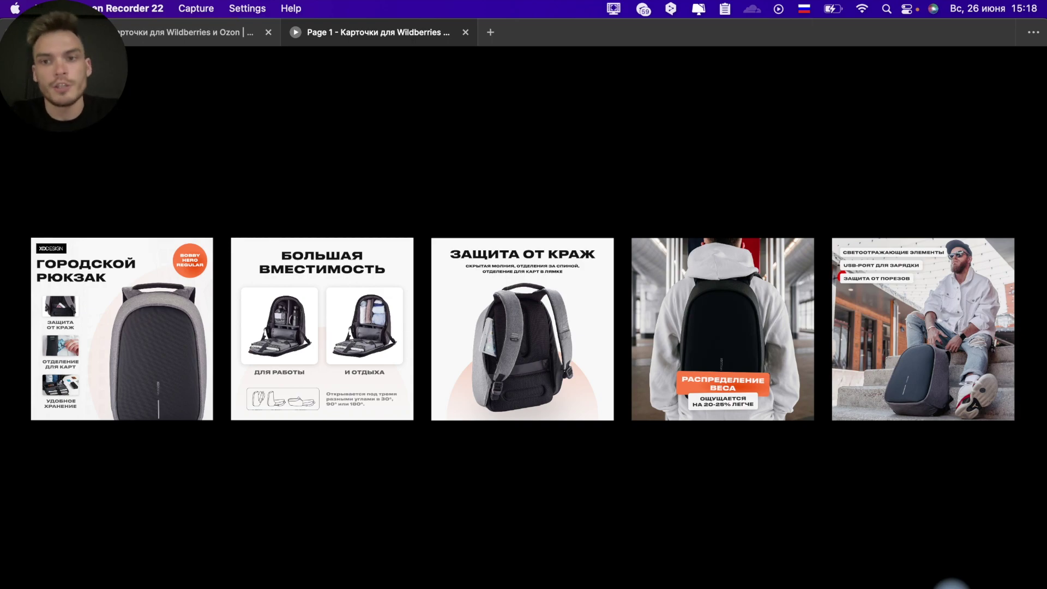
Exit the full-screen presentation back to the editable ДО card board in Figma
left_click(242, 33)
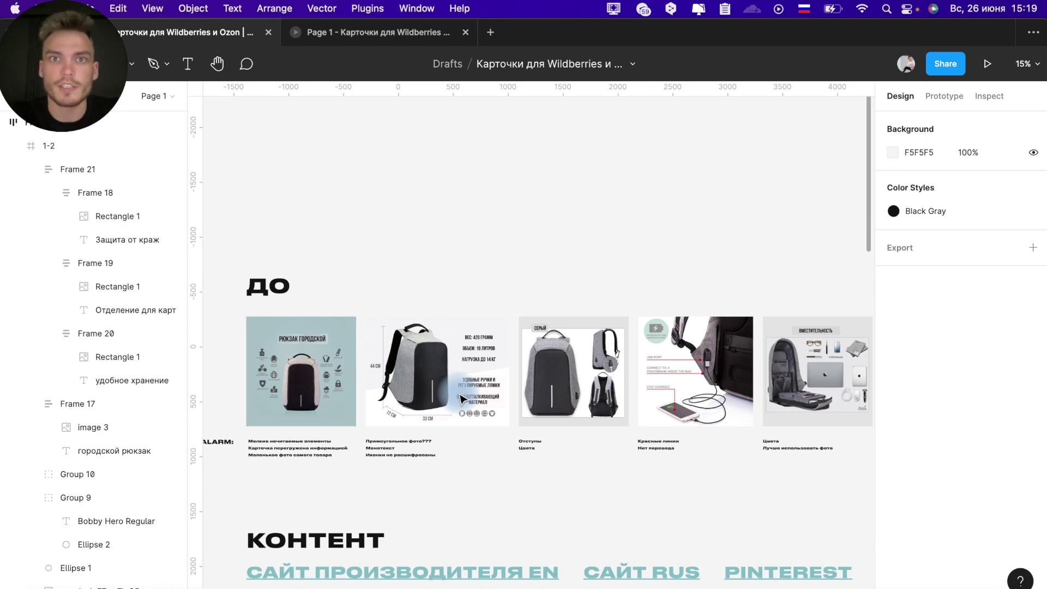
Pan across the ДО row of old cards and critique notes, selecting the first old backpack card
scroll(461, 398, "right", 2)
left_click(333, 362)
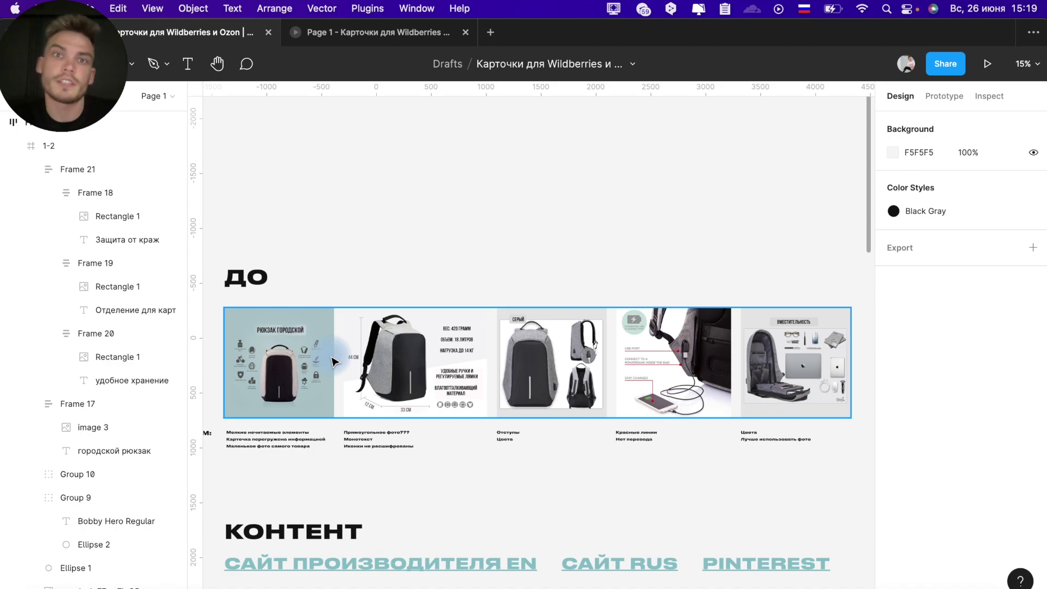
scroll(334, 361, "right", 5)
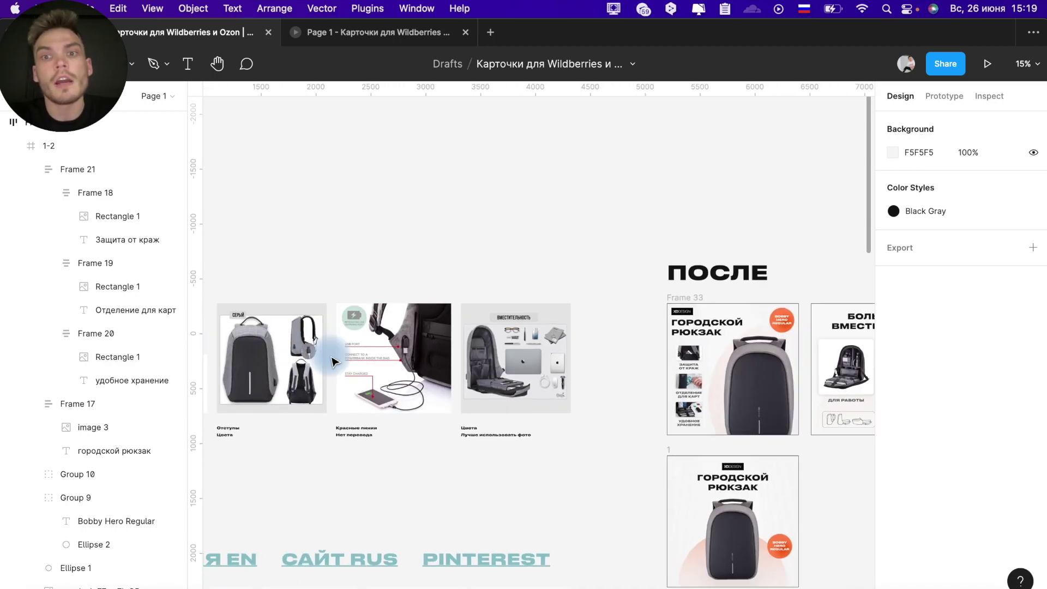
scroll(334, 362, "down", 5)
scroll(334, 361, "up", 3)
scroll(334, 361, "up", 2)
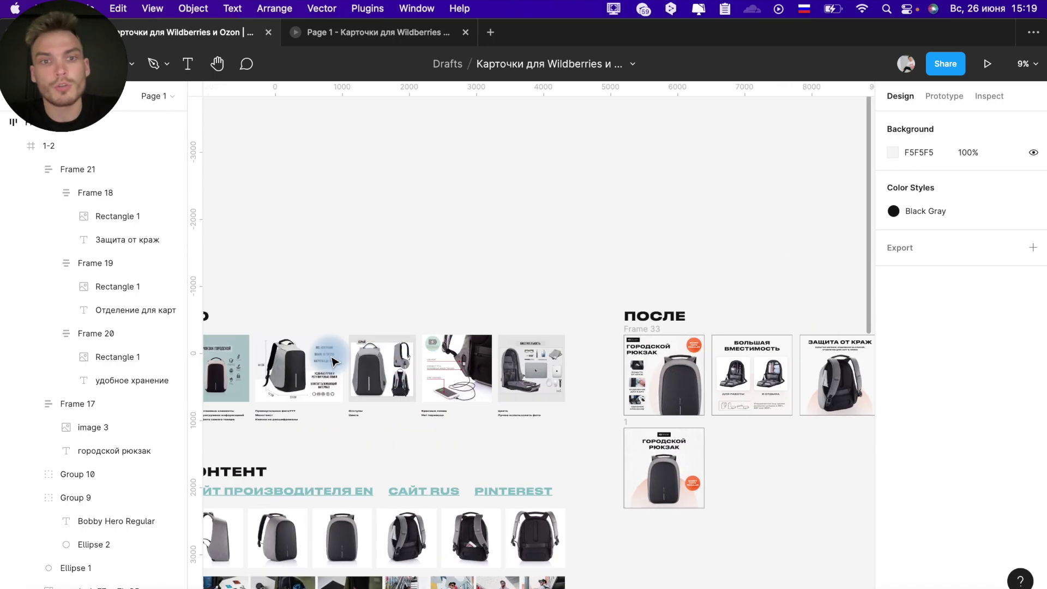
scroll(334, 361, "left", 3)
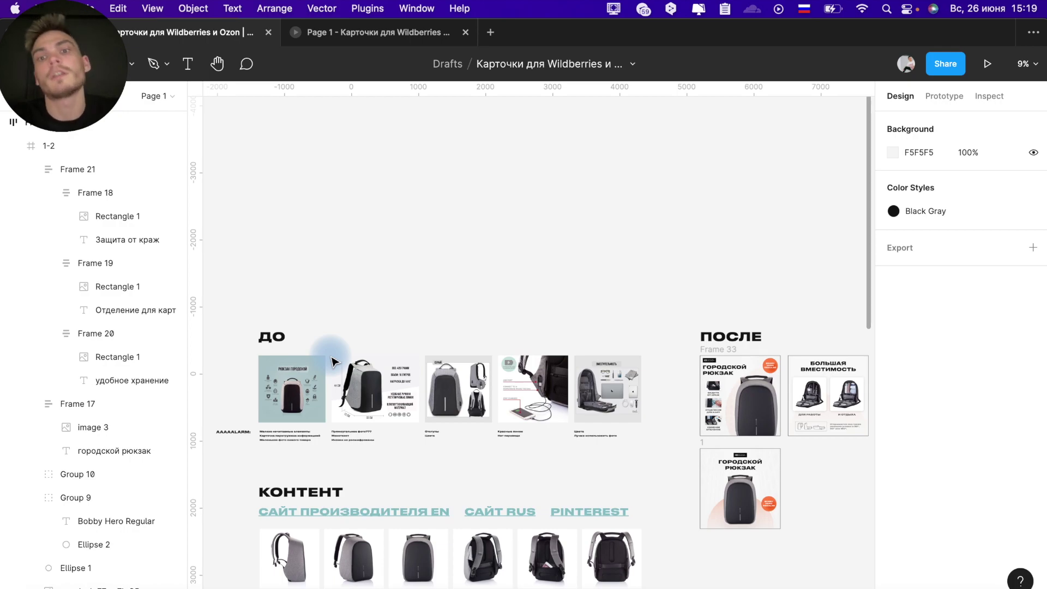
left_click(301, 360)
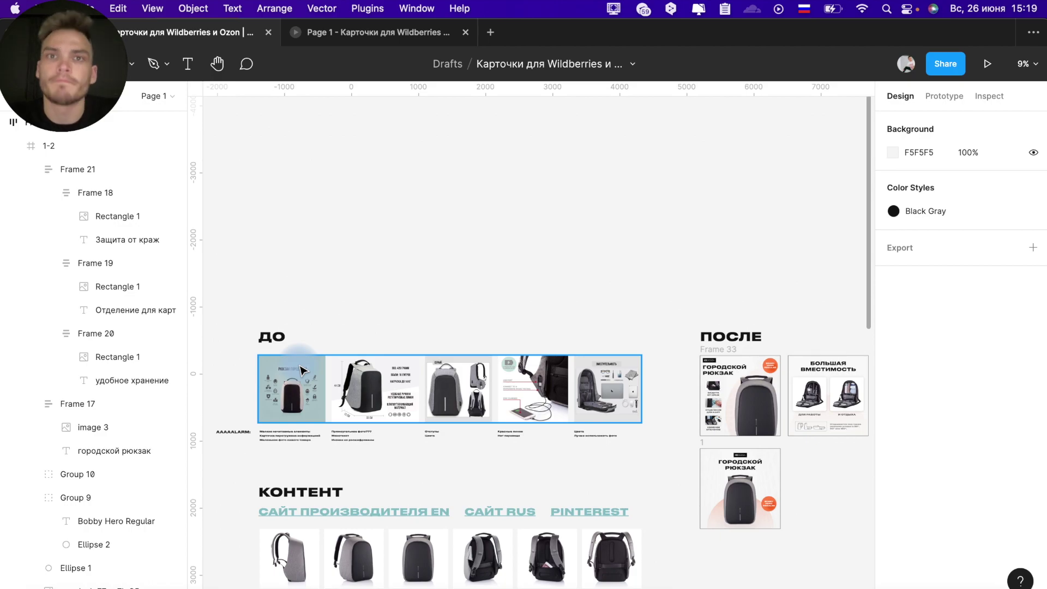
scroll(301, 370, "right", 10)
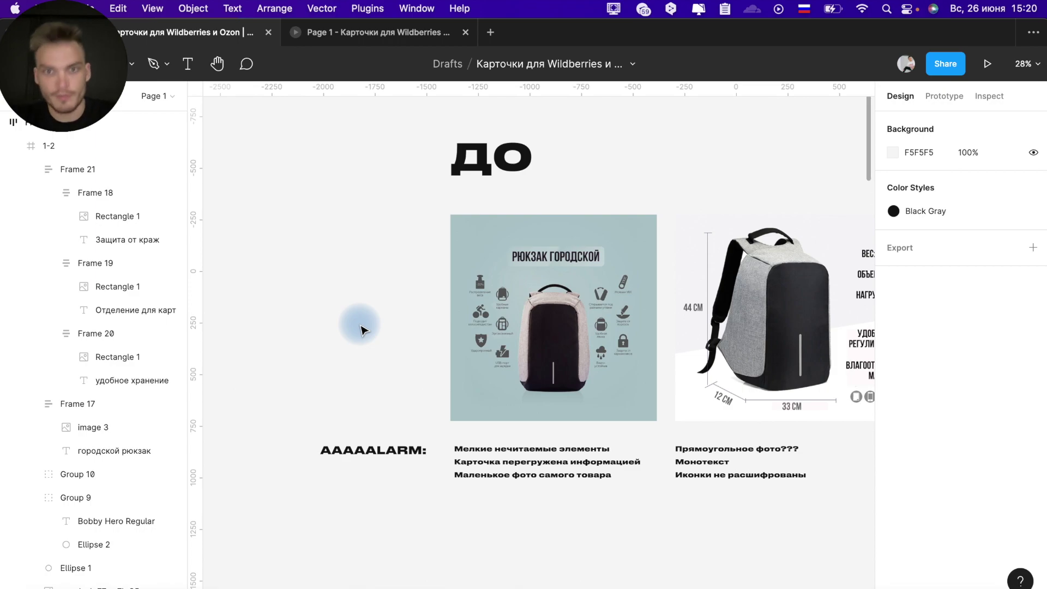
scroll(362, 330, "right", 3)
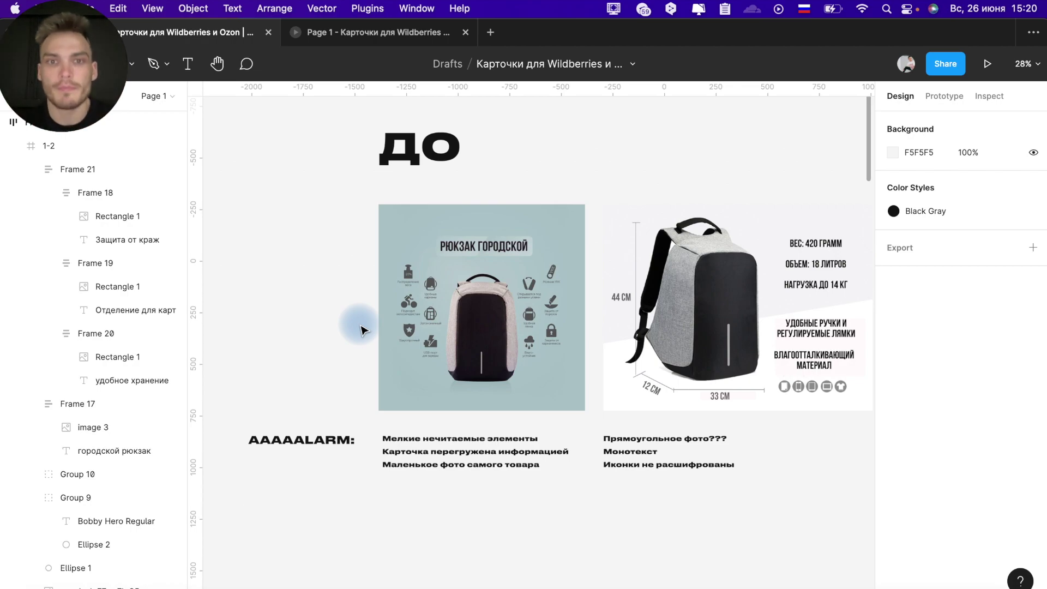
left_click(549, 291)
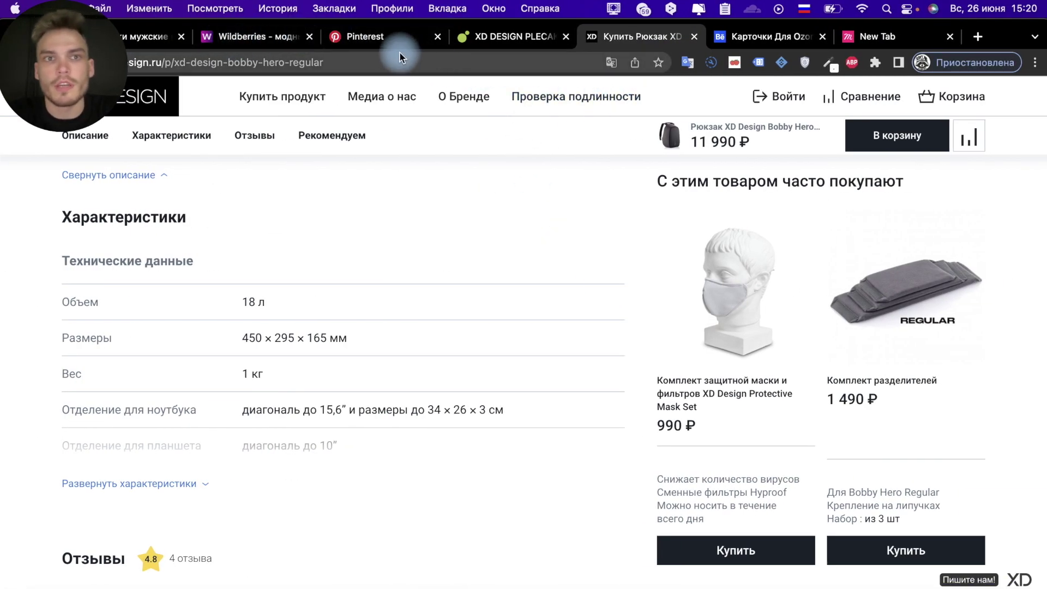
Bring up the Ozon 'рюкзак мужской' results and scroll through the competing backpack cards
left_click(140, 38)
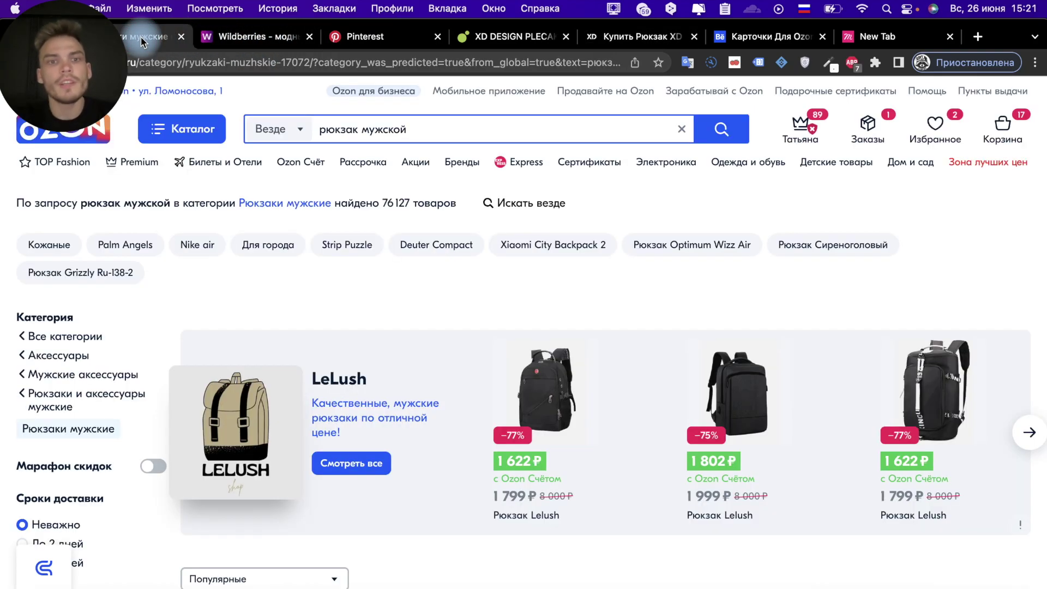
scroll(446, 134, "down", 1)
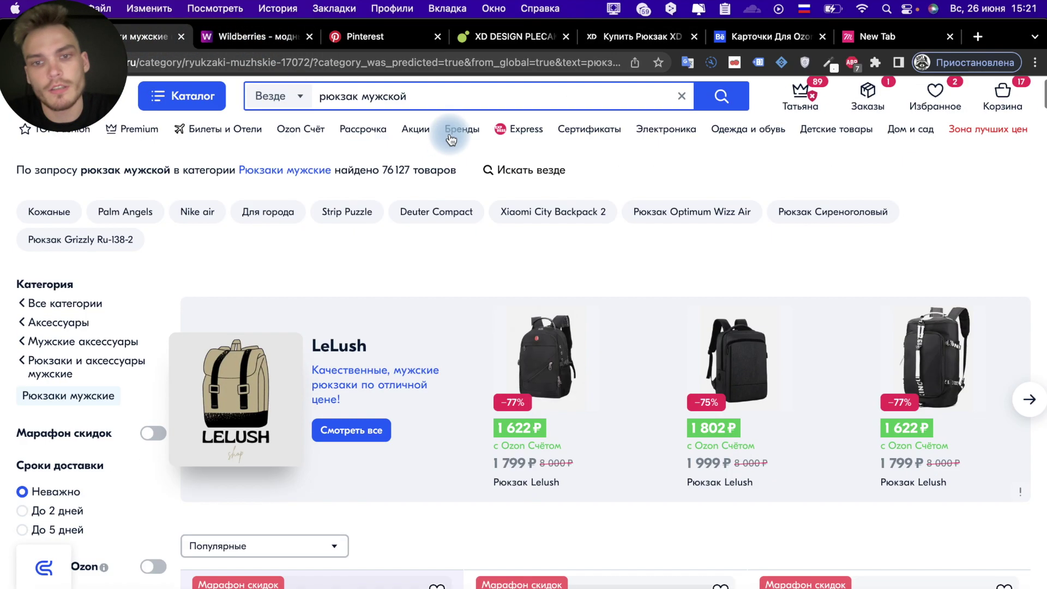
scroll(436, 133, "down", 7)
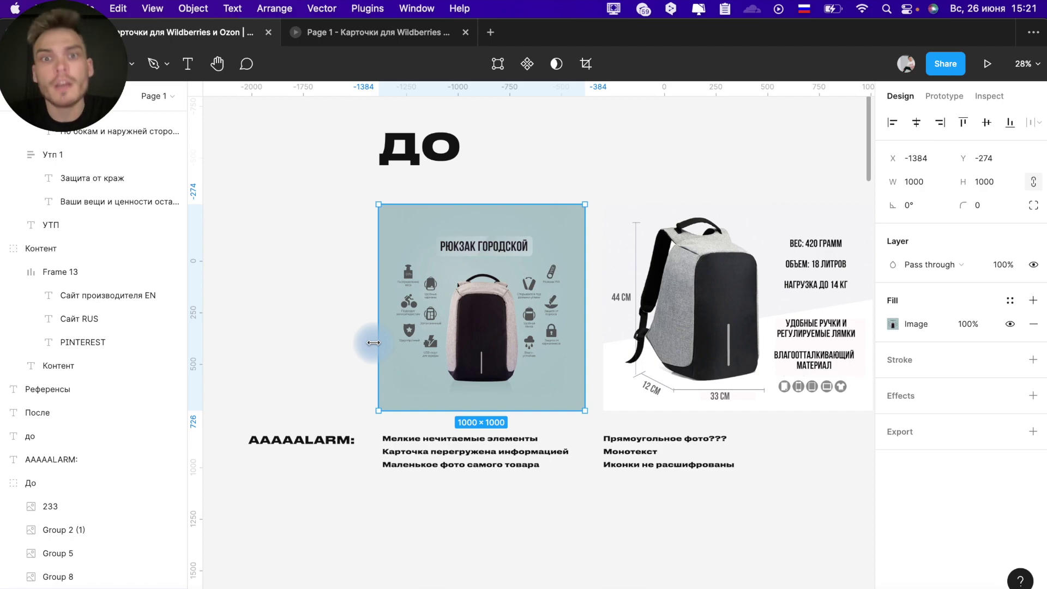
left_click(639, 173)
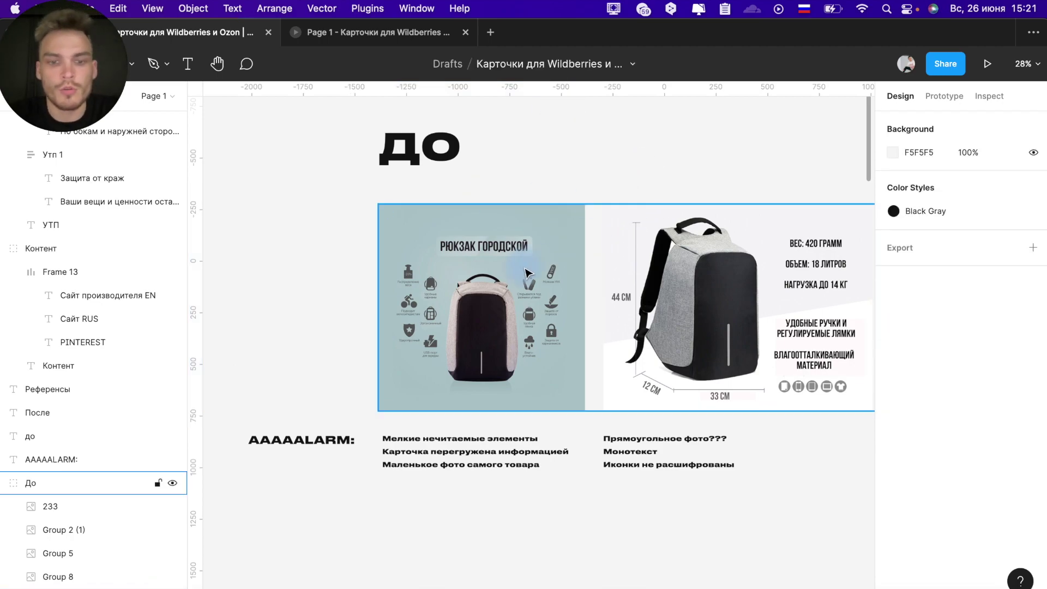
key("r")
mouse_move(446, 272)
left_mouse_down()
mouse_move(526, 376)
mouse_move(517, 383)
left_mouse_up()
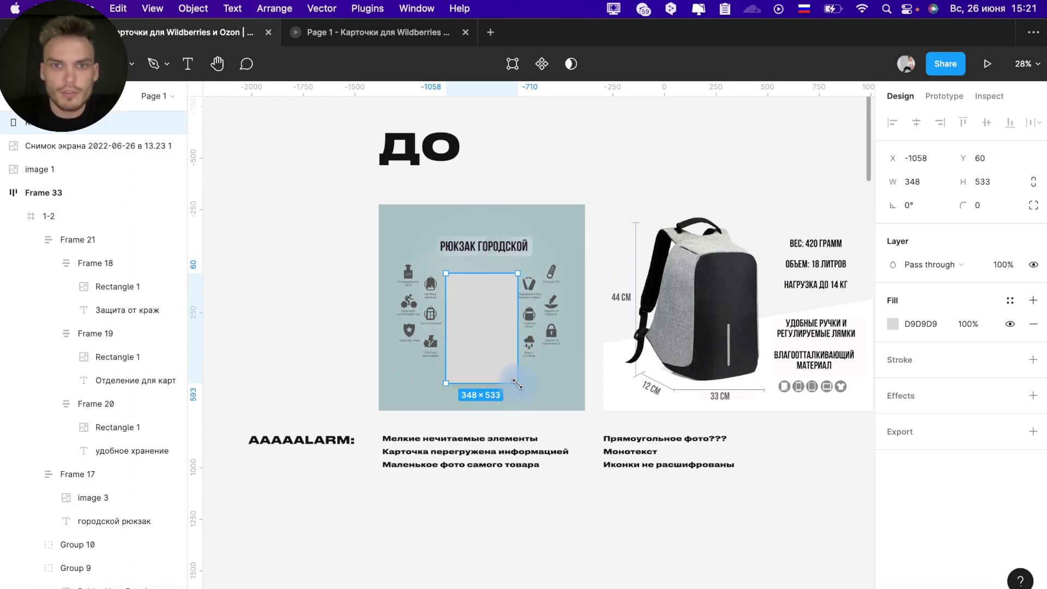
left_click_drag(473, 322, 398, 310)
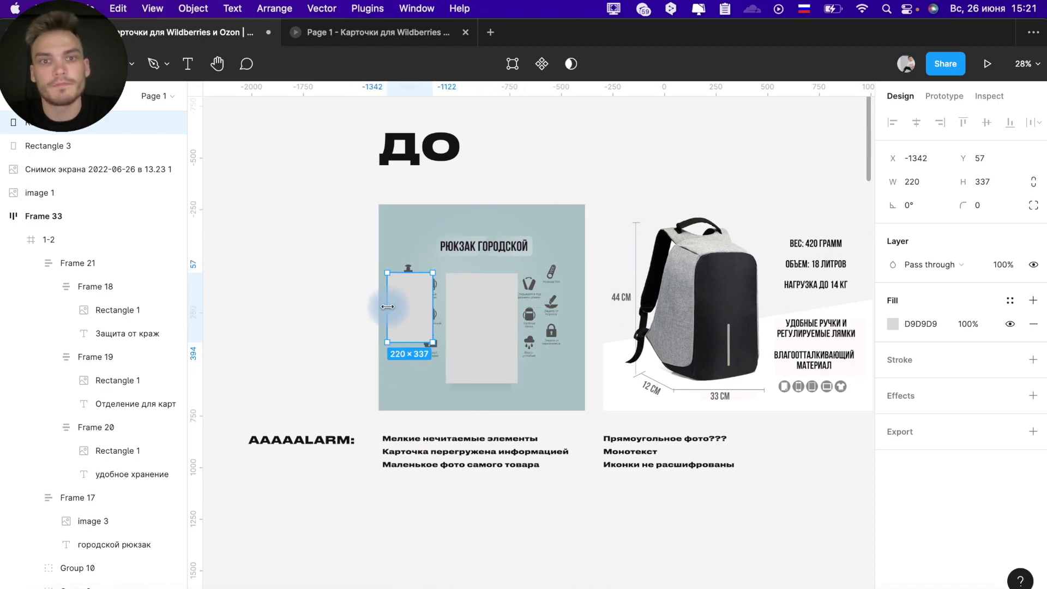
mouse_move(406, 293)
left_mouse_down()
mouse_move(564, 299)
mouse_move(548, 295)
left_mouse_up()
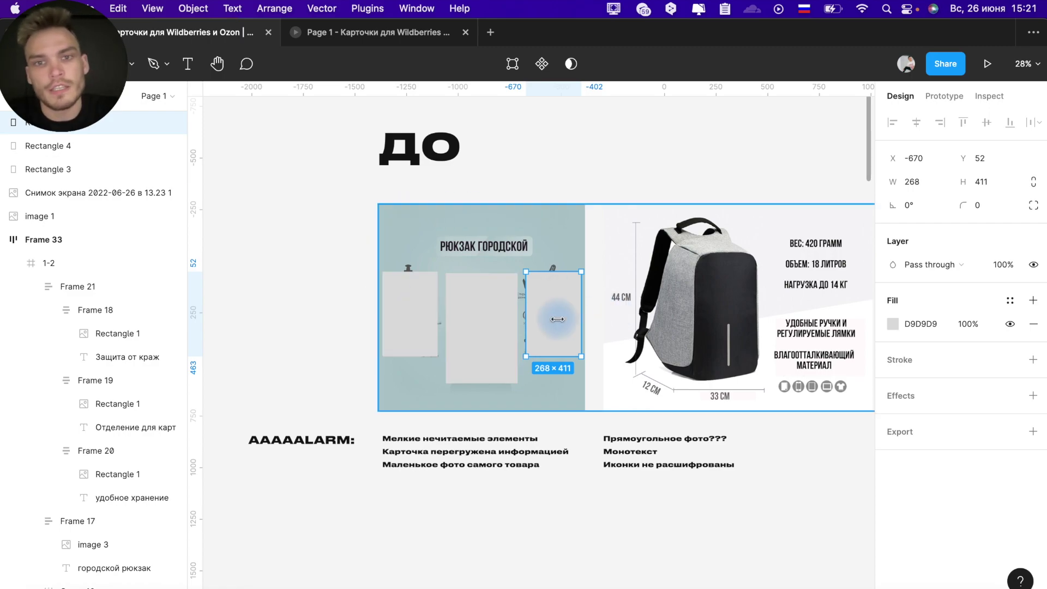
left_click(502, 312, "shift")
left_click(432, 322, "shift")
key("Delete")
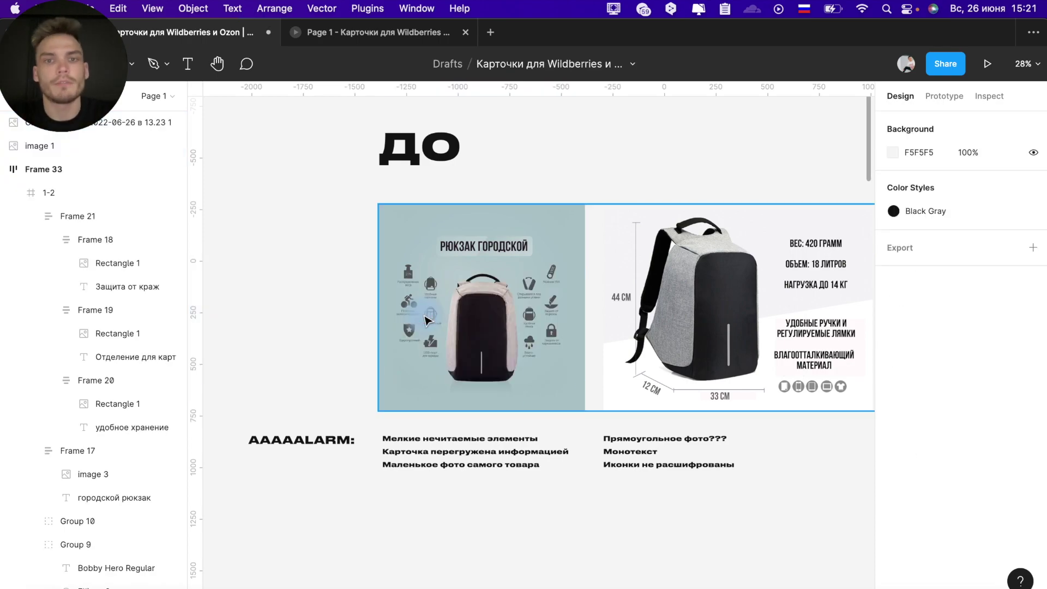
scroll(426, 321, "down", 10)
scroll(423, 317, "down", 3)
scroll(425, 311, "right", 7)
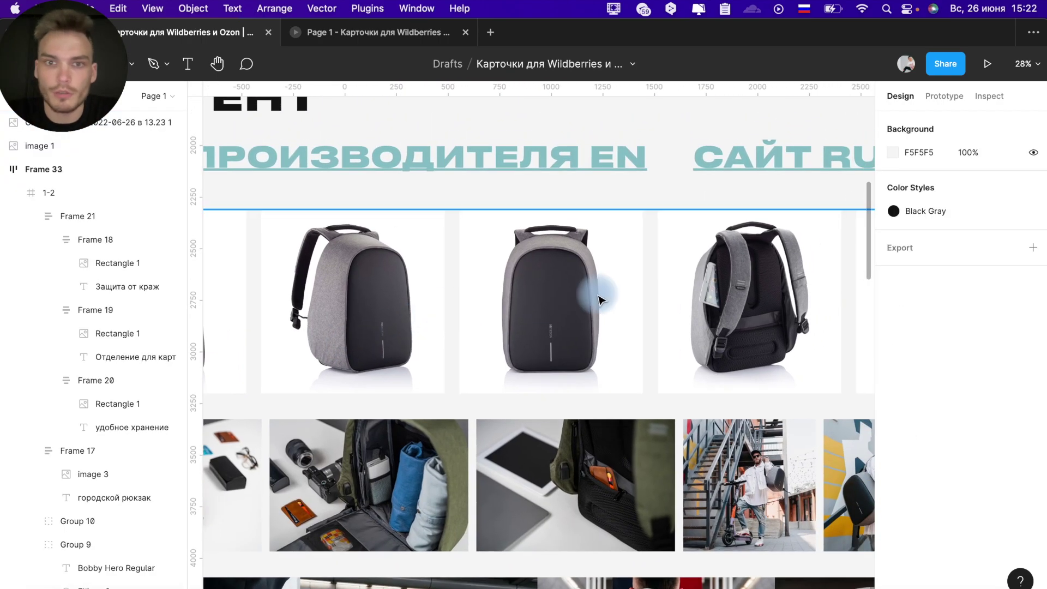
Zoom to 94% on the first ДО card's Фото group feature icons, then swipe to the Ozon listings
left_click(600, 300)
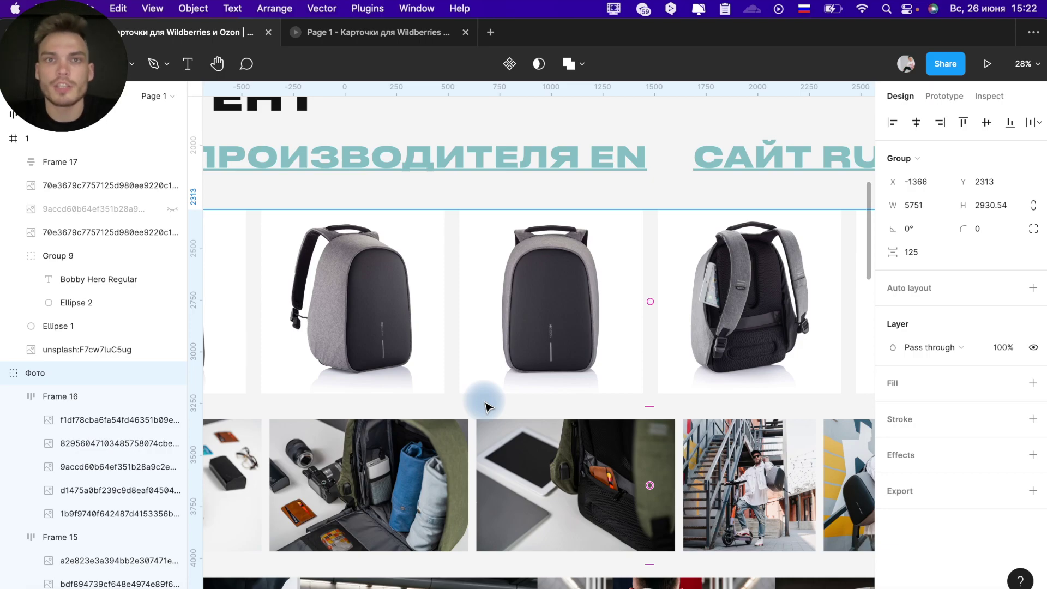
scroll(485, 406, "down", 3)
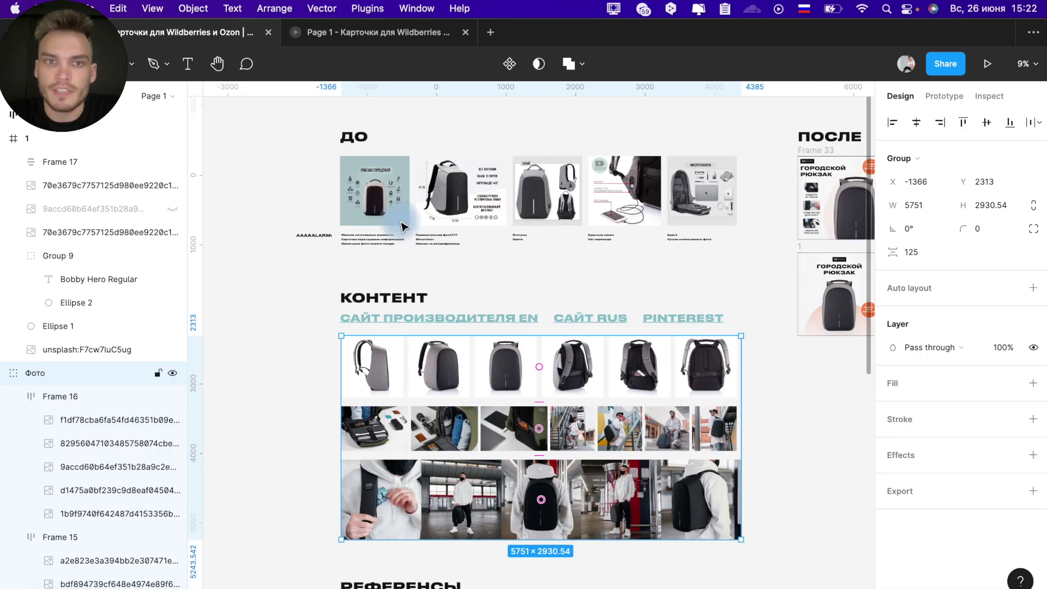
scroll(402, 227, "up", 10)
scroll(391, 199, "down", 5)
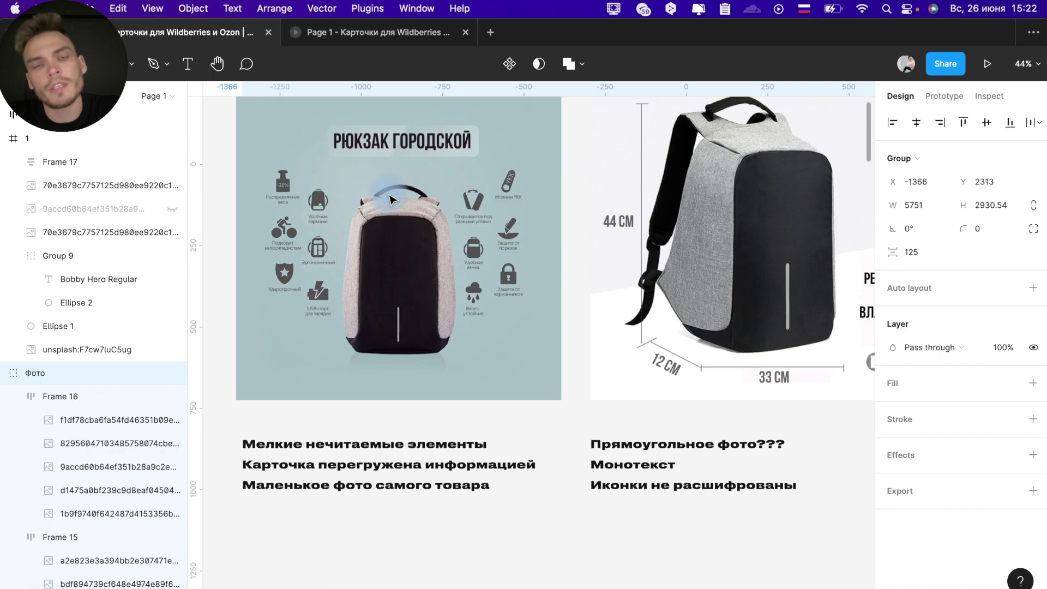
scroll(392, 199, "up", 2)
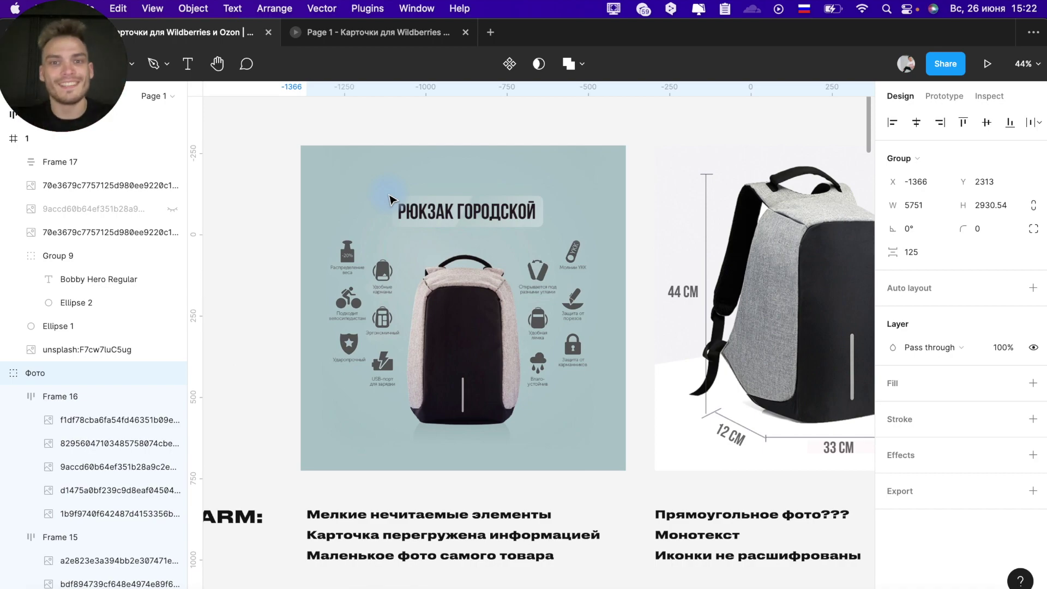
scroll(451, 239, "up", 5)
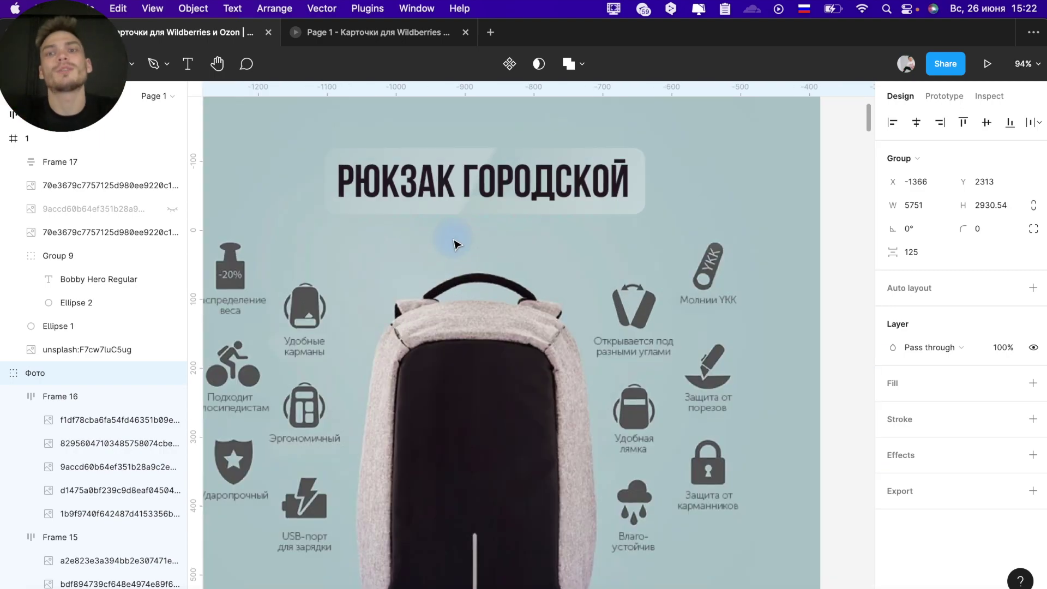
scroll(456, 244, "left", 2)
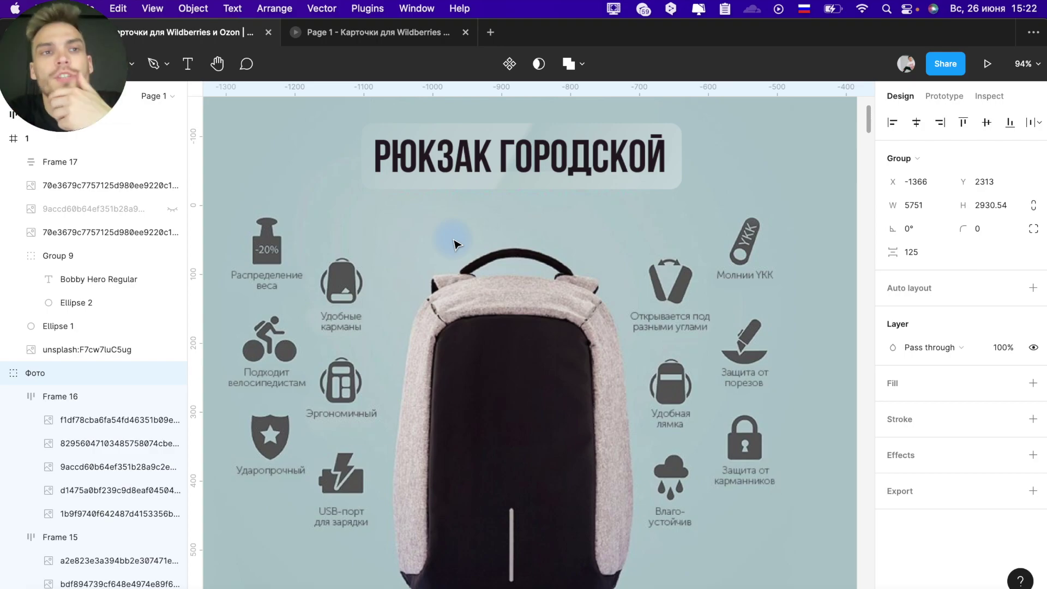
scroll(456, 244, "right", 1)
key("ctrl+Right")
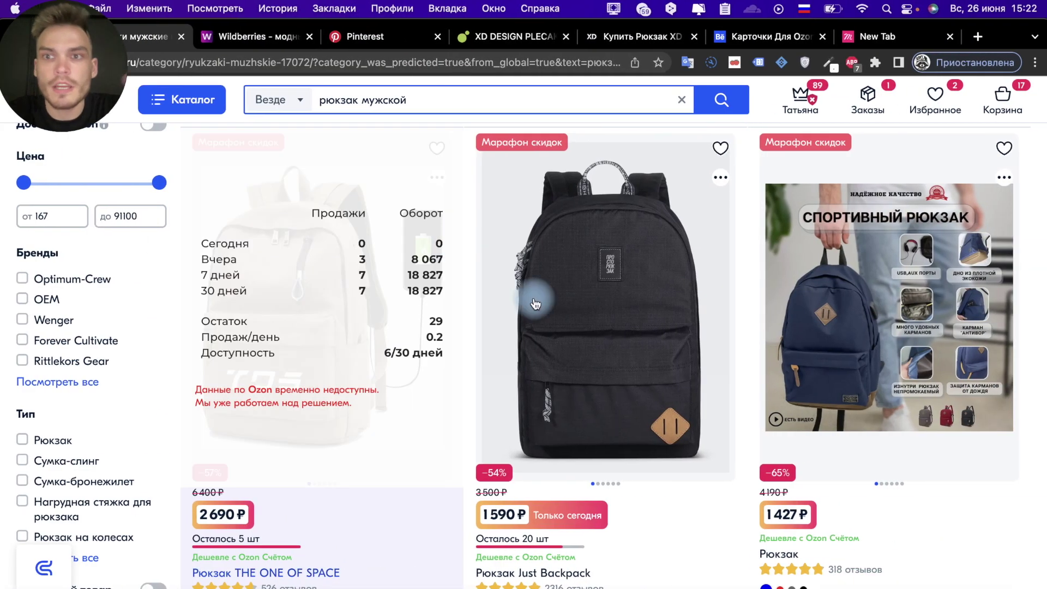
Scroll the Ozon men's backpack grid, then swipe back to the Figma board
scroll(667, 401, "down", 5)
scroll(667, 398, "down", 5)
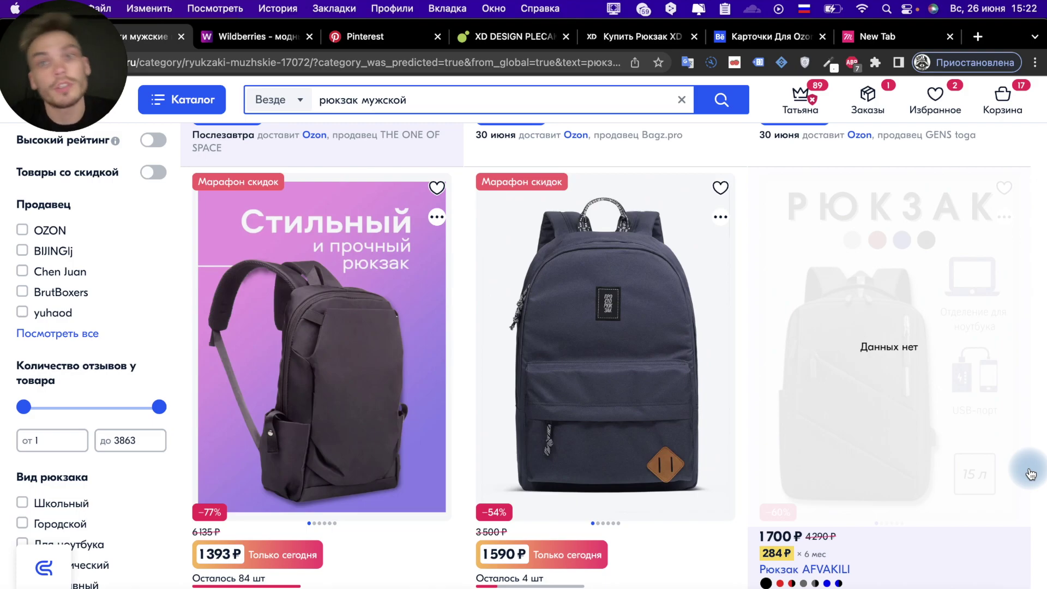
key("ctrl+Left")
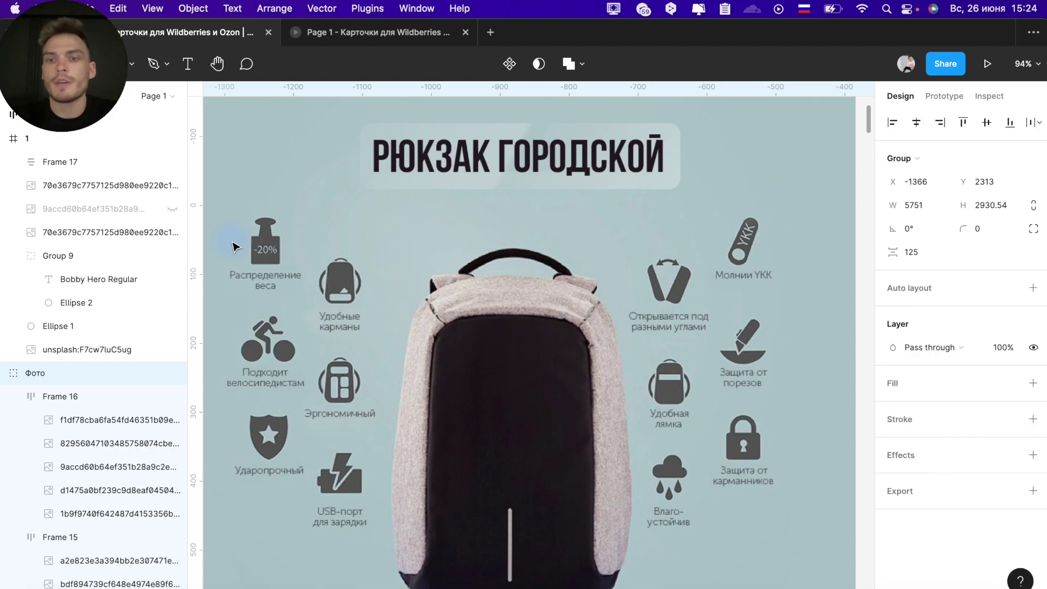
scroll(607, 427, "down", 5)
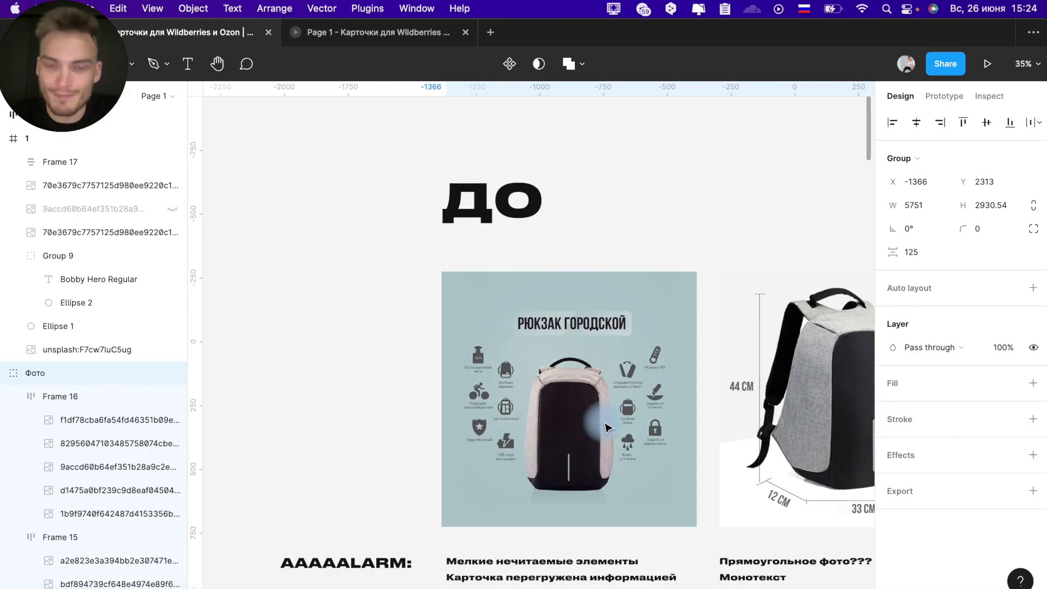
scroll(607, 427, "up", 2)
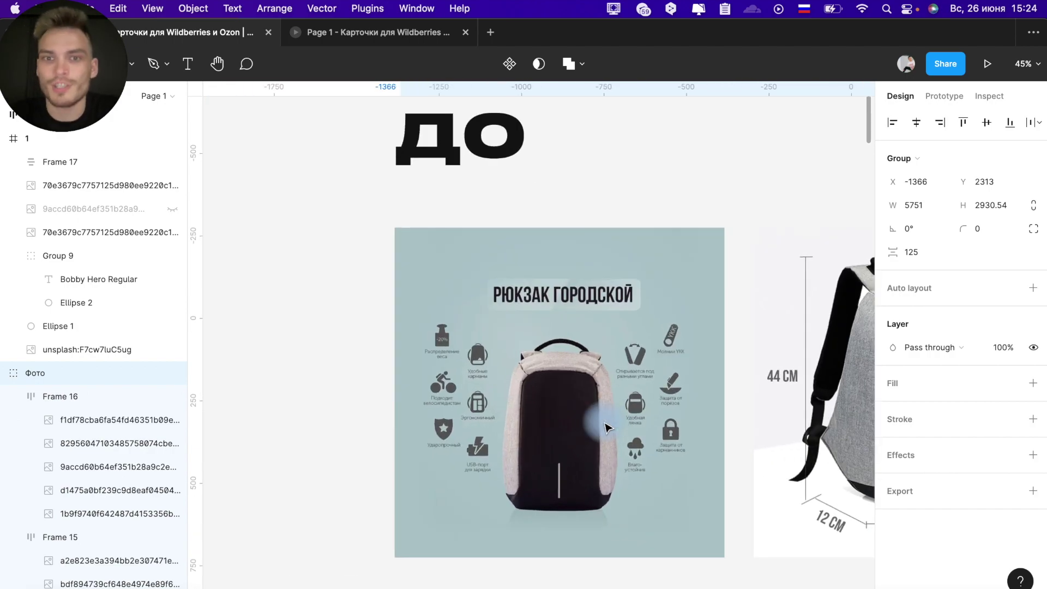
scroll(607, 427, "down", 2)
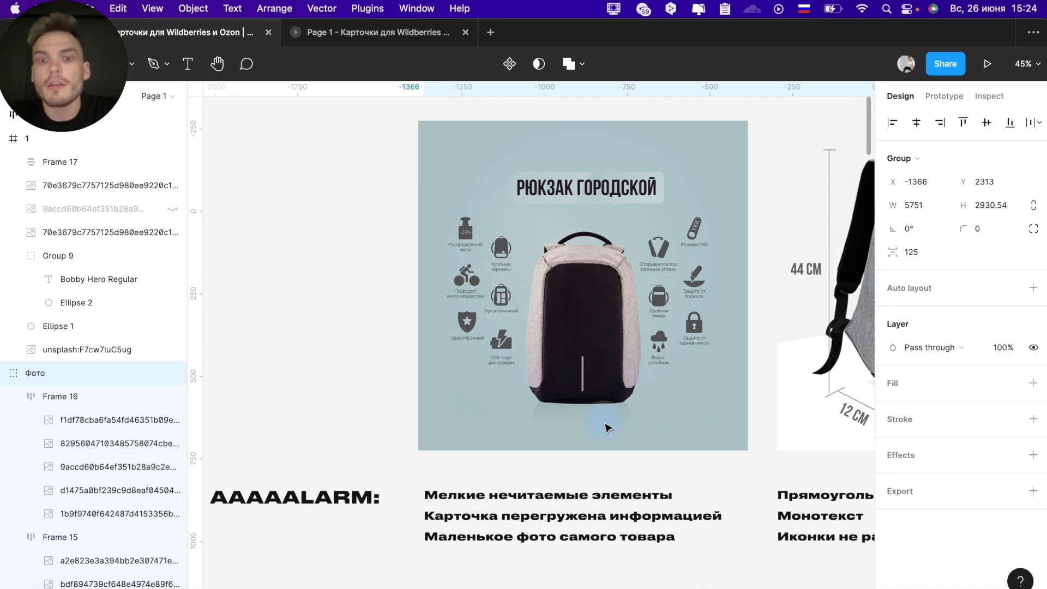
double_click(556, 182)
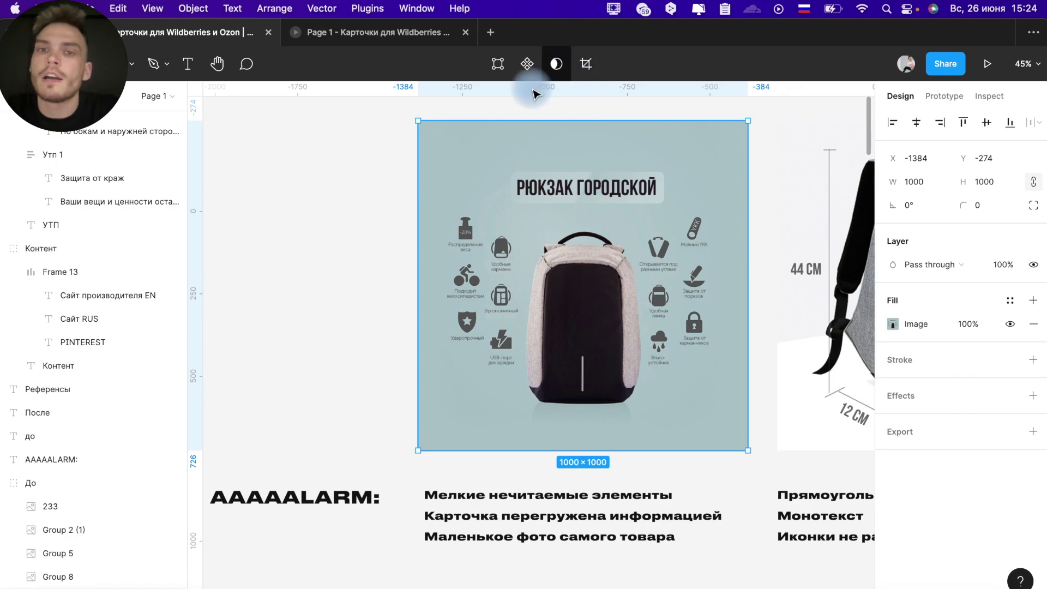
mouse_move(582, 285)
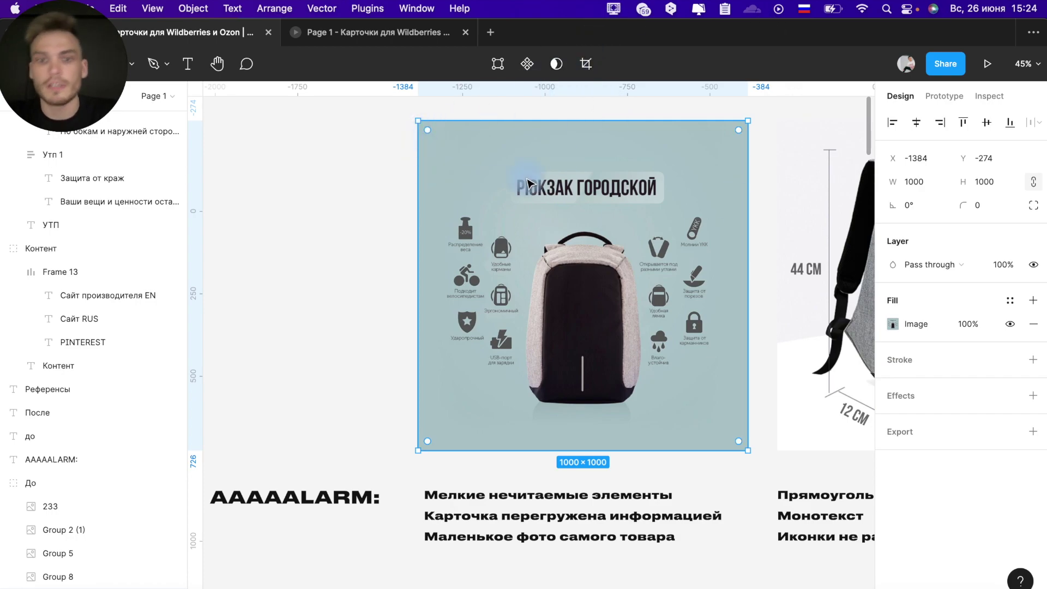
scroll(603, 491, "right", 3)
scroll(603, 491, "down", 2)
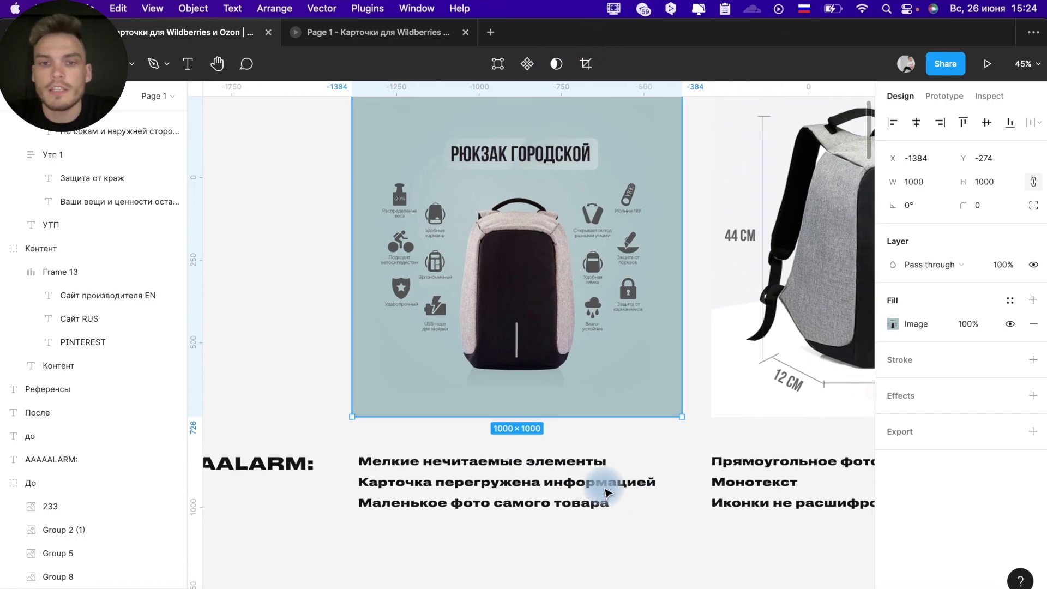
left_click_drag(374, 440, 499, 540)
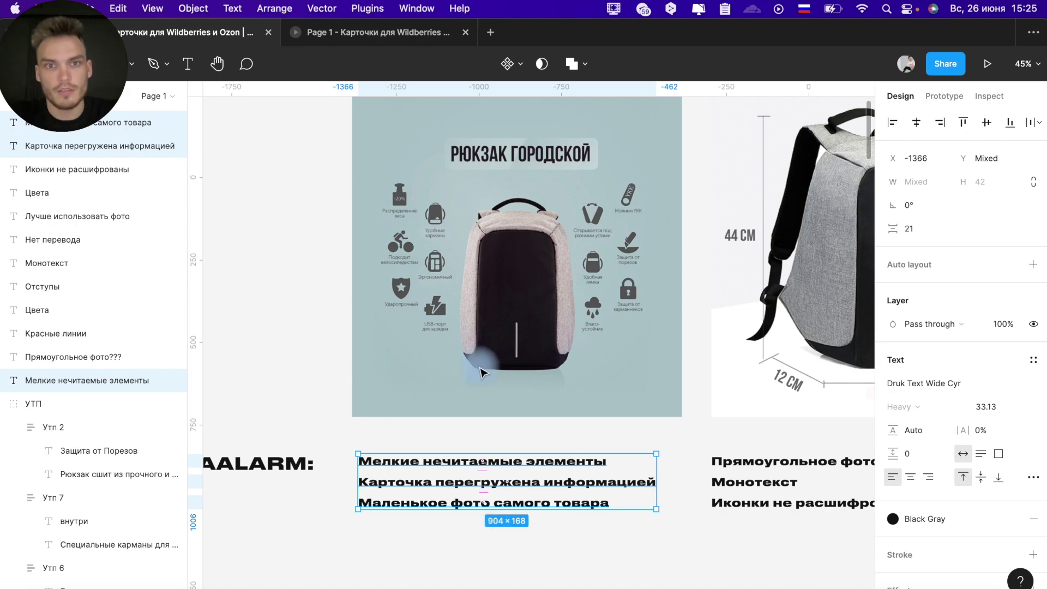
left_click(574, 284)
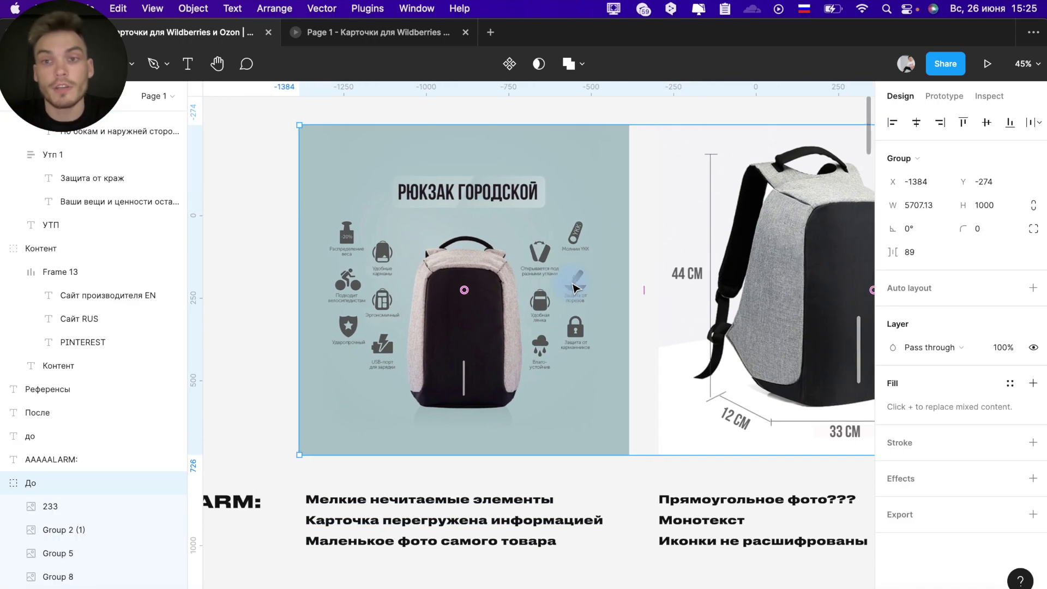
scroll(574, 284, "right", 5)
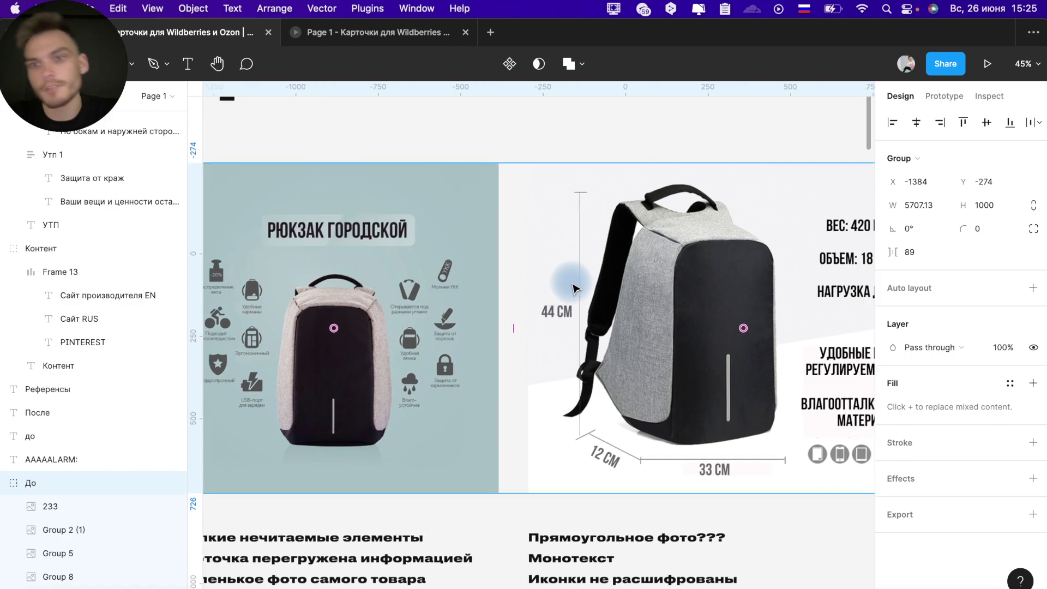
scroll(574, 285, "right", 4)
scroll(574, 284, "right", 2)
double_click(574, 284)
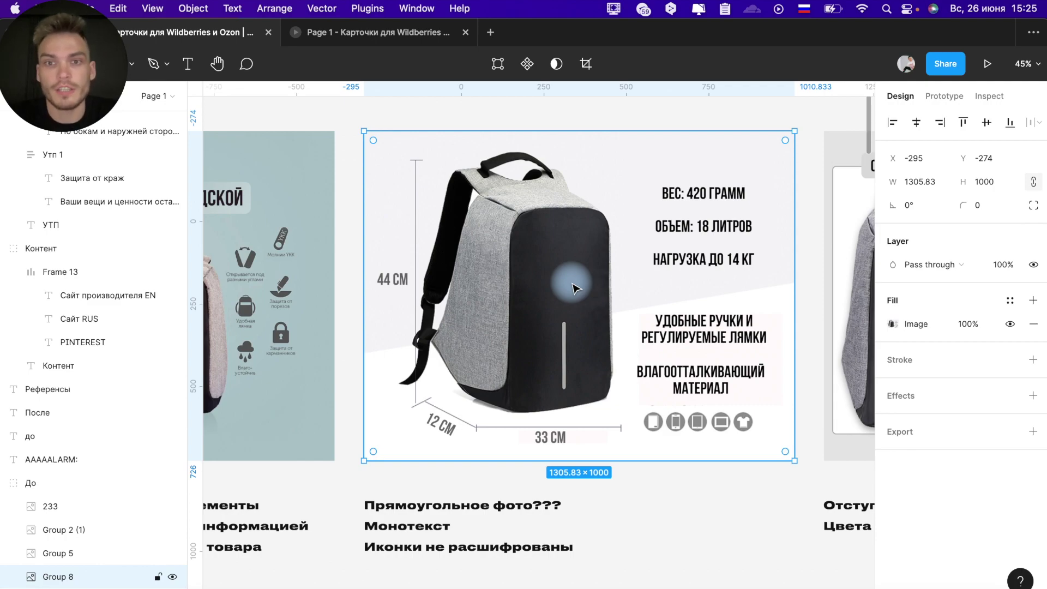
scroll(574, 285, "right", 5)
scroll(574, 284, "down", 5)
scroll(574, 285, "down", 5)
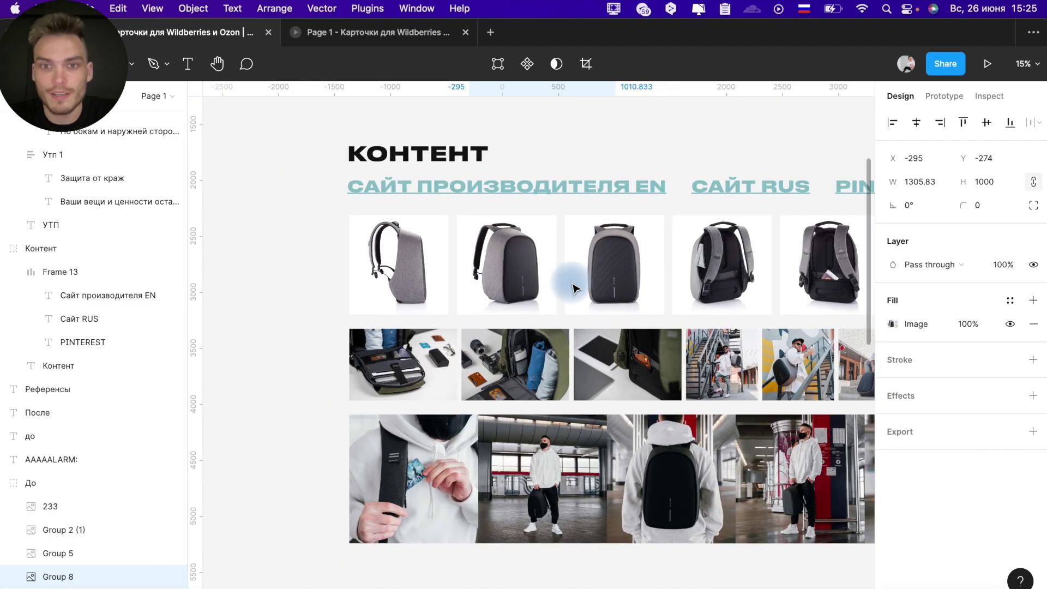
scroll(573, 284, "right", 5)
key("ctrl+Left")
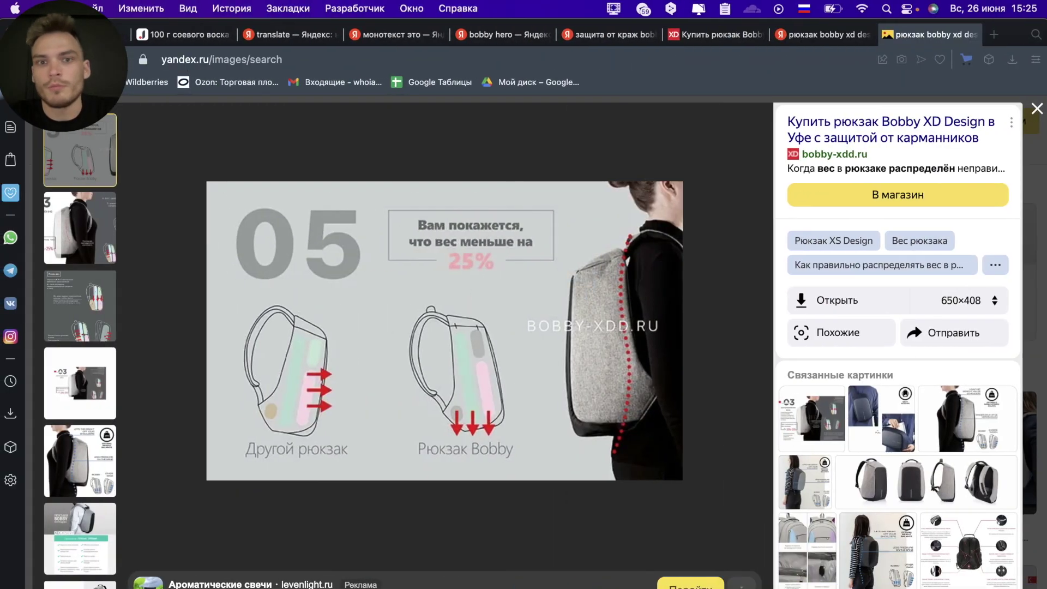
key("ctrl+Right")
key("ctrl+Right")
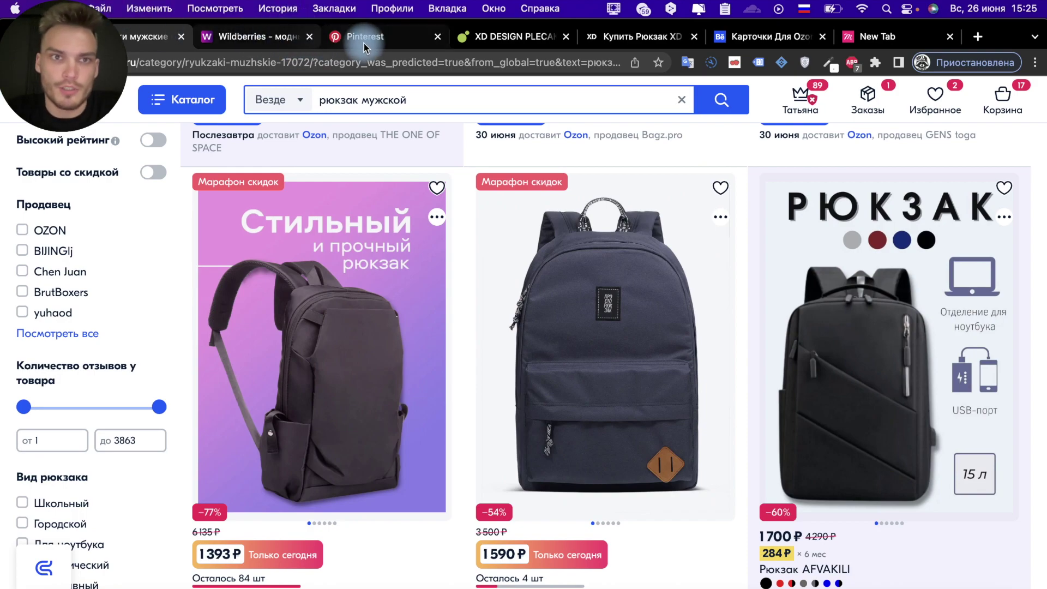
left_click(251, 36)
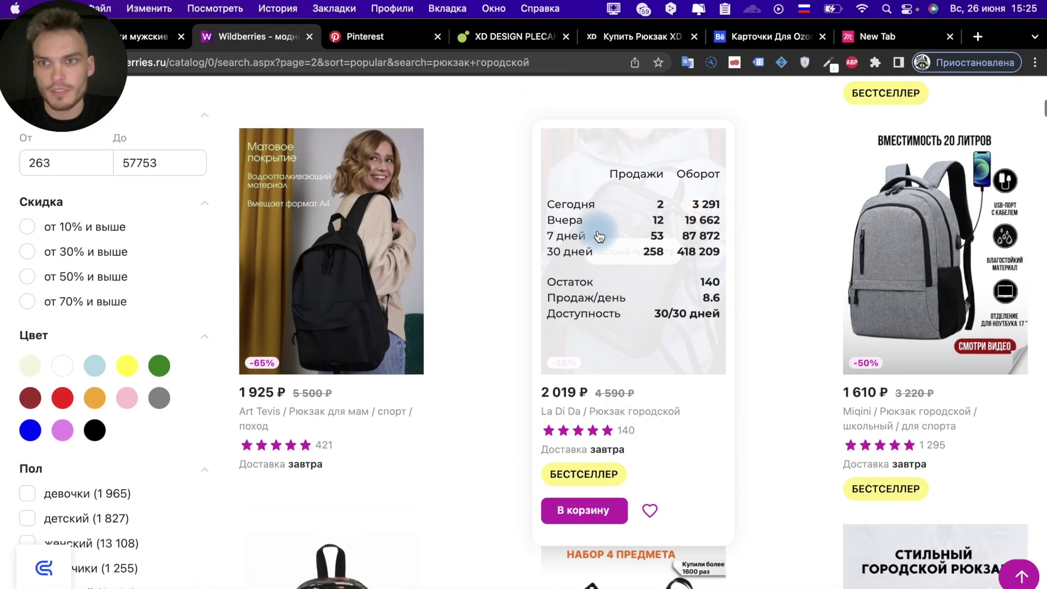
scroll(598, 236, "up", 2)
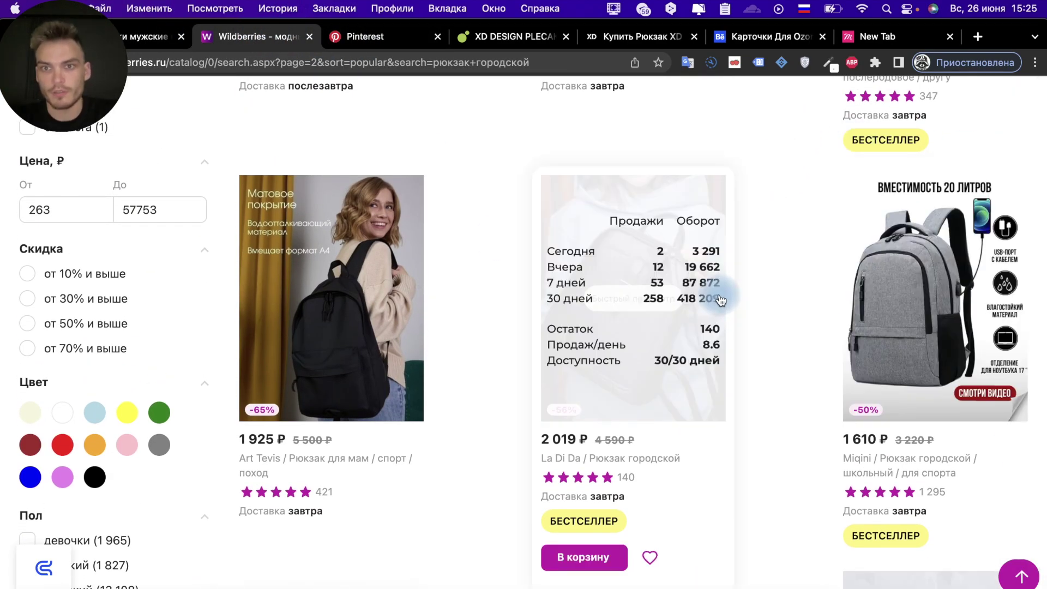
key("ctrl+Left")
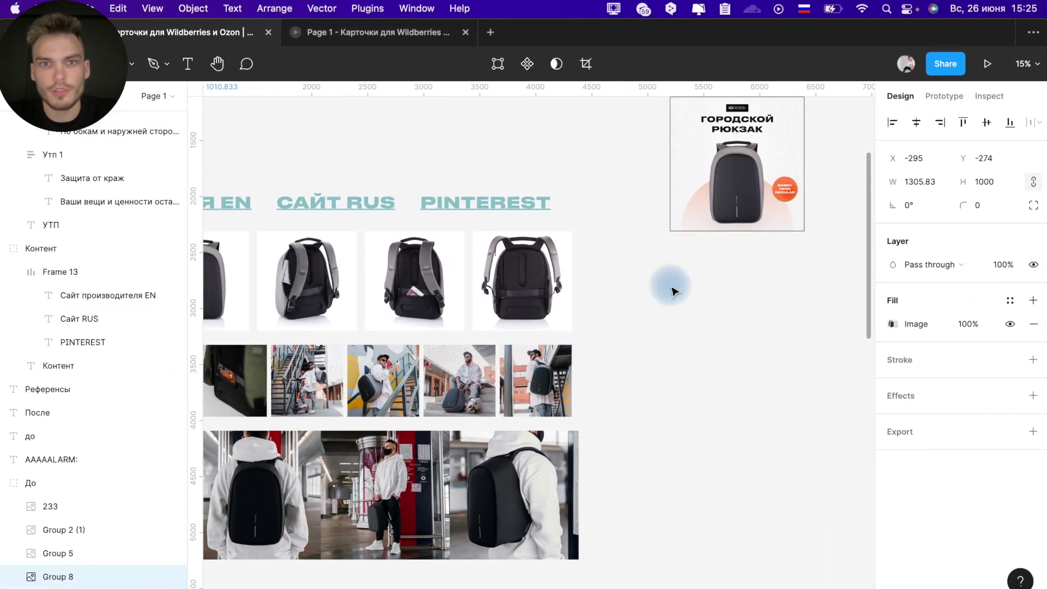
Draw a trial grey rectangle over the before card's icon row, then delete it
scroll(671, 289, "up", 5)
scroll(600, 272, "left", 5)
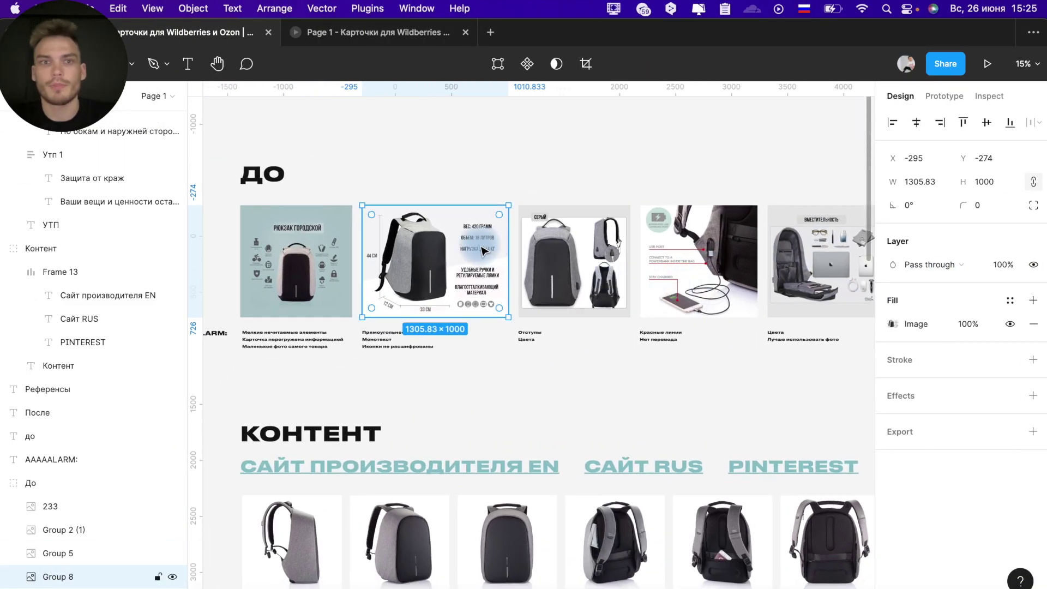
scroll(482, 250, "up", 3)
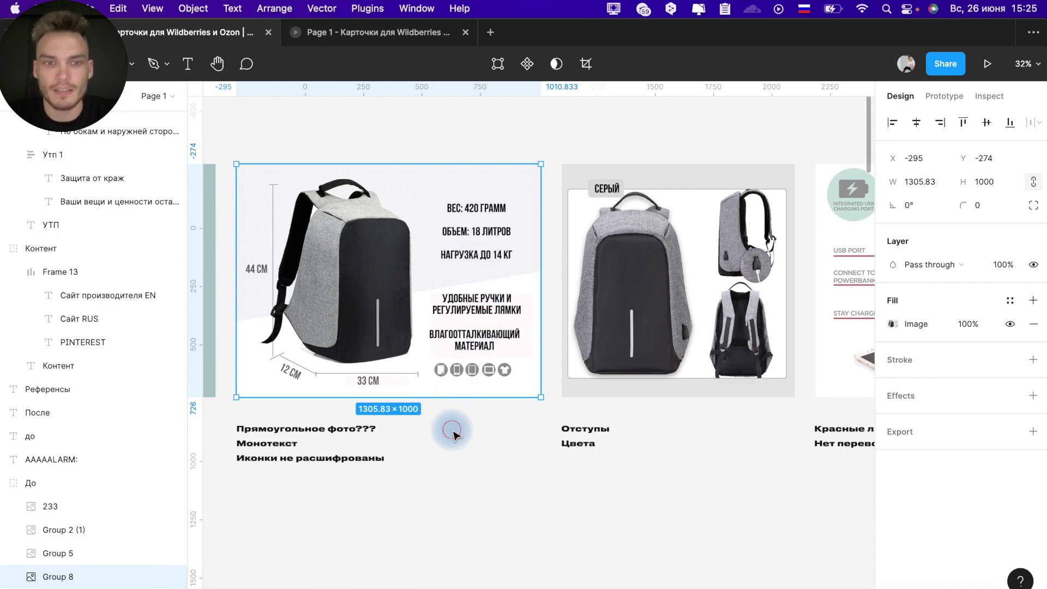
key("r")
left_click_drag(432, 360, 540, 380)
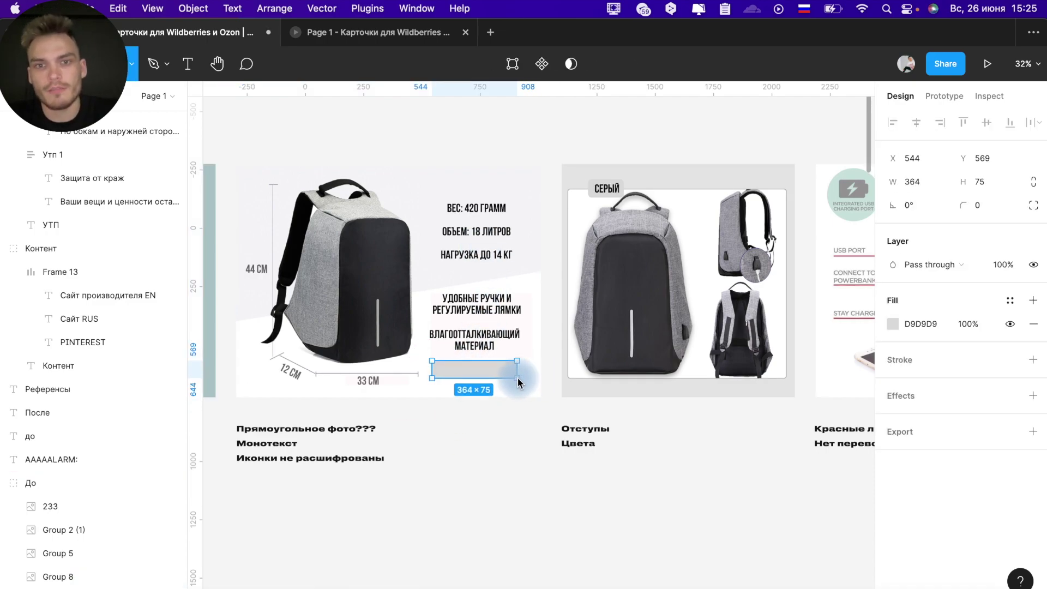
key("Delete")
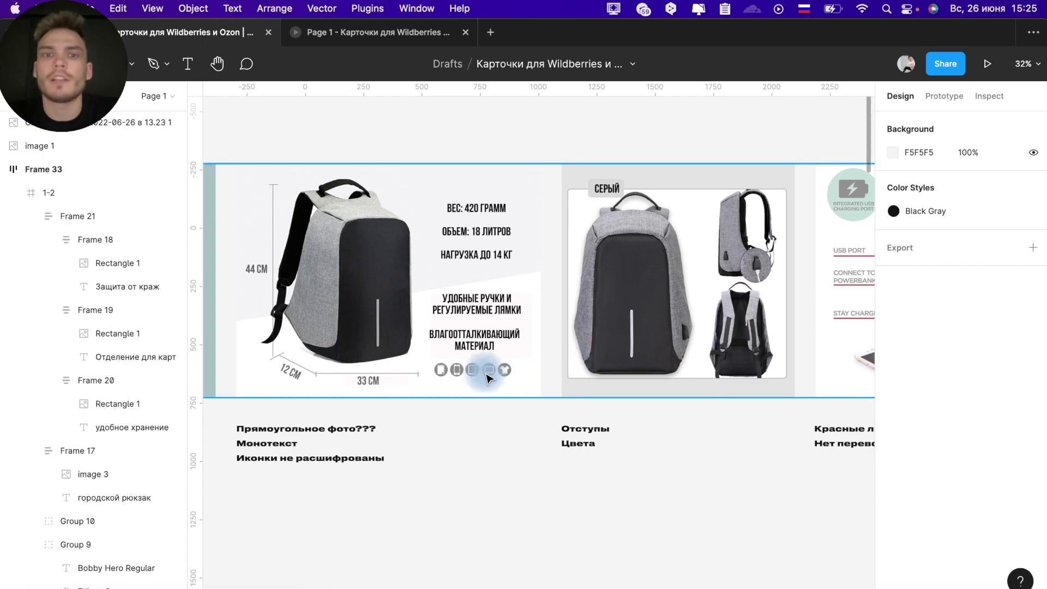
Zoom out to see the whole before card and select the До group
scroll(494, 367, "up", 5)
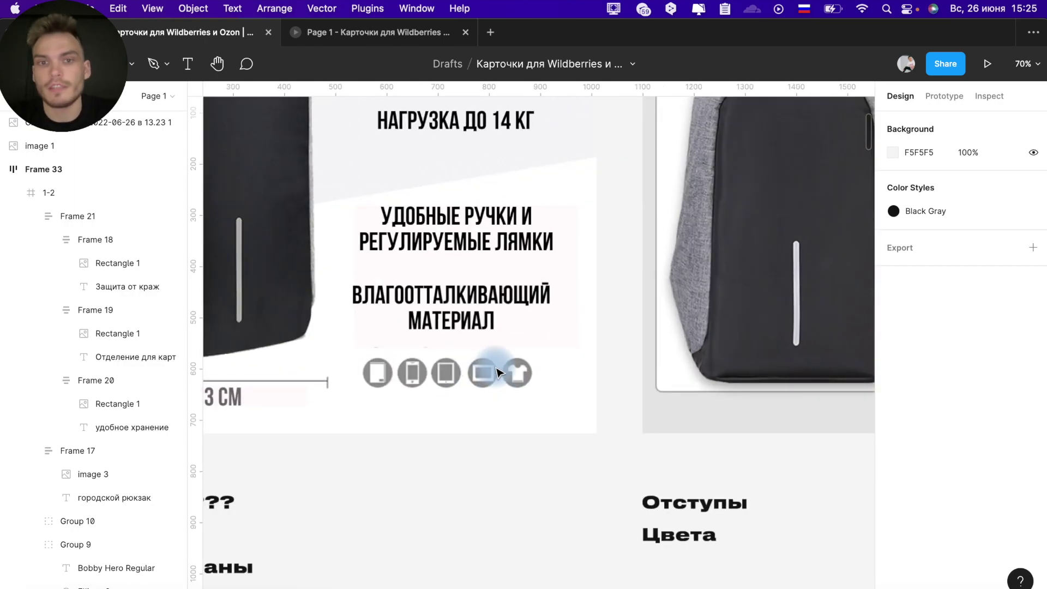
scroll(495, 365, "up", 5)
scroll(638, 360, "up", 2)
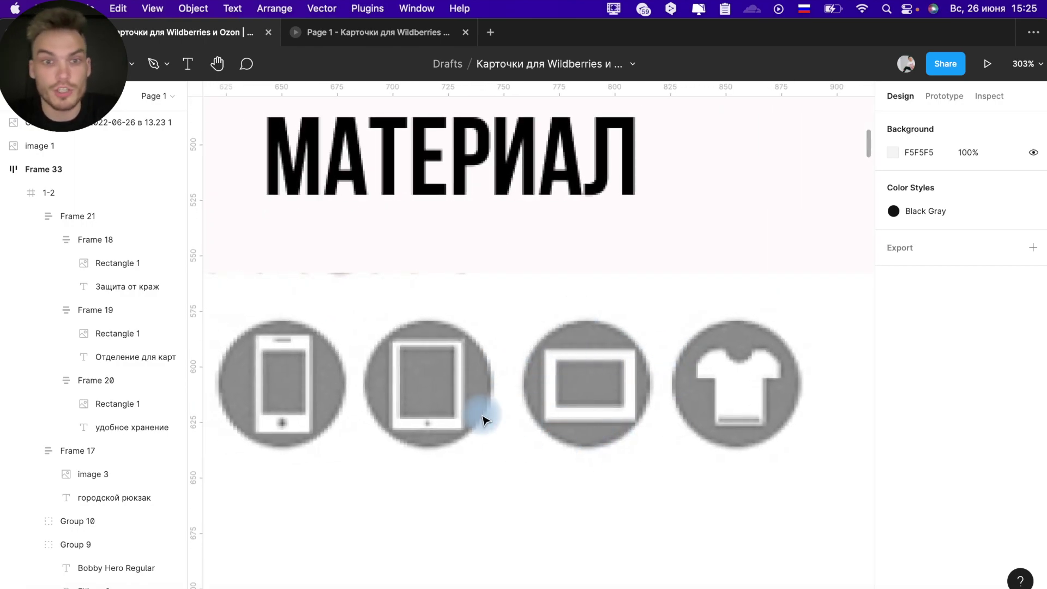
scroll(484, 416, "left", 5)
scroll(484, 416, "down", 2)
scroll(832, 271, "down", 3)
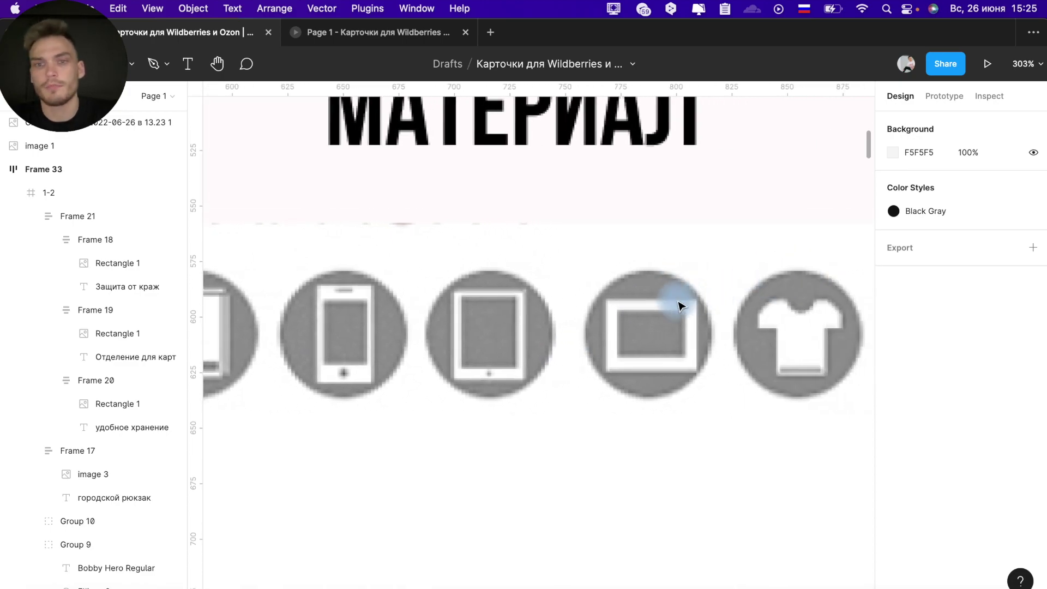
scroll(603, 287, "up", 3)
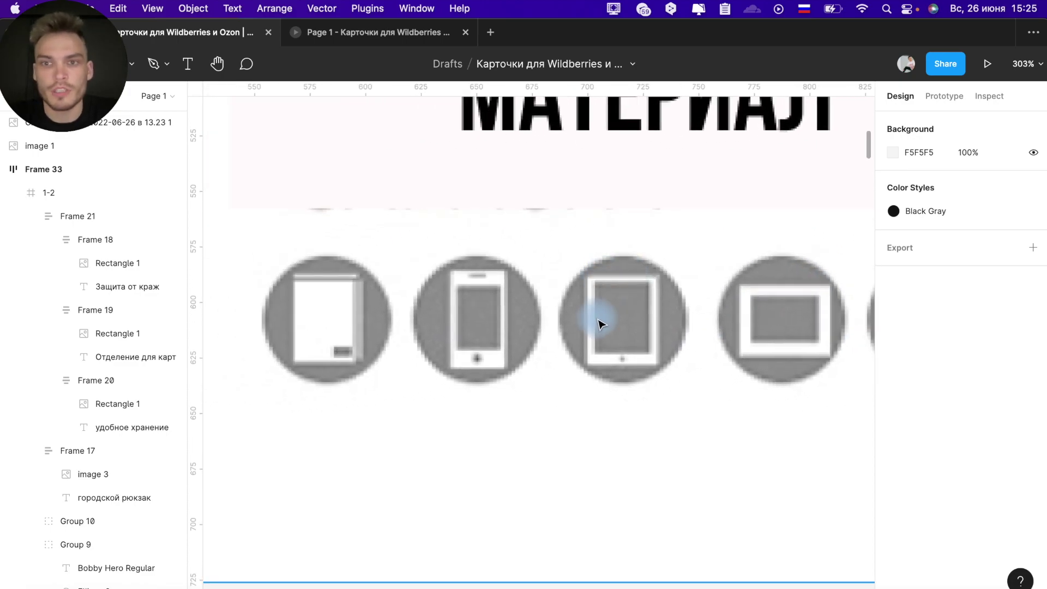
scroll(600, 323, "down", 3)
scroll(600, 323, "down", 1)
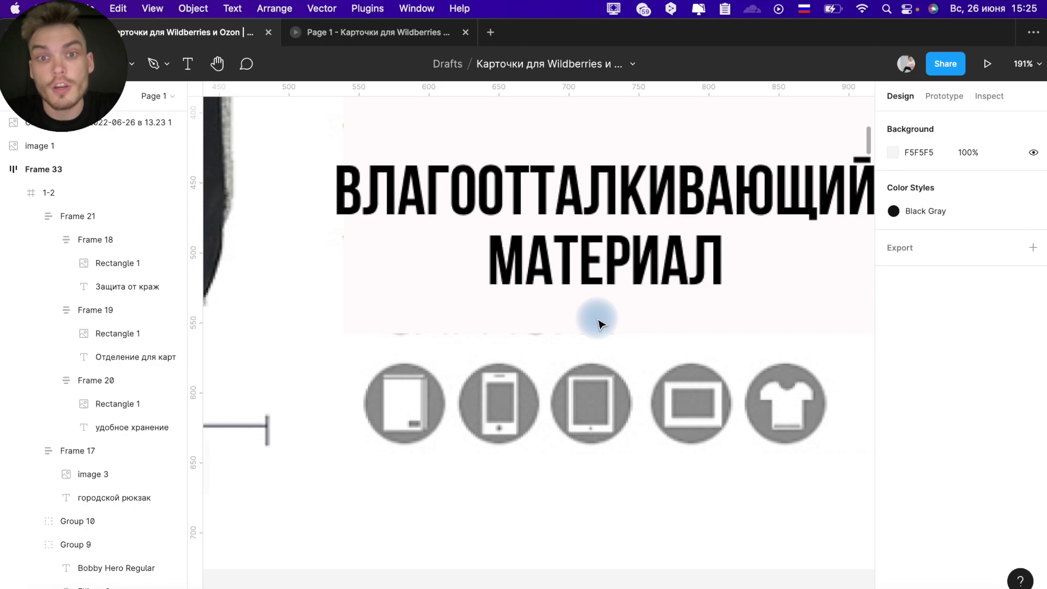
scroll(601, 327, "down", 3)
scroll(603, 327, "up", 3)
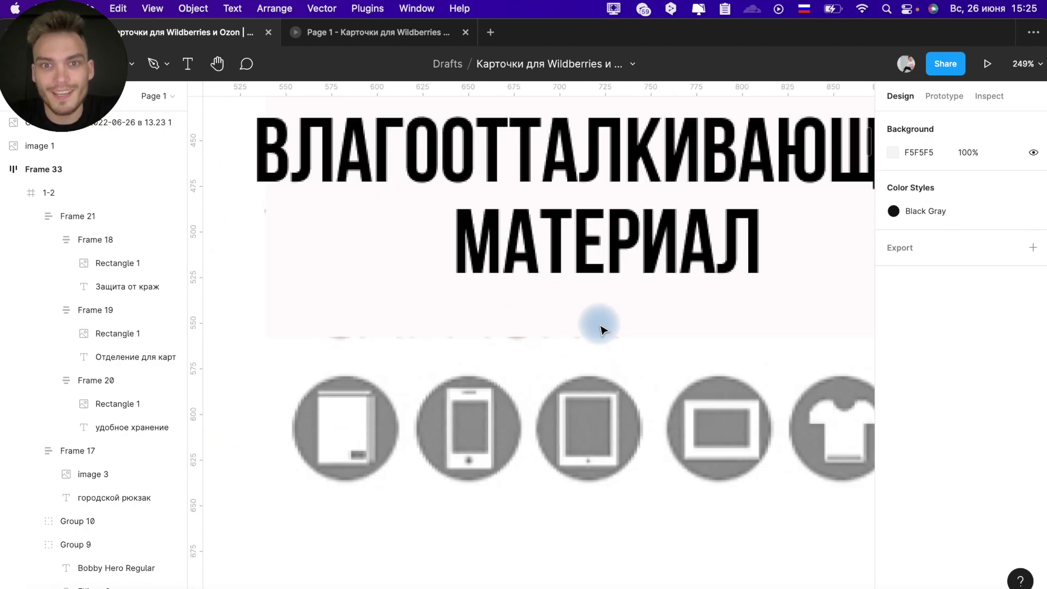
scroll(603, 327, "up", 2)
left_click(482, 296)
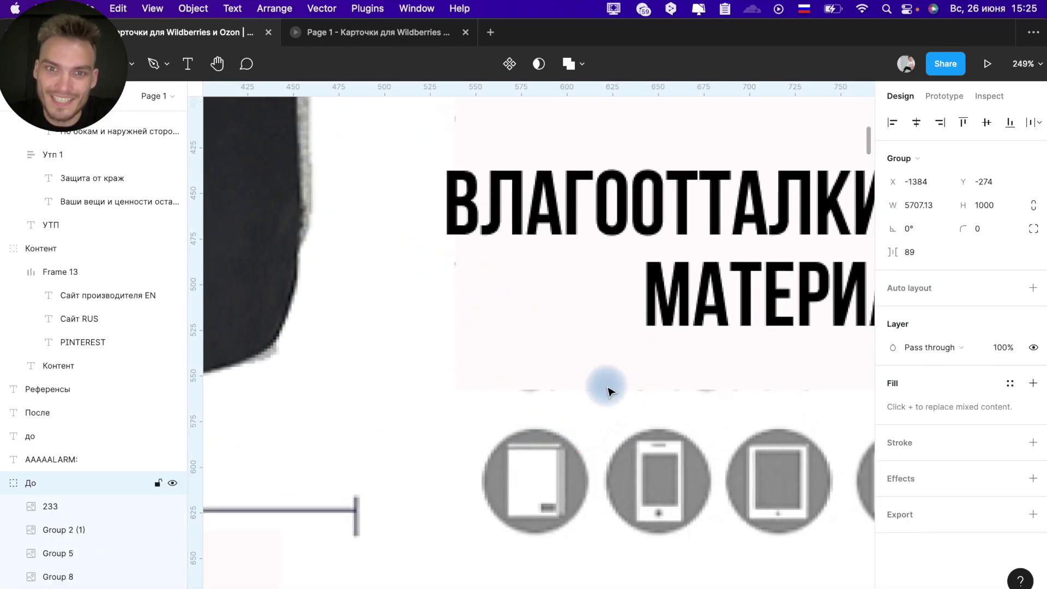
Zoom in on the ВЕС 420 ГРАММ, ОБЪЕМ 18 ЛИТРОВ and НАГРУЗКА ДО 14 КГ lines
scroll(595, 408, "down", 5)
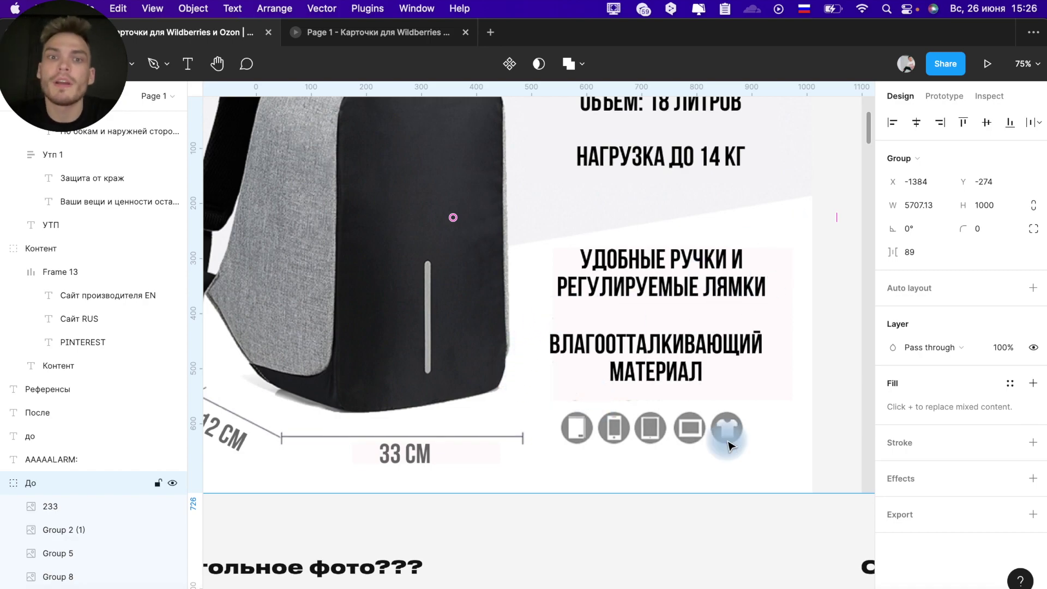
scroll(729, 440, "down", 2)
scroll(709, 458, "down", 2)
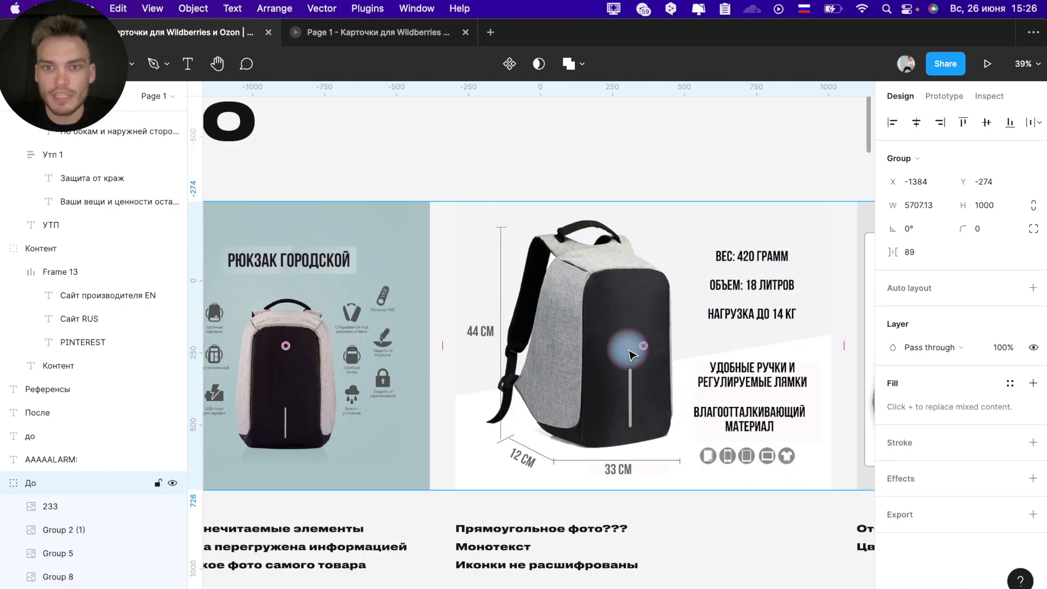
scroll(430, 327, "left", 3)
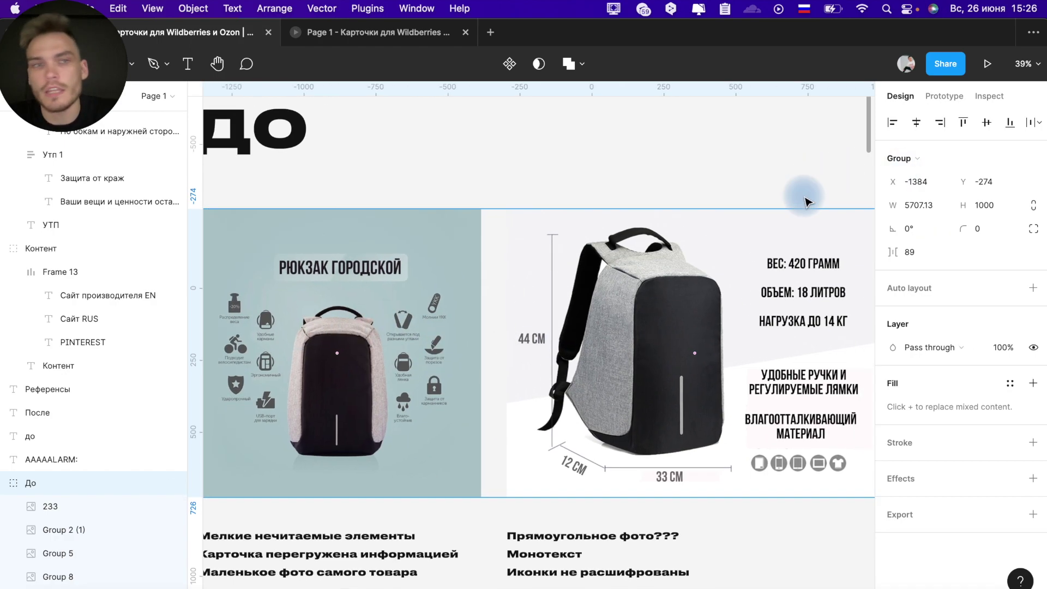
scroll(806, 200, "right", 3)
scroll(806, 201, "right", 2)
scroll(807, 201, "up", 1)
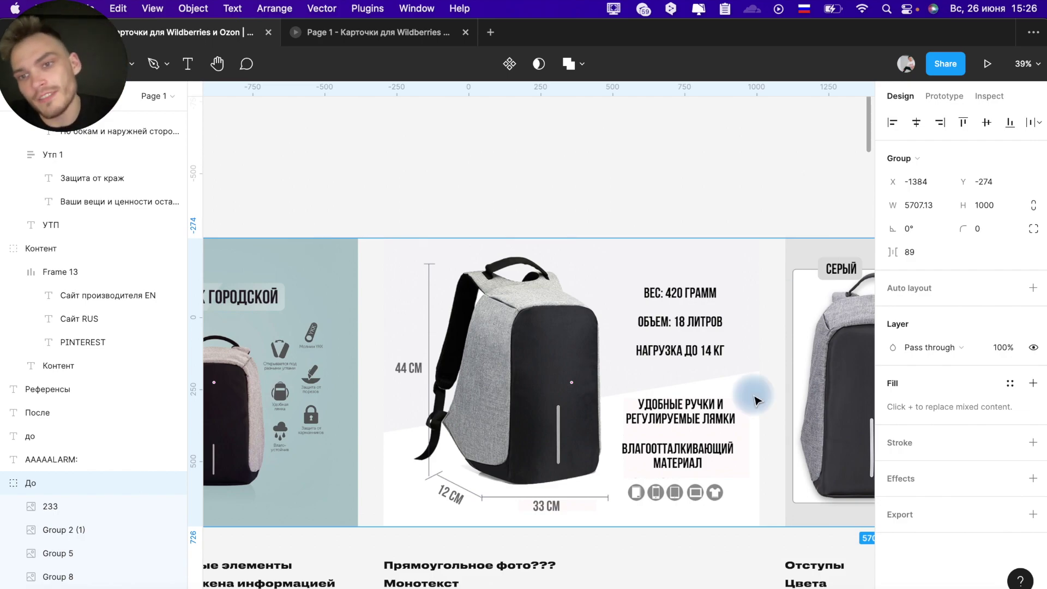
scroll(753, 398, "up", 5)
scroll(750, 411, "down", 5)
scroll(753, 374, "up", 3)
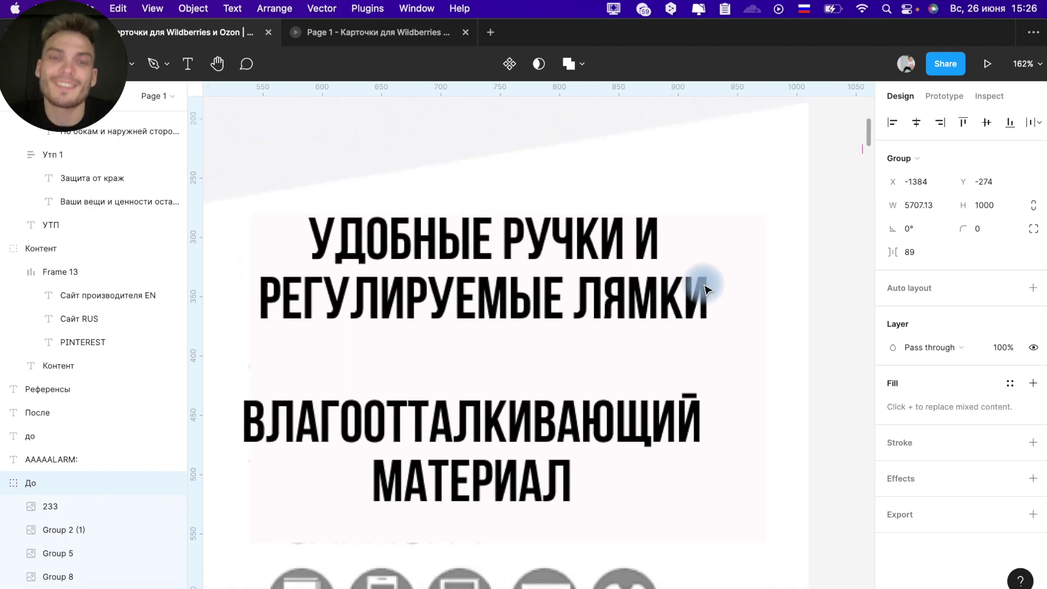
scroll(635, 327, "down", 2)
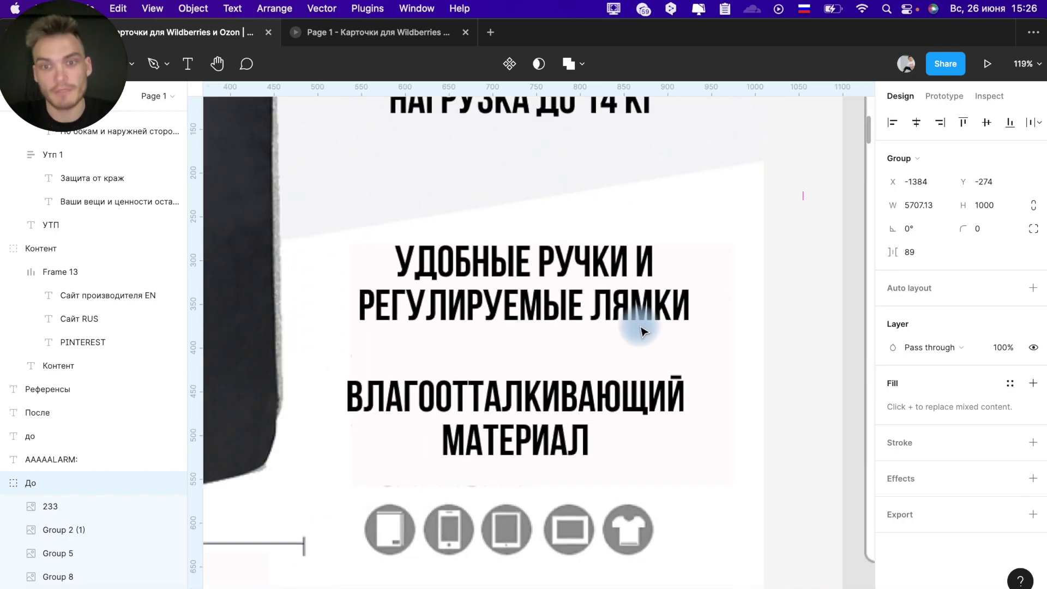
scroll(641, 330, "down", 5)
scroll(641, 327, "up", 1)
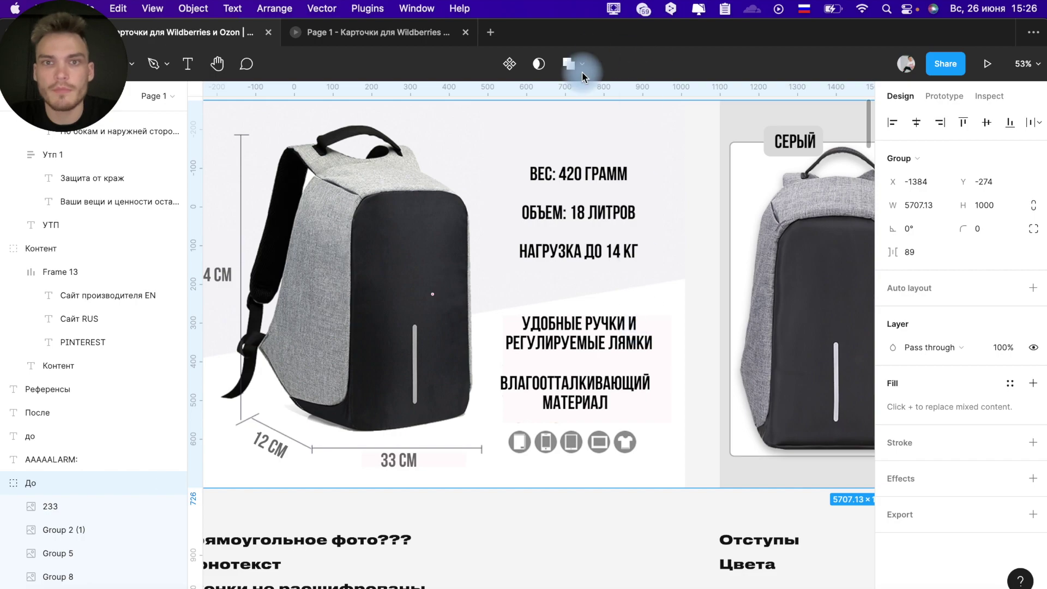
scroll(527, 241, "up", 5)
scroll(549, 236, "up", 1)
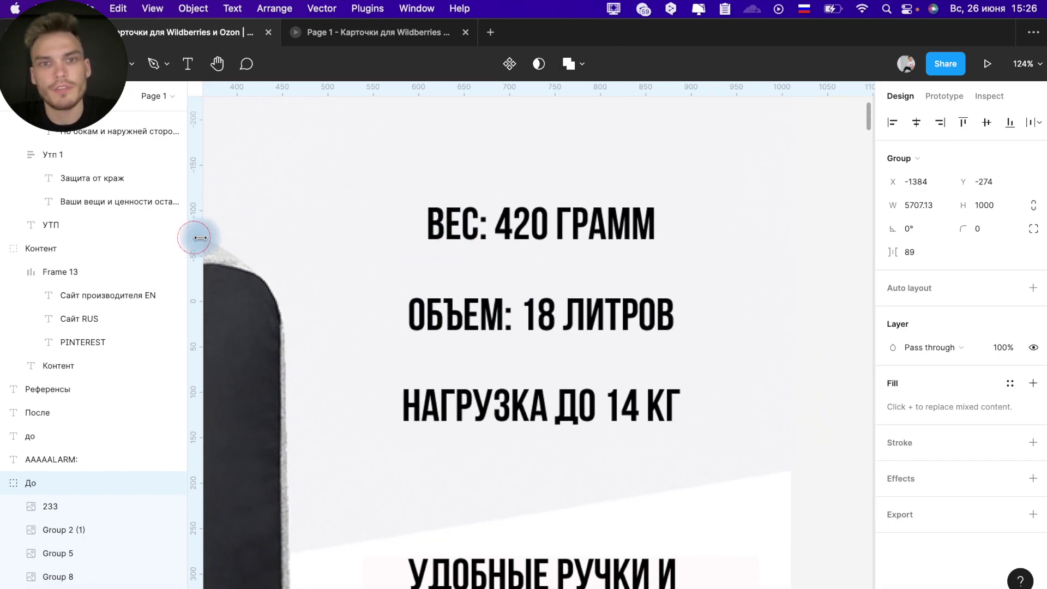
Place a vertical guide at x 583 beside the spec text and zoom to check alignment
mouse_move(196, 233)
left_mouse_down()
mouse_move(432, 256)
mouse_move(404, 268)
left_mouse_up()
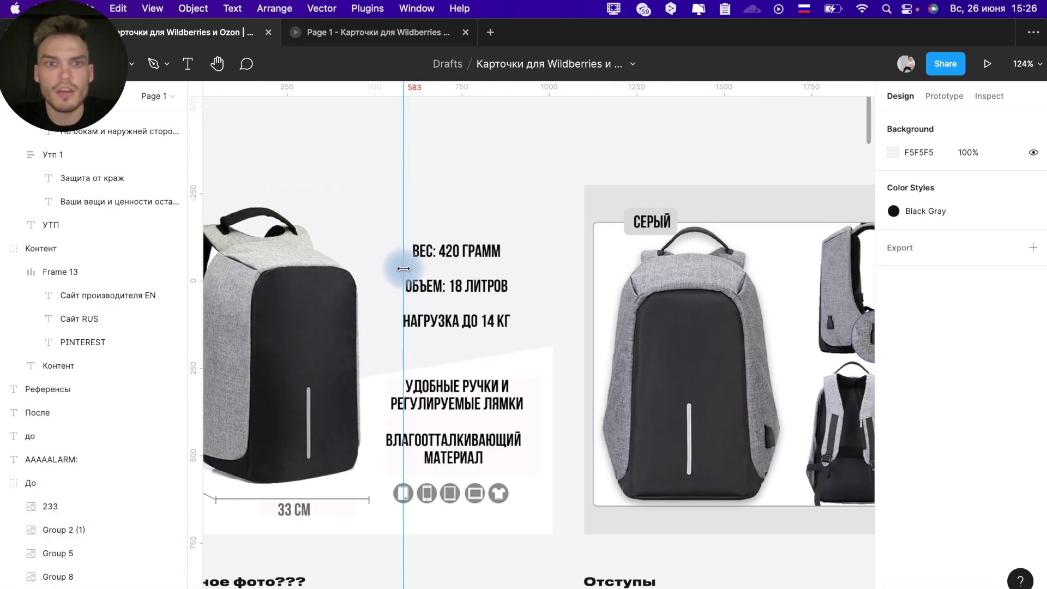
scroll(404, 269, "down", 5)
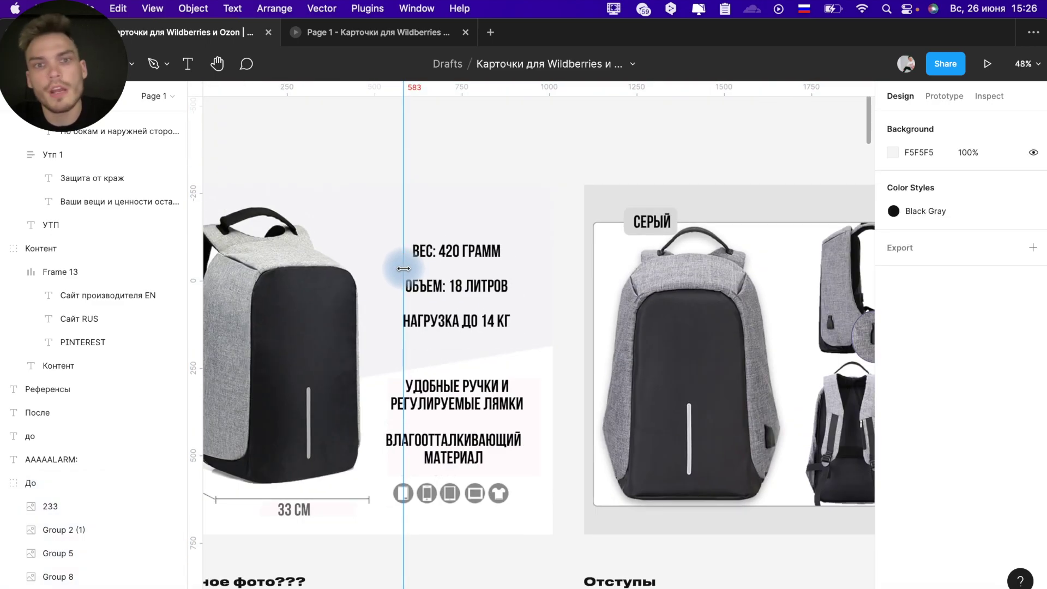
scroll(435, 260, "up", 3)
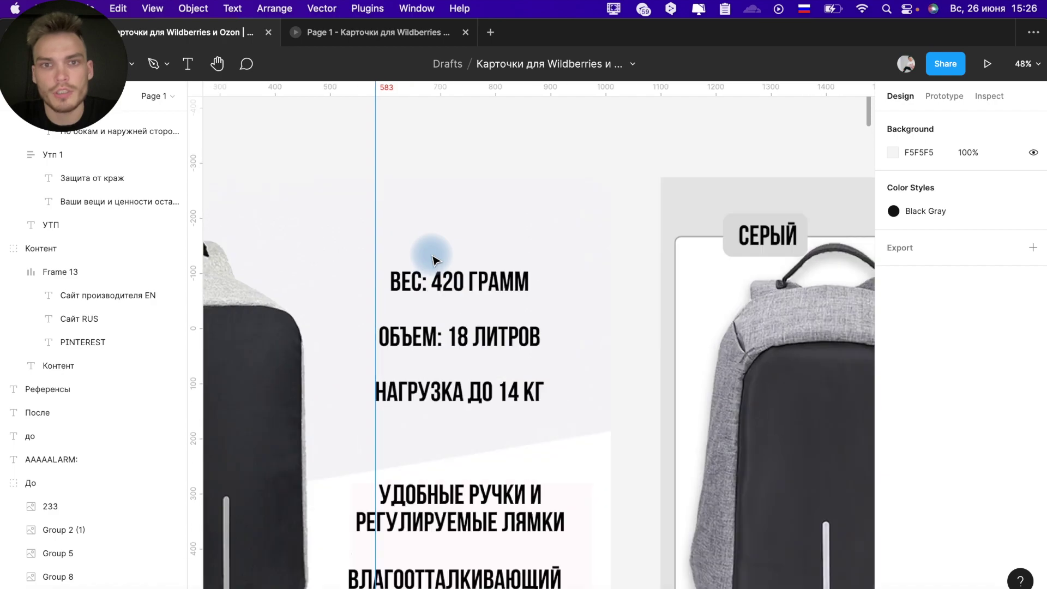
scroll(435, 260, "up", 5)
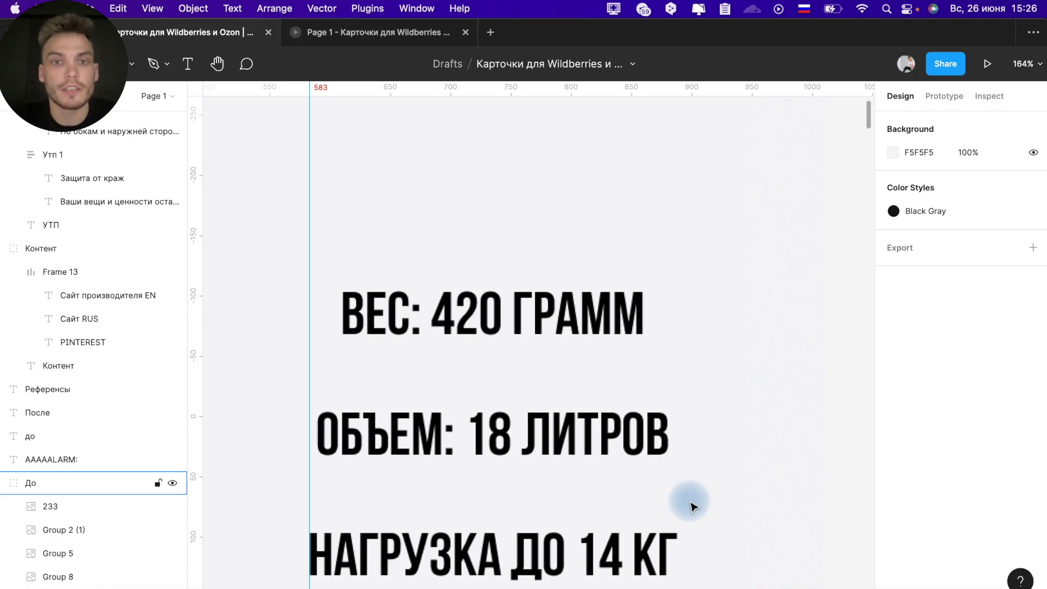
scroll(393, 328, "down", 4)
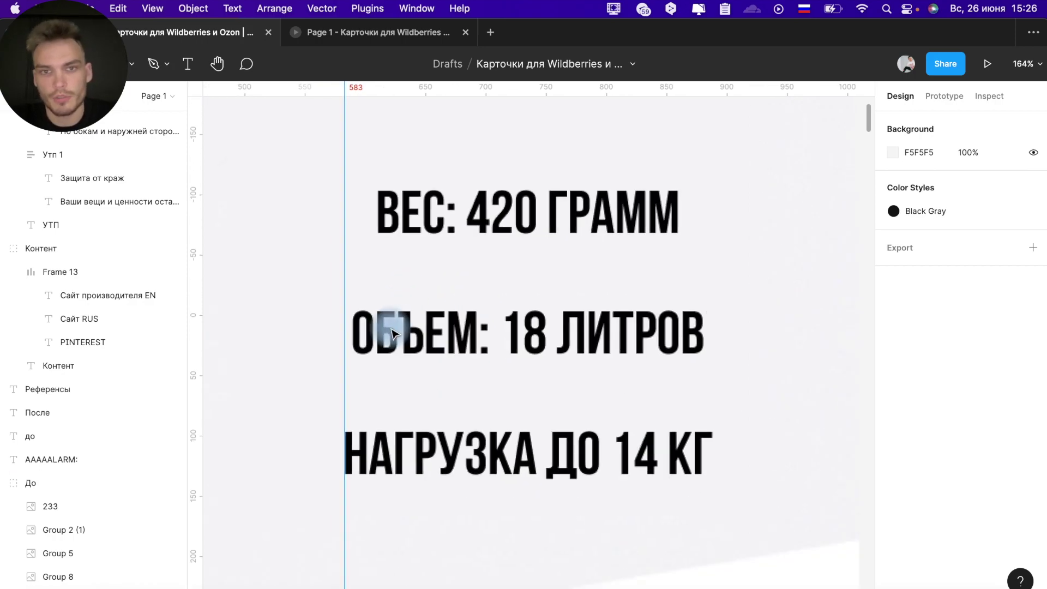
scroll(393, 332, "down", 5)
scroll(436, 245, "down", 1)
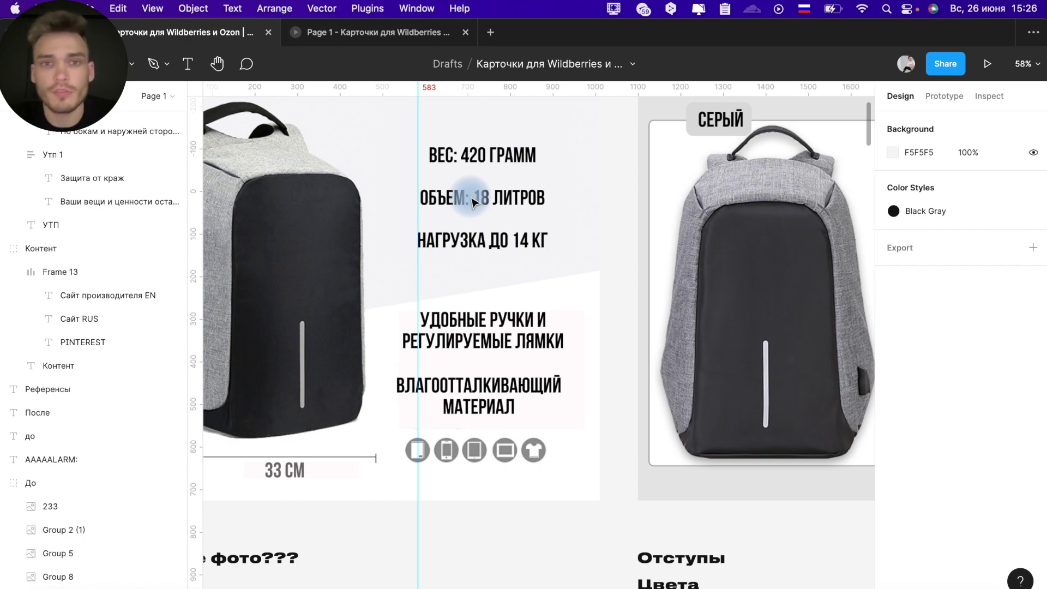
Select the До group and compare spec lines with the 44, 12 and 33 СМ dimensions
left_click(473, 202)
scroll(467, 203, "up", 5)
scroll(475, 204, "down", 1)
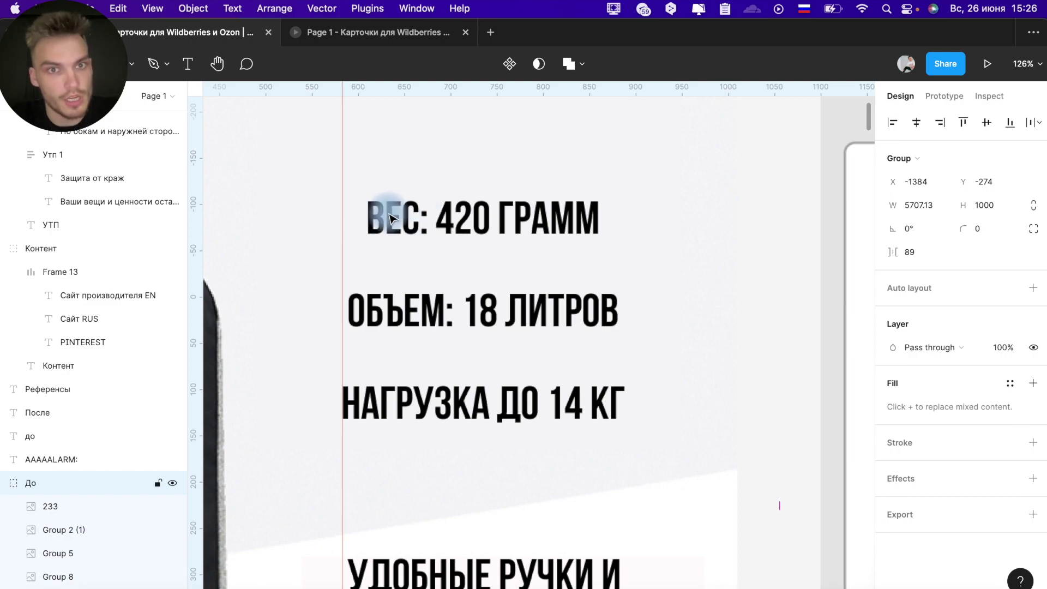
scroll(385, 228, "down", 3)
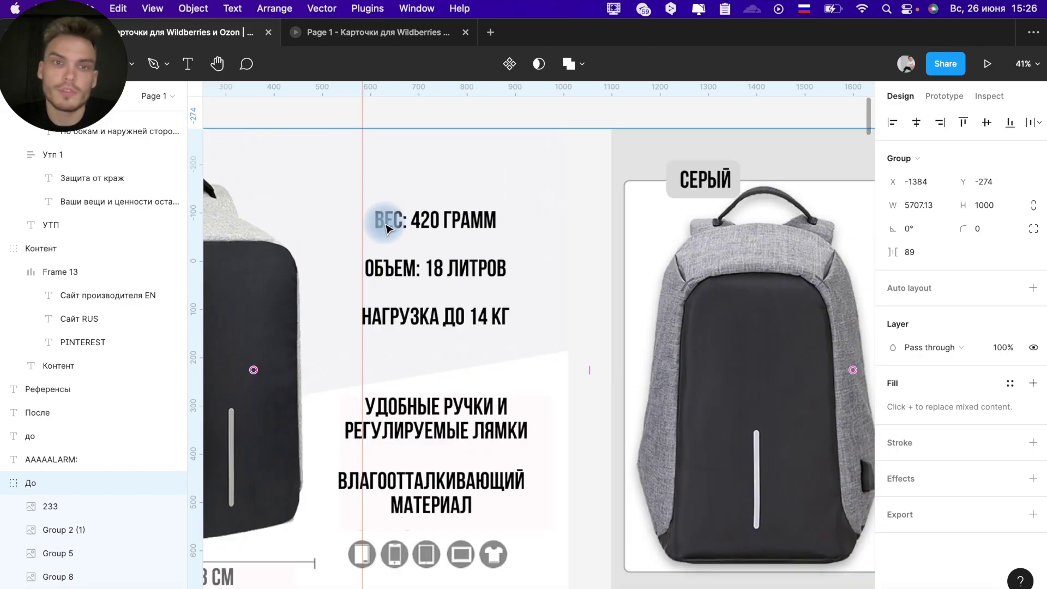
scroll(385, 228, "up", 5)
scroll(385, 228, "down", 2)
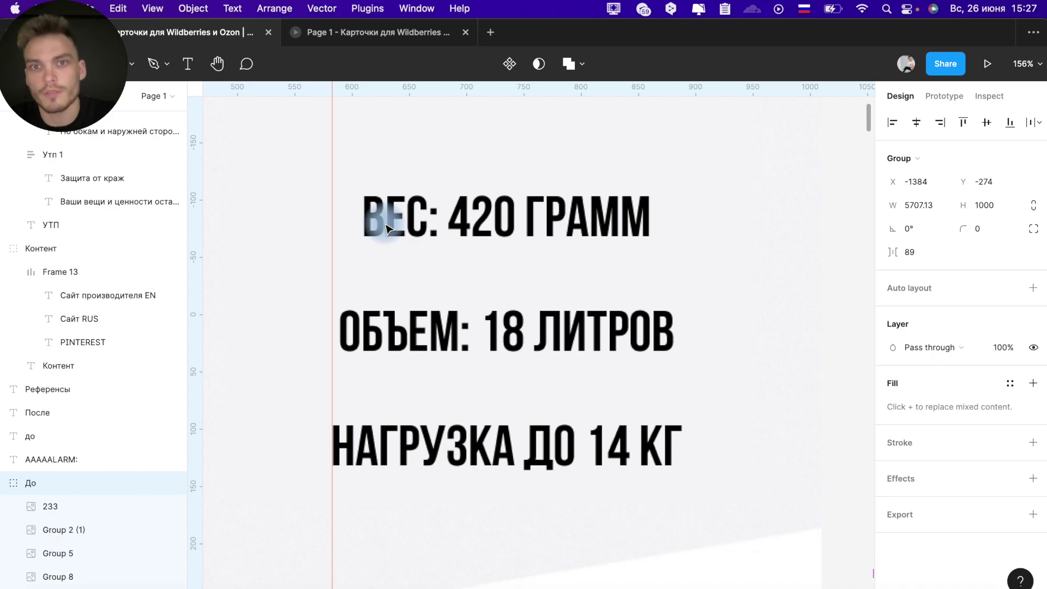
scroll(386, 228, "down", 5)
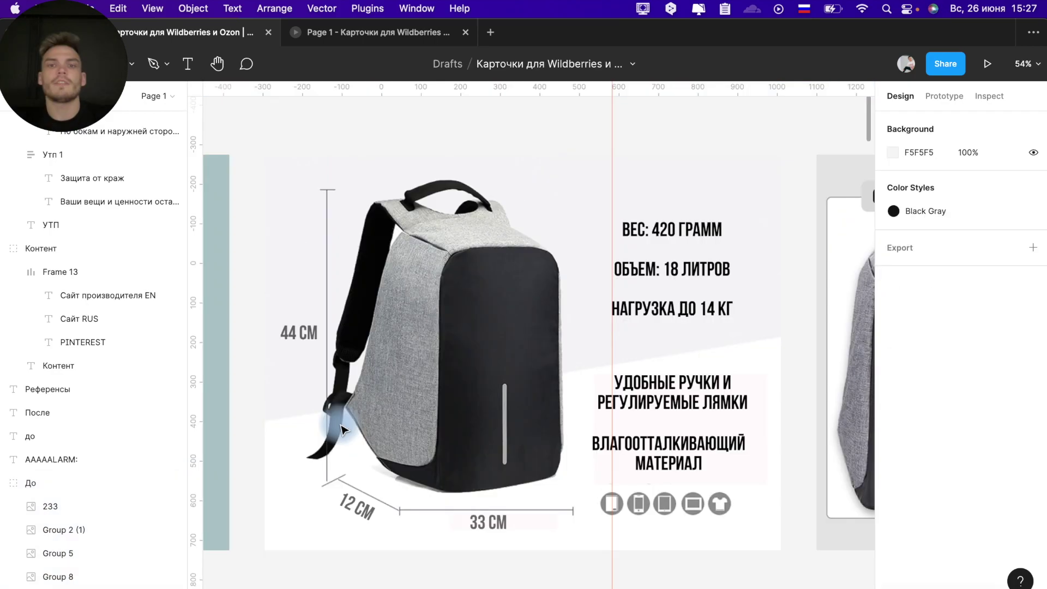
left_click(342, 430)
Delete the vertical alignment guide and zoom out over the before cards
left_click(613, 155)
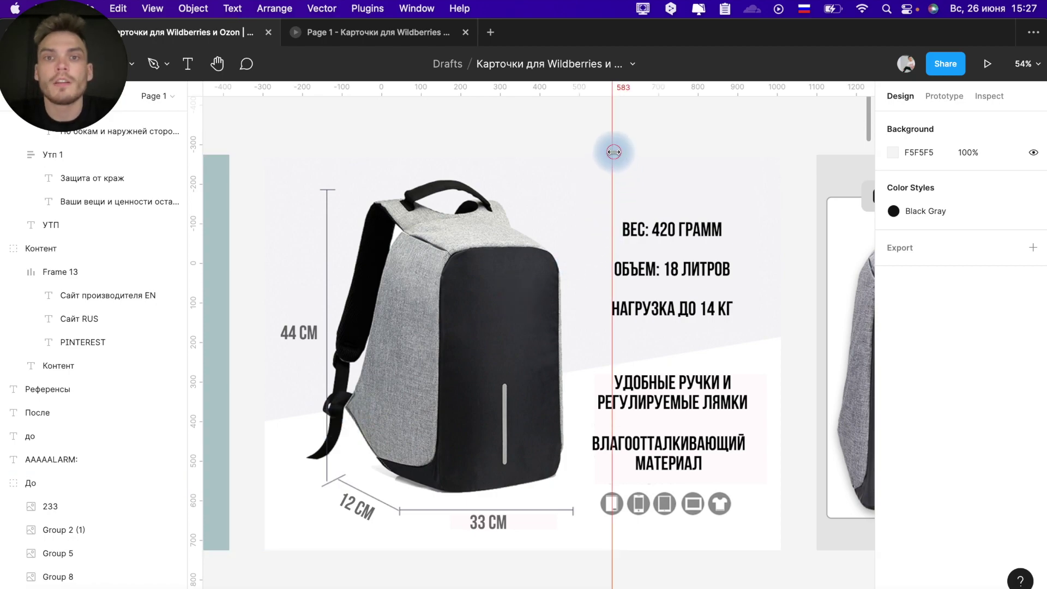
key("Delete")
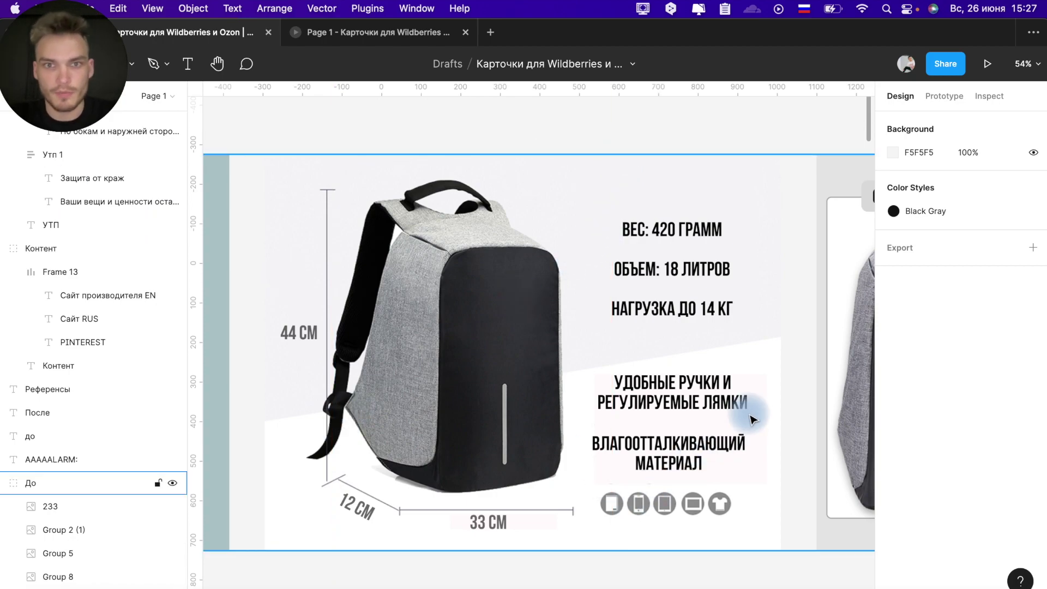
scroll(752, 419, "down", 5)
scroll(753, 418, "down", 2, "ctrl")
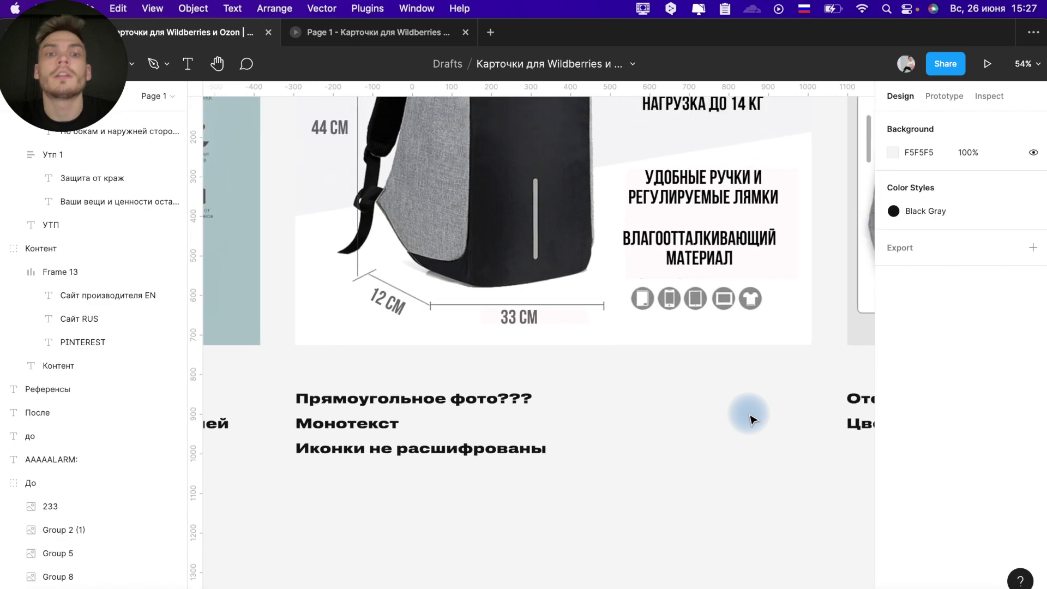
scroll(752, 418, "down", 2, "ctrl")
scroll(753, 418, "up", 1)
scroll(752, 418, "right", 1)
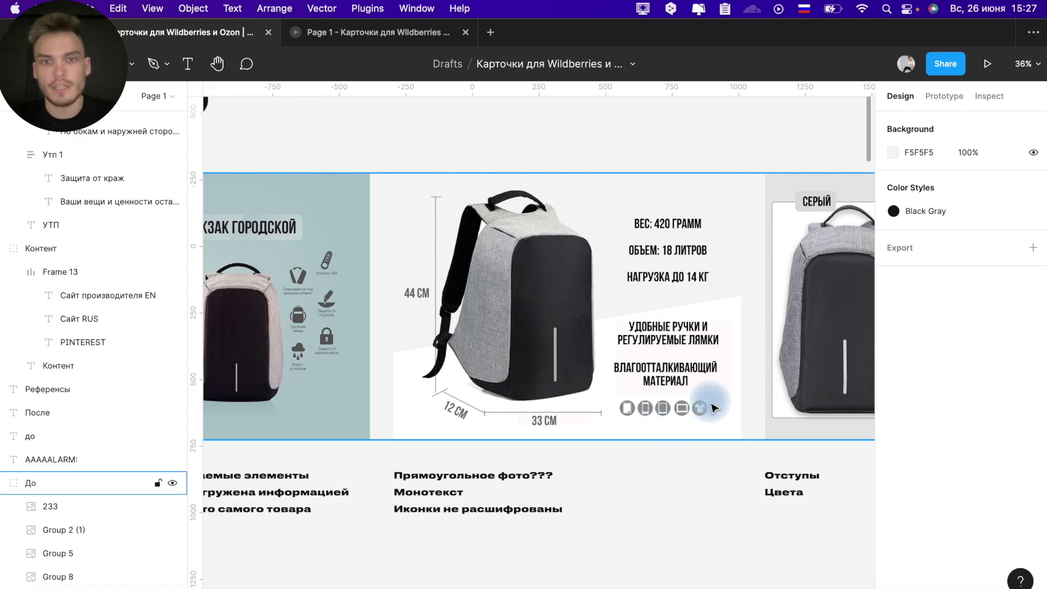
Survey the СЕРЫЙ card between its horizontal guides and select the Цвета caption
scroll(299, 305, "up", 10)
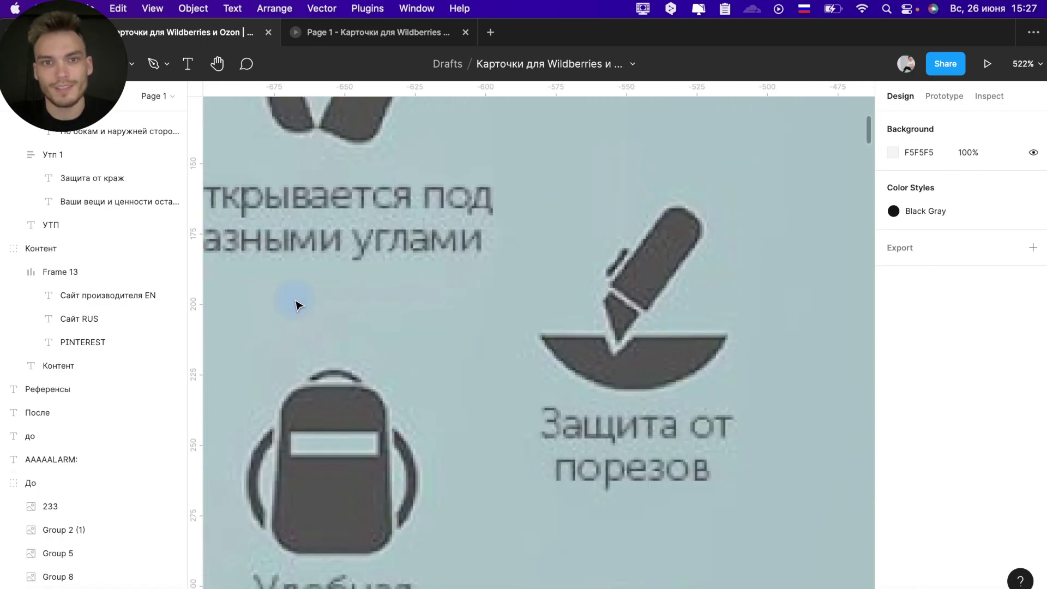
scroll(299, 305, "down", 5)
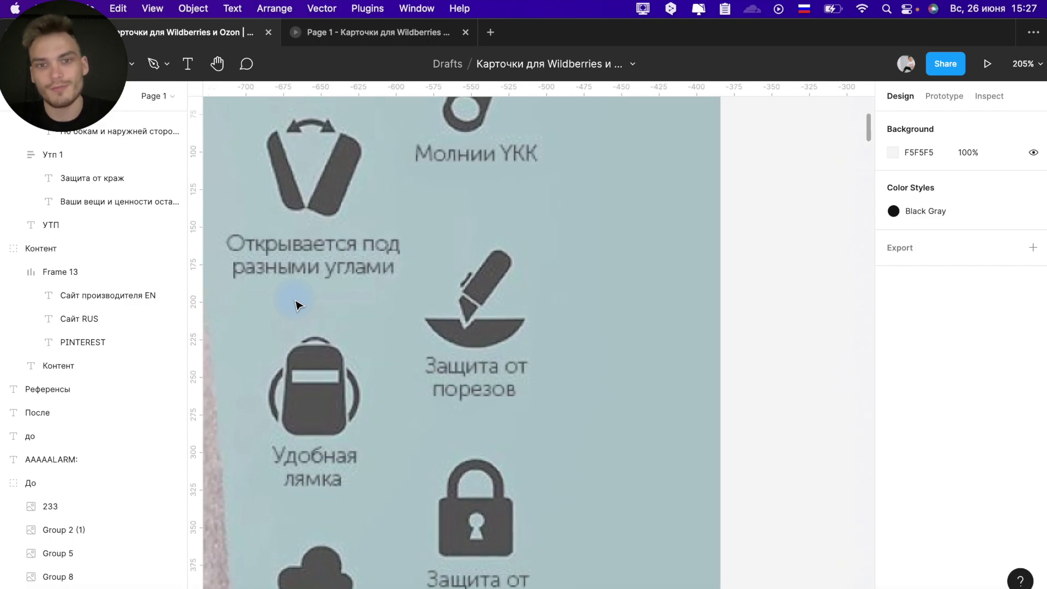
scroll(299, 306, "down", 10)
scroll(299, 305, "up", 3)
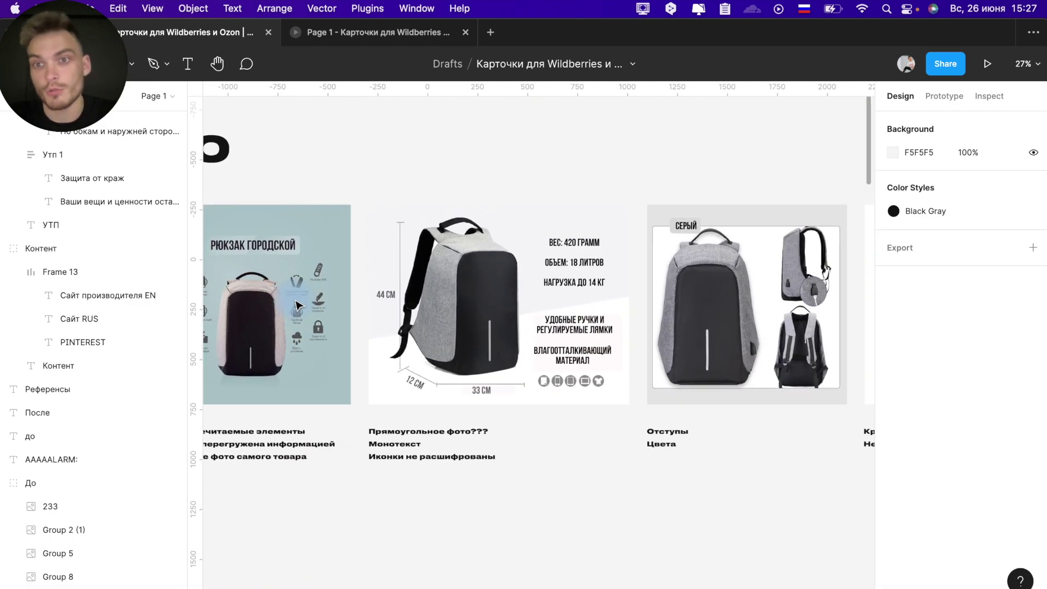
scroll(299, 305, "right", 5)
scroll(301, 211, "up", 2)
scroll(303, 214, "up", 3)
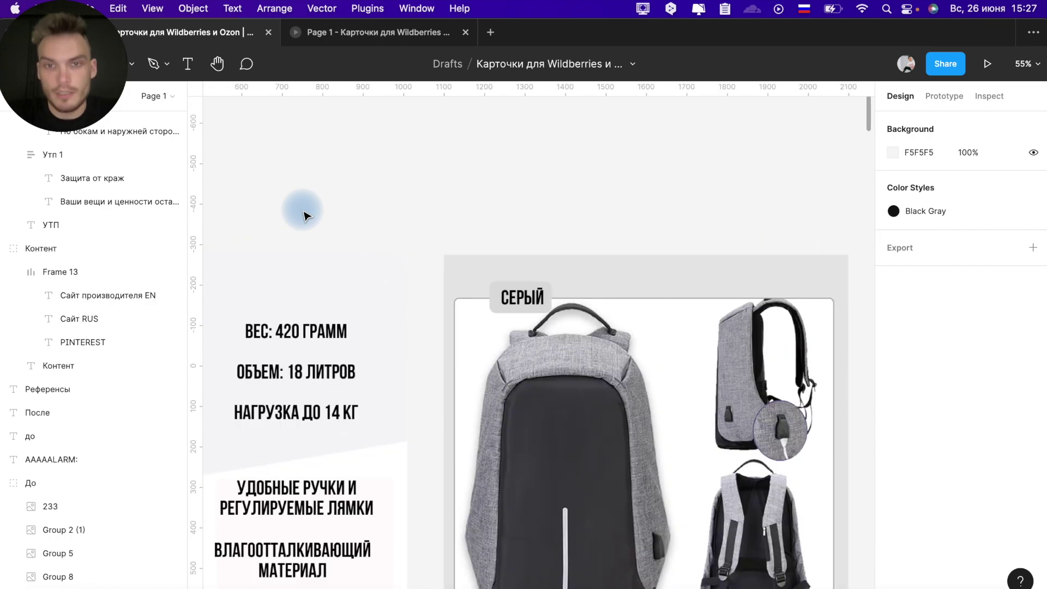
scroll(303, 216, "right", 5)
scroll(304, 216, "down", 2)
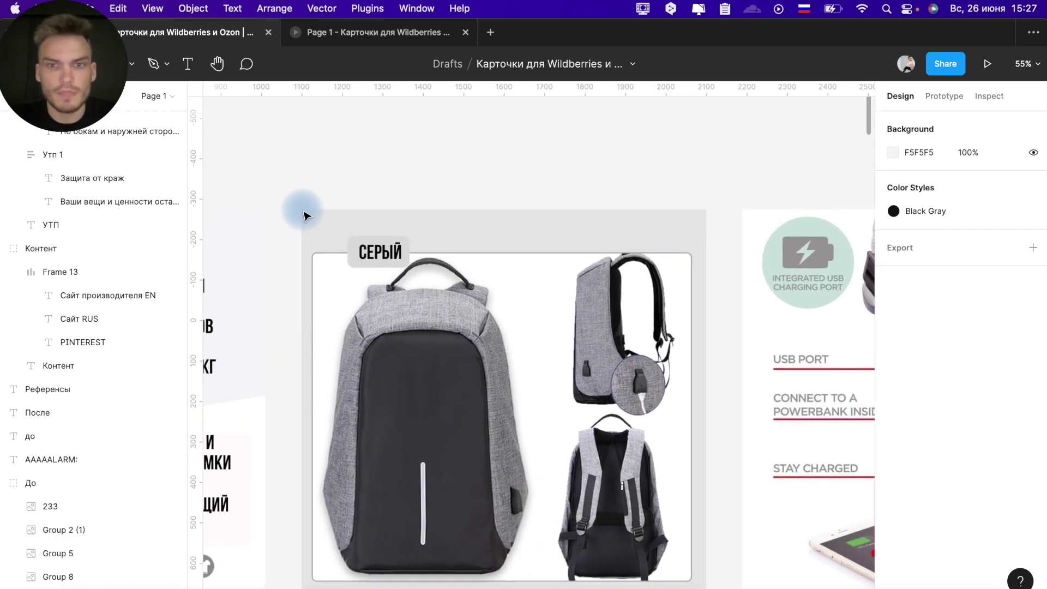
scroll(657, 397, "up", 10)
scroll(444, 367, "up", 5)
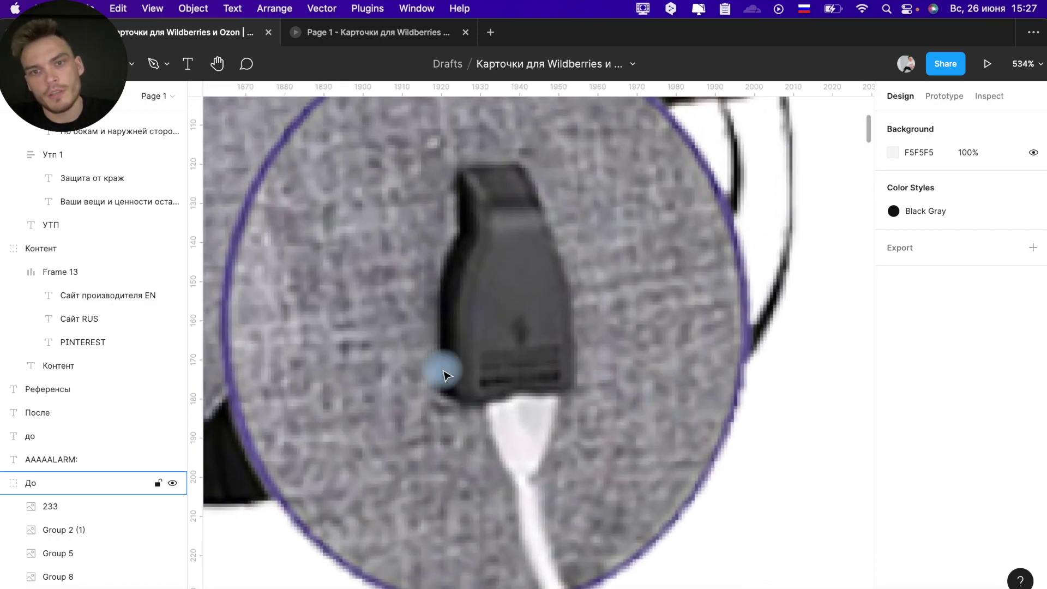
scroll(437, 344, "down", 5)
scroll(437, 345, "down", 3)
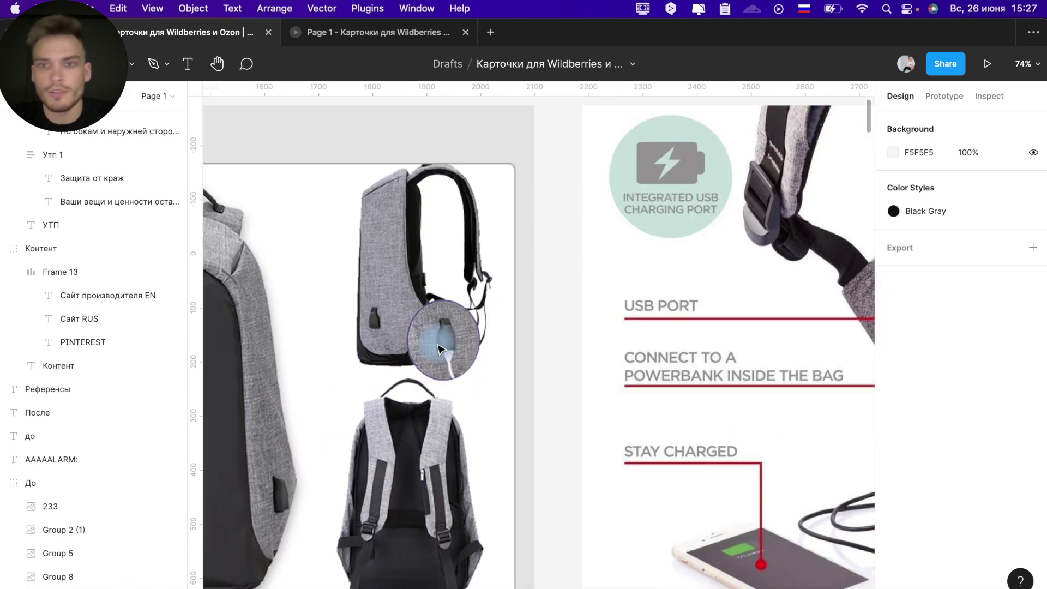
scroll(437, 344, "right", 3)
scroll(437, 345, "right", 2)
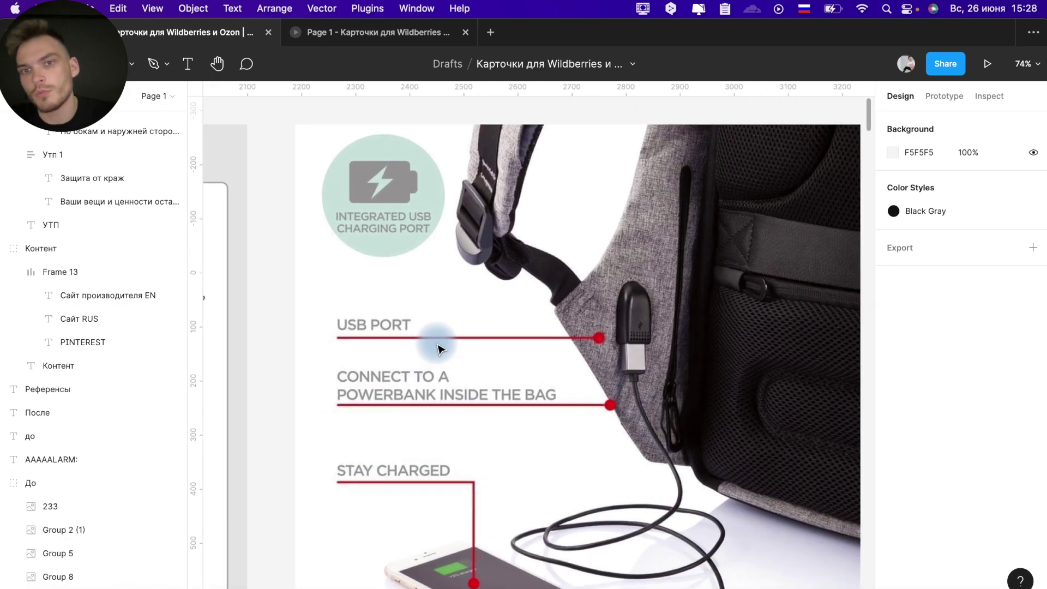
scroll(510, 362, "left", 10)
scroll(659, 301, "left", 5)
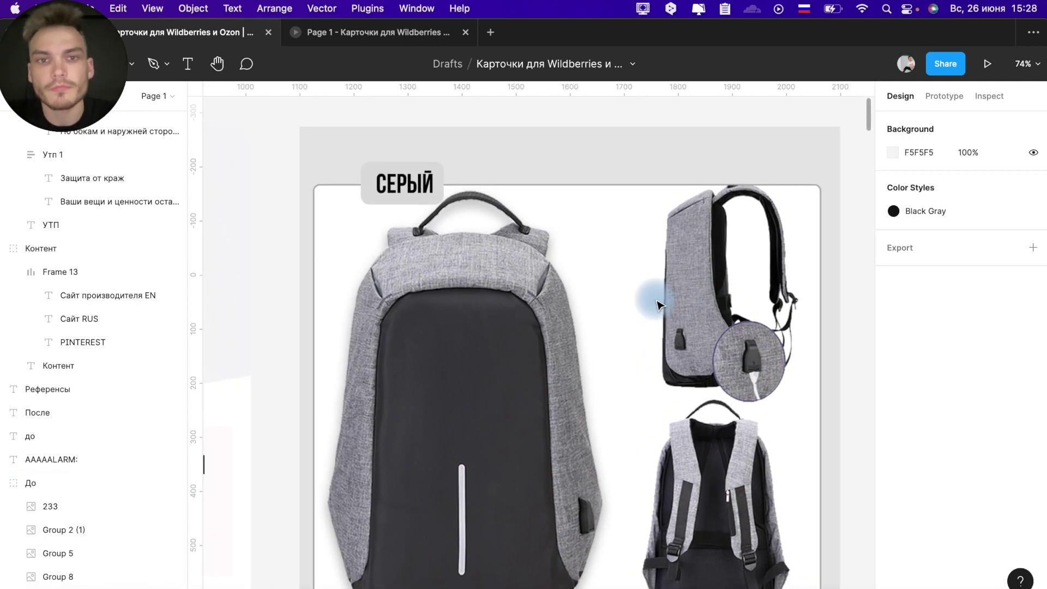
scroll(334, 194, "down", 2)
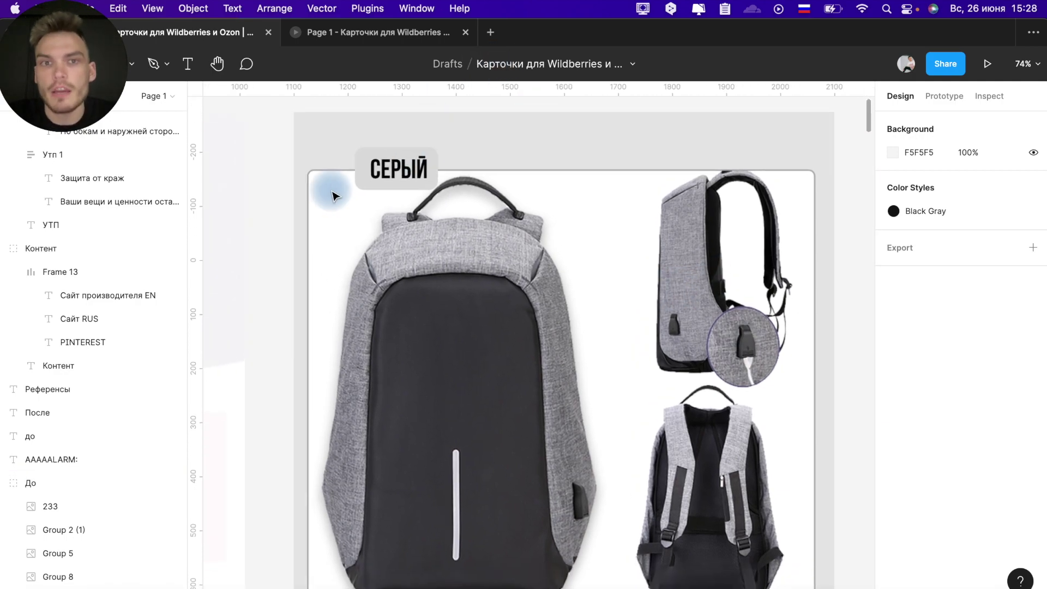
scroll(334, 194, "down", 2)
scroll(334, 195, "down", 3, "ctrl")
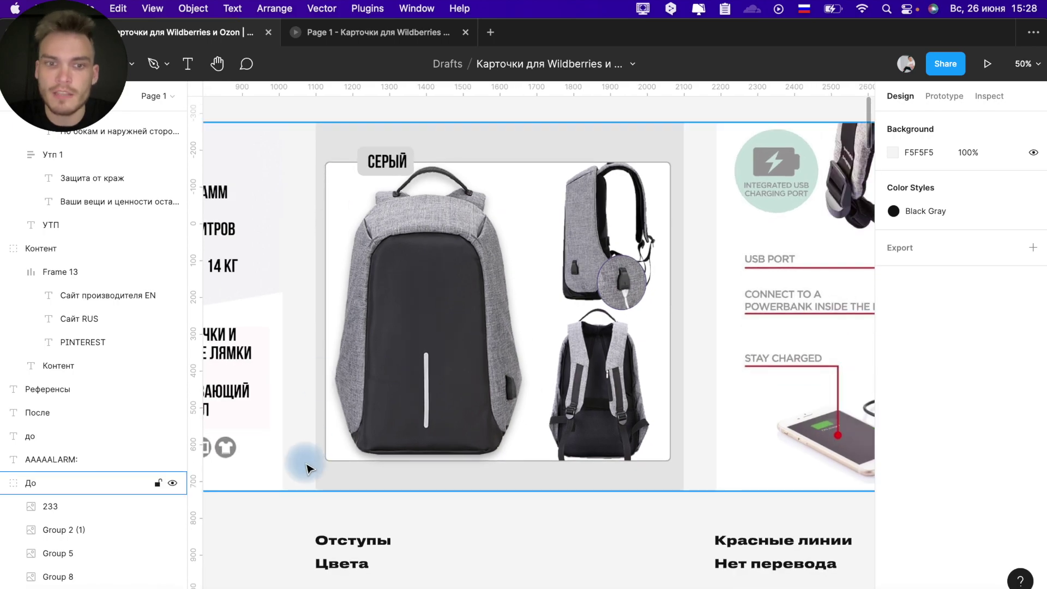
left_click(348, 569)
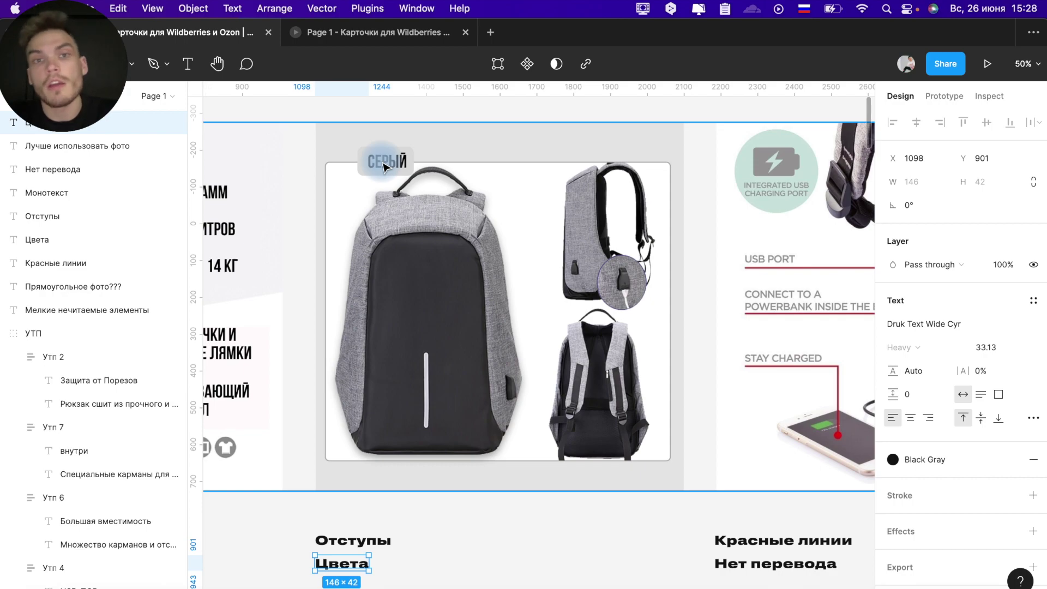
scroll(351, 152, "up", 10, "ctrl")
scroll(351, 152, "right", 7)
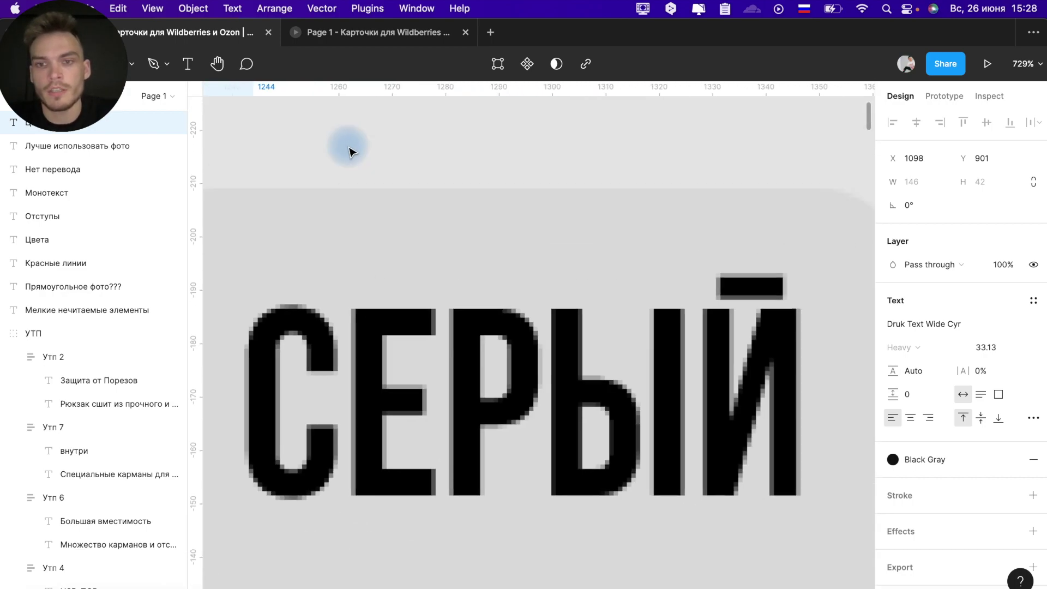
scroll(351, 152, "down", 5, "ctrl")
scroll(351, 152, "down", 3, "ctrl")
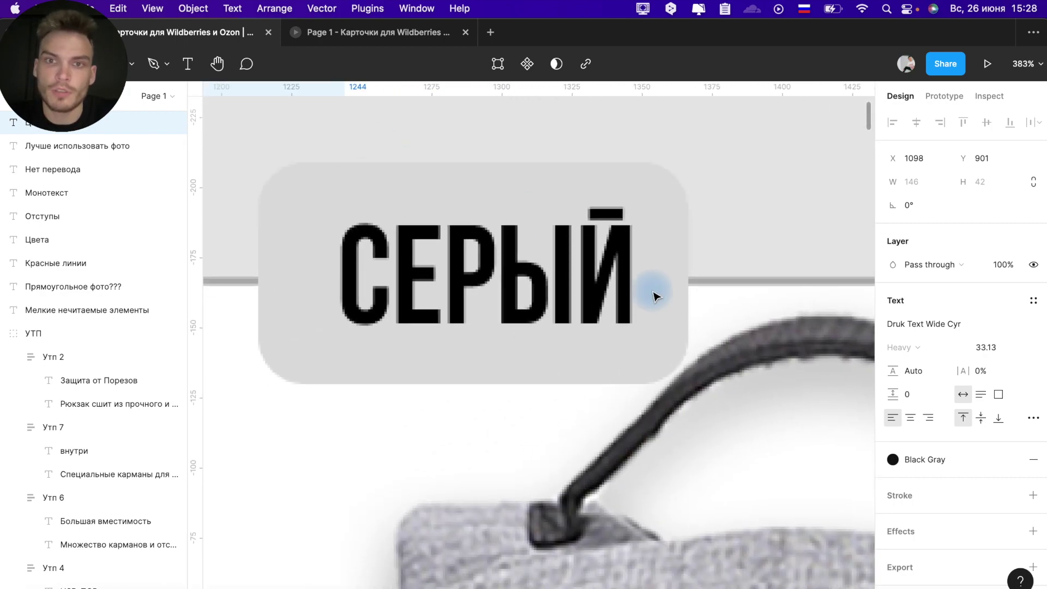
key("r")
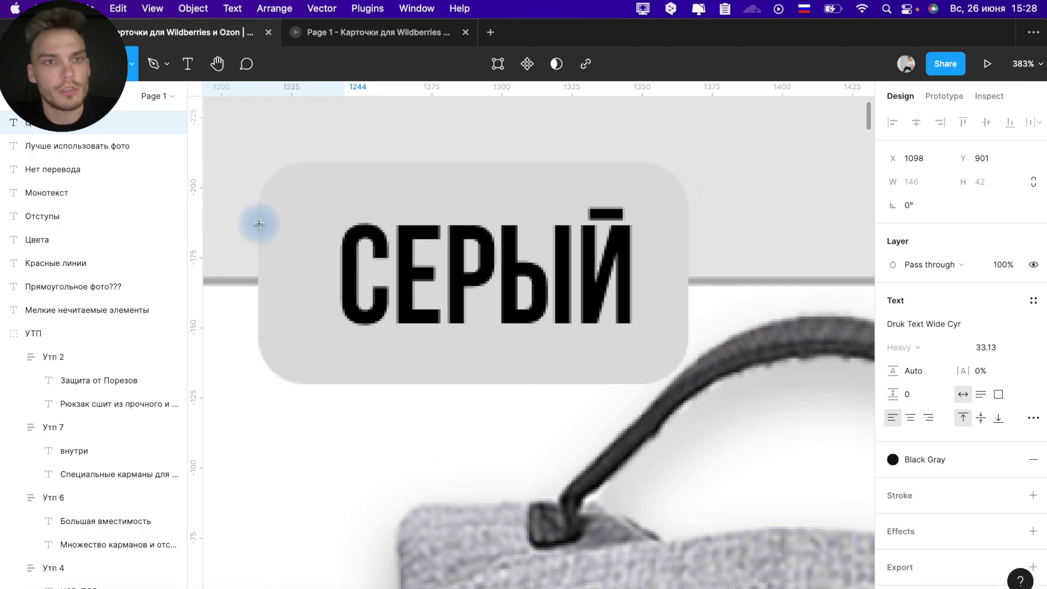
left_click_drag(259, 224, 340, 319)
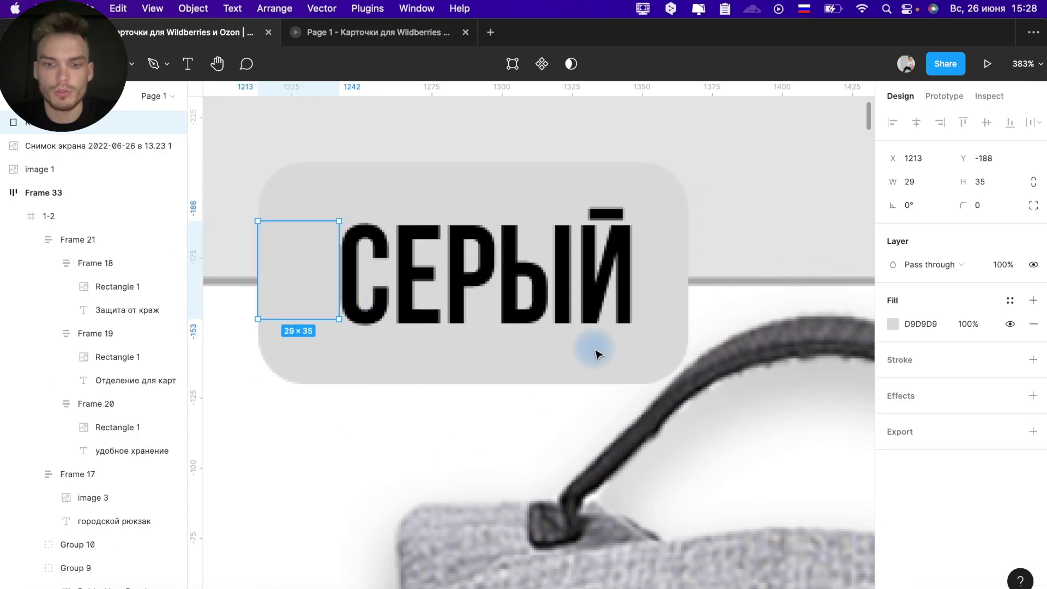
key("i")
left_click(613, 458)
left_click(420, 498)
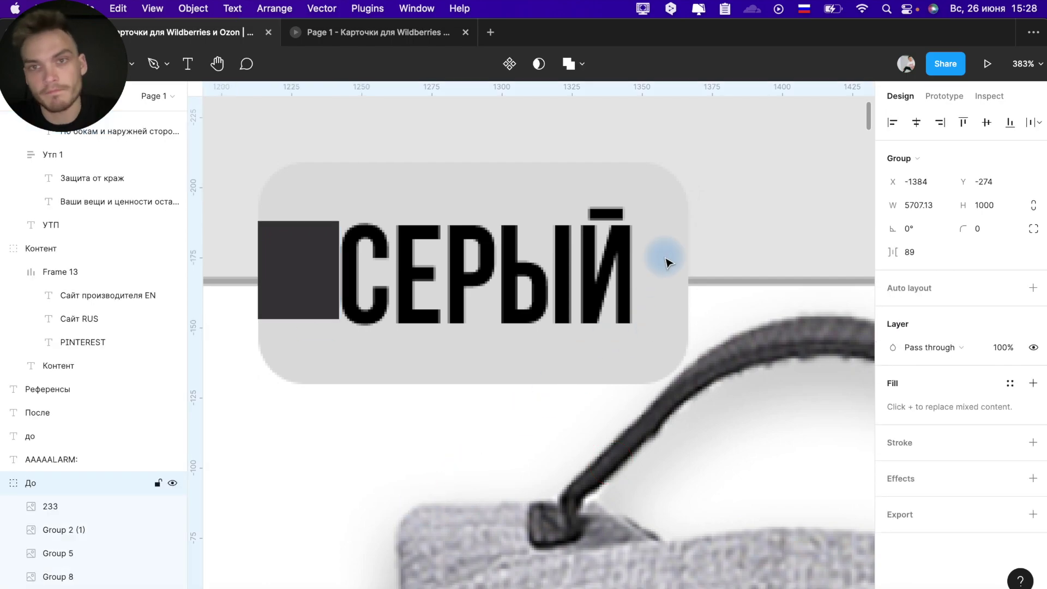
key("r")
left_click_drag(631, 221, 687, 319)
key("i")
left_click(621, 451)
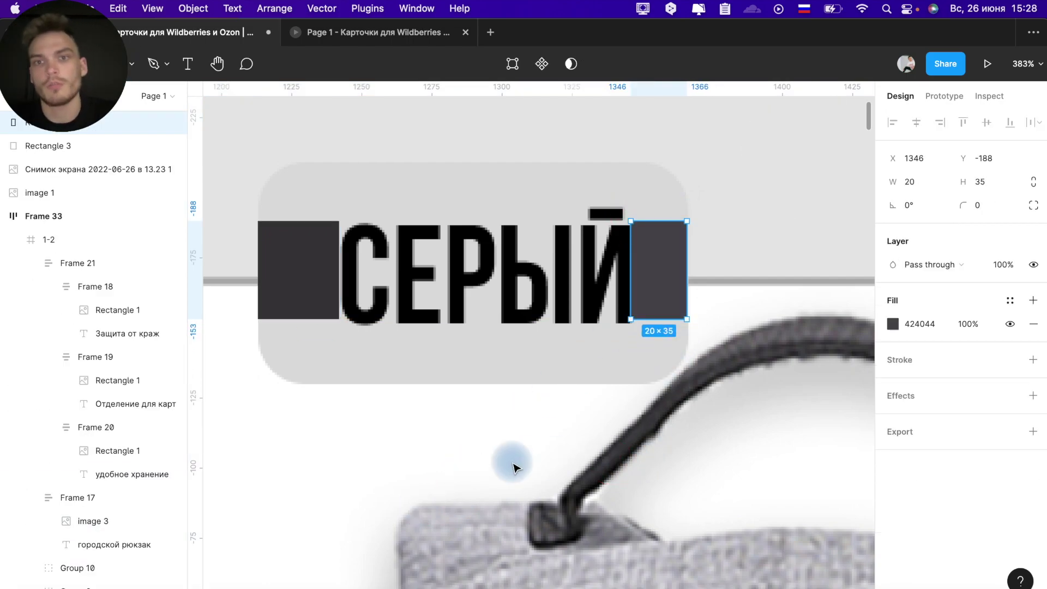
left_click(513, 468)
scroll(416, 475, "down", 3)
left_click(339, 309)
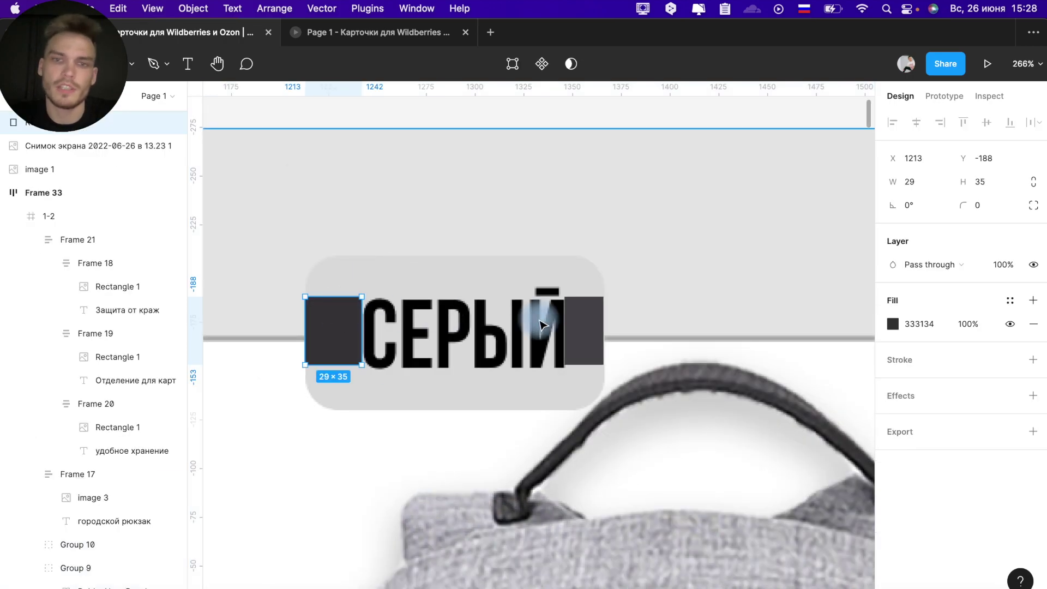
left_click(570, 322, "shift")
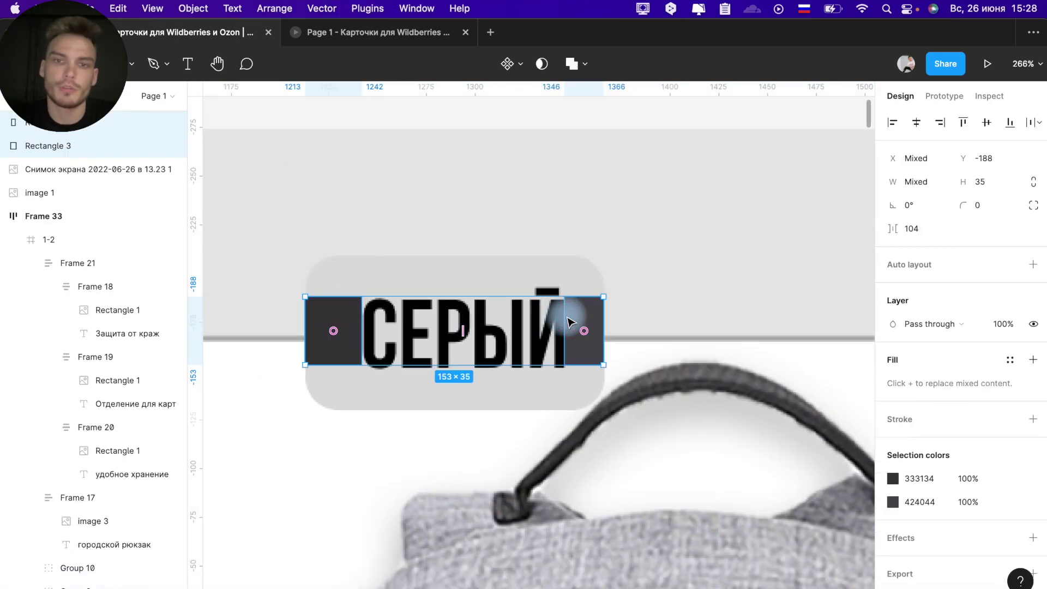
key("Delete")
scroll(573, 251, "down", 5)
scroll(562, 311, "up", 5)
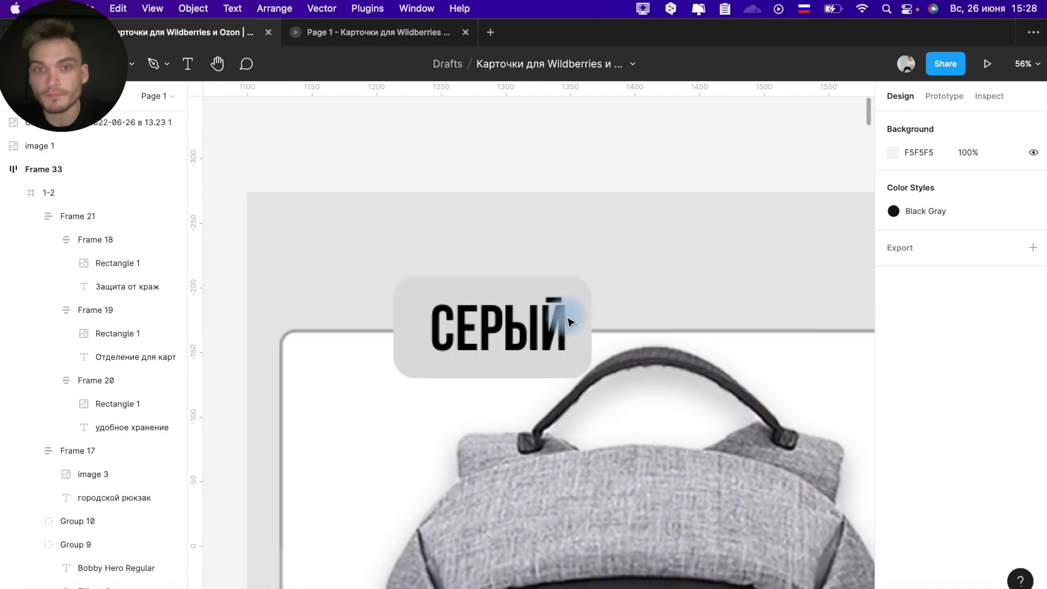
scroll(657, 510, "up", 5)
scroll(603, 285, "down", 1)
scroll(603, 285, "down", 5)
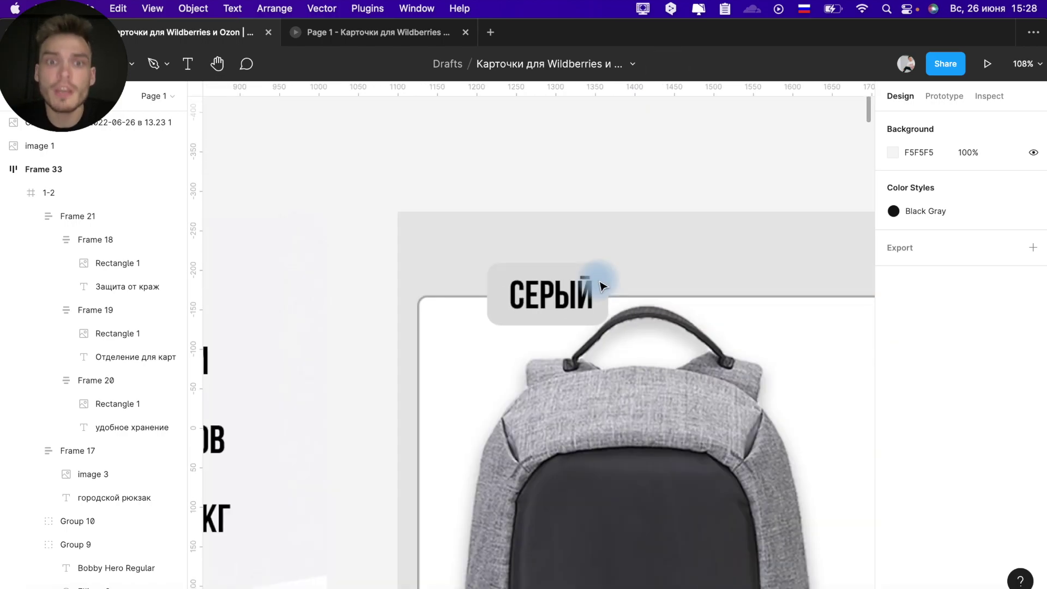
scroll(564, 311, "up", 3)
scroll(561, 301, "up", 5)
scroll(560, 304, "left", 4)
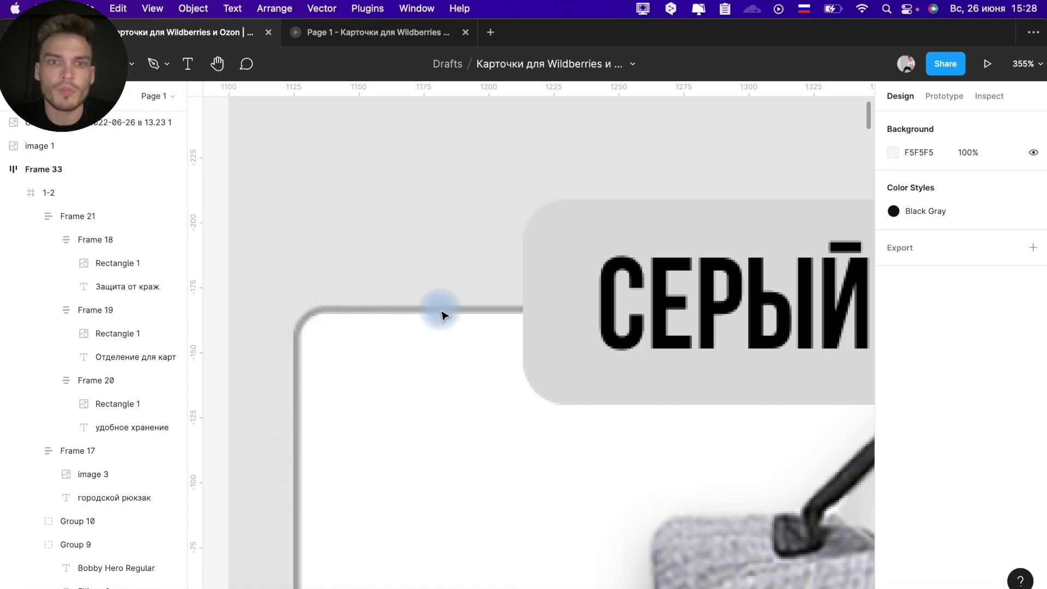
scroll(551, 290, "down", 2)
Draw a rectangle over the СЕРЫЙ label filled with a sampled darker grey
key("r")
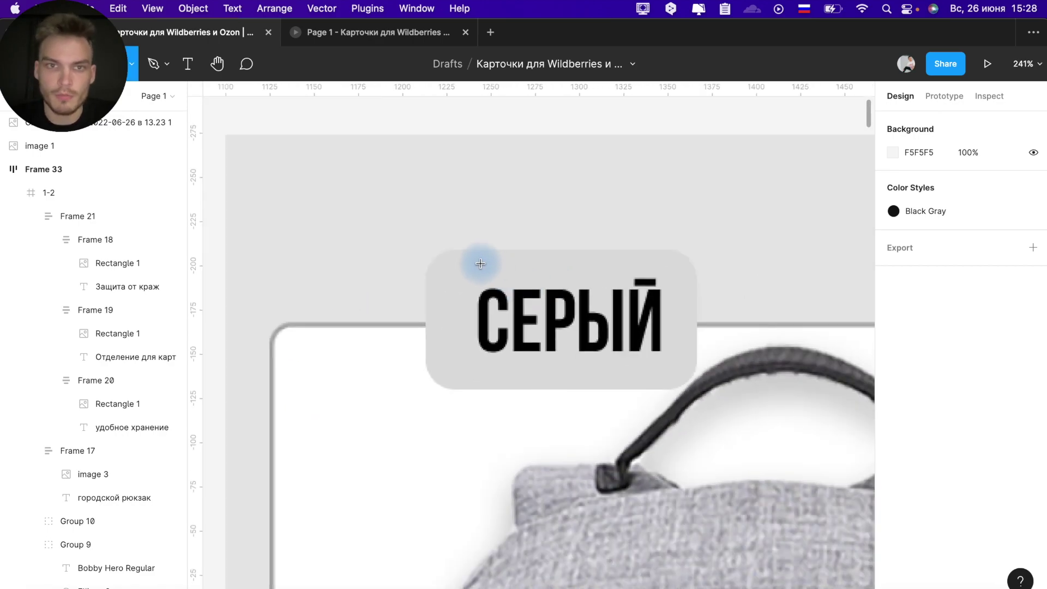
left_click_drag(426, 252, 691, 371)
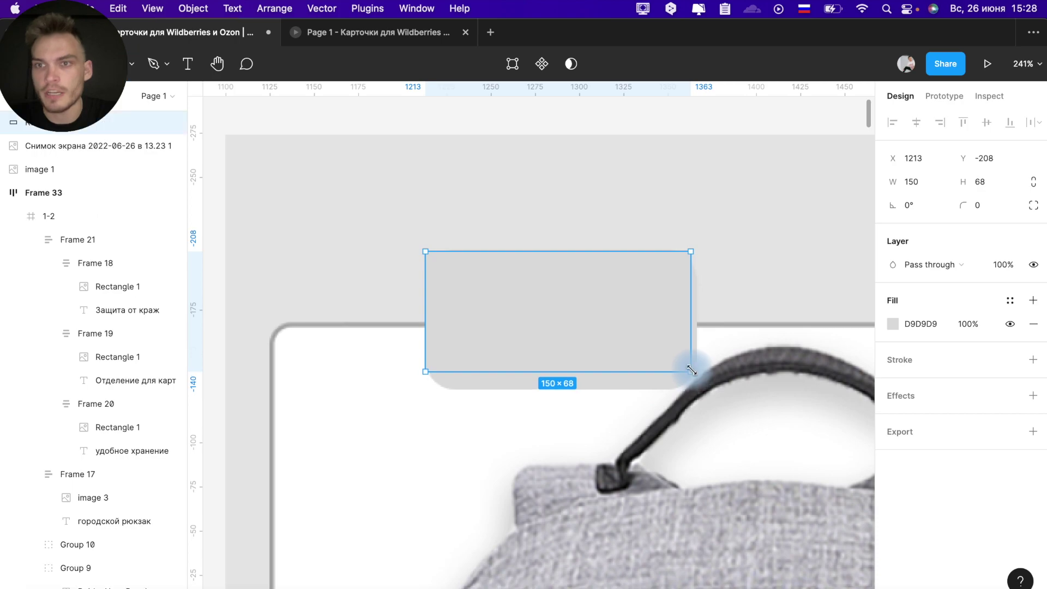
key("i")
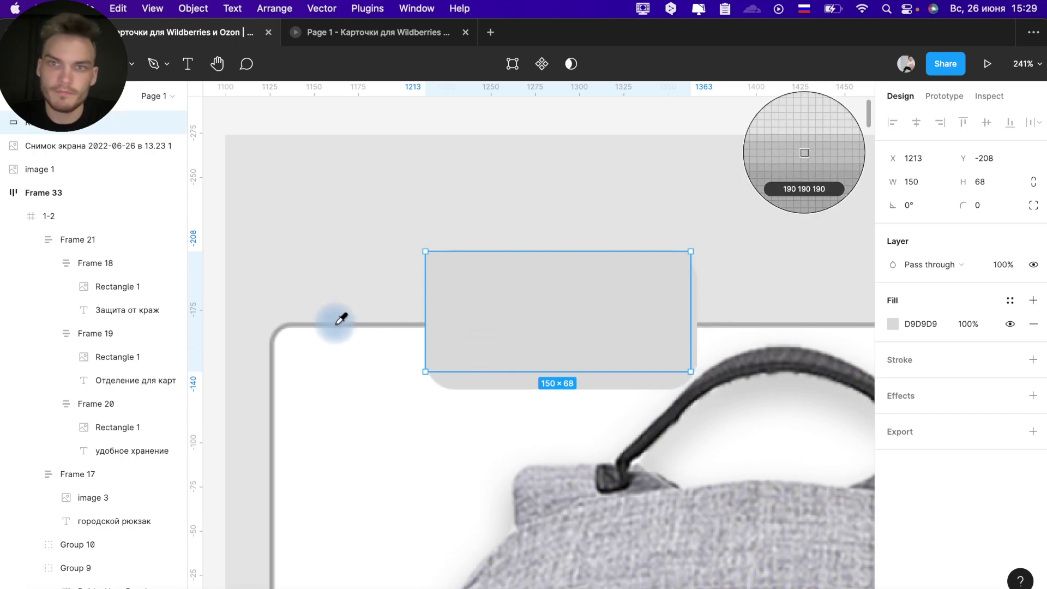
left_click(335, 323)
left_click(461, 375)
scroll(463, 373, "down", 3)
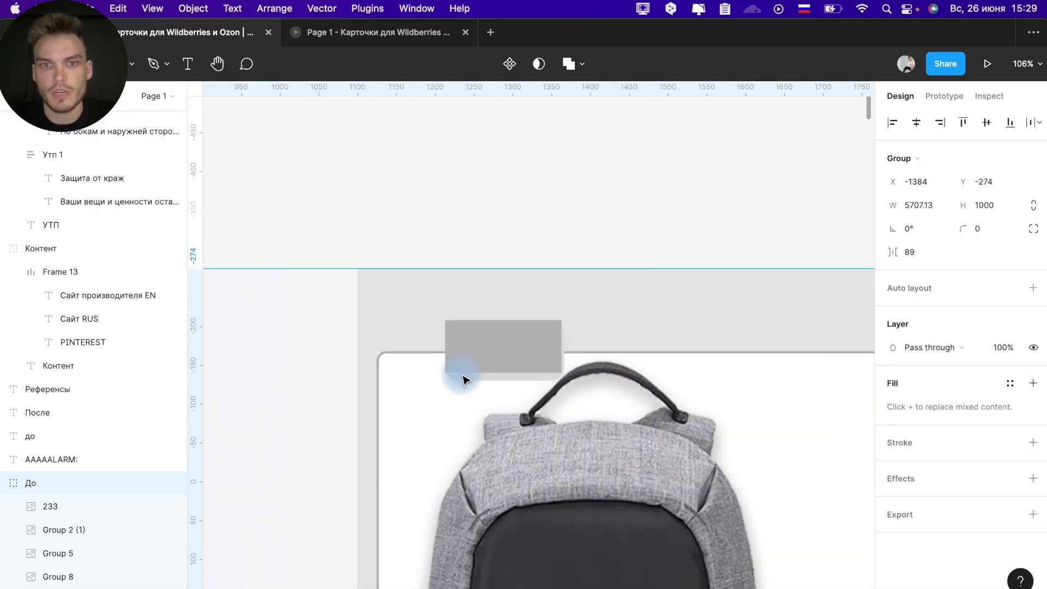
scroll(466, 370, "down", 3)
Resize the grey rectangle to 162×90 with a corner radius of 20
left_click(540, 189)
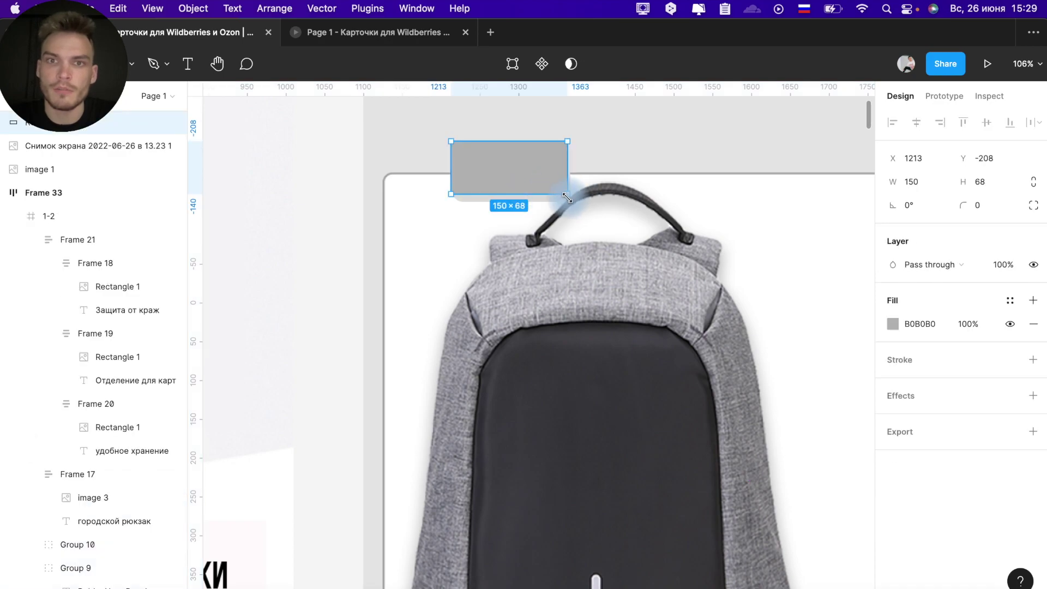
left_click_drag(567, 195, 577, 211)
left_click(993, 204)
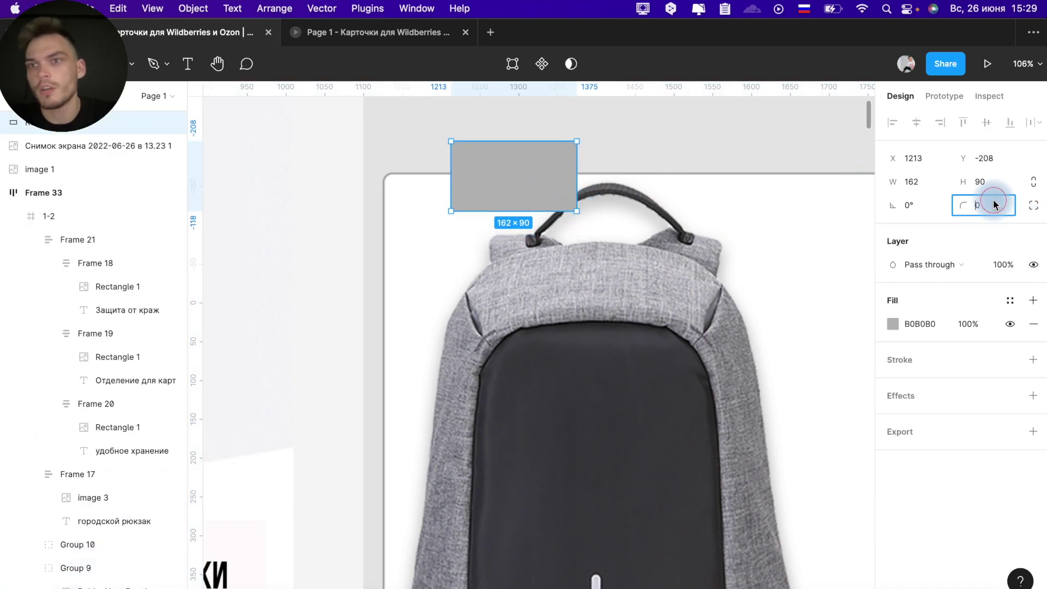
key("XF86MonBrightnessUp")
key("BackSpace")
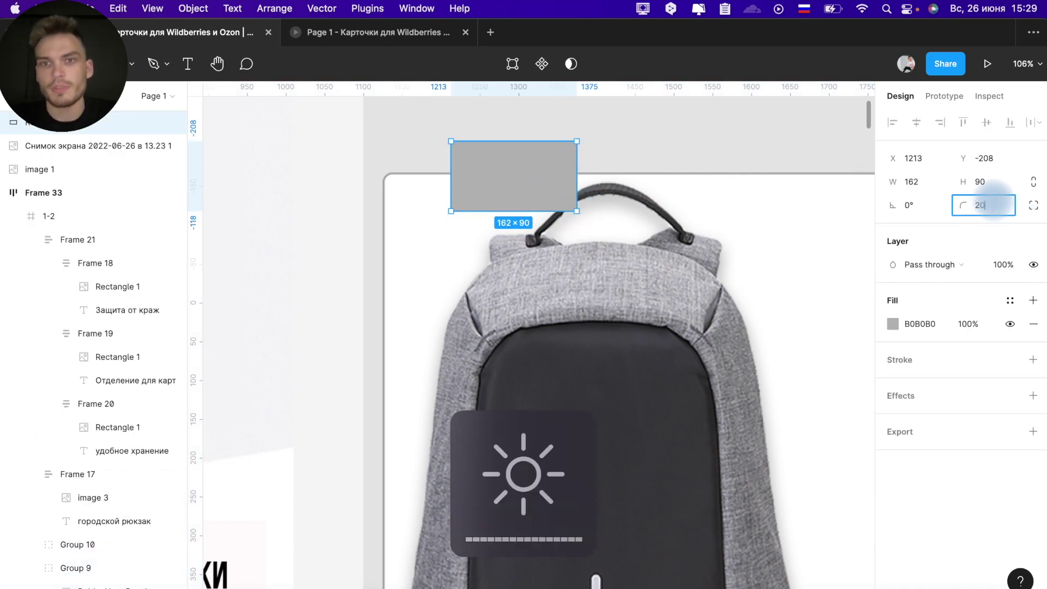
key("Return")
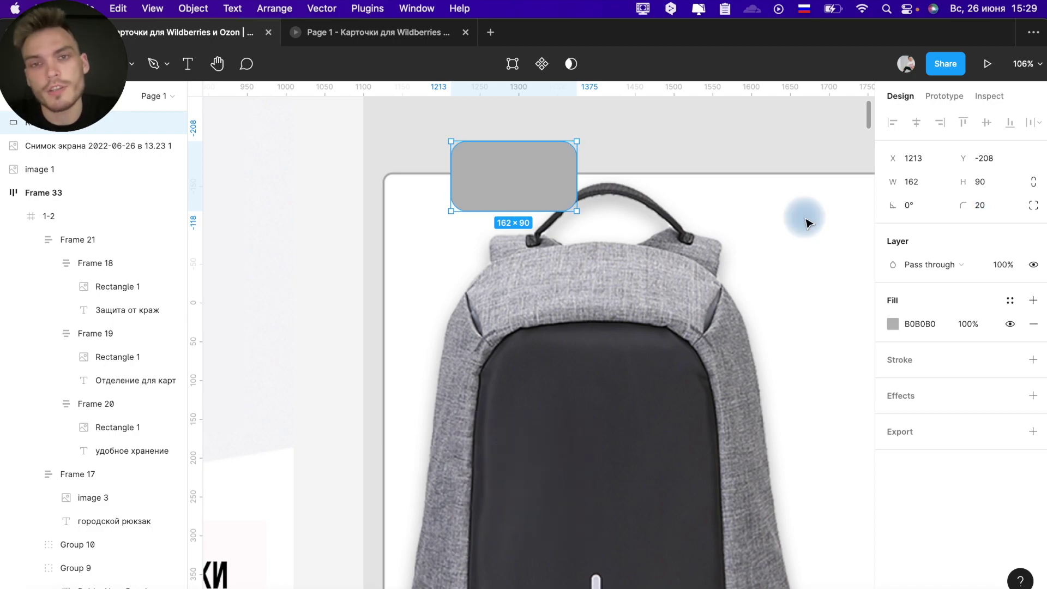
left_click(807, 223)
Send the rounded grey rectangle behind the СЕРЫЙ label text
scroll(808, 229, "down", 5)
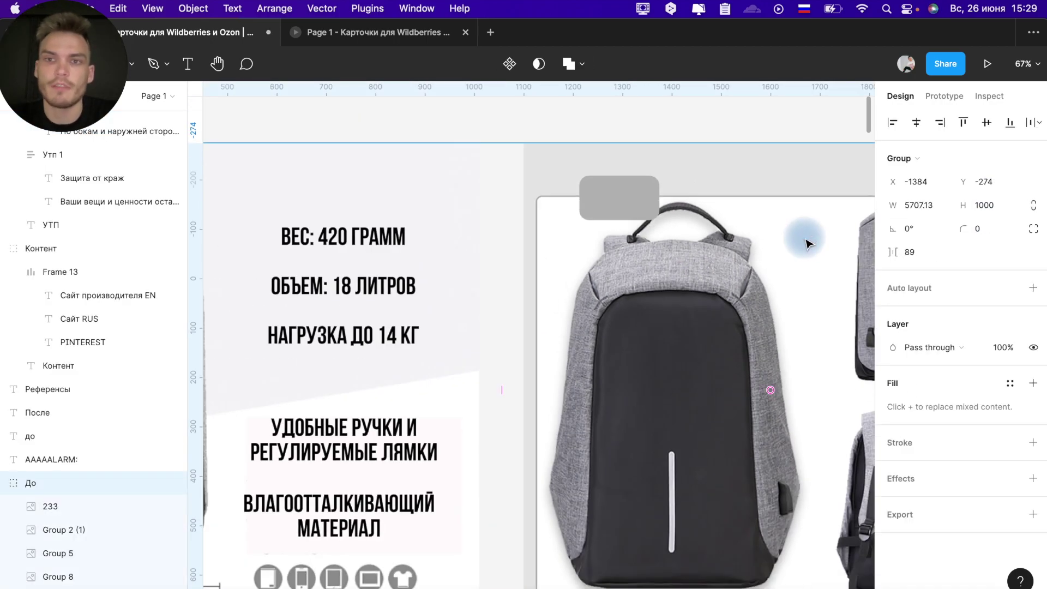
scroll(807, 242, "right", 4)
scroll(807, 242, "up", 1)
left_click(465, 267)
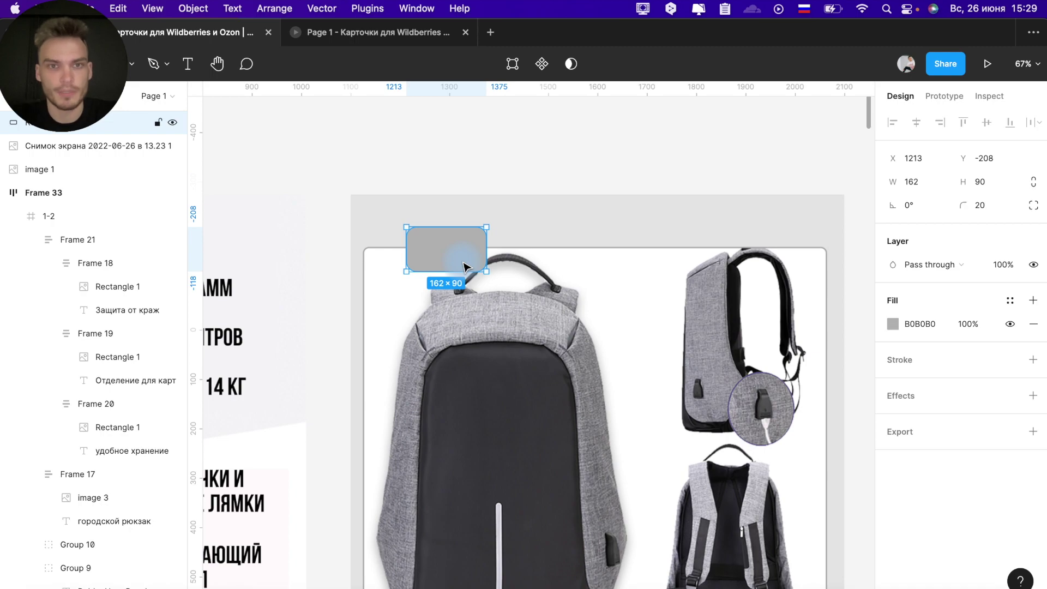
key("Escape")
scroll(465, 267, "down", 3)
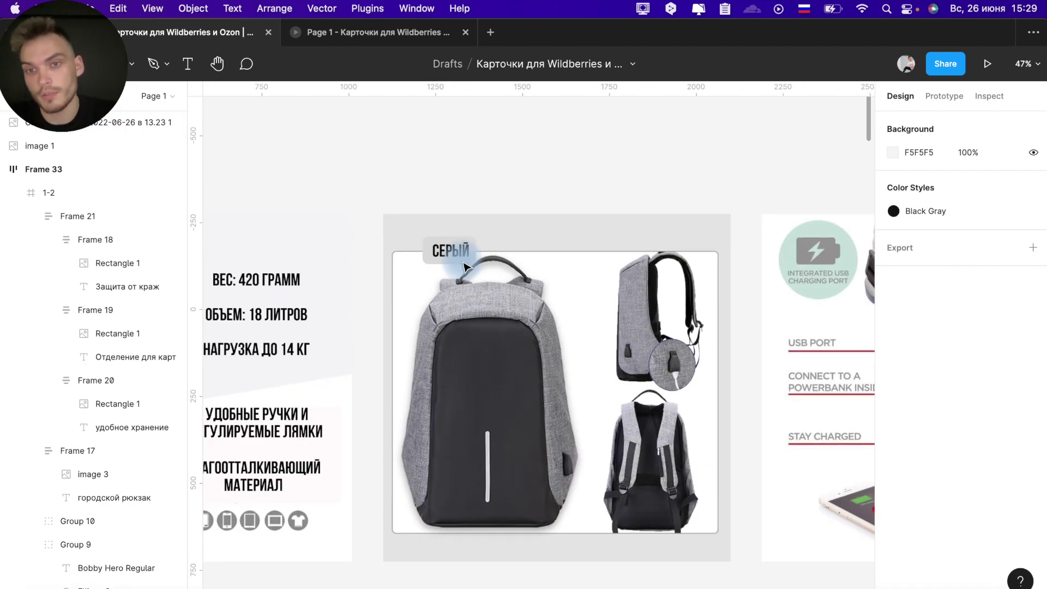
scroll(465, 268, "up", 2)
scroll(464, 268, "down", 5)
scroll(465, 267, "up", 1)
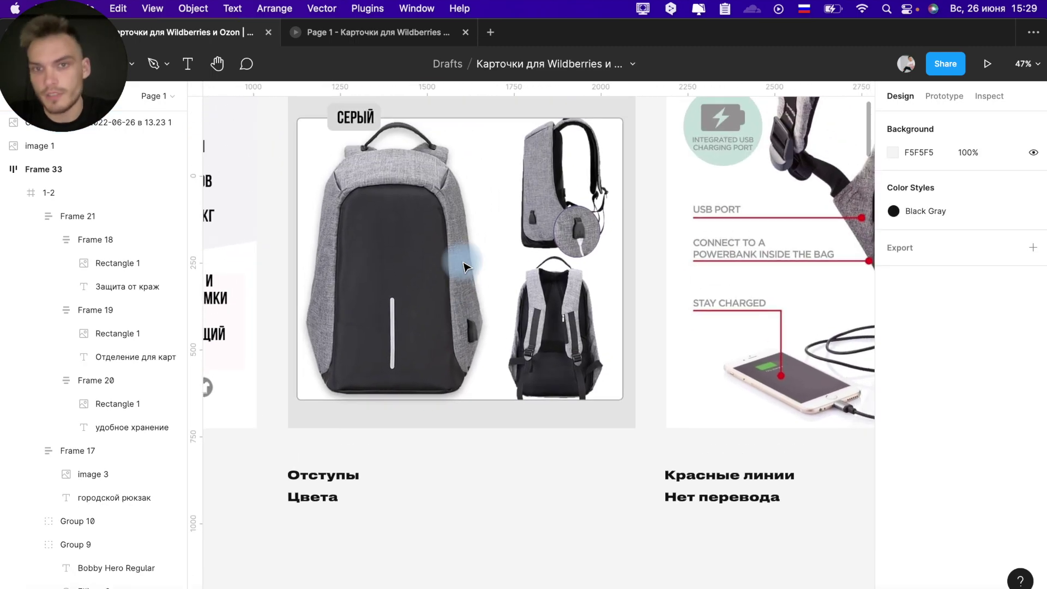
scroll(465, 267, "up", 2)
scroll(465, 267, "right", 1)
scroll(464, 267, "up", 2)
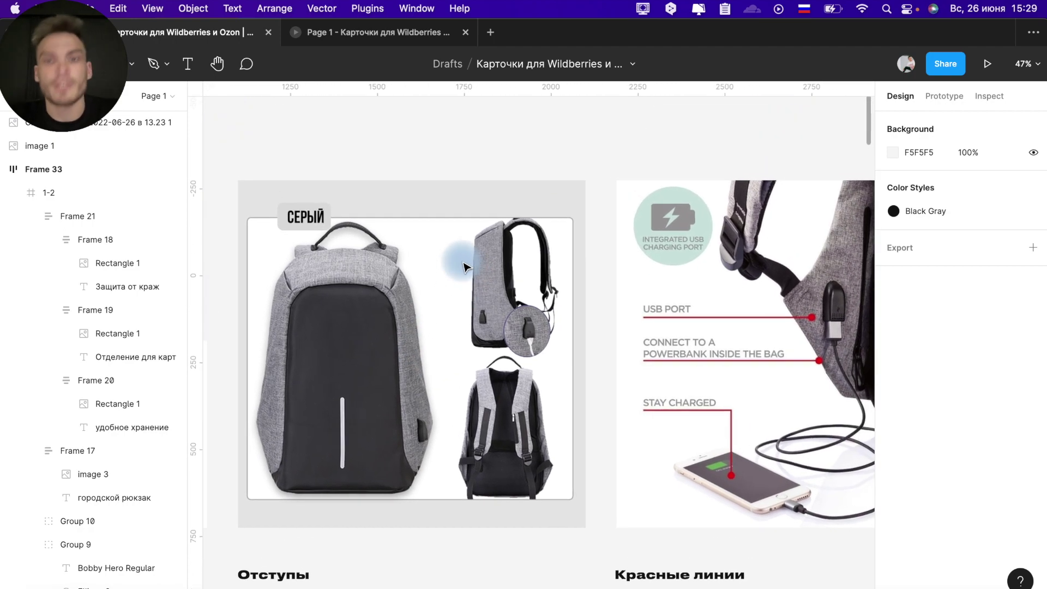
scroll(465, 267, "right", 5)
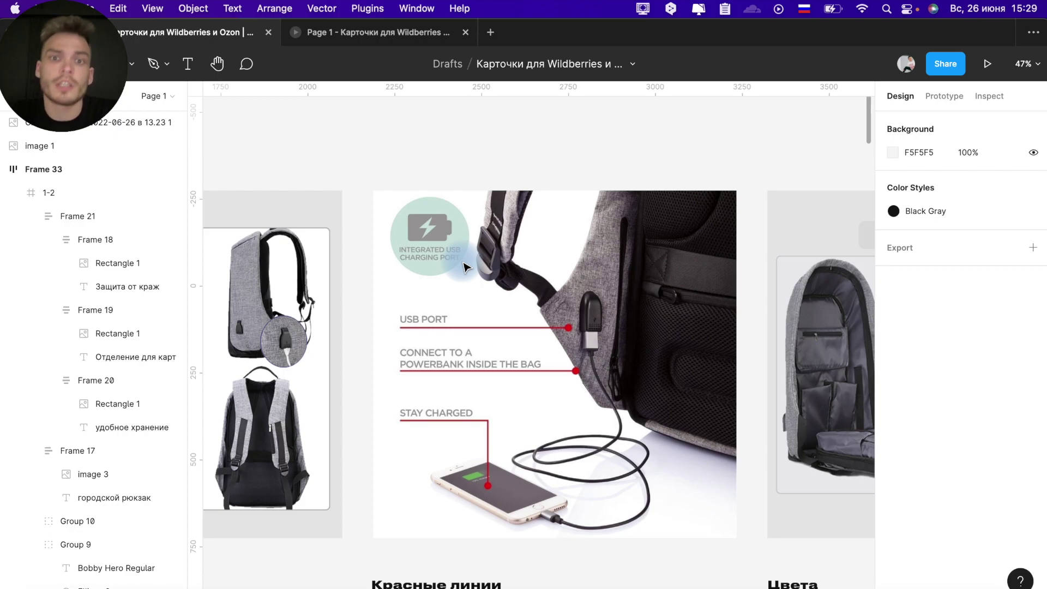
scroll(583, 343, "up", 10)
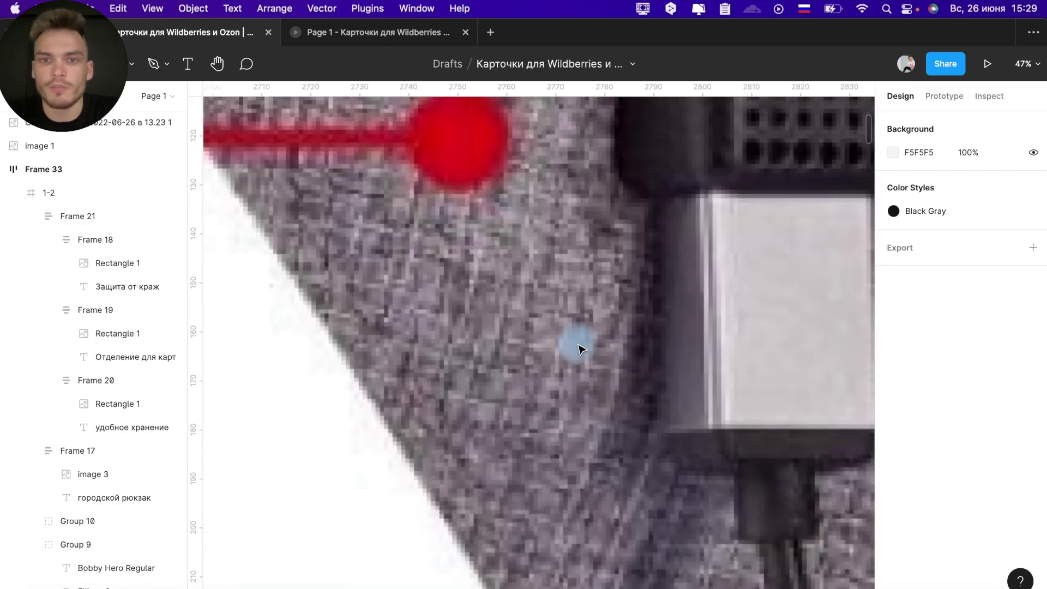
scroll(574, 342, "down", 5)
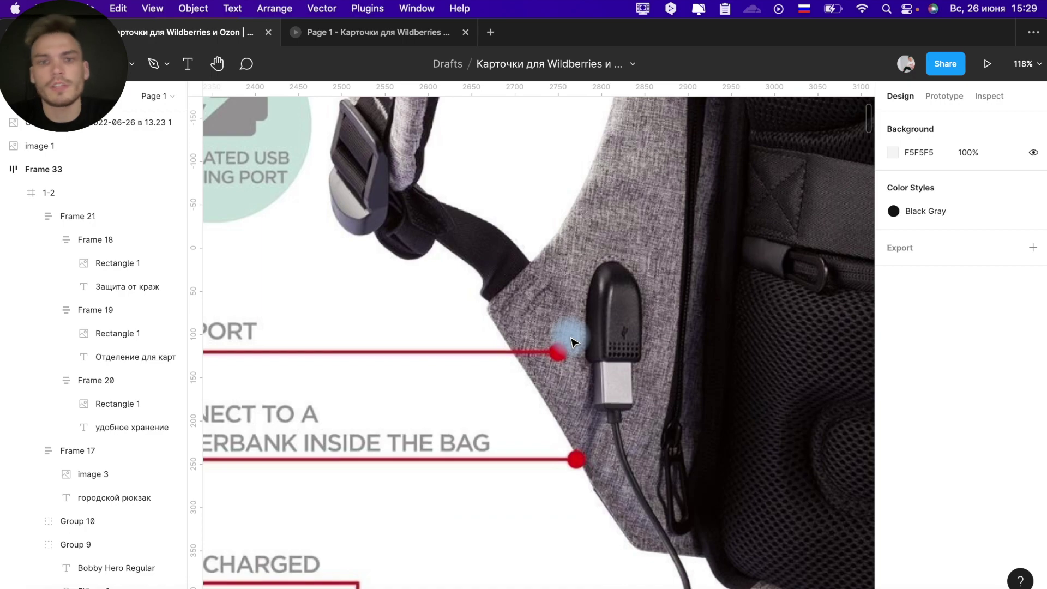
scroll(574, 342, "down", 3)
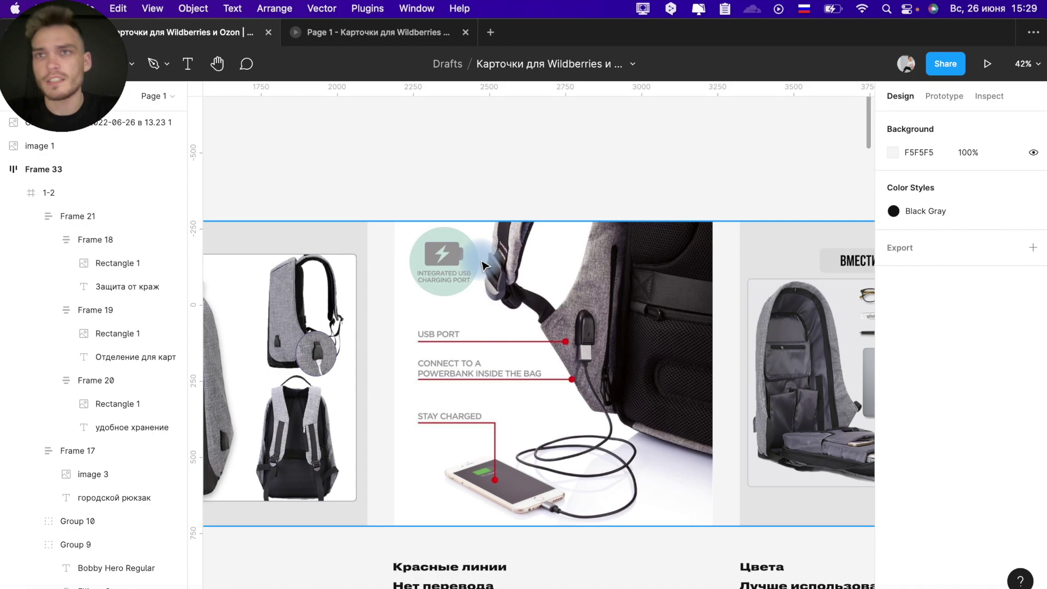
scroll(484, 264, "up", 5)
scroll(484, 262, "down", 3)
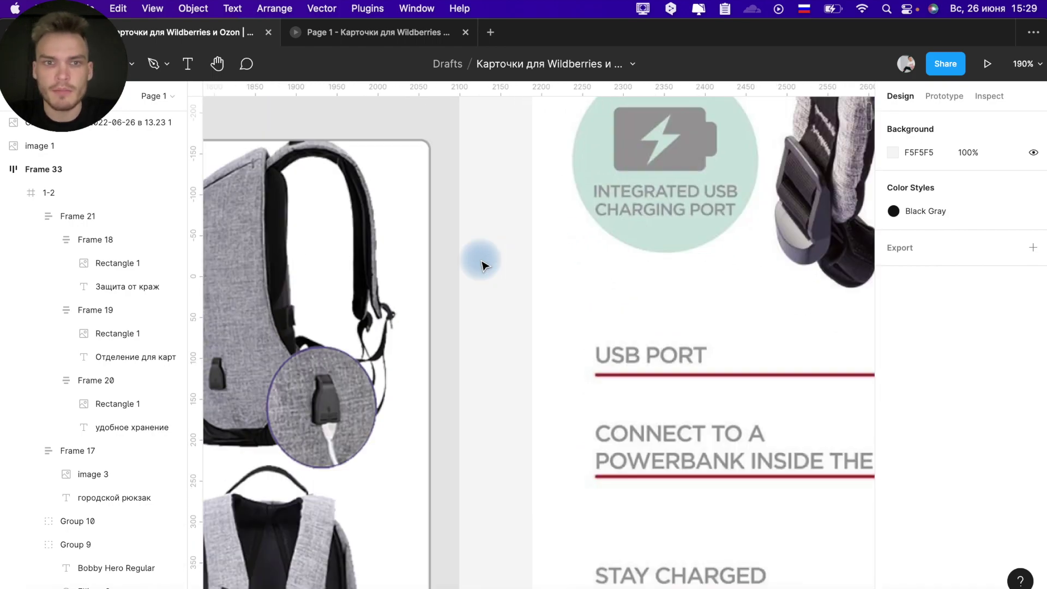
scroll(484, 263, "down", 2)
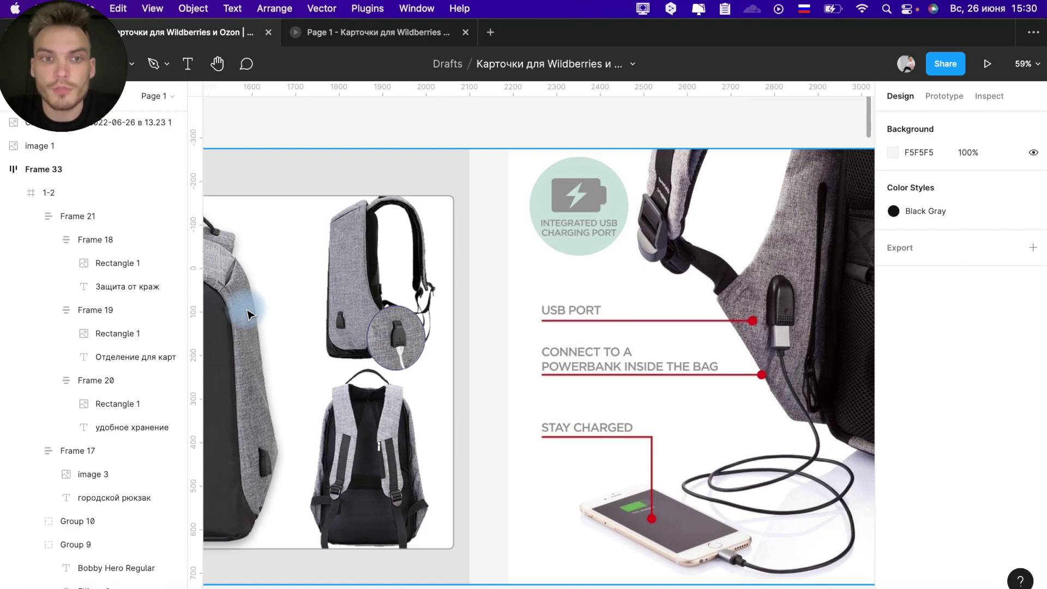
scroll(247, 314, "up", 5, "ctrl")
scroll(247, 314, "up", 2, "ctrl")
scroll(248, 315, "up", 2, "ctrl")
scroll(247, 315, "up", 2, "ctrl")
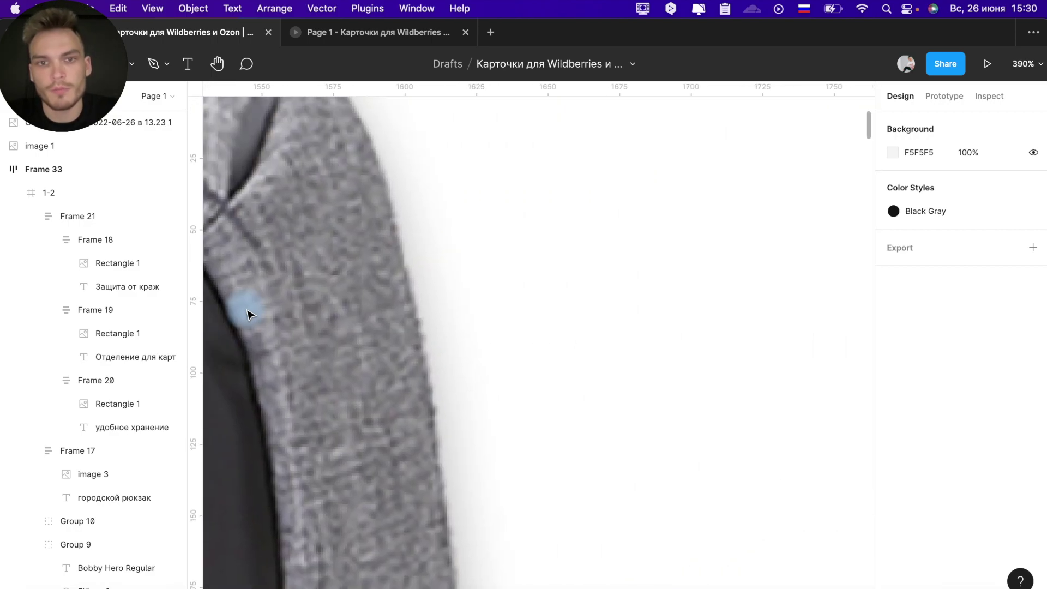
scroll(367, 364, "down", 10, "ctrl")
scroll(364, 372, "down", 10)
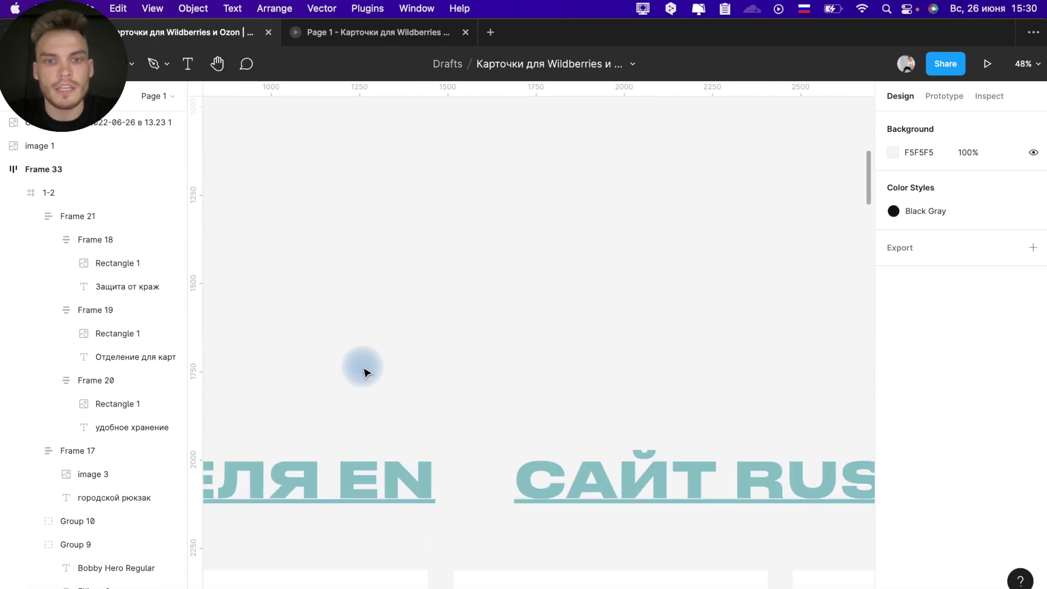
scroll(364, 372, "down", 3, "ctrl")
scroll(362, 362, "up", 5, "ctrl")
scroll(365, 357, "up", 3, "ctrl")
scroll(366, 352, "up", 3, "ctrl")
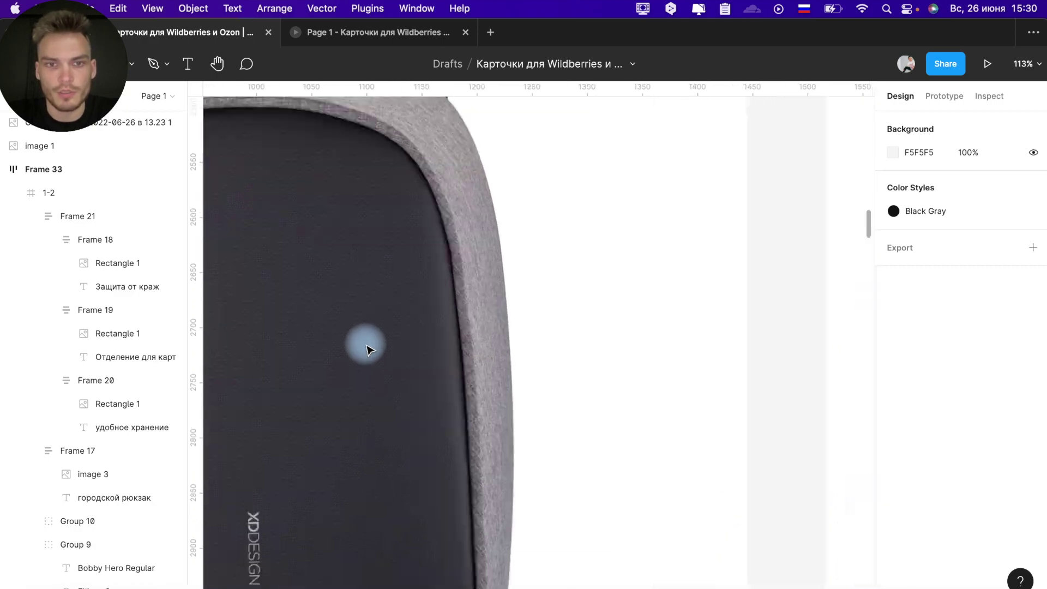
scroll(367, 347, "up", 3, "ctrl")
scroll(367, 346, "up", 3, "ctrl")
scroll(367, 346, "up", 2, "ctrl")
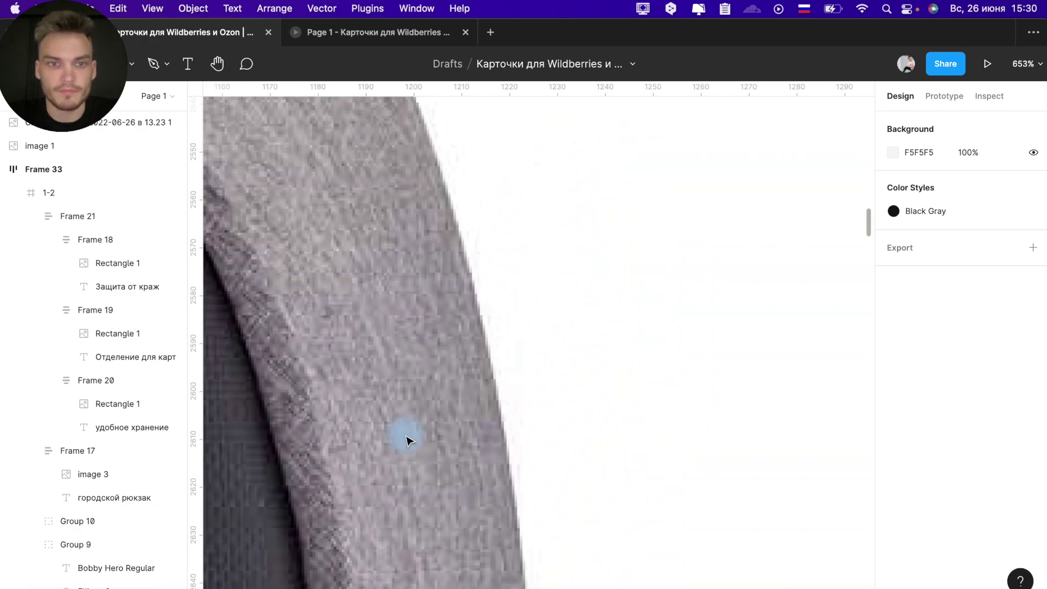
scroll(406, 439, "down", 2, "ctrl")
scroll(407, 439, "down", 2, "ctrl")
scroll(406, 439, "down", 2, "ctrl")
scroll(406, 439, "down", 2, "ctrl")
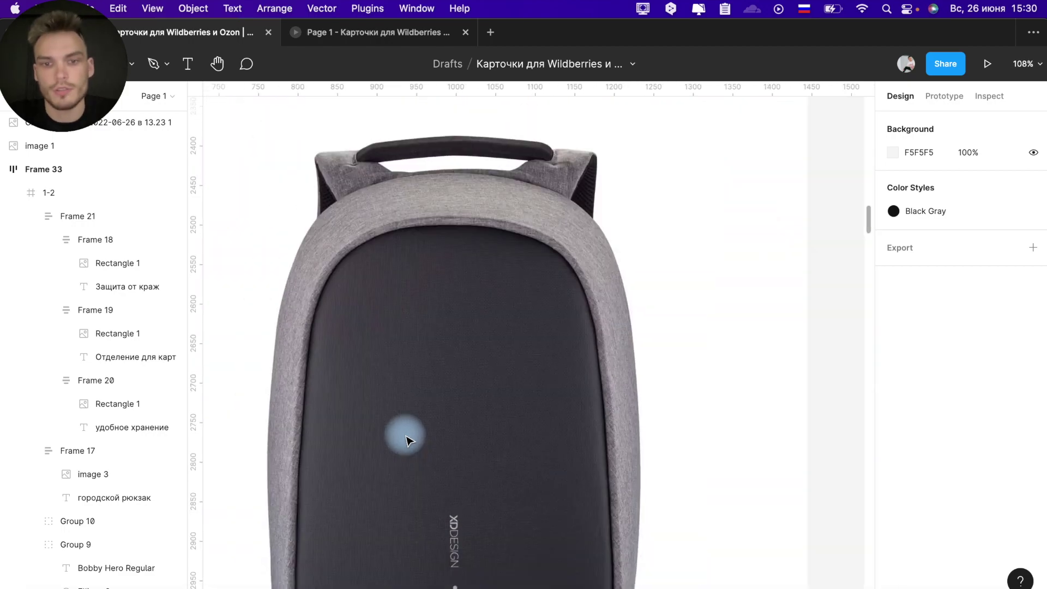
scroll(406, 439, "down", 2, "ctrl")
scroll(406, 439, "down", 2, "ctrl")
scroll(406, 439, "down", 2, "ctrl")
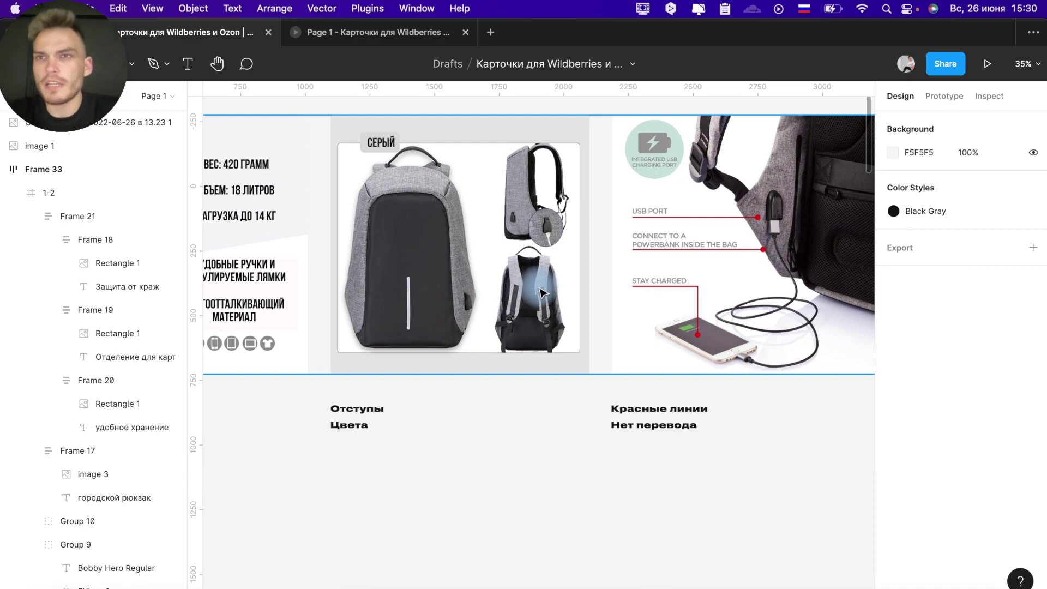
scroll(539, 293, "down", 5)
scroll(540, 293, "up", 8)
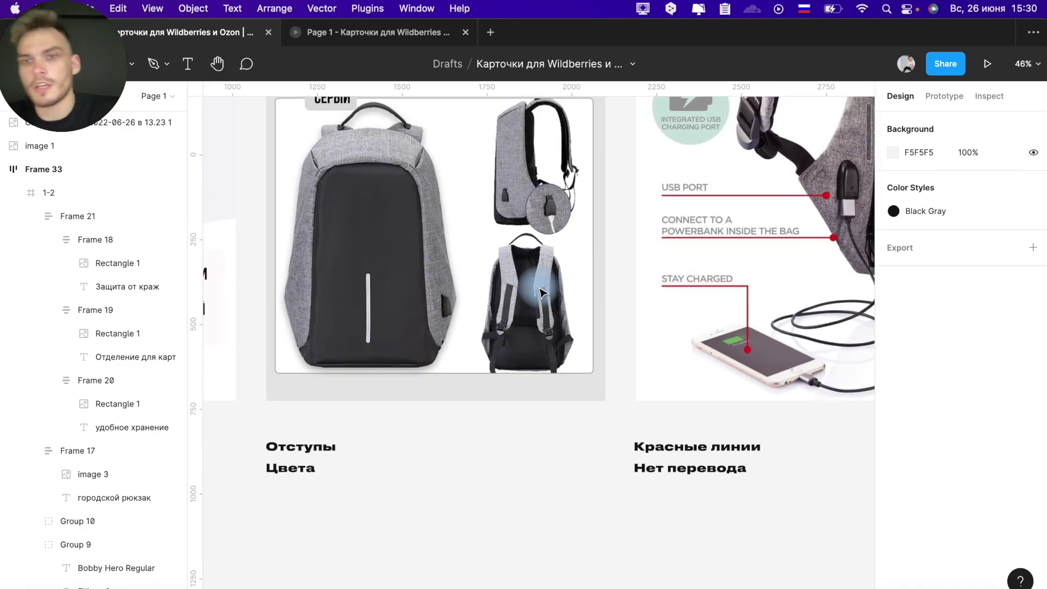
scroll(540, 293, "up", 1)
scroll(540, 293, "down", 5)
scroll(538, 287, "up", 4)
scroll(538, 288, "down", 5)
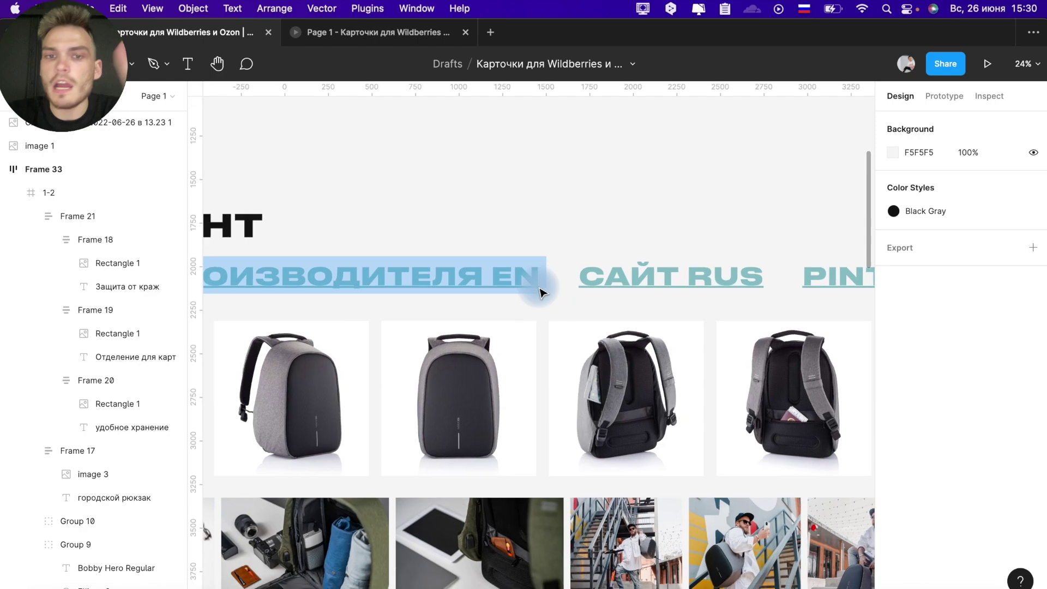
scroll(557, 318, "down", 1)
left_click(521, 408)
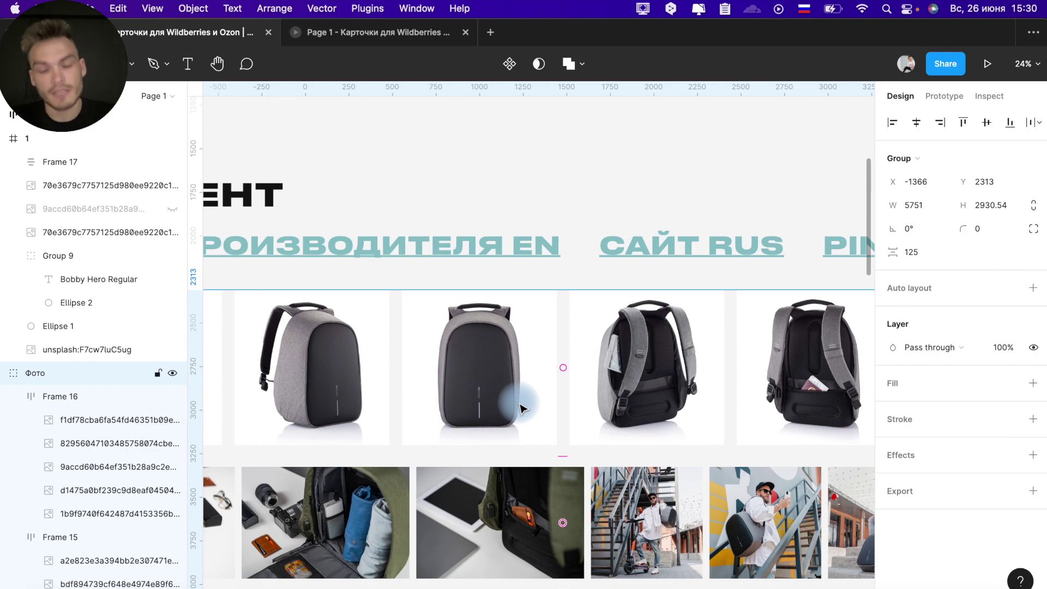
scroll(520, 409, "down", 5)
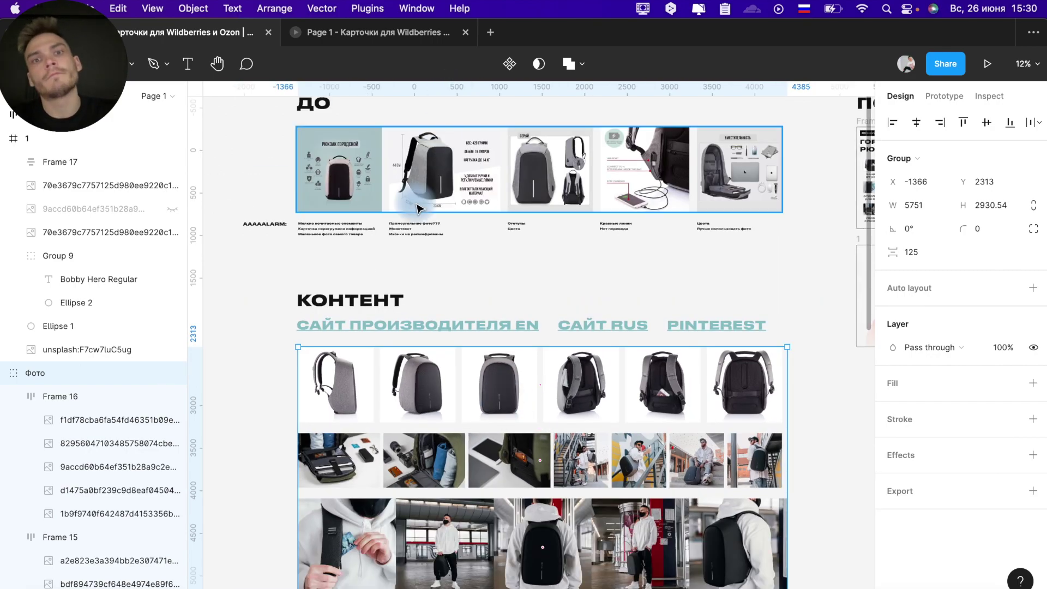
left_click(417, 208)
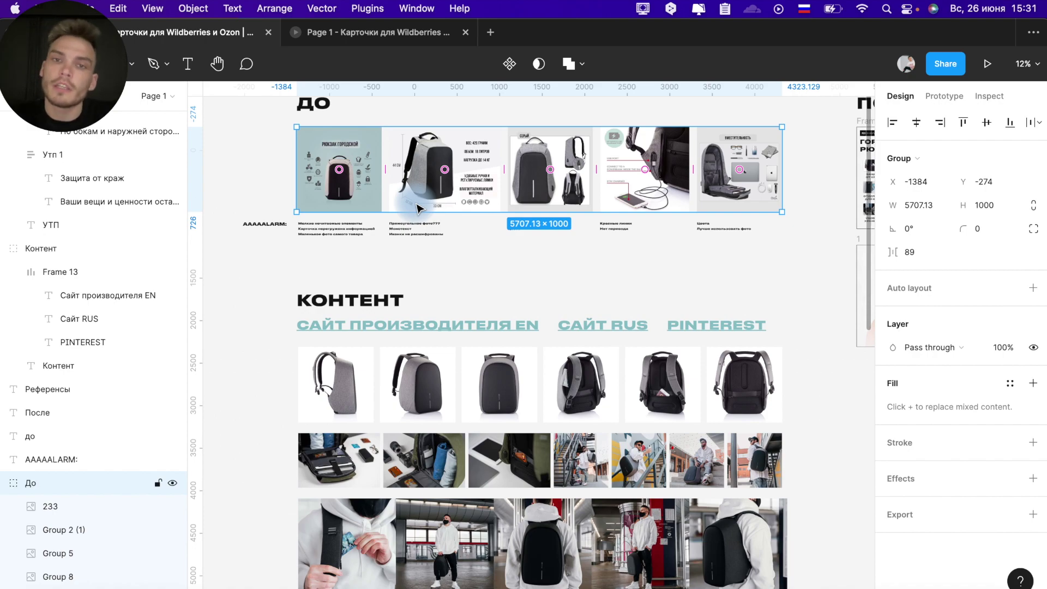
scroll(417, 209, "down", 3)
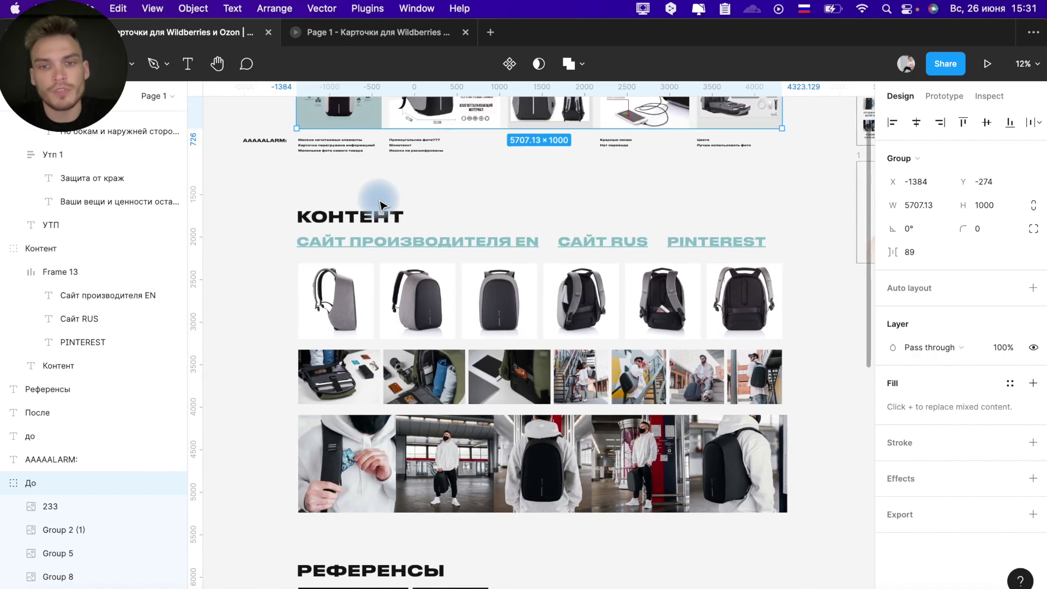
scroll(382, 202, "down", 2)
left_click(358, 313)
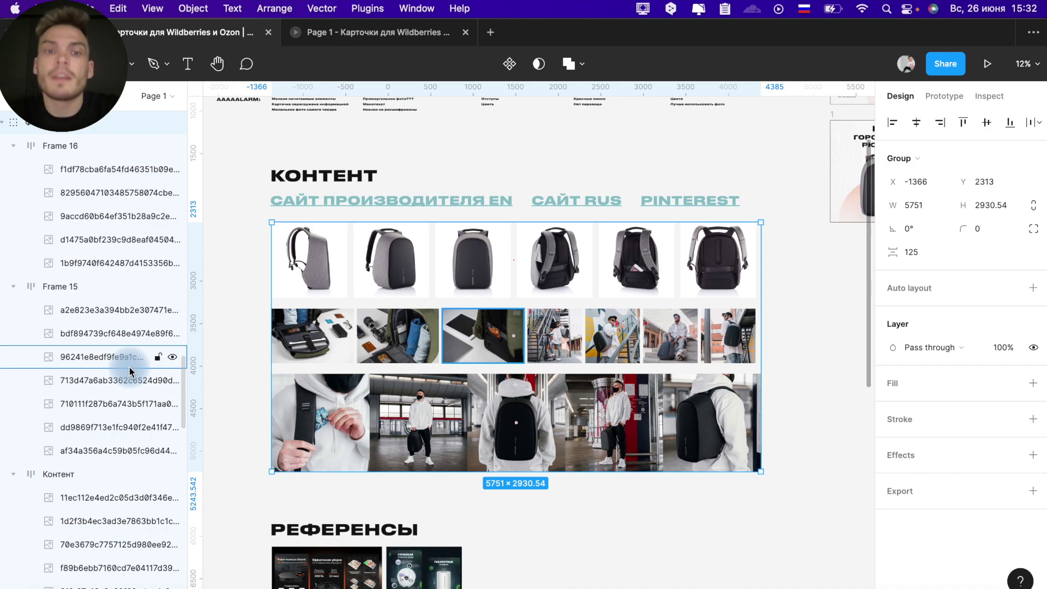
scroll(129, 366, "up", 5)
scroll(615, 166, "up", 4)
scroll(615, 166, "right", 2)
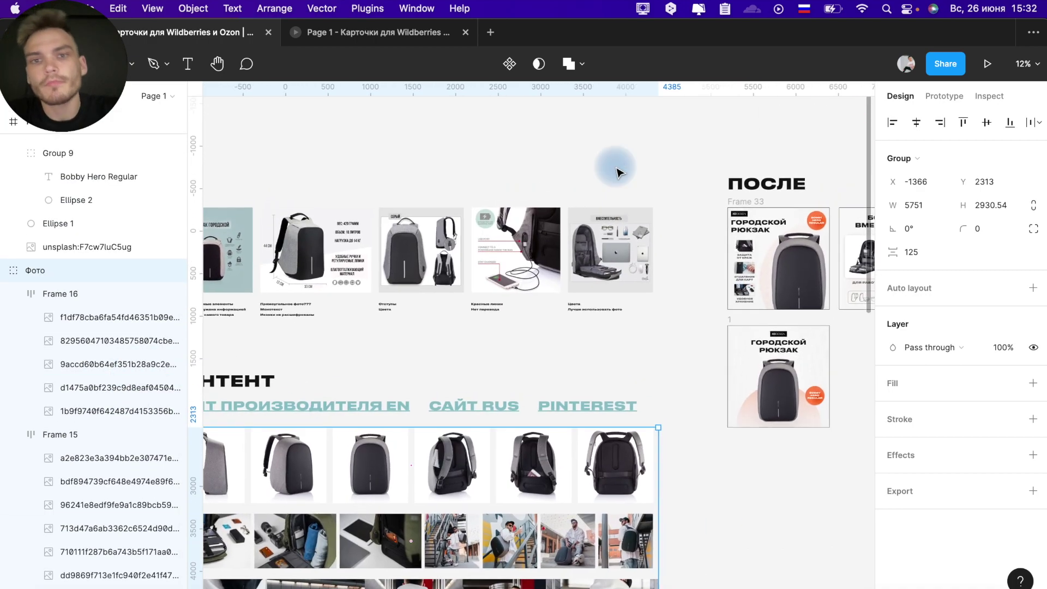
scroll(616, 172, "up", 3)
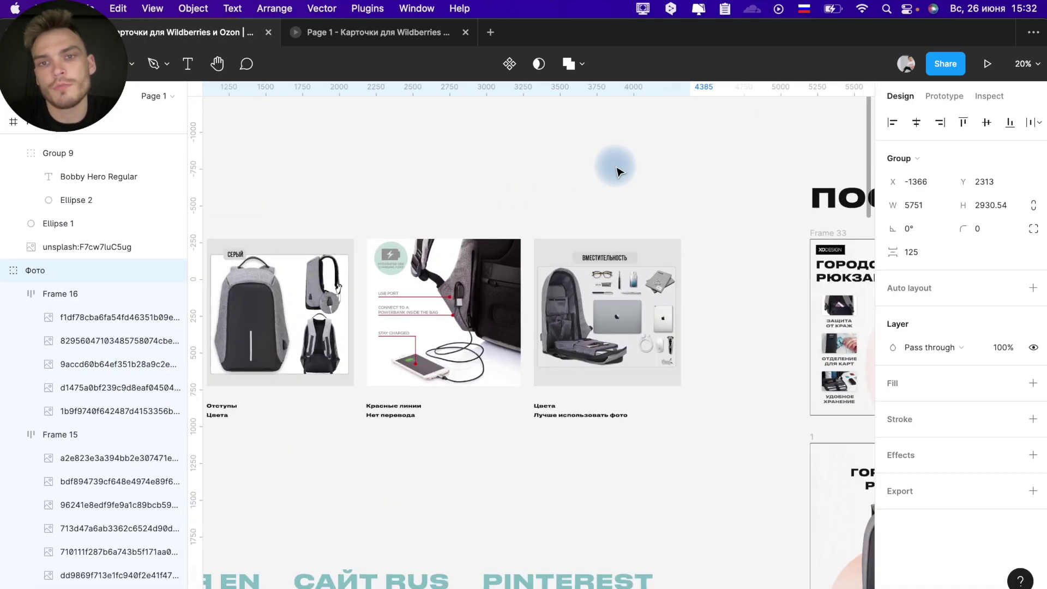
scroll(616, 172, "up", 3)
scroll(617, 172, "down", 3)
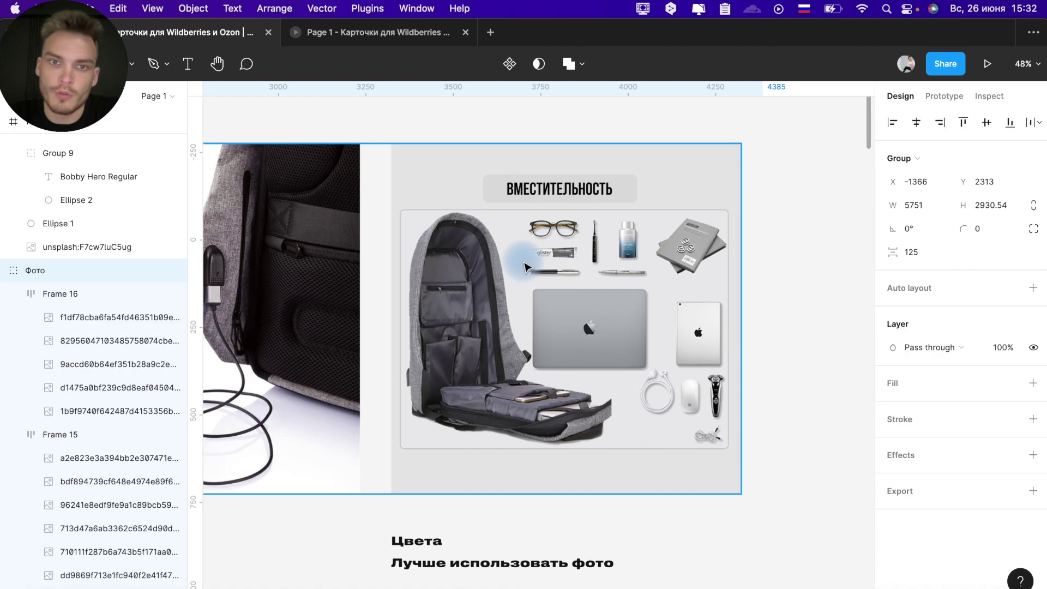
left_click(522, 260)
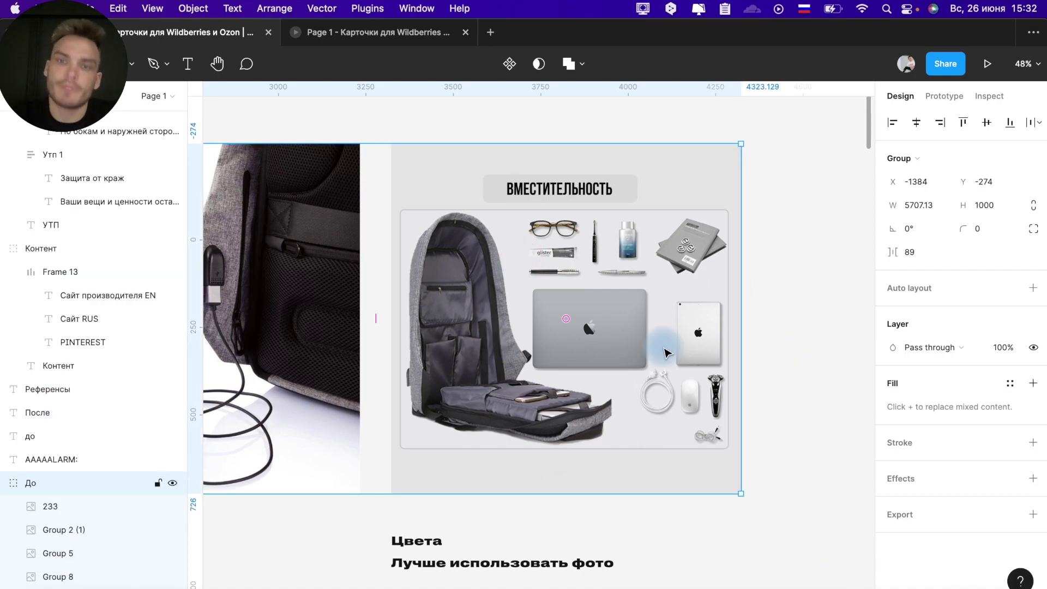
scroll(537, 251, "left", 3)
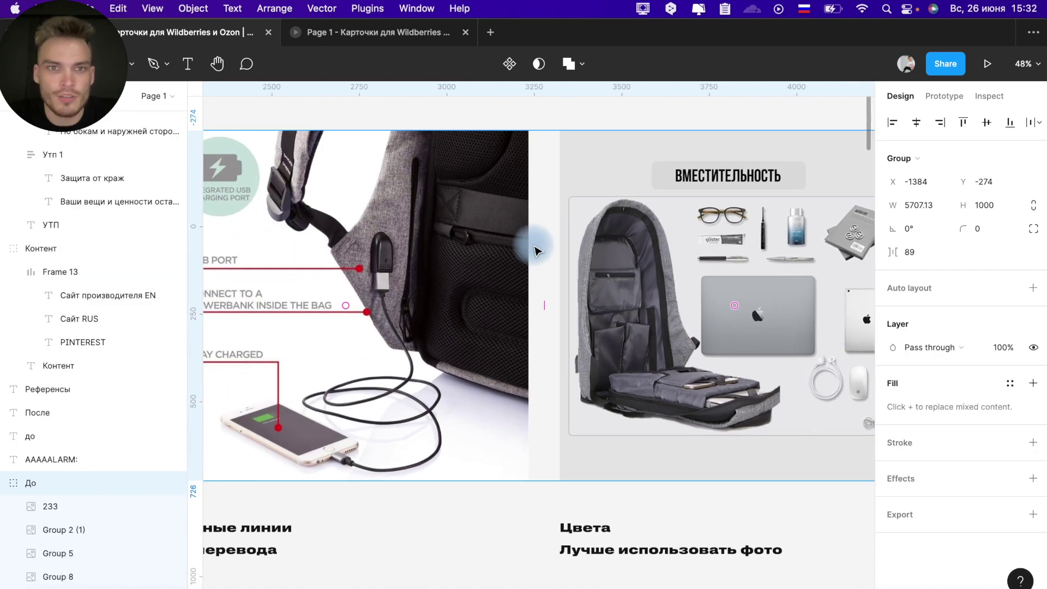
scroll(537, 251, "down", 3)
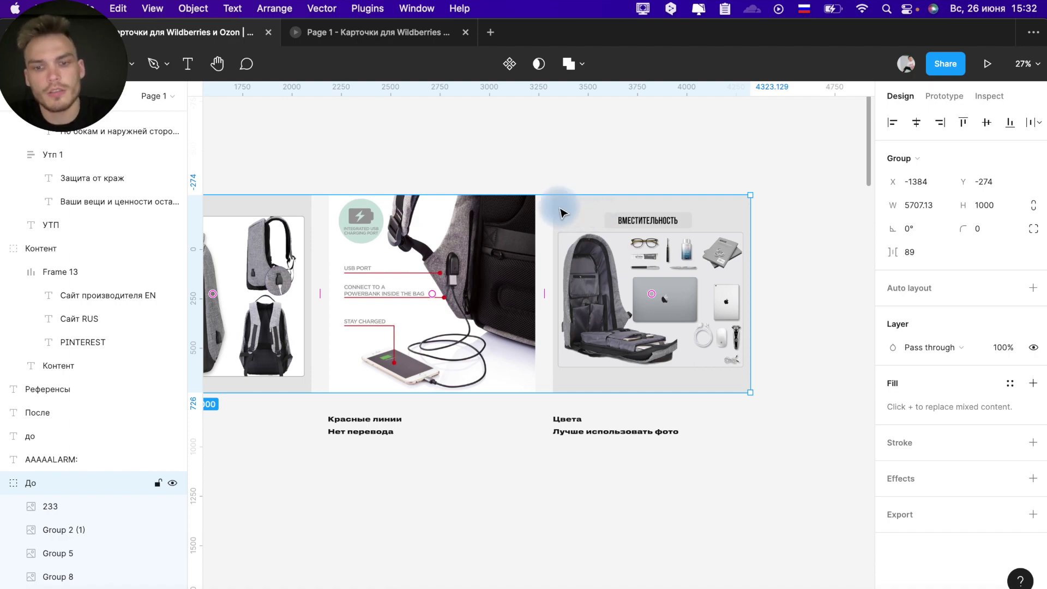
key("i")
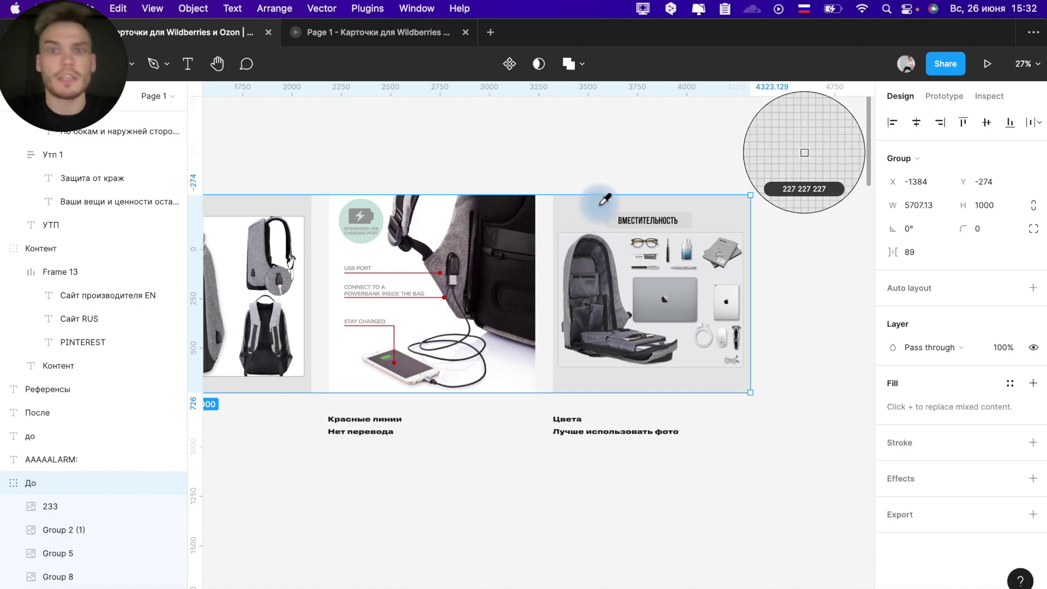
left_click(602, 166)
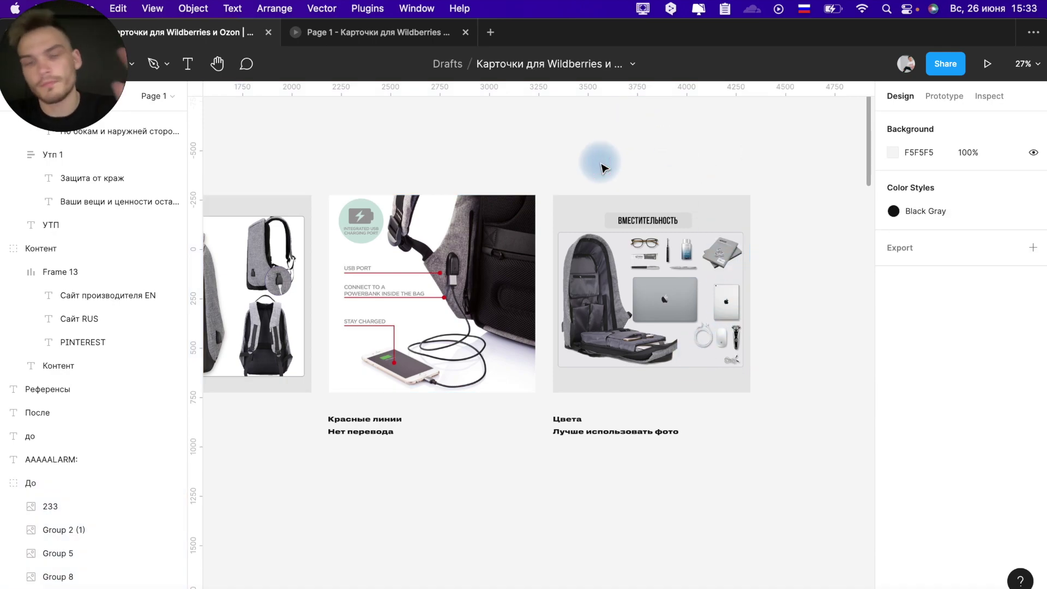
scroll(613, 227, "up", 5, "ctrl")
scroll(613, 226, "up", 3)
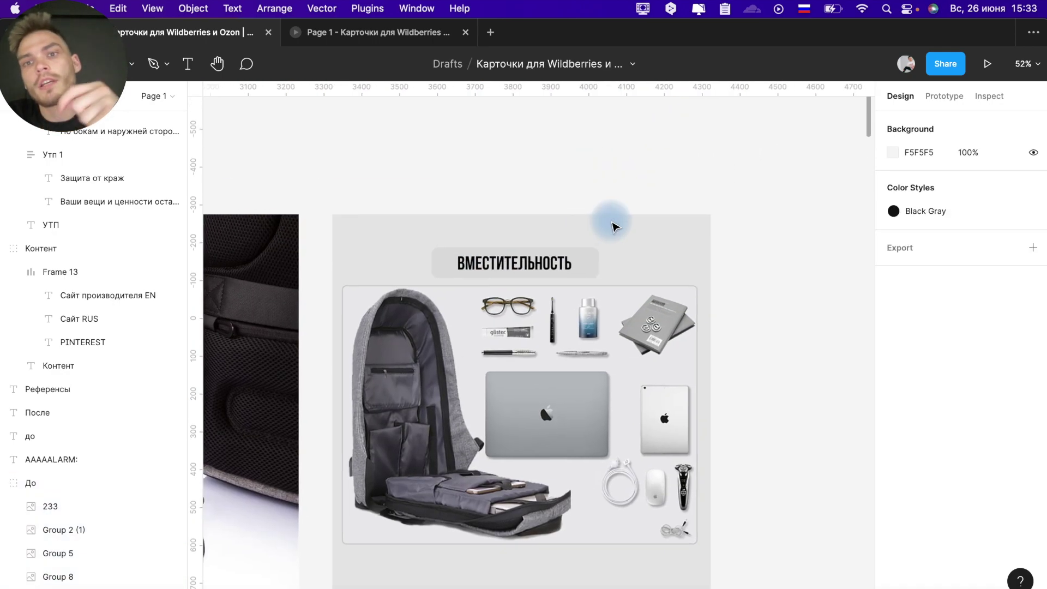
scroll(614, 226, "up", 3)
scroll(600, 229, "down", 3)
scroll(600, 230, "left", 3)
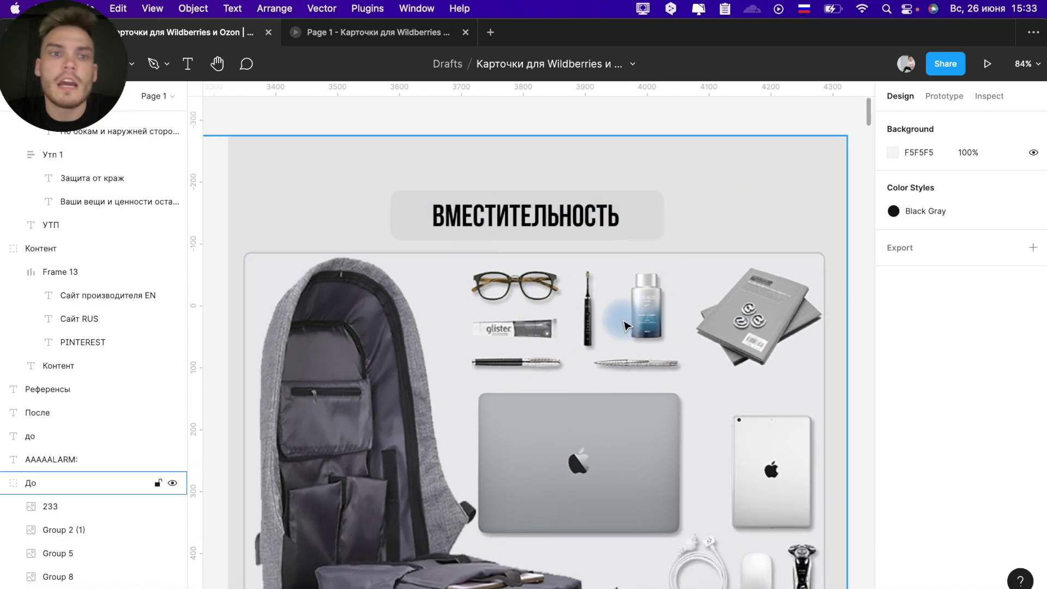
scroll(600, 322, "down", 5)
scroll(584, 311, "down", 1)
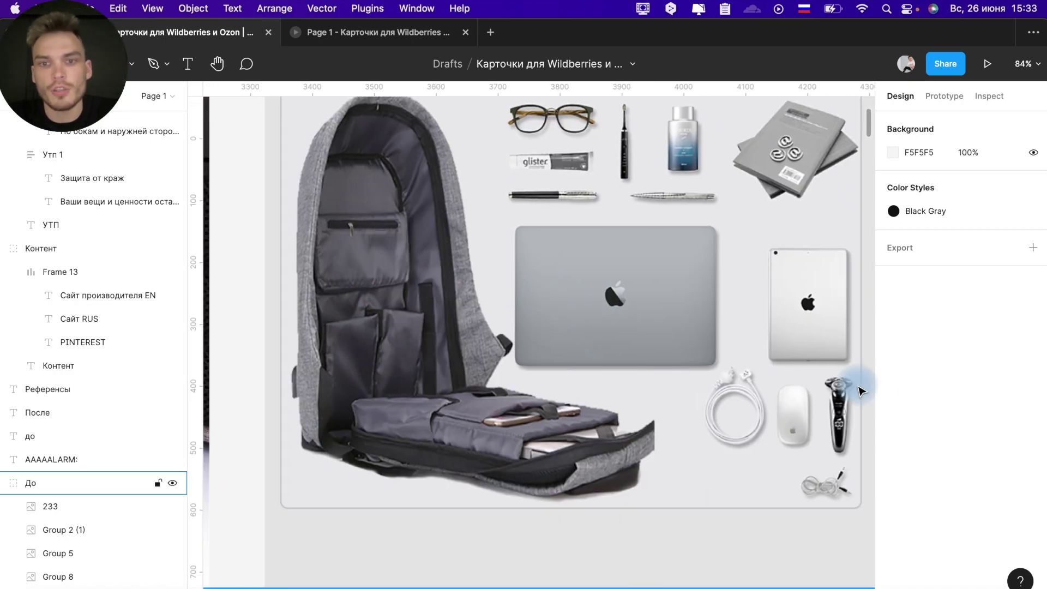
scroll(649, 471, "up", 5)
scroll(647, 471, "up", 3)
scroll(646, 472, "up", 2)
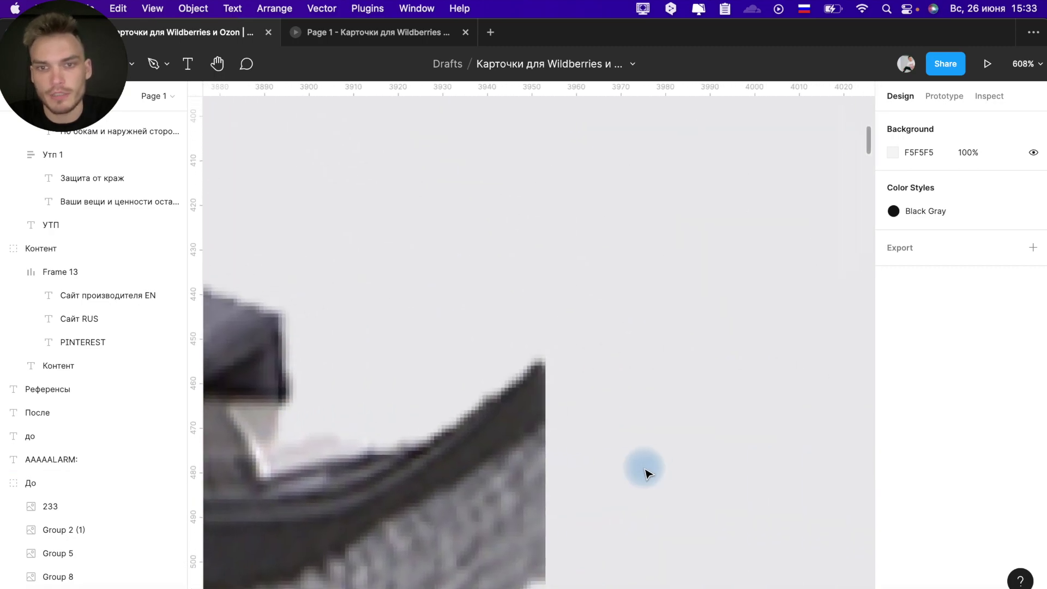
scroll(369, 198, "down", 3)
scroll(370, 199, "down", 3)
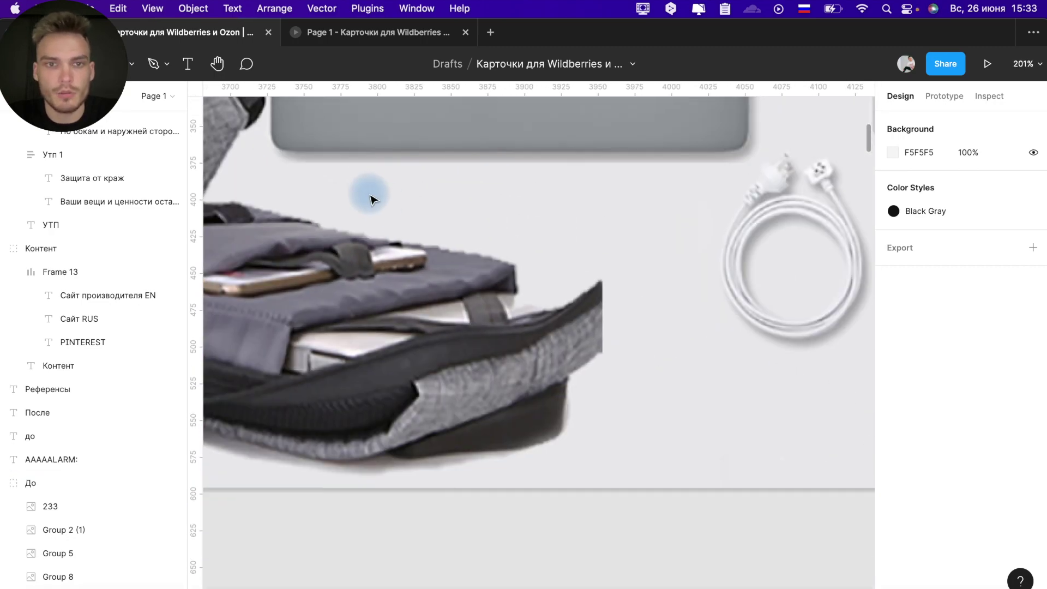
scroll(369, 197, "up", 3)
scroll(785, 398, "up", 5)
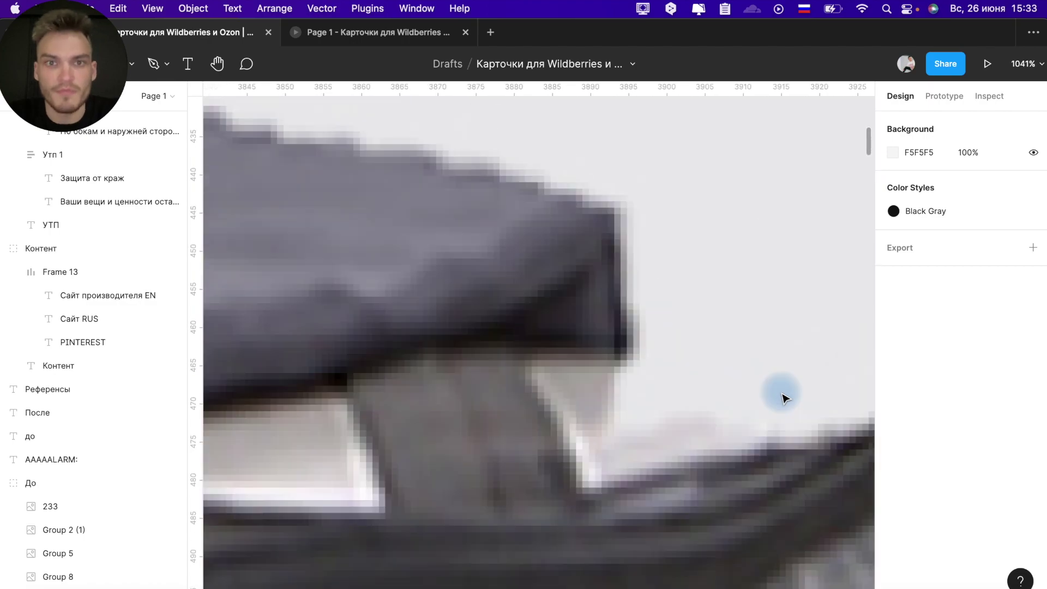
scroll(269, 328, "down", 1)
scroll(269, 327, "down", 1)
scroll(269, 327, "down", 1)
scroll(269, 330, "down", 2)
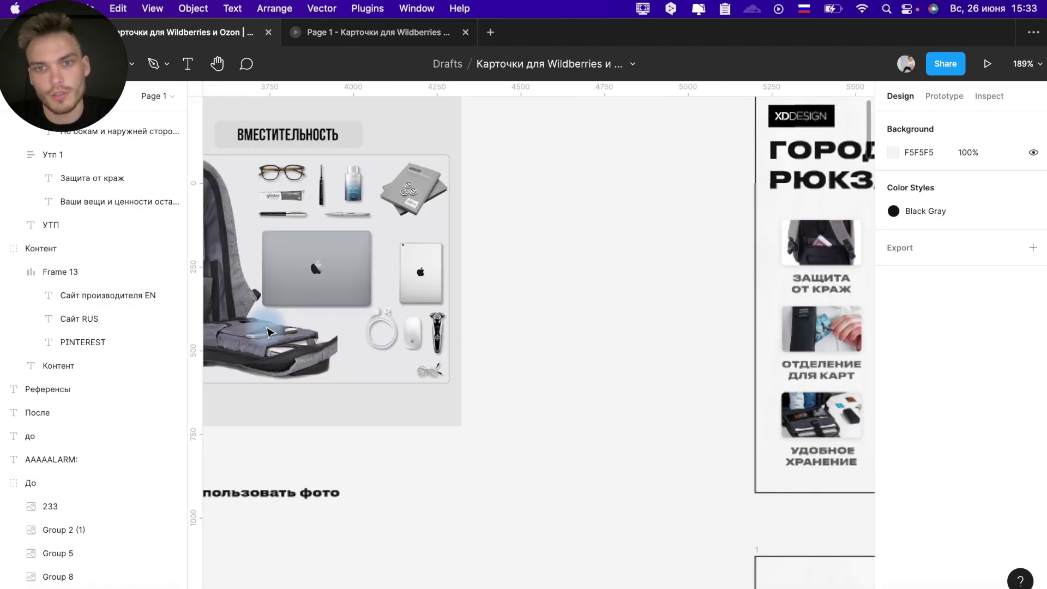
scroll(269, 332, "up", 2)
scroll(269, 332, "up", 2)
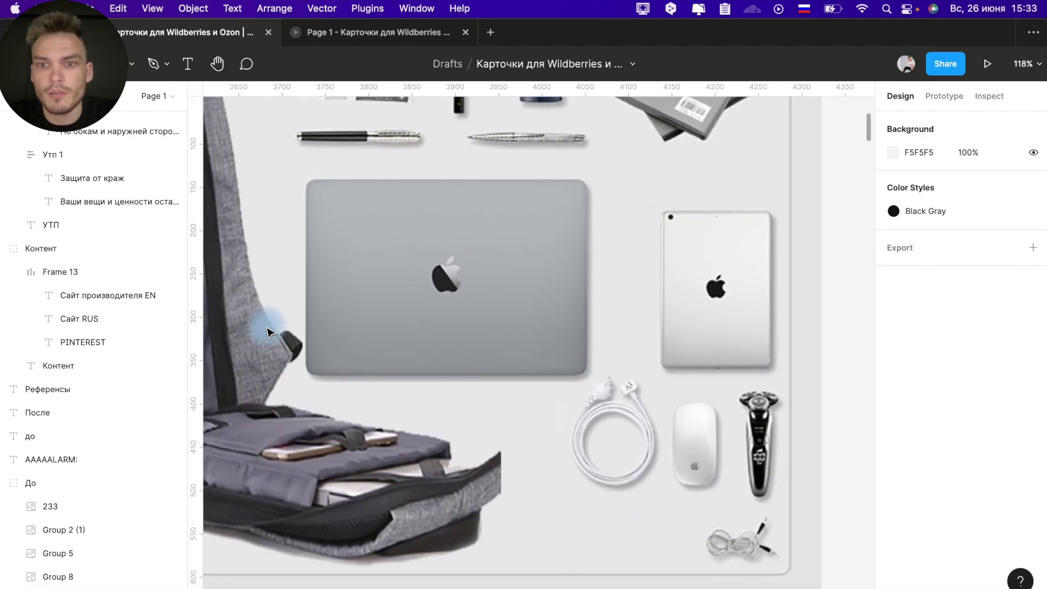
scroll(458, 295, "up", 2)
scroll(458, 294, "right", 1)
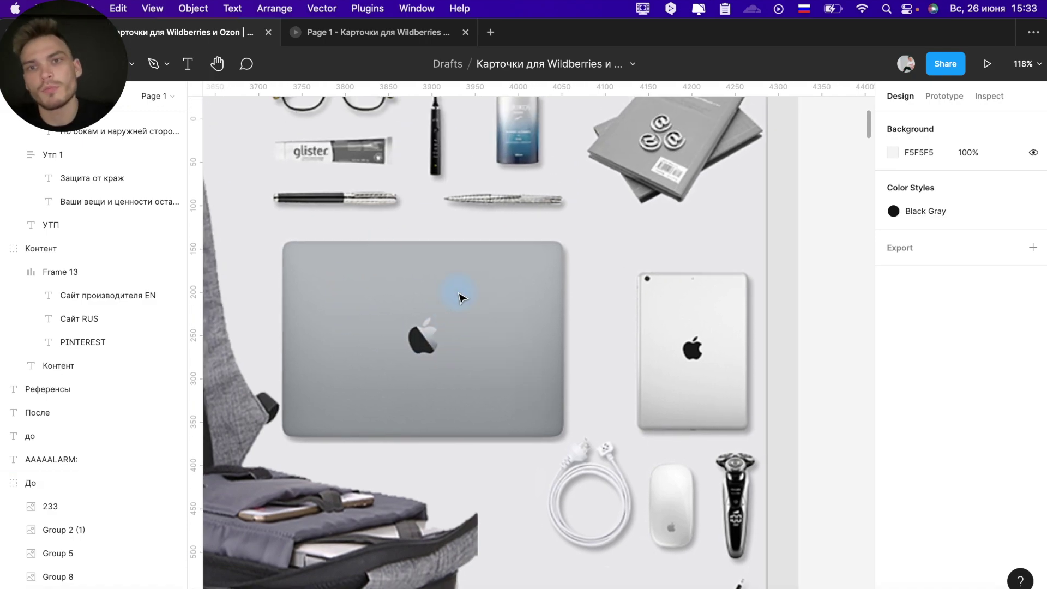
scroll(458, 297, "up", 2)
scroll(458, 298, "right", 1)
scroll(458, 298, "down", 5)
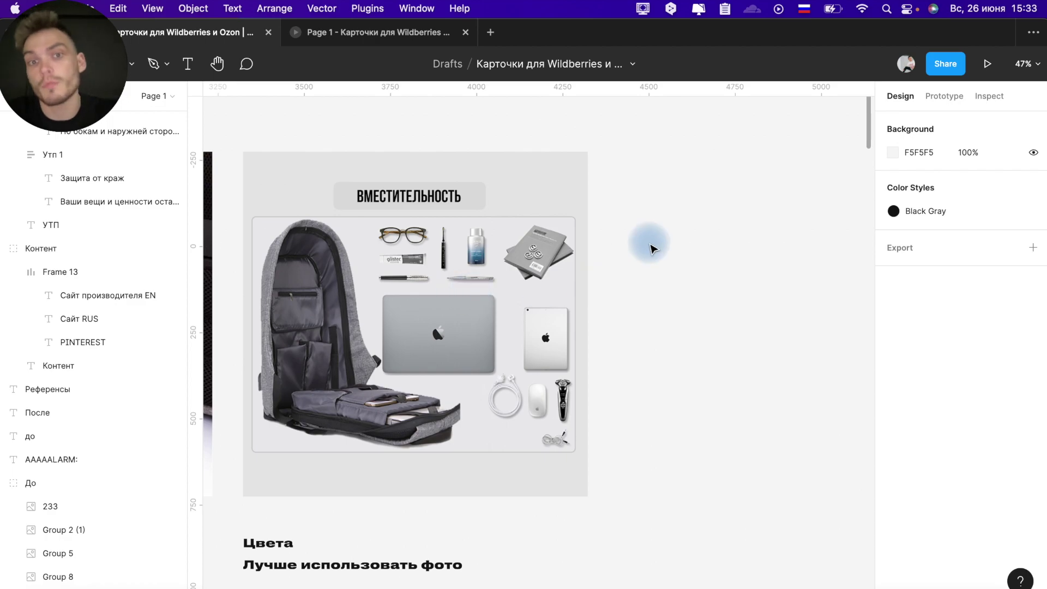
scroll(651, 248, "down", 5)
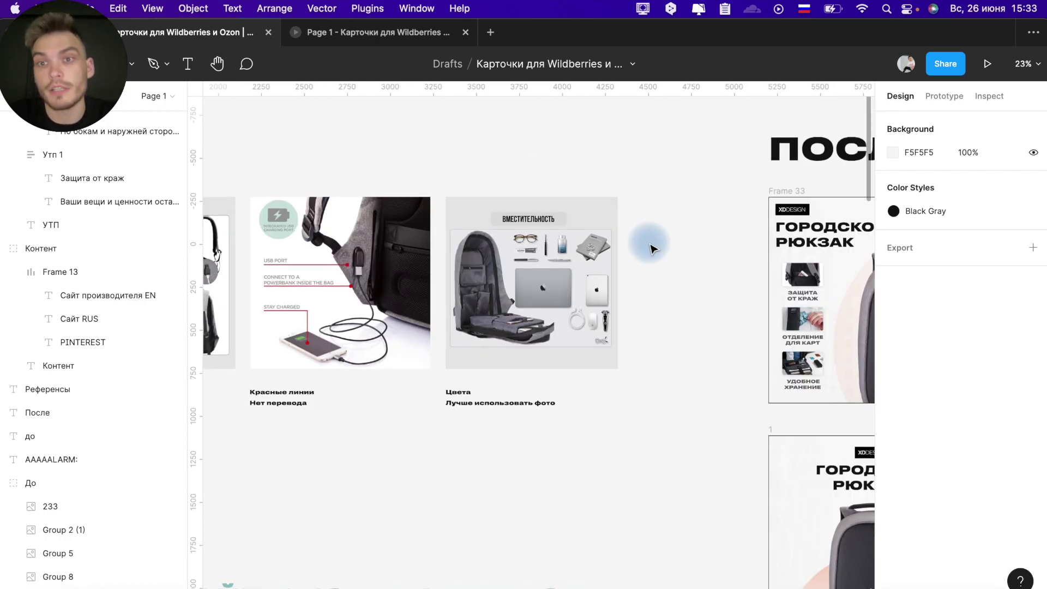
scroll(651, 248, "down", 5)
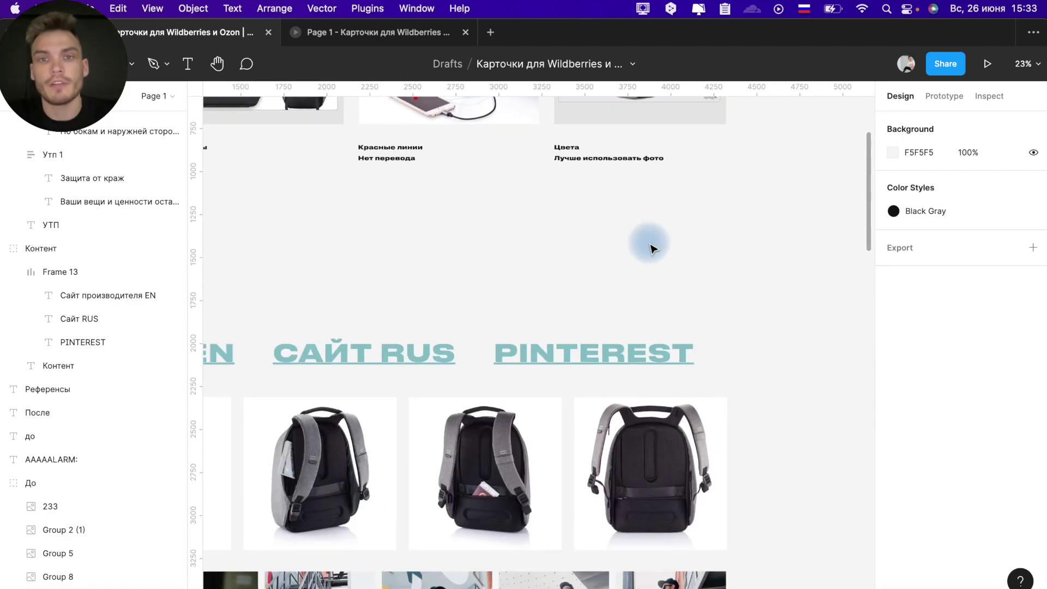
scroll(651, 249, "up", 4)
scroll(651, 248, "down", 5)
scroll(651, 248, "down", 2)
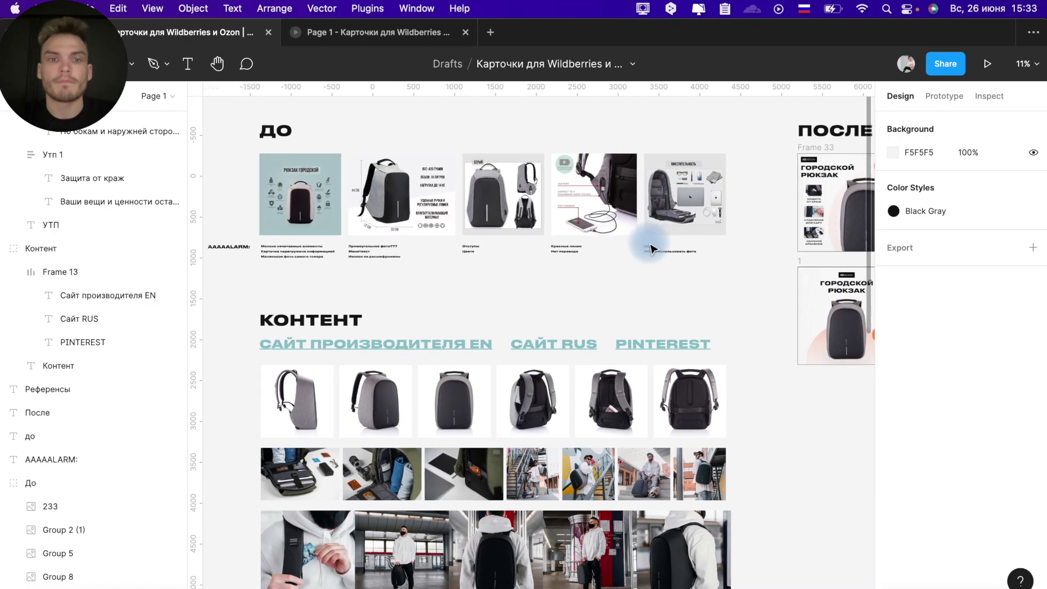
scroll(651, 248, "down", 2)
scroll(650, 248, "up", 2)
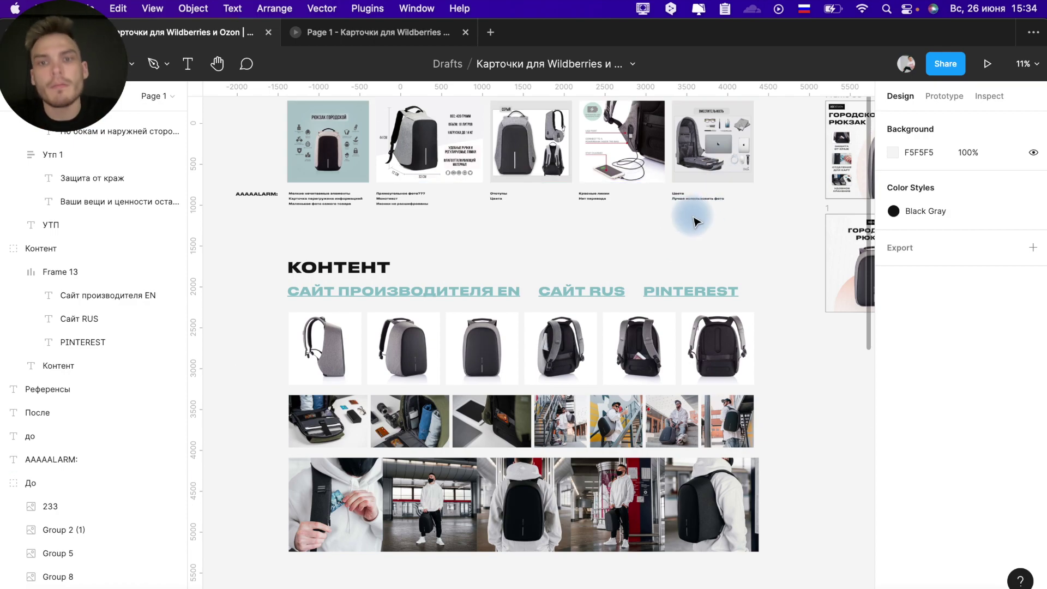
scroll(694, 221, "down", 2)
scroll(693, 221, "down", 2)
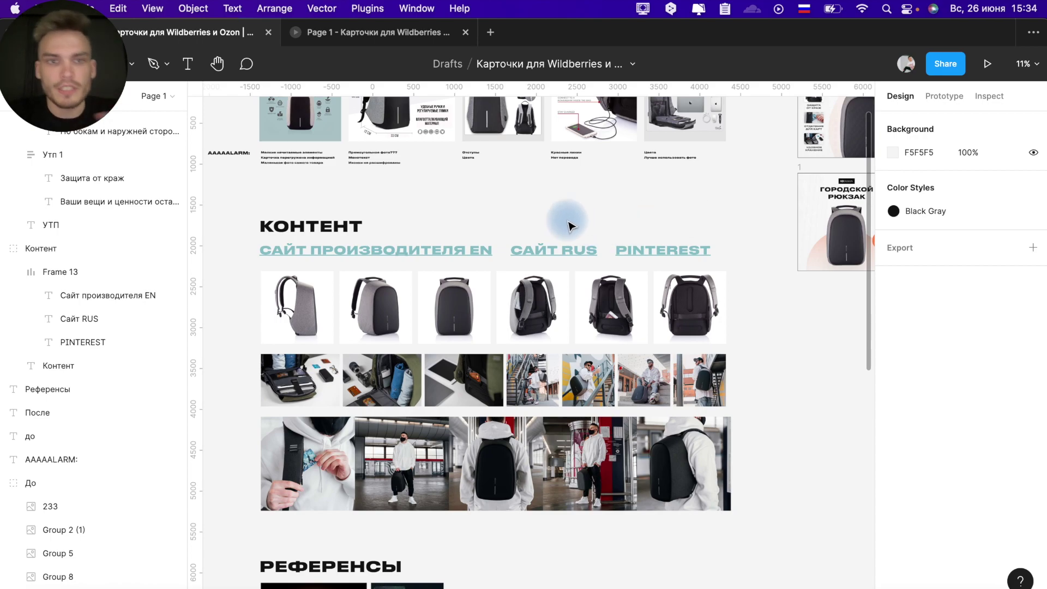
double_click(435, 247)
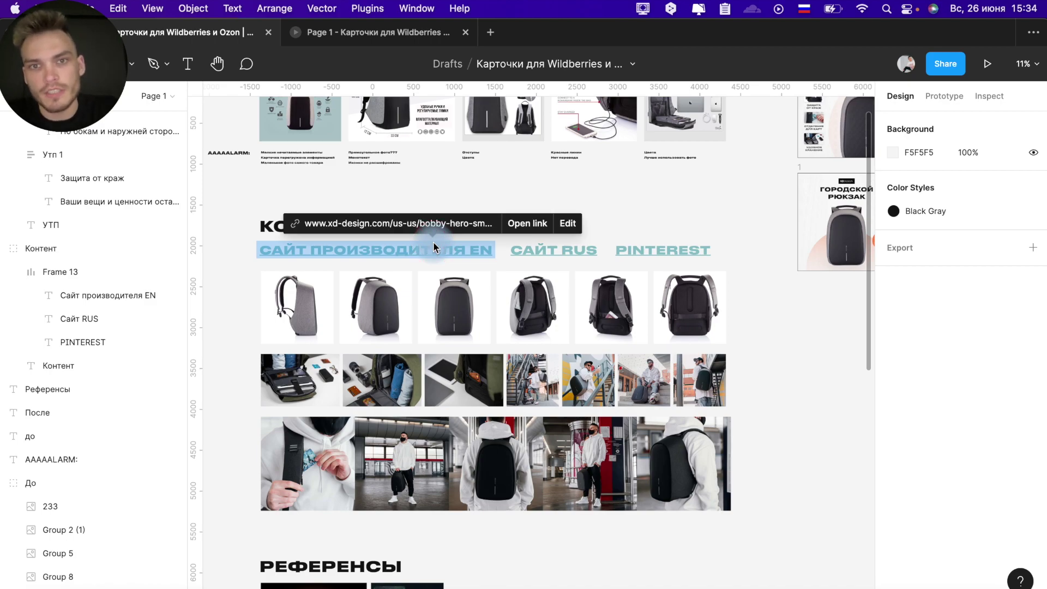
left_click(570, 228)
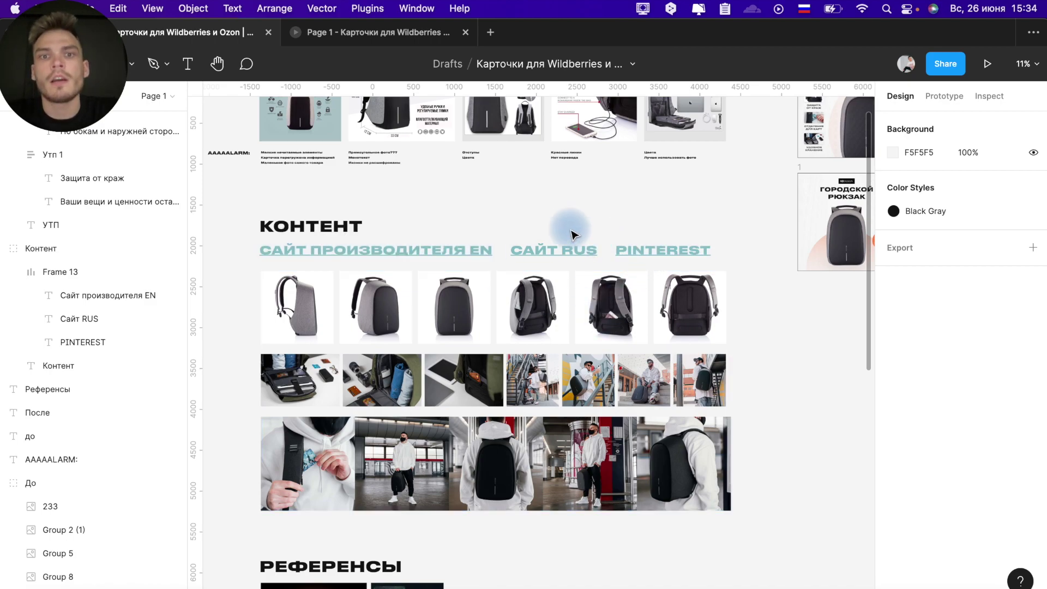
double_click(515, 248)
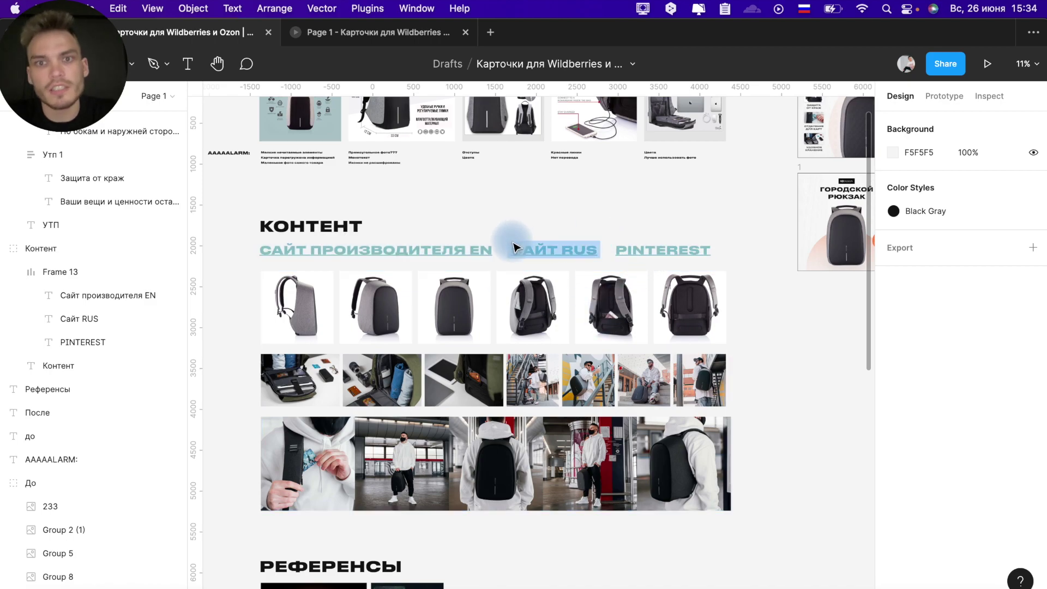
left_click(605, 289)
scroll(249, 474, "up", 10)
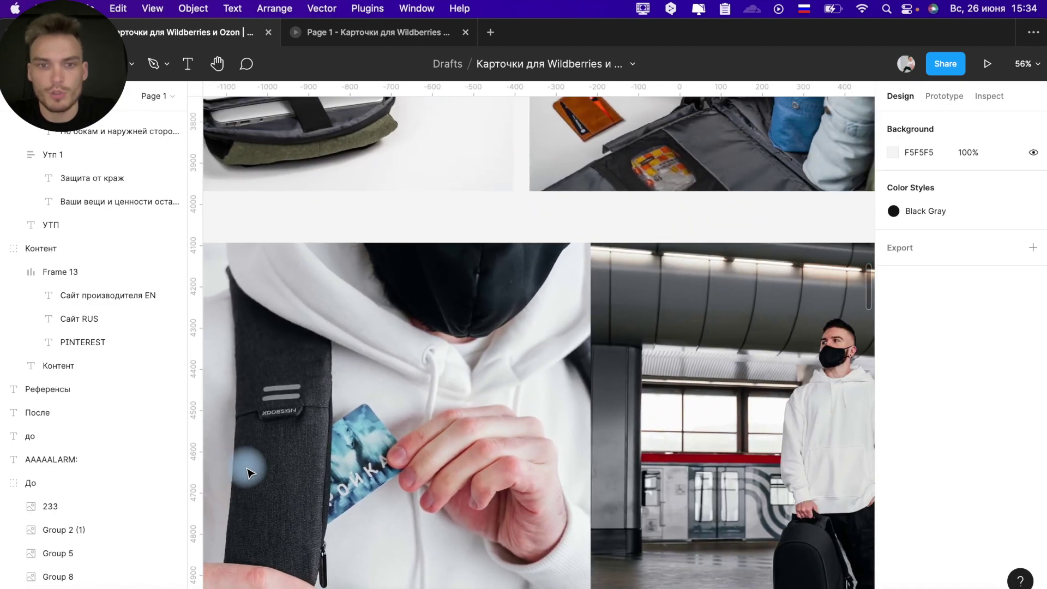
scroll(429, 450, "down", 4)
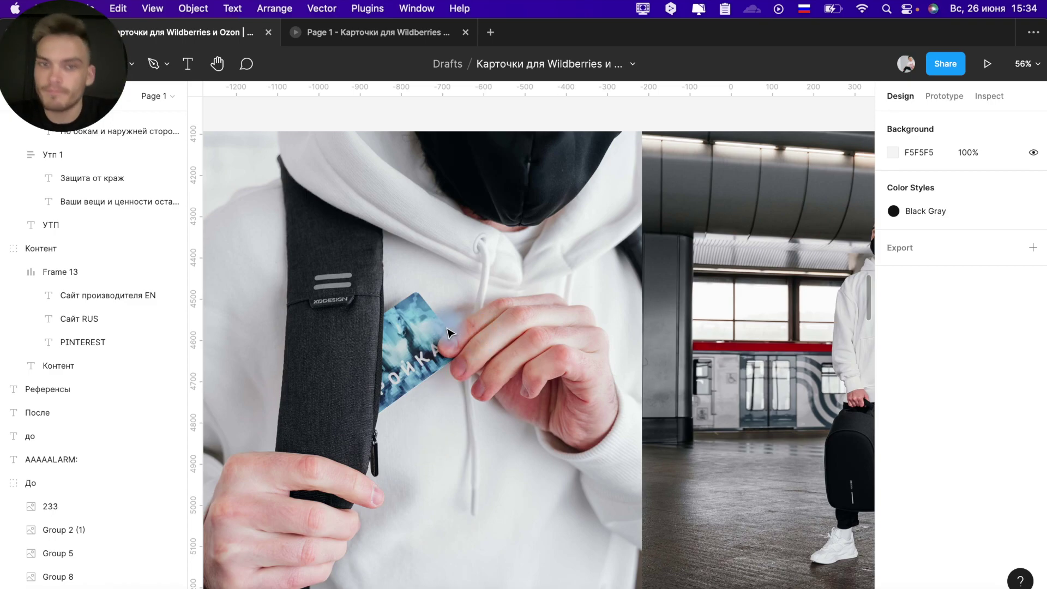
scroll(447, 333, "down", 5)
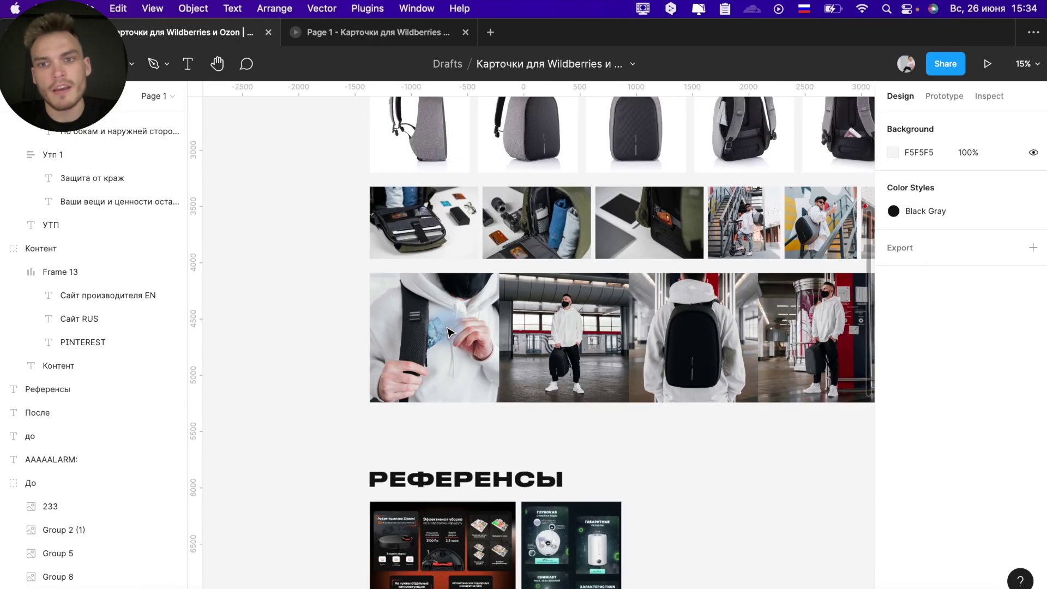
scroll(448, 333, "up", 2)
scroll(448, 333, "up", 2)
scroll(448, 333, "right", 2)
scroll(447, 332, "up", 1)
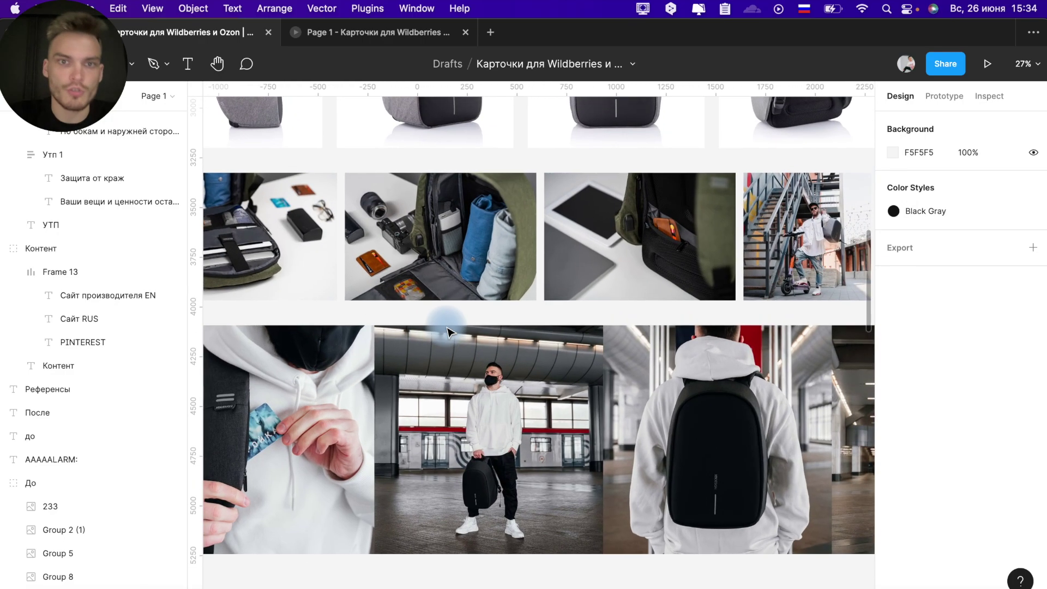
scroll(448, 333, "up", 1)
scroll(449, 327, "up", 1)
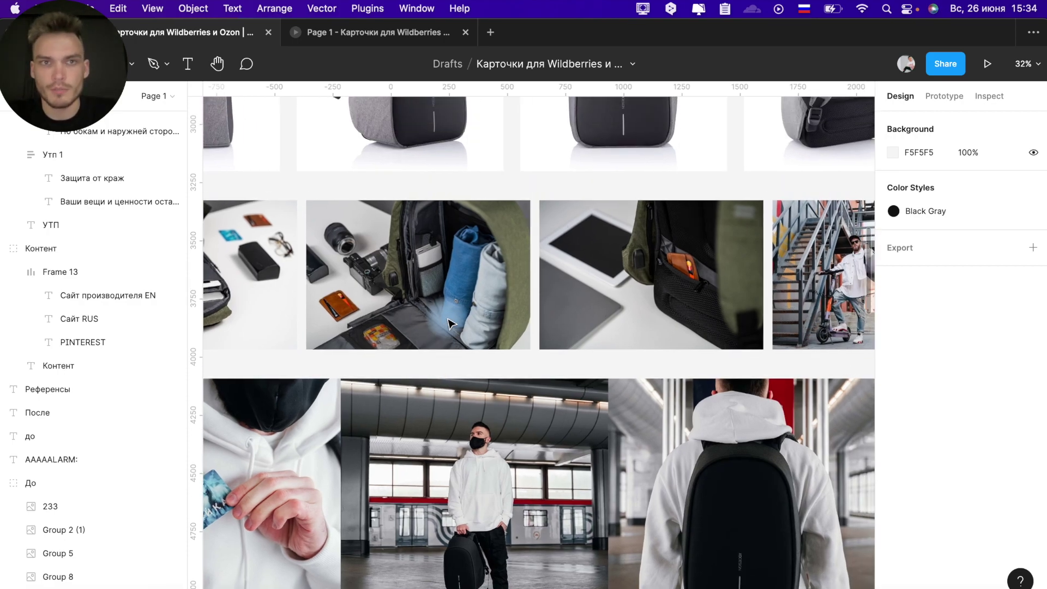
scroll(449, 323, "up", 1)
scroll(449, 323, "up", 5)
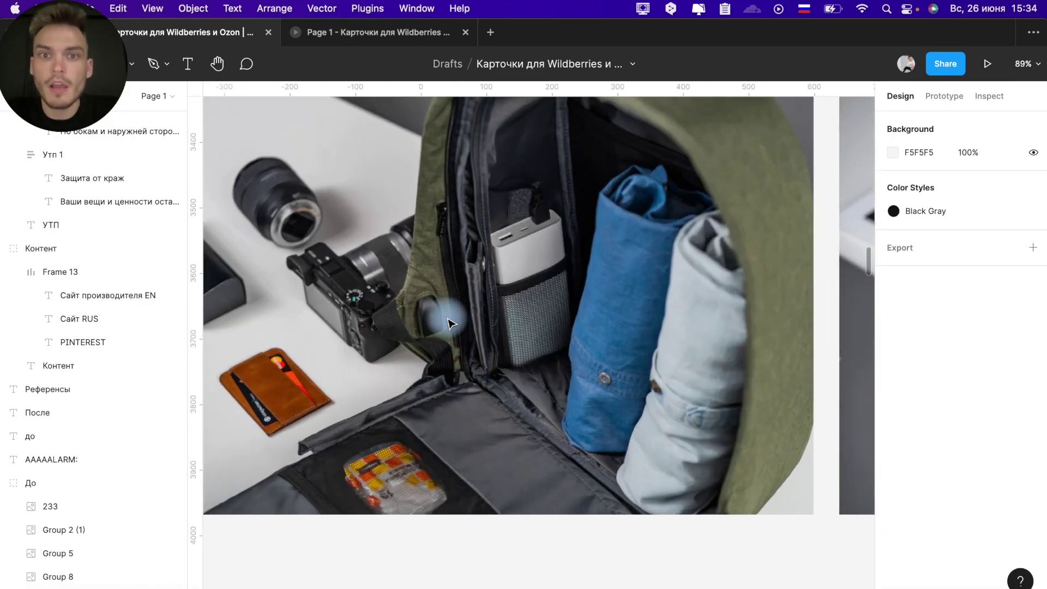
scroll(449, 325, "left", 5)
scroll(449, 330, "down", 2)
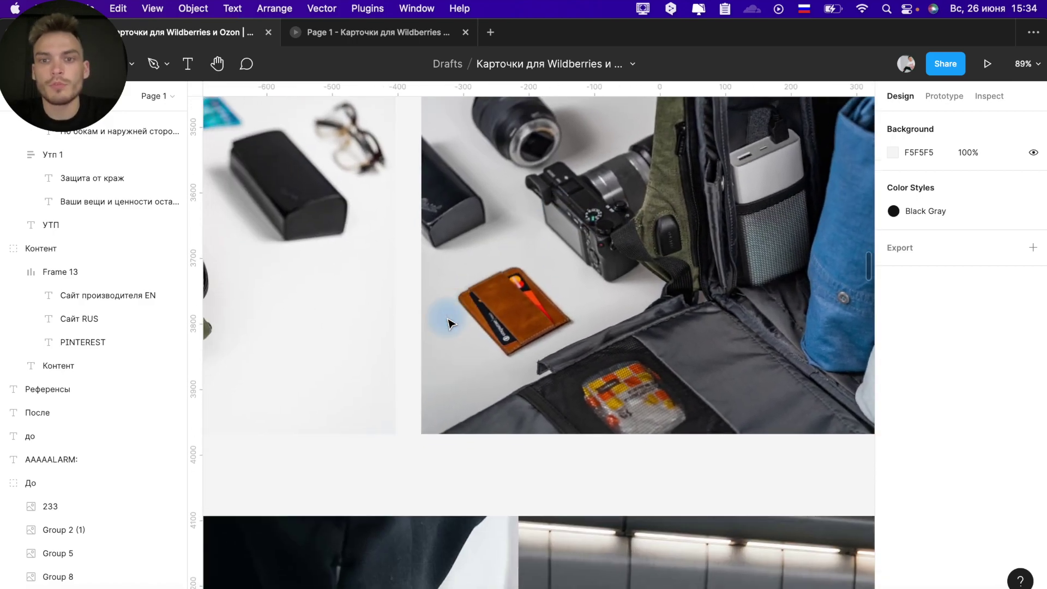
scroll(450, 334, "down", 4)
scroll(449, 334, "down", 3)
scroll(449, 333, "down", 2)
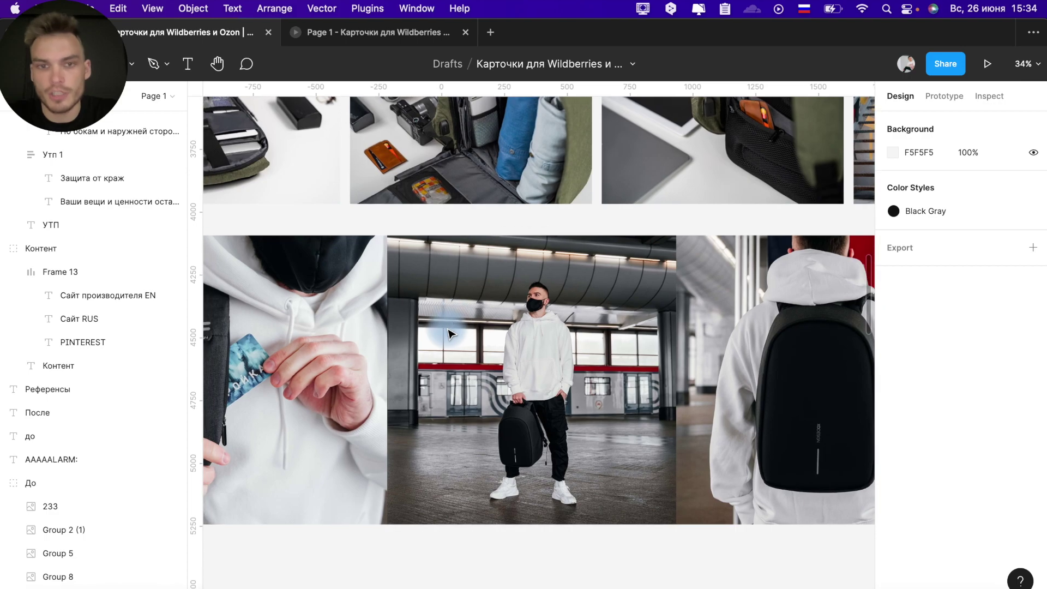
scroll(450, 334, "up", 2)
scroll(449, 334, "left", 2)
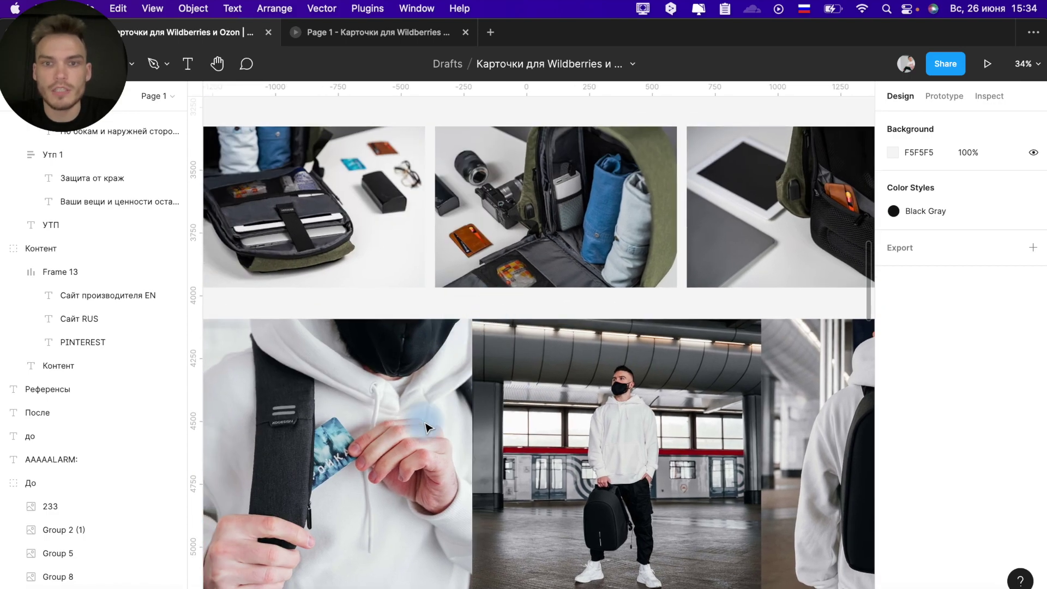
scroll(415, 441, "down", 1)
scroll(414, 441, "down", 1)
scroll(415, 441, "left", 1)
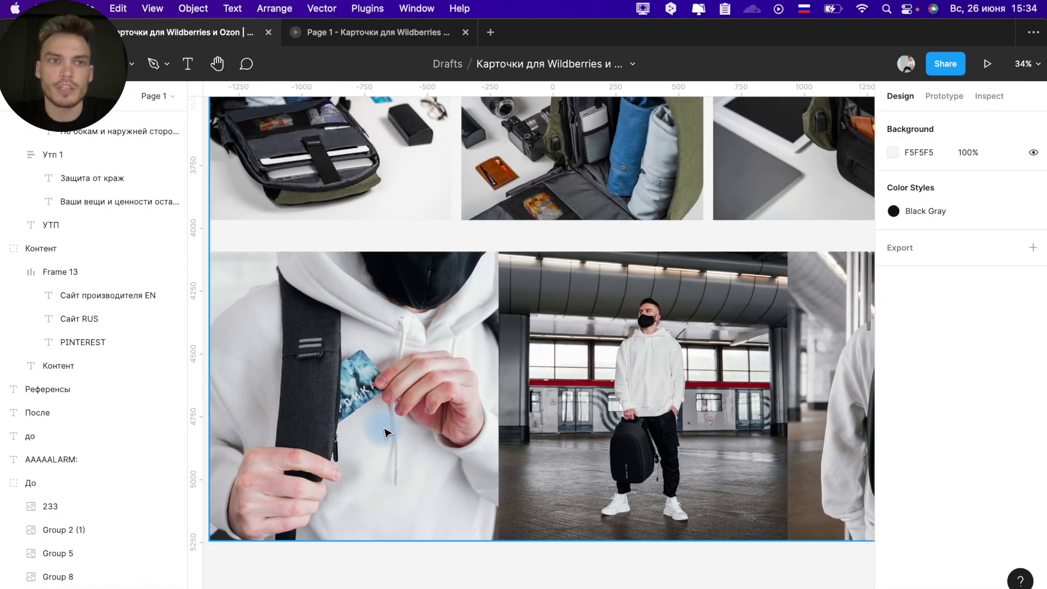
scroll(407, 334, "down", 3)
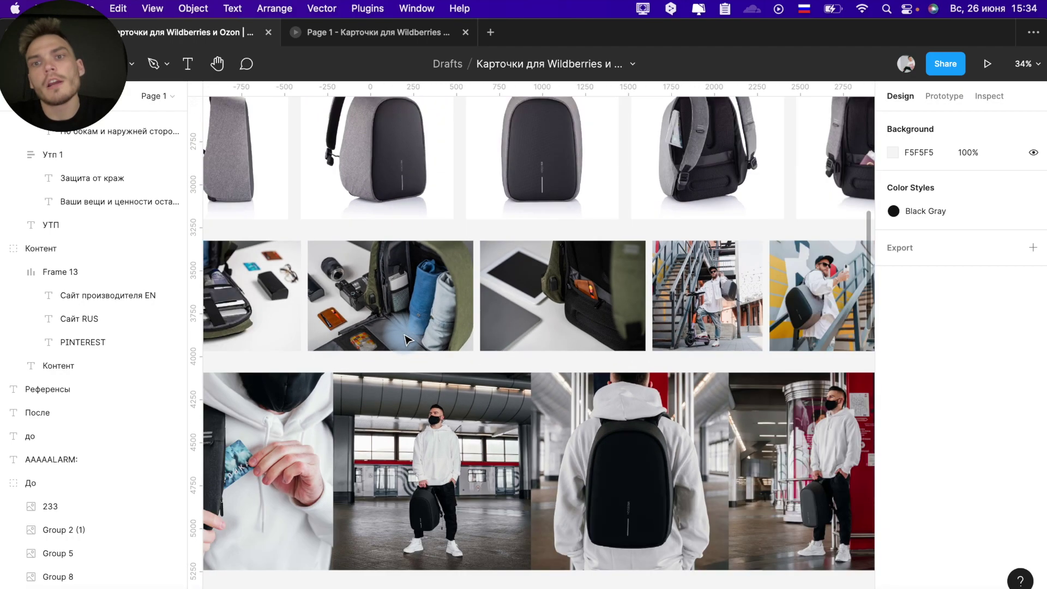
scroll(407, 341, "down", 1)
scroll(406, 341, "right", 2)
scroll(407, 341, "up", 1)
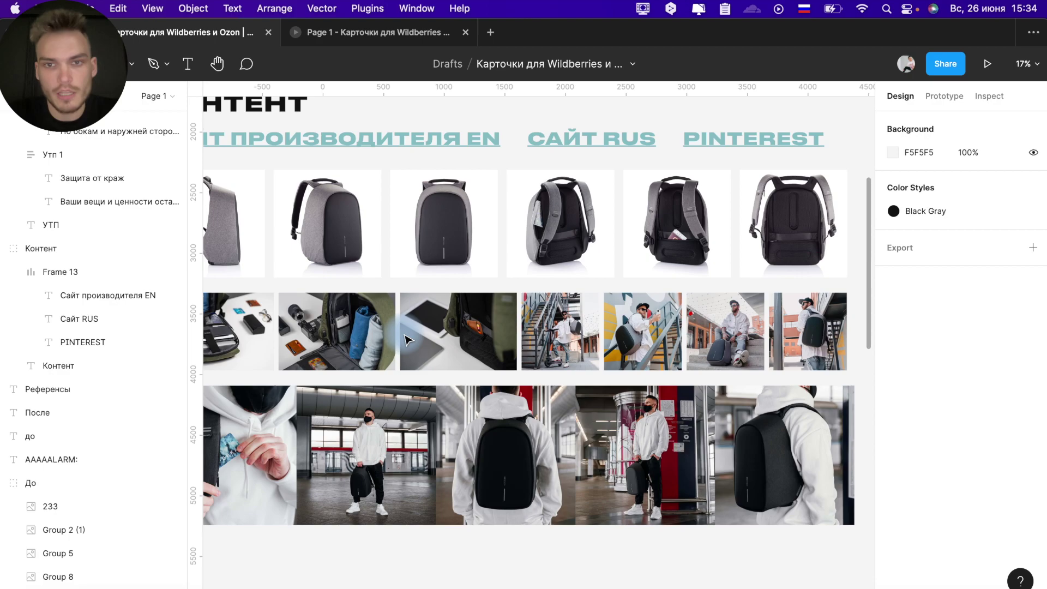
scroll(221, 485, "up", 3)
scroll(221, 485, "up", 2)
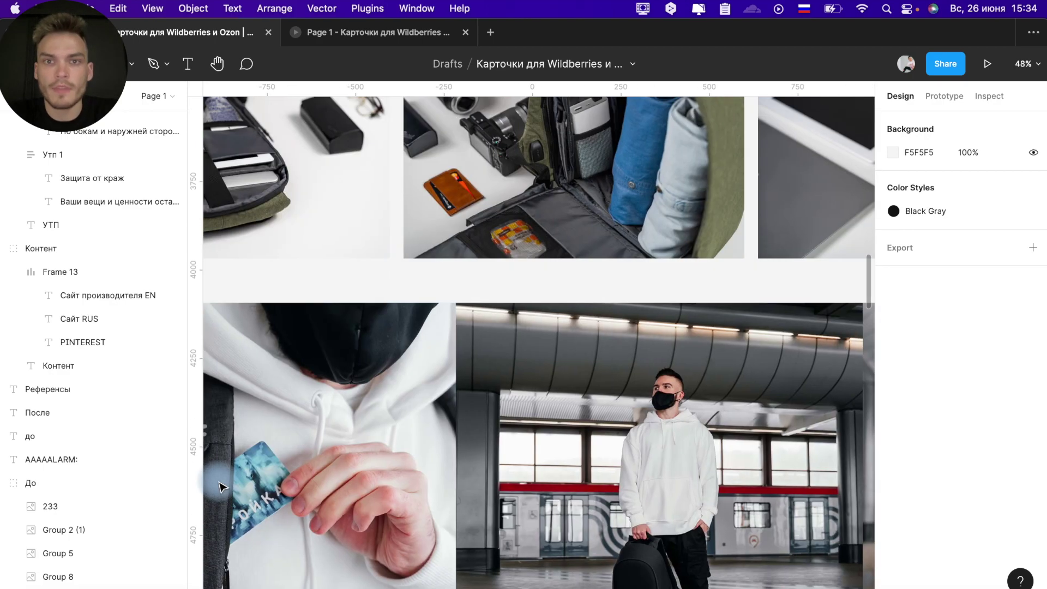
scroll(221, 485, "up", 2)
scroll(510, 227, "up", 3)
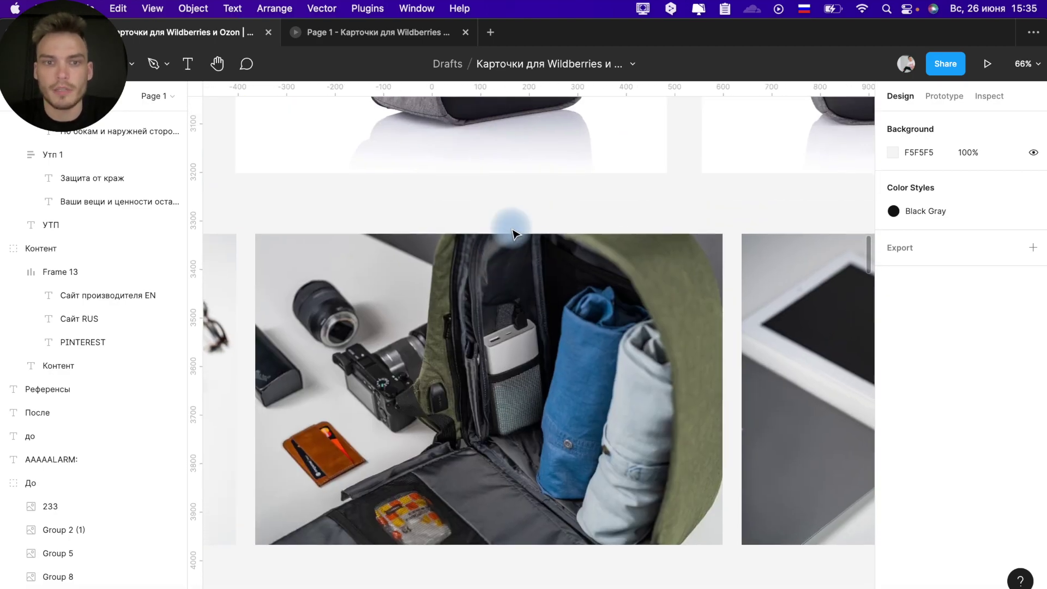
scroll(600, 229, "down", 1)
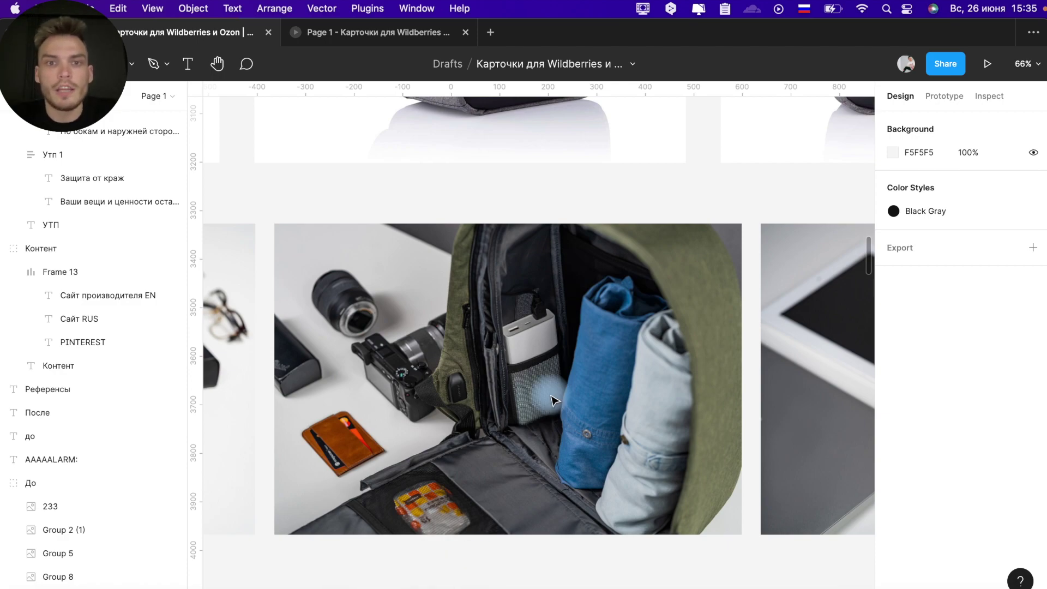
scroll(591, 339, "down", 3)
scroll(590, 339, "down", 3)
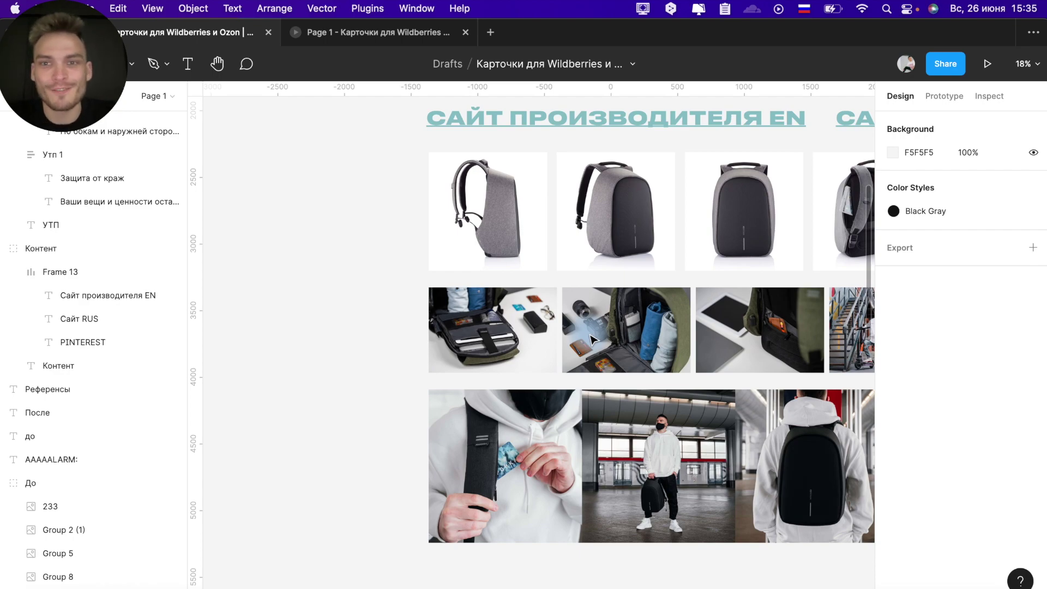
scroll(591, 339, "right", 3)
scroll(591, 340, "right", 5)
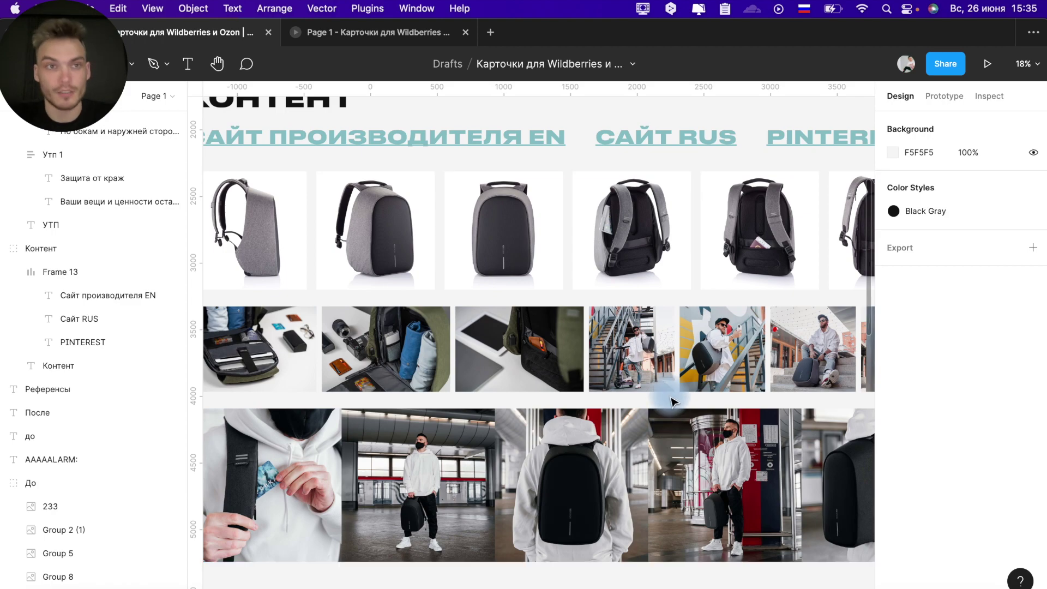
scroll(669, 403, "down", 2)
scroll(670, 403, "down", 2)
scroll(670, 402, "down", 3)
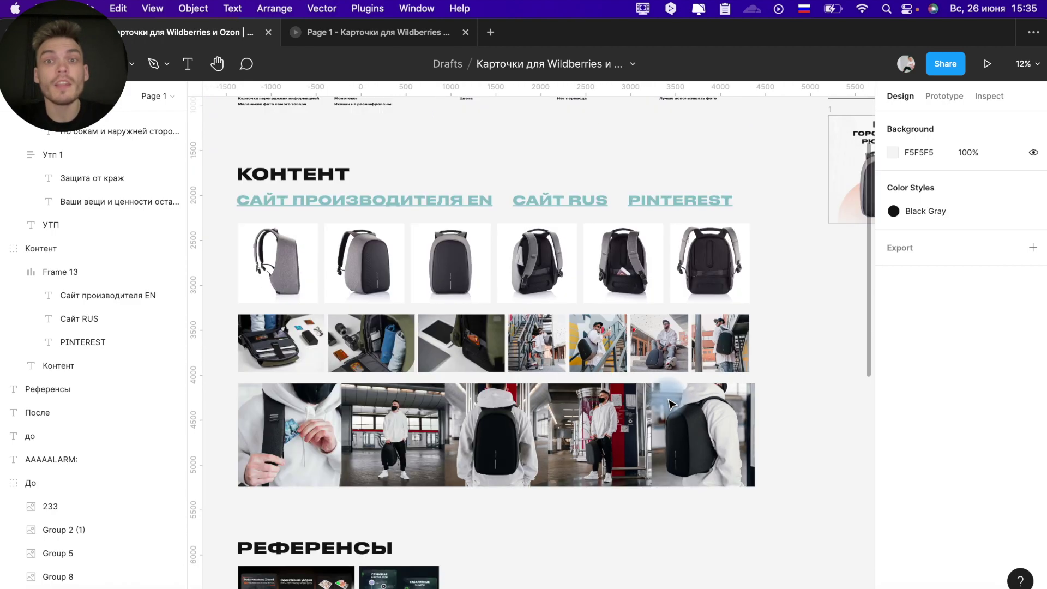
Follow the Контент section's PINTEREST link to the 'bobby hero рюкзак' Pinterest search
left_click(682, 200)
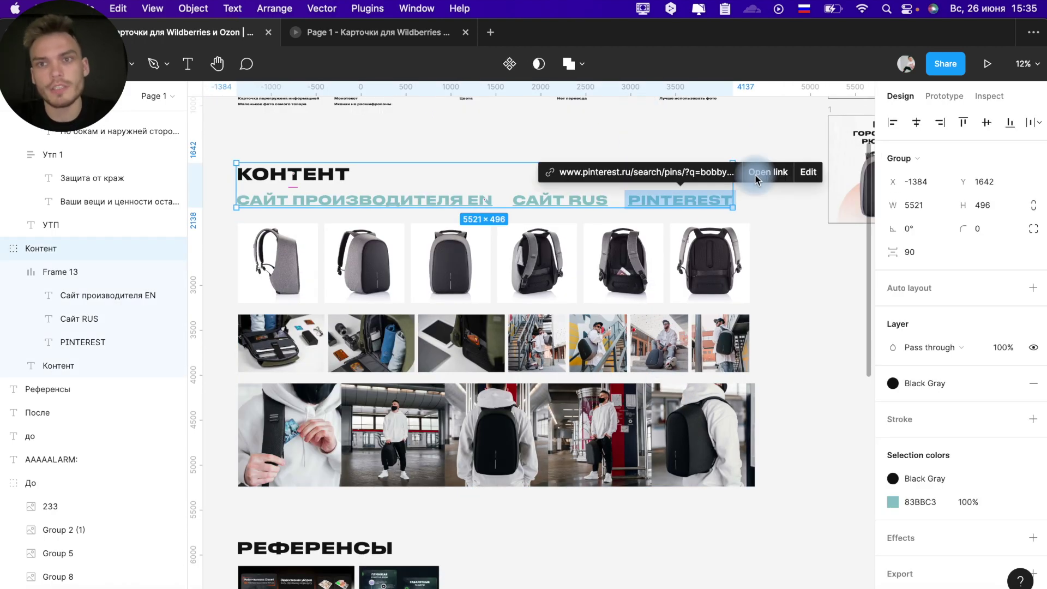
left_click(758, 173)
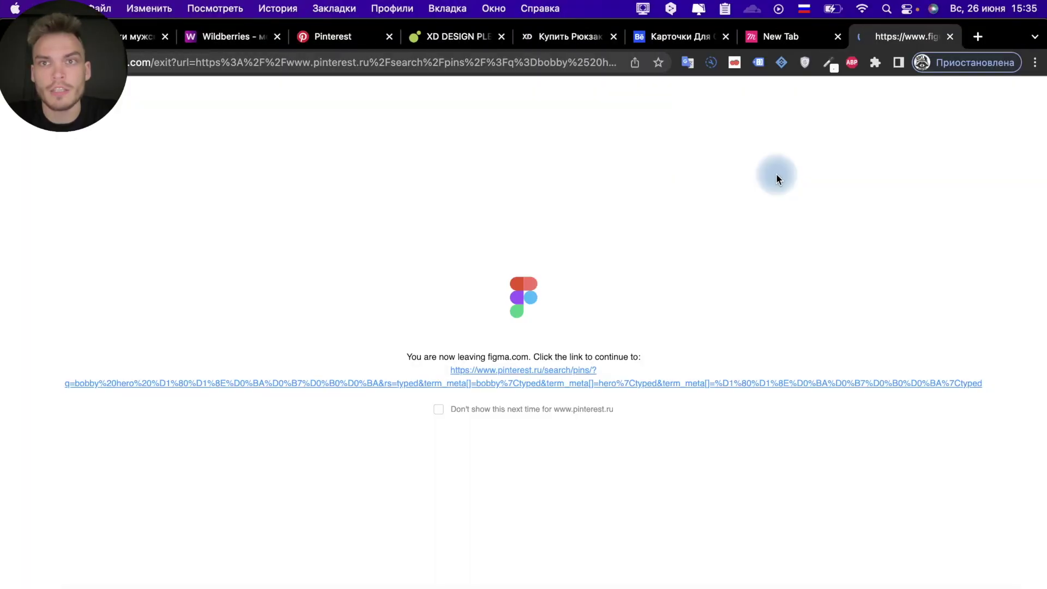
left_click(485, 410)
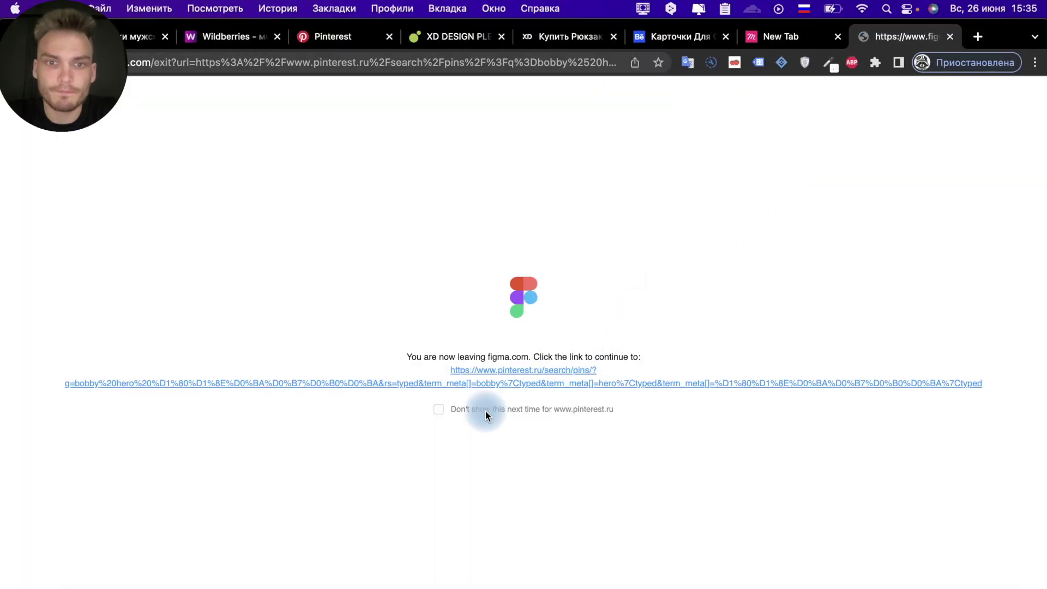
left_click(527, 382)
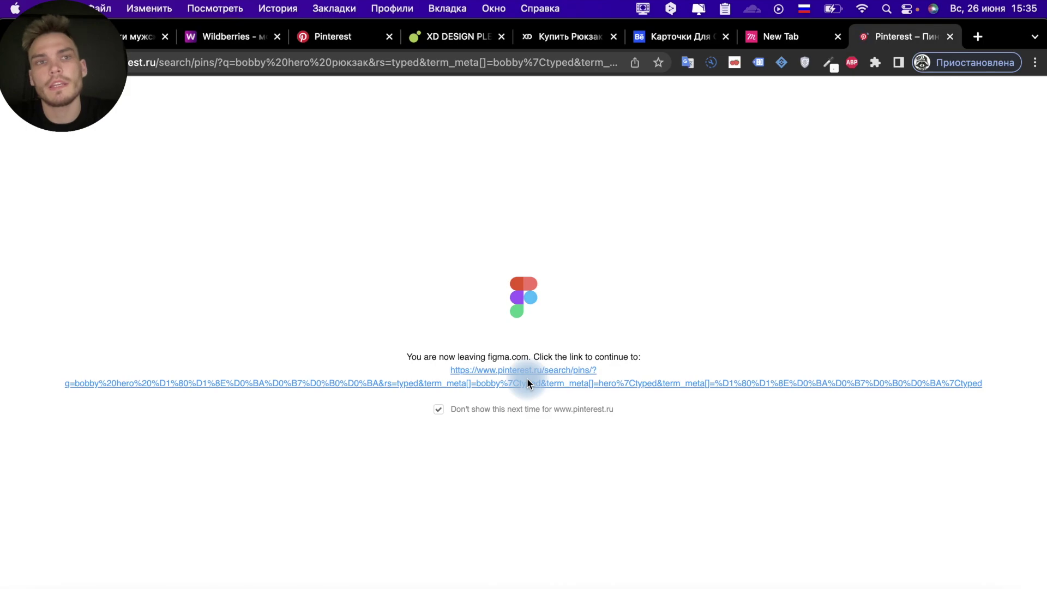
Scroll through more Bobby Hero backpack pins for photo ideas
scroll(782, 368, "down", 5)
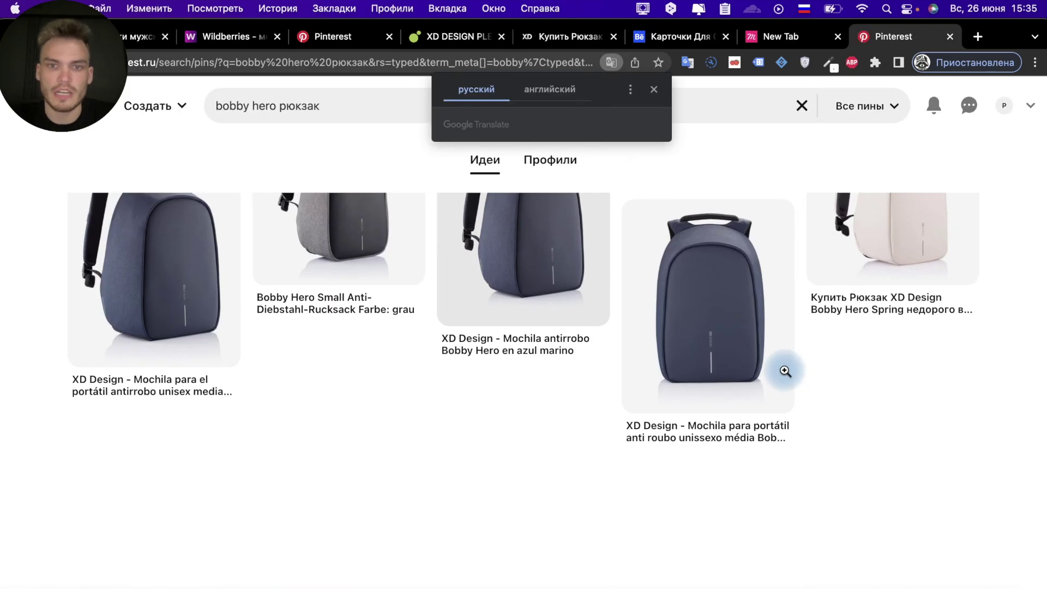
scroll(784, 368, "down", 5)
scroll(784, 371, "down", 5)
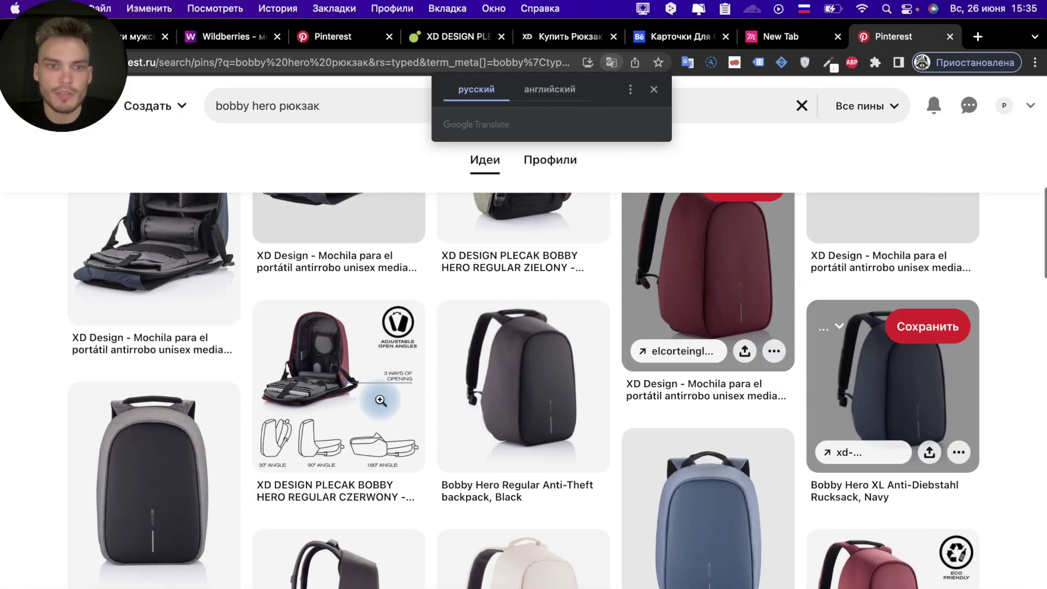
scroll(381, 463, "up", 2)
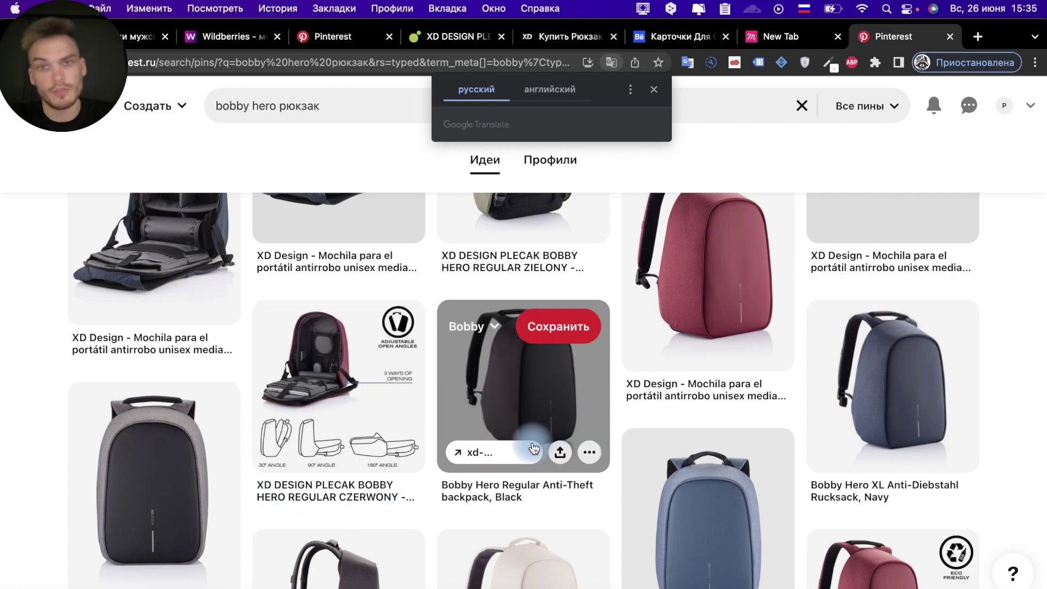
Return to Figma and select the three-row backpack photo grid under the Контент heading
key("ctrl+Left")
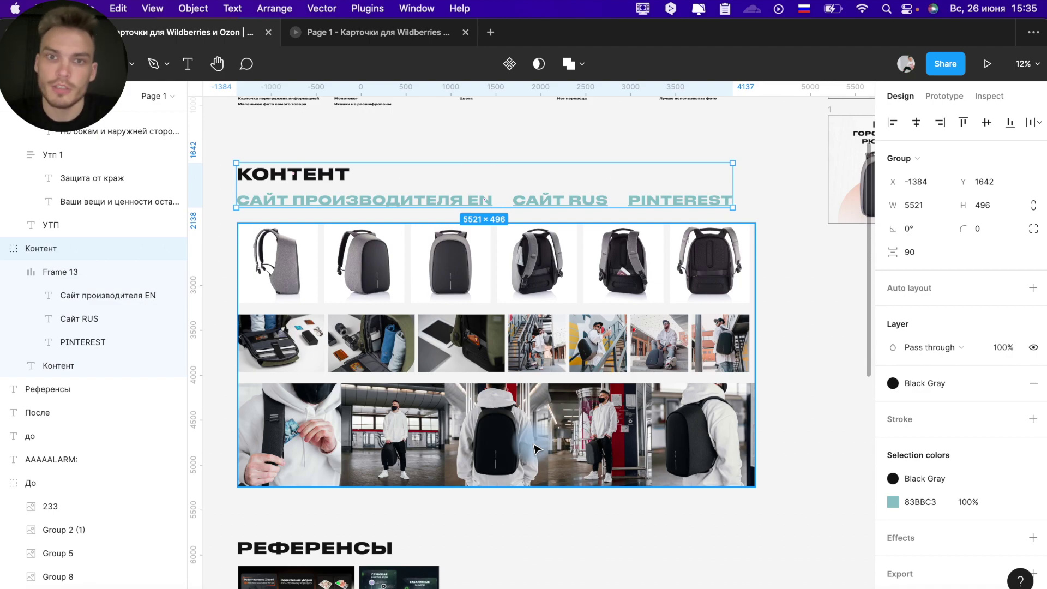
left_click(751, 341)
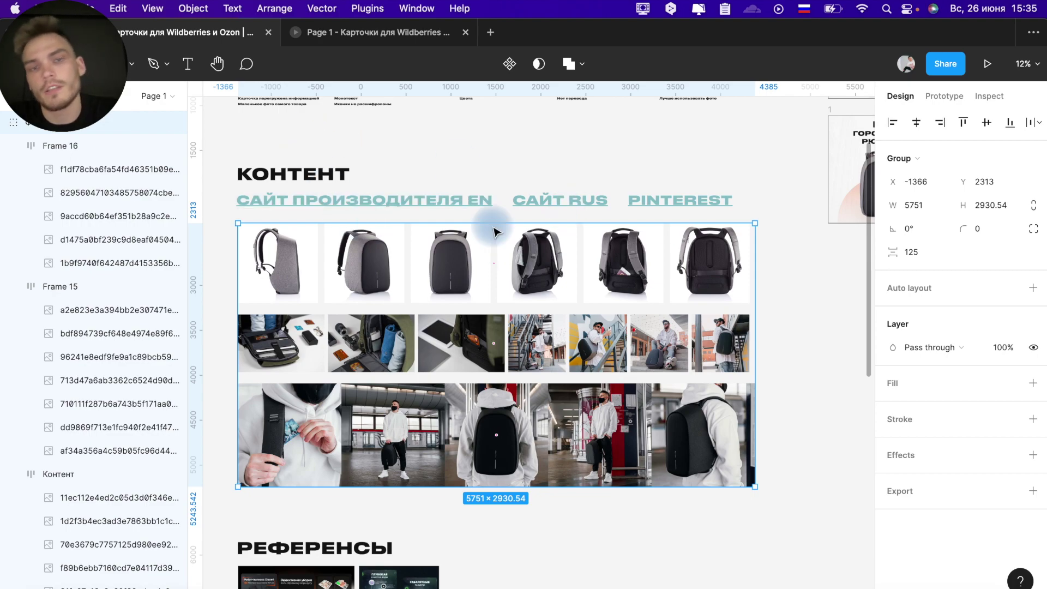
Scroll around the РЕФЕРЕНСЫ section to inspect the robot-vacuum and humidifier reference cards
scroll(780, 382, "down", 3)
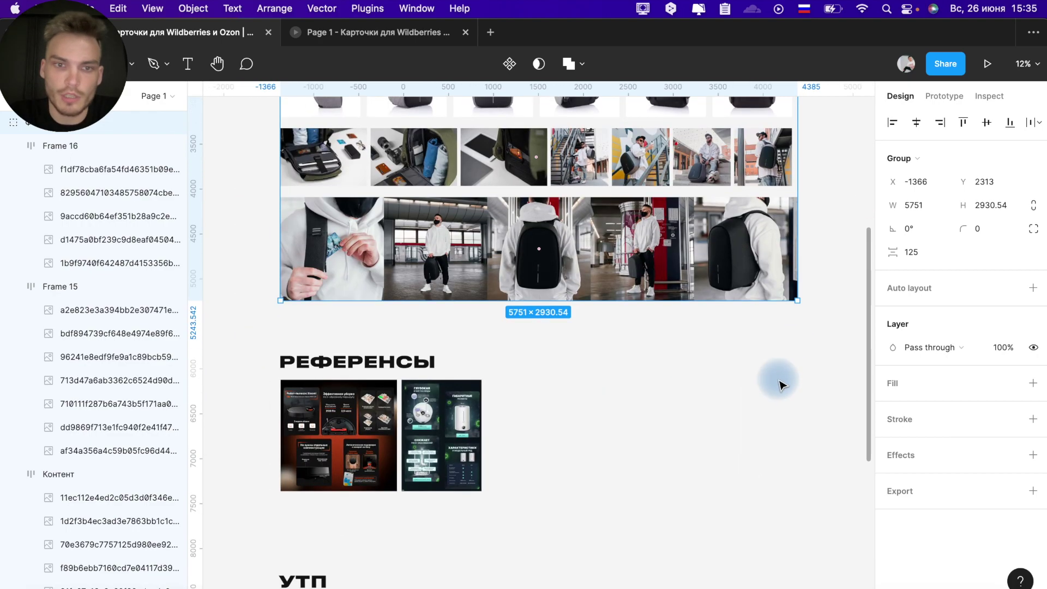
scroll(372, 392, "up", 5)
scroll(372, 392, "down", 3)
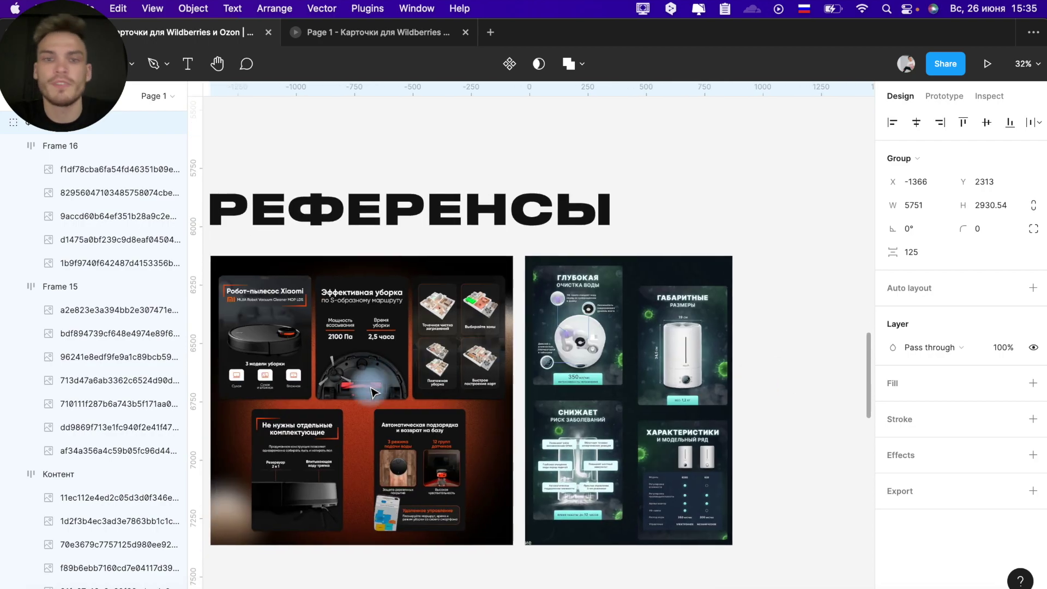
scroll(490, 407, "up", 2)
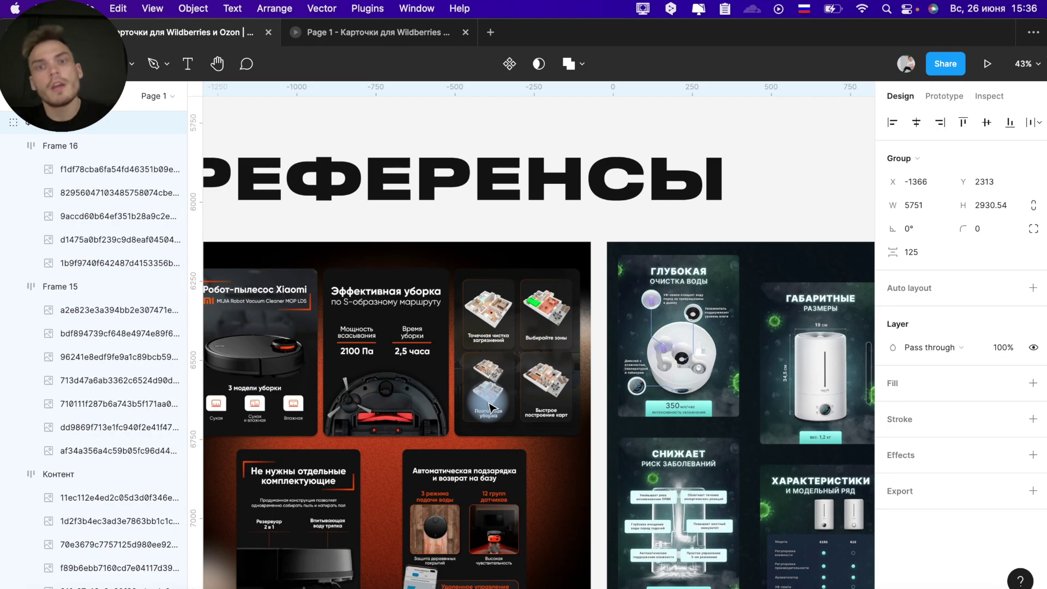
scroll(489, 406, "up", 1)
scroll(490, 407, "up", 1)
scroll(491, 407, "up", 2)
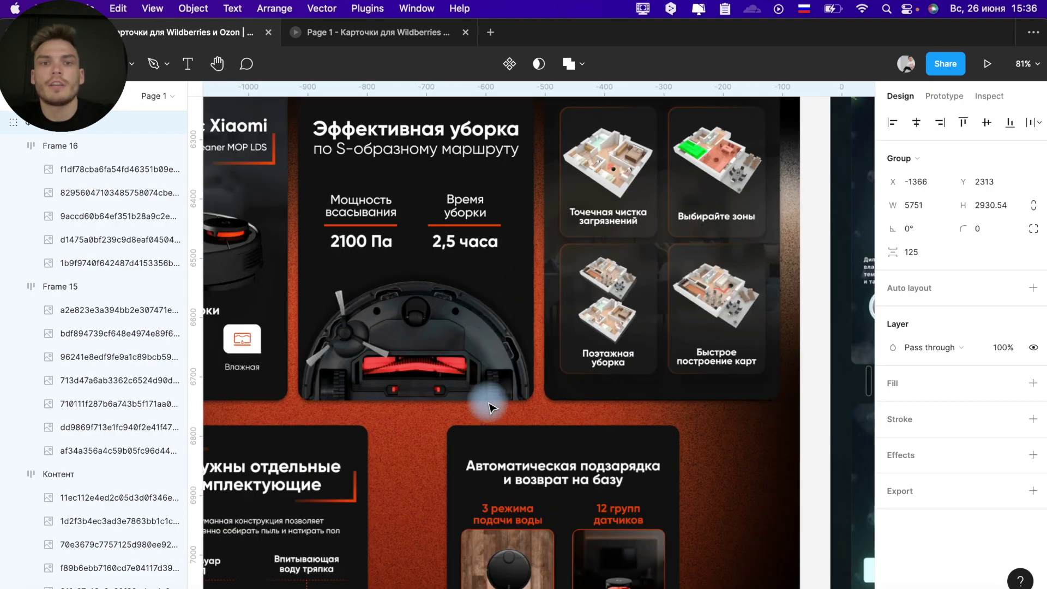
scroll(493, 408, "up", 1)
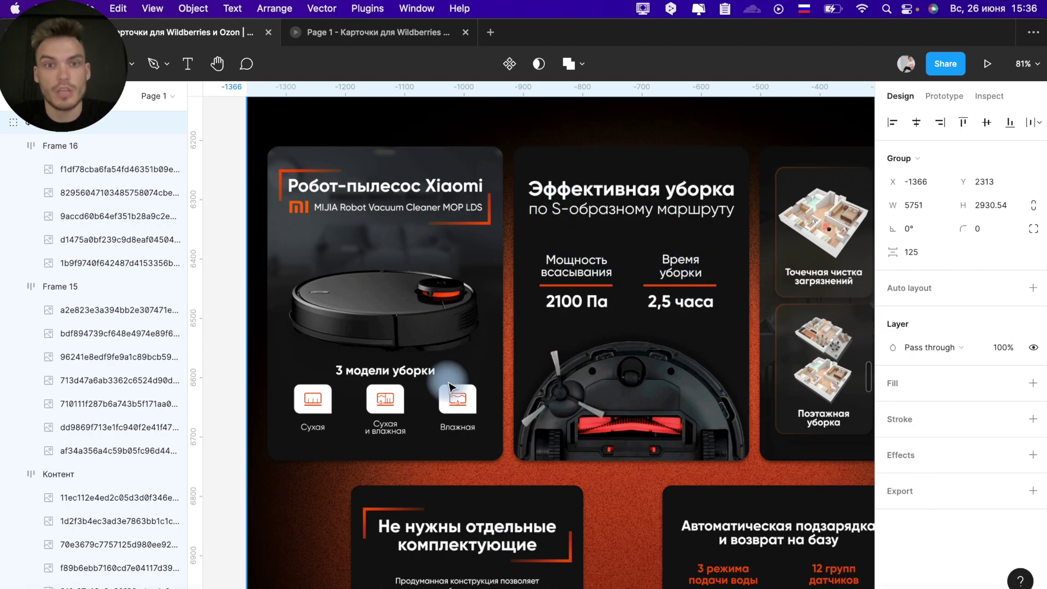
scroll(450, 388, "right", 3)
scroll(450, 387, "down", 2)
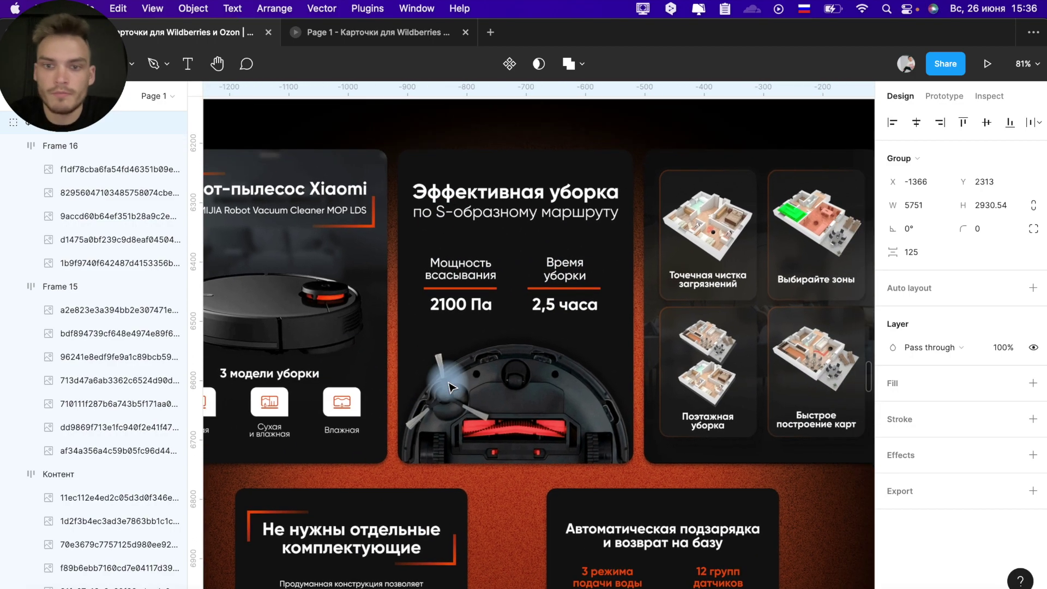
scroll(450, 387, "down", 3)
scroll(450, 387, "up", 3)
scroll(450, 387, "right", 2)
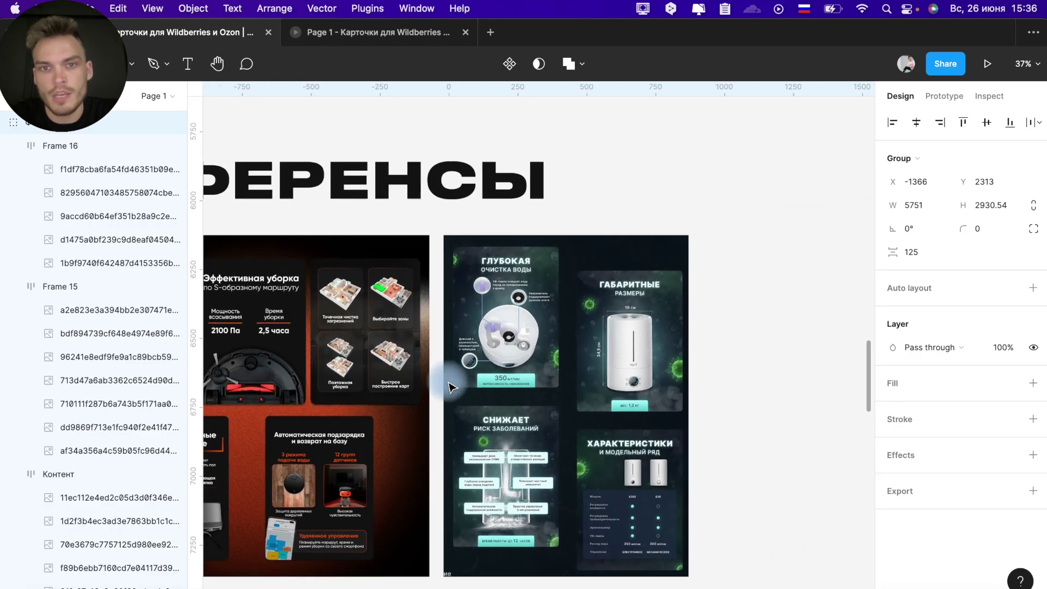
scroll(450, 388, "up", 3)
scroll(450, 387, "right", 3)
scroll(450, 388, "up", 1)
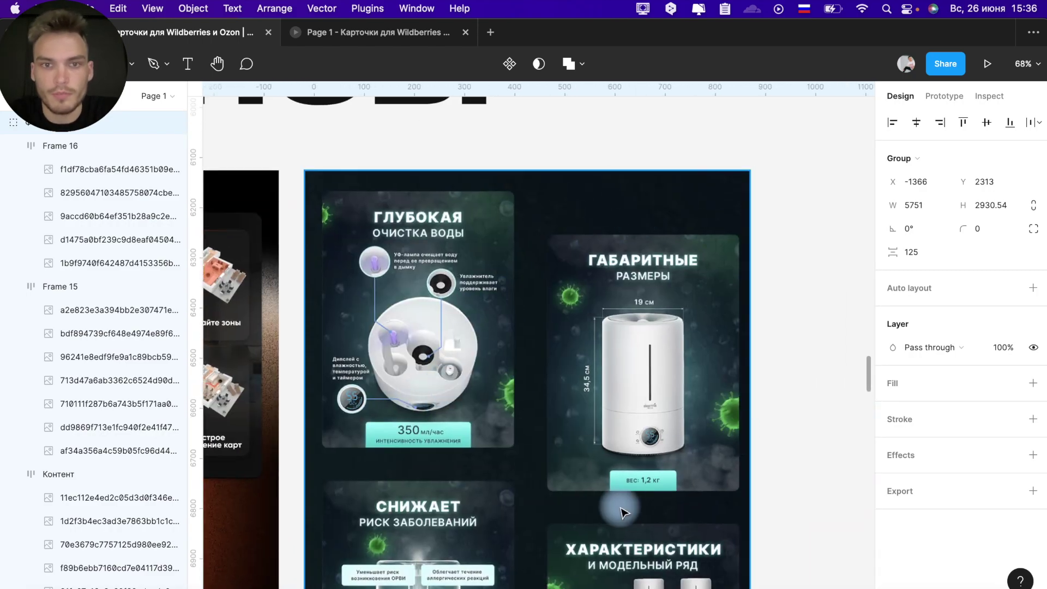
scroll(622, 510, "down", 3)
scroll(623, 513, "down", 1)
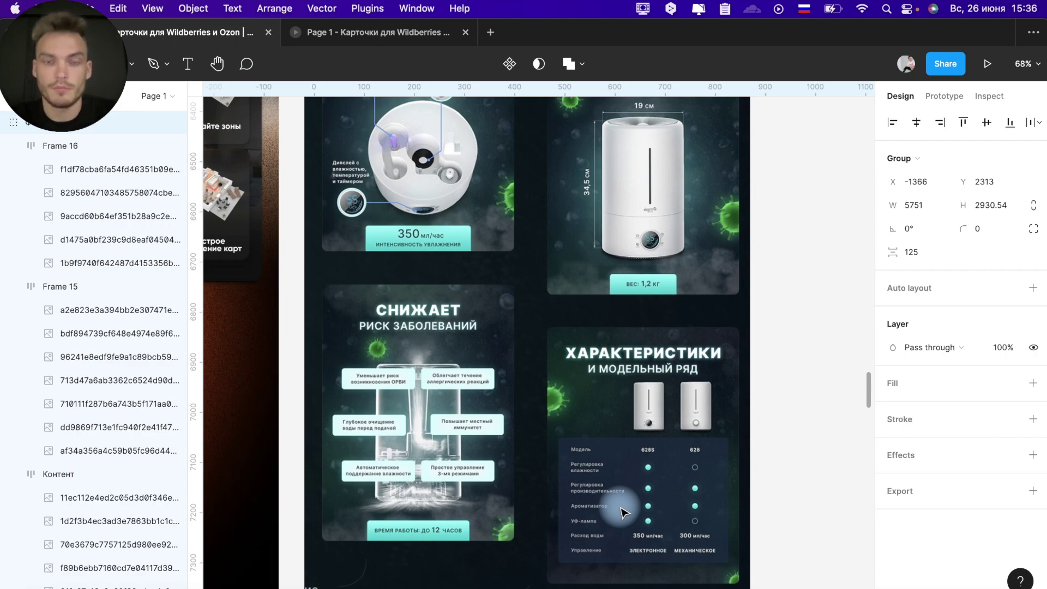
scroll(623, 513, "down", 3)
scroll(624, 517, "down", 2)
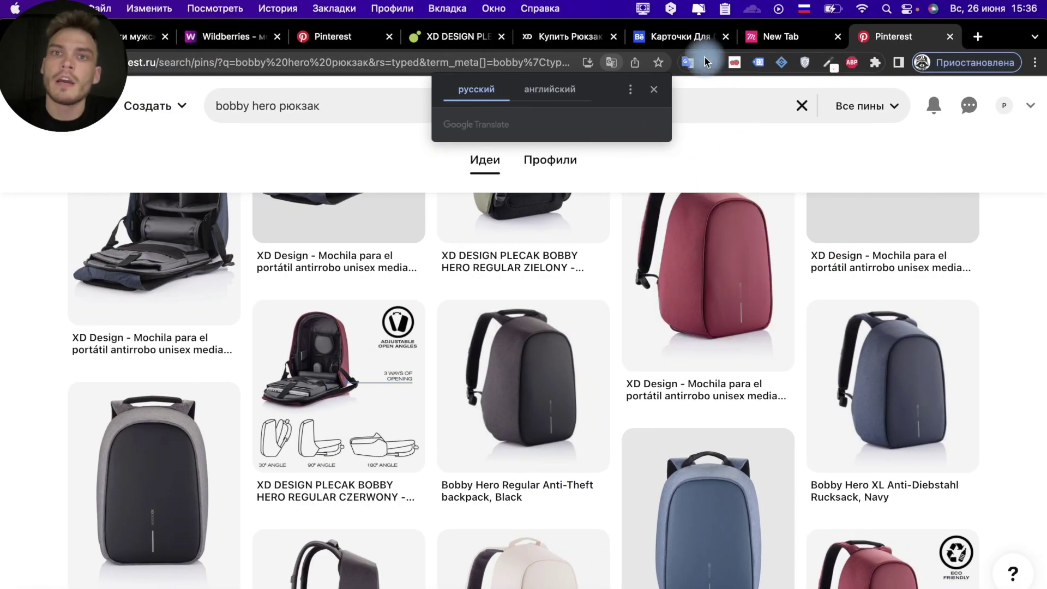
On Behance, search for 'инфографика вайлдберриз' card projects
left_click(676, 36)
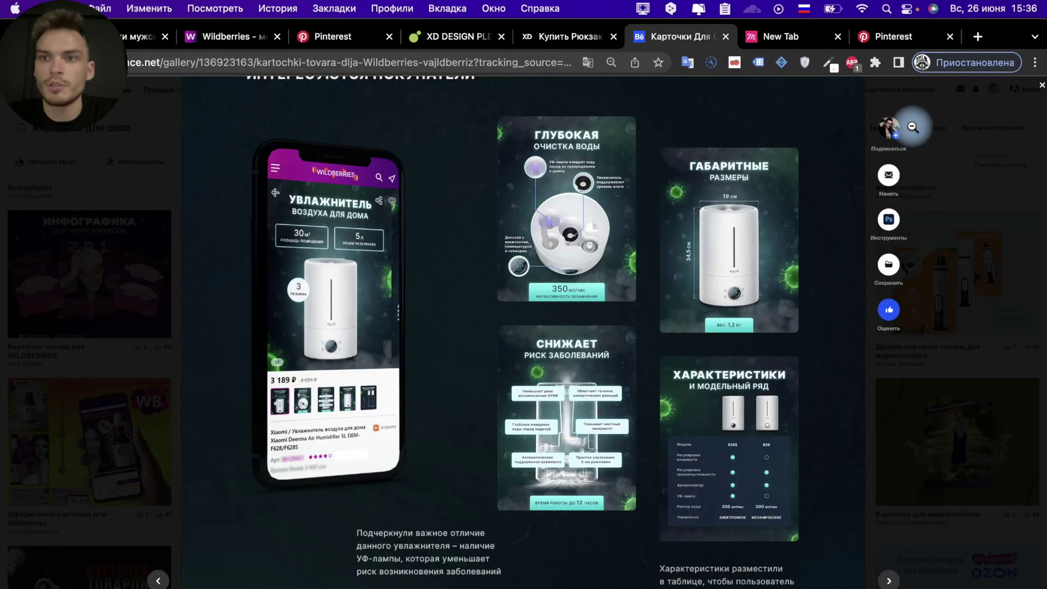
left_click(1042, 85)
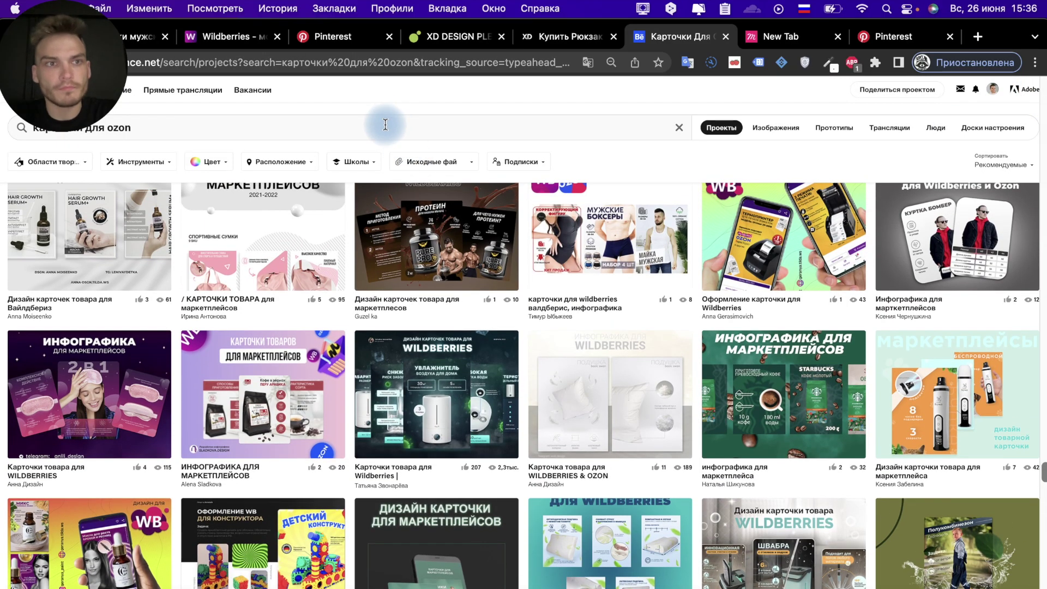
left_click(385, 127)
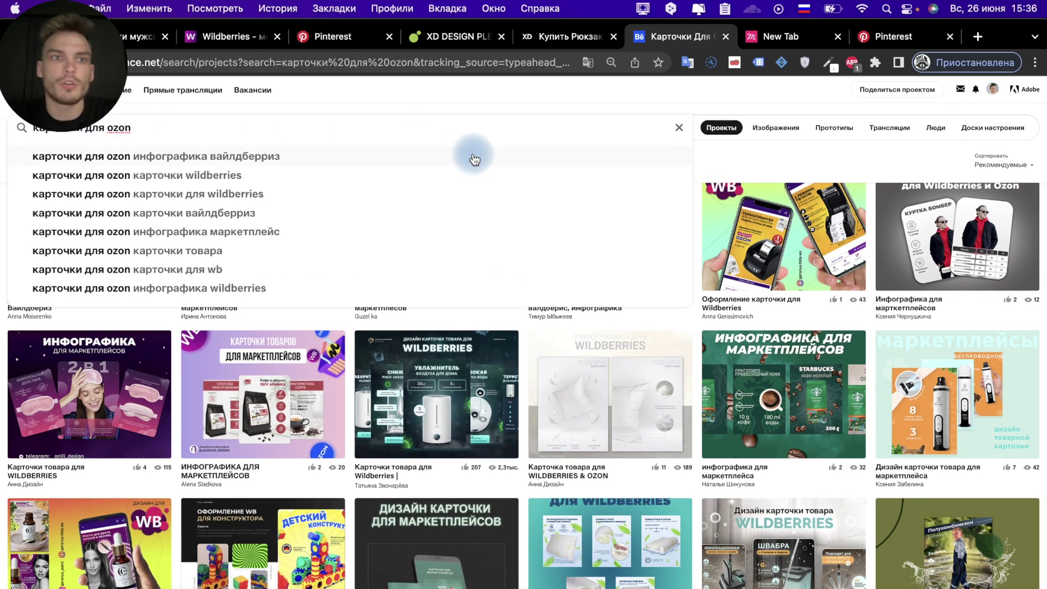
left_click(451, 158)
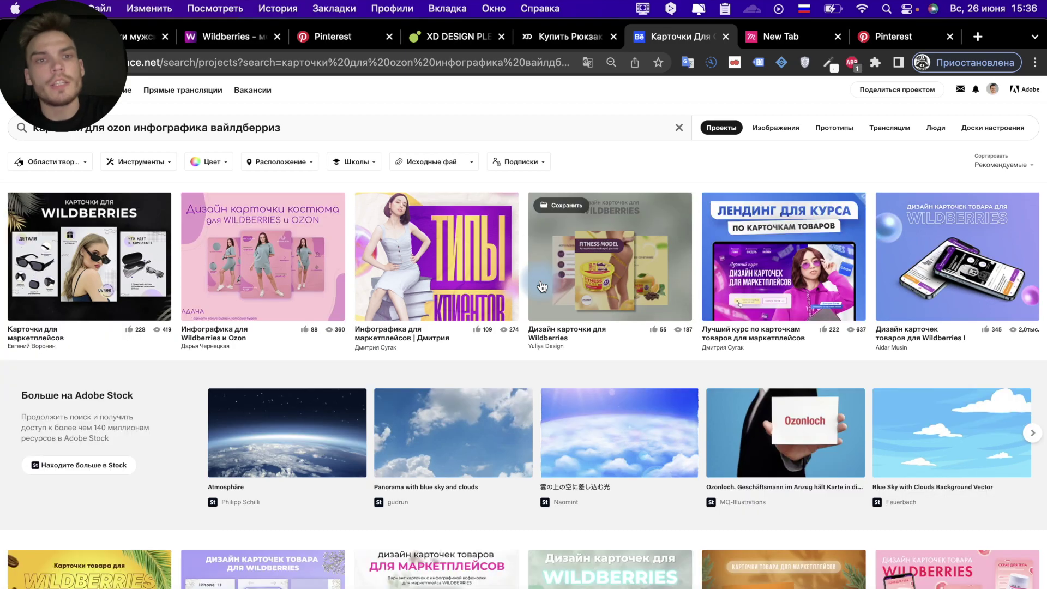
Open three of the Wildberries card design projects from the results in new tabs
scroll(446, 251, "down", 2)
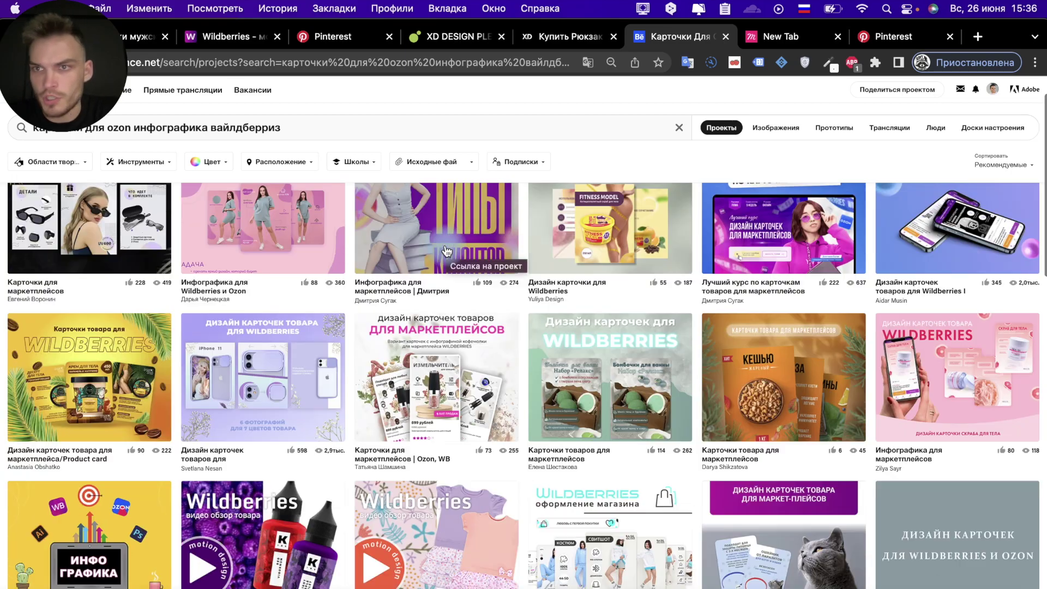
scroll(545, 278, "down", 2)
scroll(647, 307, "down", 2)
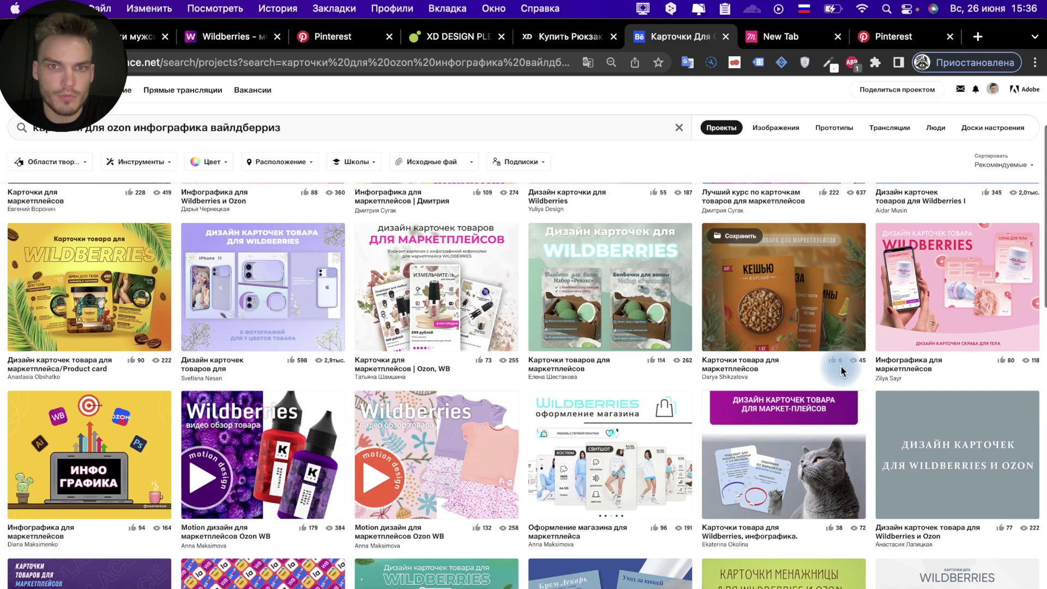
left_click(647, 307, "super")
left_click(261, 289, "super")
left_click(112, 296, "super")
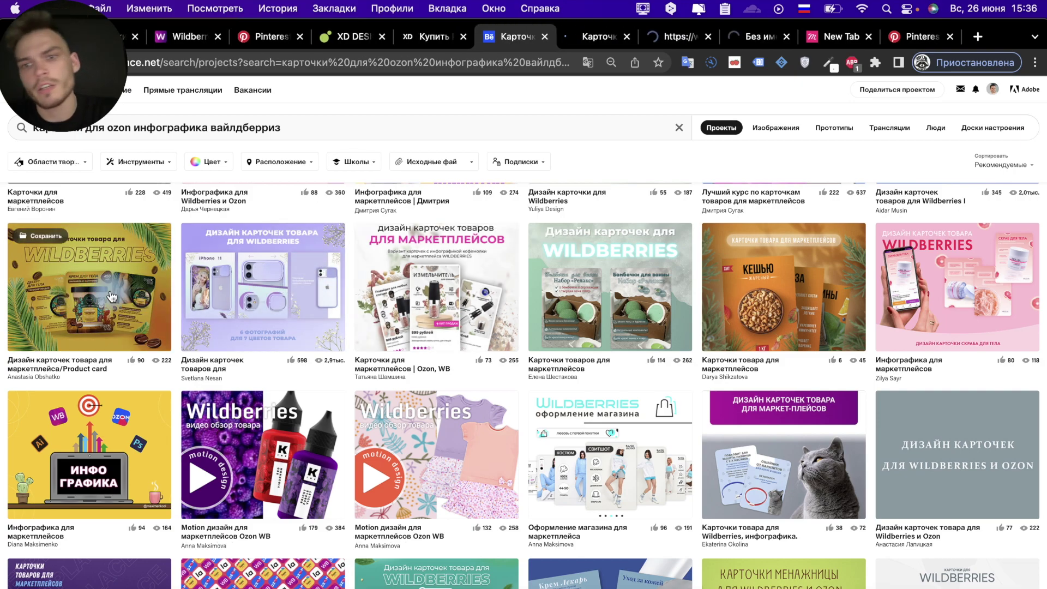
scroll(112, 297, "down", 1)
scroll(111, 296, "down", 3)
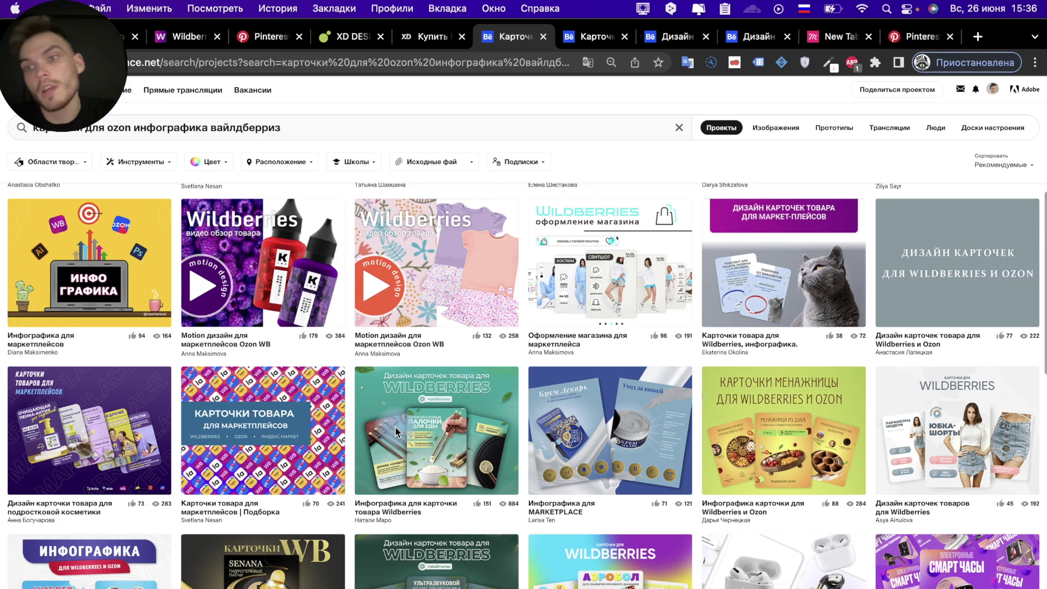
scroll(394, 427, "down", 2)
Open and study the chopsticks infographic project, then return to Figma
left_click(415, 349, "super")
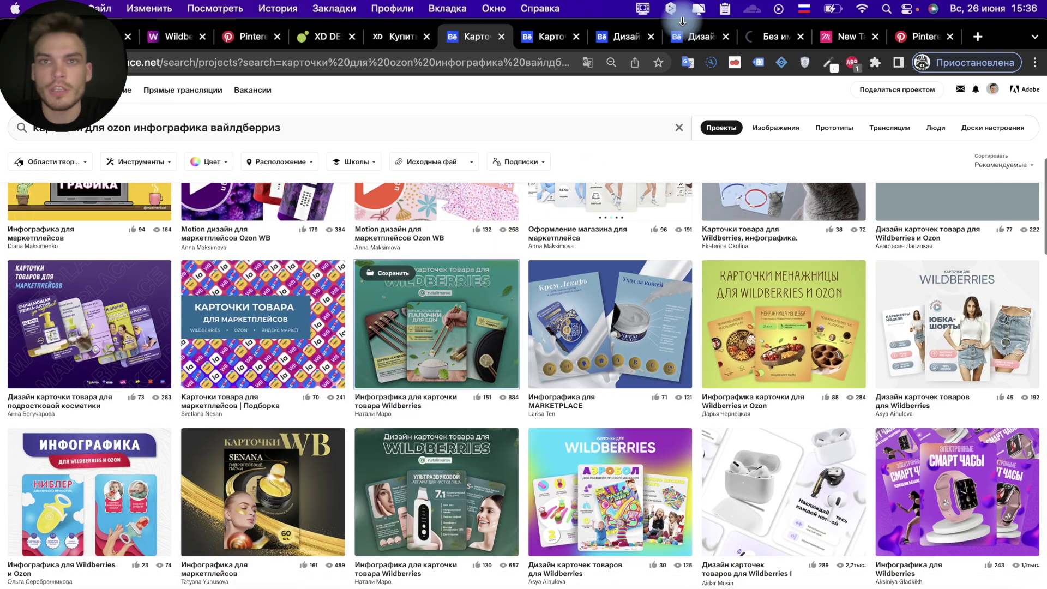
left_click(770, 41)
scroll(673, 250, "down", 2)
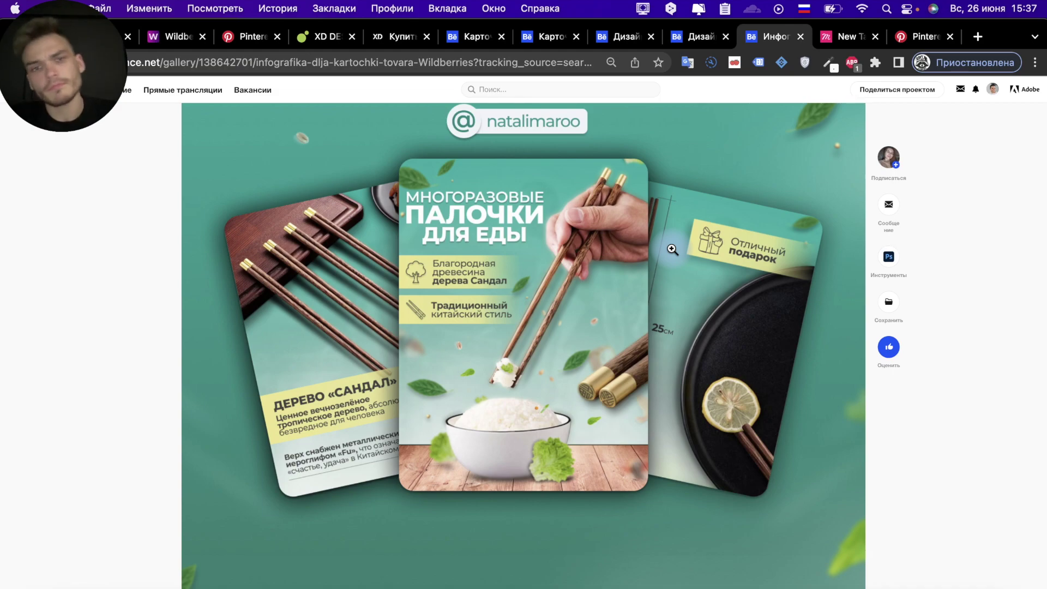
scroll(673, 249, "up", 1)
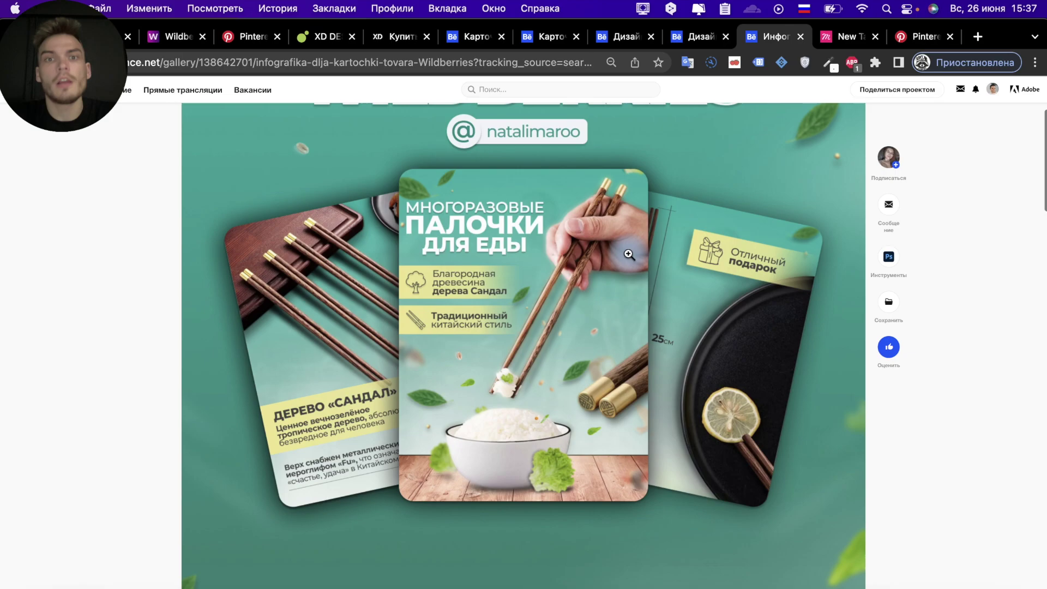
scroll(627, 252, "down", 5)
scroll(629, 254, "down", 5)
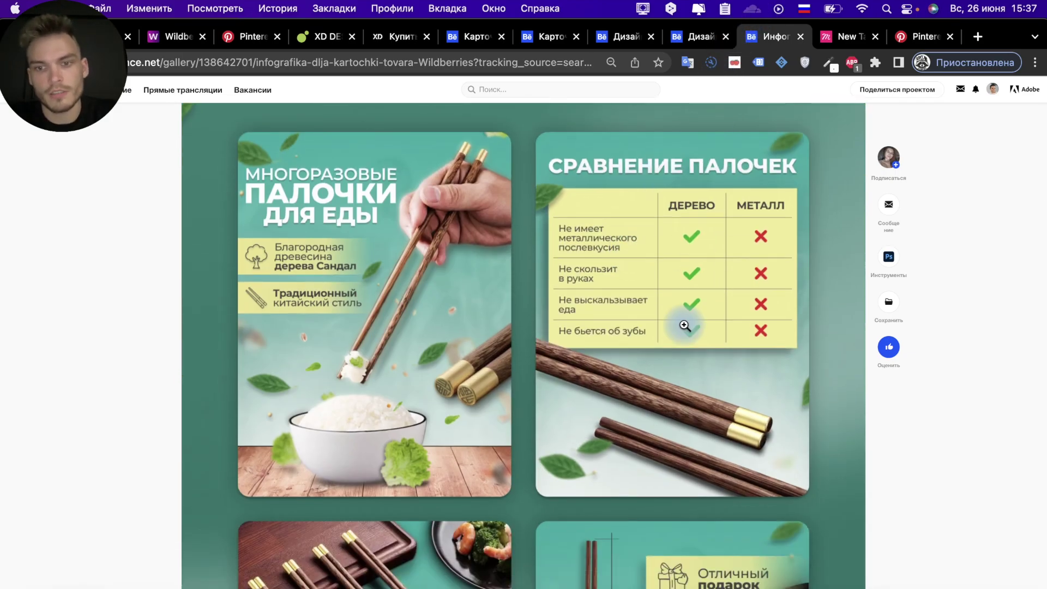
left_click(638, 588)
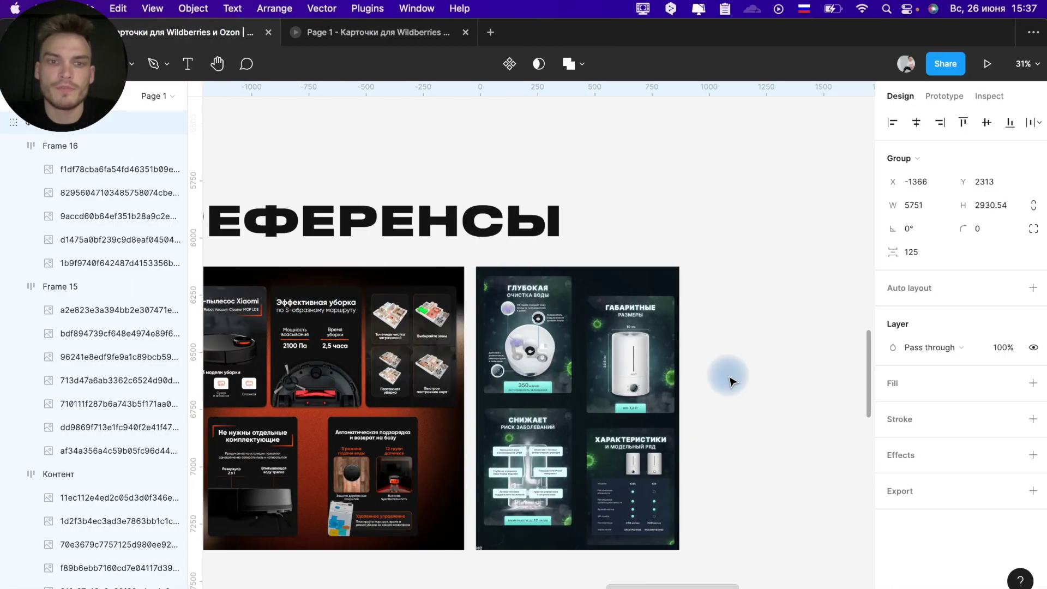
Scroll from the reference cards down to the УТП section with ЗАЩИТА ОТ КРАЖ, USB-ПОРТ, БОЛЬШАЯ ВМЕСТИМОСТЬ
scroll(469, 415, "left", 3)
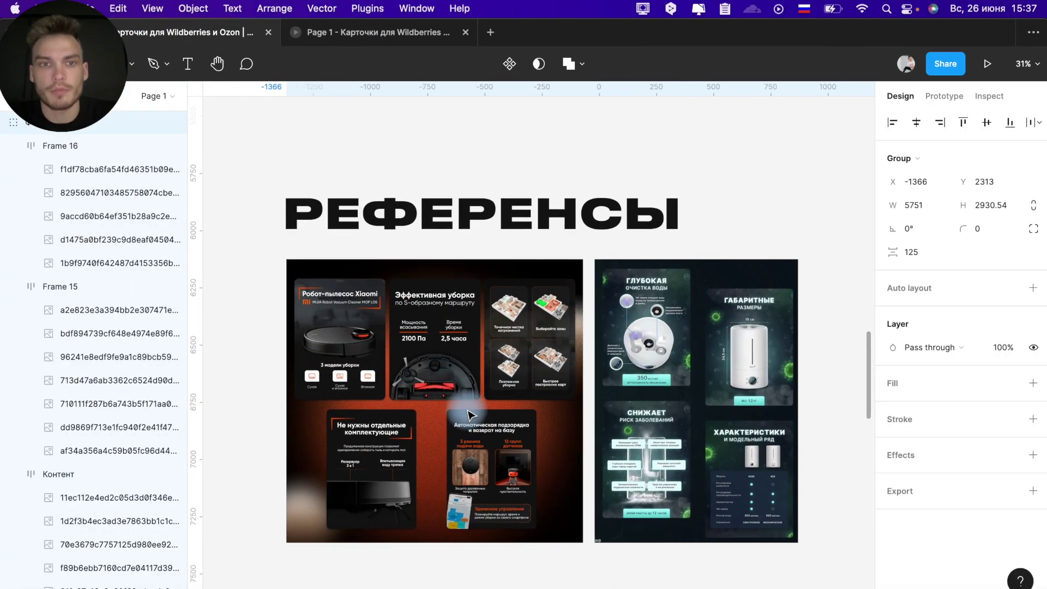
scroll(349, 321, "up", 10)
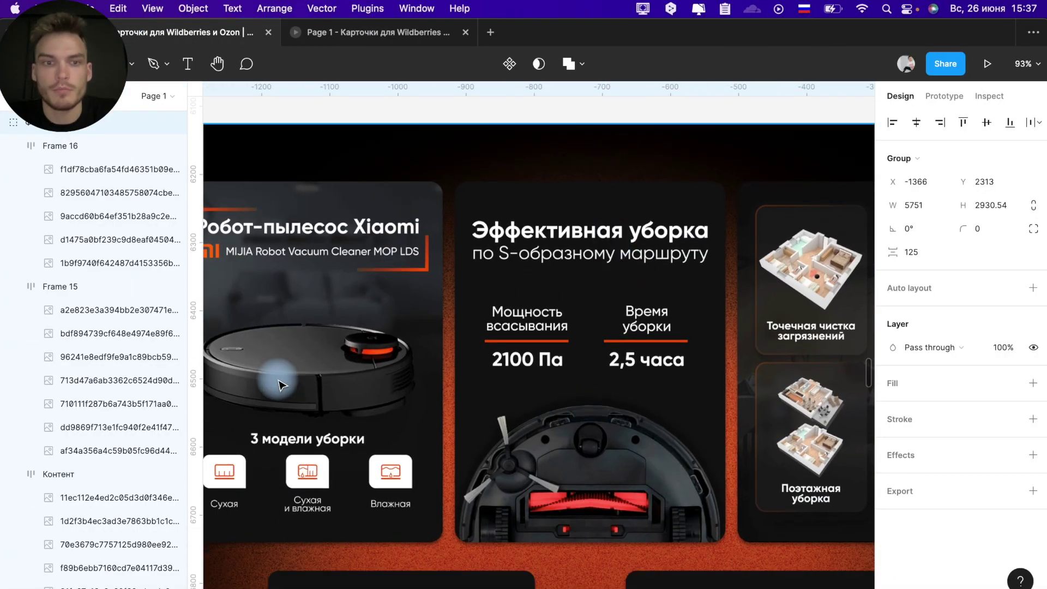
scroll(281, 385, "left", 3)
scroll(281, 385, "down", 1)
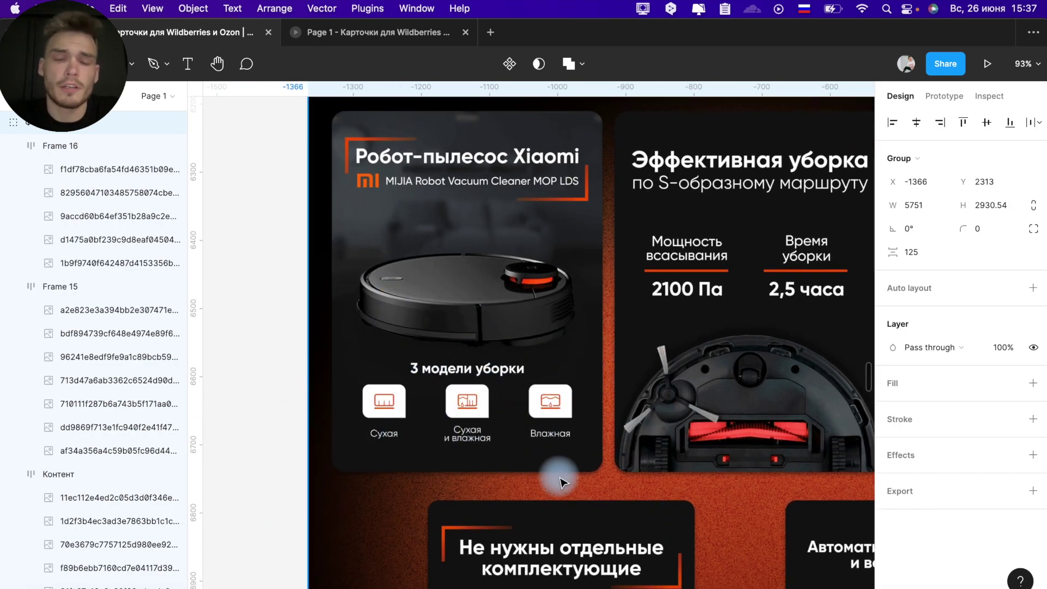
scroll(562, 483, "down", 2)
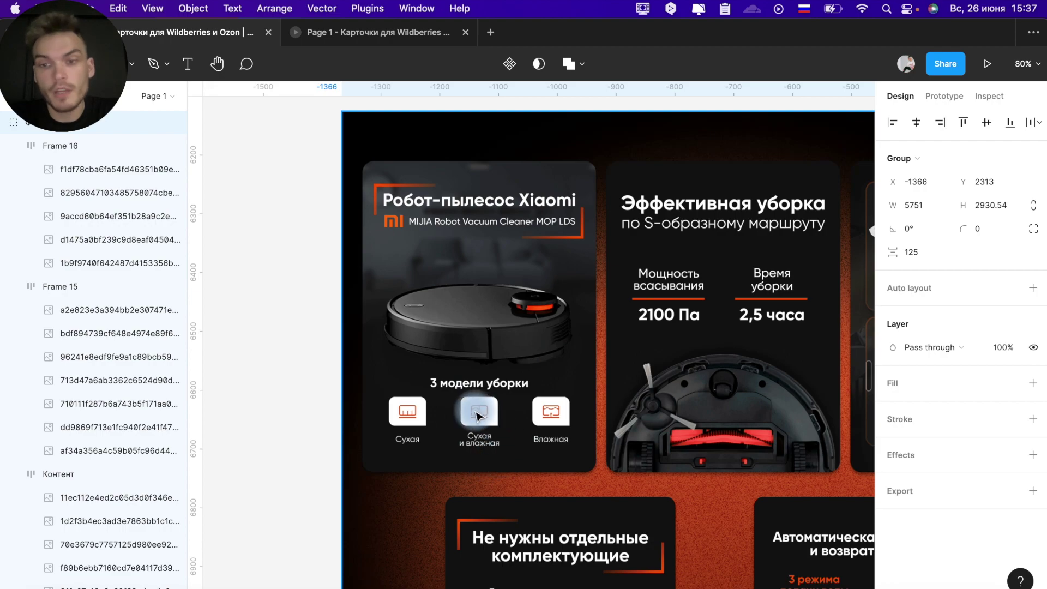
scroll(479, 417, "down", 5)
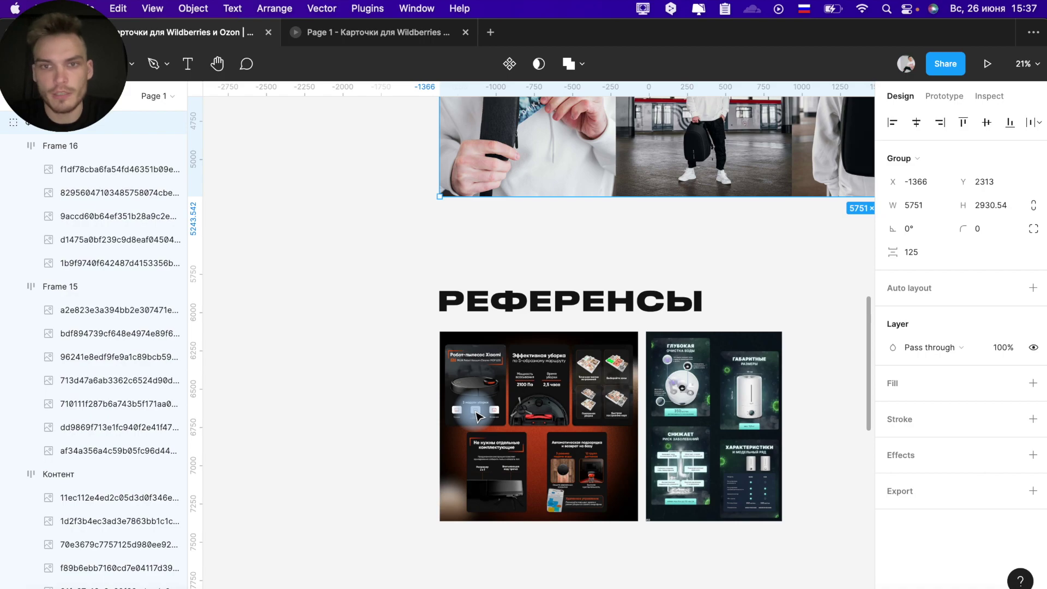
scroll(479, 418, "down", 3)
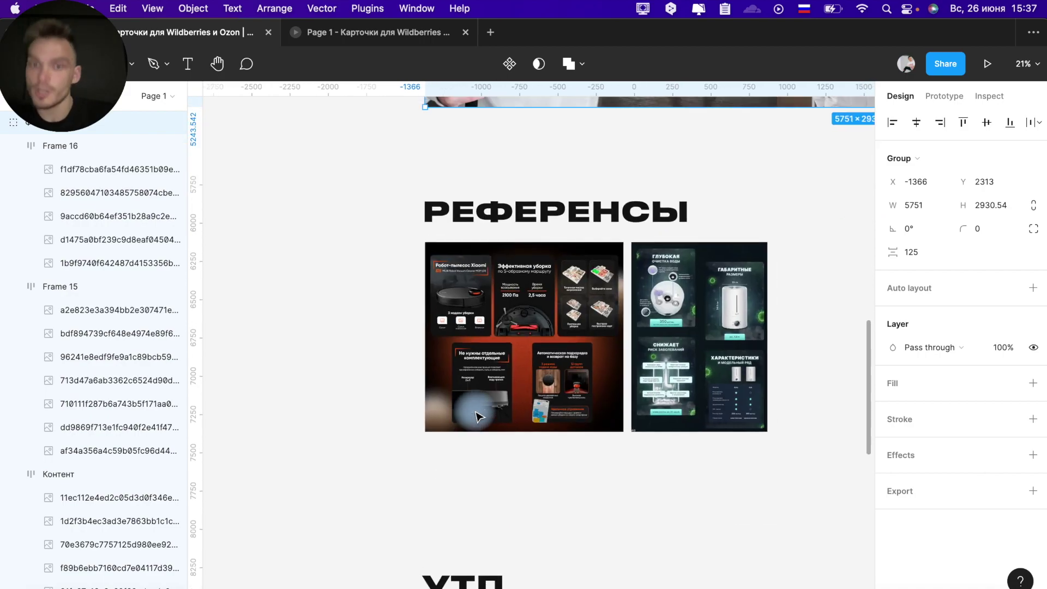
scroll(476, 417, "down", 3, "ctrl")
scroll(476, 417, "down", 3)
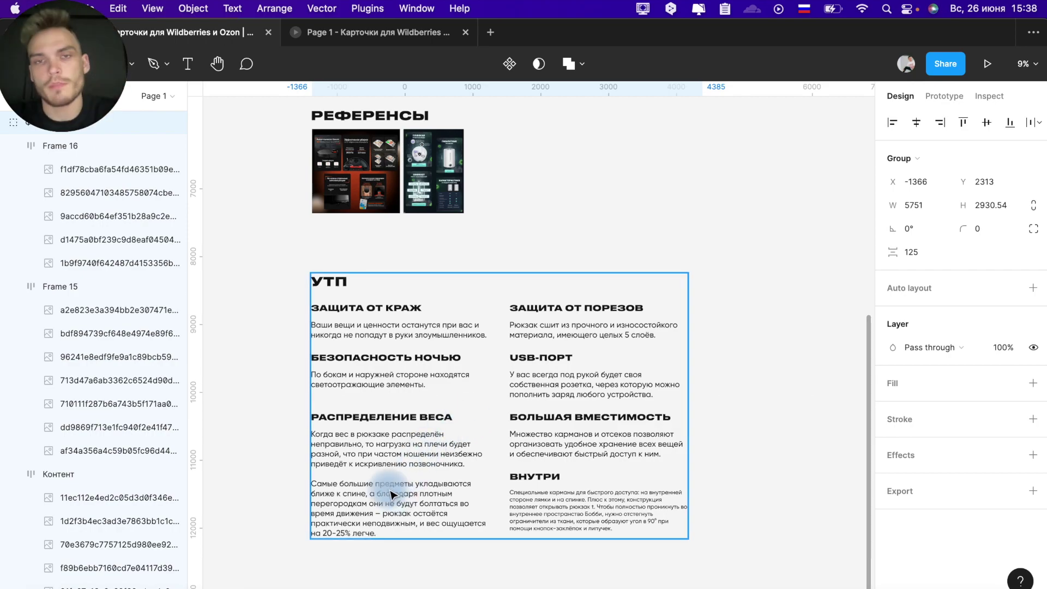
double_click(344, 477)
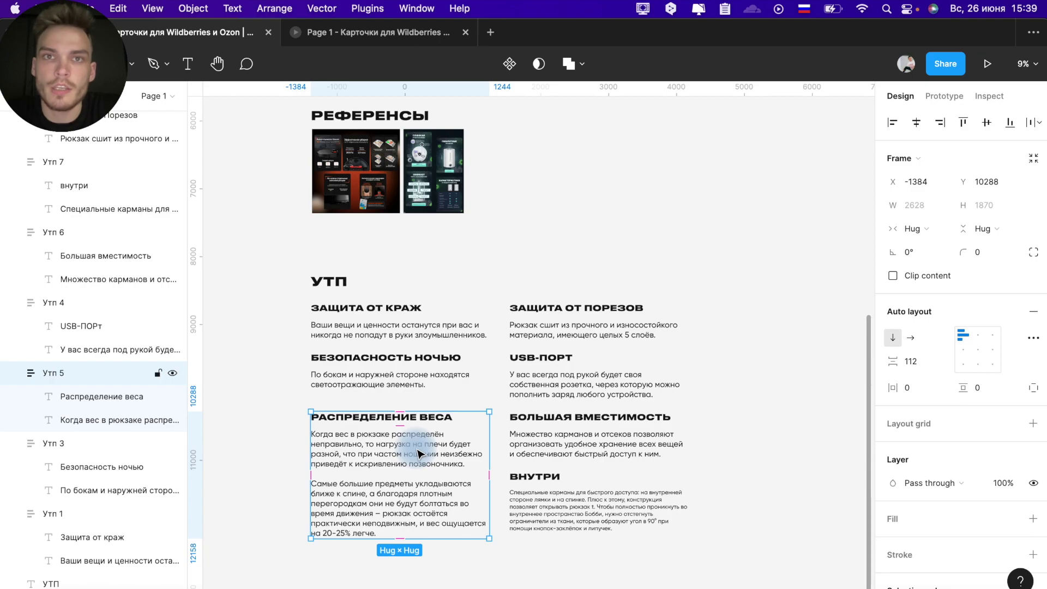
left_click(527, 434)
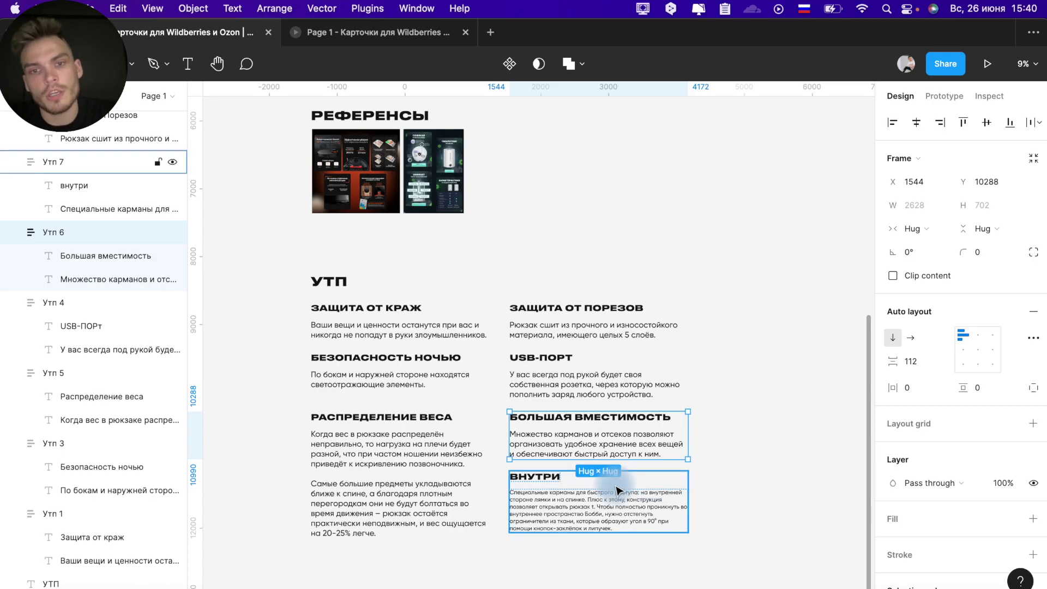
scroll(619, 489, "up", 5)
scroll(619, 489, "down", 3)
left_click(528, 416)
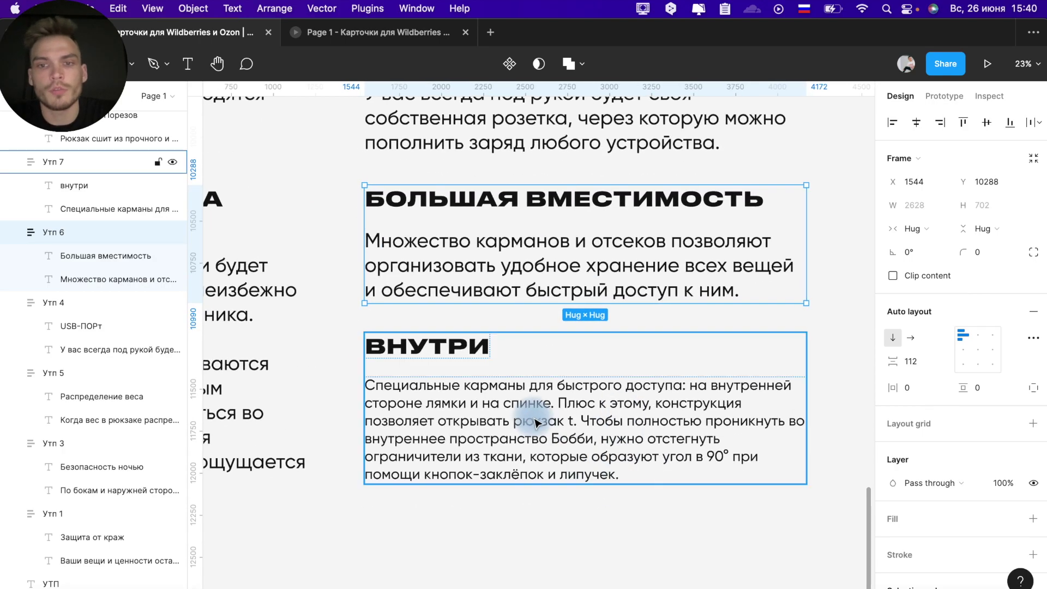
double_click(401, 390)
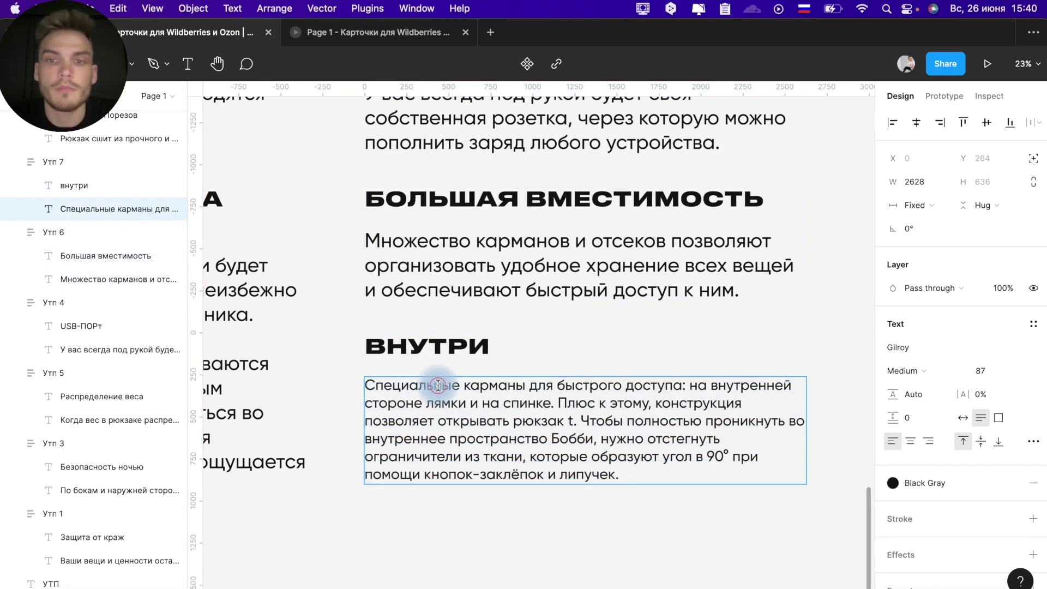
left_click_drag(435, 385, 686, 385)
left_click(687, 386)
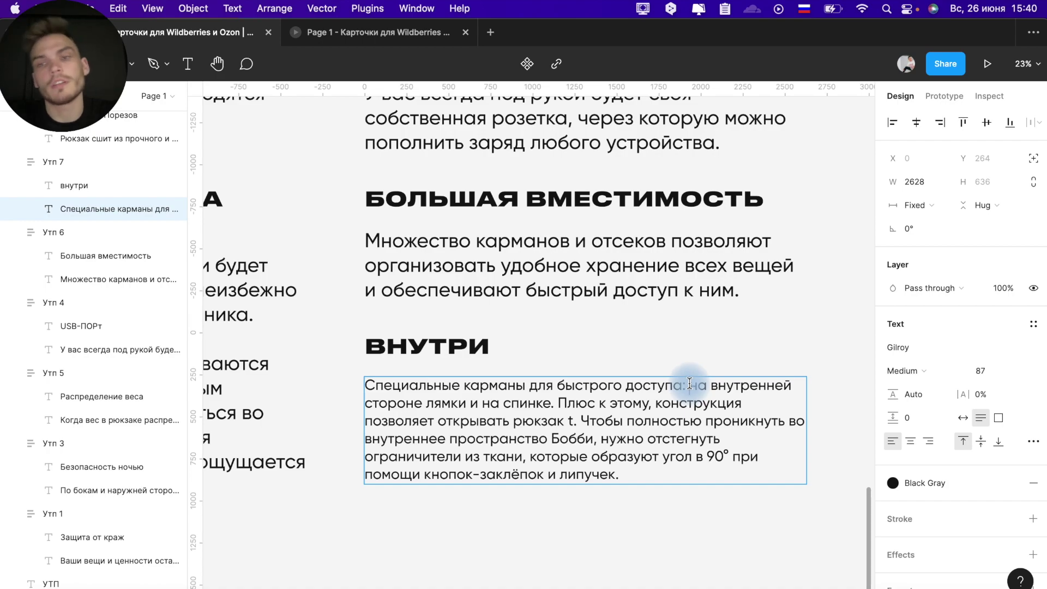
key("Escape")
scroll(807, 324, "down", 5)
Deselect and scroll the board to show the ПОСЛЕ row of six redesigned cards beside ДО
left_click(810, 329)
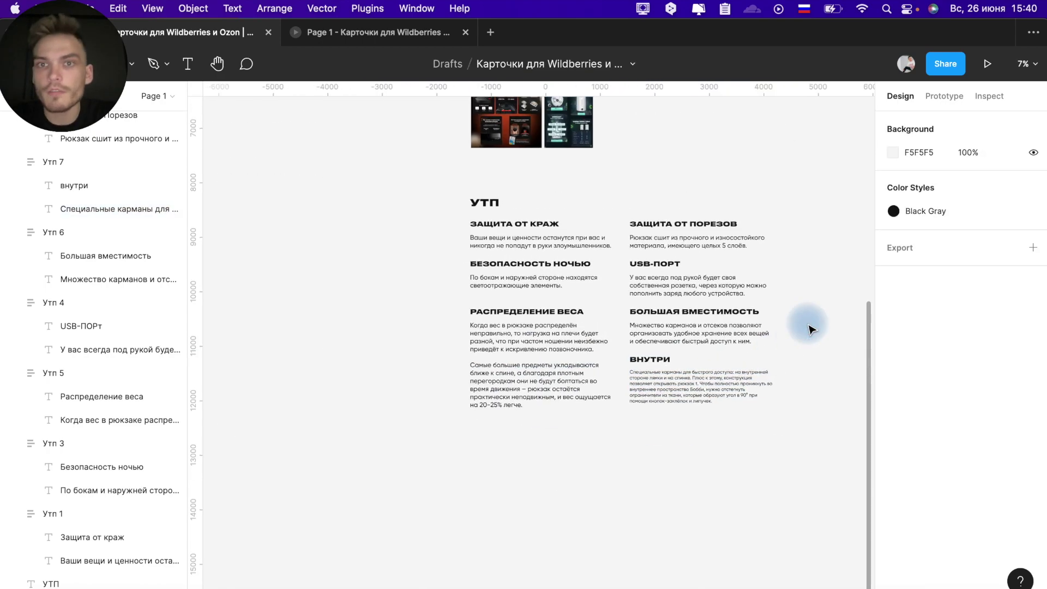
scroll(810, 329, "up", 2)
scroll(811, 329, "up", 2)
scroll(811, 327, "down", 3)
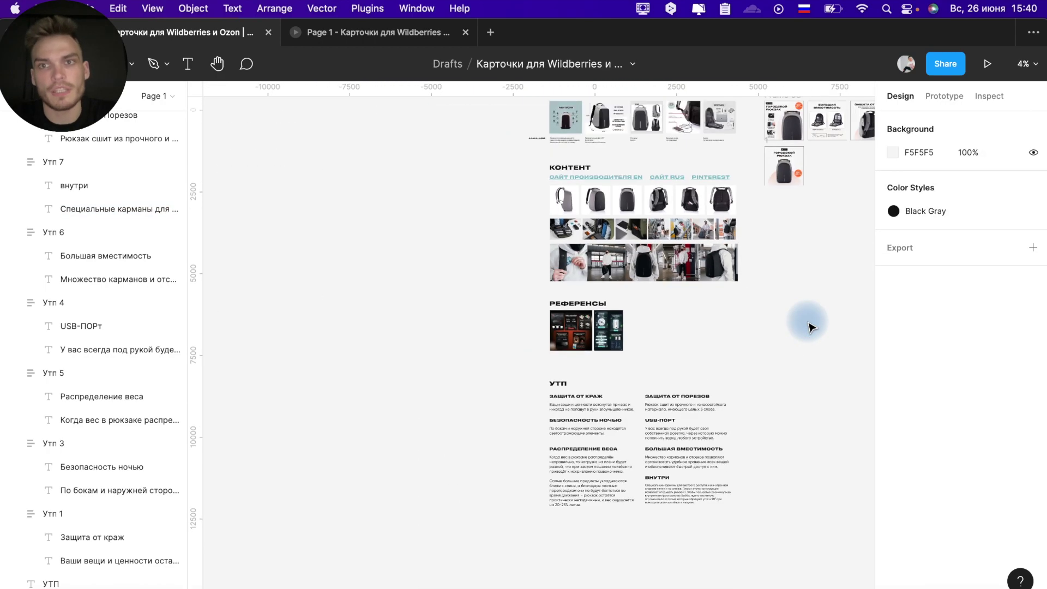
scroll(810, 325, "right", 5)
scroll(810, 324, "up", 2)
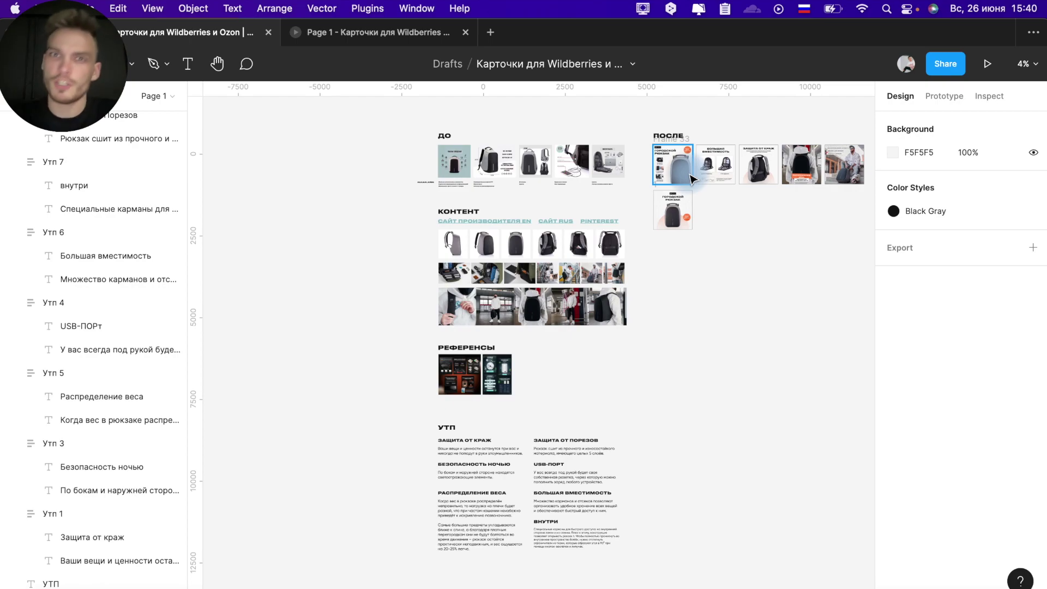
key("shift+2")
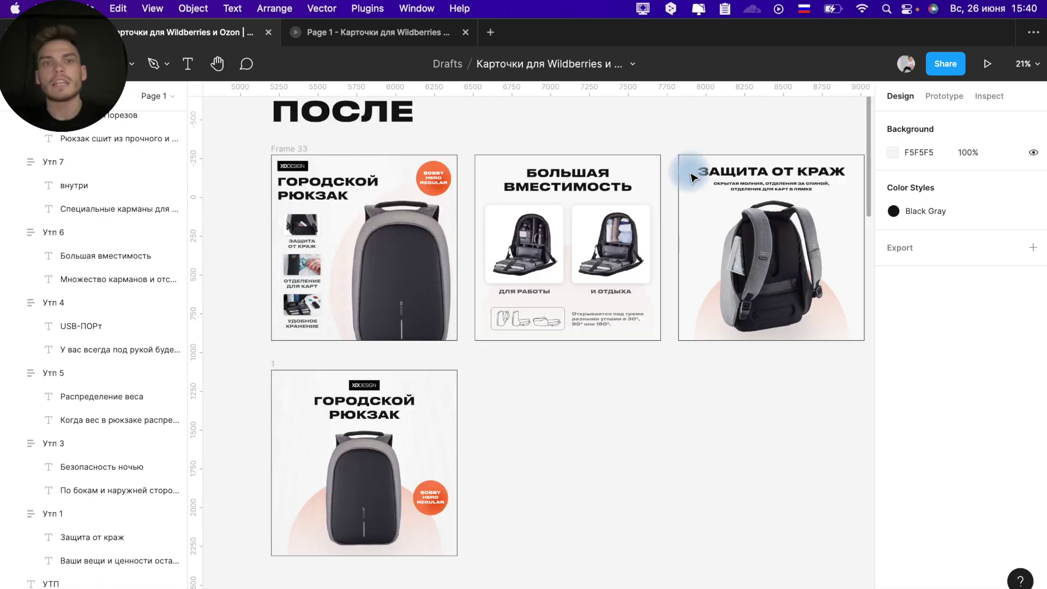
left_click(376, 262)
left_click(349, 453)
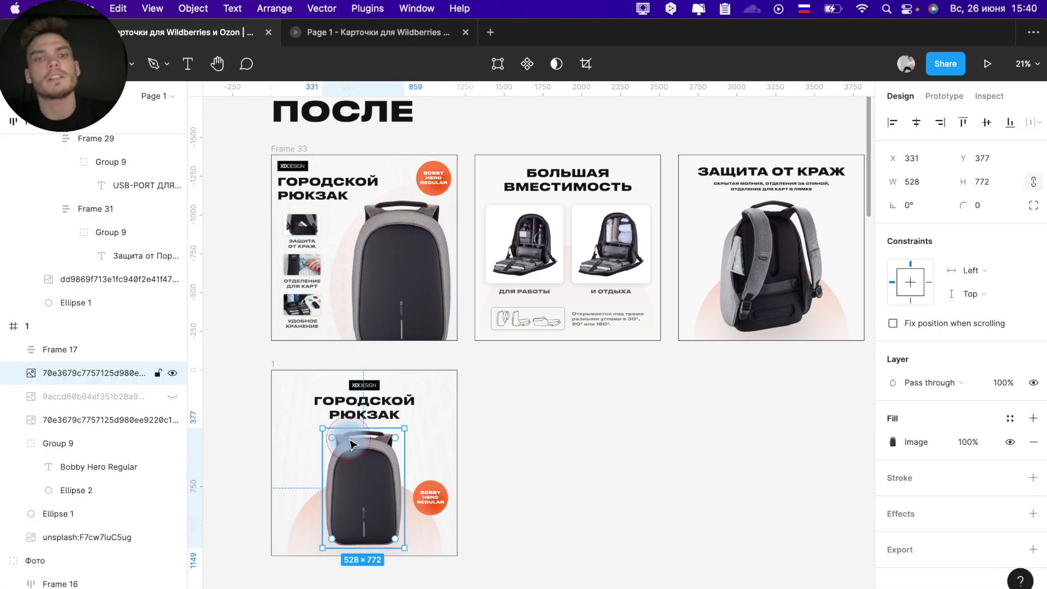
left_click(298, 362)
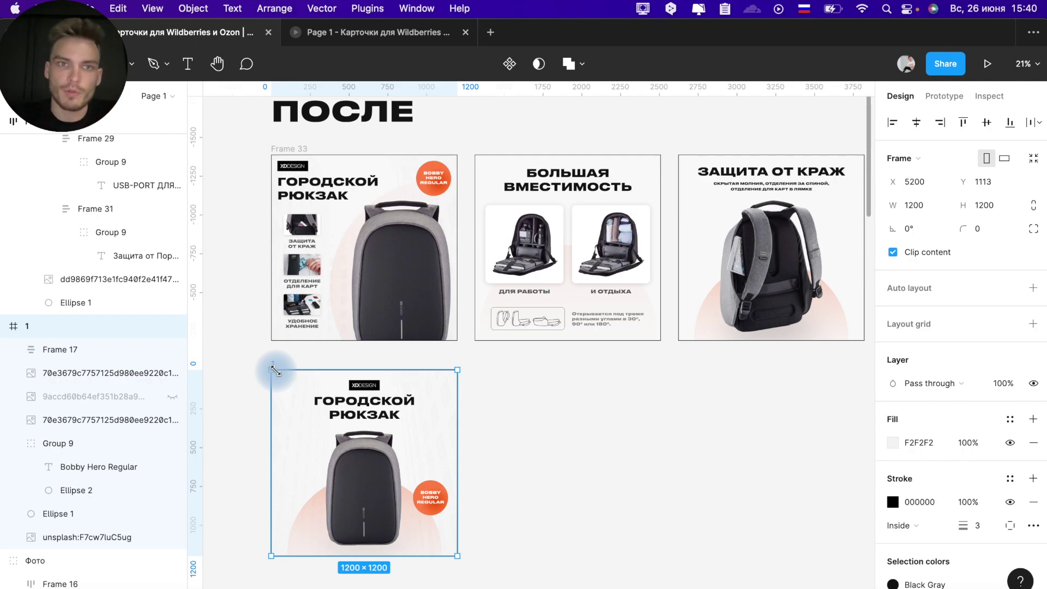
left_click_drag(299, 95, 282, 367)
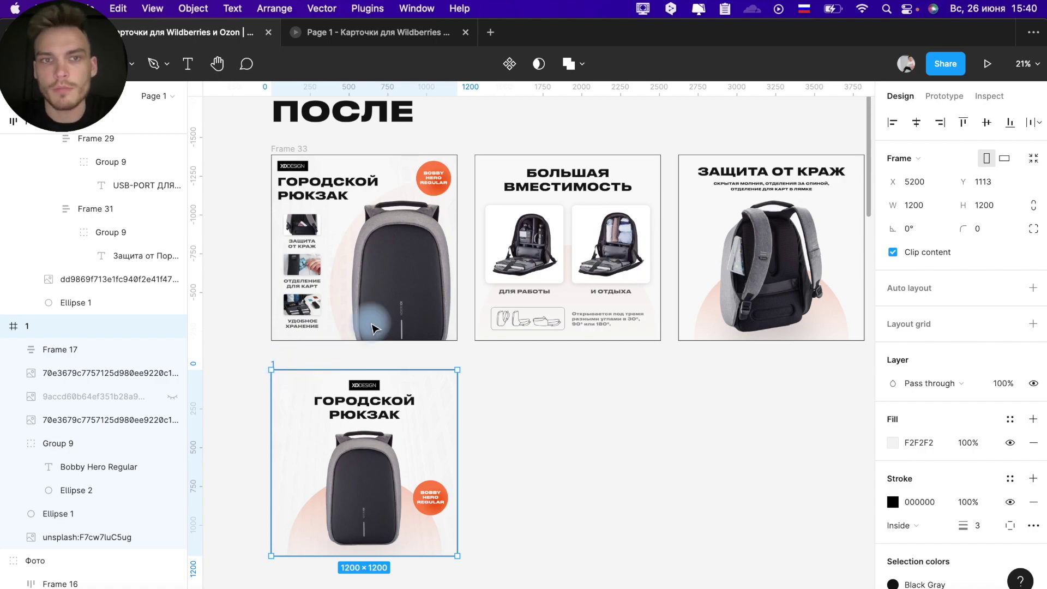
left_click(425, 283)
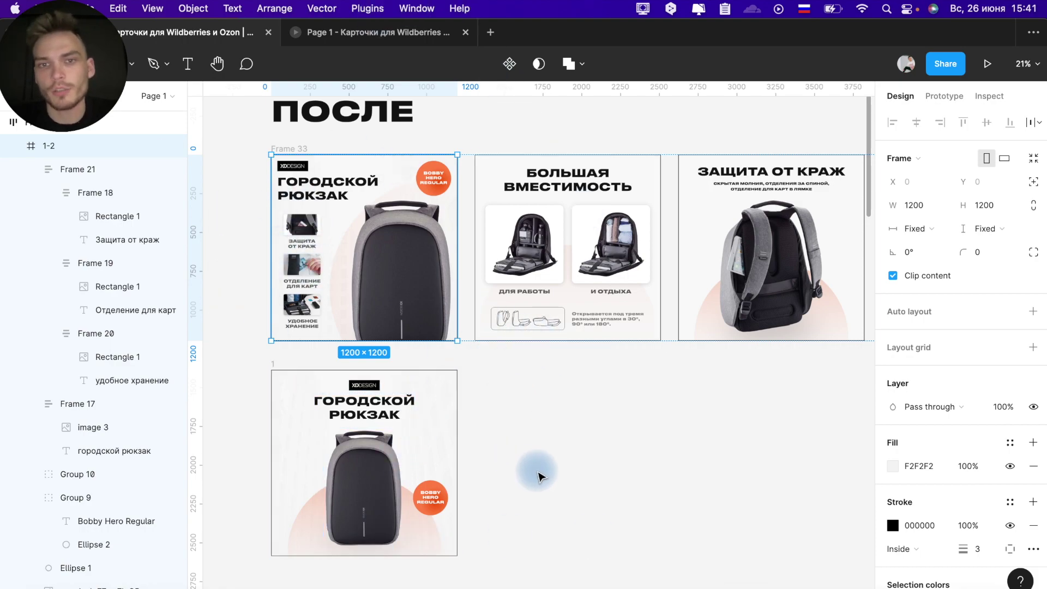
left_click(495, 378)
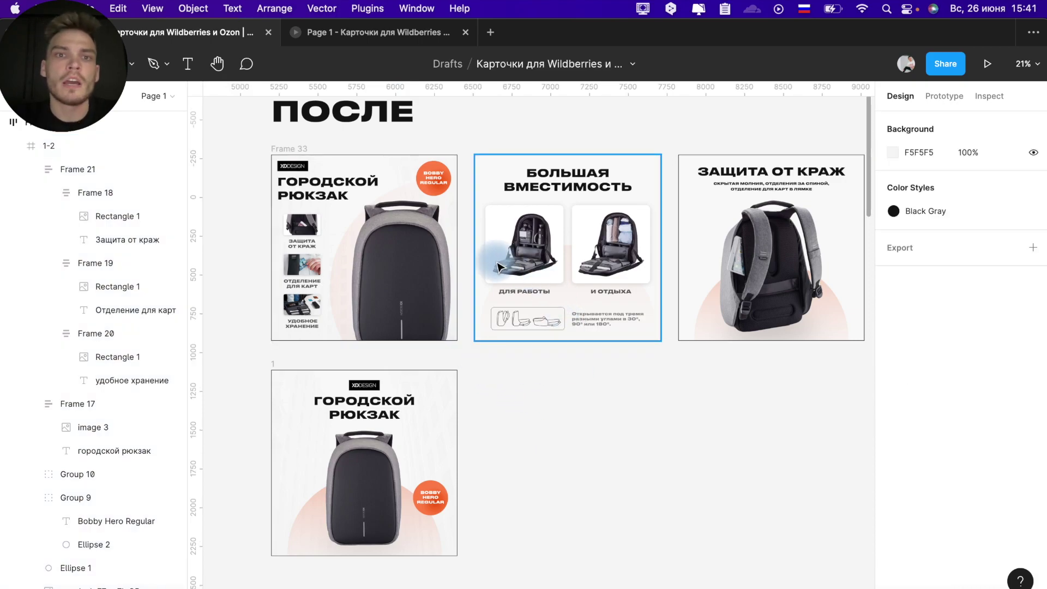
scroll(388, 194, "up", 2)
scroll(389, 194, "up", 2)
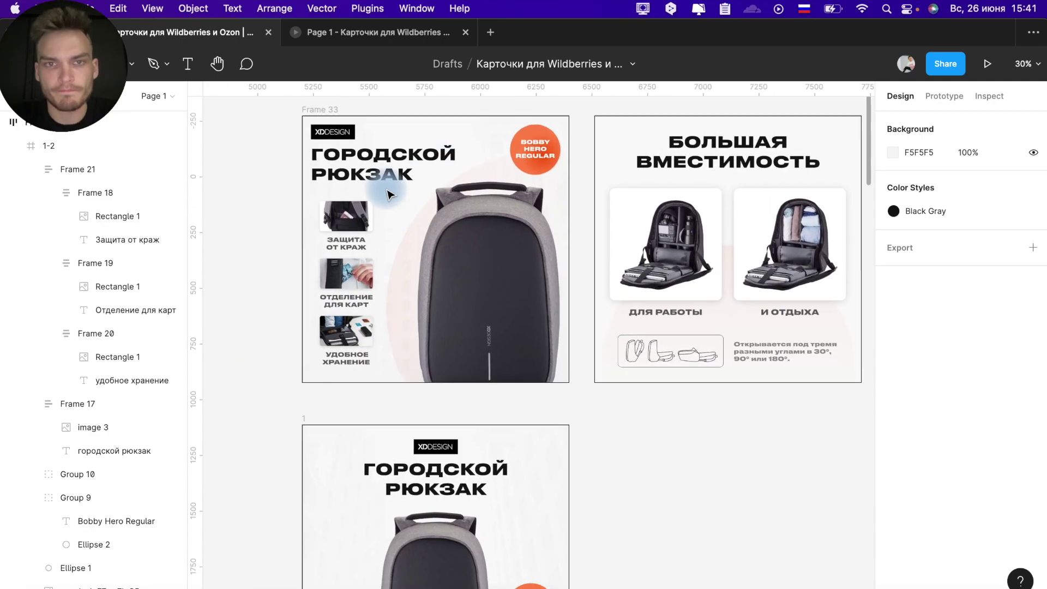
scroll(388, 194, "up", 4)
scroll(388, 194, "up", 3)
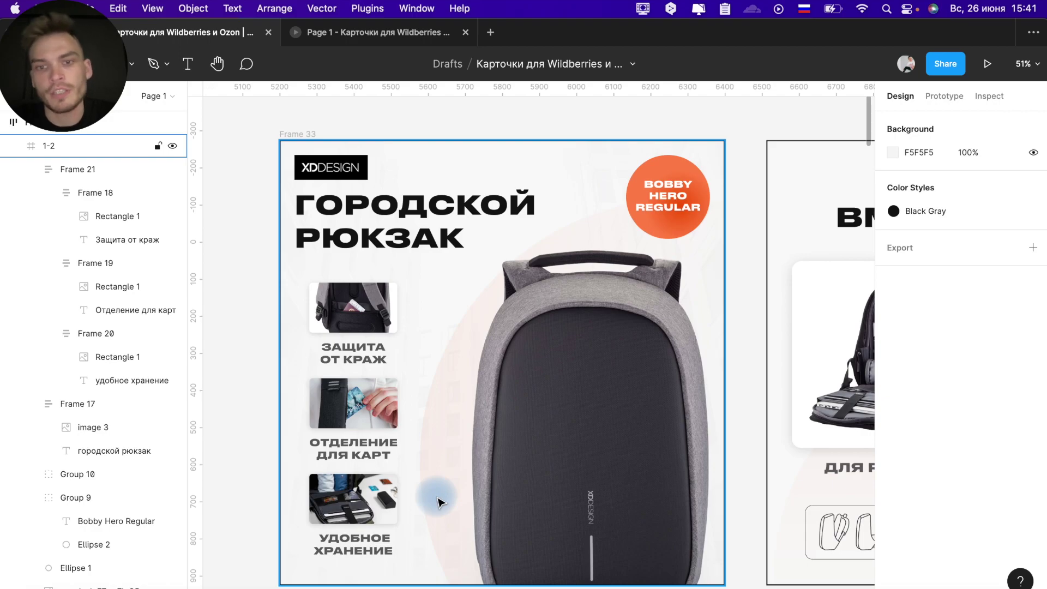
left_click(506, 443)
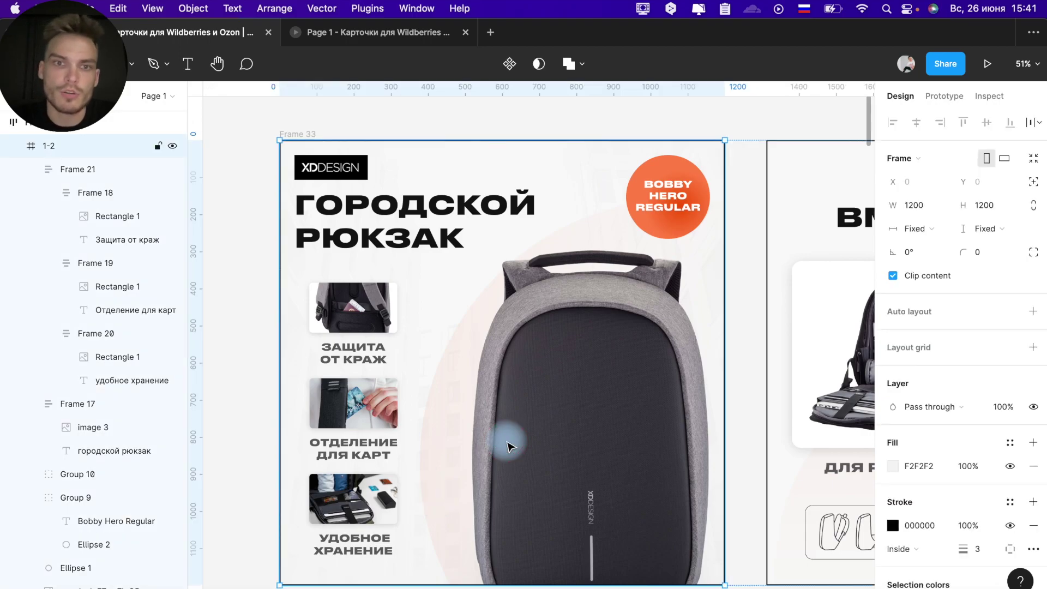
left_click(586, 365)
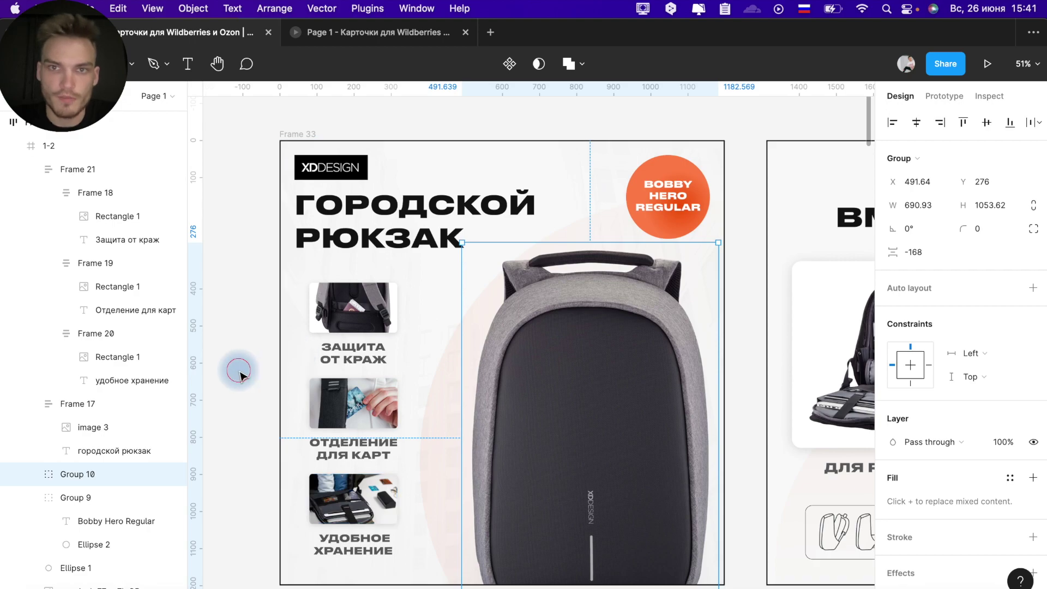
left_click(240, 376)
left_click(667, 199)
left_click(668, 200)
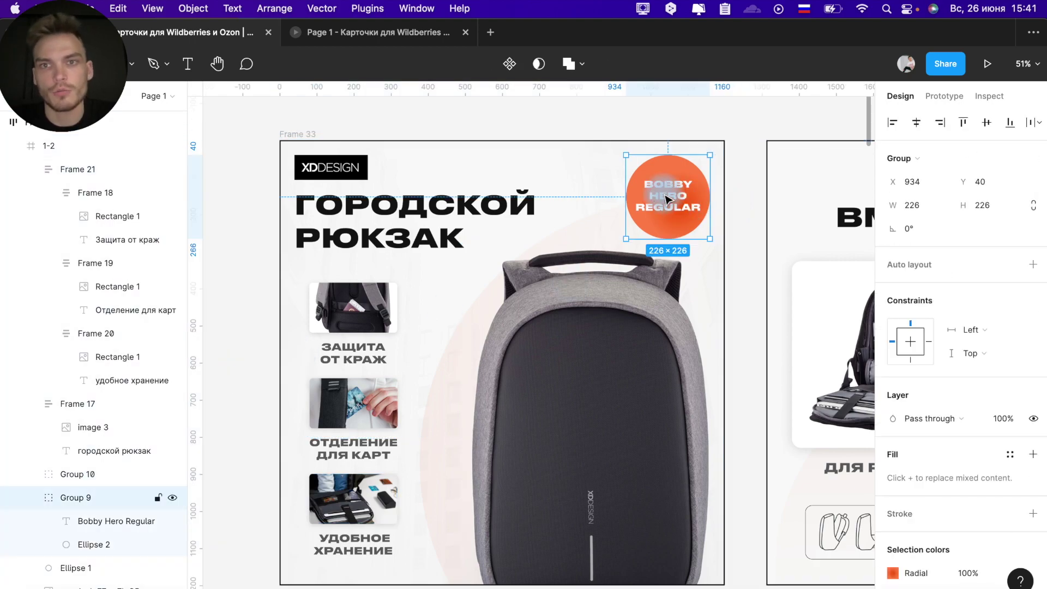
double_click(667, 199)
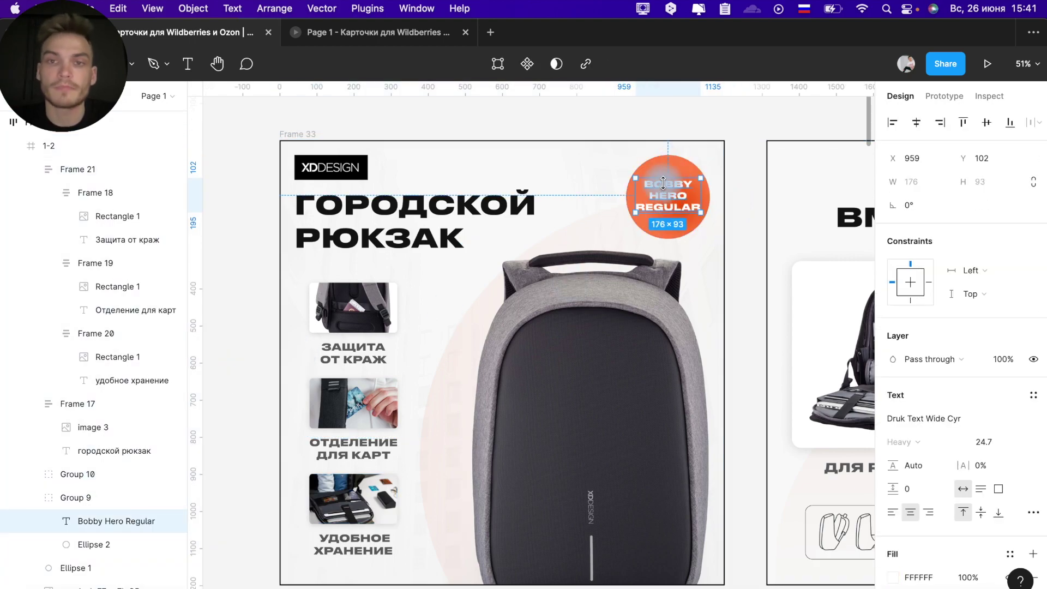
left_click(322, 168)
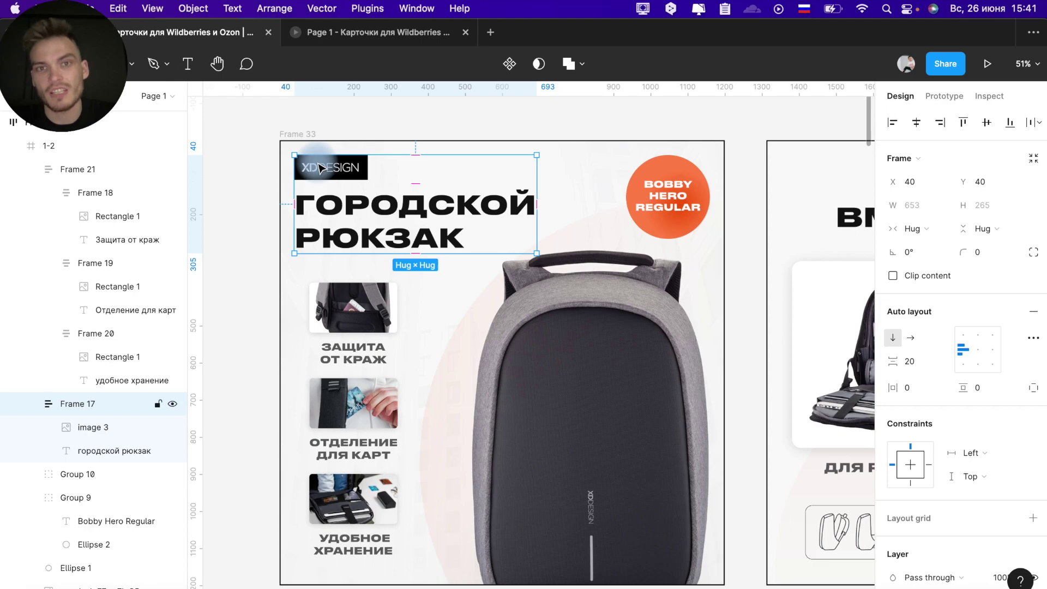
double_click(381, 204)
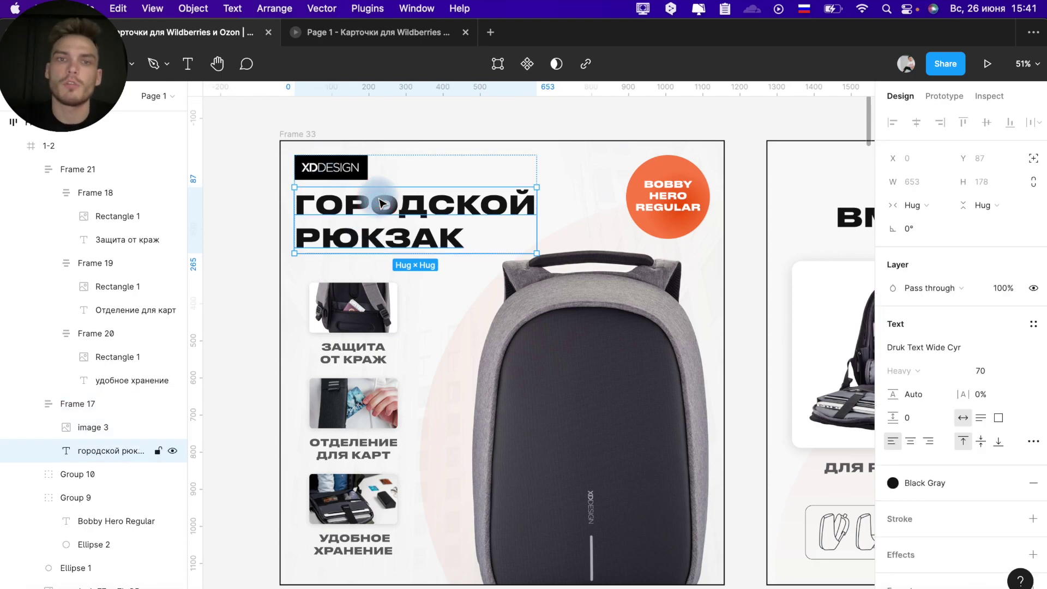
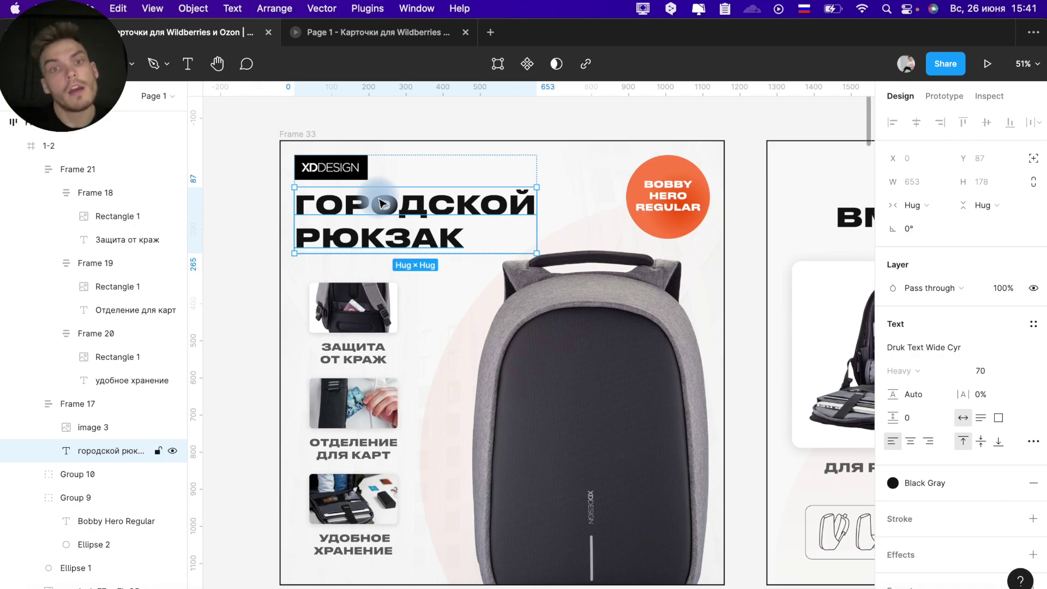
Inspect the column of feature photos and captions, selecting the first backpack feature photo
left_click(334, 347)
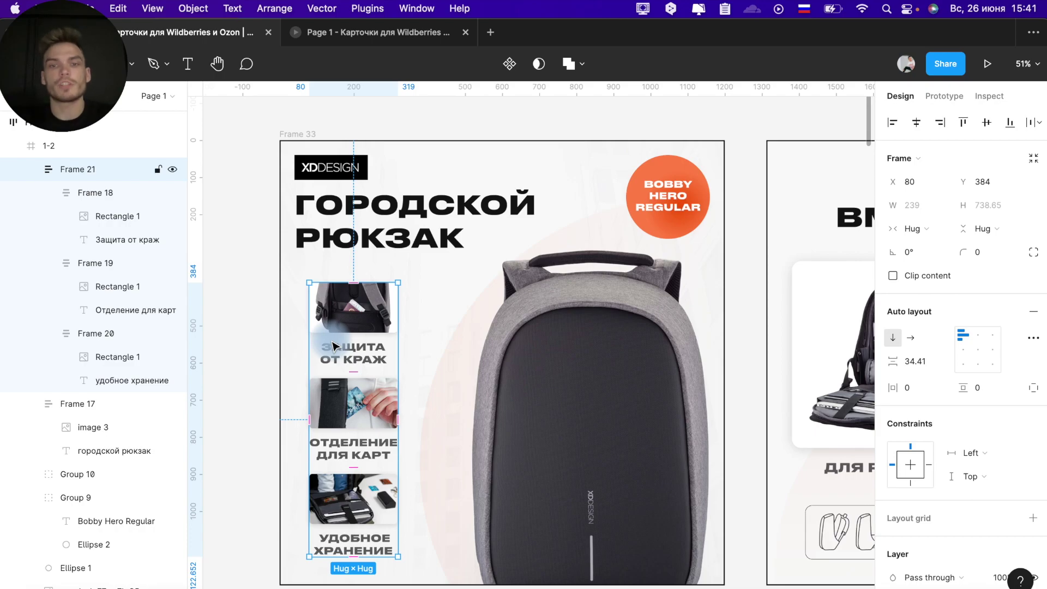
scroll(334, 347, "up", 5)
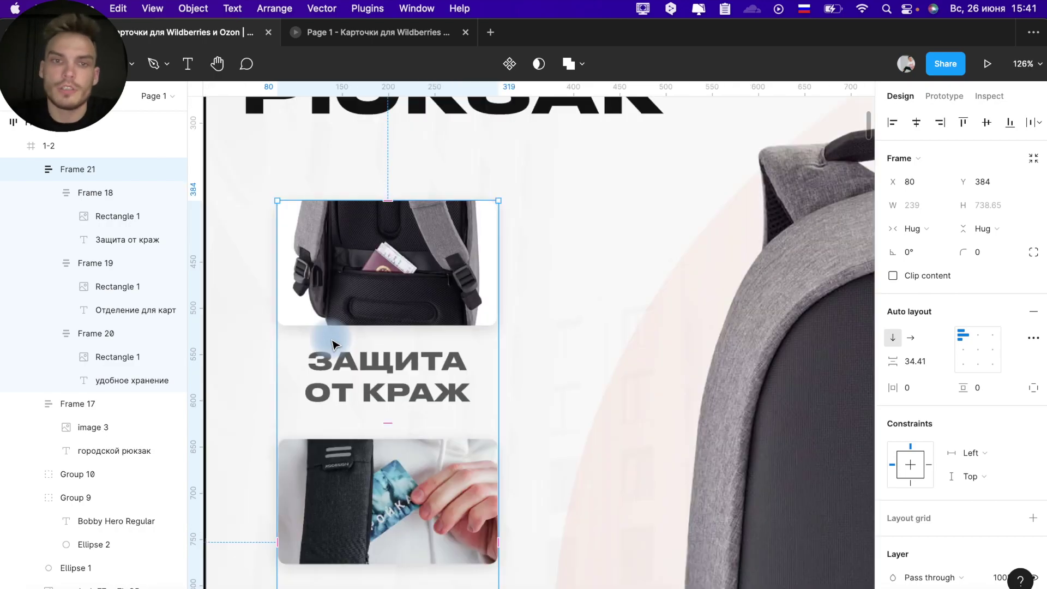
scroll(321, 234, "up", 1)
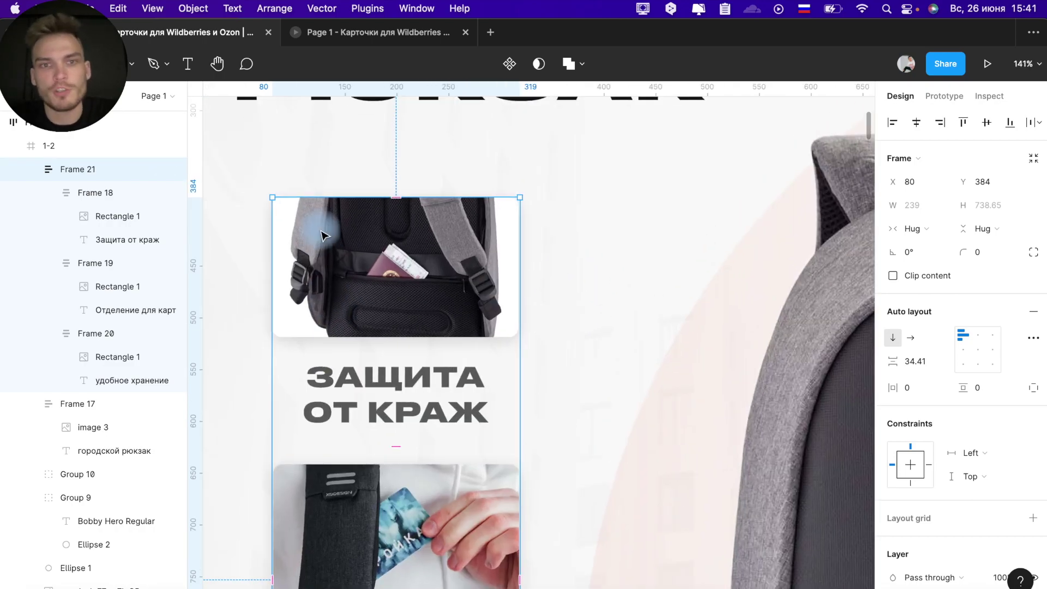
scroll(319, 249, "up", 1)
scroll(321, 249, "up", 5)
double_click(480, 288)
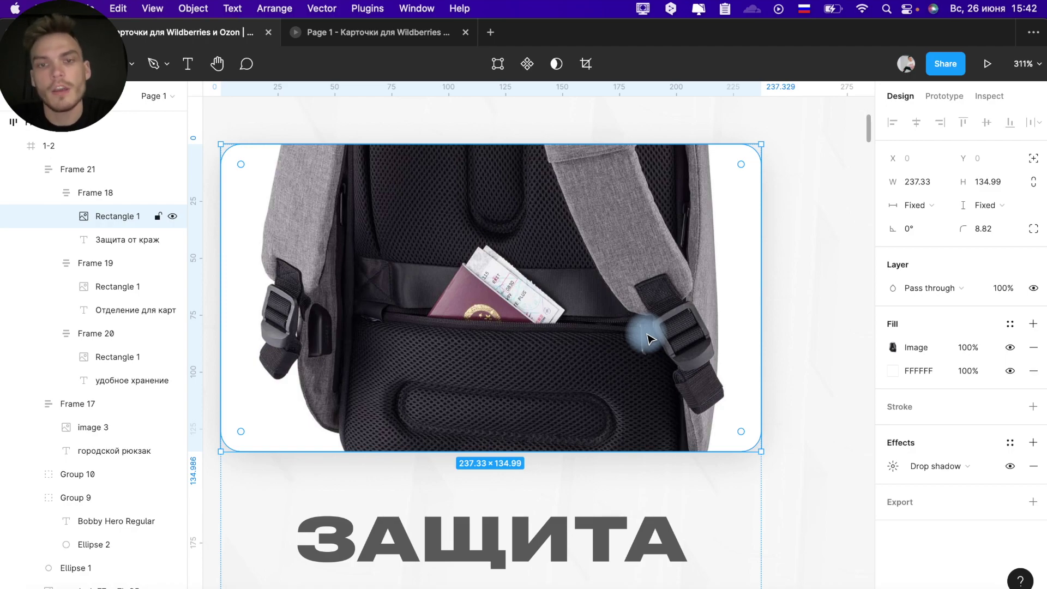
Check the image fill settings of the backpack-with-passport photo on the 1-2 card
left_click(769, 224)
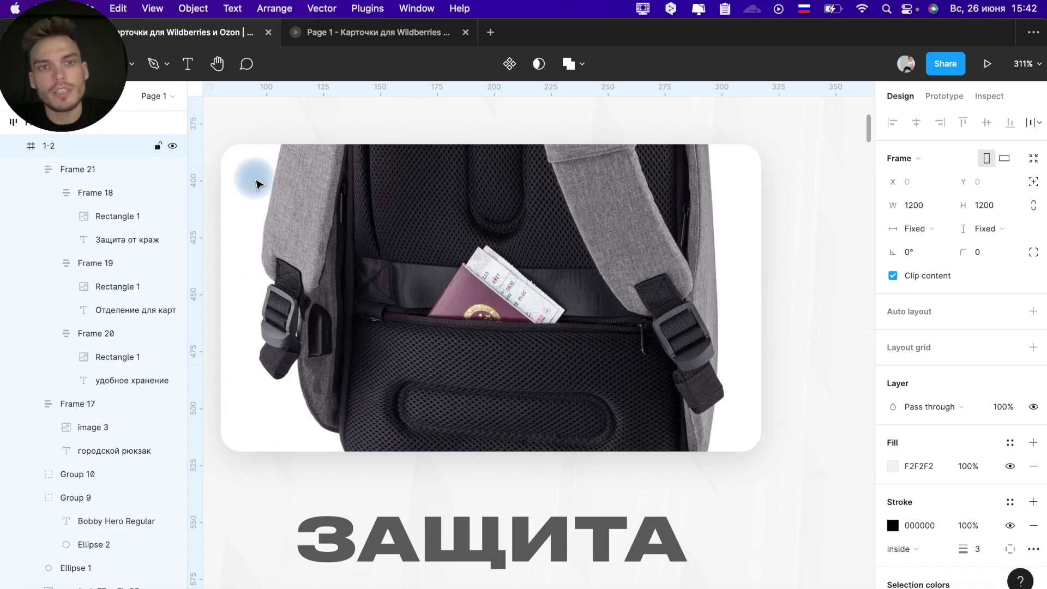
left_click(527, 262)
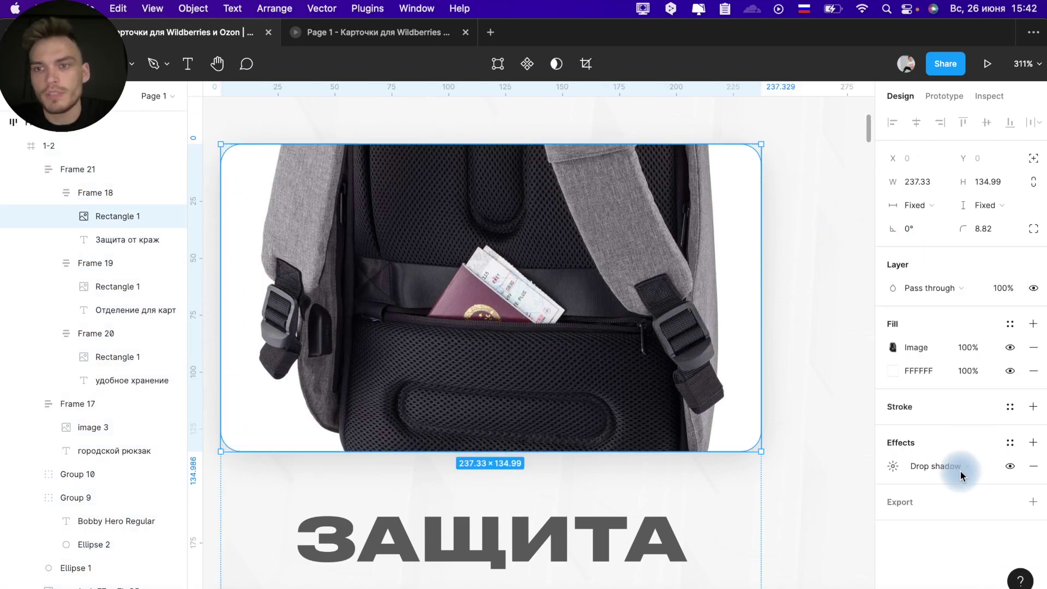
left_click(893, 348)
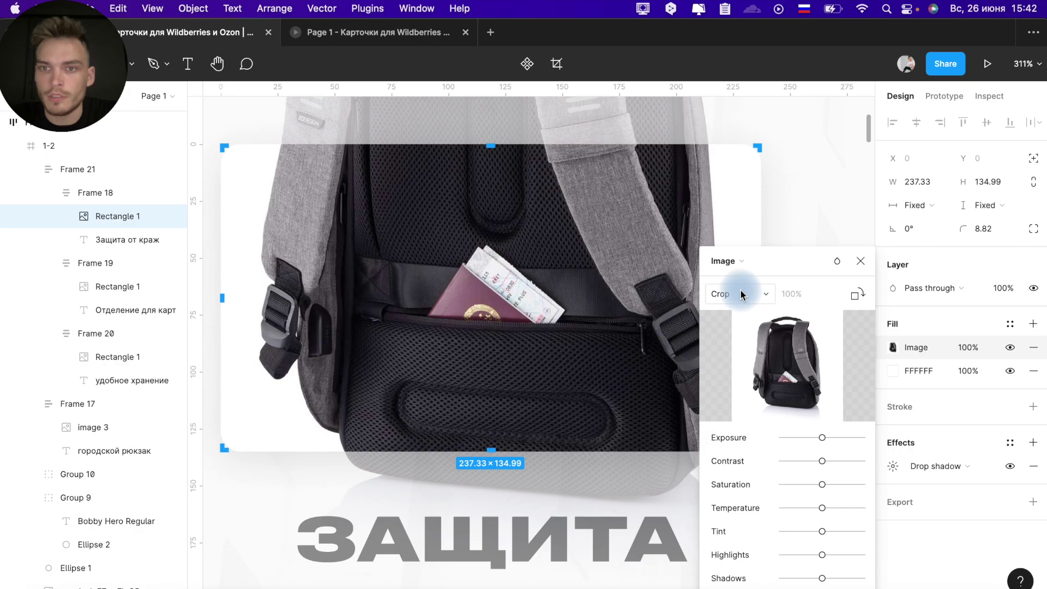
scroll(832, 141, "down", 5)
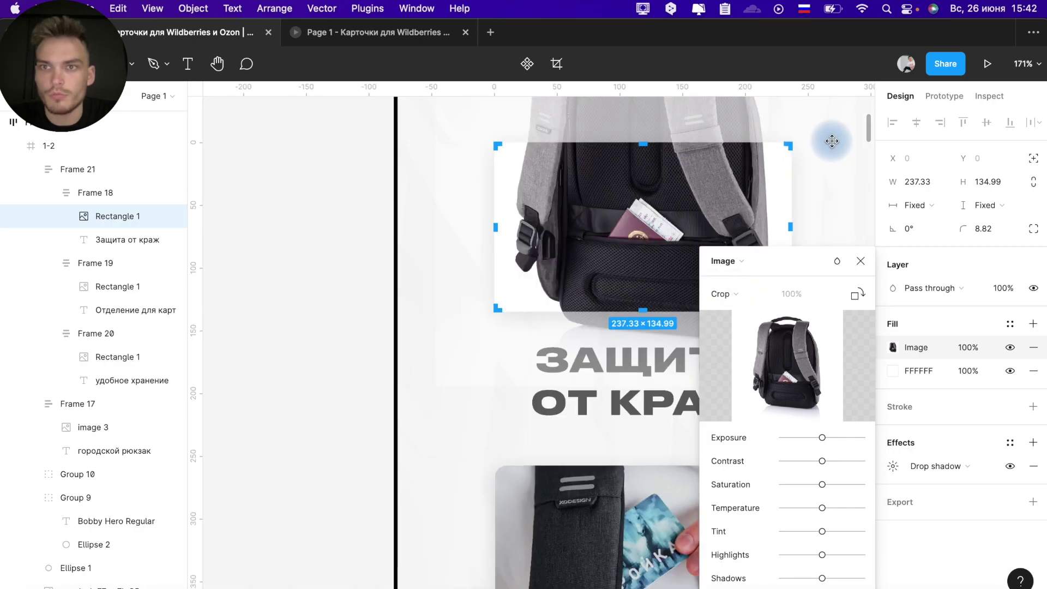
scroll(831, 141, "right", 3)
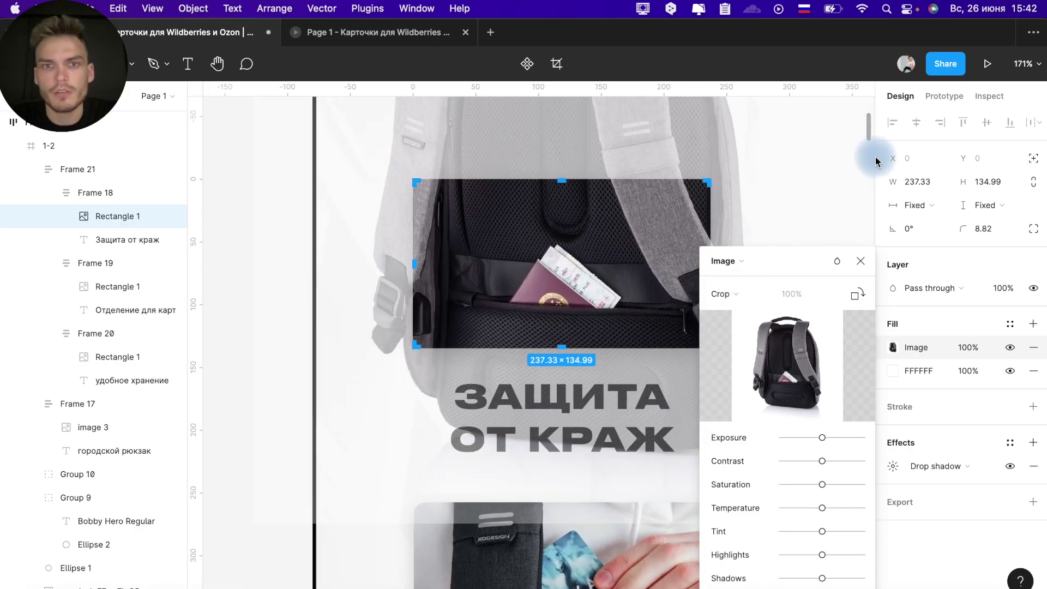
scroll(724, 171, "right", 3)
left_click(730, 176)
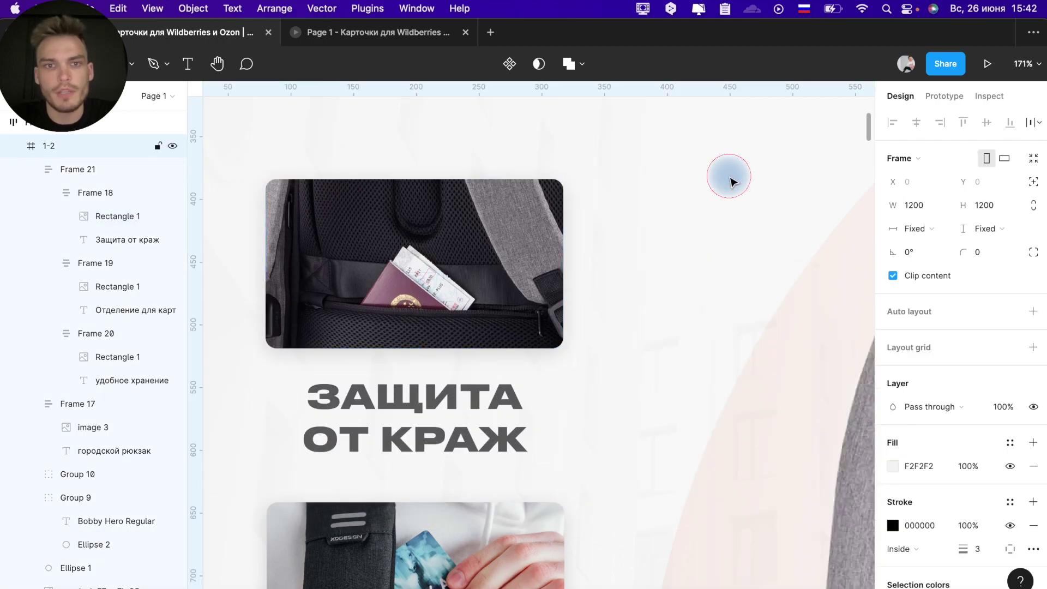
Check the anti-theft feature photo's crop settings and the 1200×1200 card frame
scroll(730, 176, "down", 5)
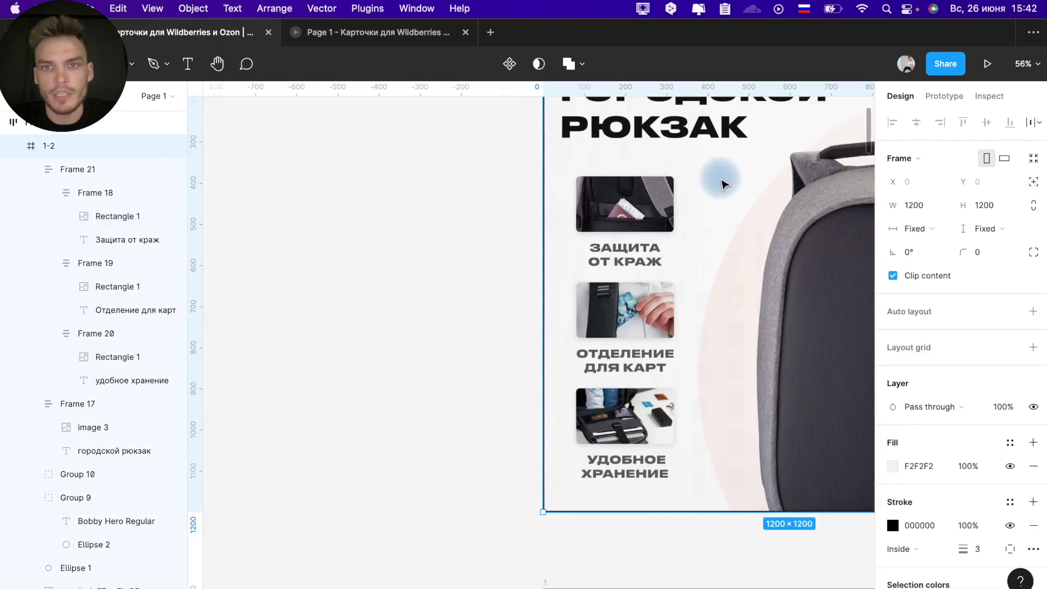
left_click(583, 211, "super")
double_click(583, 214)
key("Escape")
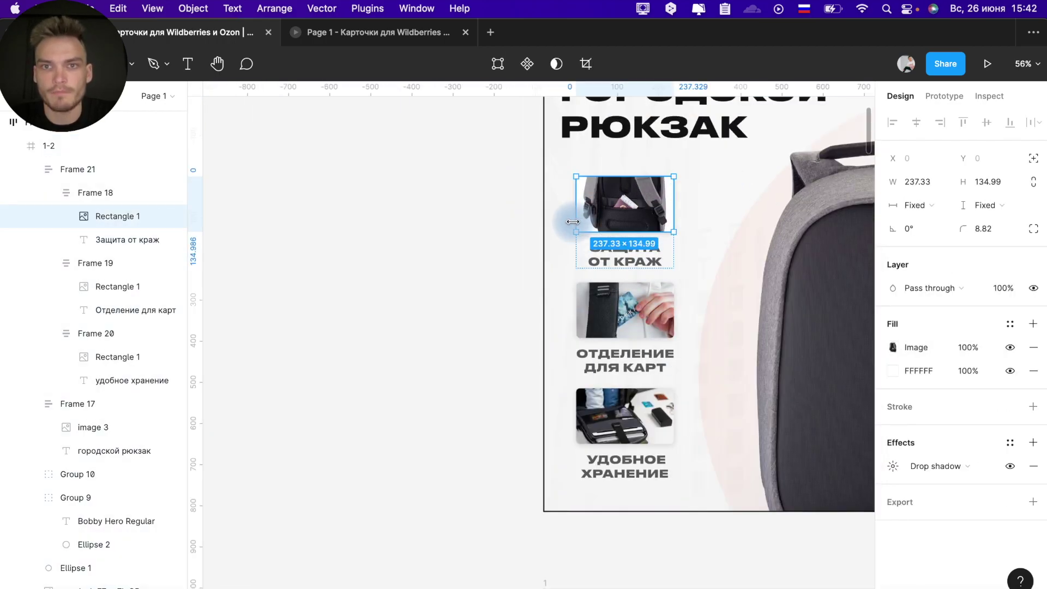
left_click(726, 174)
Pan and zoom across the finished backpack cards to review them
scroll(727, 170, "up", 1)
mouse_move(98, 146)
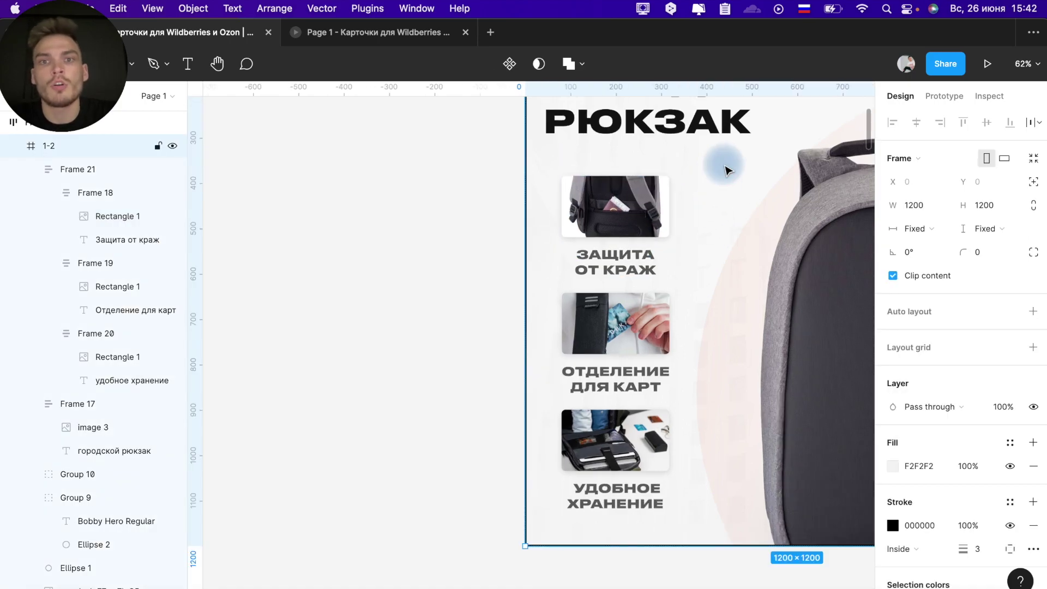
scroll(726, 171, "up", 2)
scroll(725, 170, "up", 5)
scroll(726, 171, "up", 2)
scroll(725, 171, "up", 1)
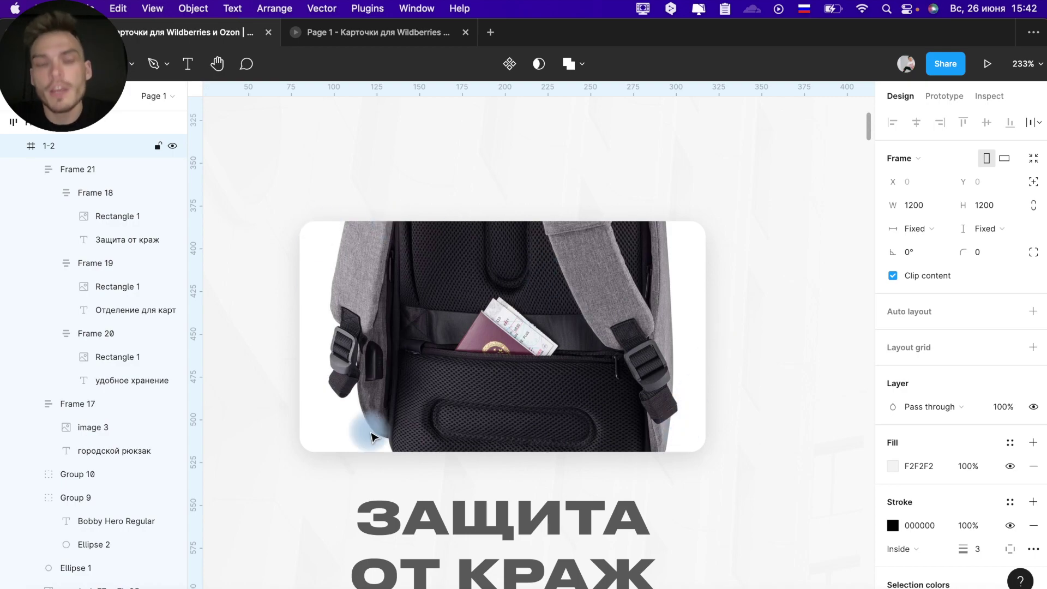
scroll(371, 436, "down", 5)
scroll(371, 436, "down", 3)
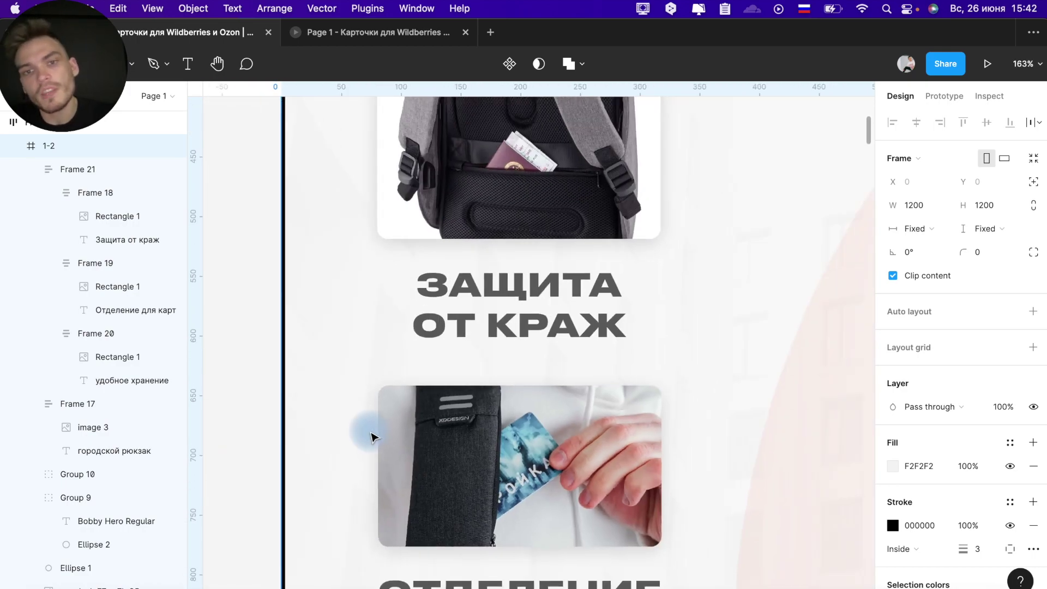
scroll(371, 436, "down", 3)
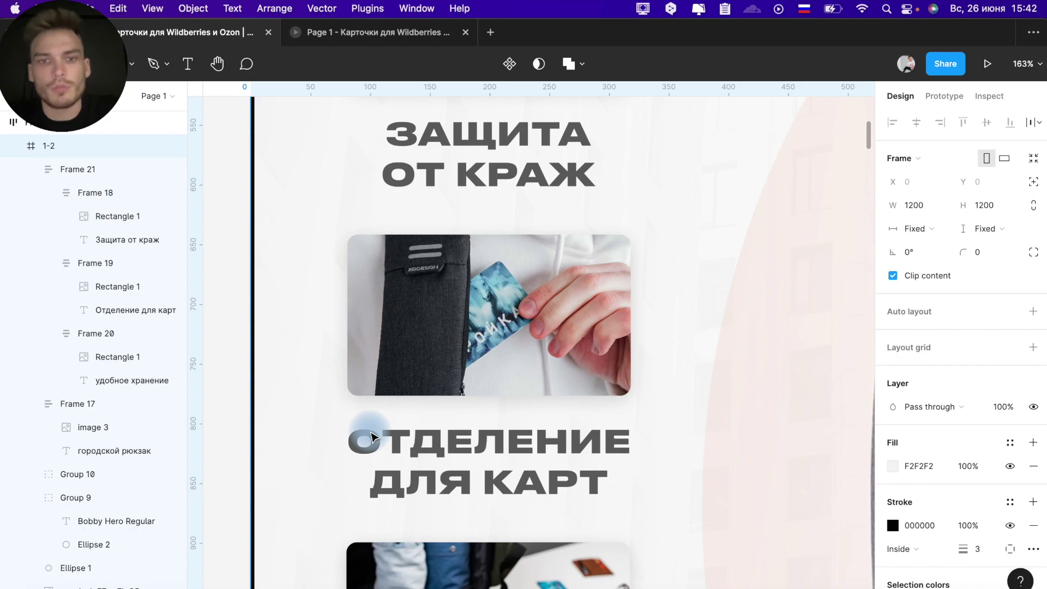
scroll(371, 431, "down", 3)
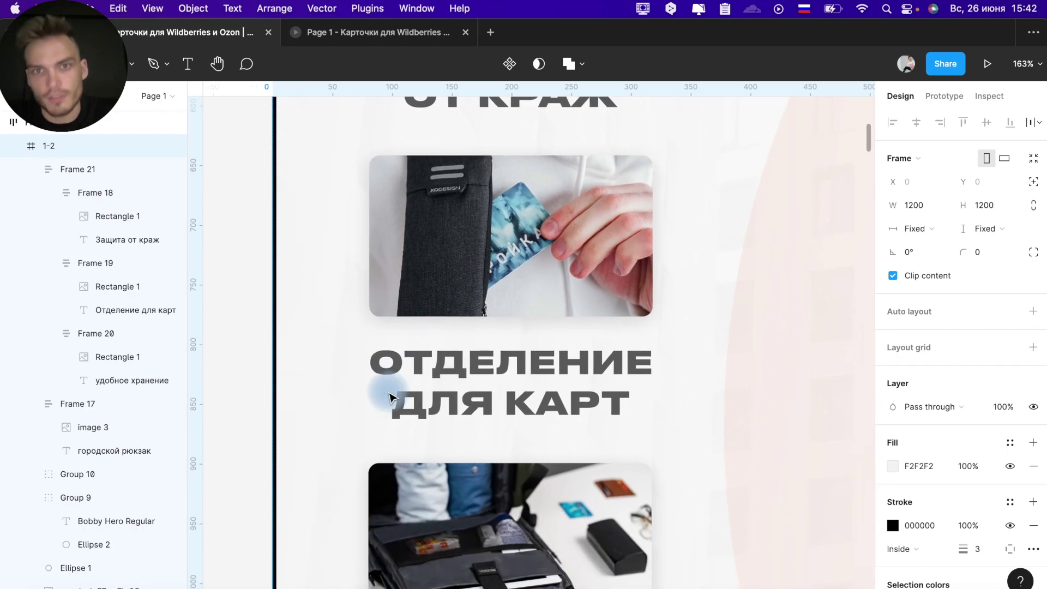
scroll(389, 397, "down", 5)
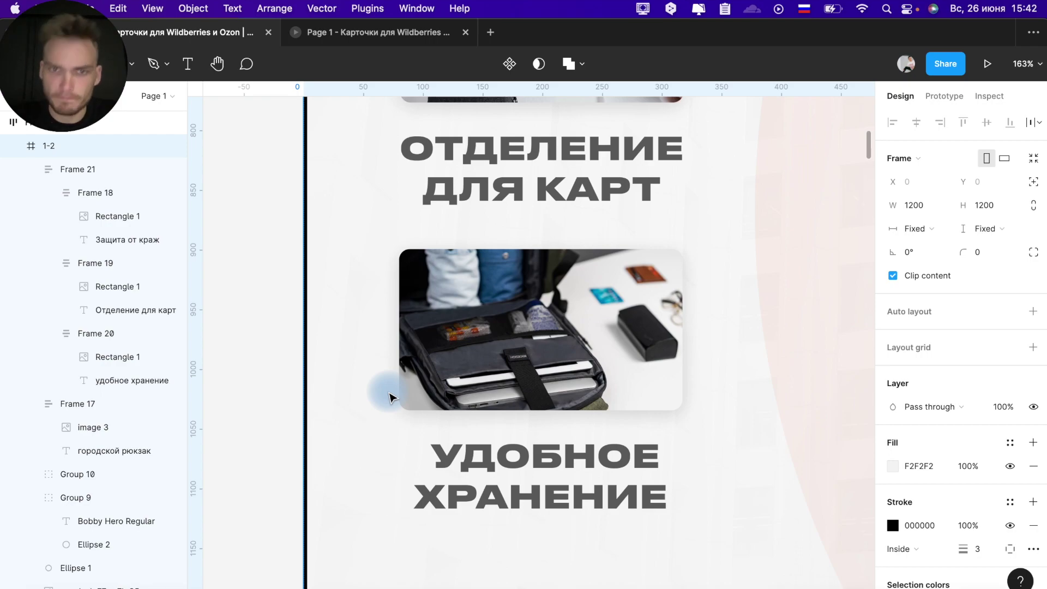
scroll(388, 397, "down", 3)
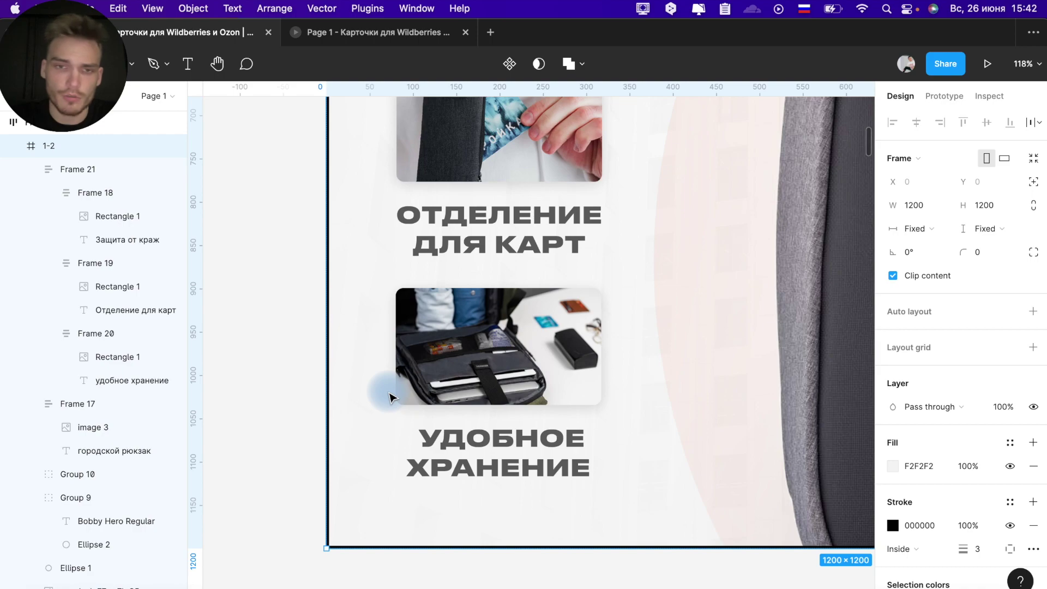
scroll(389, 396, "right", 2)
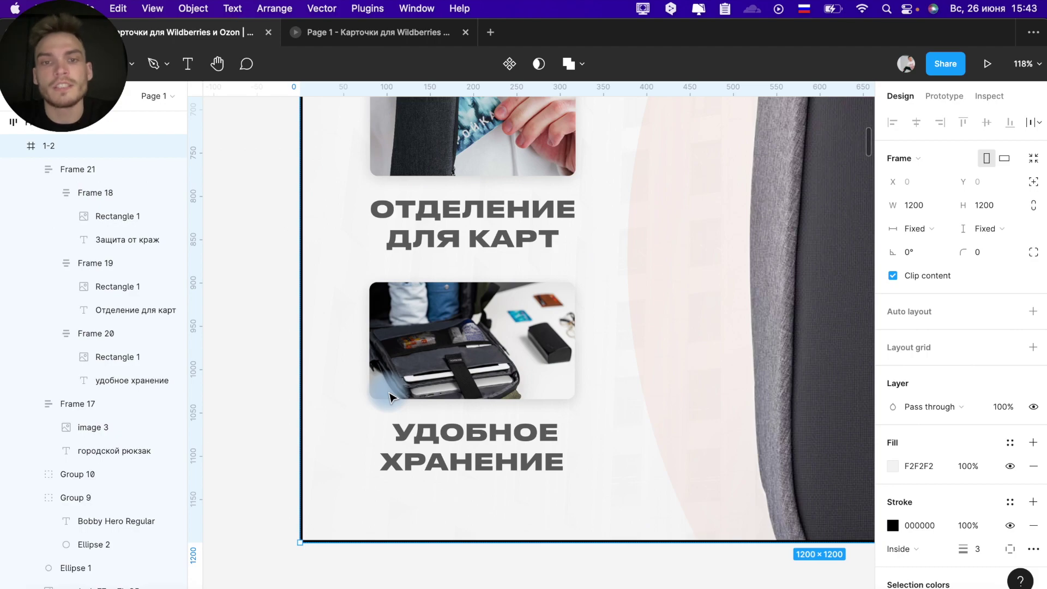
scroll(389, 397, "up", 5)
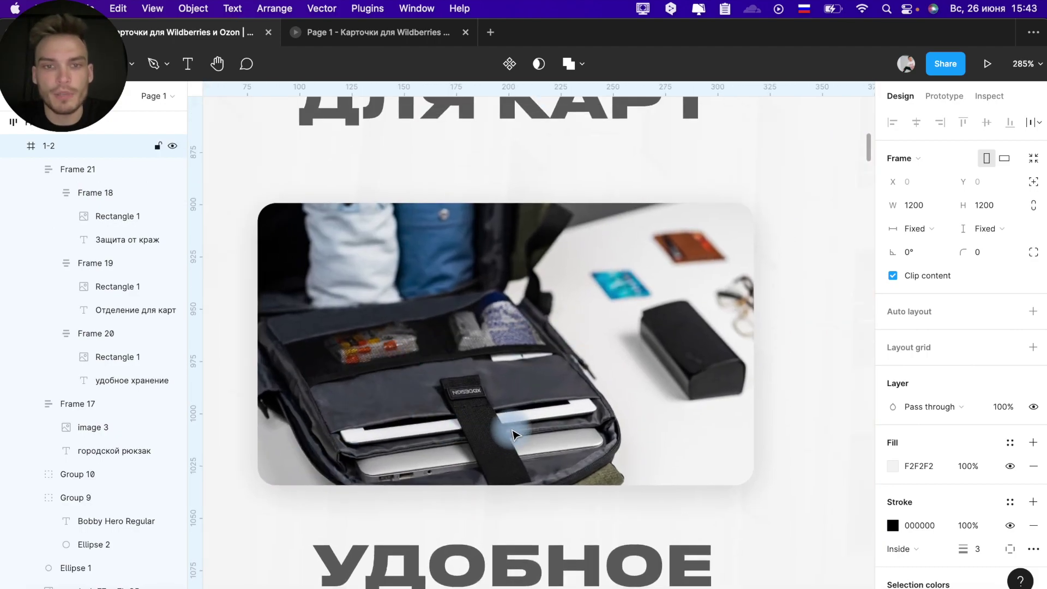
scroll(334, 254, "down", 5)
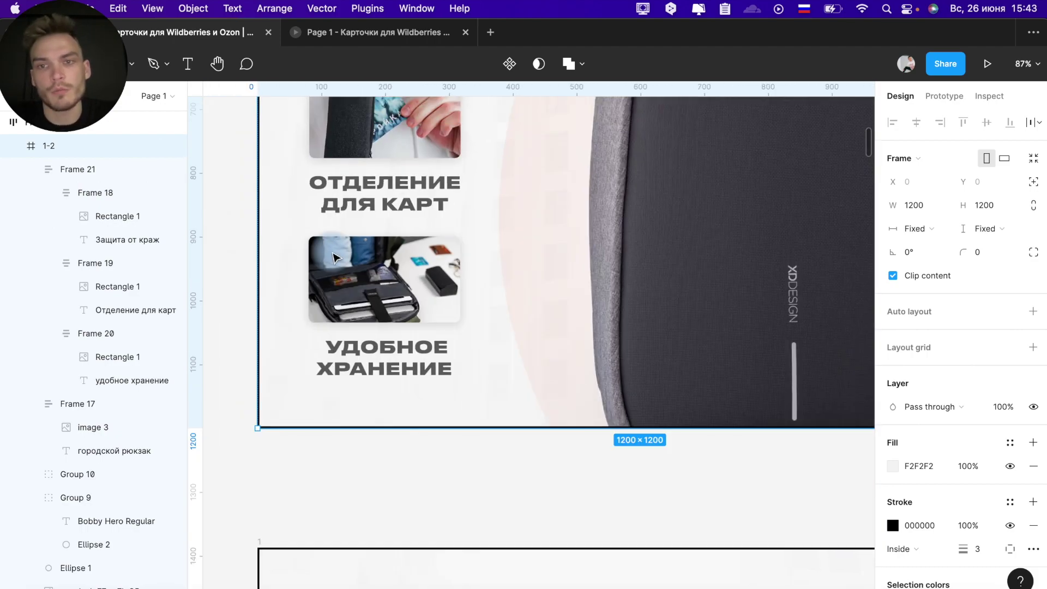
scroll(333, 256, "down", 5)
scroll(334, 257, "left", 3)
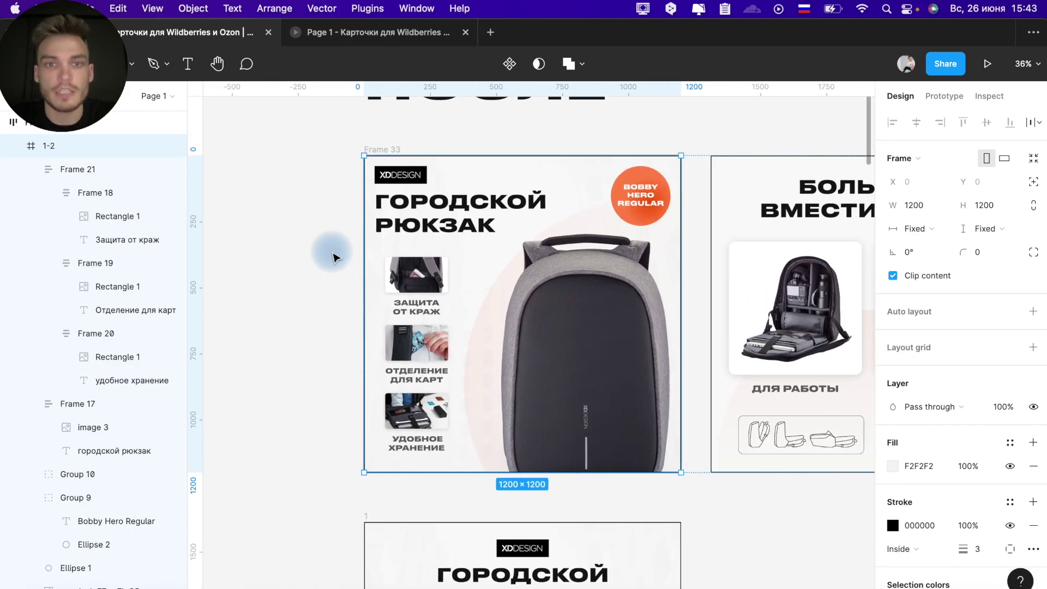
scroll(334, 256, "down", 3)
scroll(334, 206, "up", 3)
scroll(335, 206, "right", 2)
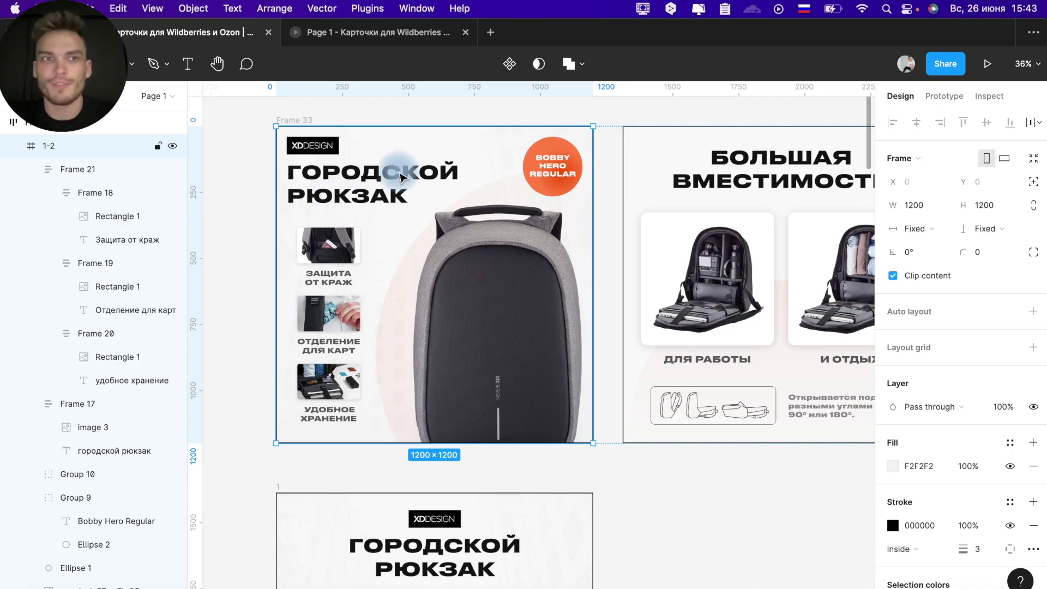
scroll(400, 177, "right", 5)
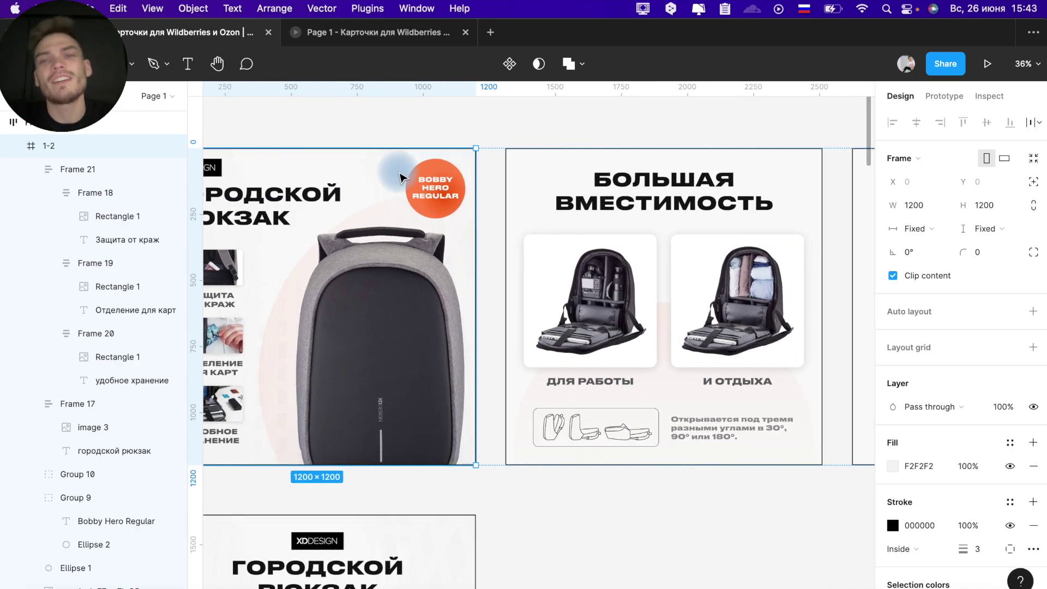
scroll(400, 177, "right", 2)
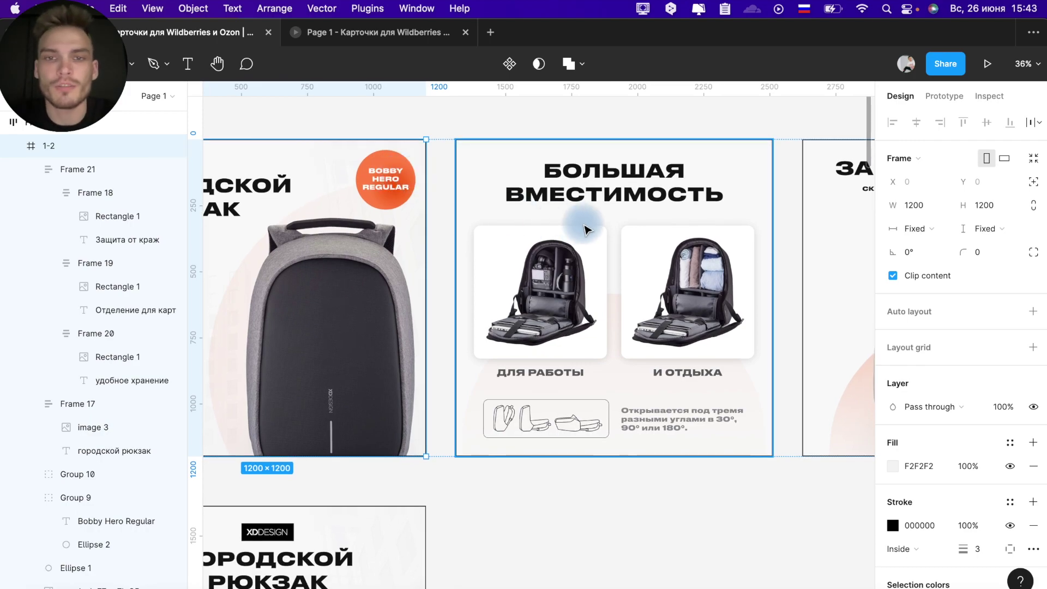
scroll(584, 227, "up", 5)
scroll(431, 317, "down", 4)
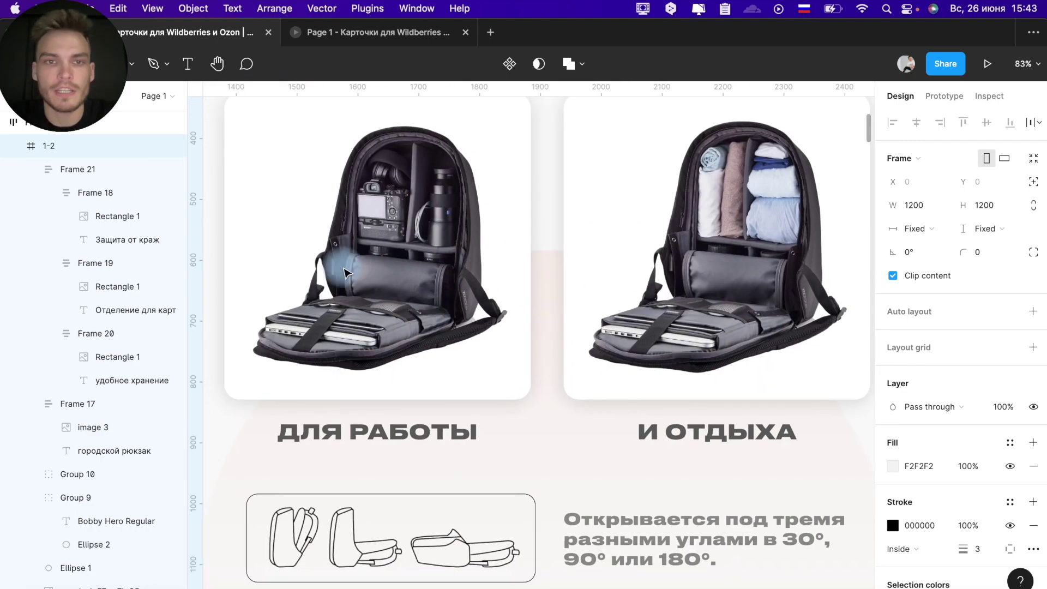
scroll(420, 249, "up", 2)
Inspect the second card's layers: backpack photos, rounded frame, photo row and faint circle
left_click(420, 248)
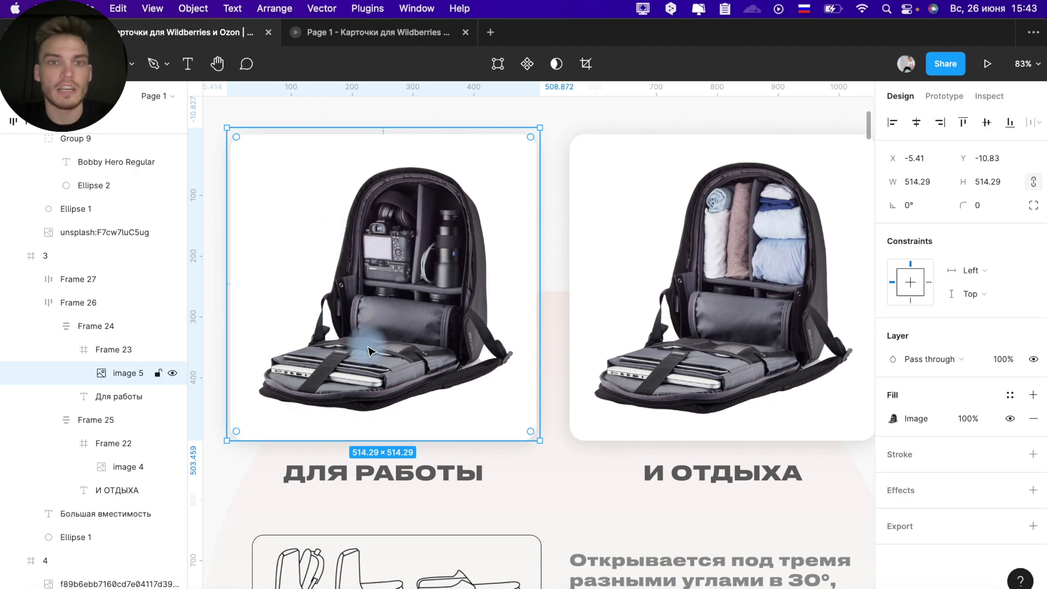
left_click(750, 188)
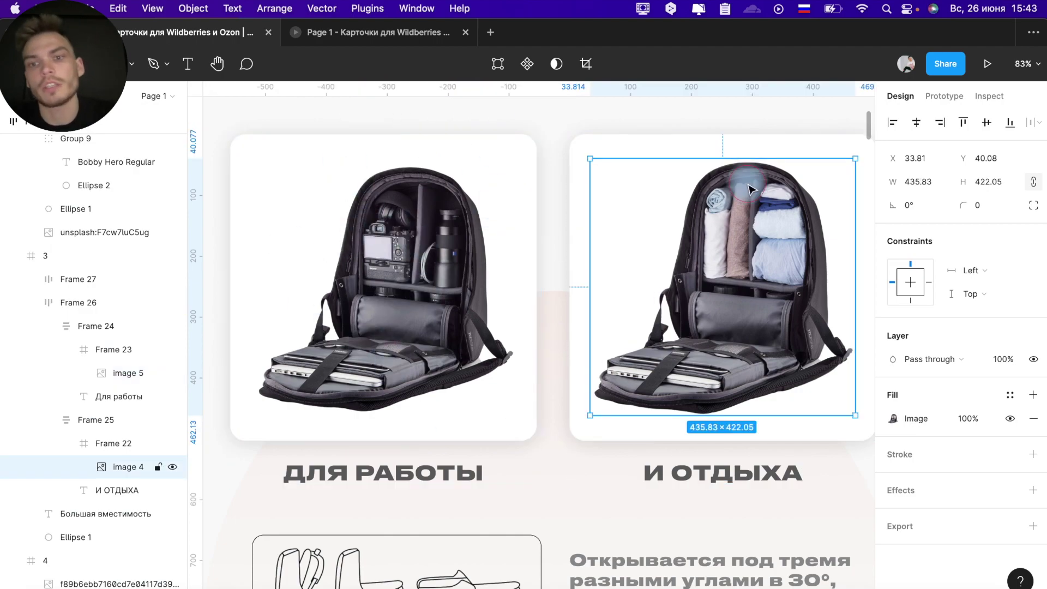
left_click(568, 425)
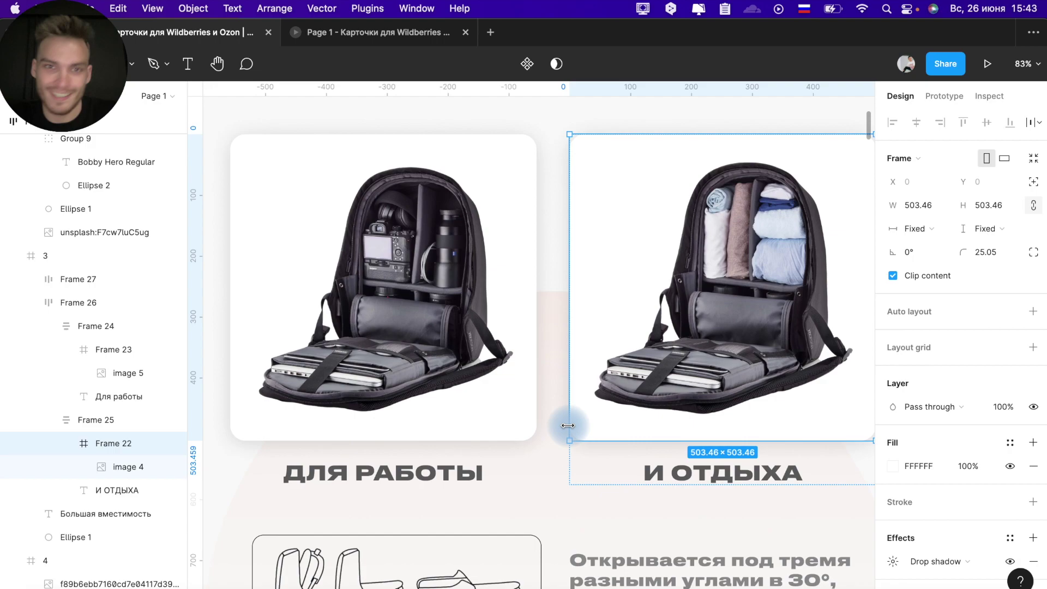
left_click(357, 221)
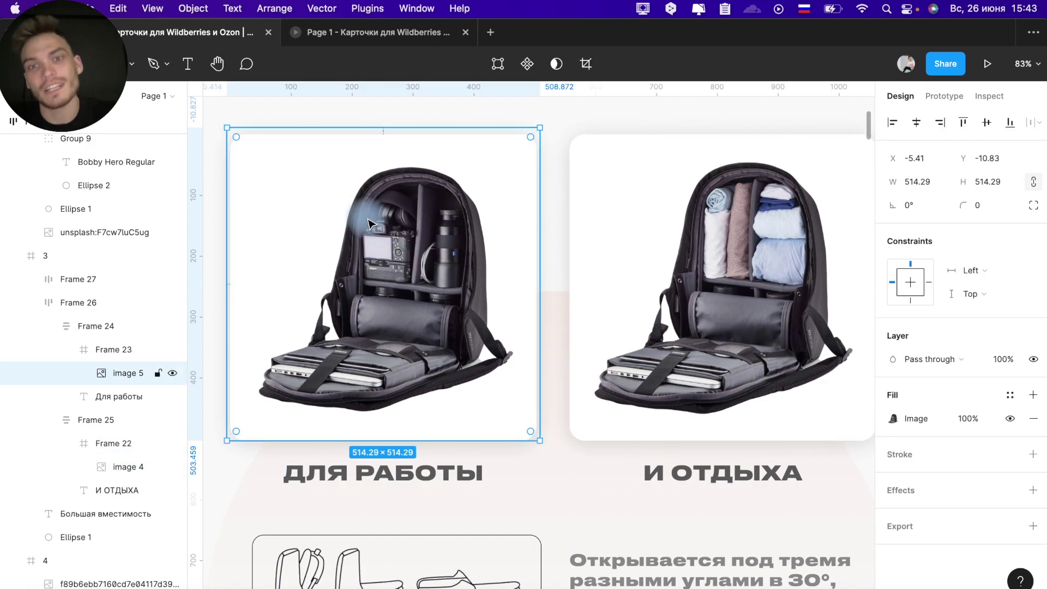
left_click(715, 322)
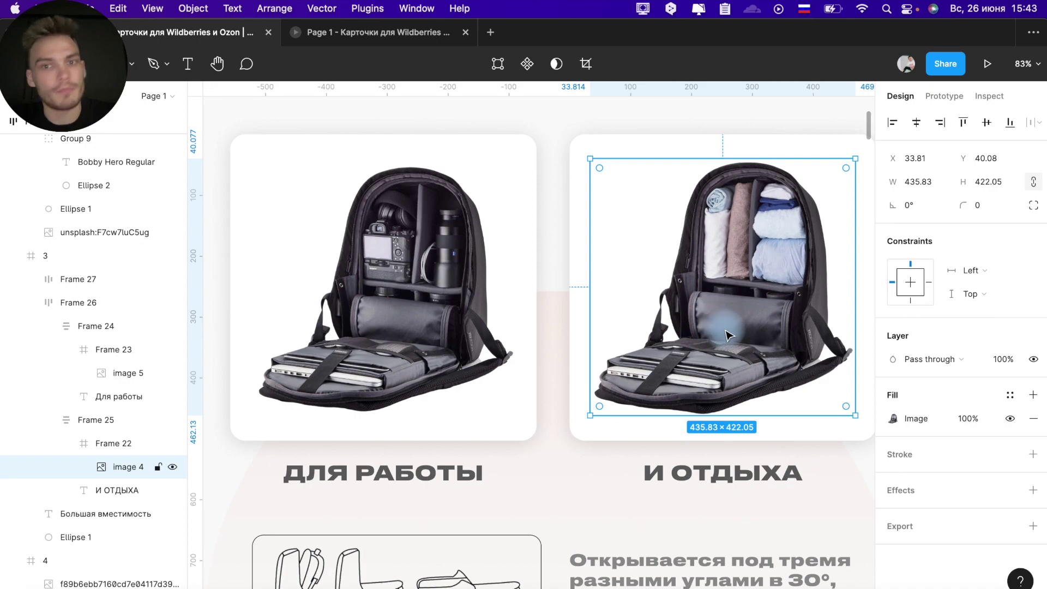
left_click(564, 193)
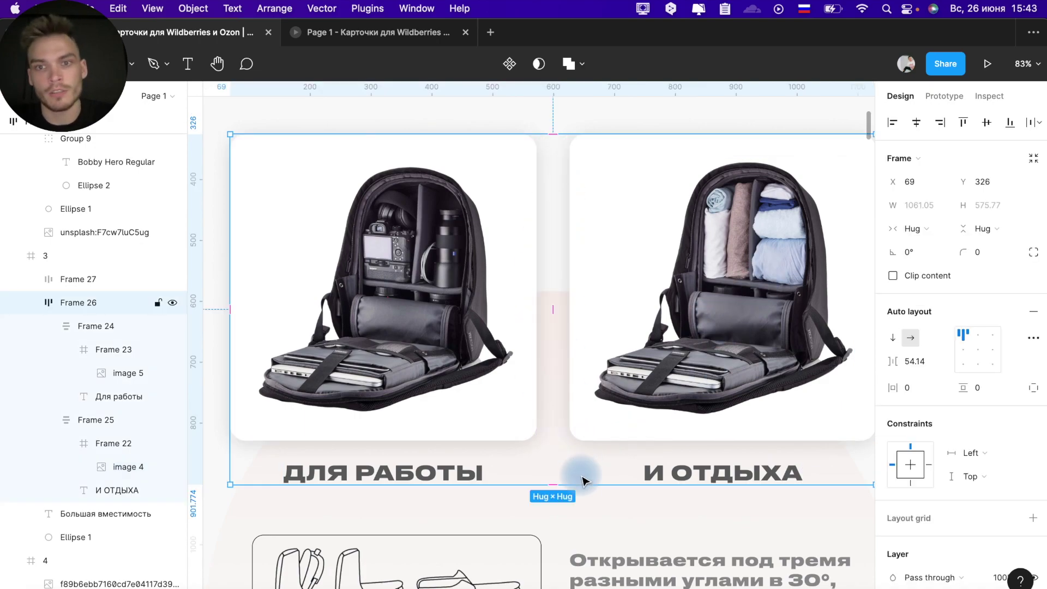
left_click(578, 510)
Review the three-opening-angles paragraph, the photo row and the backpack opening icons box
scroll(578, 518, "down", 2, "ctrl")
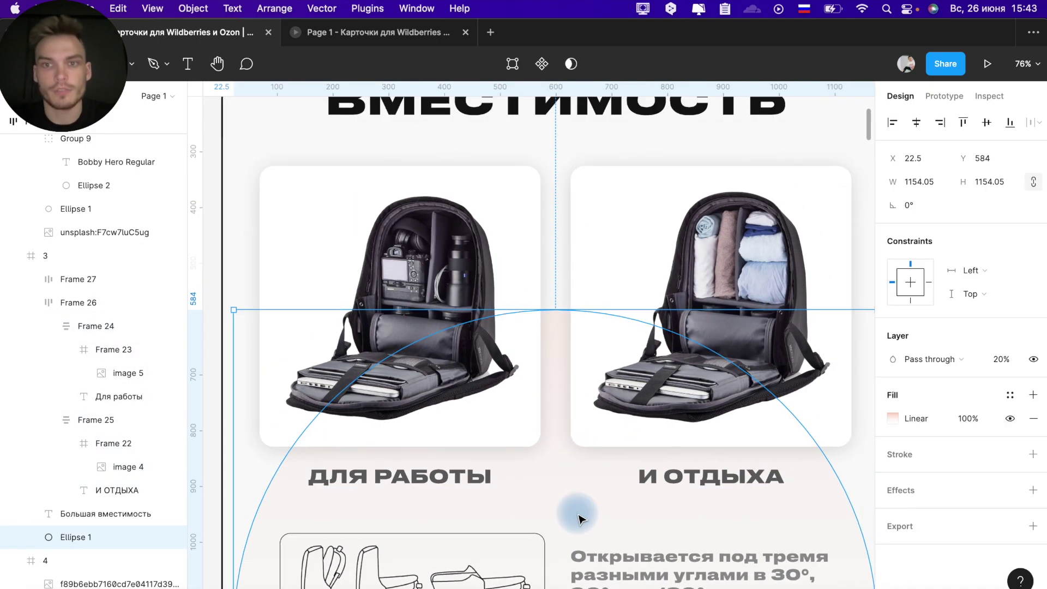
scroll(579, 518, "down", 1)
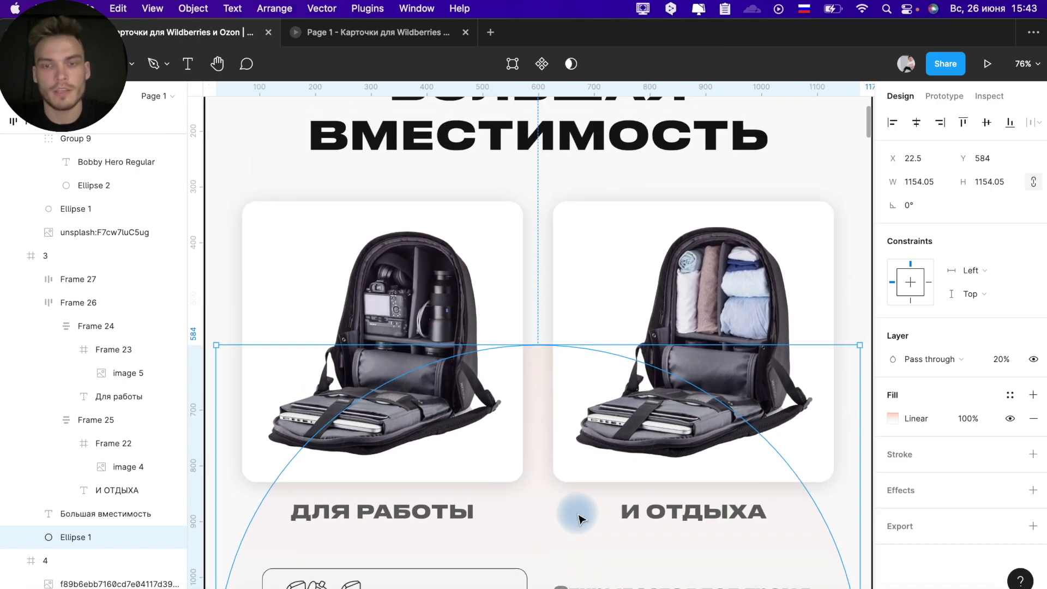
scroll(579, 519, "down", 5)
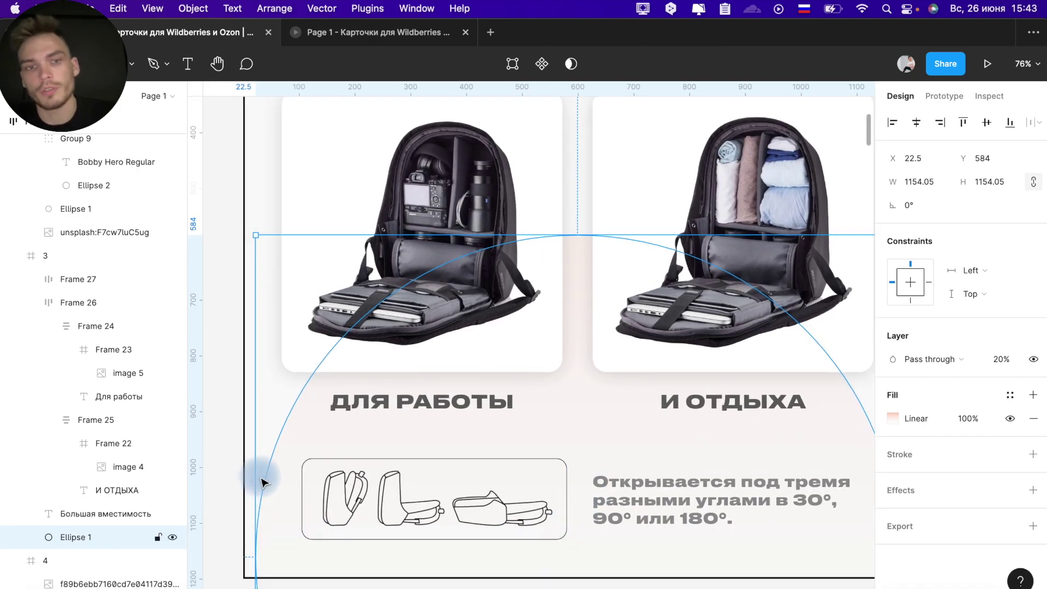
key("Escape")
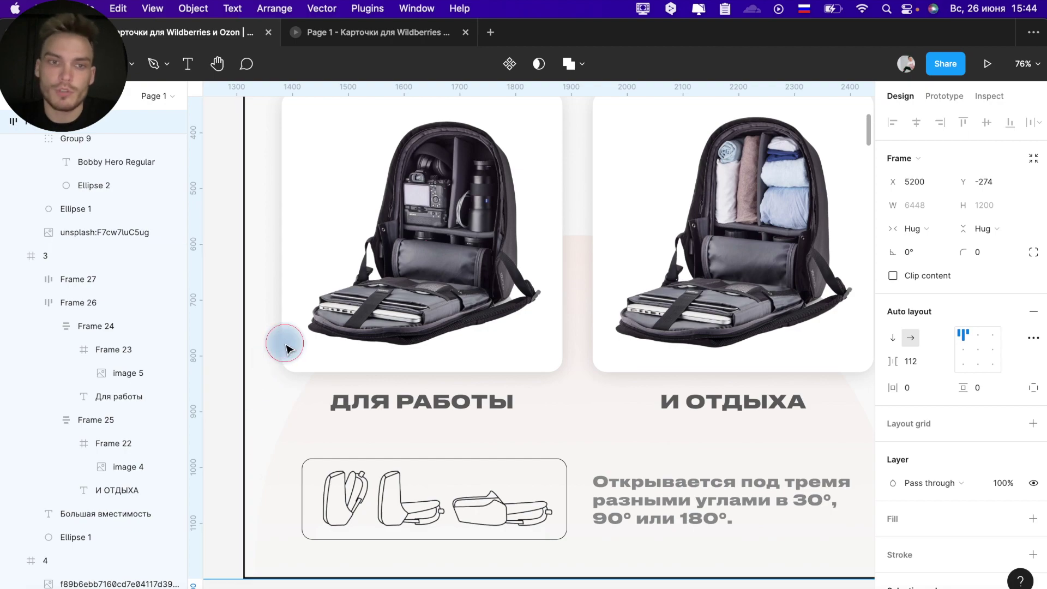
key("Escape")
key("Escape")
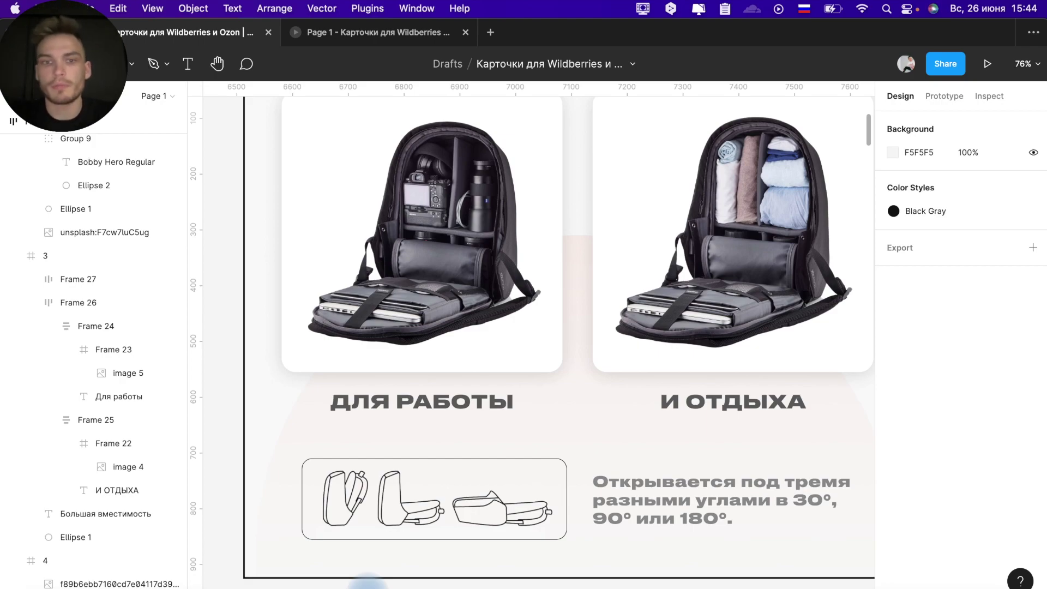
left_click(640, 503)
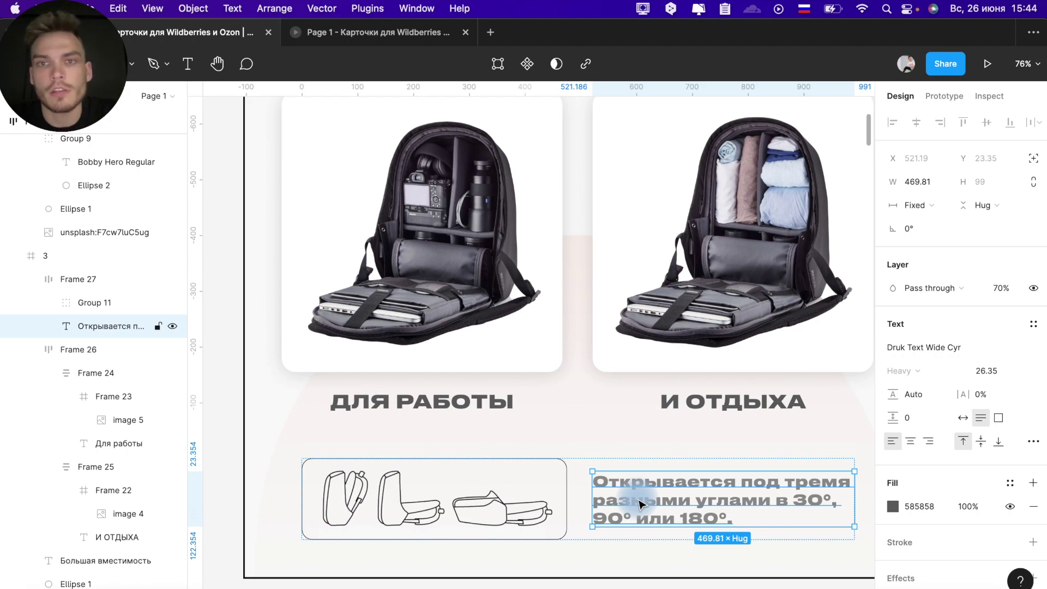
left_click(770, 224)
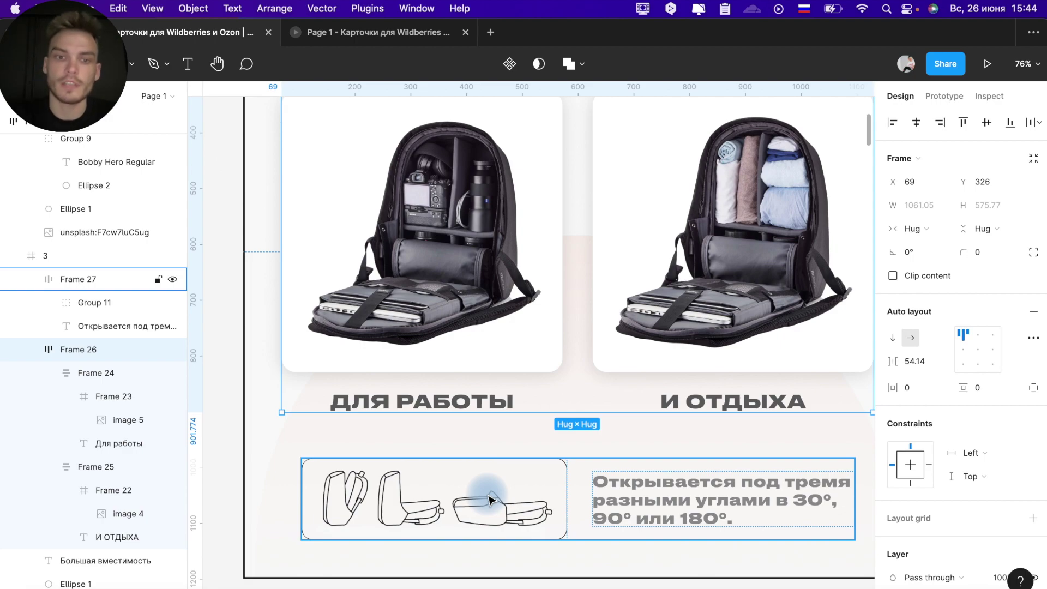
scroll(488, 499, "down", 2, "ctrl")
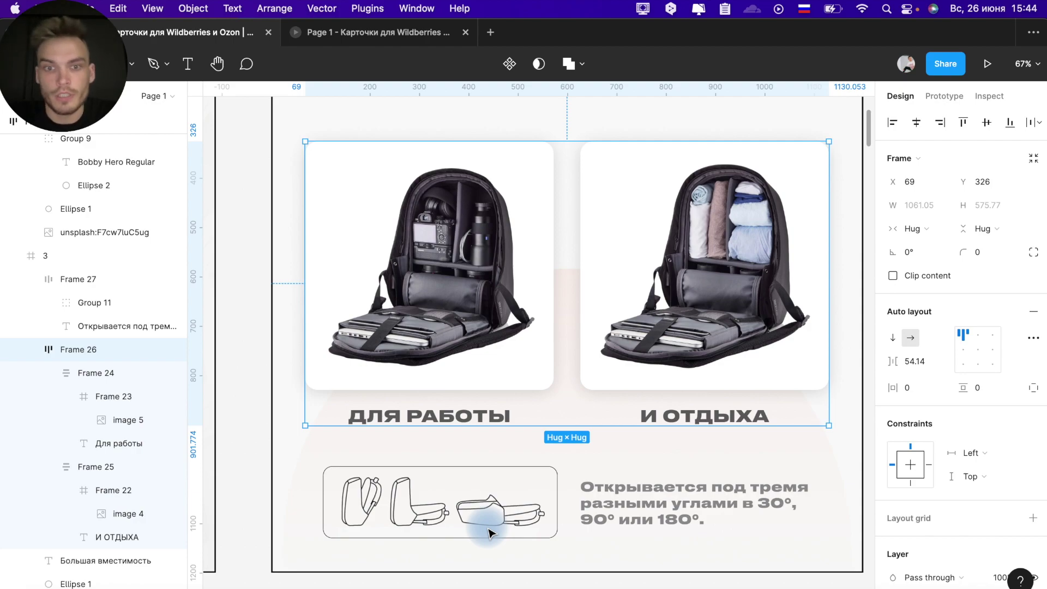
left_click(490, 529)
Zoom around the anti-theft card and select its grey backpack photo
scroll(605, 518, "right", 3)
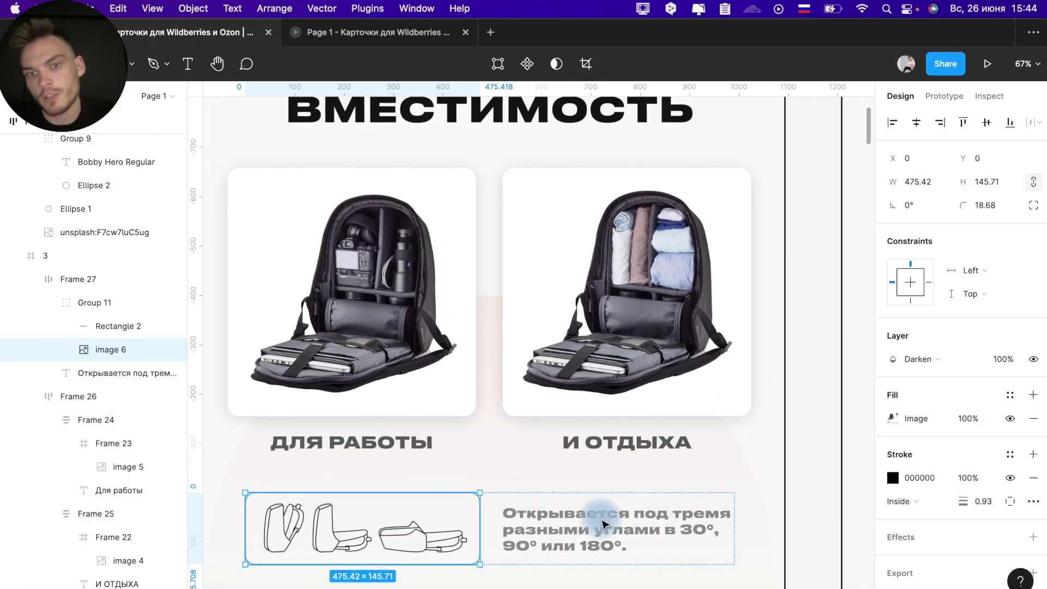
scroll(675, 292, "down", 5)
scroll(673, 285, "down", 3)
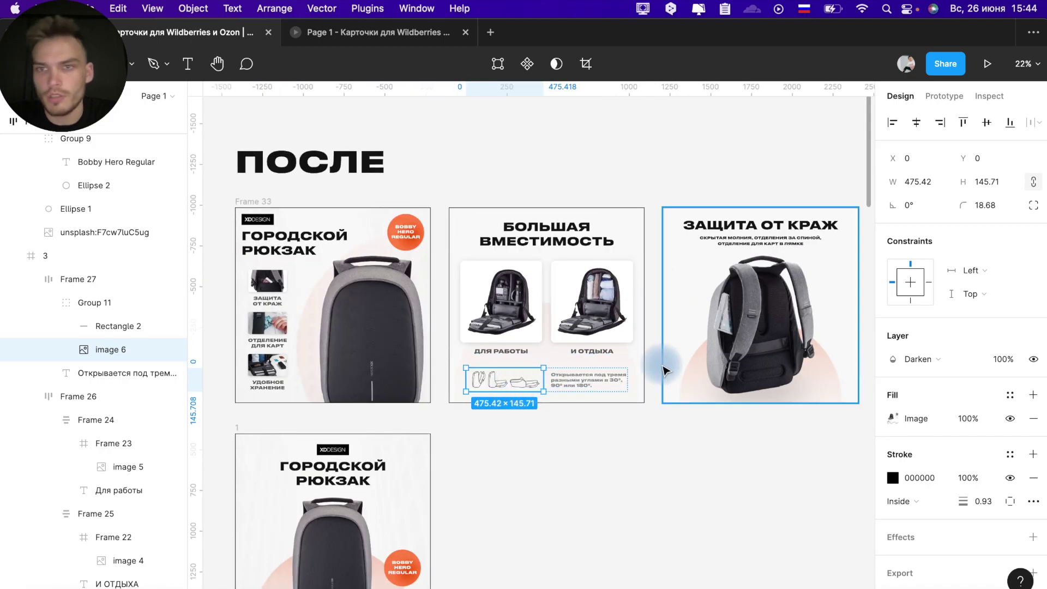
scroll(688, 275, "right", 1)
scroll(688, 276, "up", 3)
scroll(687, 276, "up", 3)
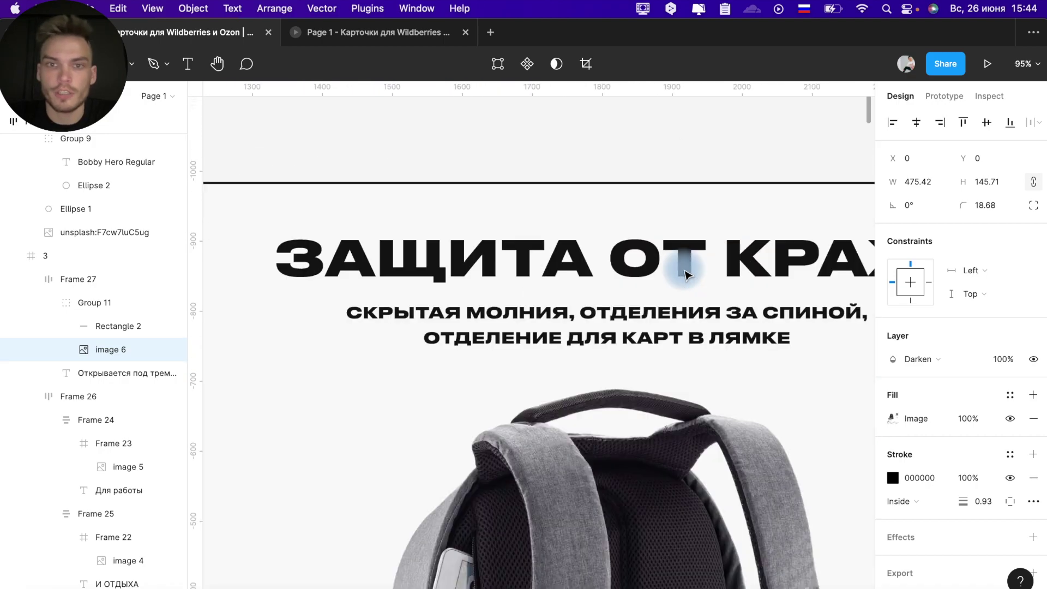
scroll(686, 275, "down", 3)
scroll(682, 267, "right", 3)
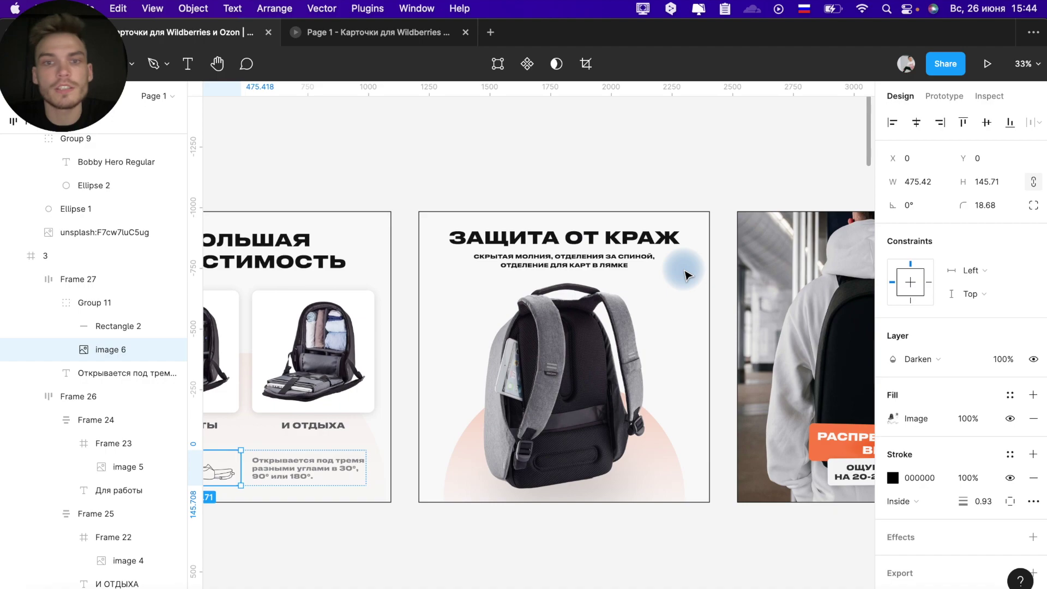
left_click(511, 358)
scroll(512, 358, "up", 5)
scroll(511, 358, "up", 2)
scroll(511, 358, "down", 5)
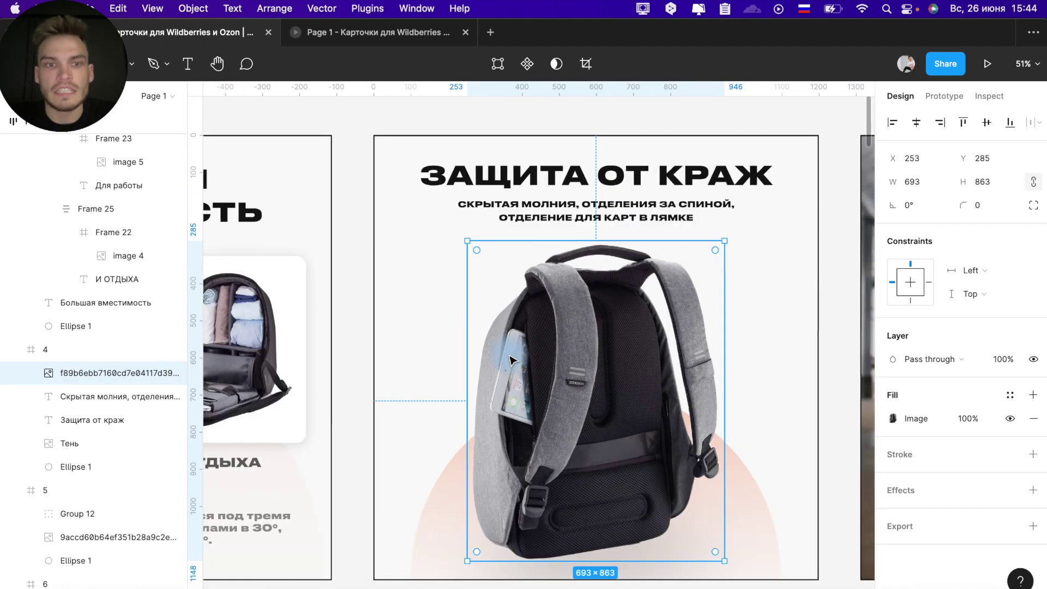
scroll(511, 358, "down", 2)
scroll(511, 358, "left", 3)
scroll(355, 355, "left", 5)
scroll(338, 316, "right", 1)
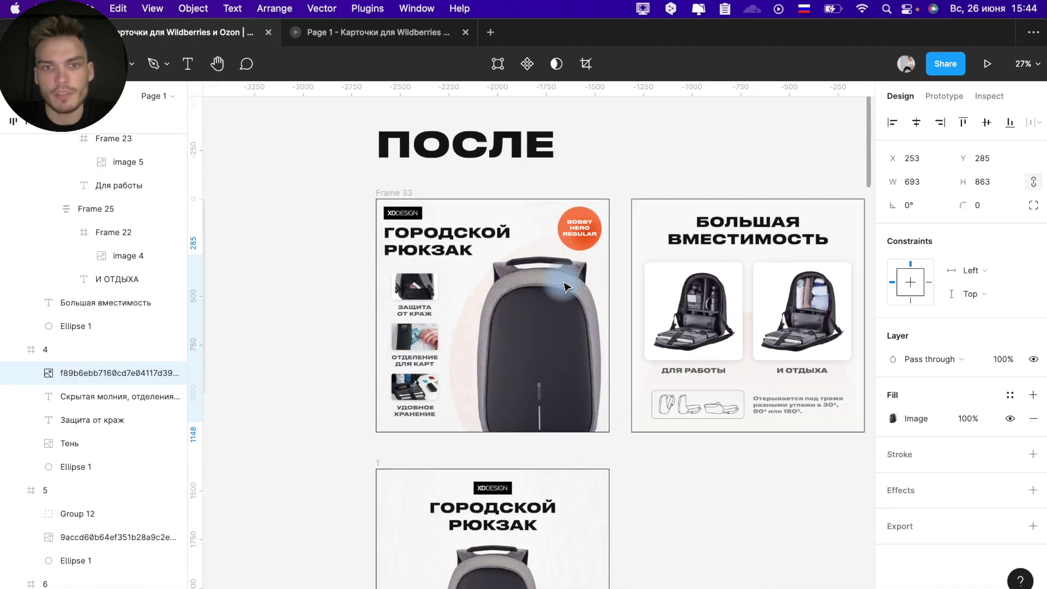
scroll(326, 295, "right", 3)
scroll(790, 266, "up", 5)
scroll(789, 266, "down", 1)
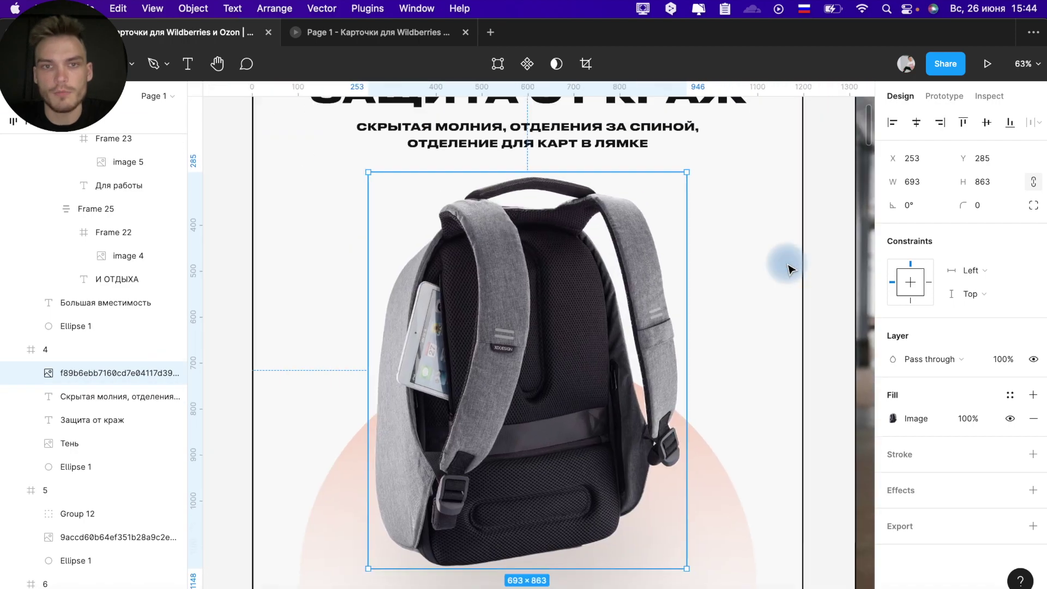
scroll(791, 268, "down", 1)
mouse_move(408, 326)
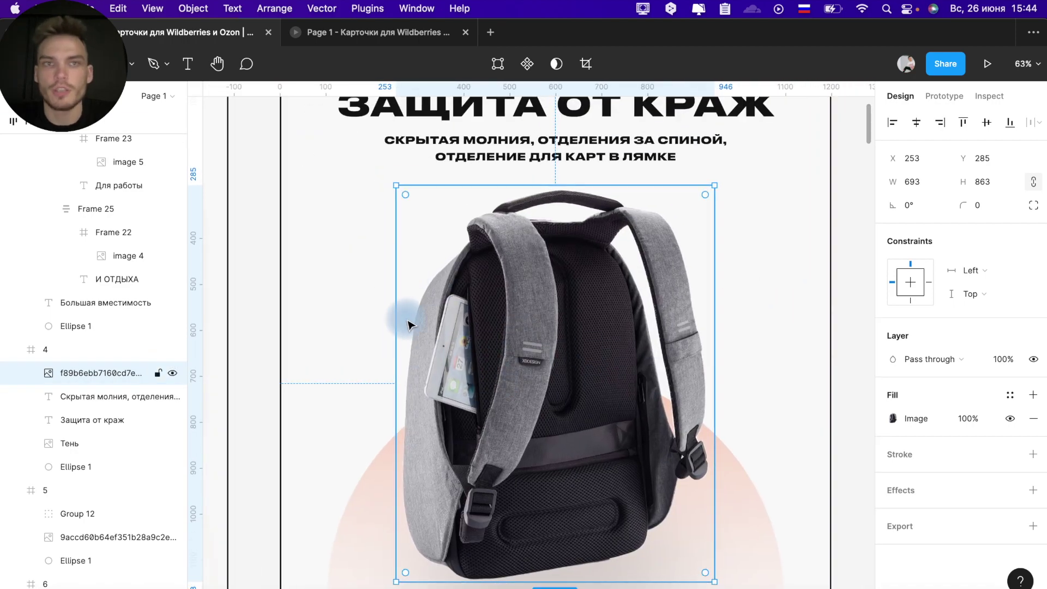
scroll(525, 270, "down", 2)
scroll(527, 273, "down", 3)
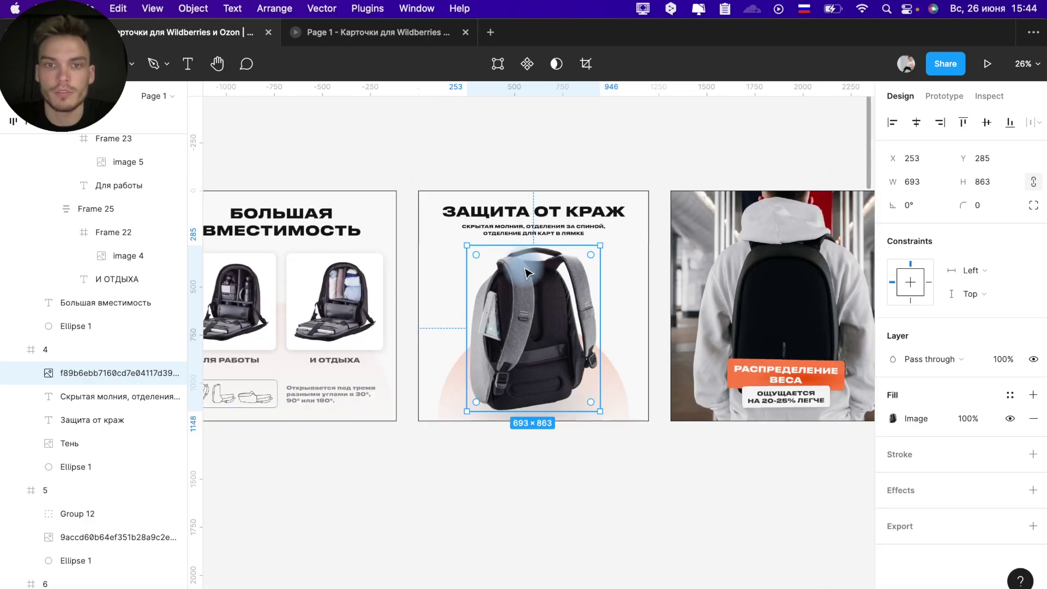
scroll(526, 272, "up", 2)
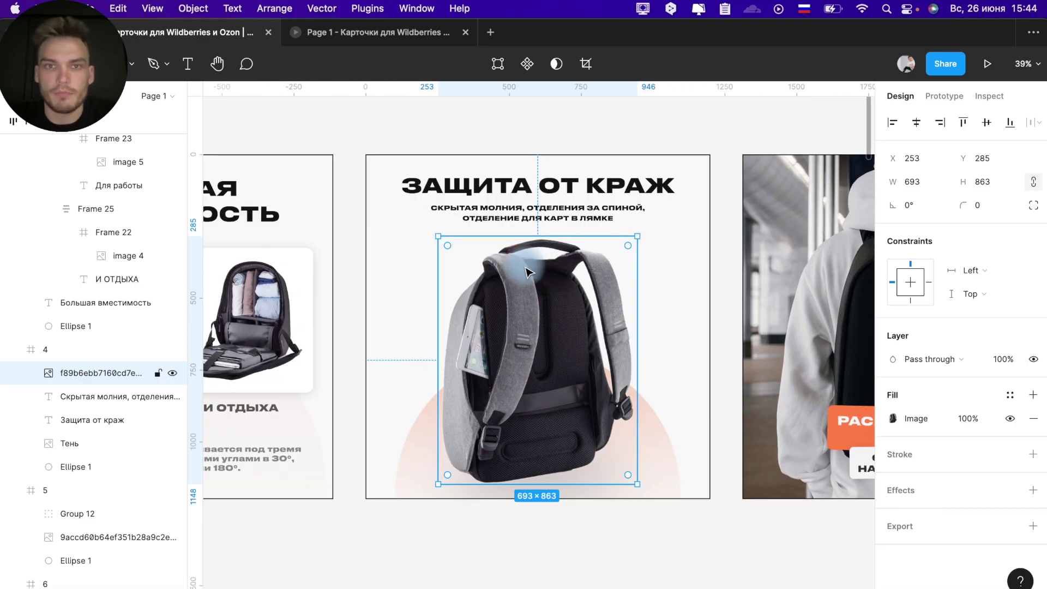
Paste a text layer, undo it, and reselect the anti-theft subtitle and grey photo
key("super+v")
key("super+z")
left_click(515, 217)
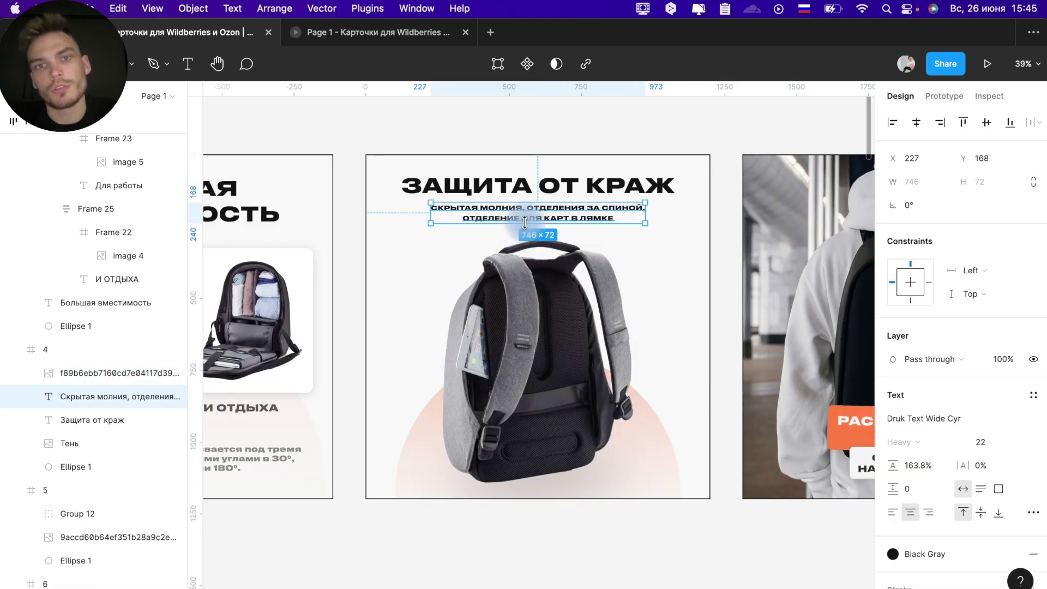
left_click(632, 248)
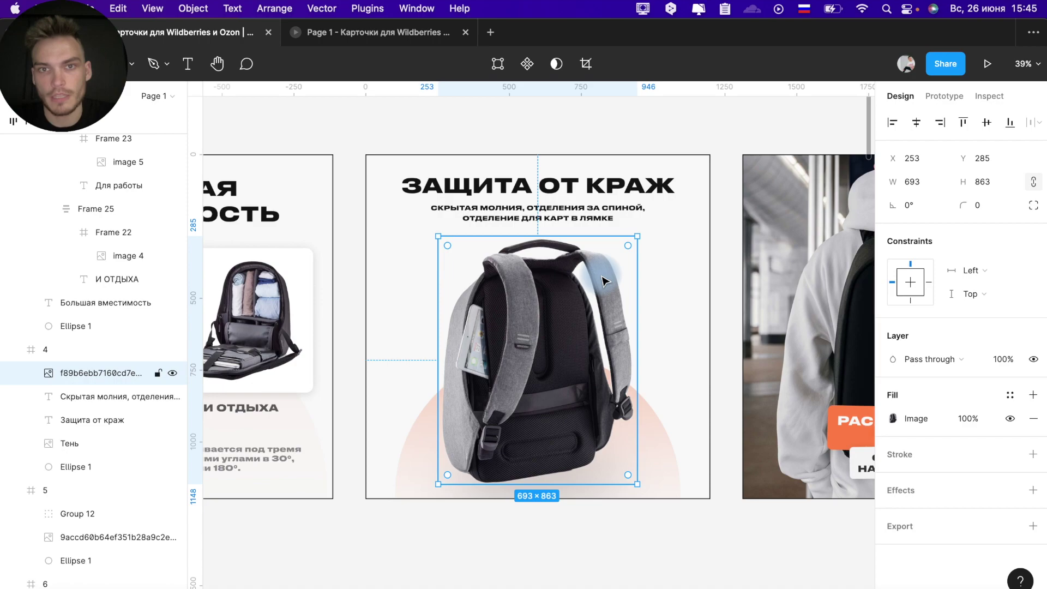
Pan across the board and select the group of old ДО cards
scroll(603, 281, "left", 5)
scroll(745, 280, "right", 3)
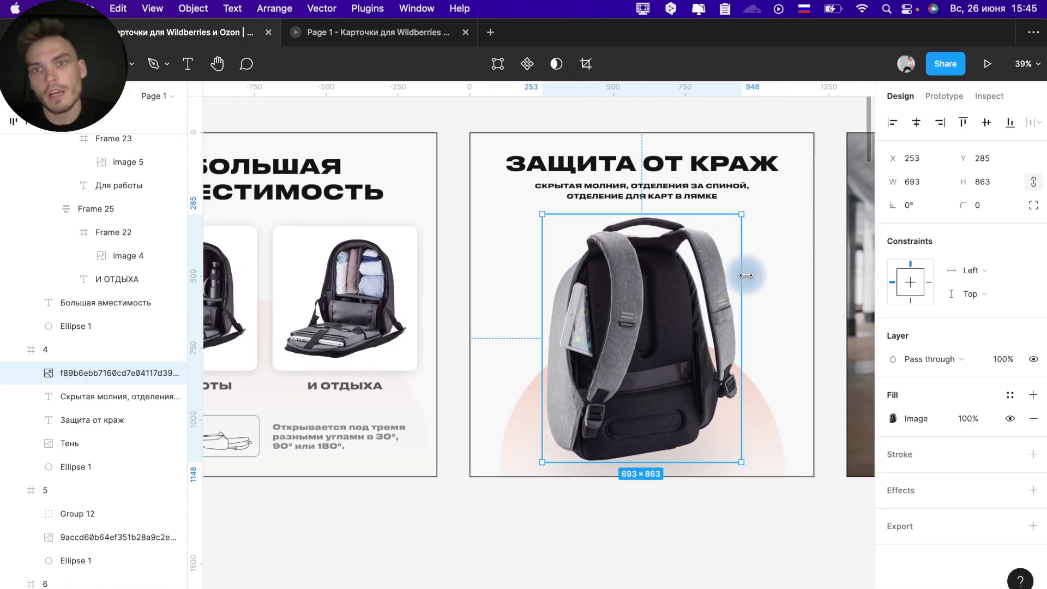
scroll(746, 281, "right", 1)
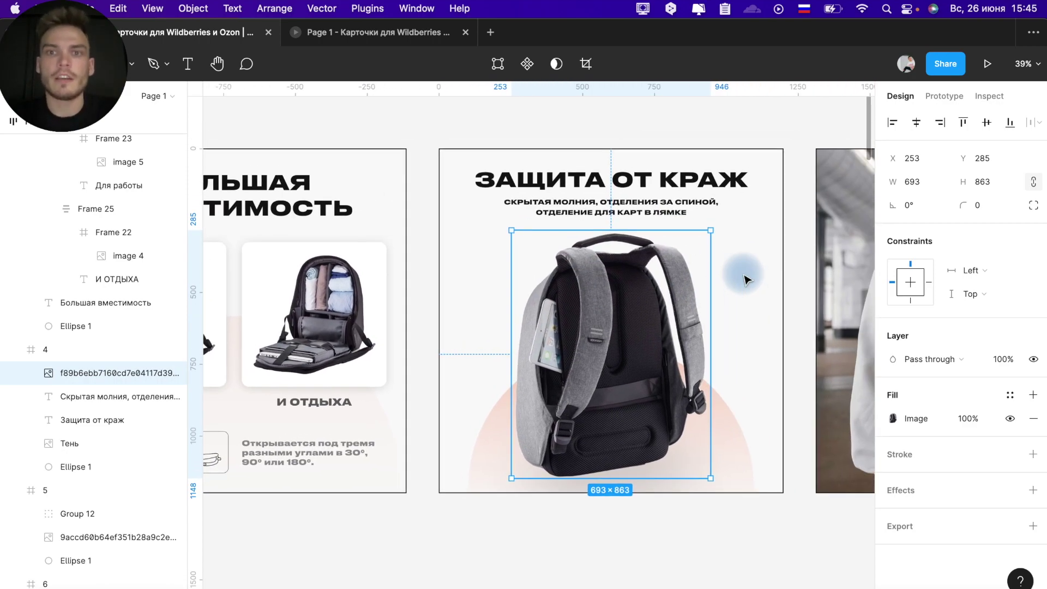
scroll(745, 281, "right", 5)
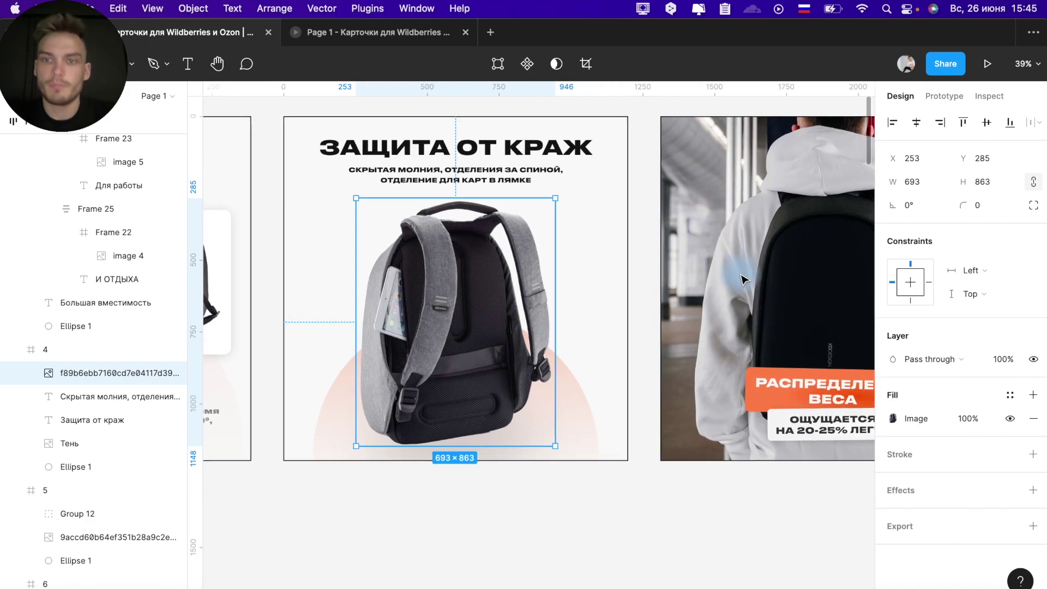
scroll(745, 281, "right", 5)
scroll(746, 281, "right", 2)
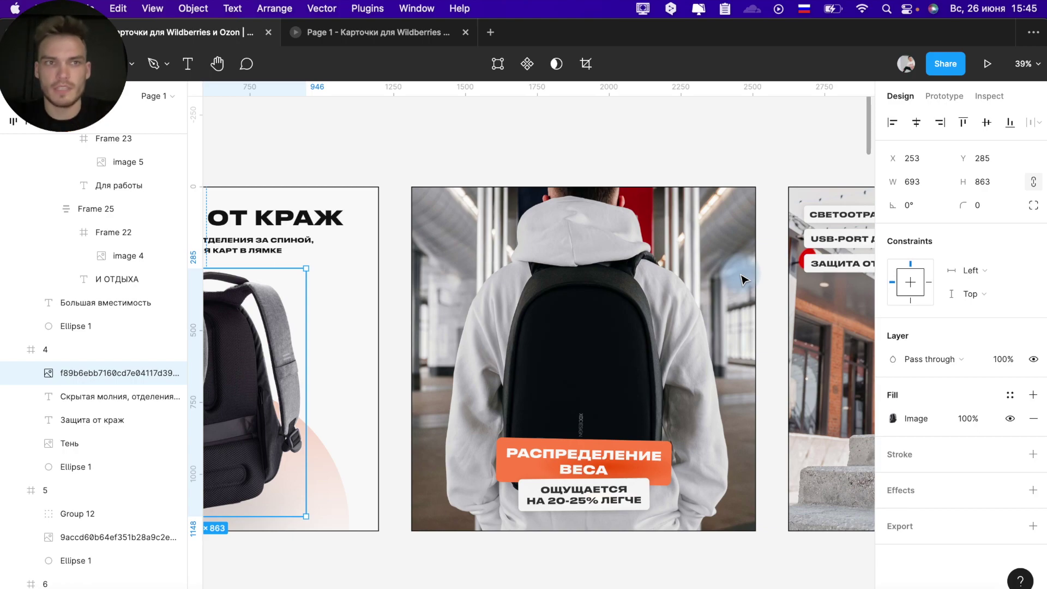
scroll(743, 280, "down", 10)
scroll(743, 279, "left", 5)
scroll(743, 280, "up", 2)
scroll(743, 280, "left", 3)
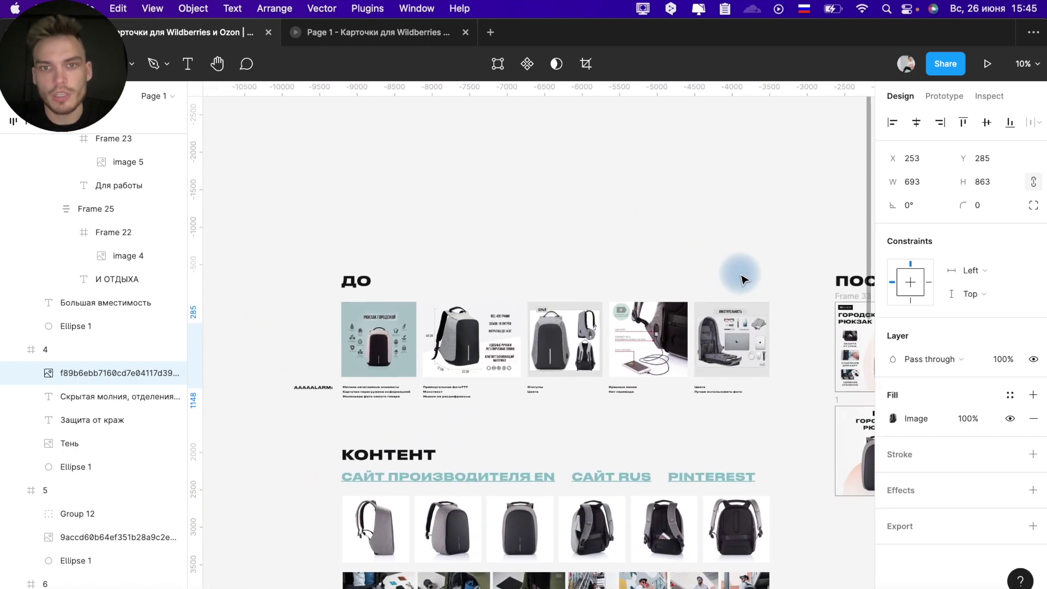
left_click(518, 363)
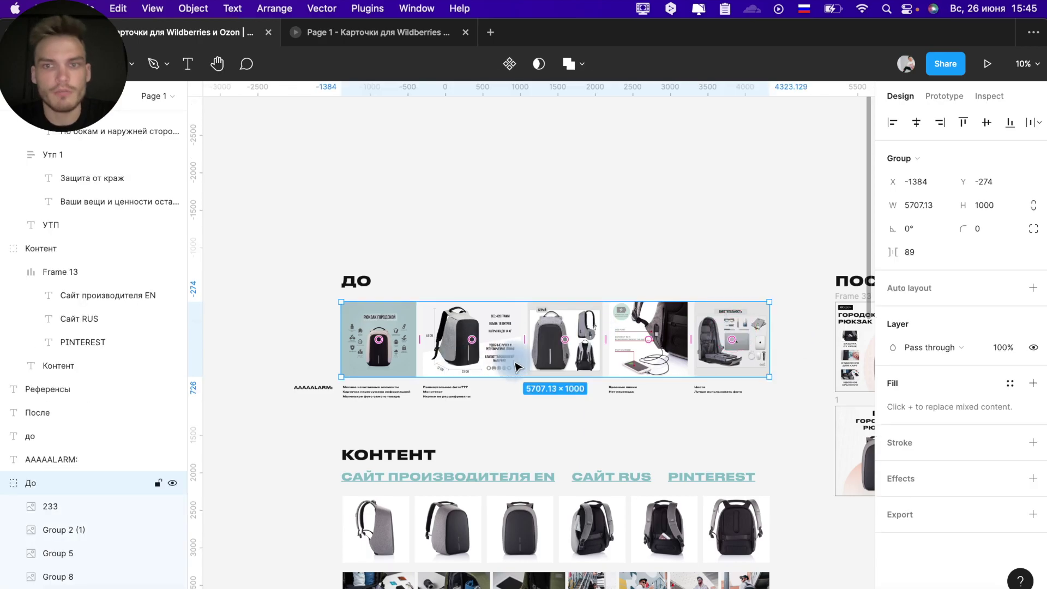
scroll(518, 367, "right", 5)
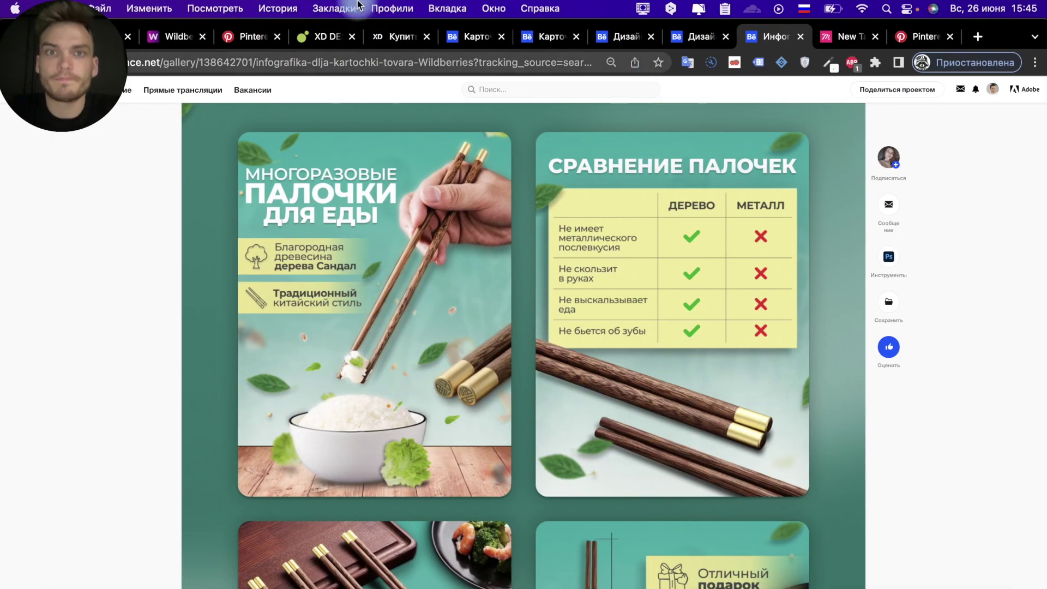
left_click(85, 21)
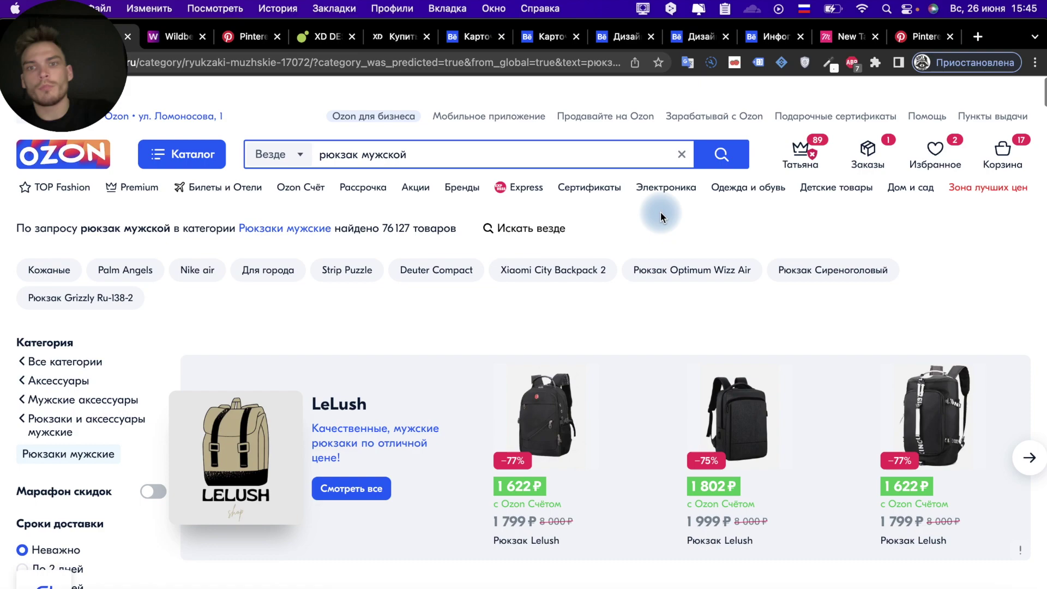
scroll(660, 213, "down", 3)
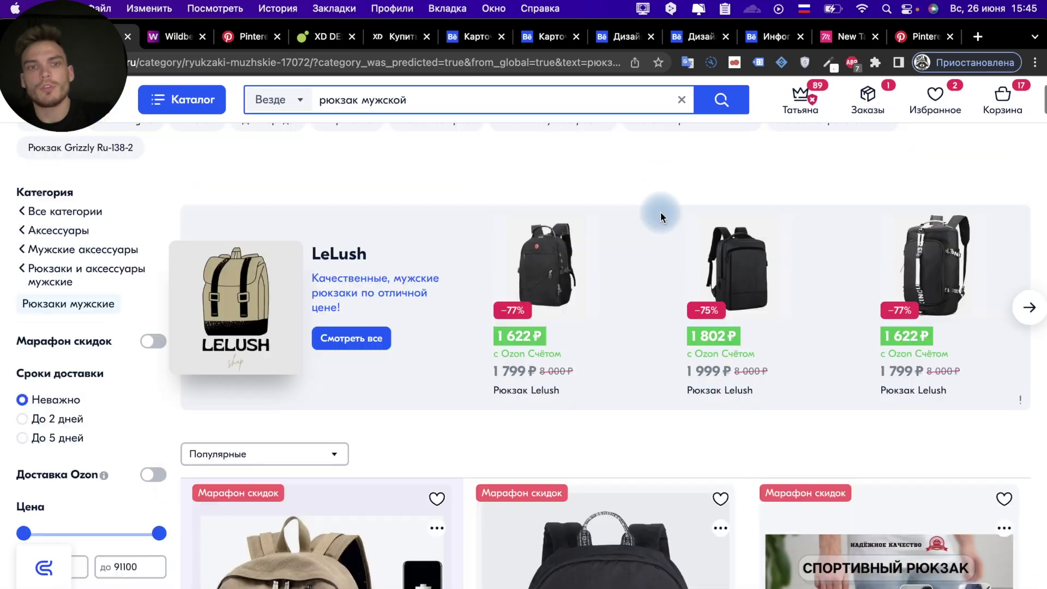
scroll(660, 212, "down", 7)
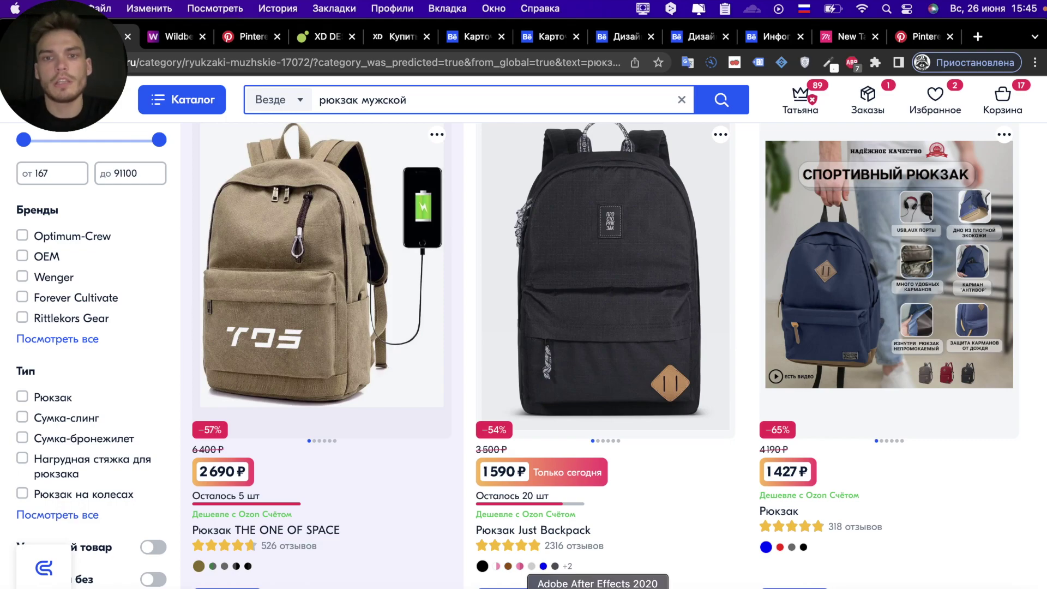
scroll(652, 353, "down", 5)
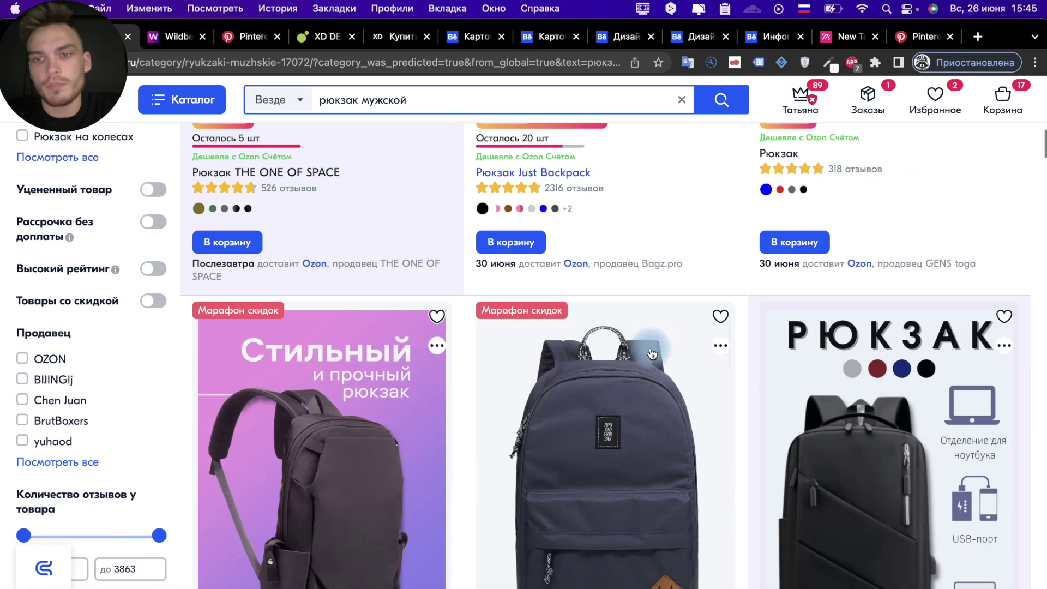
scroll(652, 354, "down", 10)
scroll(650, 348, "down", 10)
scroll(650, 349, "down", 10)
scroll(650, 352, "down", 5)
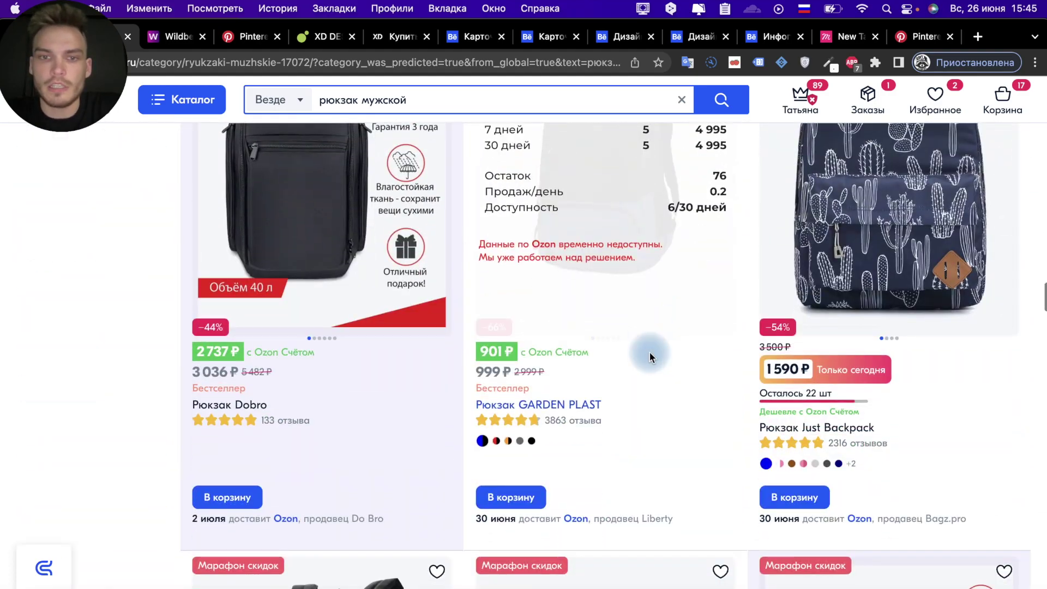
scroll(649, 358, "down", 5)
scroll(649, 358, "down", 5)
scroll(650, 358, "down", 5)
scroll(652, 359, "down", 5)
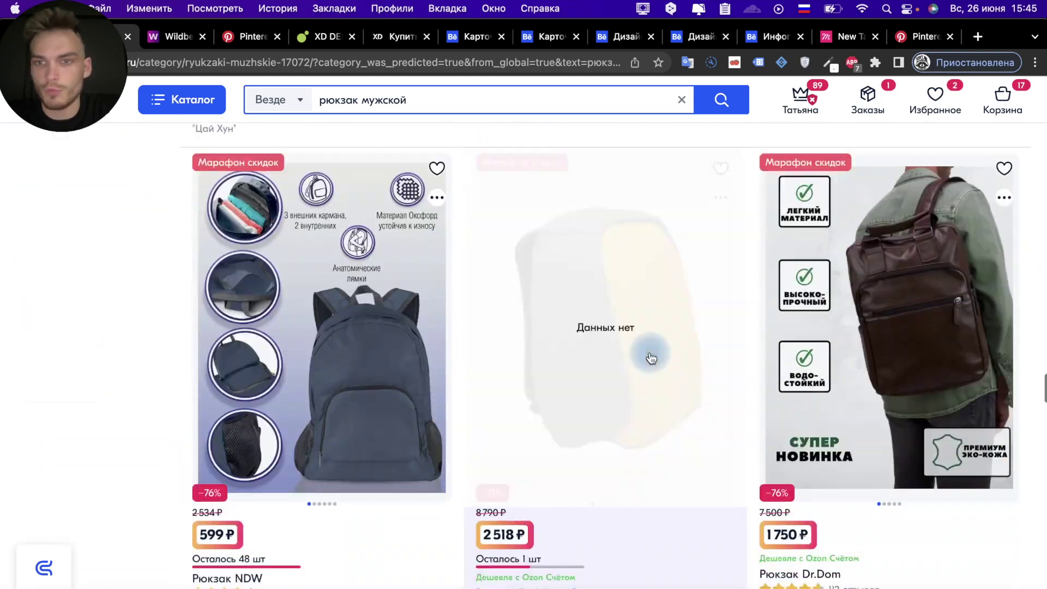
scroll(651, 359, "down", 3)
scroll(650, 351, "down", 5)
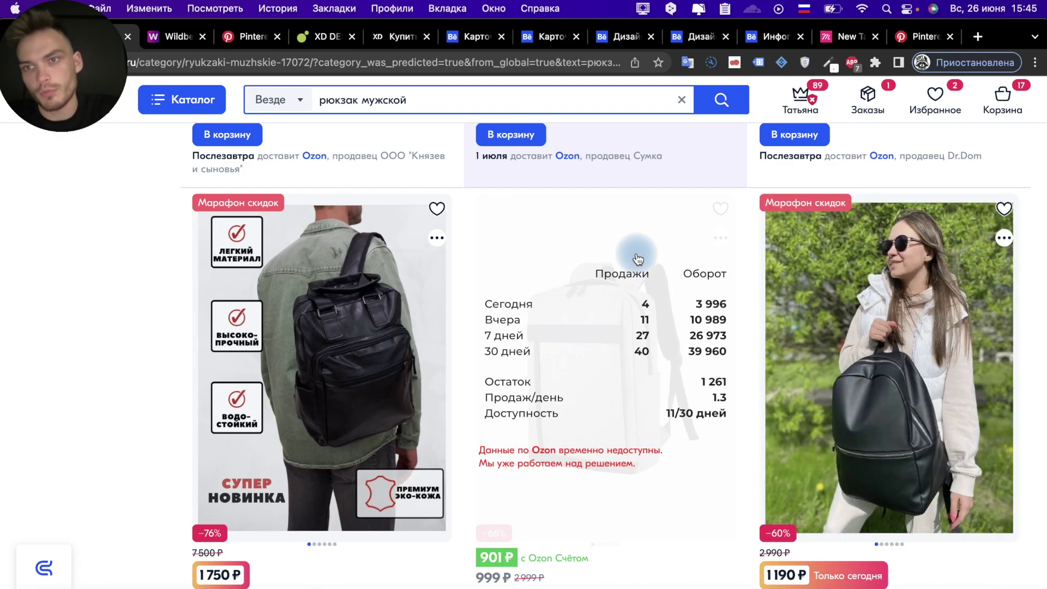
scroll(638, 259, "down", 3)
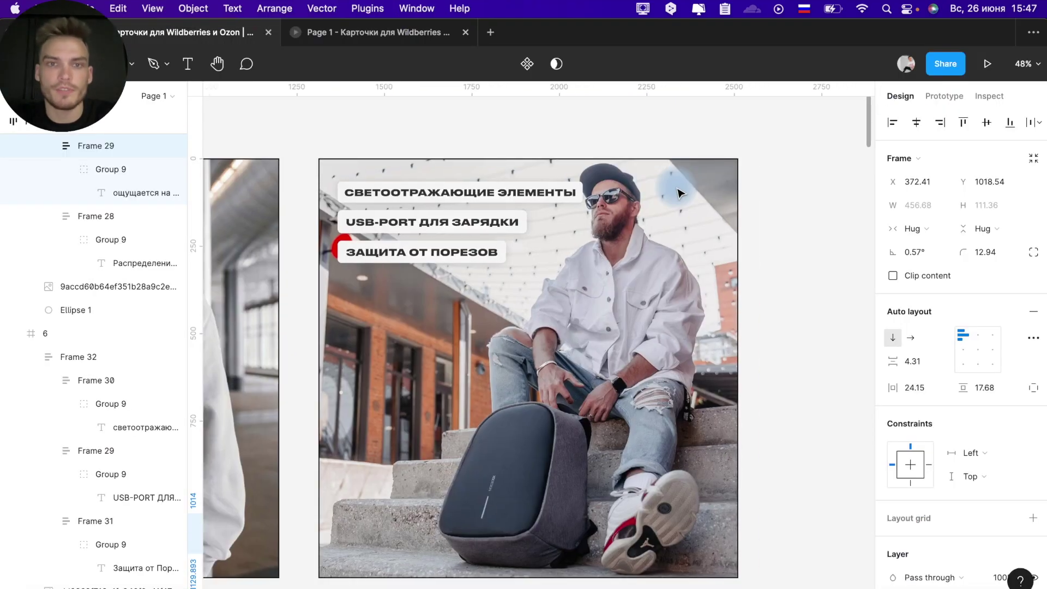
left_click(382, 252, "super")
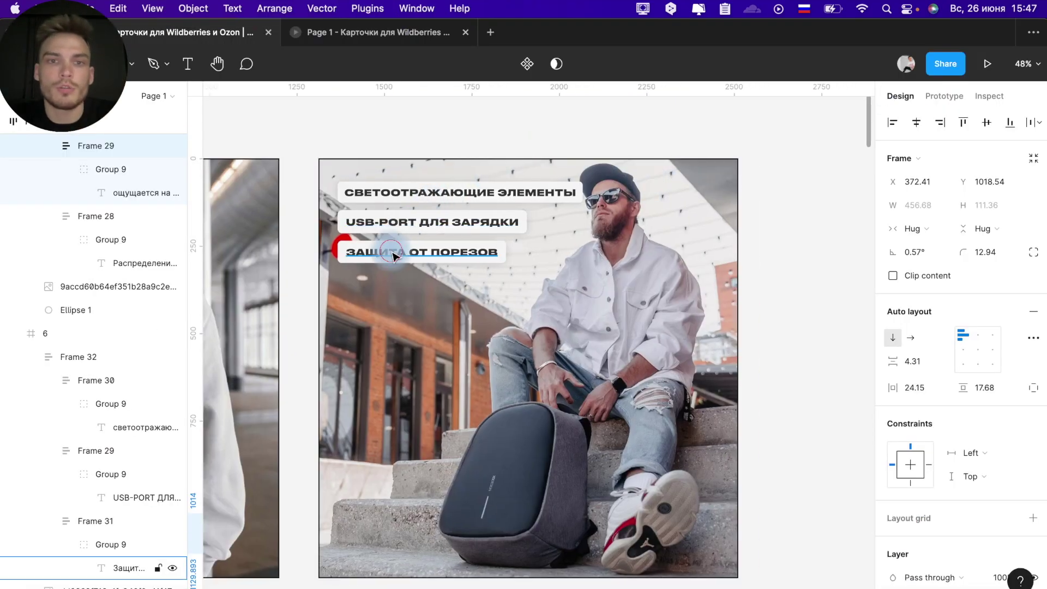
left_click(436, 217)
scroll(382, 327, "left", 3)
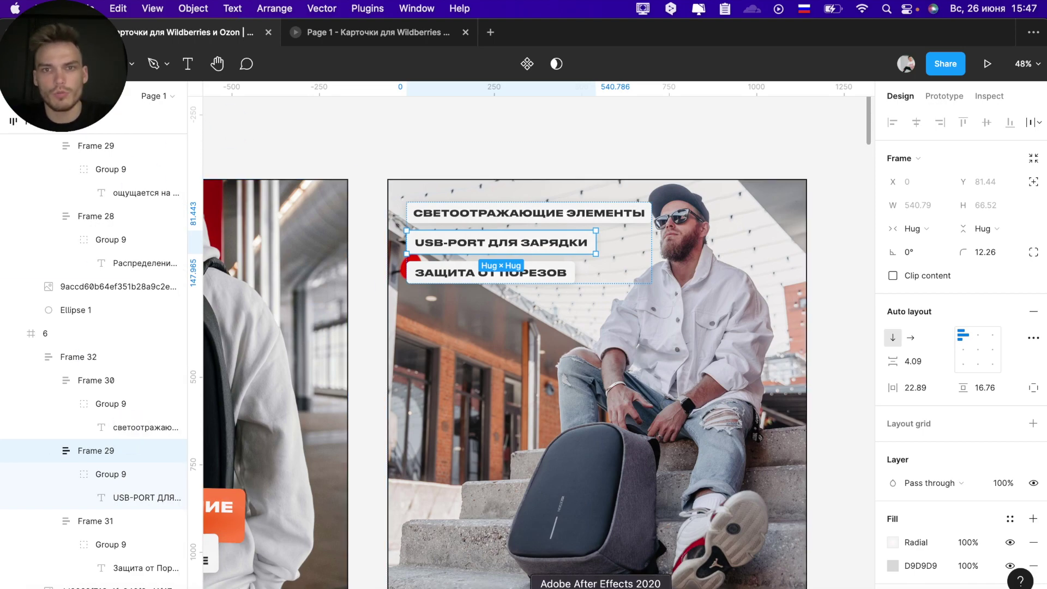
key("Escape")
key("Escape")
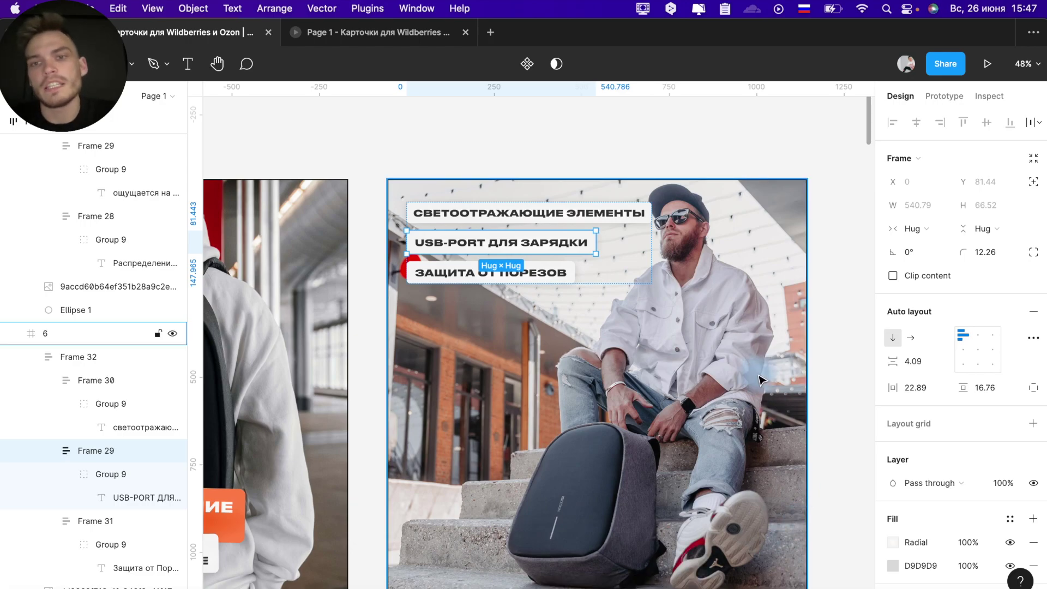
scroll(668, 159, "up", 10)
scroll(670, 164, "down", 5)
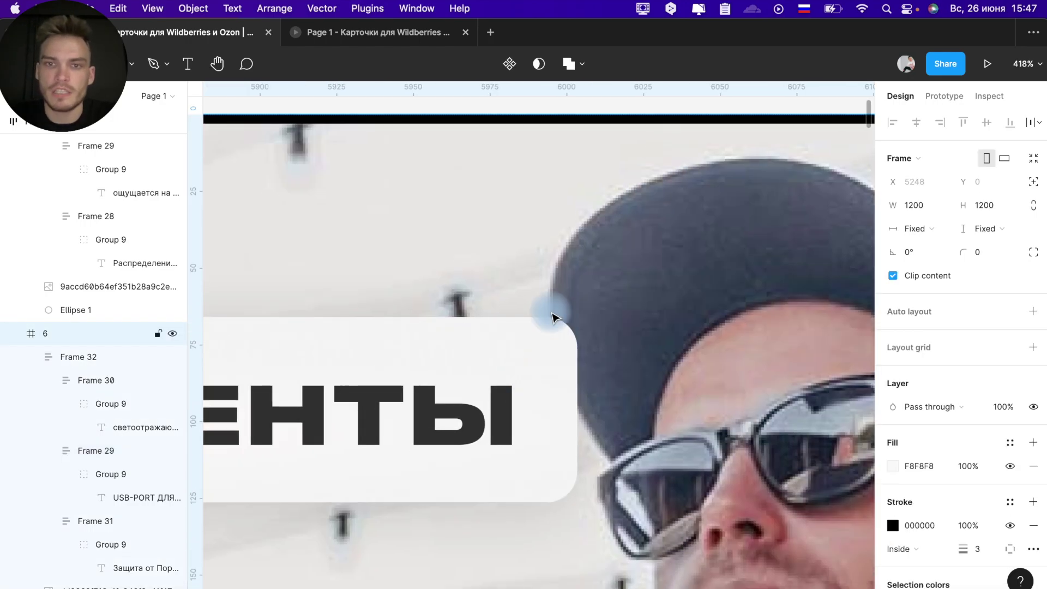
left_click(561, 342)
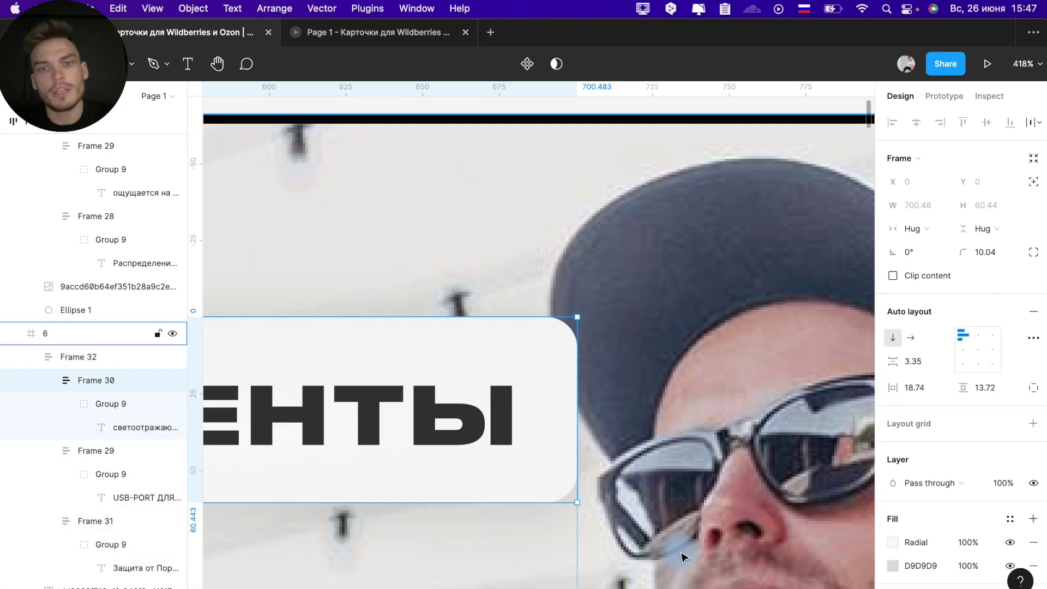
left_click(625, 243)
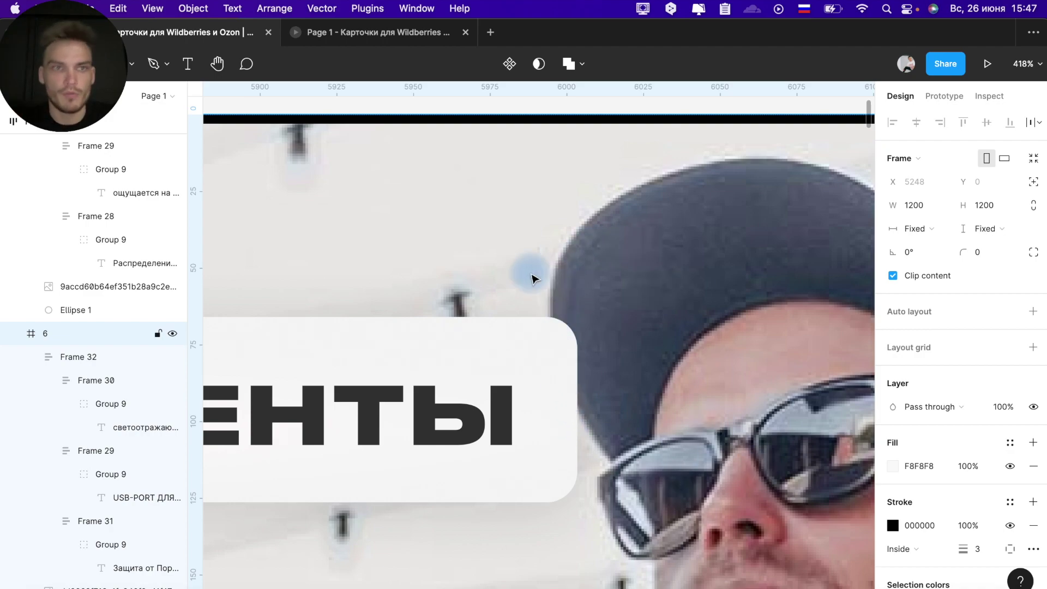
scroll(562, 431, "down", 5)
scroll(566, 436, "down", 5)
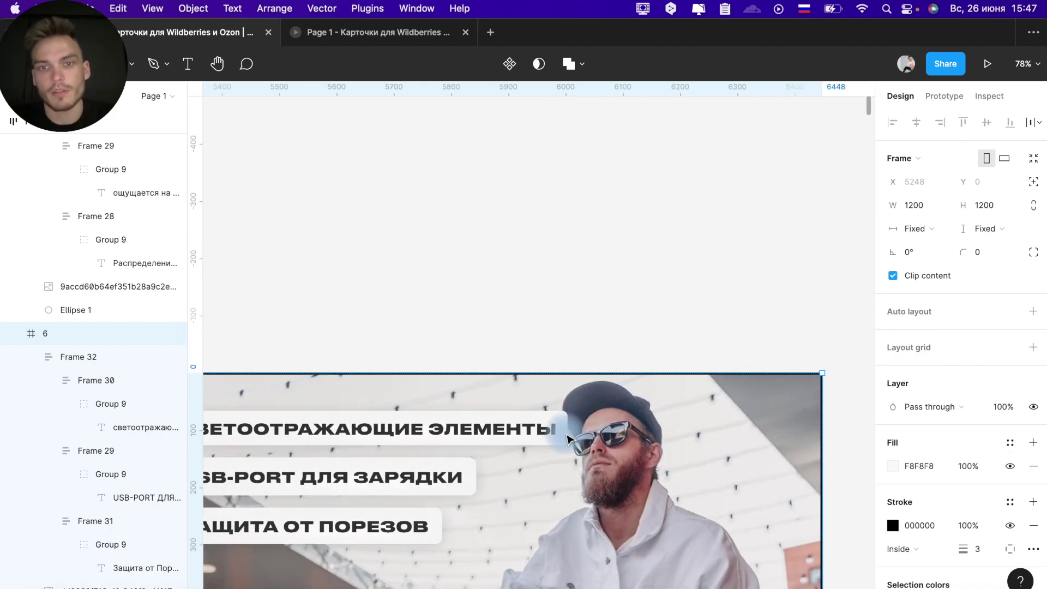
scroll(520, 391, "down", 3)
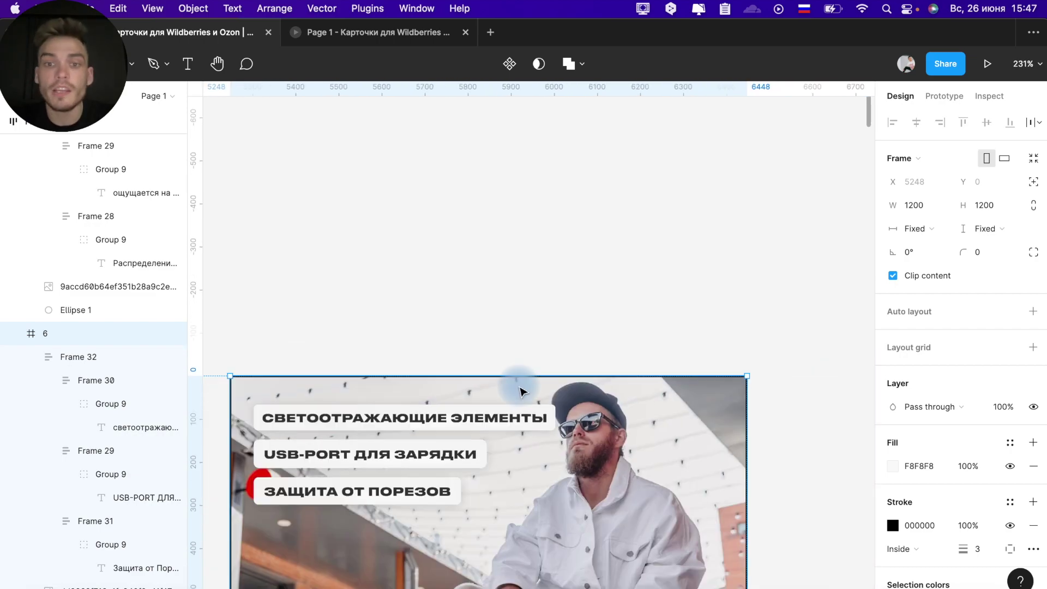
scroll(518, 385, "down", 2)
scroll(519, 373, "down", 2)
left_click(628, 184)
Zoom out over all the backpack cards, then focus the browser's address bar for a new search
scroll(628, 185, "down", 2)
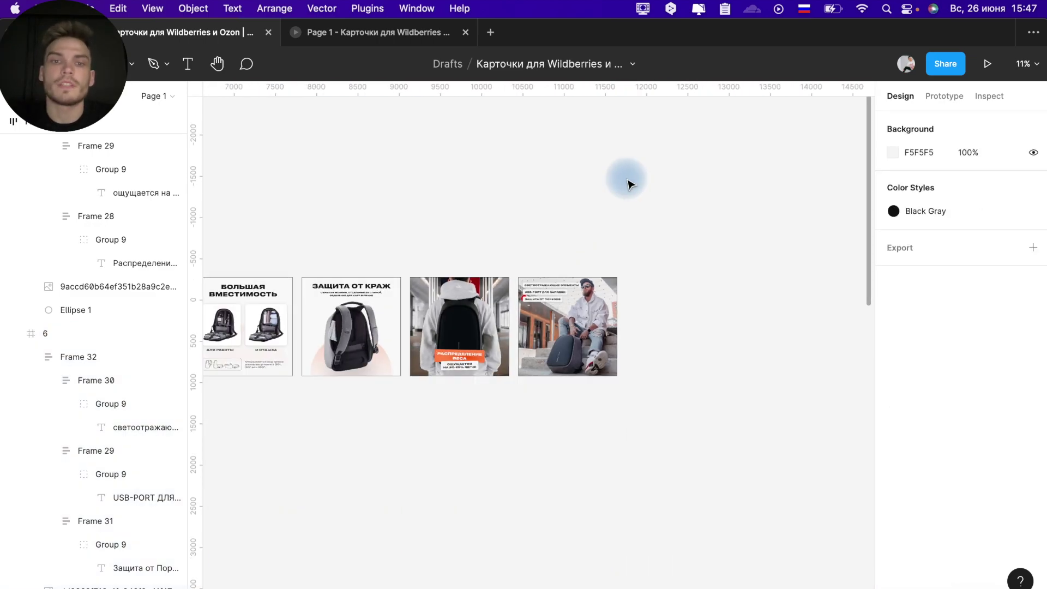
scroll(628, 185, "down", 2)
scroll(629, 184, "down", 1)
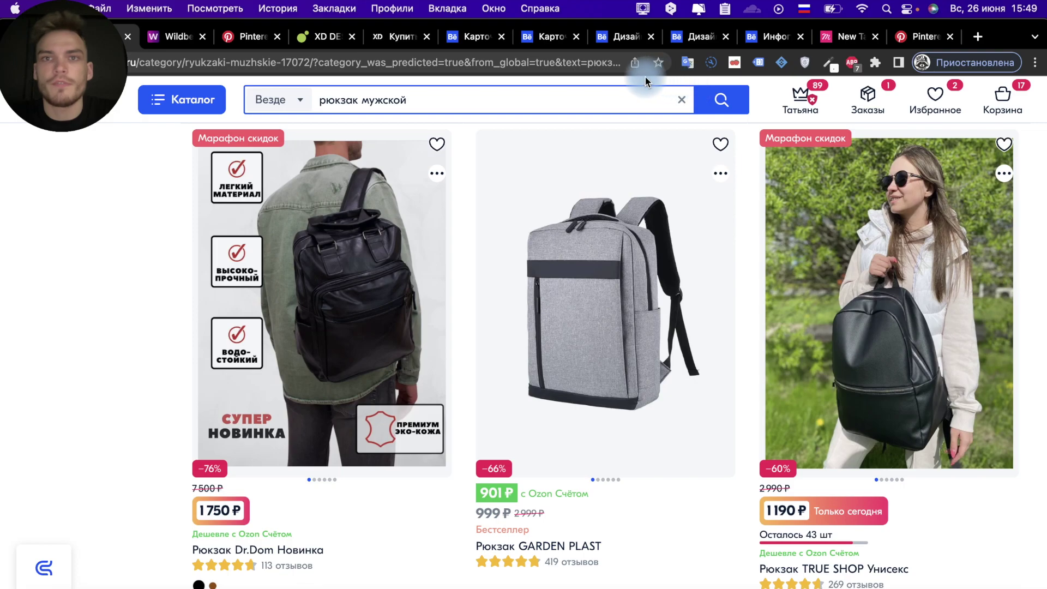
left_click(603, 65)
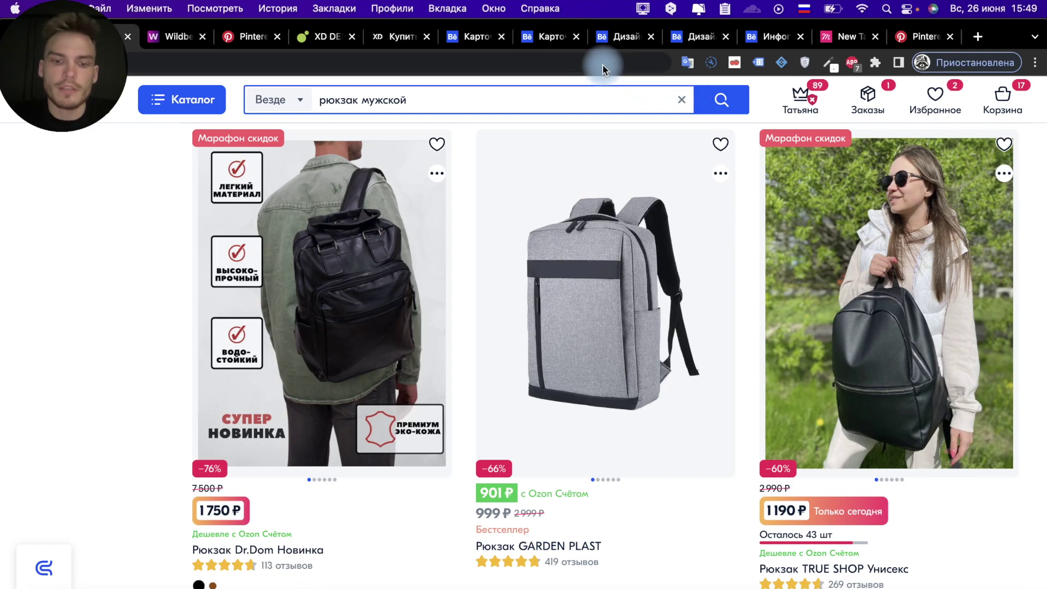
Search the web for Figma, typed as 'ашпьф' in the Russian layout
type("ашпьф")
key("BackSpace")
key("BackSpace")
key("BackSpace")
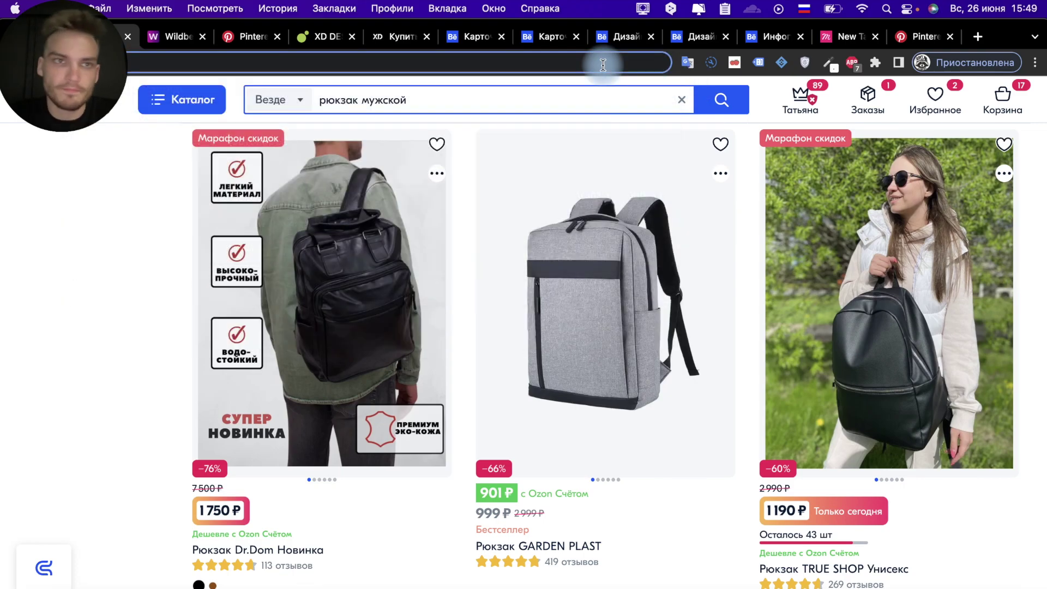
type("аш")
key("BackSpace")
key("BackSpace")
type("аш")
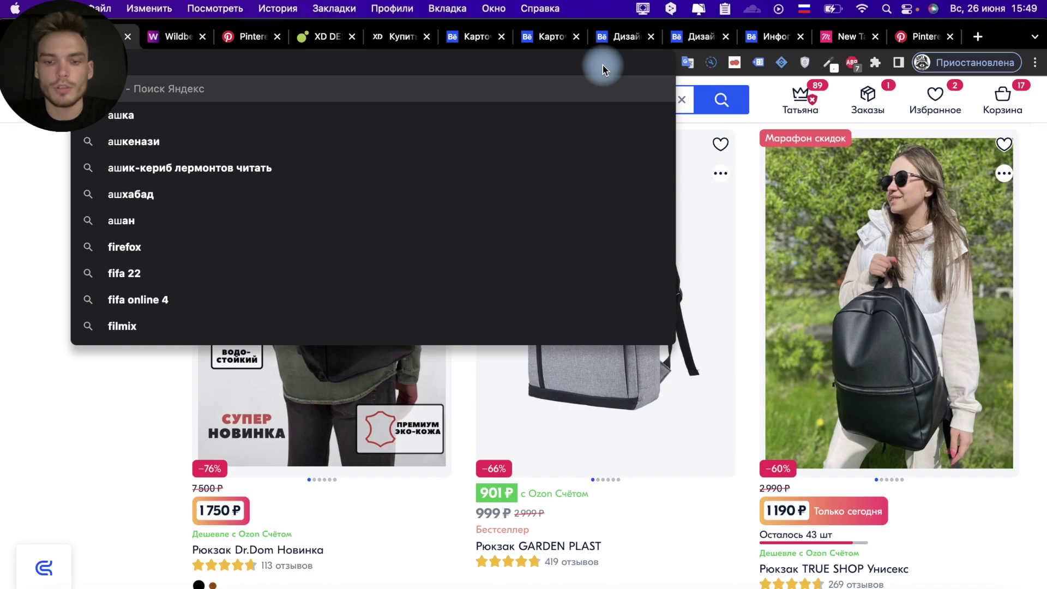
type("пьф")
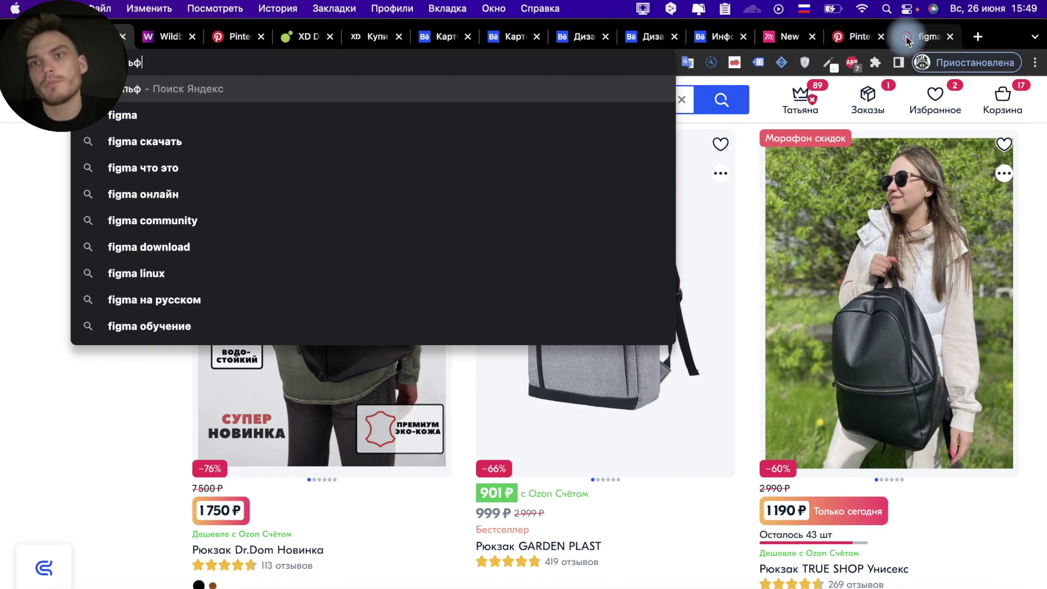
key("Return")
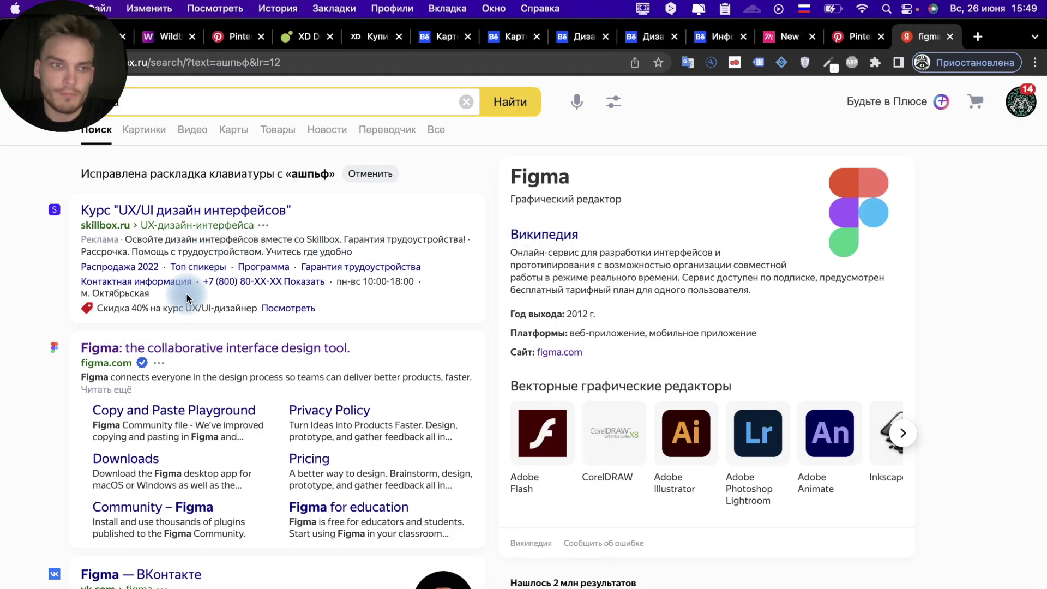
Open the official Figma website and dismiss its sign-up form
left_click(155, 347)
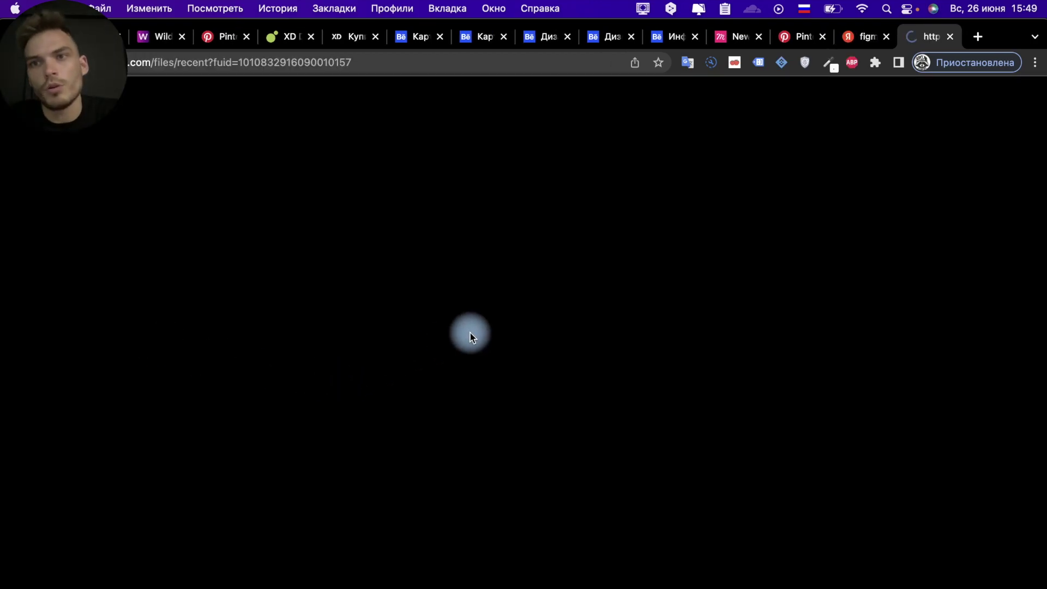
scroll(720, 513, "down", 2)
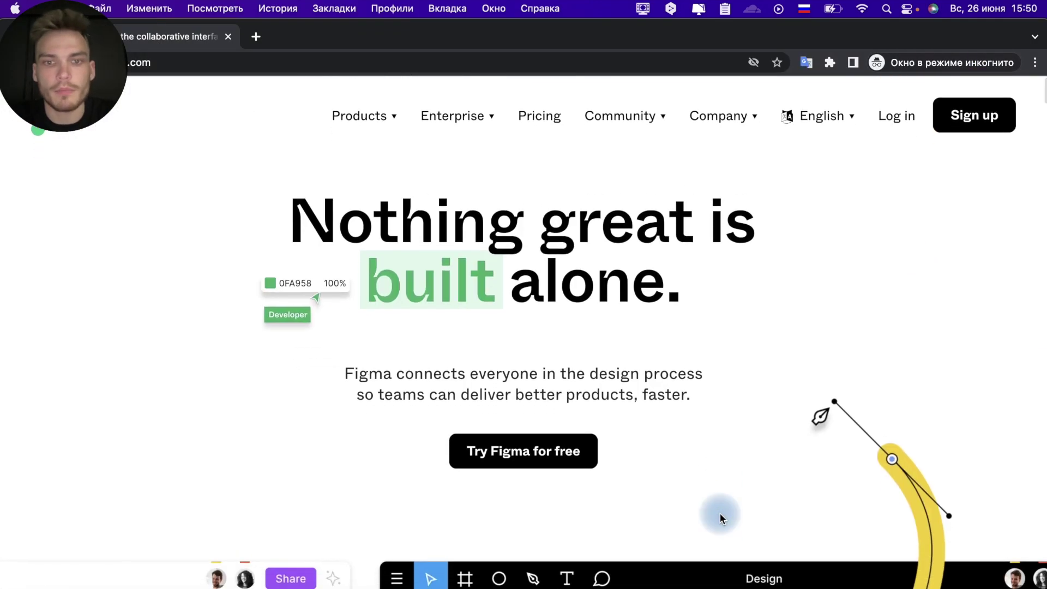
left_click(575, 451)
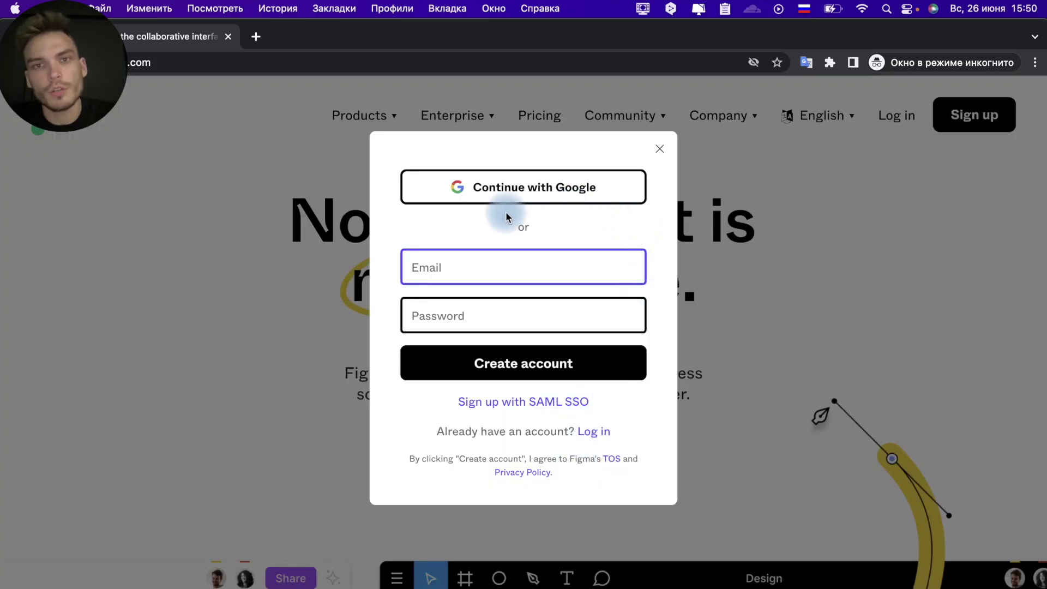
left_click(661, 150)
Go to the Figma downloads page and select the Desktop app heading text
scroll(663, 147, "down", 10)
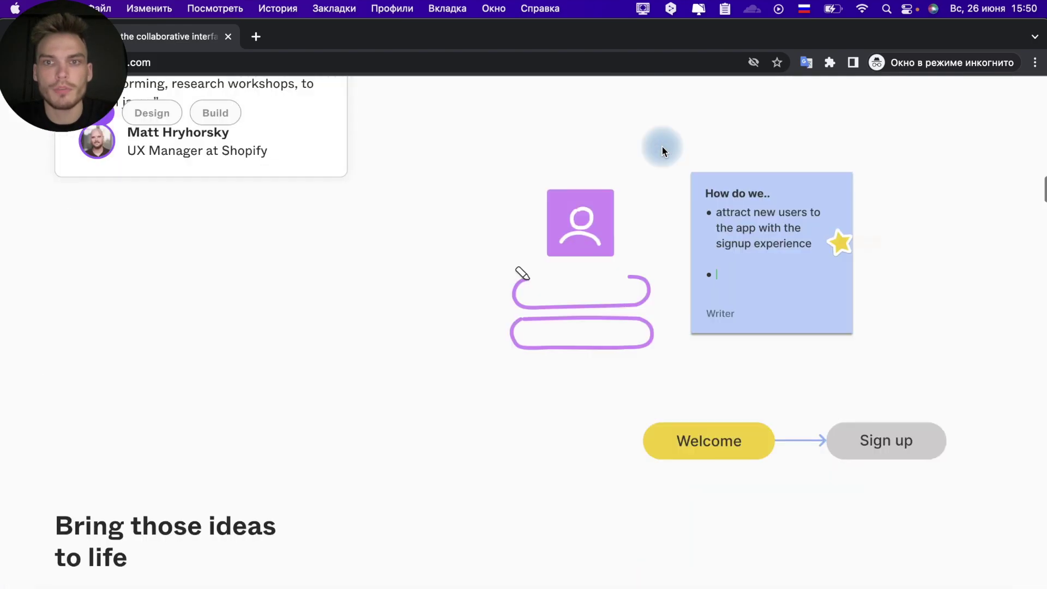
scroll(662, 148, "down", 10)
scroll(662, 147, "down", 10)
scroll(662, 147, "down", 10)
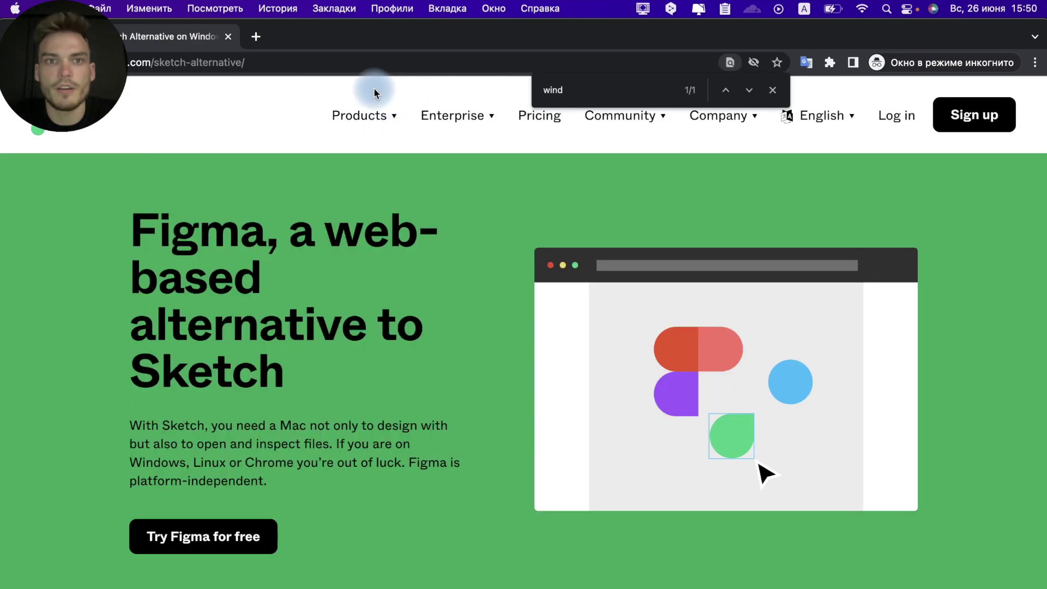
mouse_move(364, 116)
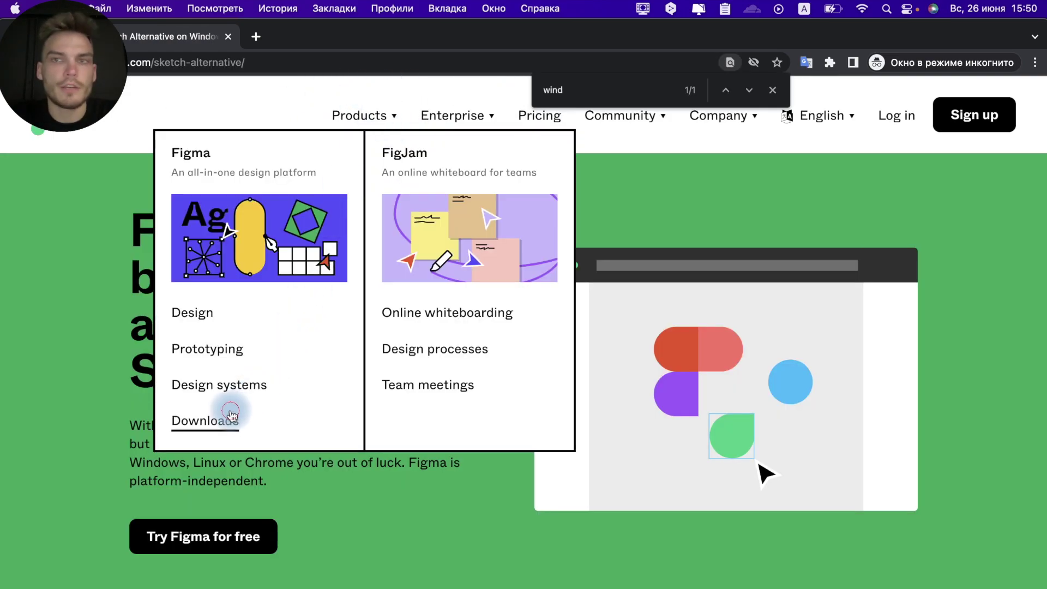
left_click(230, 410)
scroll(230, 410, "down", 3)
scroll(230, 410, "down", 2)
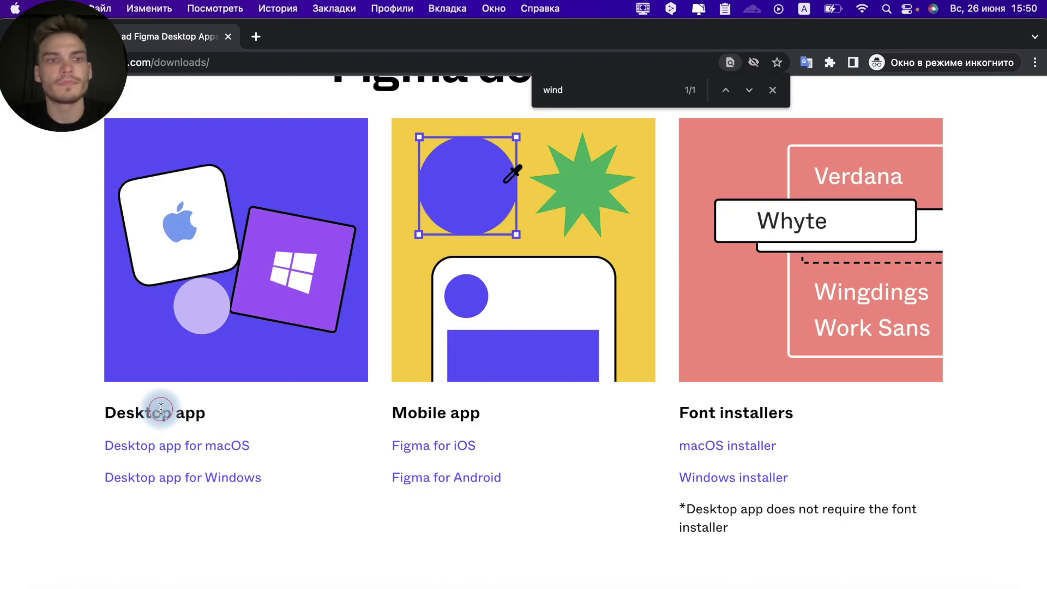
triple_click(160, 409)
left_click_drag(161, 409, 318, 573)
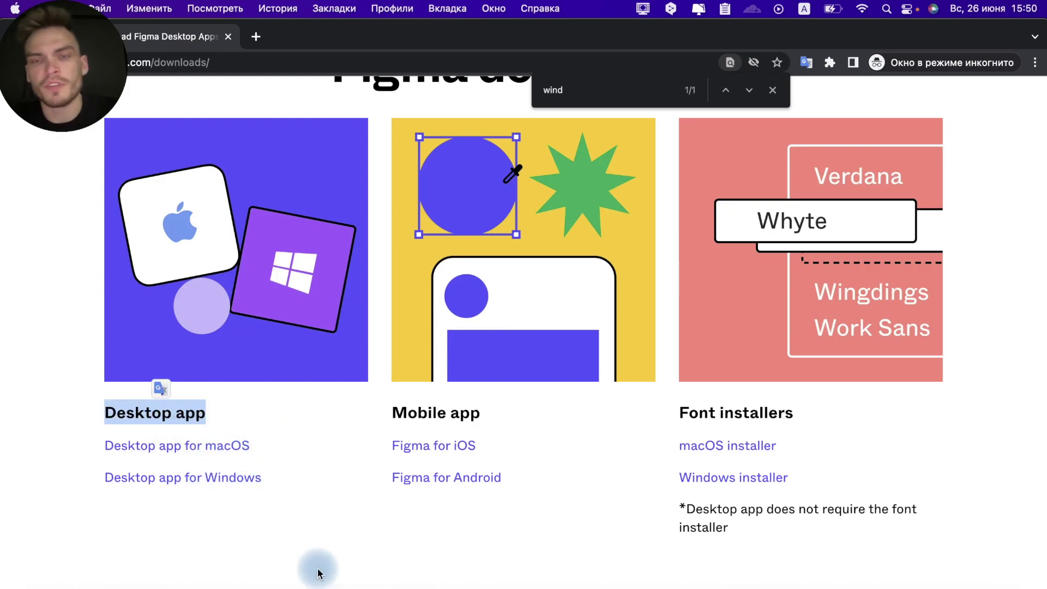
left_click(774, 90)
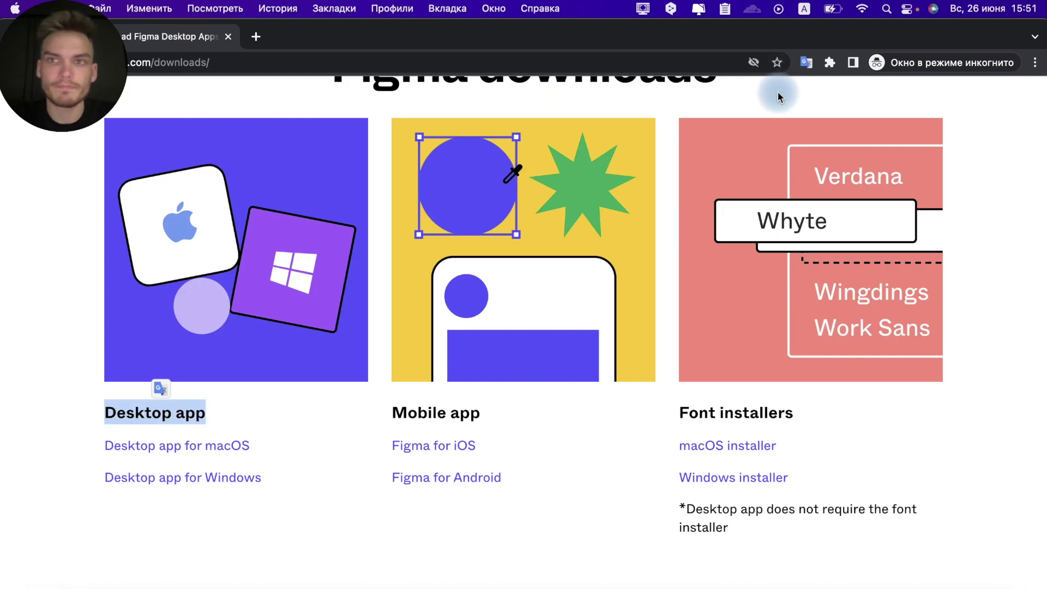
Close the incognito browser window and bring the Figma desktop app back
left_click_drag(445, 34, 633, 112)
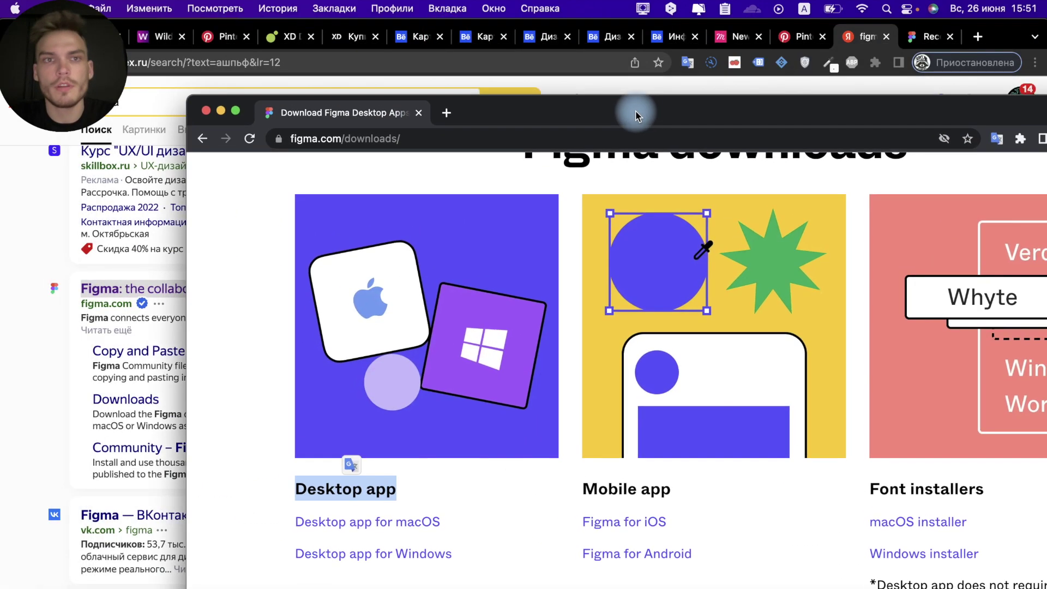
left_click(215, 112)
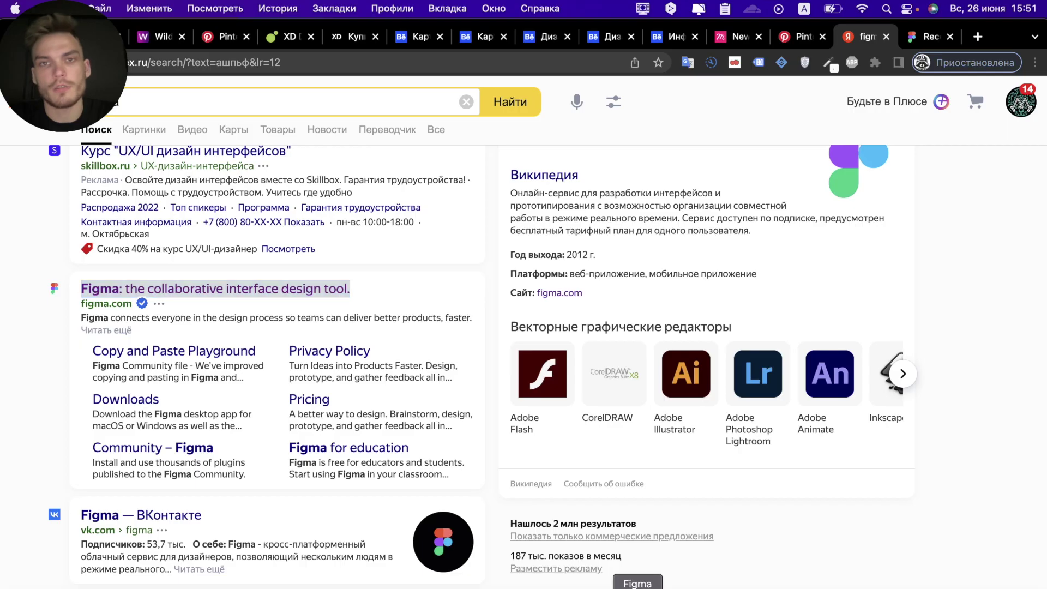
left_click(637, 581)
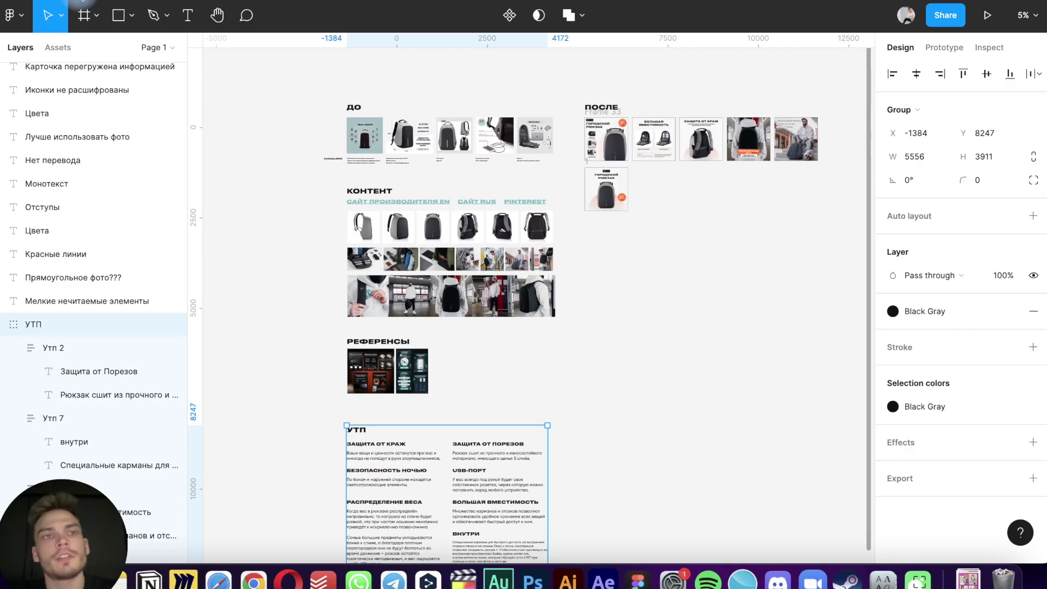
left_click(81, 2)
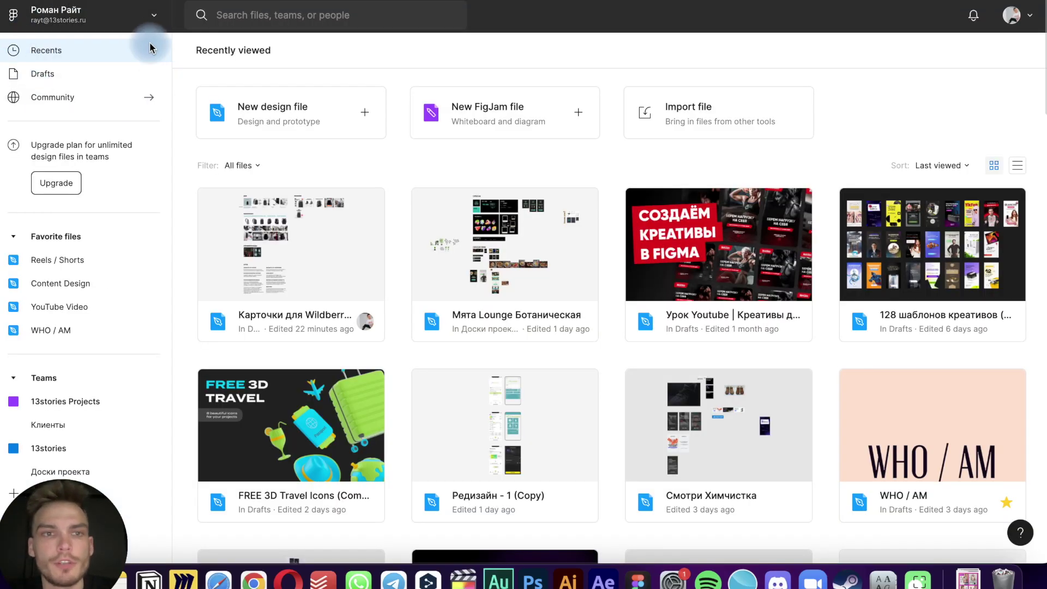
left_click(302, 117)
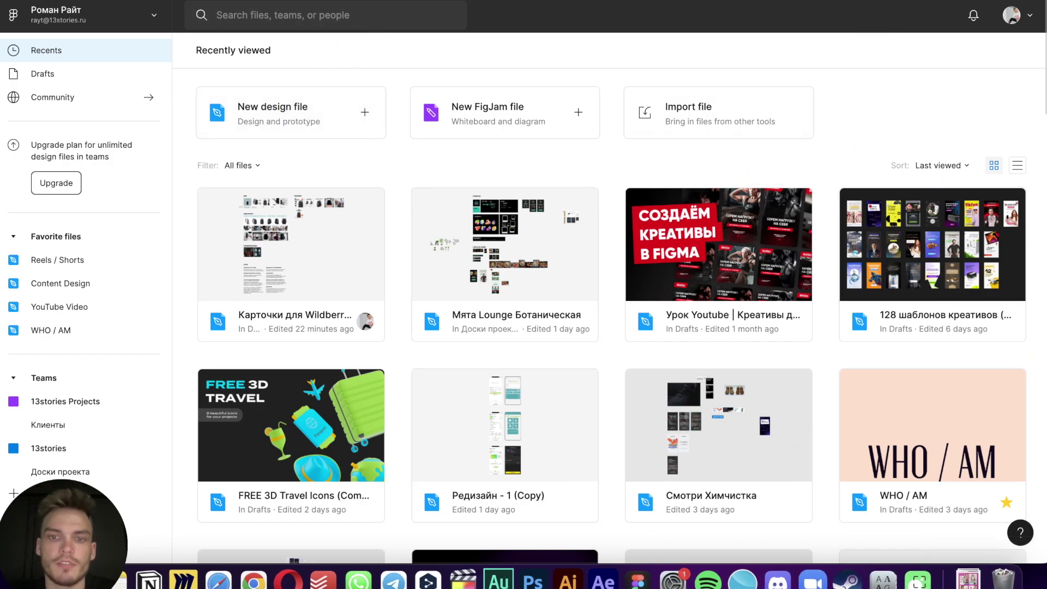
left_click(240, 111)
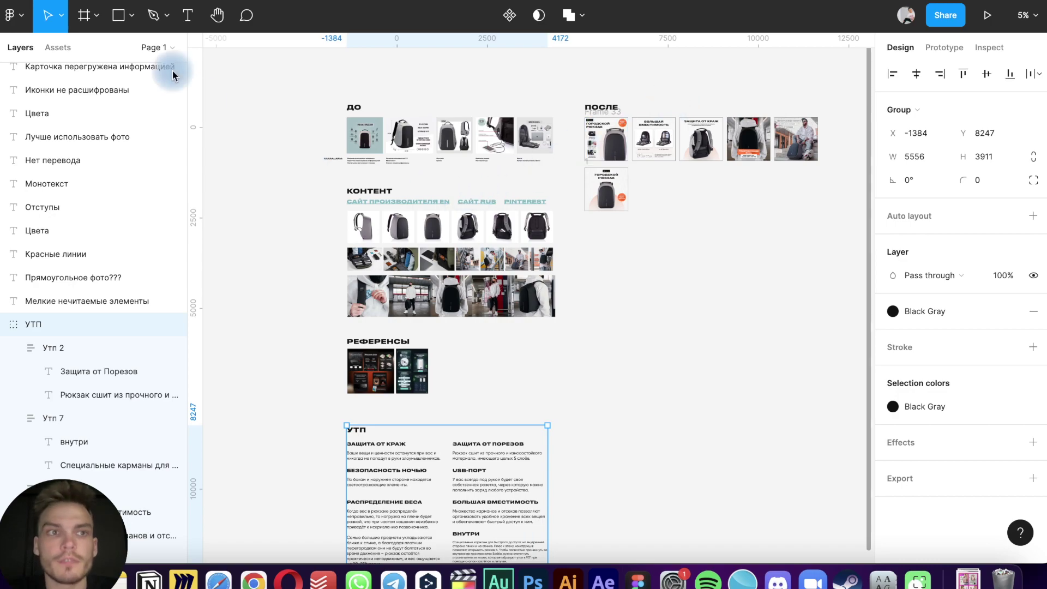
key("f")
left_click(61, 17)
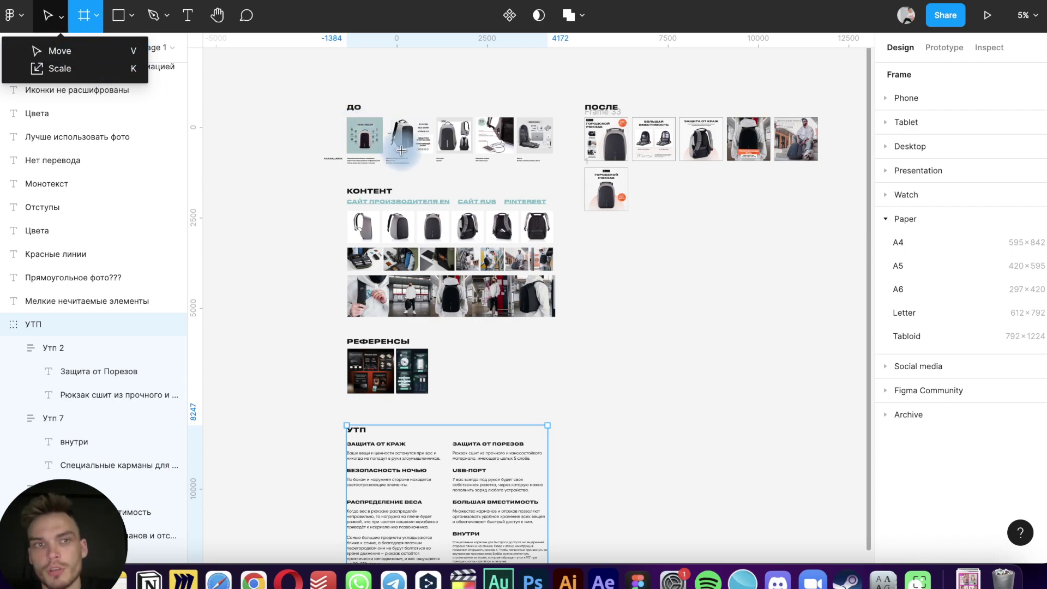
left_click(104, 54)
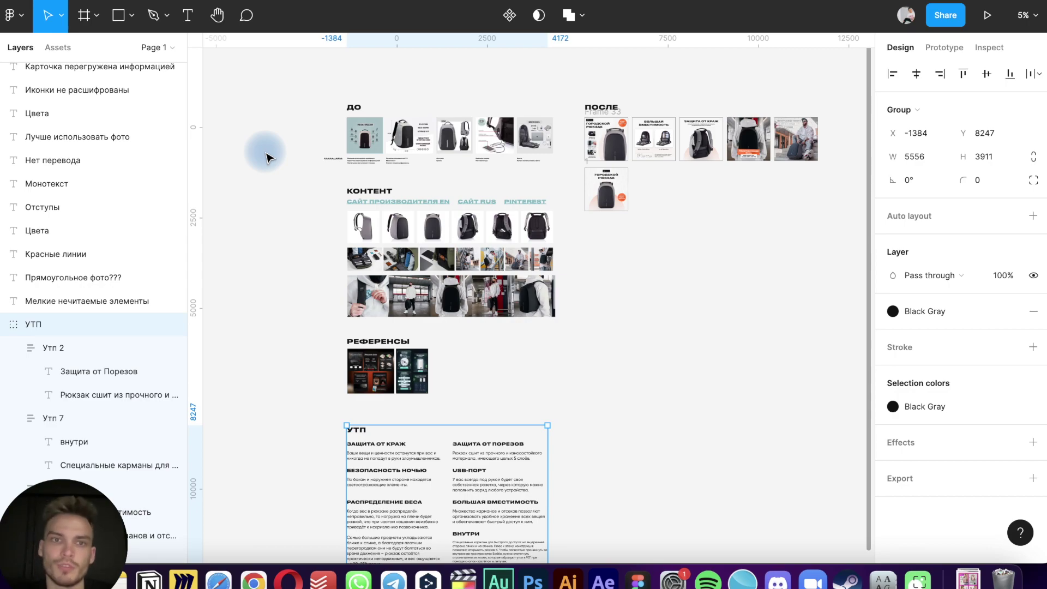
left_click(101, 17)
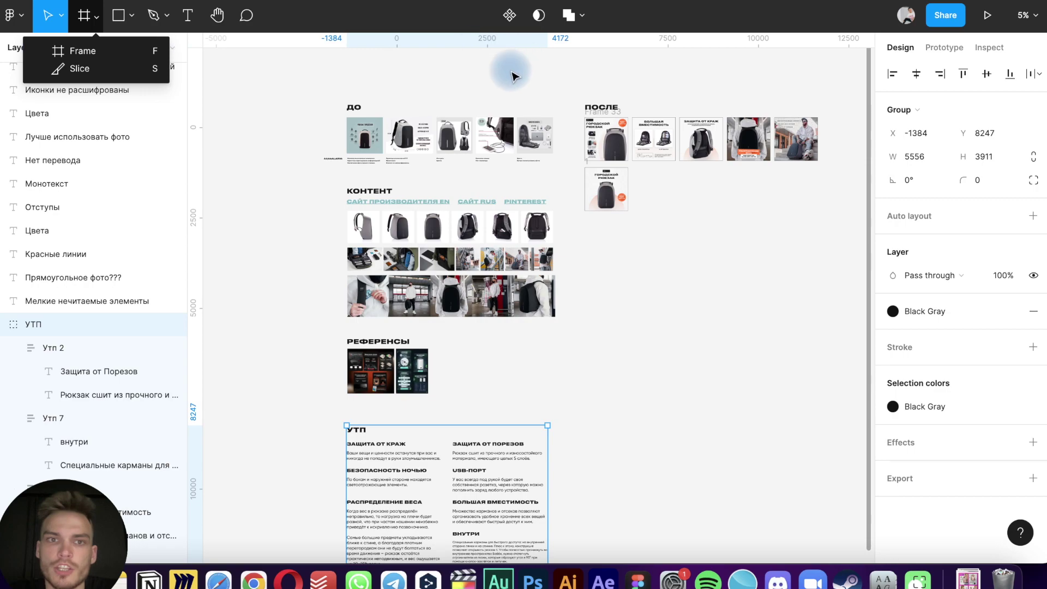
left_click(606, 130)
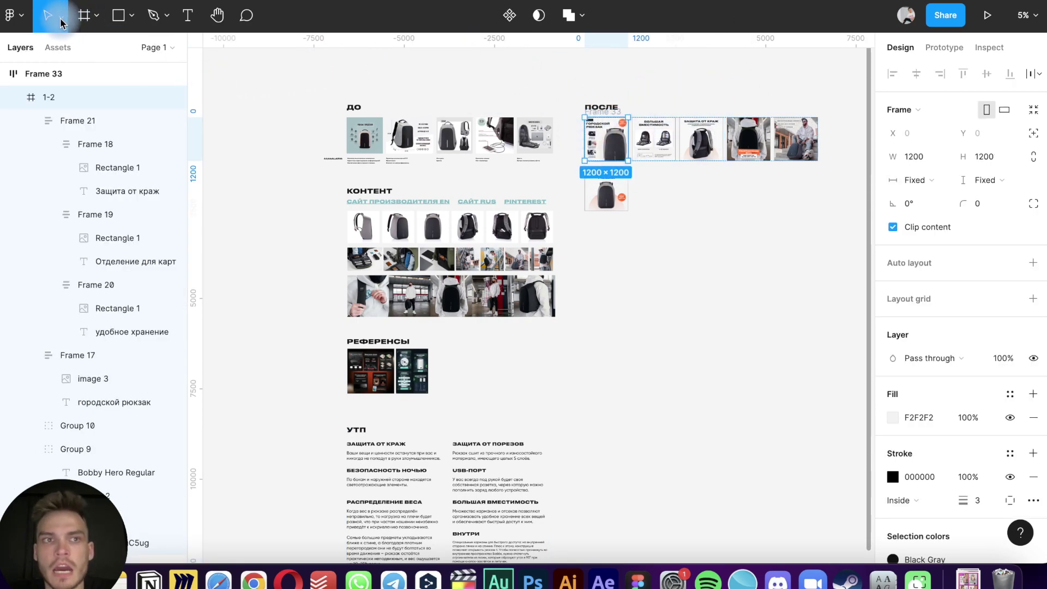
left_click(93, 15)
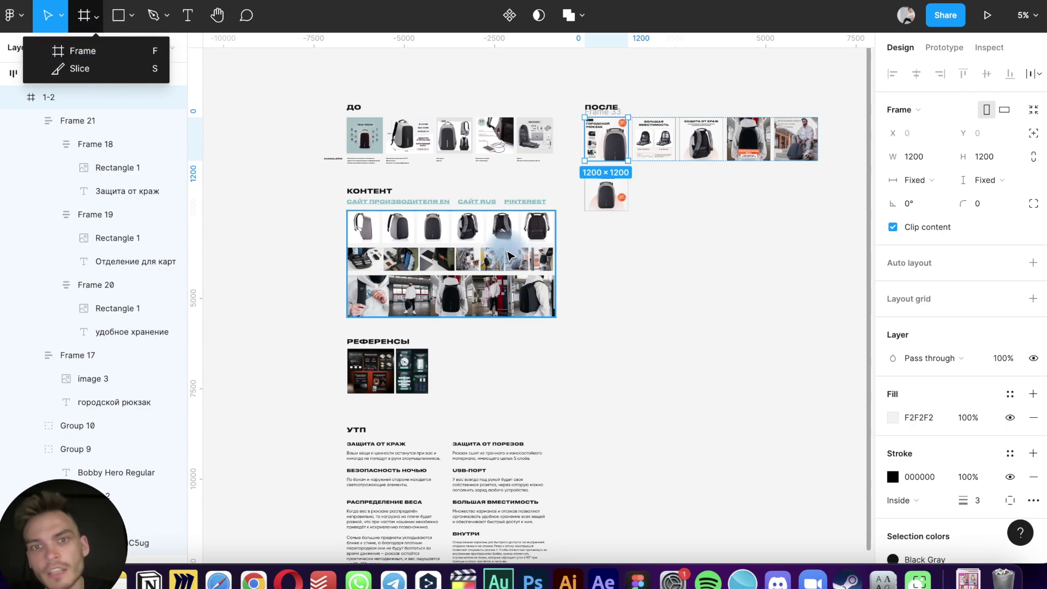
left_click(720, 309)
left_click(600, 134)
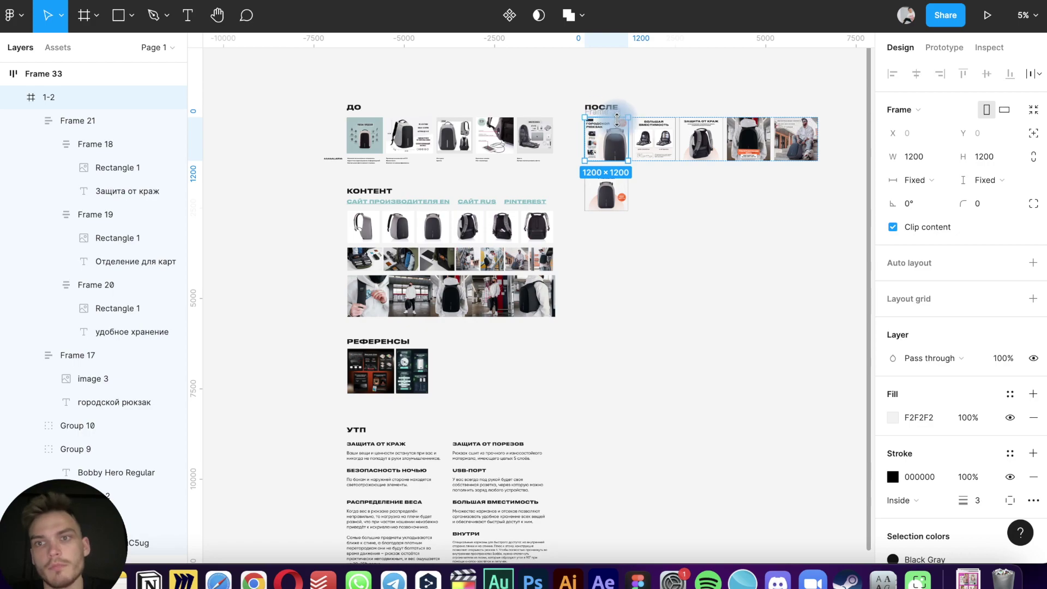
left_click(132, 16)
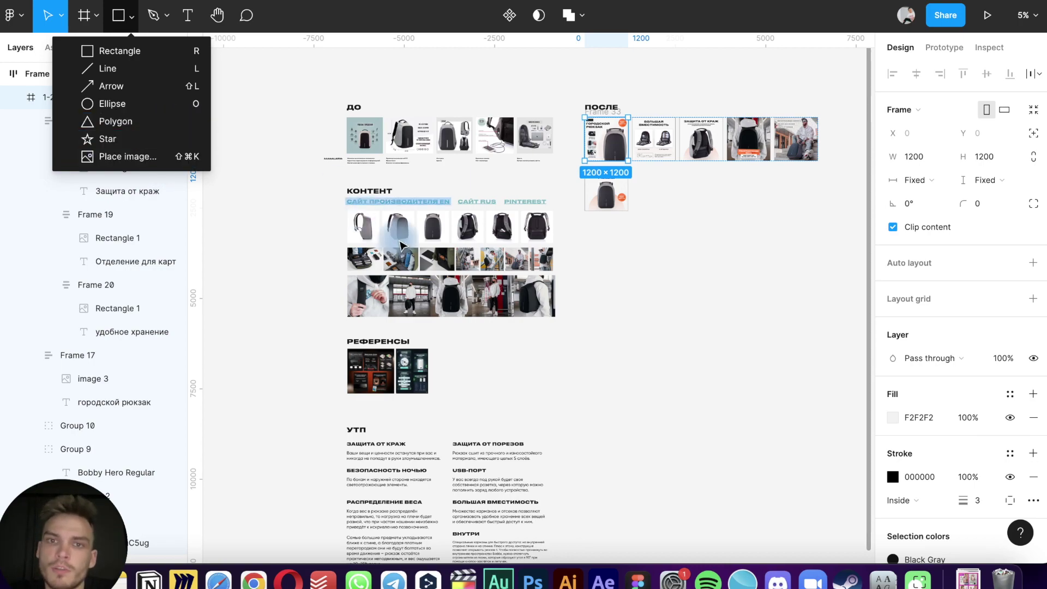
left_click(633, 262)
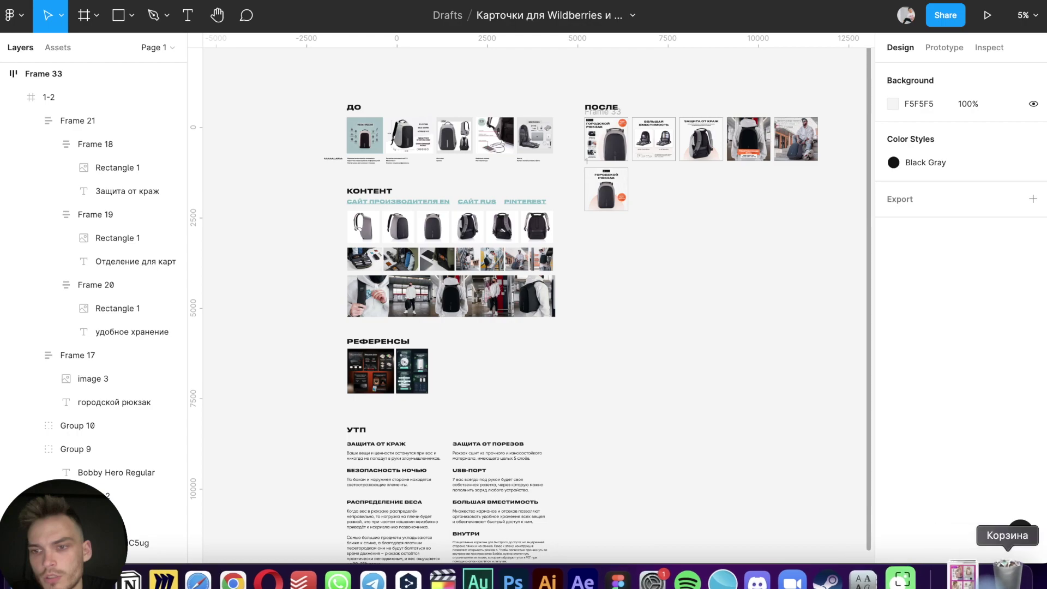
Drag a downloaded photo from the Downloads stack onto the canvas, then delete it
left_click(969, 578)
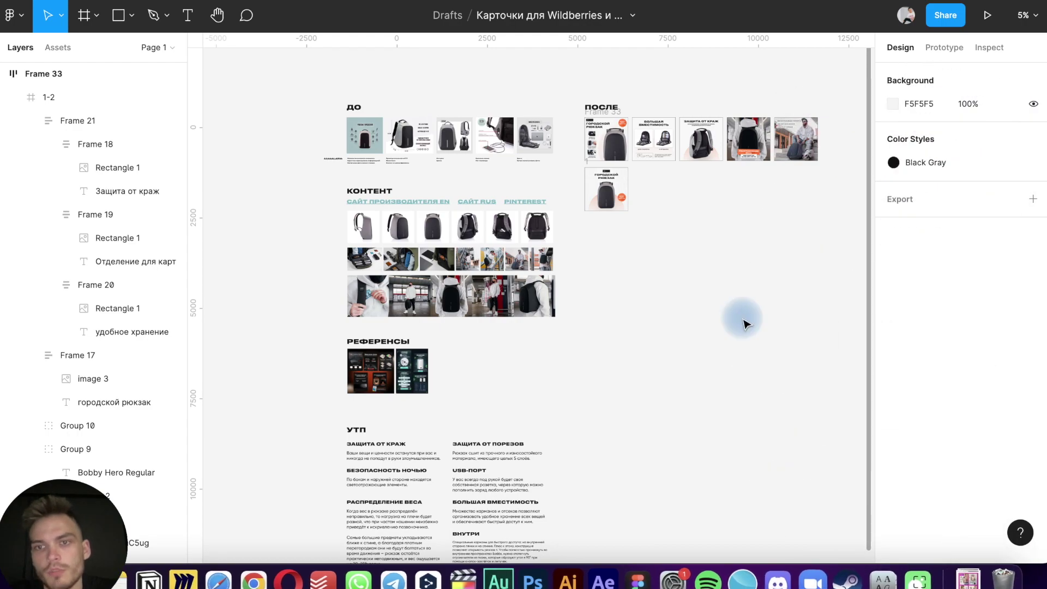
left_click_drag(949, 353, 742, 319)
left_click(656, 343)
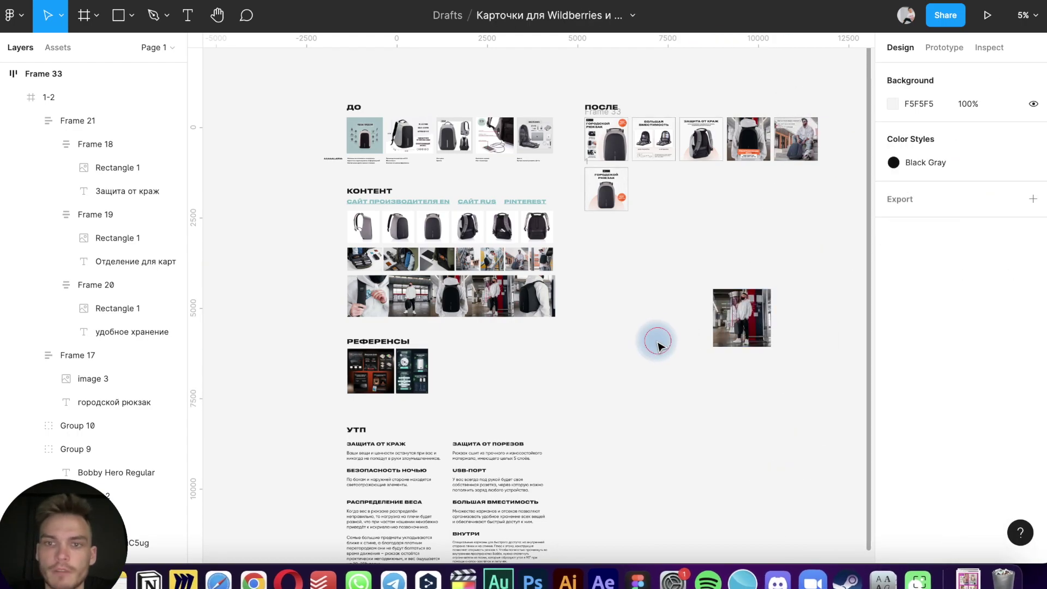
left_click(716, 334)
key("Delete")
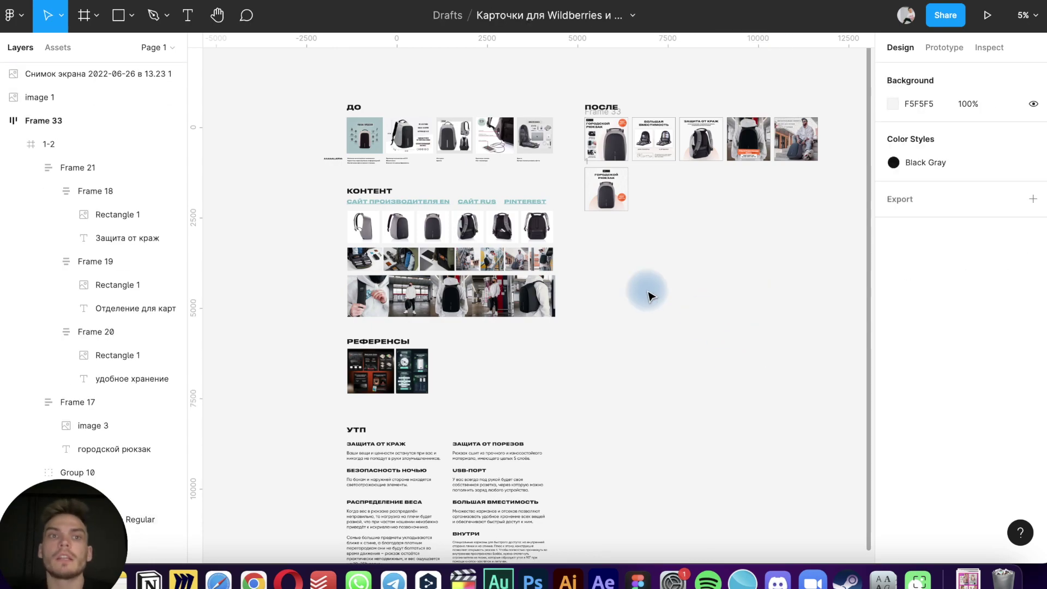
Draw a trial curved path with the Pen tool and discard it
left_click(167, 15)
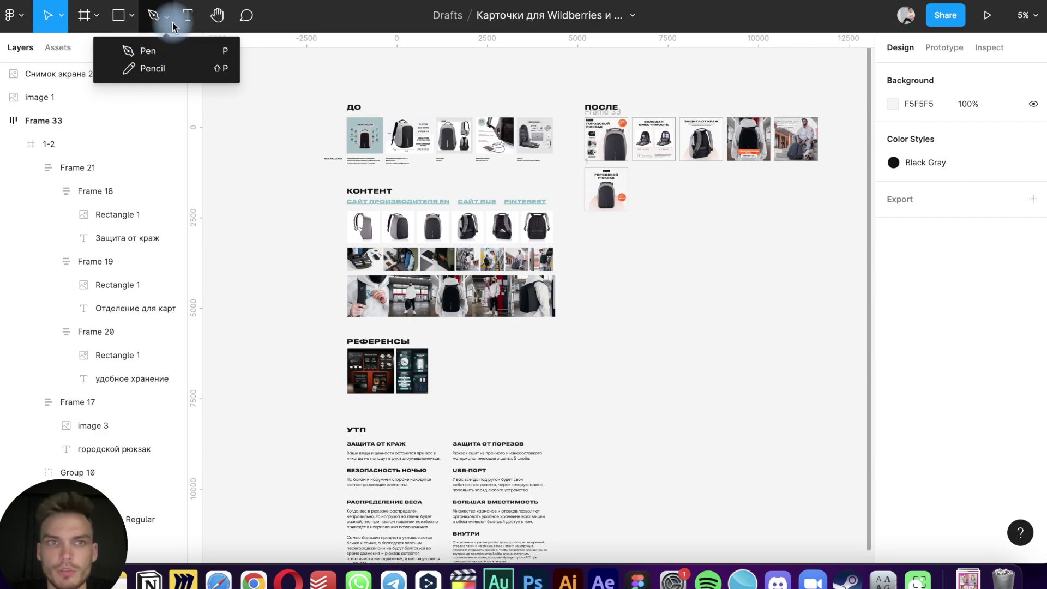
left_click(148, 50)
left_click(683, 221)
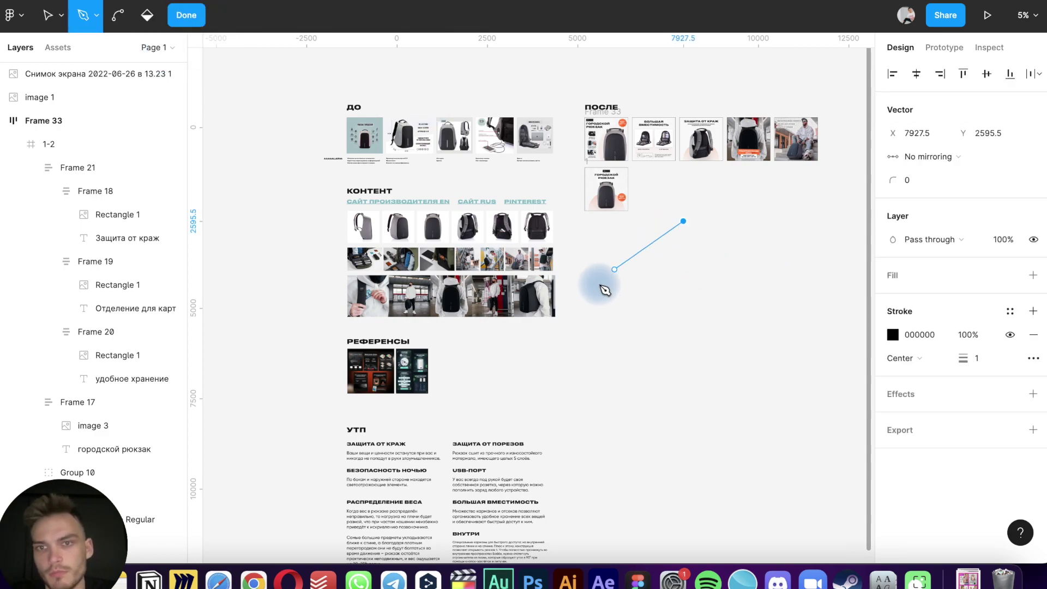
left_click_drag(596, 298, 776, 407)
left_click_drag(766, 241, 676, 203)
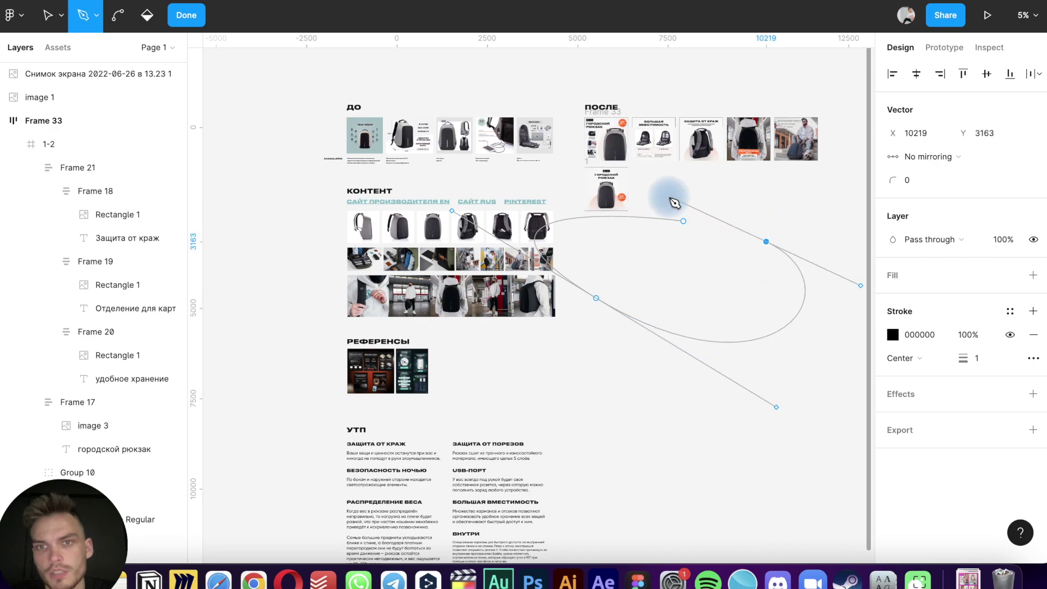
key("ctrl+z")
key("ctrl+z")
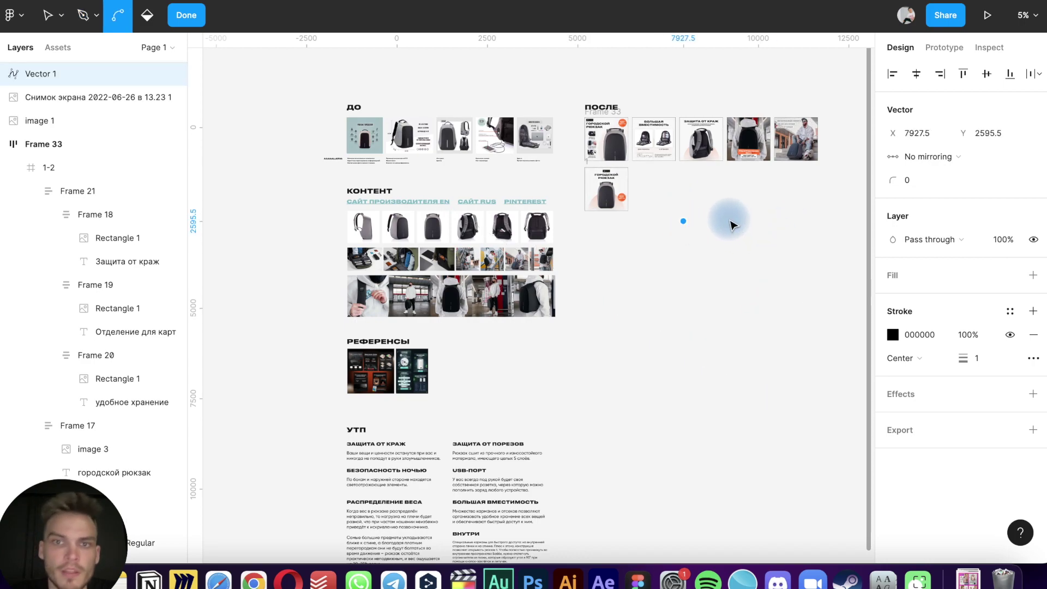
key("Escape")
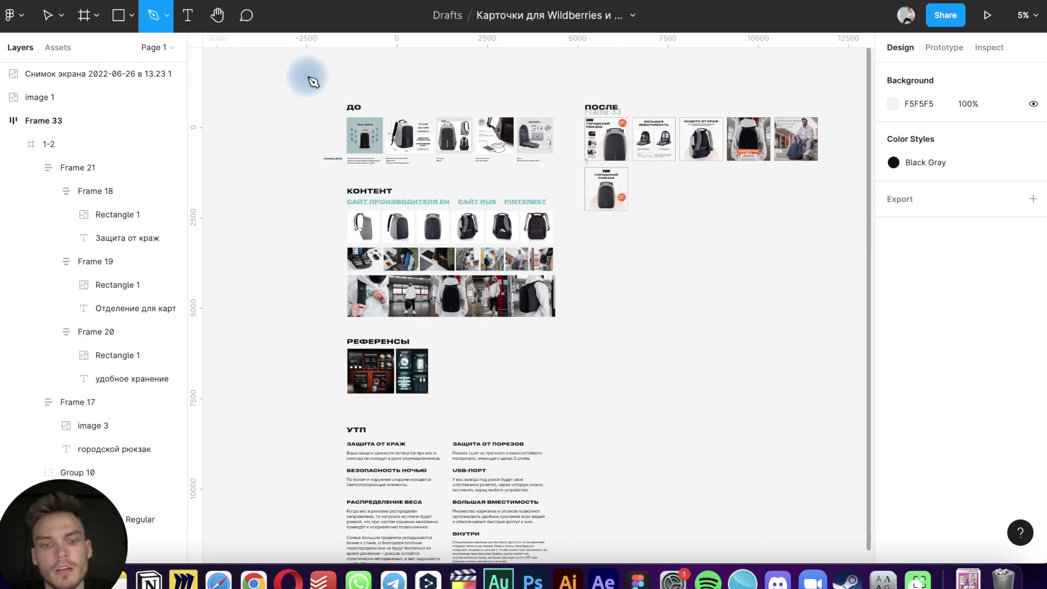
Add sample text 'asdasdasd', enlarge its font, then delete the text layer
left_click(188, 20)
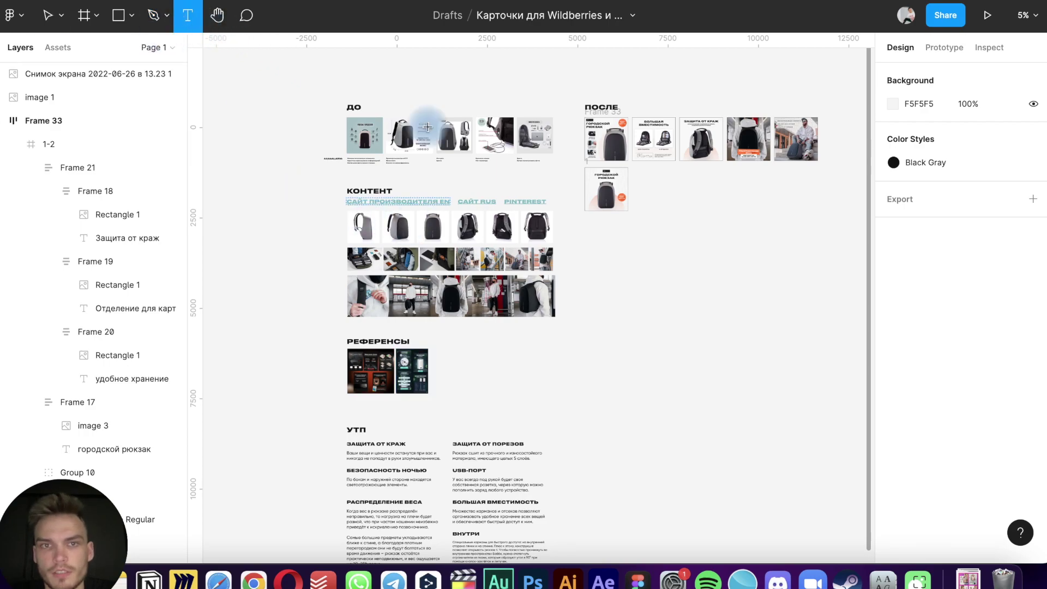
left_click(657, 273)
type("asdasdasd")
key("Escape")
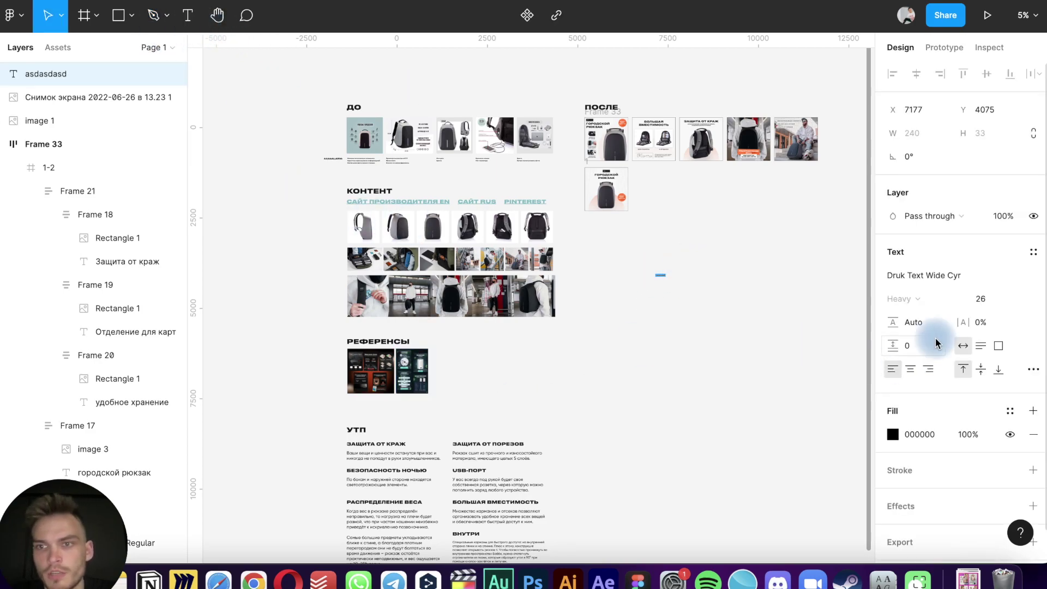
left_click(980, 301)
type("166")
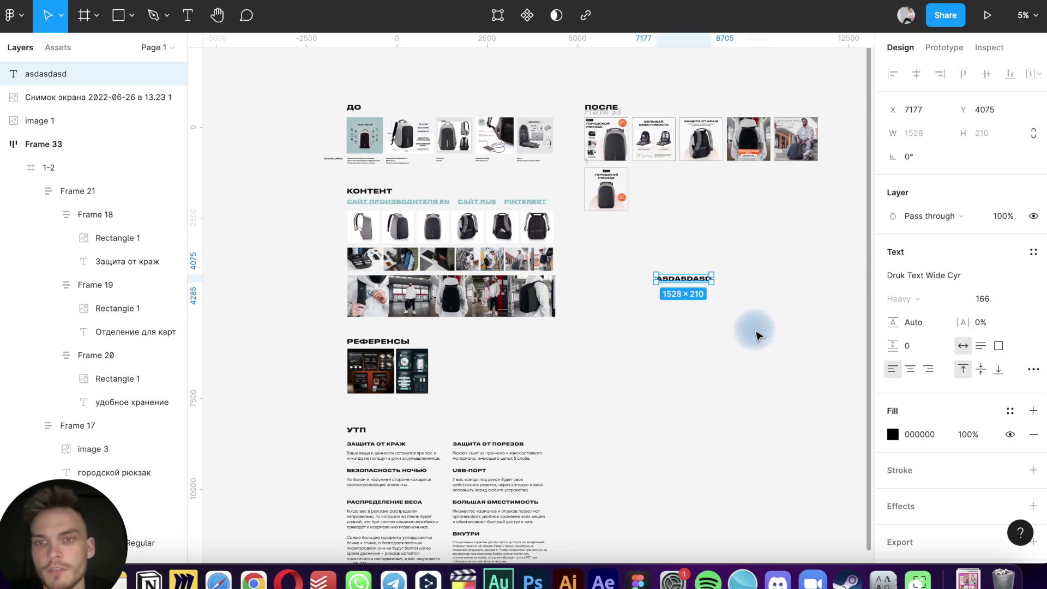
key("Delete")
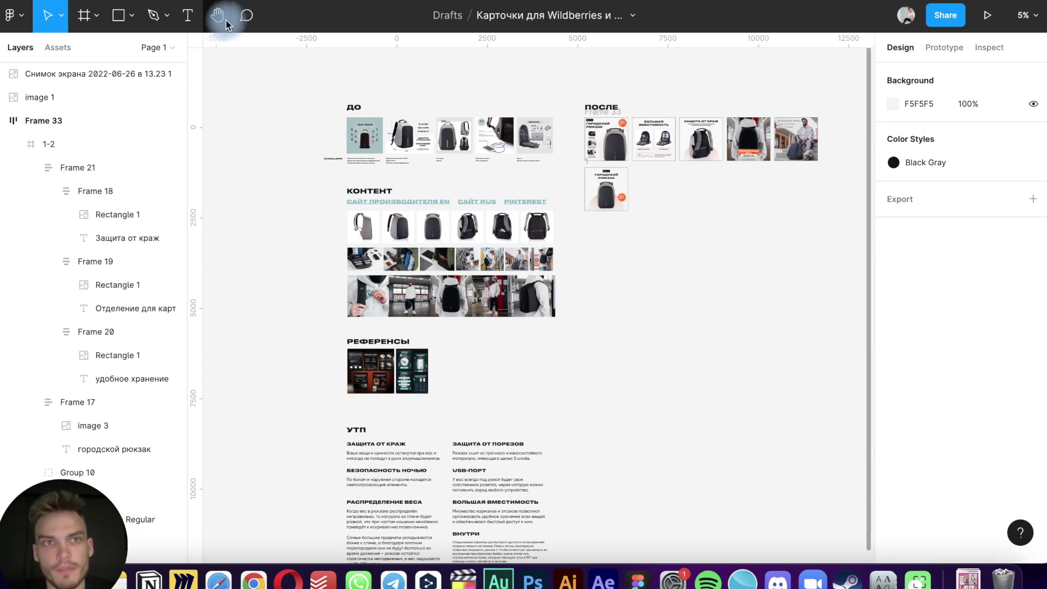
left_click(219, 17)
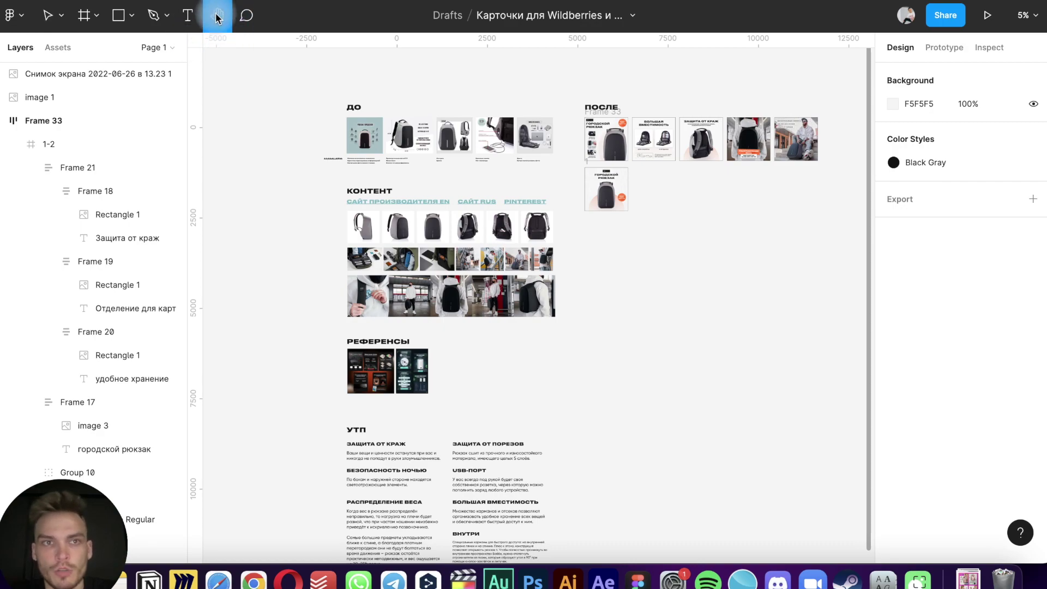
Draw a new frame below the existing backpack cards
left_click(317, 189)
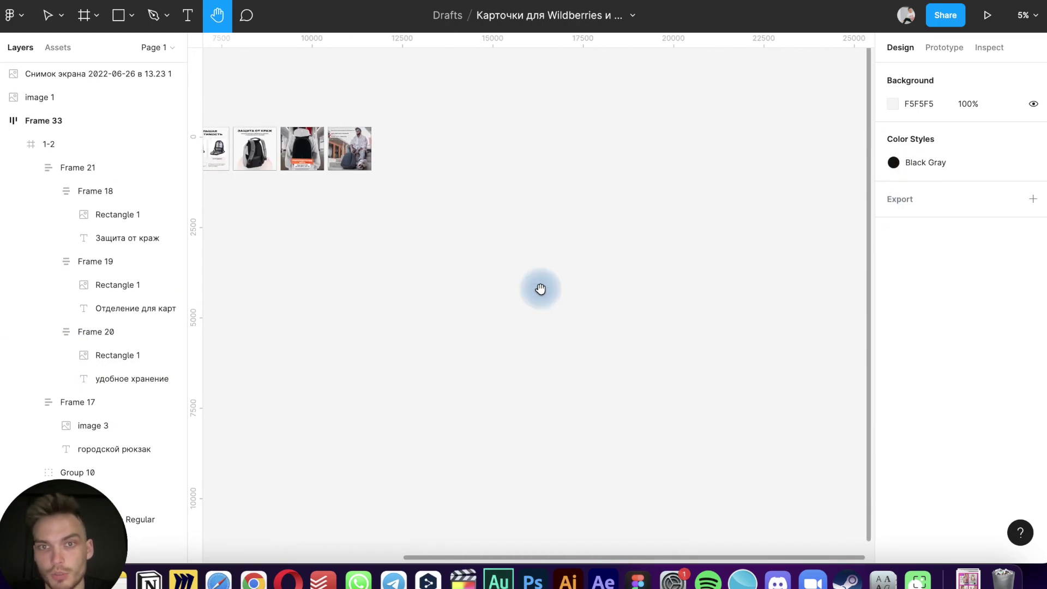
scroll(540, 289, "up", 3)
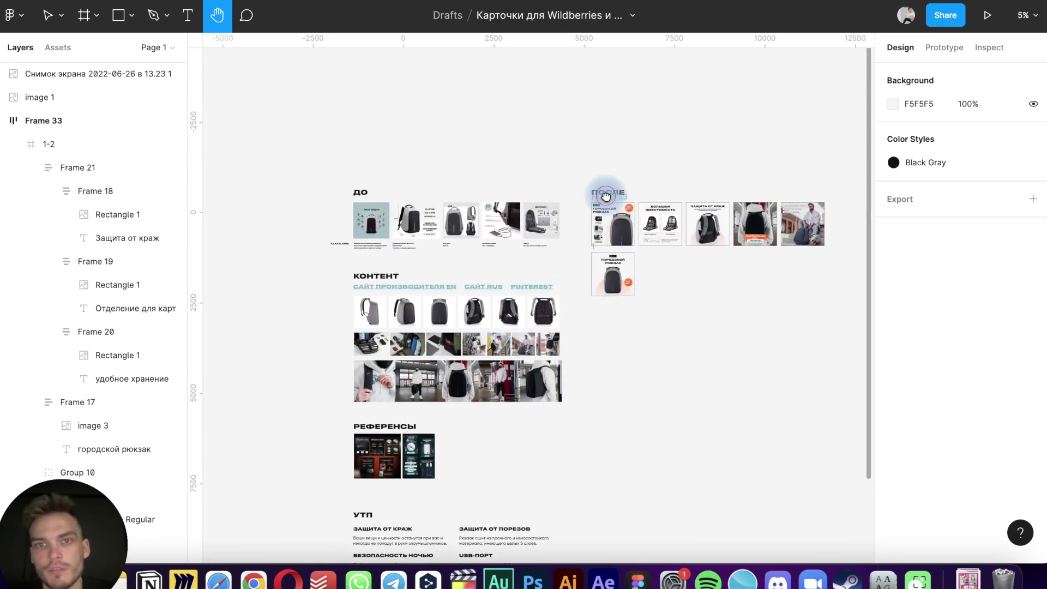
mouse_move(602, 199)
left_mouse_down()
mouse_move(262, 108)
mouse_move(507, 165)
mouse_move(897, 218)
mouse_move(891, 417)
mouse_move(426, 101)
mouse_move(418, 327)
mouse_move(513, 256)
left_mouse_up()
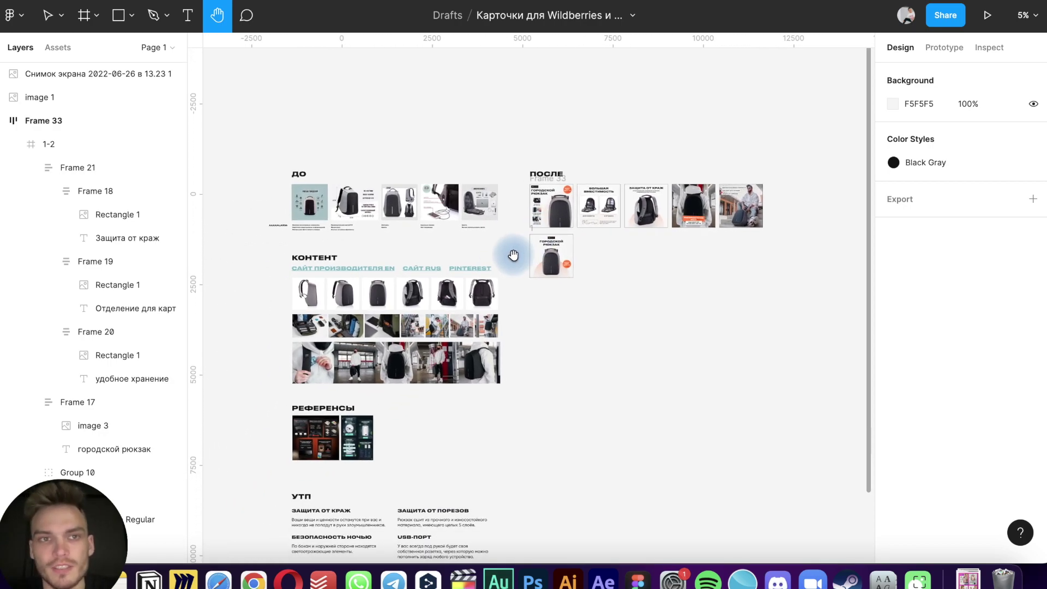
key("v")
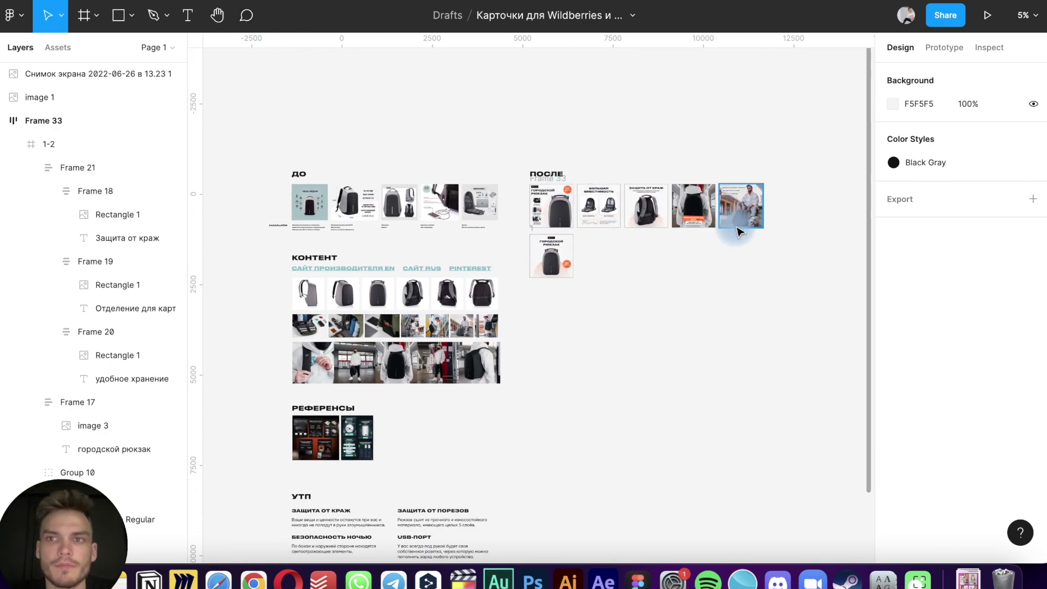
key("f")
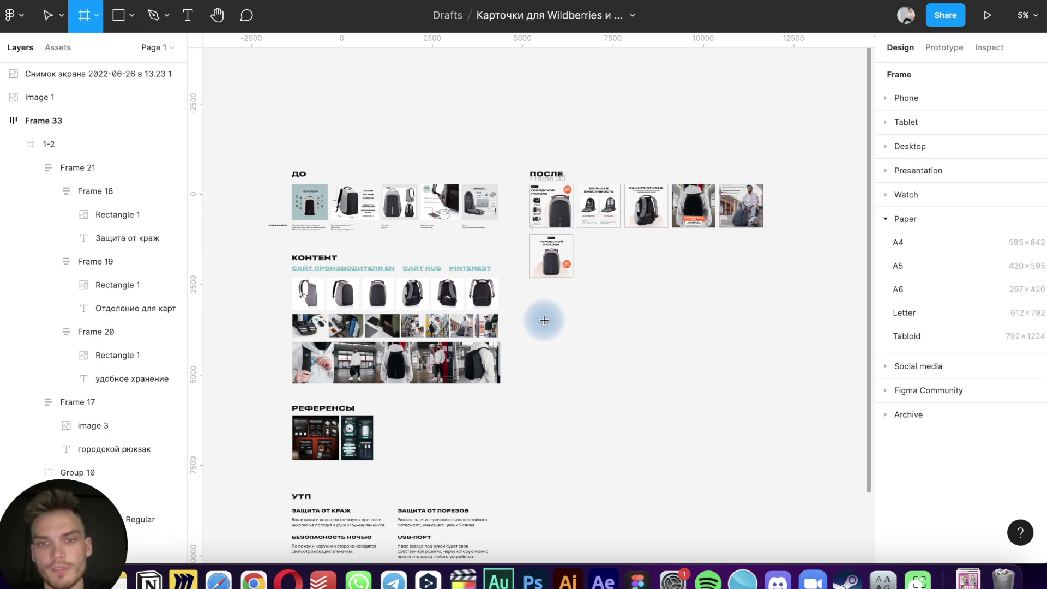
left_click(545, 303)
scroll(545, 304, "up", 5)
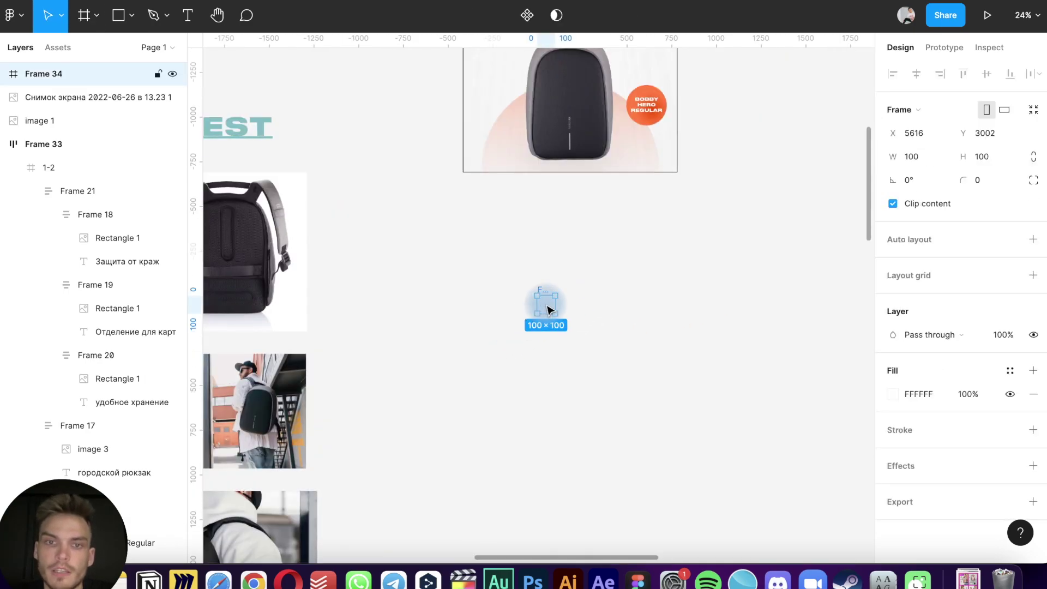
left_click_drag(546, 304, 474, 326)
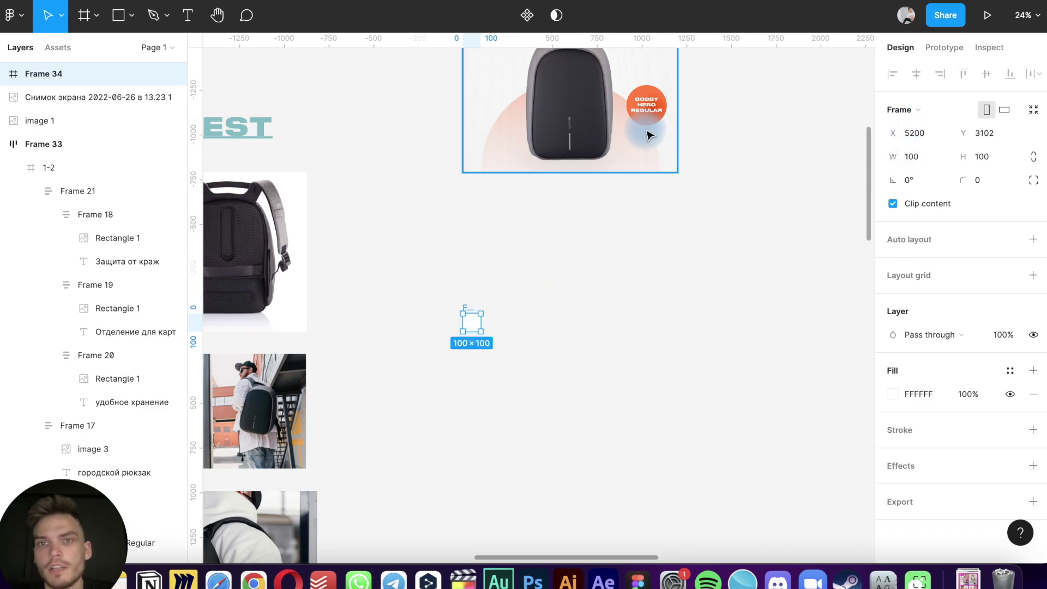
Match the new frame to the existing card's 1200×1200 size and rename it Card 1
left_click(607, 139)
left_click(482, 175)
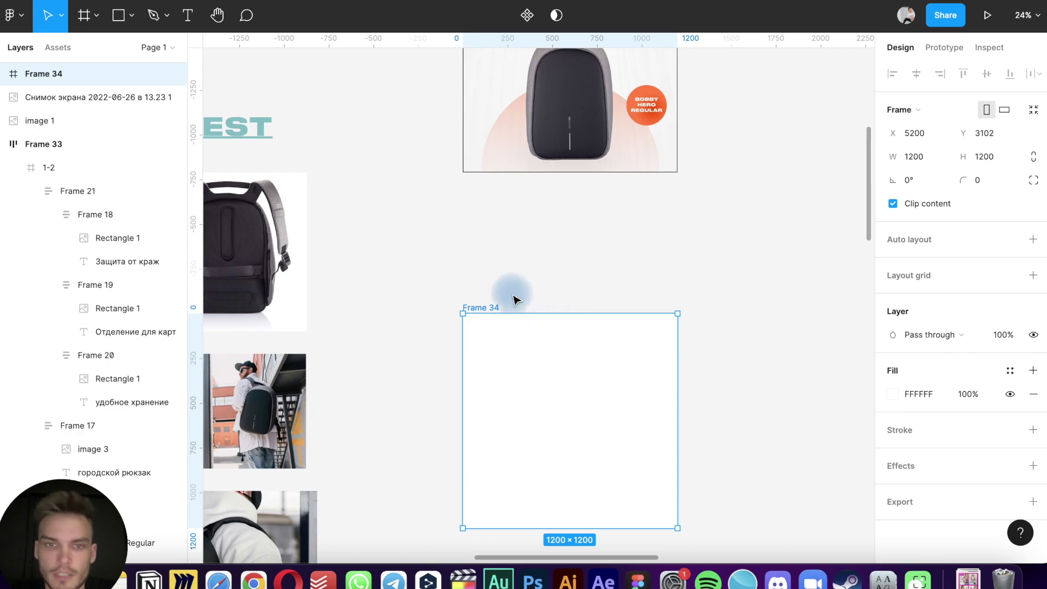
left_click(514, 297)
double_click(480, 309)
type("Card 1")
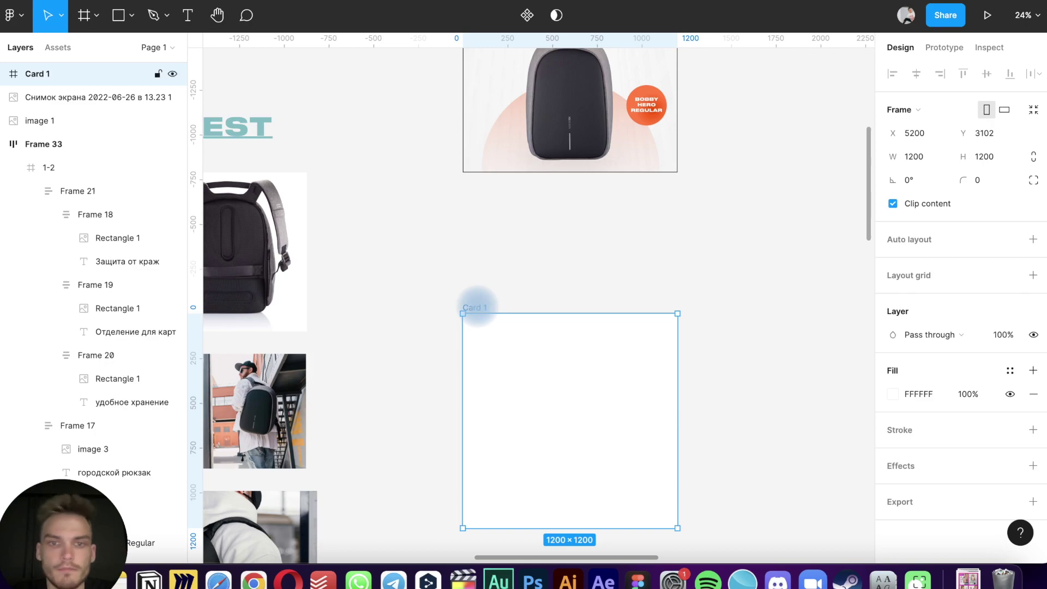
left_click(502, 227)
scroll(502, 226, "down", 5)
Zoom into the existing card and inspect its XDDESIGN logo, orange badge and frame
scroll(504, 232, "up", 2)
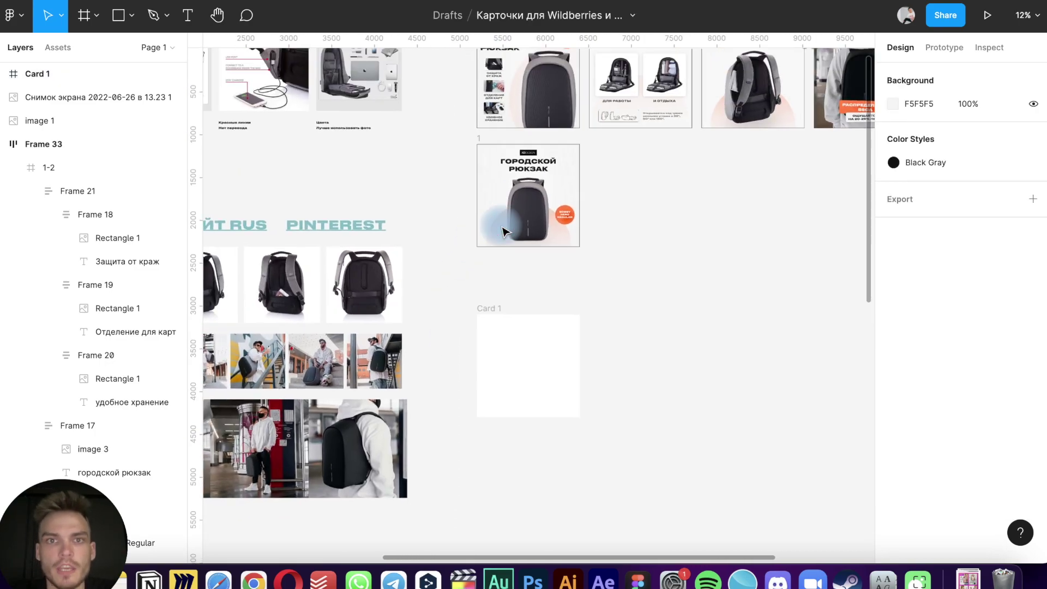
scroll(502, 232, "up", 3)
scroll(479, 160, "up", 5)
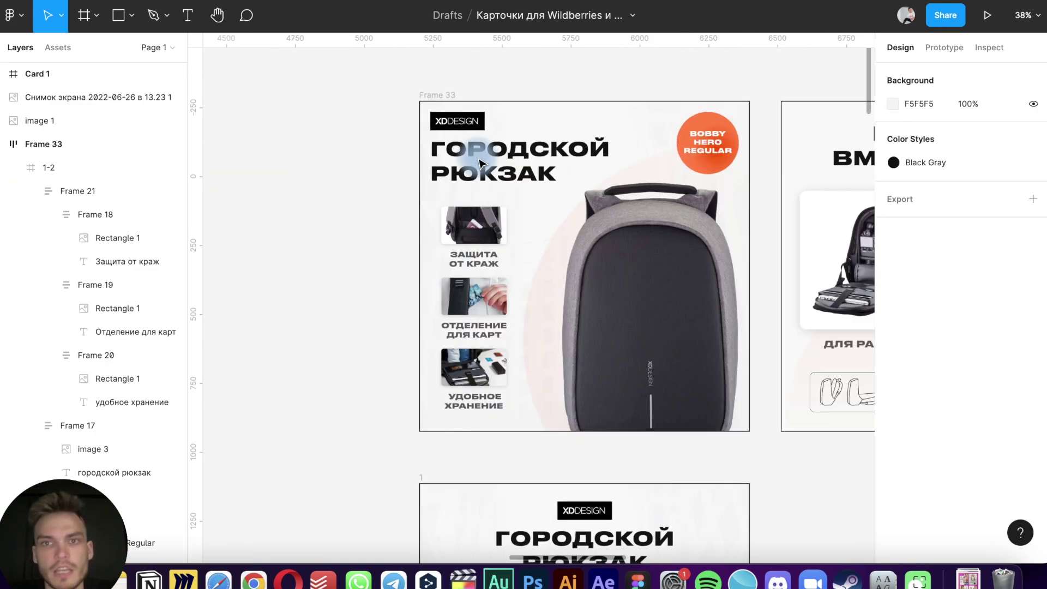
left_click(457, 121)
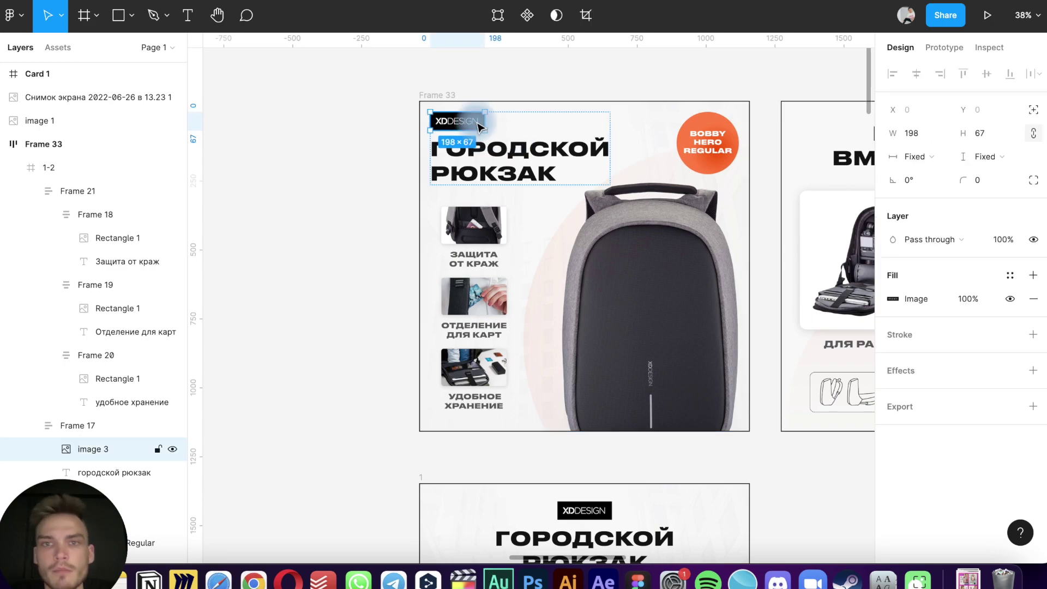
left_click(708, 143)
left_click(626, 143)
scroll(626, 145, "up", 5)
scroll(626, 144, "down", 5)
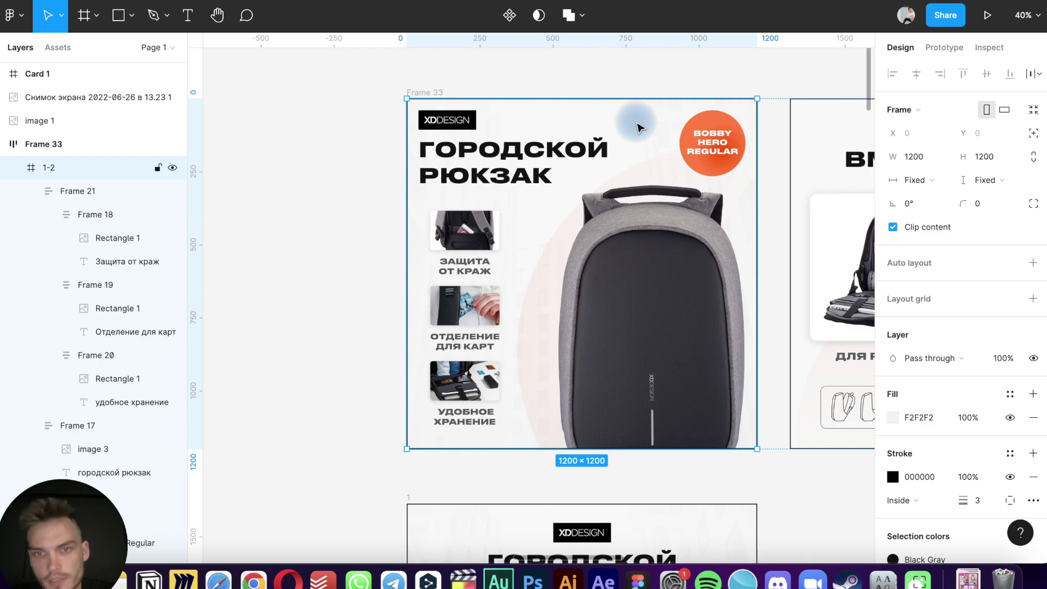
scroll(477, 252, "up", 5)
scroll(478, 252, "up", 5)
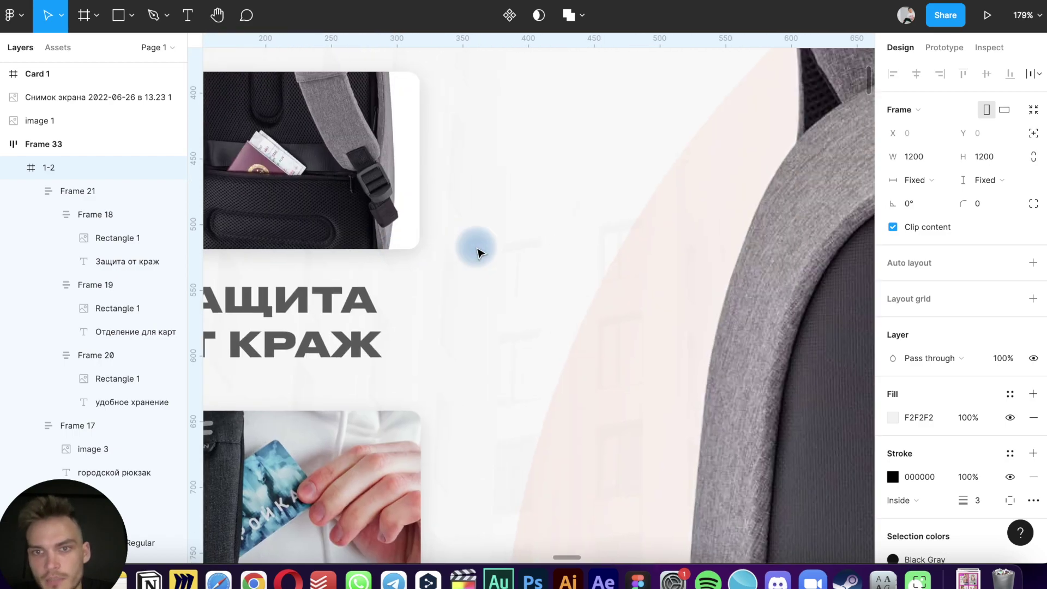
scroll(477, 252, "up", 5)
scroll(578, 266, "down", 3)
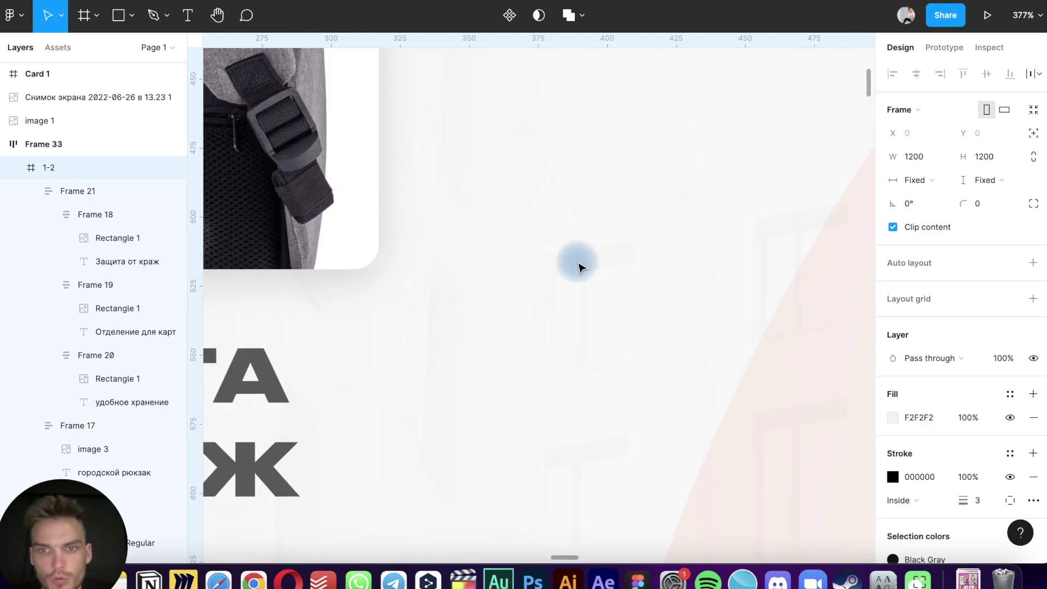
scroll(578, 266, "down", 3)
scroll(536, 461, "down", 2)
scroll(538, 467, "down", 2)
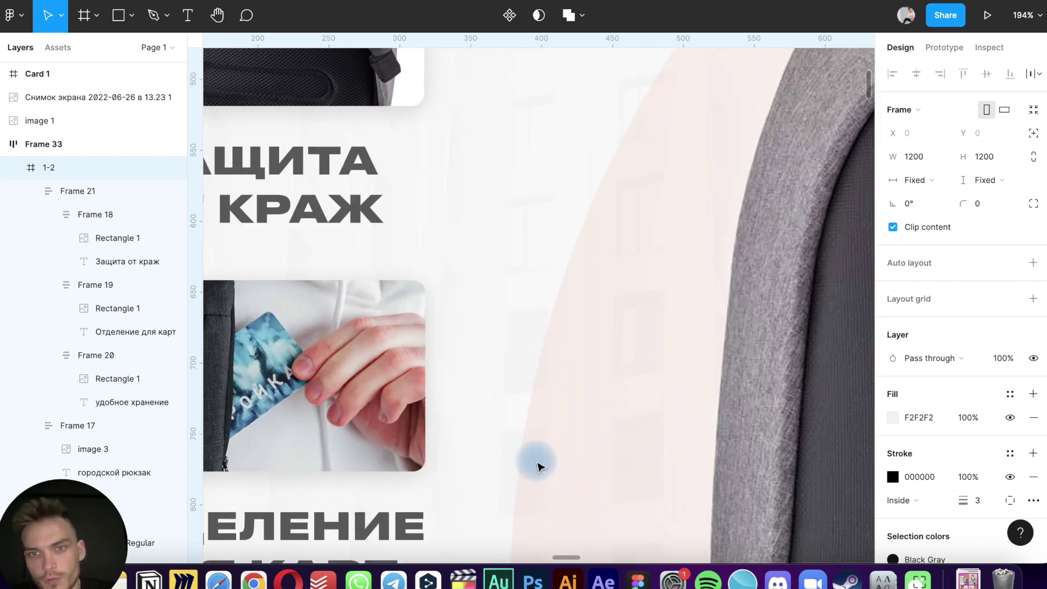
scroll(537, 467, "down", 3)
scroll(536, 465, "down", 3)
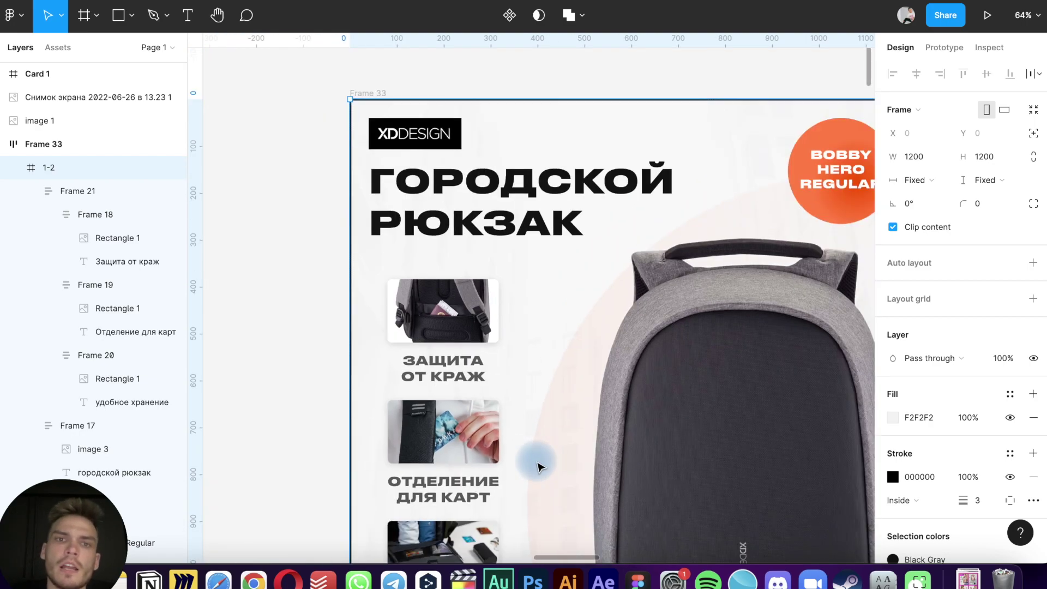
scroll(623, 183, "down", 2)
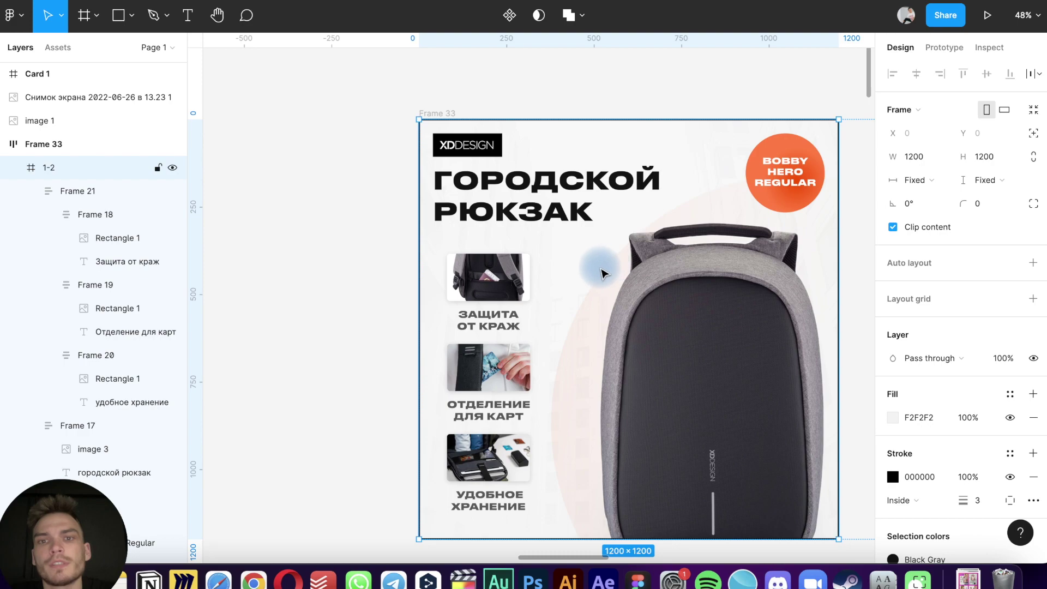
Inspect the backpack photo, pale circle and thumbnail, then select the XDDESIGN logo for copying
left_click(706, 375)
left_click(563, 388)
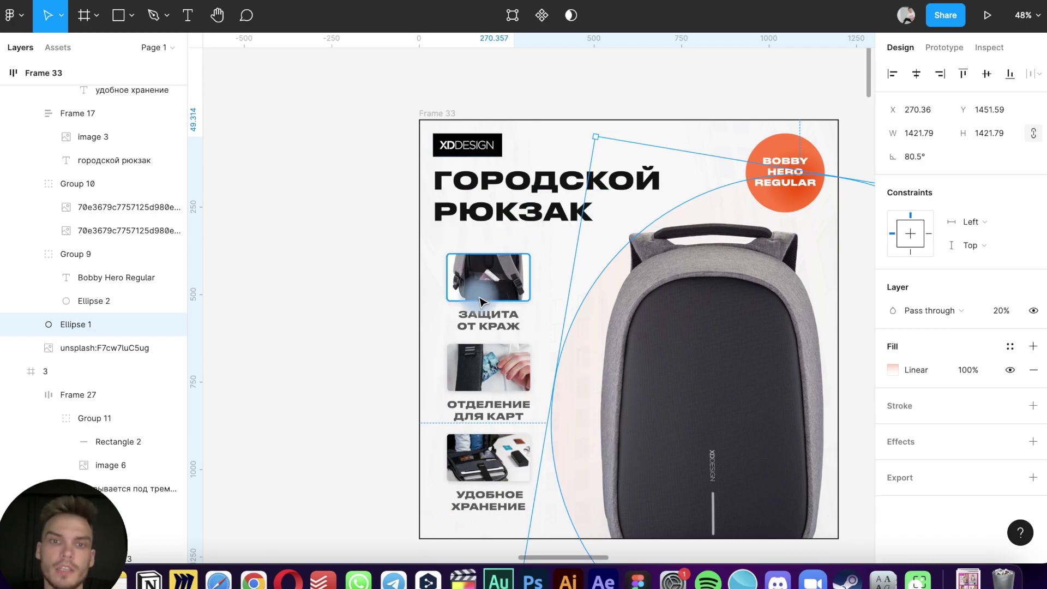
left_click(497, 275)
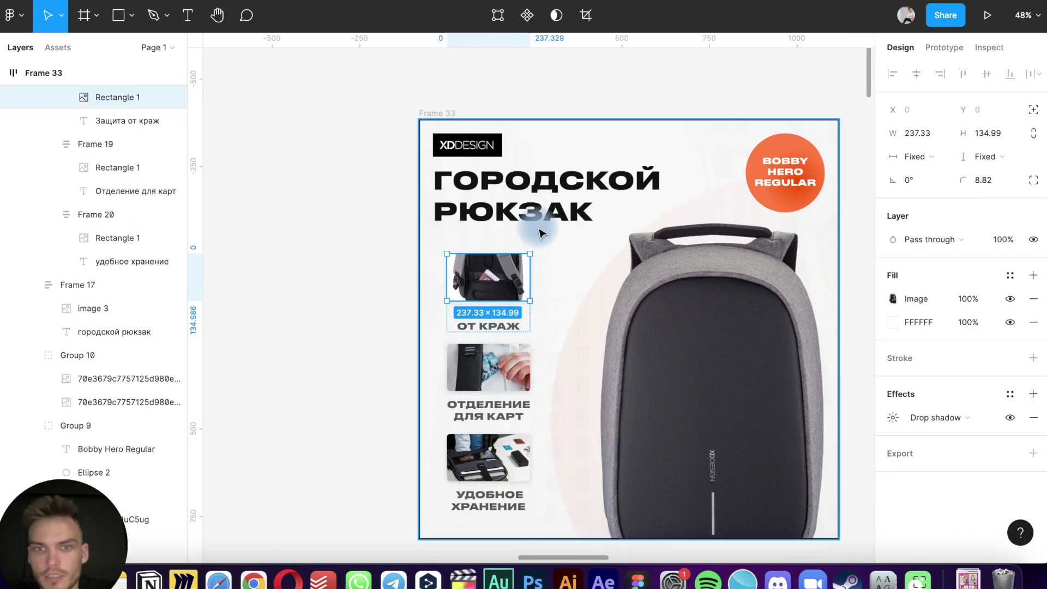
left_click(359, 289)
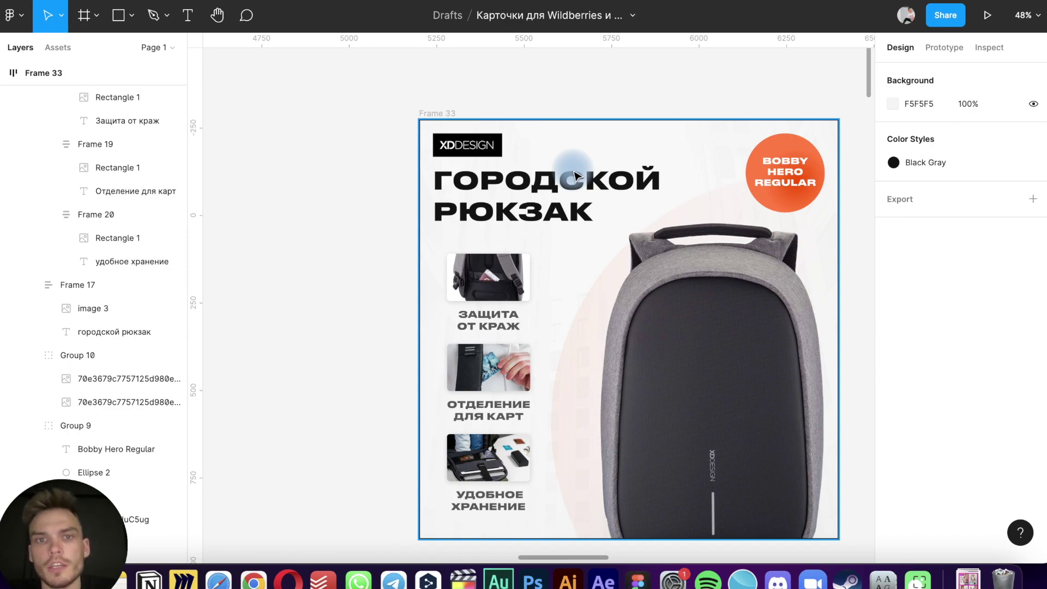
left_click(467, 144)
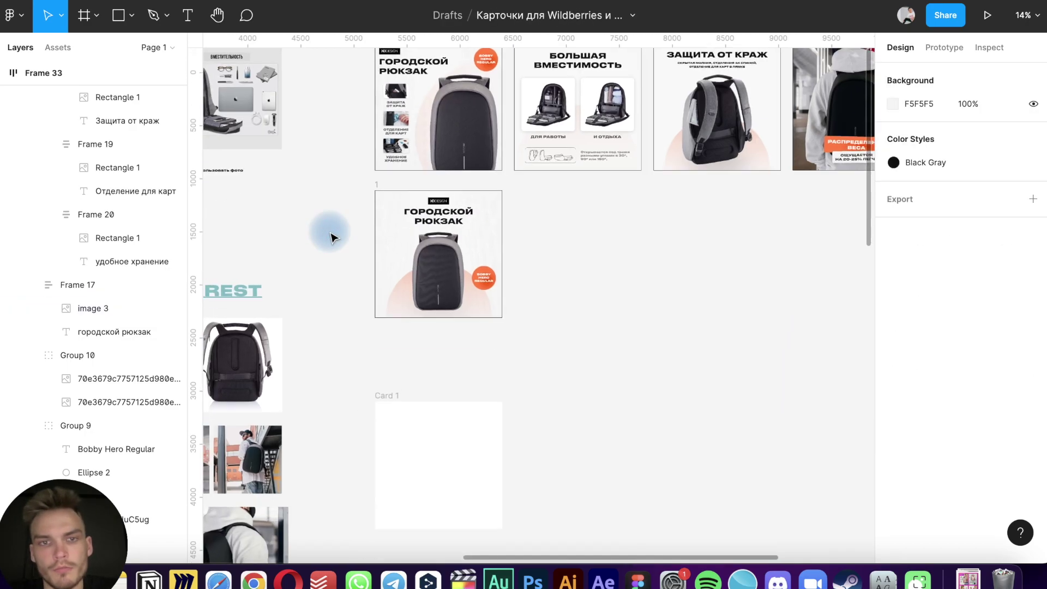
scroll(331, 234, "down", 3)
left_click(473, 269)
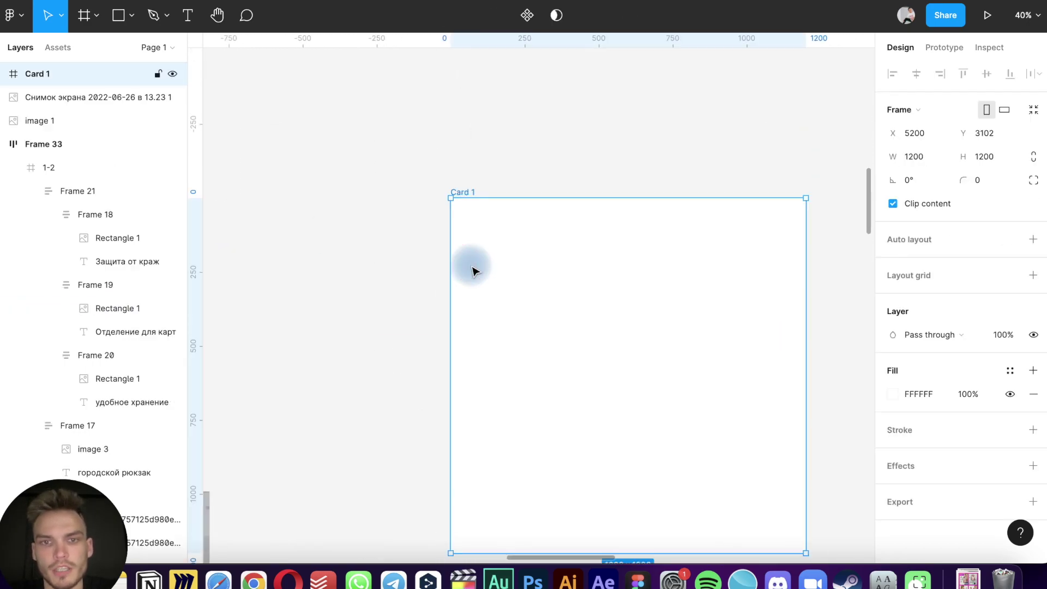
key("ctrl+v")
left_click_drag(481, 212, 495, 222)
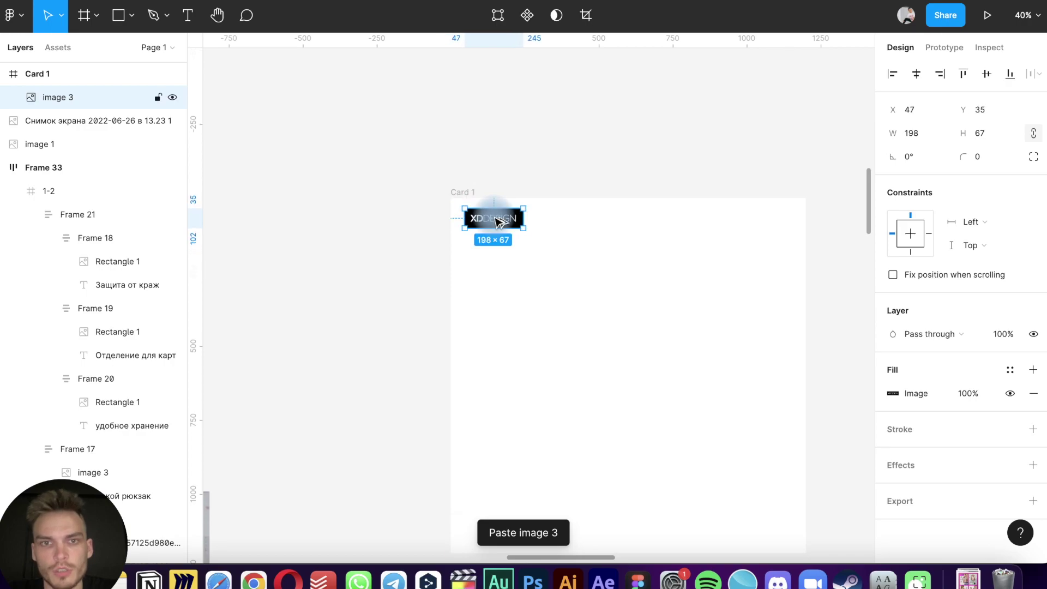
key("alt")
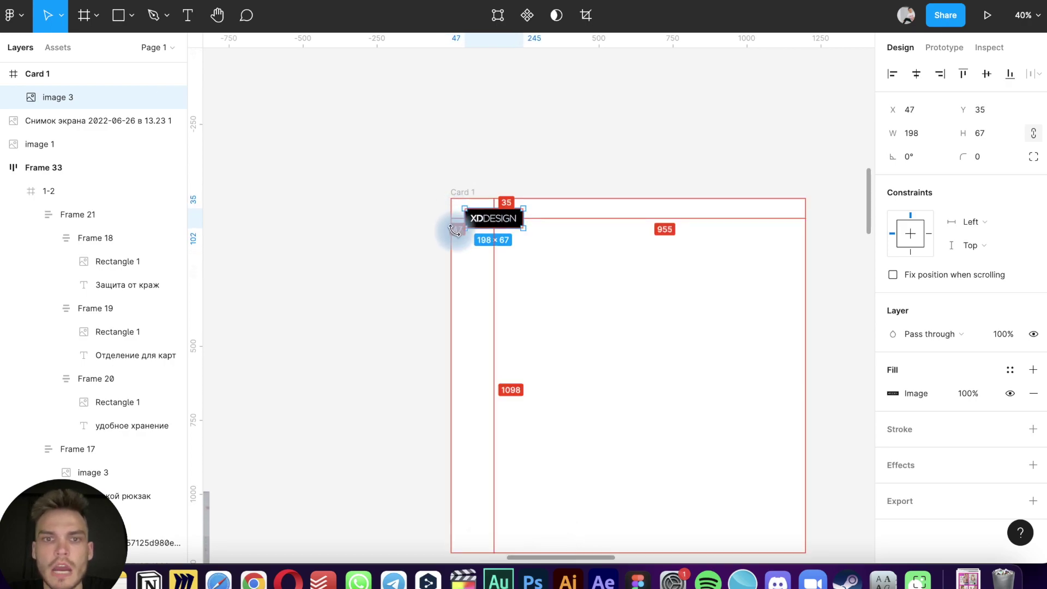
key("Down")
key("Down")
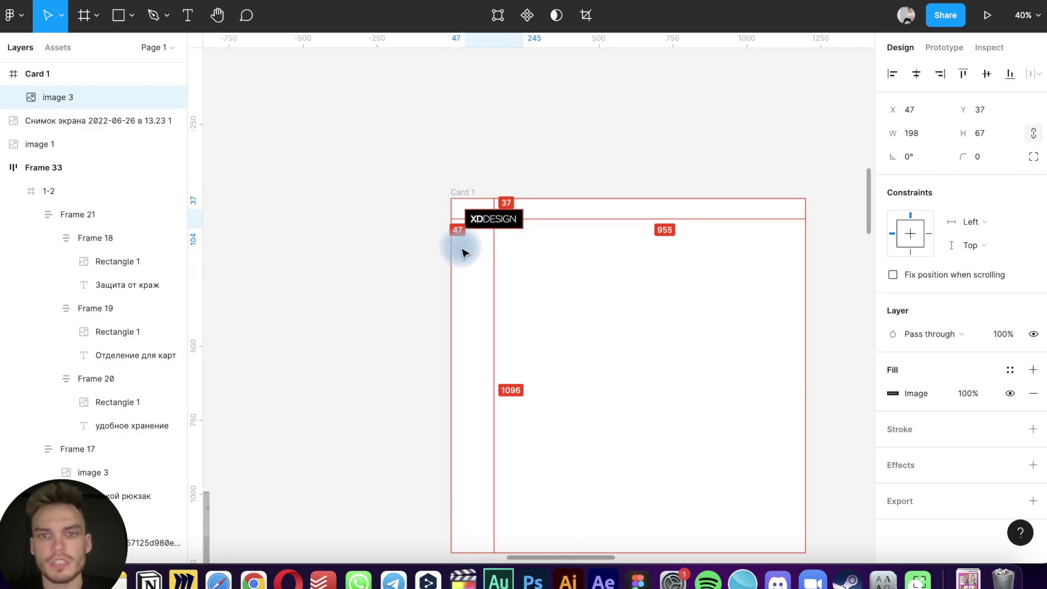
key("Down")
key("Down")
key("Down")
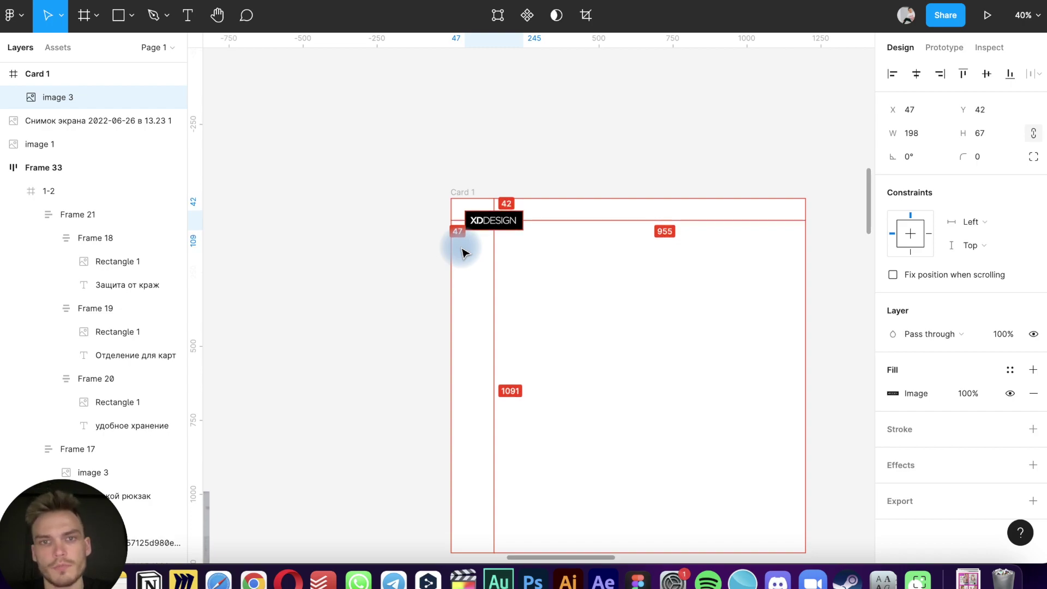
left_click(459, 286)
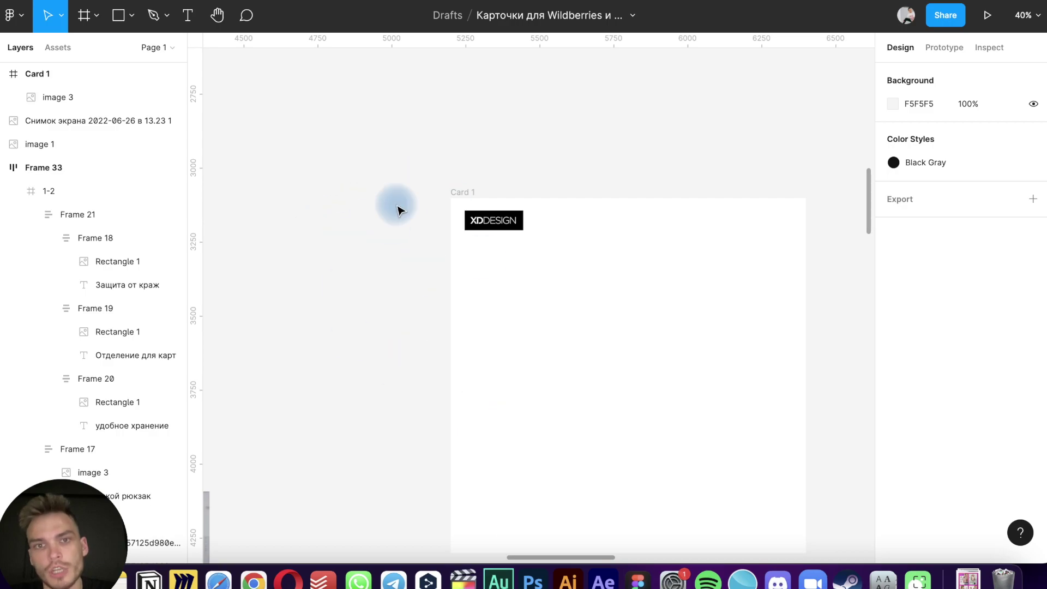
scroll(275, 138, "down", 10)
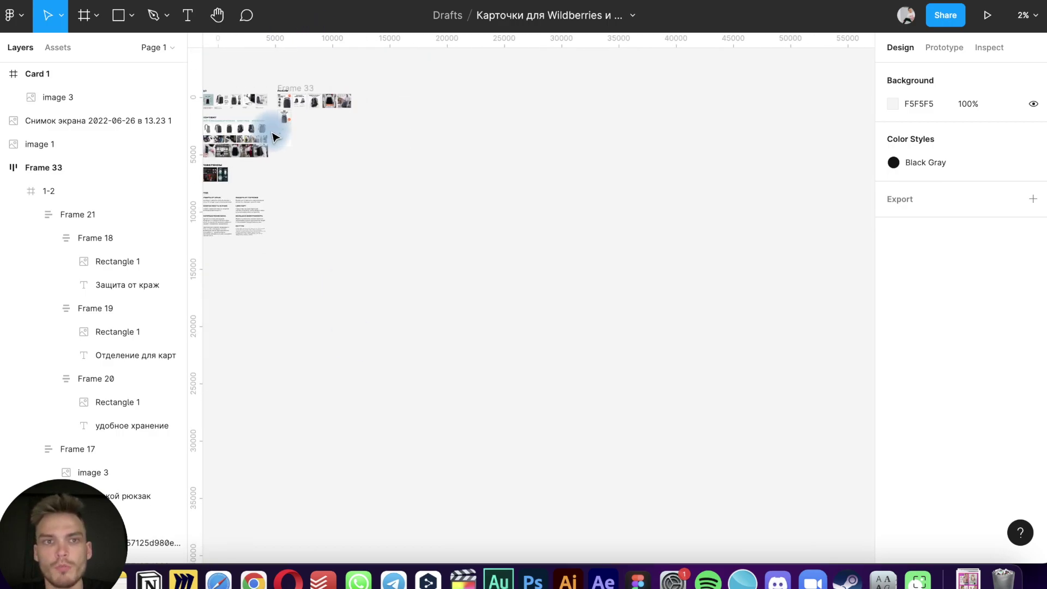
scroll(275, 137, "left", 5)
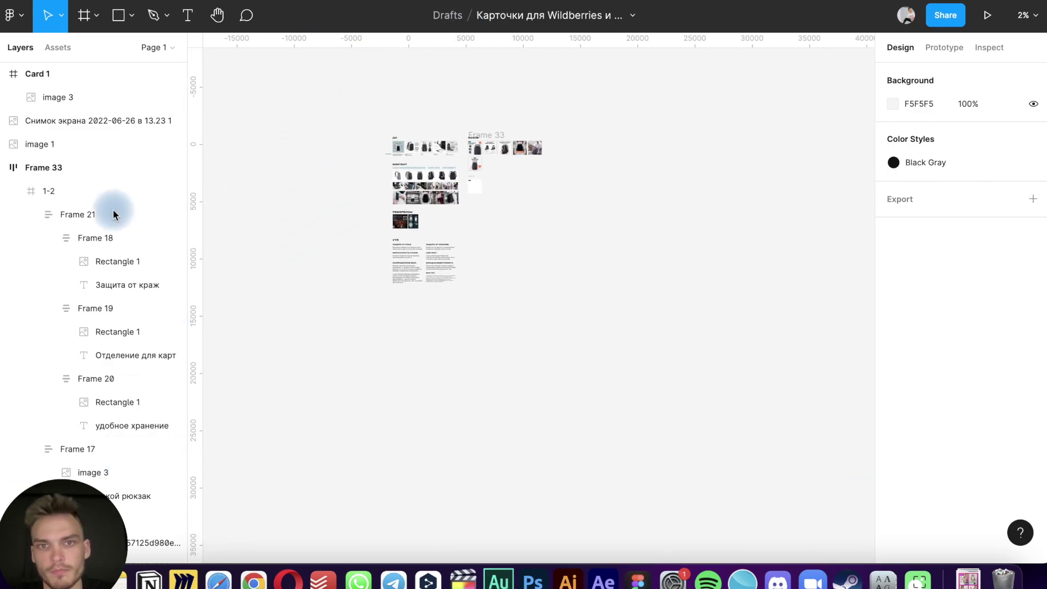
scroll(532, 240, "up", 5)
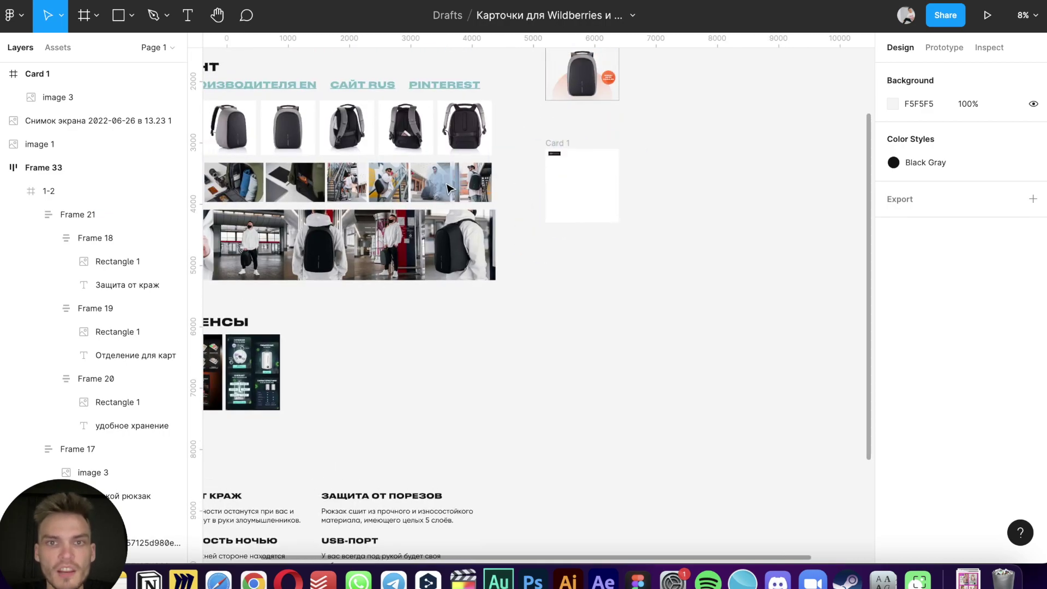
scroll(491, 160, "up", 5)
scroll(488, 164, "up", 5)
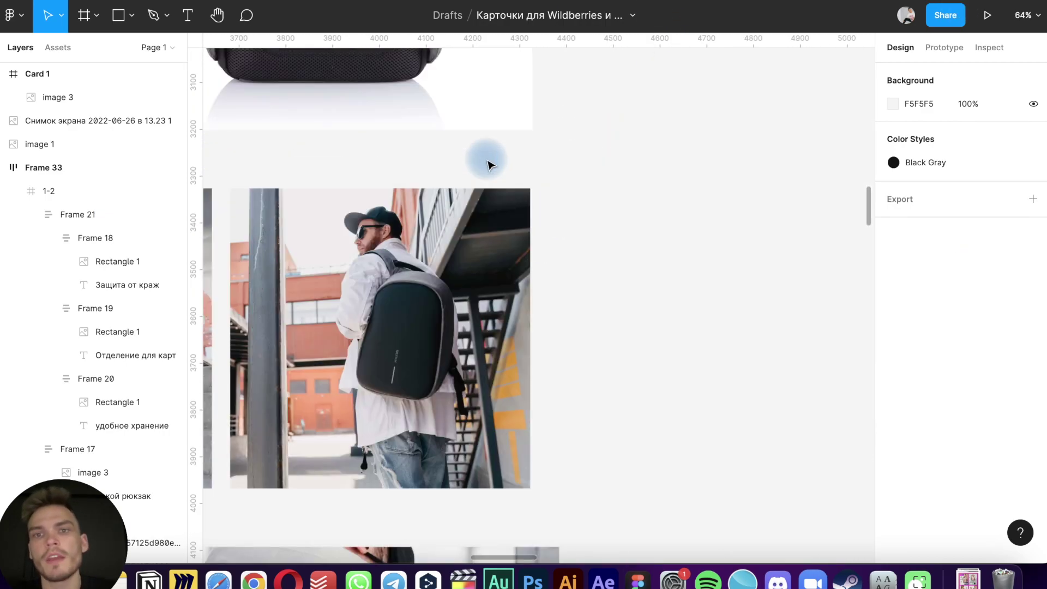
scroll(485, 161, "right", 10)
scroll(480, 159, "down", 2)
left_click(451, 136)
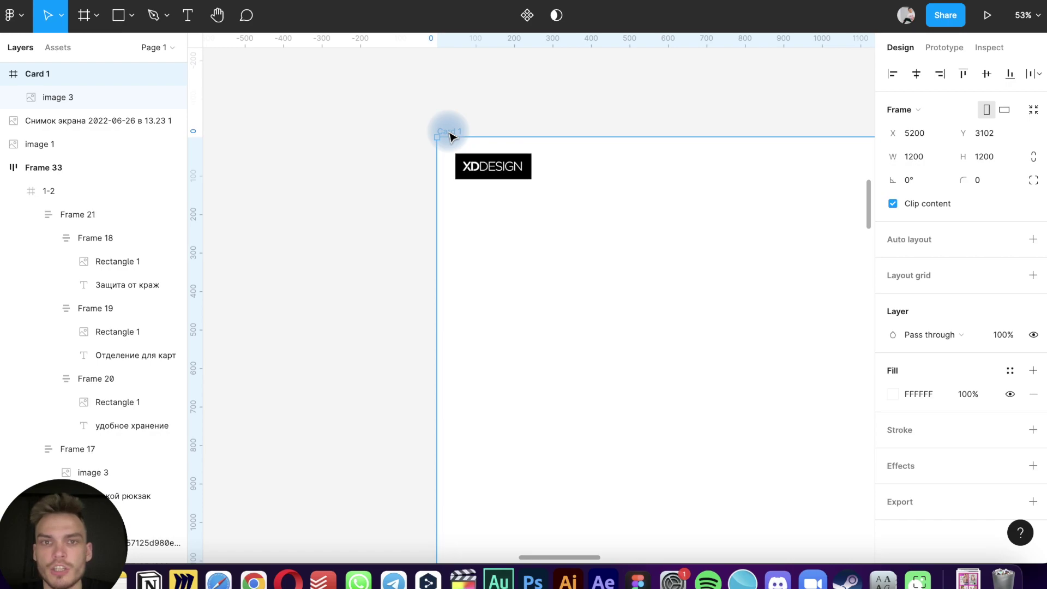
scroll(450, 135, "down", 3)
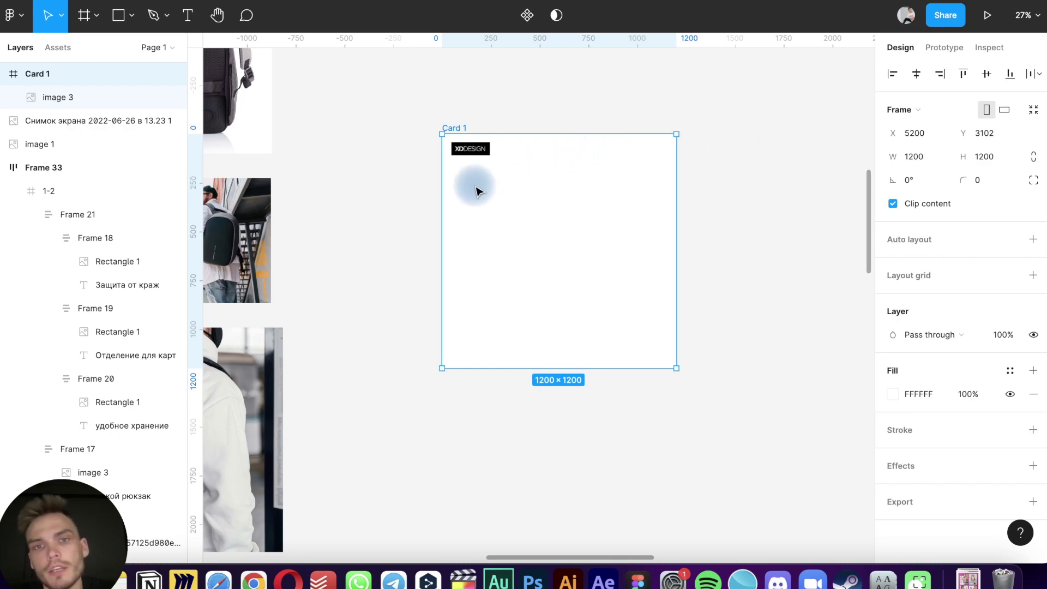
left_click(469, 150)
left_click(479, 196)
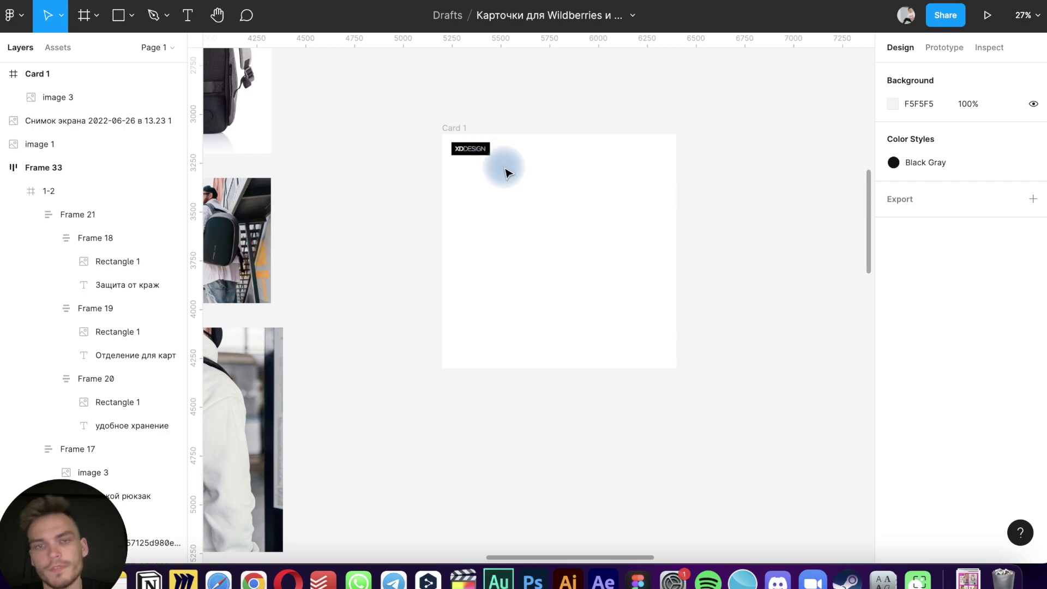
scroll(546, 167, "down", 5)
scroll(546, 167, "up", 6)
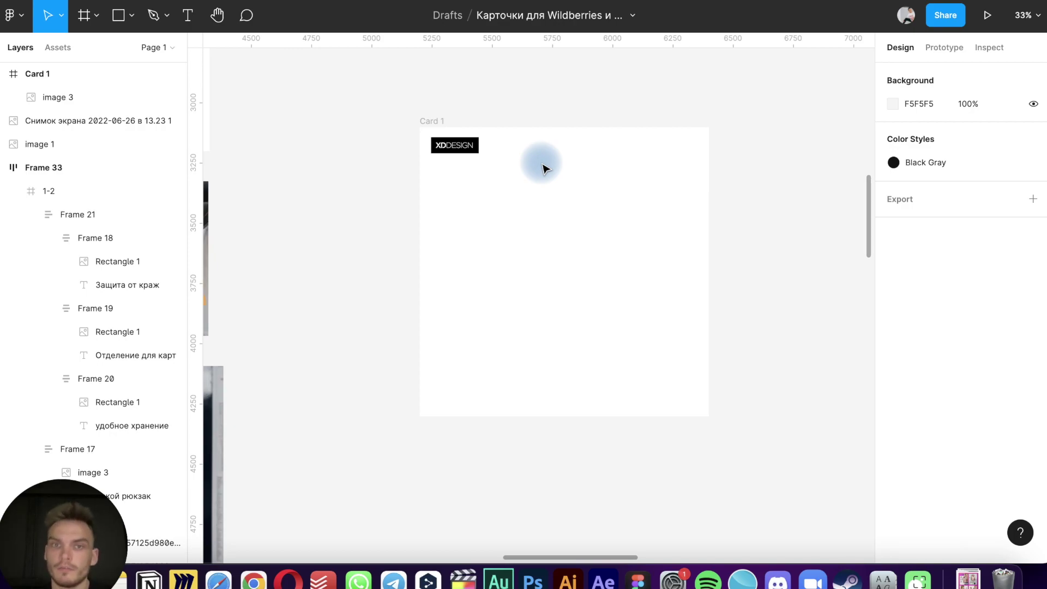
left_click(428, 120)
left_click(548, 269)
key("minus")
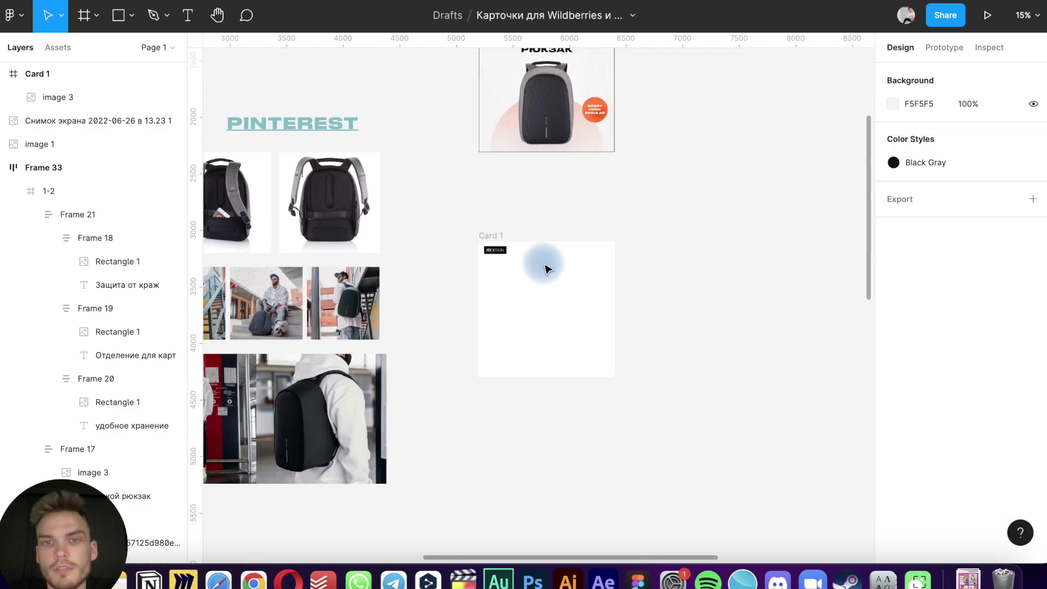
scroll(548, 269, "up", 5)
scroll(549, 269, "right", 2)
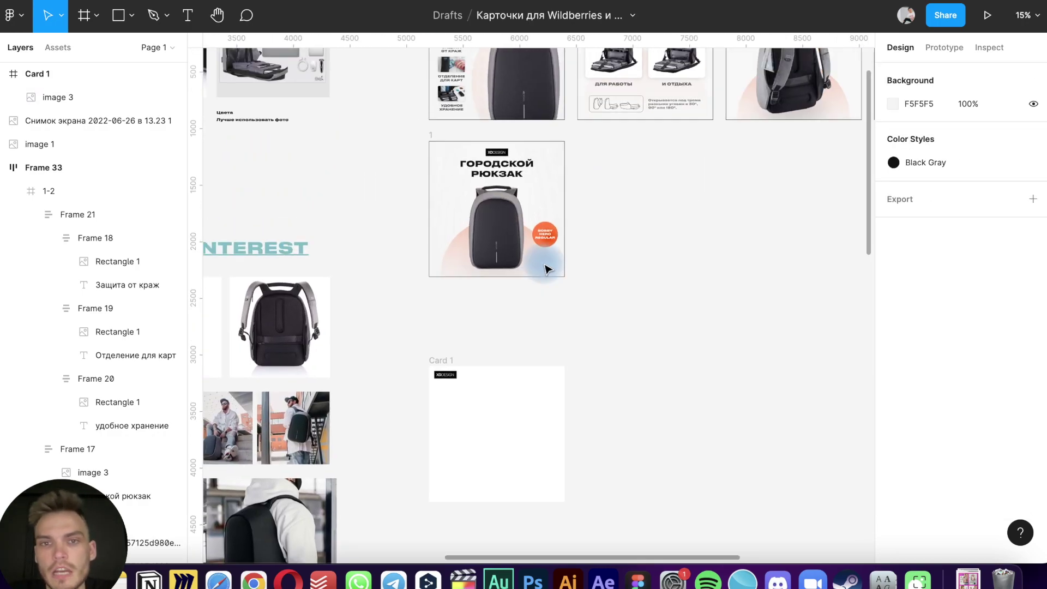
scroll(548, 269, "up", 10)
scroll(548, 269, "up", 3)
scroll(548, 269, "down", 10)
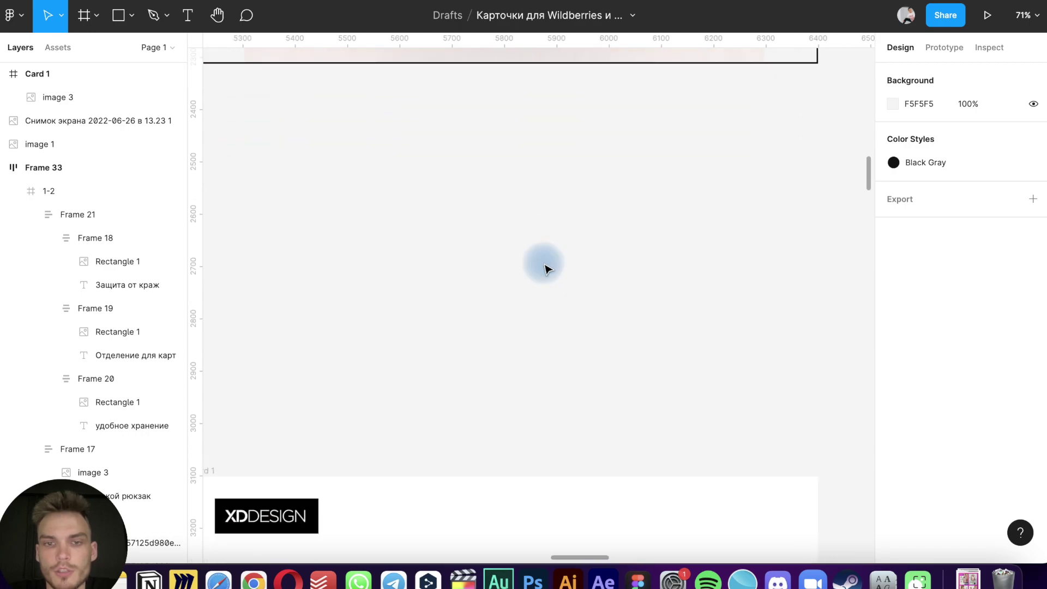
scroll(548, 269, "down", 5)
scroll(548, 269, "down", 3)
scroll(548, 269, "right", 2)
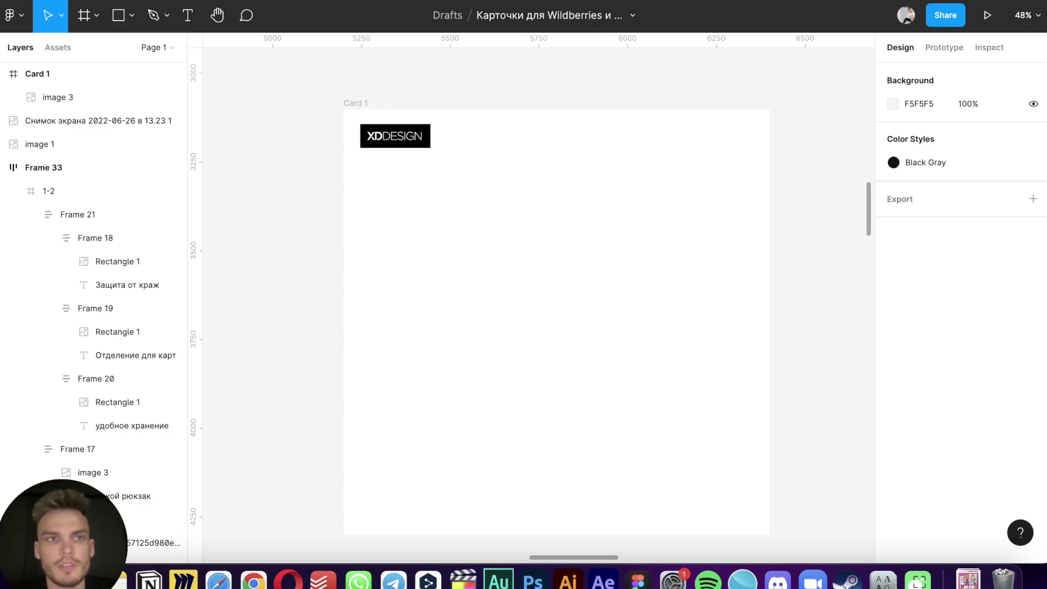
left_click(60, 4)
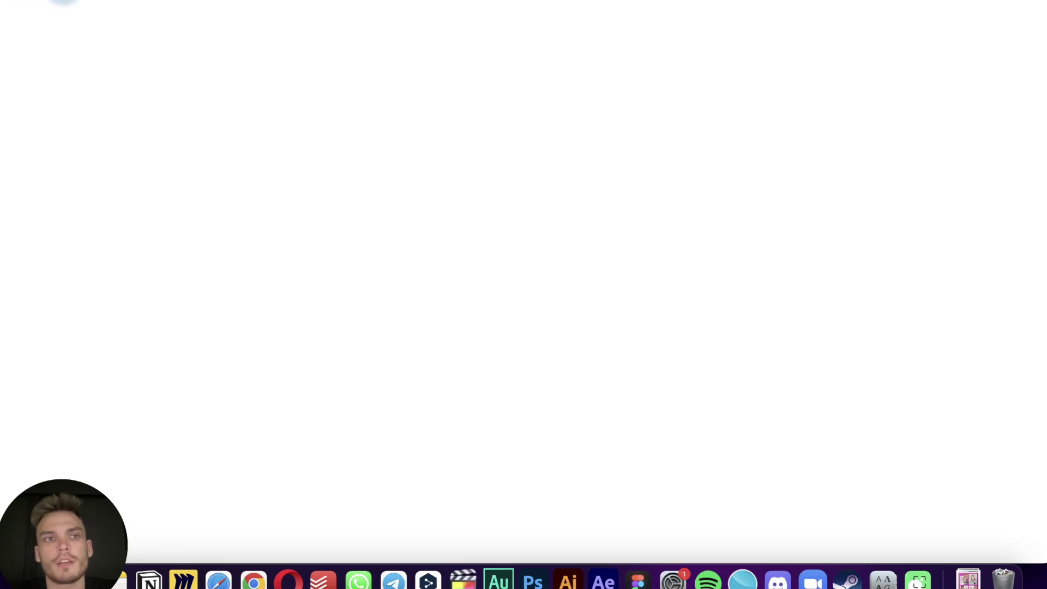
left_click(60, 5)
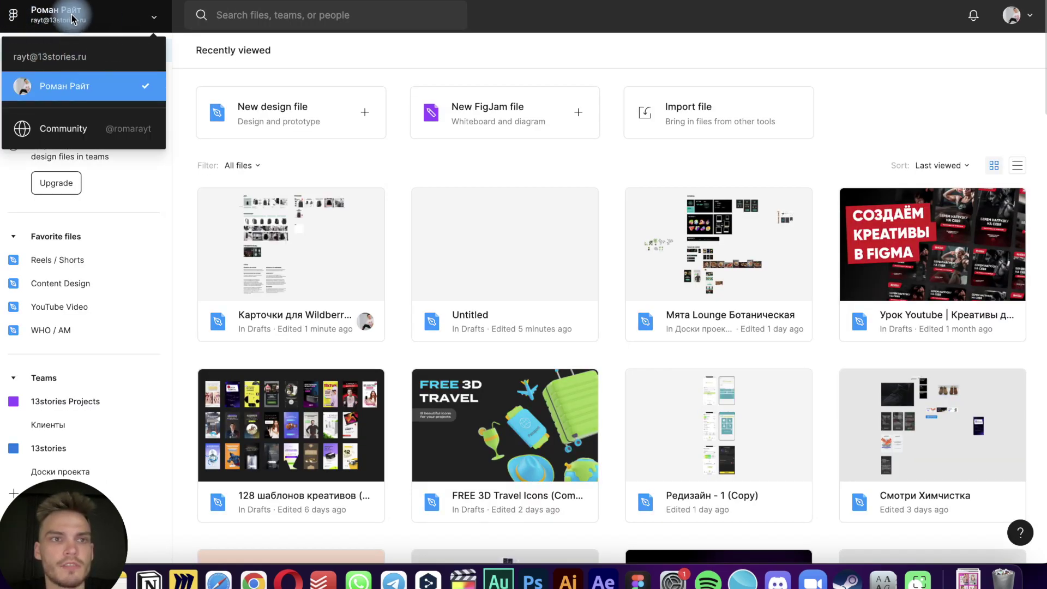
left_click(116, 129)
type("unsplash")
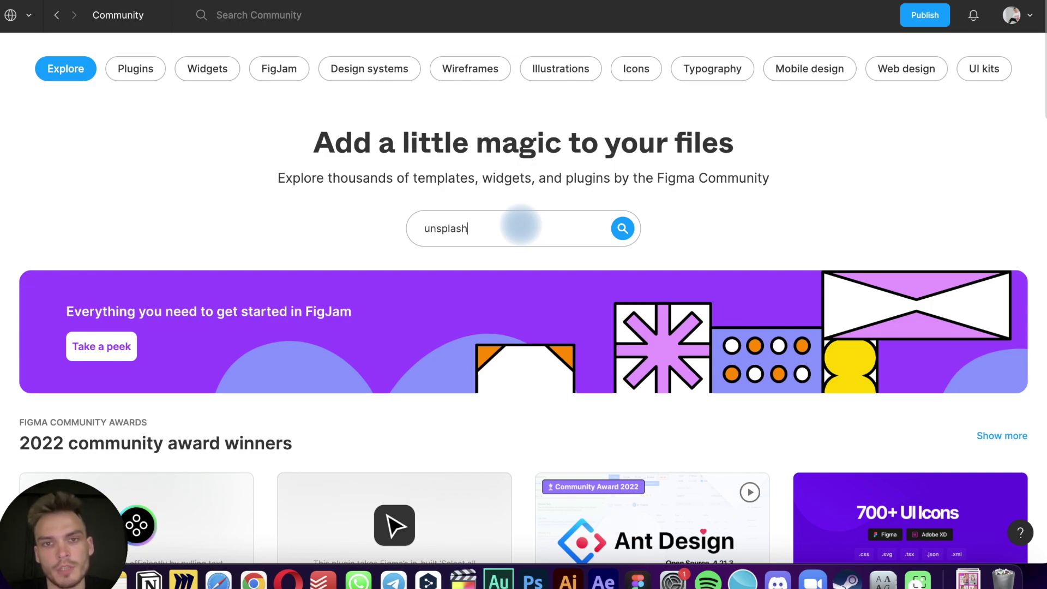
key("Return")
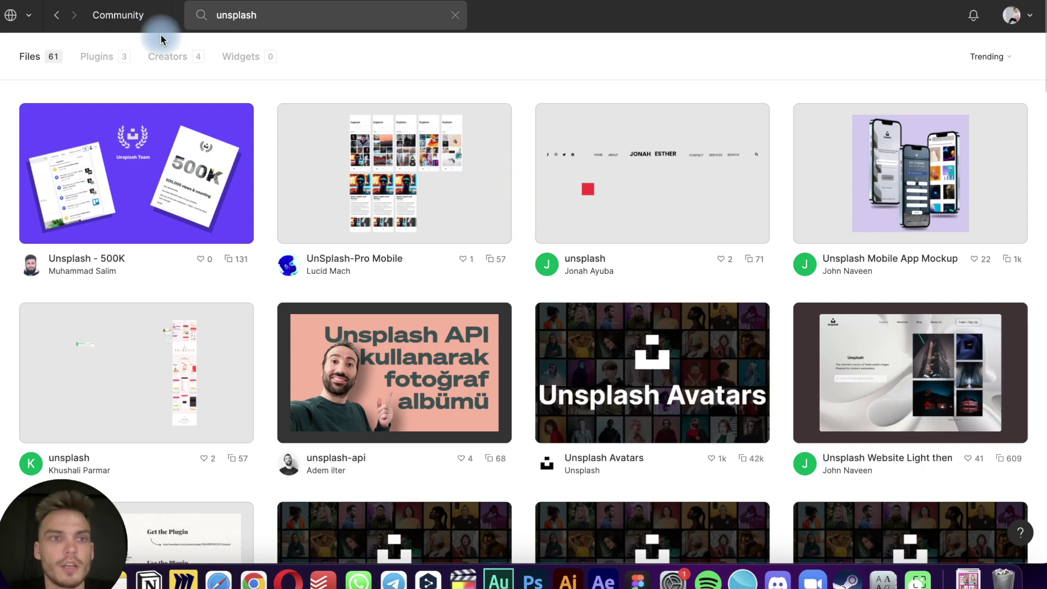
left_click(108, 57)
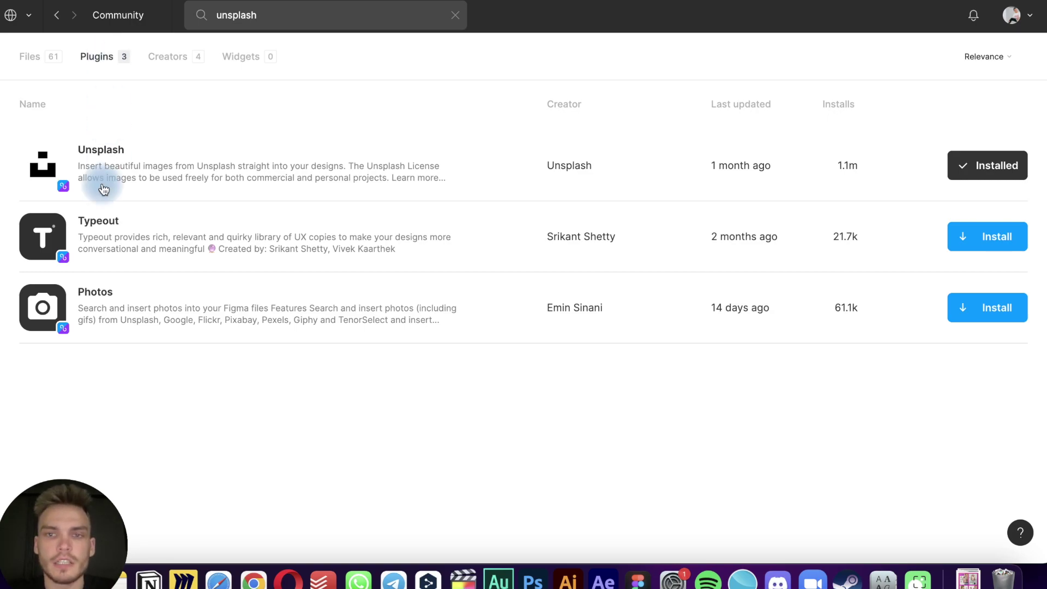
left_click(92, 153)
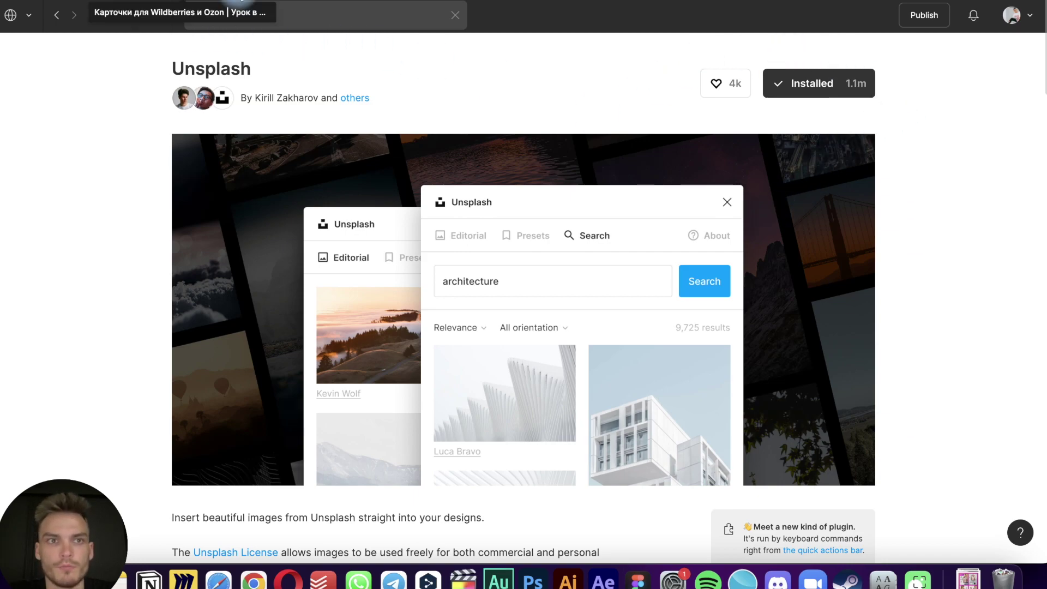
left_click(237, 3)
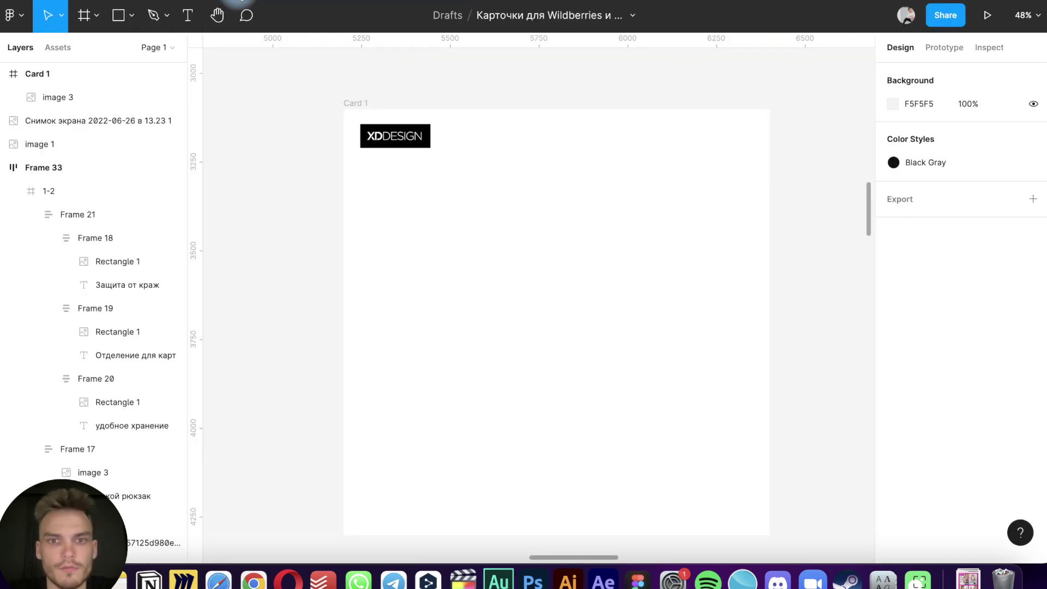
Browse Card 1's right-click Plugins menu for Unsplash without running anything
right_click(527, 282)
mouse_move(597, 447)
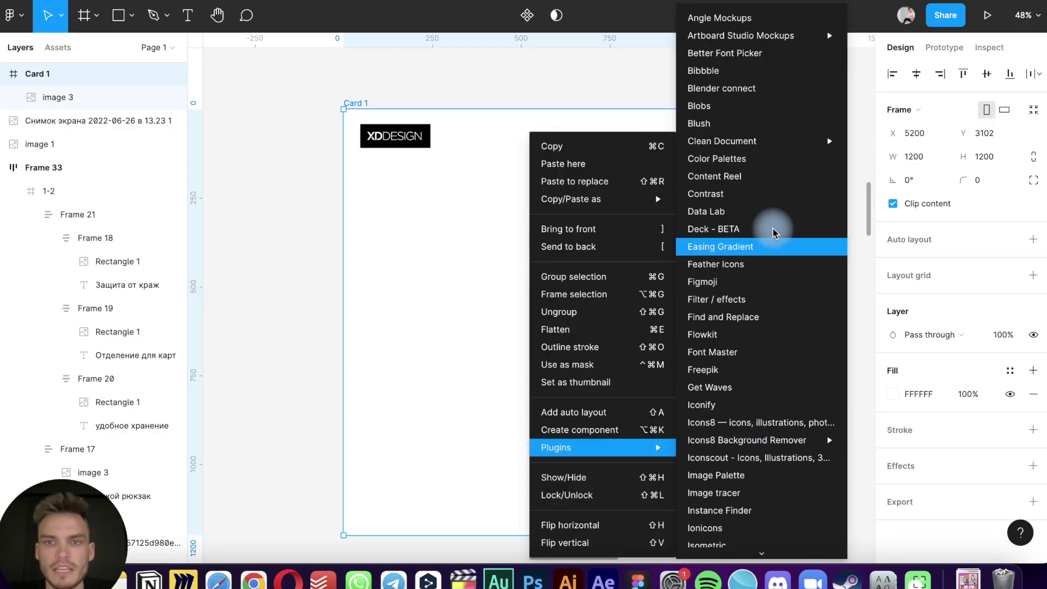
scroll(769, 180, "down", 5)
scroll(769, 181, "down", 5)
scroll(769, 181, "down", 3)
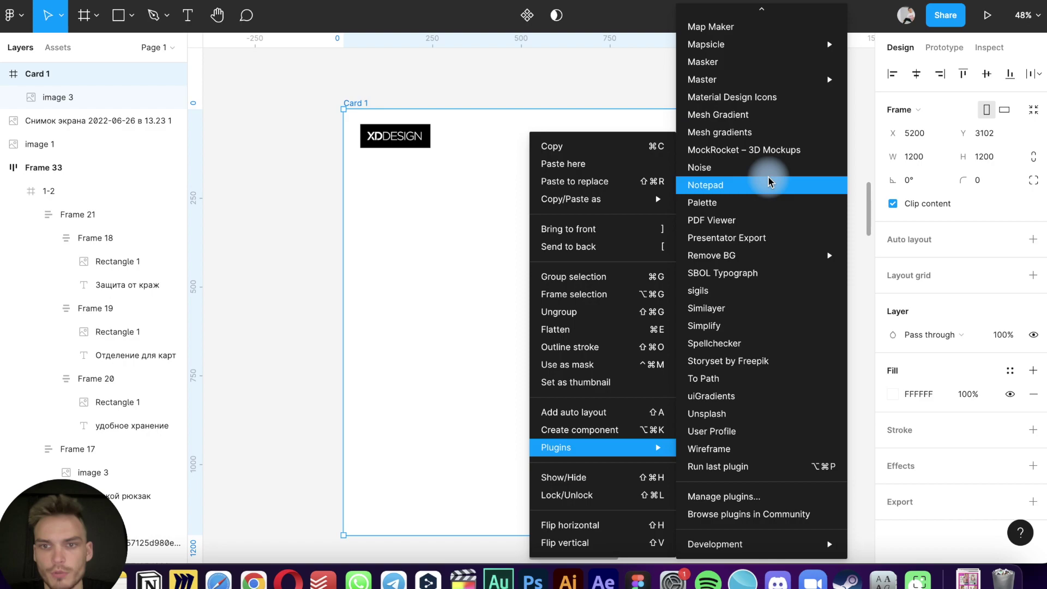
scroll(769, 181, "up", 2)
scroll(769, 181, "up", 10)
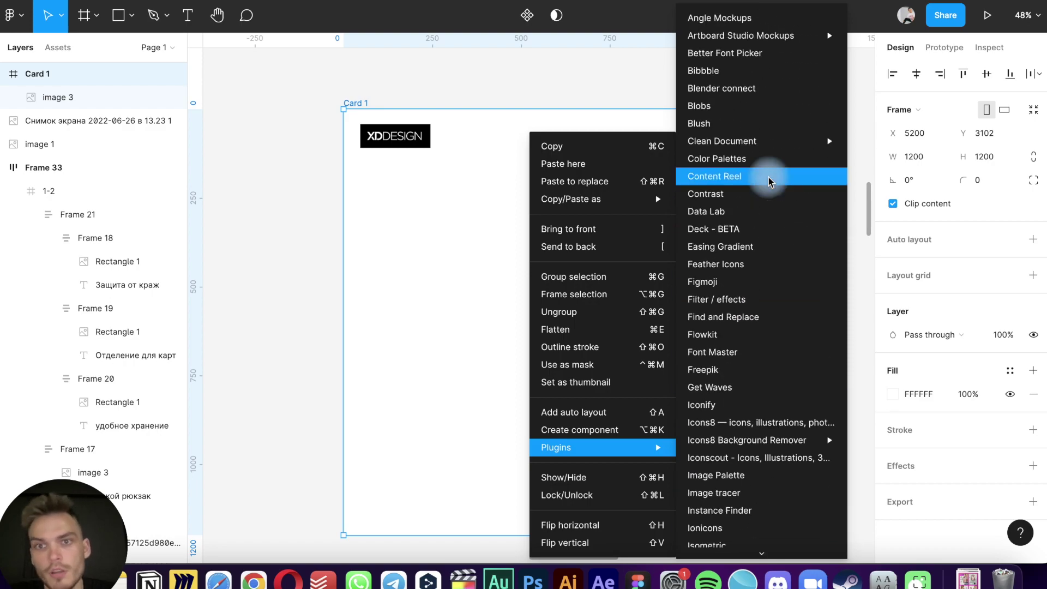
left_click(473, 259)
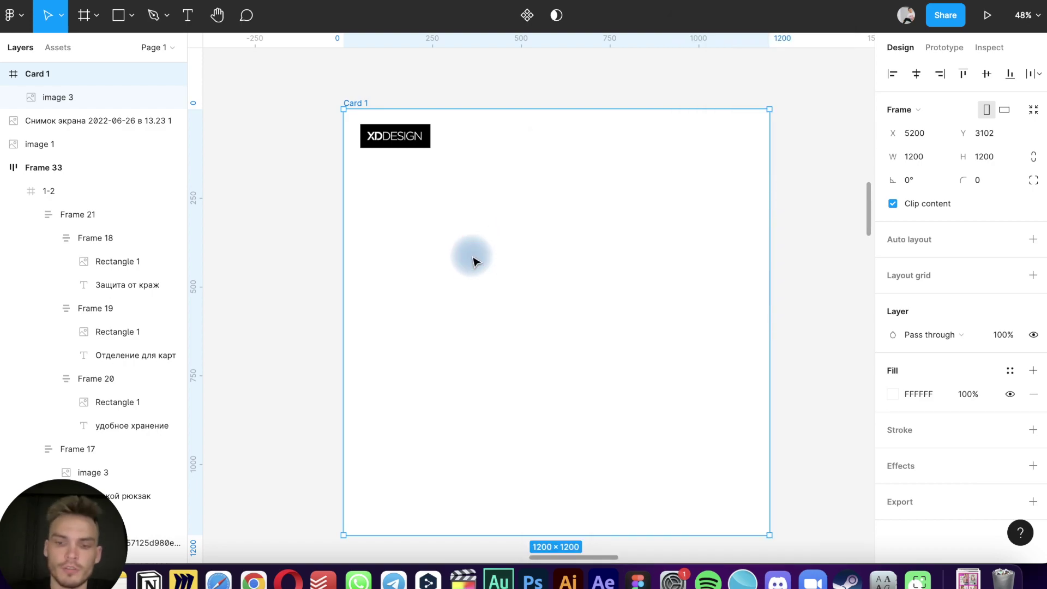
right_click(580, 360)
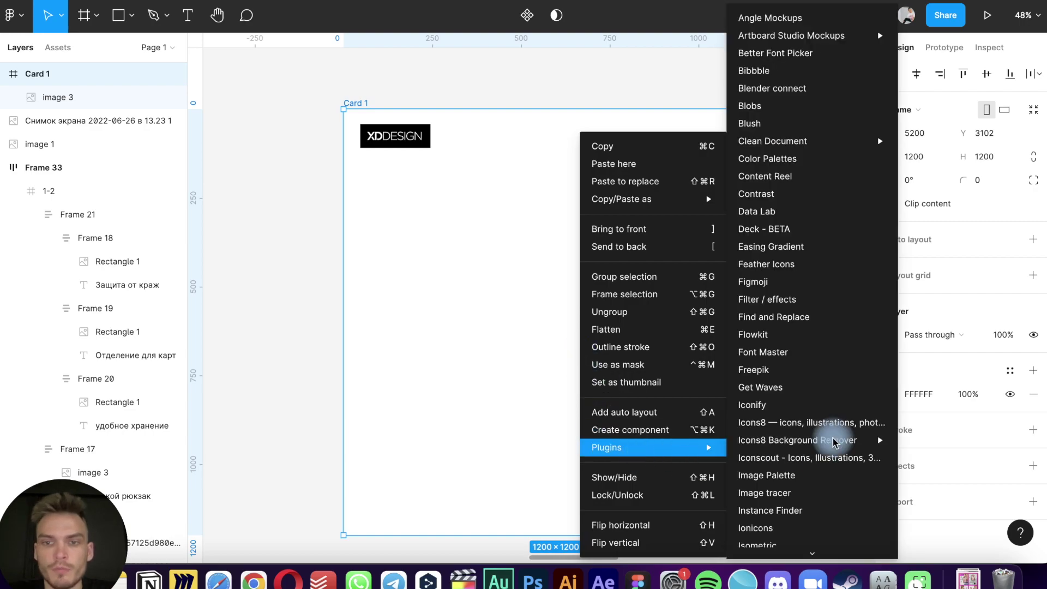
left_click(510, 348)
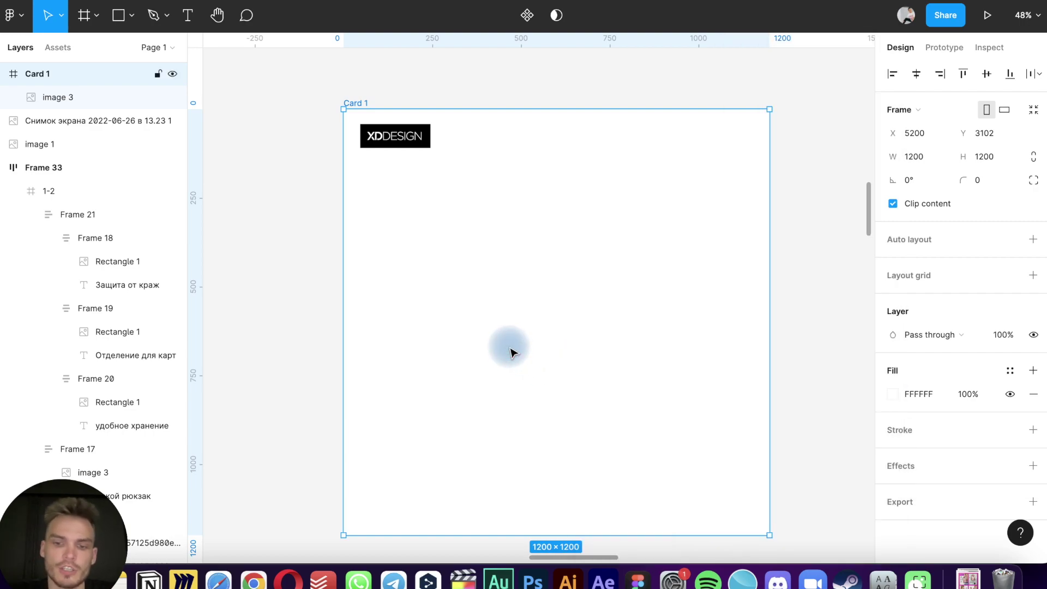
Search Quick Actions for 'unsp' to bring up the Unsplash plugin
key("super+slash")
type("uns")
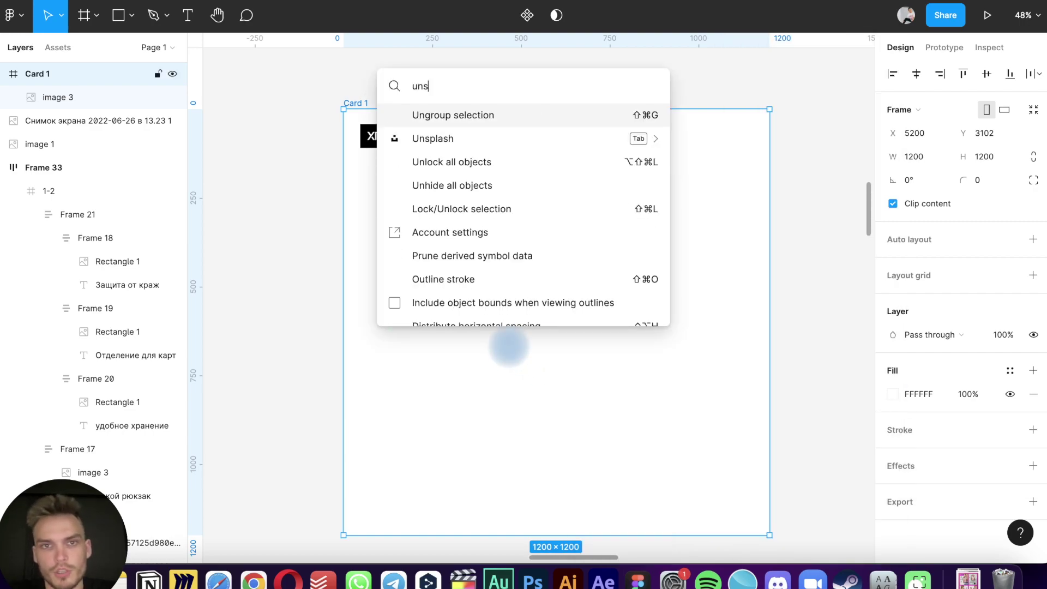
type("p")
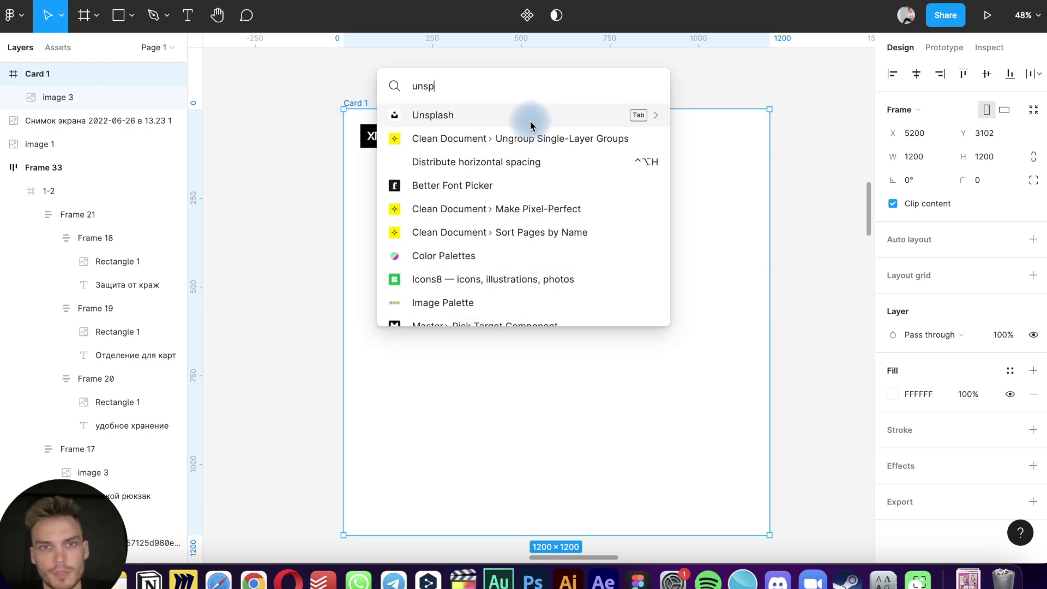
left_click(352, 363)
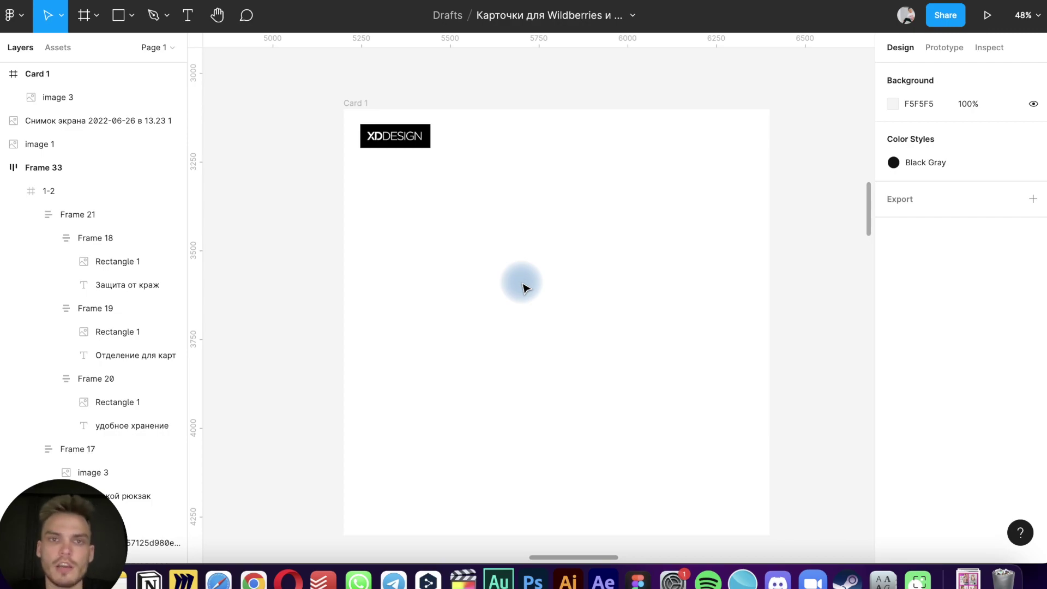
key("ctrl+slash")
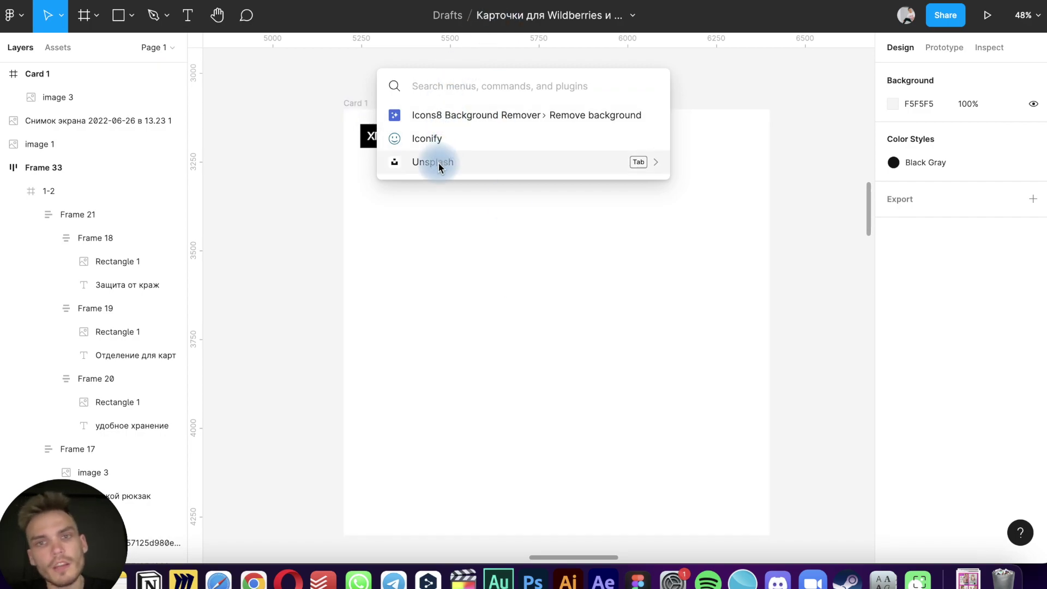
Launch the Unsplash plugin and browse its search results for 'city'
left_click(434, 162)
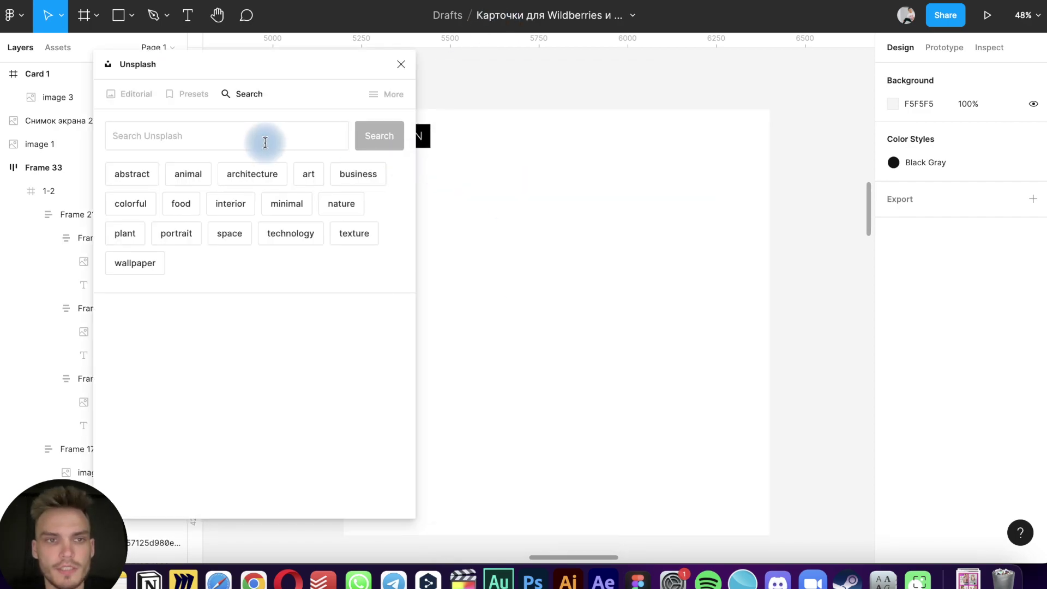
left_click(265, 143)
type("city")
key("Return")
scroll(361, 299, "down", 3)
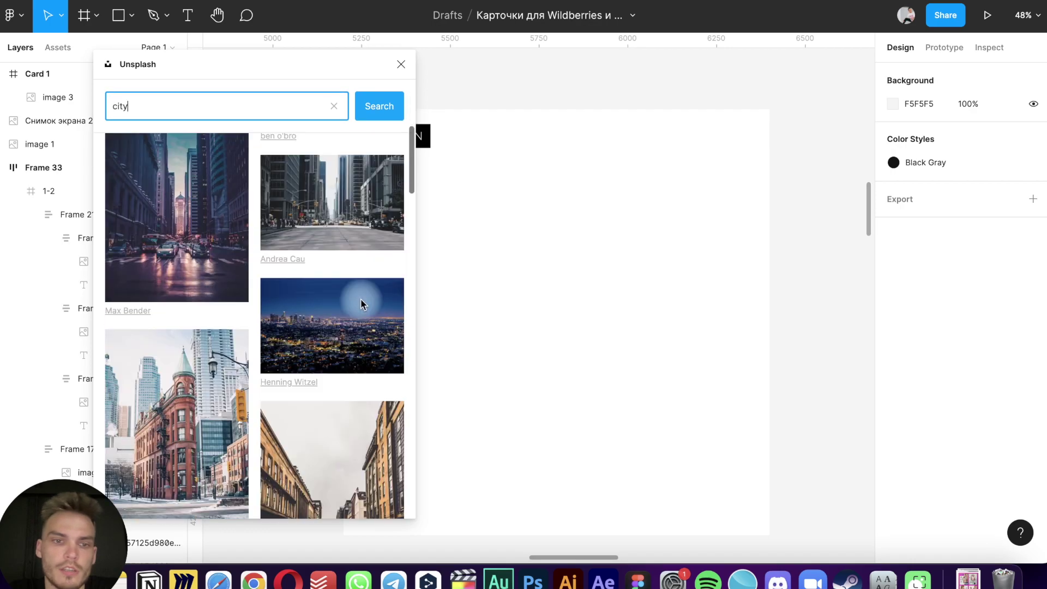
scroll(361, 299, "down", 5)
scroll(361, 299, "down", 5)
scroll(361, 299, "down", 5)
scroll(361, 298, "down", 5)
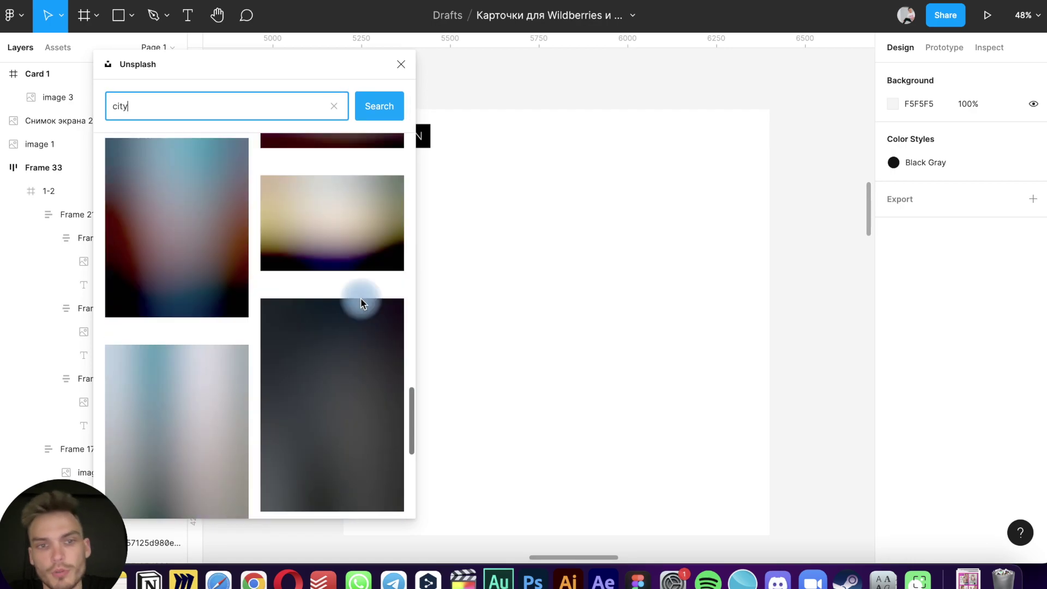
scroll(361, 297, "down", 3)
scroll(361, 298, "down", 3)
scroll(361, 297, "down", 5)
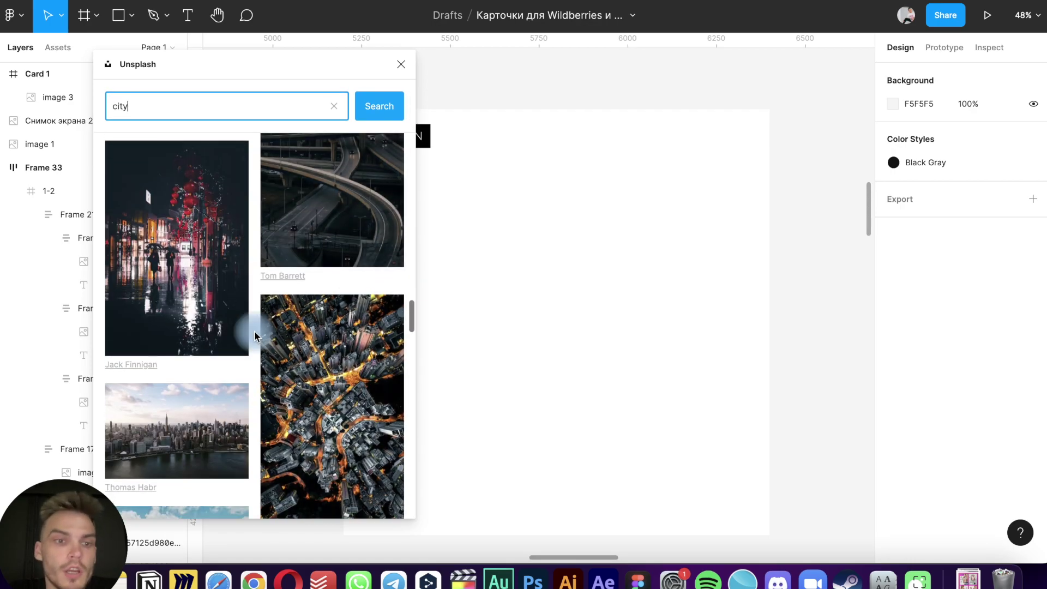
scroll(255, 330, "down", 3)
type("4")
scroll(254, 331, "down", 5)
scroll(255, 331, "down", 3)
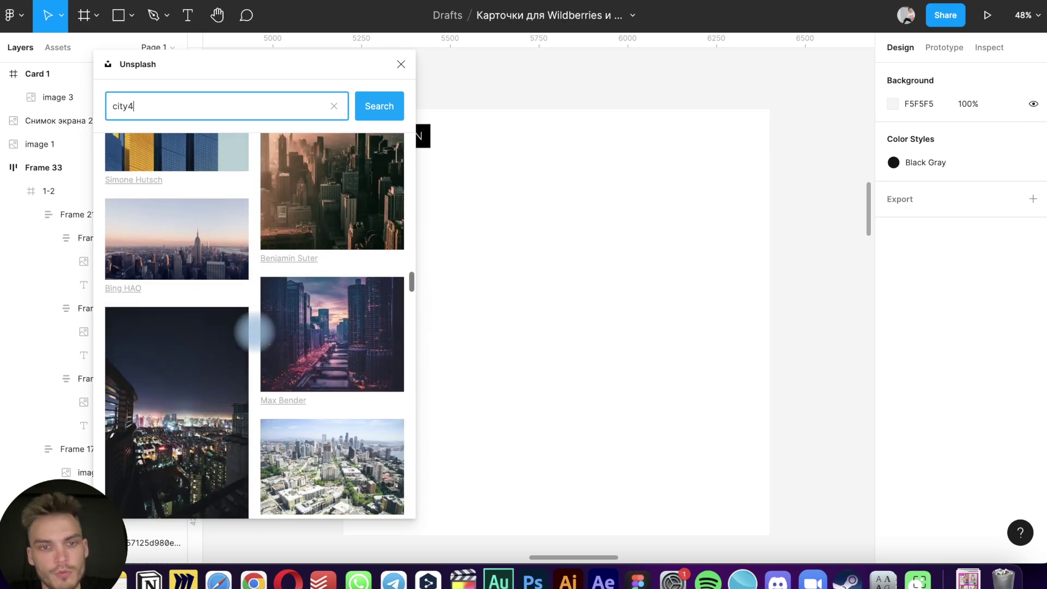
scroll(254, 330, "down", 5)
scroll(257, 330, "down", 5)
scroll(261, 330, "down", 5)
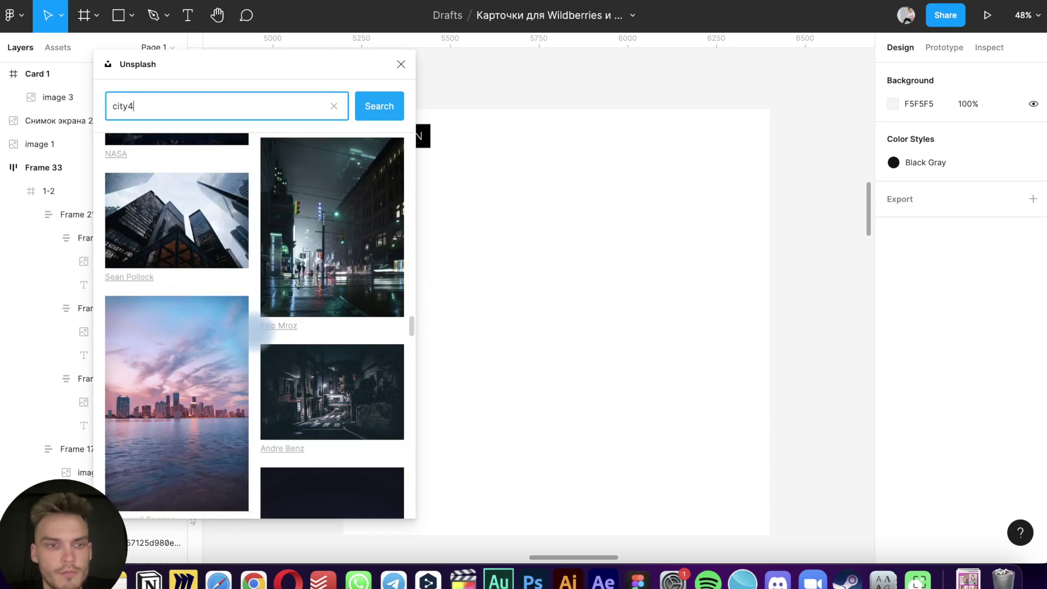
scroll(261, 330, "down", 5)
scroll(258, 330, "down", 5)
scroll(255, 331, "down", 5)
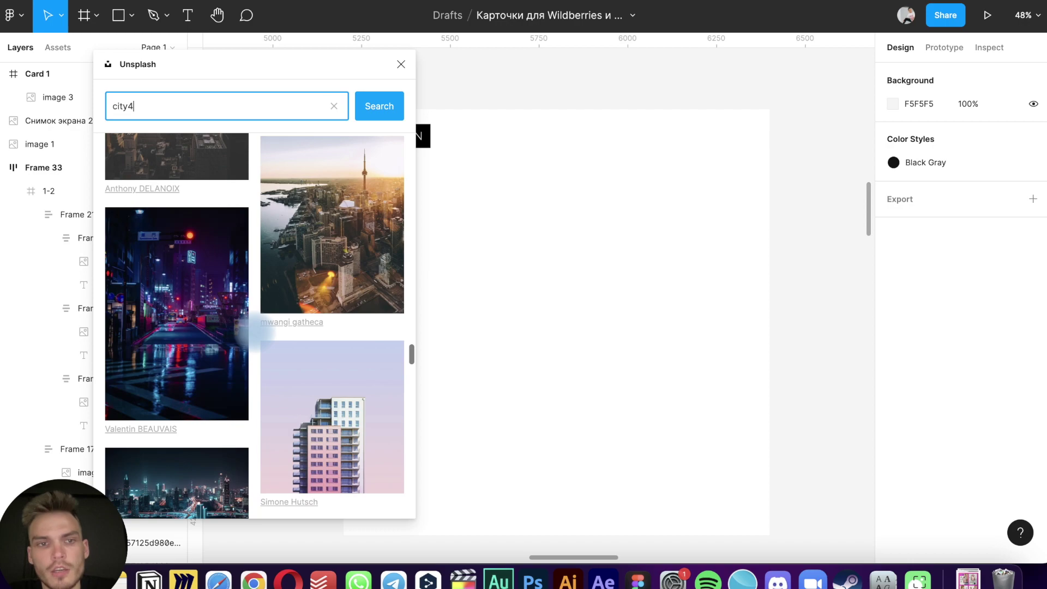
scroll(254, 331, "down", 5)
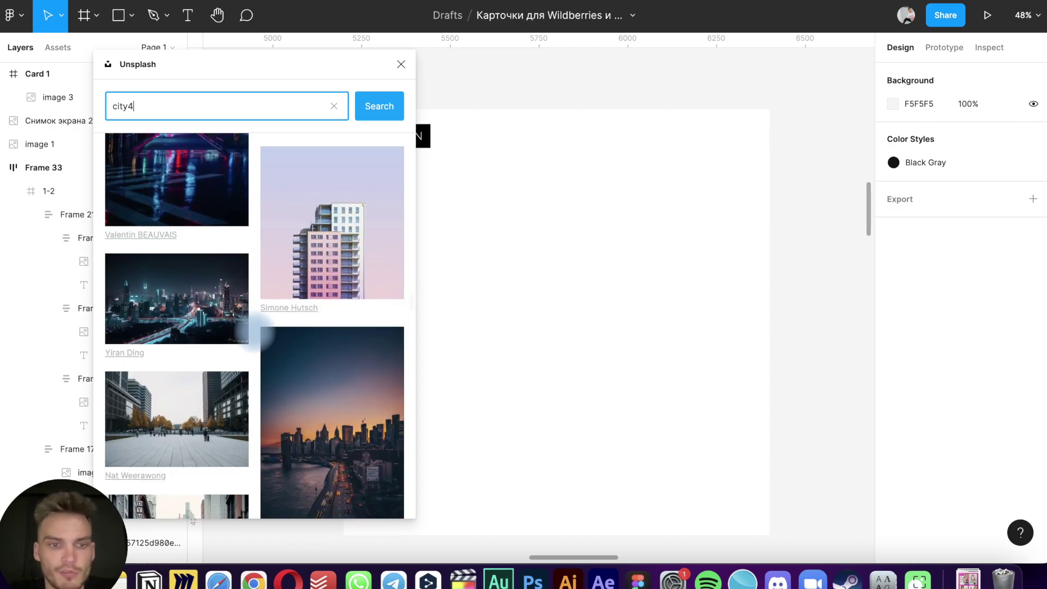
scroll(254, 330, "down", 8)
scroll(255, 331, "down", 5)
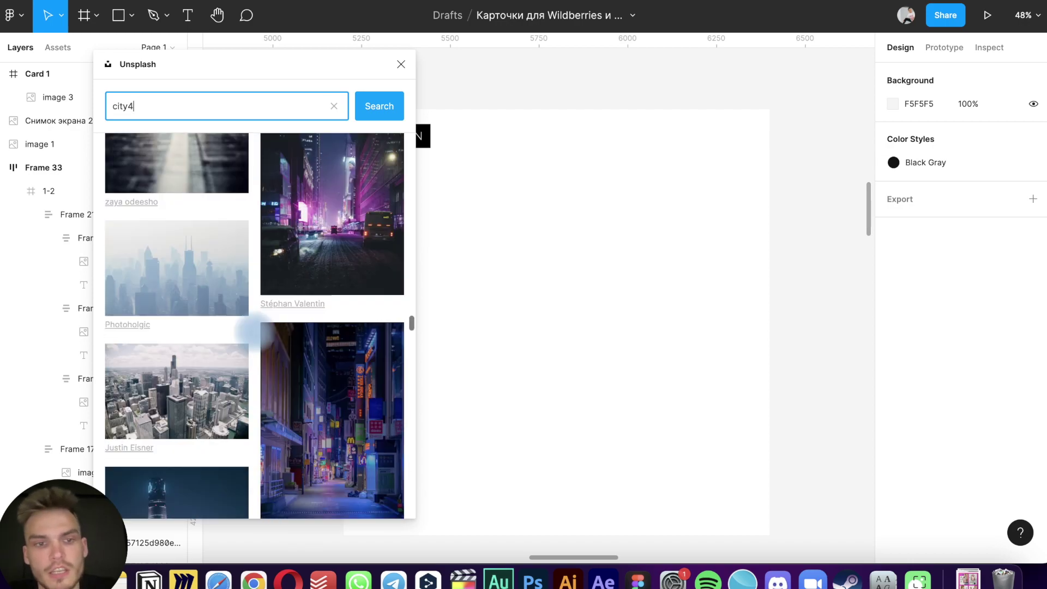
scroll(254, 331, "down", 2)
scroll(254, 330, "down", 5)
scroll(254, 330, "down", 1)
scroll(254, 330, "down", 5)
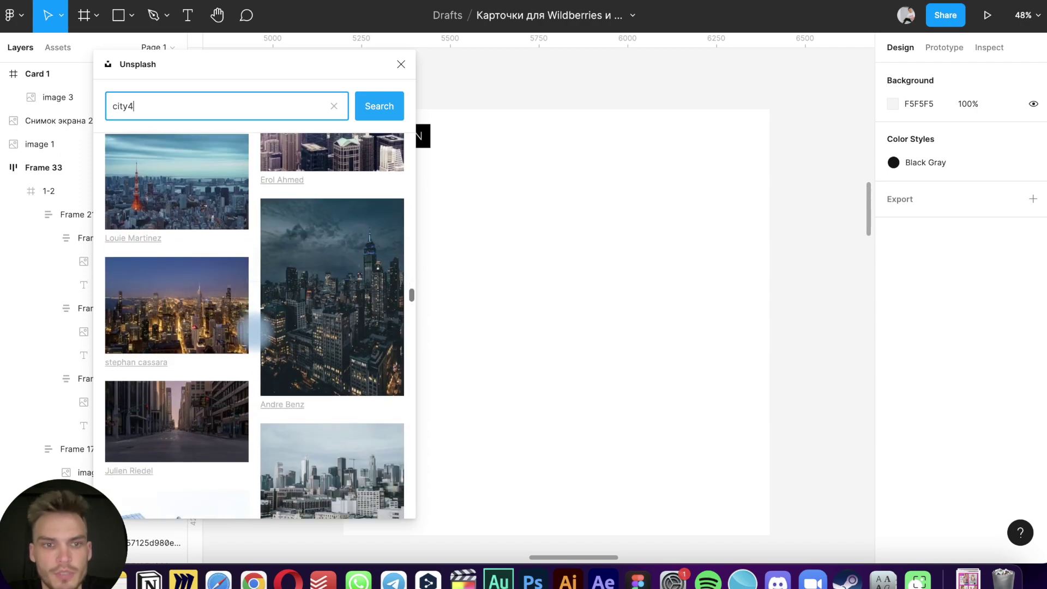
scroll(254, 331, "down", 5)
scroll(254, 331, "down", 3)
Search Unsplash for Moscow and insert the white office buildings photo
left_click(131, 100)
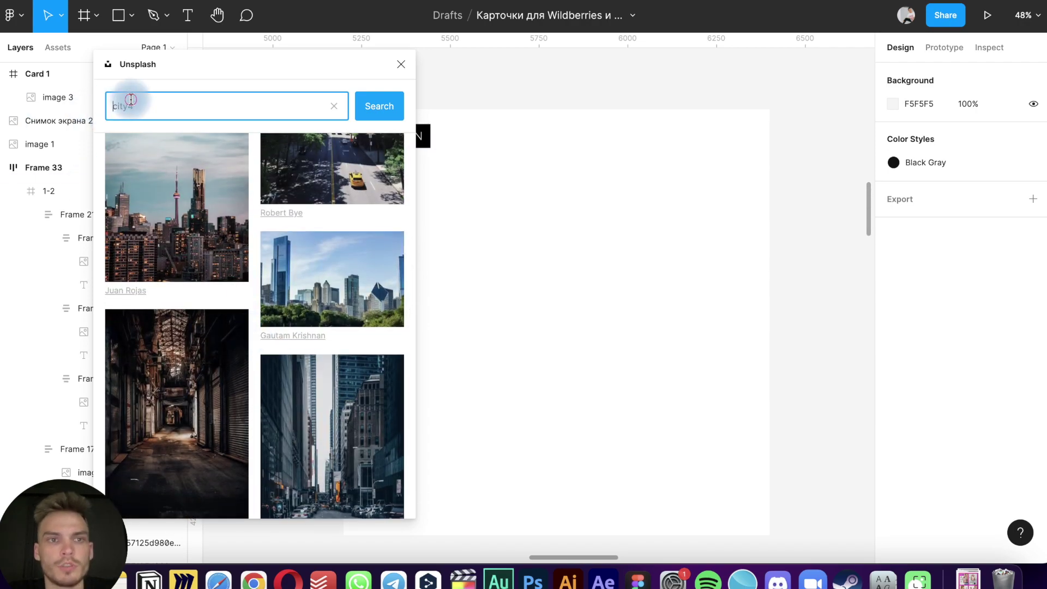
type("moscow")
key("Return")
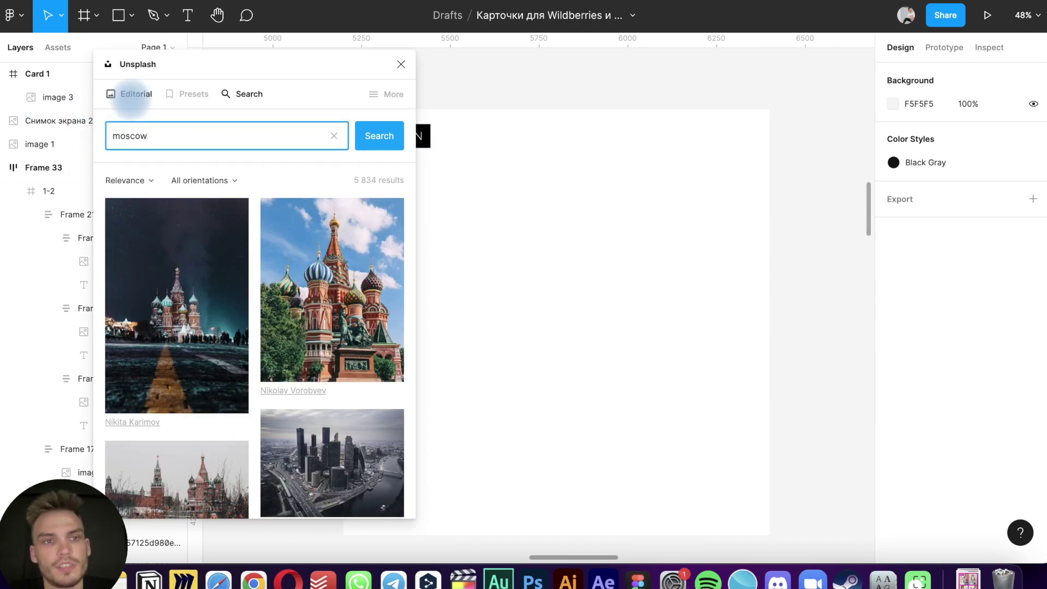
scroll(120, 207, "down", 5)
scroll(121, 208, "down", 5)
scroll(121, 208, "down", 5)
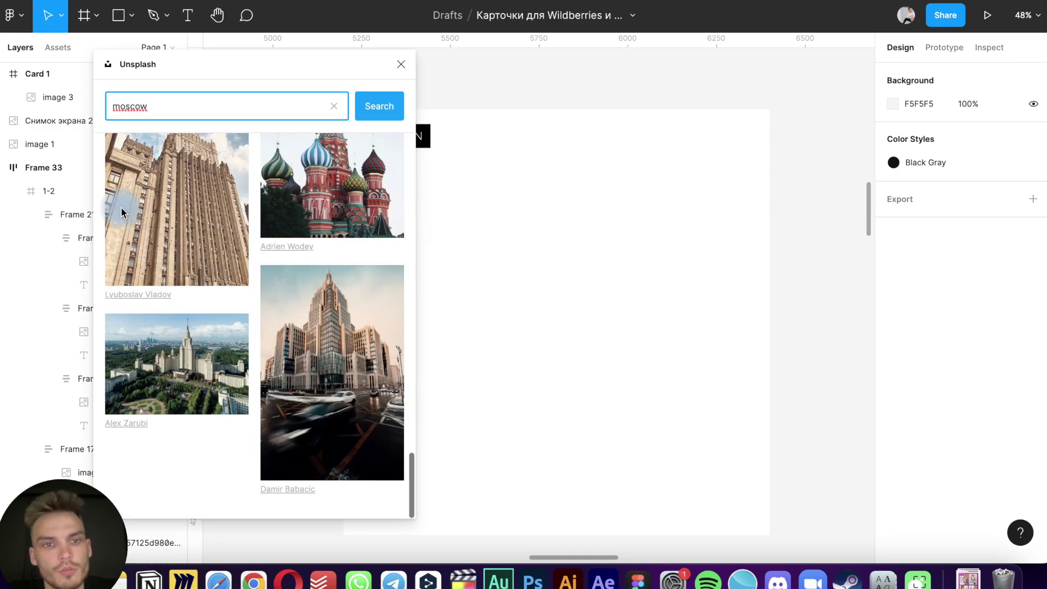
scroll(121, 208, "up", 5)
scroll(121, 207, "up", 5)
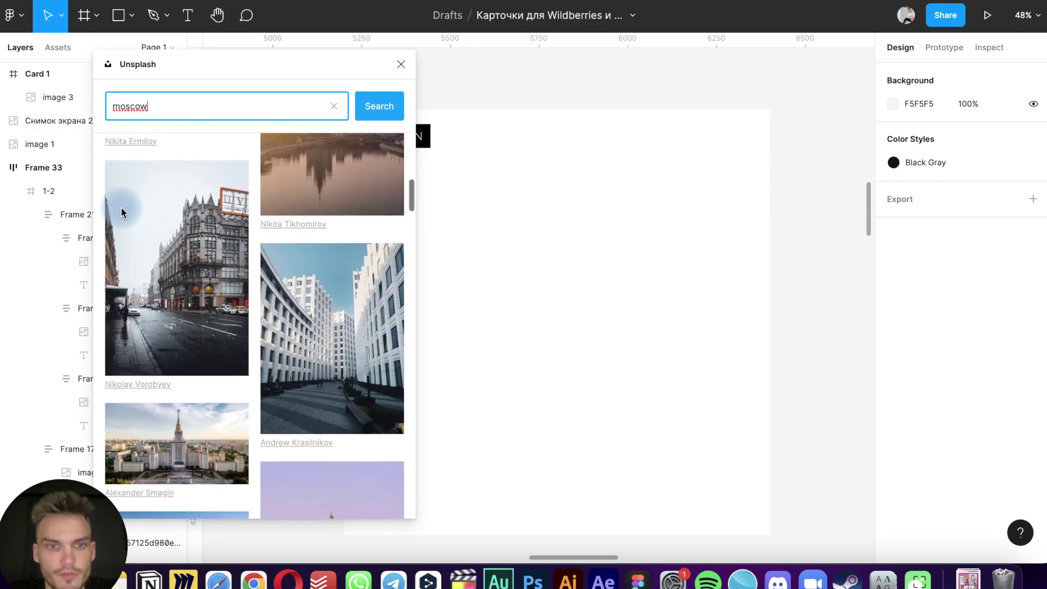
left_click(312, 346)
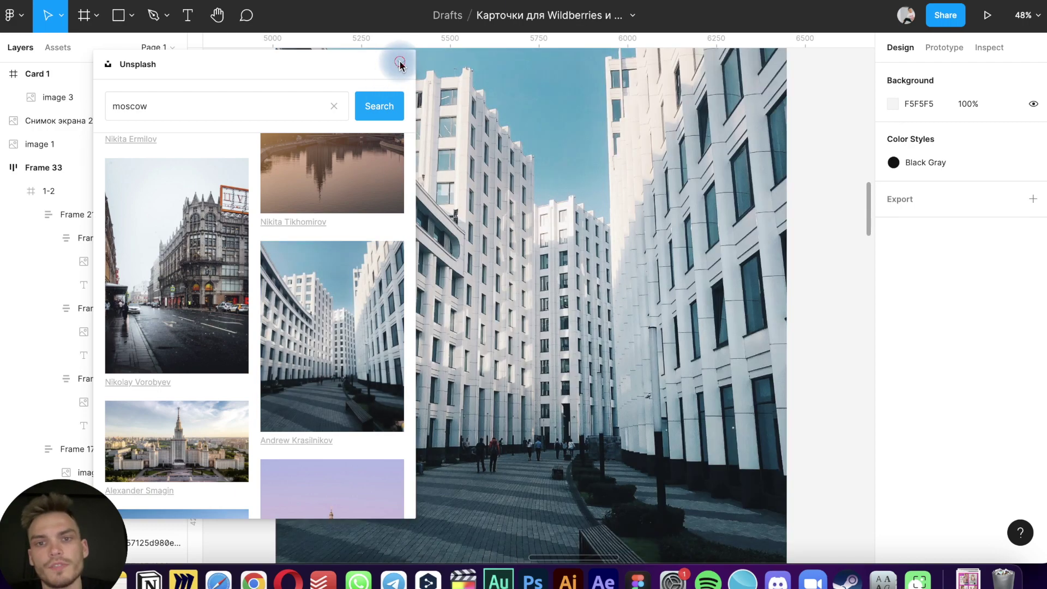
left_click(400, 63)
Move the white-buildings photo beside Card 1 and nest it inside the Card 1 frame
mouse_move(638, 147)
left_mouse_down()
mouse_move(200, 320)
mouse_move(321, 250)
left_mouse_up()
scroll(320, 250, "down", 5)
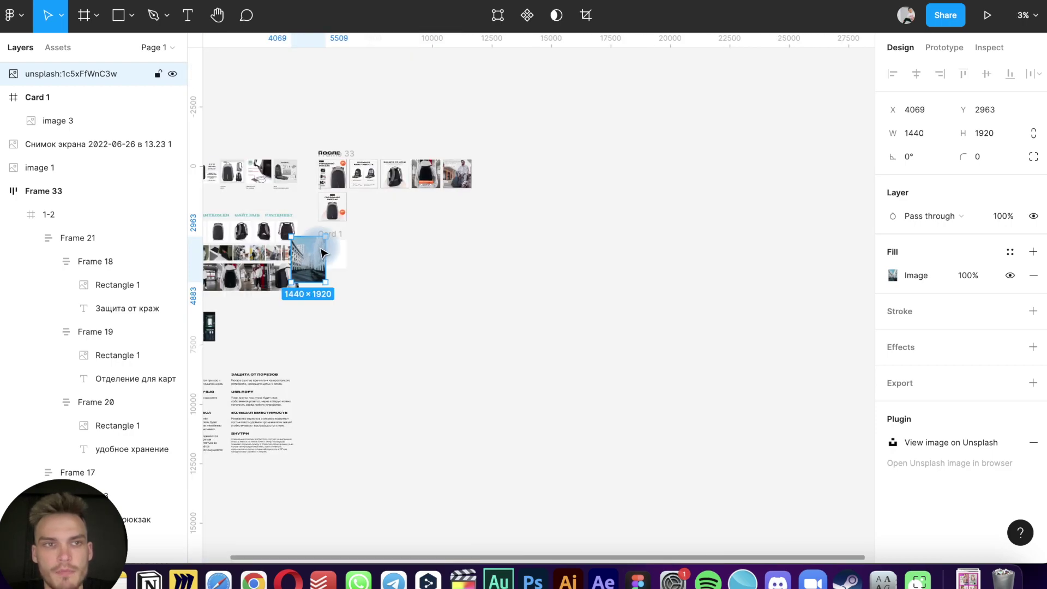
scroll(430, 211, "up", 3)
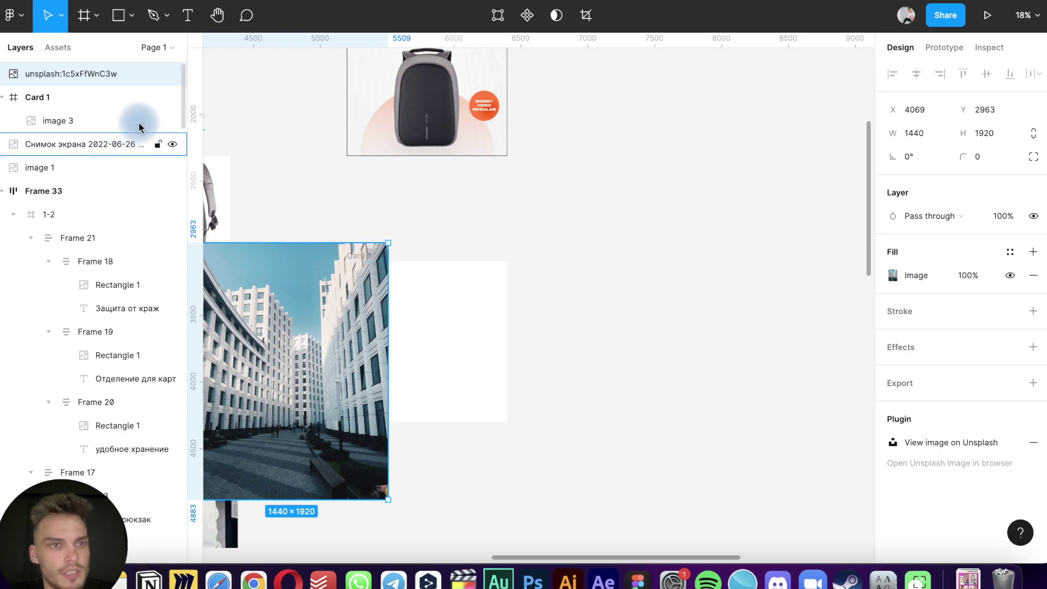
left_click(12, 96)
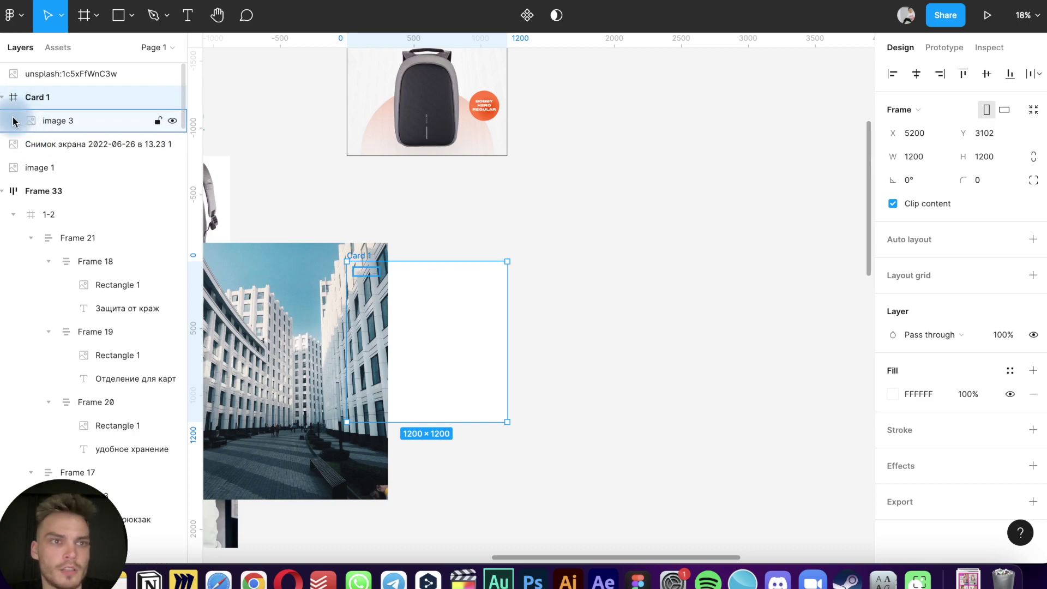
left_click(76, 74)
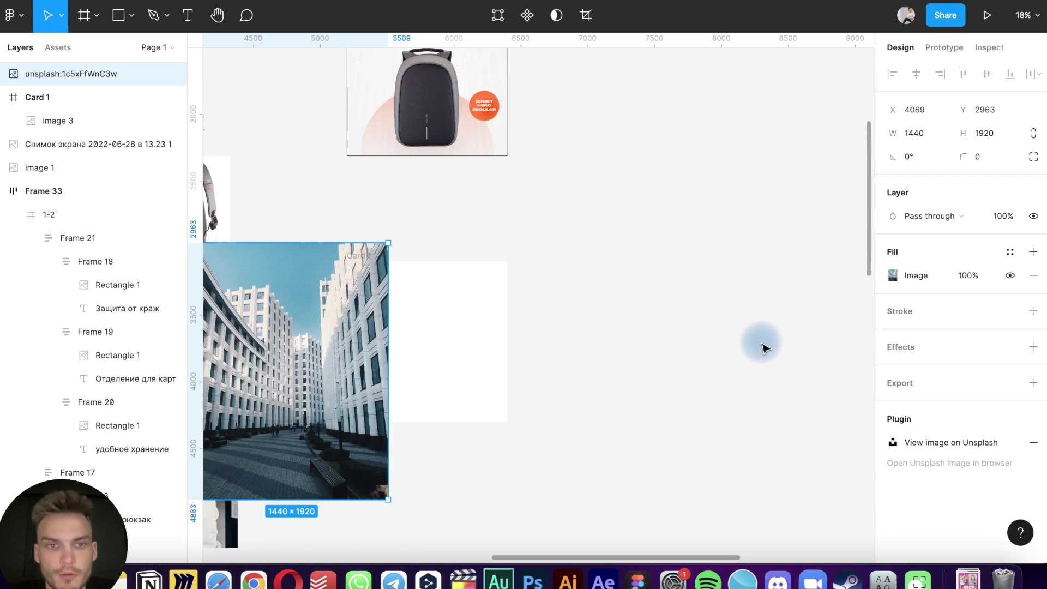
scroll(763, 348, "left", 5)
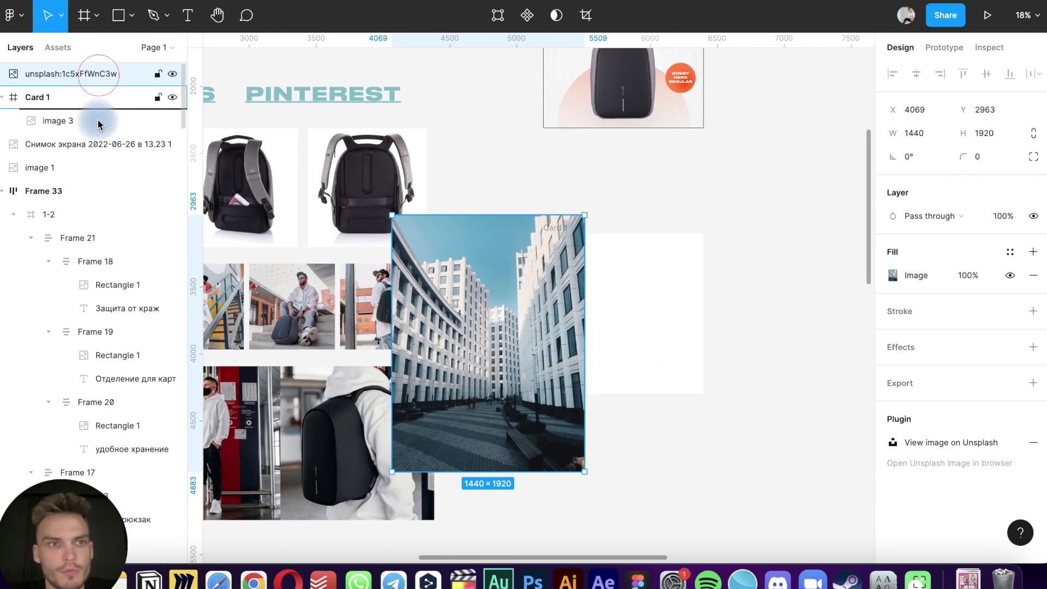
left_click_drag(99, 125, 98, 116)
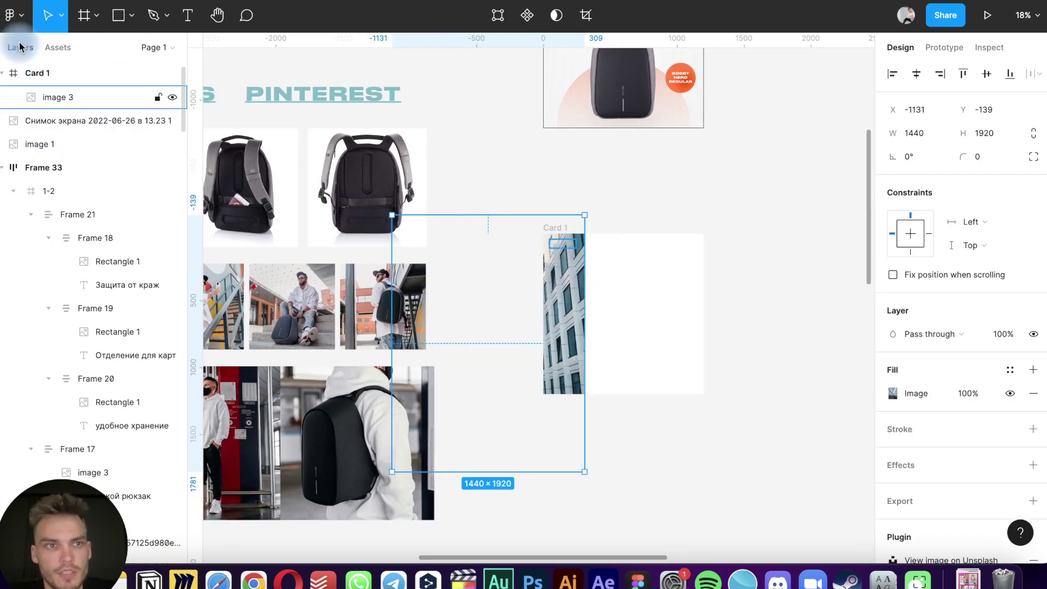
left_click_drag(20, 47, 22, 65)
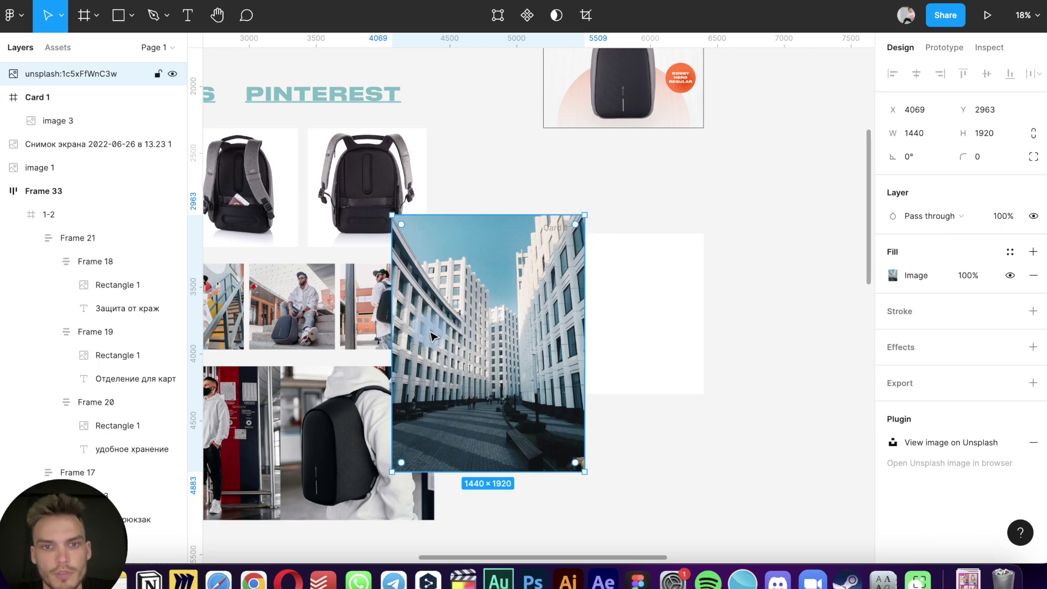
mouse_move(436, 337)
left_mouse_down()
mouse_move(655, 281)
mouse_move(630, 344)
left_mouse_up()
scroll(655, 281, "right", 2)
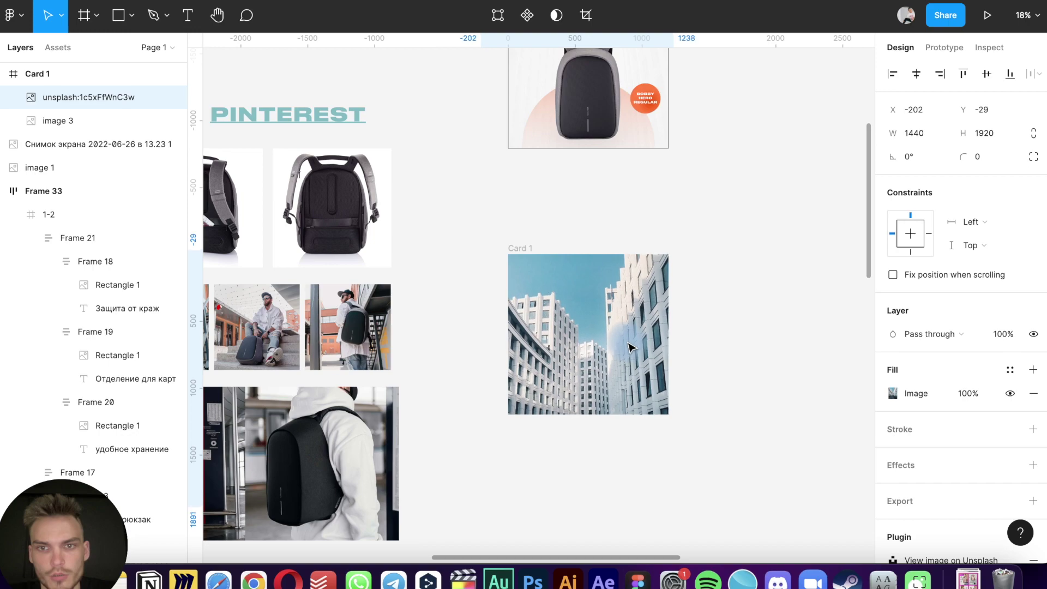
Preview the building photo with Lighten, Screen and Color dodge blend modes
left_click(972, 336)
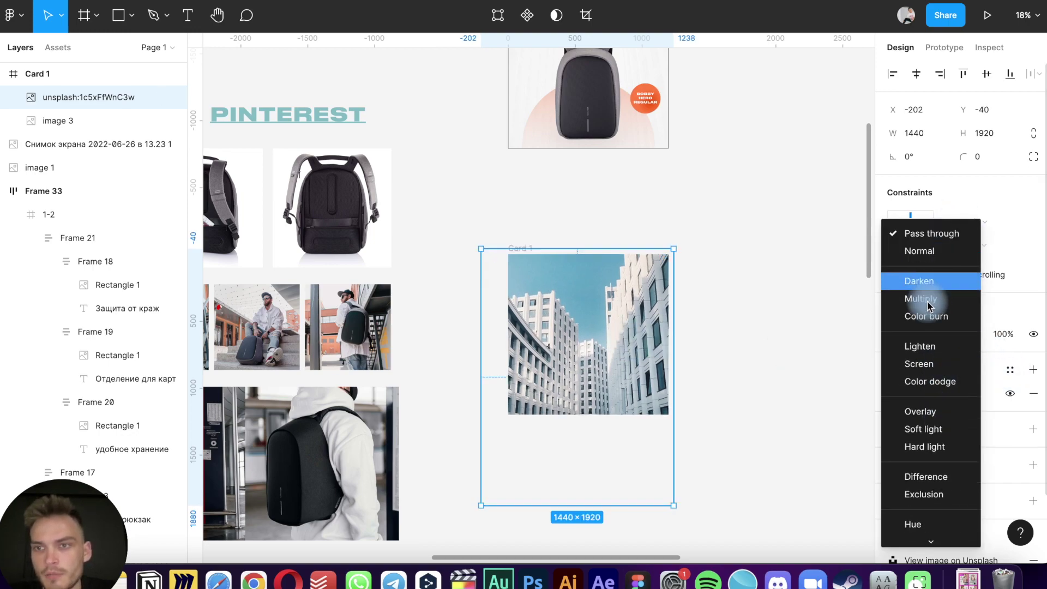
left_click(855, 376)
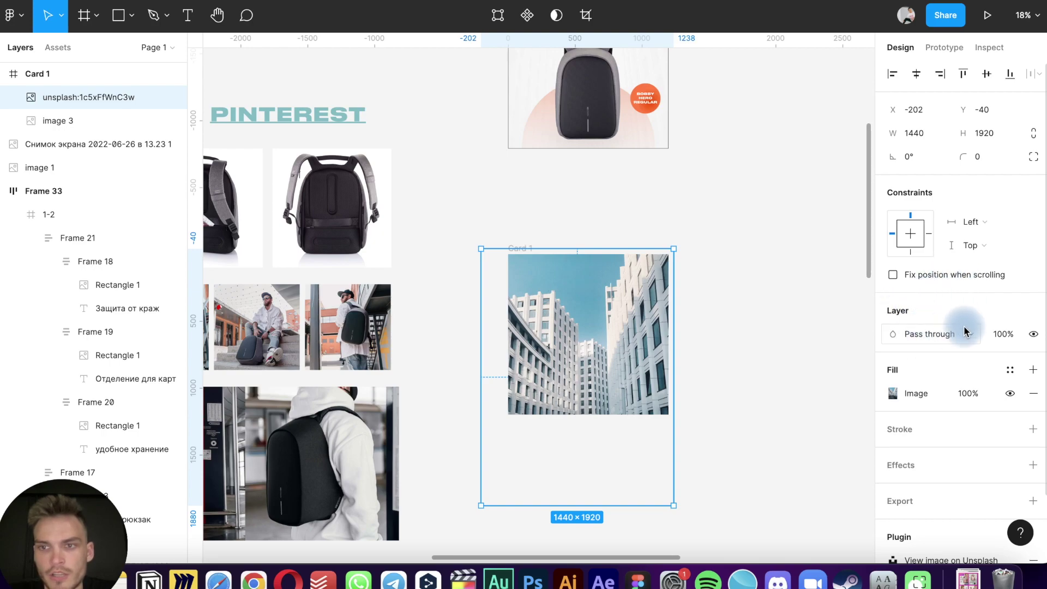
left_click(935, 335)
scroll(933, 415, "down", 2)
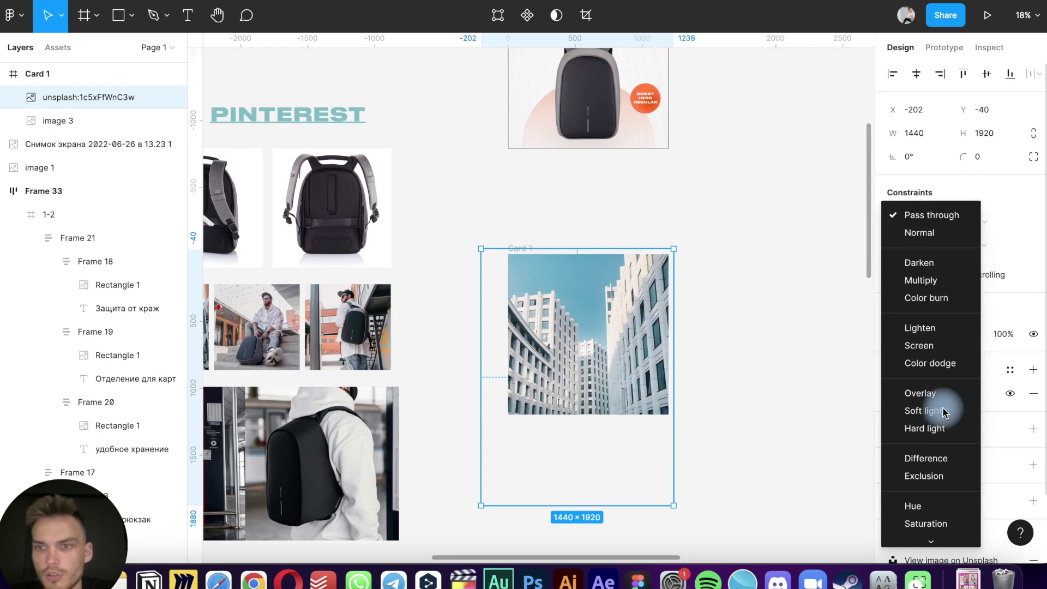
left_click(931, 329)
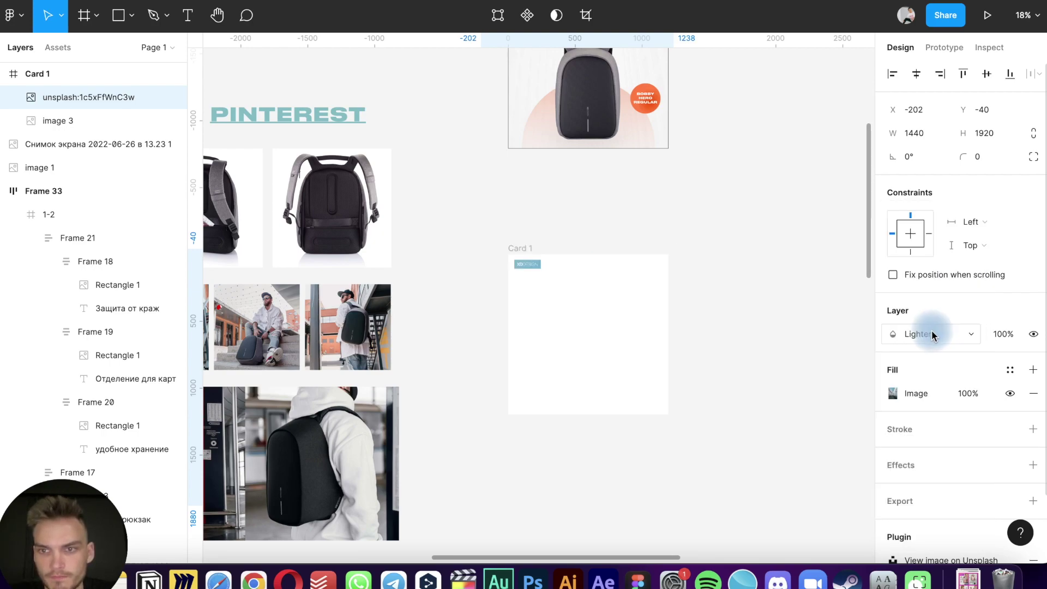
left_click(935, 342)
left_click(939, 351)
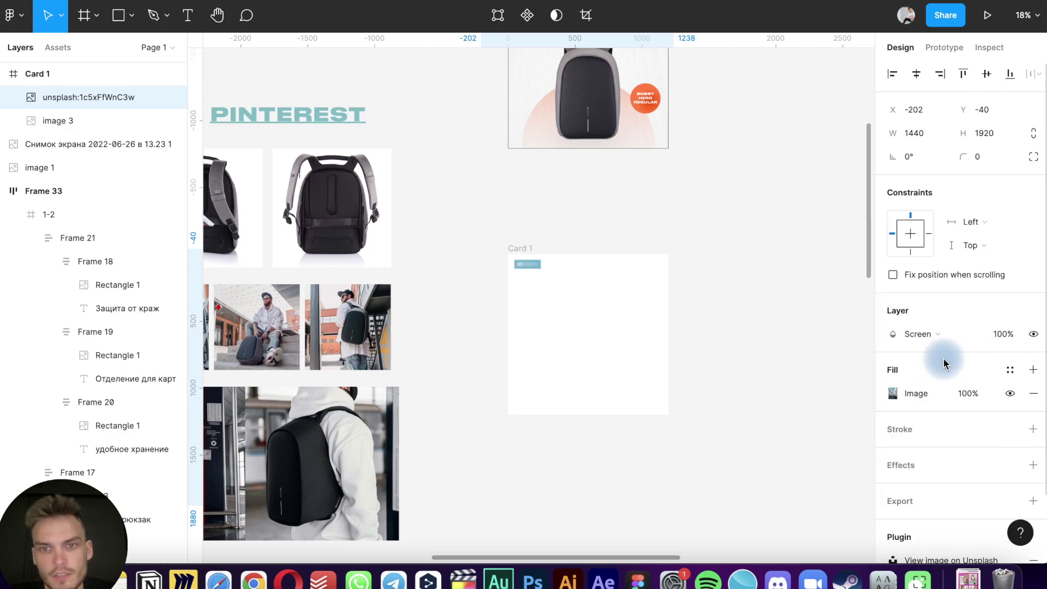
left_click(939, 334)
left_click(930, 352)
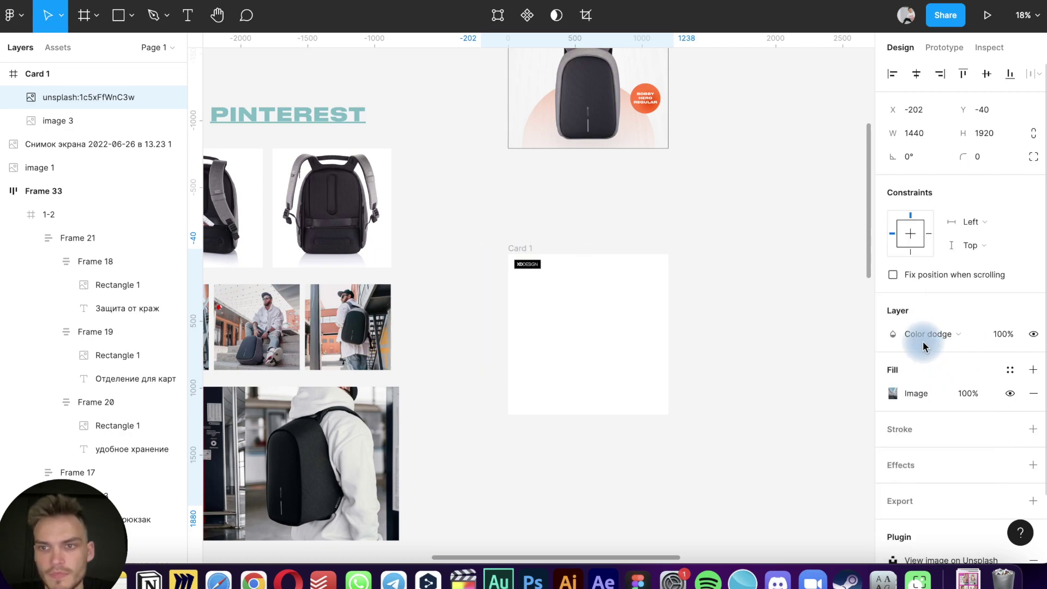
Try Overlay, Soft light, Hard light and Difference, then revert to Pass through
left_click(925, 369)
left_click(927, 334)
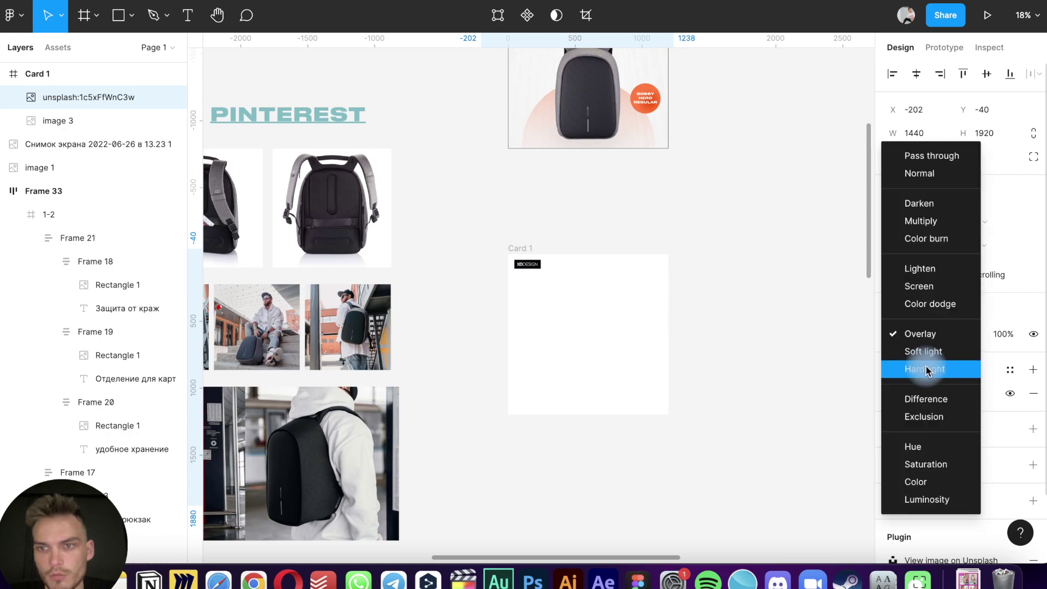
left_click(930, 334)
left_click(930, 352)
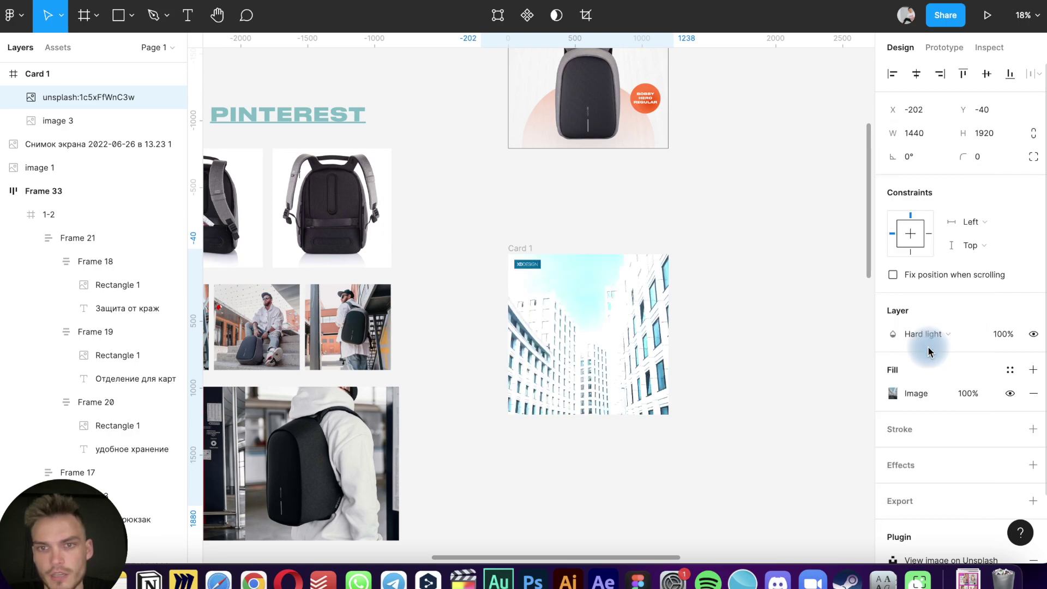
left_click(927, 334)
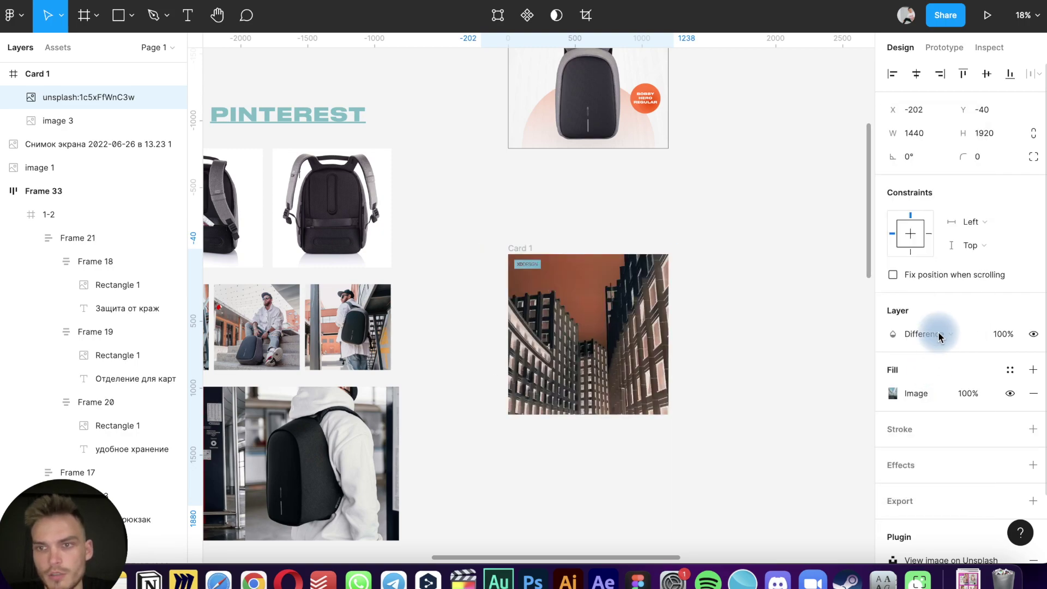
left_click(938, 334)
key("Up")
key("Up")
key("Up")
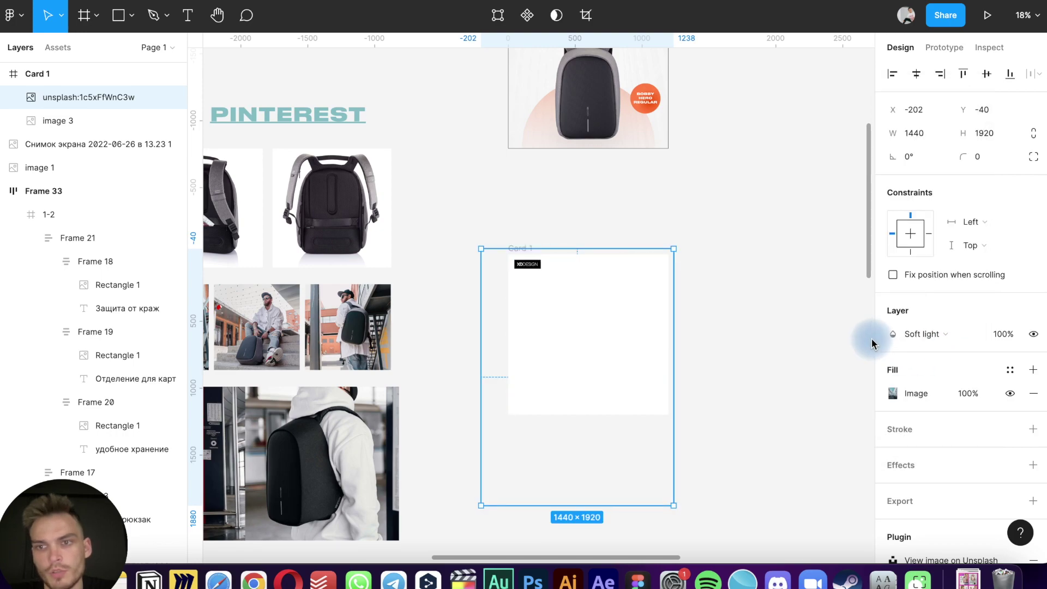
key("Up")
key("Up")
key("Up")
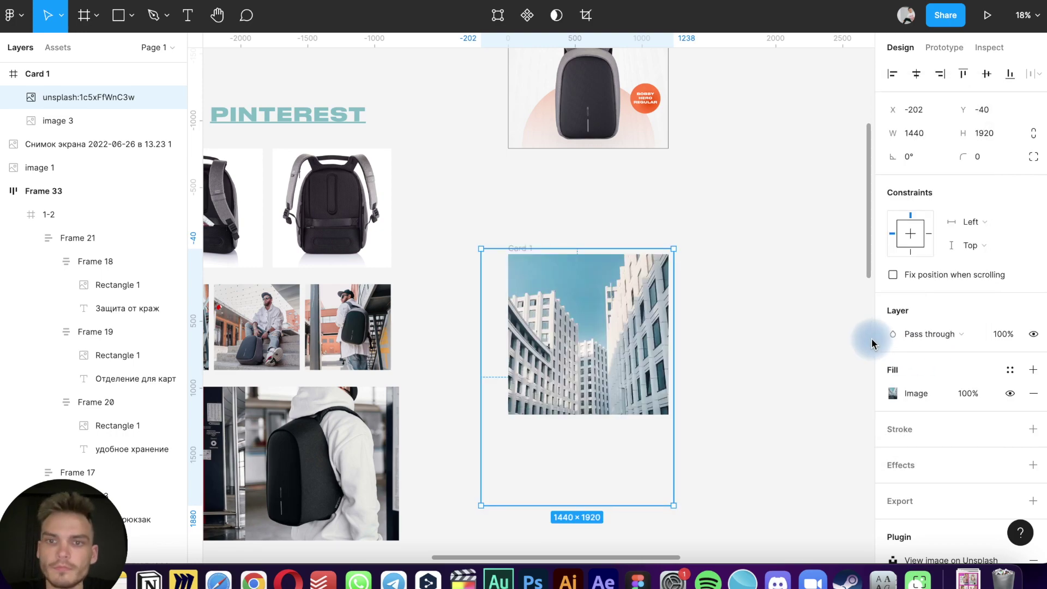
Set the Unsplash building photo's layer opacity to 3%
key("1")
scroll(666, 336, "up", 5, "ctrl")
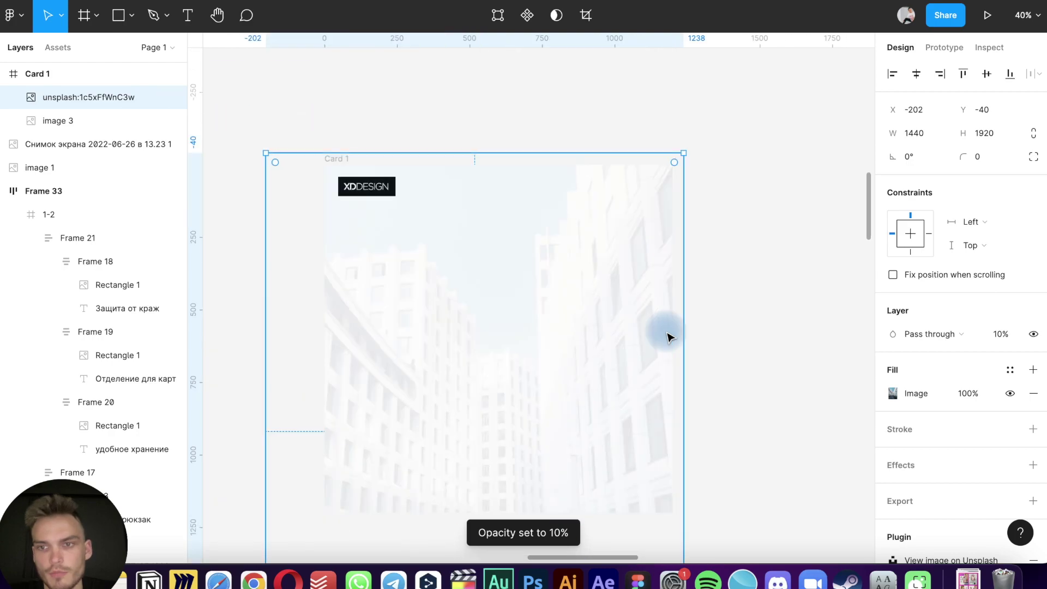
key("0")
key("2")
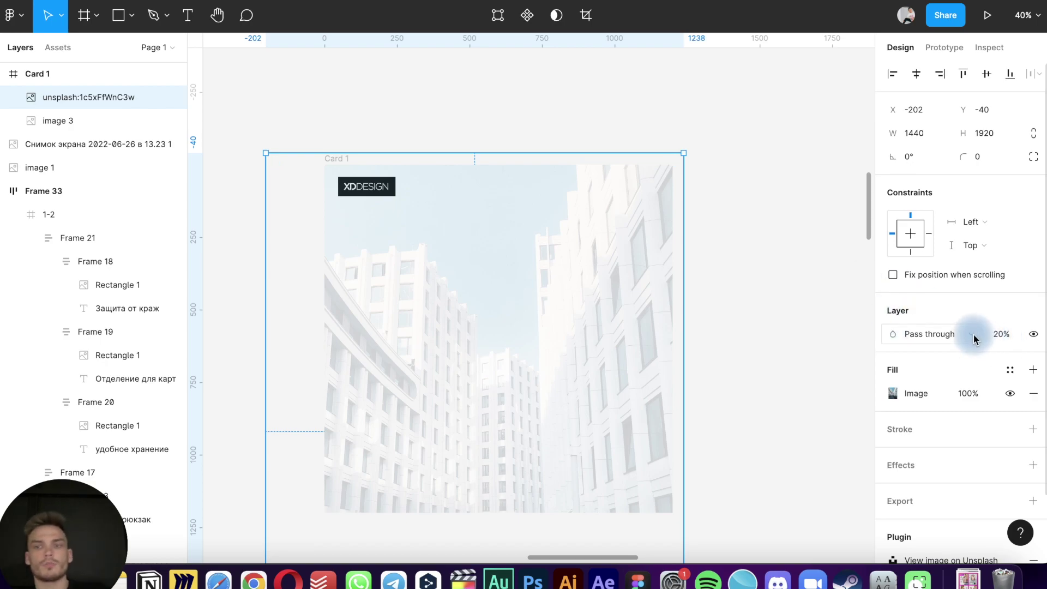
left_click(997, 338)
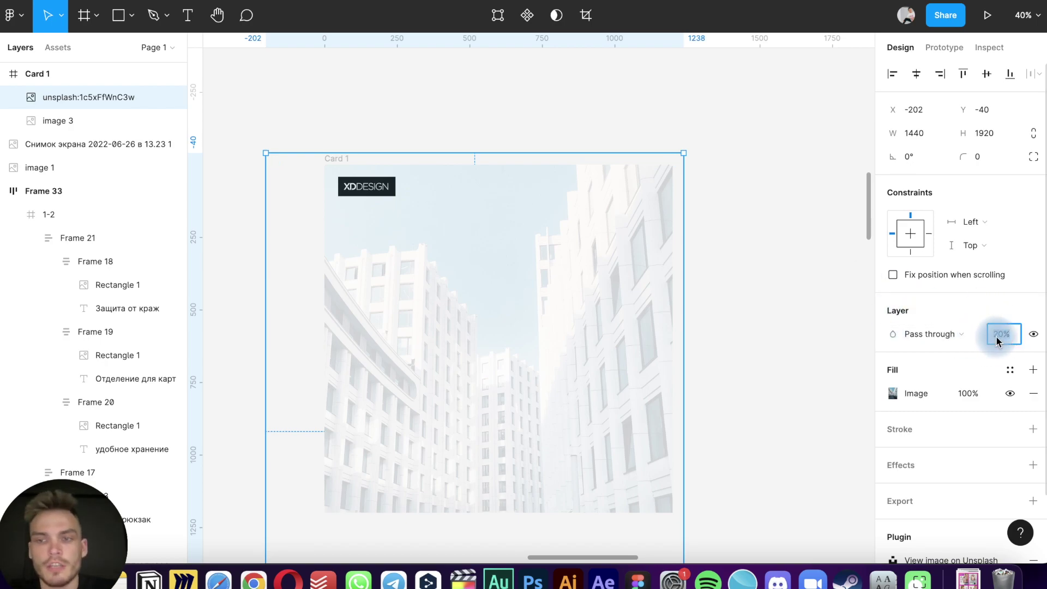
type("3")
key("Return")
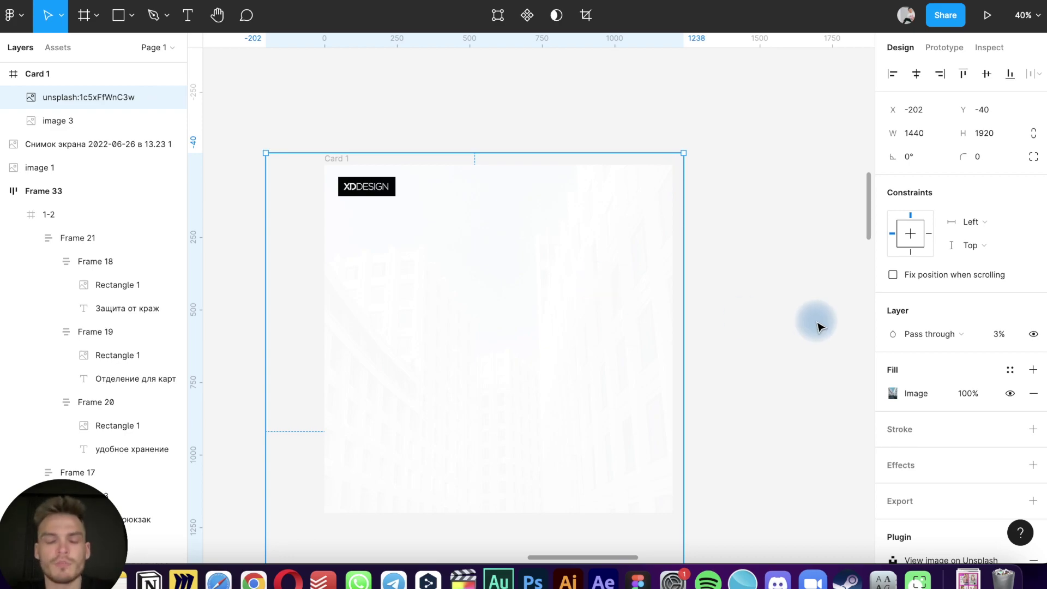
Cycle the photo's opacity through number-key values, from 90% down to 47%
key("0")
key("9")
key("8")
key("7")
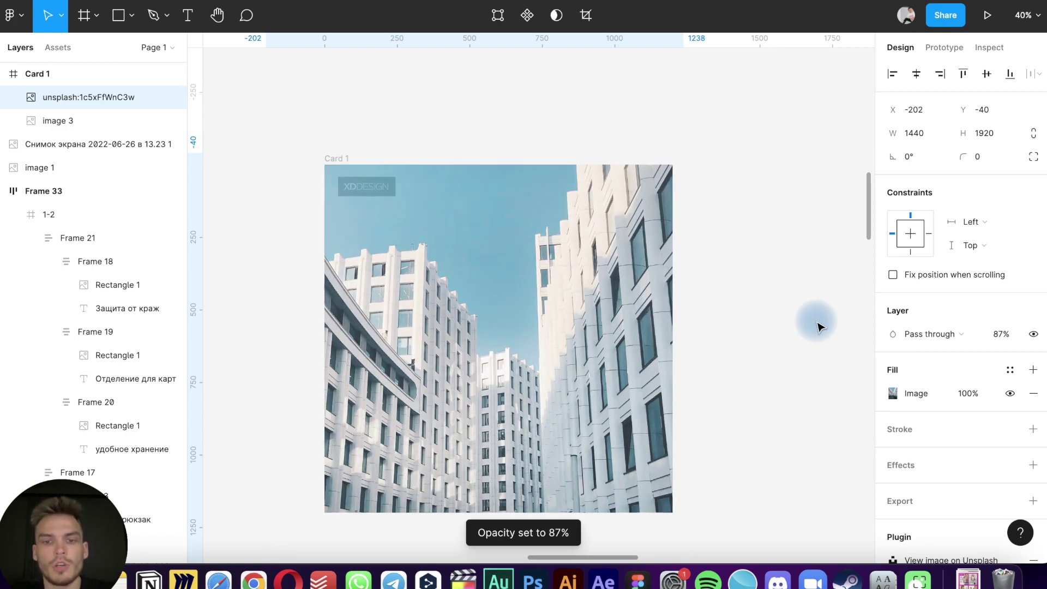
key("6")
key("5")
key("4")
key("3")
key("3")
key("2")
key("2")
key("1")
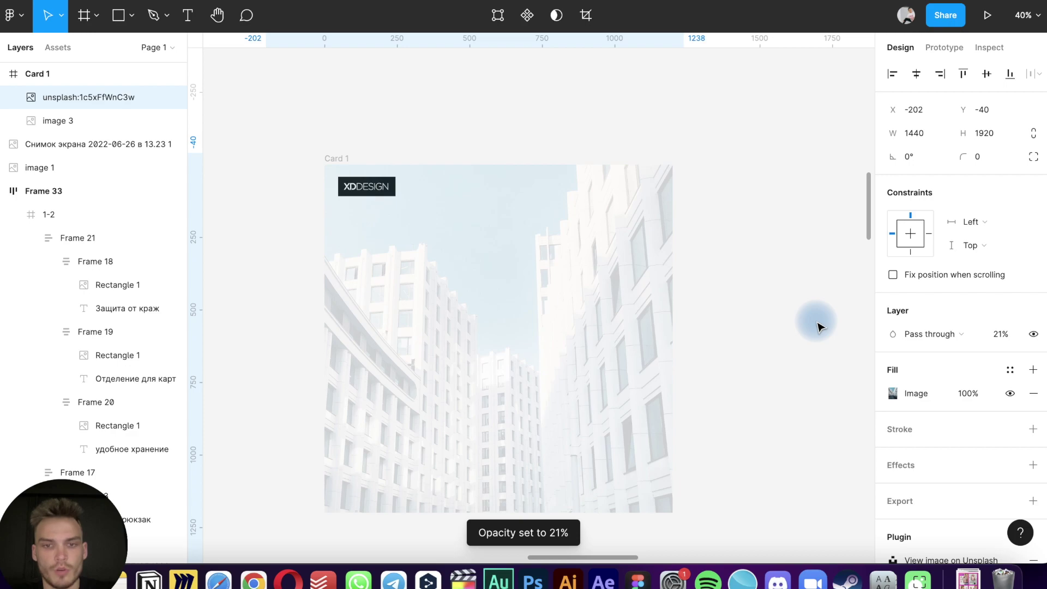
key("1")
key("3")
key("4")
key("4")
key("7")
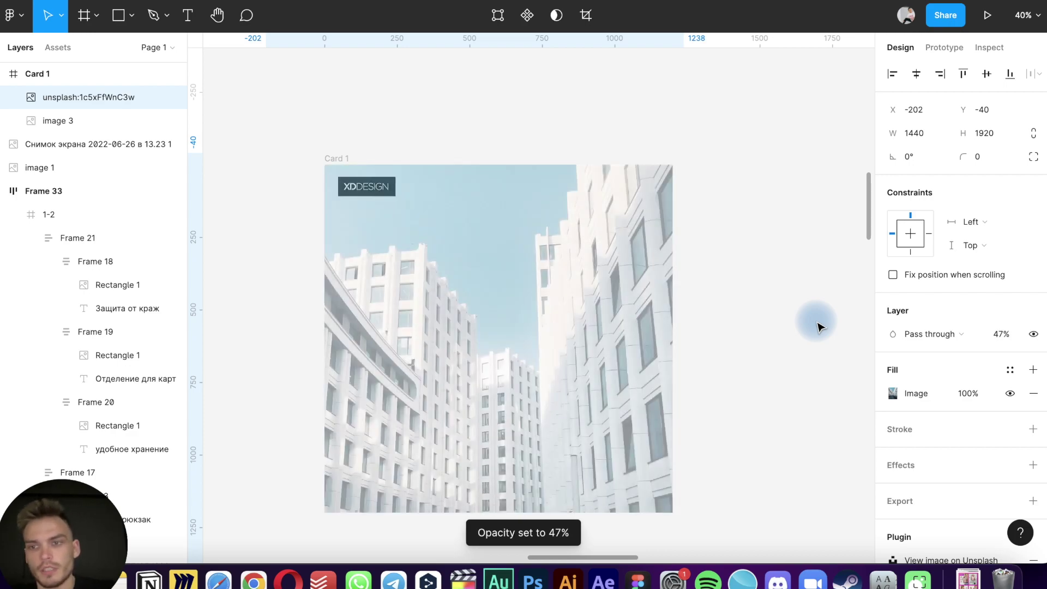
Set the photo's opacity to 8% and deselect to judge the faded backdrop
left_click(1000, 334)
type("0")
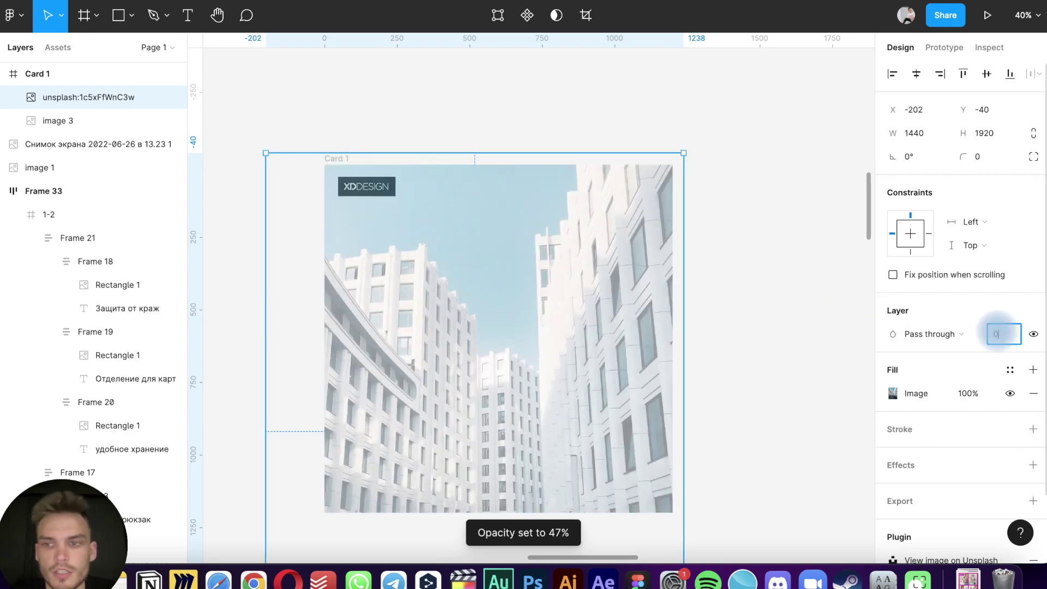
type("8")
key("Return")
left_click(750, 330)
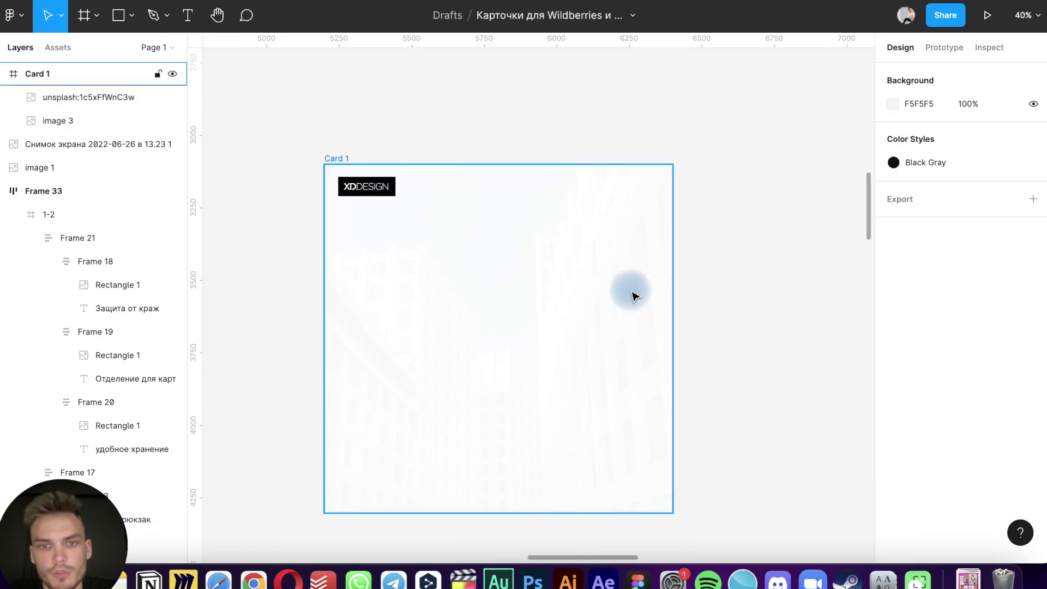
Navigate to the finished Frame 33 row and select its first card, 1-2
scroll(632, 295, "down", 5)
scroll(633, 294, "down", 2)
scroll(632, 294, "down", 3)
scroll(633, 294, "up", 10)
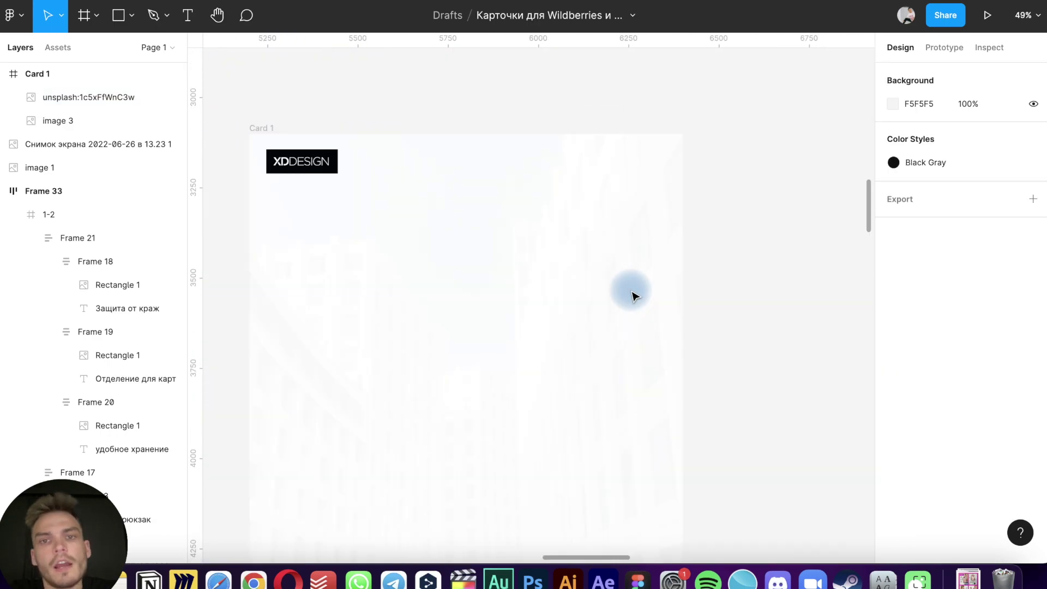
left_click(632, 295)
scroll(631, 294, "down", 5)
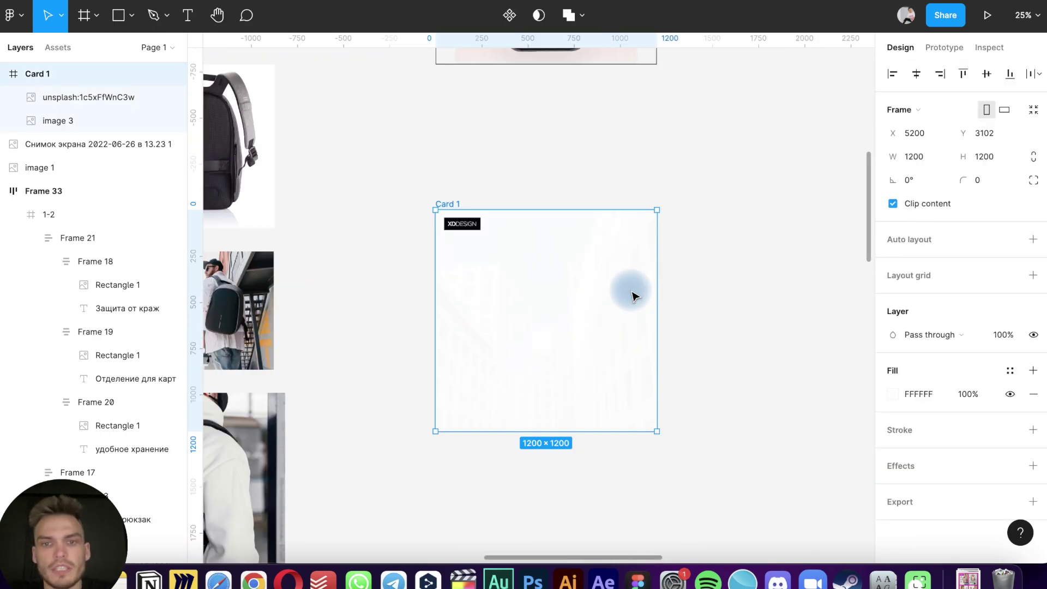
left_click(720, 245)
scroll(721, 201, "down", 3)
scroll(721, 202, "up", 5)
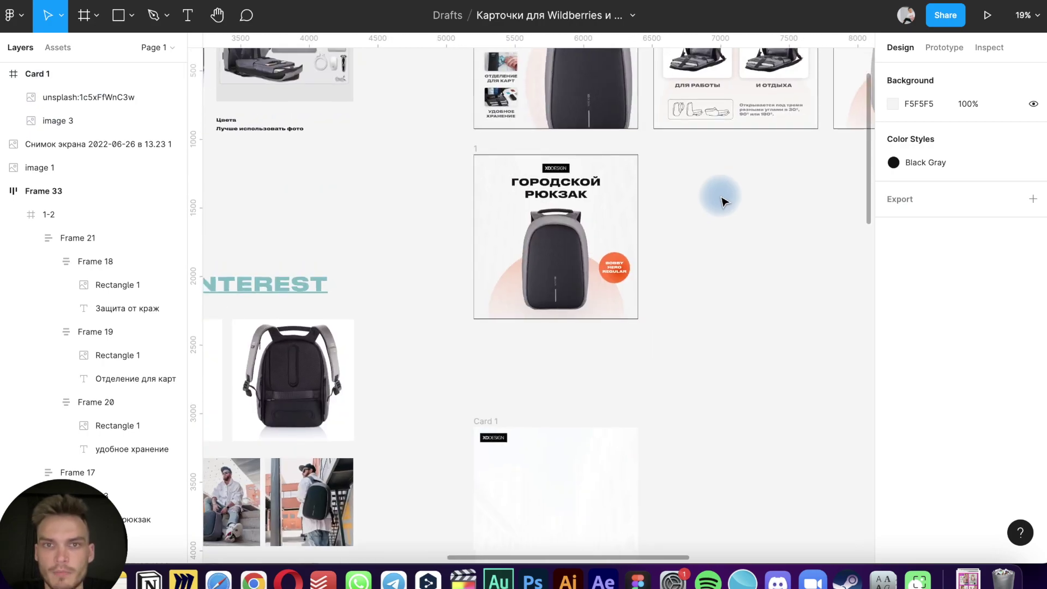
left_click(483, 424)
scroll(500, 404, "up", 2)
scroll(498, 402, "up", 5)
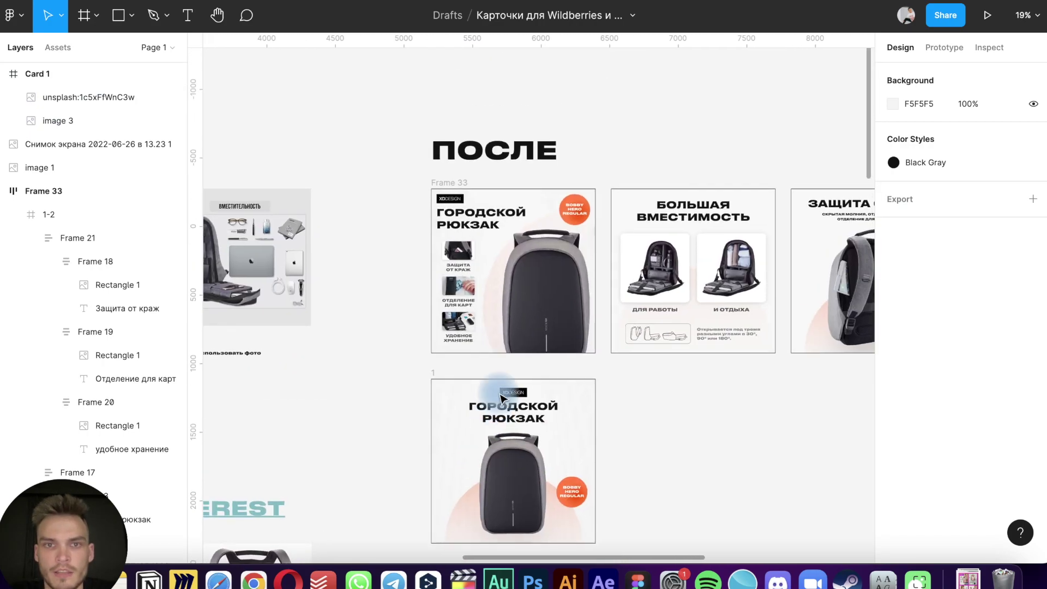
left_click(451, 184)
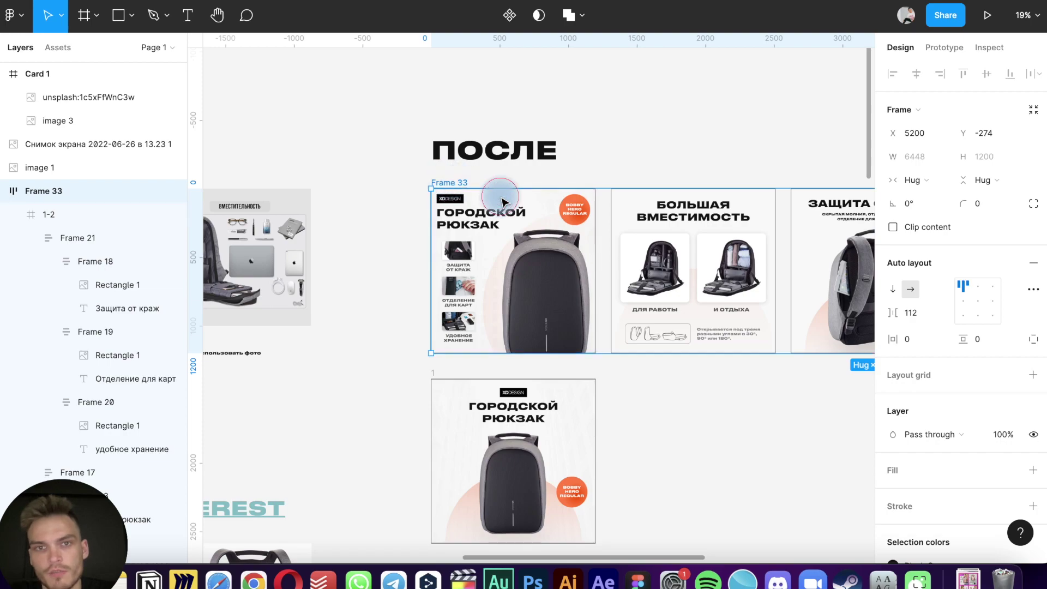
left_click(499, 197)
left_click(444, 182)
double_click(444, 182)
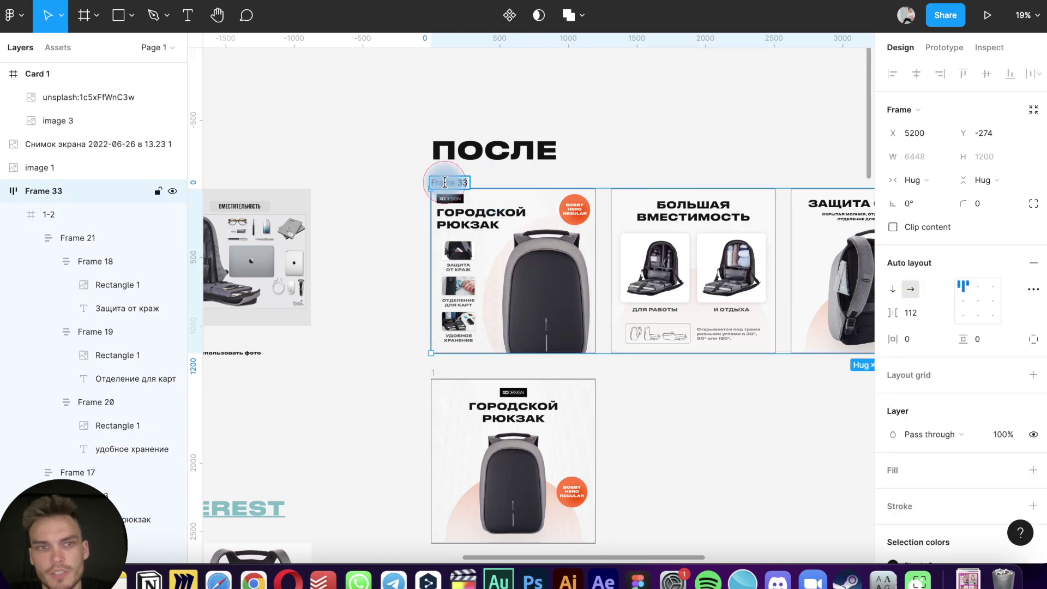
left_click(68, 214)
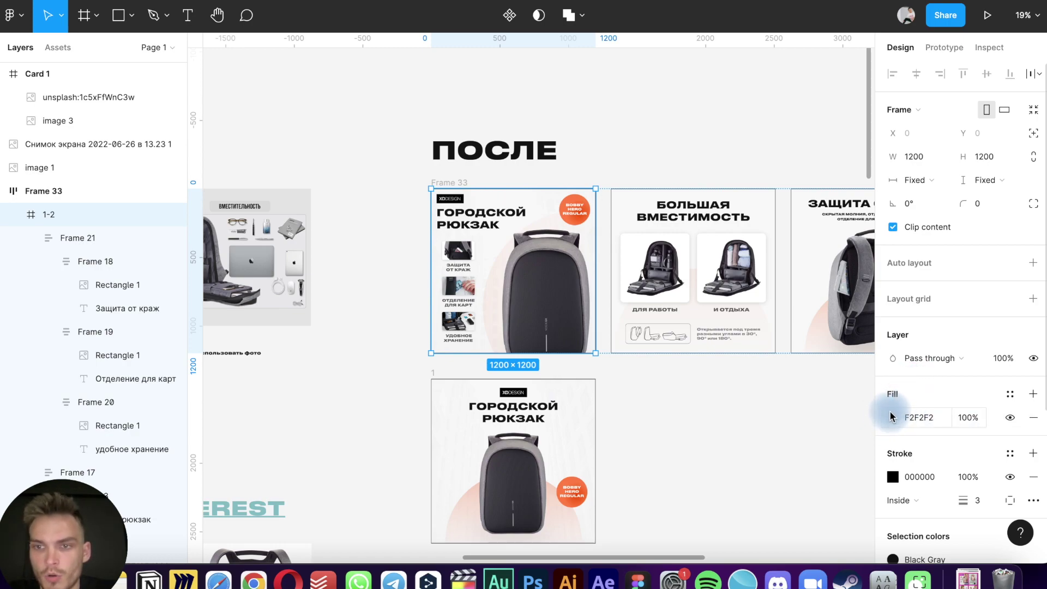
Try a red fill on card 1-2's F2F2F2 background, then undo it
left_click(878, 418)
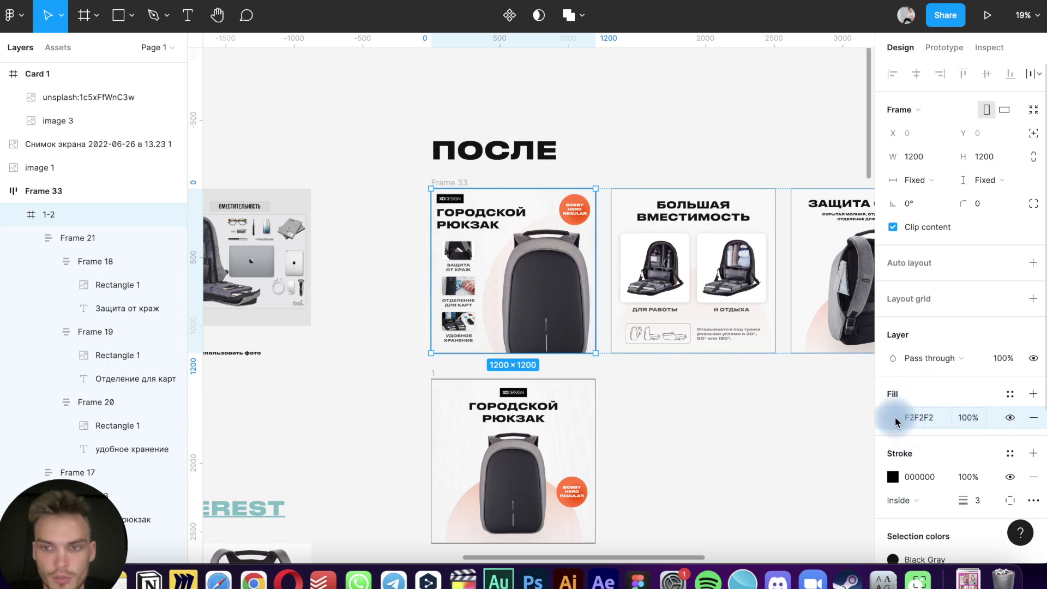
left_click(895, 419)
mouse_move(780, 238)
left_mouse_down()
mouse_move(928, 144)
mouse_move(611, 470)
left_mouse_up()
key("ctrl+z")
left_click(650, 416)
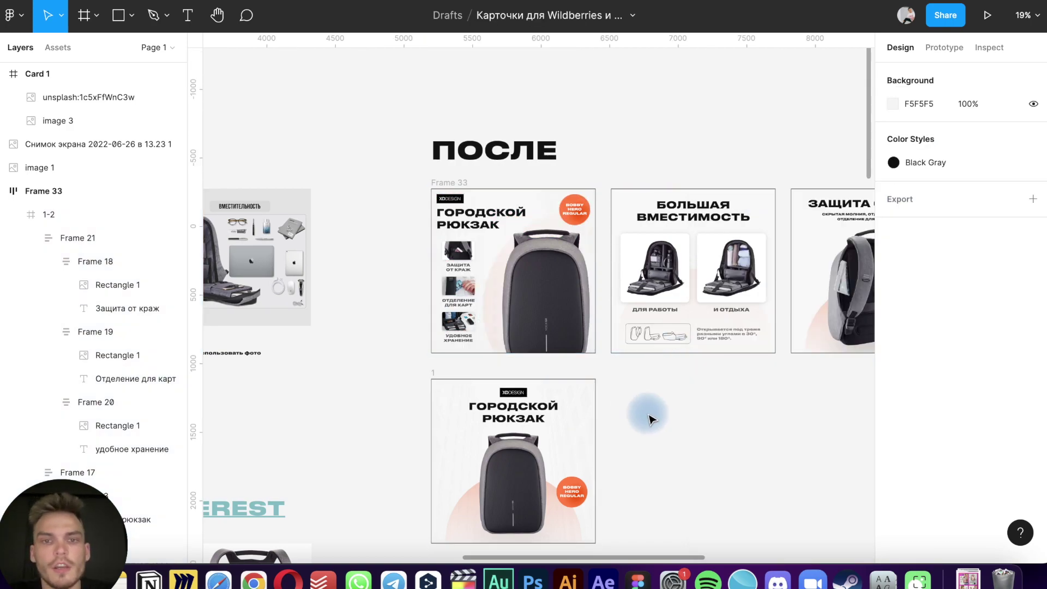
Reselect Card 1 and the Unsplash building photo inside it
scroll(644, 436, "right", 10)
scroll(643, 436, "down", 5)
left_click(581, 279)
left_click(507, 220)
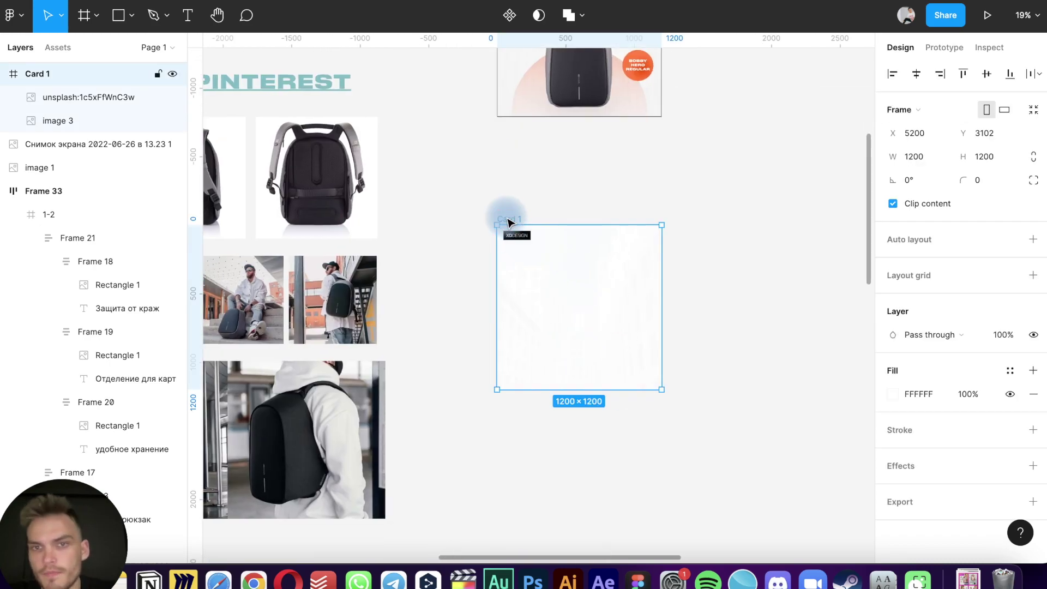
scroll(753, 157, "up", 6)
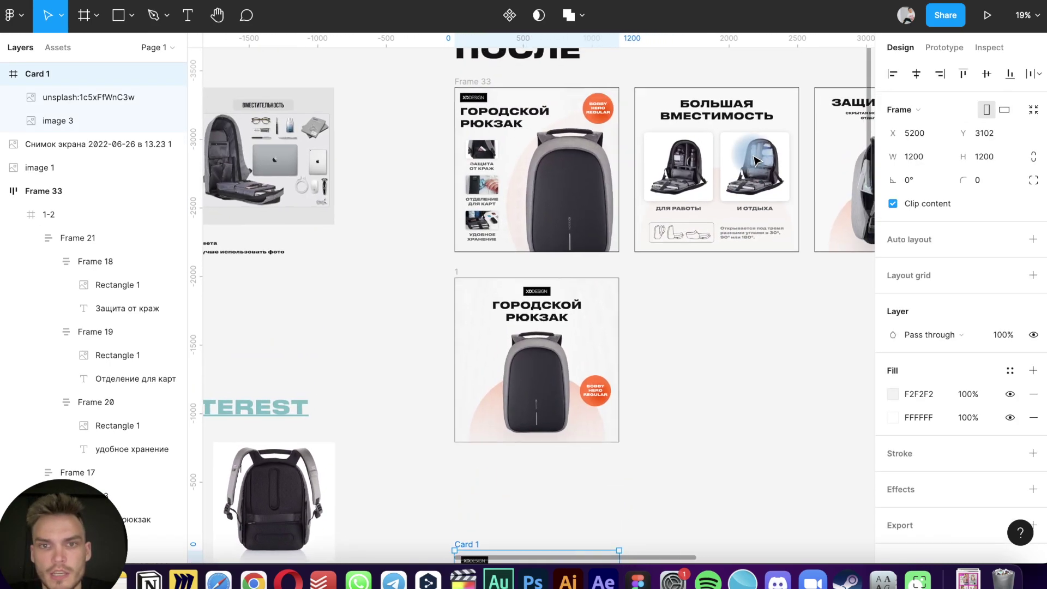
scroll(754, 158, "down", 7)
scroll(754, 160, "up", 1)
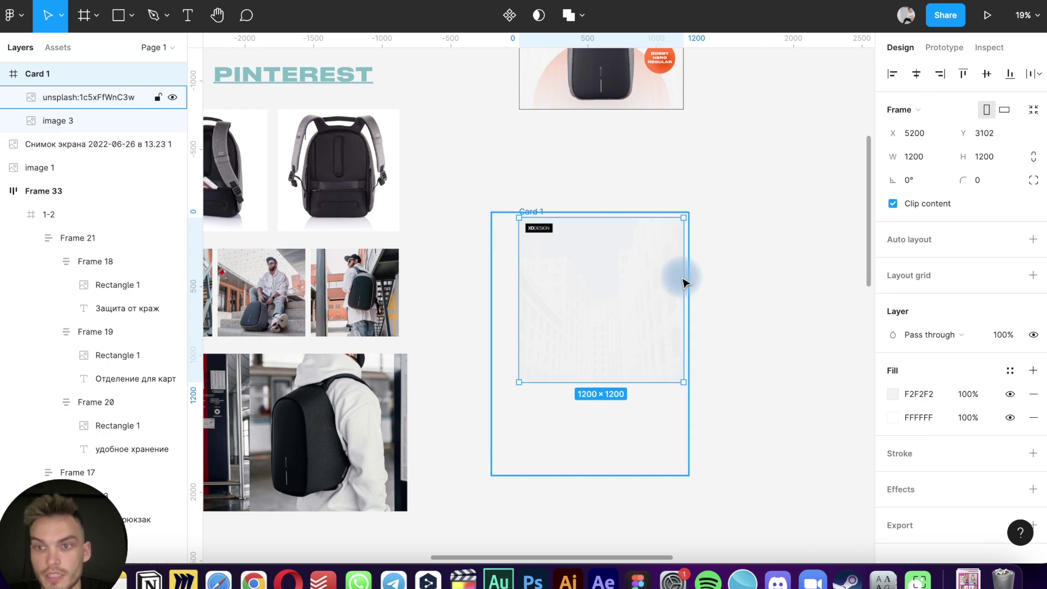
left_click(603, 302)
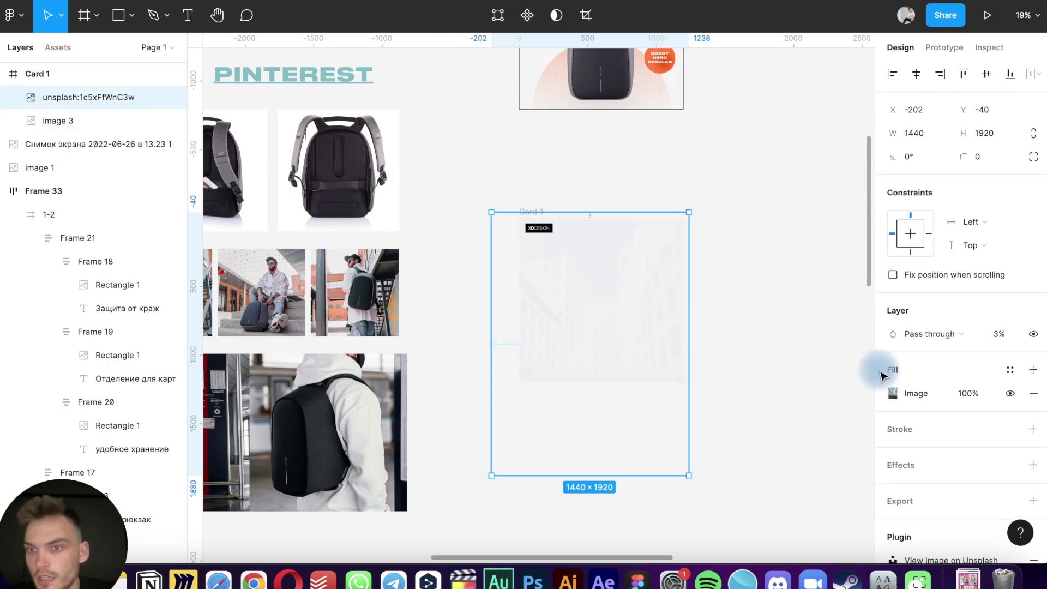
scroll(678, 229, "up", 1)
scroll(668, 166, "up", 5)
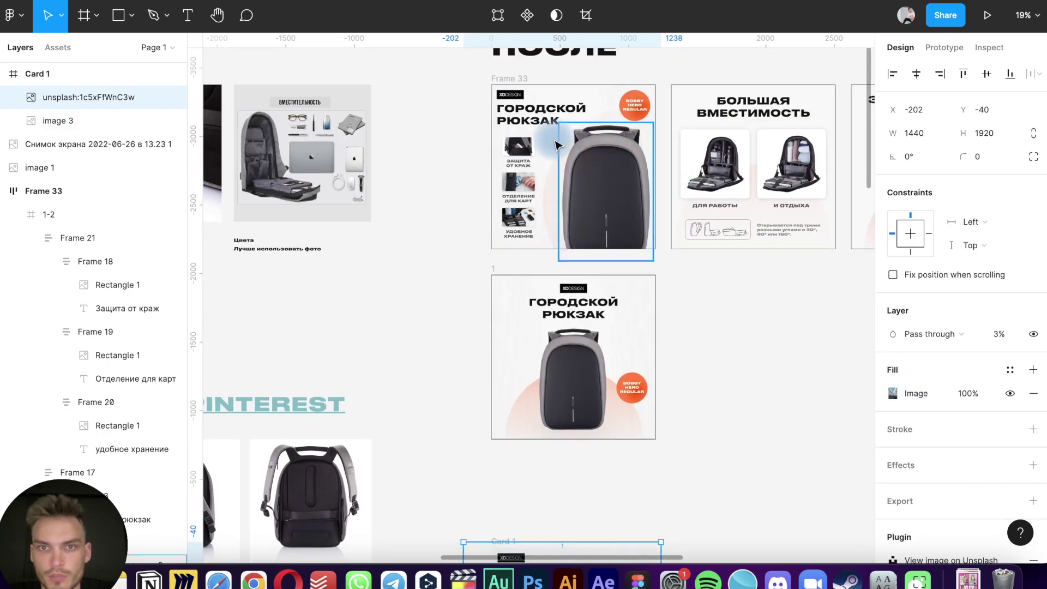
Select the finished card's unsplash:F7cw7luC5ug photo to view its Screen, 50% settings
left_click(505, 80)
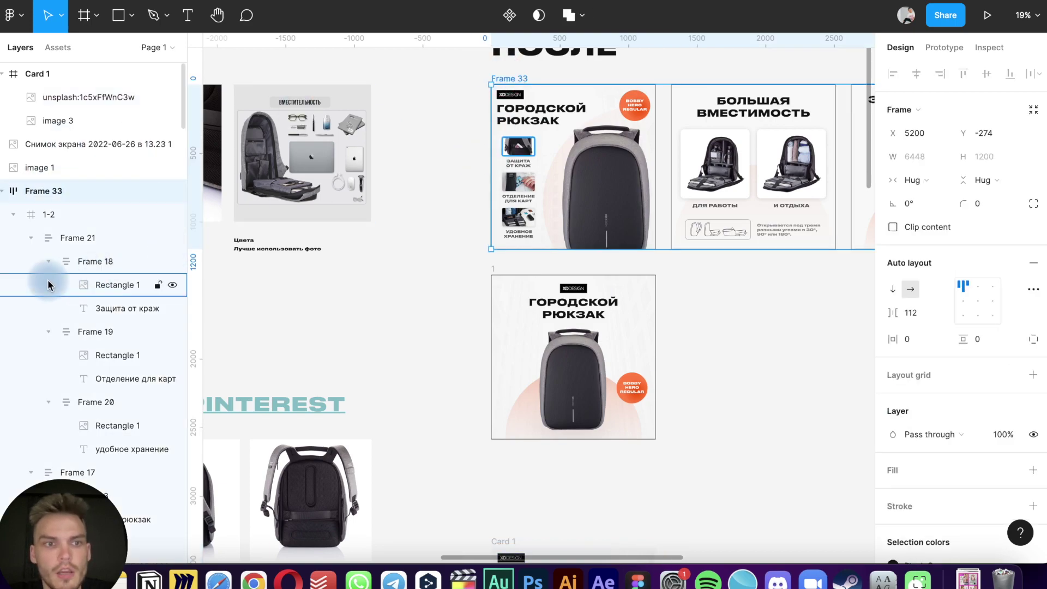
scroll(47, 292, "down", 3)
scroll(105, 423, "down", 5)
scroll(105, 417, "up", 2)
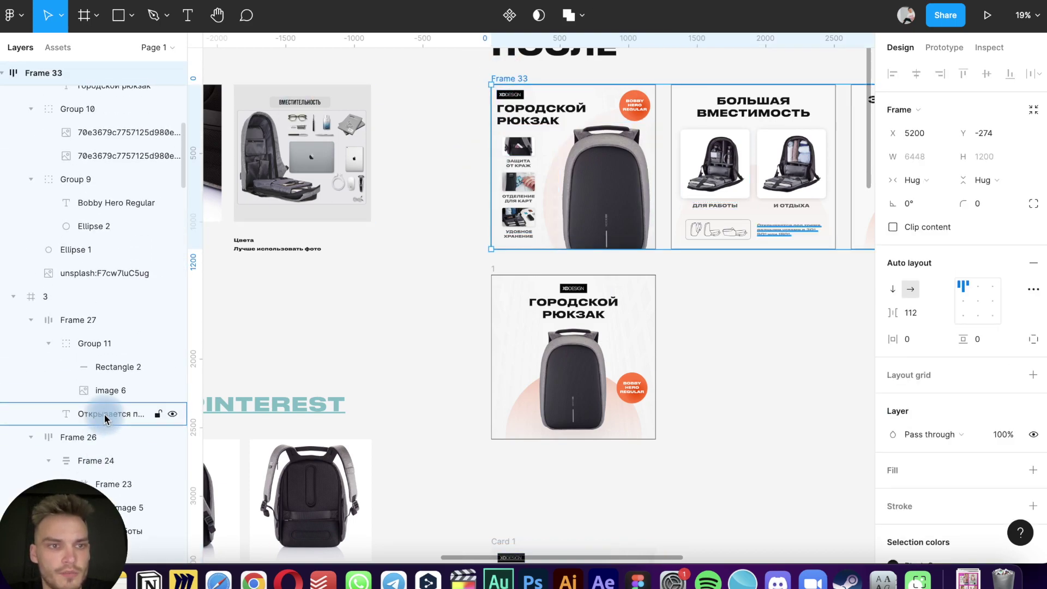
left_click(105, 272)
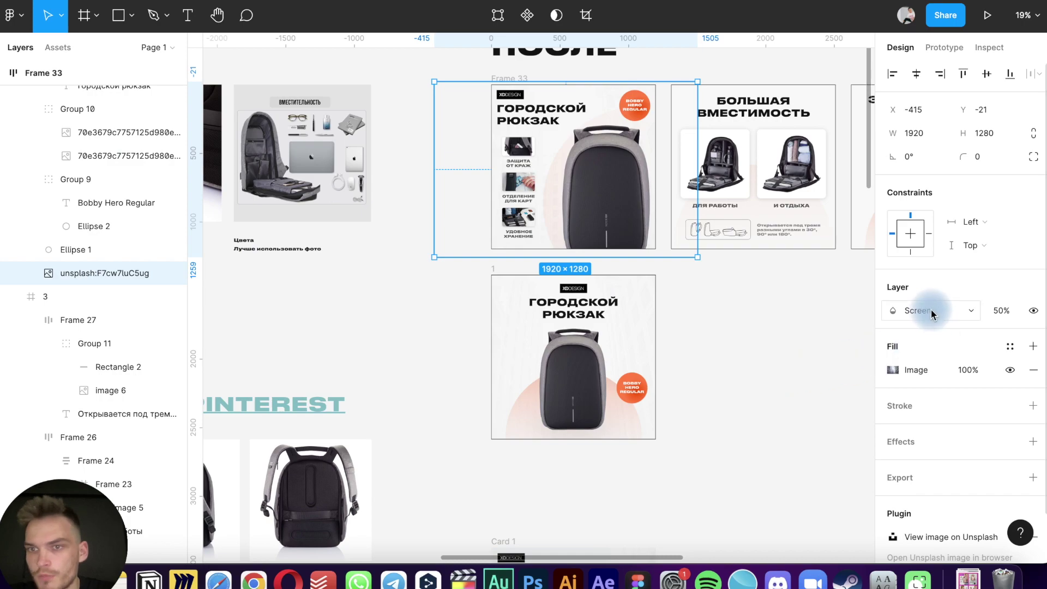
Change Card 1's Unsplash photo blend mode from Pass through to Screen
scroll(514, 335, "down", 7)
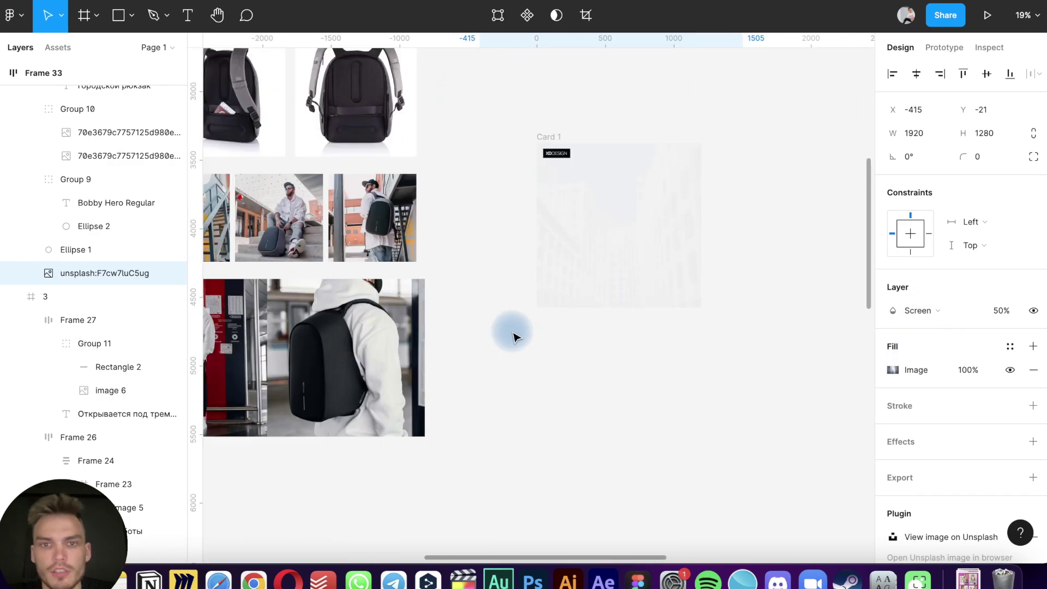
left_click(618, 173)
scroll(621, 175, "up", 2)
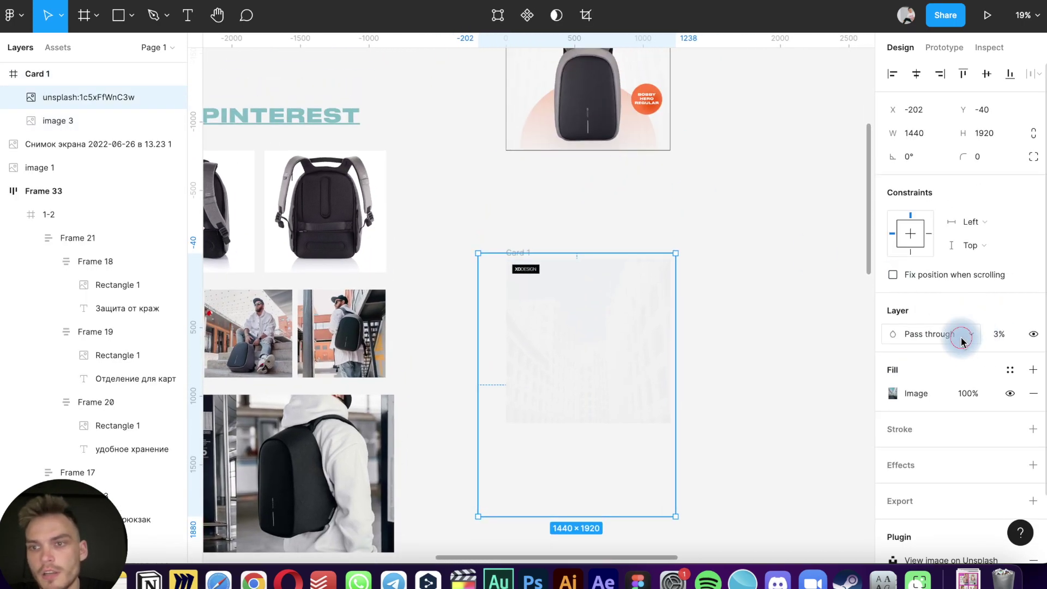
left_click(958, 334)
left_click(946, 464)
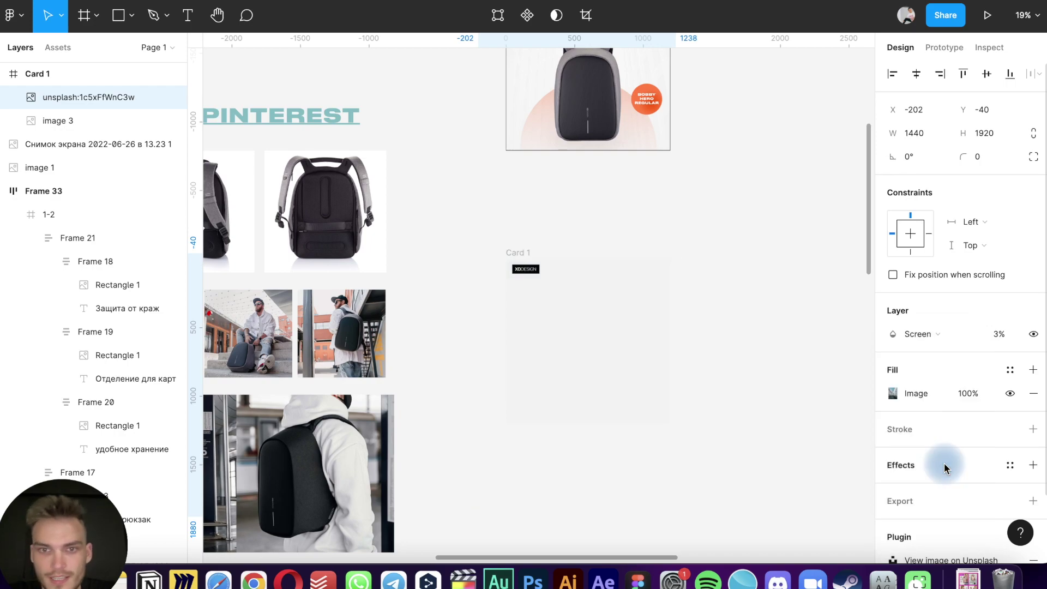
Lower the photo's opacity with number keys to 45%, previewing the card
left_click(999, 335)
type("10")
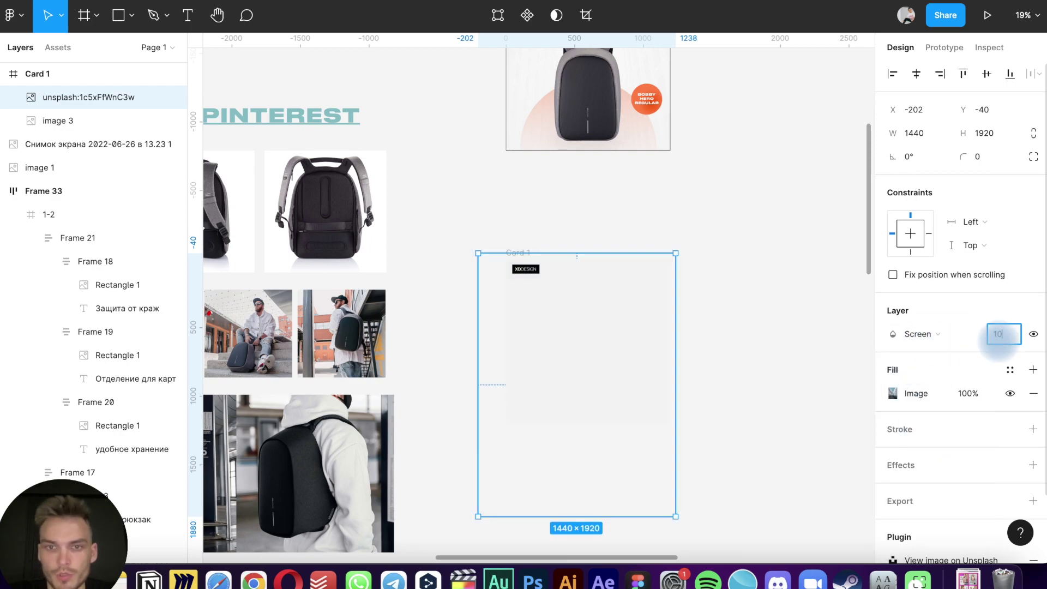
left_click(688, 307)
scroll(688, 309, "up", 10)
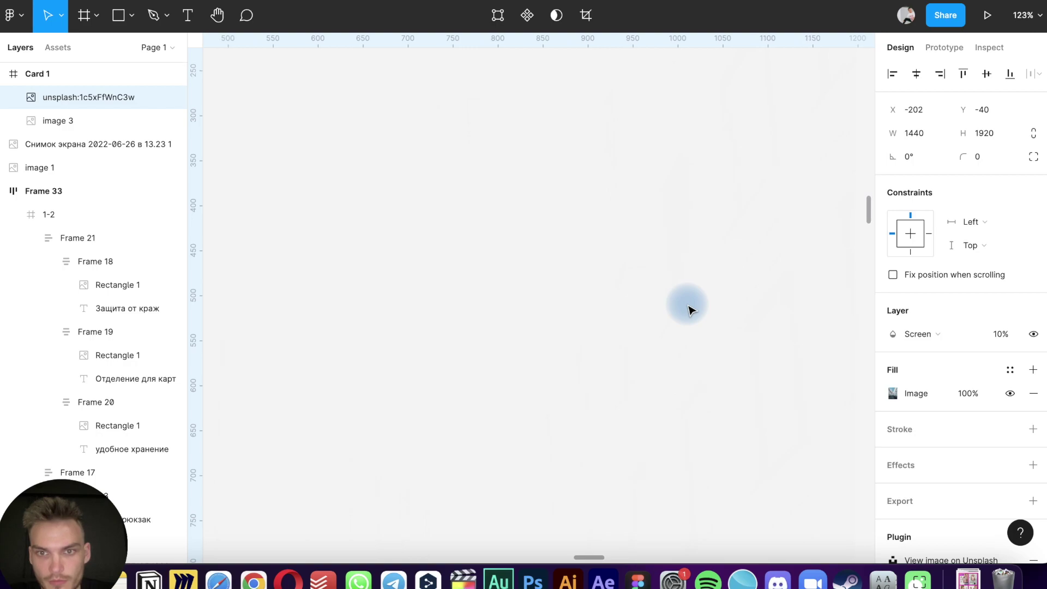
scroll(737, 315, "down", 2)
scroll(737, 315, "down", 2)
scroll(737, 315, "down", 1)
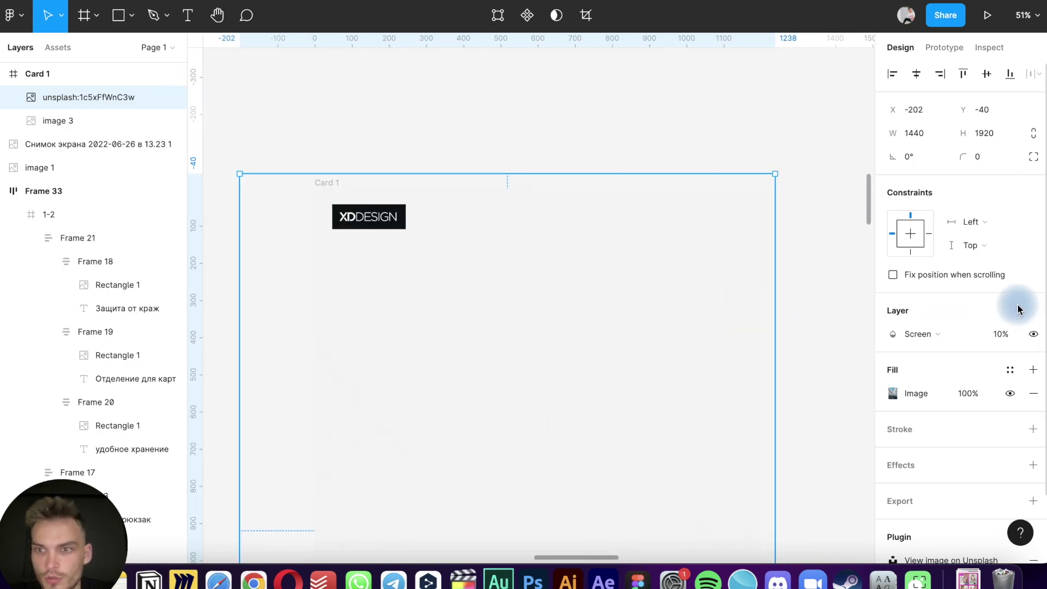
key("0")
scroll(578, 411, "down", 3)
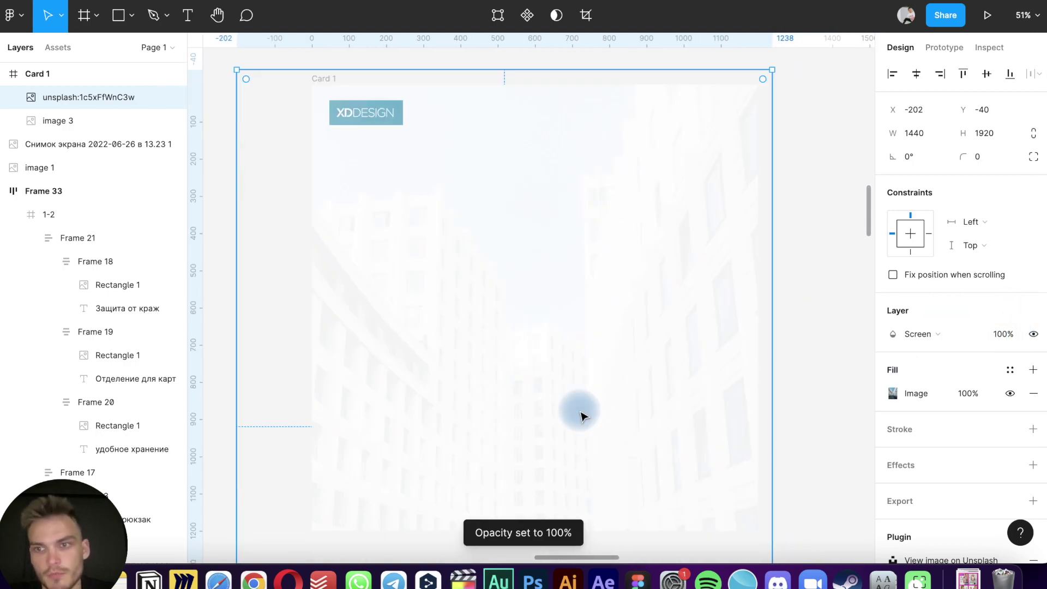
scroll(589, 410, "down", 1)
scroll(600, 409, "down", 3)
scroll(603, 408, "down", 3)
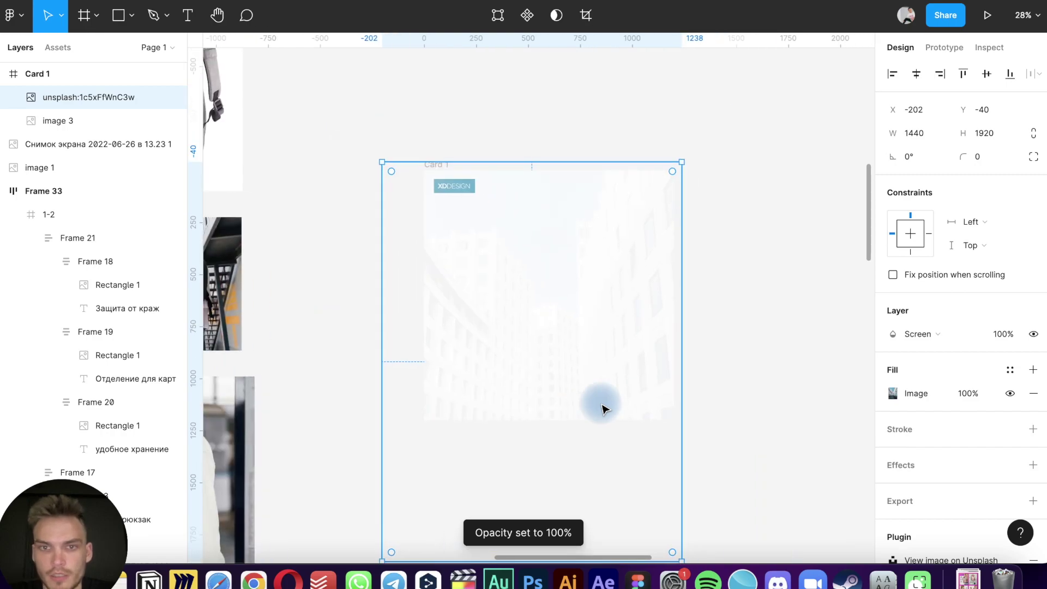
key("5")
key("3")
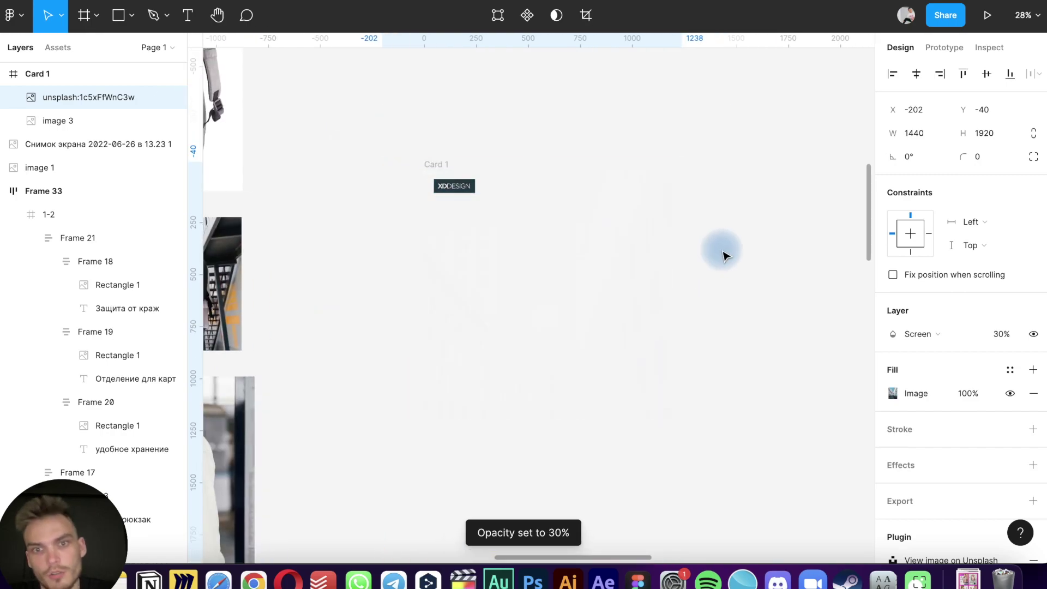
left_click(402, 145)
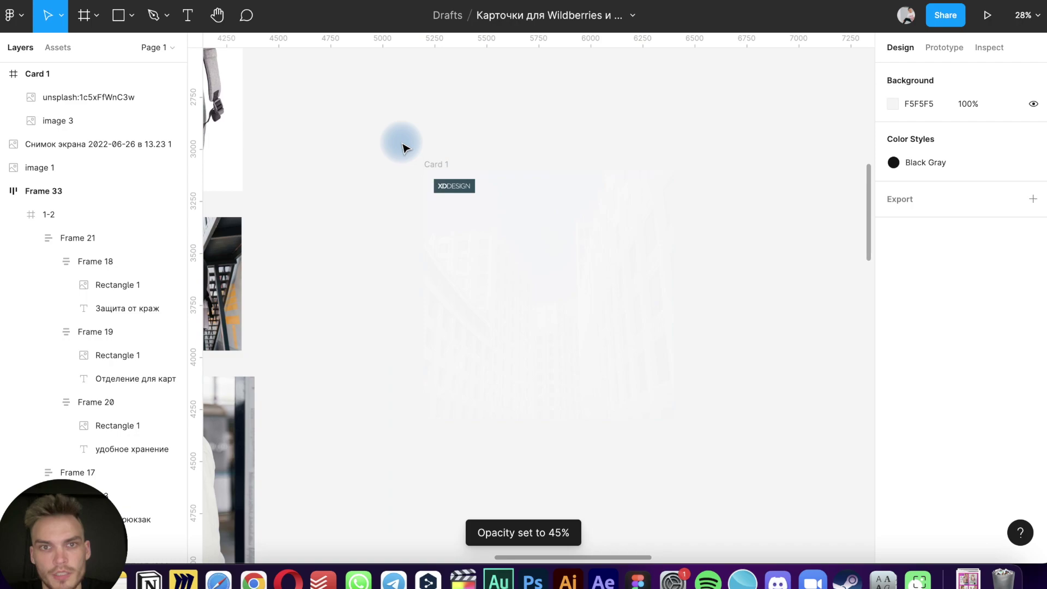
scroll(402, 145, "up", 5)
left_click(109, 97)
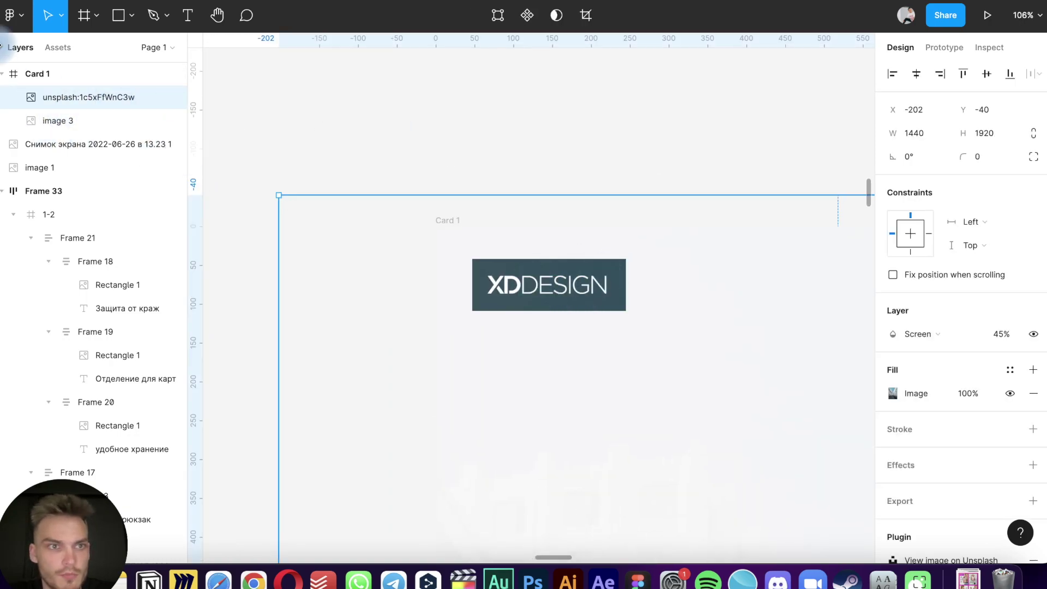
Select the logo and Card 1, undoing an accidental move of the frame
left_click(41, 121)
left_click(46, 144)
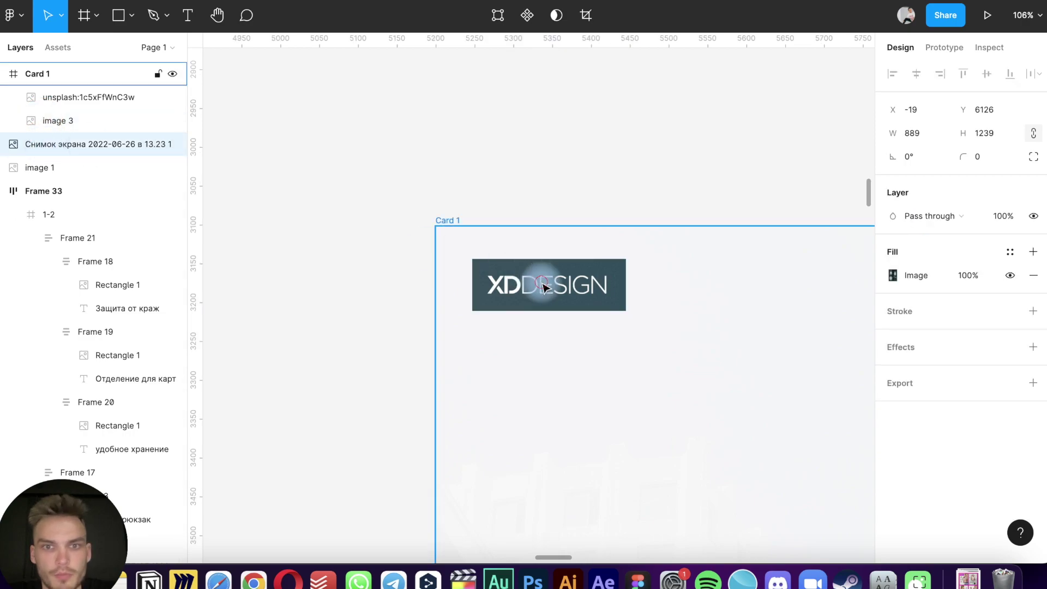
left_click_drag(538, 281, 497, 415)
key("ctrl+z")
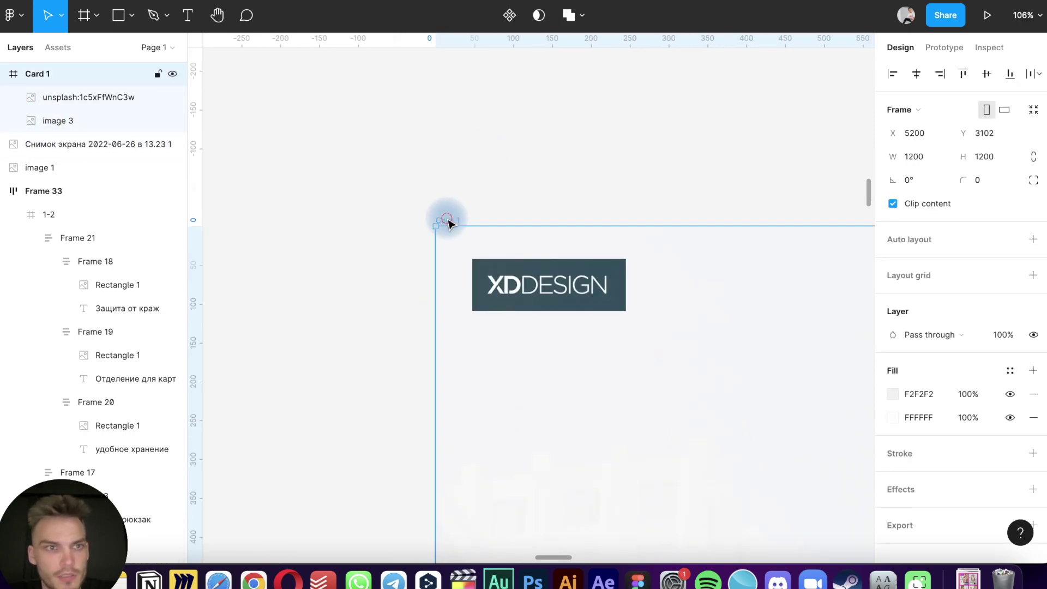
scroll(40, 131, "up", 1)
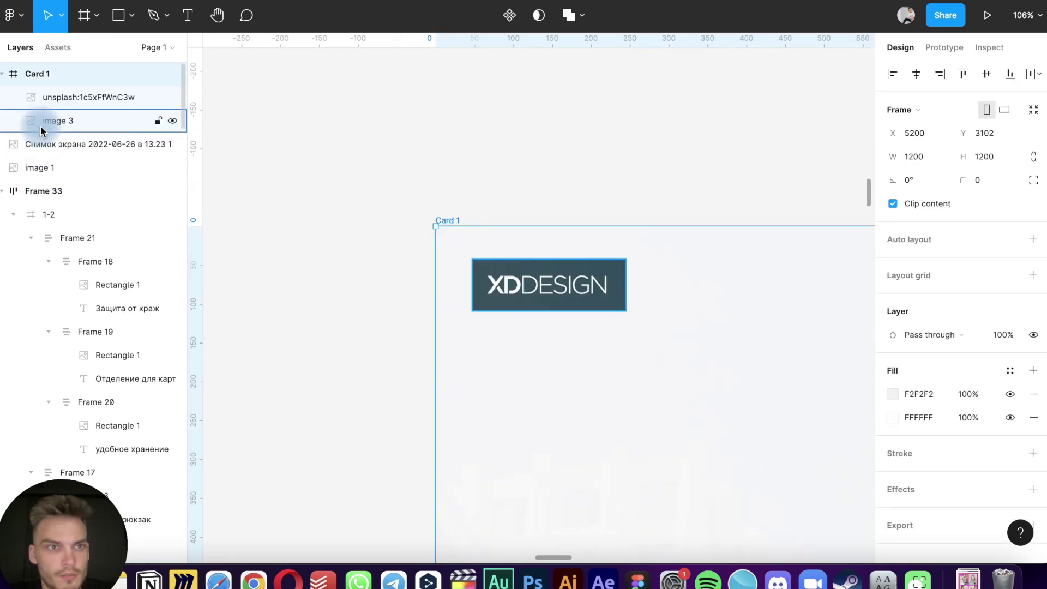
scroll(39, 134, "down", 1)
scroll(49, 146, "up", 1)
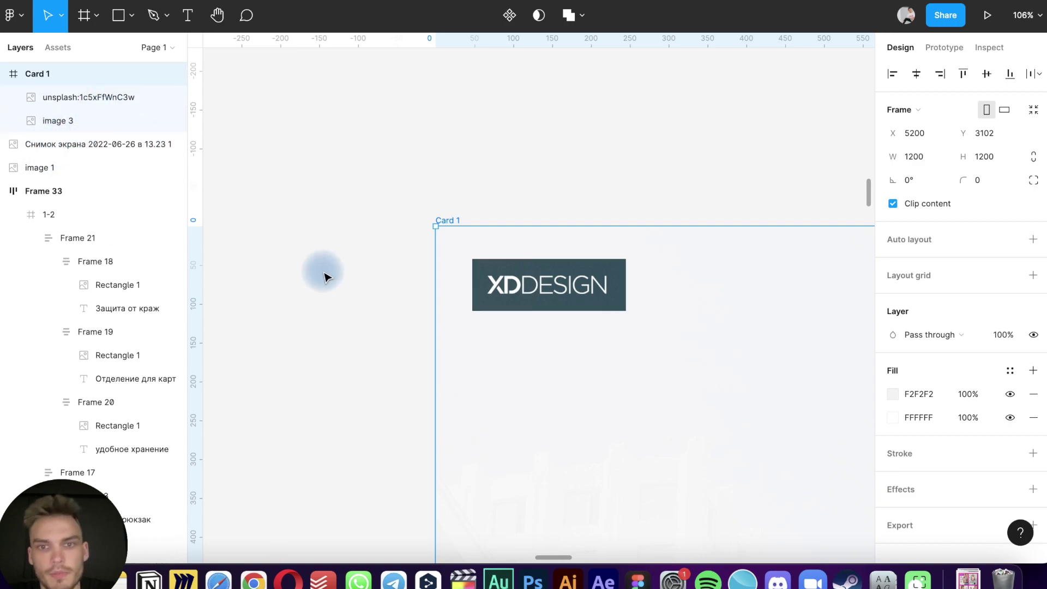
Move image 3 above the Unsplash photo in Layers and rename it Logo
left_click(517, 287)
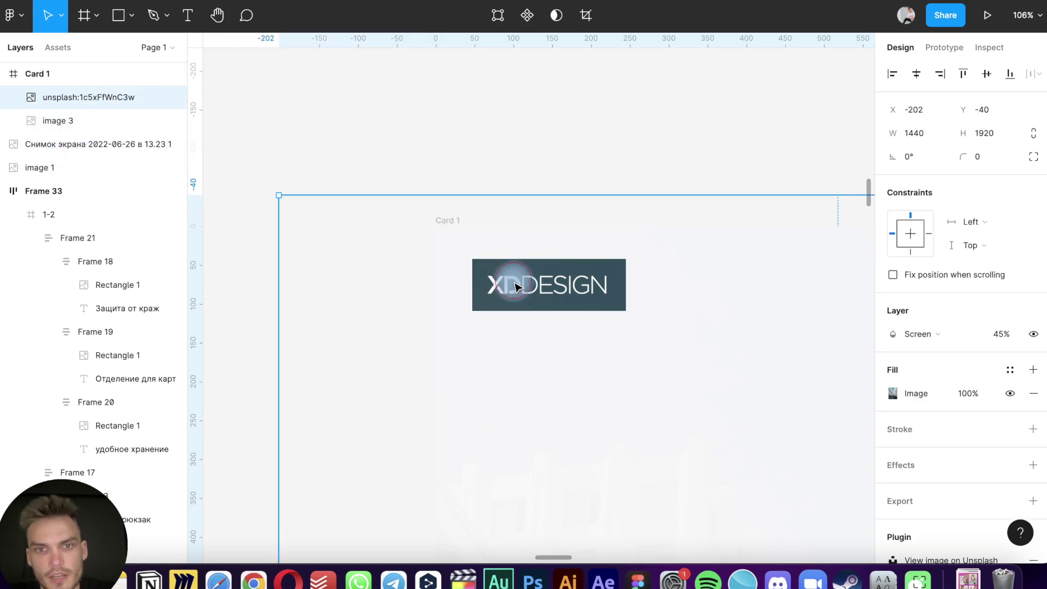
left_click(62, 121, "shift")
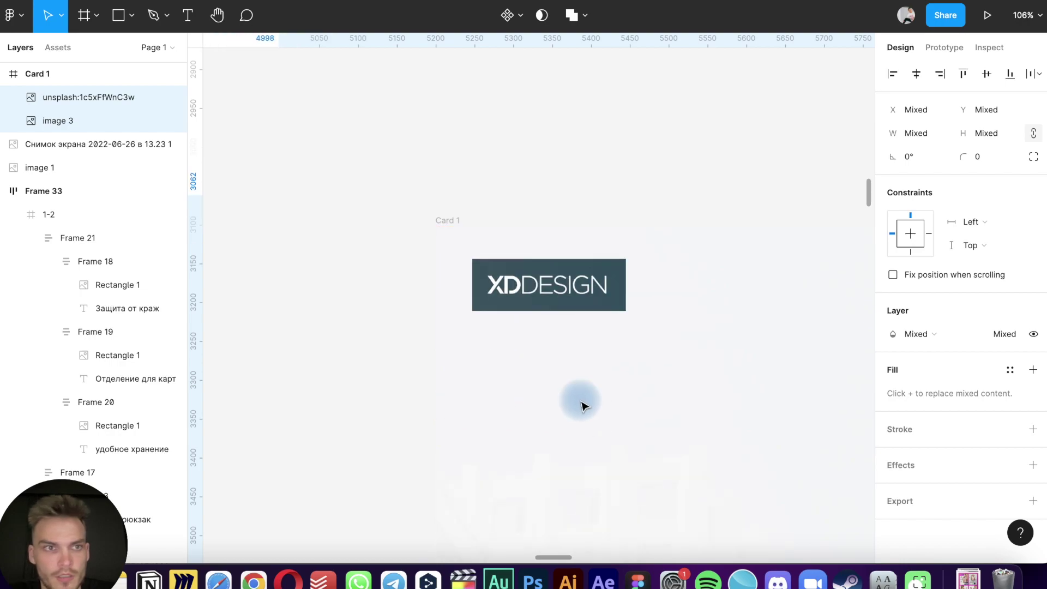
left_click(71, 122)
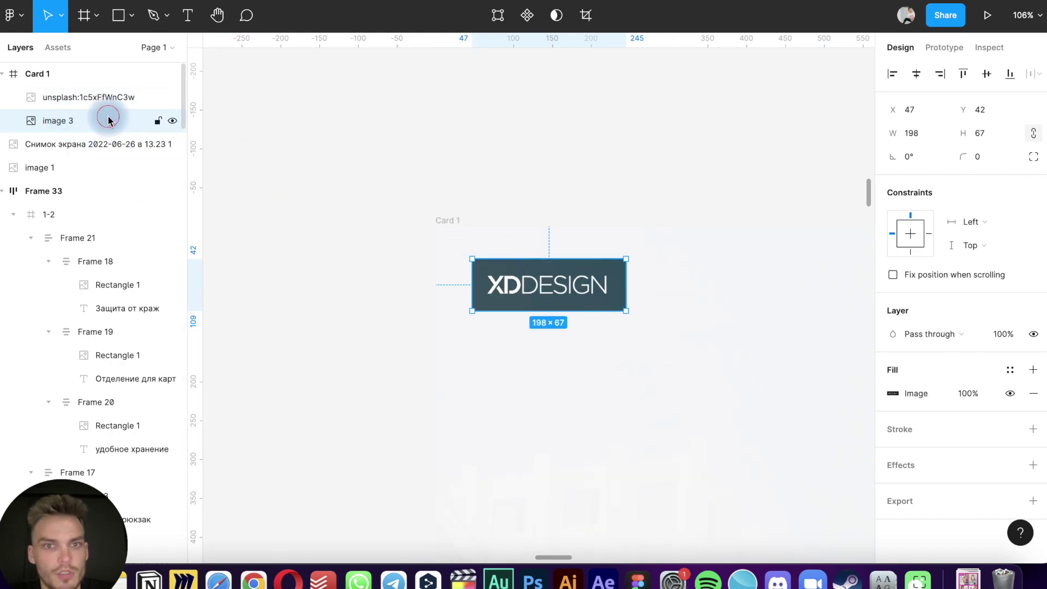
left_click_drag(107, 118, 109, 96)
double_click(51, 98)
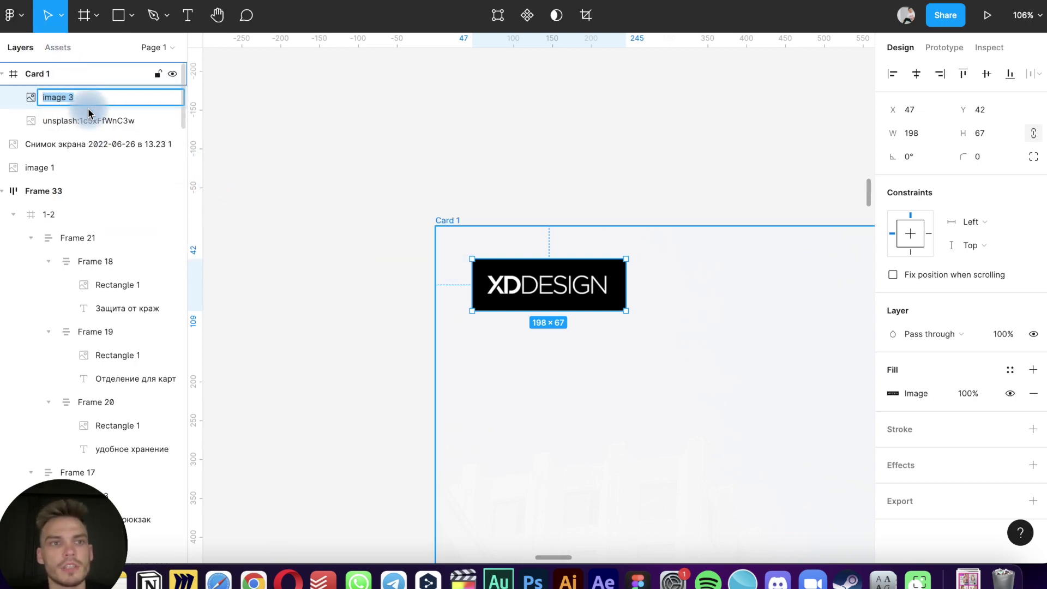
left_click(52, 121)
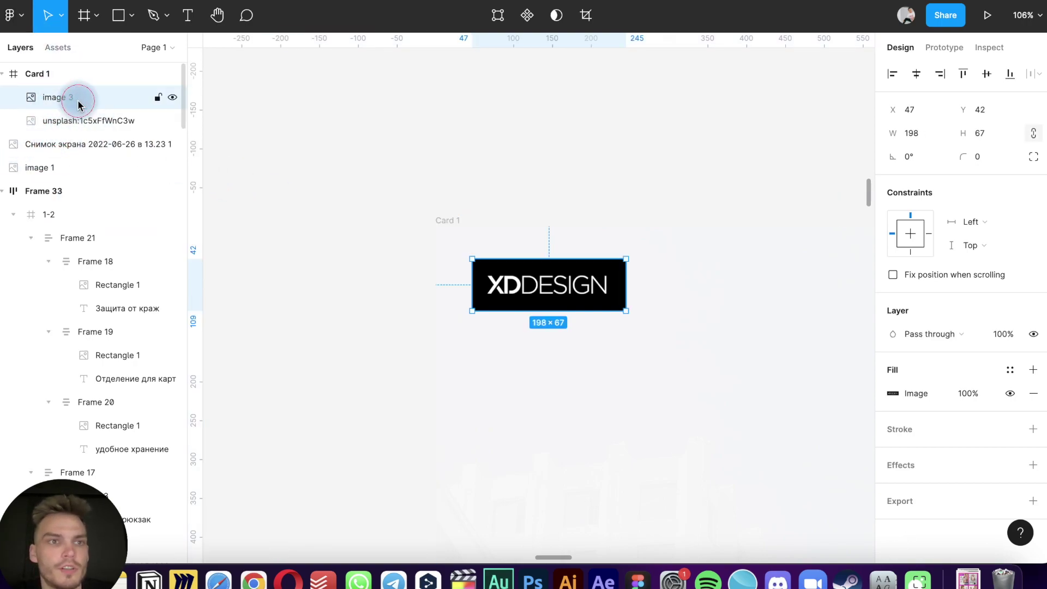
double_click(78, 100)
type("Logo")
key("Return")
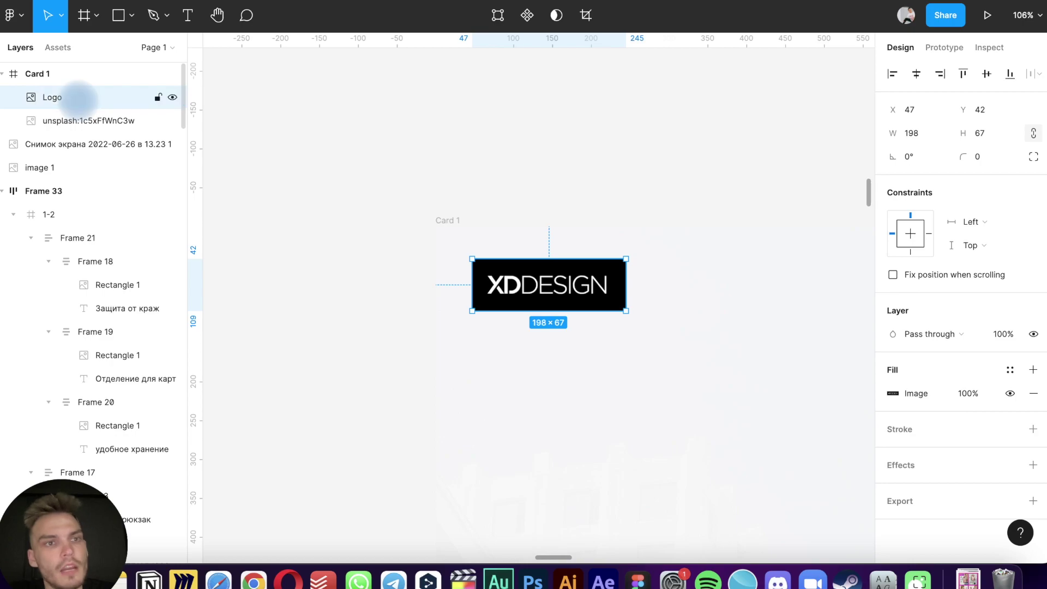
Rename the Unsplash photo layer to BG and lock it
left_click(388, 339)
scroll(389, 341, "down", 5)
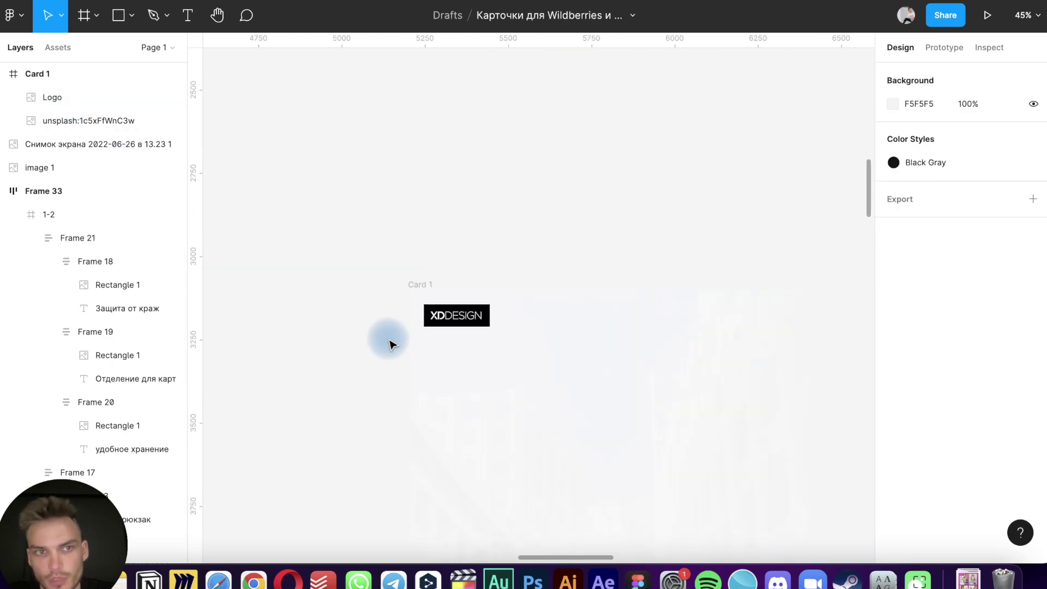
left_click(77, 120)
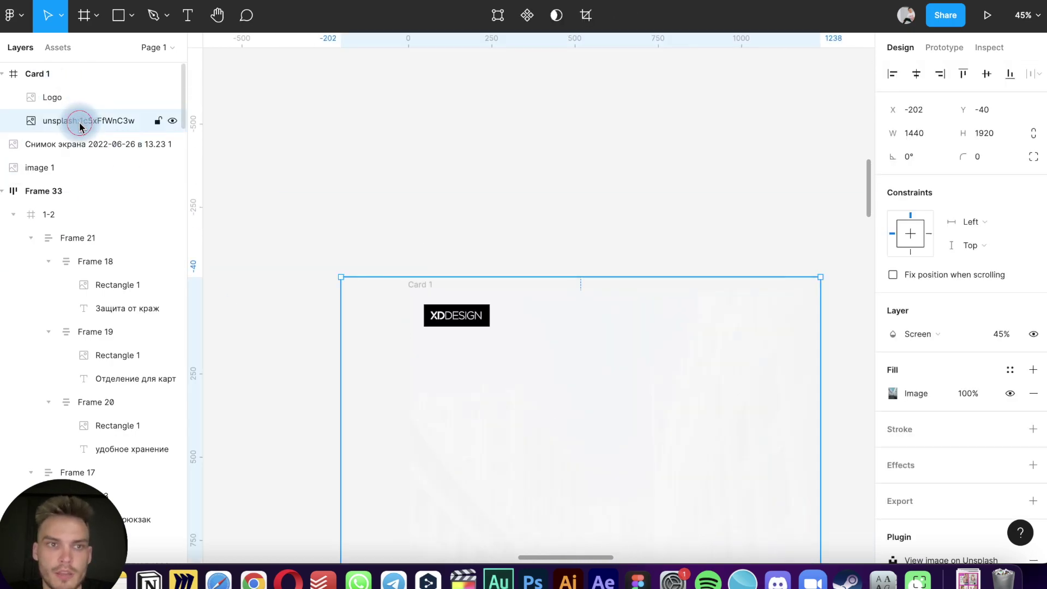
double_click(78, 121)
type("BG")
left_click(243, 122)
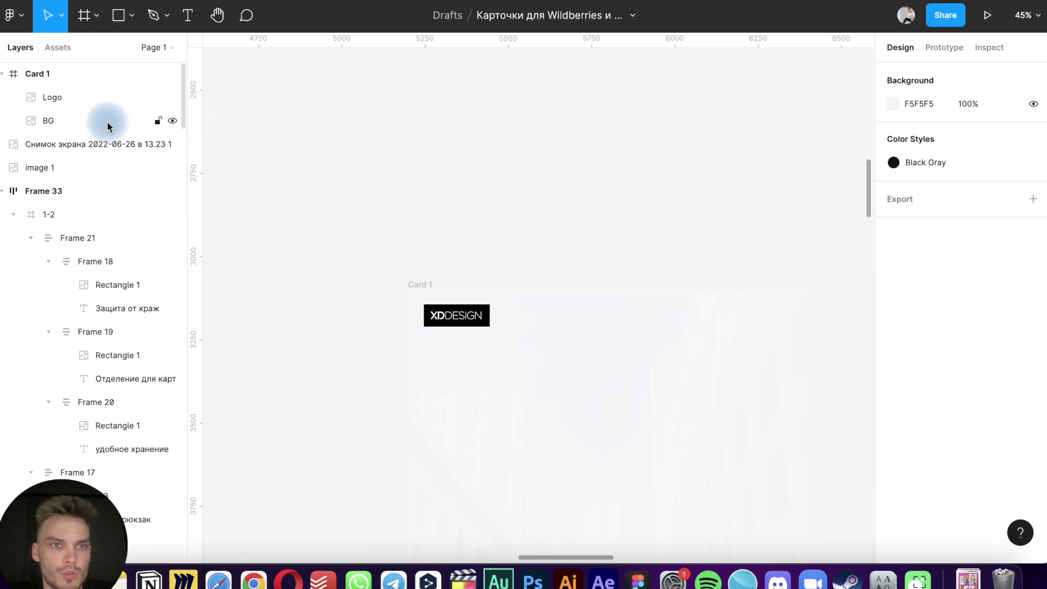
left_click(159, 121)
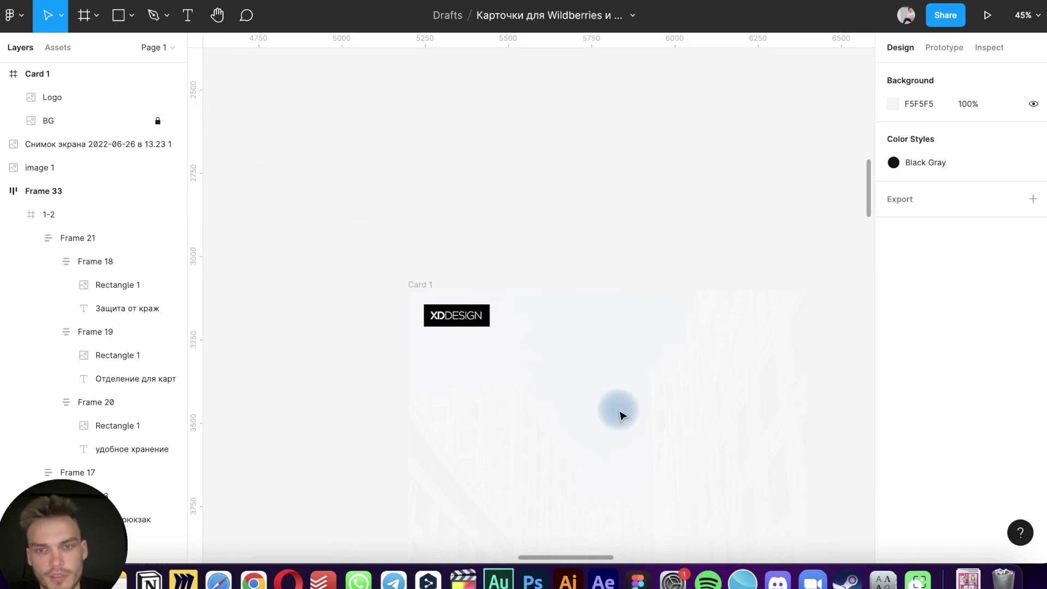
scroll(621, 413, "down", 5)
Add a text box below the logo in Card 1 with placeholder text 'adsas'
scroll(621, 413, "down", 5)
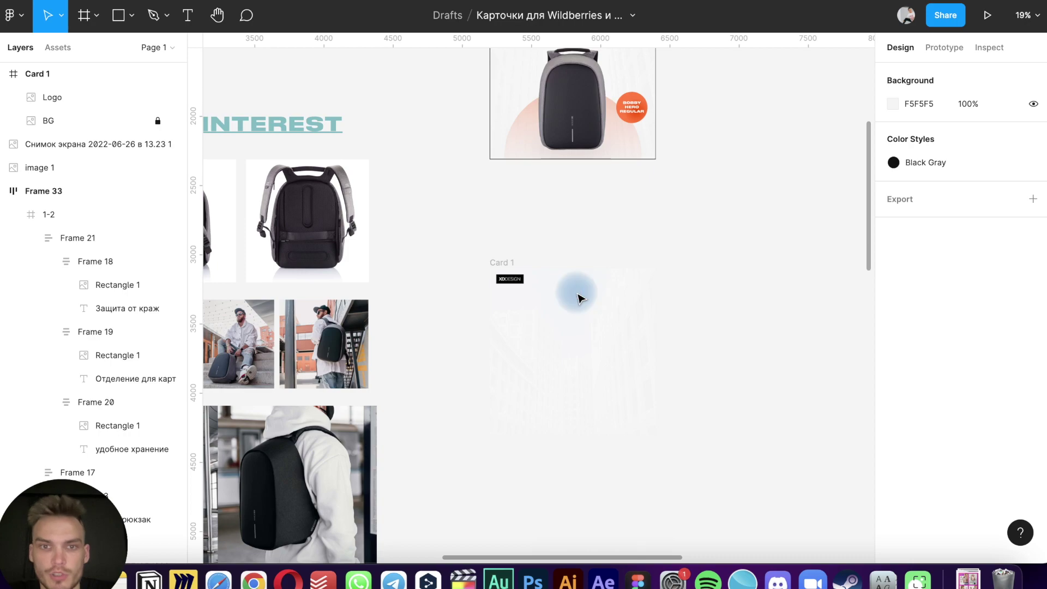
scroll(546, 267, "up", 1)
scroll(564, 261, "up", 5)
scroll(563, 261, "right", 2)
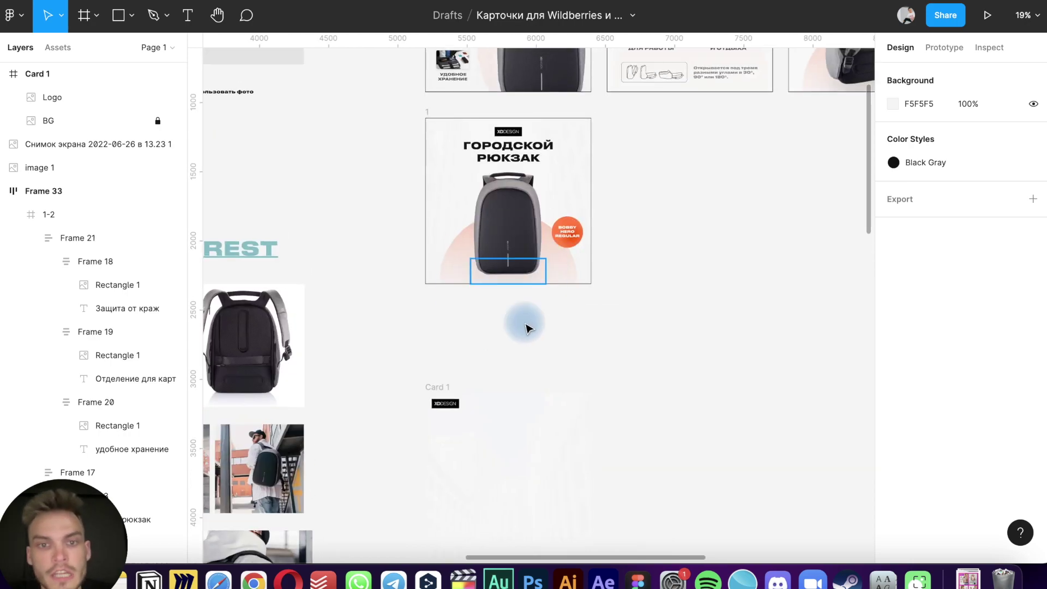
scroll(476, 377, "down", 3)
scroll(476, 376, "left", 1)
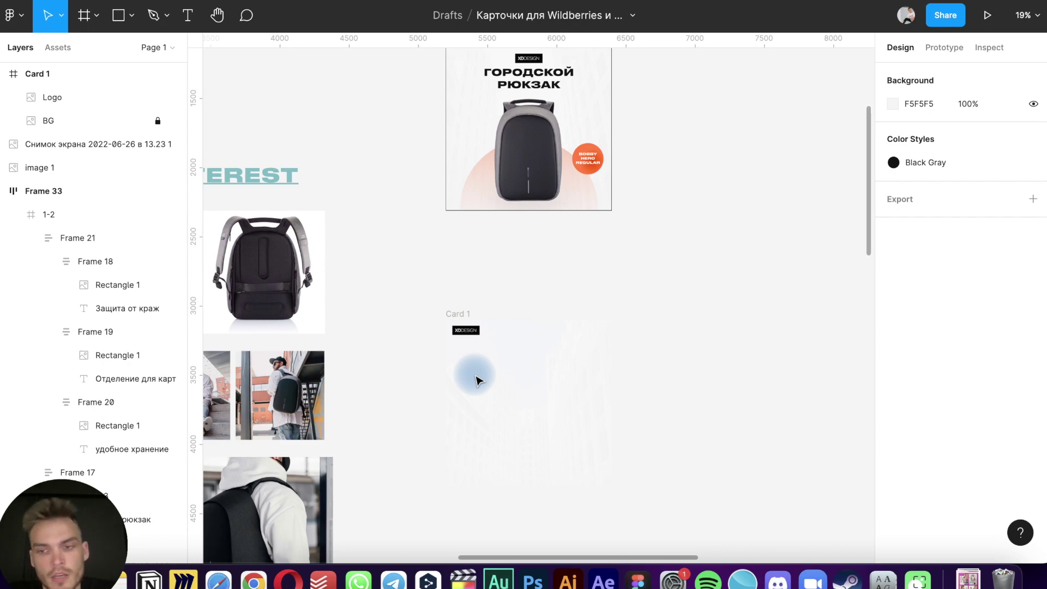
key("t")
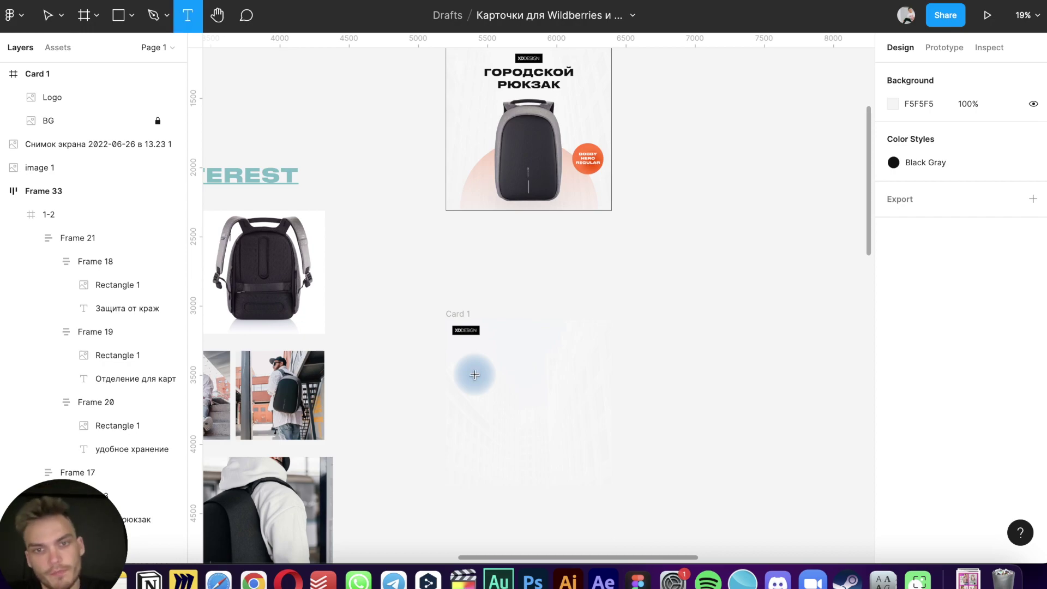
left_click(462, 357)
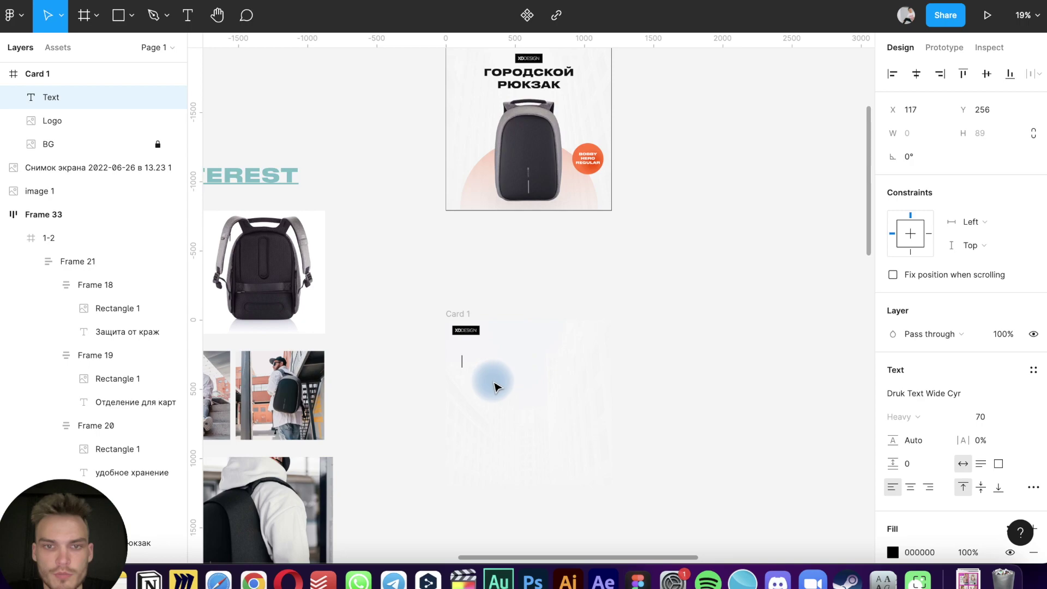
type("adsas")
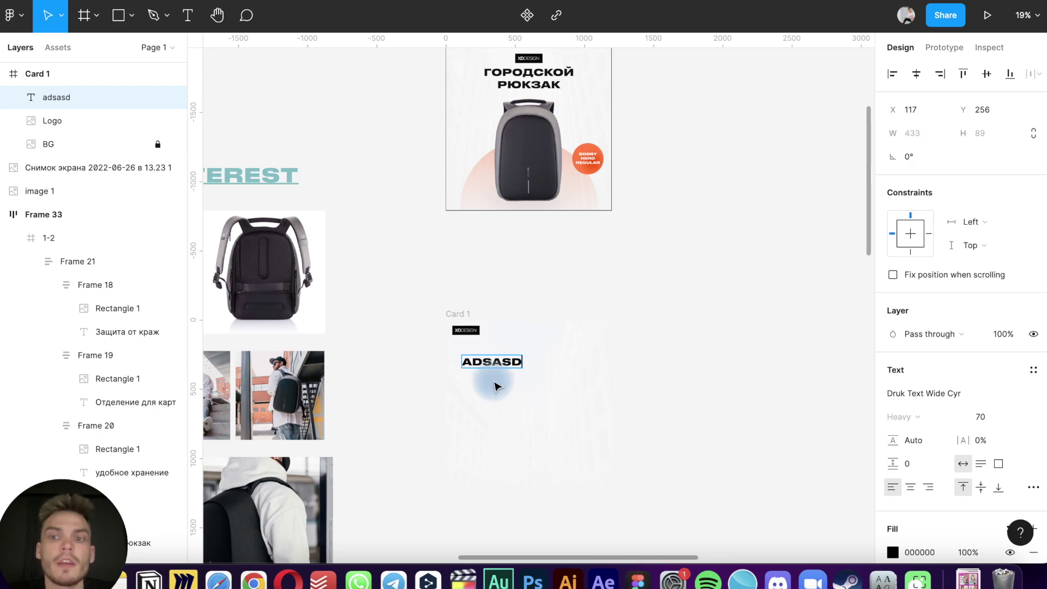
Replace the placeholder with the Cyrillic headline 'фывфыв'
scroll(495, 386, "up", 5)
double_click(499, 302)
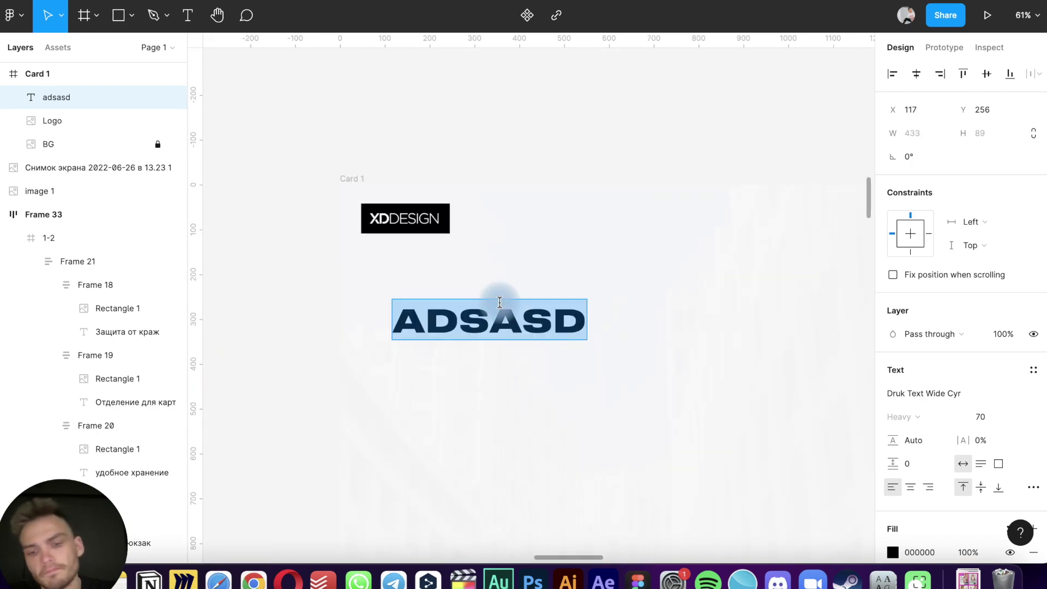
type("Аваы")
double_click(473, 305)
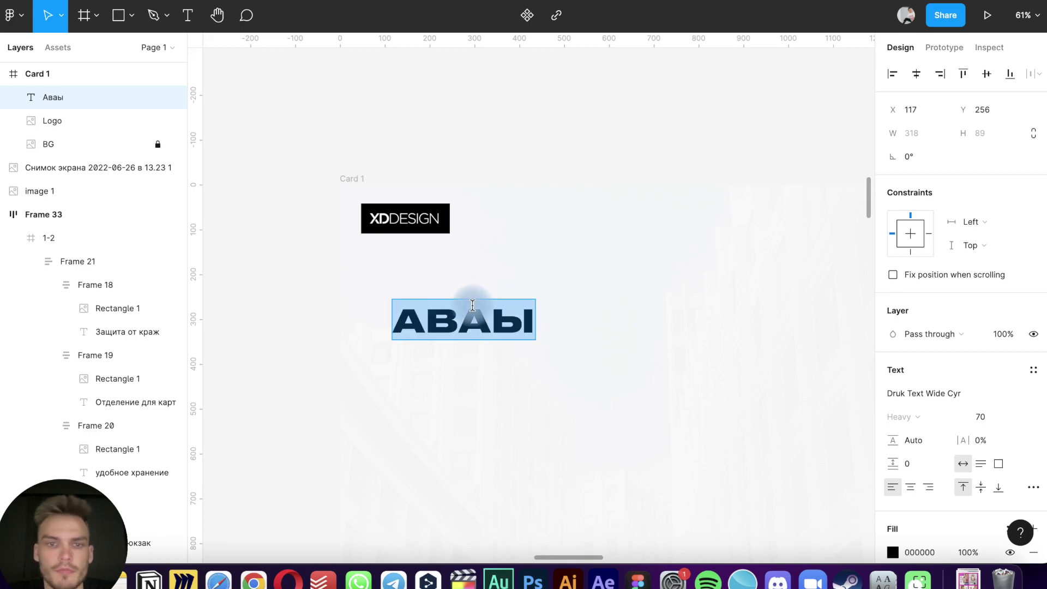
type("фывфыв")
double_click(473, 301)
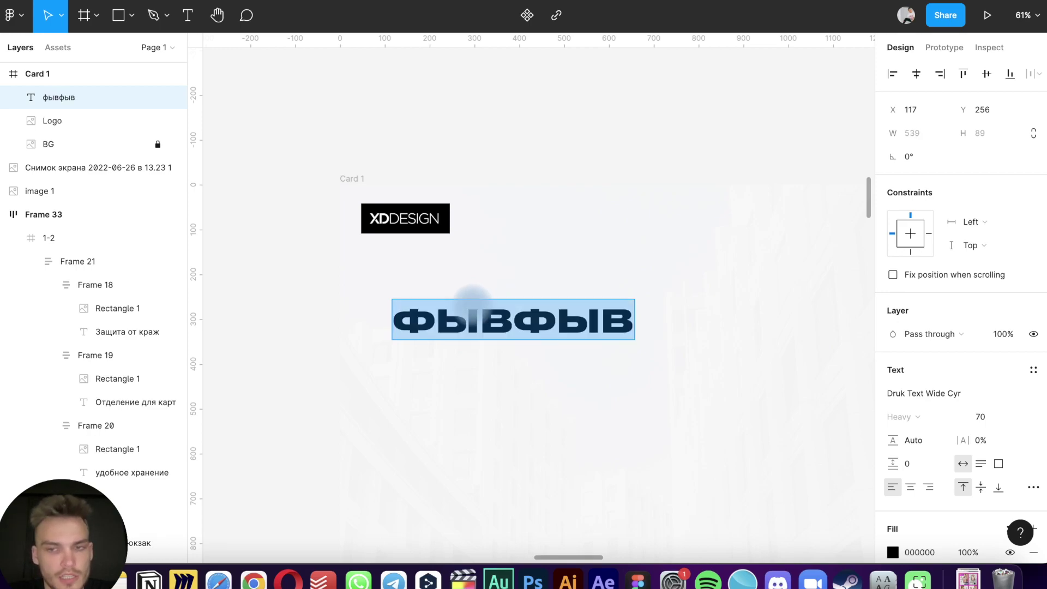
key("BackSpace")
type("фывфыв")
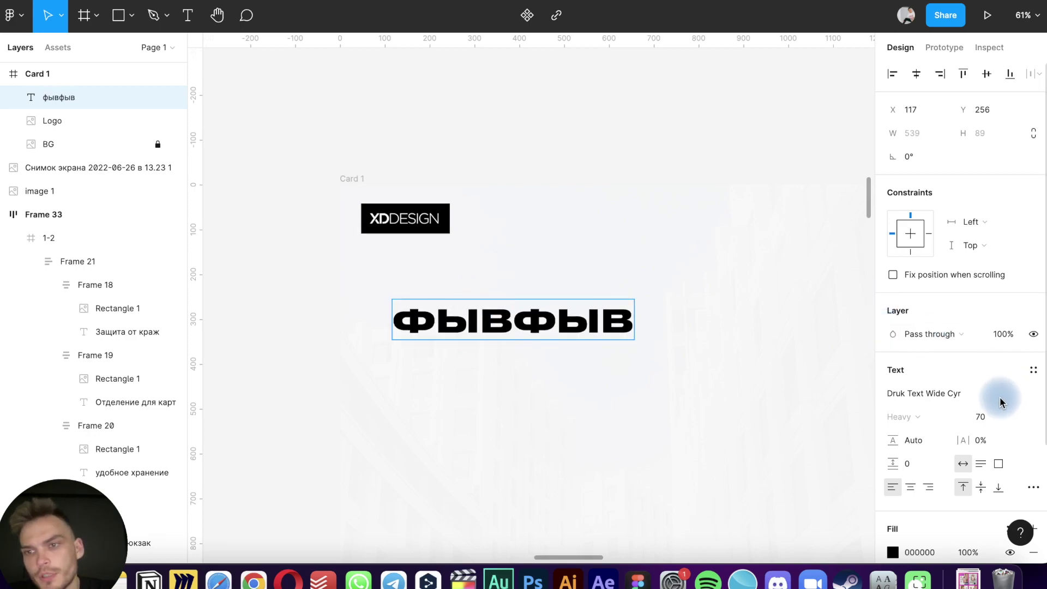
Check the font list, keeping Druk Text Wide Cyr Heavy 70, then reselect the headline
left_click(1039, 394)
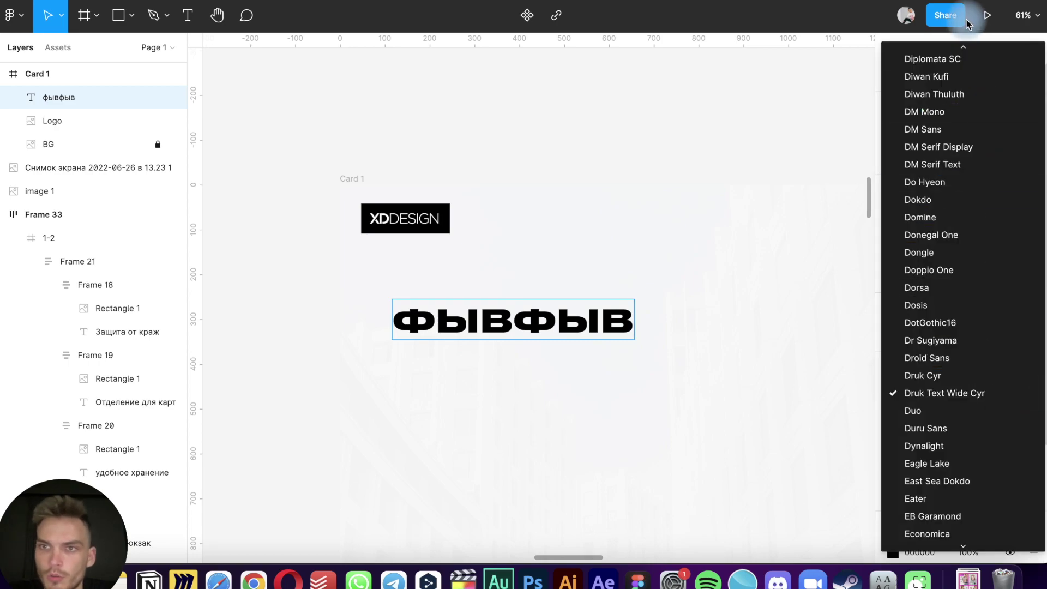
scroll(954, 70, "up", 1)
scroll(953, 74, "up", 10)
scroll(951, 74, "up", 10)
scroll(954, 74, "up", 10)
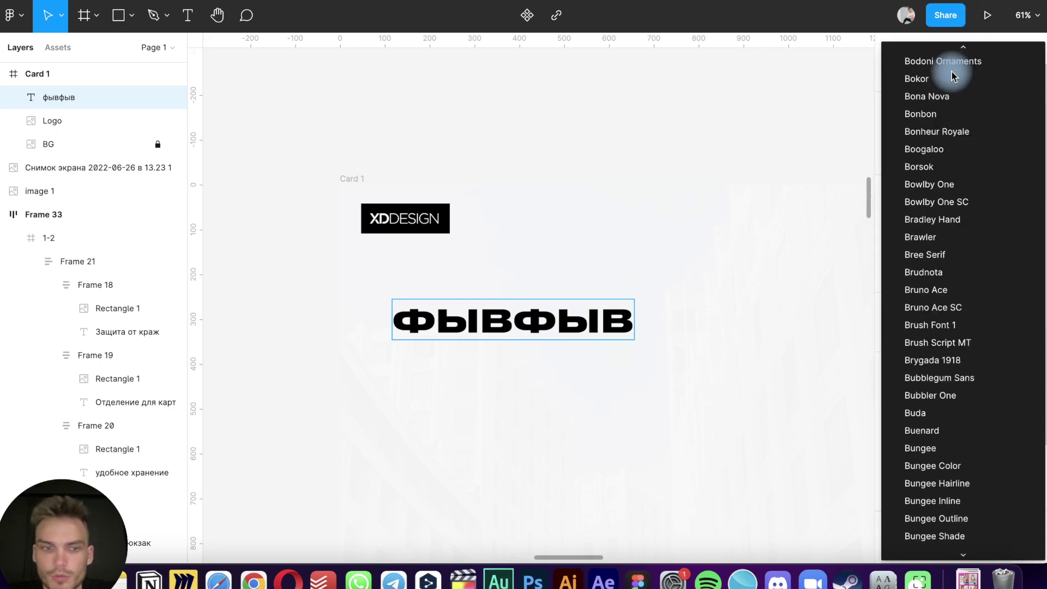
scroll(954, 74, "up", 5)
scroll(954, 75, "up", 2)
scroll(954, 75, "up", 10)
scroll(954, 75, "up", 10)
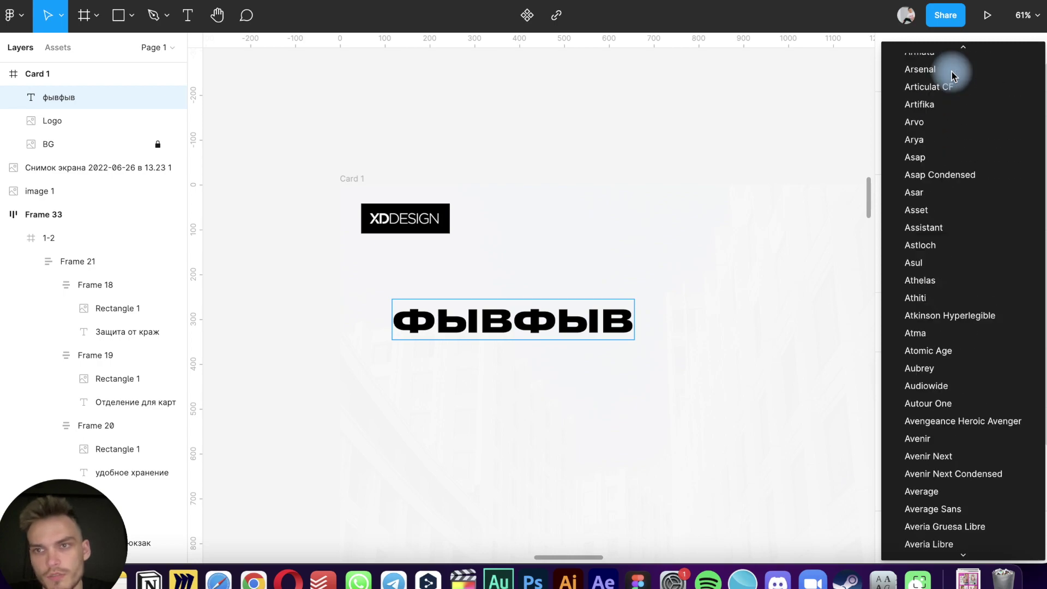
scroll(953, 75, "up", 10)
scroll(953, 75, "up", 10)
left_click(545, 371)
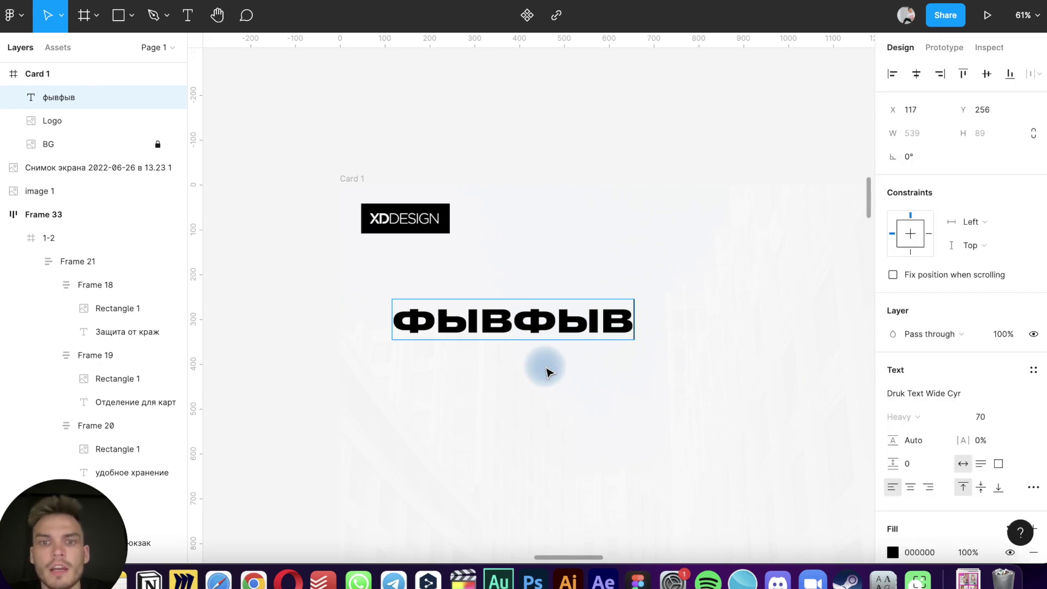
left_click(603, 371)
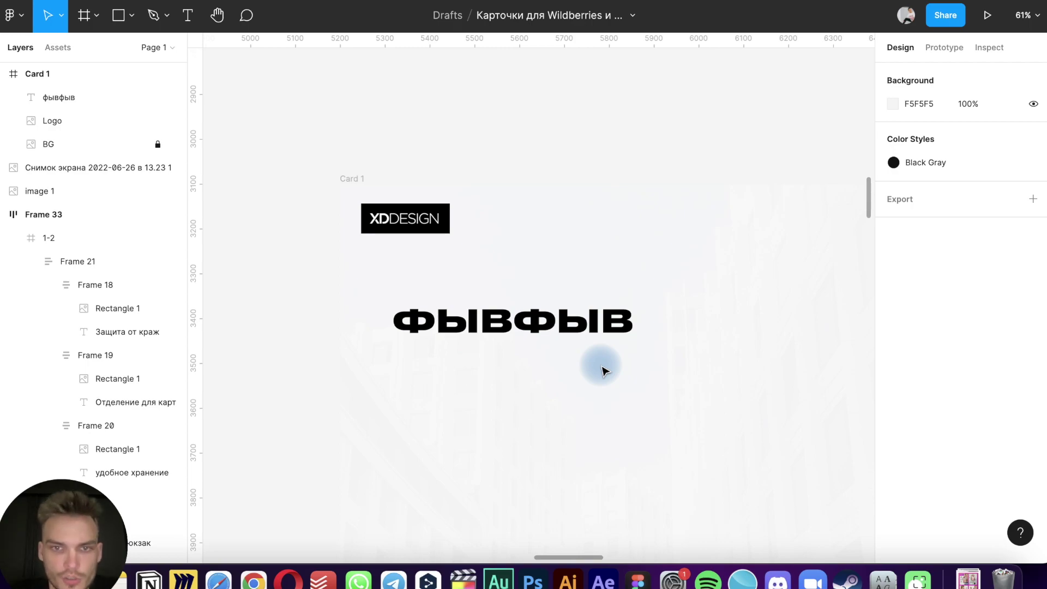
left_click(583, 338)
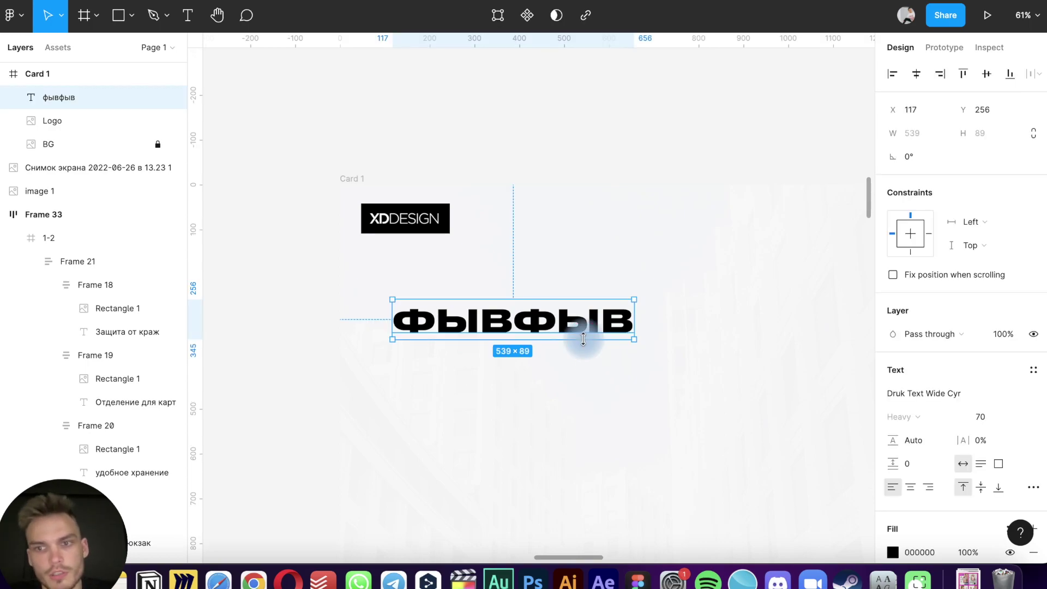
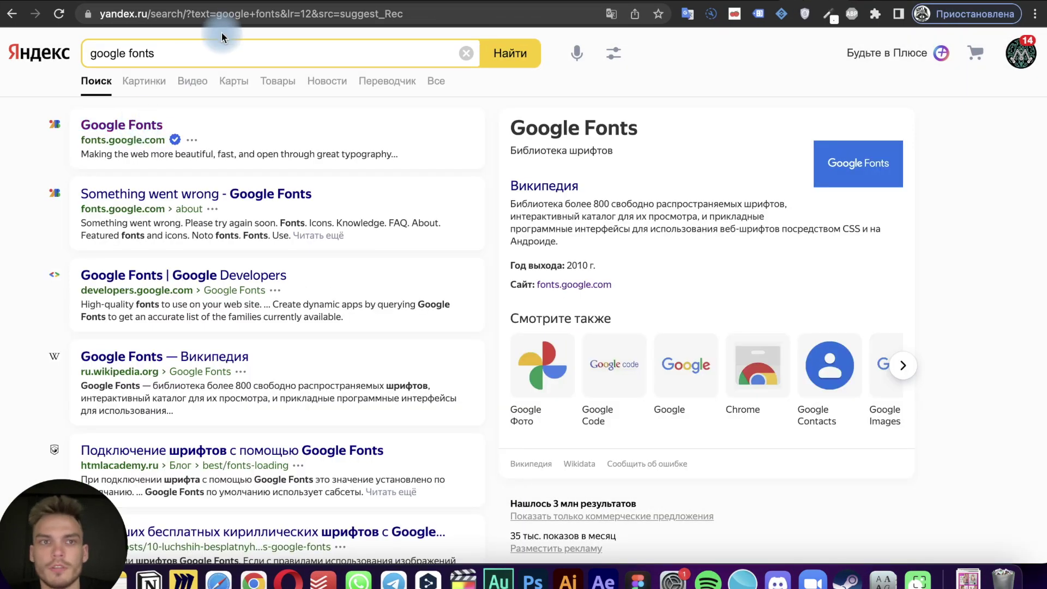
Search Yandex for behance.net and open the official Behance site from the results
double_click(204, 51)
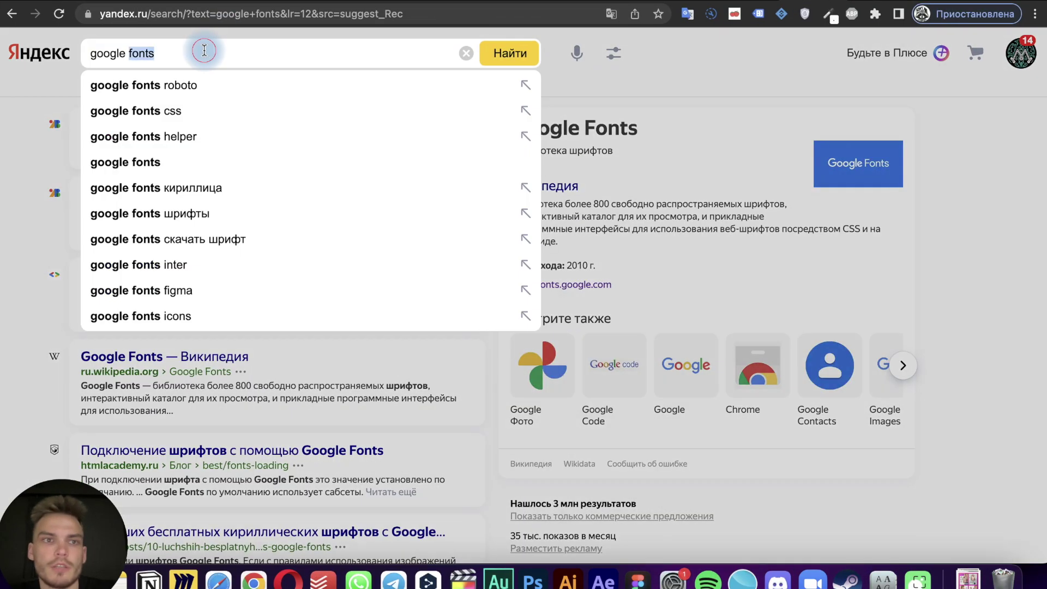
type("beha")
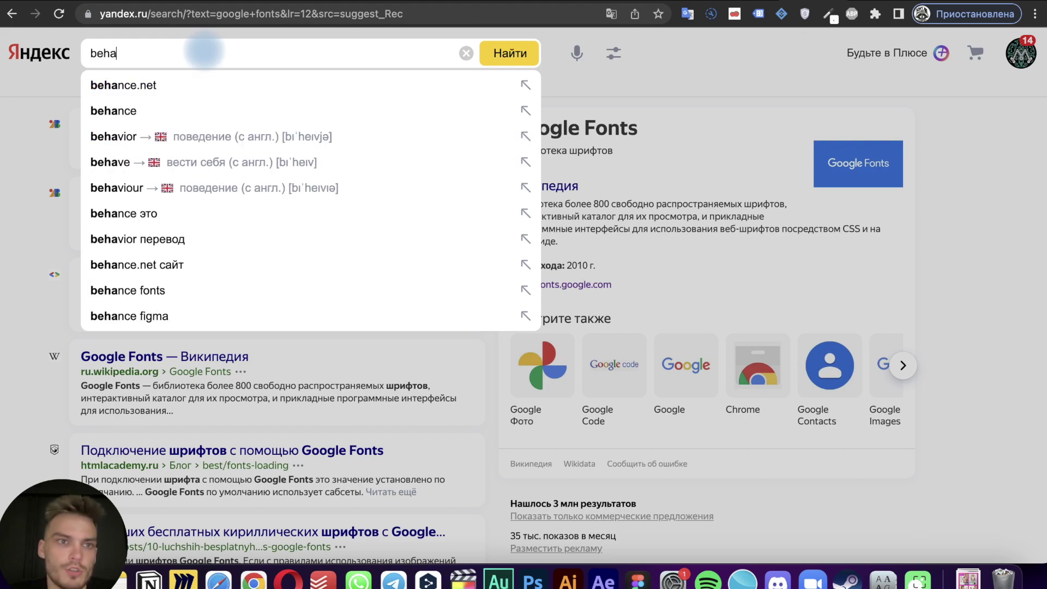
type("nce.net")
key("Return")
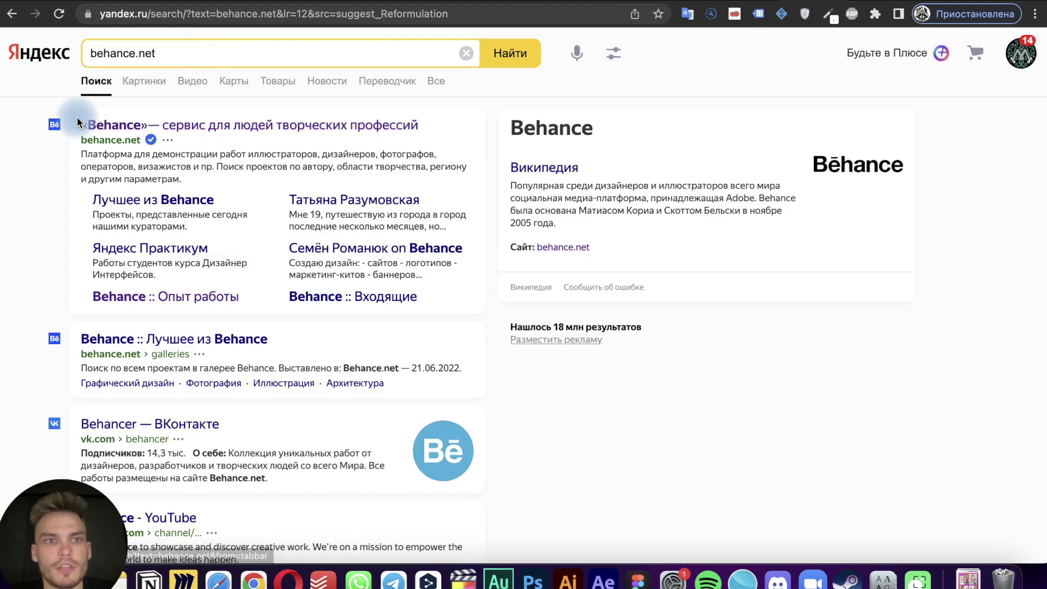
left_click(132, 132)
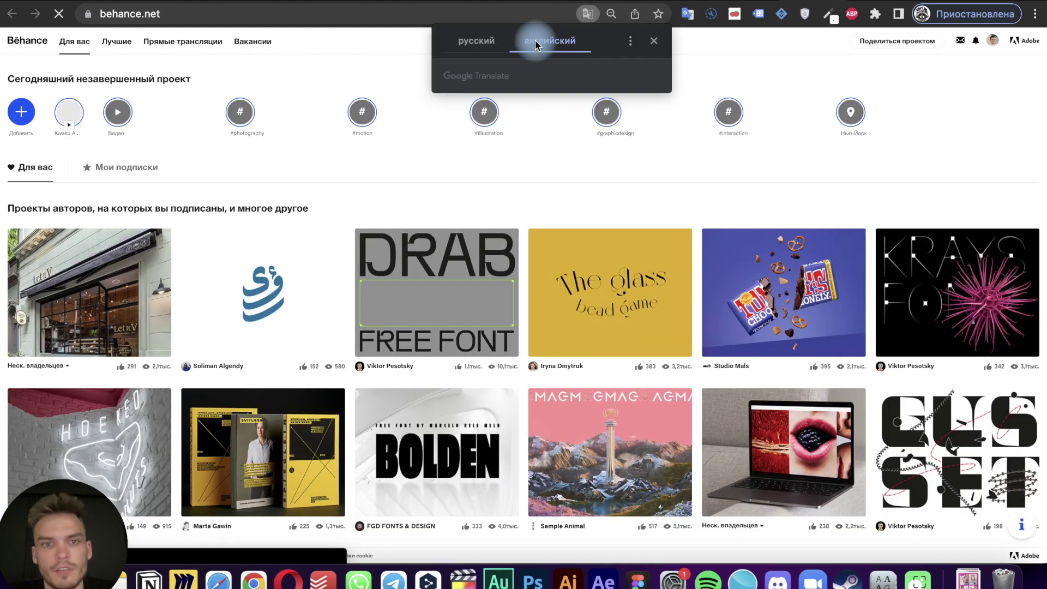
Switch Behance to English and search for 'cyrillic font'
left_click(536, 43)
left_click(574, 46)
type("c")
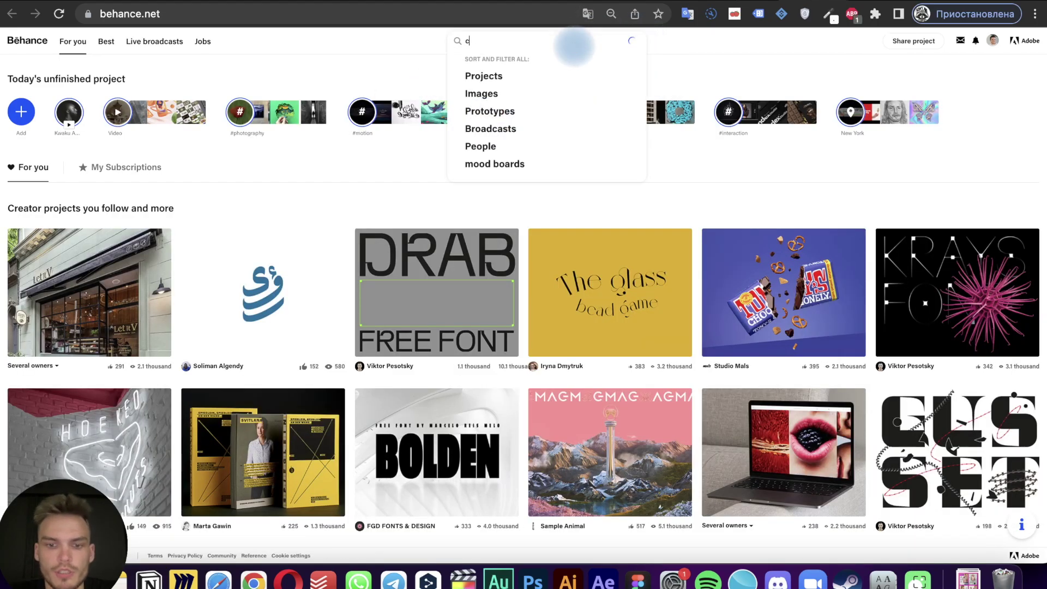
type("yrillic font")
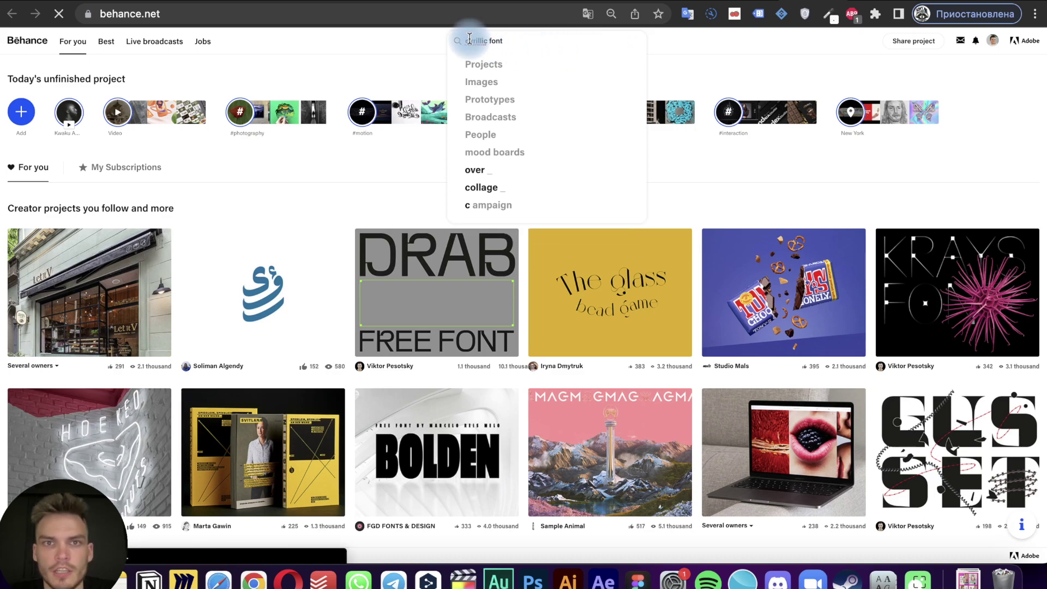
key("Return")
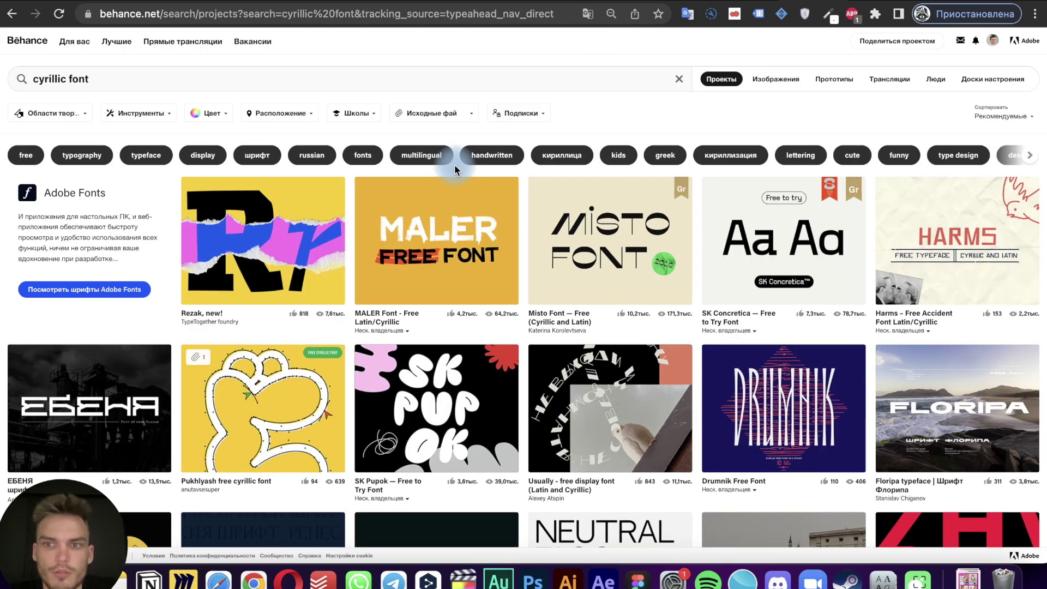
Browse the cyrillic font results and open the PRACTICE - FREE FONT project
scroll(455, 170, "down", 10)
scroll(455, 169, "up", 3)
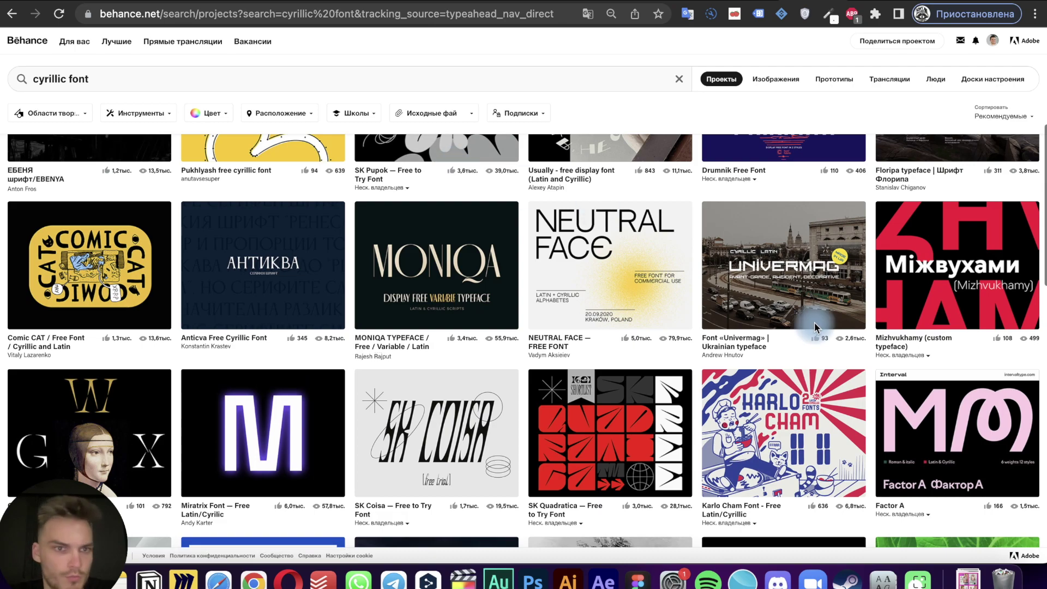
scroll(491, 283, "up", 2)
scroll(140, 243, "down", 3)
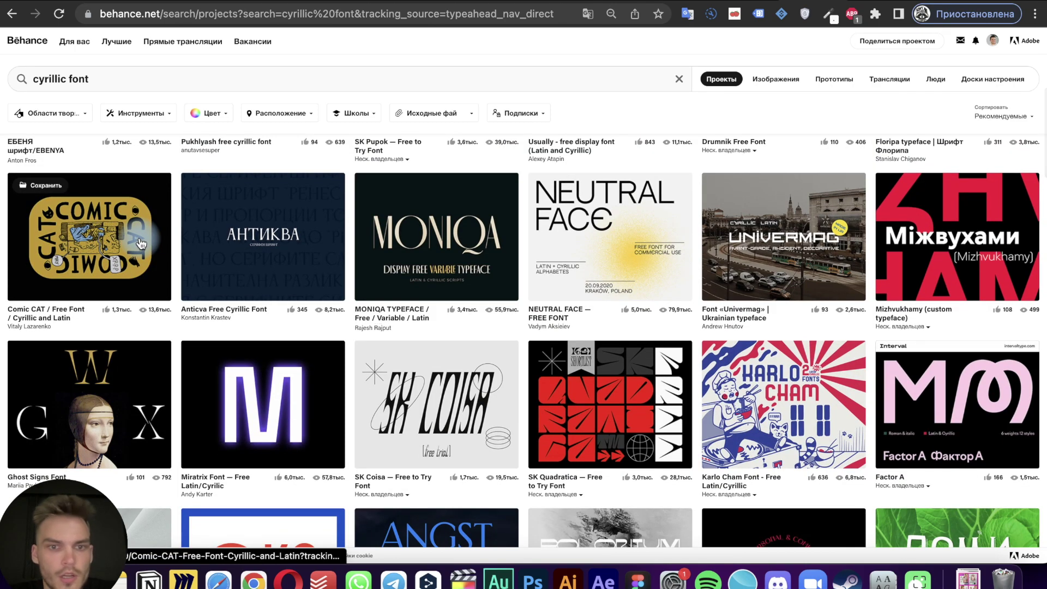
scroll(140, 244, "down", 5)
scroll(141, 243, "down", 2)
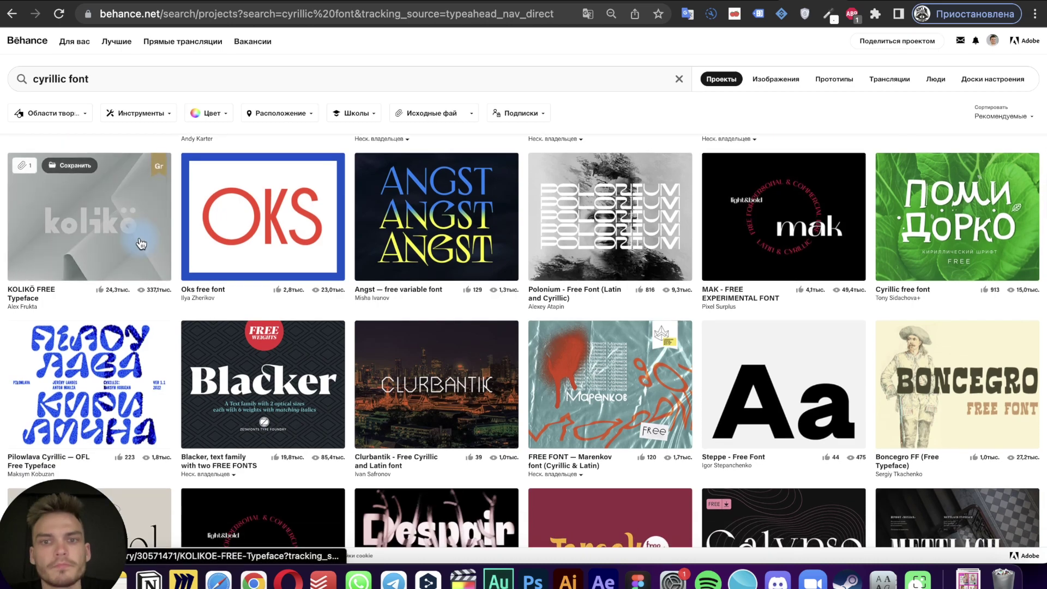
scroll(140, 243, "down", 5)
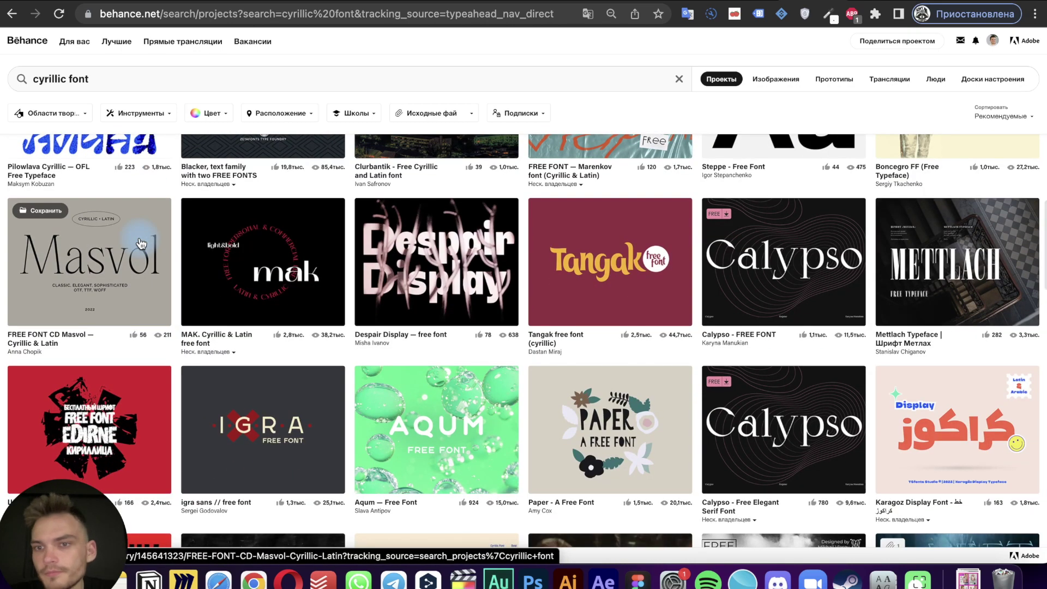
scroll(141, 243, "down", 5)
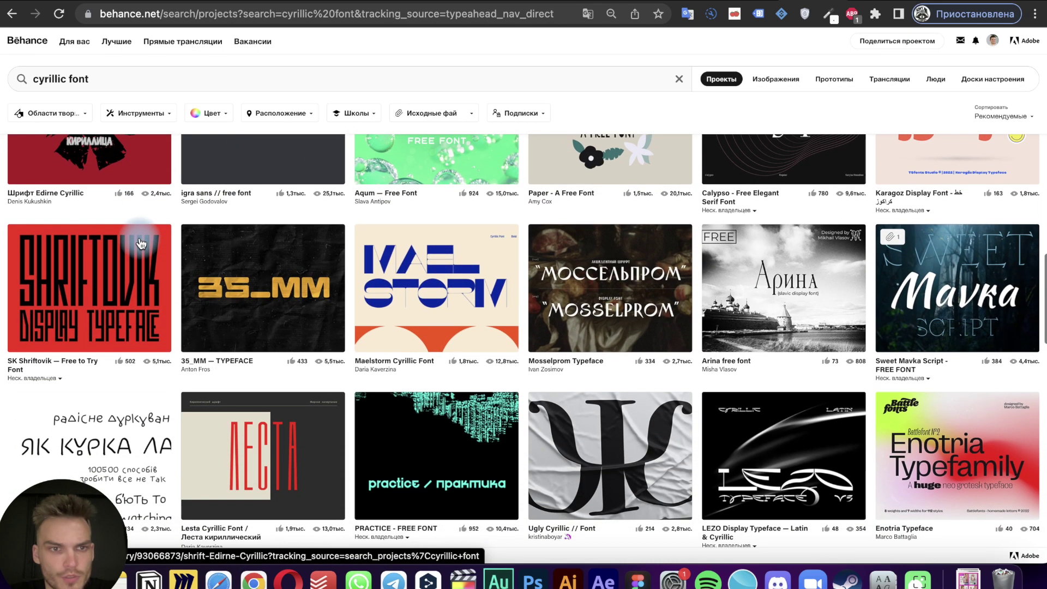
scroll(141, 243, "down", 2)
scroll(140, 243, "down", 2)
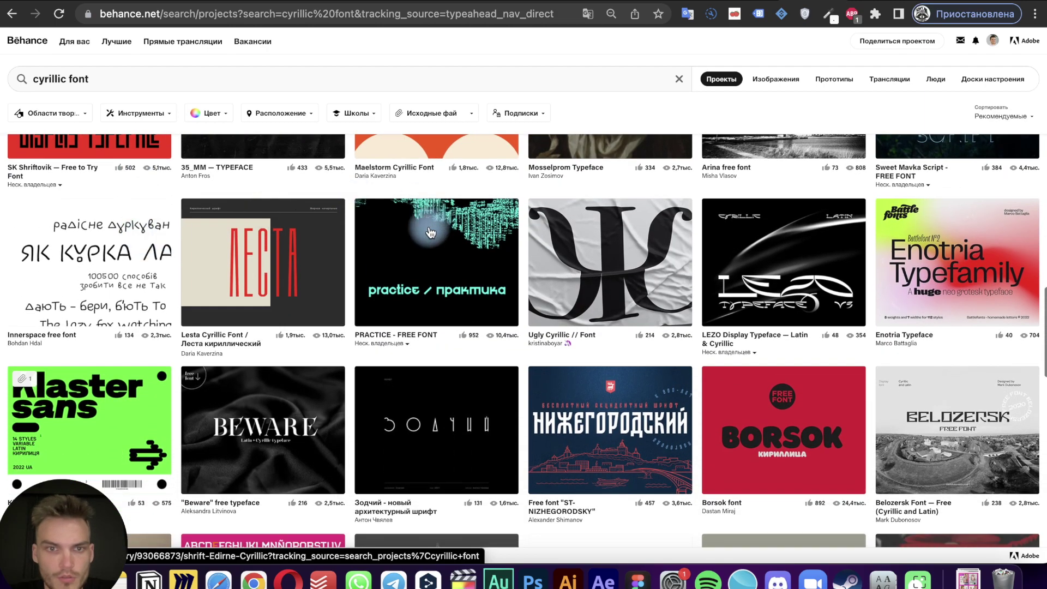
left_click(406, 292)
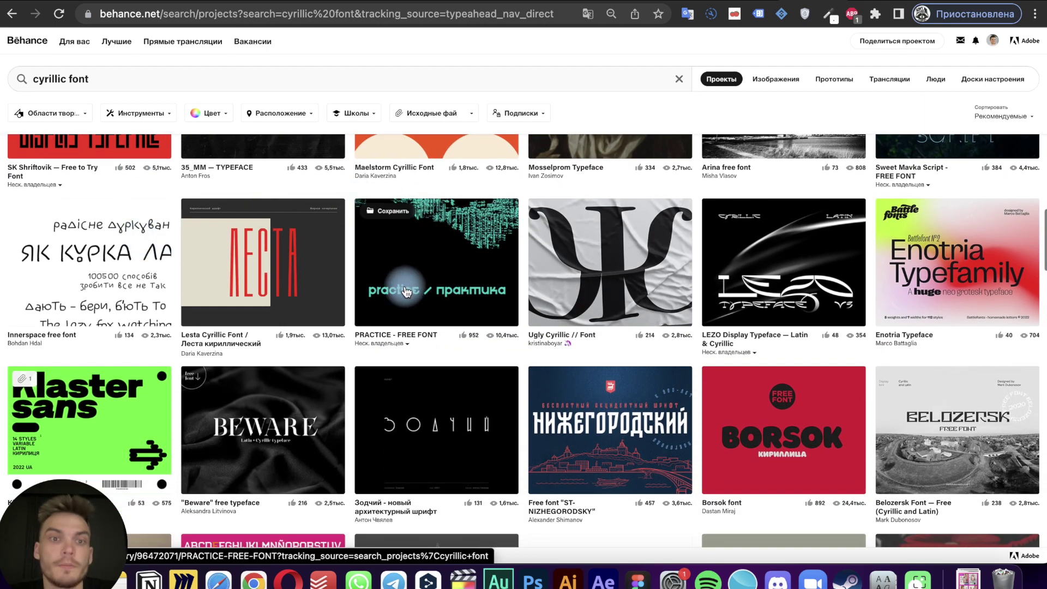
left_click(420, 286)
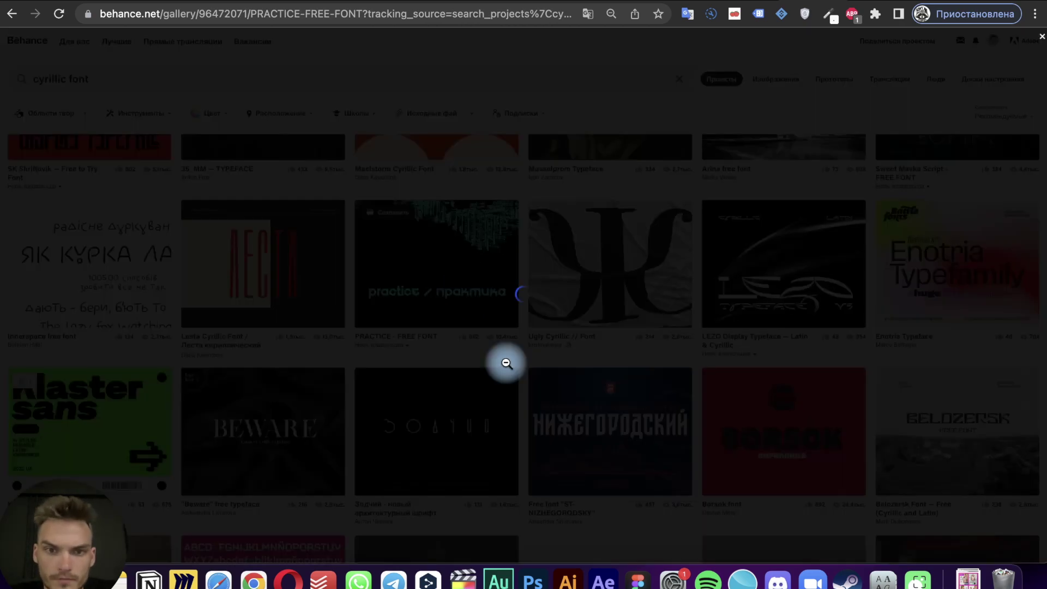
Scroll to the bottom of the project and follow its DOWNLOAD HERE link
scroll(506, 362, "down", 5)
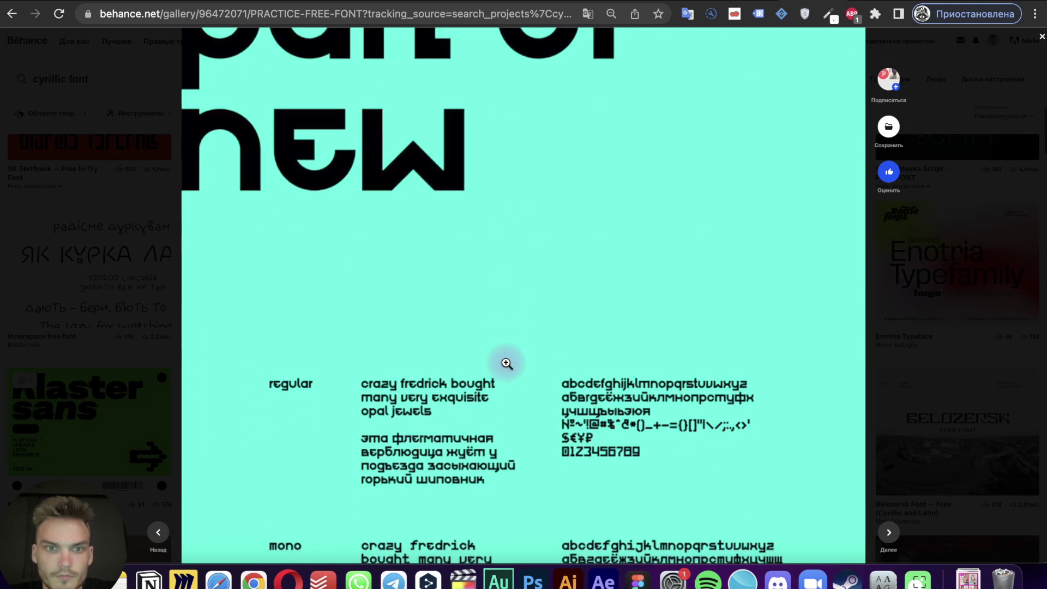
scroll(506, 363, "down", 5)
scroll(506, 363, "down", 5)
scroll(507, 363, "down", 3)
scroll(507, 363, "down", 5)
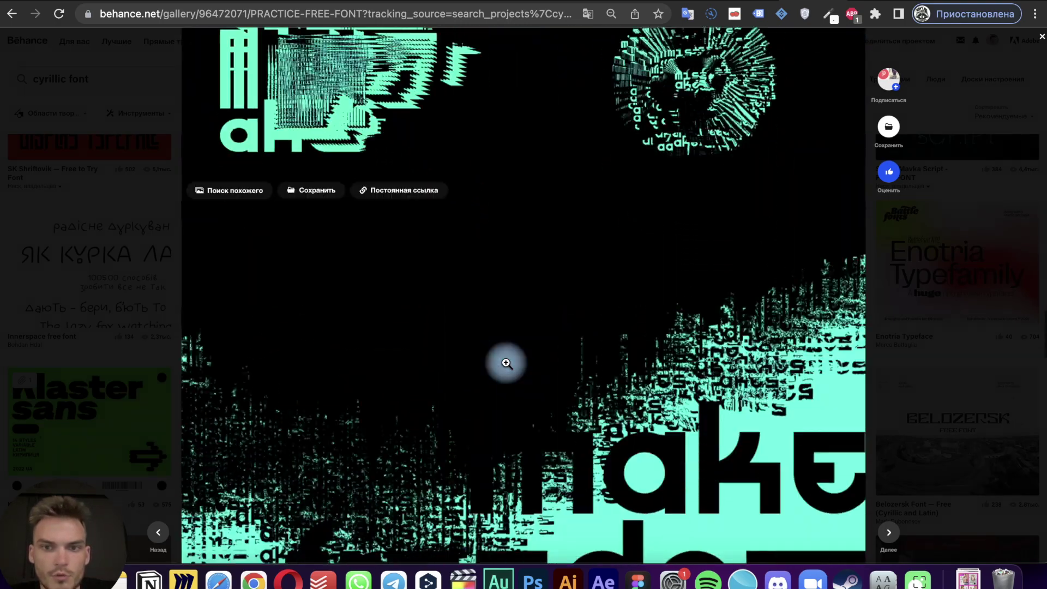
scroll(506, 363, "down", 5)
scroll(506, 363, "down", 5)
scroll(506, 363, "down", 4)
scroll(506, 363, "down", 3)
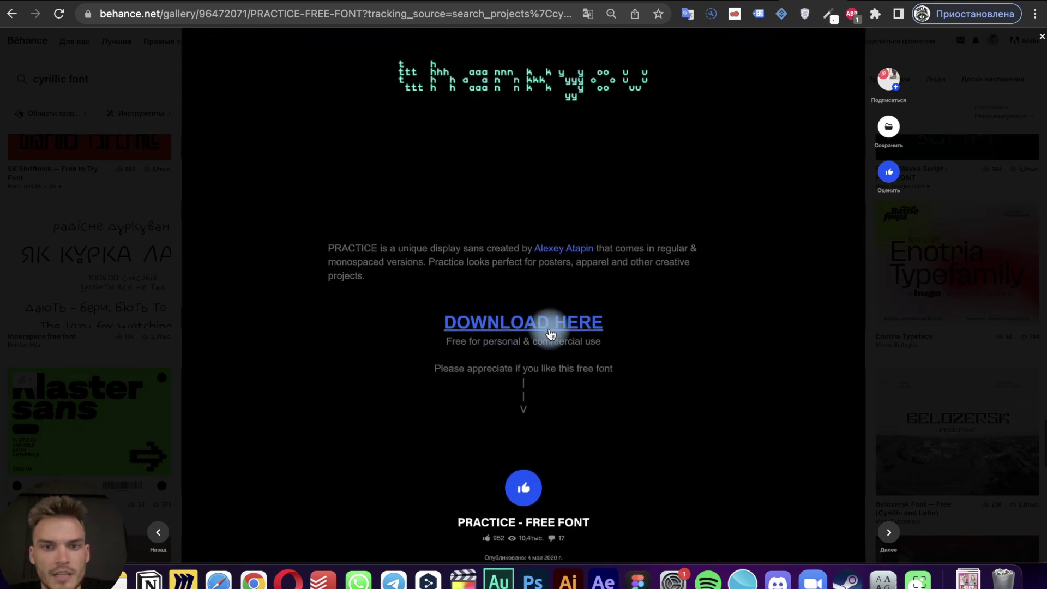
left_click(540, 323)
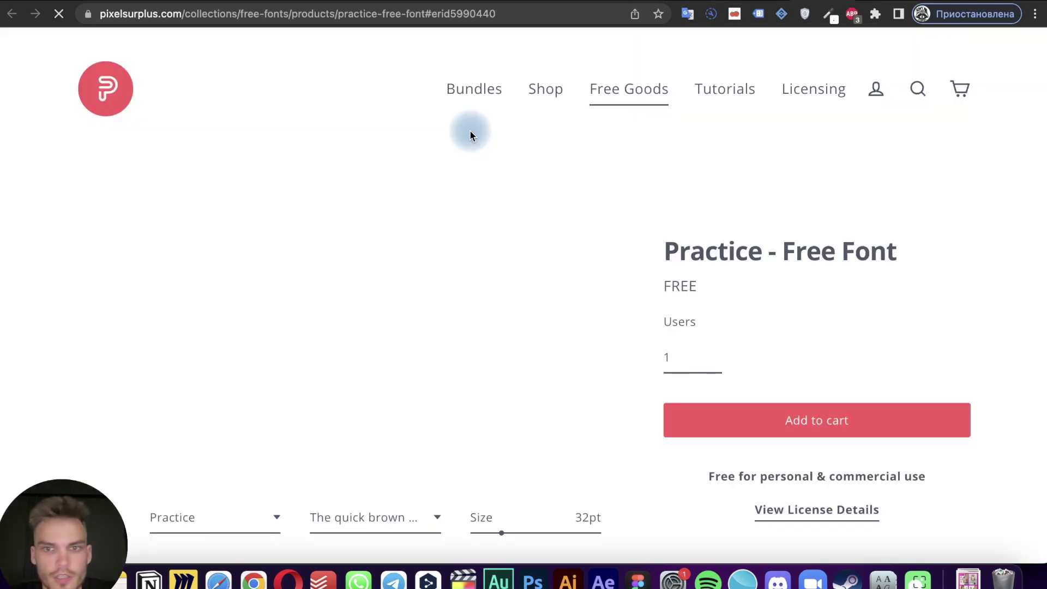
Review the Practice - Free Font page on Pixel Surplus, then move to Google Fonts
scroll(640, 347, "down", 4)
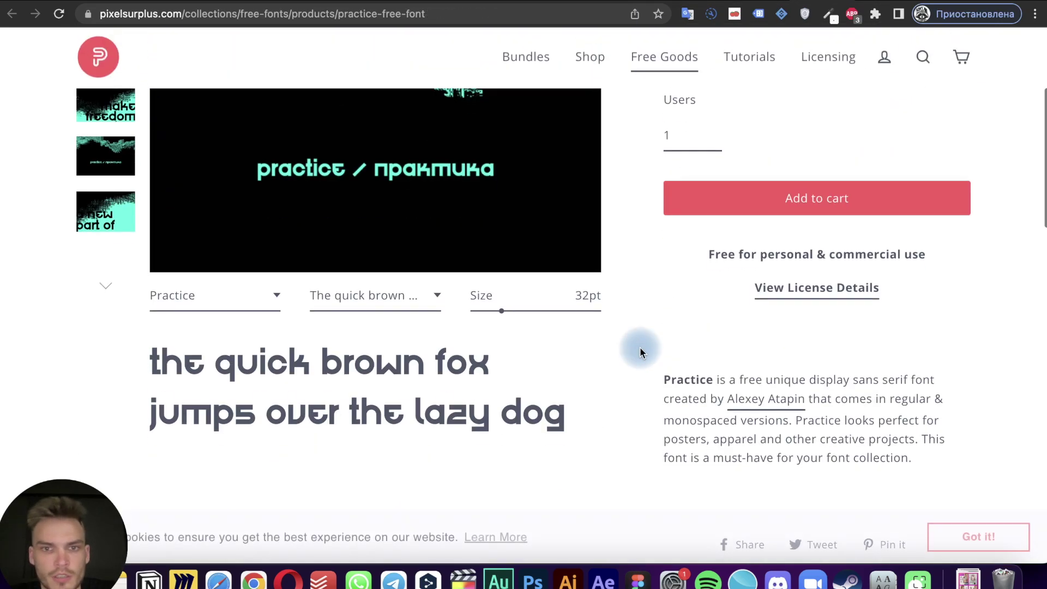
scroll(526, 323, "down", 5)
scroll(526, 316, "down", 3)
scroll(526, 316, "down", 2)
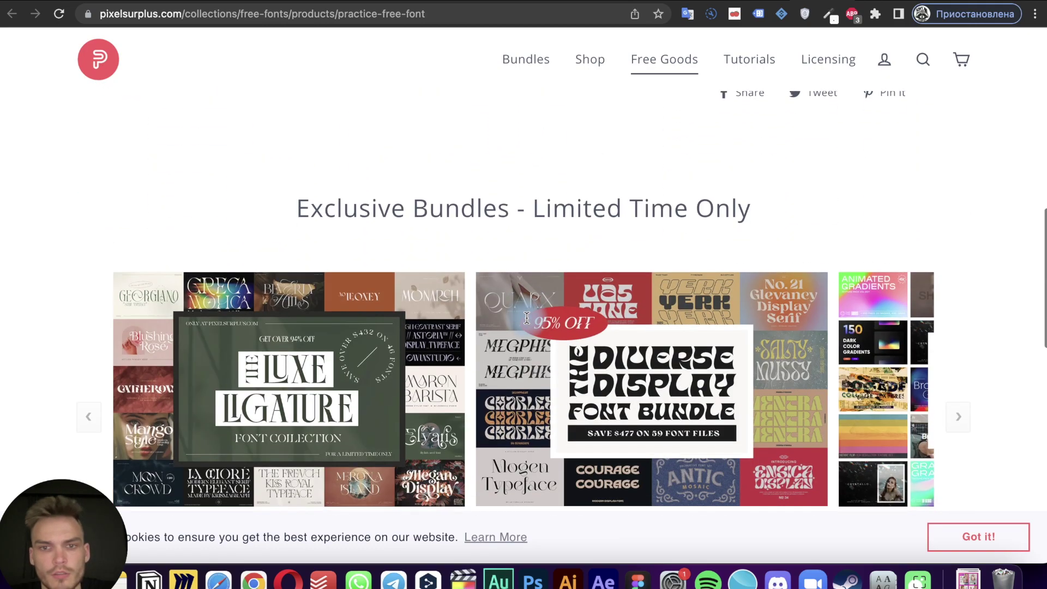
scroll(528, 324, "up", 3)
scroll(526, 316, "up", 3)
scroll(525, 314, "up", 5)
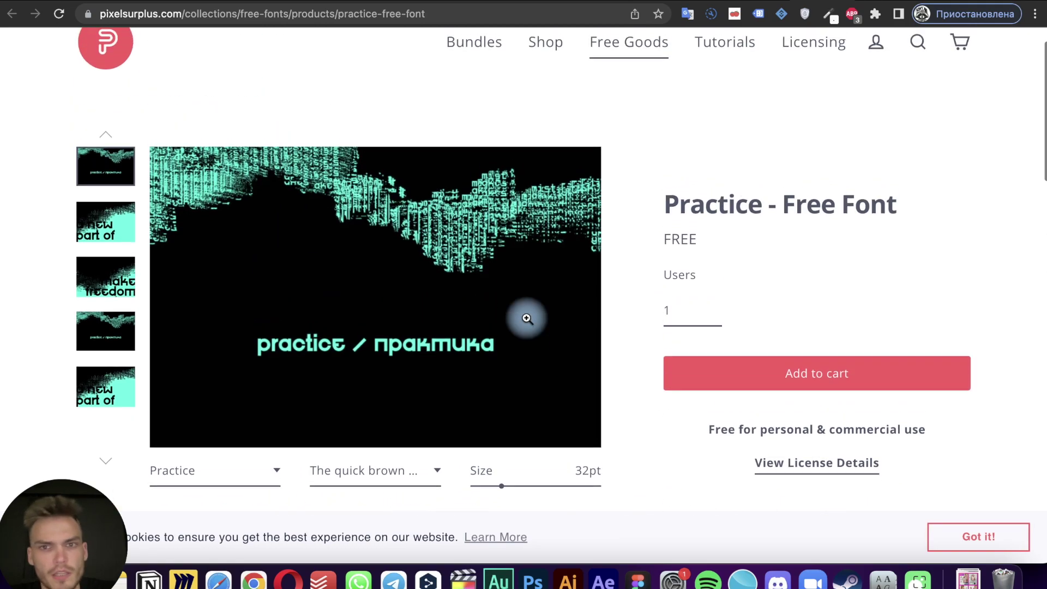
scroll(624, 353, "down", 1)
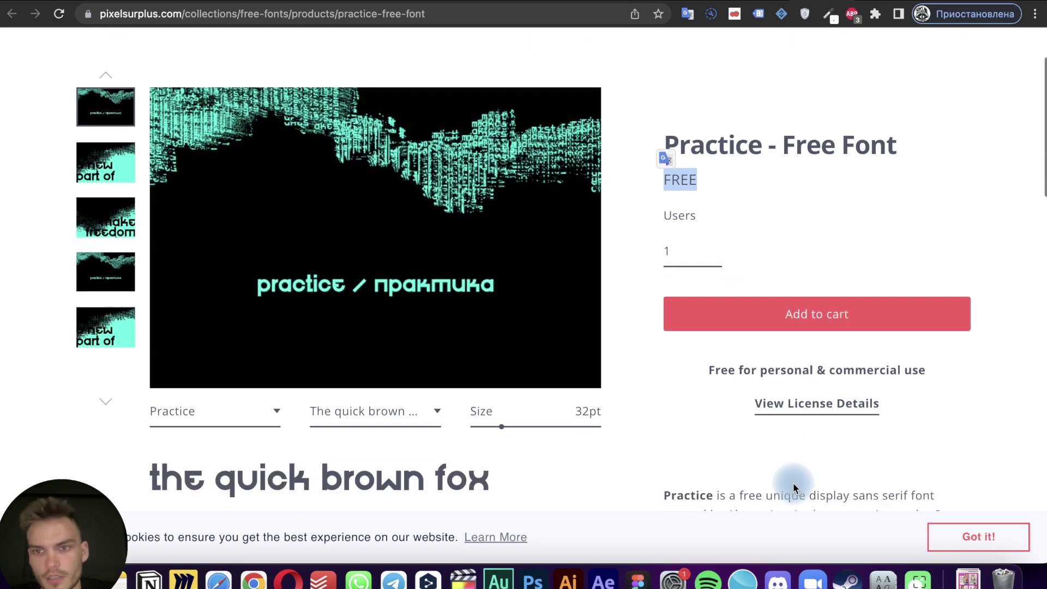
scroll(818, 203, "down", 3)
left_click(807, 177)
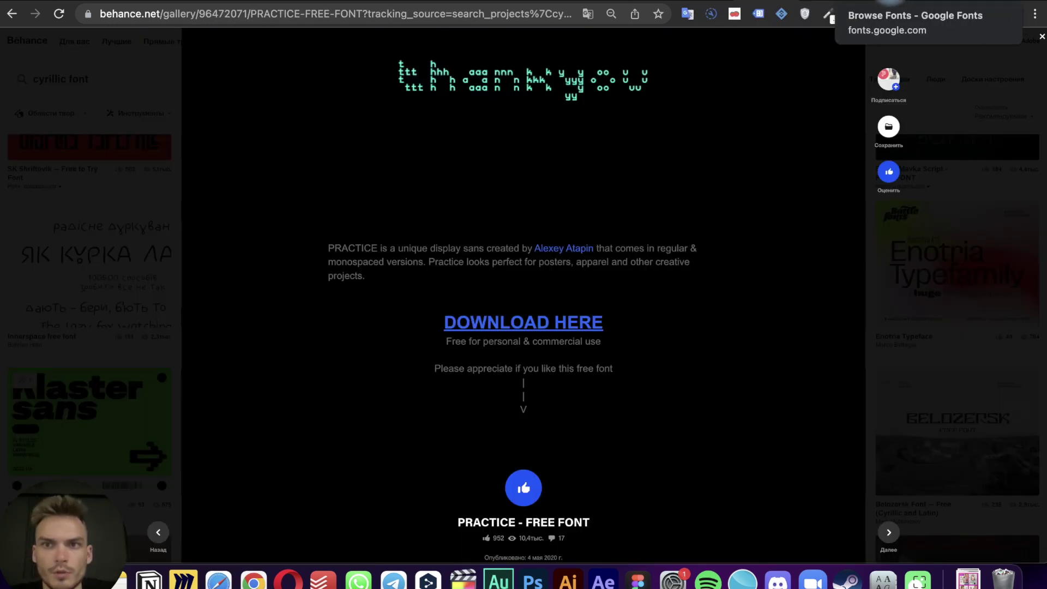
left_click(835, 7)
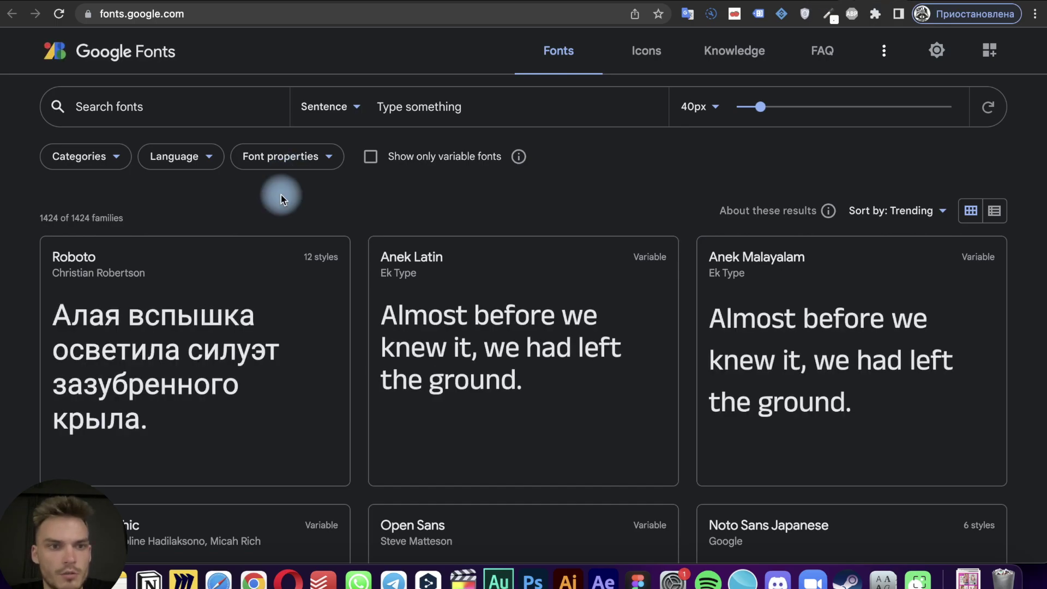
Glance at Roboto, then set the Google Fonts preview text to 'привет , мир!'
scroll(240, 197, "down", 3)
left_click(240, 199)
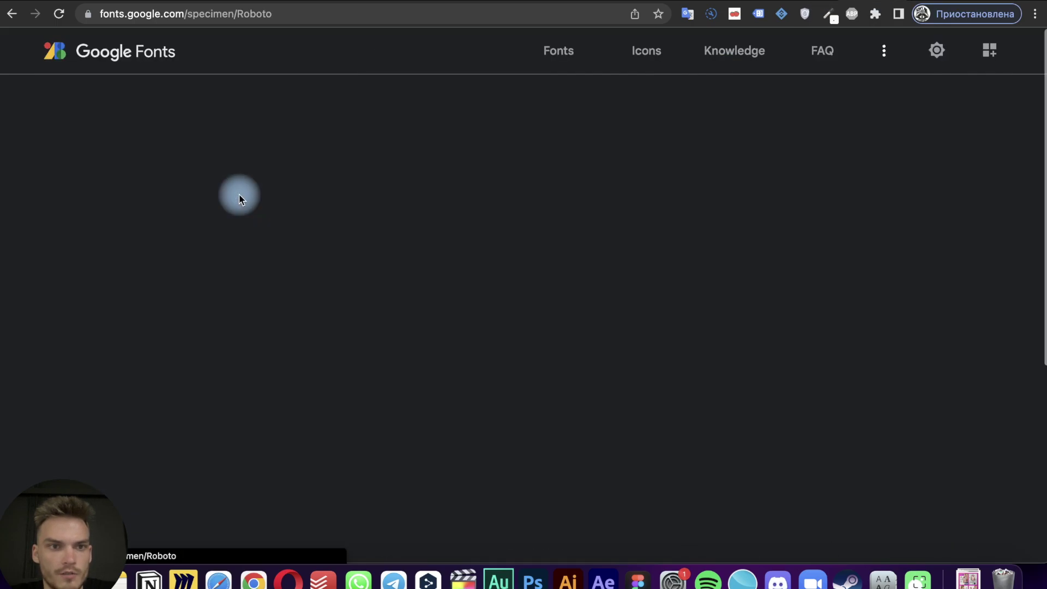
left_click(7, 14)
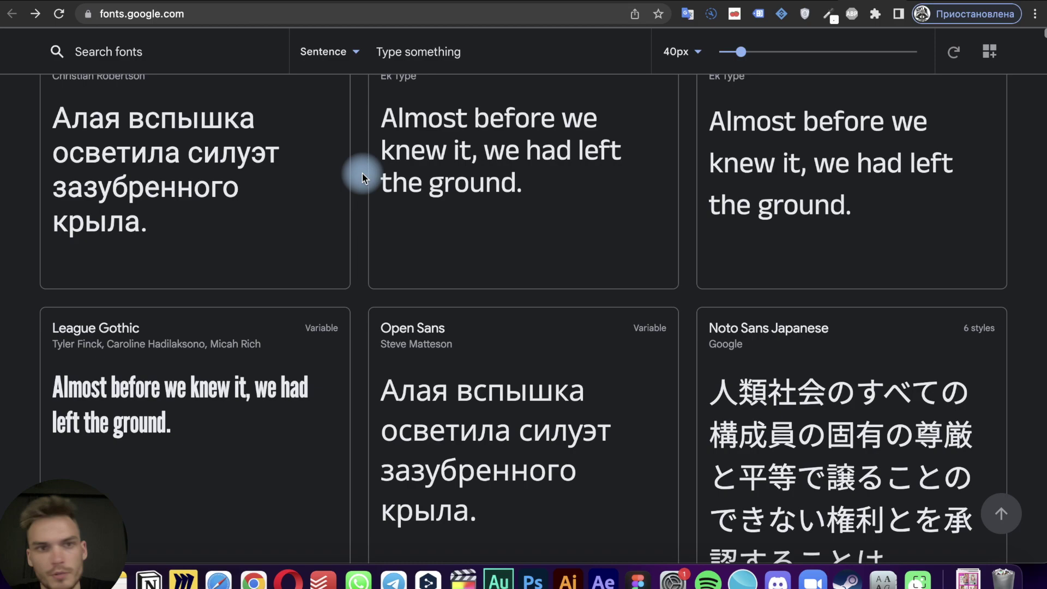
scroll(167, 145, "up", 3)
left_click(381, 106)
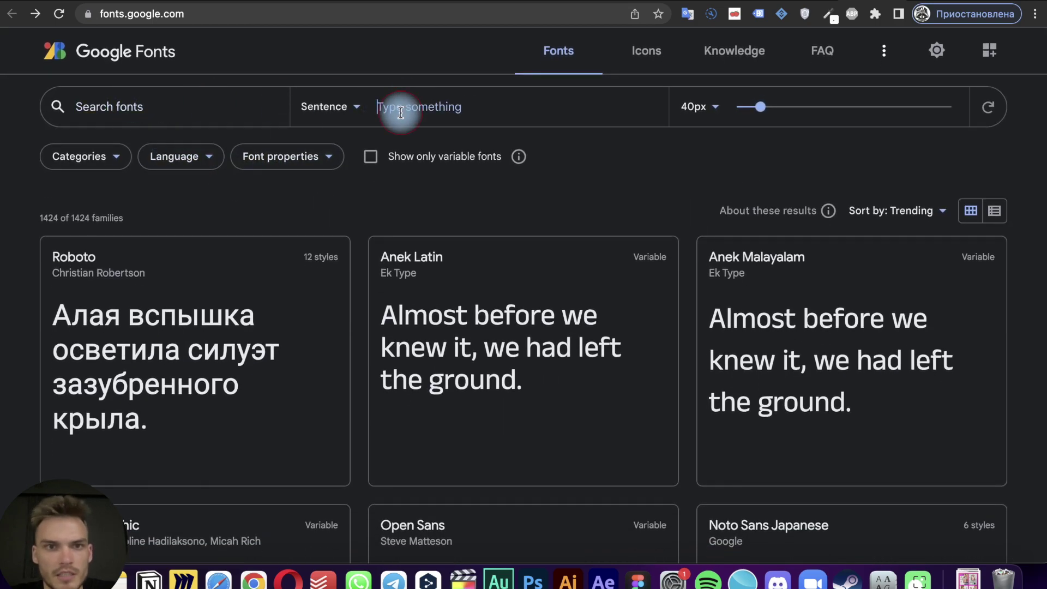
type("adsdasdas")
key("BackSpace")
key("BackSpace")
key("BackSpace")
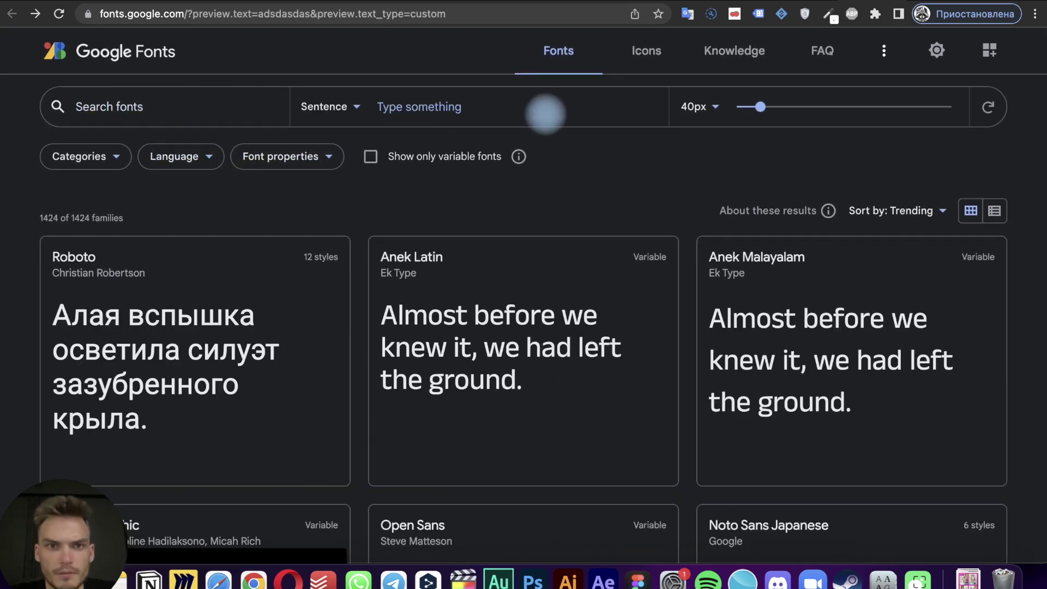
type("привет ")
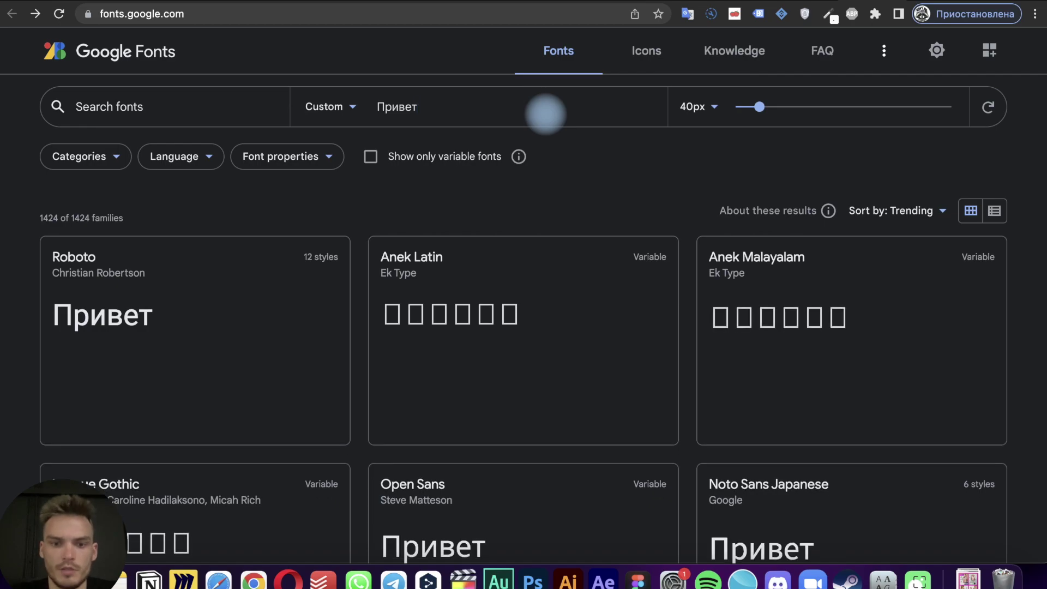
type(", мир!")
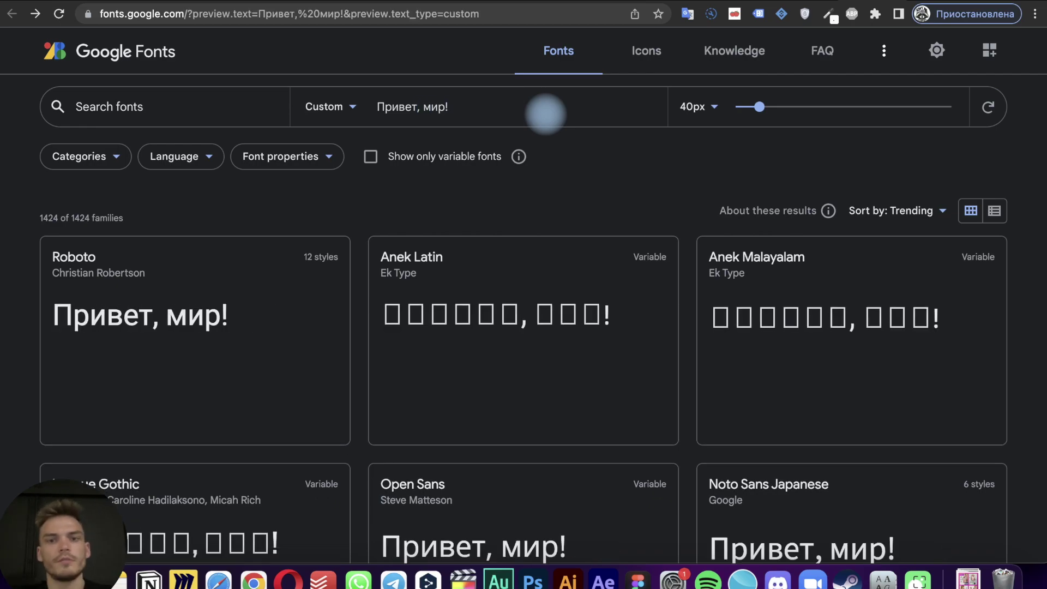
Find Roboto Slab in the list, download the whole family, and show the downloads
scroll(680, 297, "down", 5)
scroll(679, 296, "down", 1)
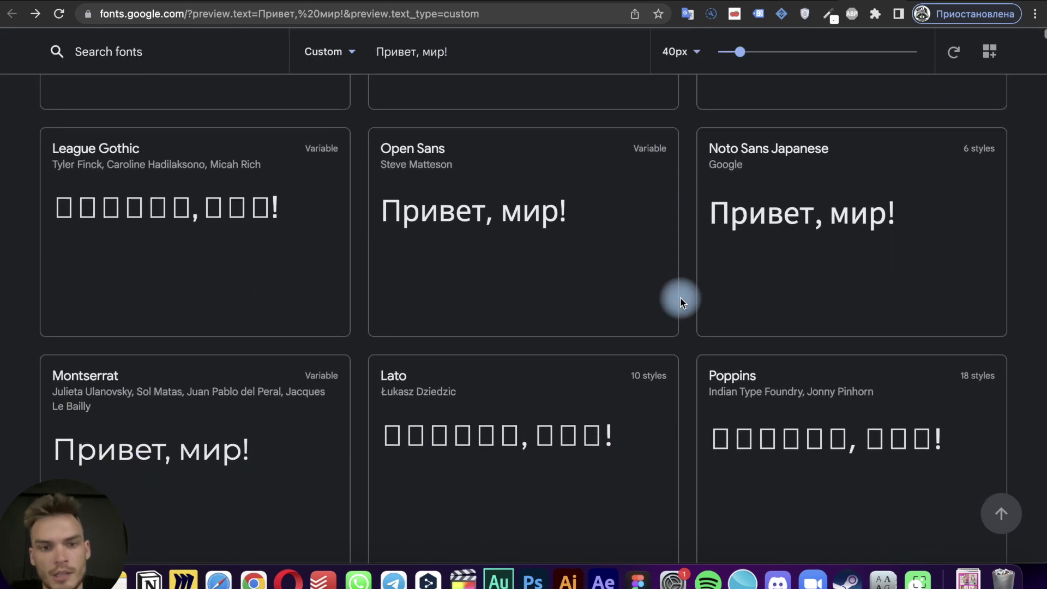
scroll(679, 296, "down", 6)
scroll(679, 298, "down", 2)
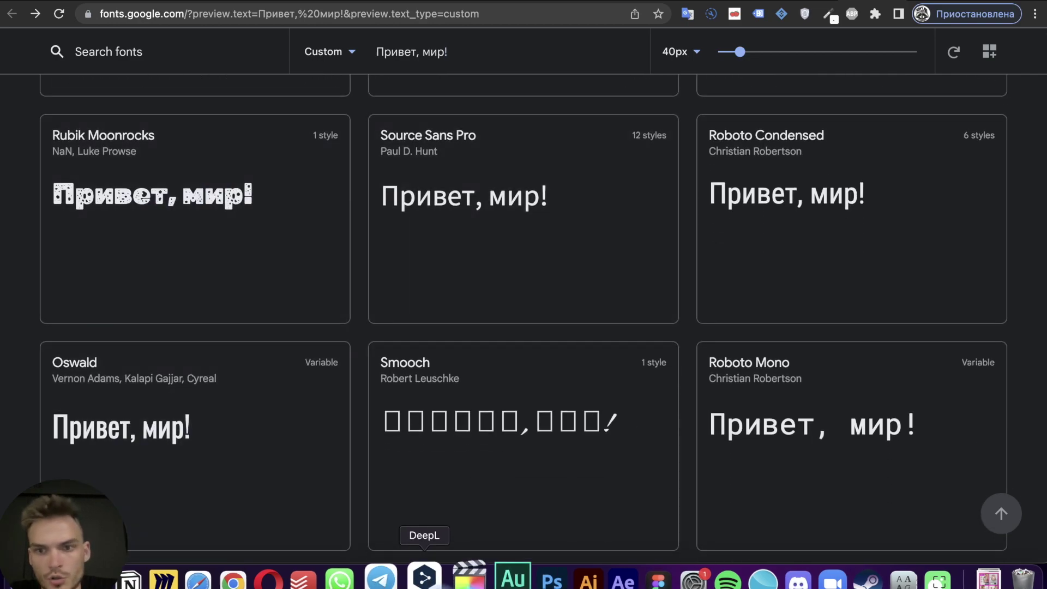
scroll(501, 109, "down", 9)
scroll(500, 109, "up", 1)
scroll(501, 109, "down", 5)
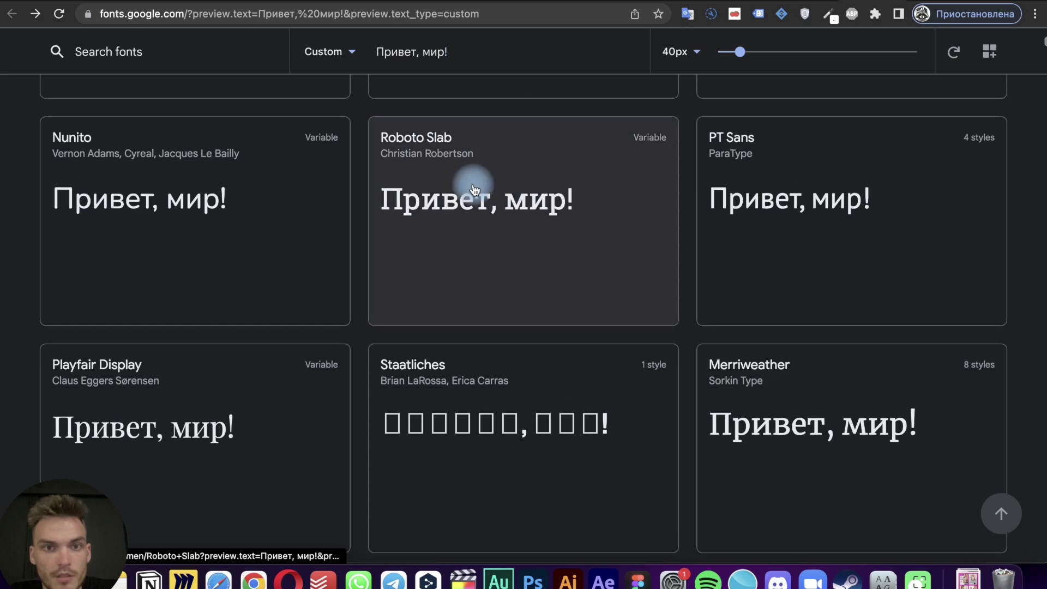
left_click(472, 184)
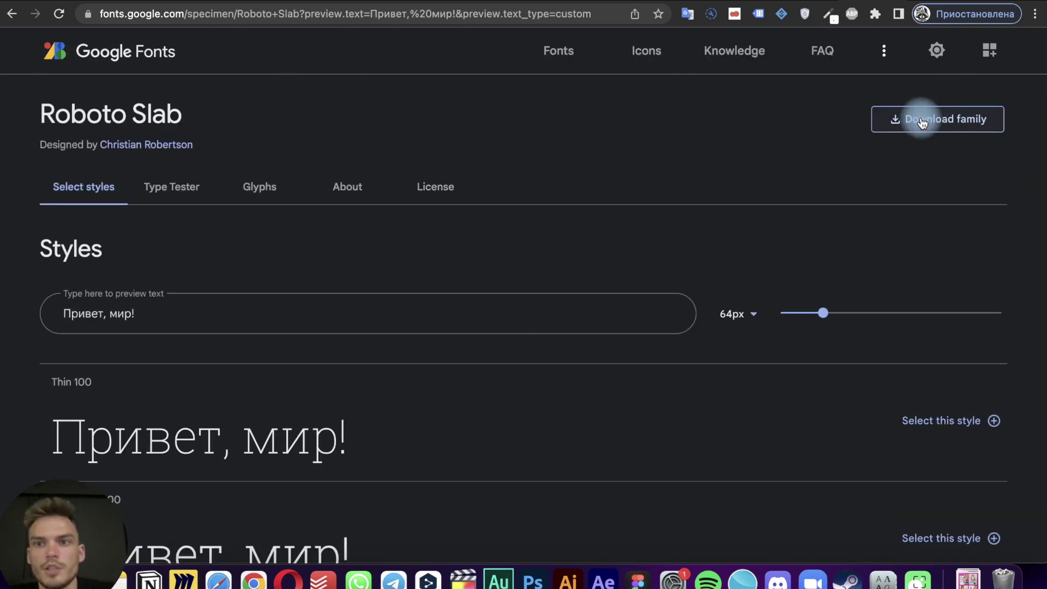
left_click(915, 125)
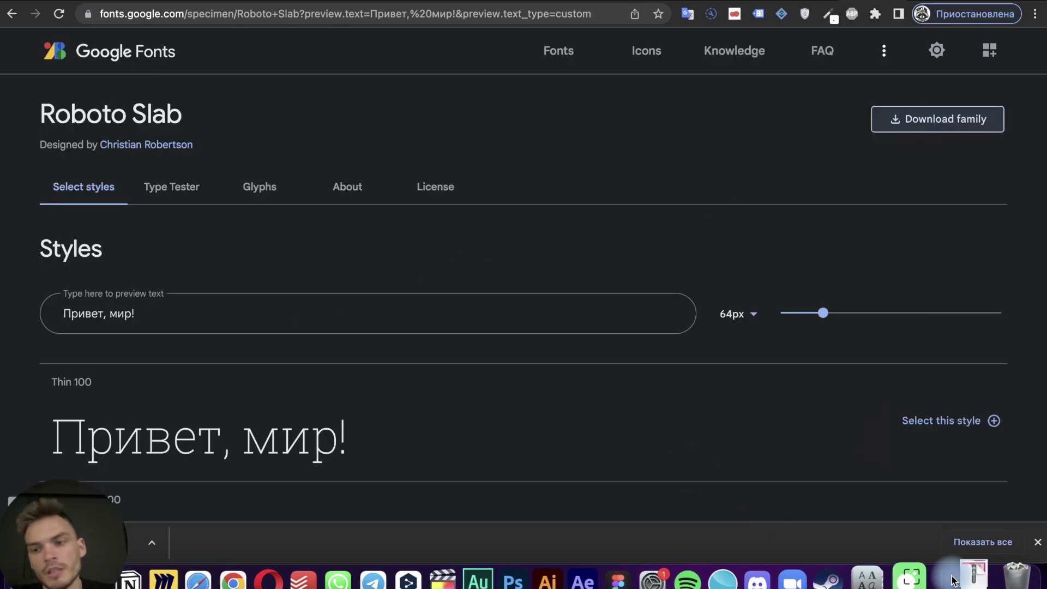
left_click(986, 577)
Unpack Roboto_Slab.zip, browse its static folder, and open the variable Roboto Slab .ttf
left_click(980, 525)
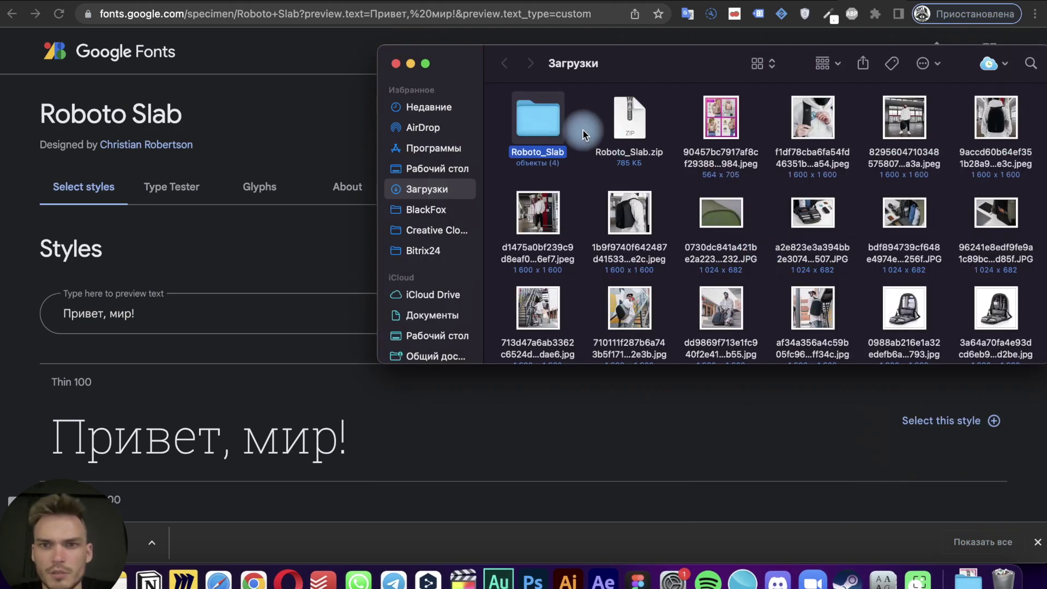
double_click(547, 123)
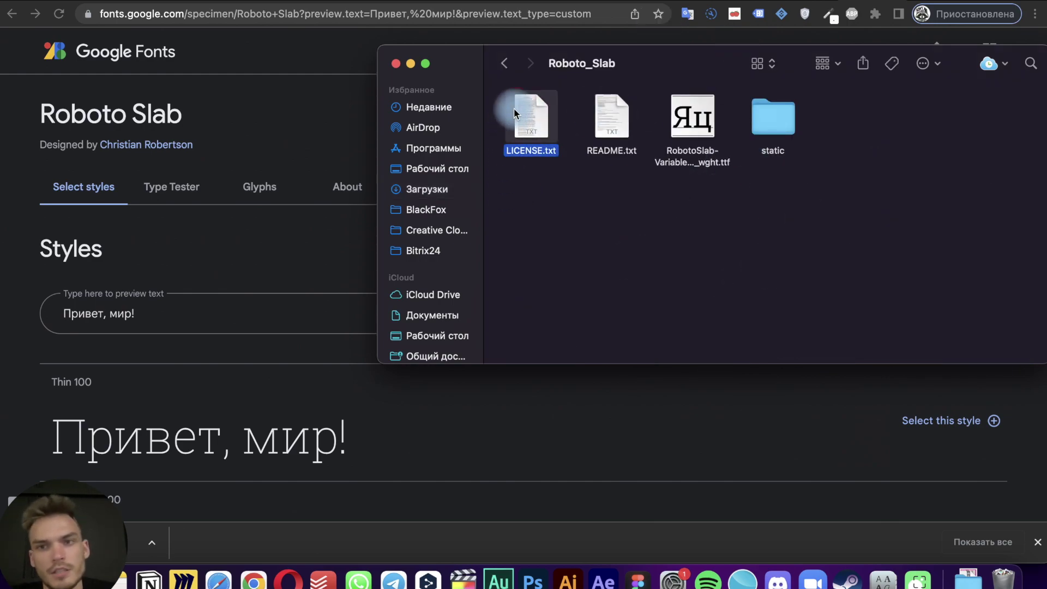
left_click(777, 112)
double_click(777, 113)
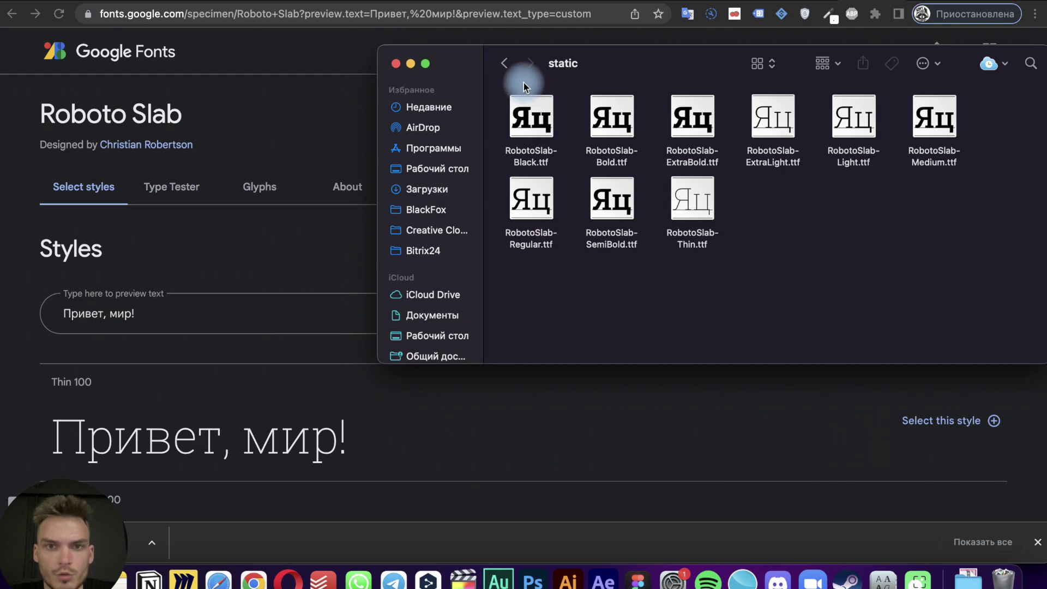
left_click(511, 111)
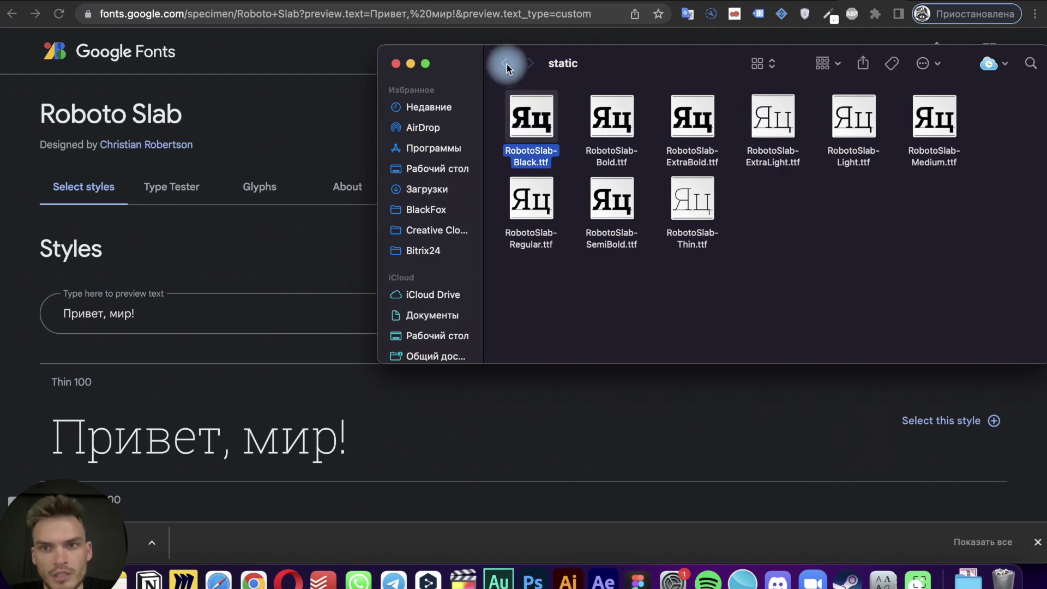
left_click(505, 62)
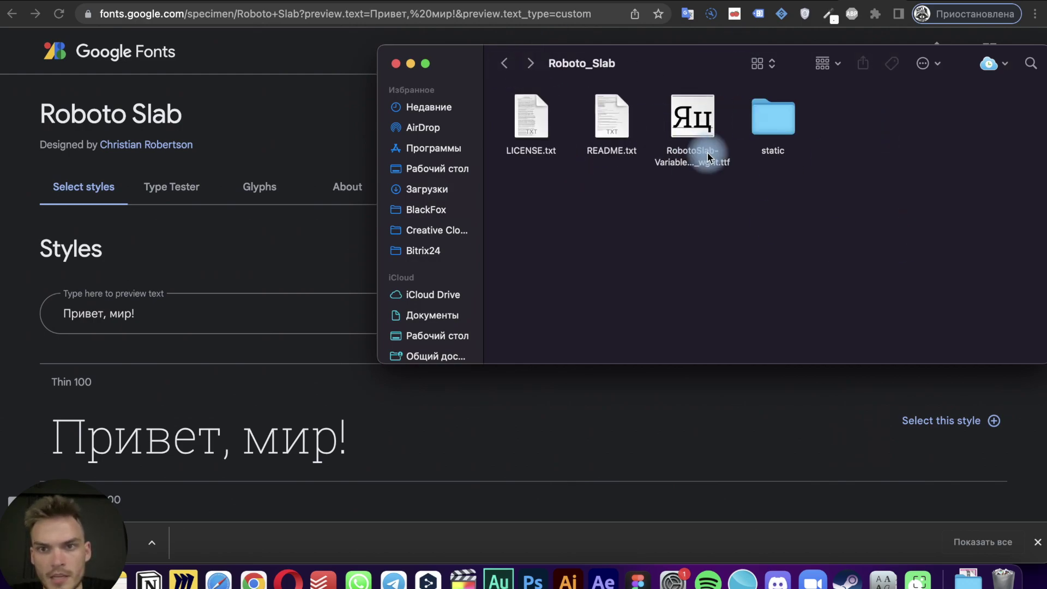
left_click(708, 143)
double_click(702, 131)
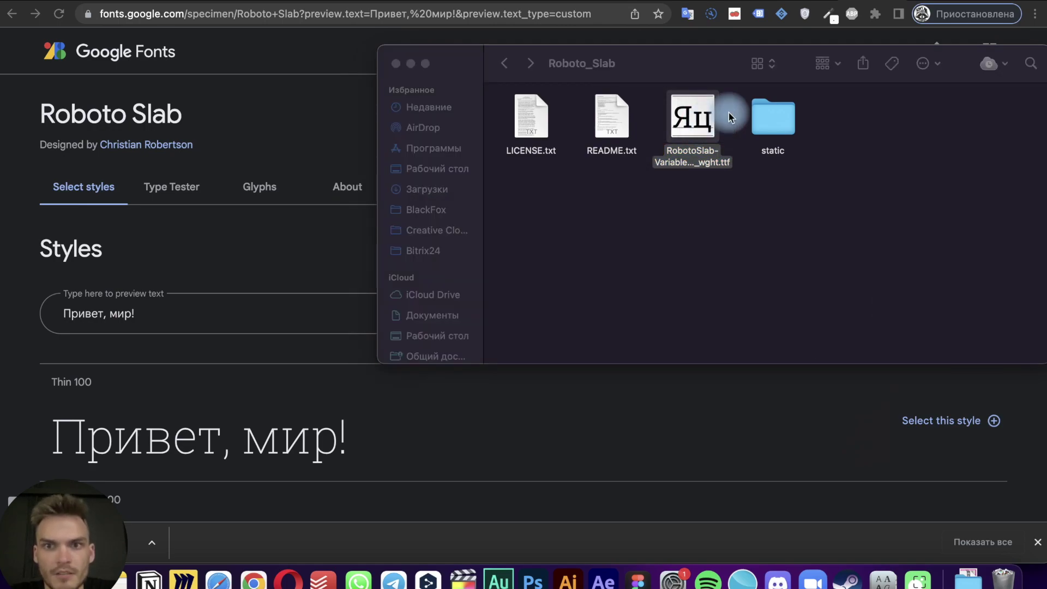
Preview Roboto Slab's Black weight in Font Book, install the font, and return to Figma
double_click(692, 119)
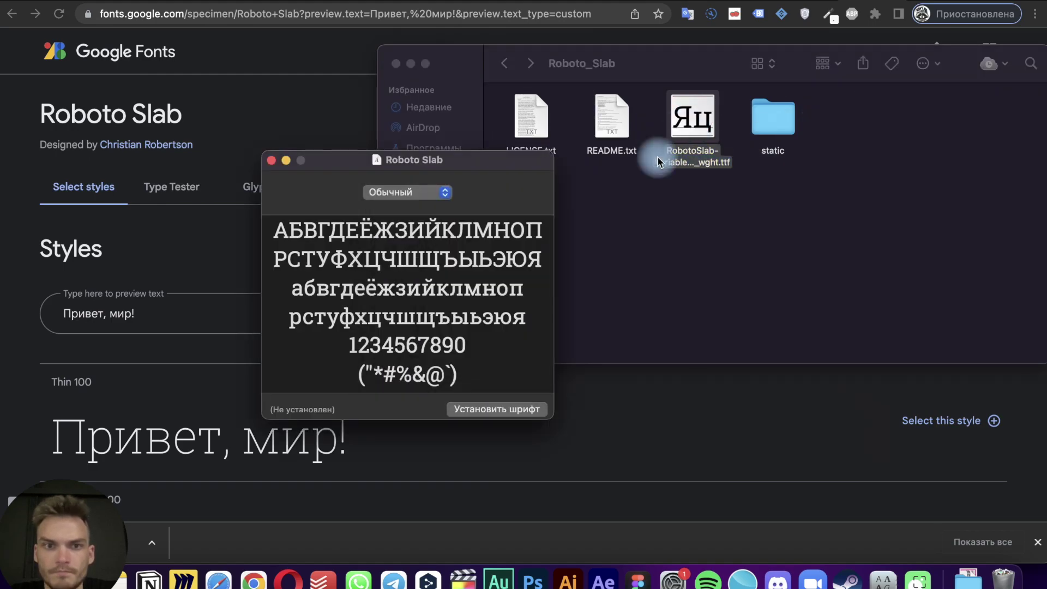
left_click(292, 182)
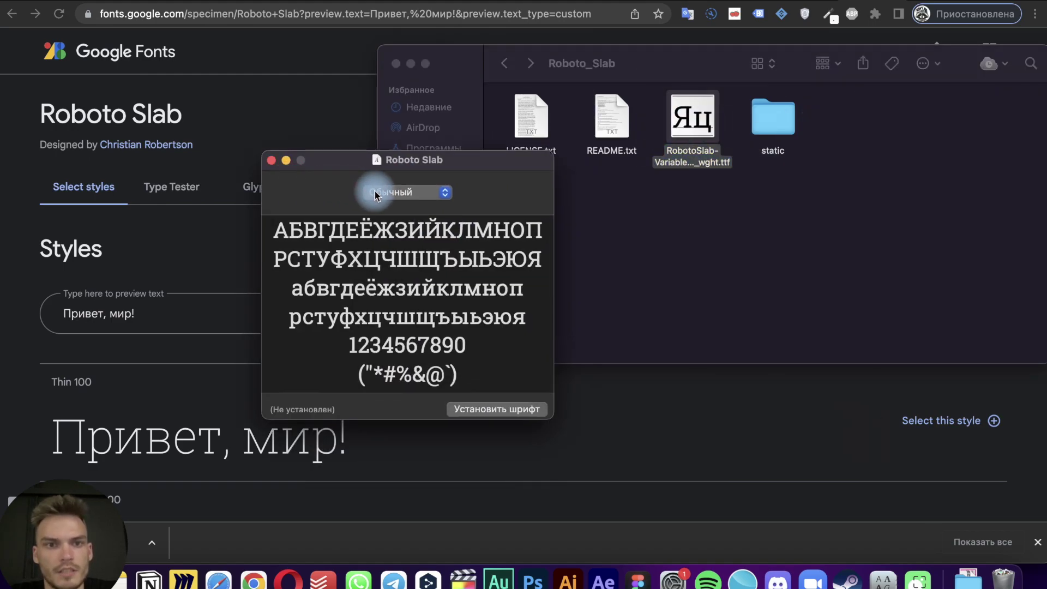
left_click(382, 192)
left_click(403, 289)
left_click(427, 196)
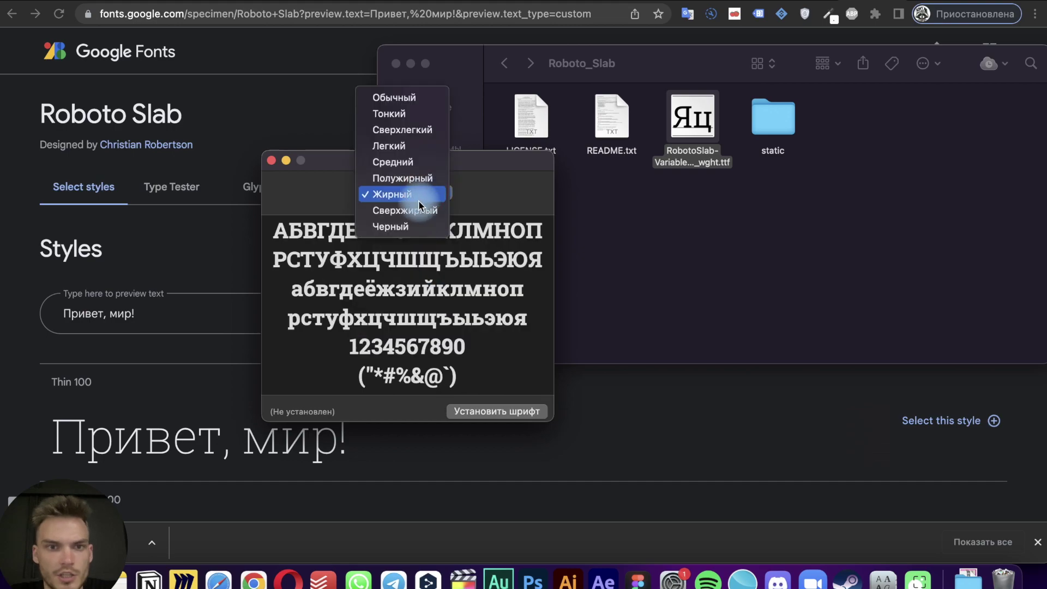
left_click(405, 229)
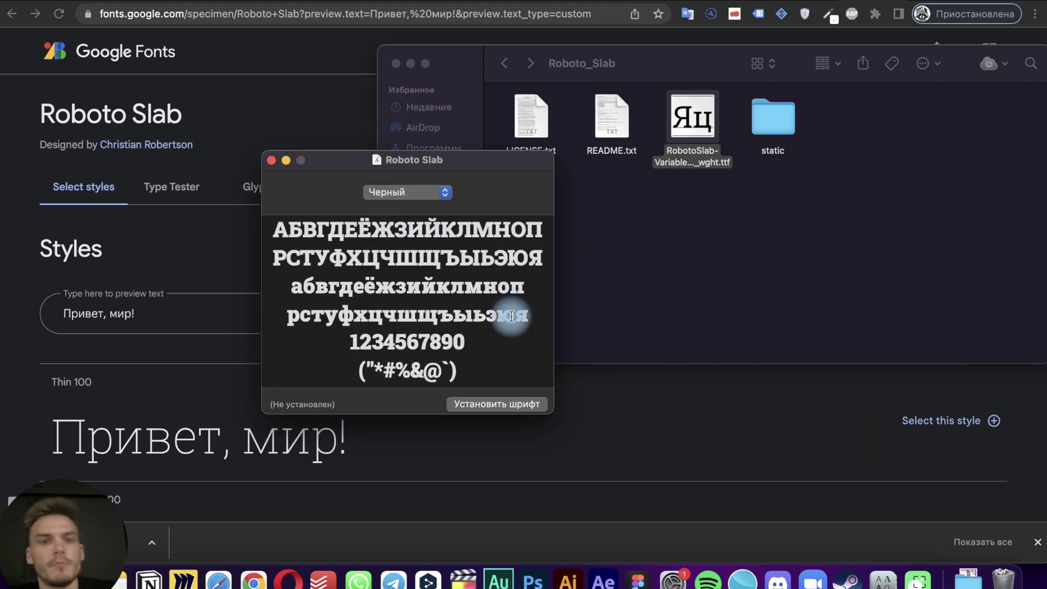
left_click(482, 404)
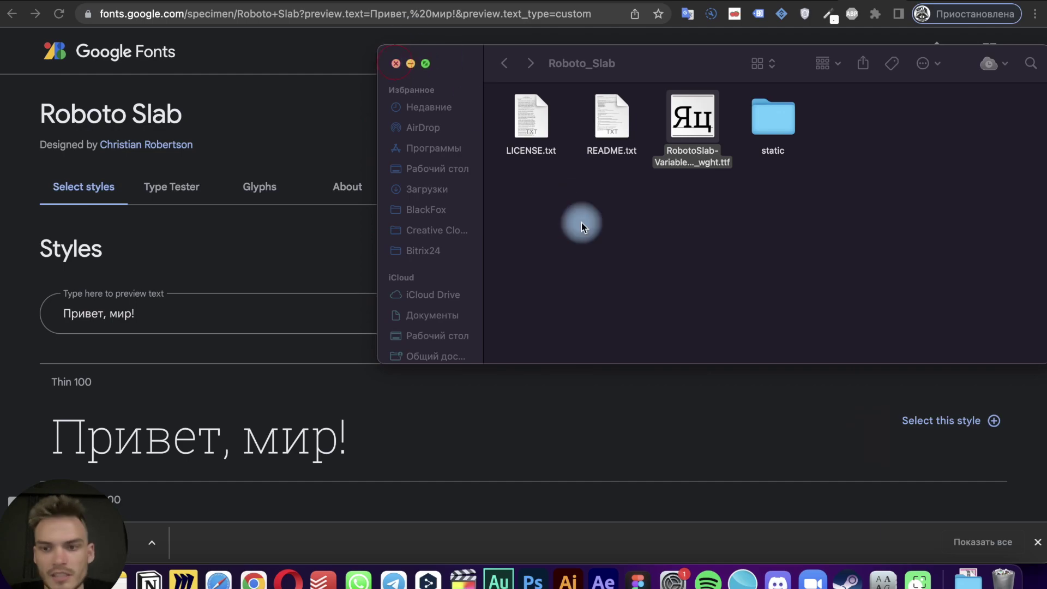
left_click(253, 581)
left_click(633, 579)
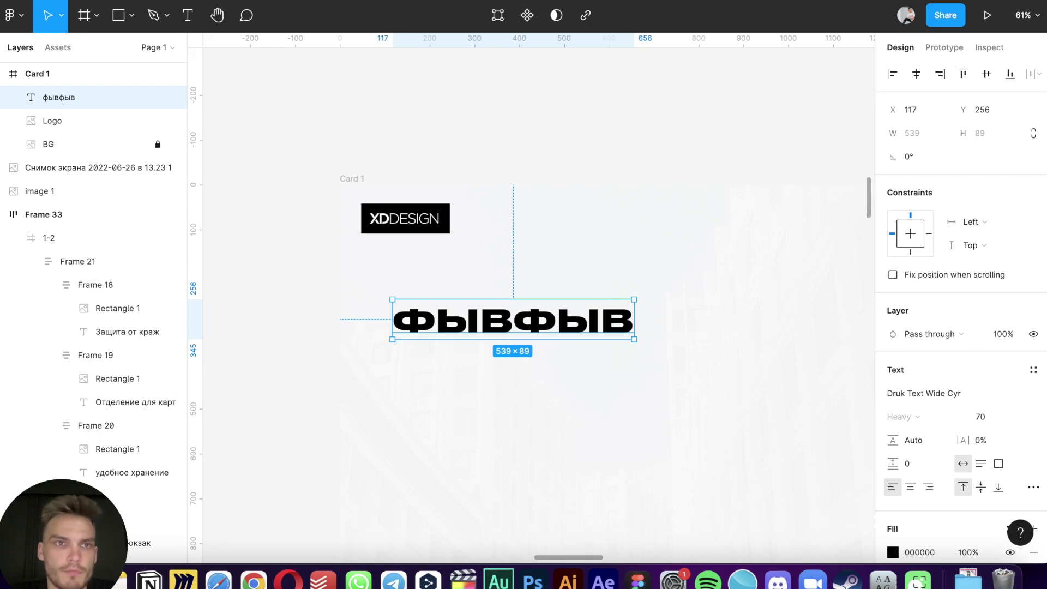
Reload Figma, apply Roboto Slab to the headline, and retype the headline text
right_click(174, 7)
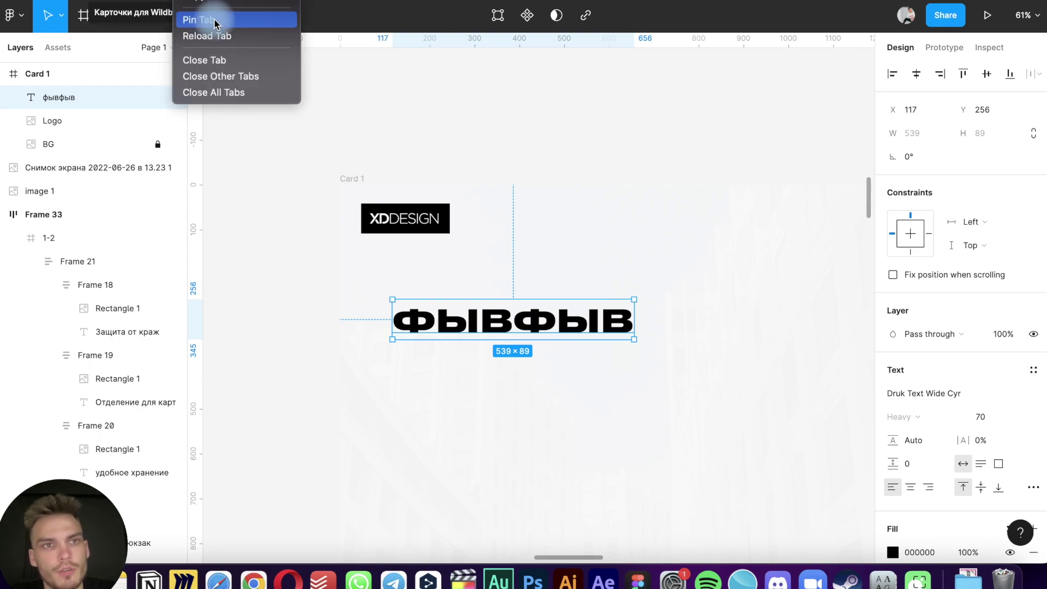
left_click(247, 36)
type("Roboto Sla")
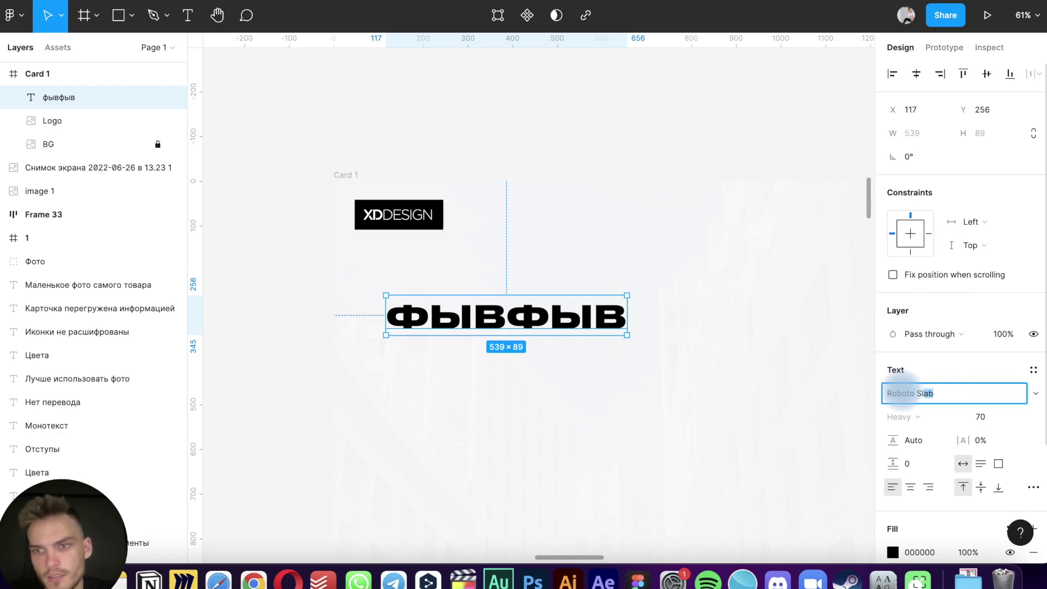
key("Return")
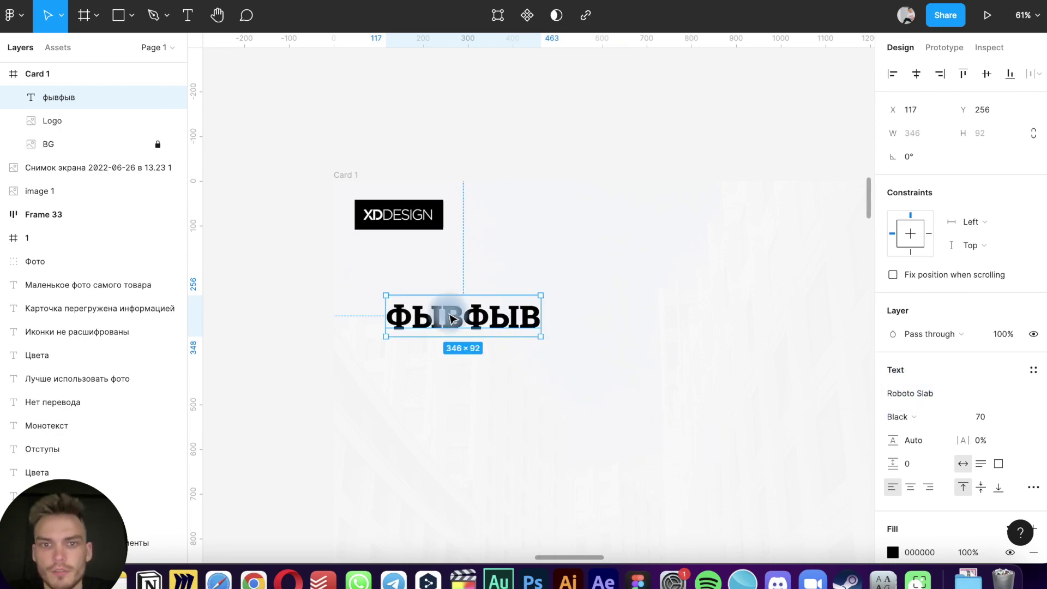
double_click(449, 312)
type("Городской Рю")
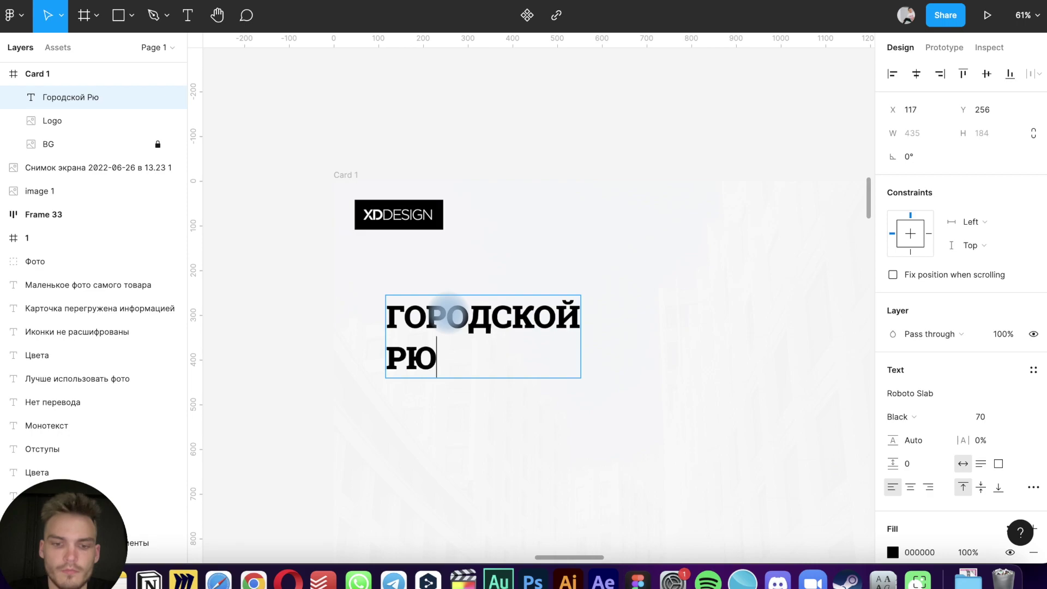
type("ак")
key("Escape")
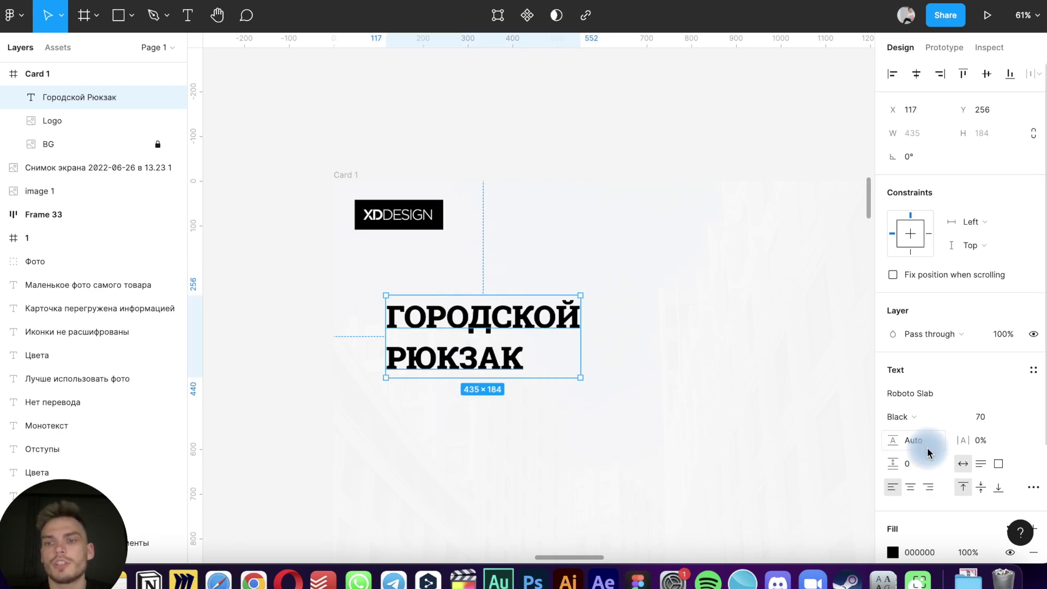
Set the headline size to 110 and move it up-left toward the logo
type("110")
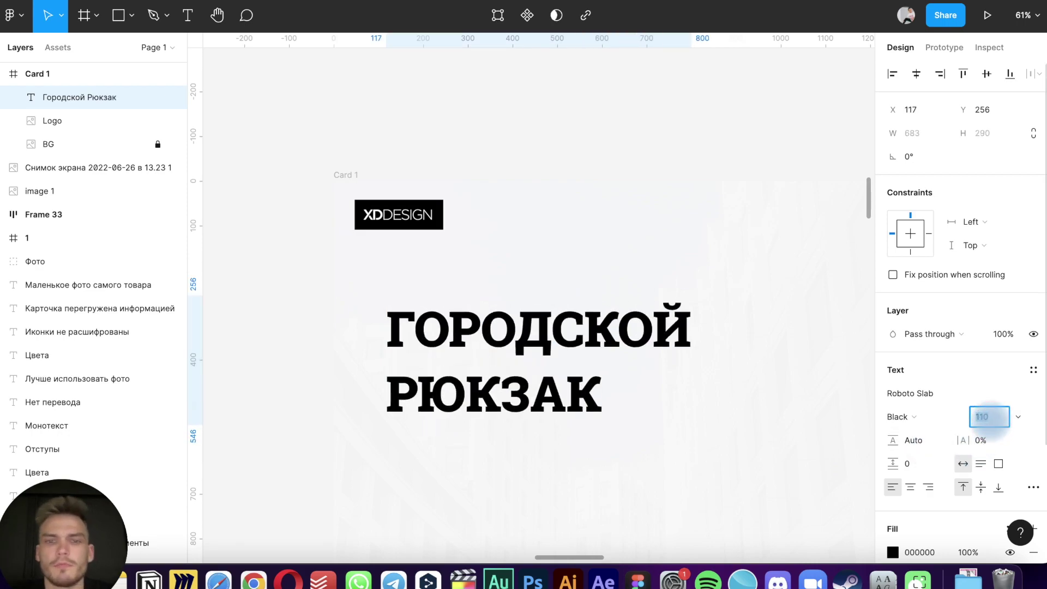
key("Return")
scroll(542, 302, "down", 2)
scroll(542, 301, "down", 3)
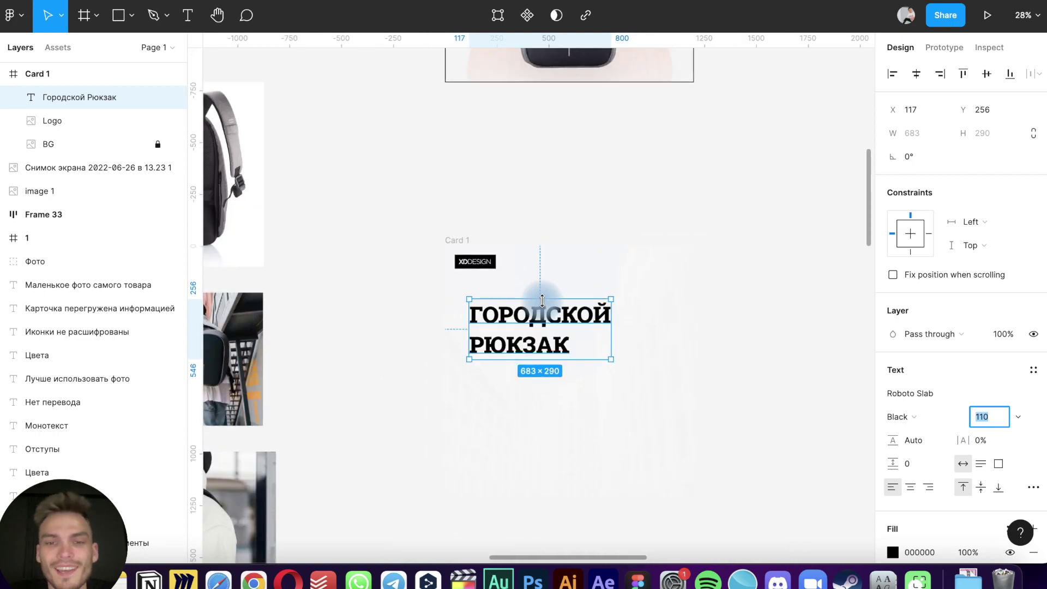
left_click(584, 260)
left_click(518, 342)
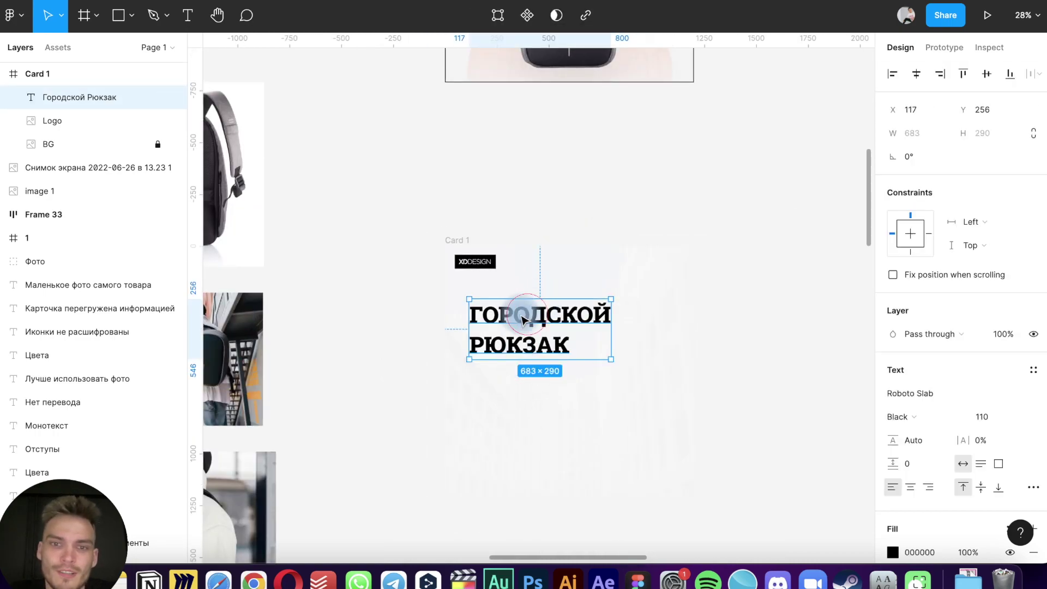
left_click_drag(522, 319, 519, 296)
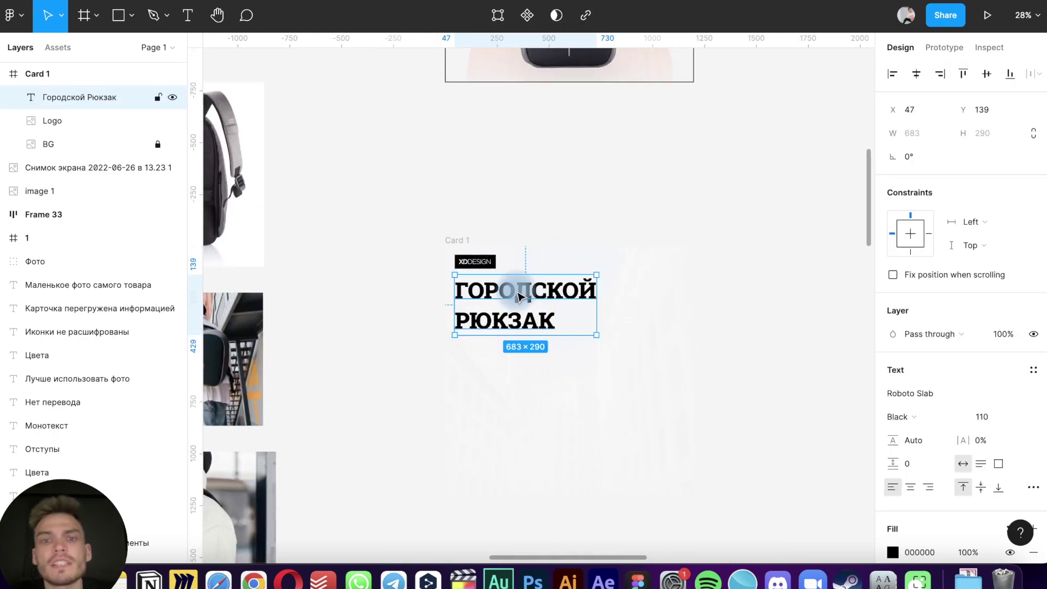
left_click(573, 213)
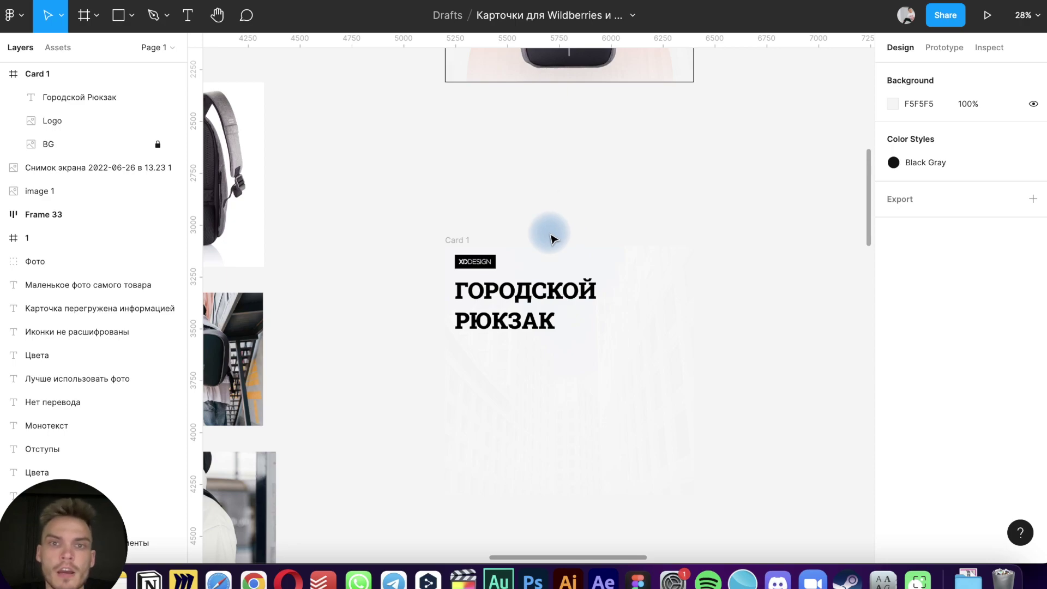
Check the finished card heading's font and apply Druk Text Wide Cyr to the Card 1 headline
scroll(547, 233, "down", 2)
scroll(547, 233, "down", 4)
left_click(532, 295)
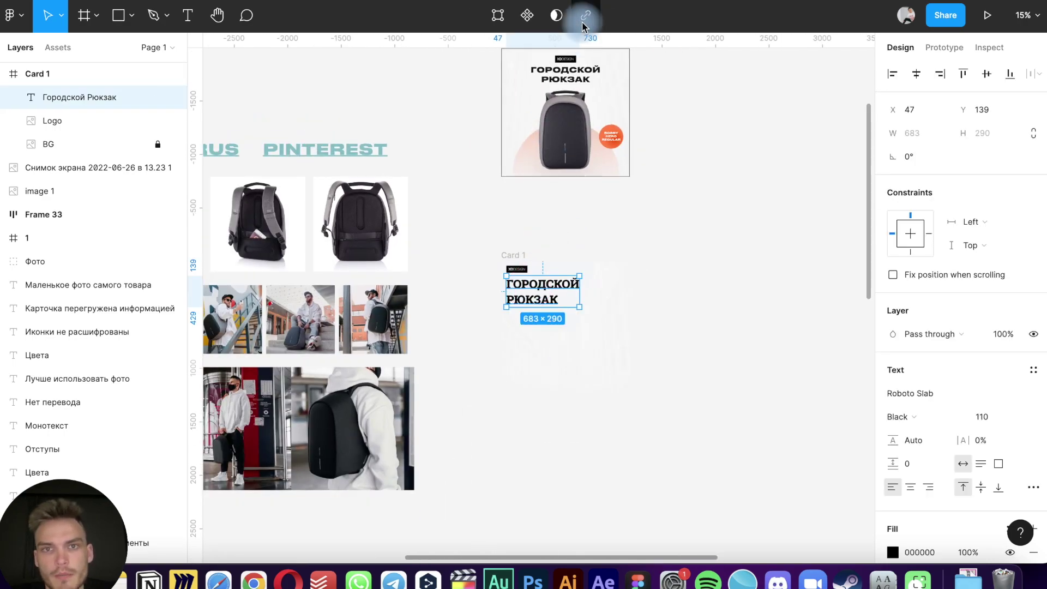
left_click(565, 74)
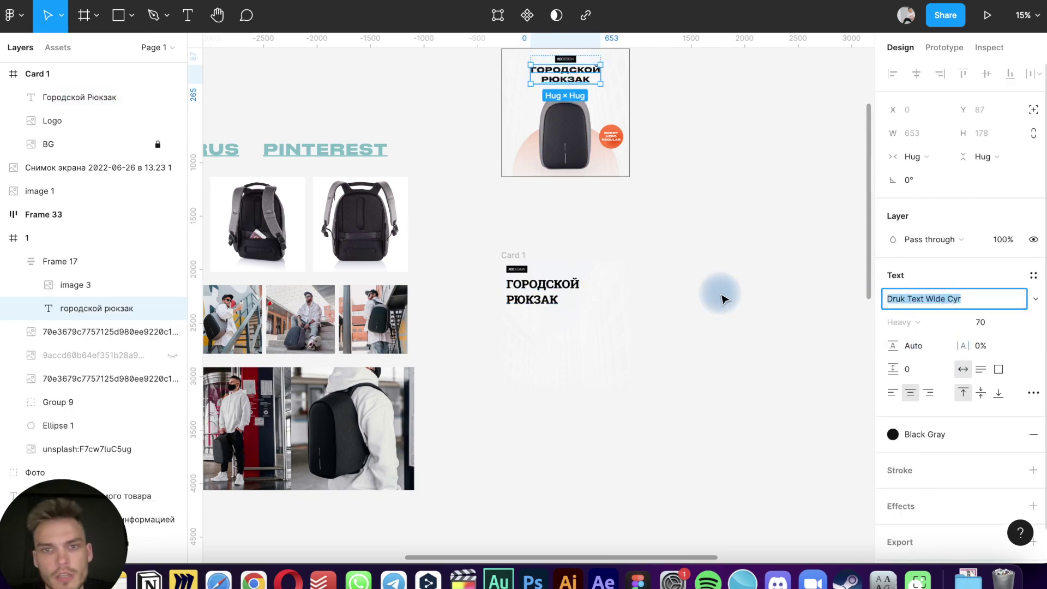
left_click(546, 290)
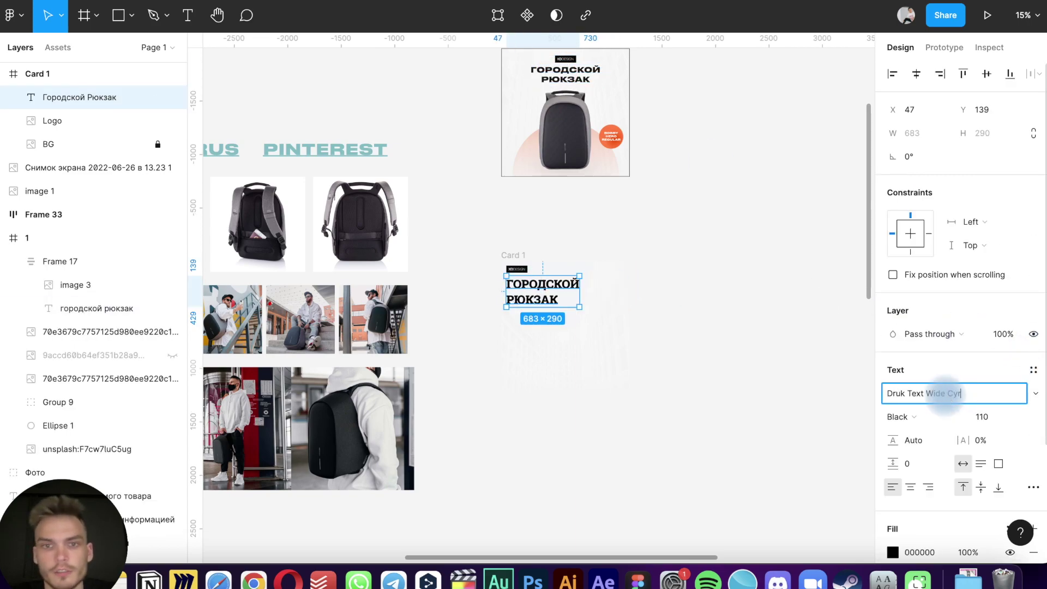
key("Return")
Scroll around the canvas to review the restyled Card 1 headline
scroll(474, 241, "up", 3)
scroll(474, 241, "up", 2)
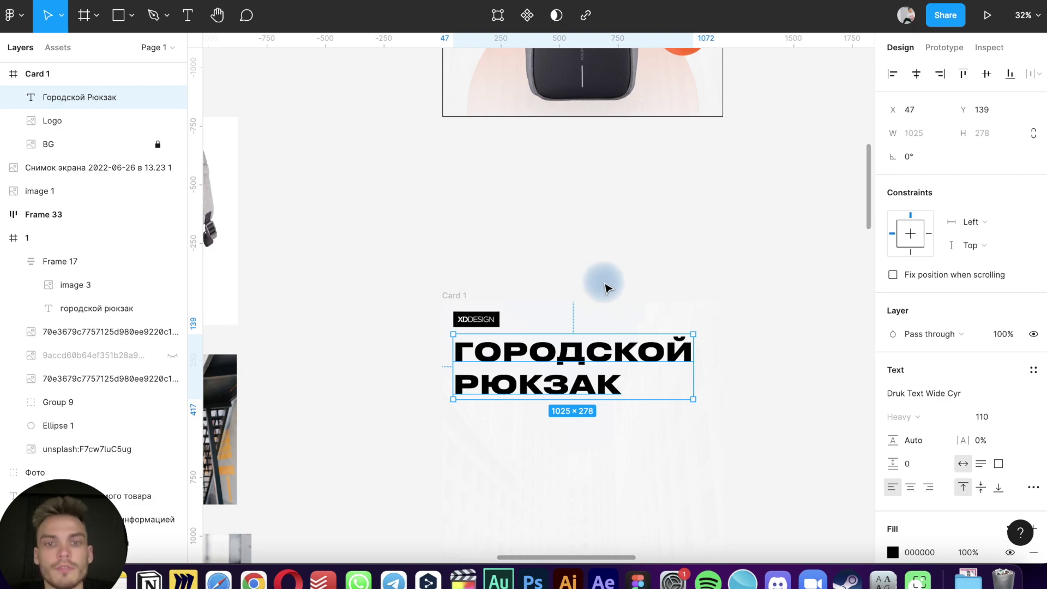
scroll(606, 288, "up", 3)
scroll(607, 287, "down", 4)
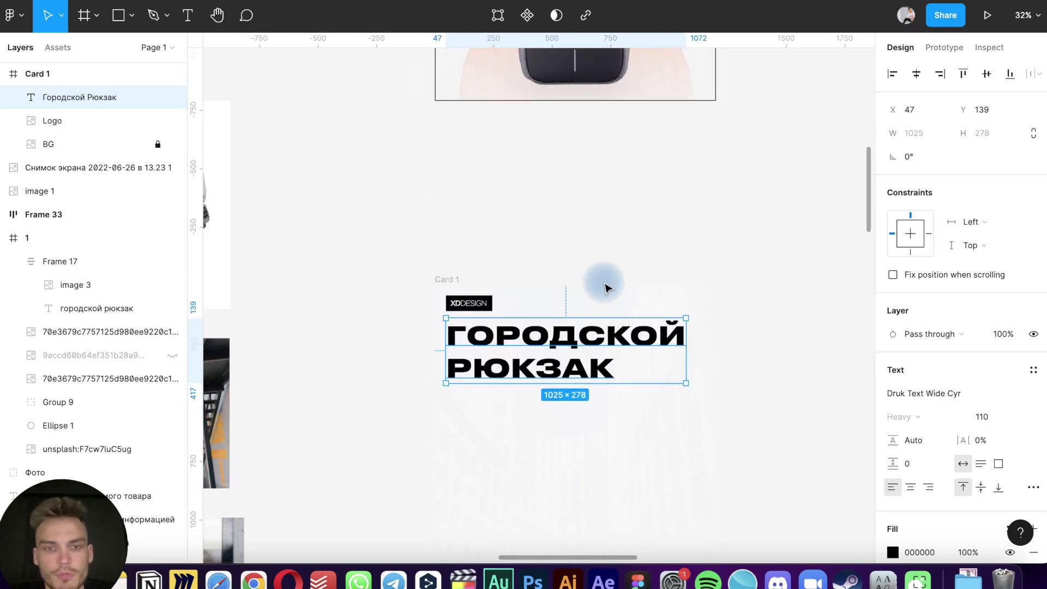
scroll(606, 288, "left", 3)
scroll(606, 288, "down", 2)
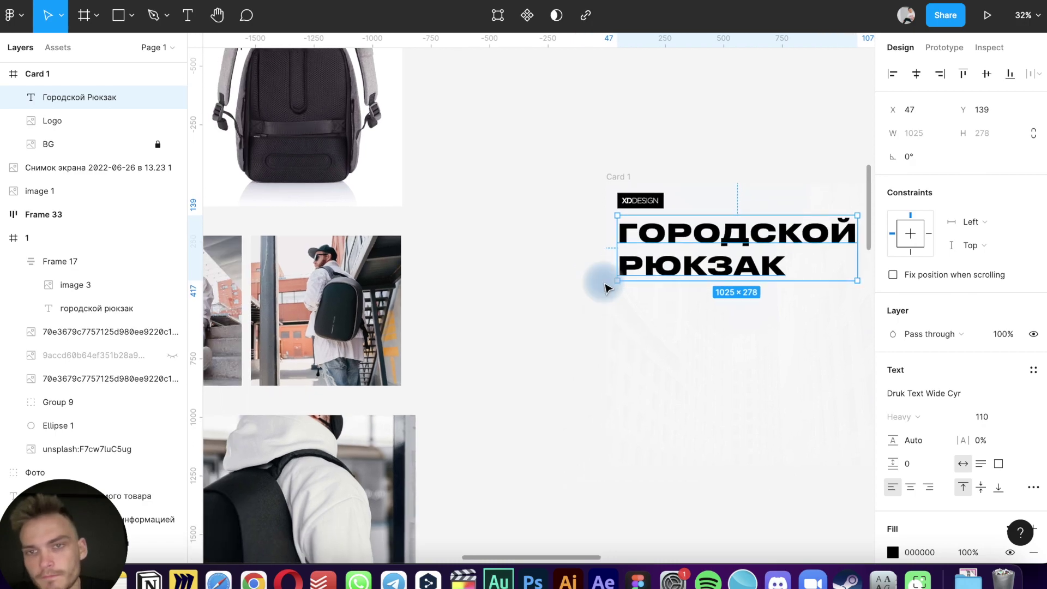
scroll(607, 287, "right", 3)
scroll(607, 288, "down", 1)
scroll(606, 285, "up", 1)
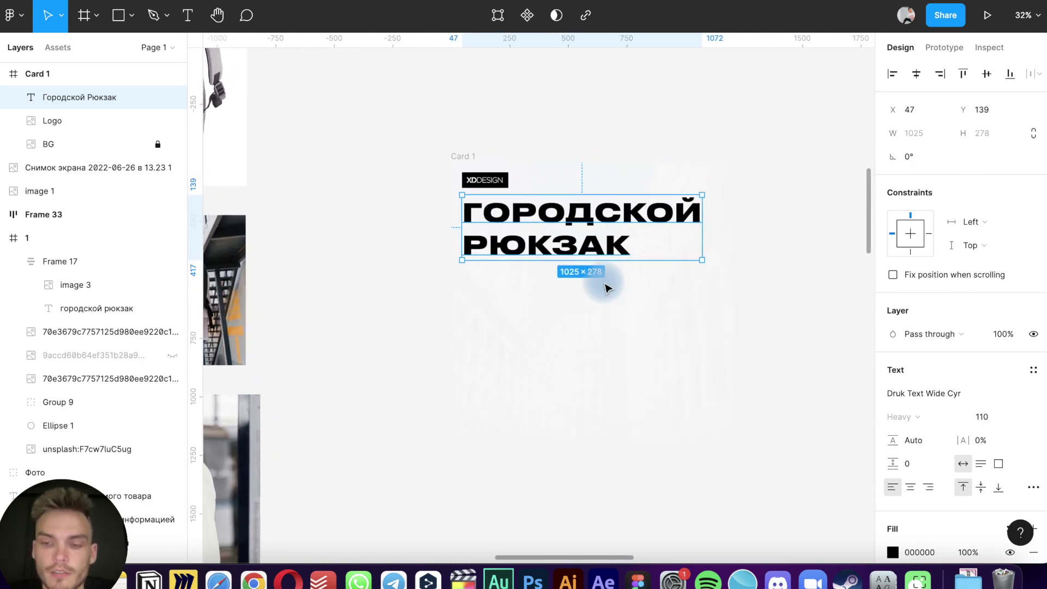
scroll(897, 418, "down", 3)
Try red tints on the headline fill, undo, and settle on a dark grey
left_click(893, 406)
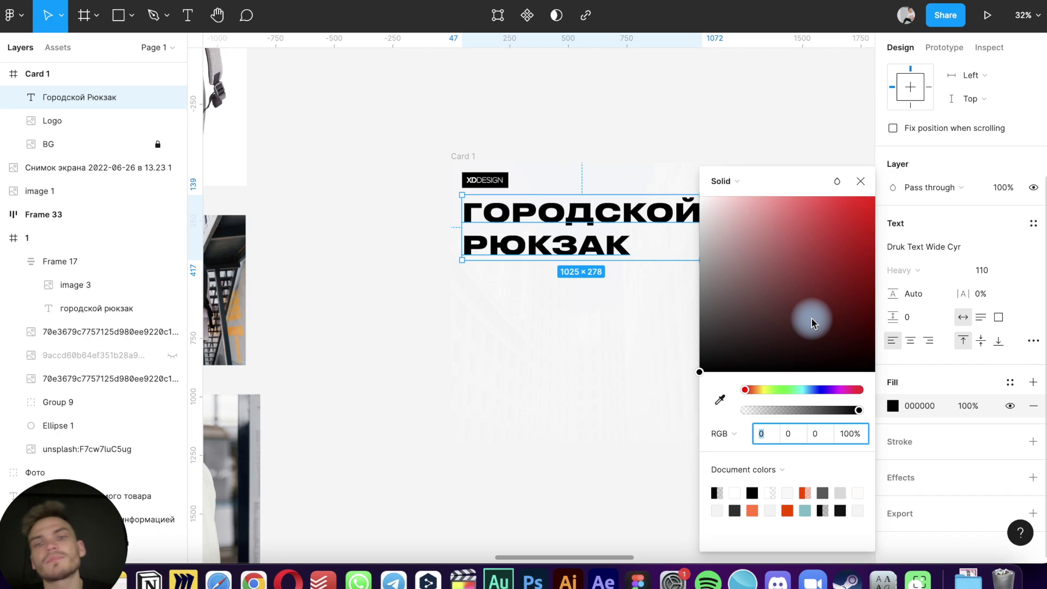
left_click_drag(813, 318, 773, 287)
left_click_drag(809, 188, 911, 194)
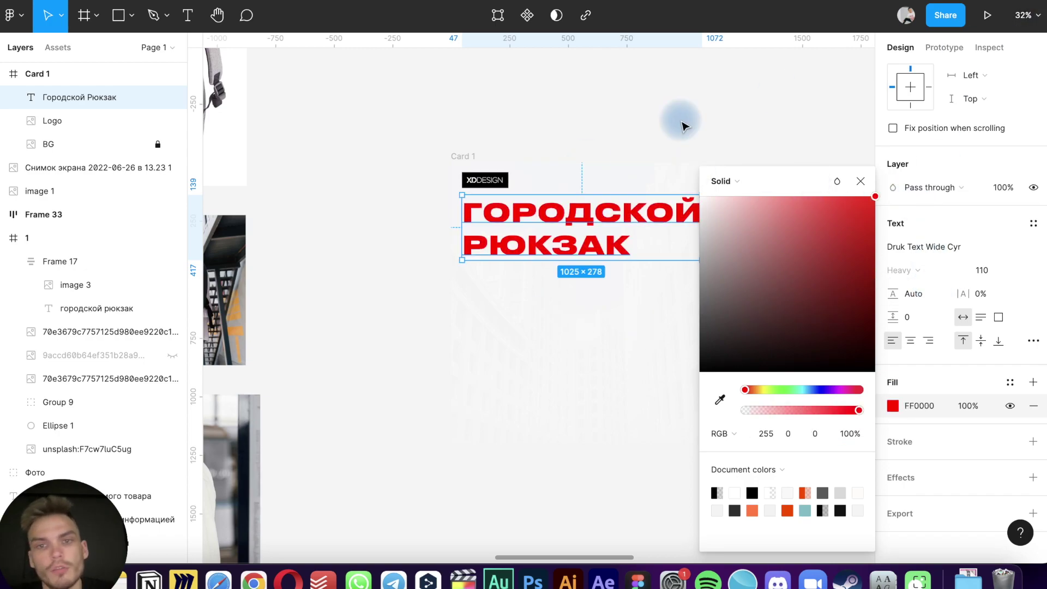
scroll(682, 126, "right", 3)
key("ctrl+z")
key("ctrl+z")
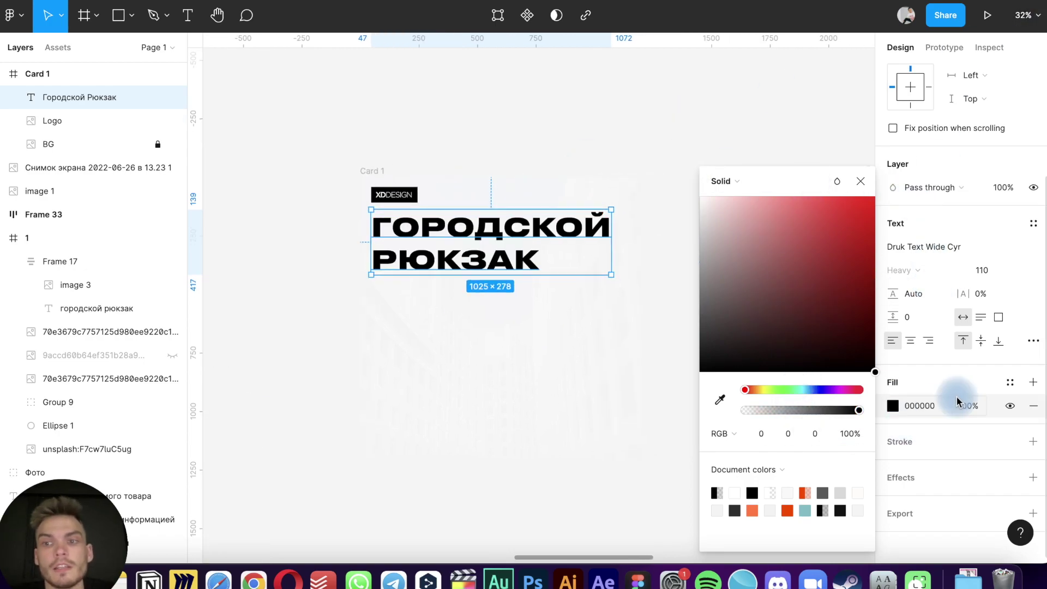
left_click_drag(811, 358, 671, 341)
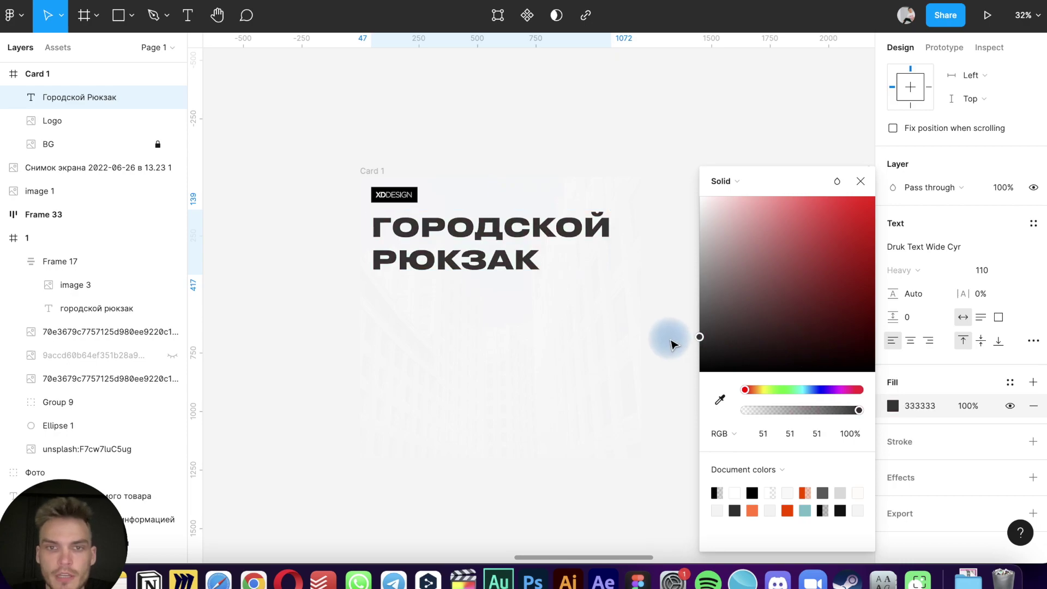
Apply then detach Black Gray, and save the headline fill as a new colour style 'Test'
left_click(1010, 382)
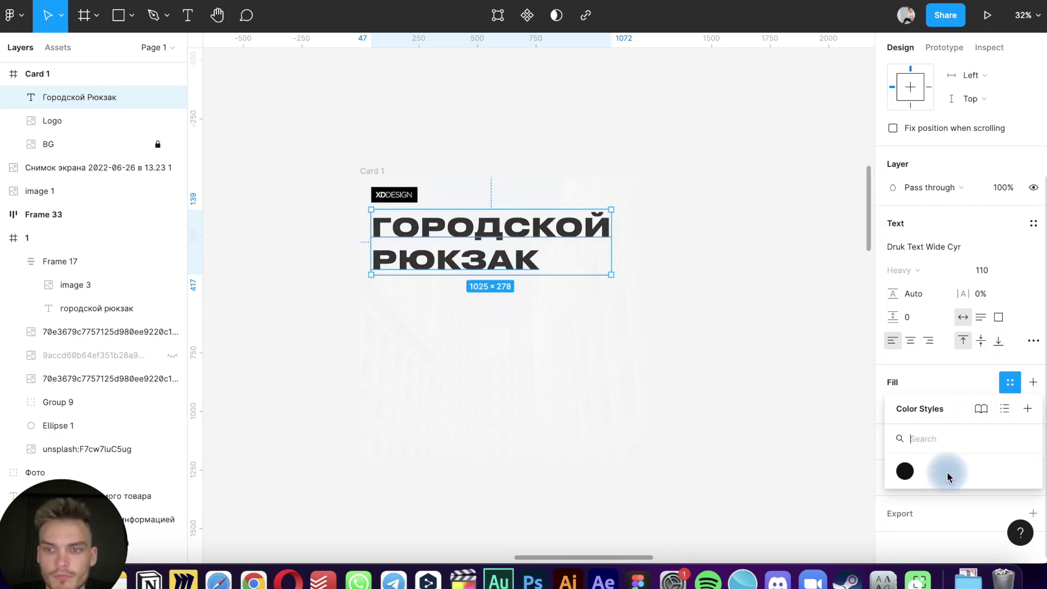
left_click(907, 473)
left_click(999, 388)
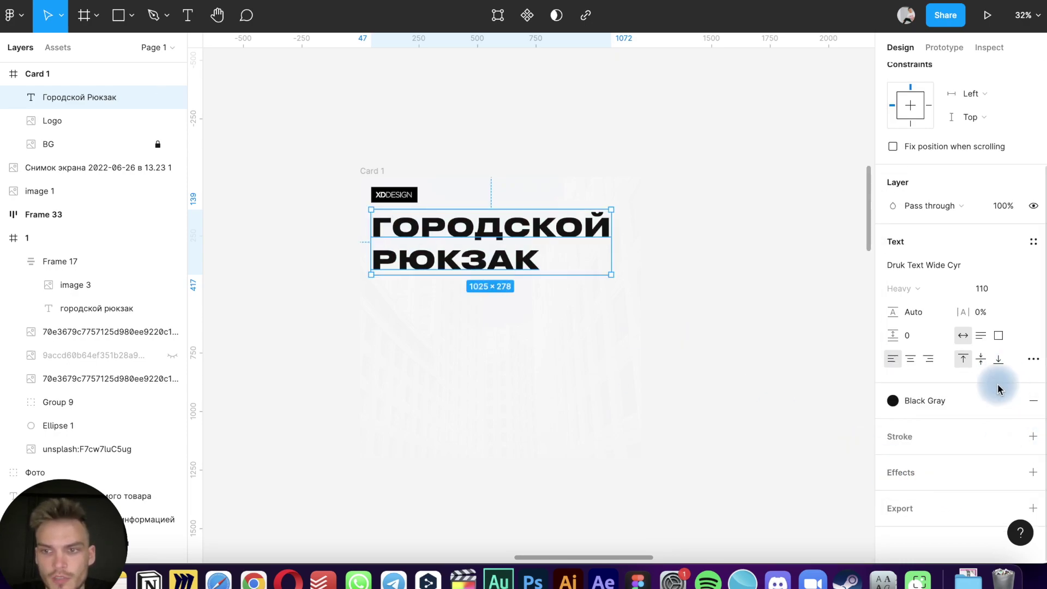
left_click(1010, 402)
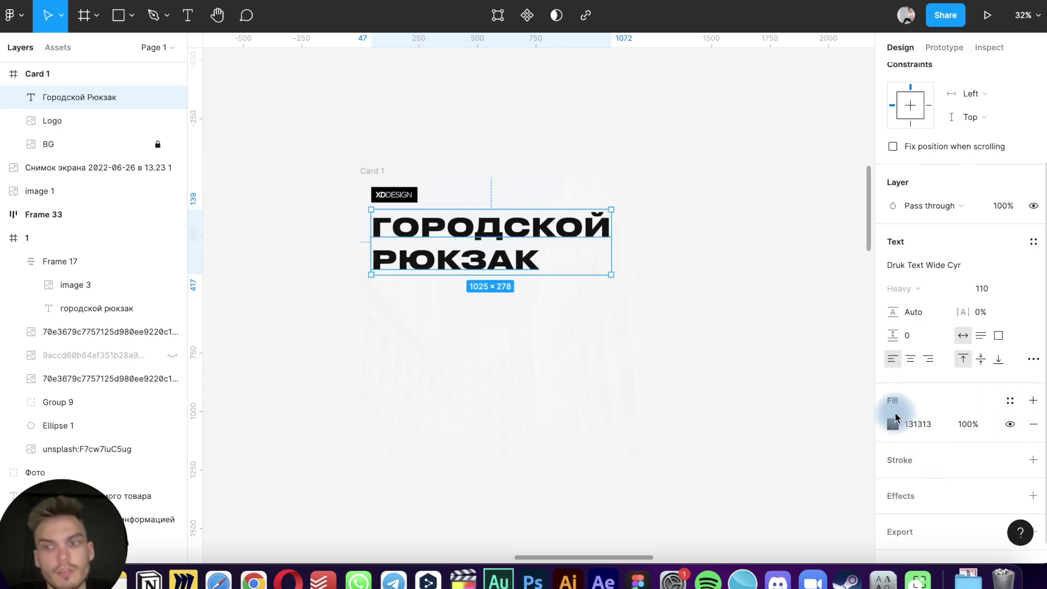
left_click(1010, 424)
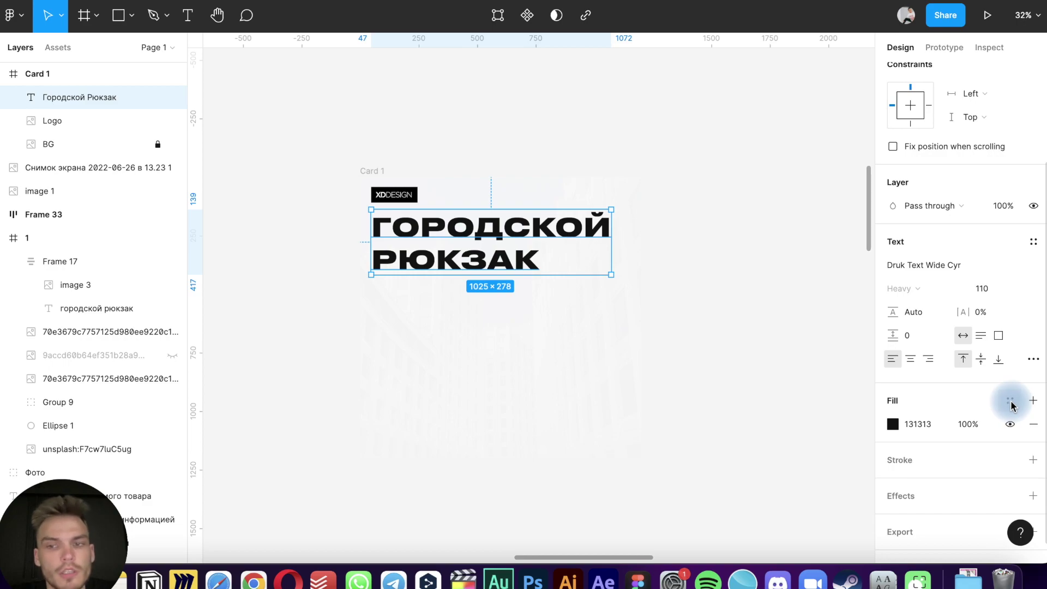
left_click(1010, 402)
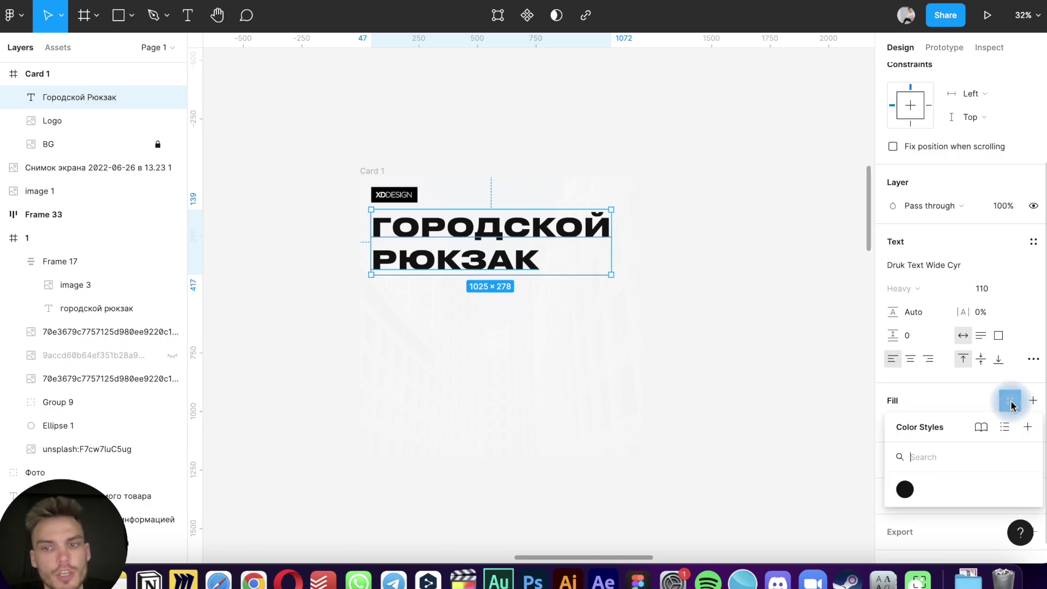
left_click(1027, 426)
type("Test")
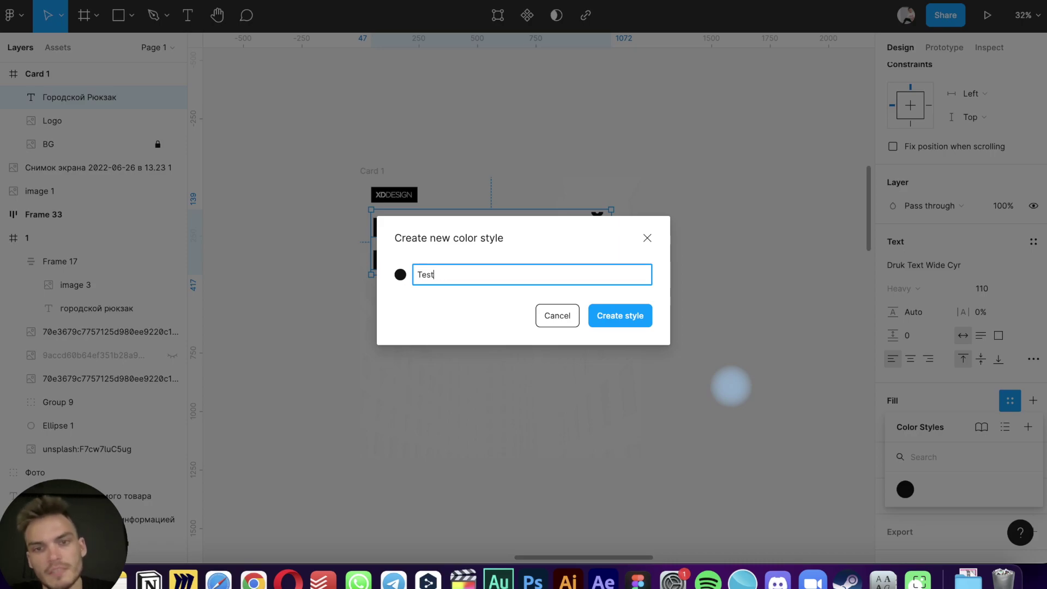
left_click(626, 316)
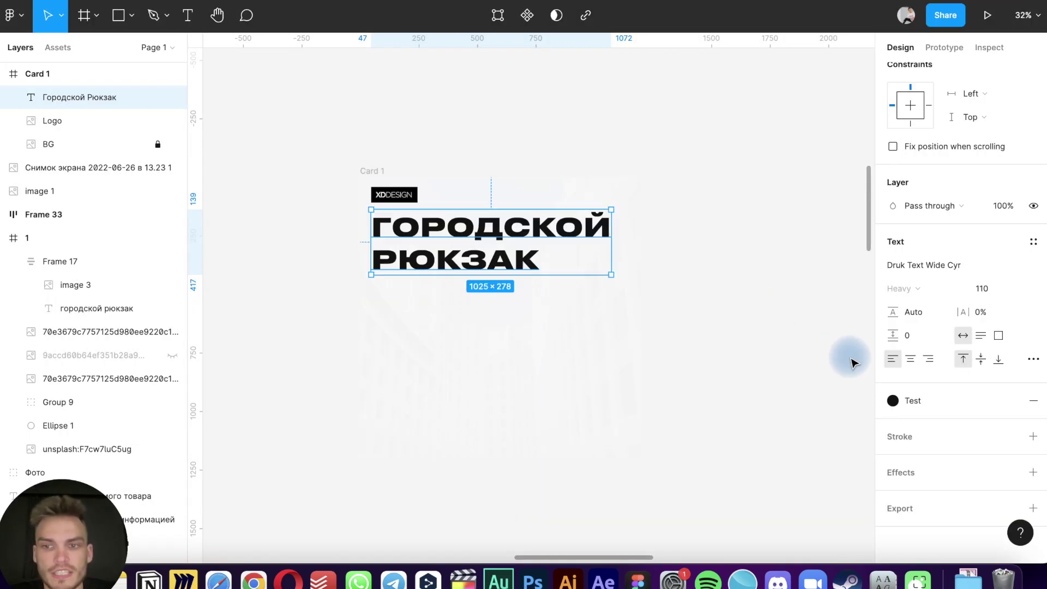
left_click(914, 402)
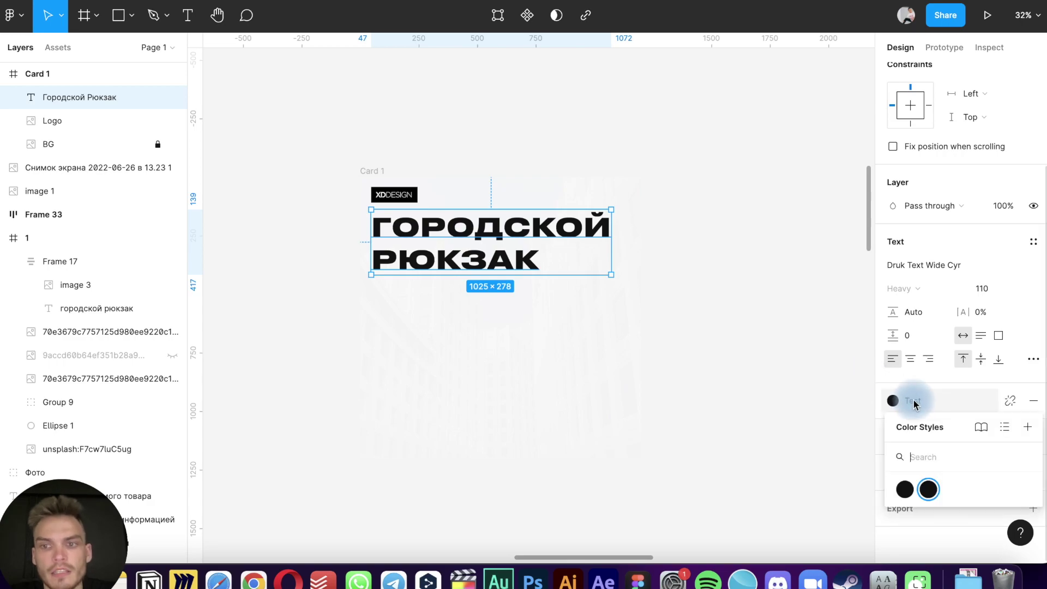
left_click(299, 320)
scroll(299, 319, "down", 5)
scroll(299, 319, "down", 3)
Detach the Card 1 headline fill from the Test colour style, then reapply Test
scroll(440, 109, "up", 3)
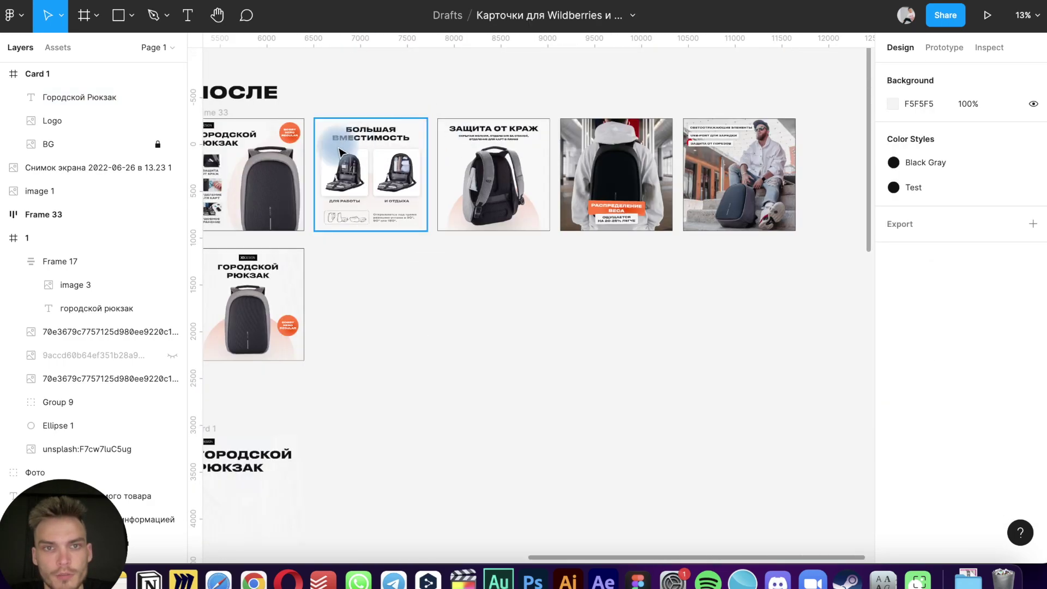
scroll(414, 305, "left", 2)
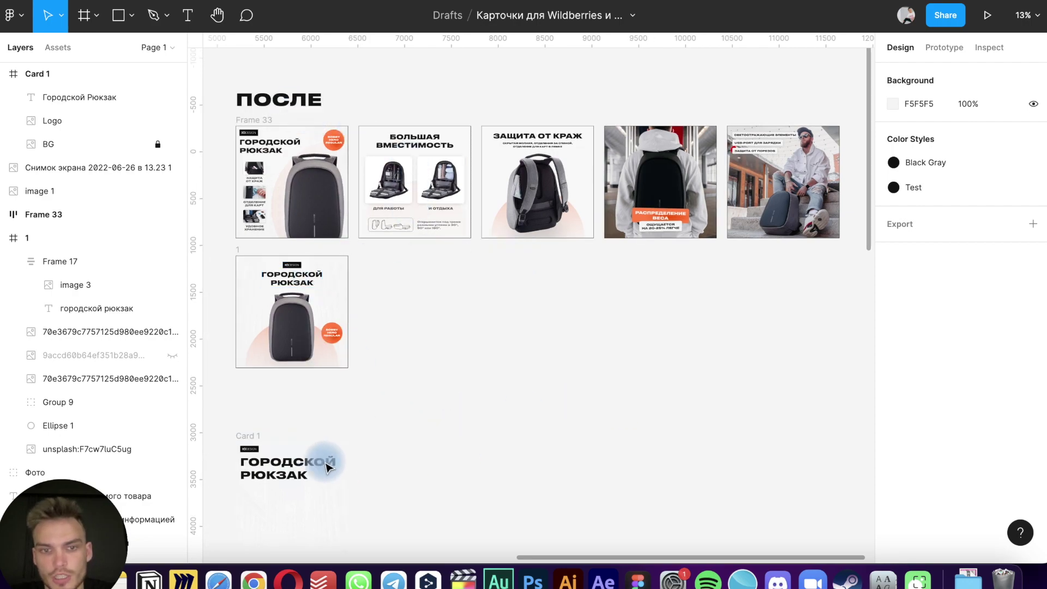
left_click(263, 469)
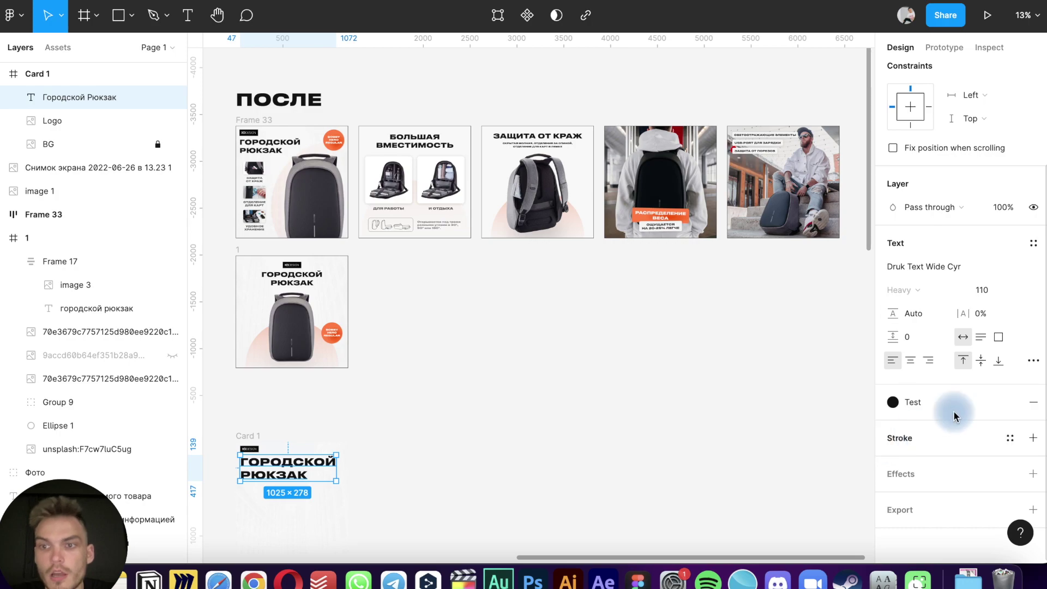
left_click(955, 402)
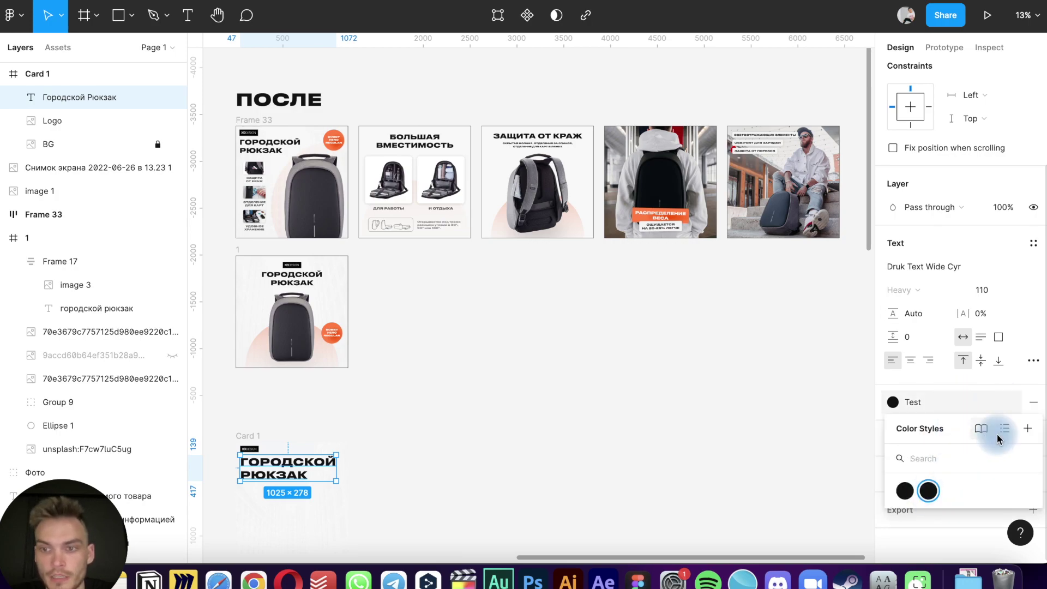
left_click(932, 490)
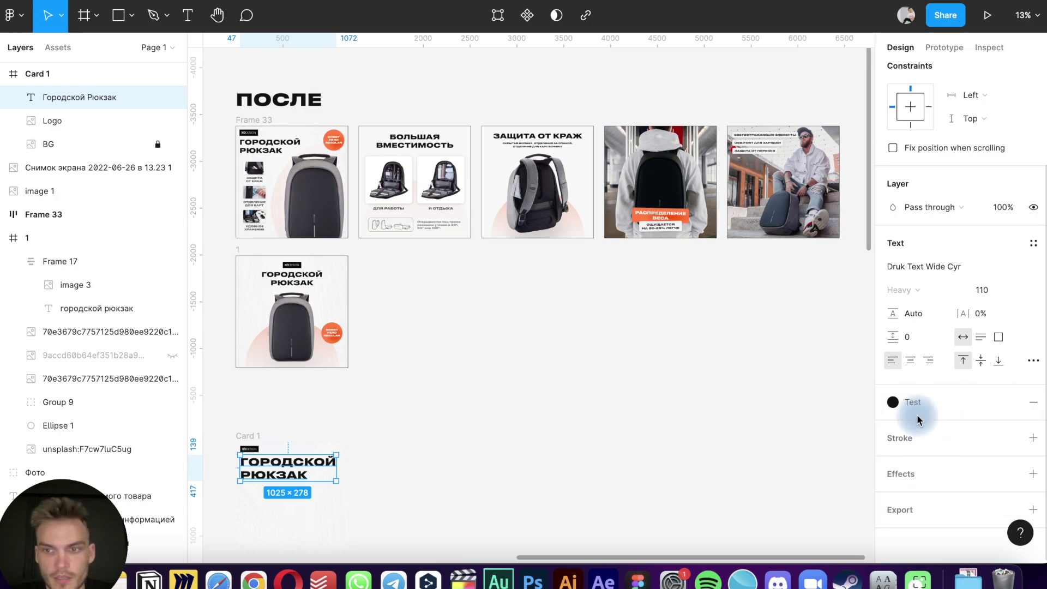
left_click(1000, 404)
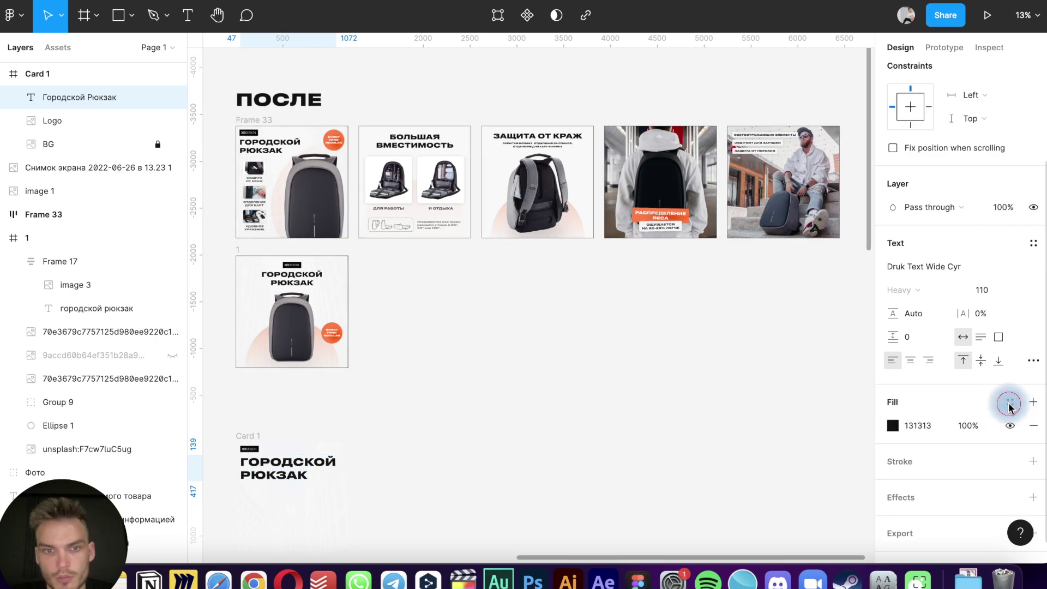
left_click(1010, 403)
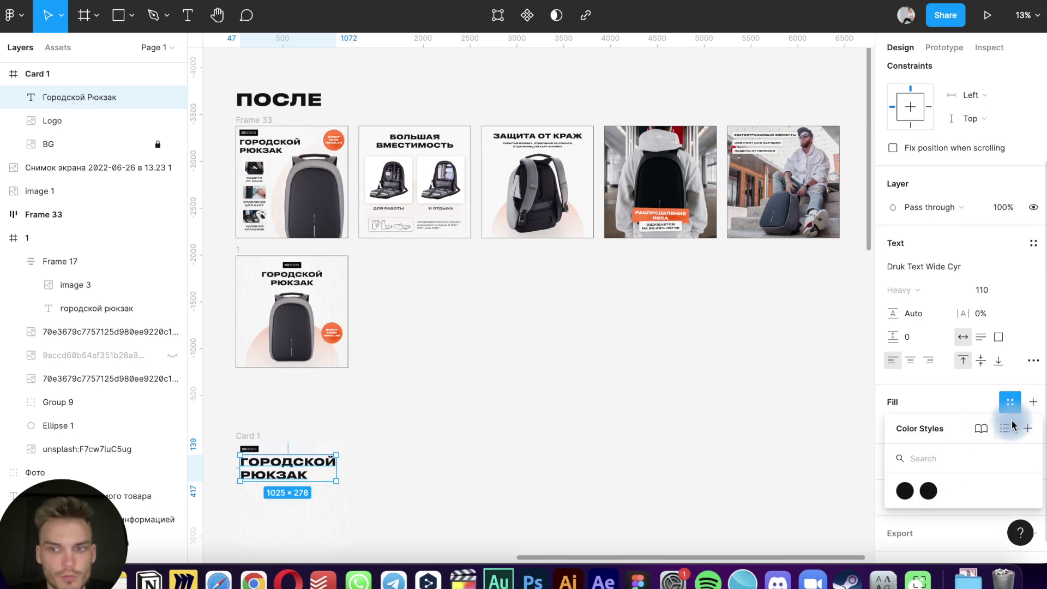
left_click(929, 492)
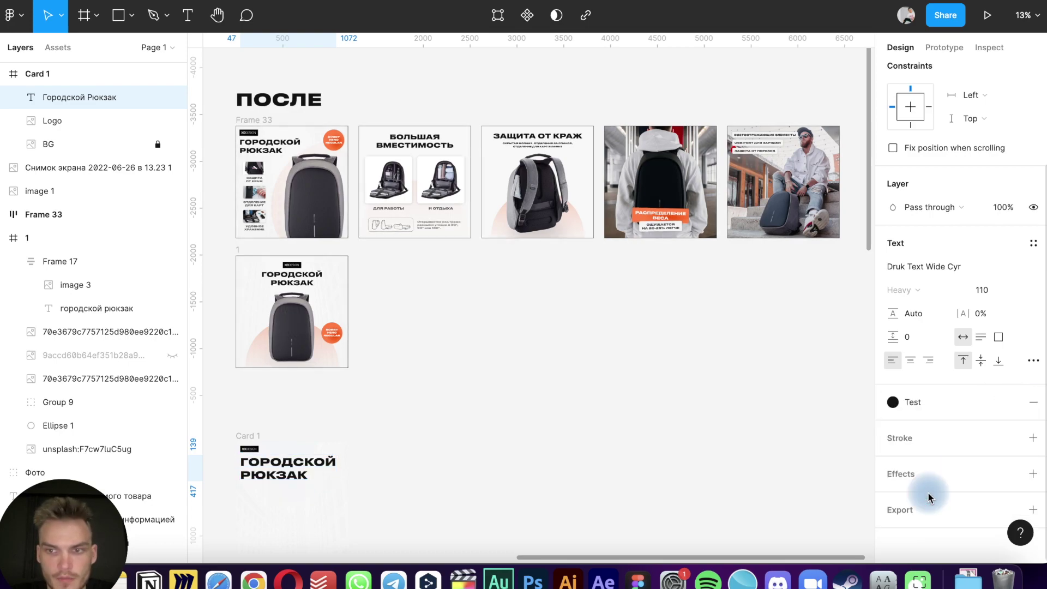
left_click(693, 428)
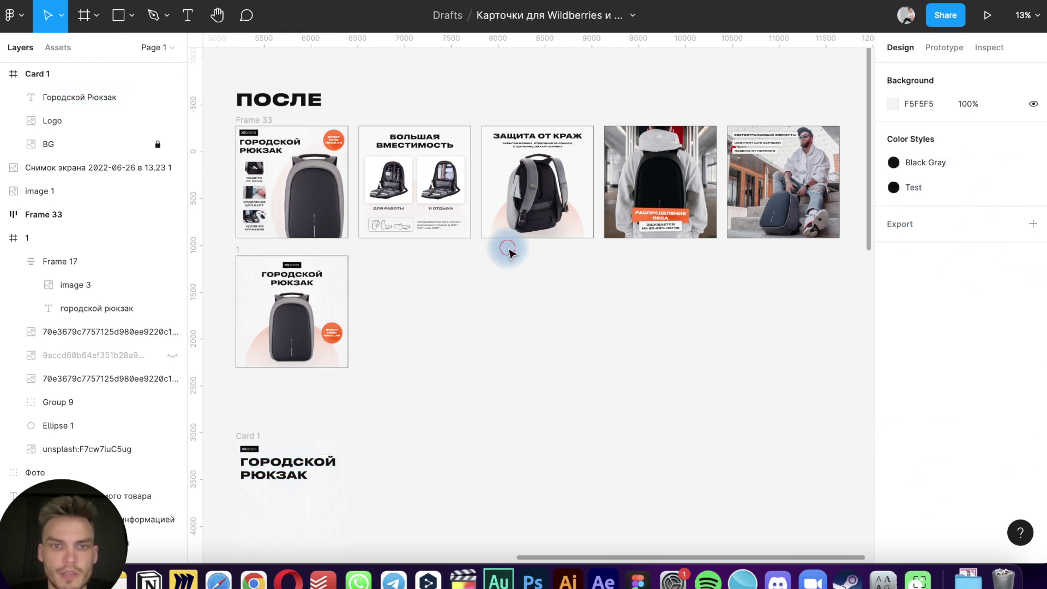
mouse_move(949, 162)
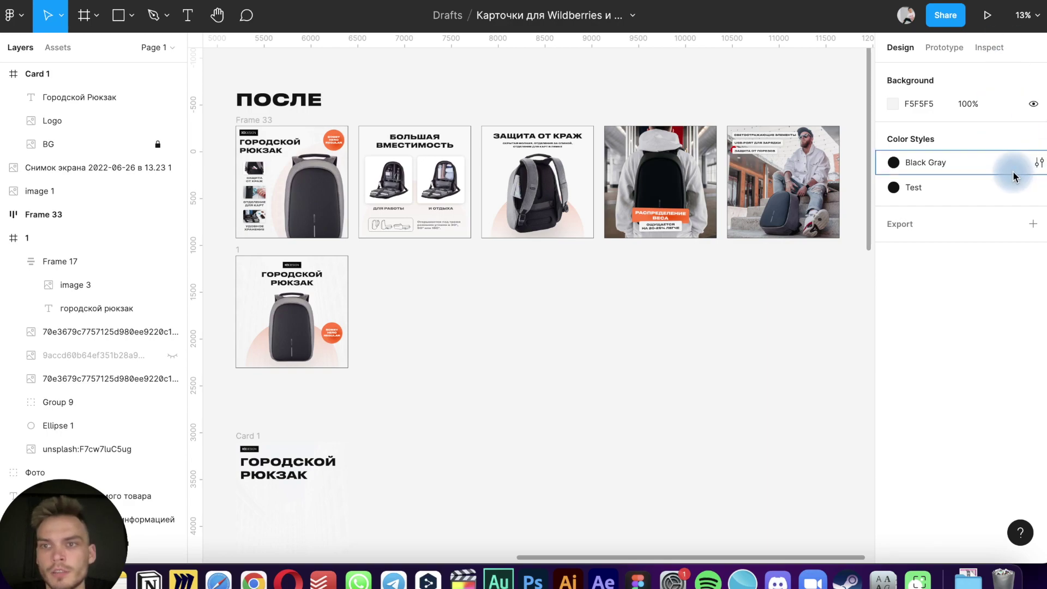
Change the Black Gray colour style to red, FF0000
left_click(1039, 163)
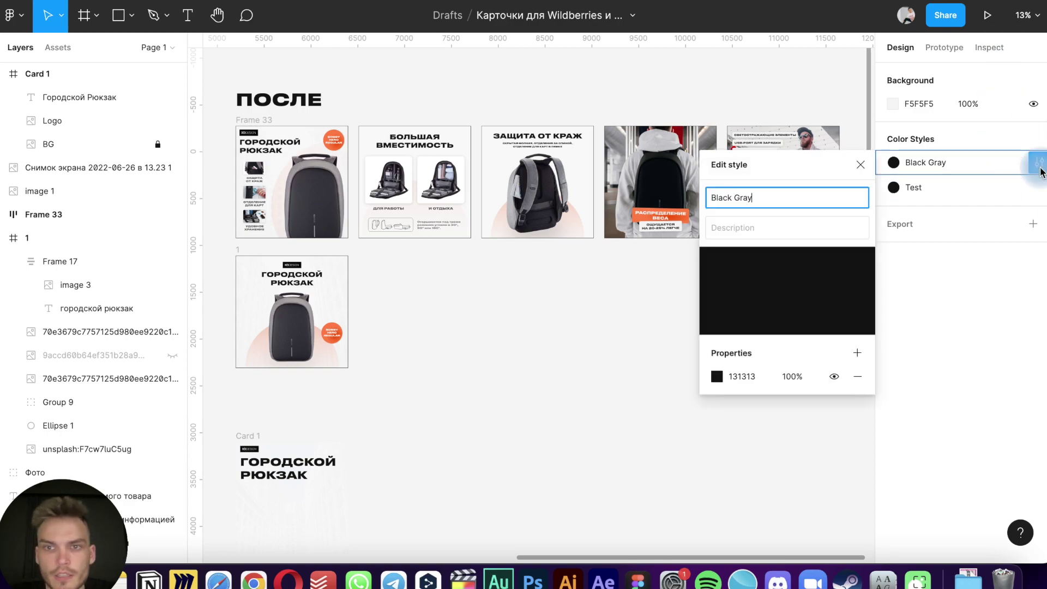
left_click(717, 376)
left_click_drag(655, 304, 904, 101)
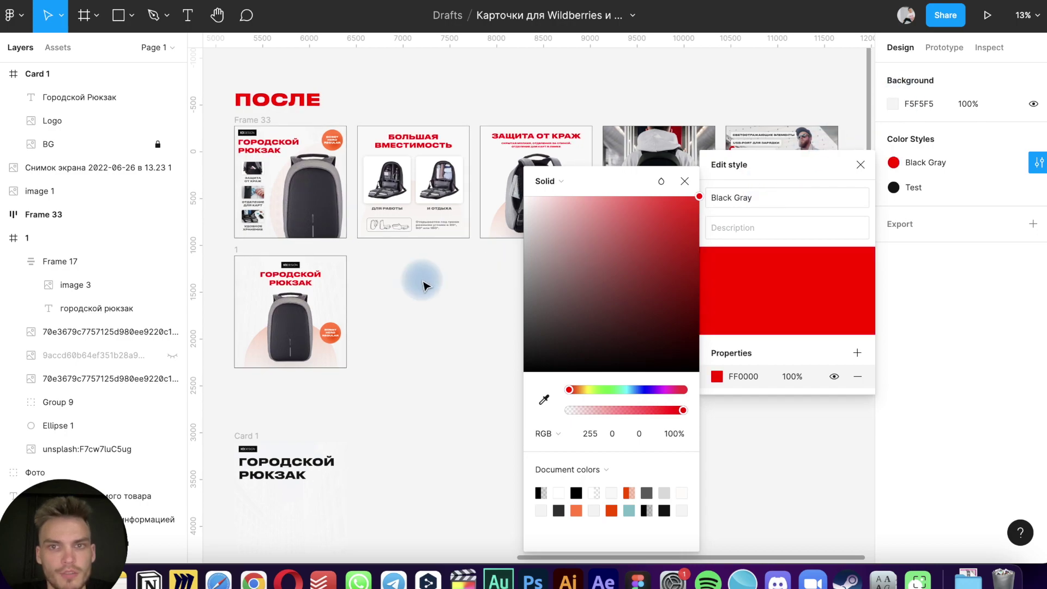
scroll(421, 281, "down", 3)
scroll(423, 281, "down", 3)
scroll(424, 283, "up", 2)
scroll(424, 282, "up", 2)
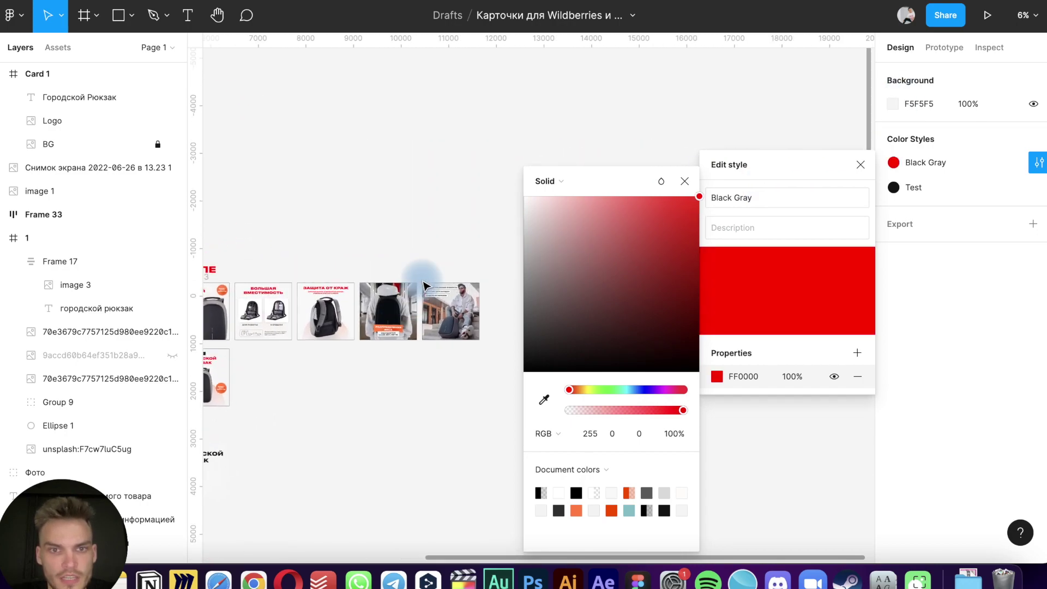
scroll(424, 282, "up", 2)
scroll(424, 282, "up", 2)
scroll(424, 284, "down", 2)
scroll(424, 283, "down", 3)
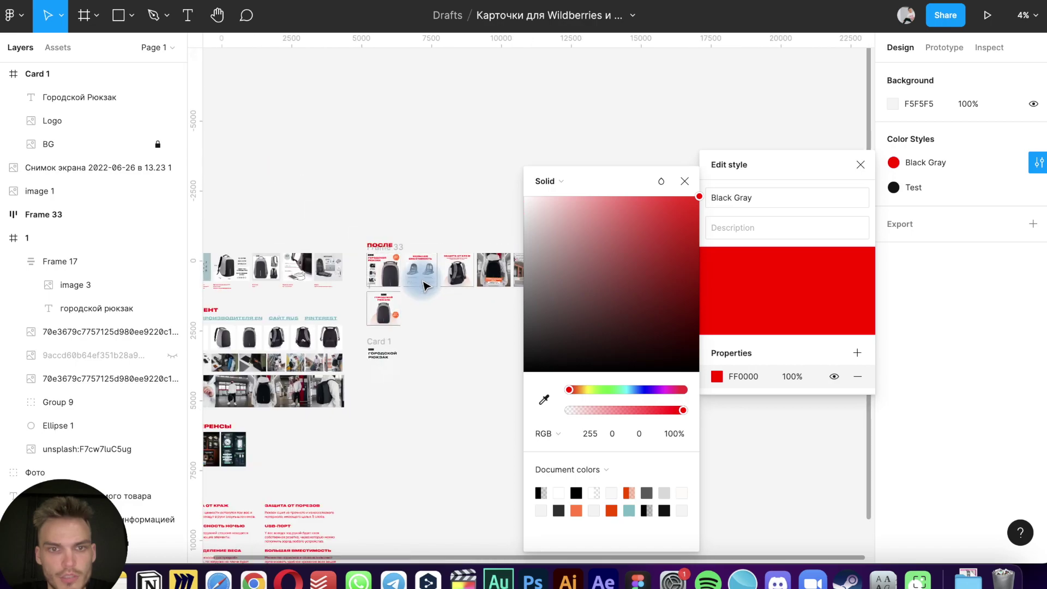
scroll(424, 284, "up", 4)
scroll(424, 284, "down", 2)
scroll(426, 287, "down", 5)
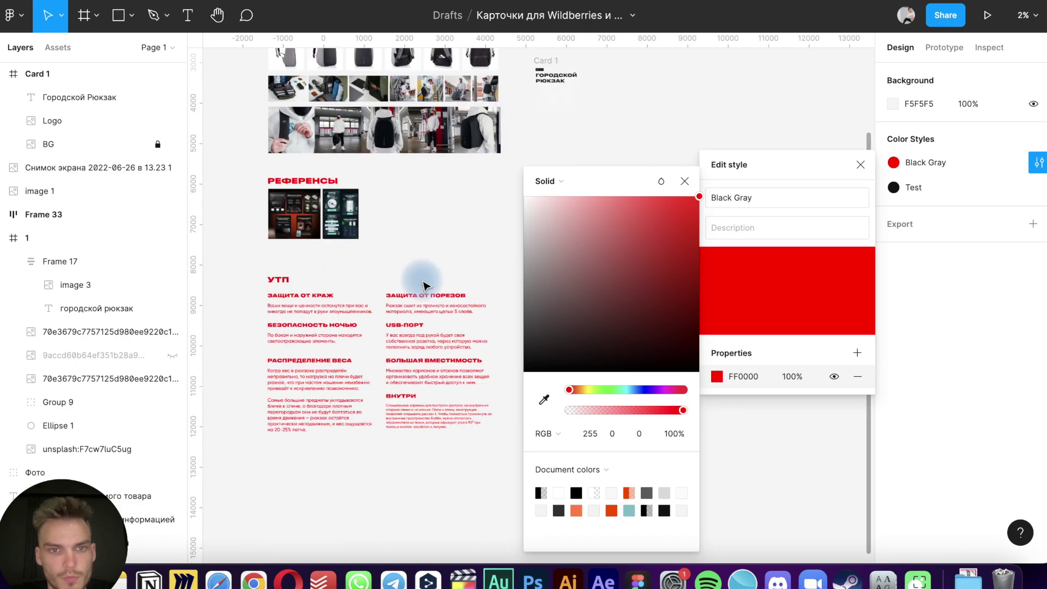
scroll(425, 287, "down", 5)
scroll(425, 287, "left", 5)
scroll(426, 287, "down", 3)
scroll(436, 293, "down", 3)
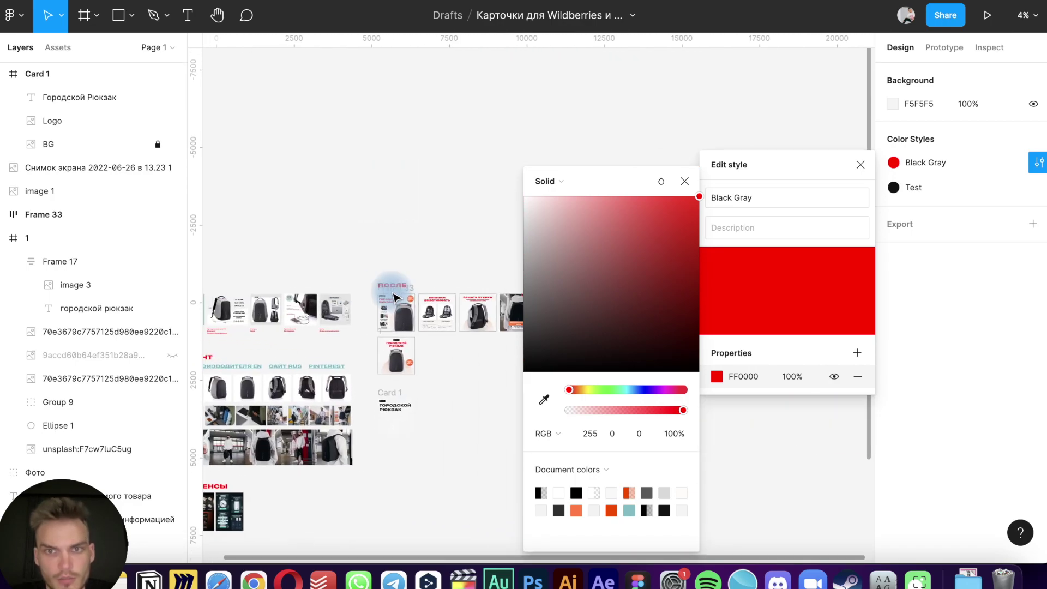
Revert Black Gray to 131313 and close the style editor
key("ctrl+z")
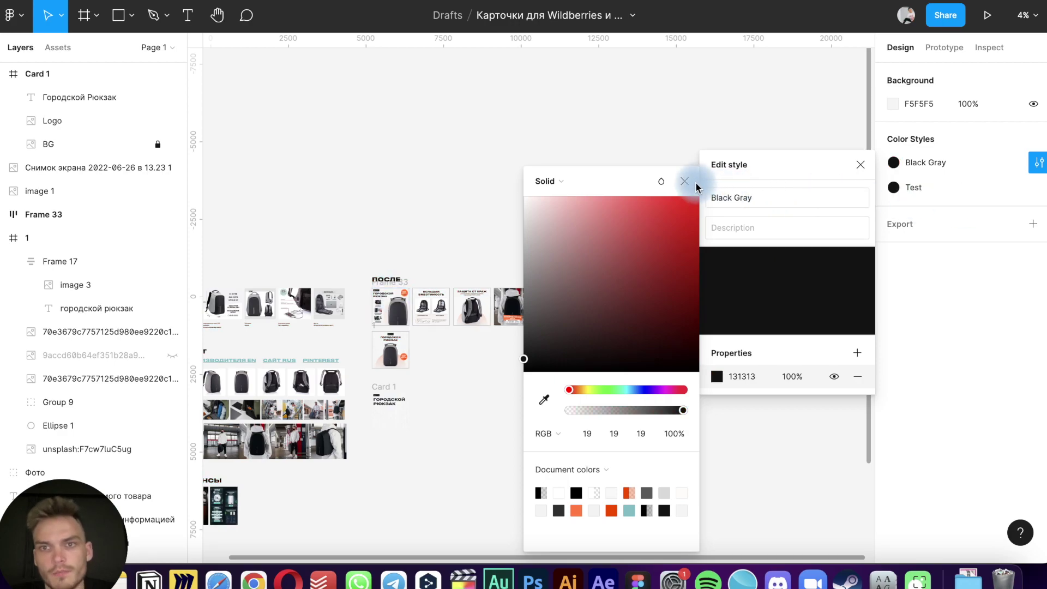
left_click(685, 181)
left_click(861, 164)
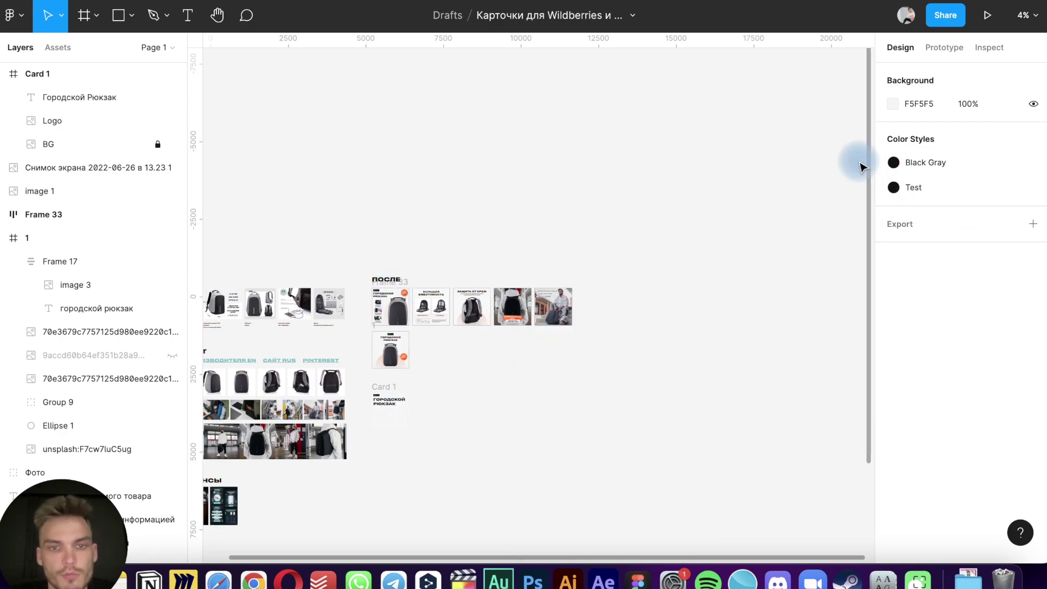
Apply the Black Gray colour style to the ГОРОДСКОЙ РЮКЗАК headline fill
scroll(469, 255, "up", 5)
scroll(480, 240, "up", 2)
scroll(488, 231, "up", 2)
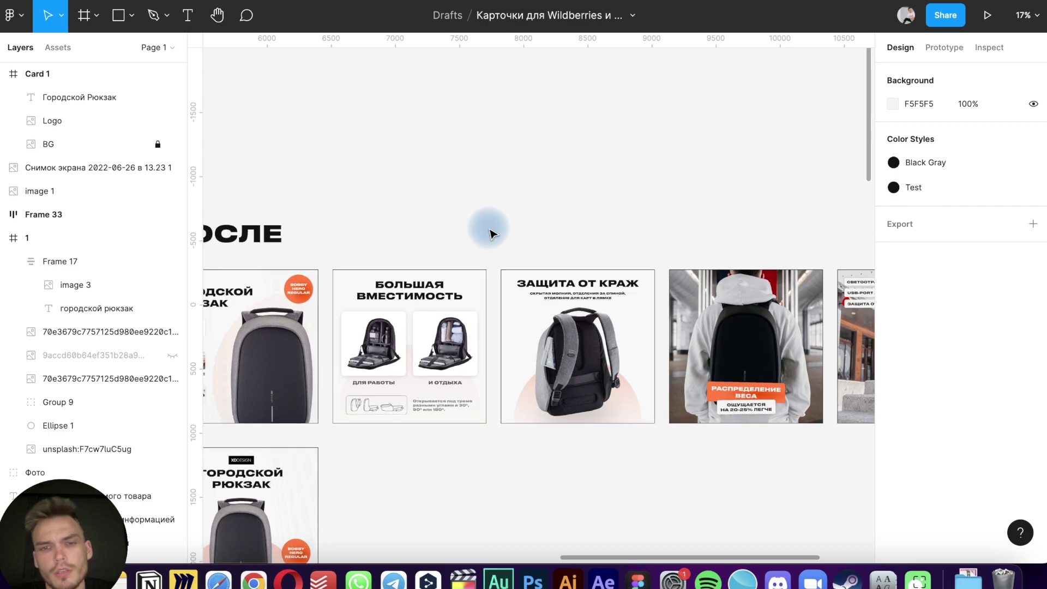
scroll(489, 233, "down", 6)
scroll(490, 233, "left", 2)
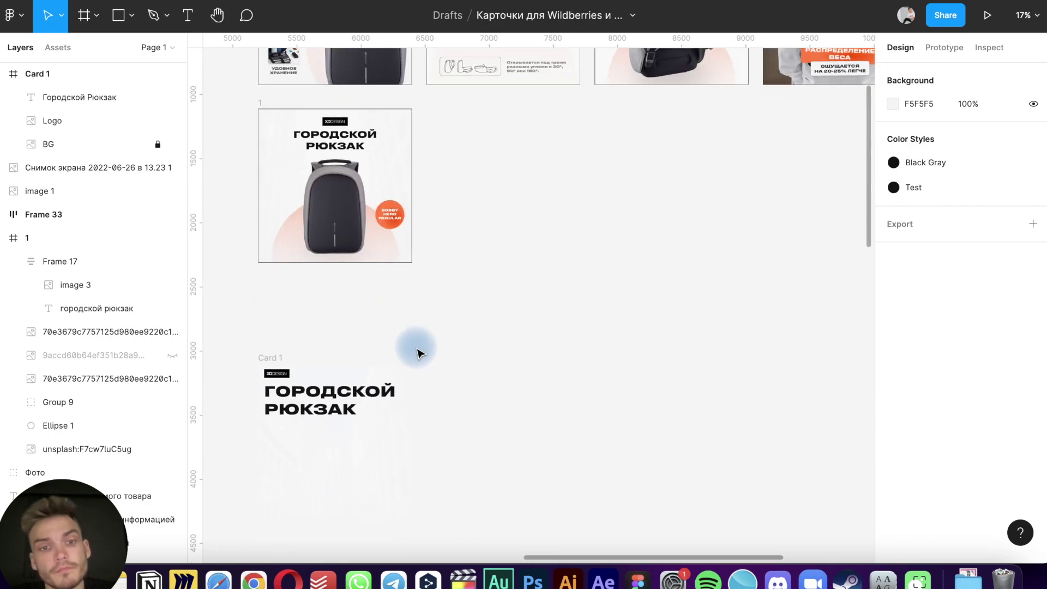
left_click(374, 394)
scroll(415, 295, "up", 5)
scroll(414, 294, "down", 5)
scroll(414, 294, "left", 3)
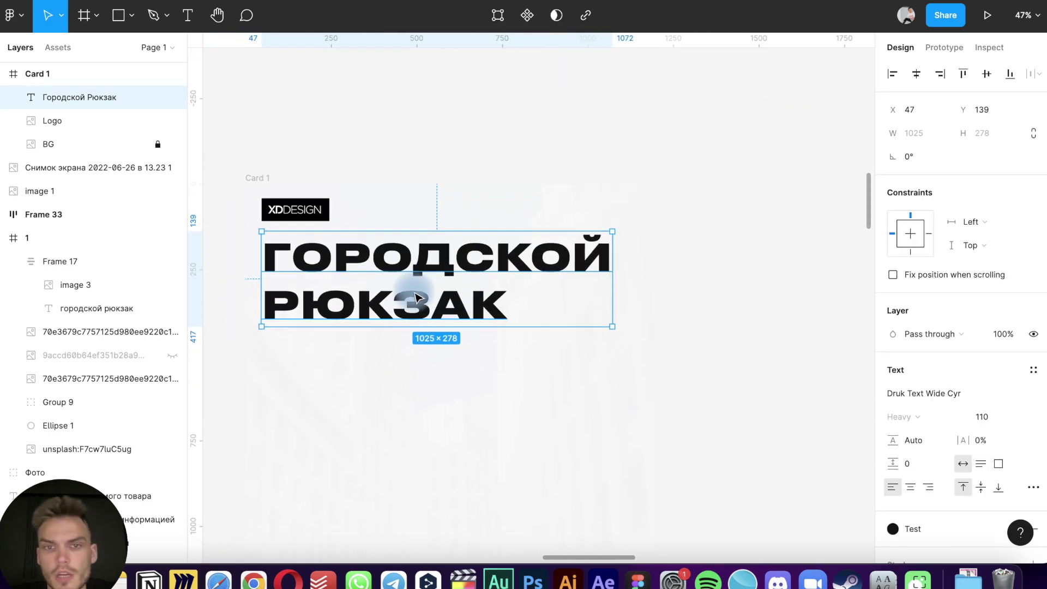
scroll(416, 299, "left", 2)
scroll(894, 404, "down", 3)
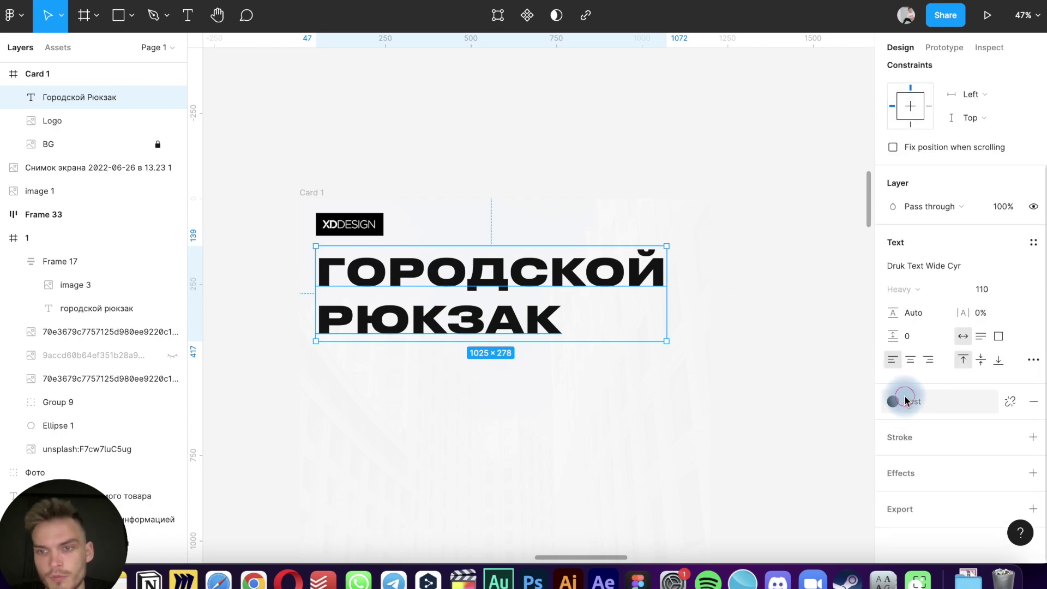
left_click(895, 402)
left_click(909, 491)
left_click(595, 448)
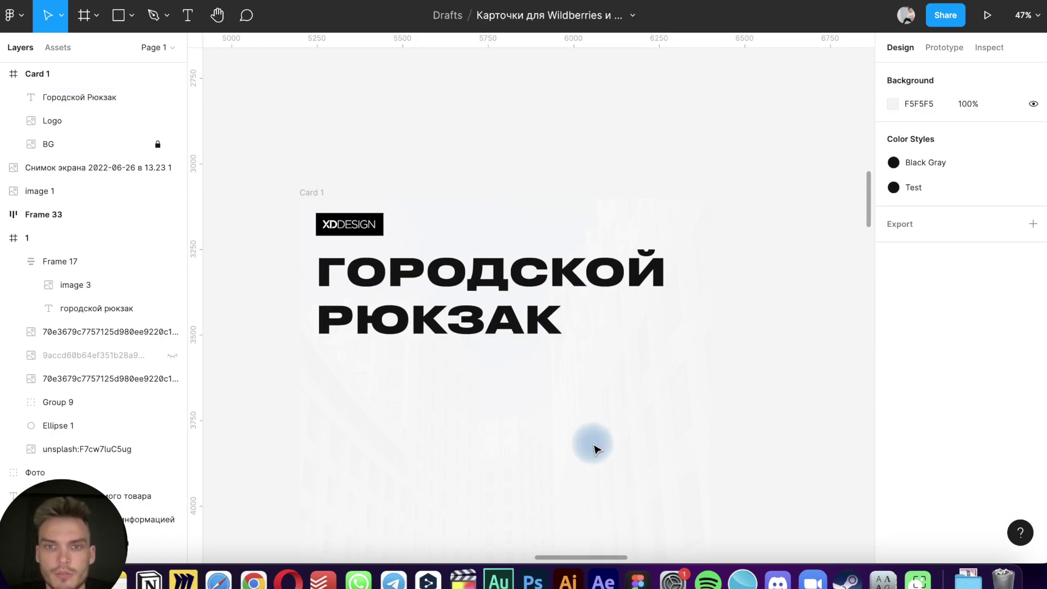
left_click(521, 340)
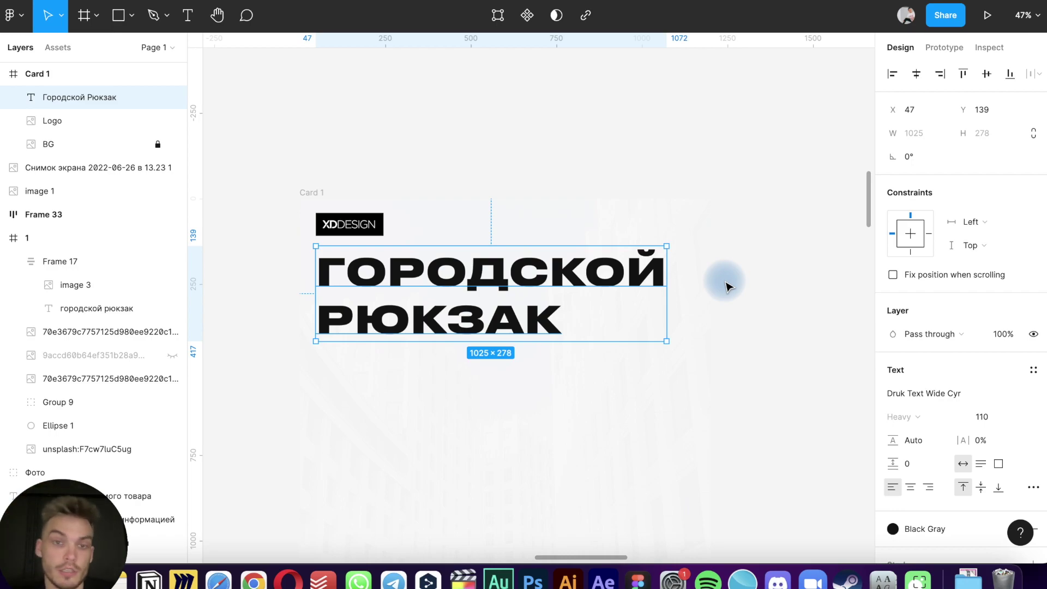
Check the finished card's headline, then set Card 1's headline font size to 70
left_click(731, 166)
scroll(732, 166, "down", 5)
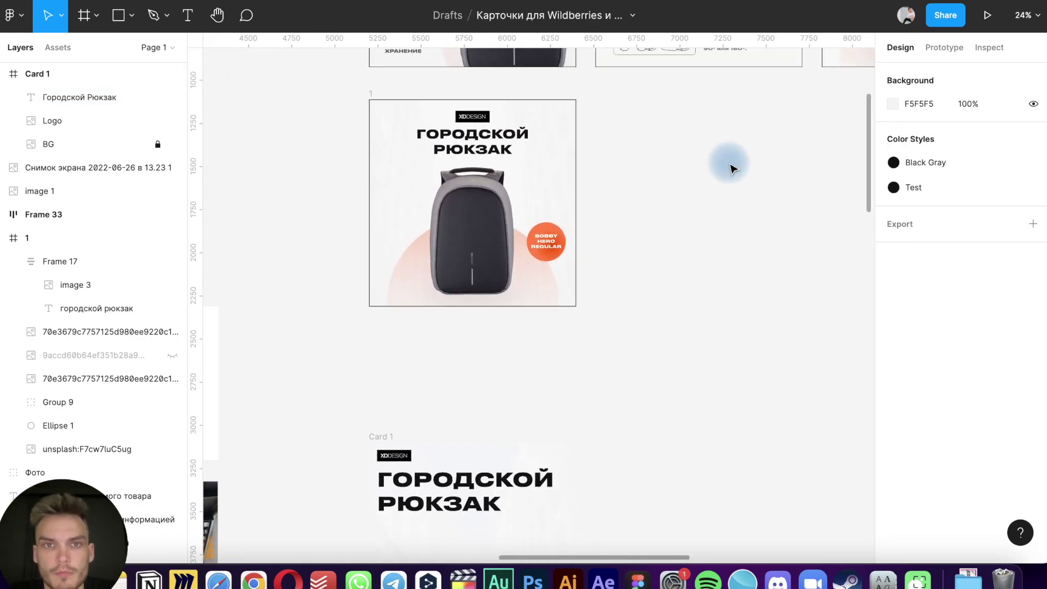
scroll(732, 166, "up", 5)
scroll(732, 165, "down", 5)
scroll(728, 169, "up", 2)
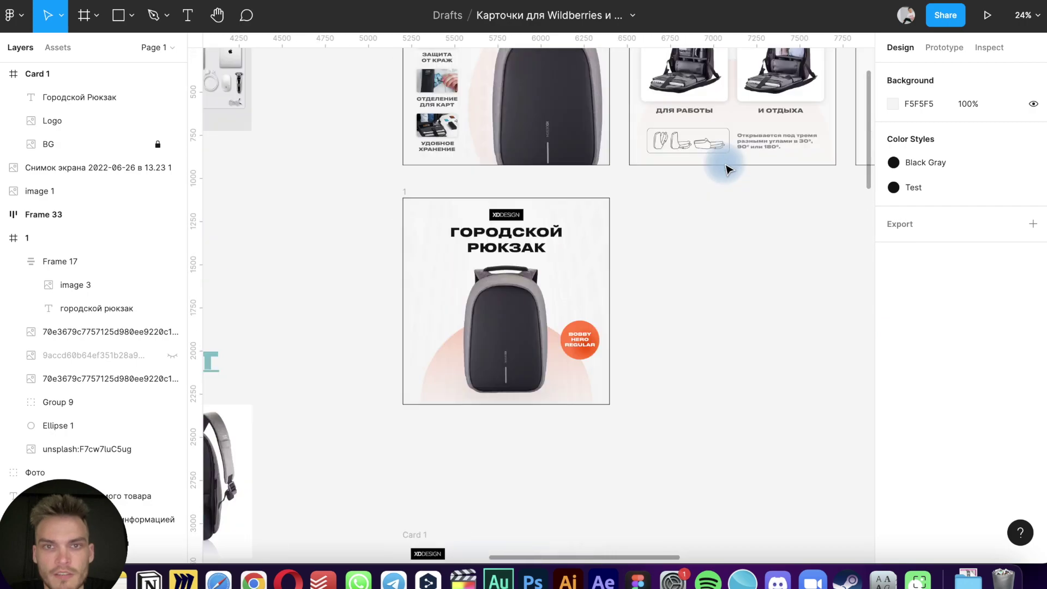
scroll(728, 169, "up", 3)
double_click(442, 145)
scroll(442, 145, "down", 5)
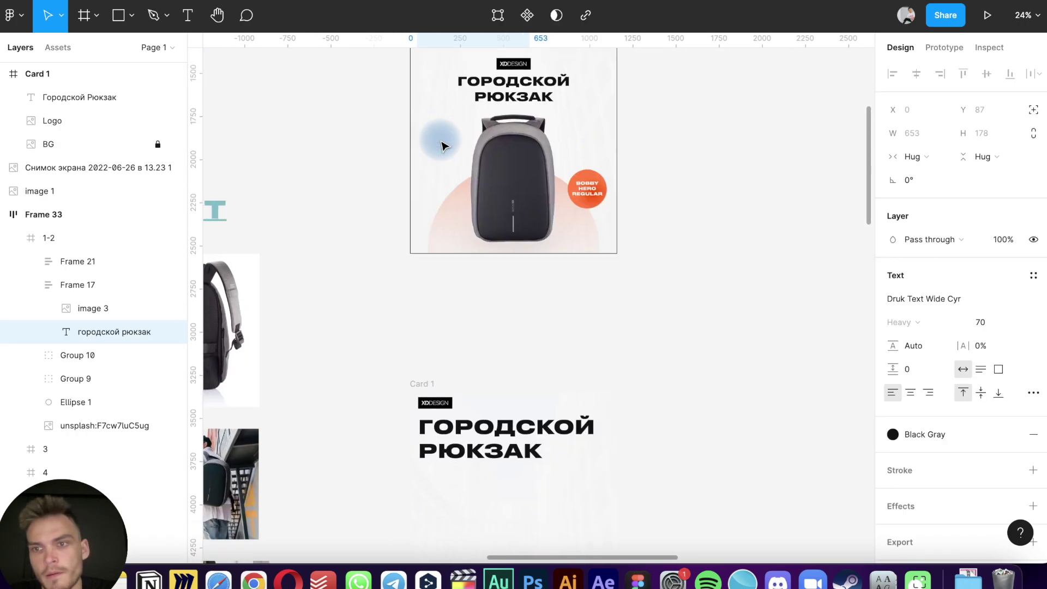
scroll(513, 163, "down", 5)
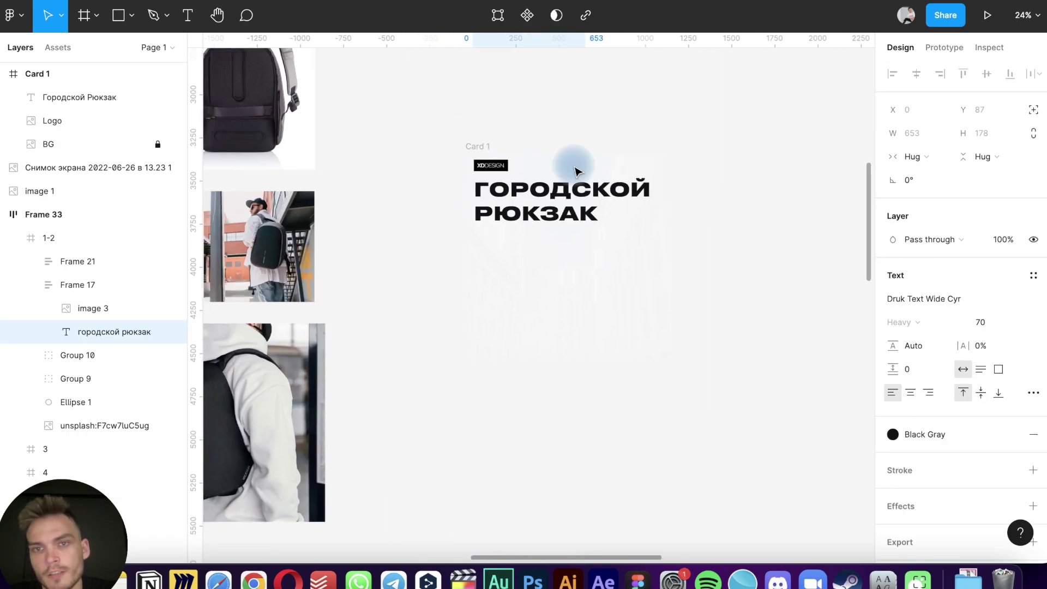
left_click(578, 203)
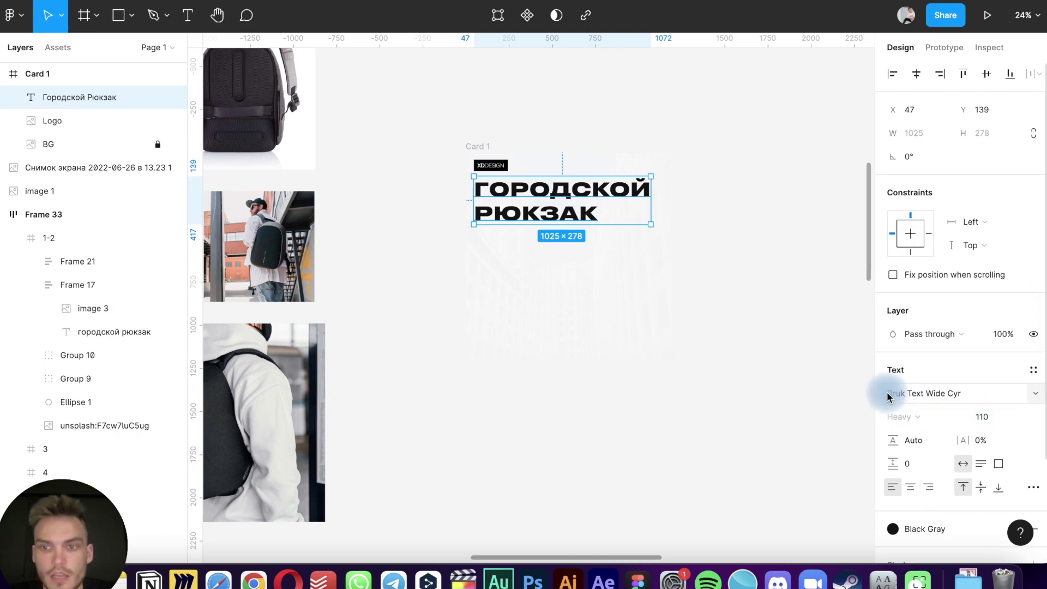
scroll(887, 394, "down", 3)
type("7")
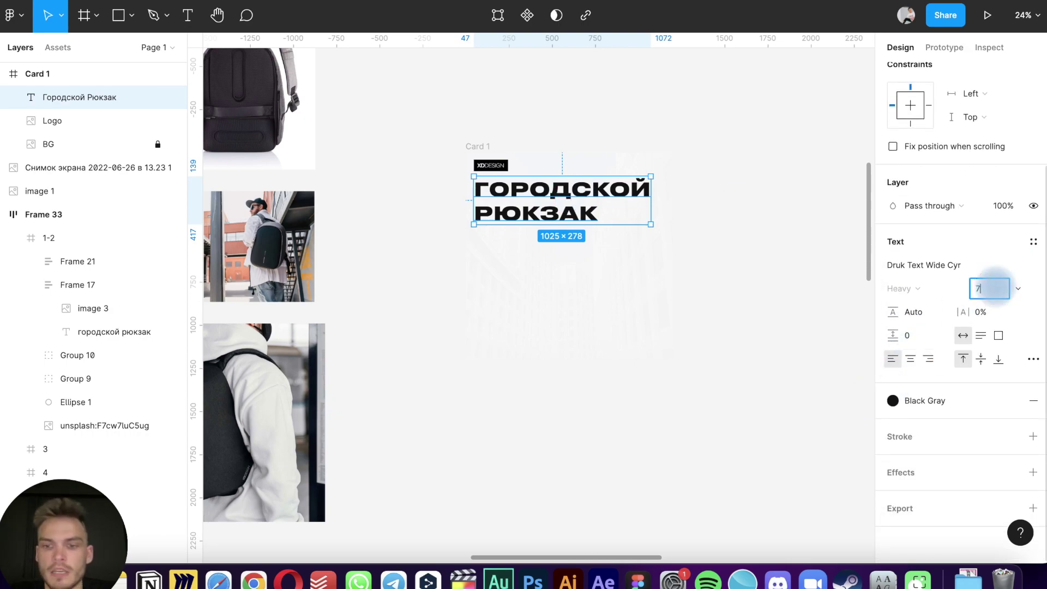
type("0")
key("Return")
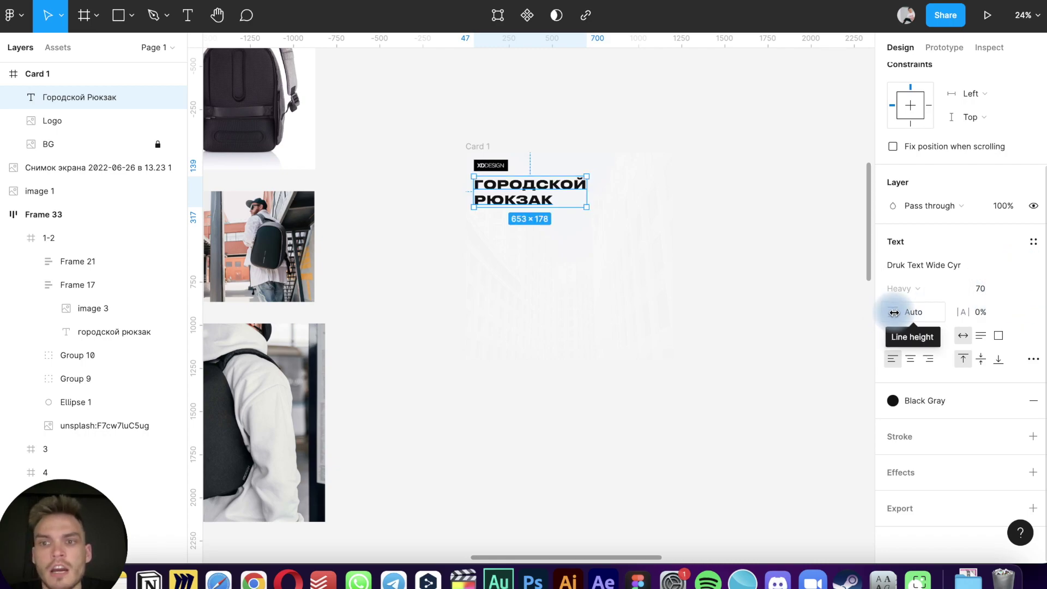
Try different line height, letter spacing and paragraph spacing, reverting each to the original
left_click_drag(893, 312, 938, 312)
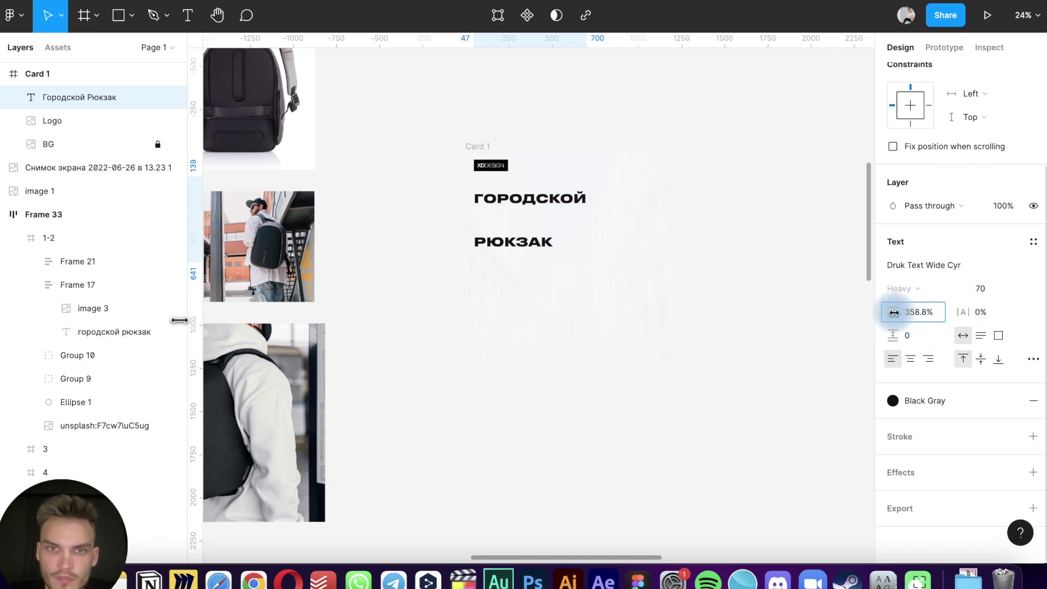
key("ctrl+z")
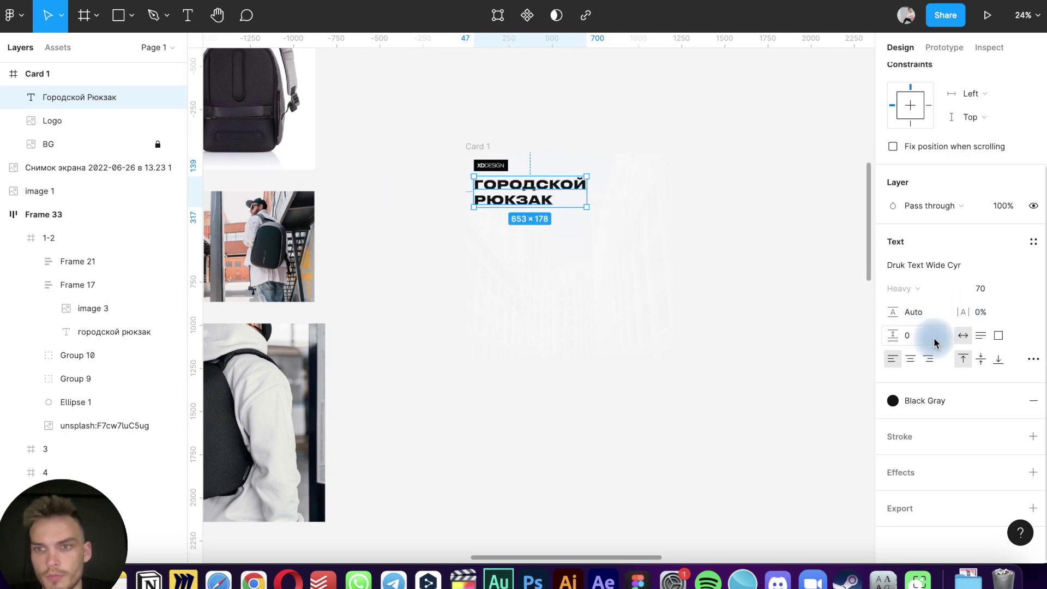
left_click_drag(894, 312, 878, 312)
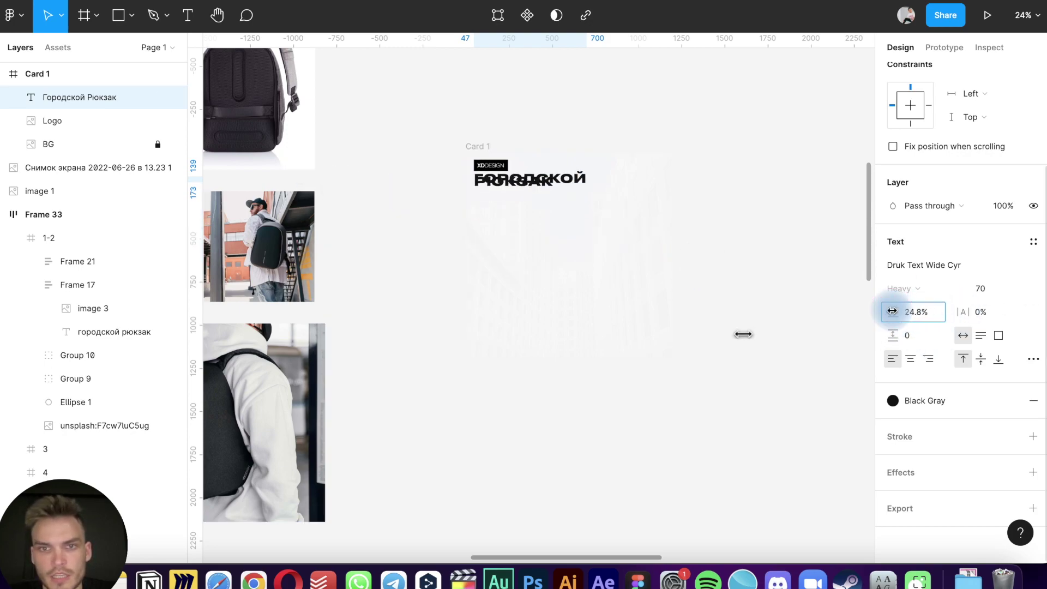
key("ctrl+z")
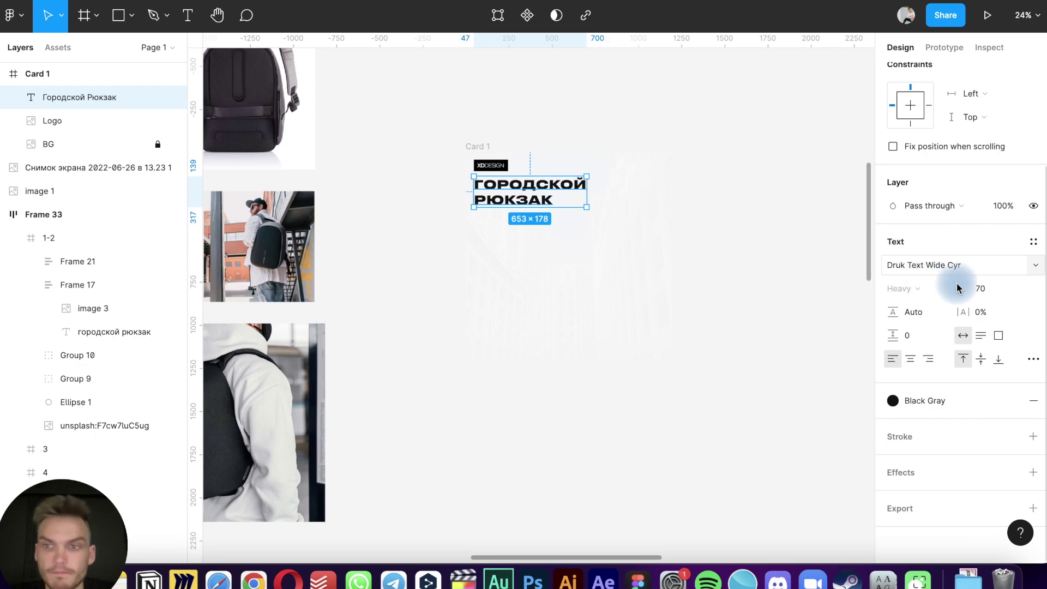
left_click_drag(967, 319, 59, 319)
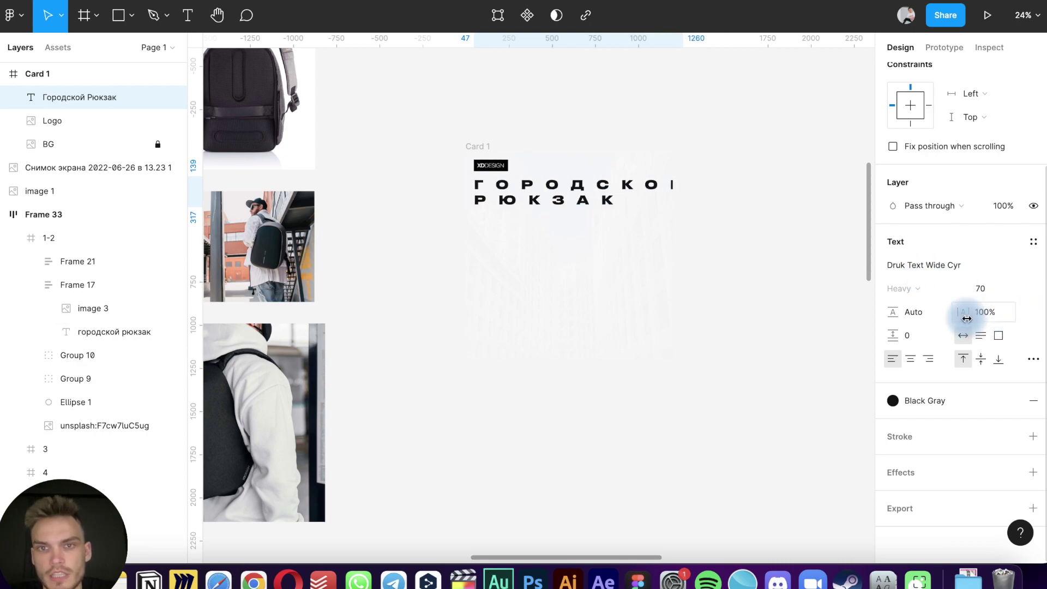
key("ctrl+z")
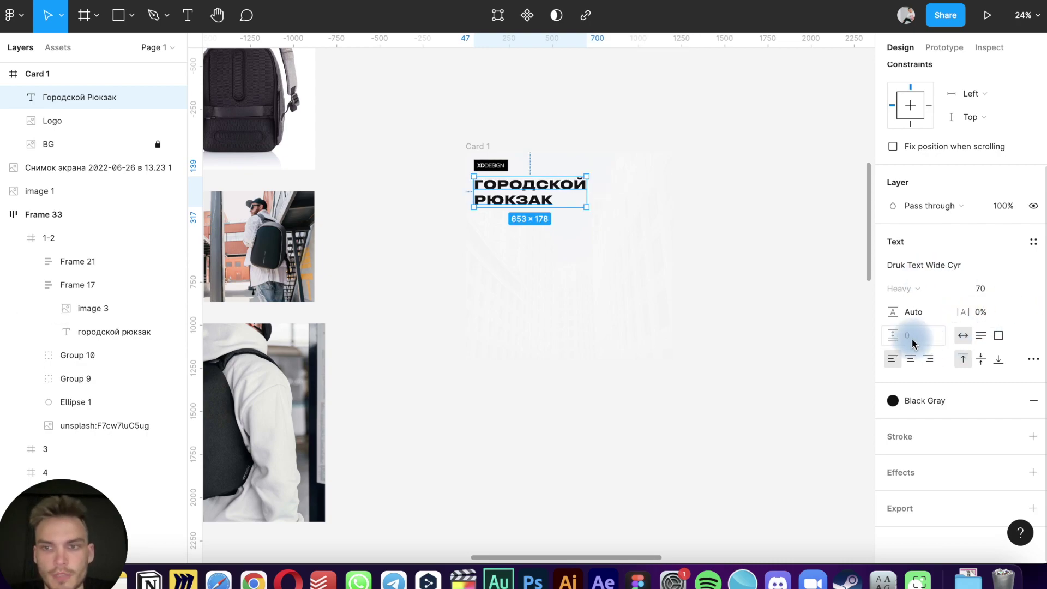
left_click_drag(892, 334, 11, 333)
left_click_drag(892, 334, 498, 218)
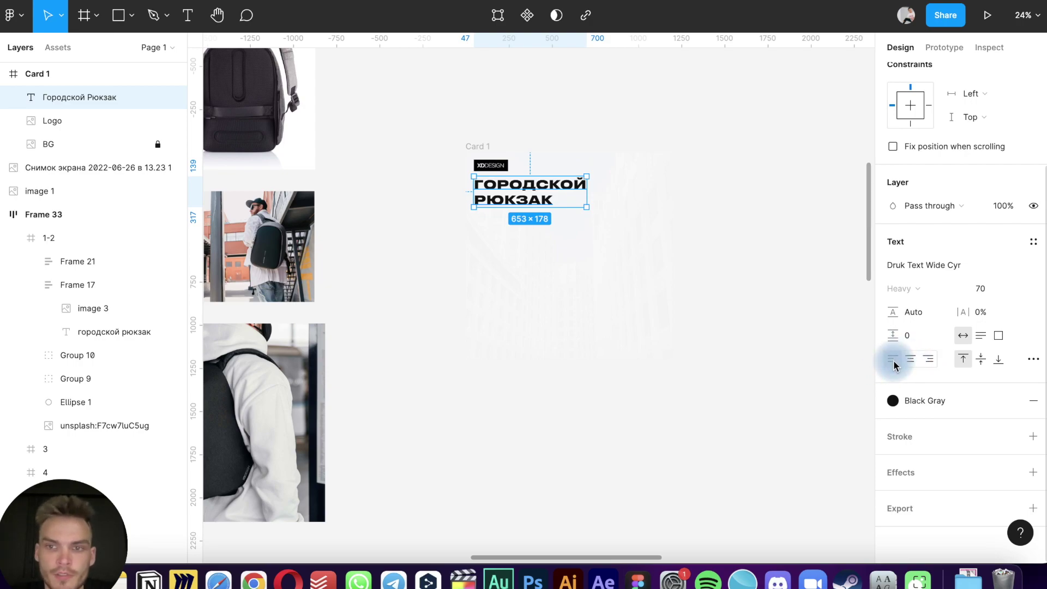
Try center and right alignment, then settle on left-aligning the heading
left_click(910, 359)
left_click(936, 361)
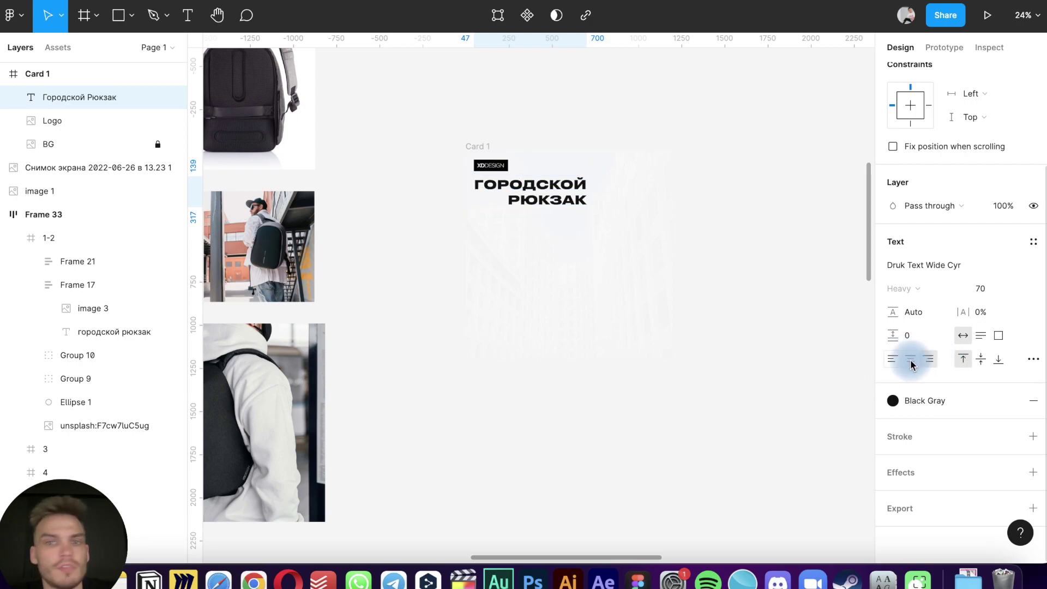
left_click(892, 360)
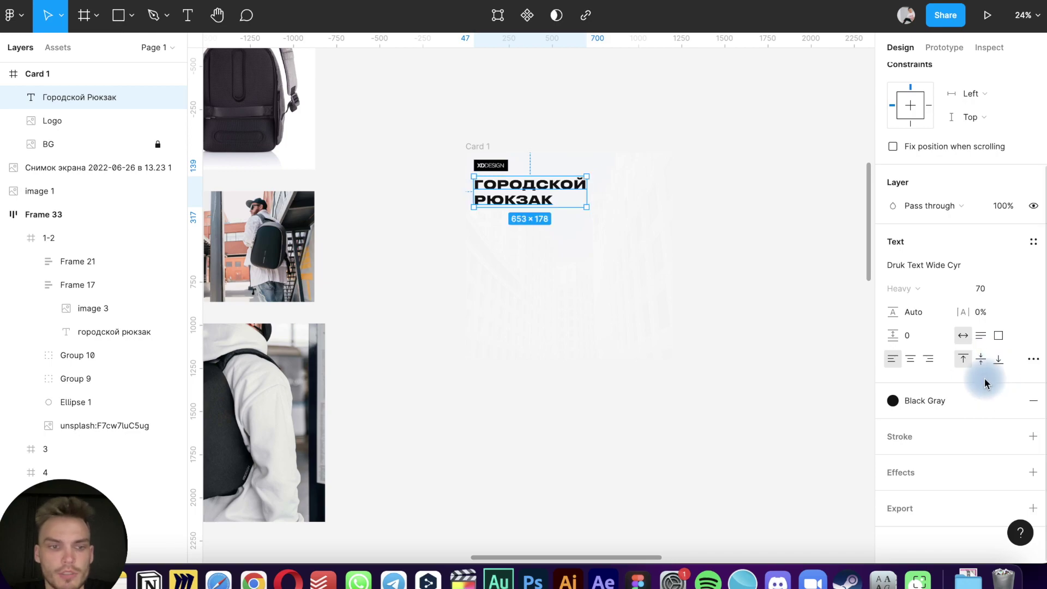
left_click(483, 233)
Find the КОНТЕНТ grid and select the black front-view backpack photo
scroll(480, 233, "up", 3)
scroll(479, 234, "right", 3)
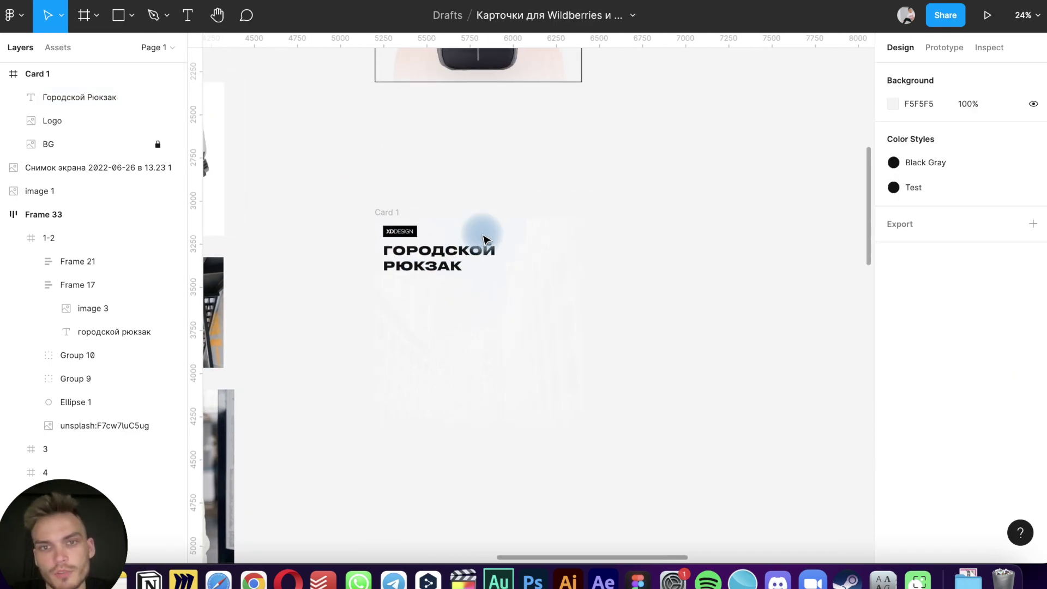
left_click(435, 259)
scroll(435, 260, "up", 5)
scroll(435, 260, "up", 2)
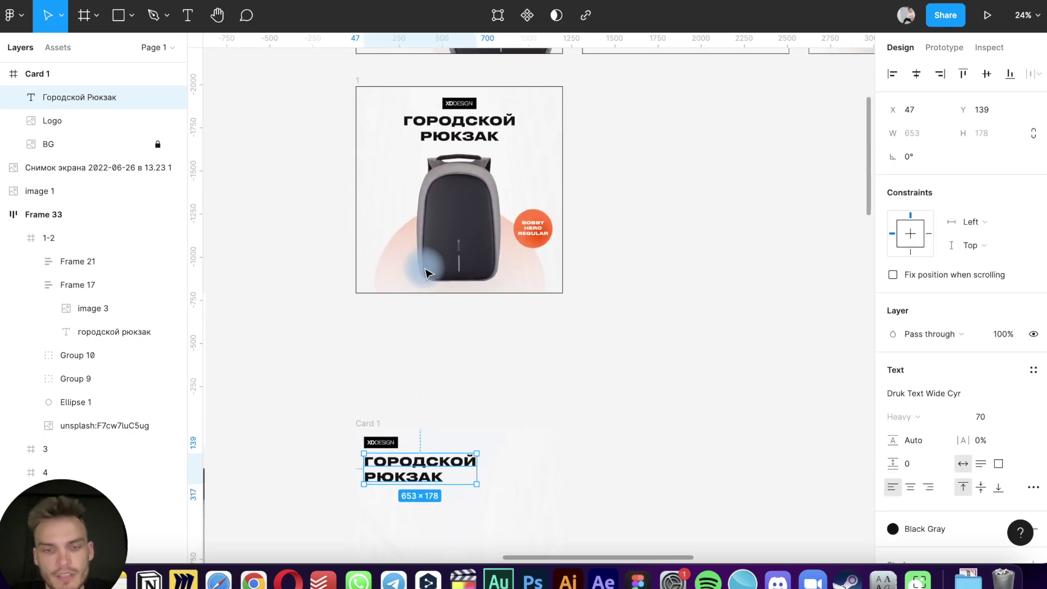
left_click(388, 374)
scroll(388, 374, "left", 3)
scroll(387, 374, "down", 3)
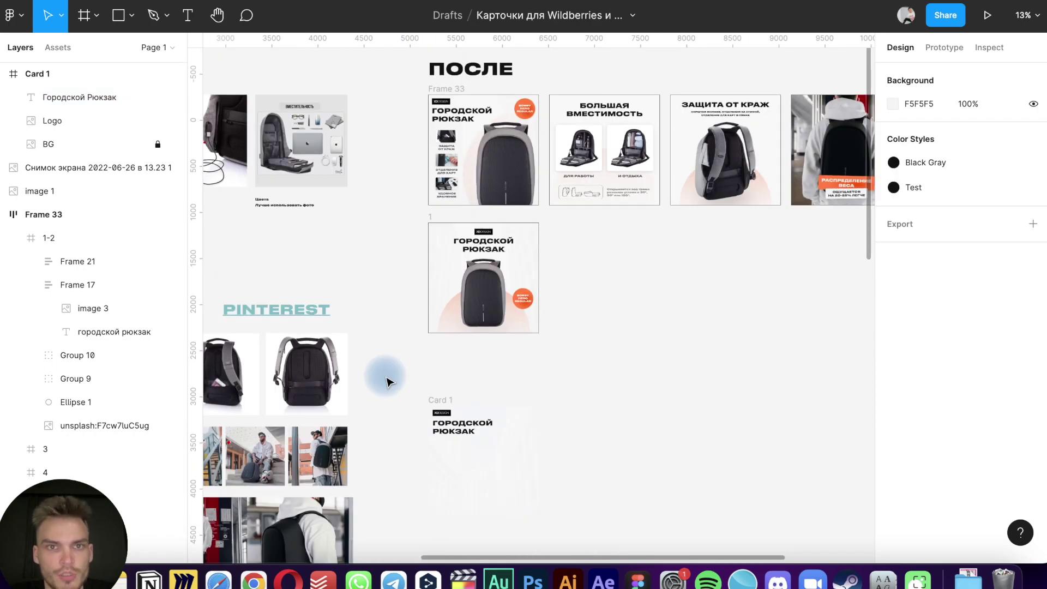
scroll(388, 381, "left", 5)
scroll(388, 380, "left", 2)
scroll(387, 380, "left", 3)
scroll(388, 380, "down", 3)
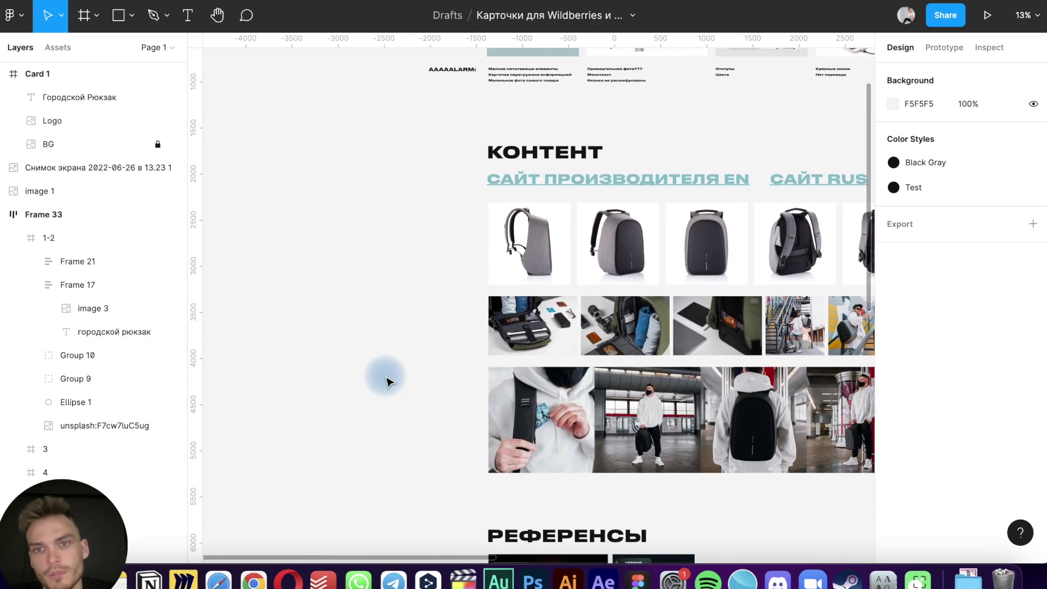
scroll(388, 380, "right", 4)
scroll(388, 380, "right", 3)
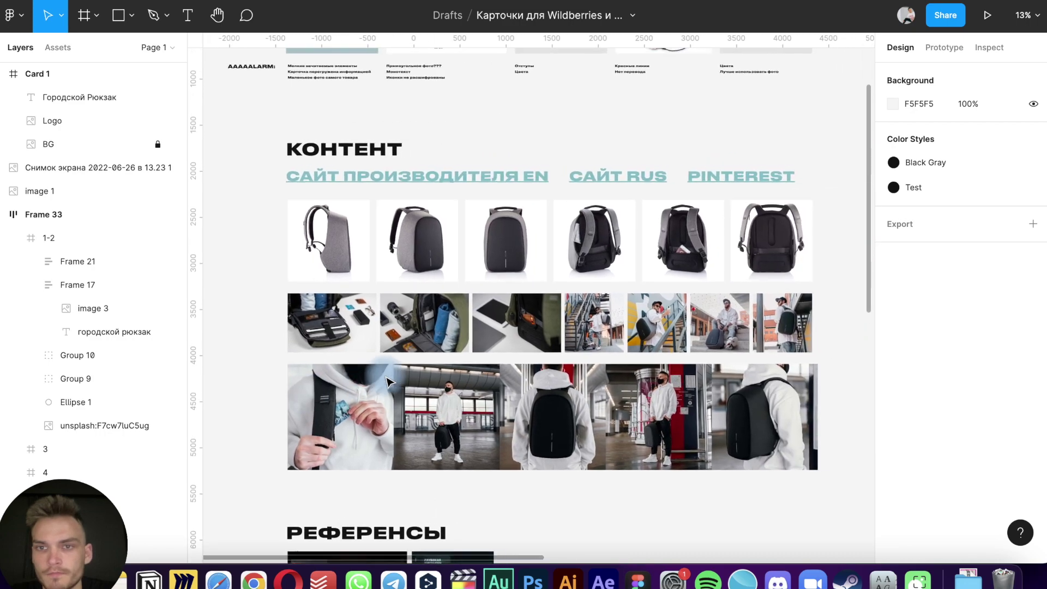
scroll(387, 380, "right", 3)
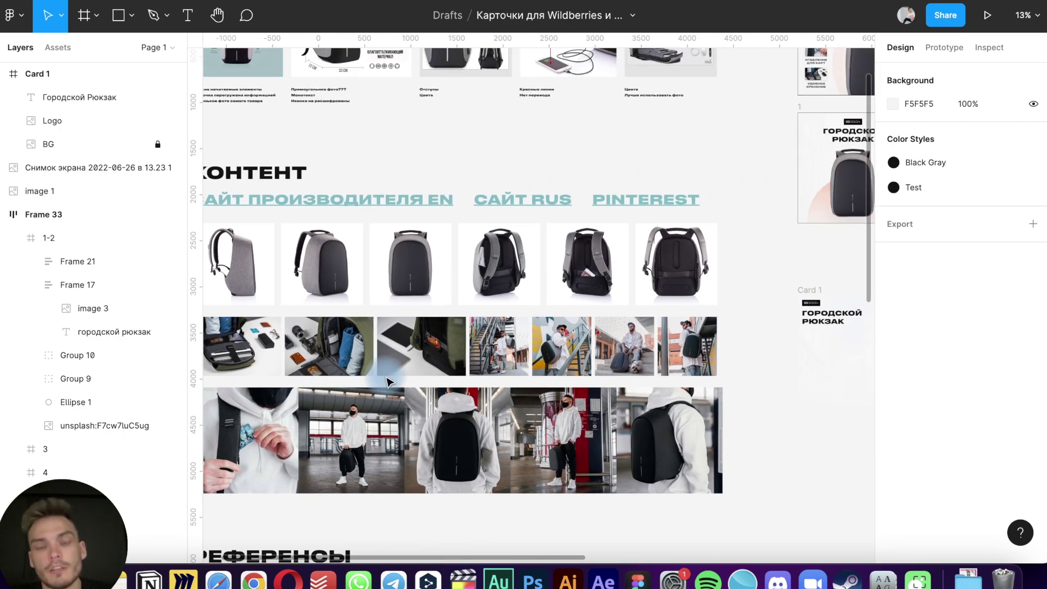
left_click(431, 264)
scroll(431, 264, "right", 10)
scroll(431, 264, "down", 6)
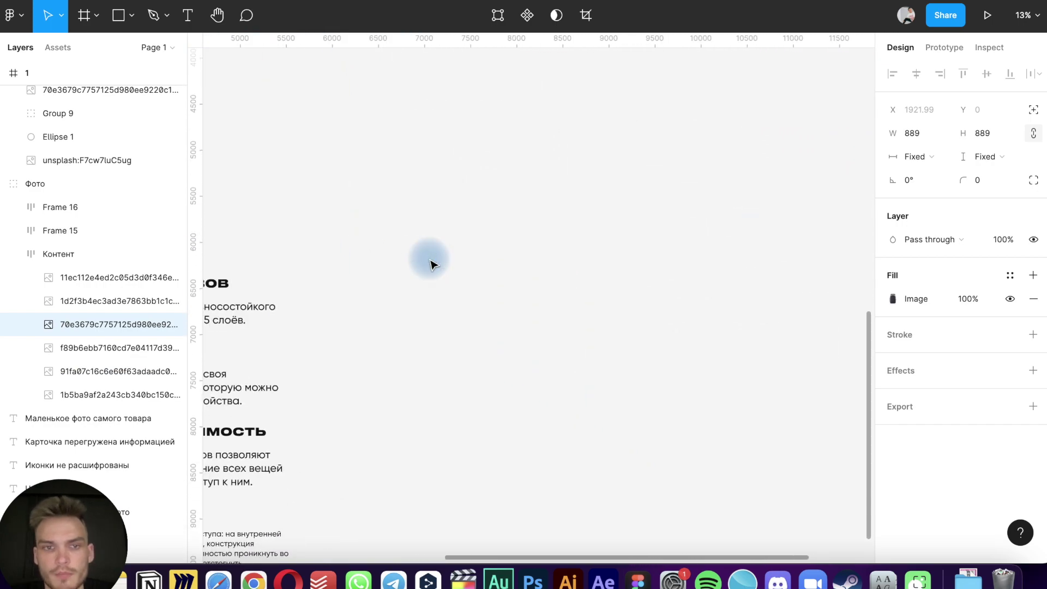
scroll(431, 264, "up", 3)
scroll(434, 256, "up", 3)
scroll(436, 248, "up", 3)
scroll(442, 235, "left", 2)
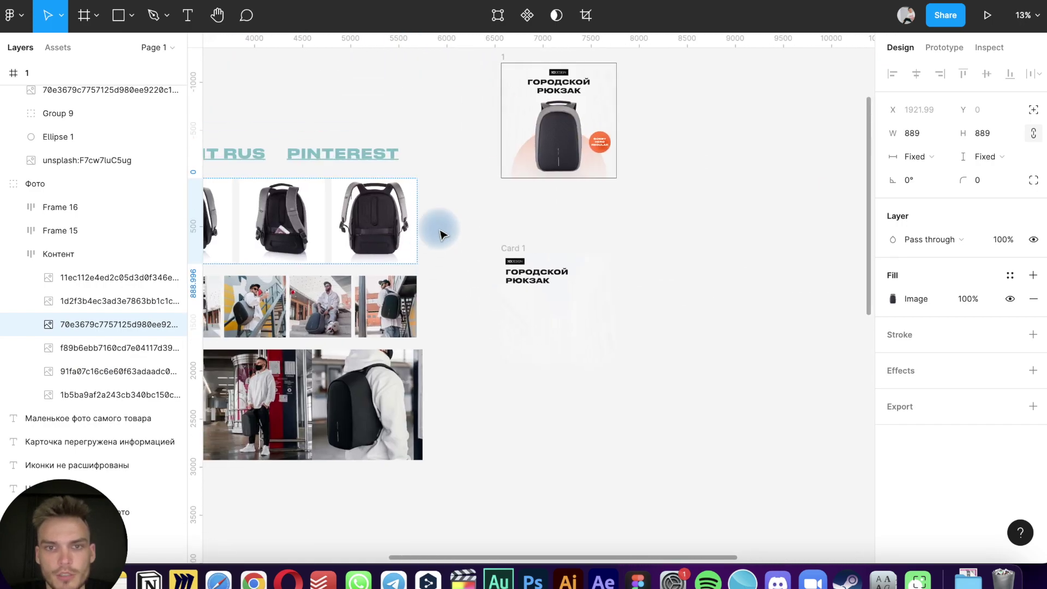
scroll(442, 234, "down", 5)
Paste the backpack photo and position it in Card 1 at X 222, Y 302
left_click(375, 304)
key("ctrl+v")
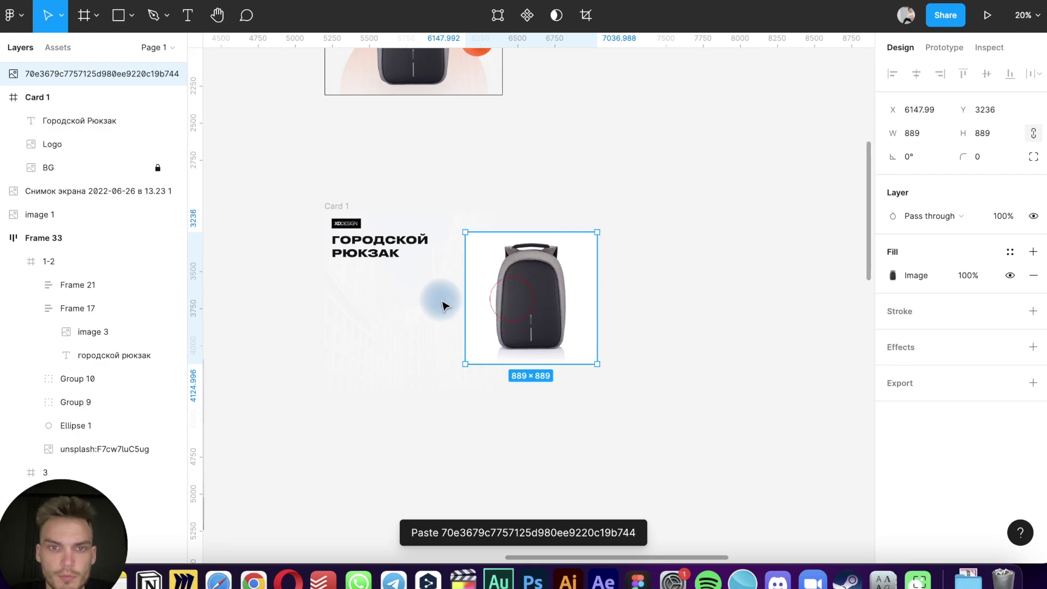
mouse_move(442, 306)
left_mouse_down()
mouse_move(432, 328)
mouse_move(369, 334)
left_mouse_up()
scroll(432, 327, "up", 5)
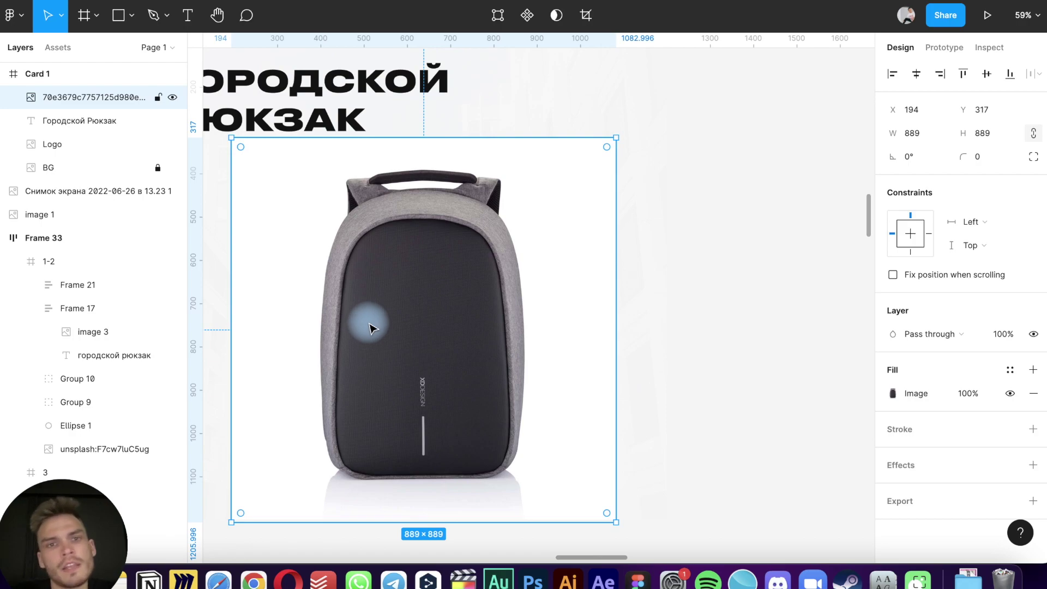
scroll(420, 171, "up", 5)
scroll(420, 170, "up", 3)
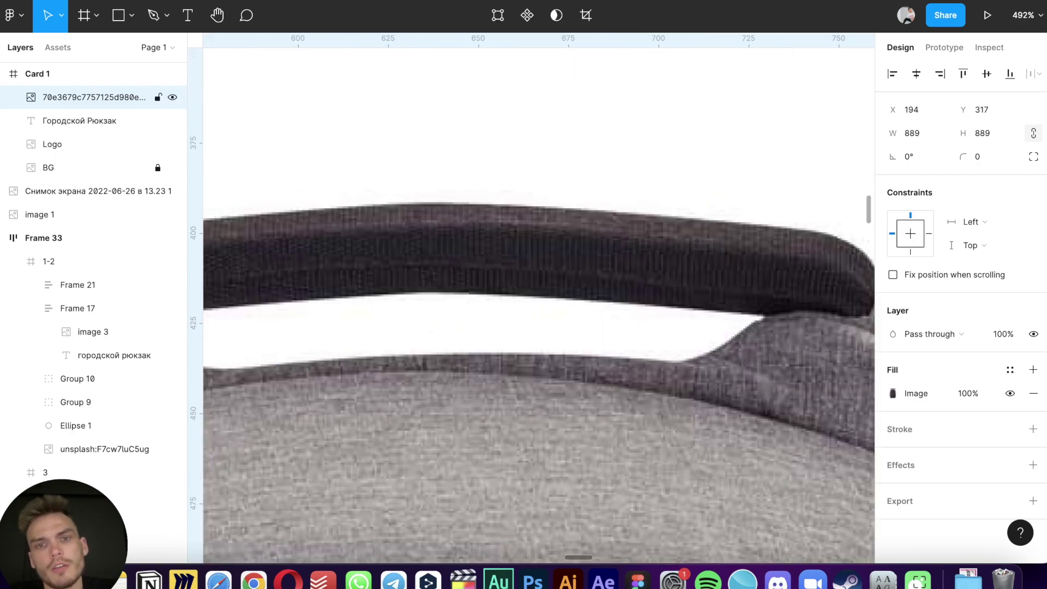
scroll(486, 243, "down", 2)
scroll(486, 243, "down", 8)
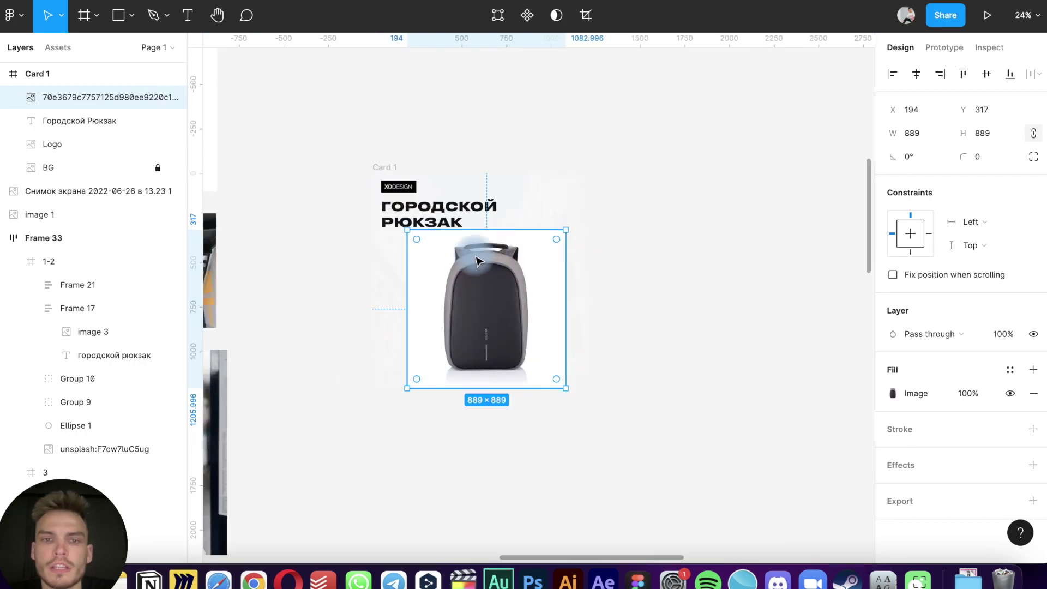
mouse_move(476, 261)
left_mouse_down()
mouse_move(441, 328)
mouse_move(465, 299)
mouse_move(438, 287)
left_mouse_up()
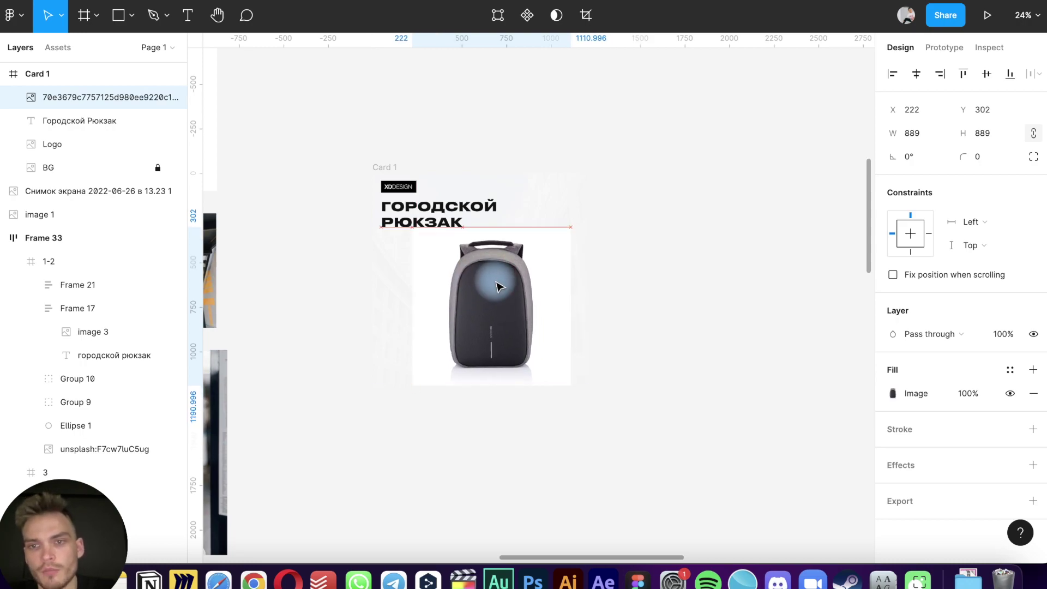
Try Lighten, then set the backpack photo's blend mode to Darken
left_click(974, 342)
left_click(928, 442)
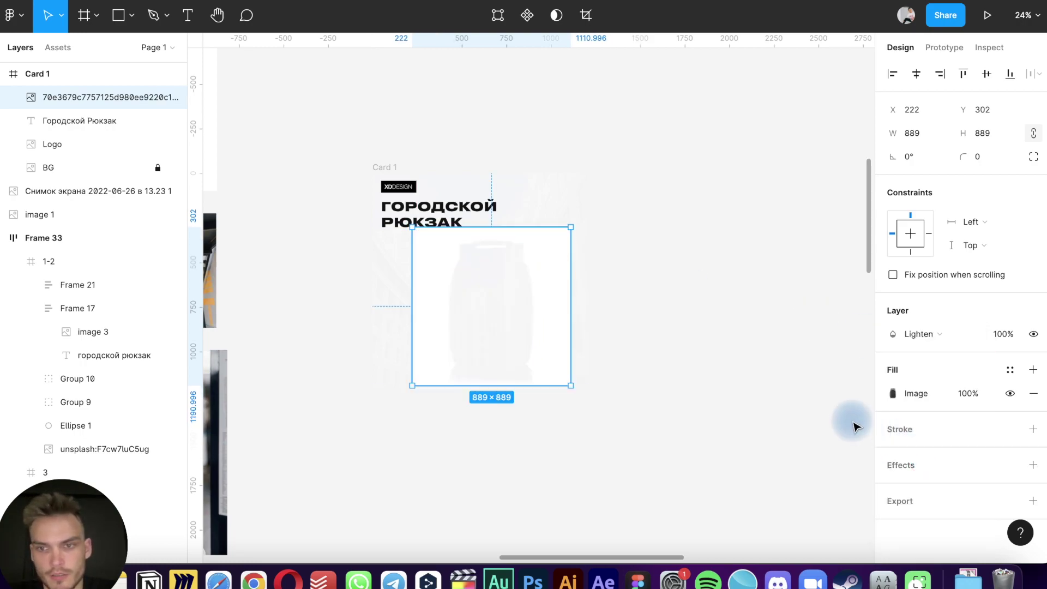
key("ctrl+z")
left_click(954, 334)
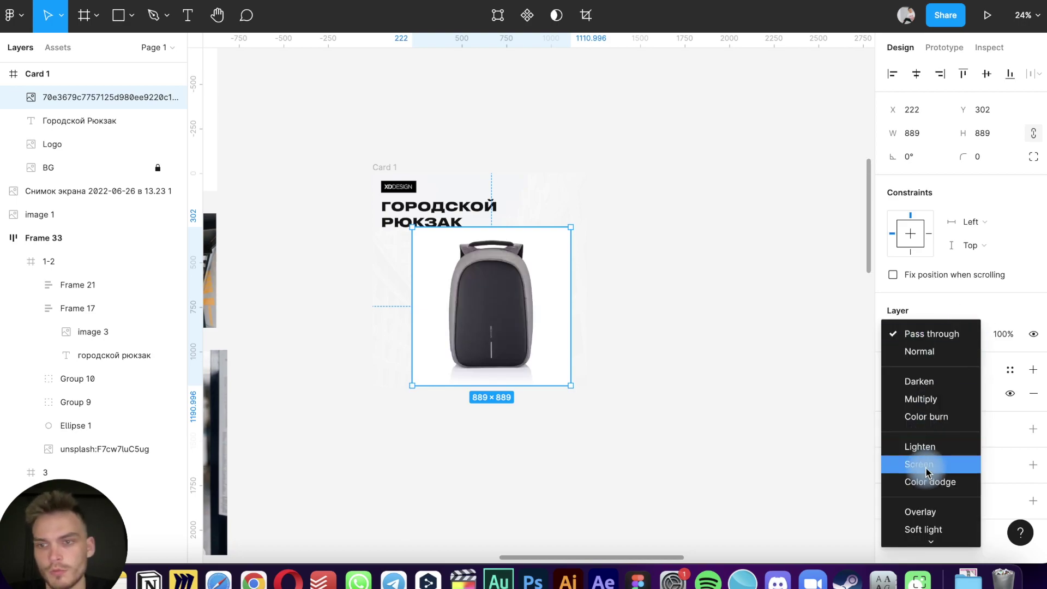
scroll(927, 473, "down", 2)
scroll(935, 445, "down", 2)
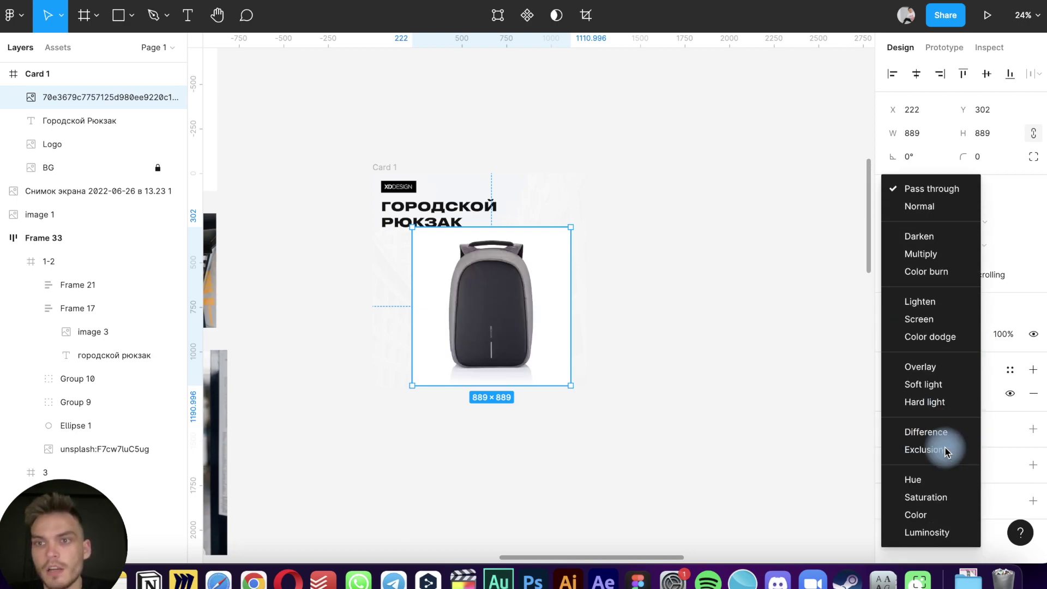
left_click(944, 237)
left_click(615, 318)
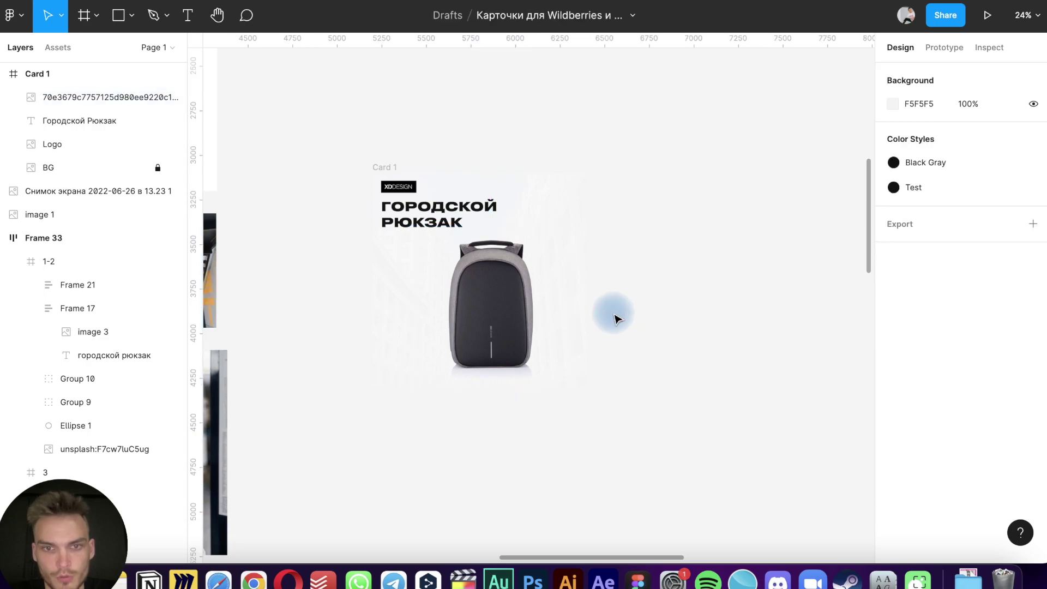
scroll(362, 375, "up", 3)
scroll(362, 374, "up", 3)
scroll(362, 374, "up", 2)
scroll(363, 378, "down", 3)
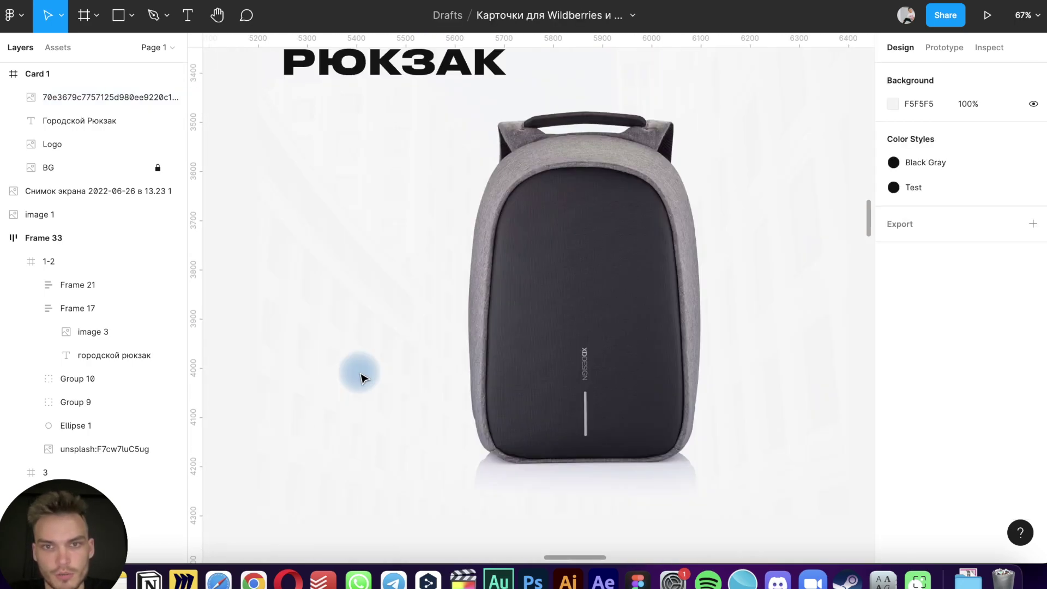
Move the backpack photo right and down to X 340, Y 346
left_click(563, 414)
mouse_move(564, 414)
left_mouse_down()
mouse_move(466, 361)
mouse_move(611, 329)
mouse_move(671, 423)
mouse_move(675, 410)
left_mouse_up()
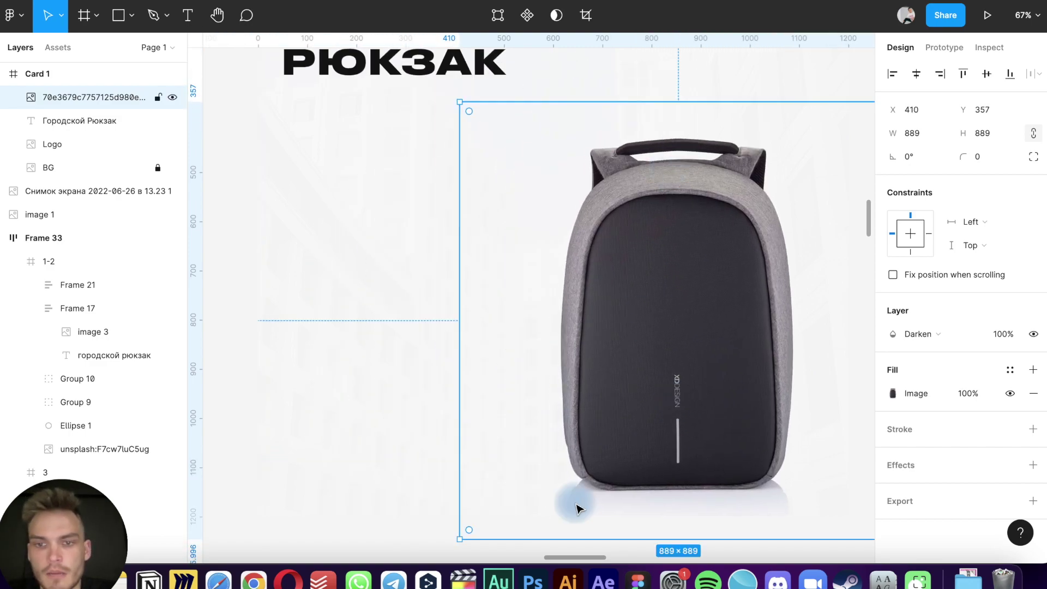
mouse_move(617, 464)
left_mouse_down()
mouse_move(588, 361)
mouse_move(567, 339)
left_mouse_up()
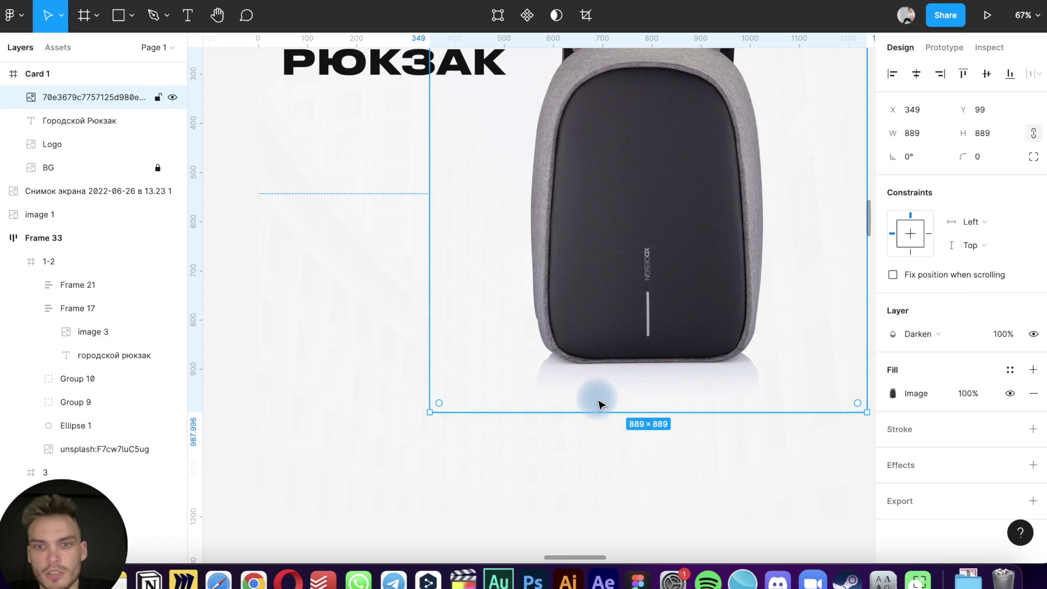
left_click_drag(690, 174, 682, 290)
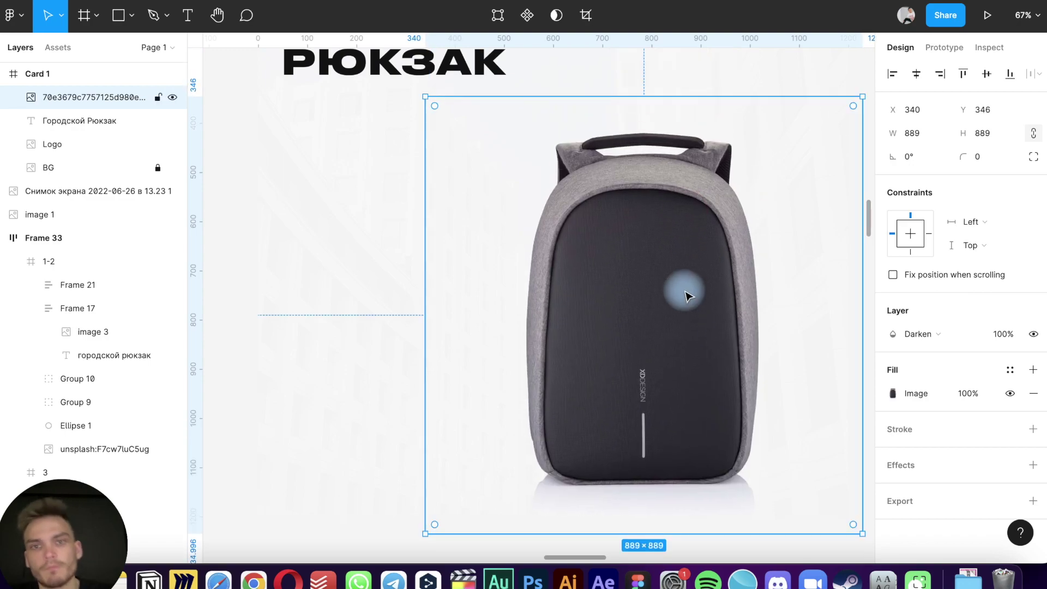
scroll(559, 117, "up", 5)
scroll(559, 117, "down", 7)
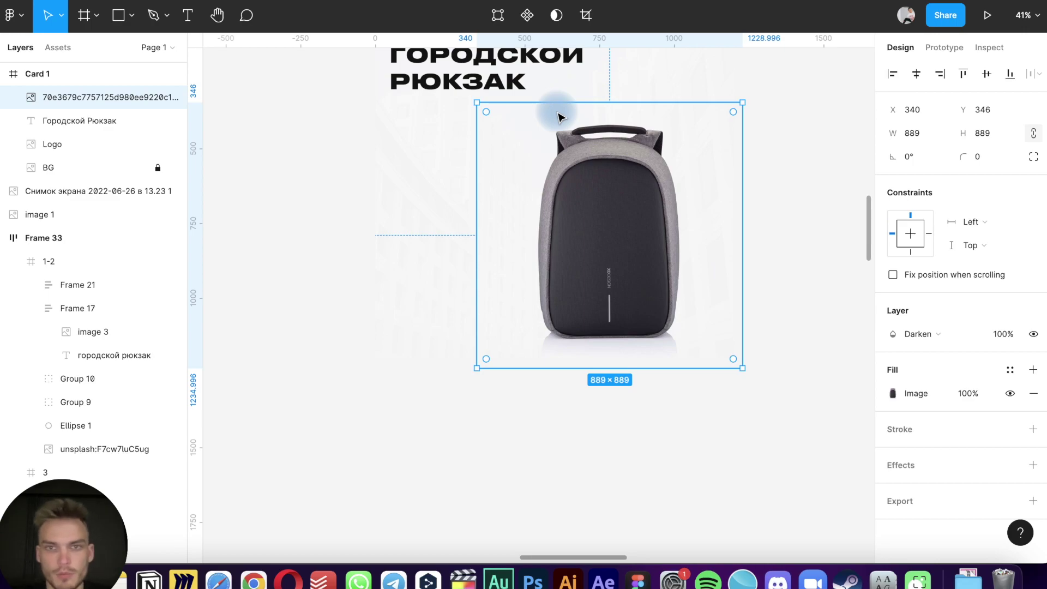
scroll(585, 176, "up", 2)
scroll(586, 178, "up", 2)
scroll(588, 179, "up", 2)
scroll(589, 180, "up", 4)
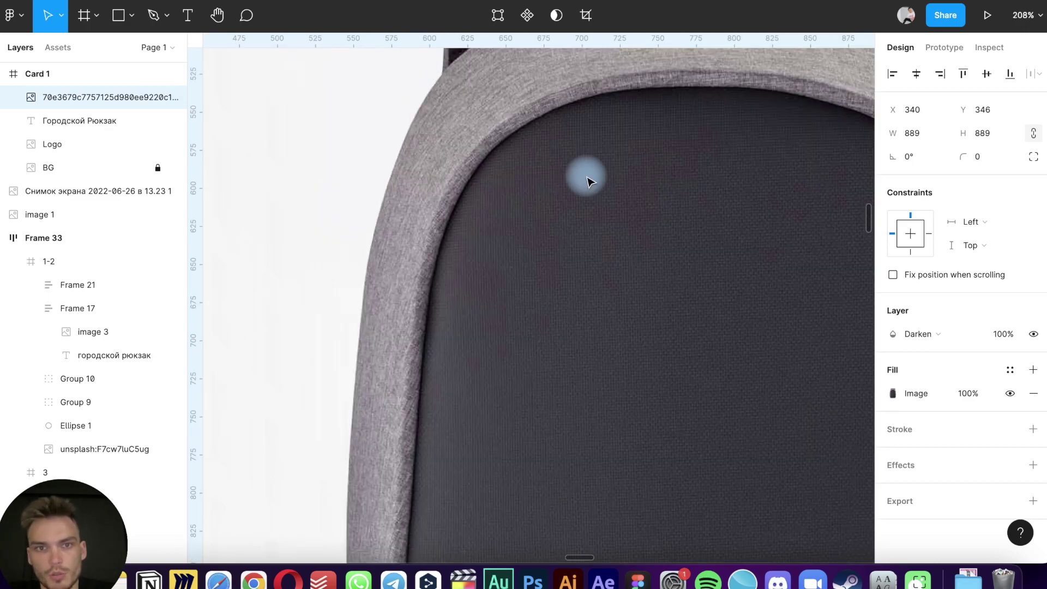
scroll(587, 178, "down", 3)
scroll(451, 248, "down", 2)
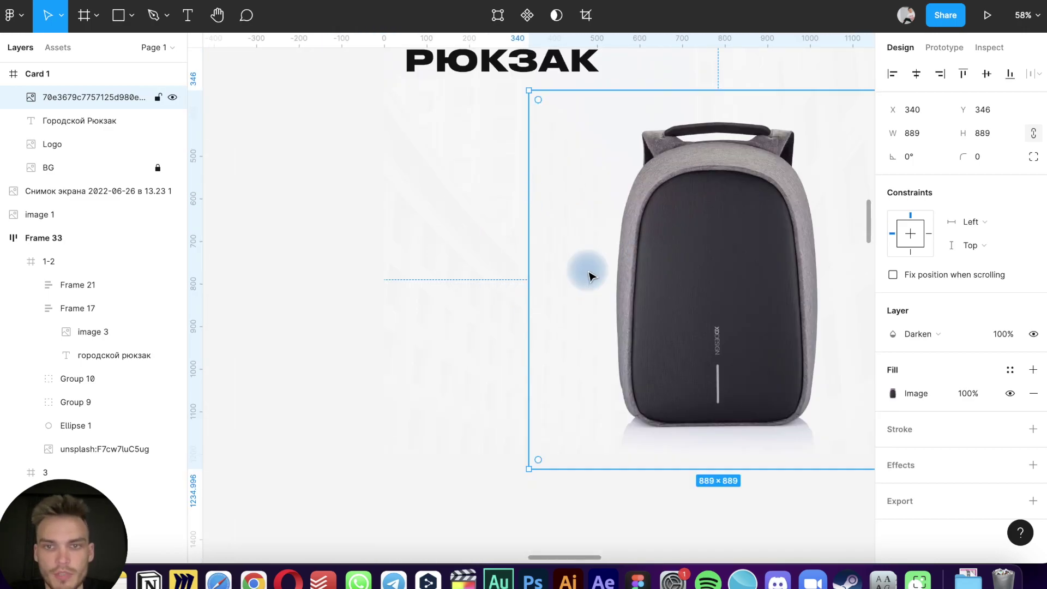
Run Icons8 Background Remover's Remove background on the backpack photo
key("ctrl+slash")
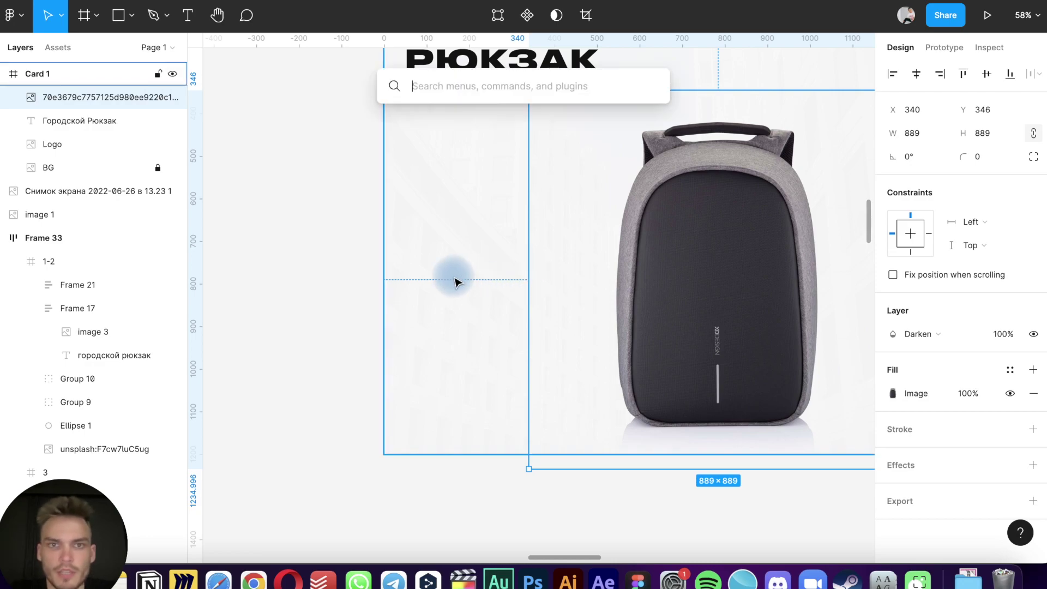
type("icons")
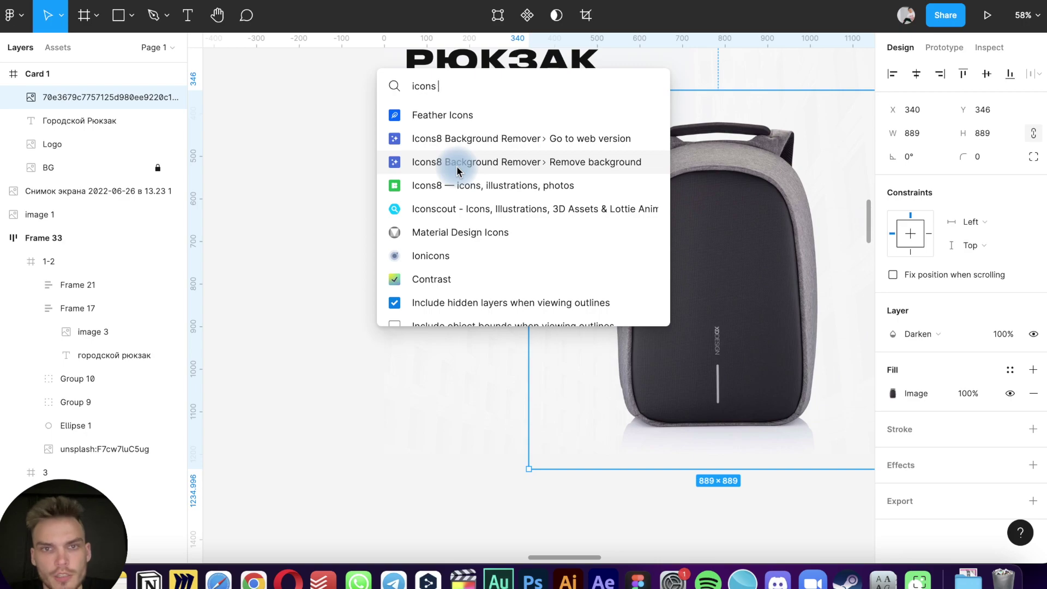
left_click(590, 172)
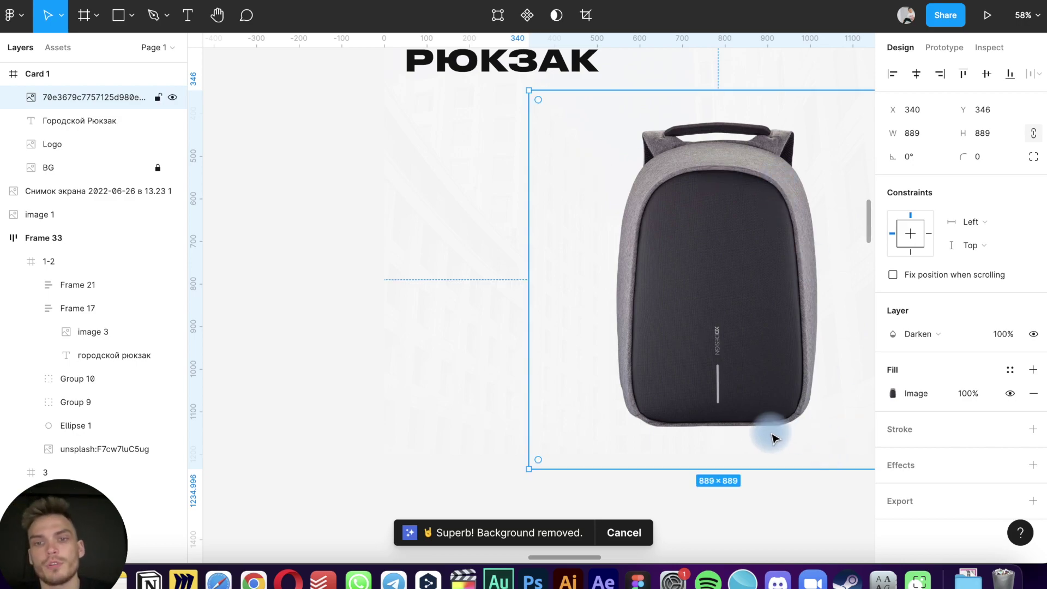
Drag the backpack photo toward the card top and test sending it backward and forward
scroll(735, 309, "up", 5)
scroll(735, 308, "up", 10)
scroll(734, 308, "up", 1)
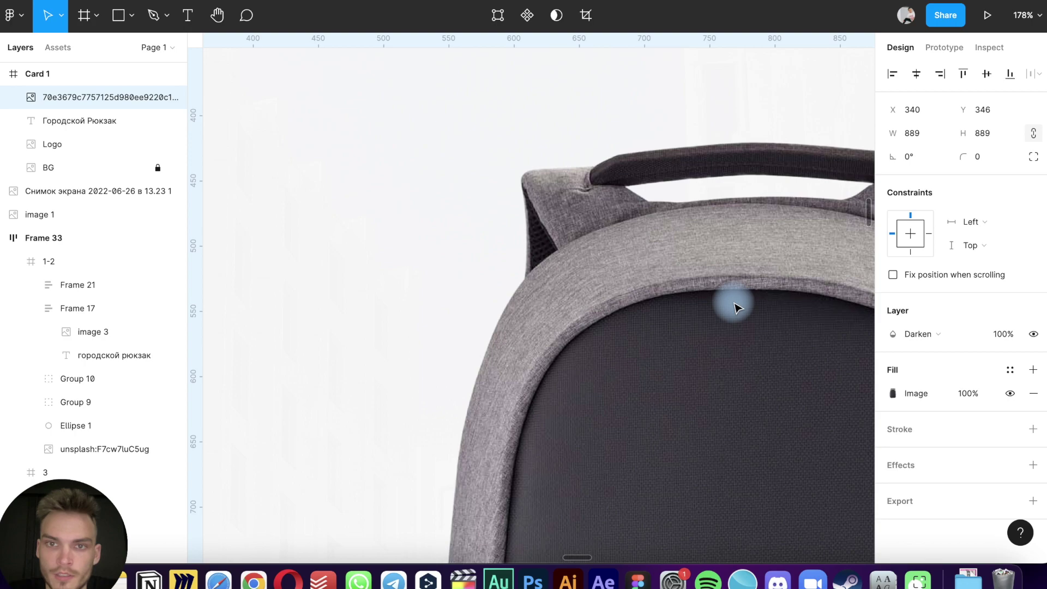
scroll(736, 305, "down", 10)
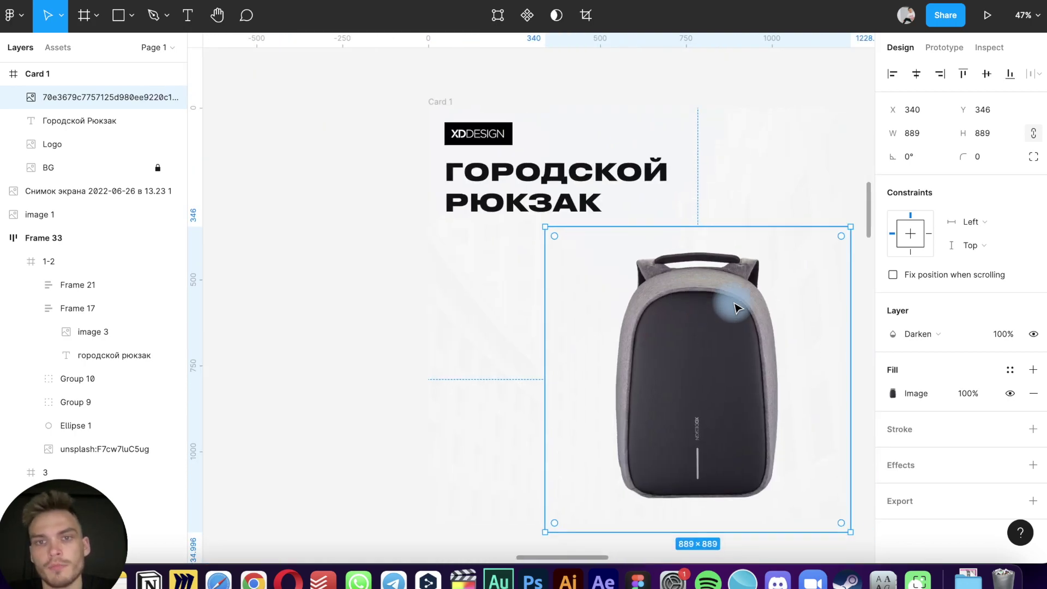
scroll(737, 305, "right", 2)
mouse_move(647, 330)
left_mouse_down()
mouse_move(551, 218)
mouse_move(561, 219)
left_mouse_up()
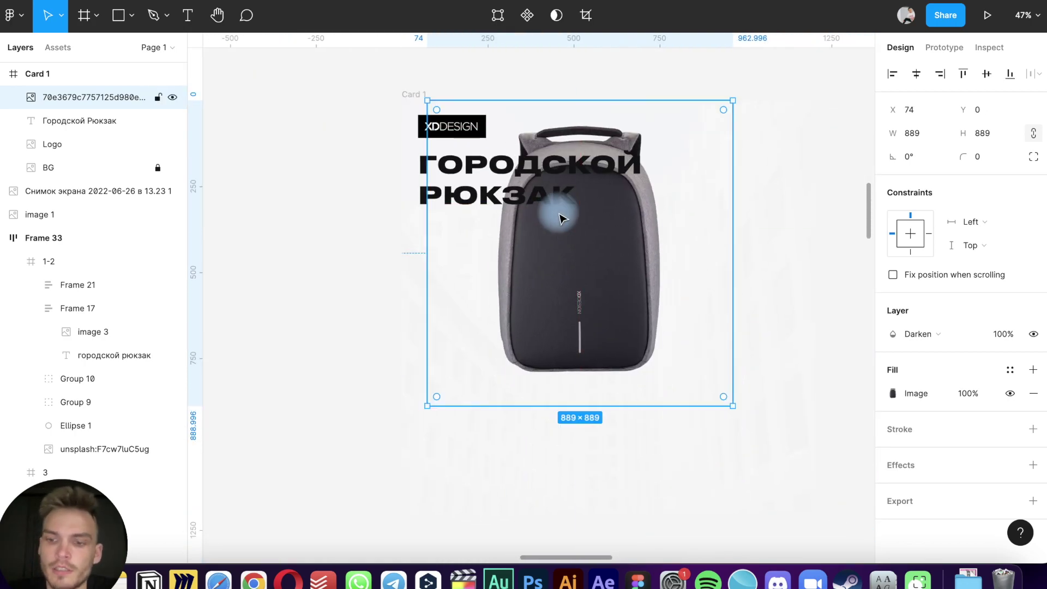
key("super+bracketleft")
key("super+bracketleft")
key("super+bracketleft")
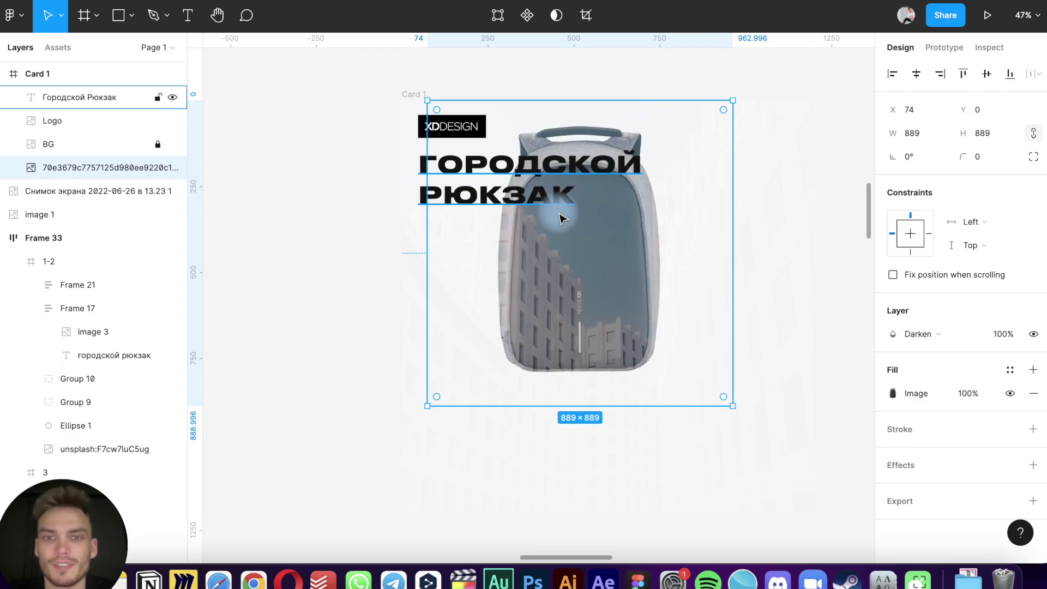
key("super+bracketright")
key("super+bracketright")
key("super+bracketright")
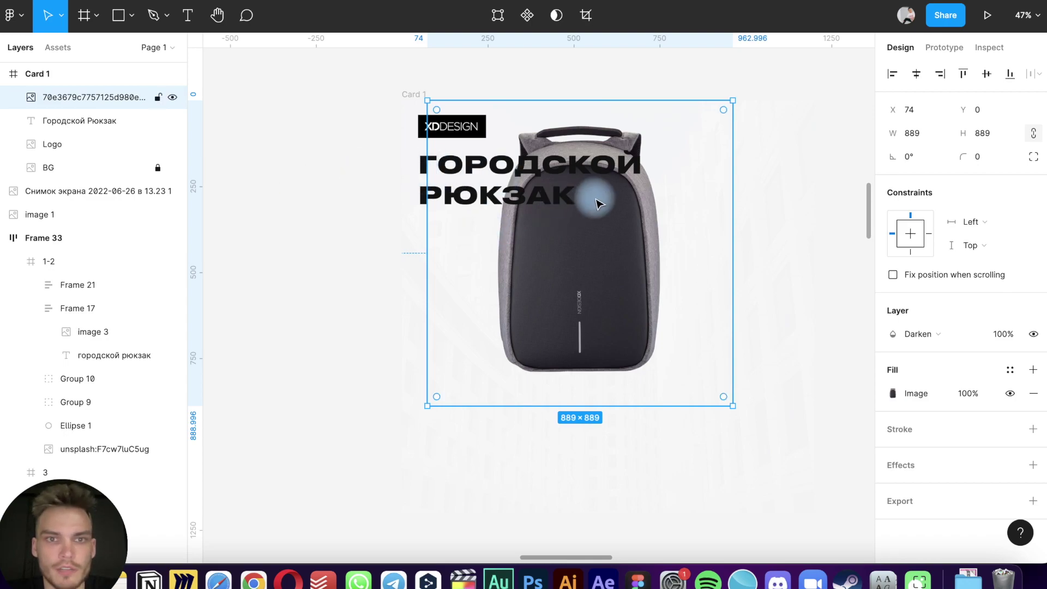
Restack the Городской Рюкзак headline and backpack photo layers in the Layers panel
left_click(71, 194)
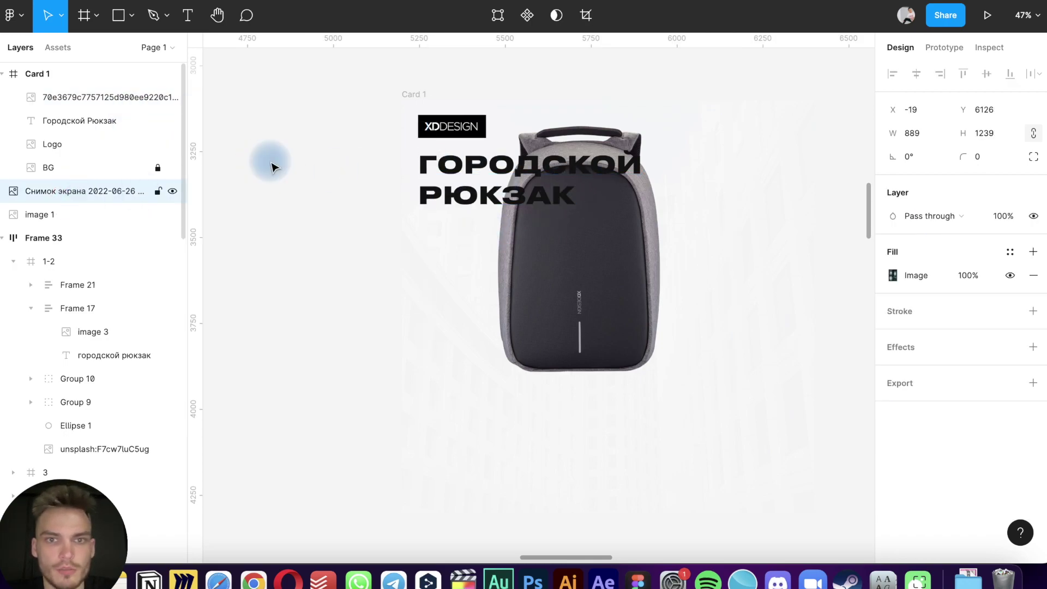
left_click(268, 163)
left_click(428, 178)
left_click(423, 170)
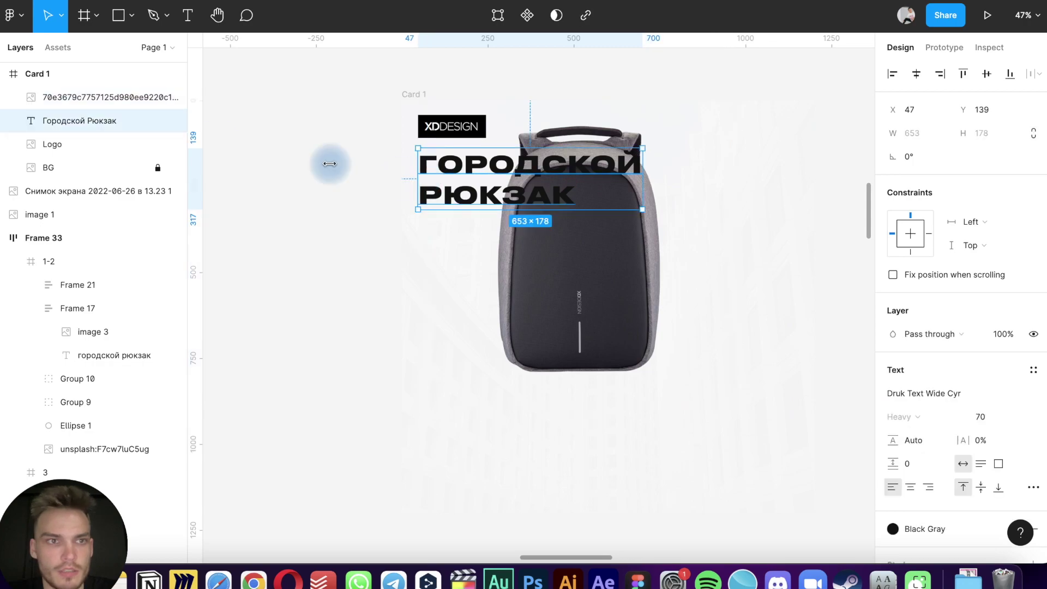
left_click_drag(70, 78, 66, 77)
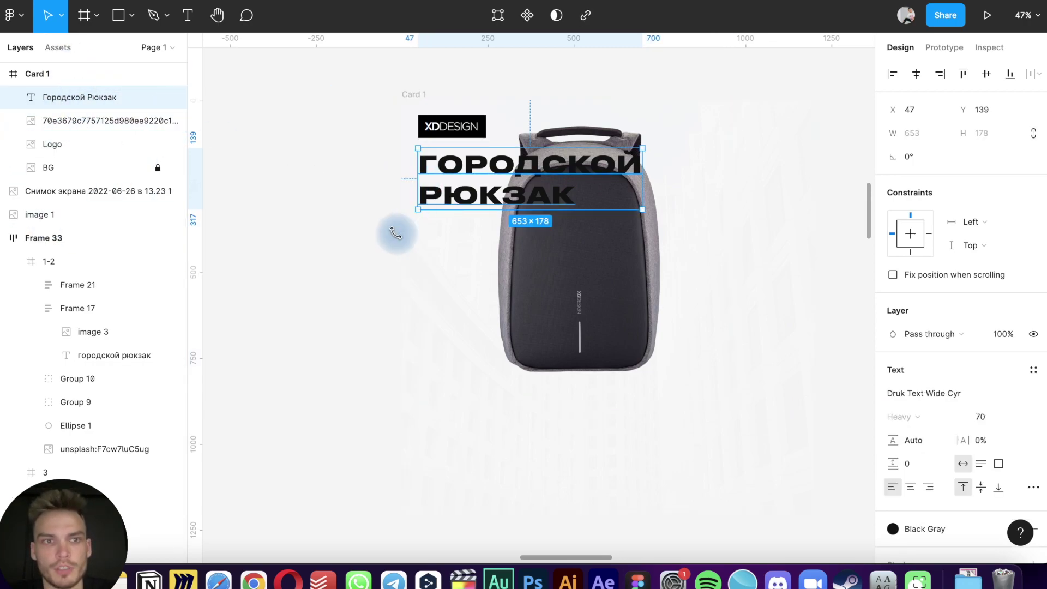
left_click(255, 284)
scroll(508, 152, "up", 10)
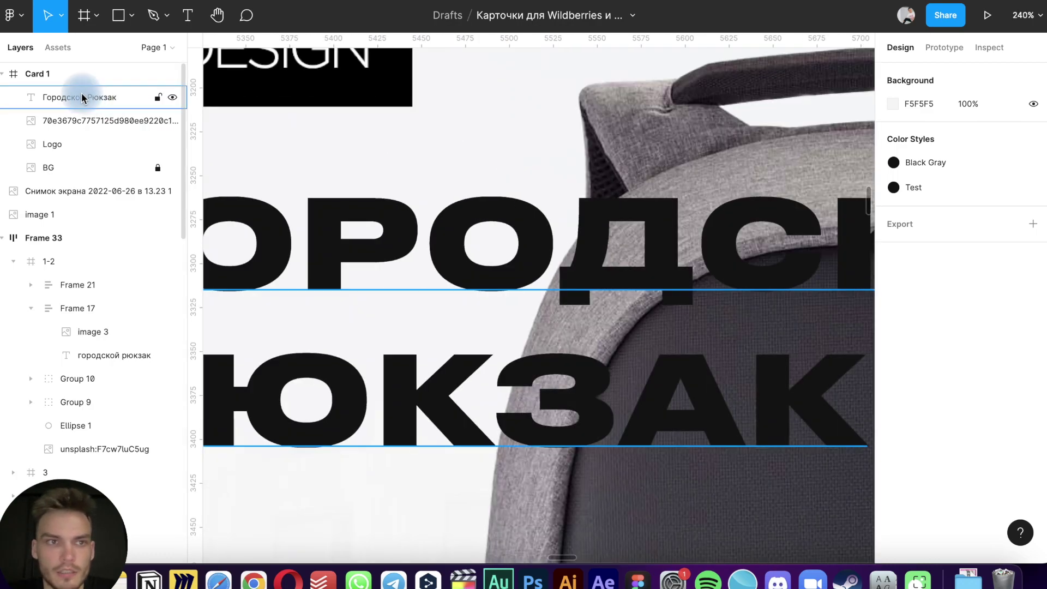
left_click_drag(82, 97, 82, 135)
left_click_drag(66, 97, 53, 145)
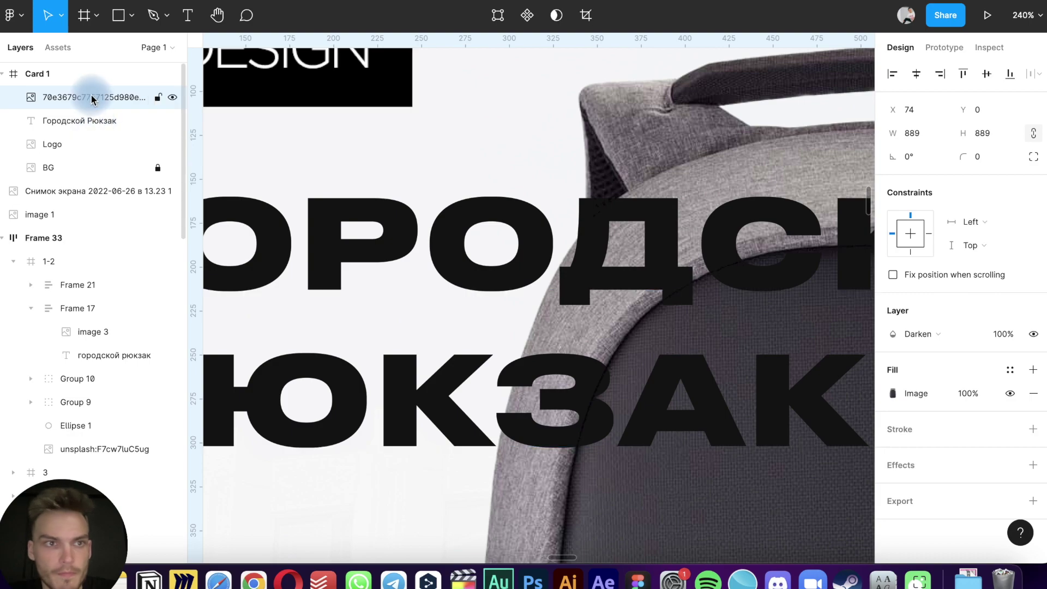
Drag the backpack photo up and right to X 214, Y -40
left_click(82, 120)
left_click(125, 99)
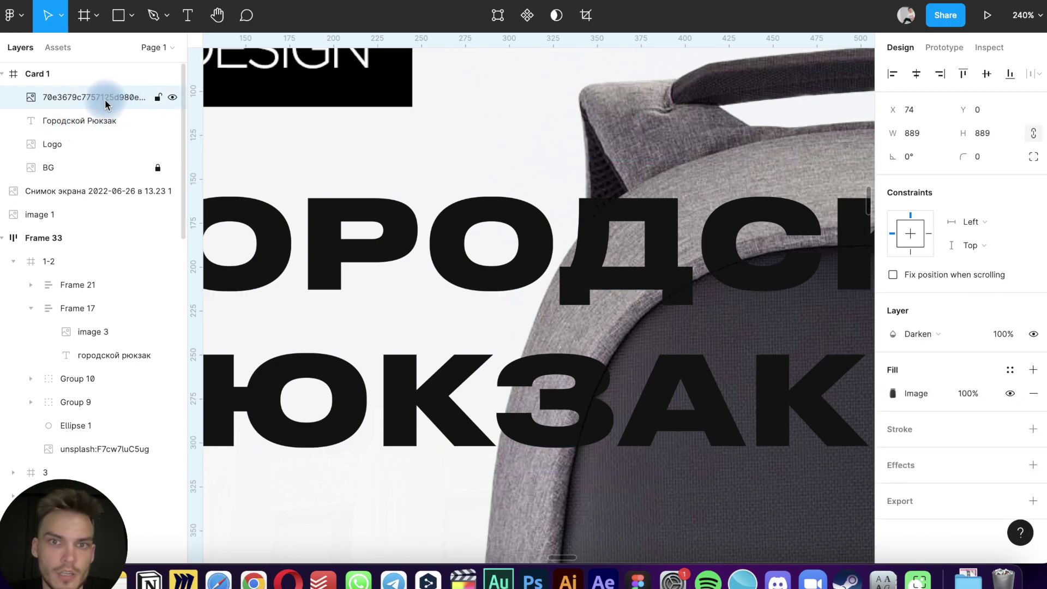
scroll(456, 252, "down", 10)
mouse_move(484, 269)
left_mouse_down()
mouse_move(560, 297)
mouse_move(365, 456)
mouse_move(541, 310)
mouse_move(530, 306)
left_mouse_up()
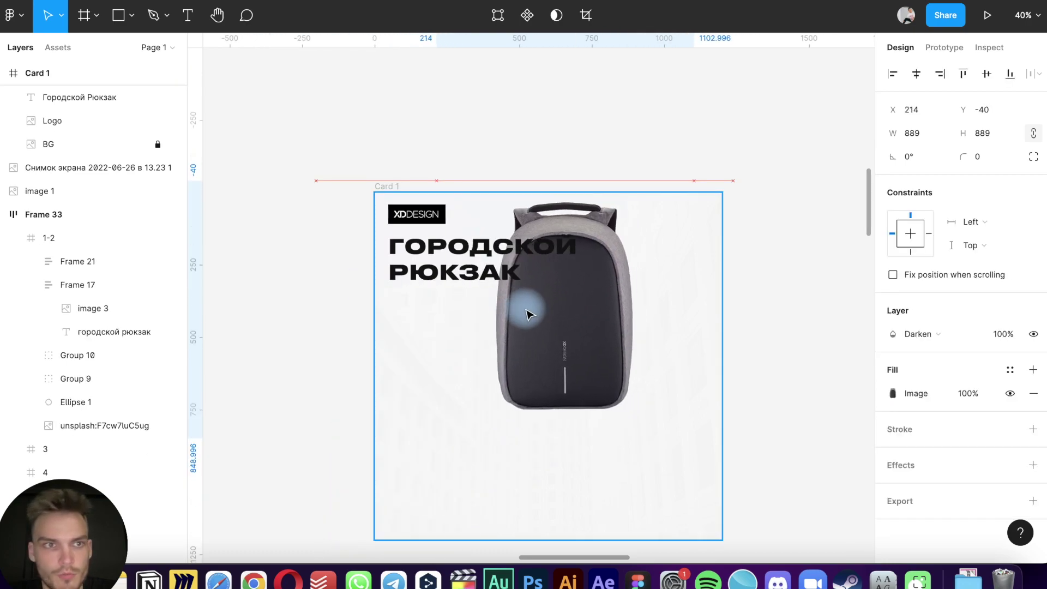
Paste the backpack photo back into Card 1 and adjust its position
key("Delete")
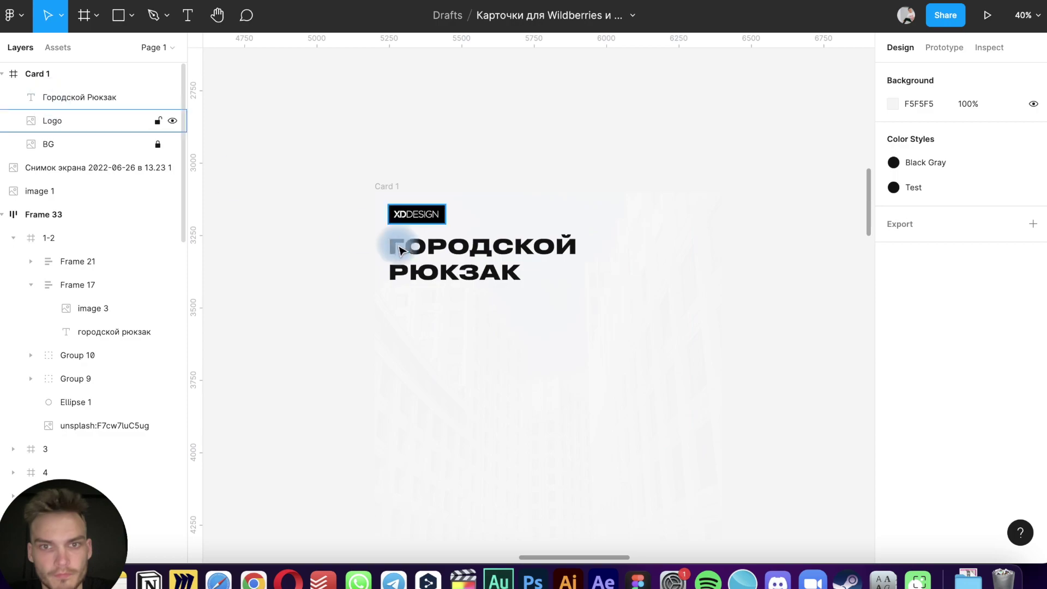
left_click(393, 245)
left_click(388, 187)
key("ctrl+v")
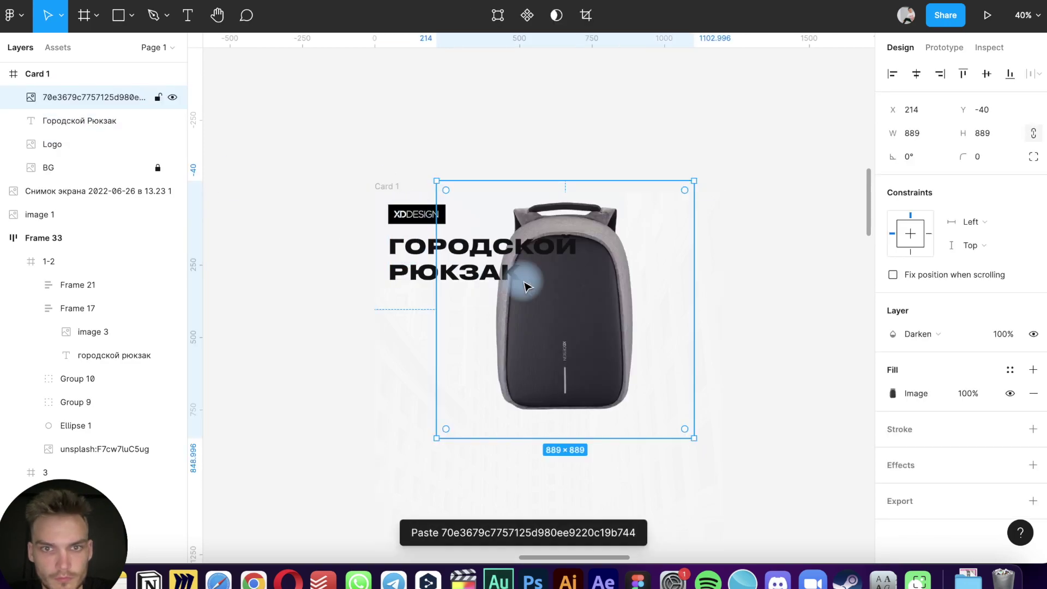
left_click_drag(562, 365, 553, 368)
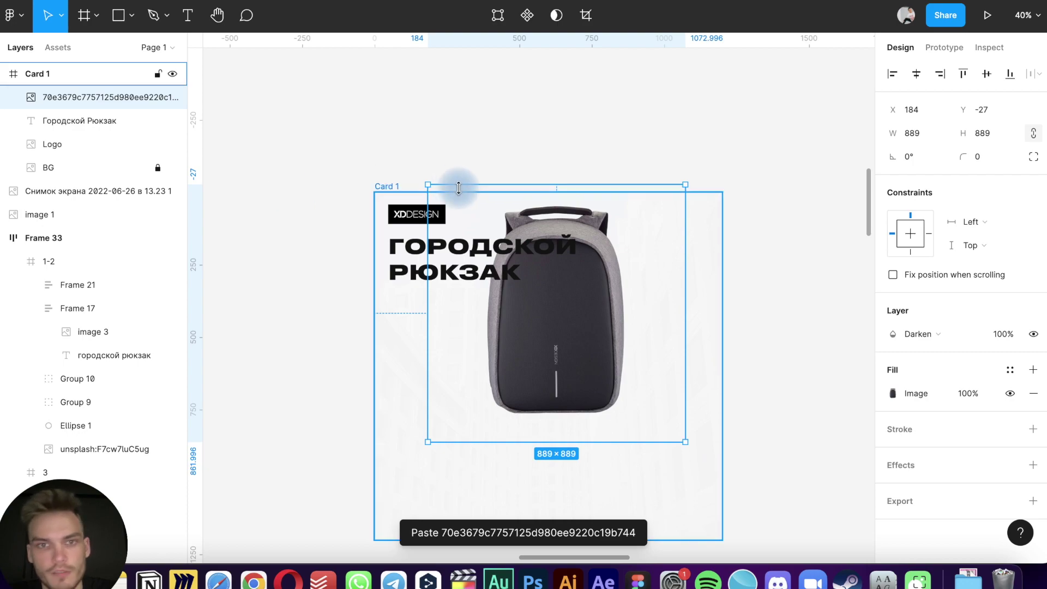
mouse_move(587, 333)
left_mouse_down()
mouse_move(575, 400)
mouse_move(649, 367)
mouse_move(629, 334)
mouse_move(615, 262)
left_mouse_up()
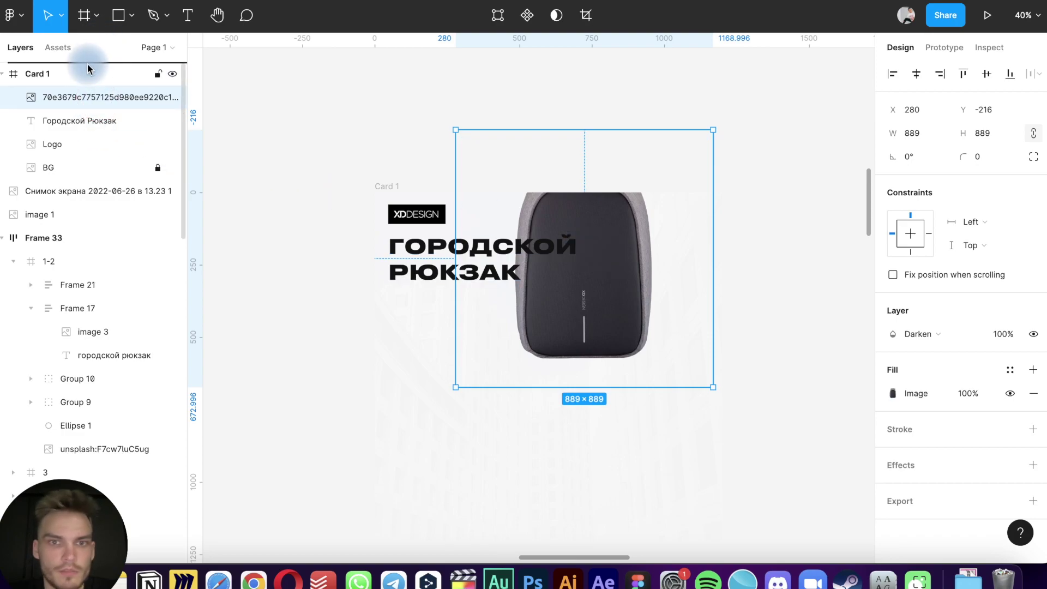
Take the photo out of Card 1 and switch its blend mode from Darken to Normal
left_click_drag(102, 43, 87, 67)
mouse_move(592, 194)
left_mouse_down()
mouse_move(520, 196)
mouse_move(592, 197)
left_mouse_up()
left_click(927, 216)
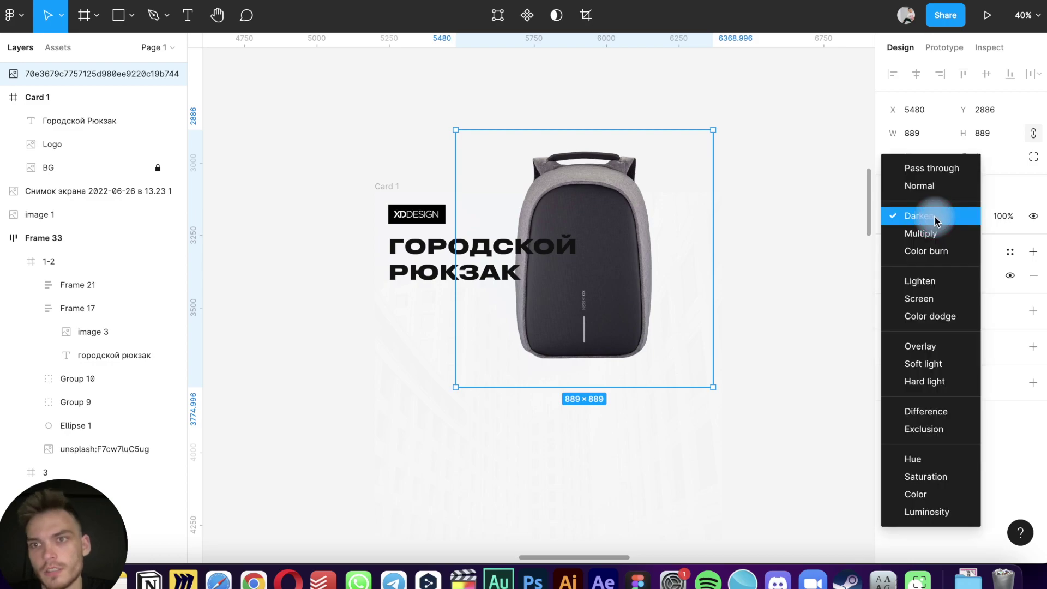
left_click(758, 330)
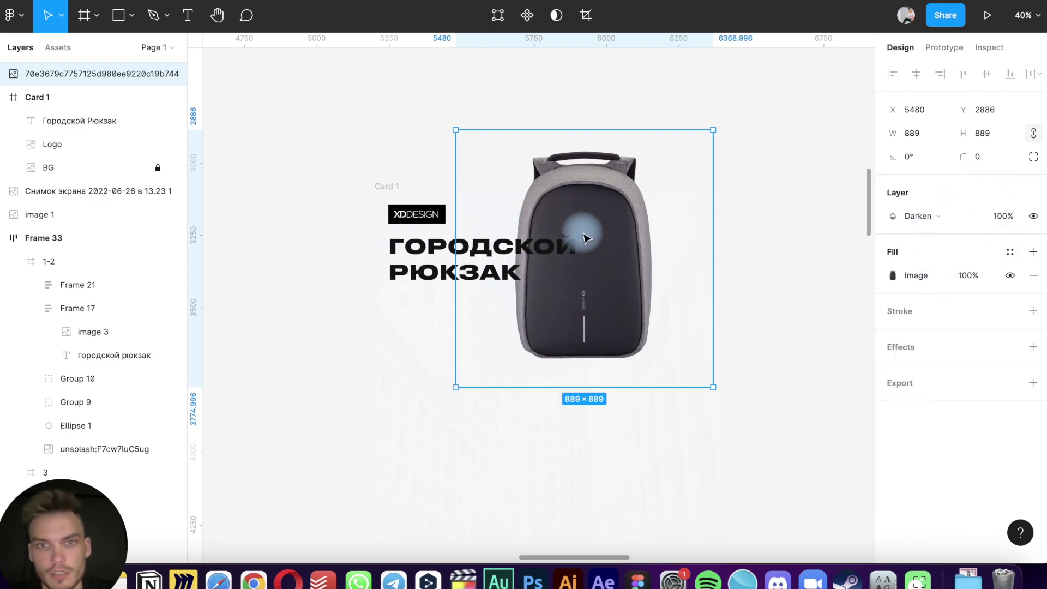
left_click(956, 217)
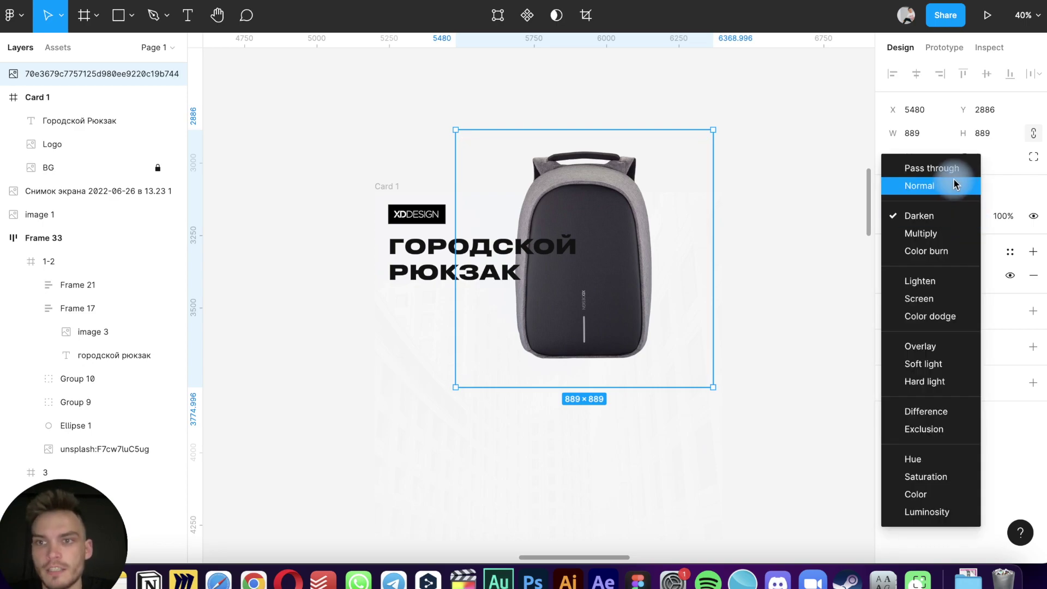
left_click(956, 186)
scroll(567, 243, "up", 10)
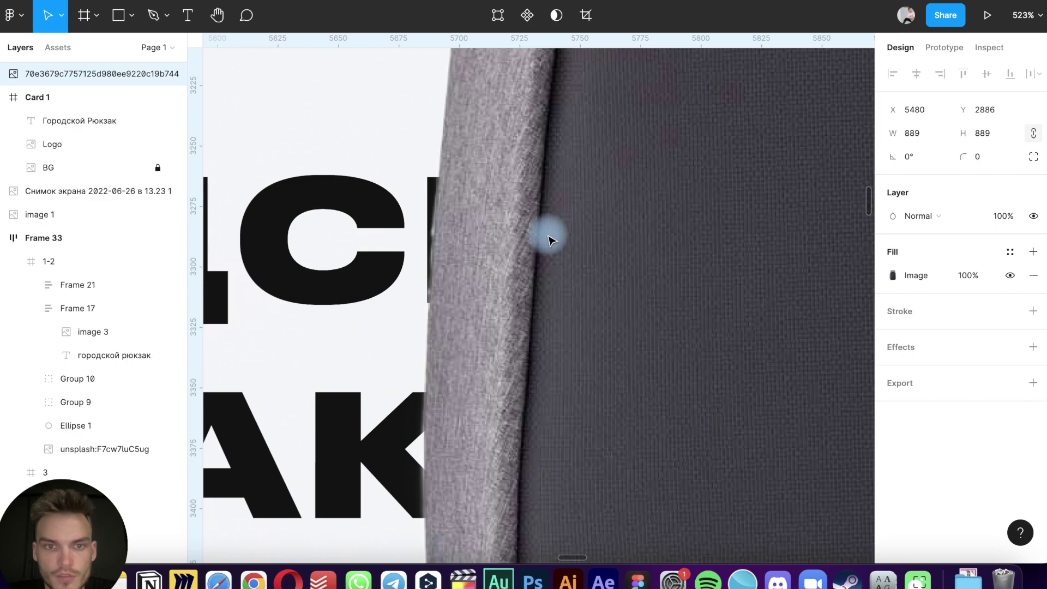
left_click_drag(550, 240, 470, 316)
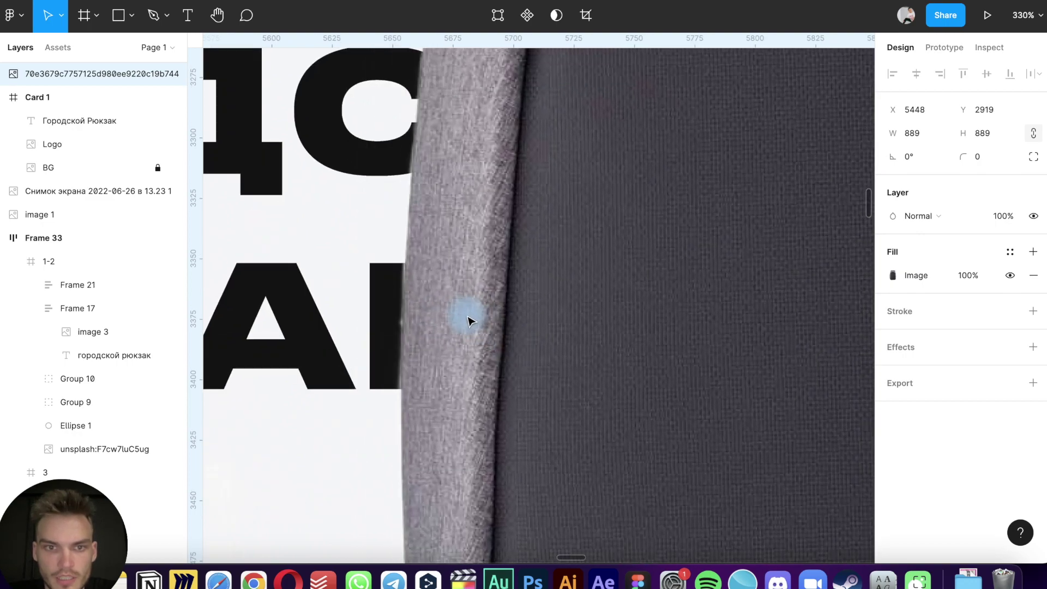
Shift the backpack photo around and drop it back inside Card 1
scroll(358, 313, "up", 5)
scroll(358, 313, "up", 5)
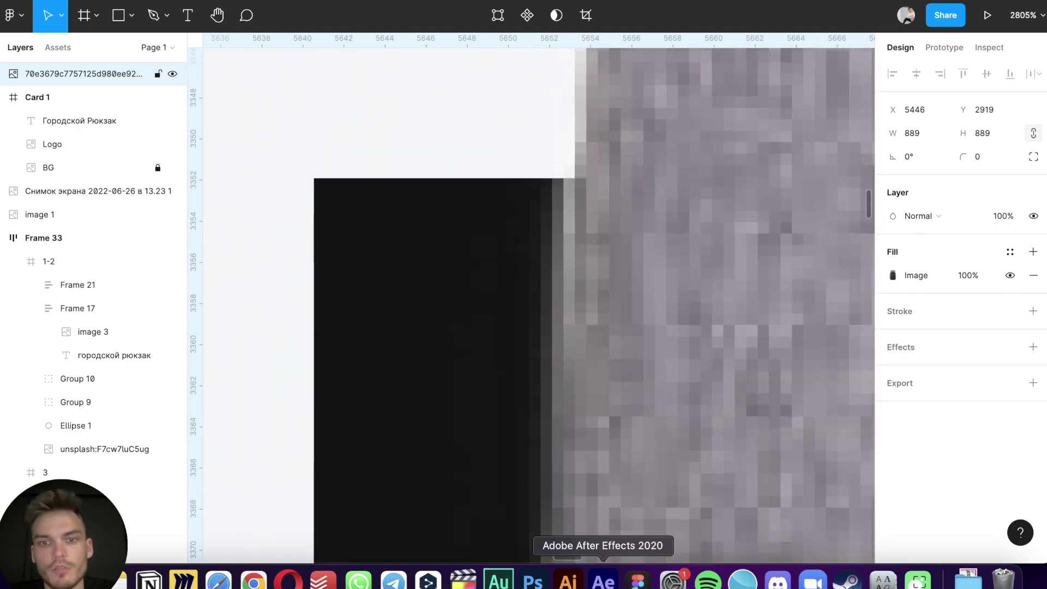
scroll(652, 215, "down", 5)
scroll(652, 215, "down", 5)
scroll(653, 215, "up", 5)
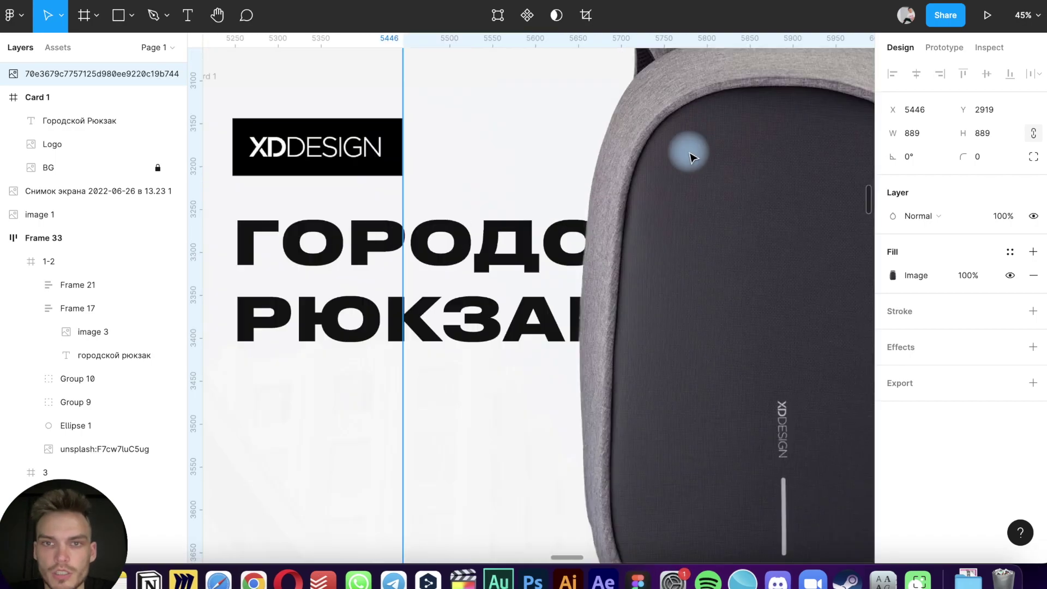
scroll(690, 152, "up", 5)
mouse_move(643, 234)
left_mouse_down()
mouse_move(578, 463)
mouse_move(500, 227)
mouse_move(438, 299)
mouse_move(480, 251)
mouse_move(461, 218)
left_mouse_up()
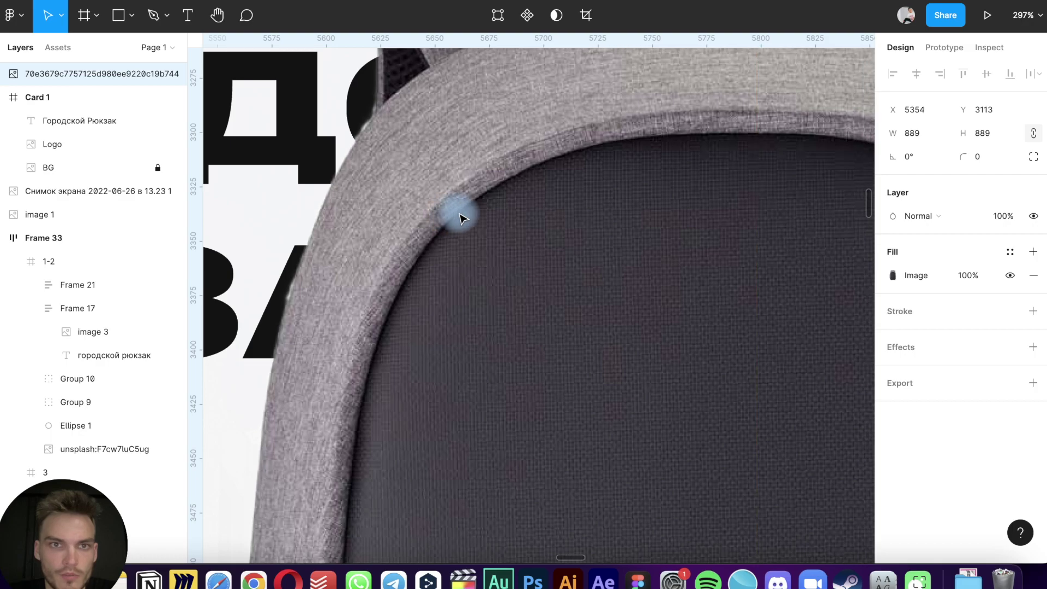
scroll(361, 82, "up", 5)
scroll(361, 82, "down", 6)
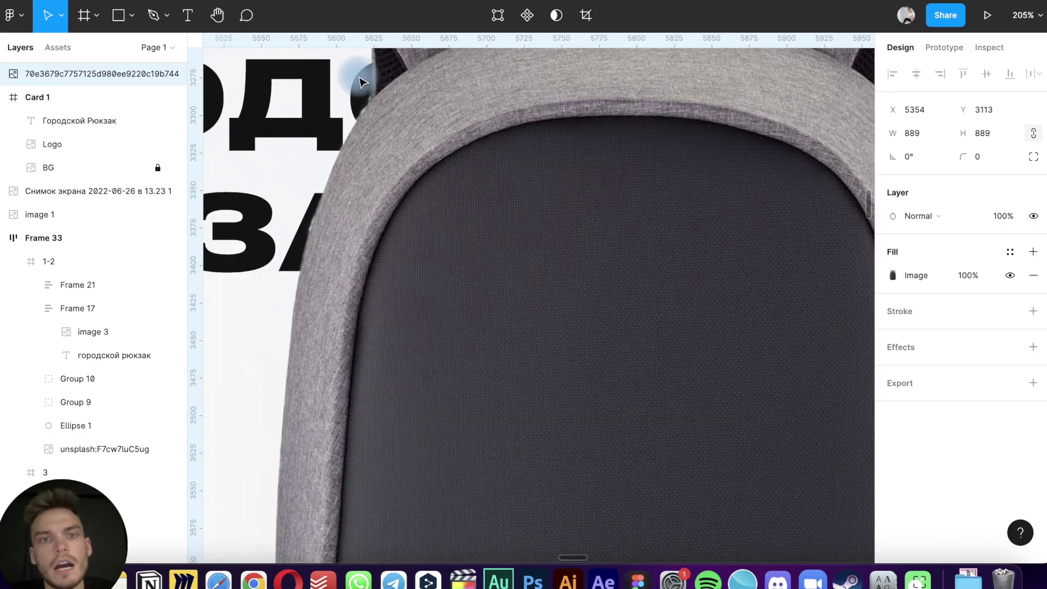
scroll(361, 82, "down", 10)
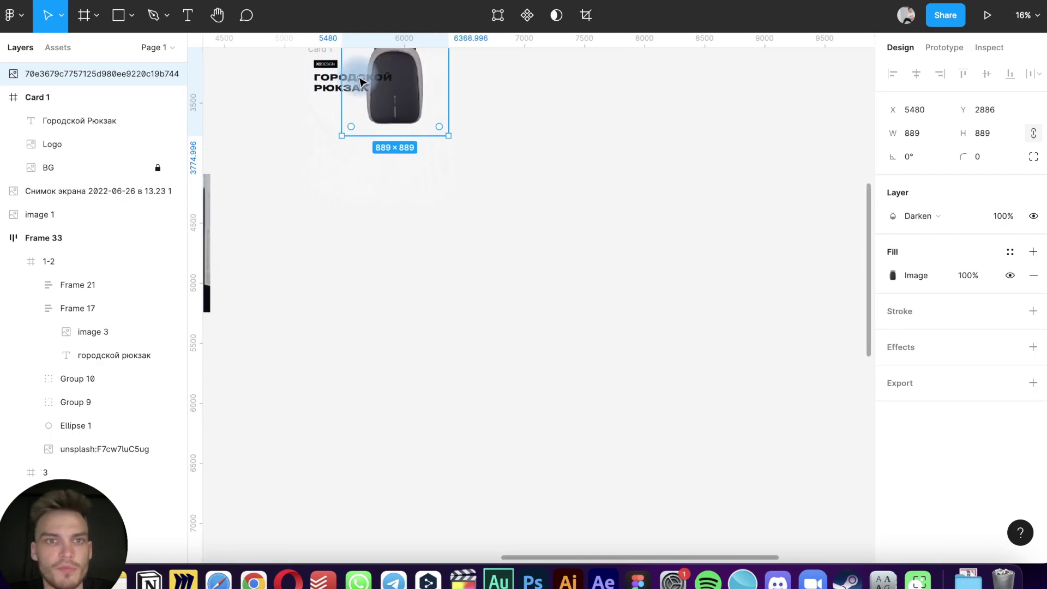
left_click_drag(362, 82, 362, 82)
Undo and redo edits until the Darken photo sits at X 340, Y 346
key("ctrl+z")
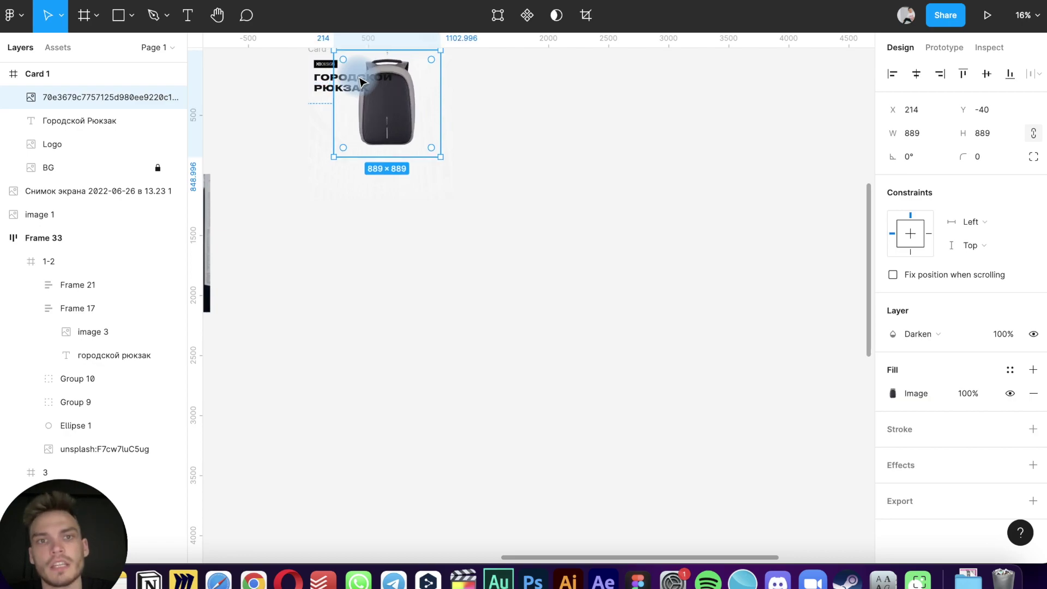
key("ctrl+z")
key("ctrl+z")
key("ctrl+shift+z")
key("ctrl+shift+z")
key("ctrl+z")
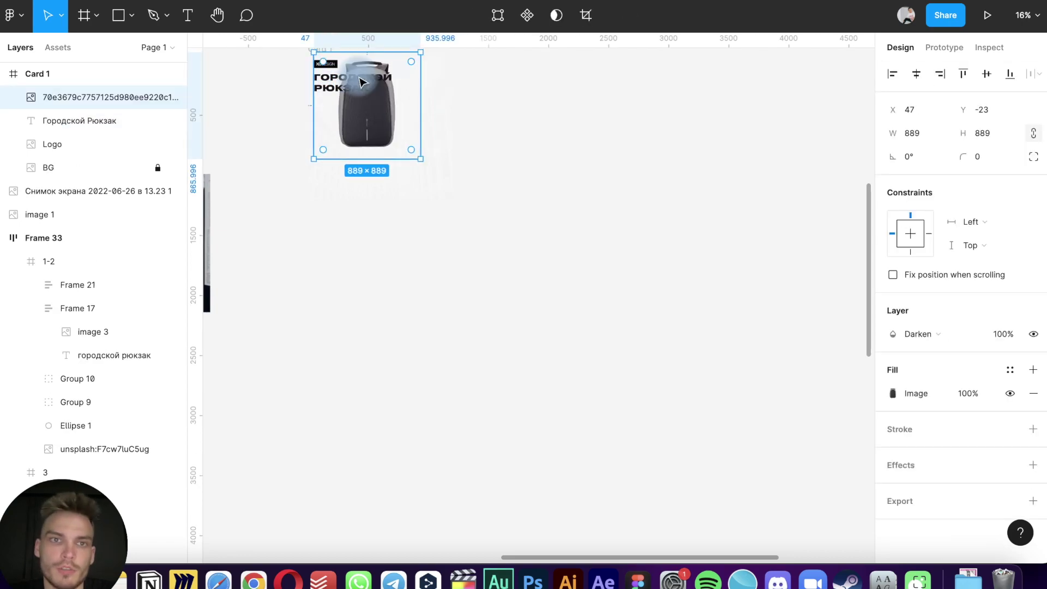
key("ctrl+z")
key("ctrl+shift+z")
key("ctrl+z")
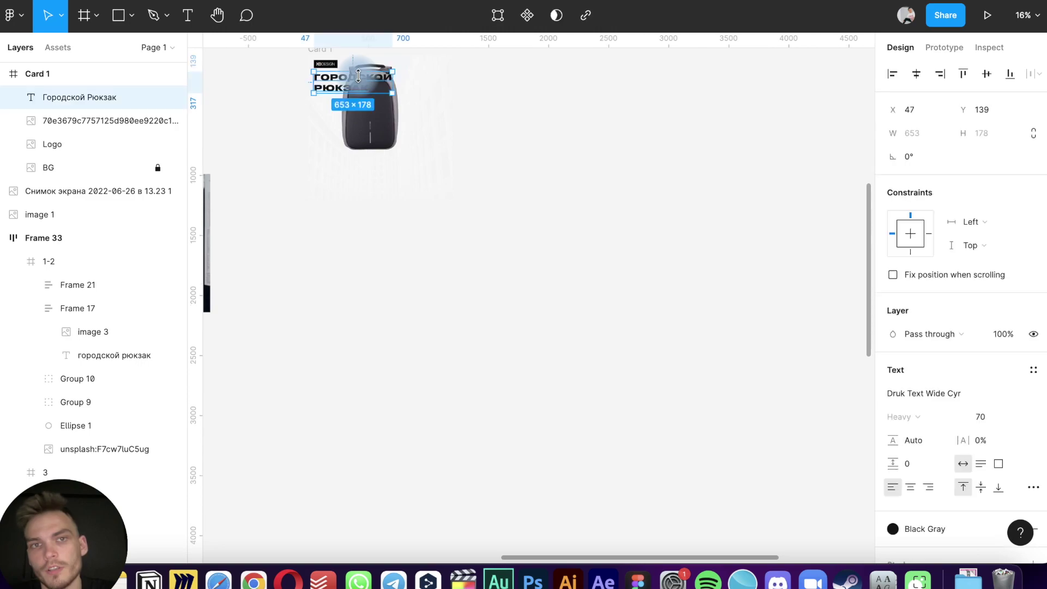
key("ctrl+z")
key("ctrl+z")
key("ctrl+z")
key("ctrl+z")
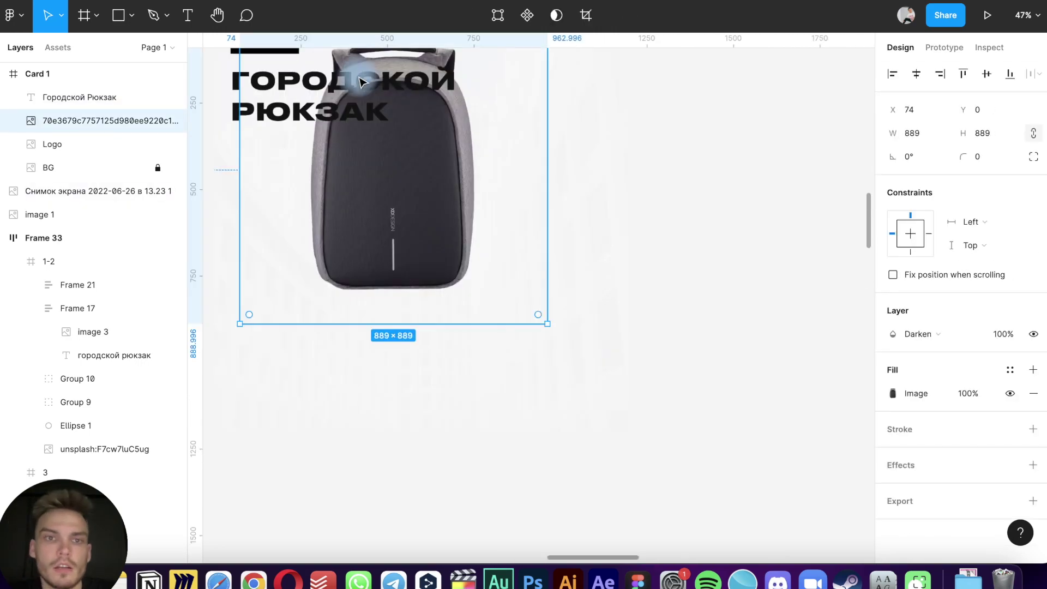
key("ctrl+z")
key("ctrl+shift+z")
key("ctrl+shift+z")
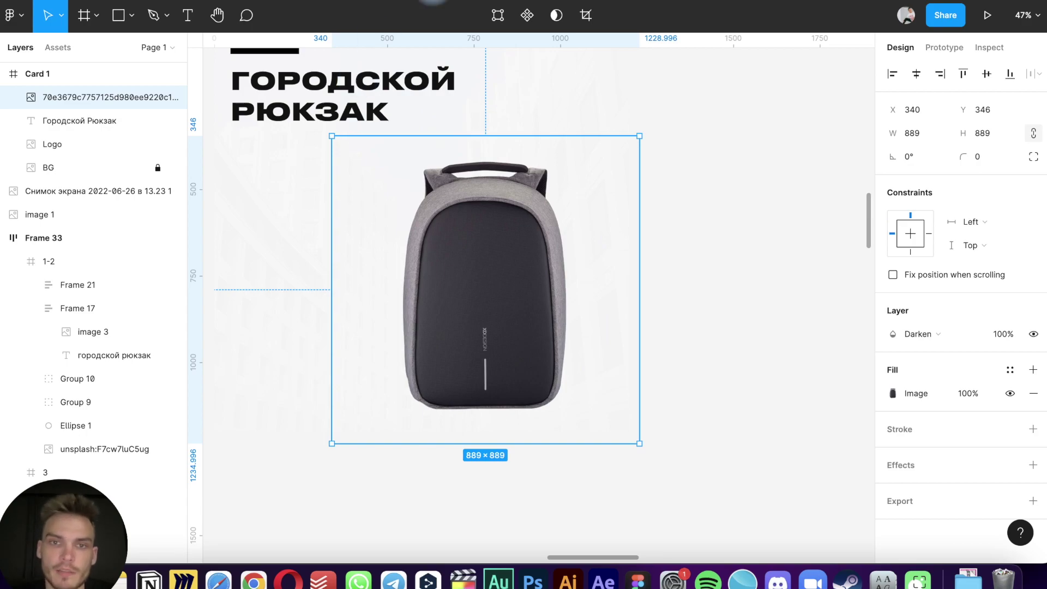
Move the backpack photo right and crop its left, right, top and bottom edges toward the backpack
left_click(494, 325)
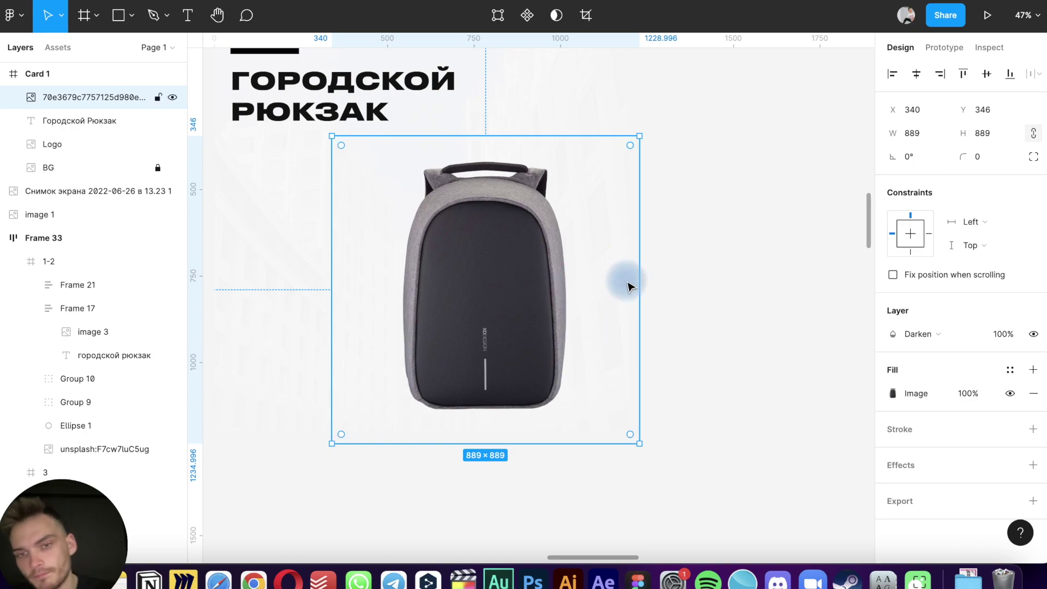
left_click_drag(500, 272, 519, 273)
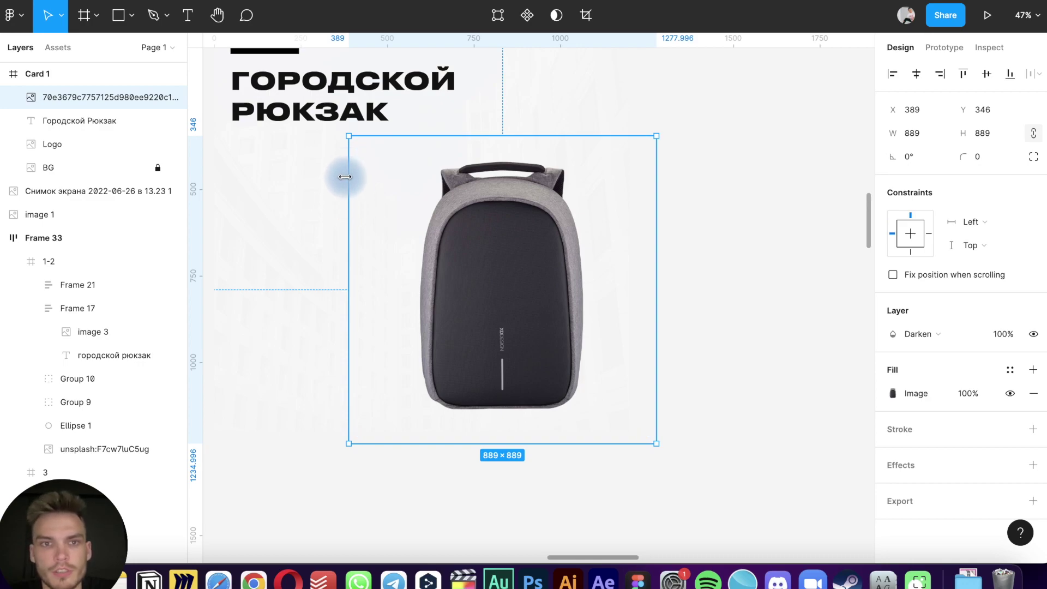
left_click_drag(344, 177, 412, 196)
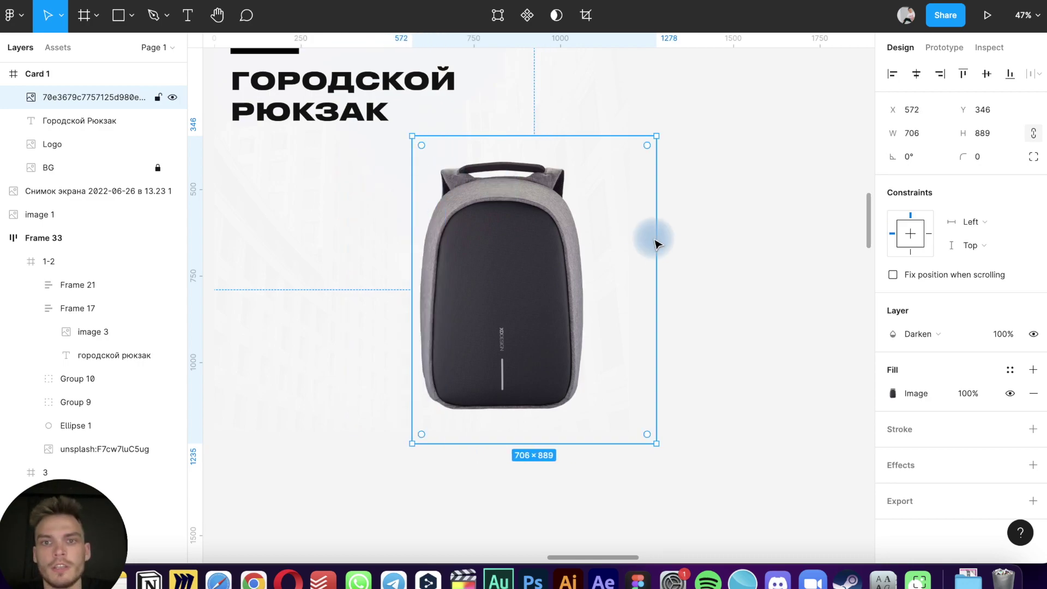
left_click_drag(658, 248, 593, 247)
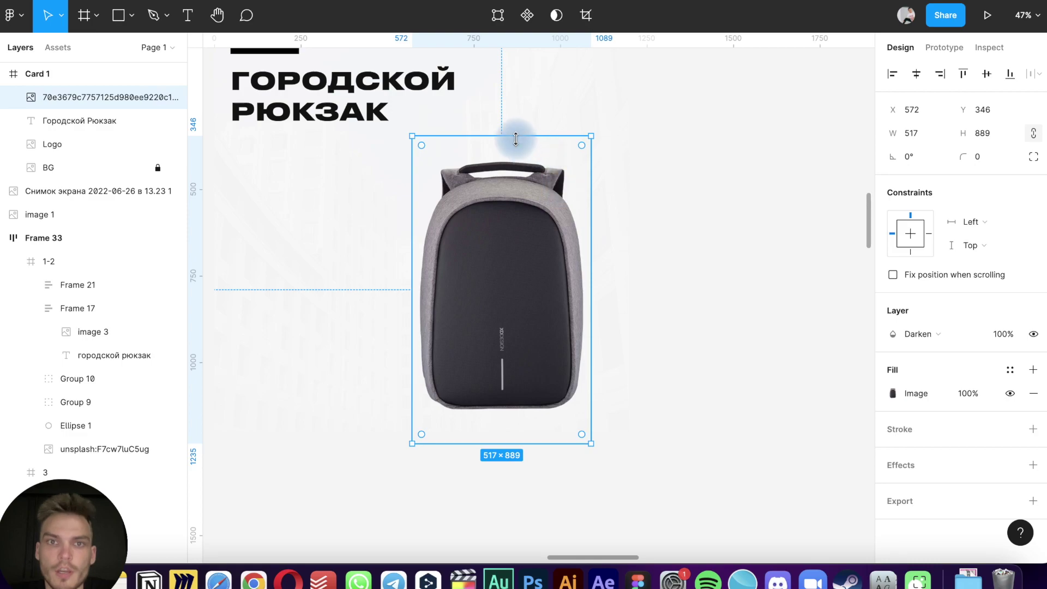
left_click_drag(516, 138, 516, 151)
left_click(521, 440)
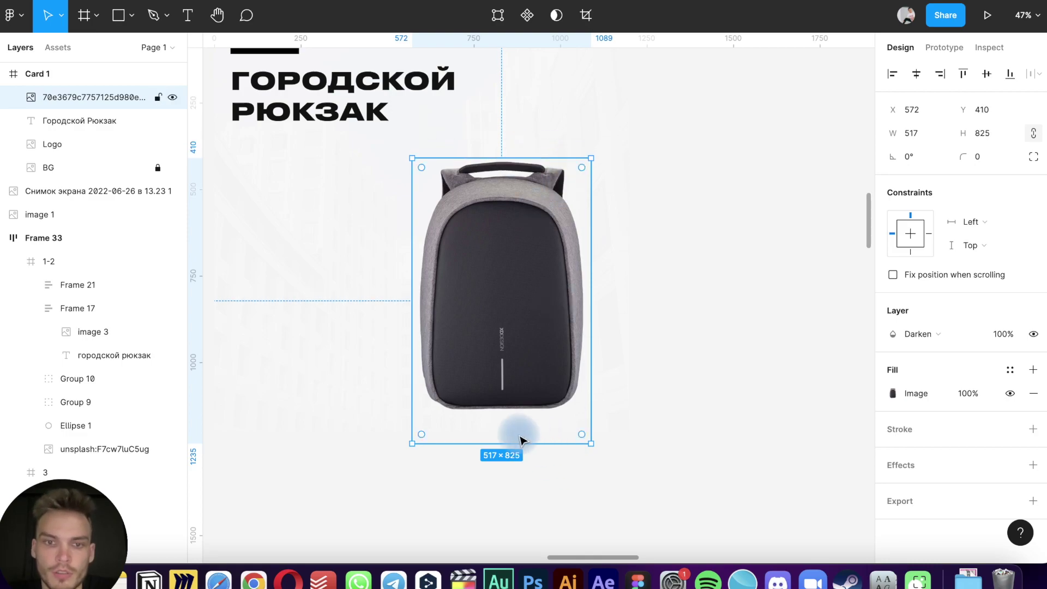
left_click_drag(495, 443, 504, 412)
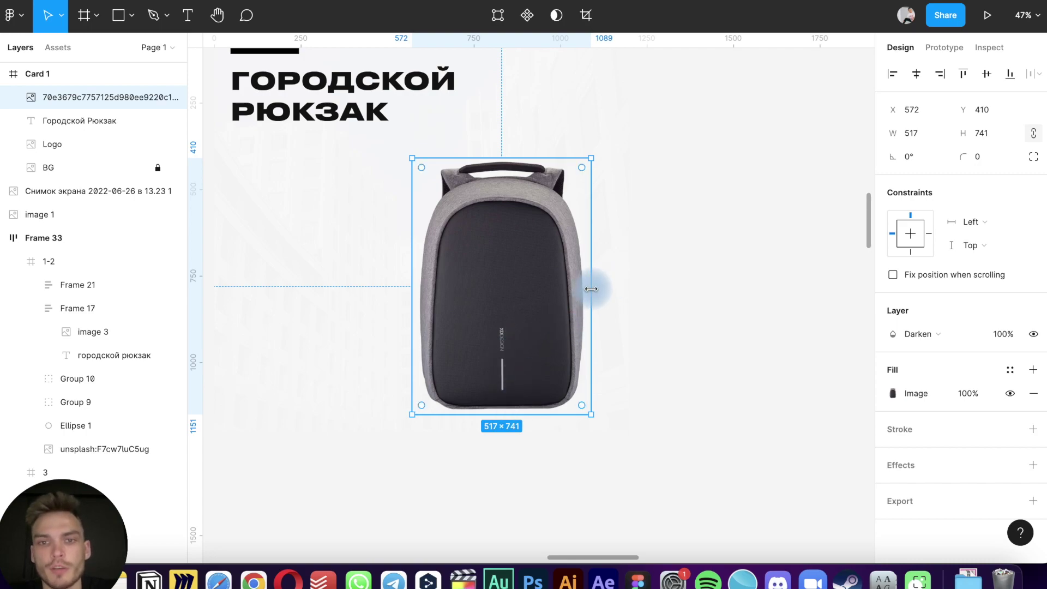
After trial resizes, set the photo's width to 506 and nudge it up
left_click_drag(591, 289, 520, 300)
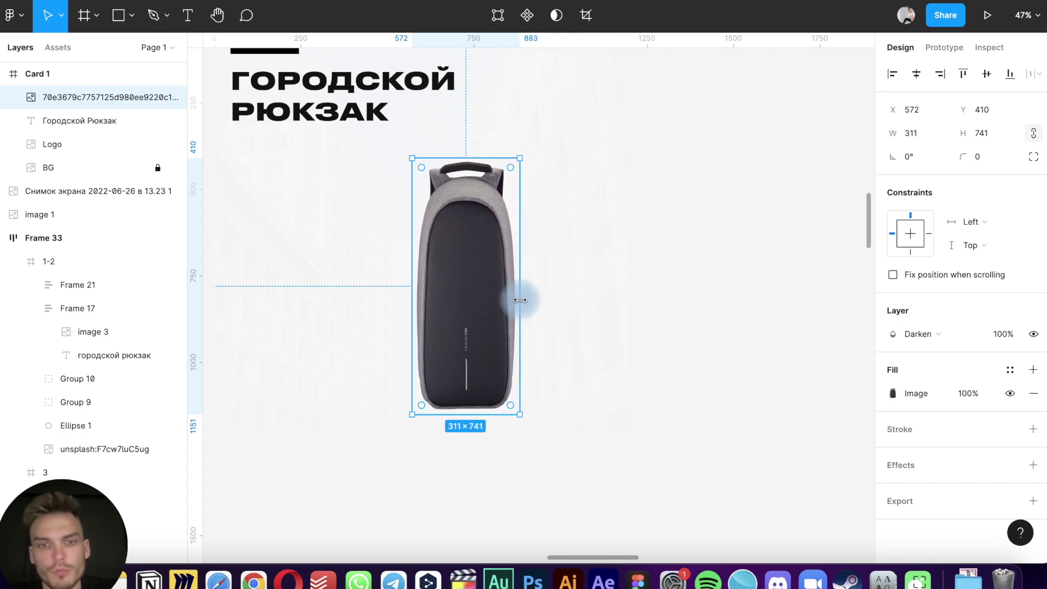
key("super+z")
left_click_drag(589, 244, 693, 353)
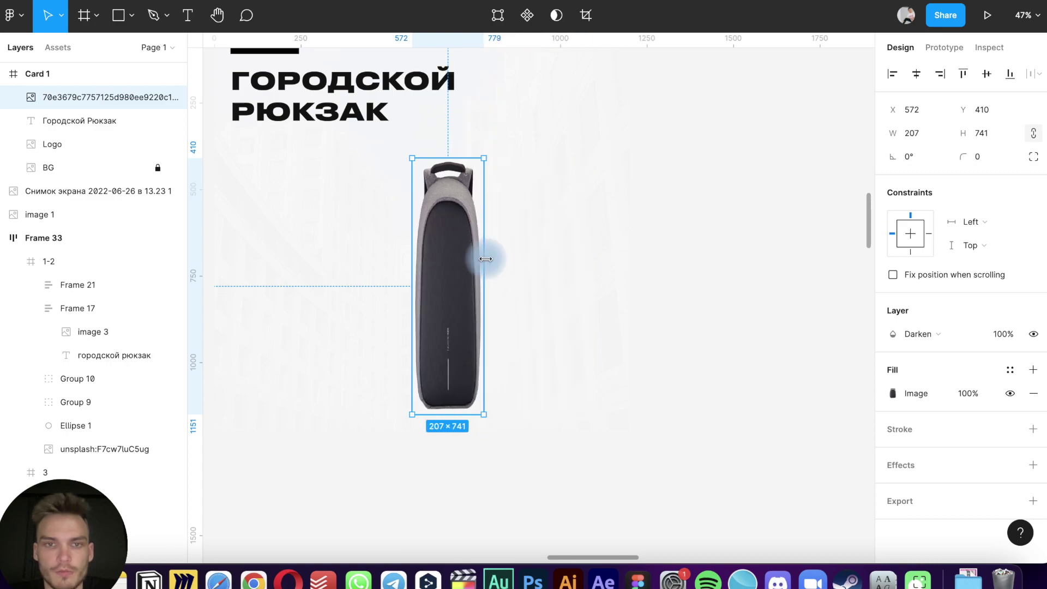
key("super+z")
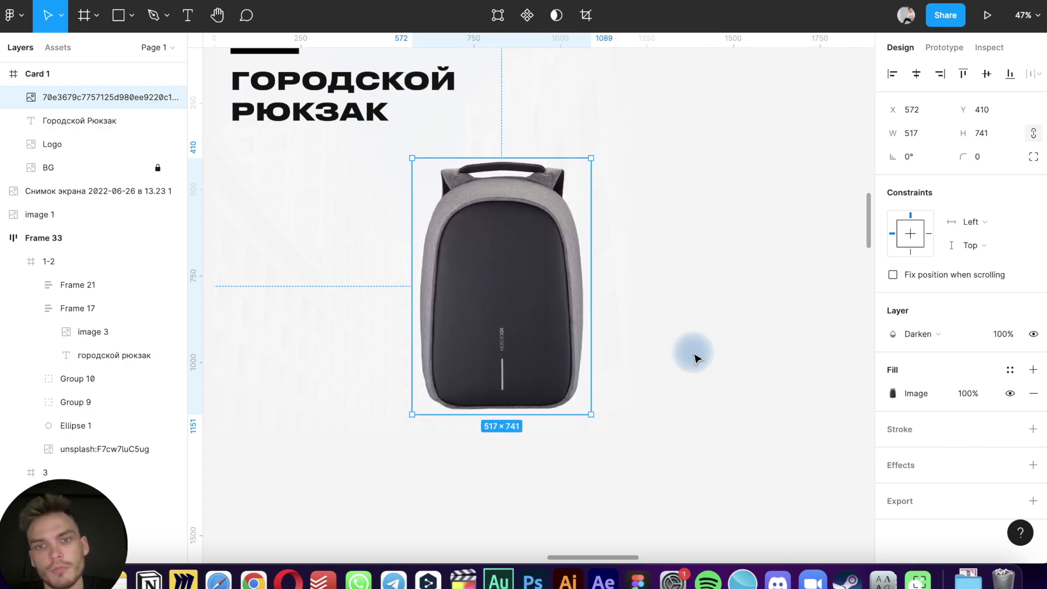
left_click_drag(593, 262, 736, 267)
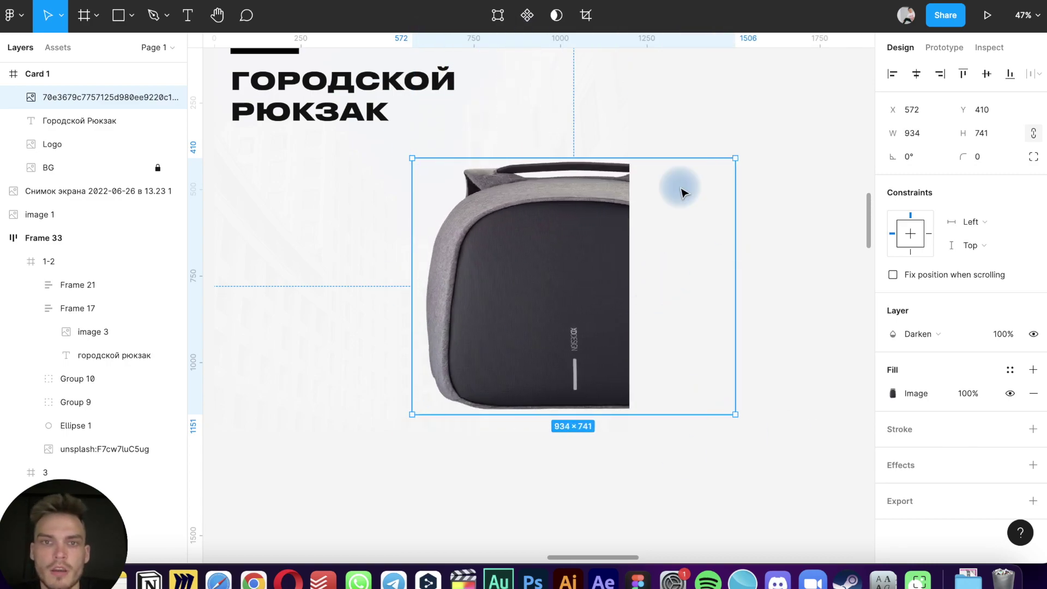
key("super+z")
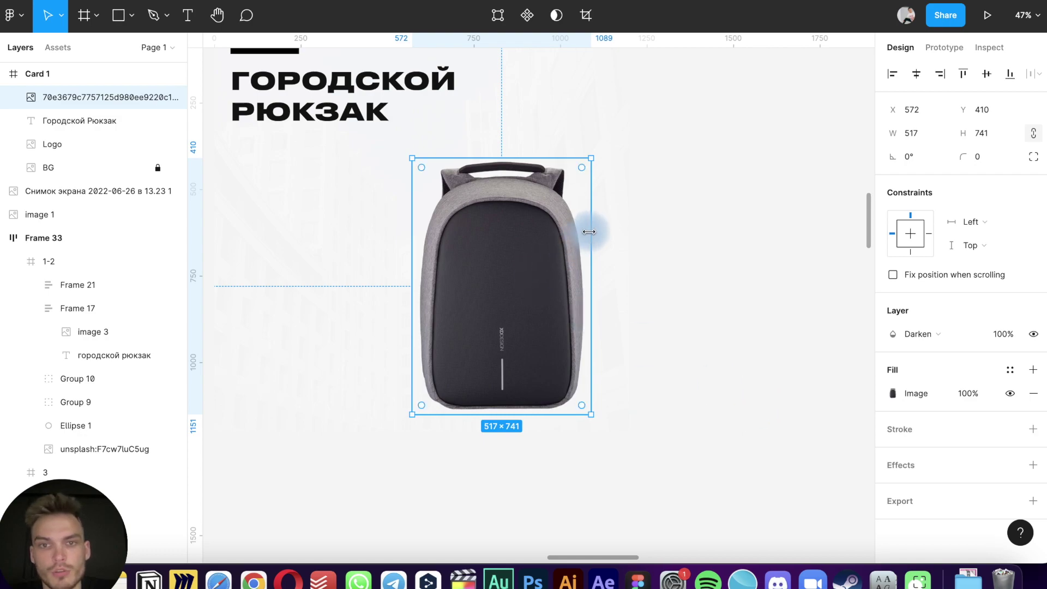
left_click_drag(589, 232, 588, 259)
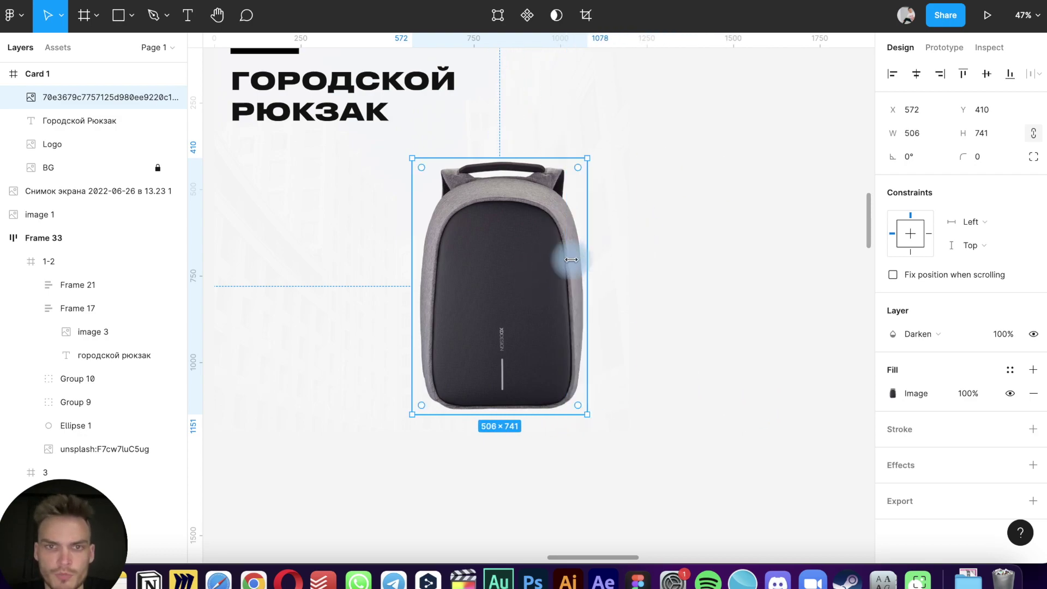
left_click_drag(518, 243, 517, 256)
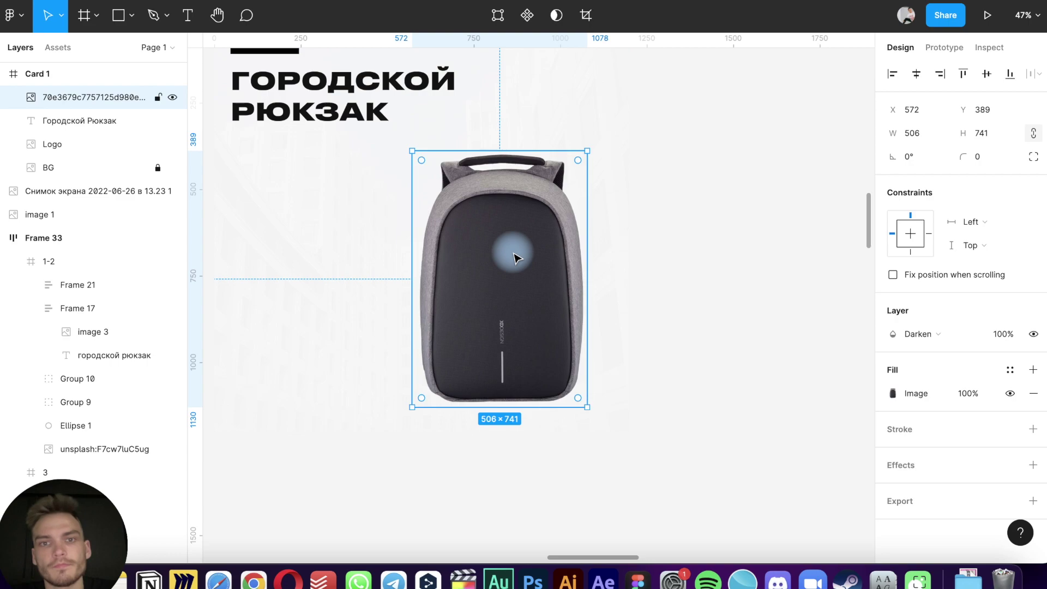
Reselect the cropped backpack photo and scroll around the canvas to review it
scroll(524, 245, "down", 5)
left_click(596, 179)
scroll(596, 180, "up", 10)
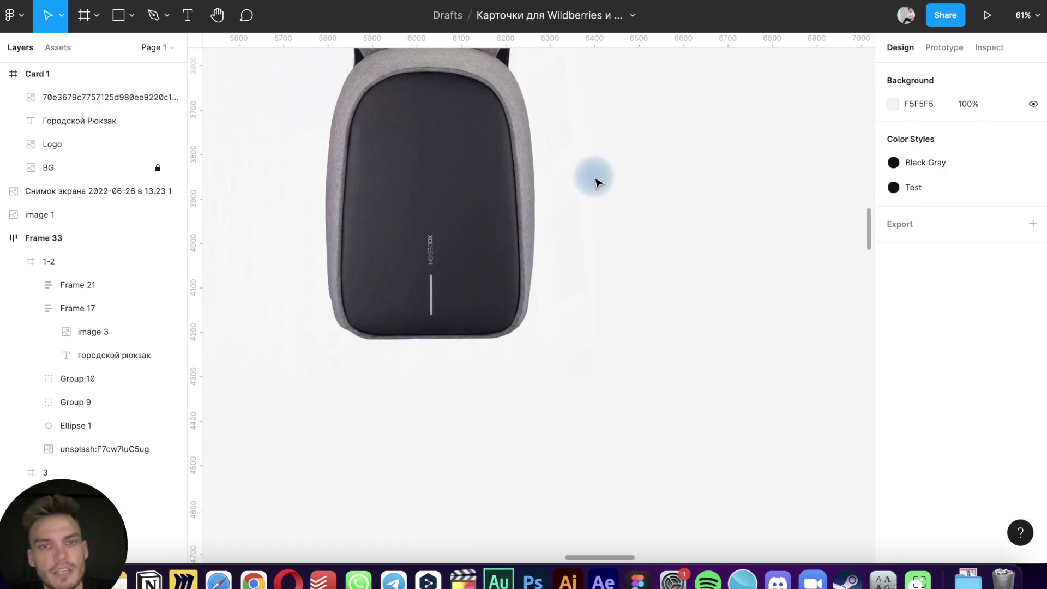
left_click(494, 178)
scroll(493, 177, "up", 8)
scroll(493, 178, "down", 8)
scroll(494, 180, "up", 5)
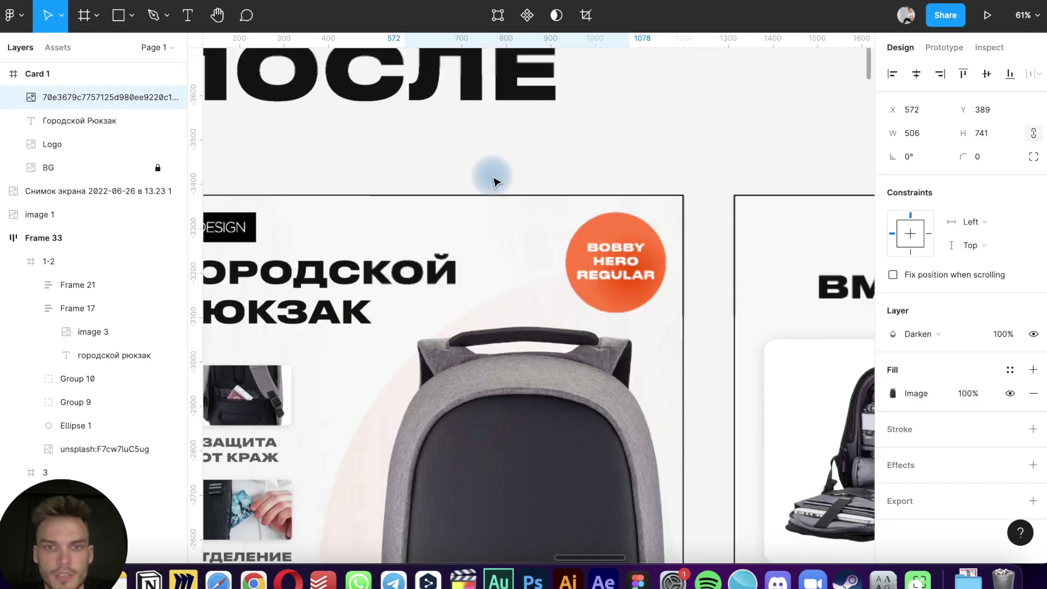
scroll(494, 177, "down", 3)
scroll(491, 176, "down", 6)
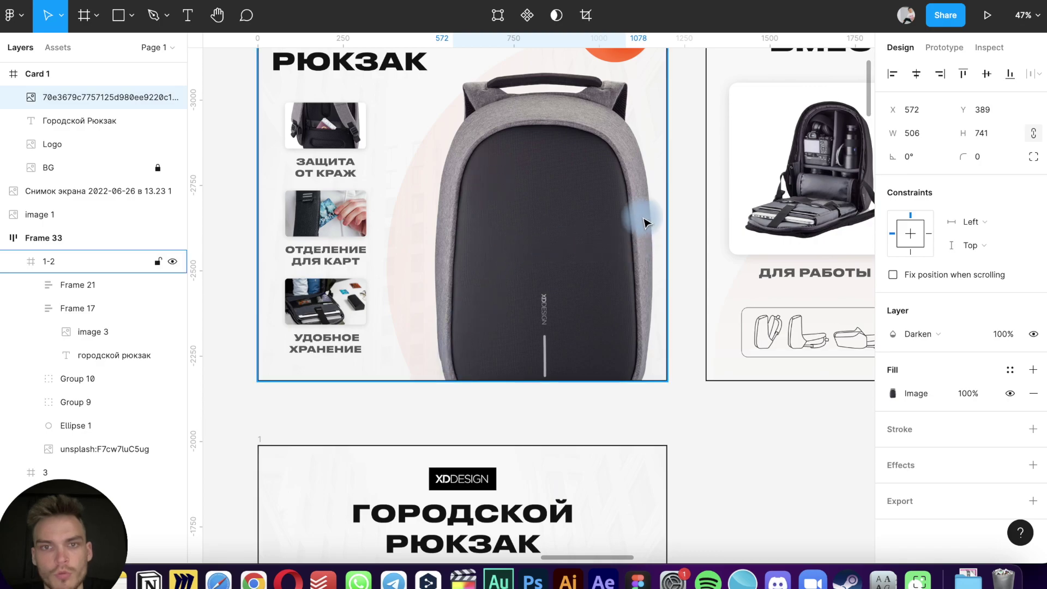
scroll(577, 449, "down", 5)
scroll(579, 436, "down", 5)
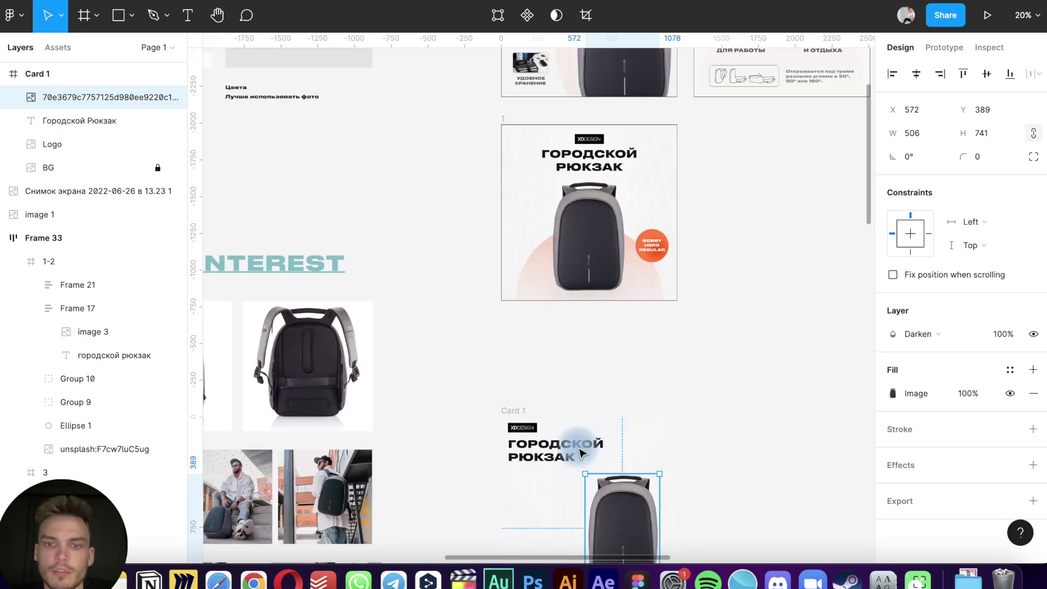
scroll(577, 444, "down", 3)
scroll(578, 450, "up", 5)
scroll(579, 451, "up", 4)
scroll(568, 417, "up", 3)
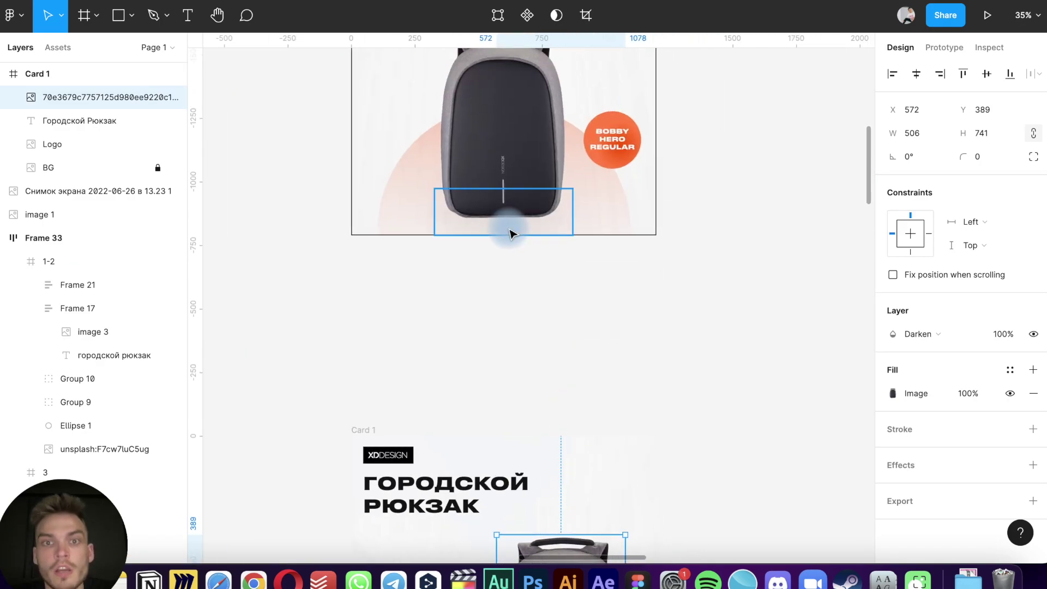
Compare the cropped photo against the reference card's backpack image, then deselect
left_click(522, 205)
left_click(435, 308)
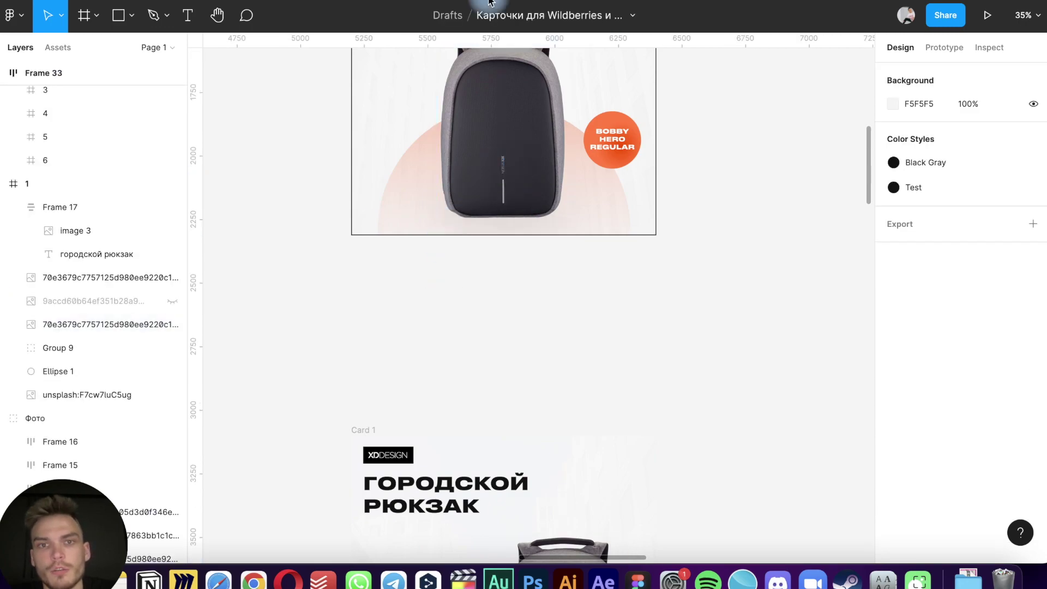
left_click(520, 348)
left_click(508, 364)
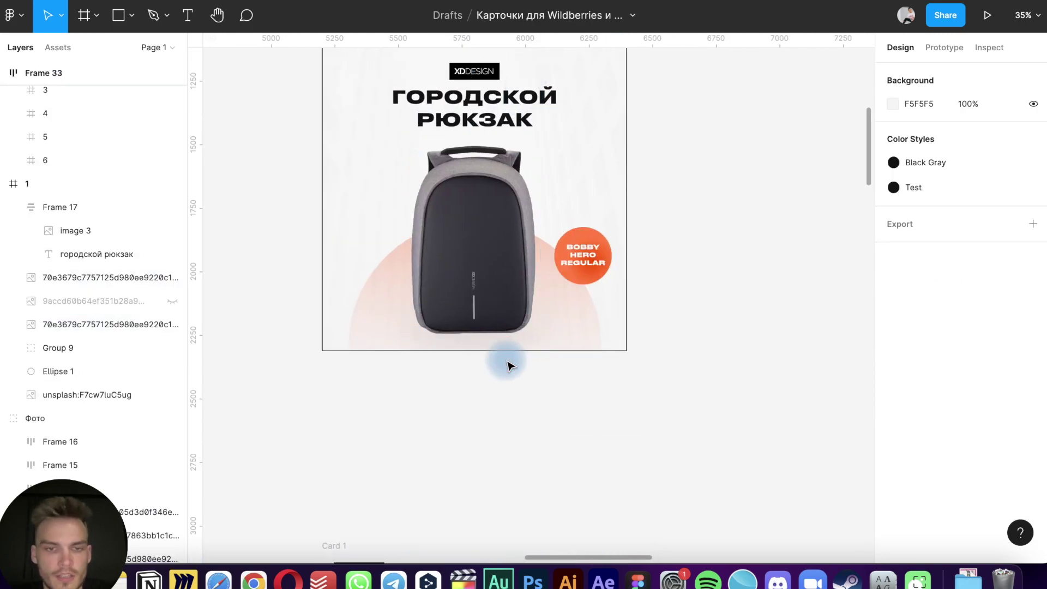
left_click(567, 282)
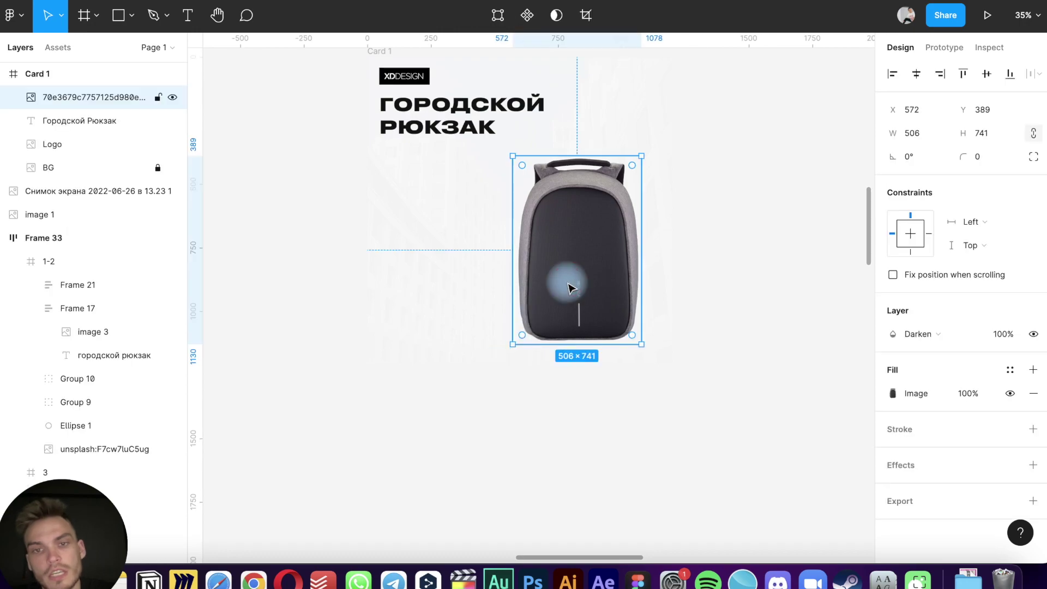
left_click(504, 391)
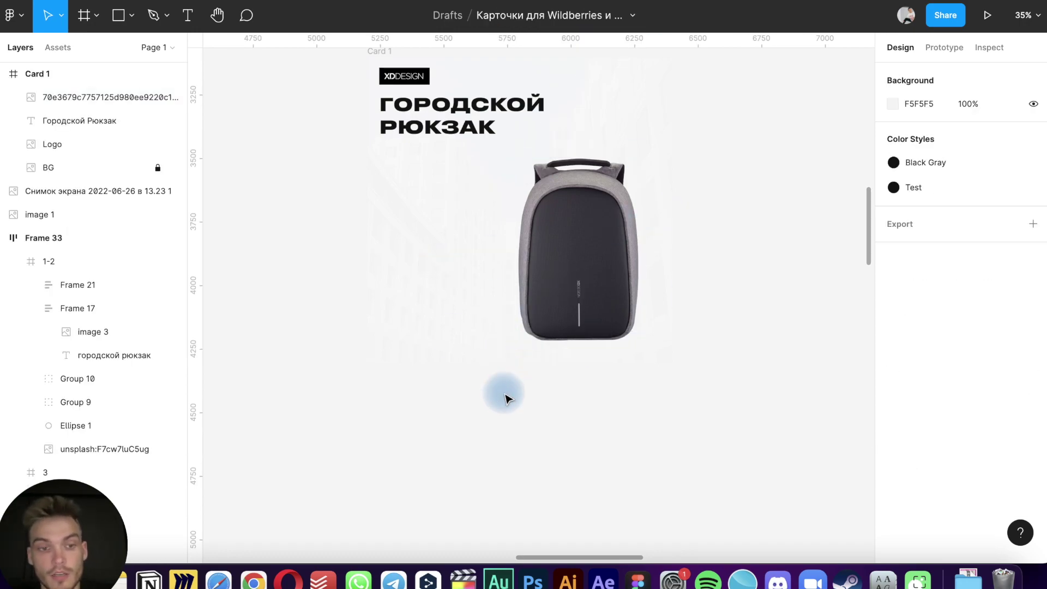
scroll(506, 399, "up", 10)
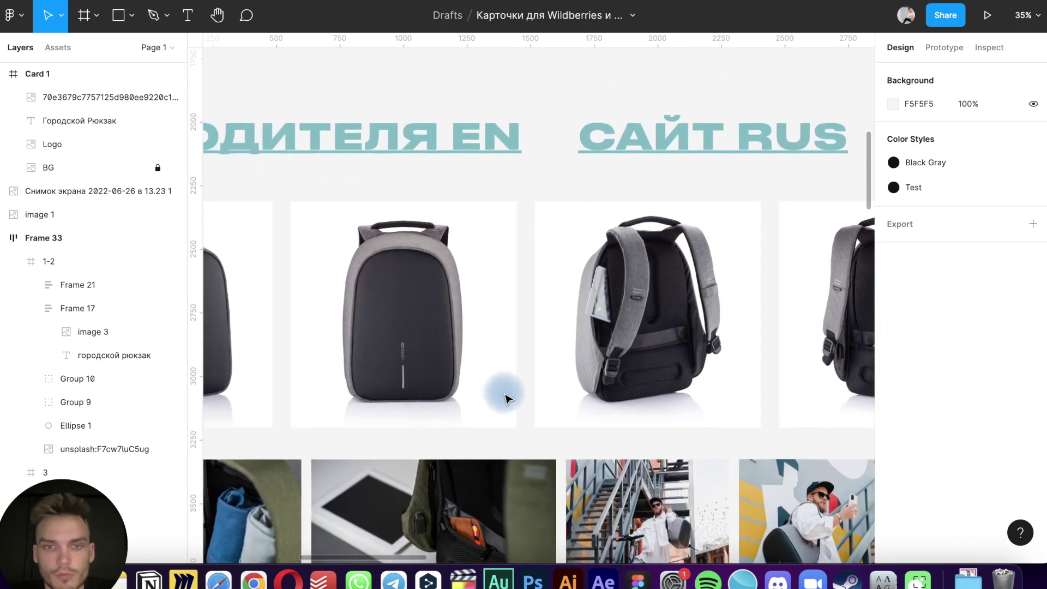
scroll(525, 498, "right", 3)
scroll(525, 497, "down", 5)
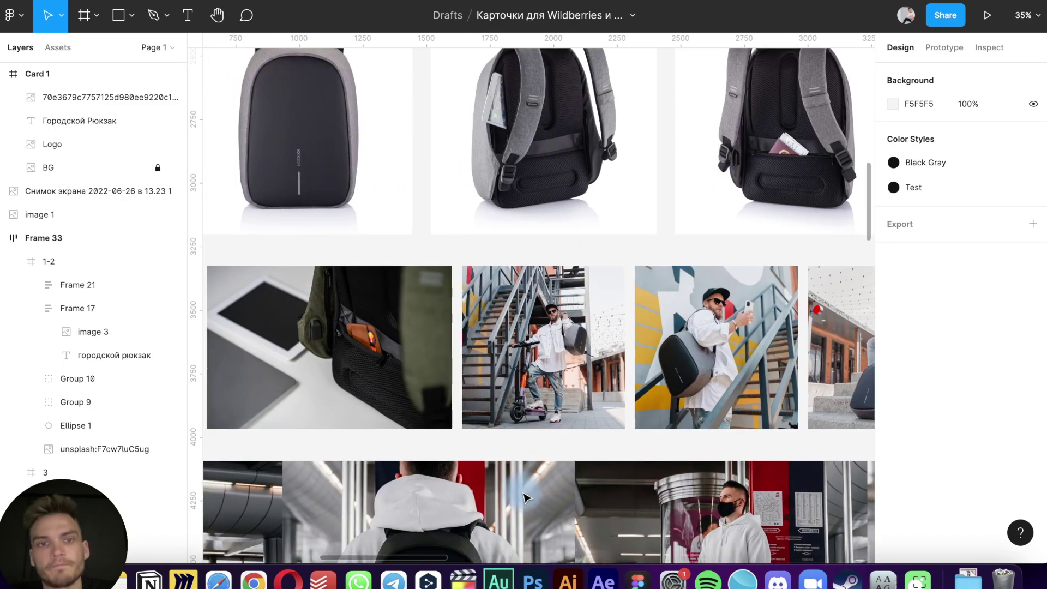
Place the full-size front-view backpack photo under the headline, moving the trimmed one out
left_click(361, 198)
scroll(362, 204, "down", 5)
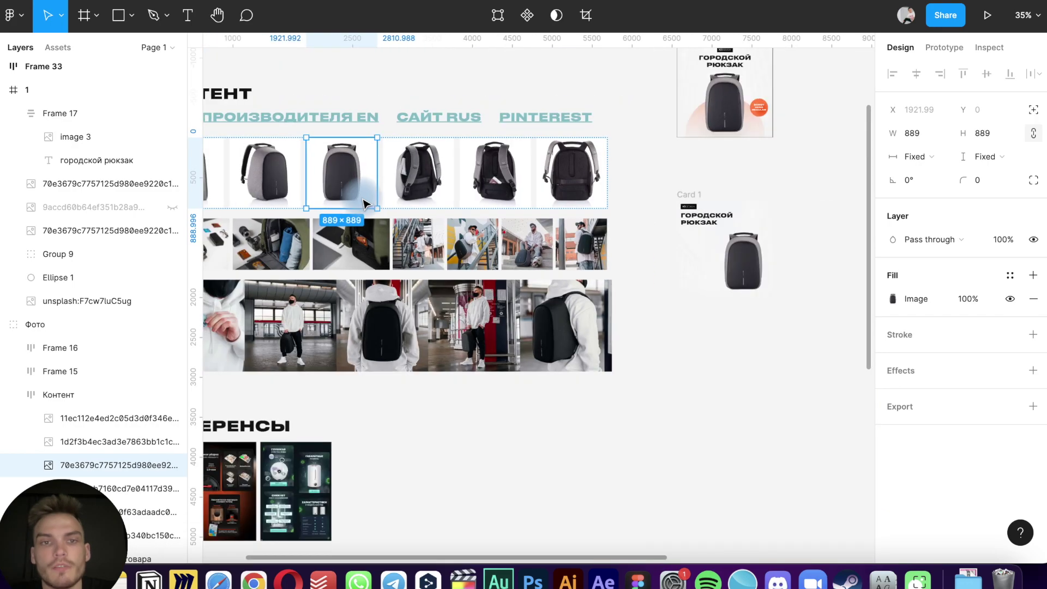
left_click(353, 189)
left_click_drag(343, 180, 690, 279)
scroll(696, 297, "up", 4)
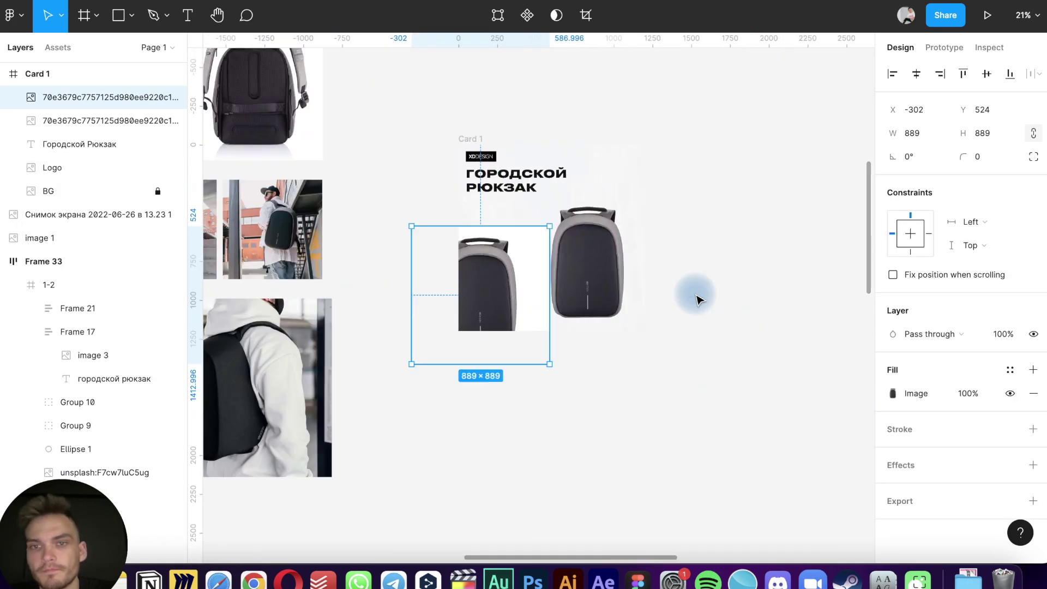
left_click_drag(546, 306, 868, 304)
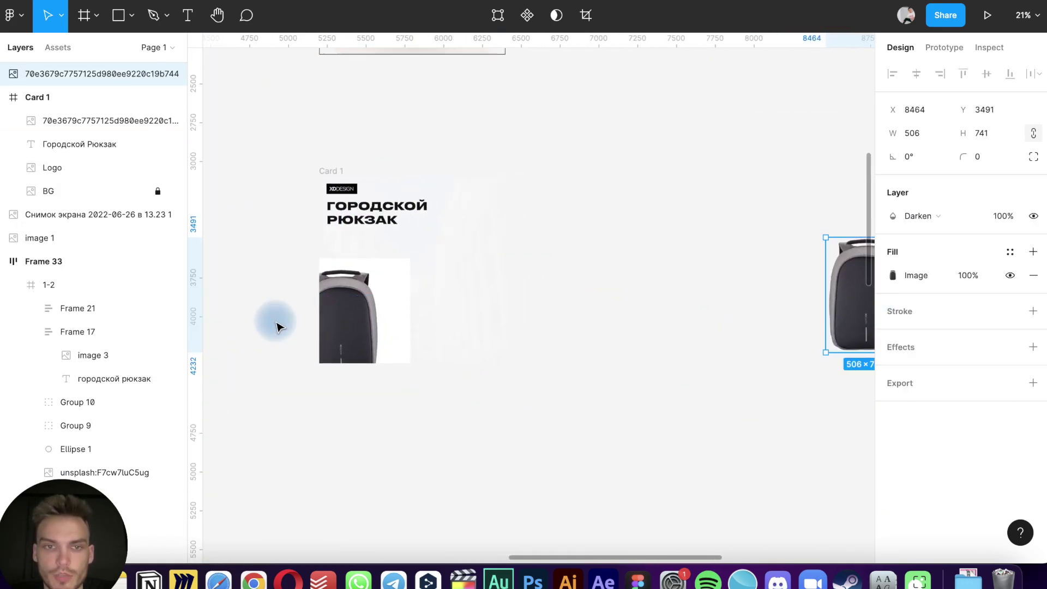
left_click(327, 320)
left_click_drag(333, 319, 422, 294)
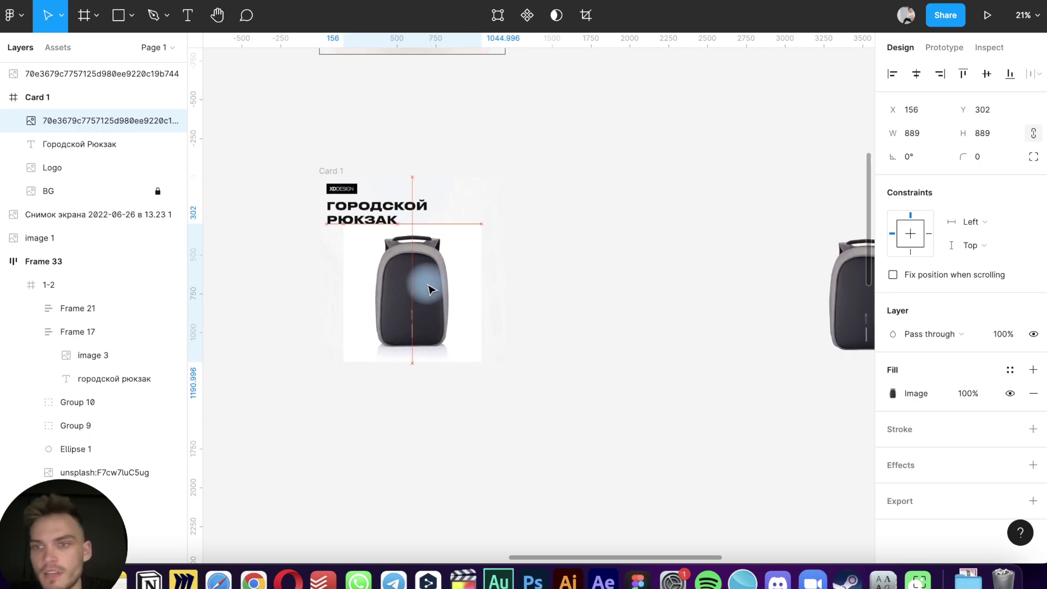
Set the photo's blend to Darken and enlarge it to 1083×1083 at X 305, Y 197
left_click(923, 334)
left_click(936, 381)
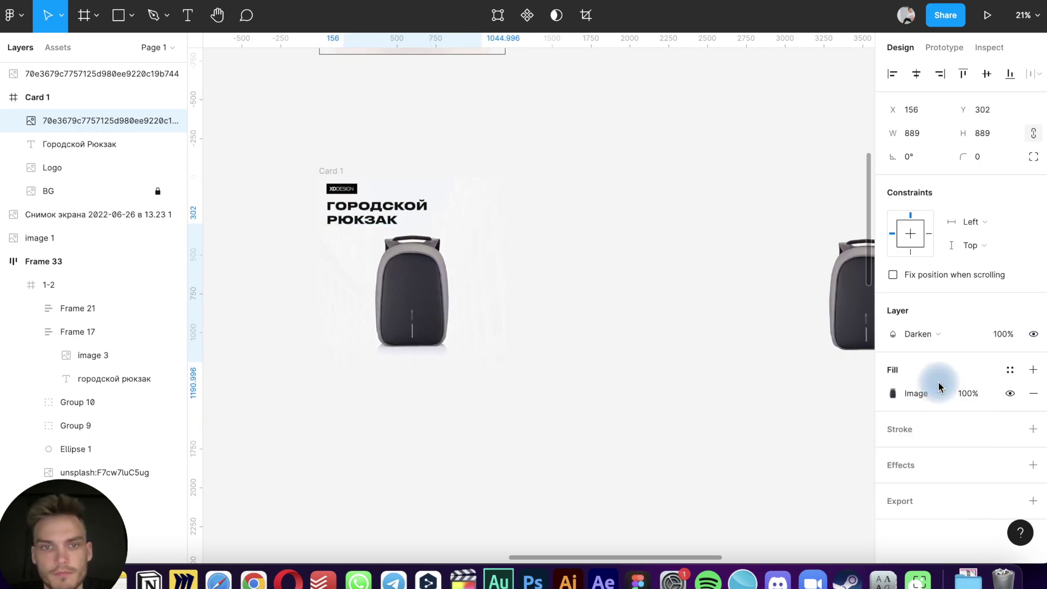
scroll(385, 300, "up", 5)
mouse_move(438, 295)
left_mouse_down()
mouse_move(440, 283)
mouse_move(460, 281)
left_mouse_up()
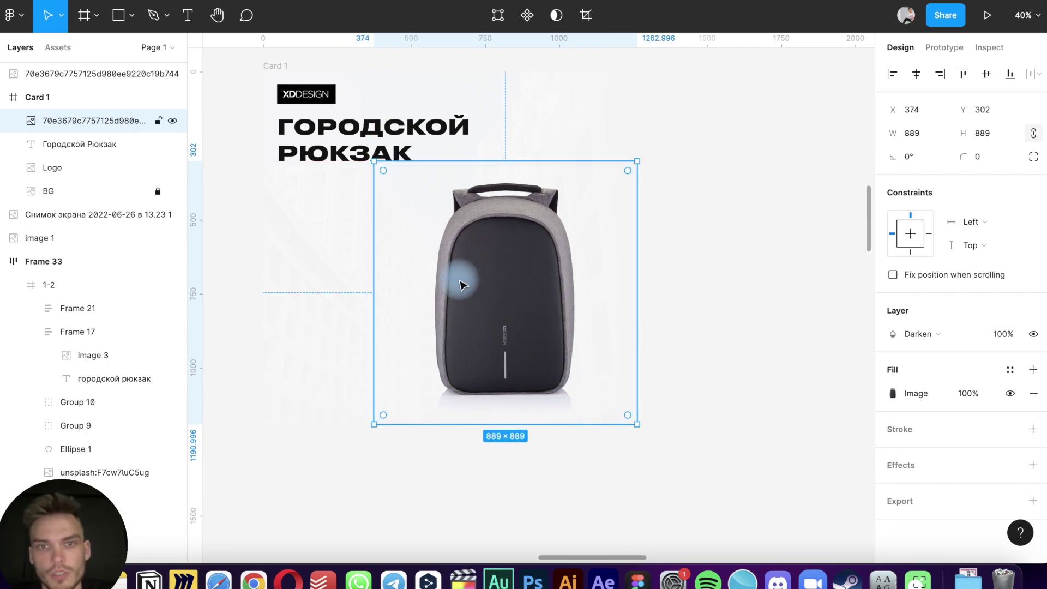
scroll(461, 284, "up", 2)
left_click_drag(478, 152, 494, 110)
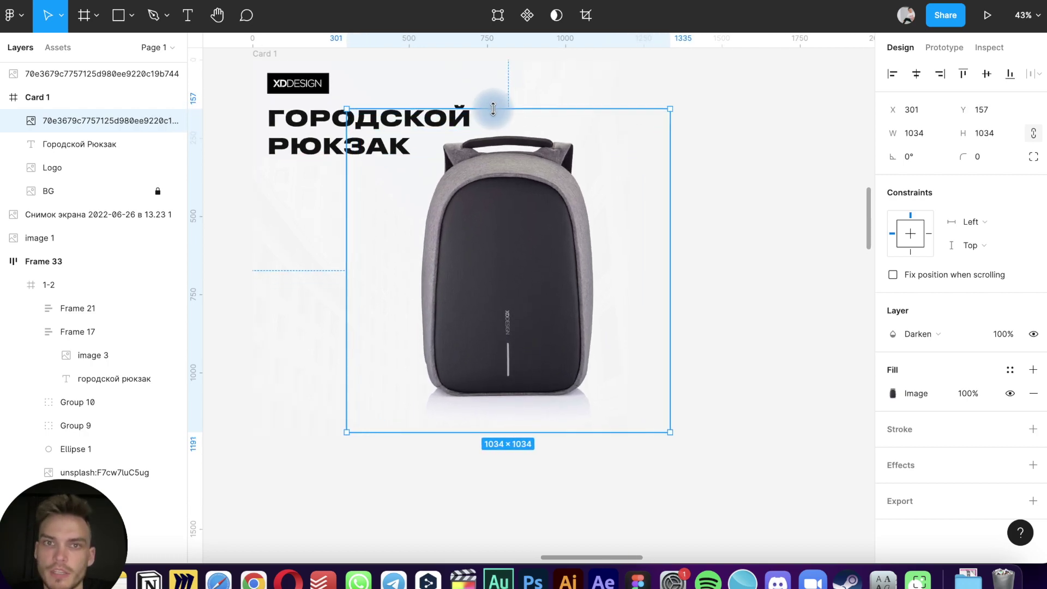
left_click_drag(466, 313, 476, 312)
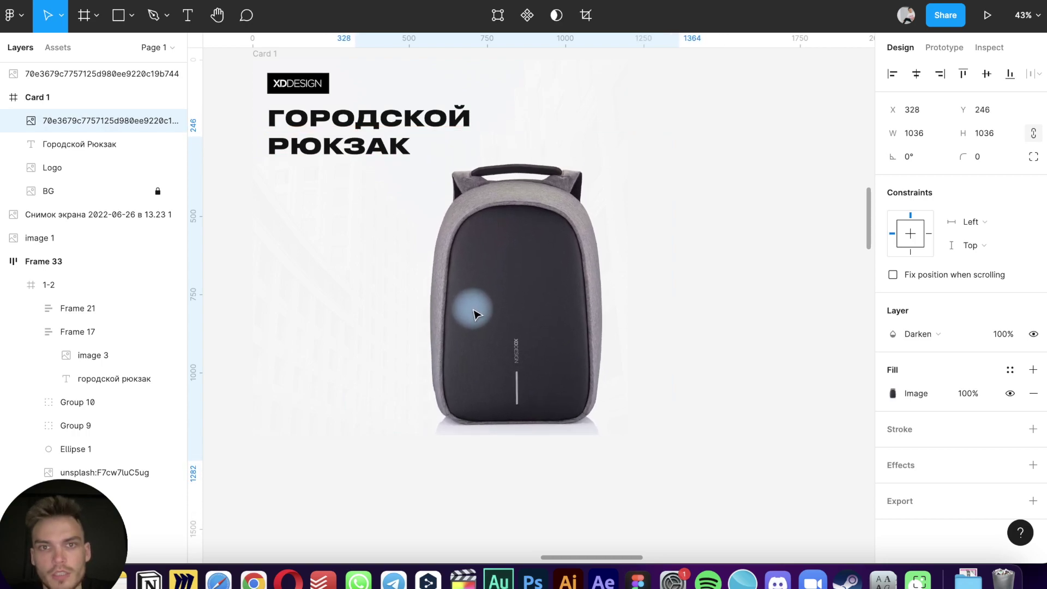
left_click_drag(466, 134, 465, 115)
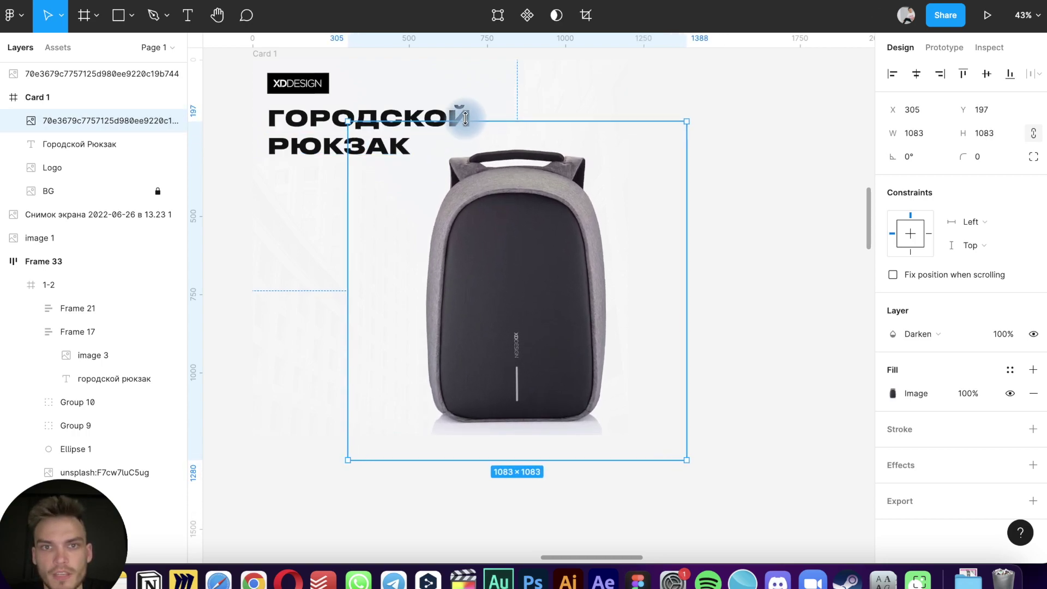
left_click(708, 128)
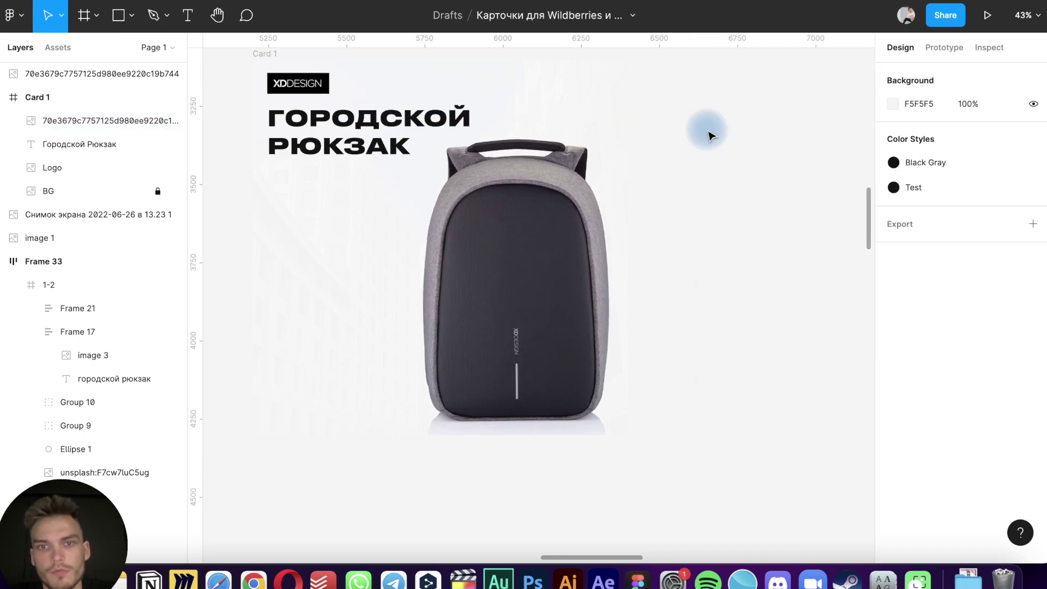
scroll(708, 130, "down", 5)
scroll(709, 133, "up", 5)
scroll(709, 134, "right", 2)
scroll(709, 134, "up", 2)
scroll(709, 134, "right", 1)
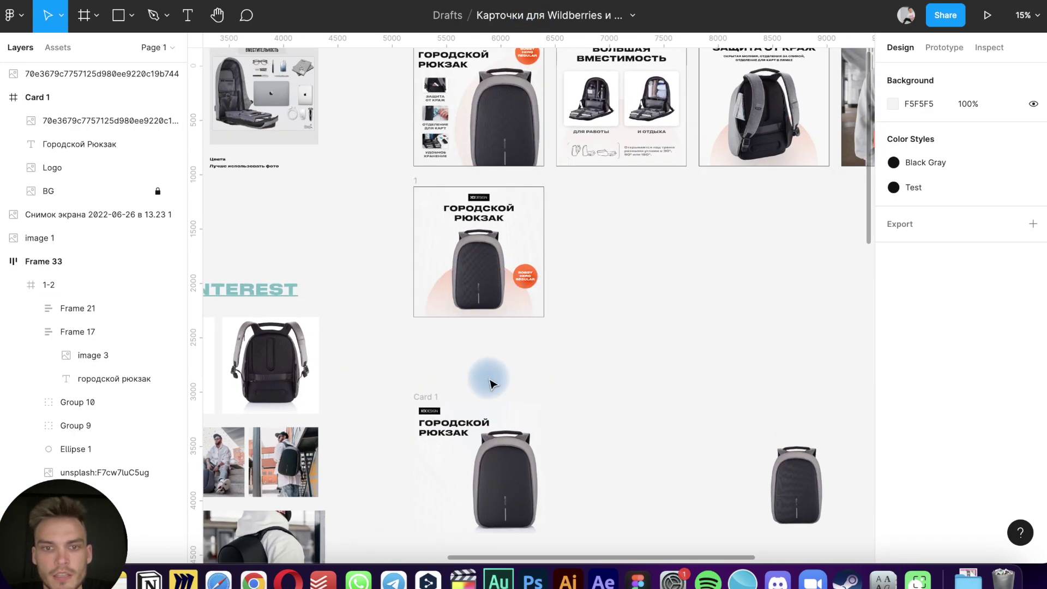
scroll(486, 379, "up", 5)
scroll(486, 379, "up", 5)
scroll(491, 381, "up", 3)
scroll(491, 383, "down", 3)
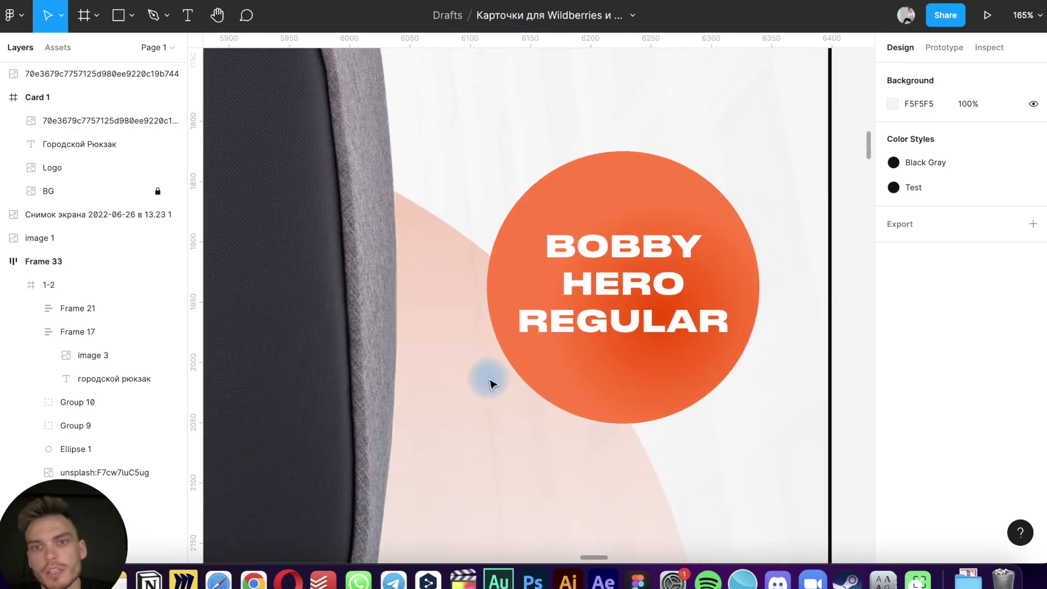
scroll(491, 383, "down", 3)
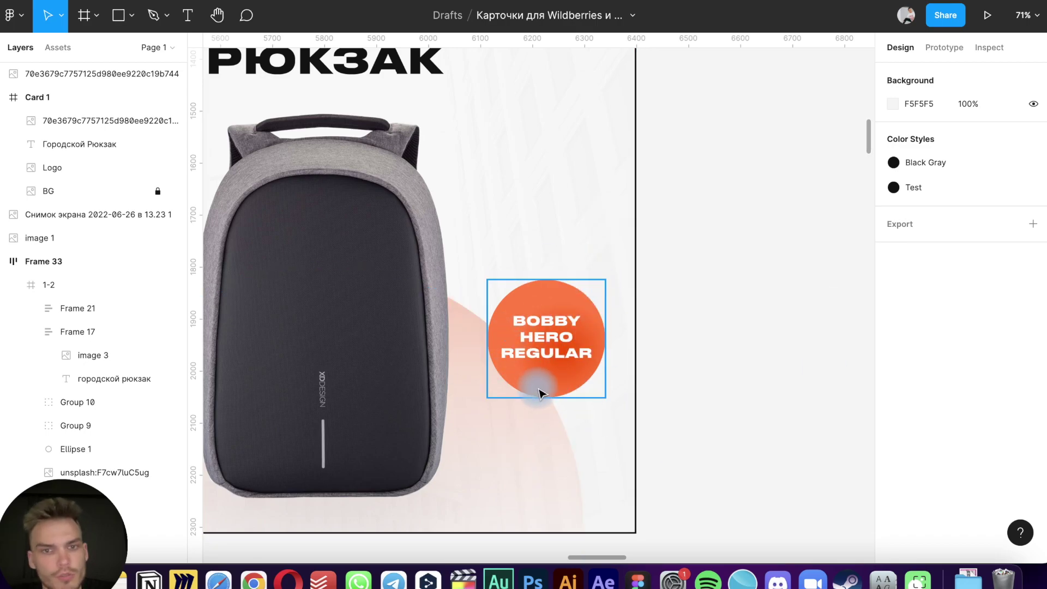
scroll(552, 359, "up", 5)
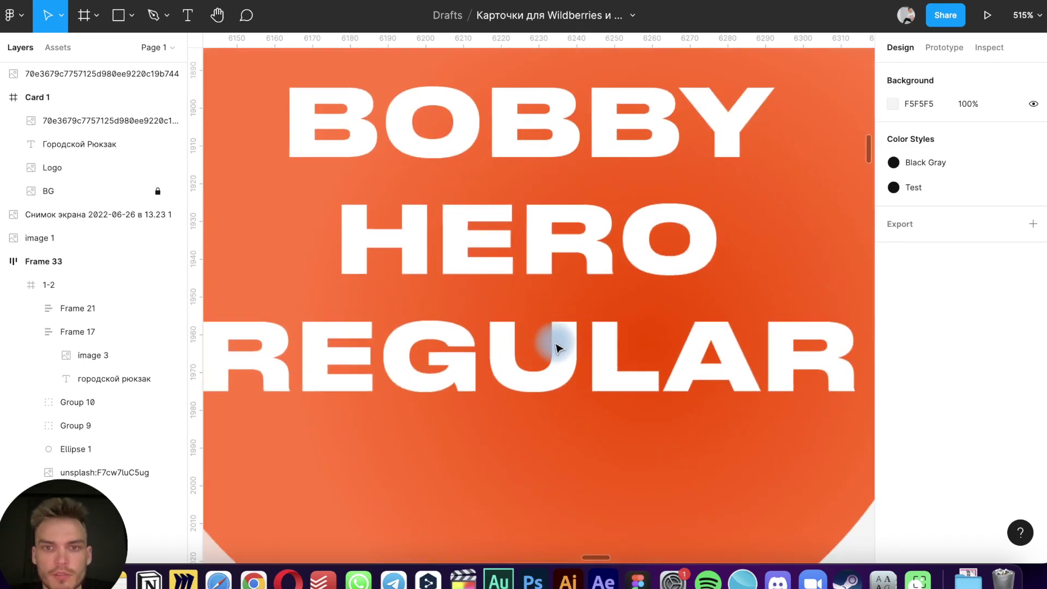
scroll(561, 297, "down", 3)
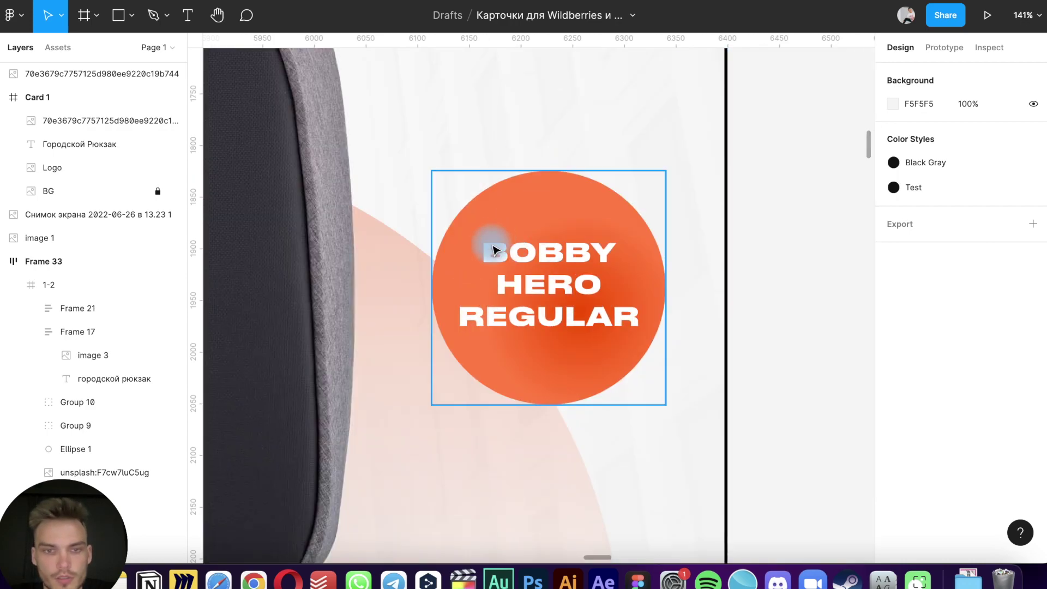
scroll(493, 251, "down", 3)
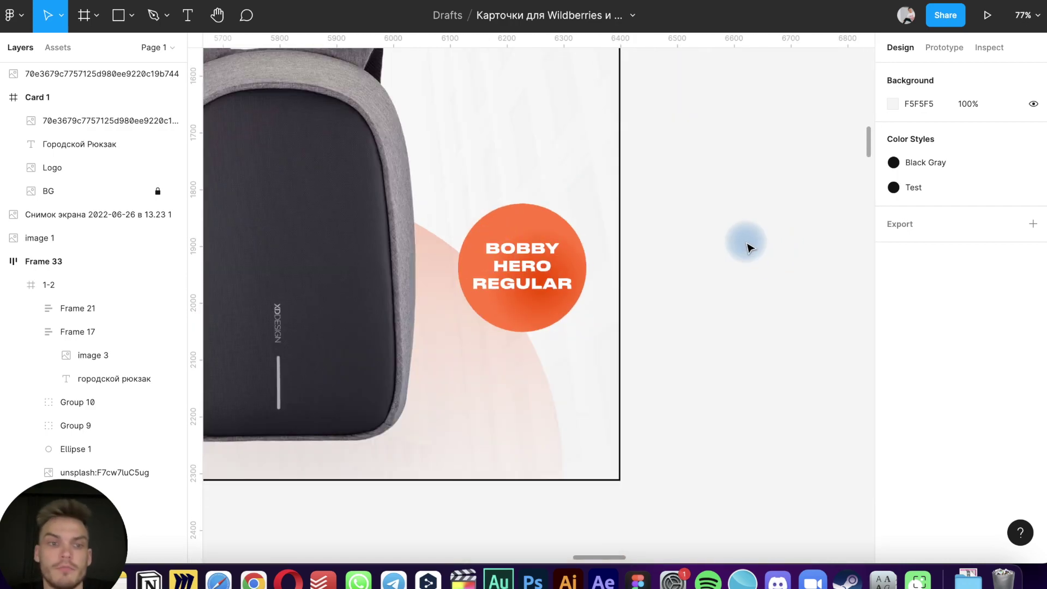
scroll(747, 249, "down", 5)
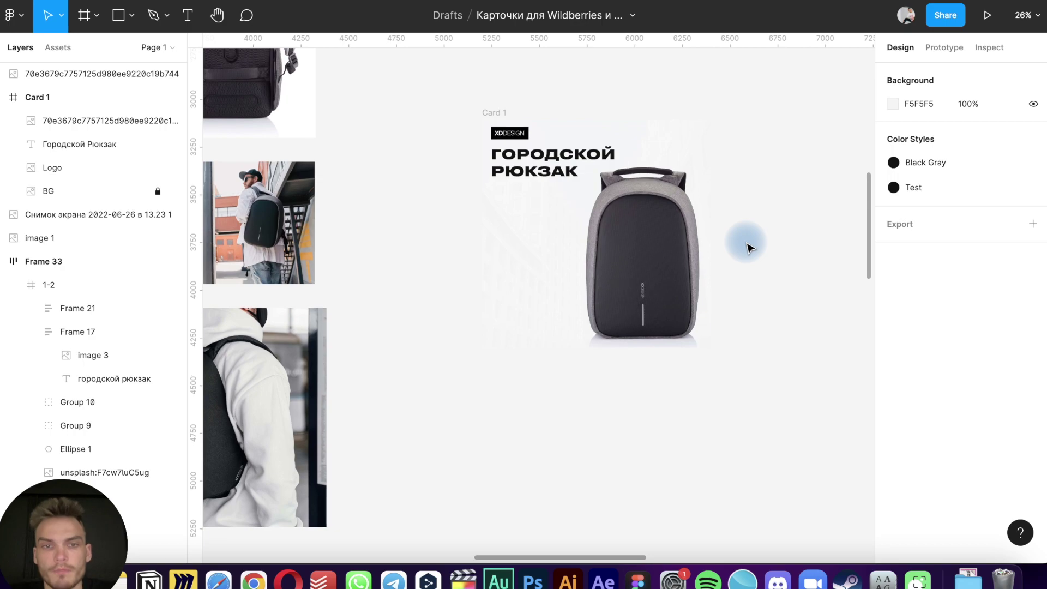
scroll(734, 217, "up", 5)
scroll(734, 219, "up", 3)
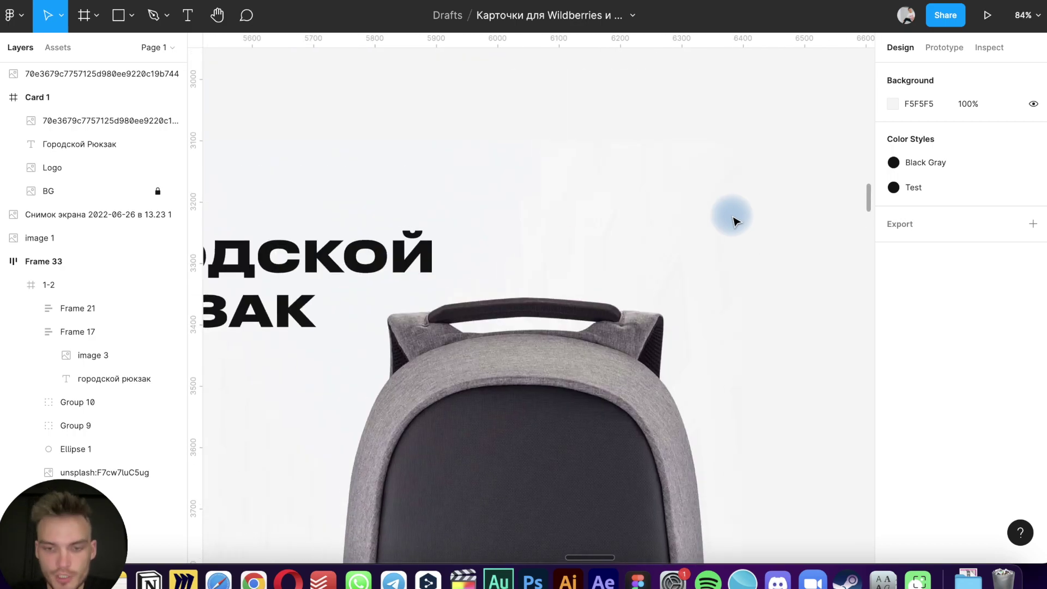
Draw an ellipse at Card 1's top right and test its layer order
key("o")
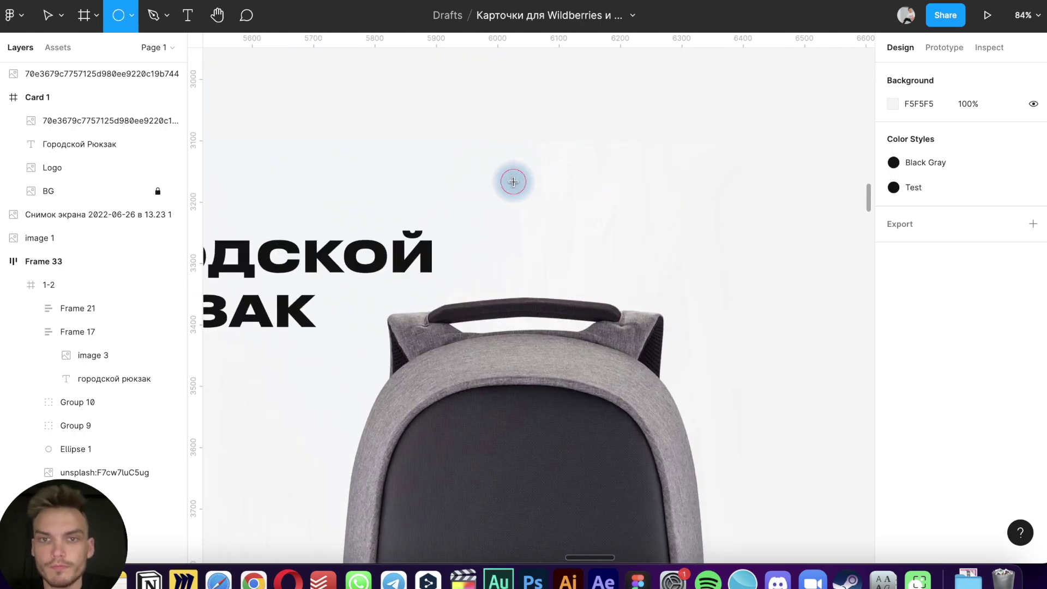
mouse_move(512, 181)
left_mouse_down()
mouse_move(669, 314)
mouse_move(662, 302)
left_mouse_up()
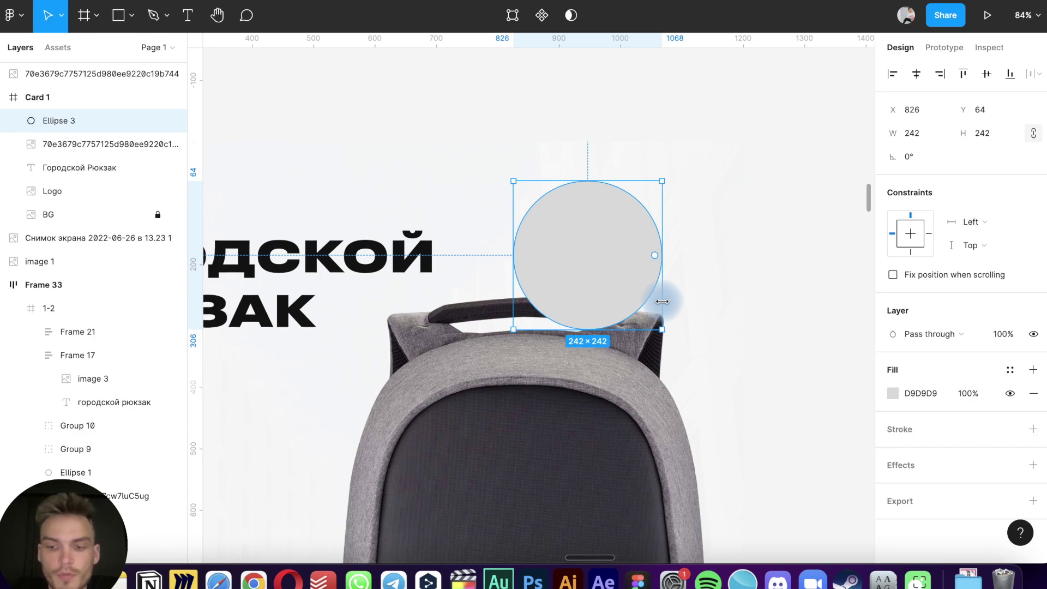
key("super+bracketleft")
key("super+bracketright")
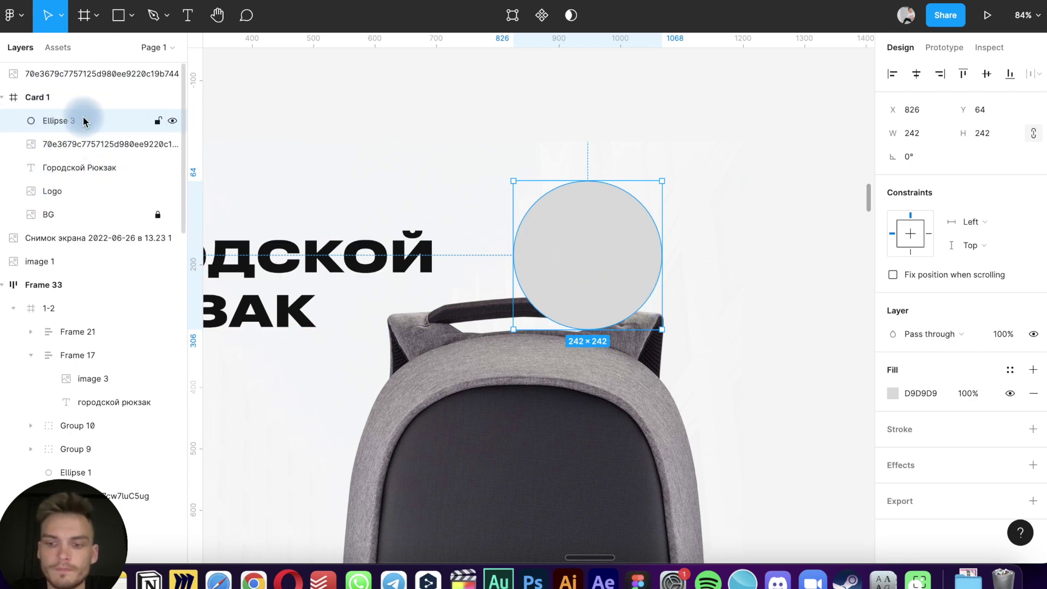
key("super+bracketleft")
key("super+bracketleft")
key("super+bracketleft")
key("super+bracketright")
key("super+bracketright")
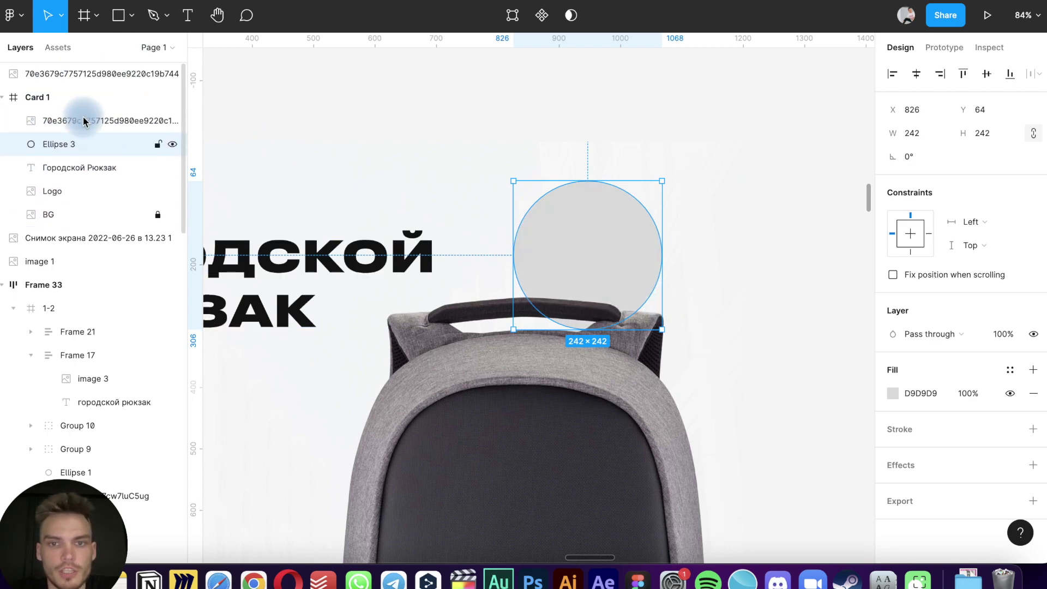
key("super+bracketright")
key("super+bracketleft")
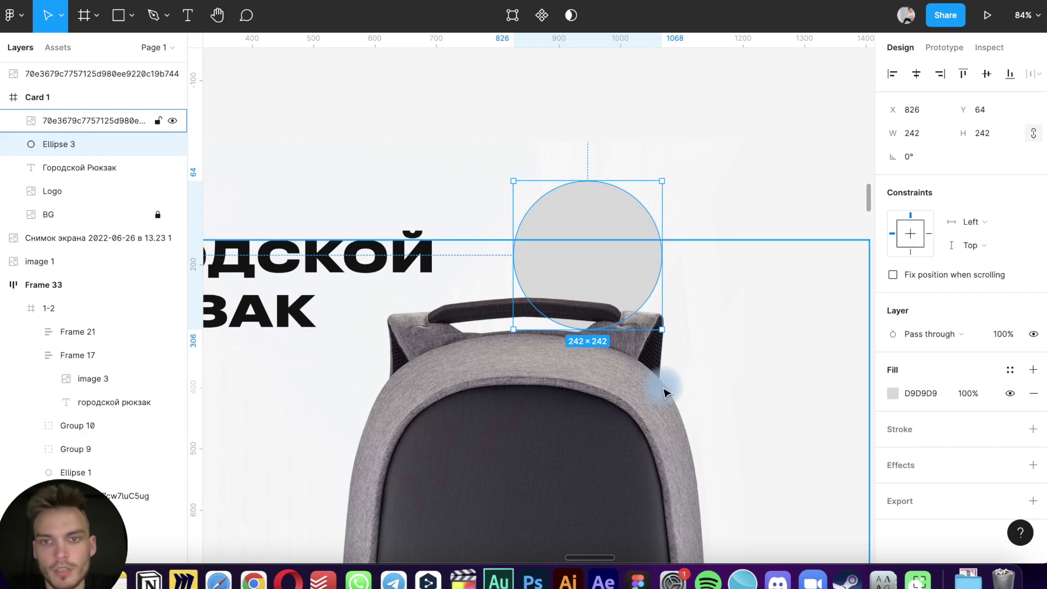
Resize the circle to 185×185 near the top right and fill it with the badge's orange FF7C44
left_click_drag(515, 181, 551, 217)
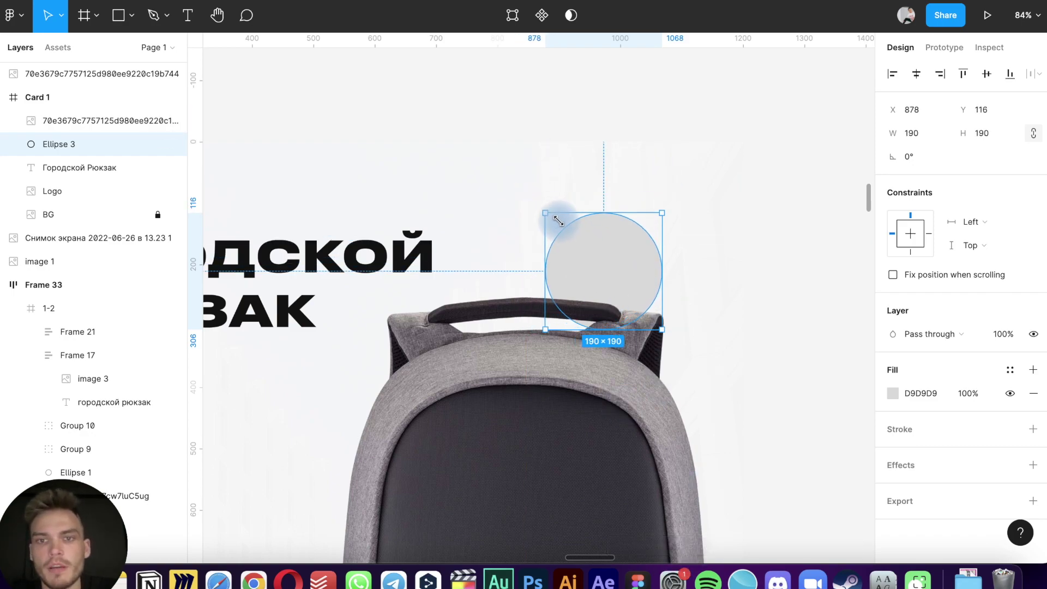
left_click_drag(603, 264, 614, 227)
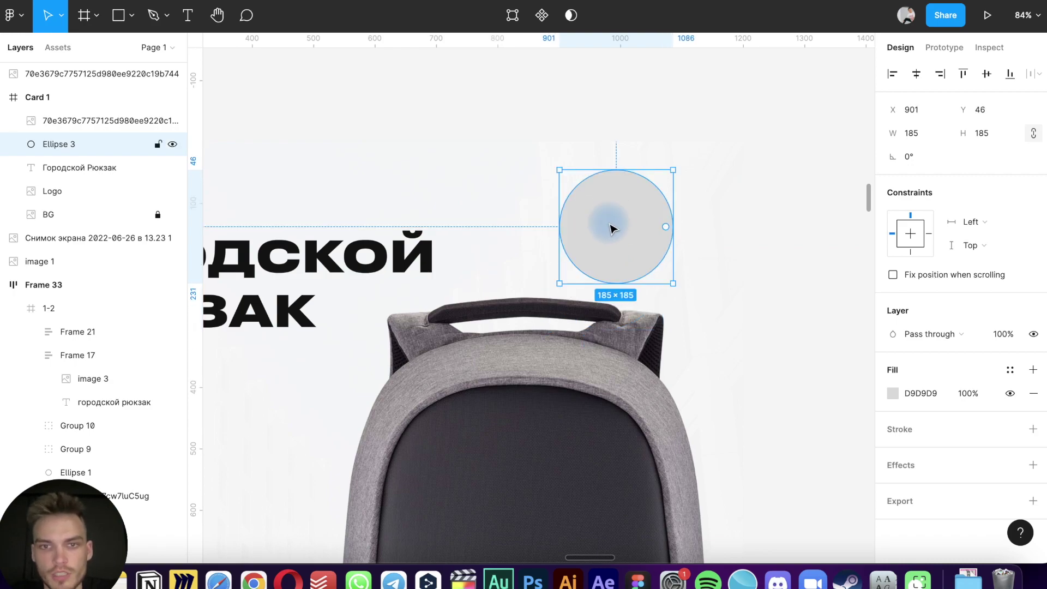
scroll(611, 225, "down", 5)
key("i")
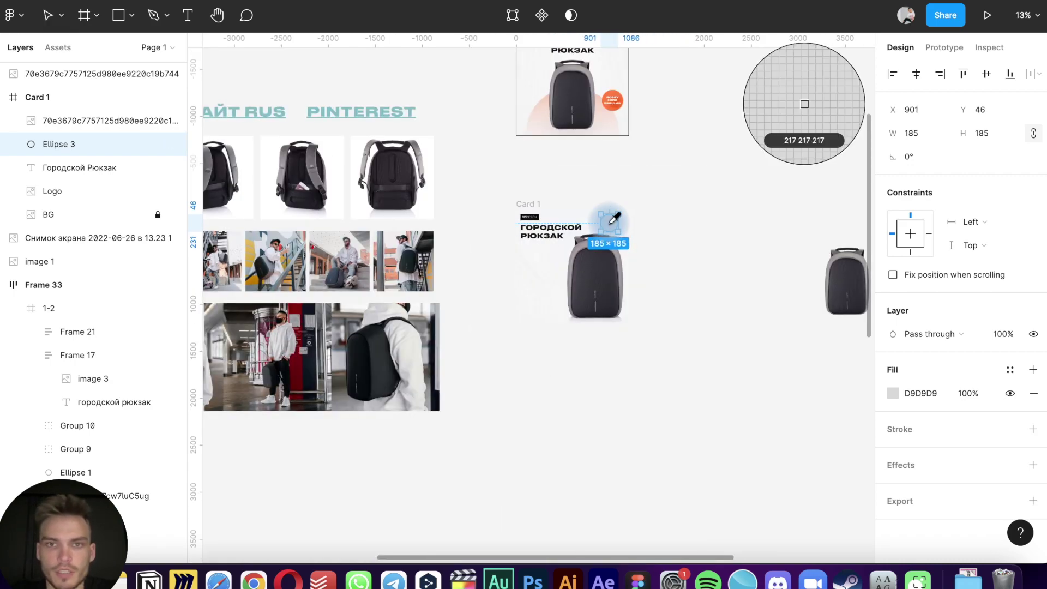
left_click(613, 93)
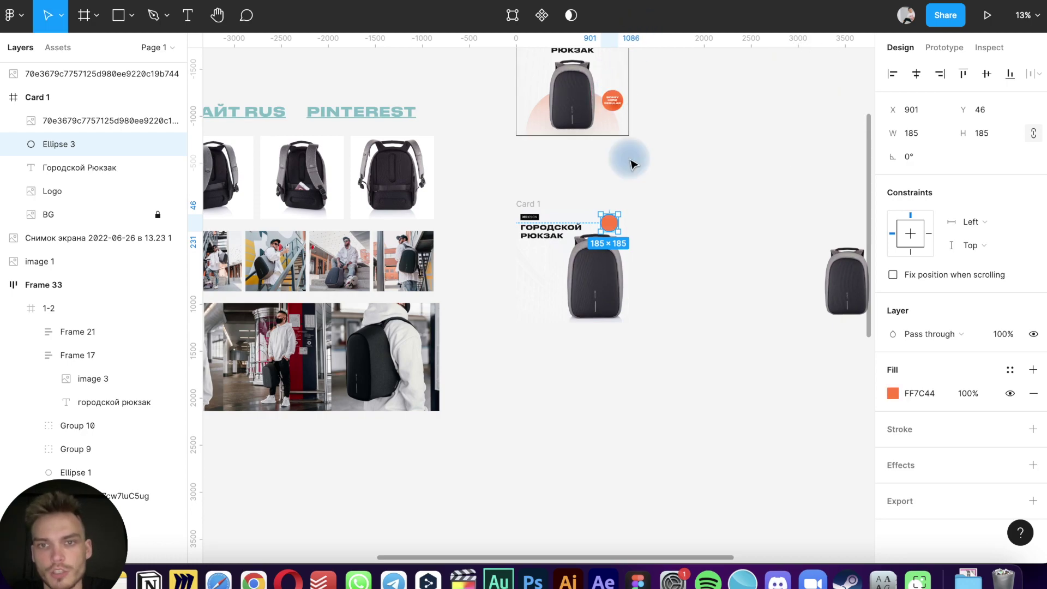
Try the PINTEREST heading's teal on the circle, then revert it to orange
scroll(629, 159, "up", 5)
scroll(632, 162, "up", 3)
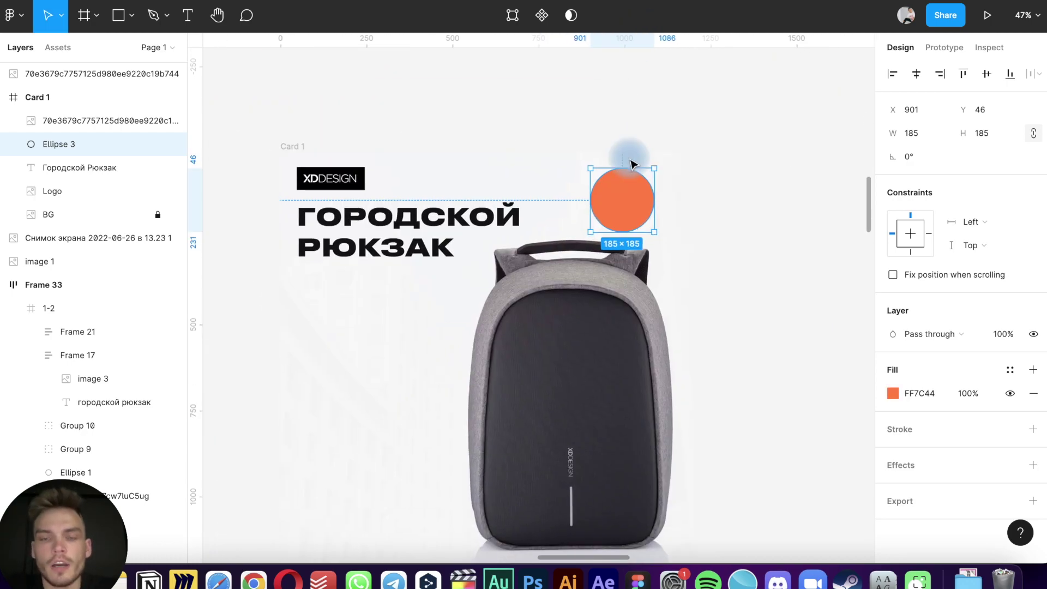
scroll(629, 163, "down", 5)
scroll(627, 164, "up", 3)
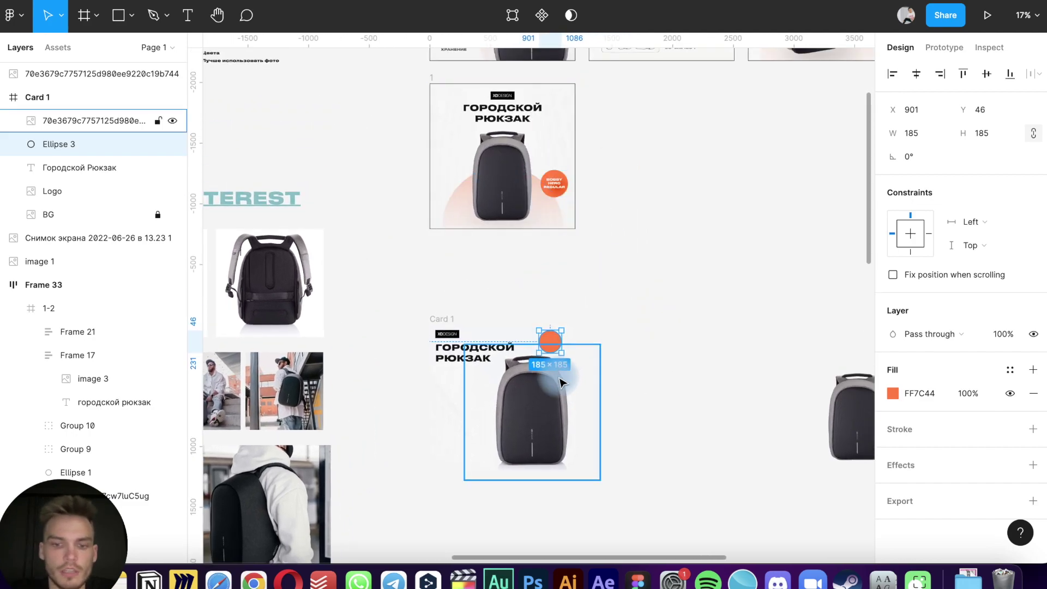
key("i")
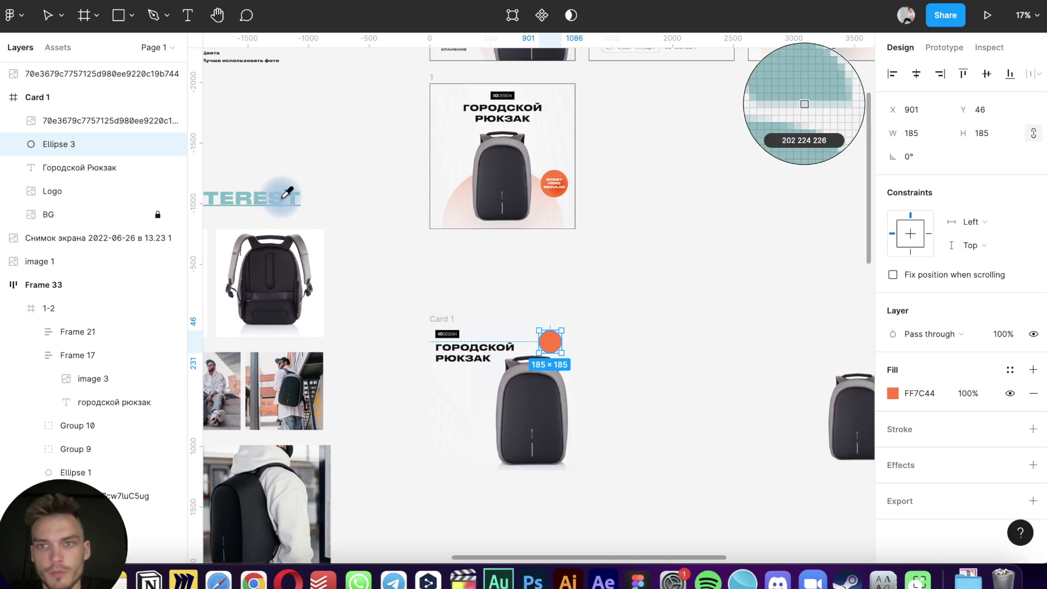
left_click(283, 197)
left_click(598, 352)
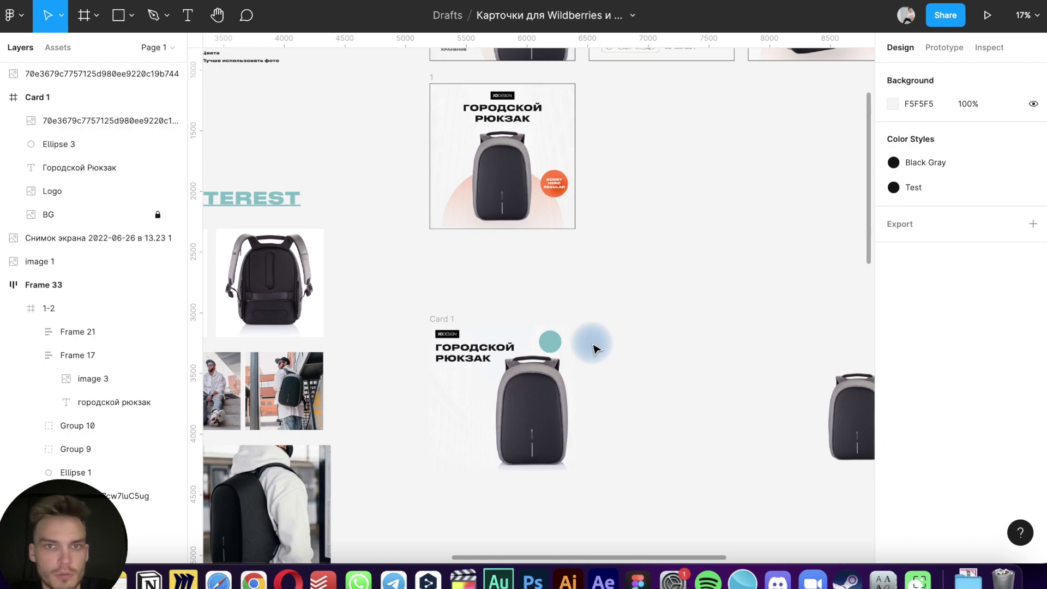
key("ctrl+z")
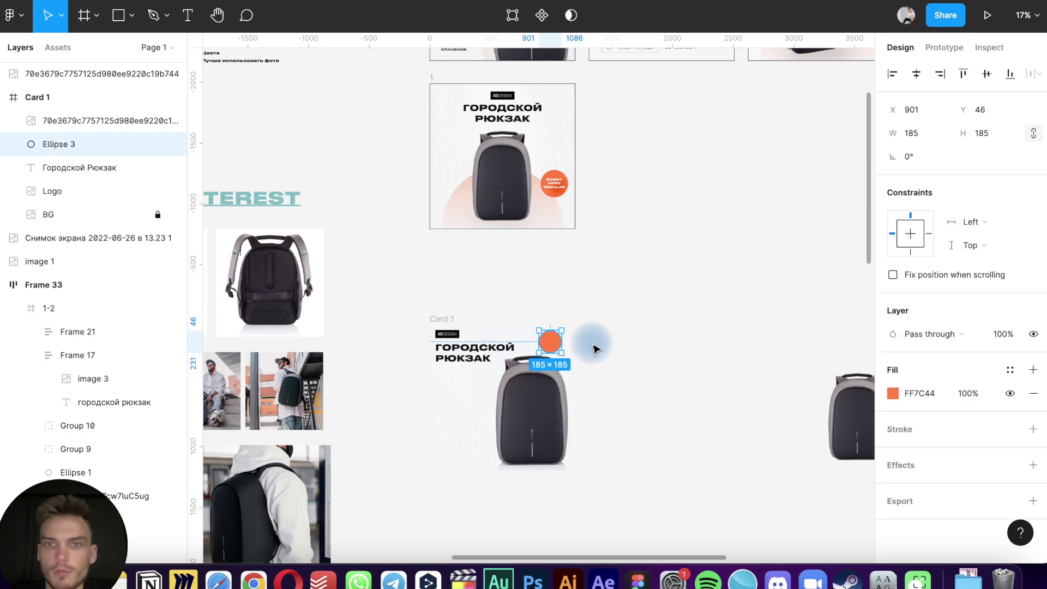
left_click(893, 392)
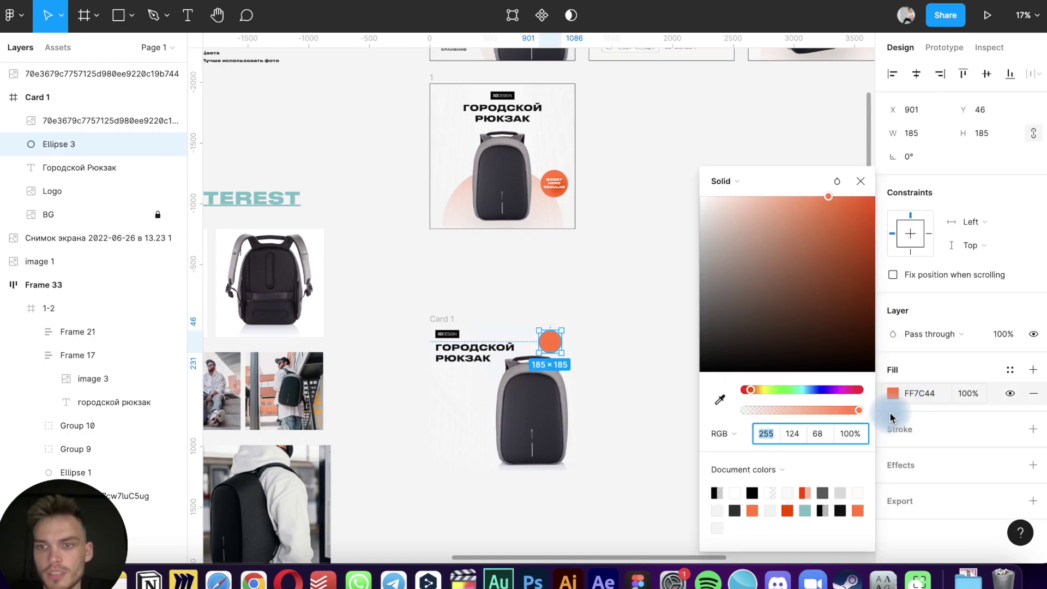
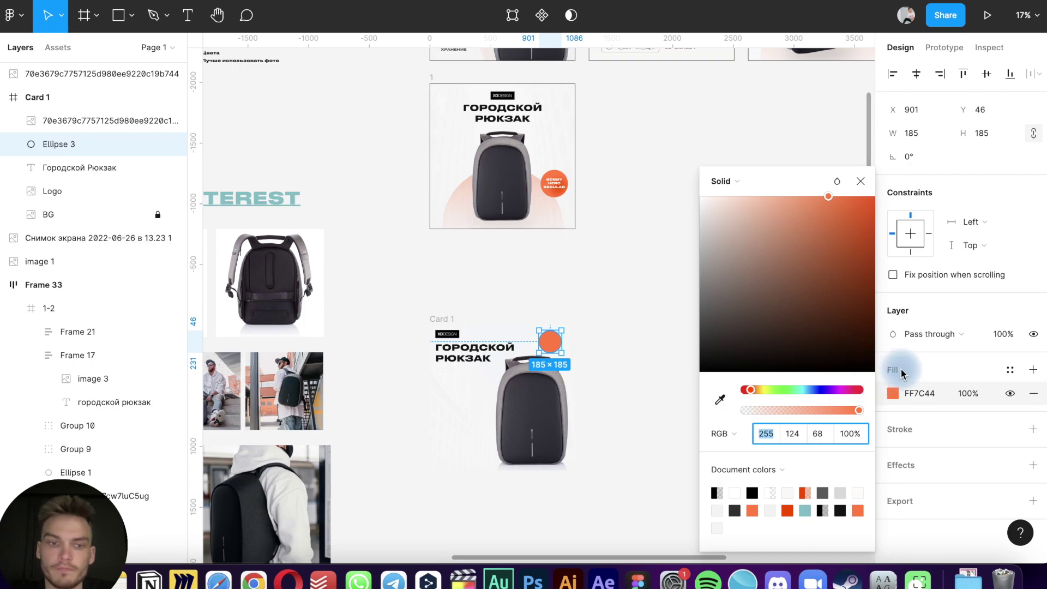
Switch the badge circle's fill to a radial gradient with the outer stop at 100% opacity
left_click(738, 186)
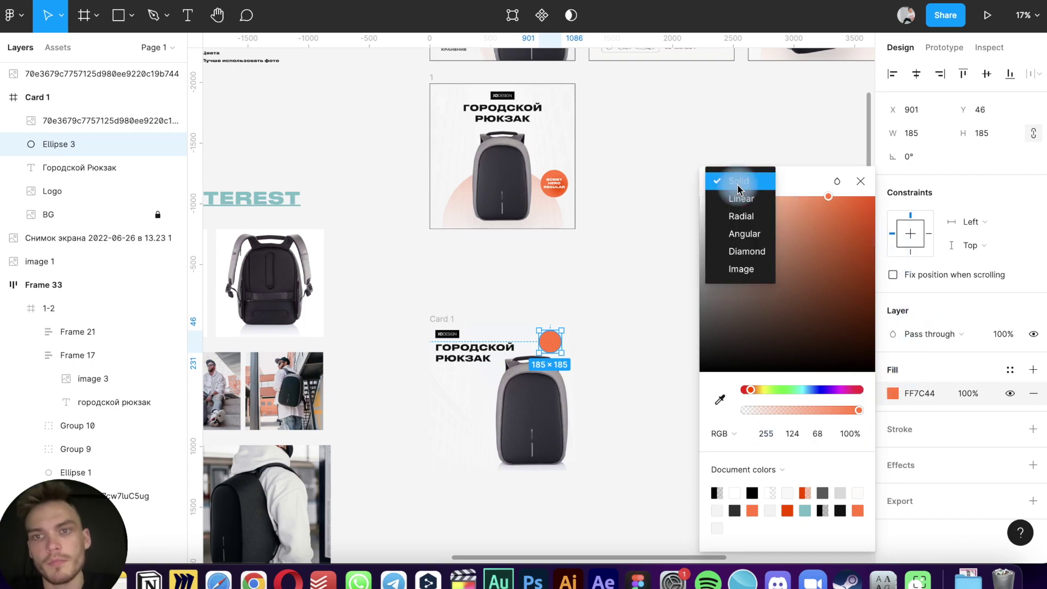
left_click(758, 217)
scroll(573, 303, "up", 5)
scroll(572, 304, "down", 3)
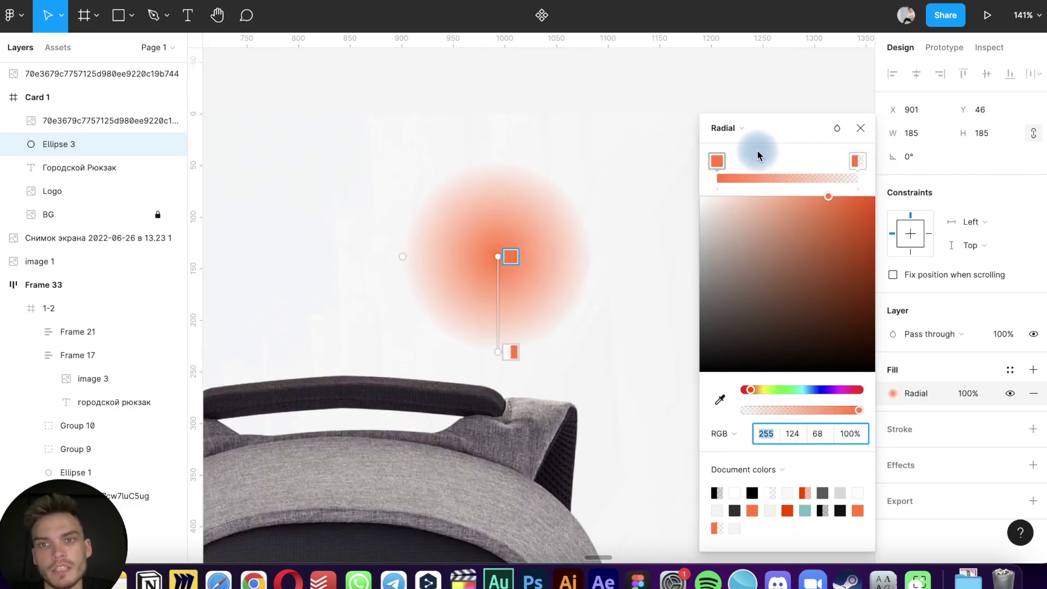
left_click(860, 165)
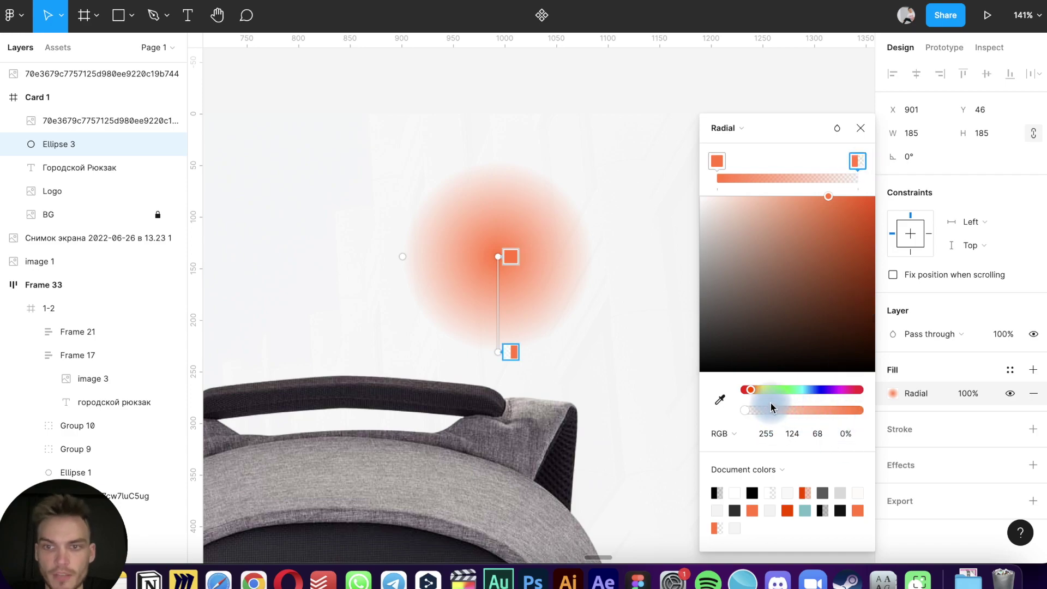
left_click_drag(744, 410, 858, 410)
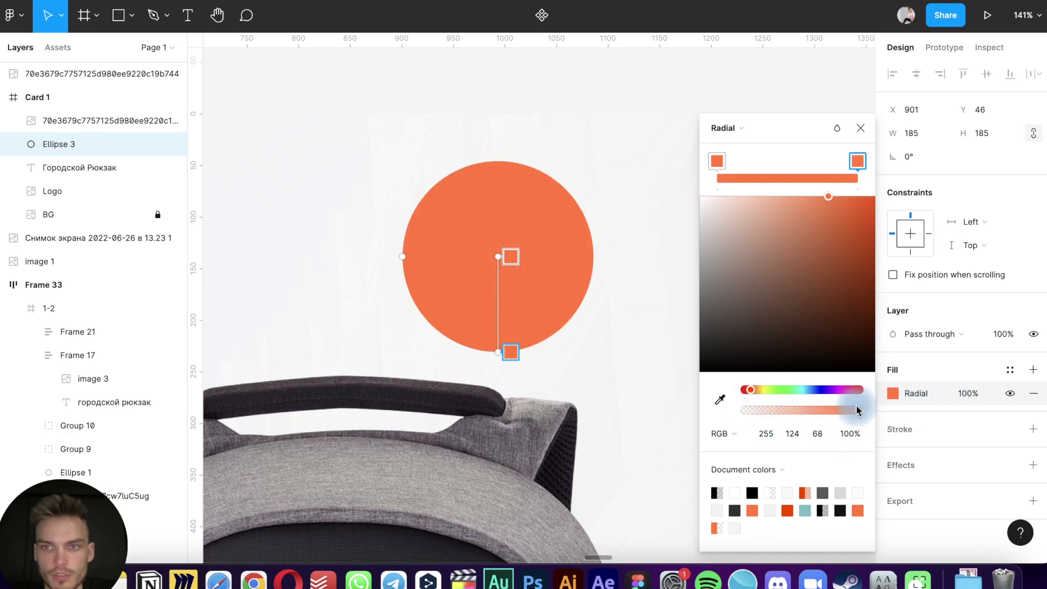
Move the gradient centre down-right and darken it to deep orange RGB 237, 88, 25
left_click(509, 258)
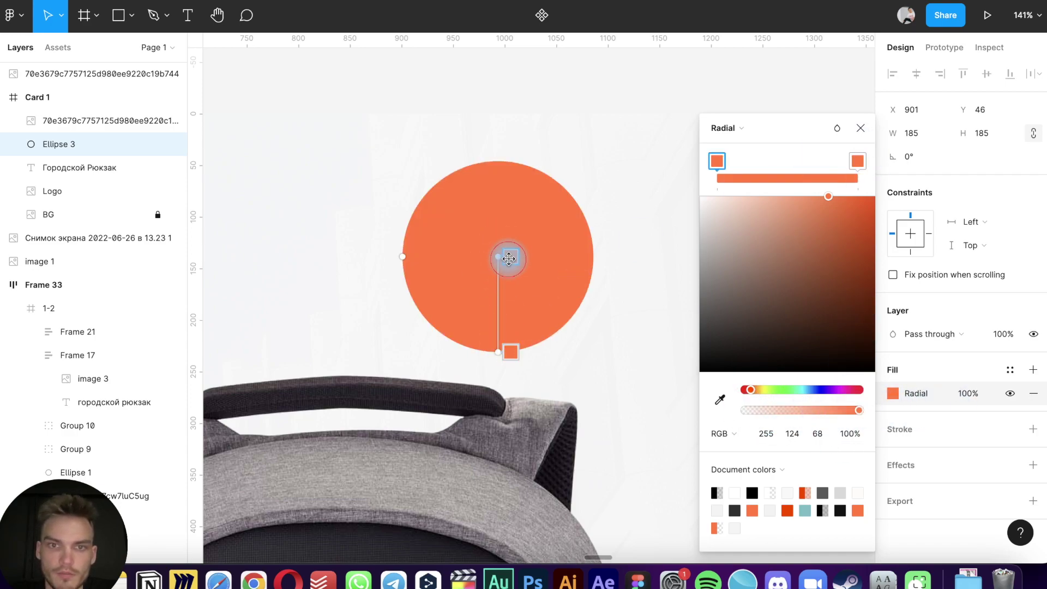
left_click_drag(499, 257, 524, 282)
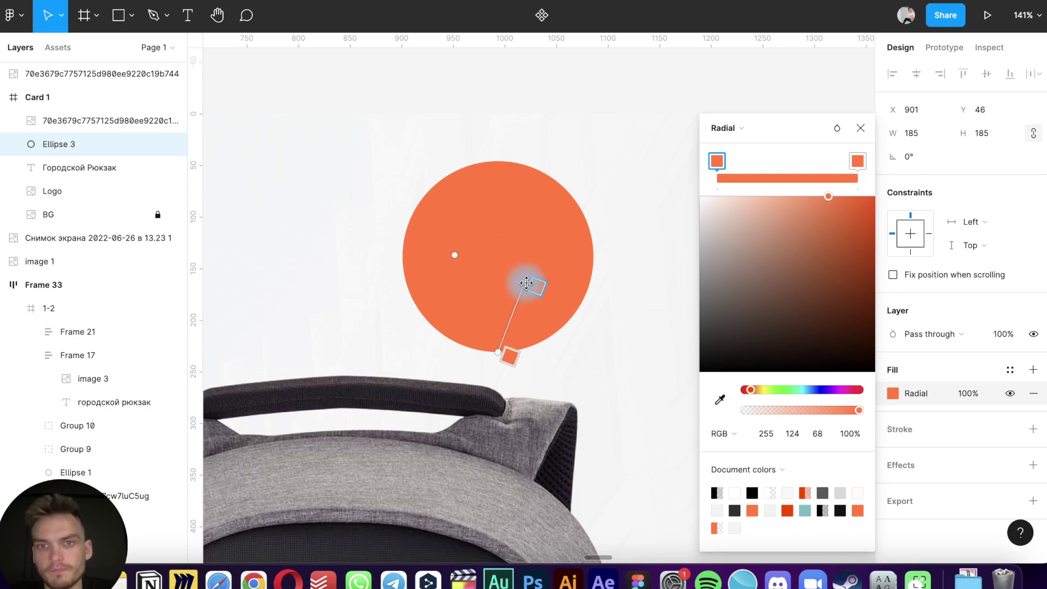
left_click(842, 215)
left_click_drag(842, 216, 812, 214)
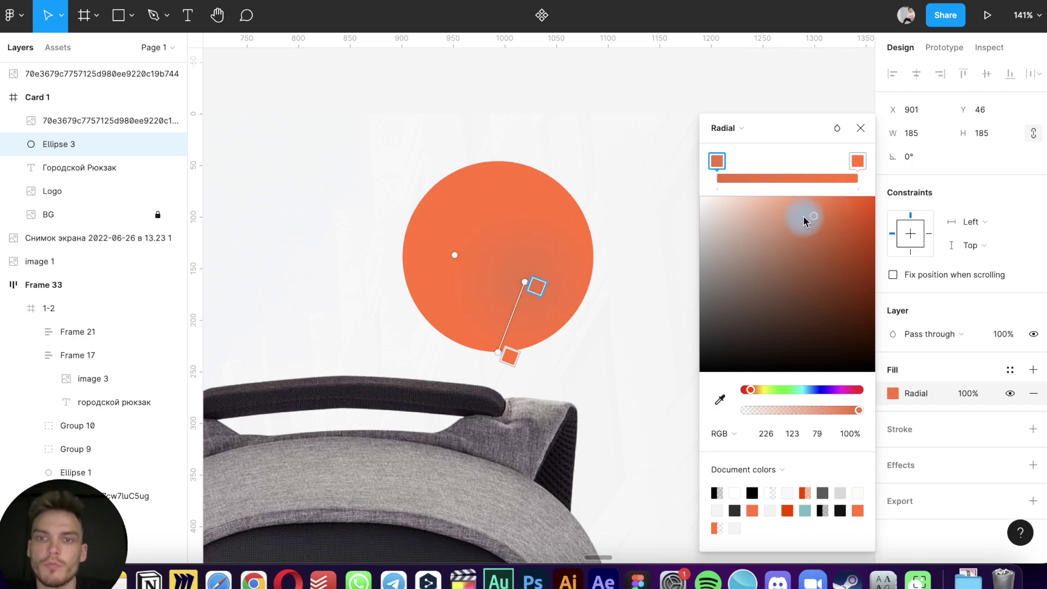
left_click(804, 238)
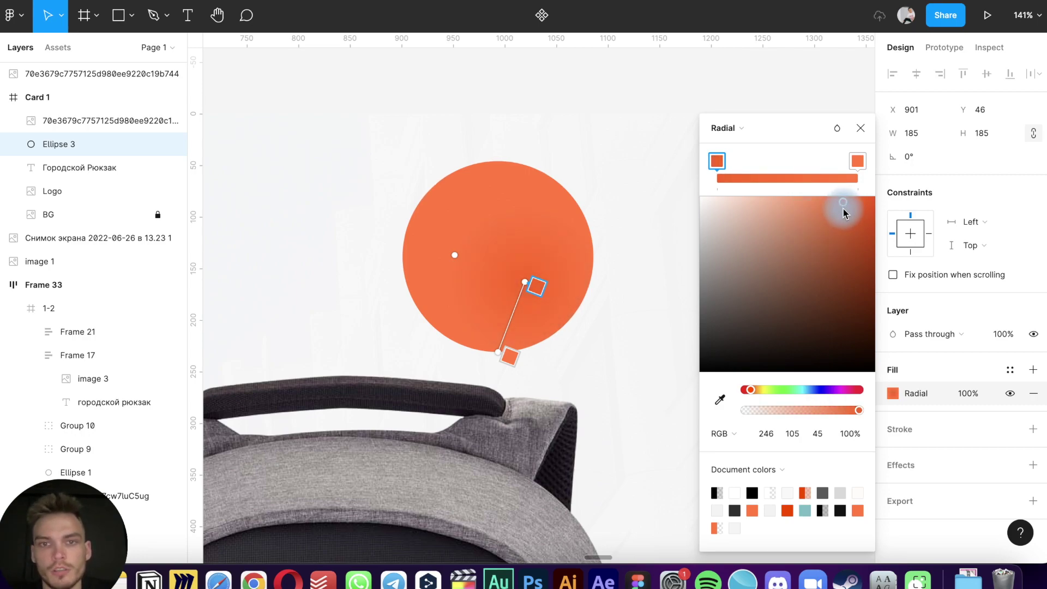
left_click_drag(842, 207, 837, 224)
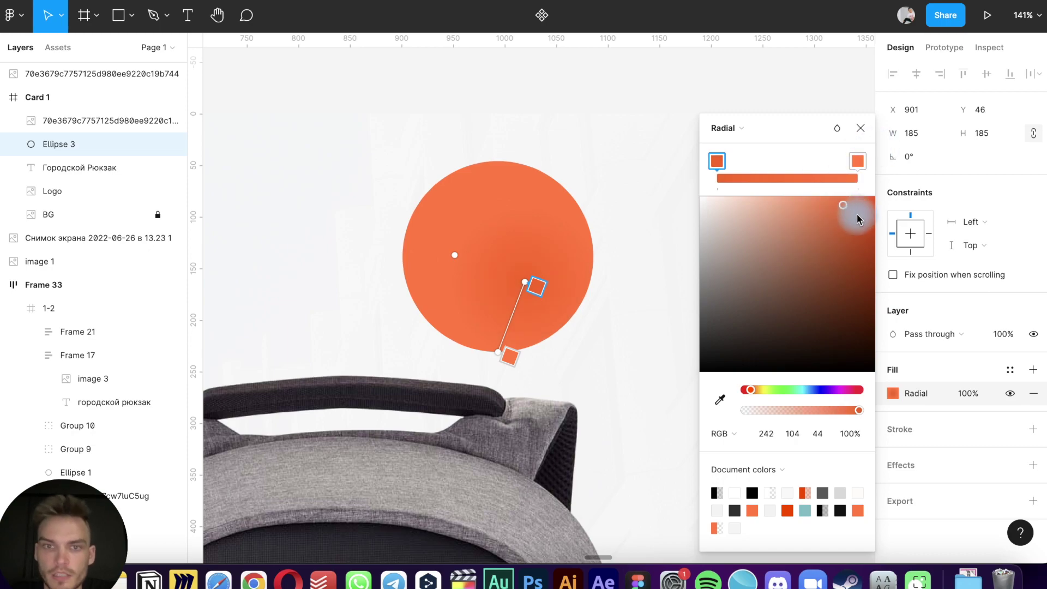
left_click(857, 213)
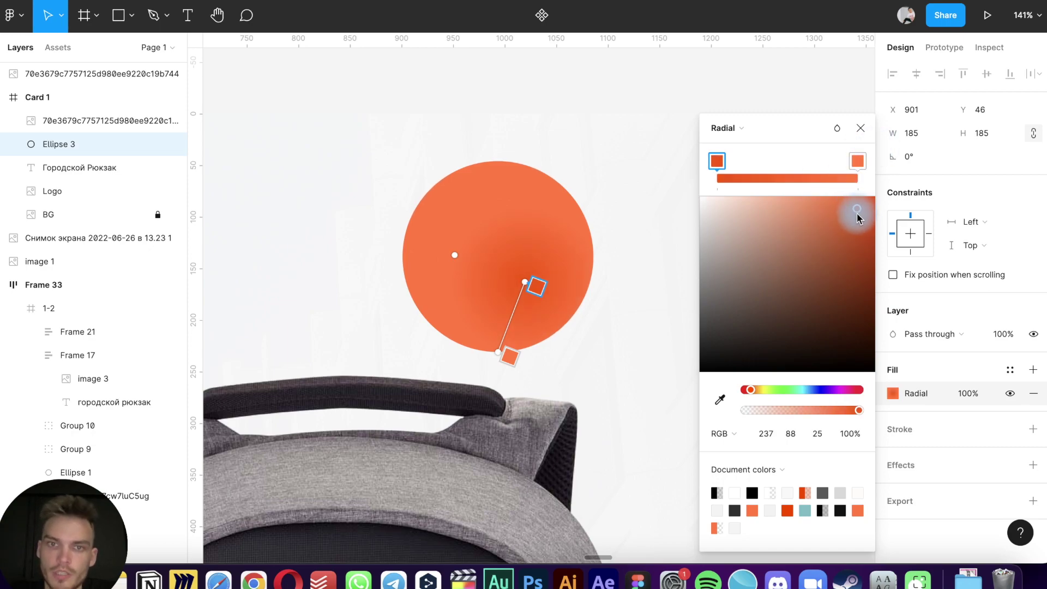
left_click(873, 135)
Add a text layer on the circle reading BOBBY / HERO / REGULAR on three lines
left_click(631, 152)
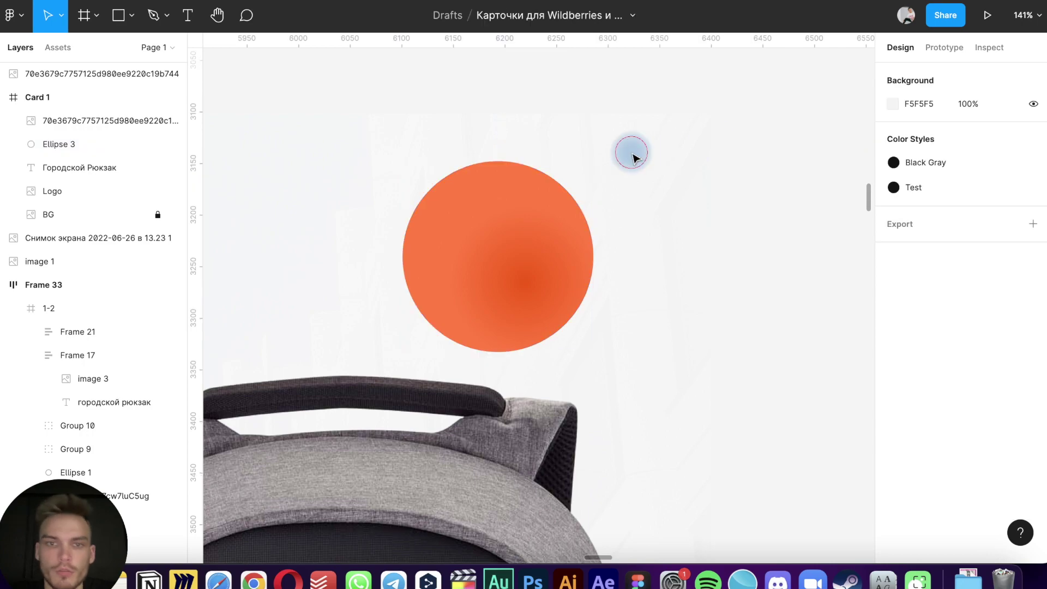
key("t")
left_click(449, 237)
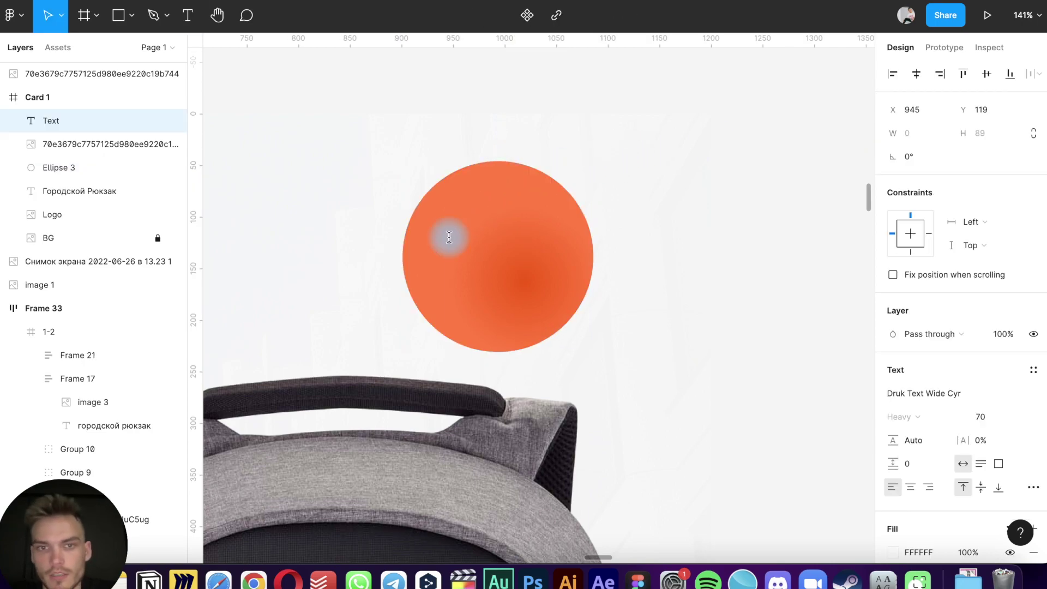
type("BOBBY")
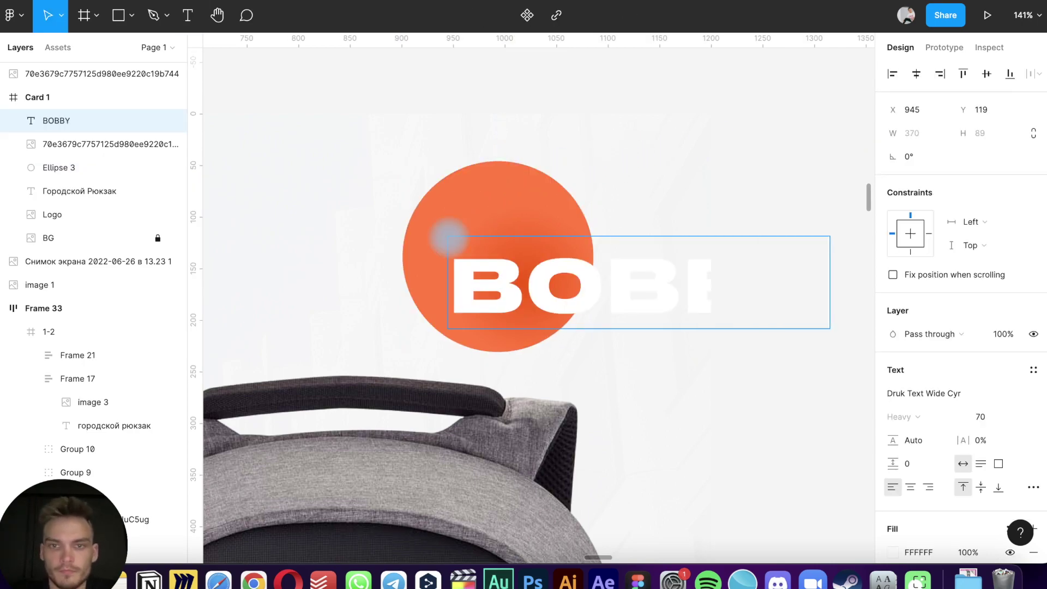
key("Return")
type("HERO")
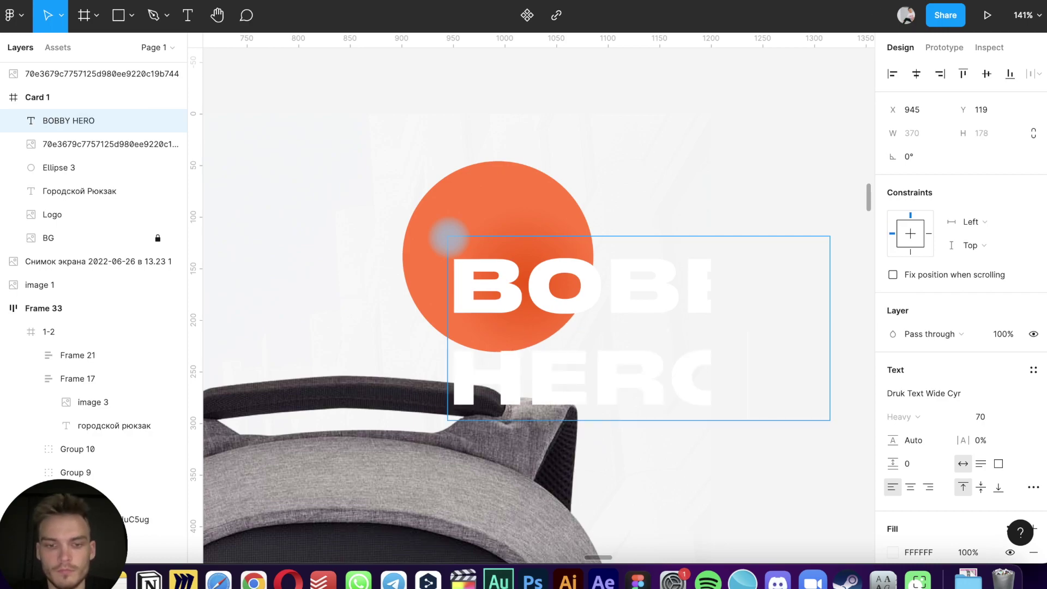
key("Return")
type("RE")
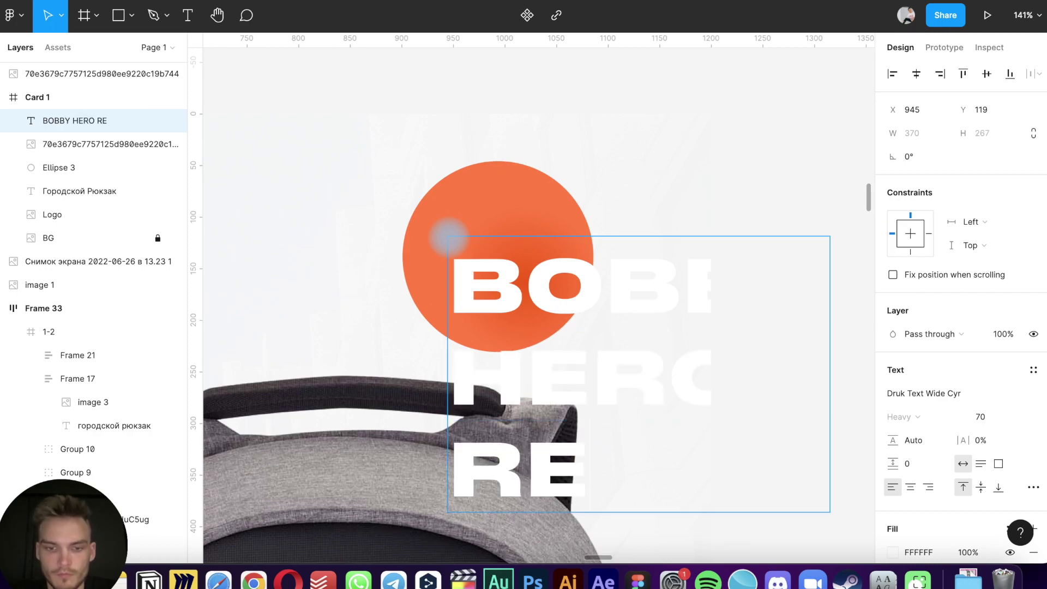
type("GULAR")
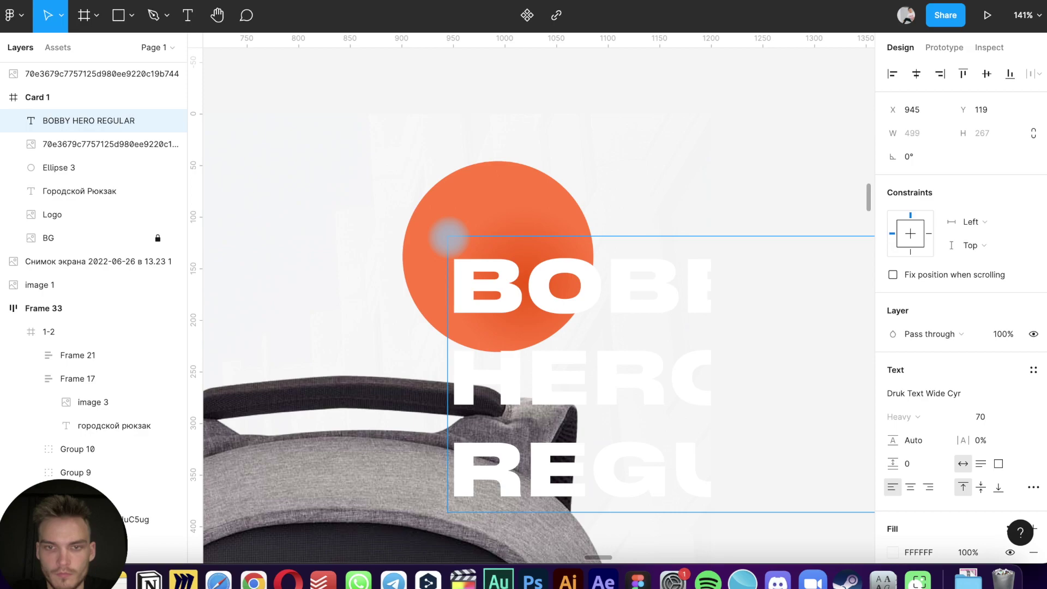
Set the badge label to font size 20 and centre-align its lines
scroll(448, 238, "down", 5)
scroll(449, 237, "down", 3)
scroll(449, 237, "up", 2)
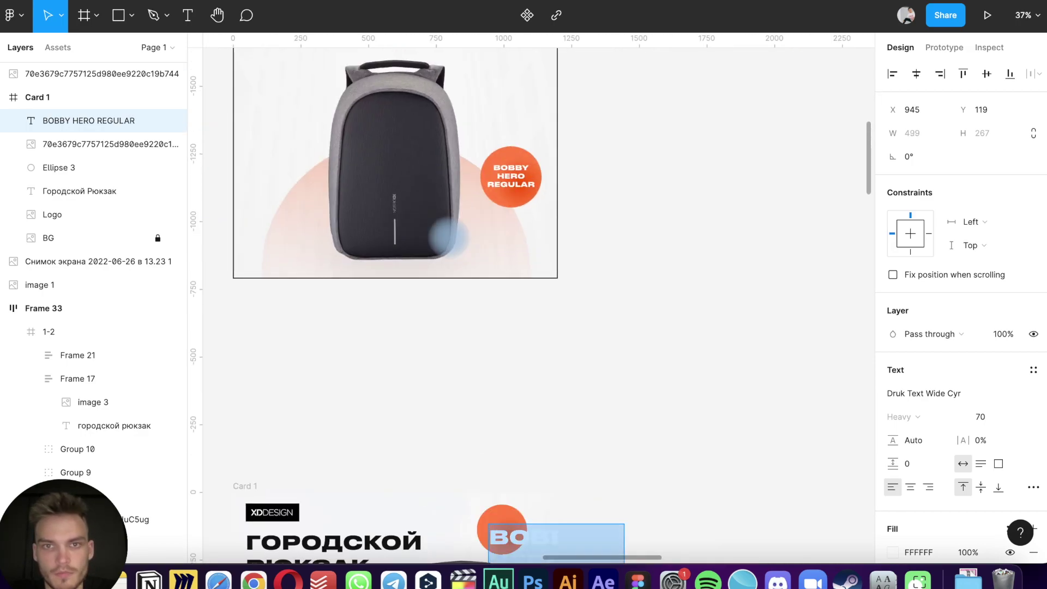
scroll(448, 237, "down", 3)
scroll(448, 238, "up", 3)
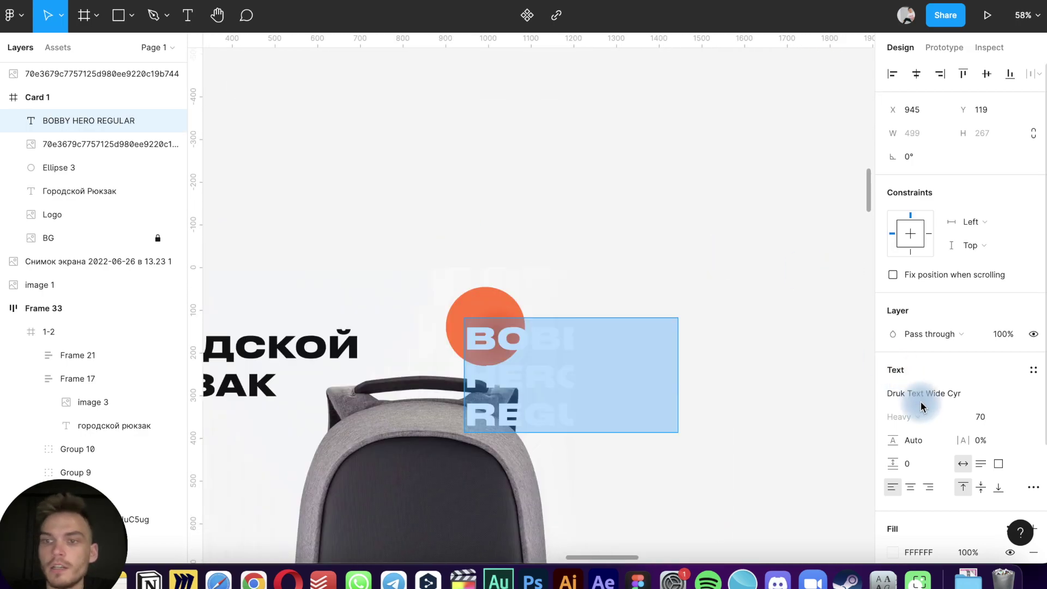
left_click(988, 421)
type("50")
key("Return")
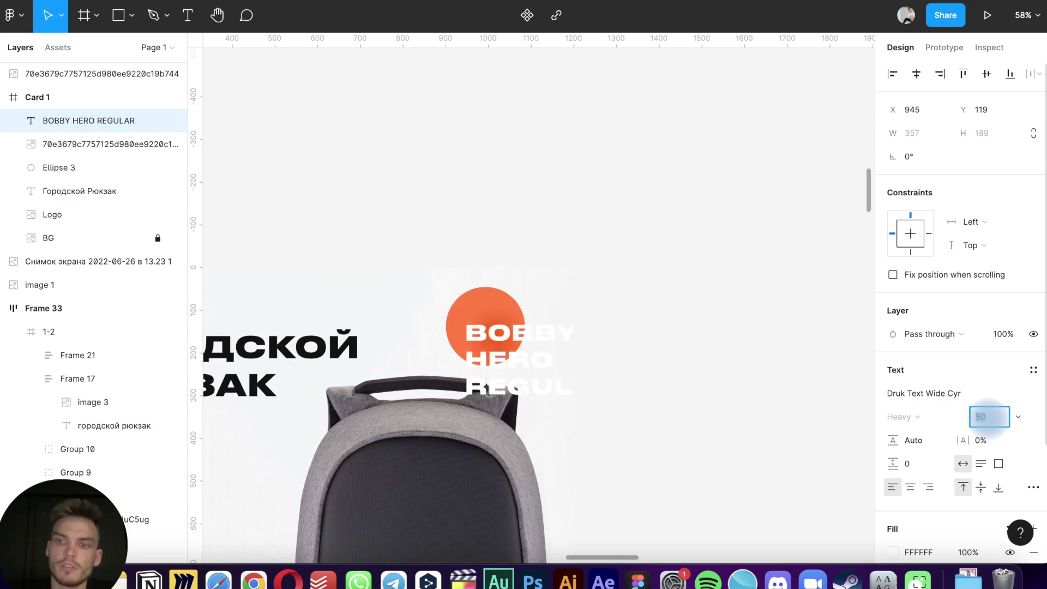
key("shift+Up")
key("shift+Up")
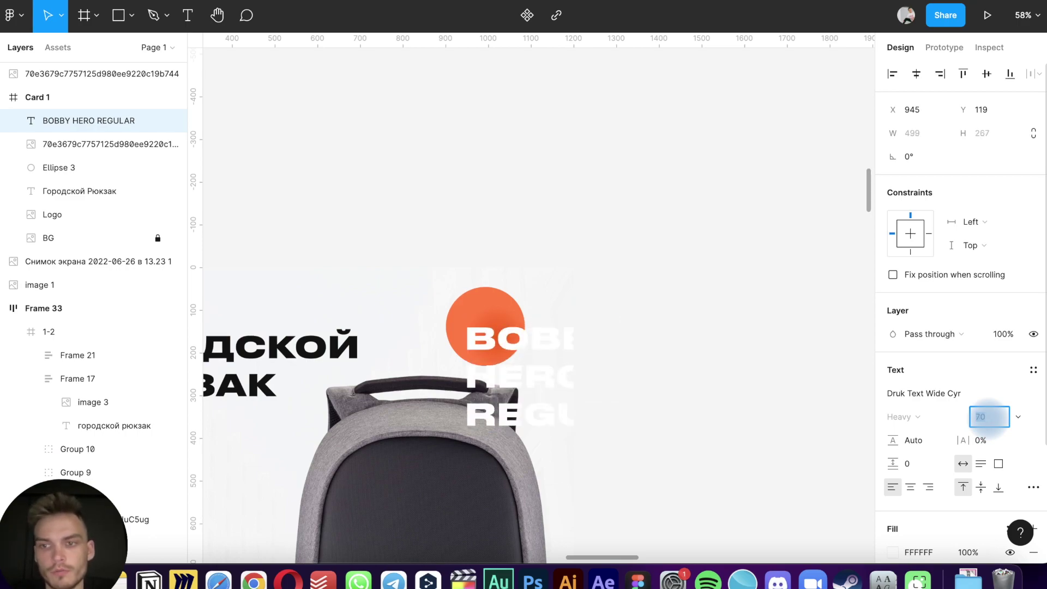
key("Return")
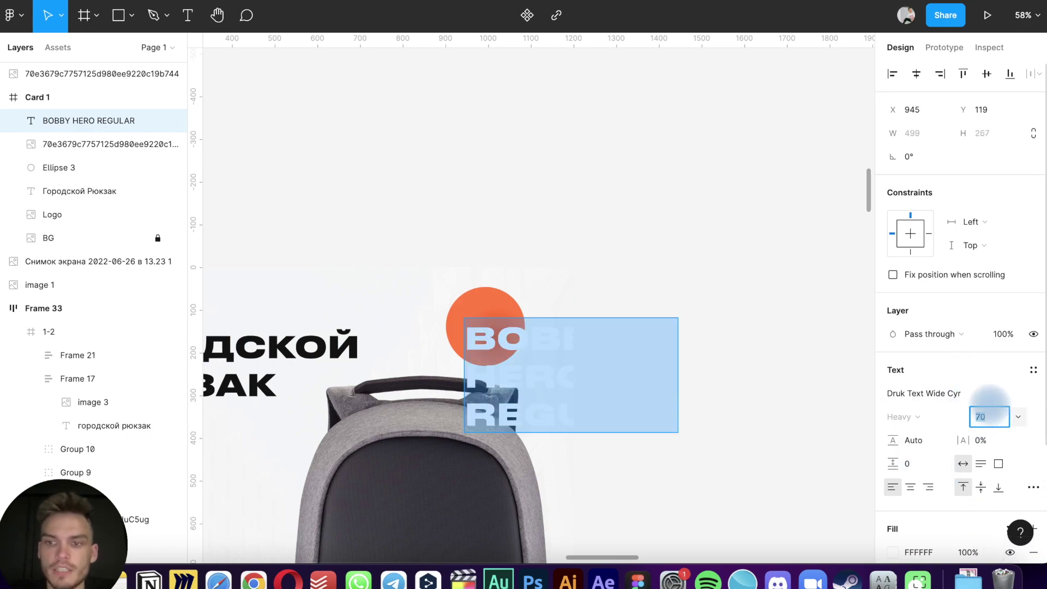
key("shift+Down")
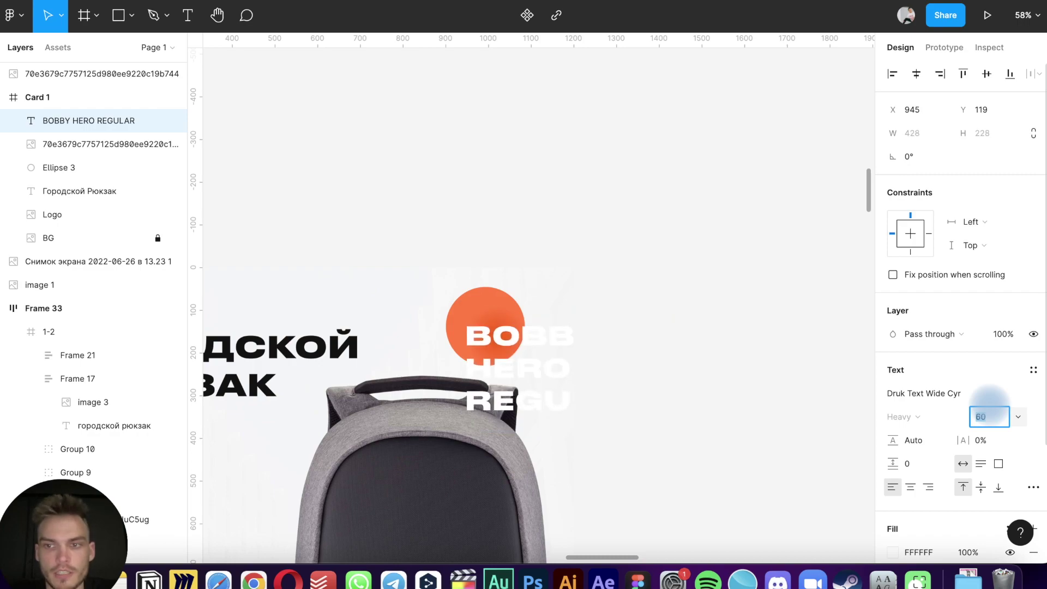
key("shift+Down")
key("shift+Down")
key("shift+Down")
key("shift+Down")
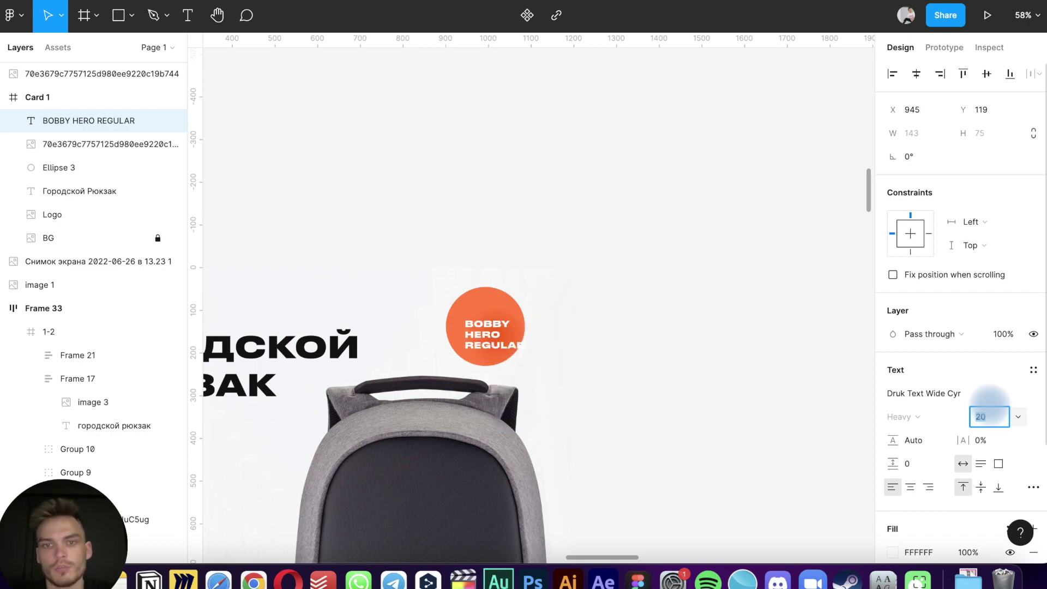
left_click(912, 487)
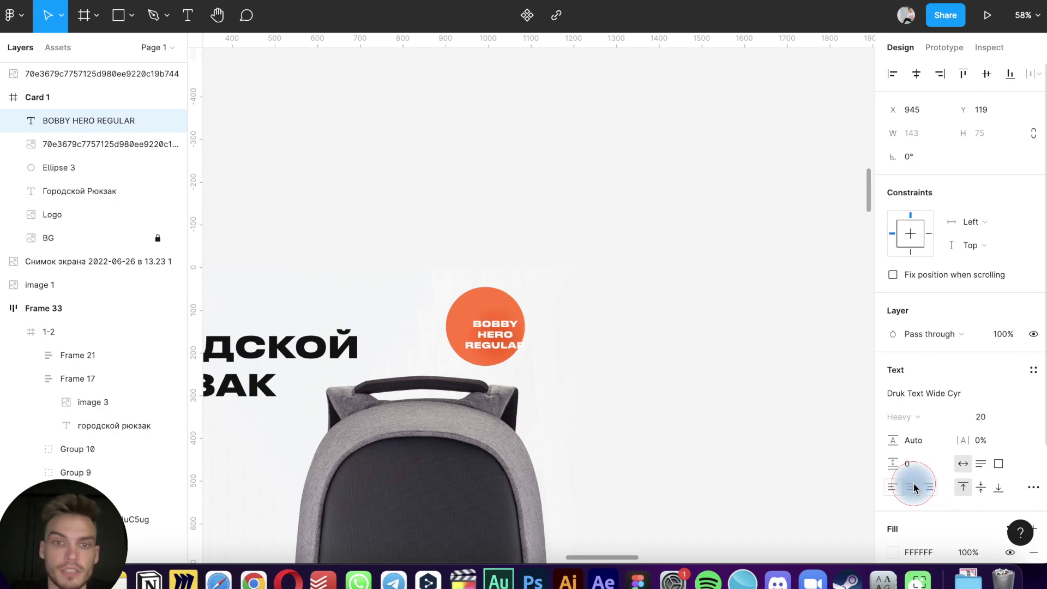
scroll(489, 309, "up", 5)
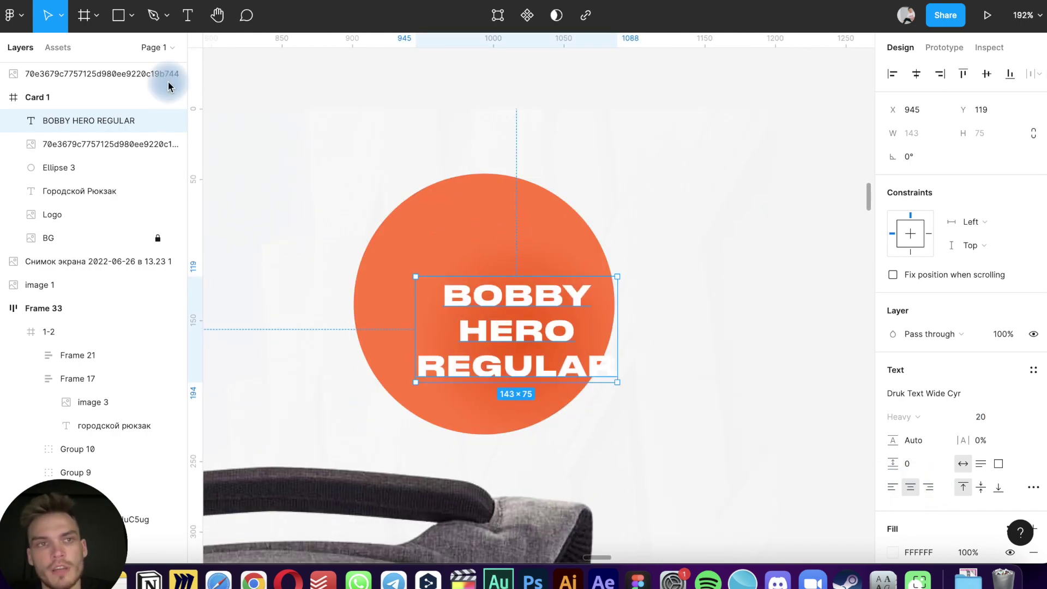
Drag the BOBBY HERO REGULAR label onto the centre of the orange circle
left_click_drag(537, 363, 502, 335)
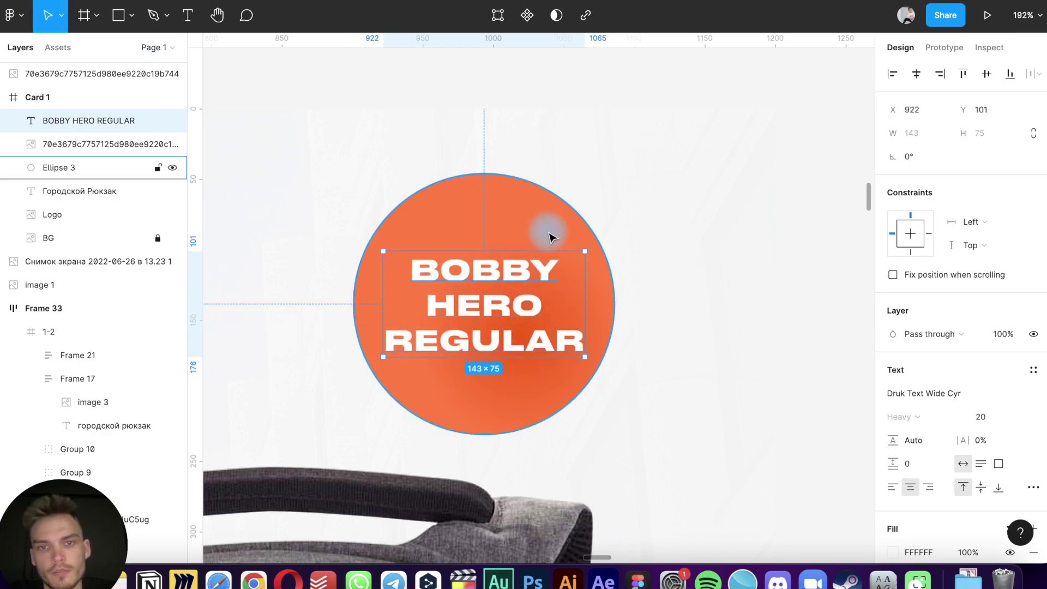
left_click(547, 453)
scroll(545, 460, "down", 10)
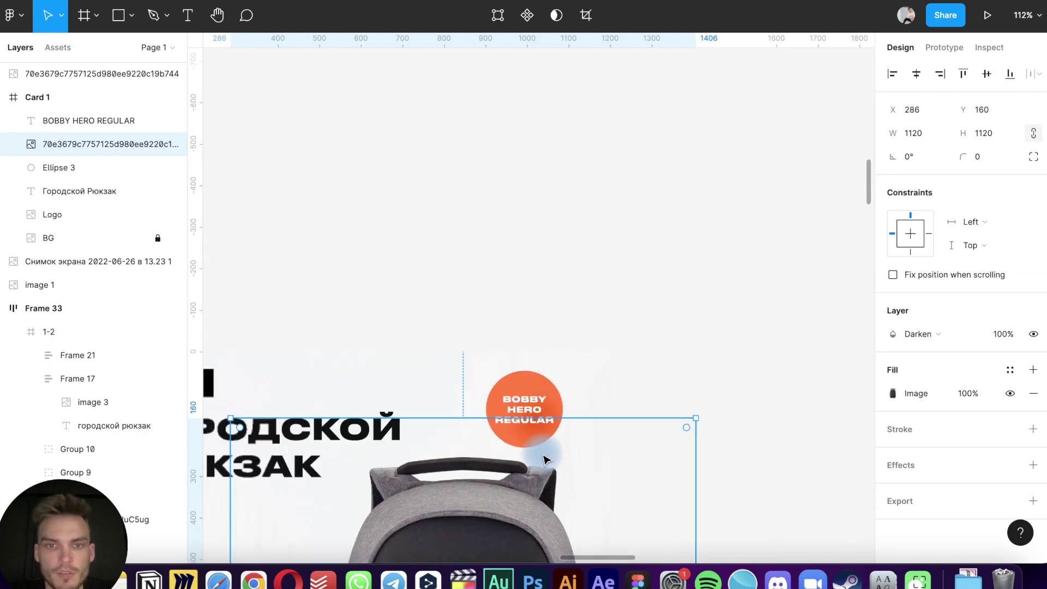
scroll(597, 299, "down", 5)
left_click(596, 299)
scroll(597, 300, "down", 3)
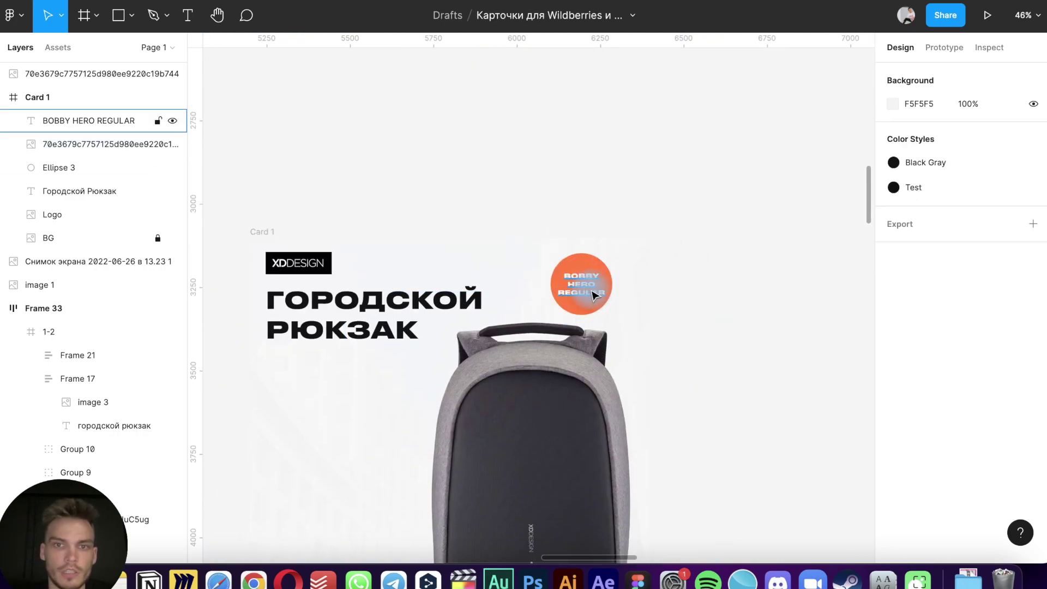
scroll(597, 270, "up", 5)
scroll(595, 266, "up", 5)
scroll(594, 265, "up", 2)
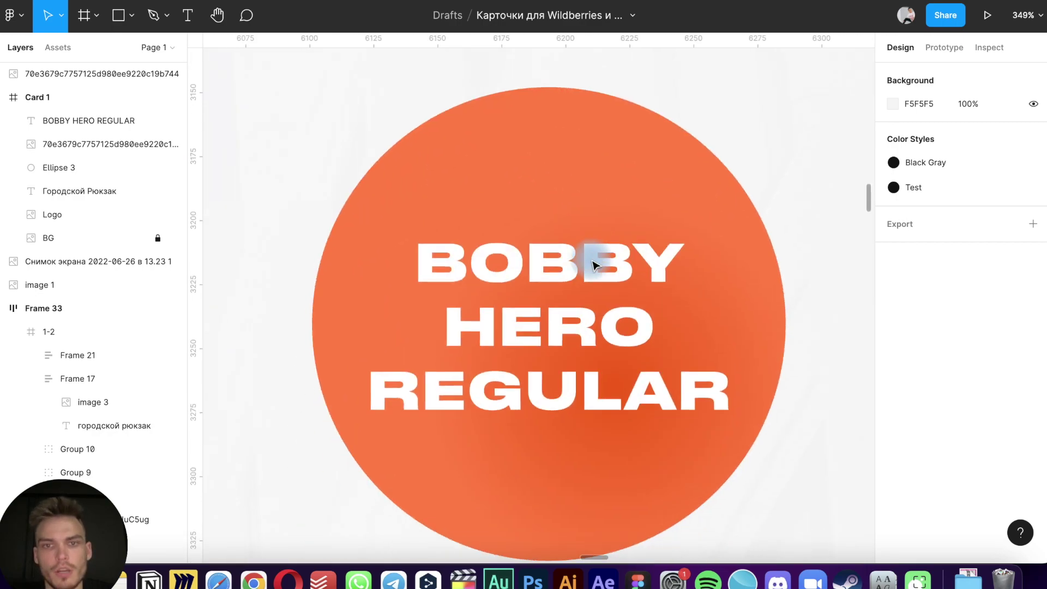
scroll(594, 263, "down", 5)
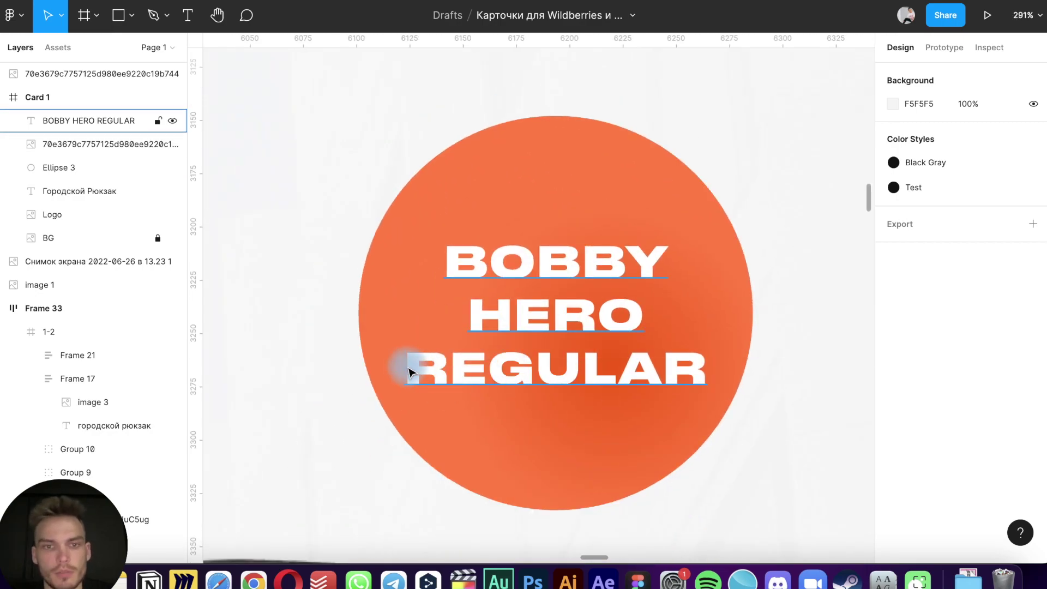
Nudge the label up to centre it vertically, then select it together with the circle
left_click(506, 280)
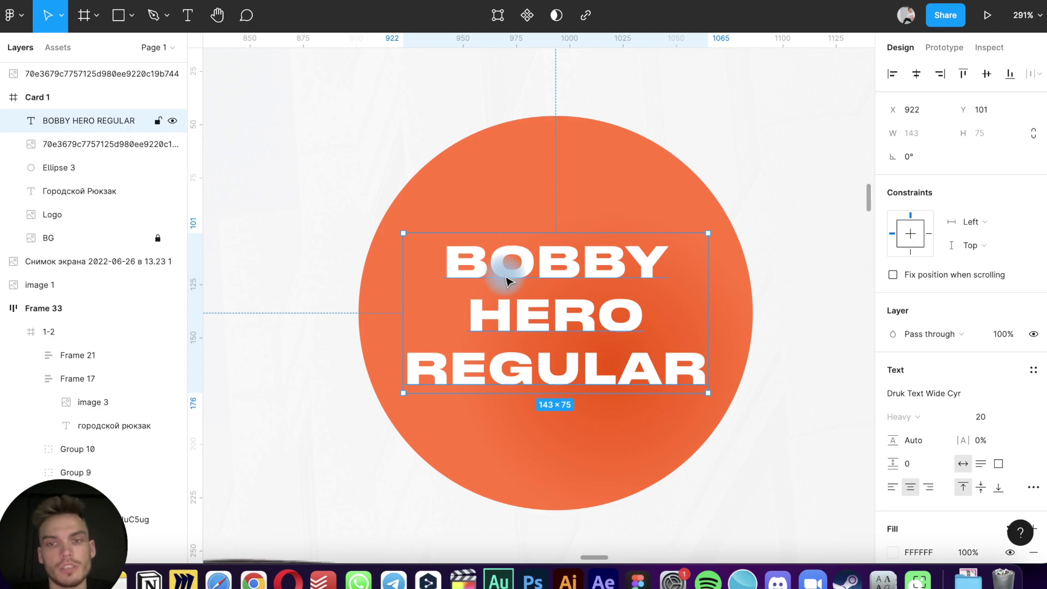
key("Up")
key("Up")
key("Up")
key("Up")
key("Up")
key("Down")
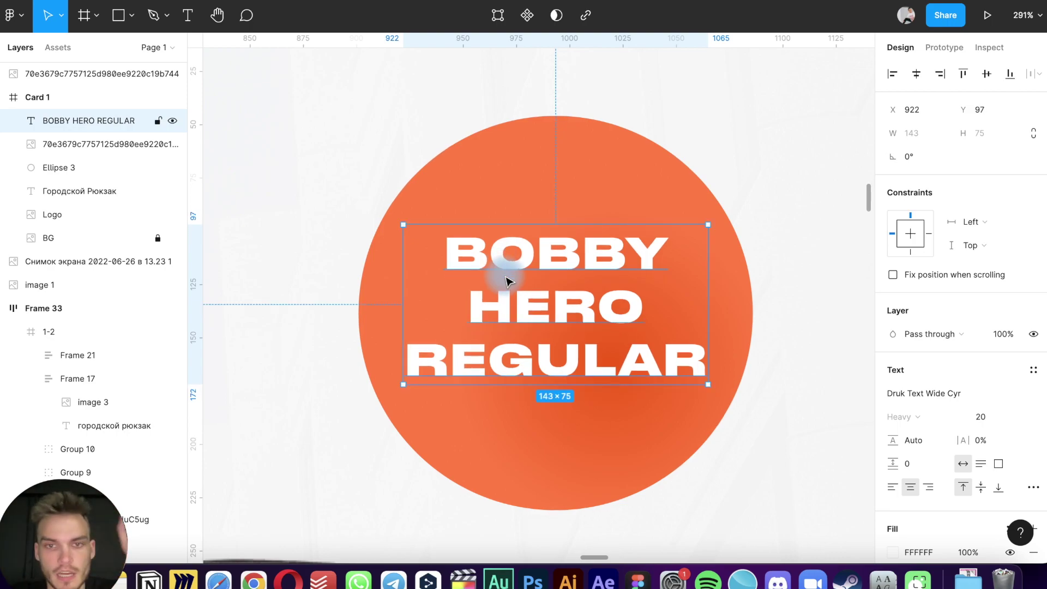
key("alt")
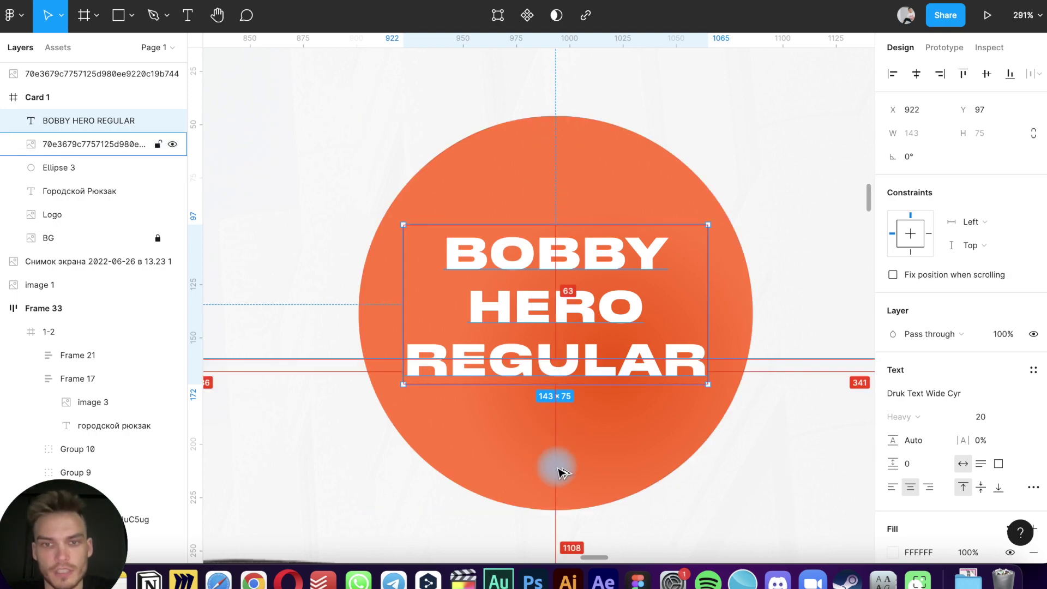
scroll(585, 304, "down", 5)
left_click(645, 210)
scroll(645, 210, "down", 3)
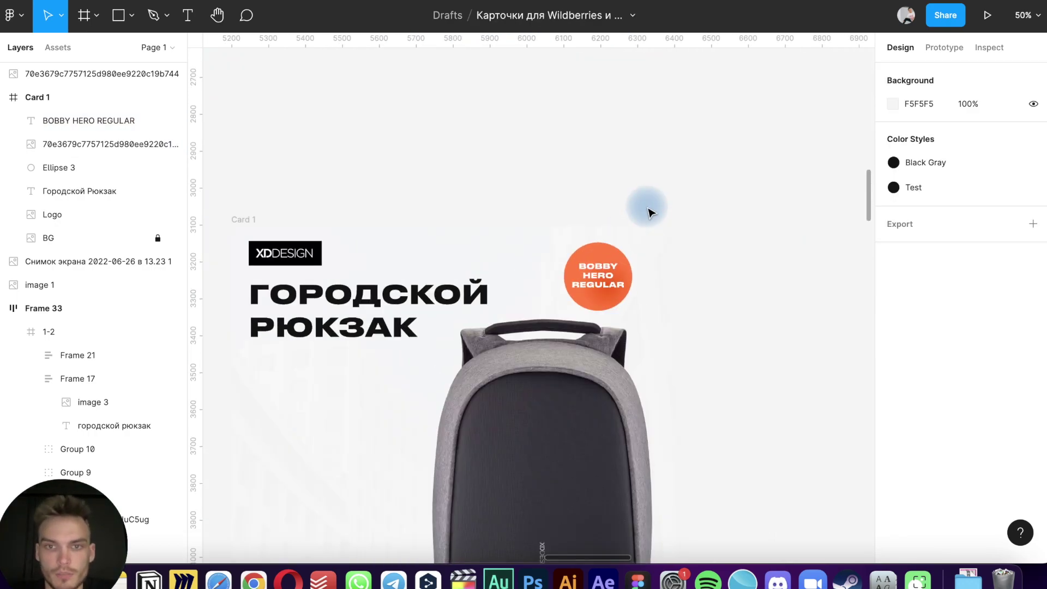
left_click(600, 275)
left_click(645, 242)
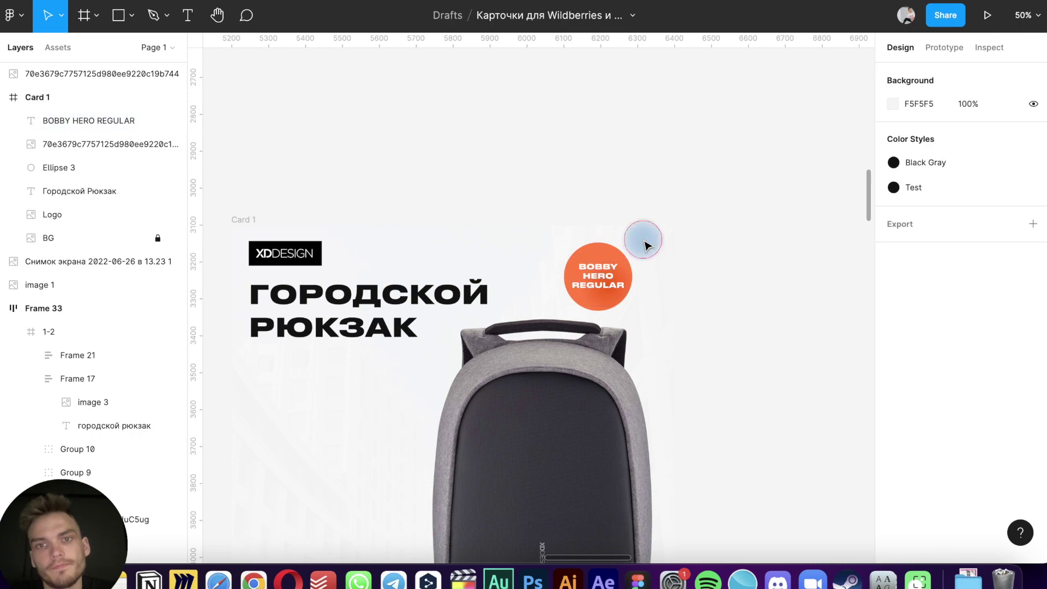
scroll(645, 246, "down", 4)
scroll(647, 245, "up", 5)
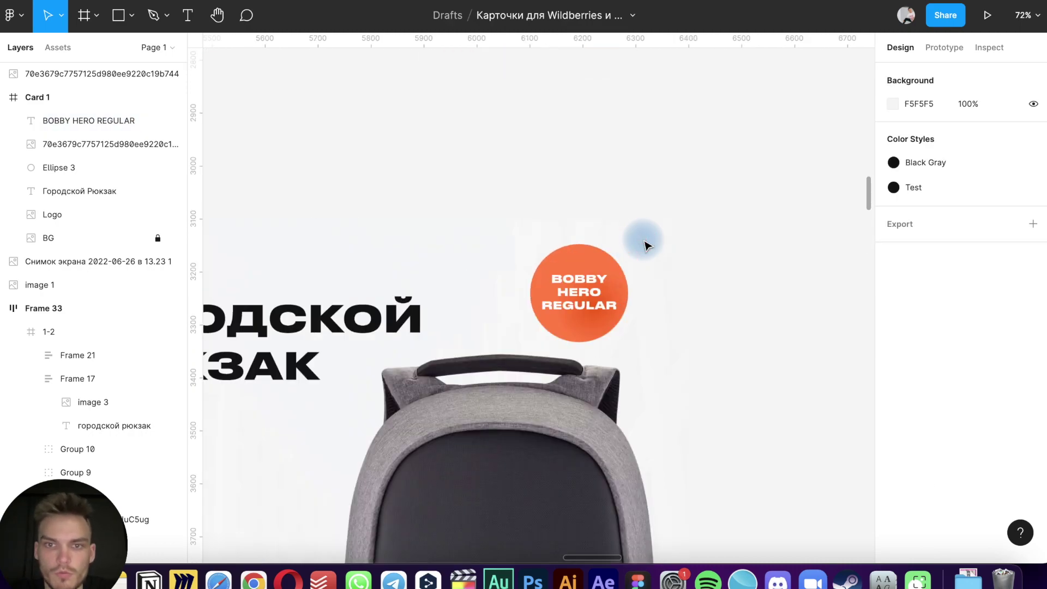
left_click(586, 289)
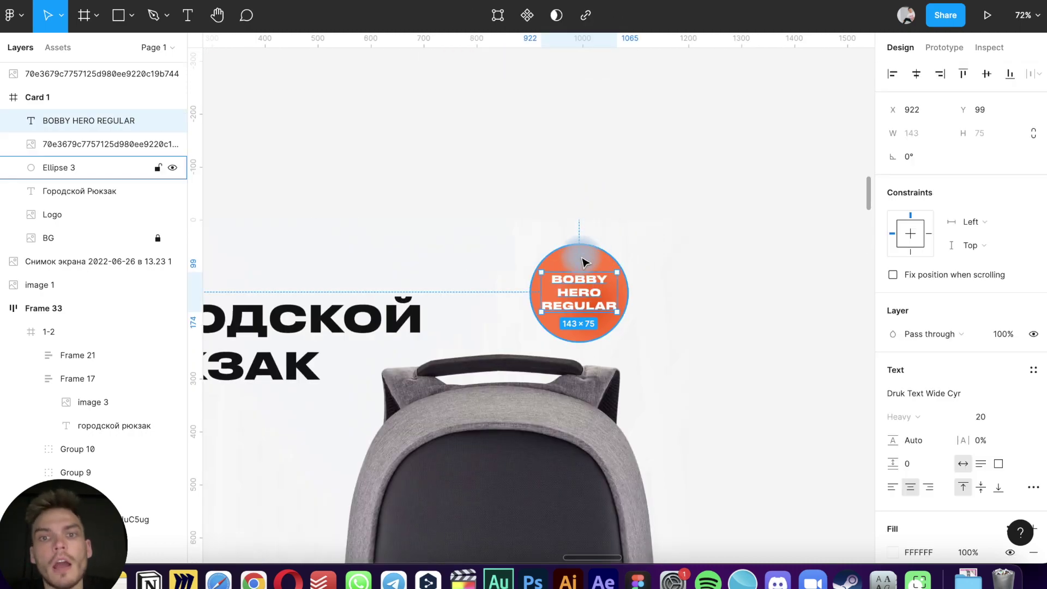
left_click(583, 263, "shift")
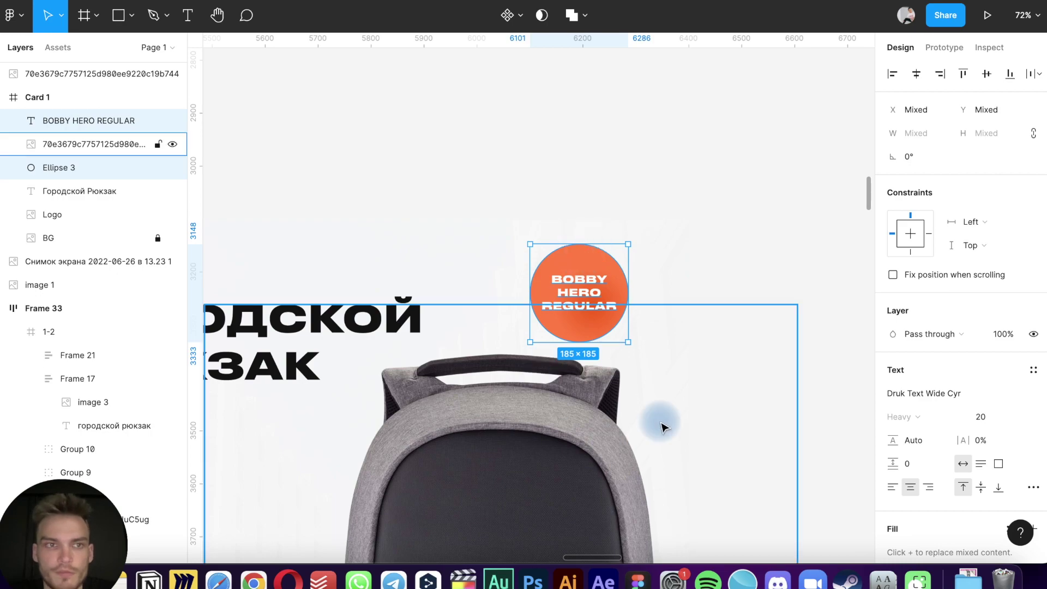
mouse_move(88, 120)
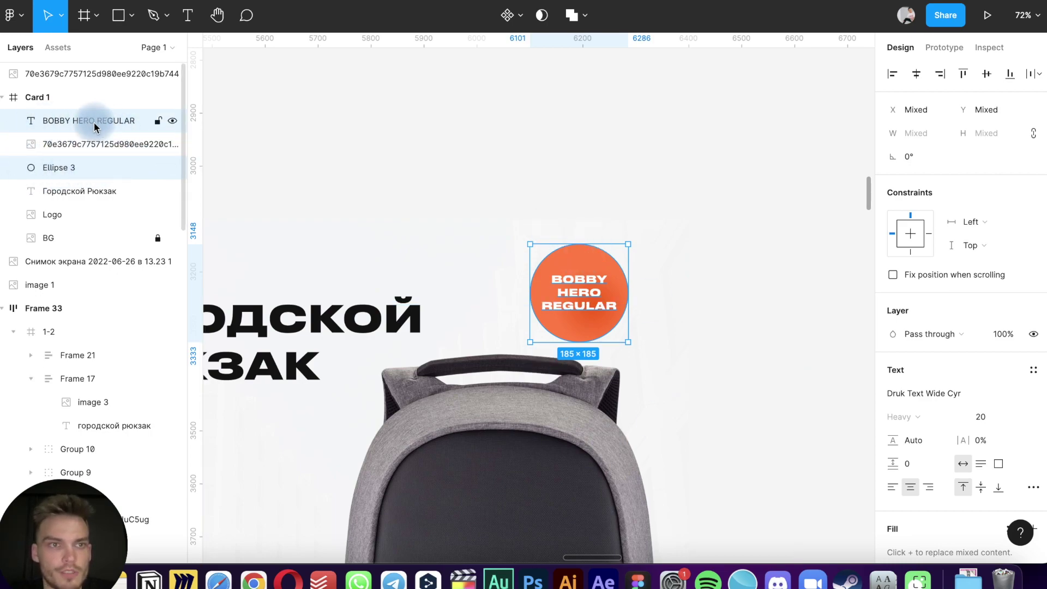
Group the badge text and circle and name the group 'Name'
key("ctrl+g")
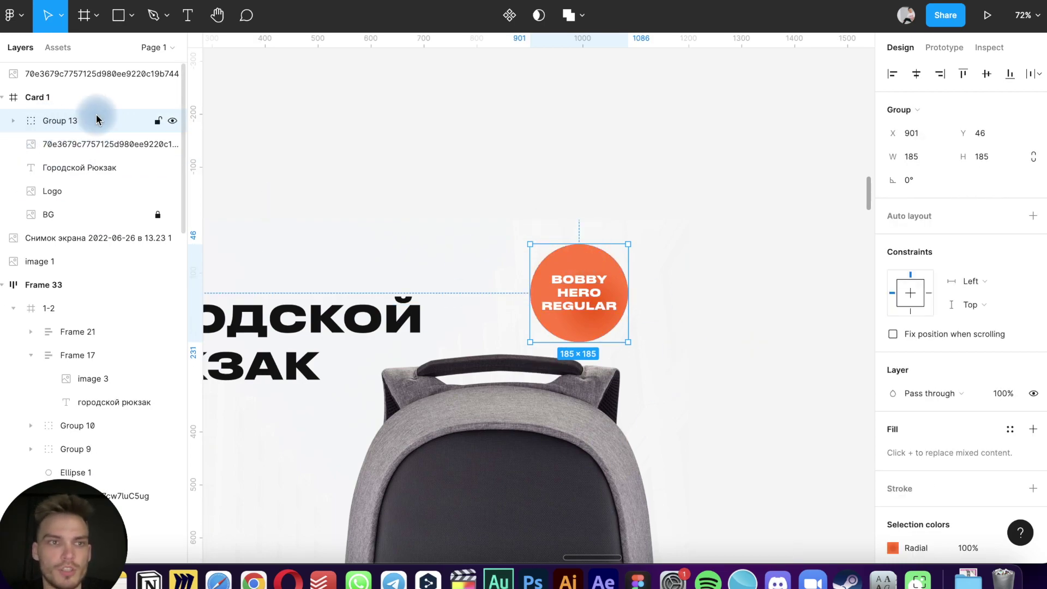
left_click(12, 121)
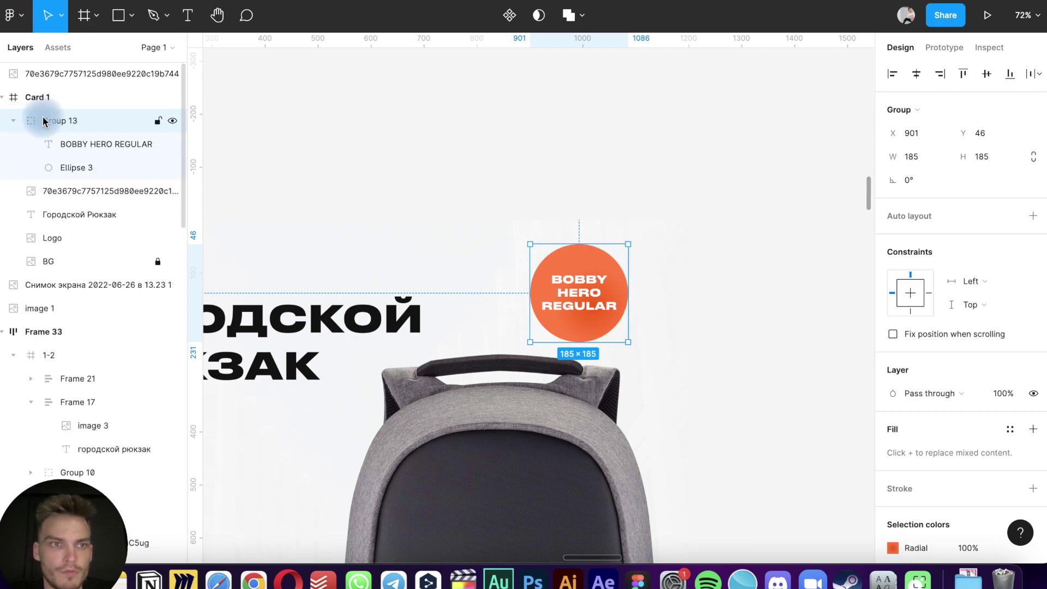
left_click(10, 121)
left_click(467, 128)
left_click_drag(611, 323, 663, 305)
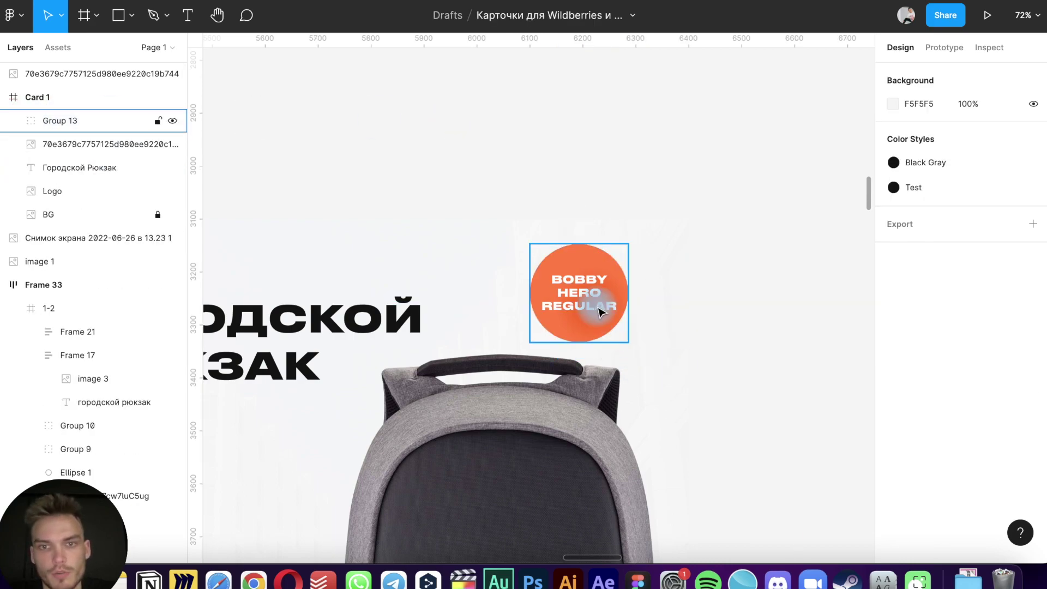
key("ctrl+z")
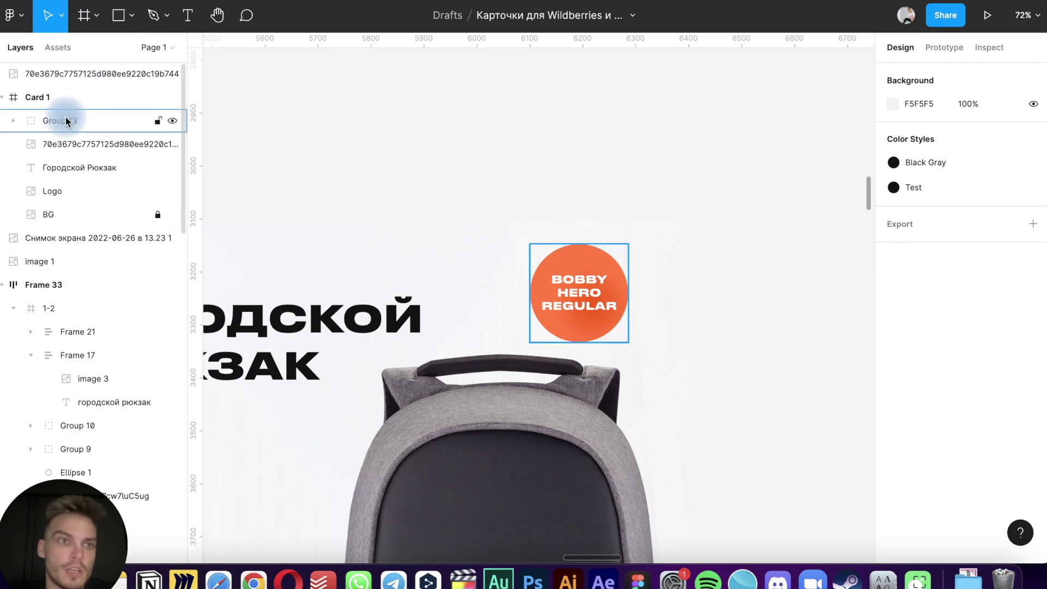
double_click(64, 120)
type("Name")
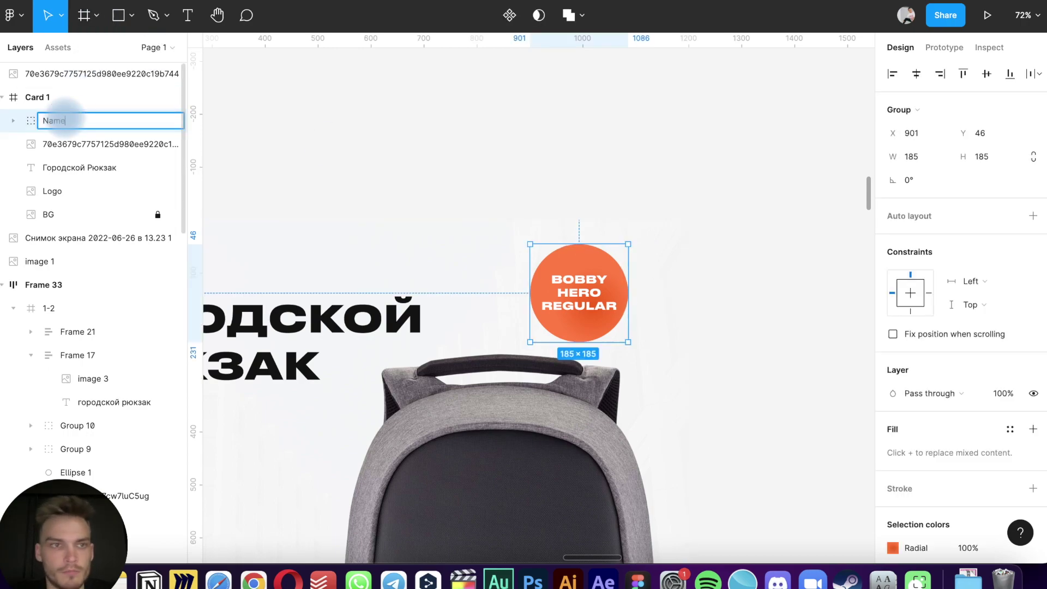
key("Return")
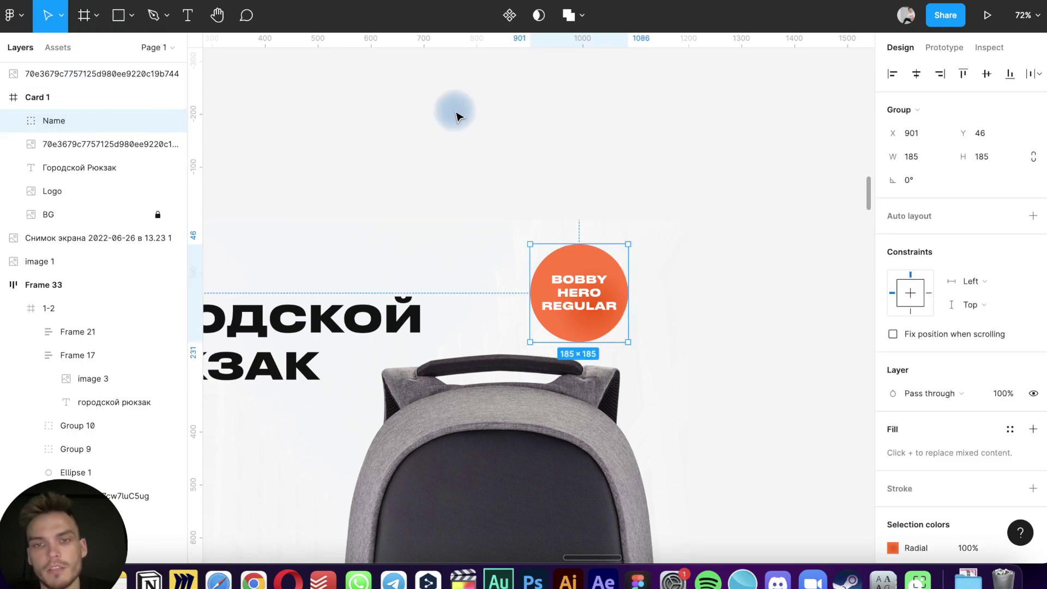
Move the Name badge group further right on Card 1
left_click(456, 109)
left_click(553, 248)
key("alt")
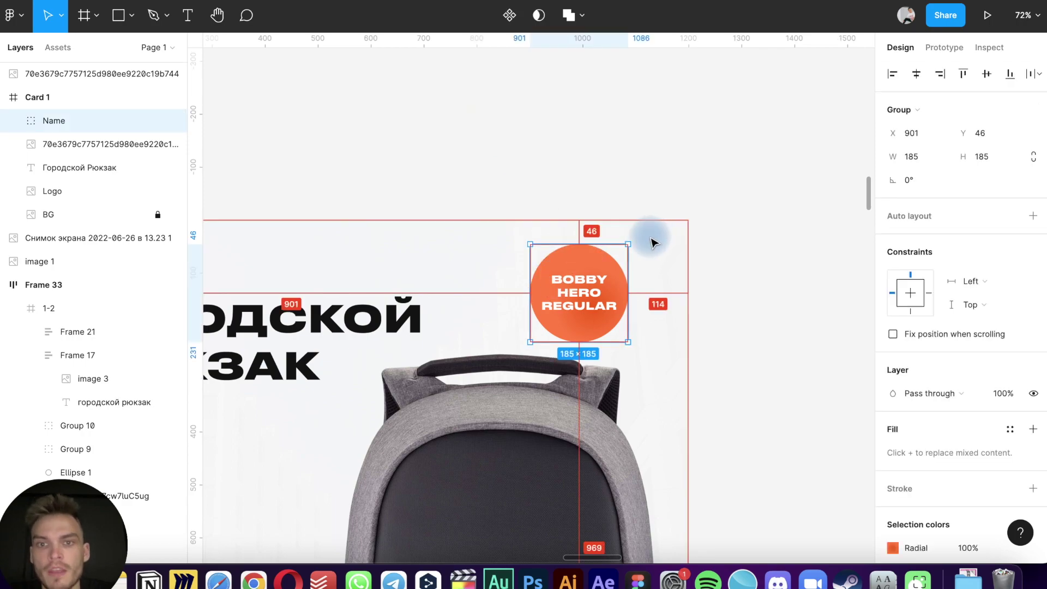
left_click_drag(596, 276, 627, 276)
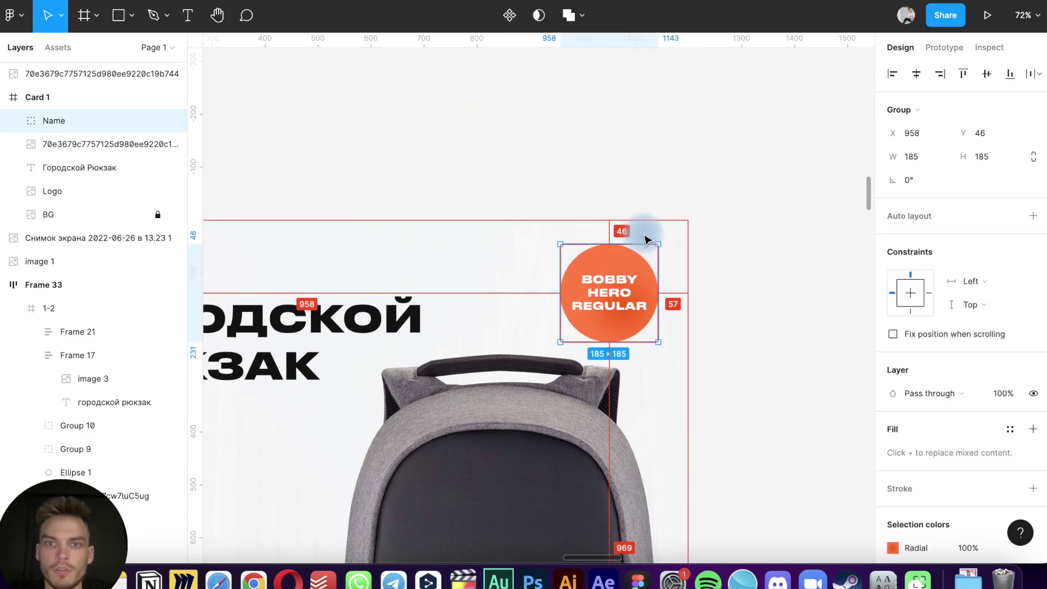
key("shift+Right")
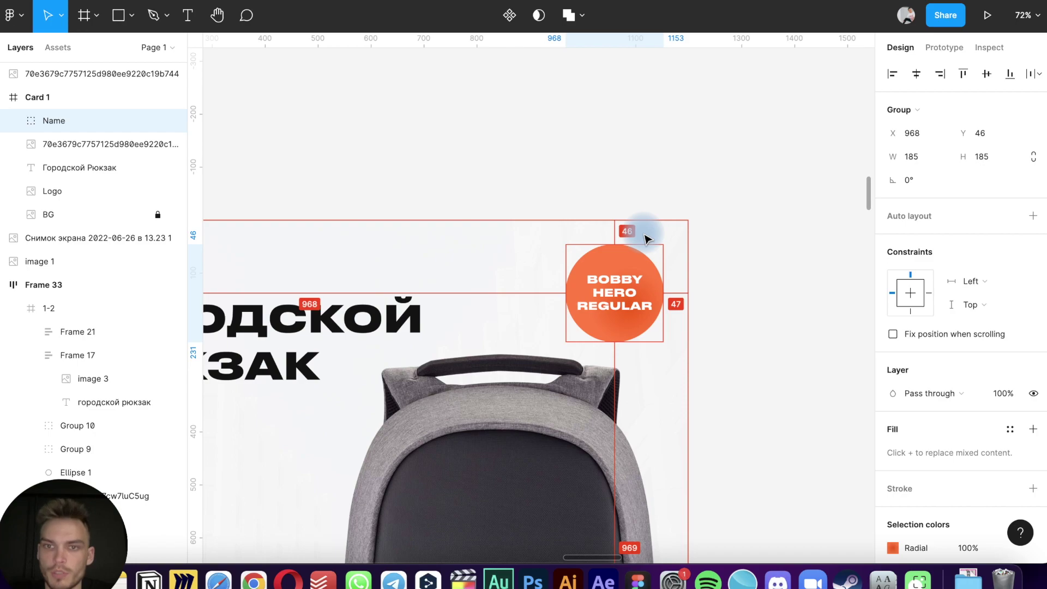
left_click(758, 207)
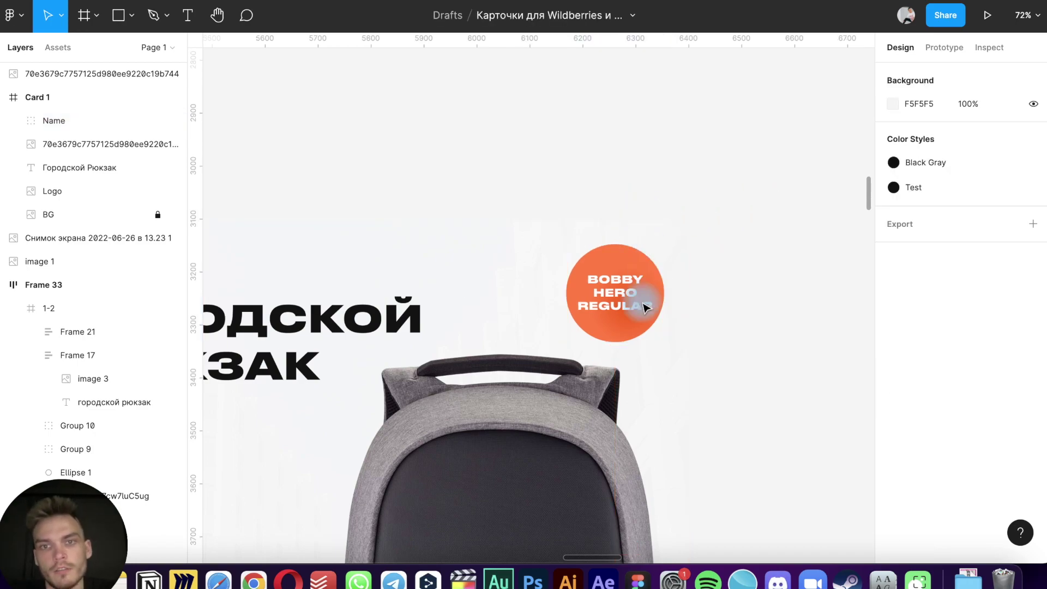
Align the badge's top with the XDDESIGN logo and nudge it one pixel left
scroll(794, 260, "left", 3)
scroll(795, 259, "down", 2)
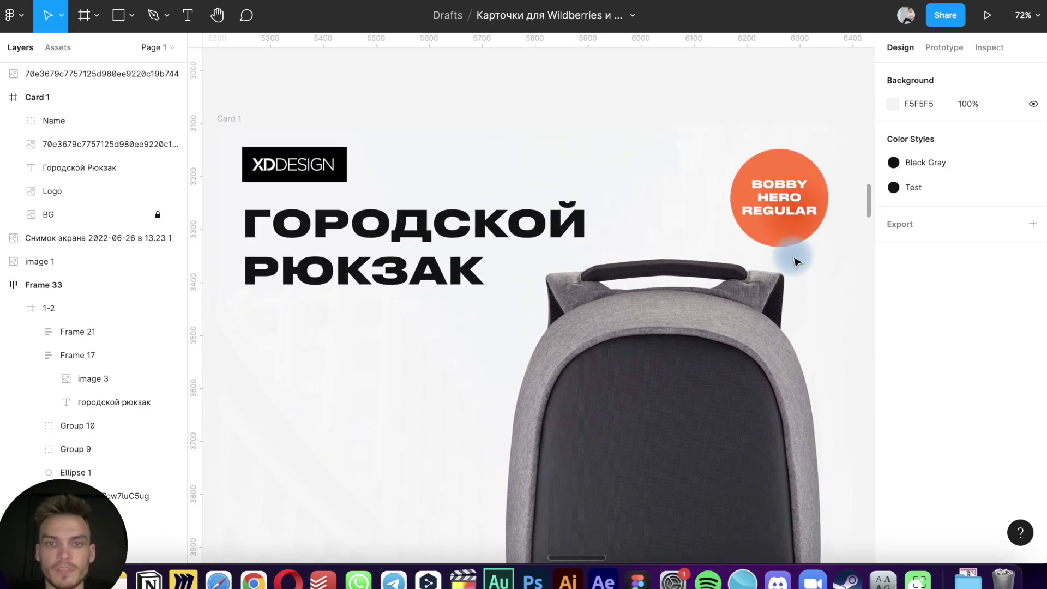
scroll(795, 259, "up", 2)
scroll(795, 259, "right", 4)
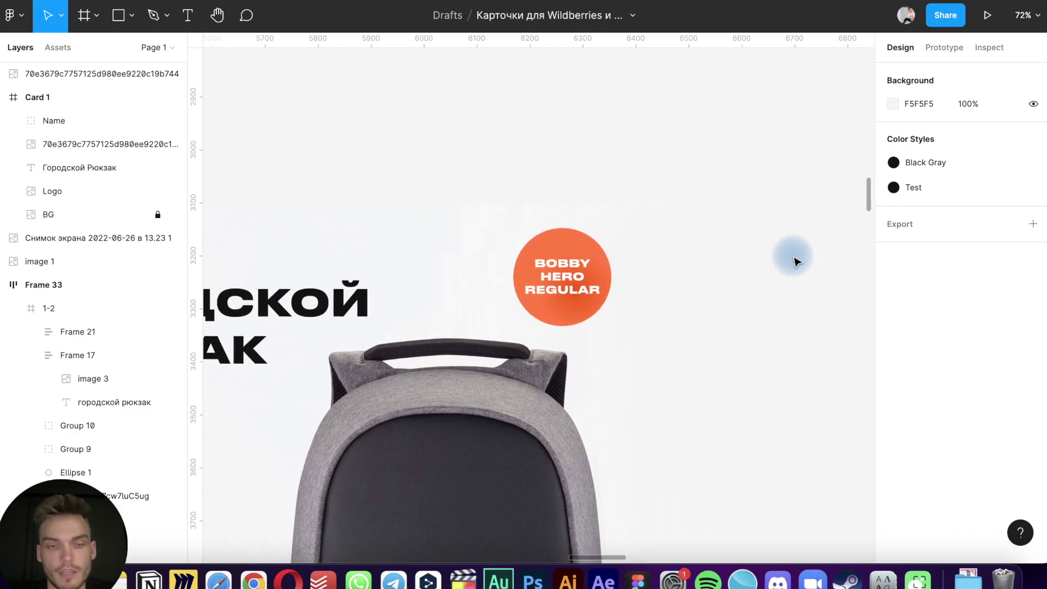
scroll(794, 260, "left", 2)
scroll(795, 260, "down", 3)
scroll(794, 259, "down", 2)
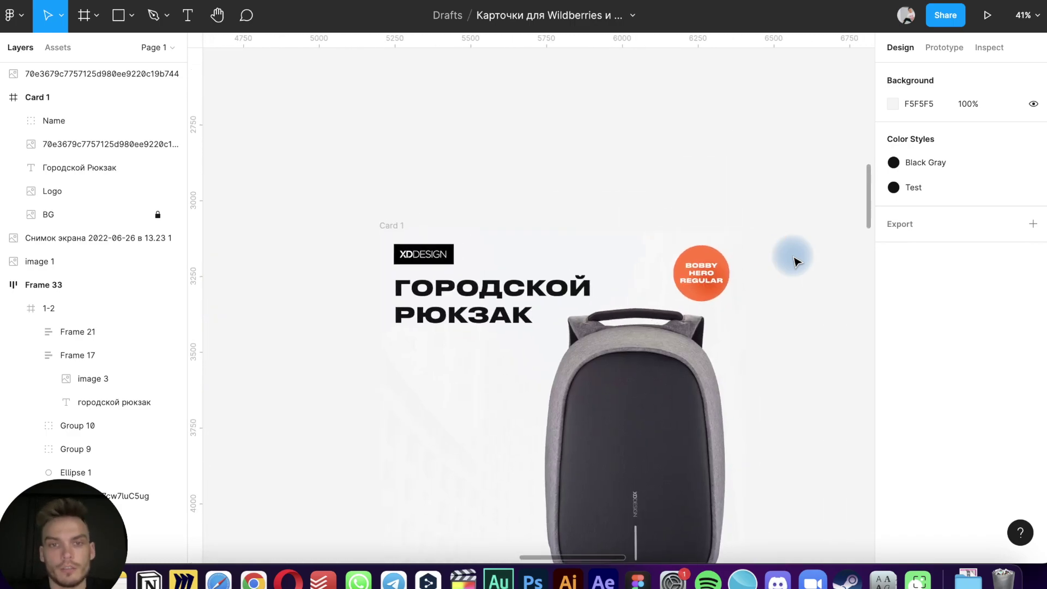
left_click(423, 254)
left_click(710, 255)
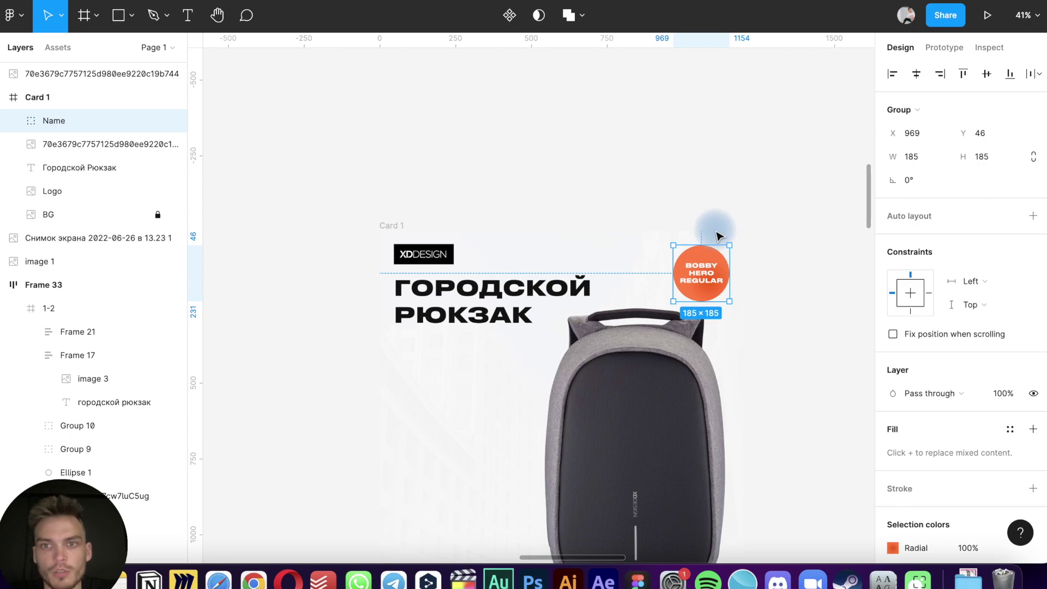
left_click_drag(716, 240, 716, 239)
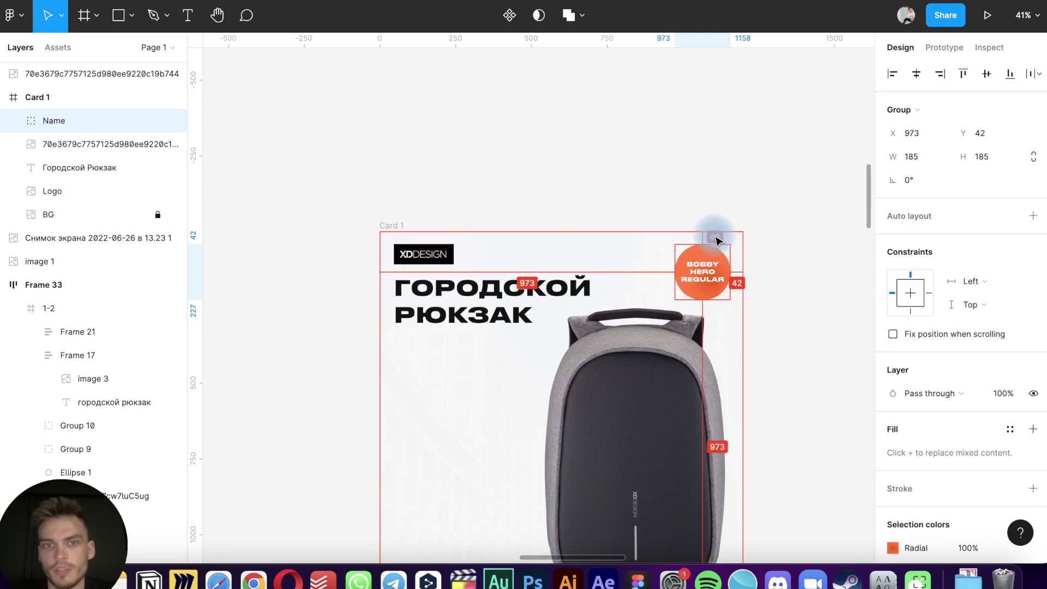
left_click(421, 253)
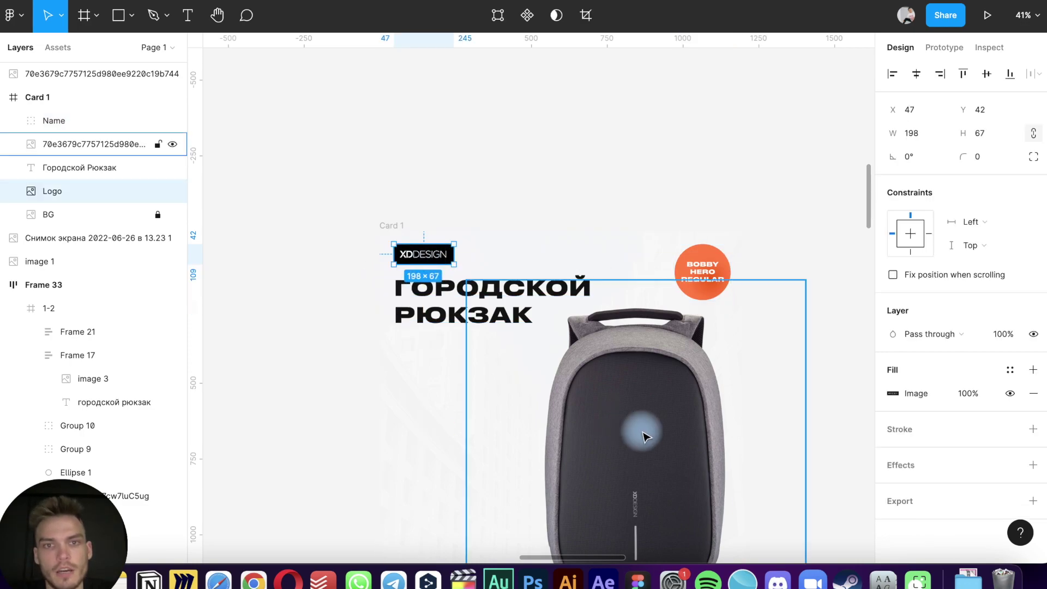
left_click(684, 293)
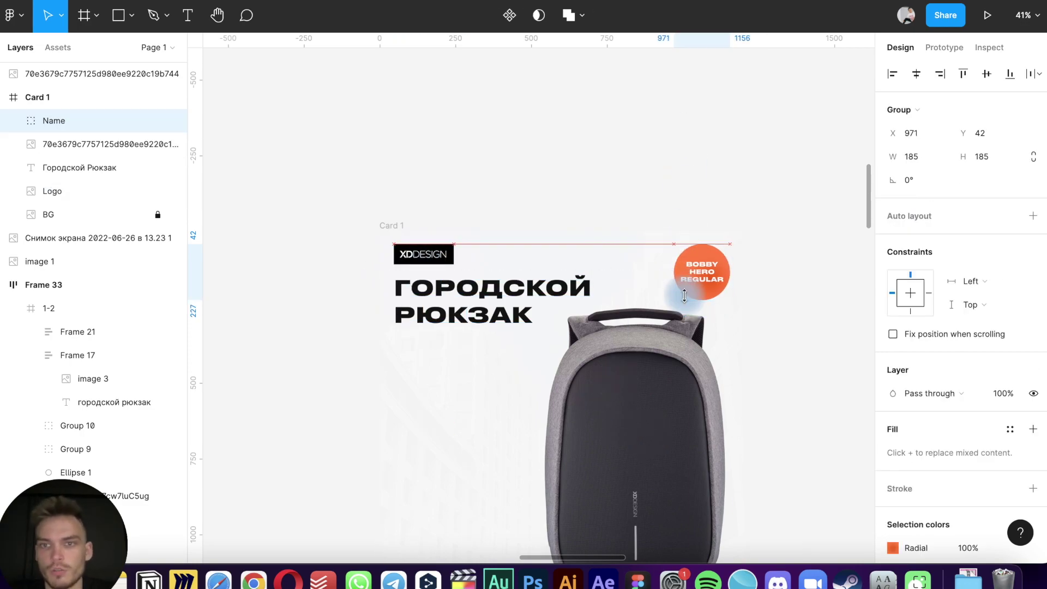
key("Left")
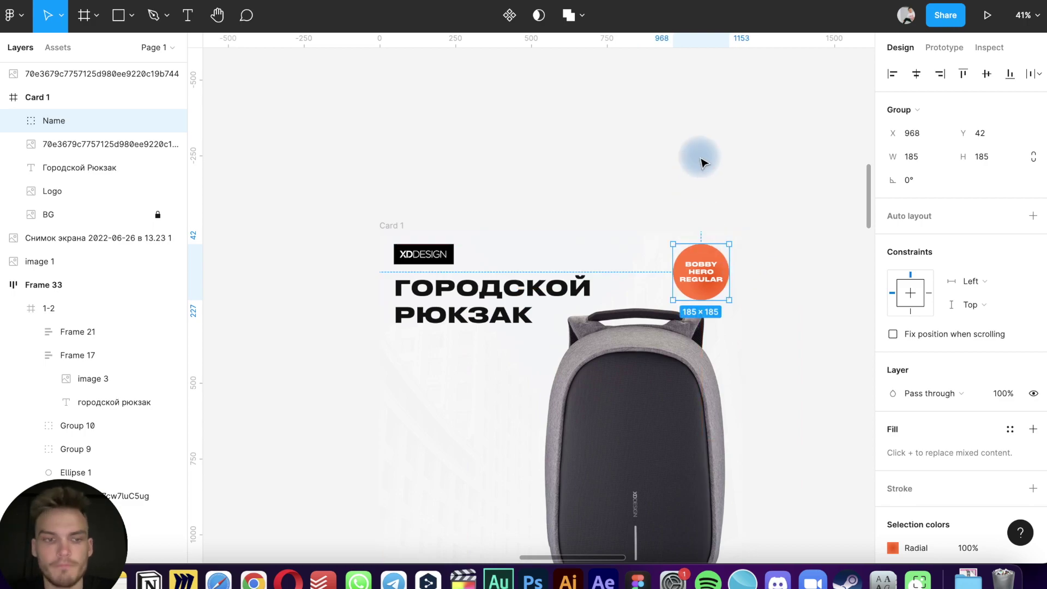
left_click(654, 164)
Compare the badge placement against the original reference card
scroll(654, 163, "down", 5)
scroll(655, 164, "up", 4)
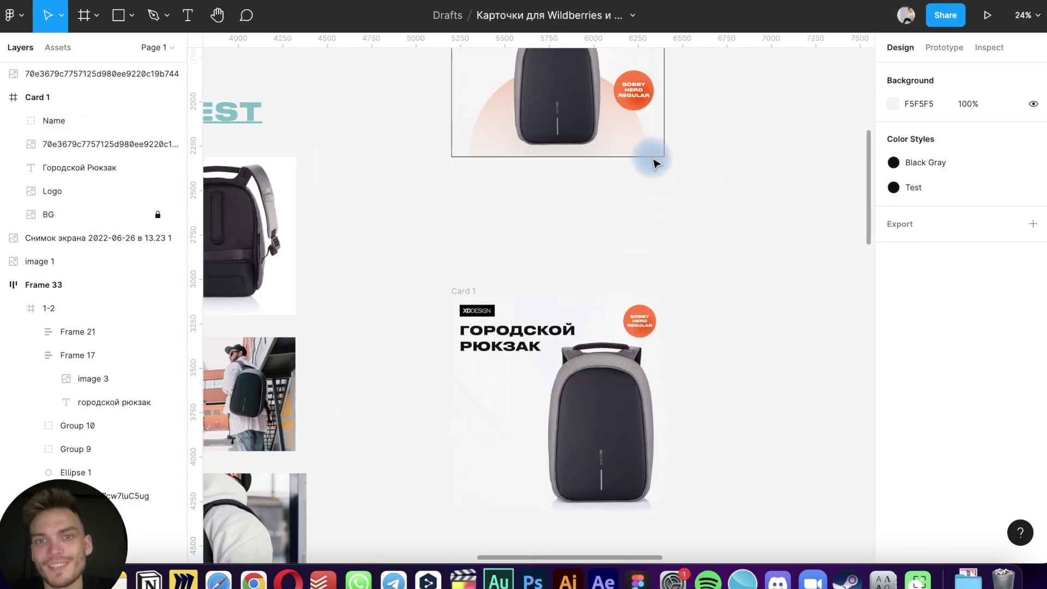
scroll(655, 164, "up", 10)
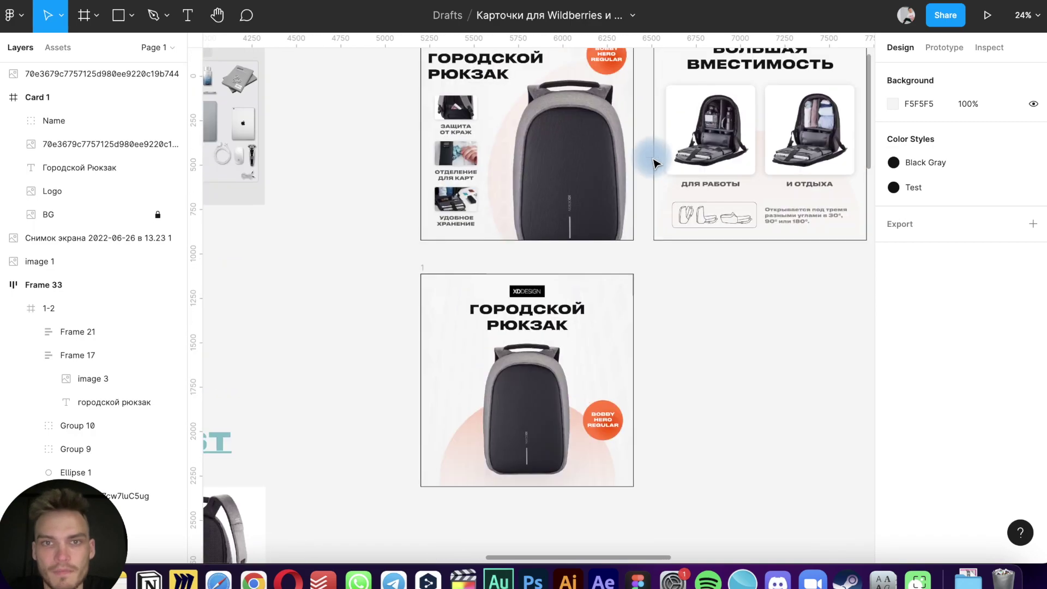
left_click(627, 162)
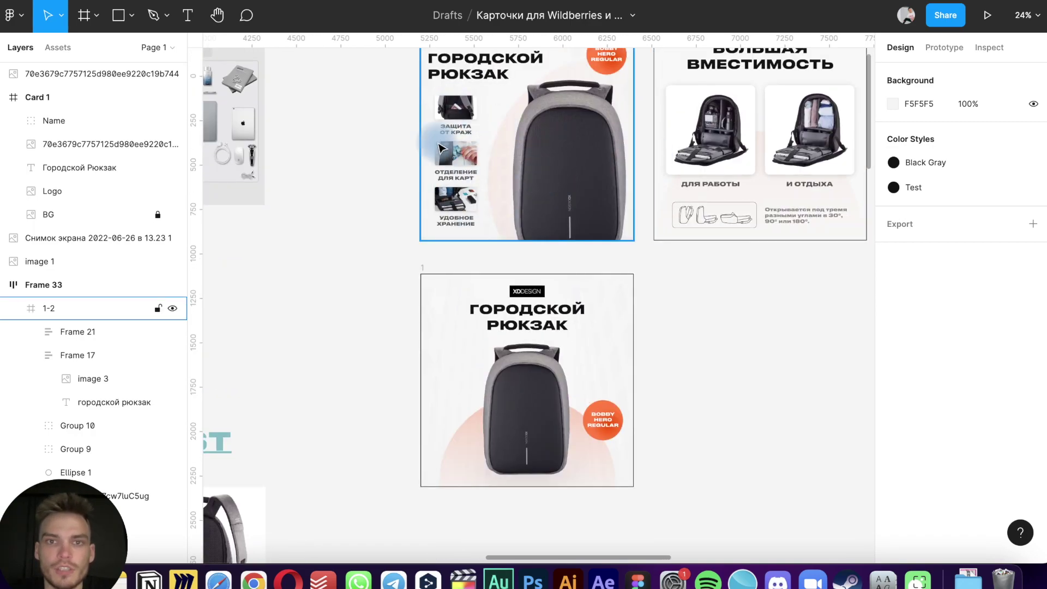
scroll(498, 140, "down", 1)
scroll(508, 362, "up", 5)
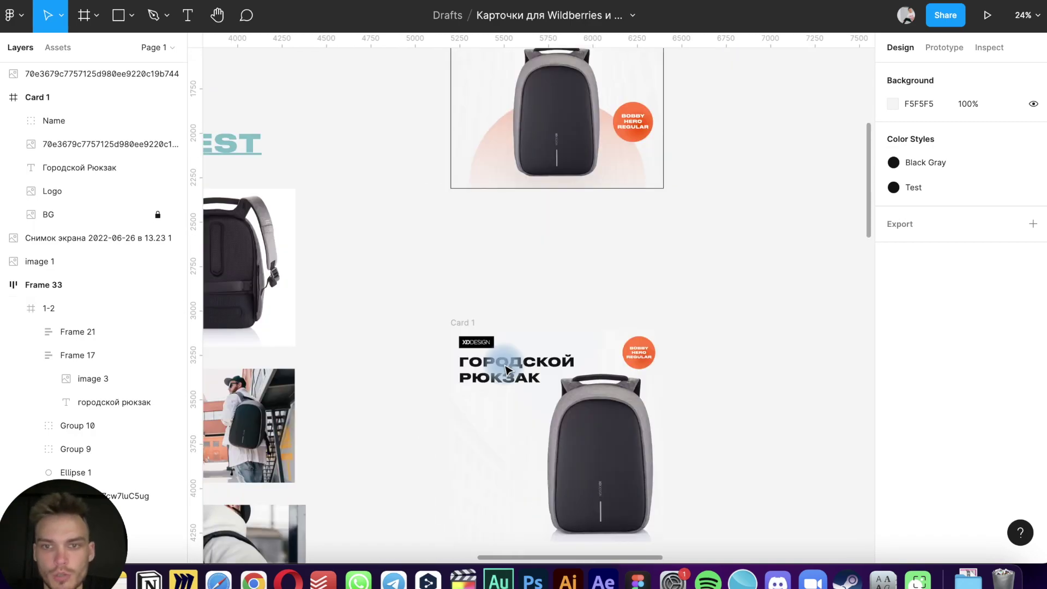
left_click(504, 364)
Duplicate the orange badge circle onto the backpack as Ellipse 4
double_click(697, 164)
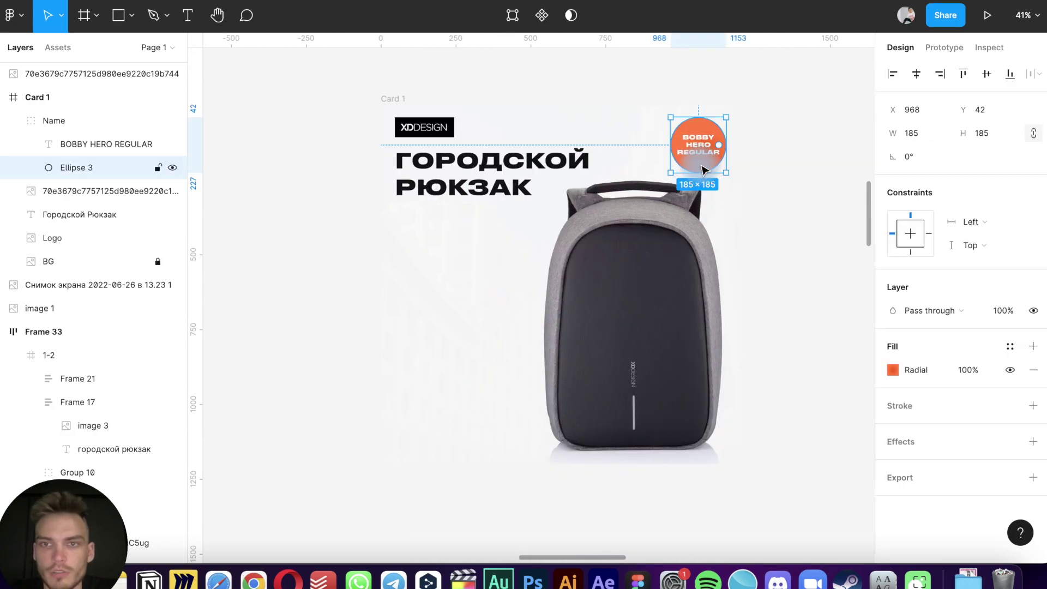
left_click_drag(698, 144, 573, 292)
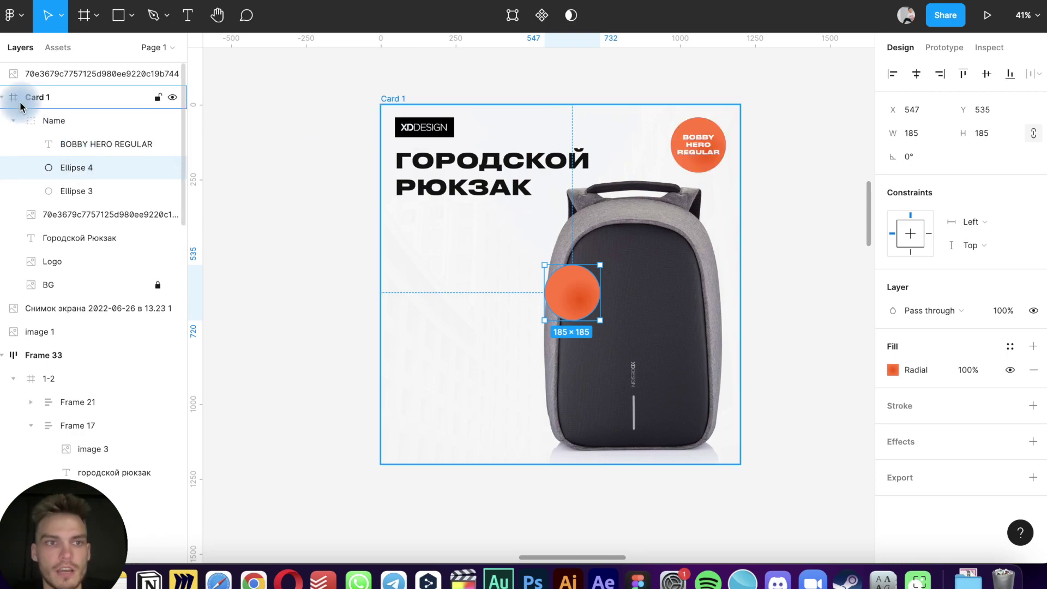
key("Escape")
left_click(794, 128)
left_click(700, 145)
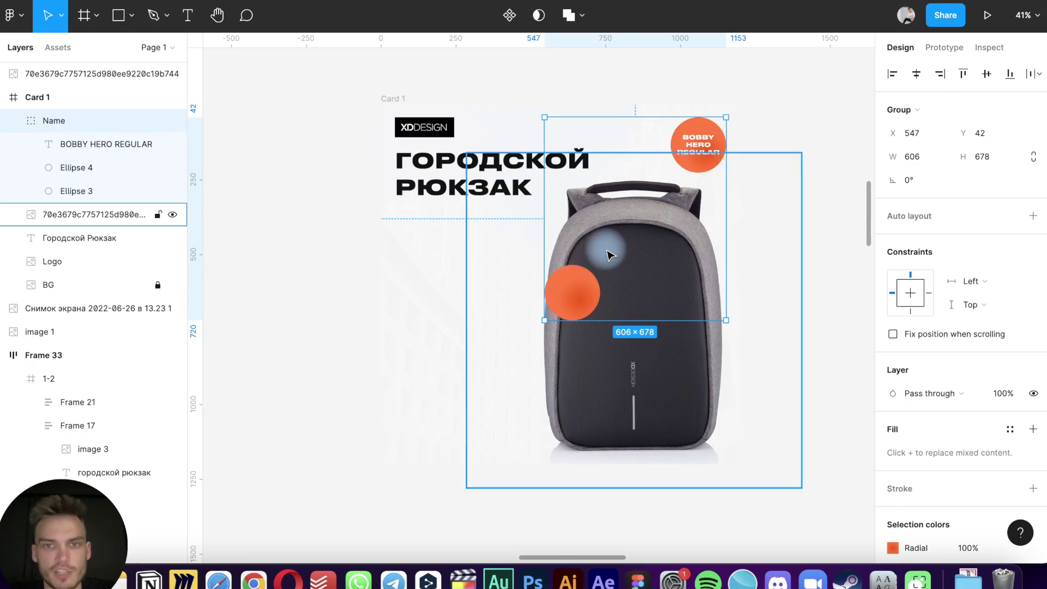
double_click(573, 294)
left_click(714, 158)
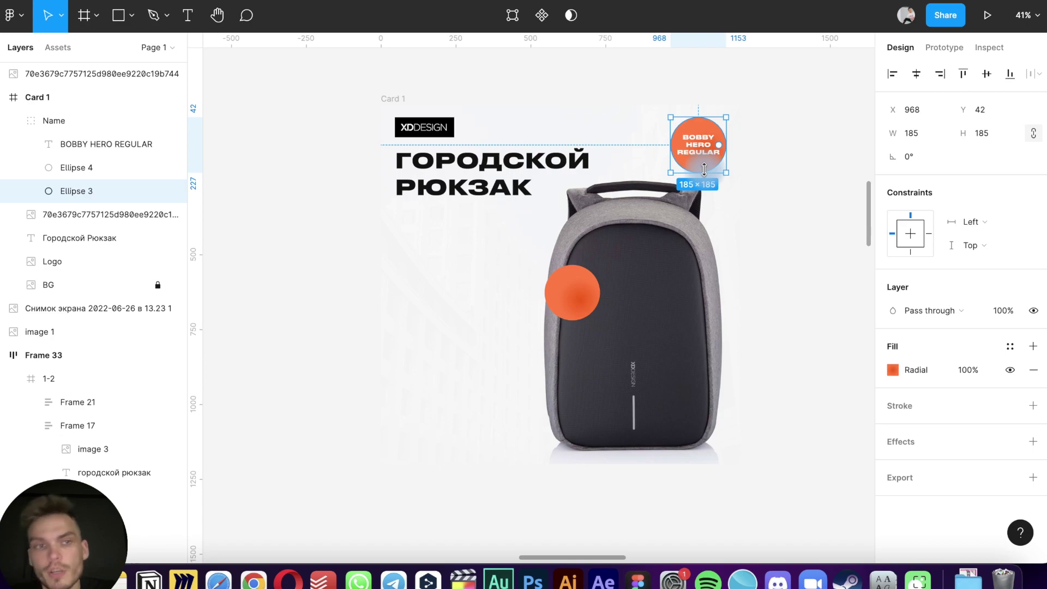
left_click(577, 303)
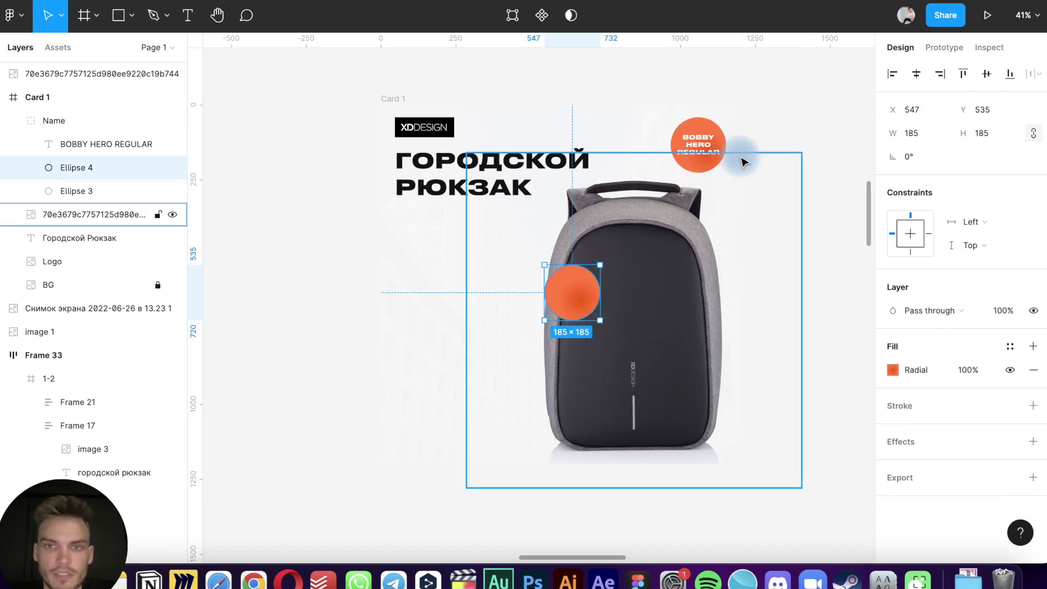
left_click(588, 295)
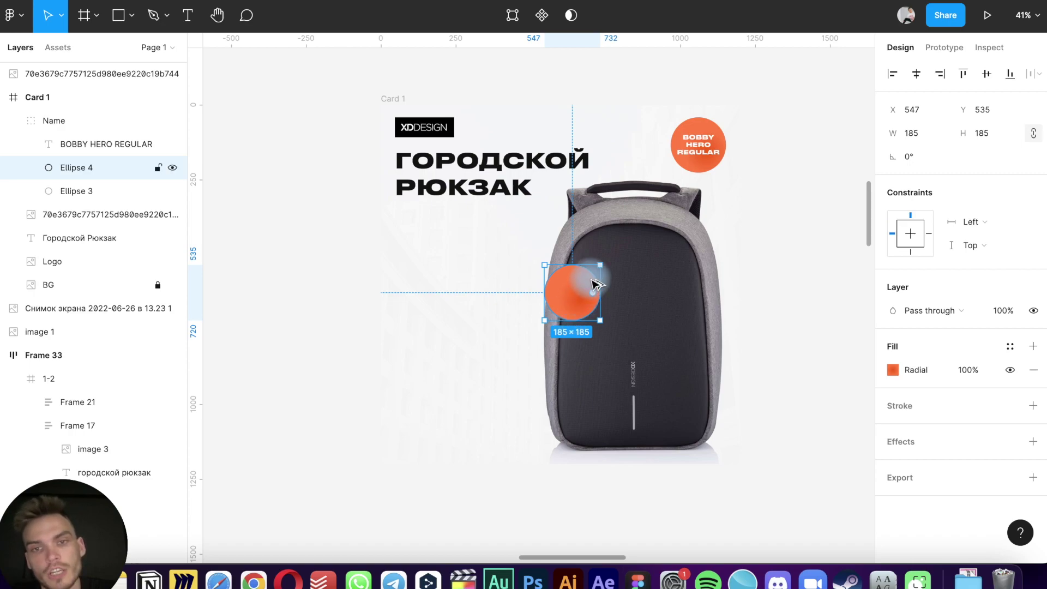
key("ctrl+d")
left_click_drag(480, 351, 493, 352)
key("ctrl+z")
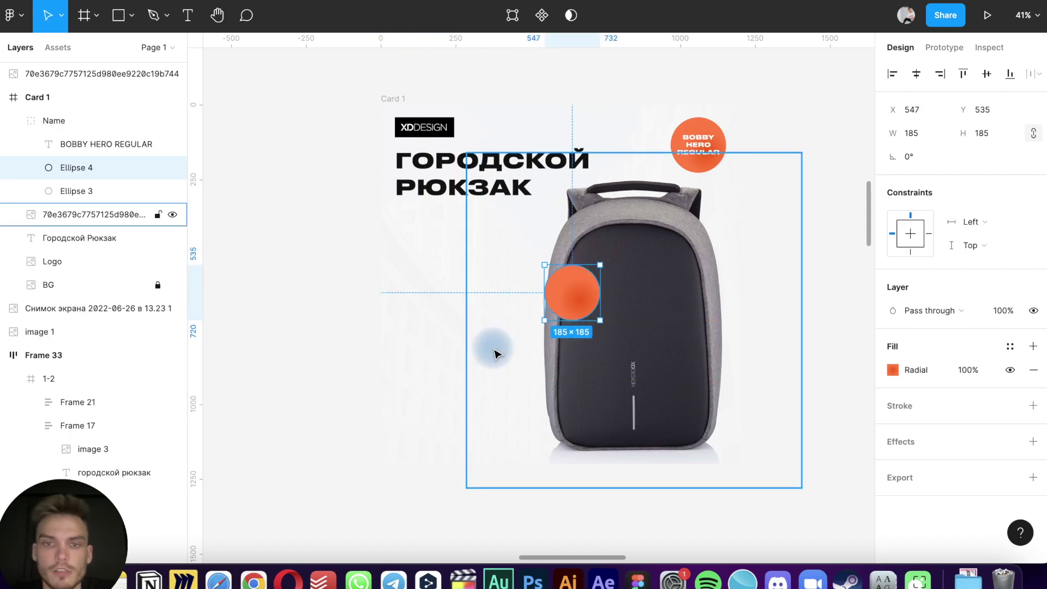
Move Ellipse 4 out of the Name group into Card 1 and enlarge it to 1153×1153
left_click(122, 169)
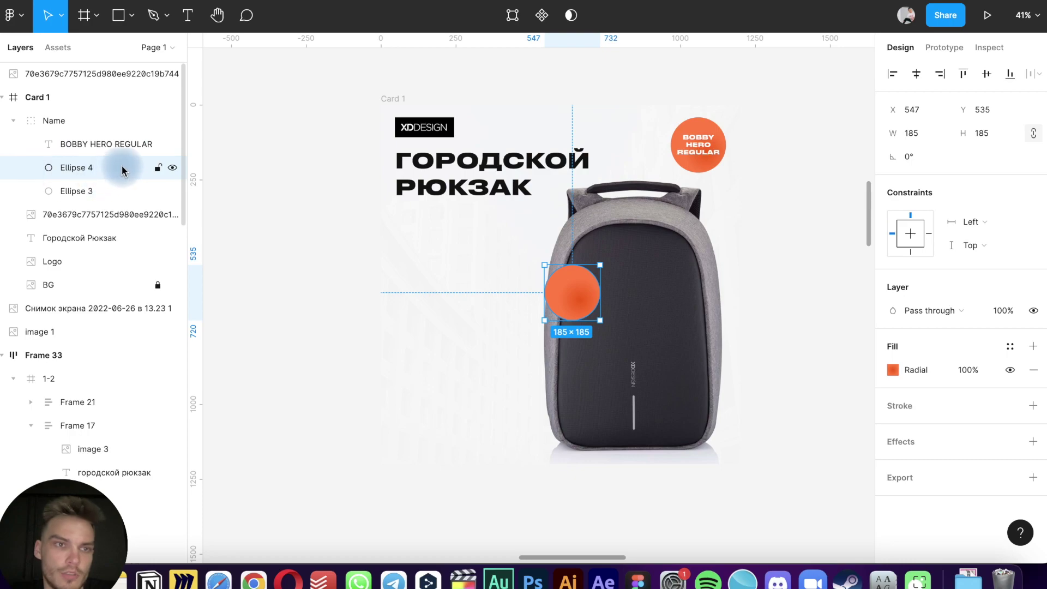
left_click_drag(122, 169, 77, 109)
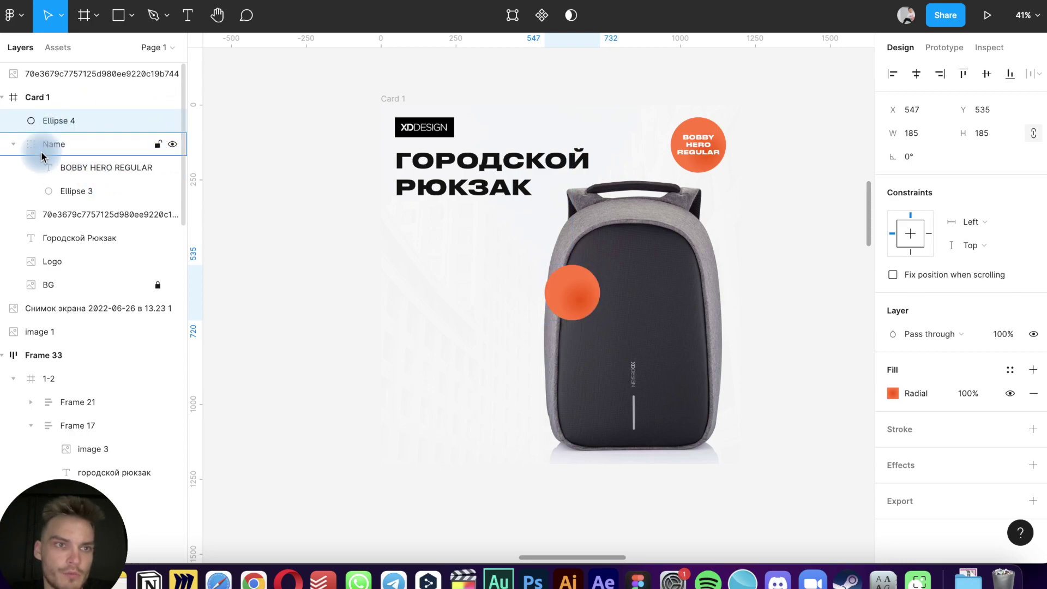
left_click(12, 143)
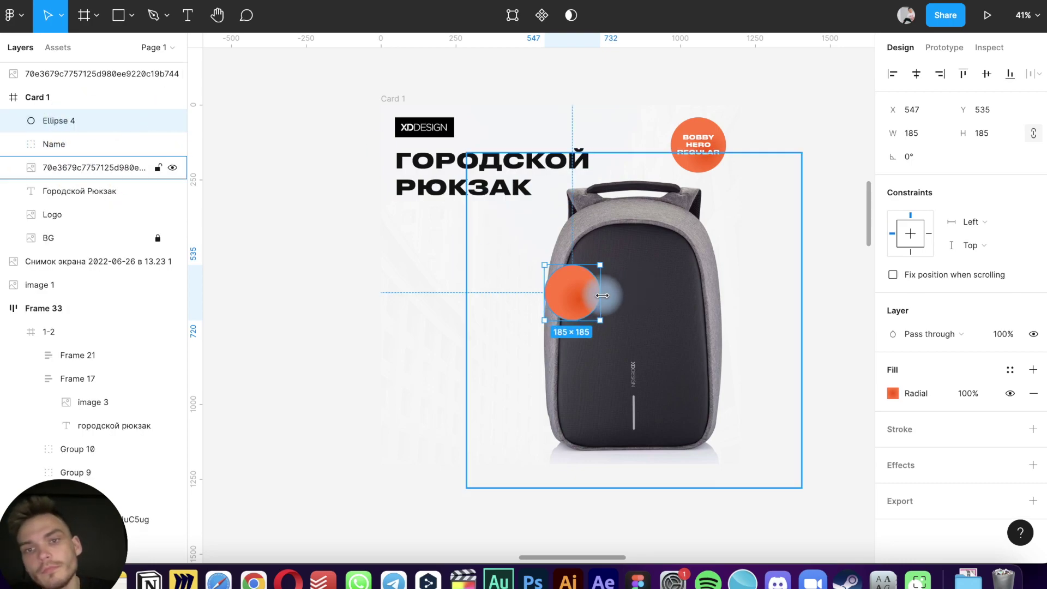
left_click_drag(602, 295, 745, 297)
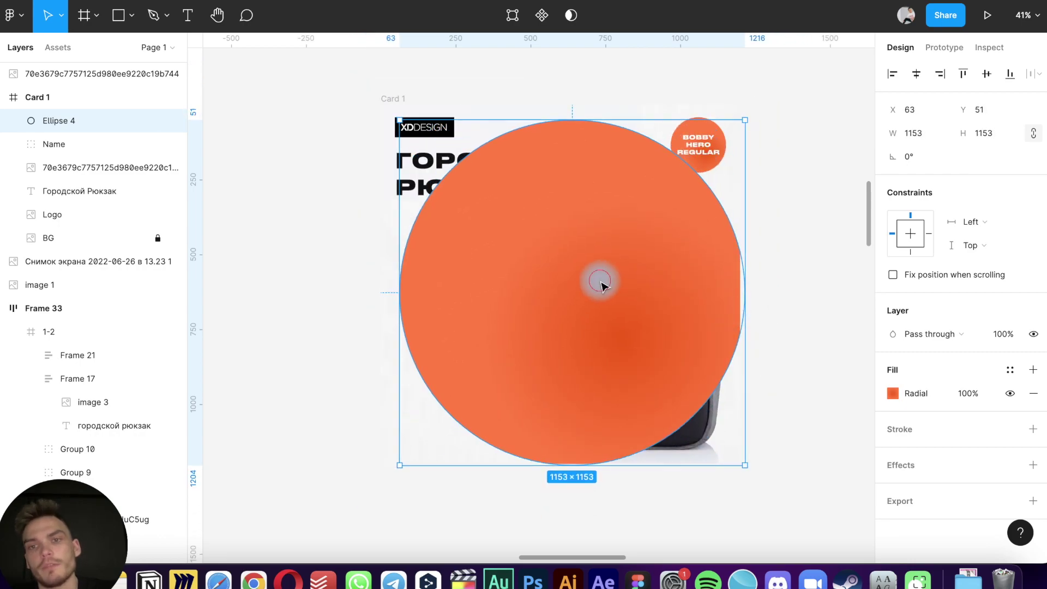
Move Ellipse 4 to X 332, Y 188, layered just above BG behind the backpack
left_click_drag(600, 283, 681, 327)
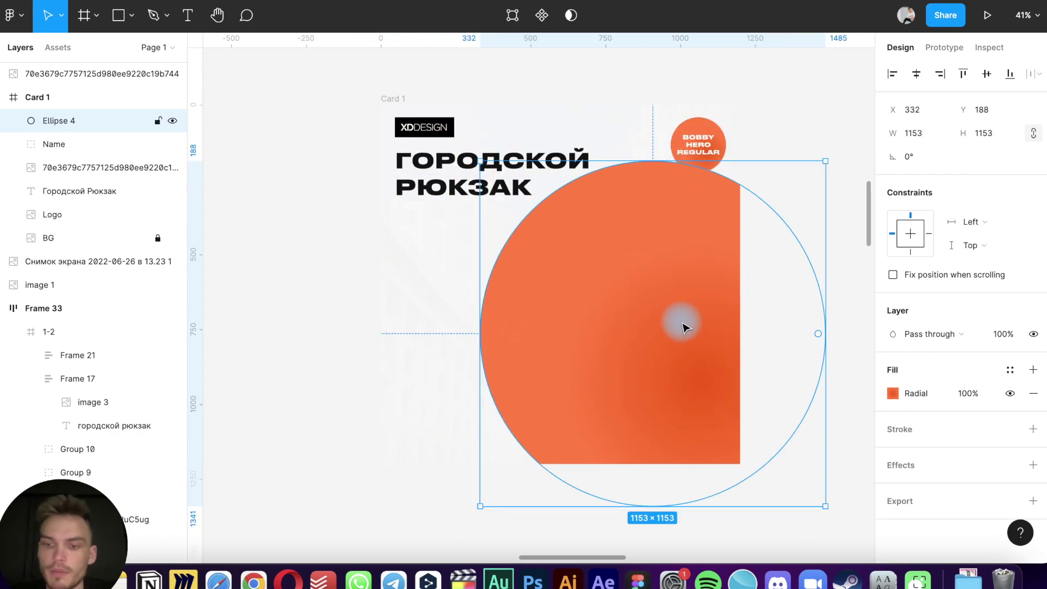
key("super+bracketleft")
key("super+bracketleft")
key("super+bracketleft")
key("super+bracketleft")
key("super+bracketleft")
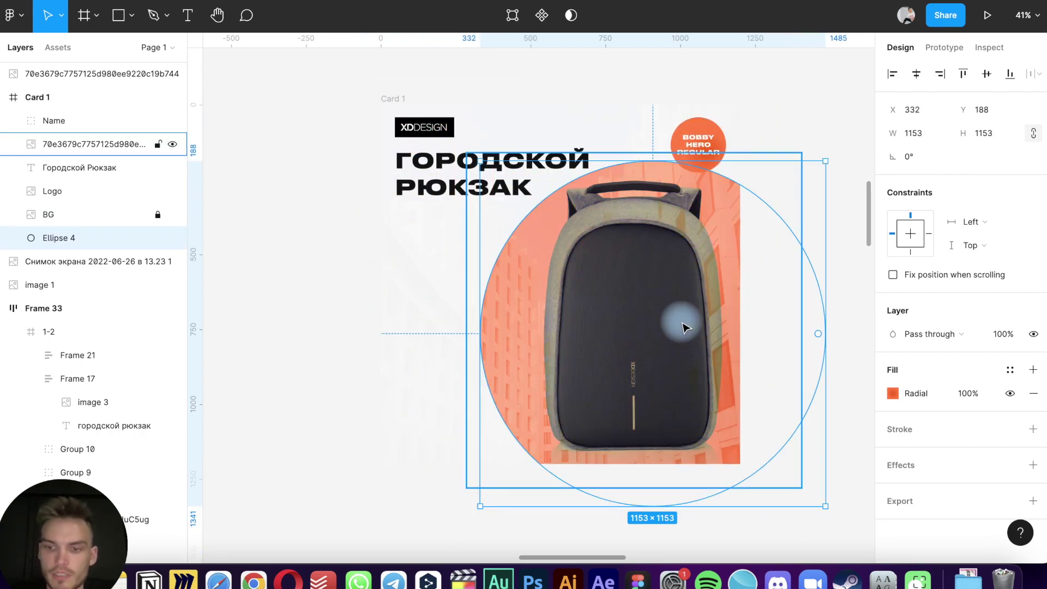
key("super+bracketright")
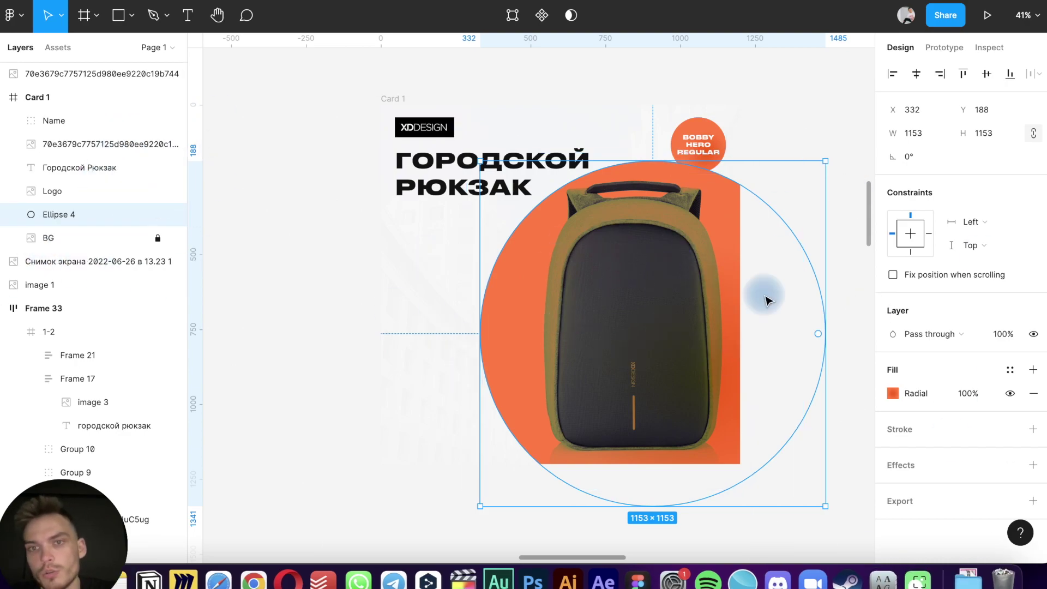
Set both gradient stops of the big circle to pale near-white peach
left_click(892, 394)
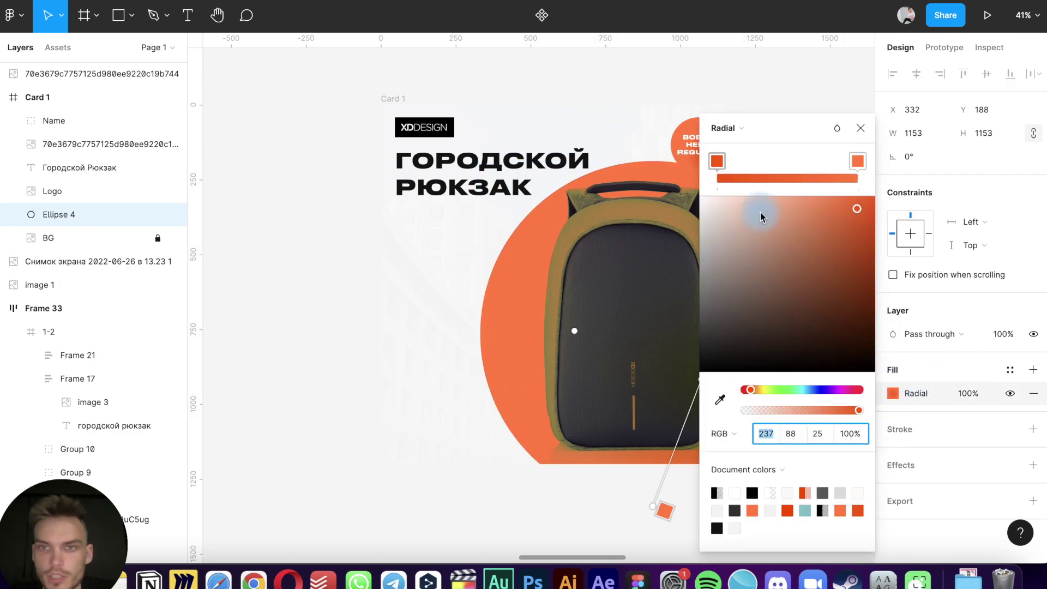
left_click_drag(771, 242, 713, 179)
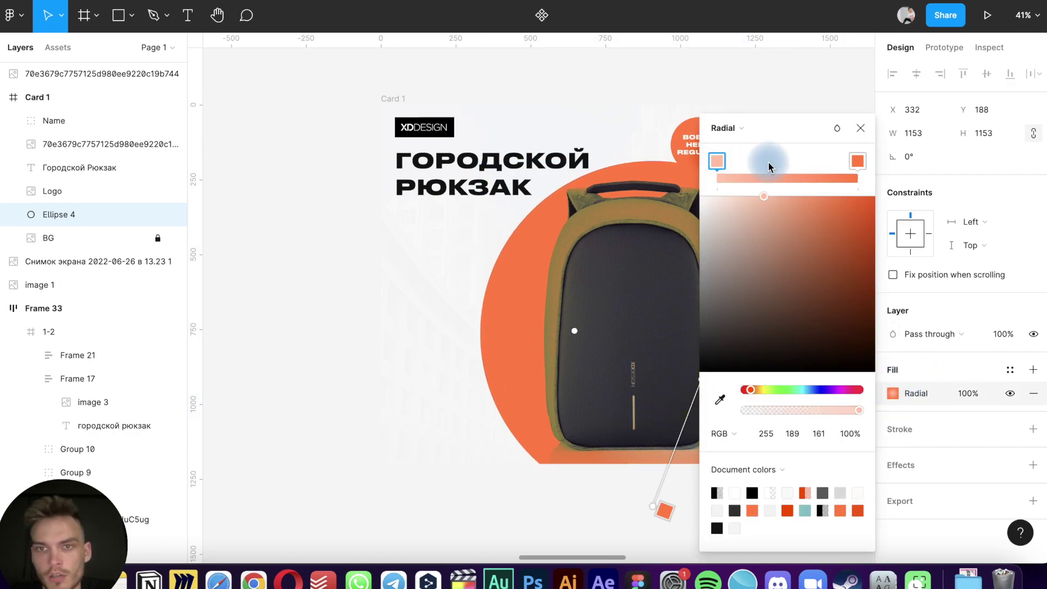
left_click(866, 166)
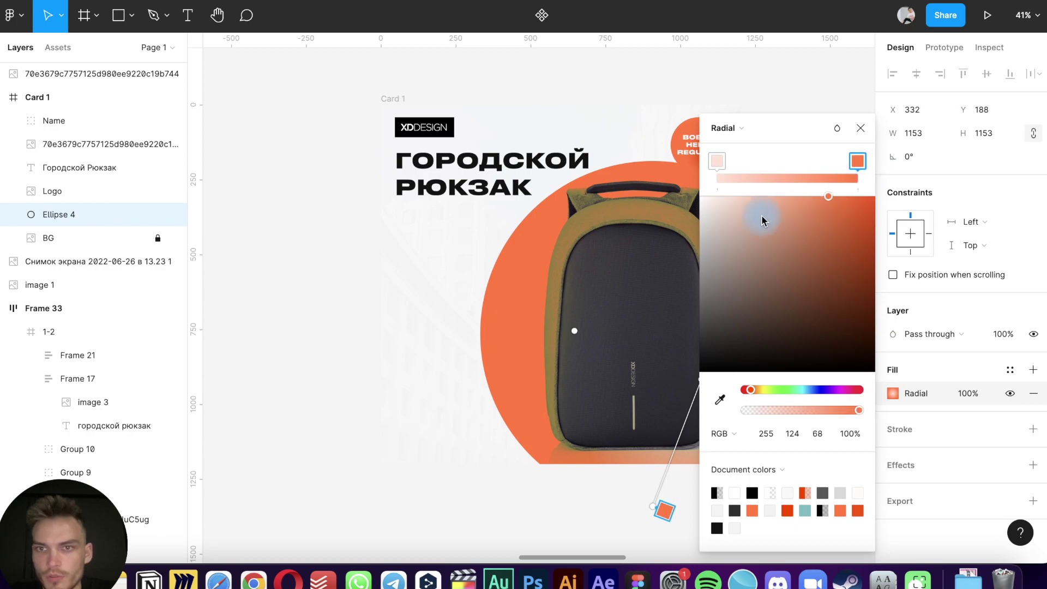
mouse_move(762, 221)
left_mouse_down()
mouse_move(665, 182)
mouse_move(739, 184)
left_mouse_up()
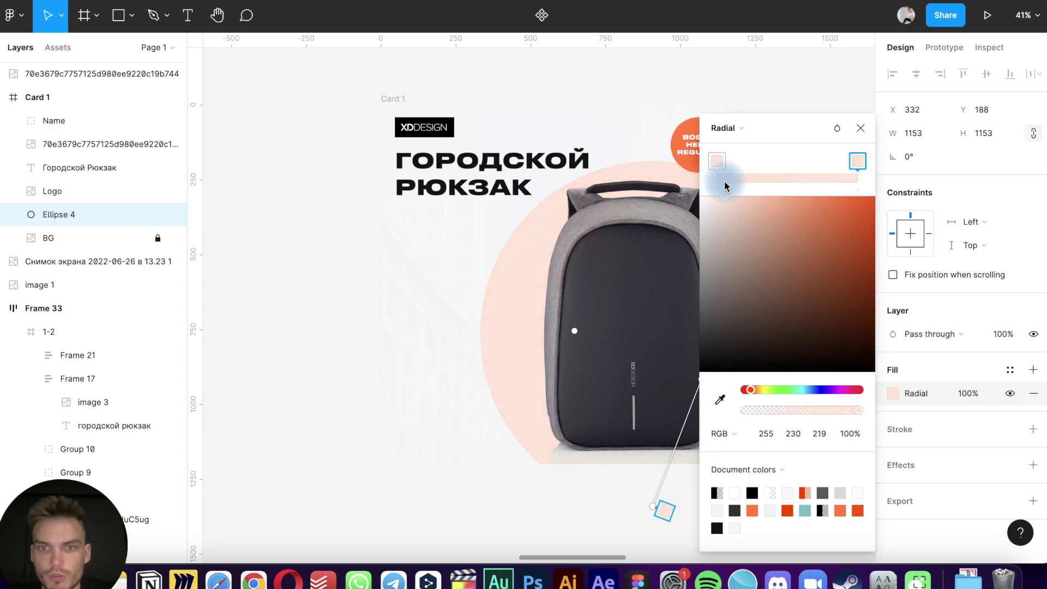
left_click(859, 163)
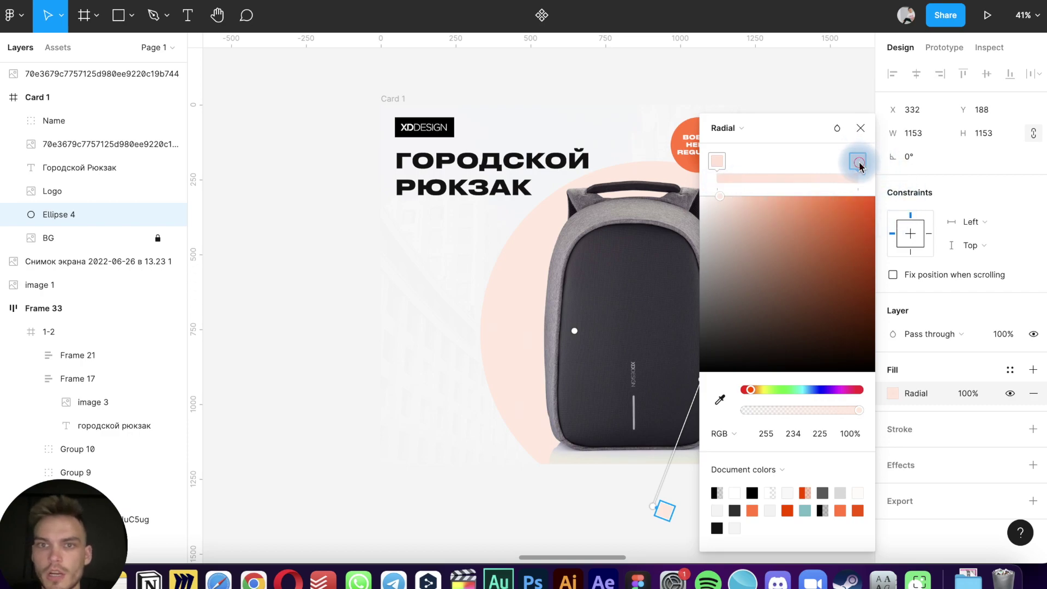
Make it a near-horizontal linear gradient fading to 0% opacity at the end stop
left_click(750, 130)
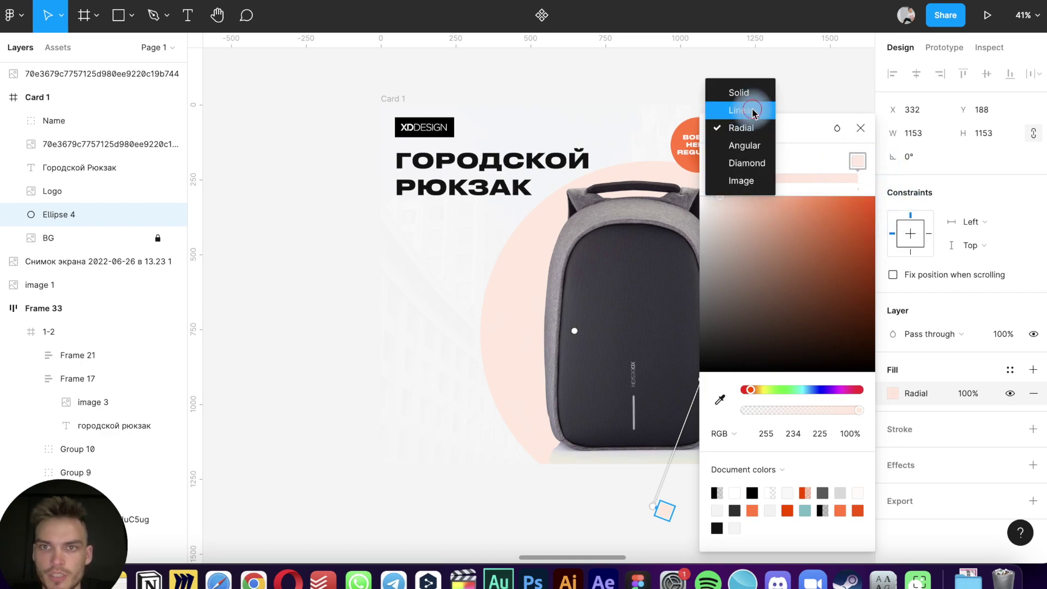
left_click(753, 109)
scroll(626, 355, "right", 6)
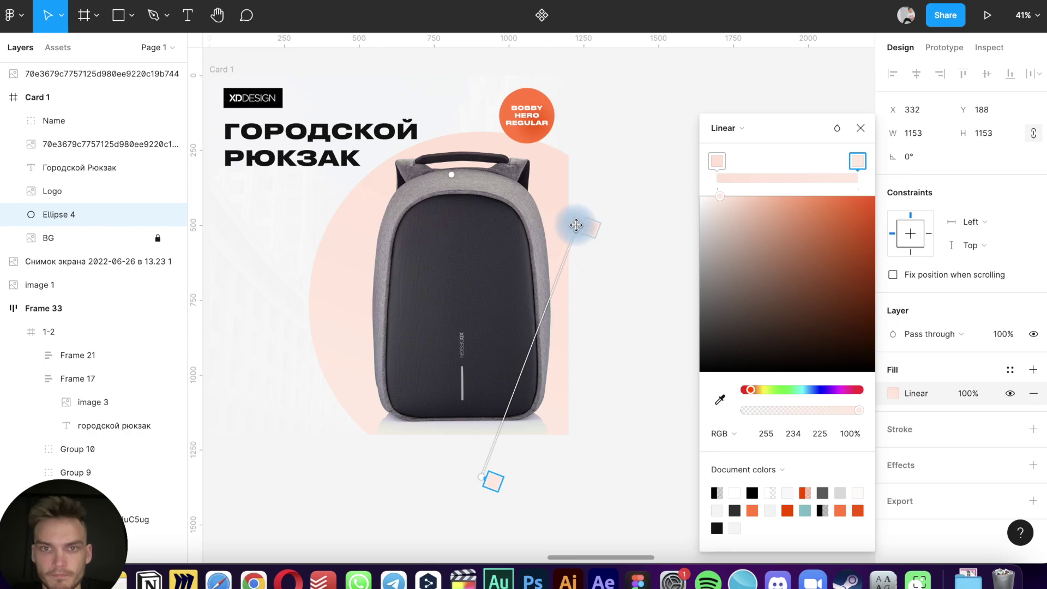
left_click_drag(577, 225, 332, 236)
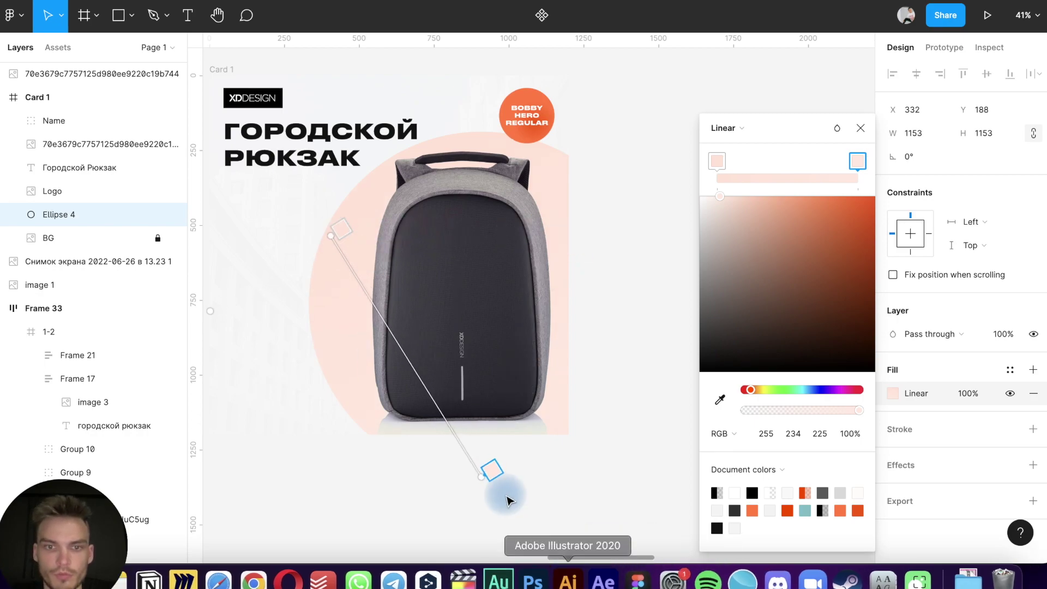
left_click_drag(480, 476, 654, 319)
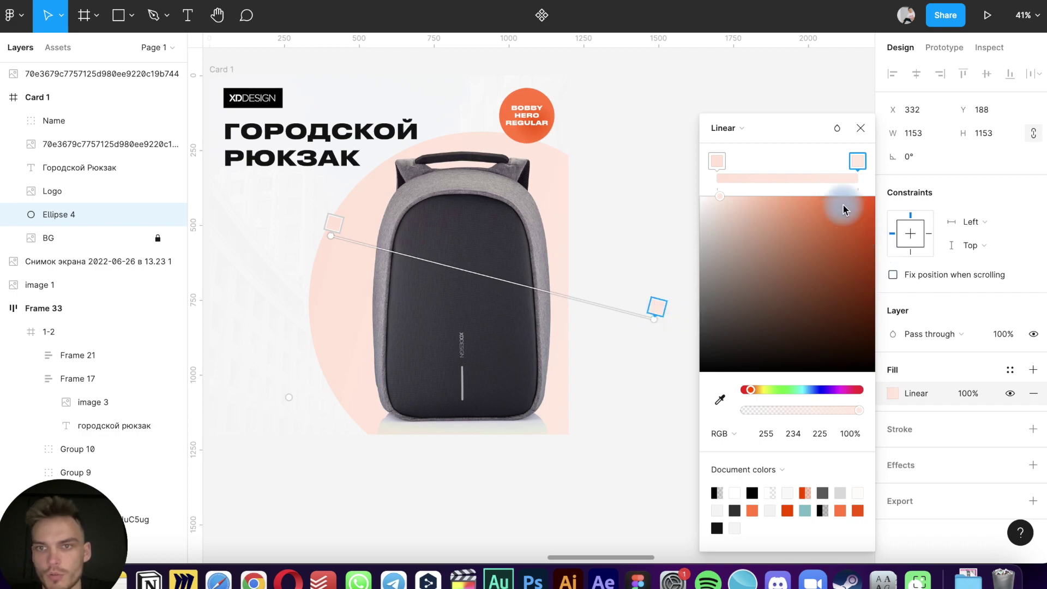
left_click_drag(859, 410, 484, 411)
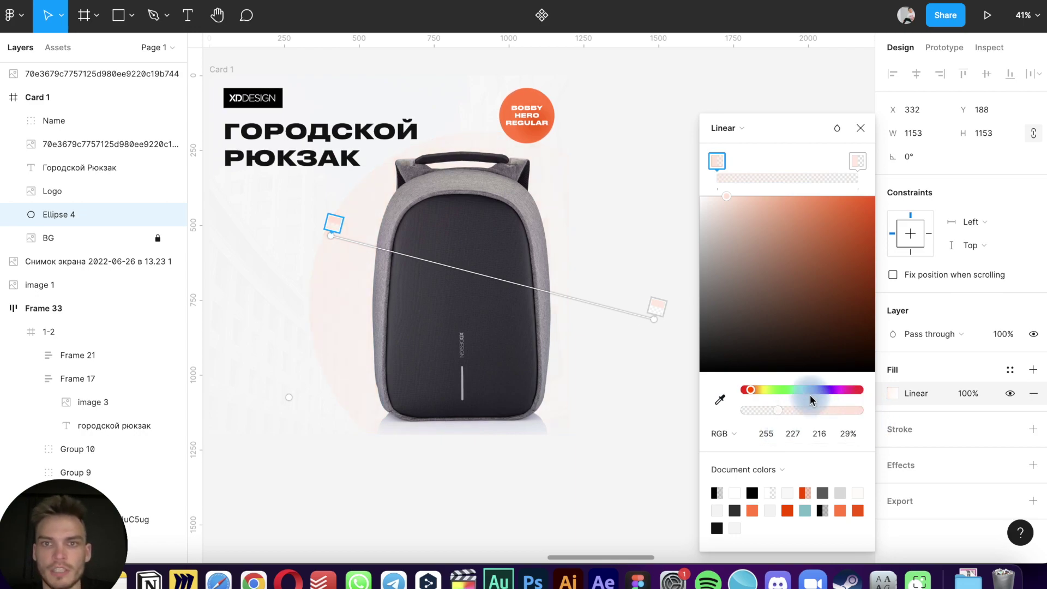
left_click(861, 128)
scroll(655, 188, "down", 5)
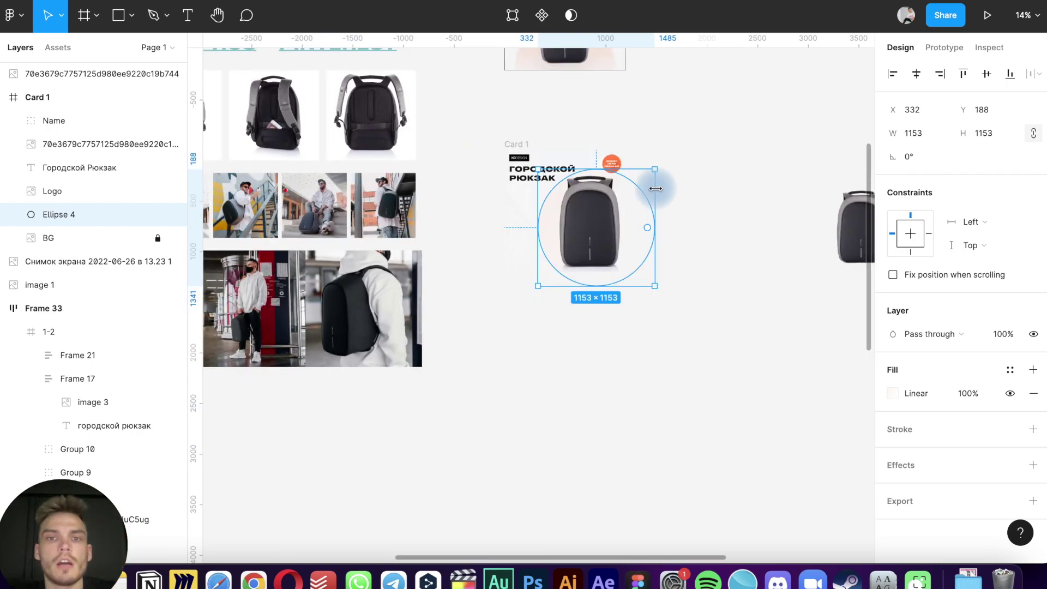
Deselect the circle and zoom the view in on Card 1
left_click(706, 178)
scroll(706, 178, "up", 2)
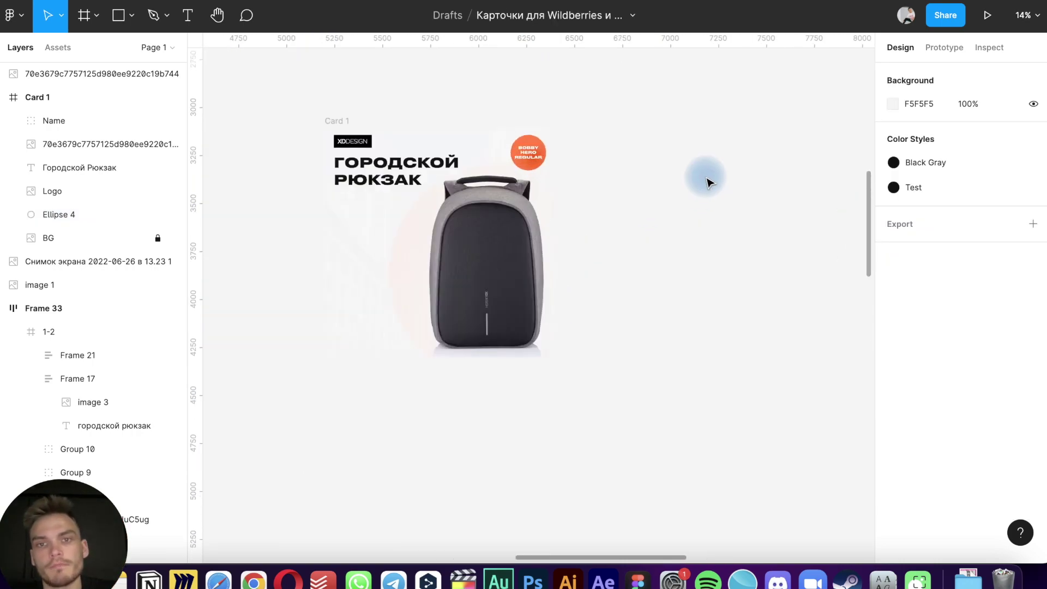
scroll(705, 177, "up", 5)
scroll(706, 177, "down", 4)
scroll(707, 178, "up", 5)
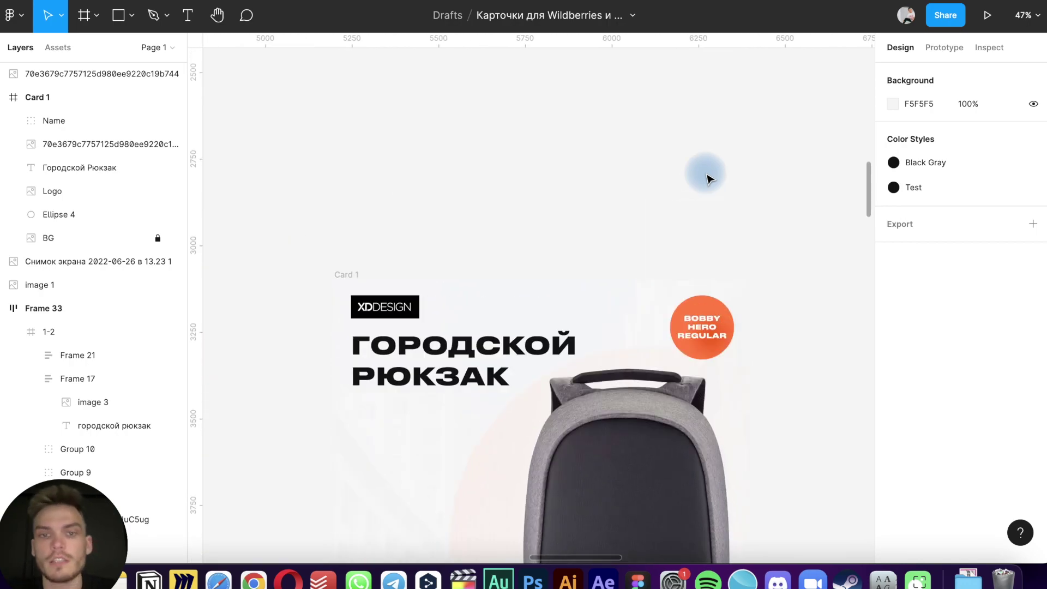
scroll(707, 177, "down", 2)
scroll(707, 178, "left", 2)
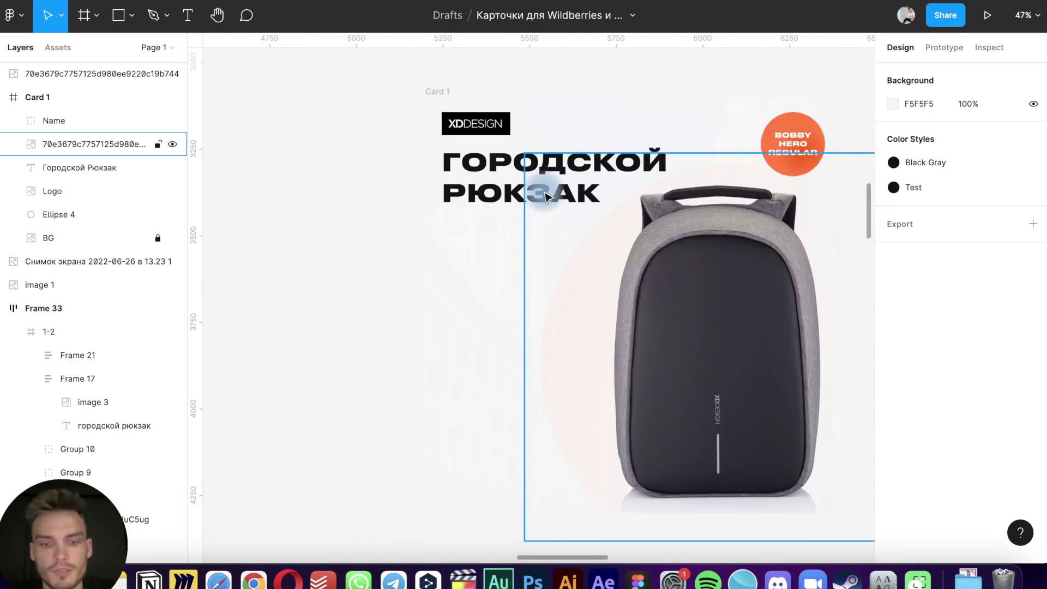
Draw a 315×153 rectangle below the heading with a corner radius of 20
key("r")
left_click_drag(447, 233, 553, 284)
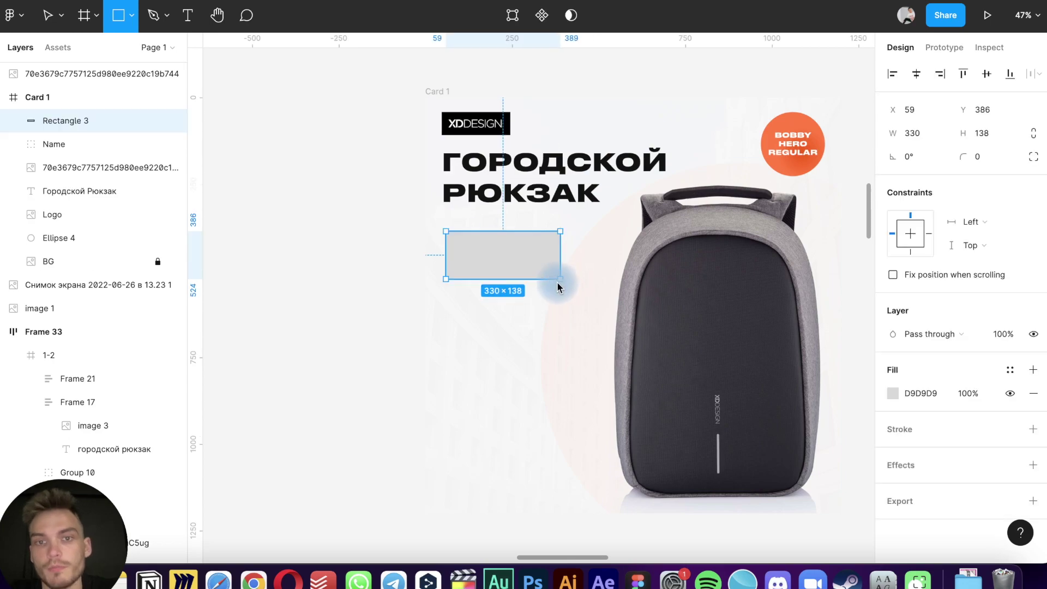
left_click(985, 158)
type("20")
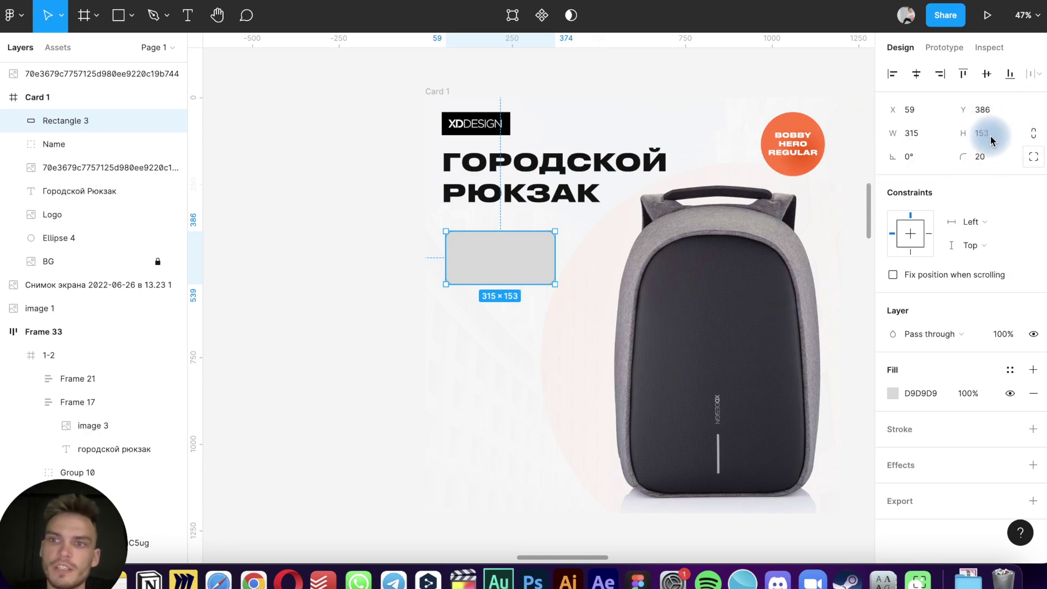
left_click(421, 346)
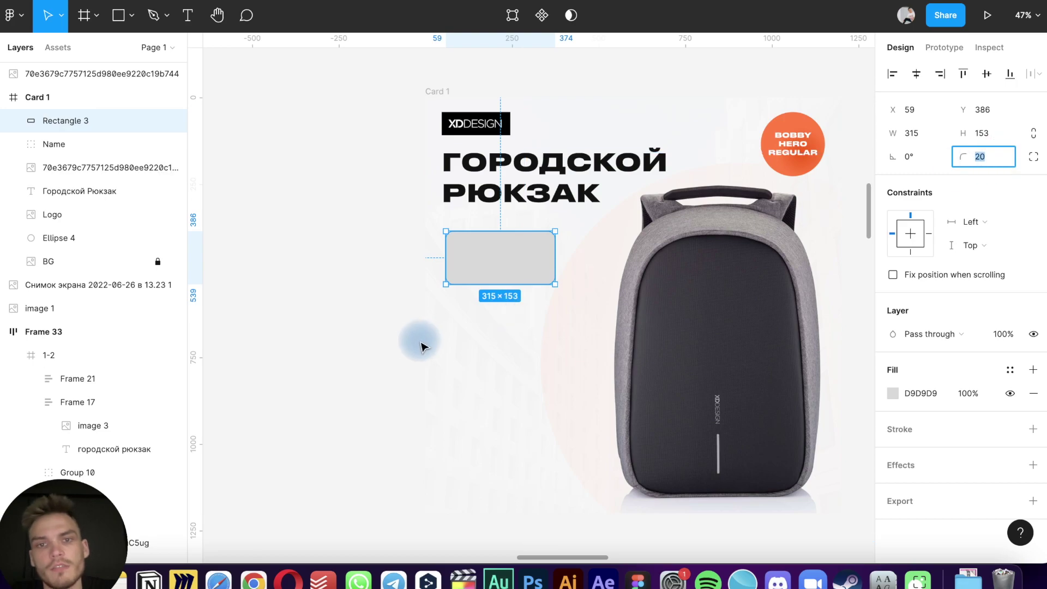
left_click(494, 257)
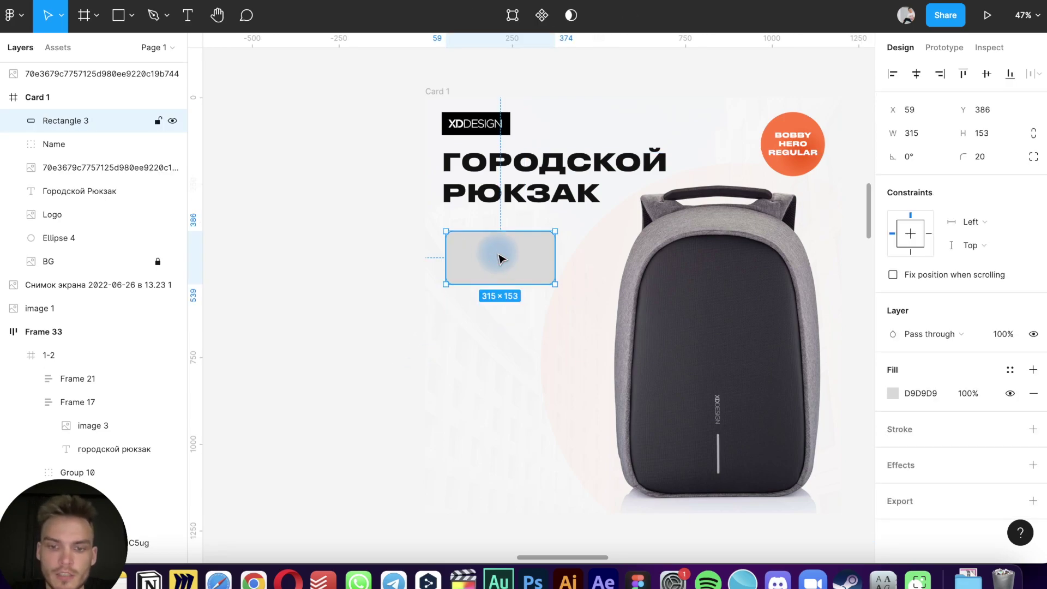
Fill the rectangle with the backpack's dark colour 343339 and nudge it to X 47, Y 388
key("i")
left_click(722, 310)
left_click(276, 345)
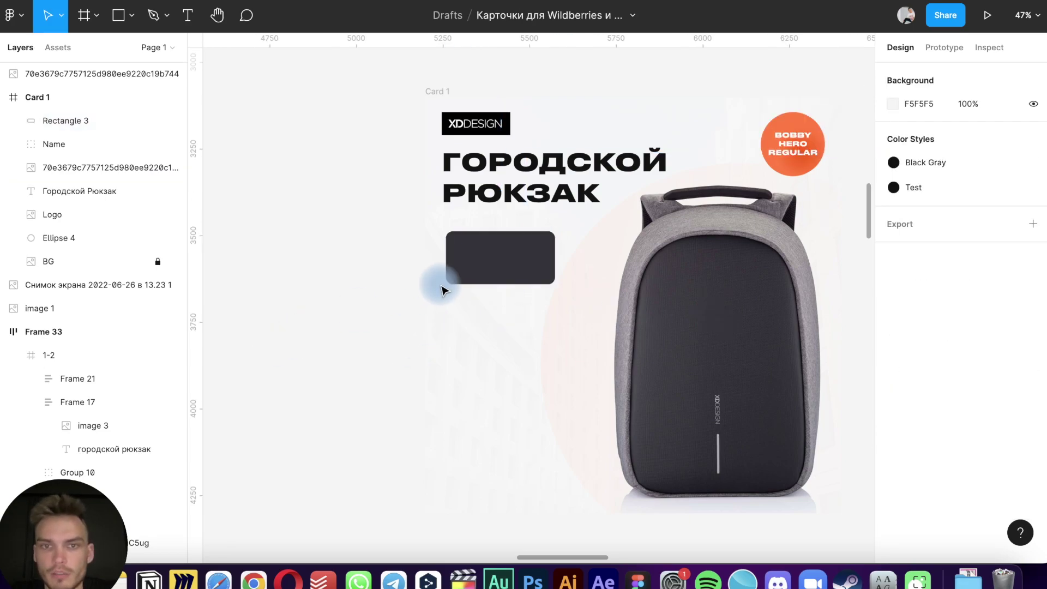
left_click(486, 257)
left_click_drag(487, 263, 478, 265)
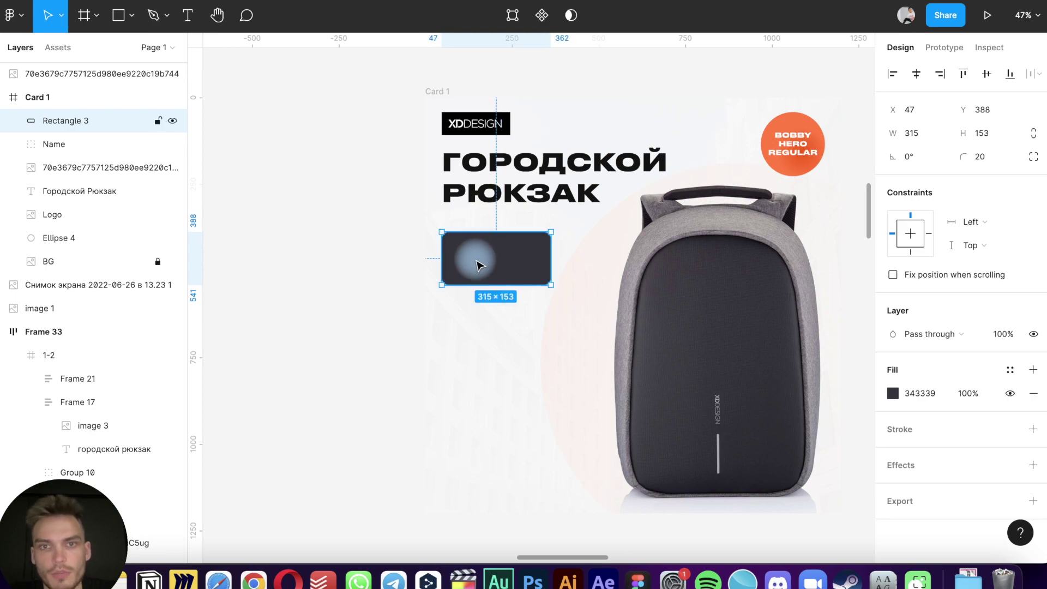
Duplicate the ГОРОДСКОЙ РЮКЗАК heading below the dark rectangle
left_click(474, 163)
mouse_move(474, 161)
left_mouse_down()
mouse_move(474, 331)
mouse_move(474, 320)
left_mouse_up()
scroll(472, 319, "down", 5)
scroll(475, 322, "down", 3)
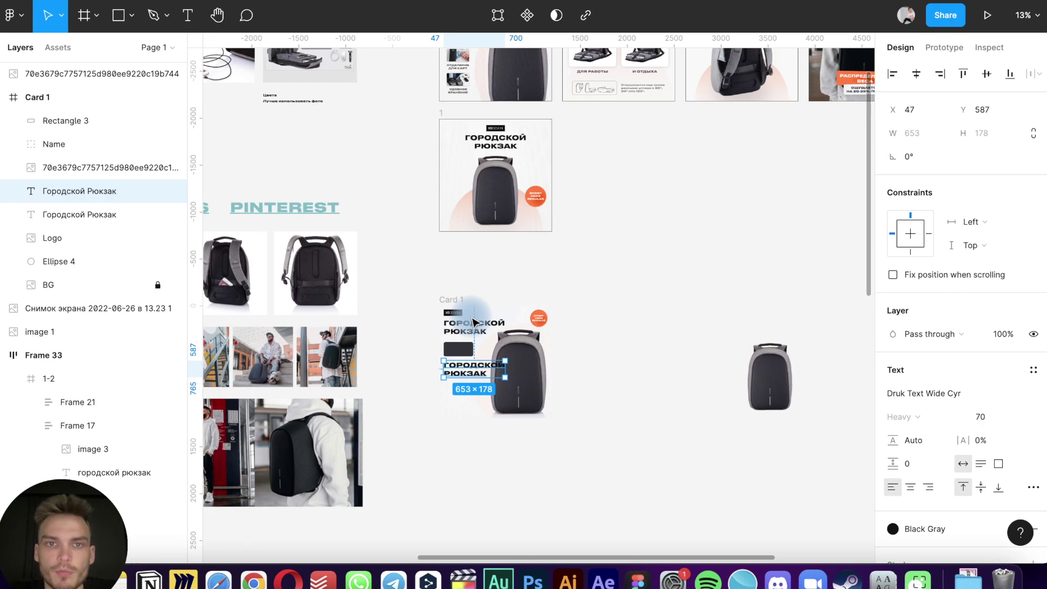
scroll(474, 321, "up", 3)
scroll(420, 98, "up", 2)
scroll(421, 98, "up", 3)
scroll(423, 106, "up", 3)
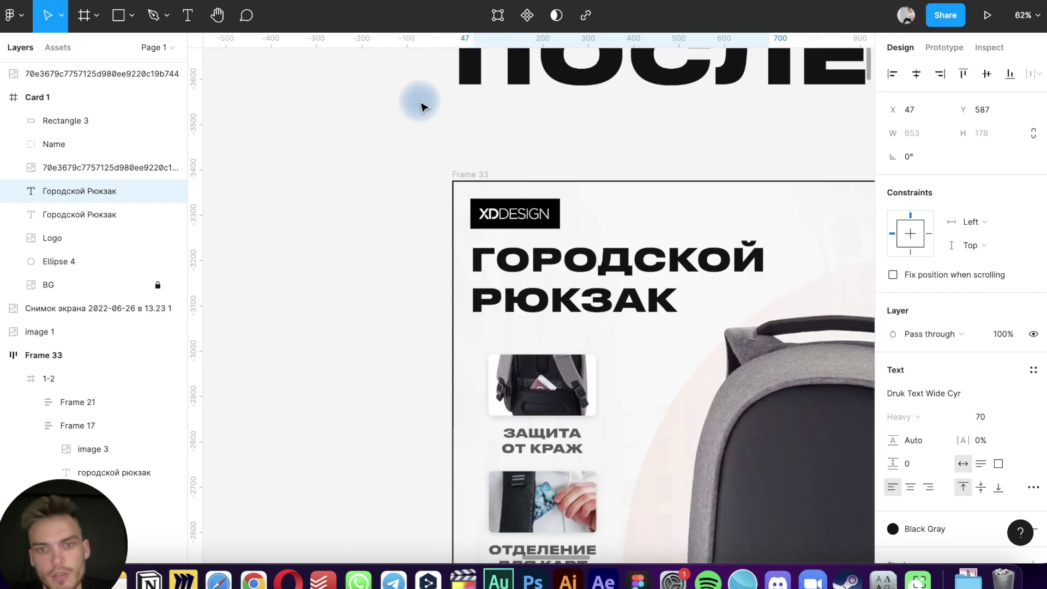
scroll(420, 103, "down", 5)
scroll(420, 101, "up", 3)
scroll(421, 101, "down", 2)
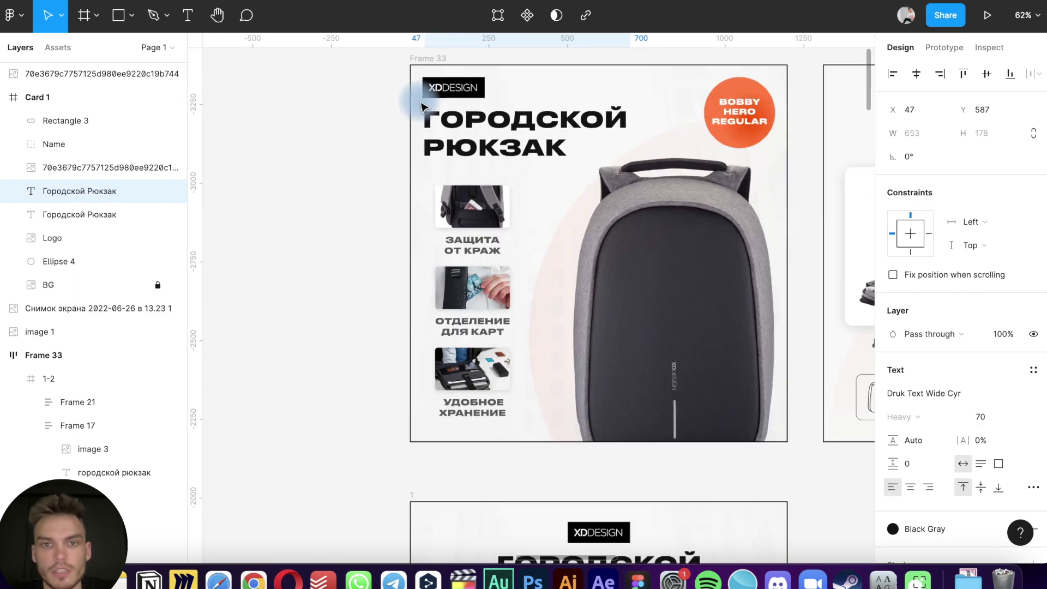
scroll(421, 104, "down", 2)
scroll(455, 184, "down", 5)
scroll(455, 184, "down", 4)
scroll(456, 182, "down", 6)
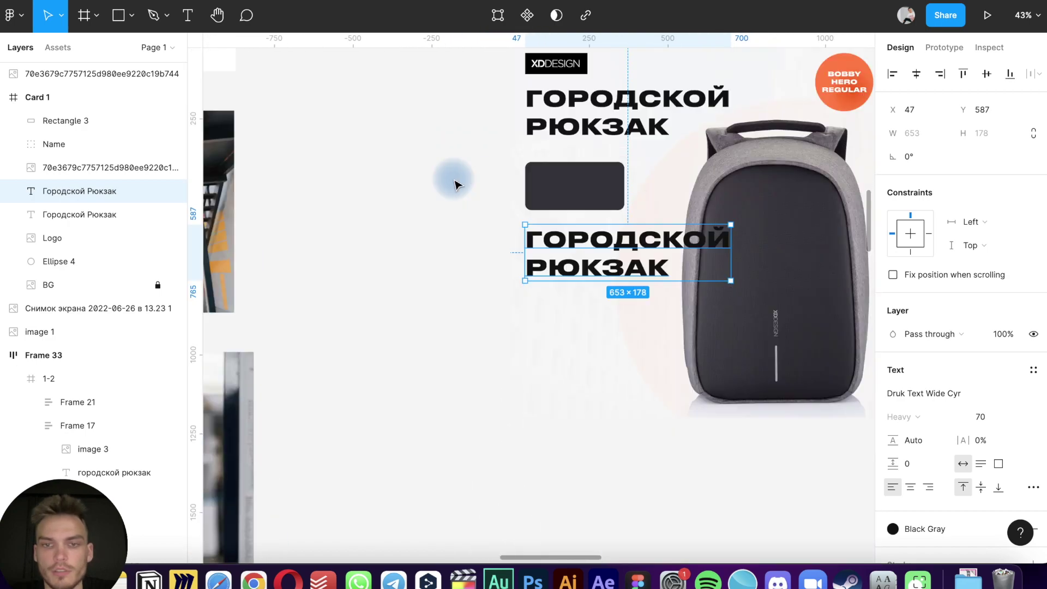
scroll(458, 181, "right", 2)
Retype the copy as 'ЗАЩИТА ОТ КРАЖ' and narrow its box to 315 wide
double_click(468, 288)
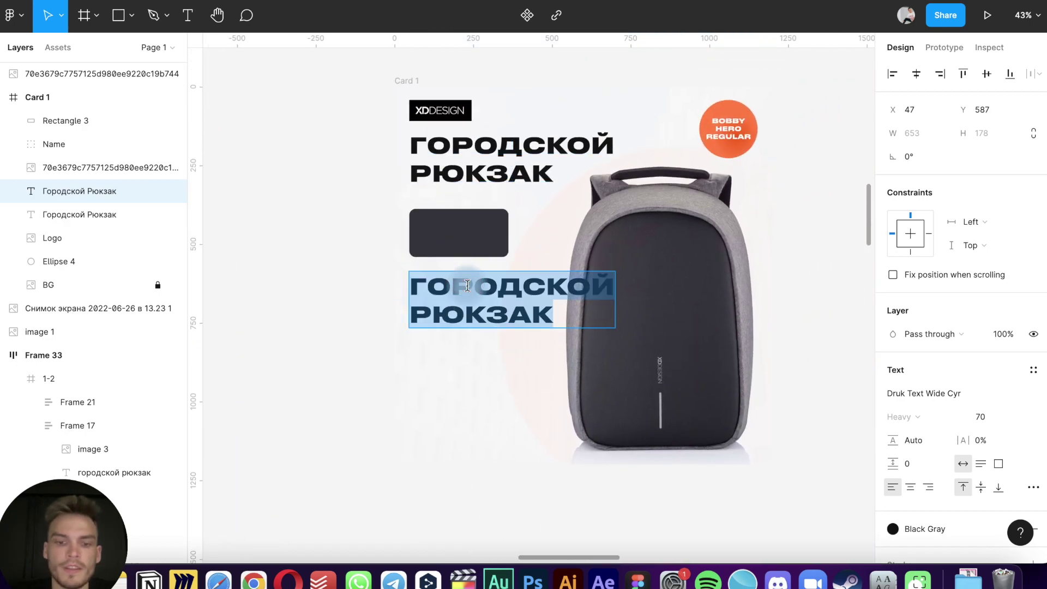
type("Pfo")
key("BackSpace")
key("BackSpace")
key("BackSpace")
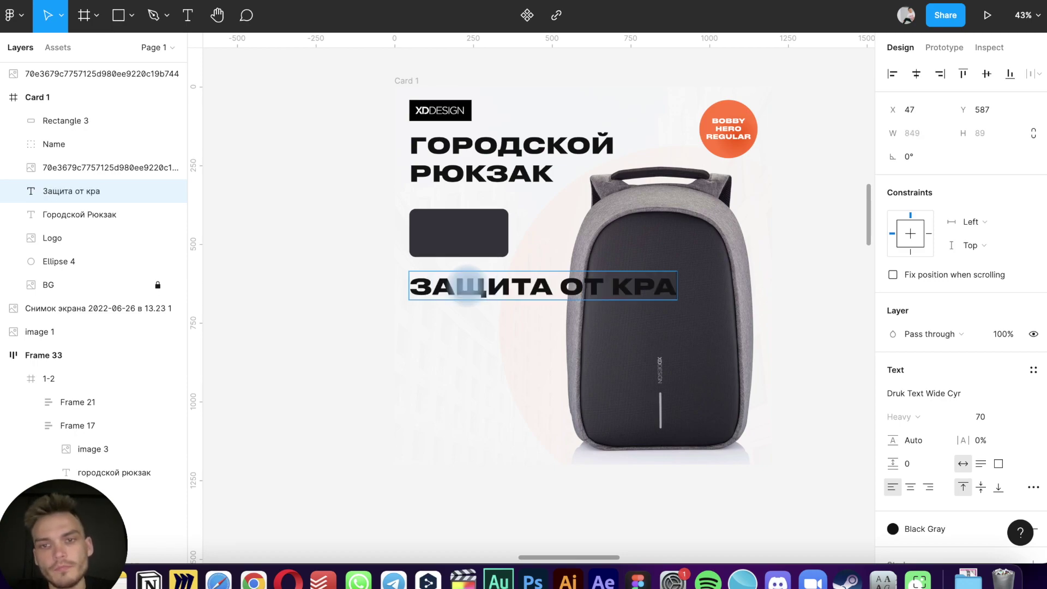
type("ж")
key("Escape")
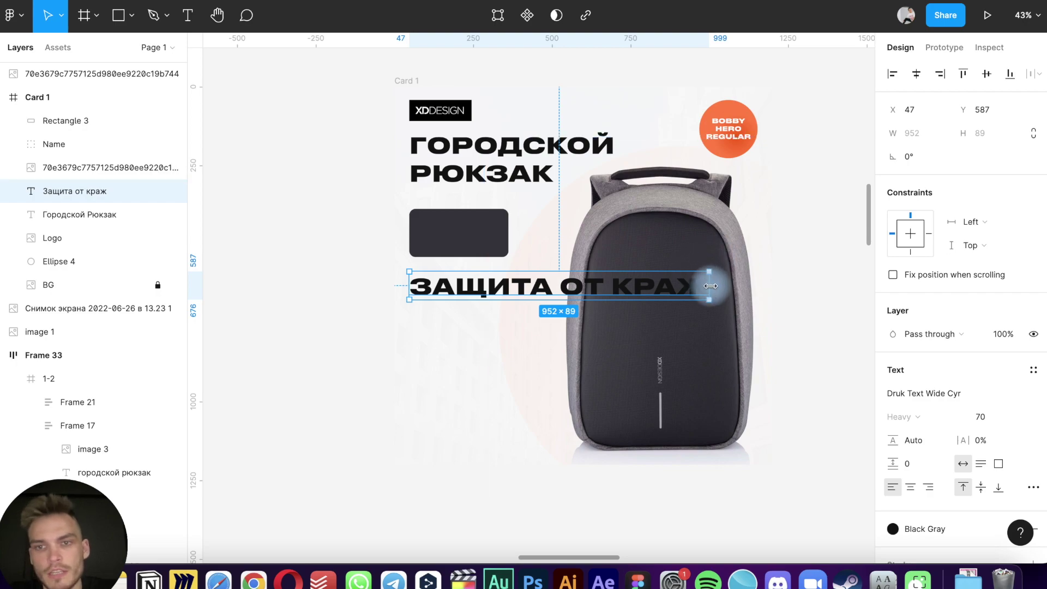
left_click_drag(710, 285, 510, 296)
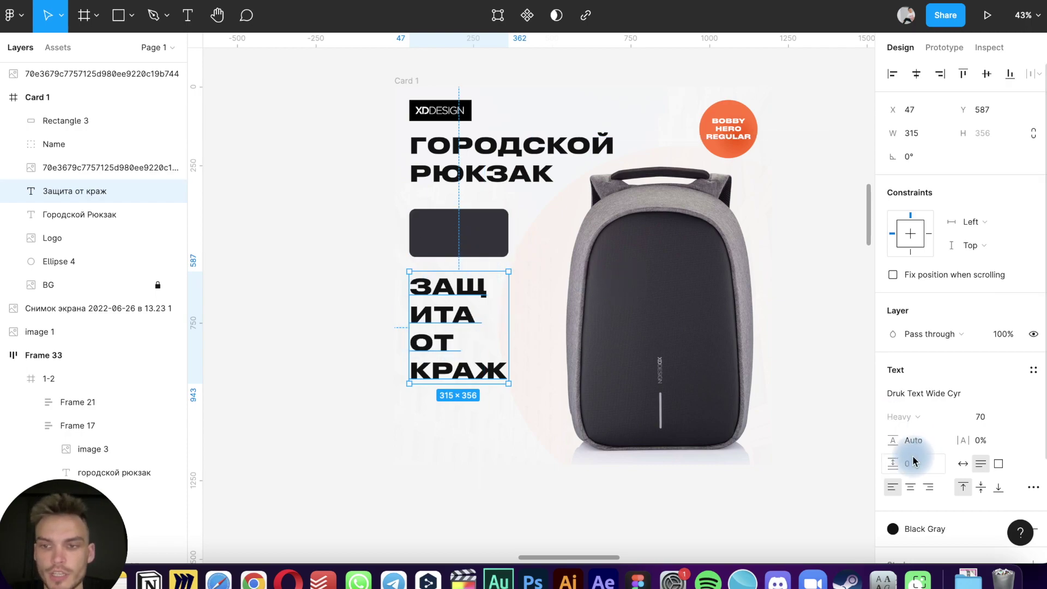
Set the caption to font size 40 with centred alignment
left_click(984, 425)
type("40")
key("Return")
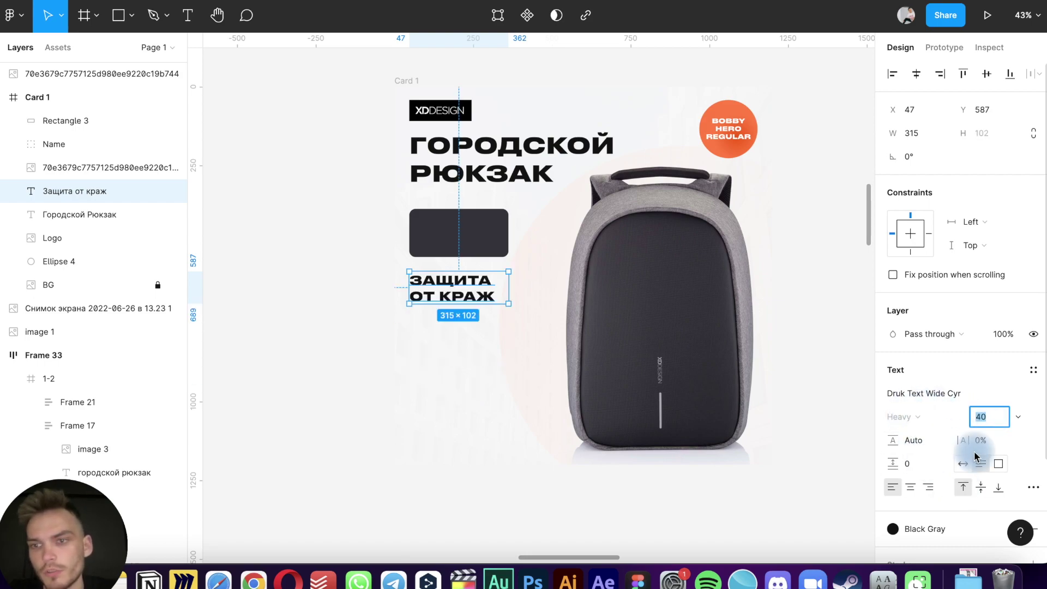
left_click(910, 486)
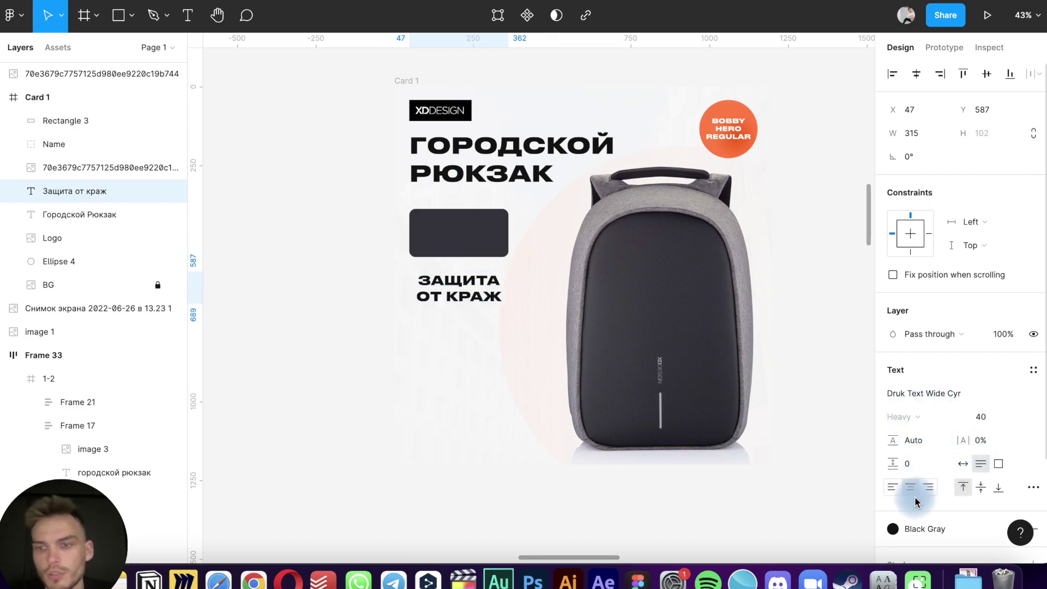
Give the caption the heading's 131313 colour at 70% opacity and move it up slightly
key("i")
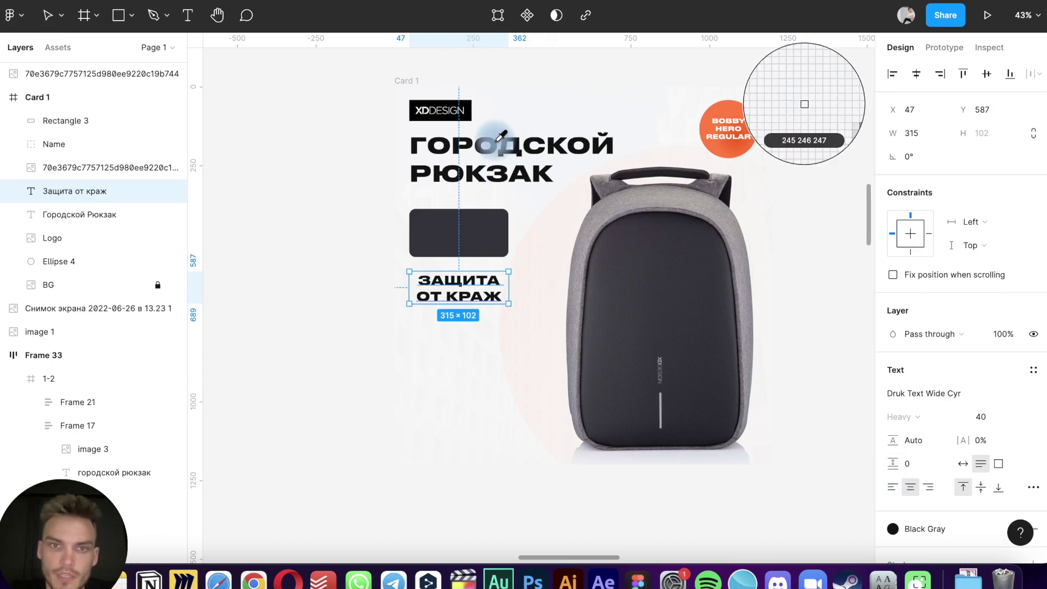
left_click(474, 174)
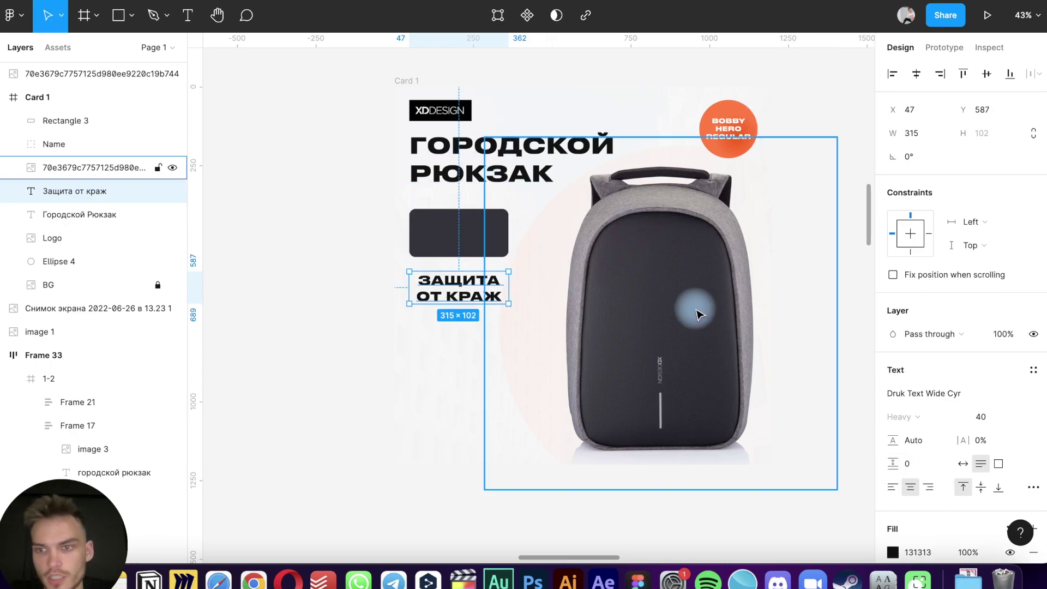
left_click(983, 419)
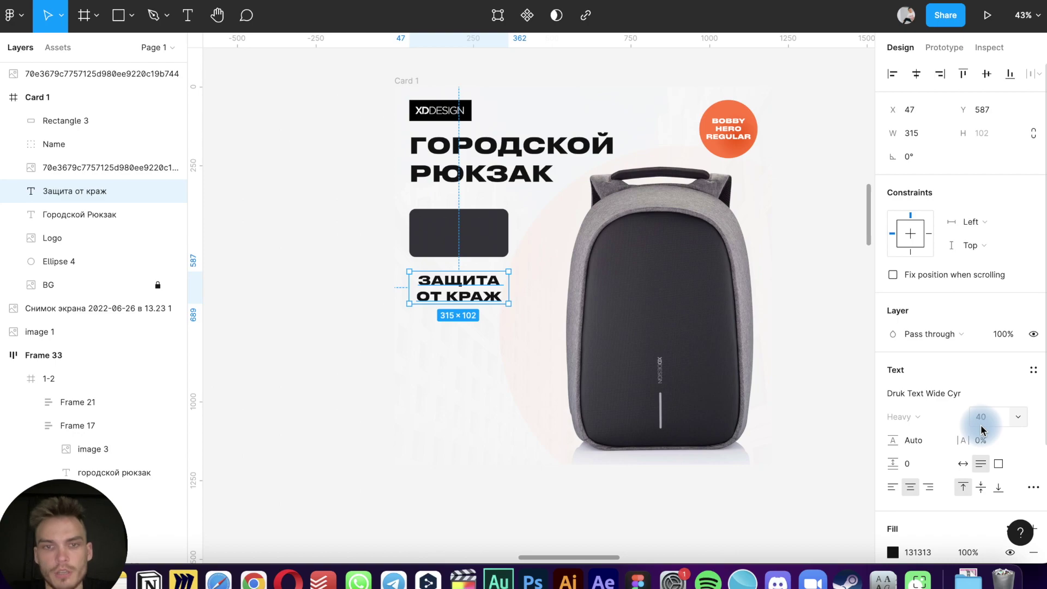
key("7")
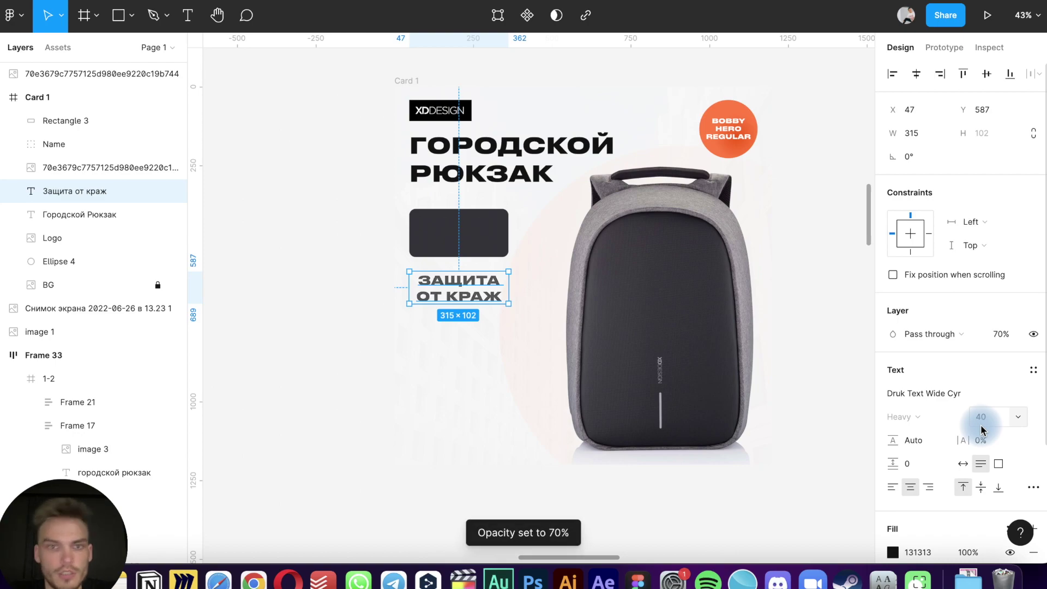
left_click(341, 483)
left_click(453, 300)
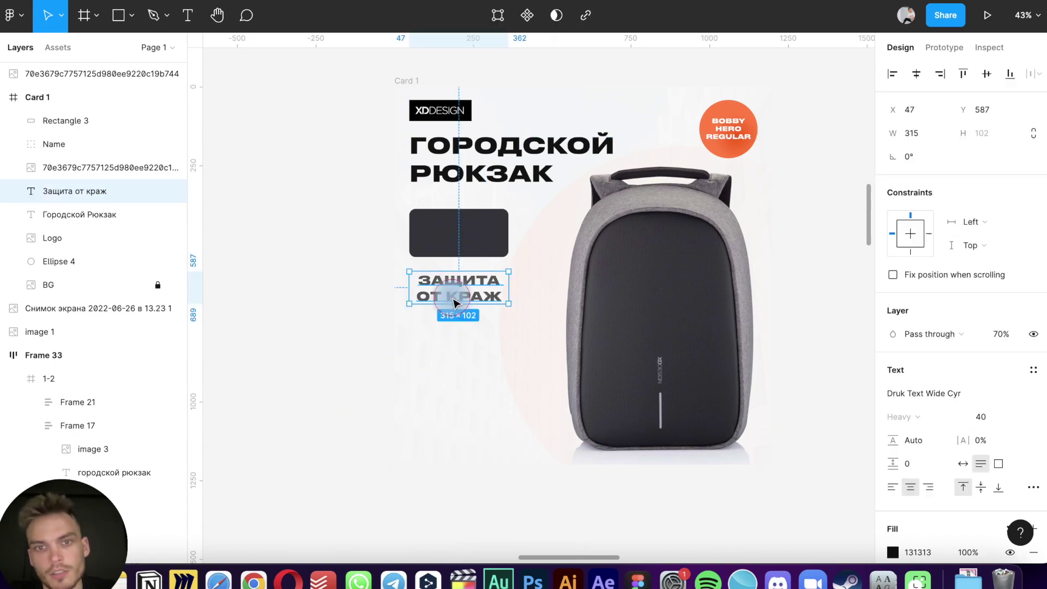
left_click_drag(464, 295, 464, 289)
Find the open-pocket backpack photo and select its Image fill row for copying
left_click(374, 303)
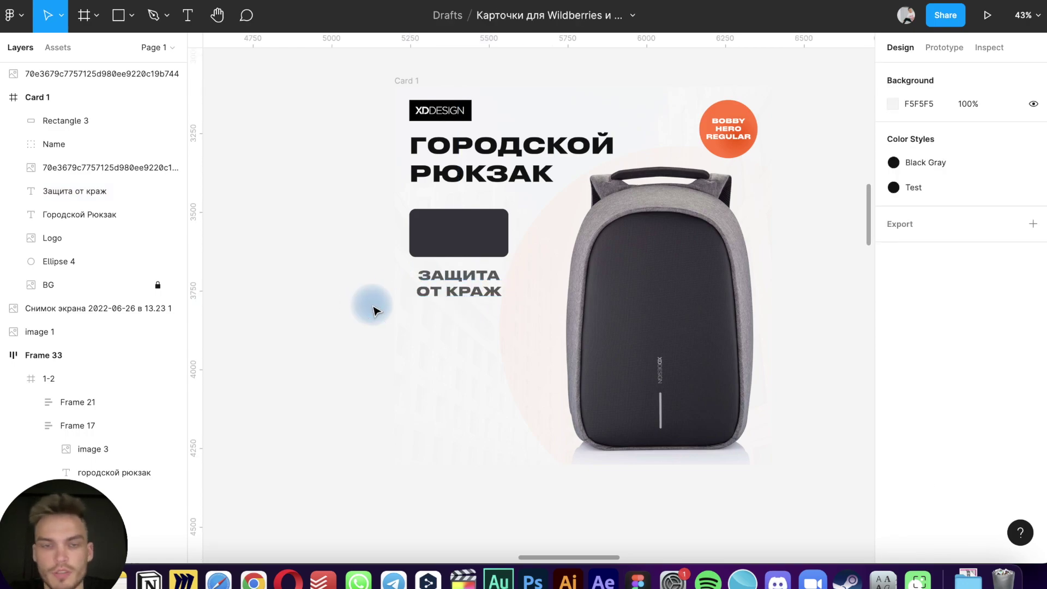
left_click(470, 224)
scroll(387, 288, "up", 5)
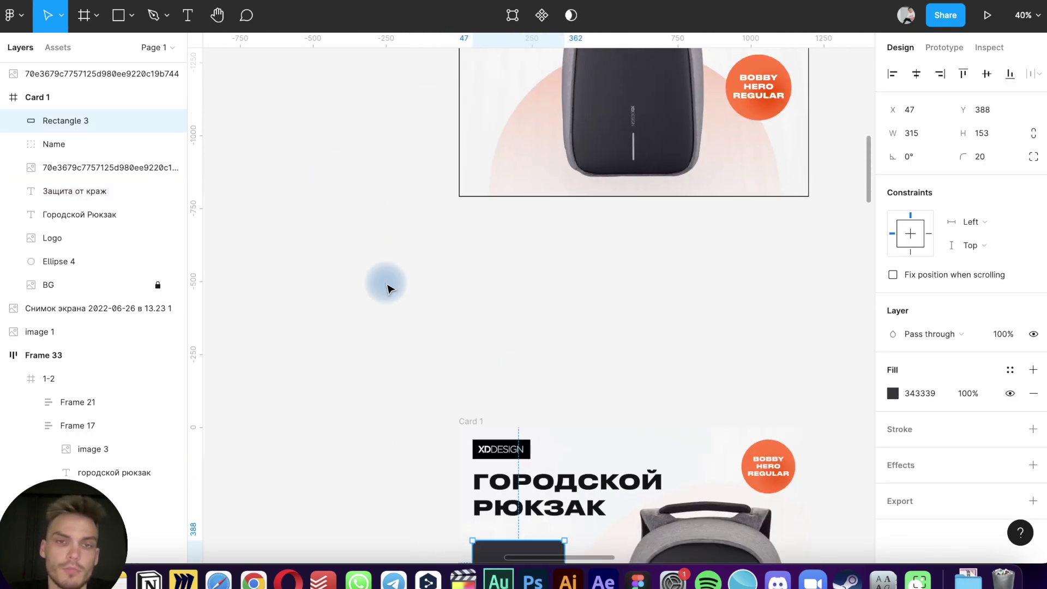
scroll(387, 288, "down", 5)
left_click(387, 355)
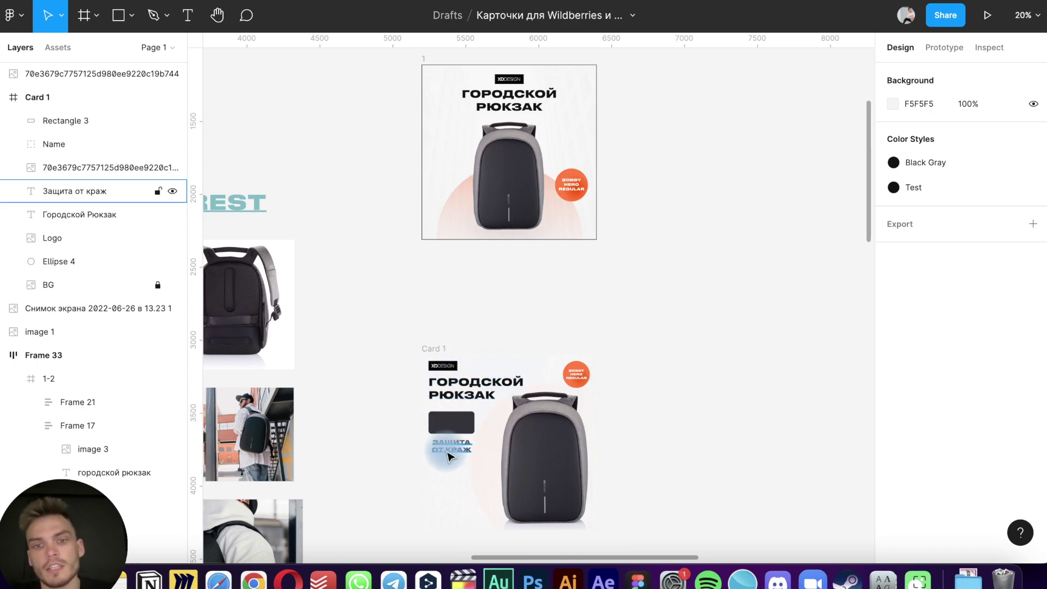
scroll(448, 456, "up", 5)
scroll(447, 455, "up", 1)
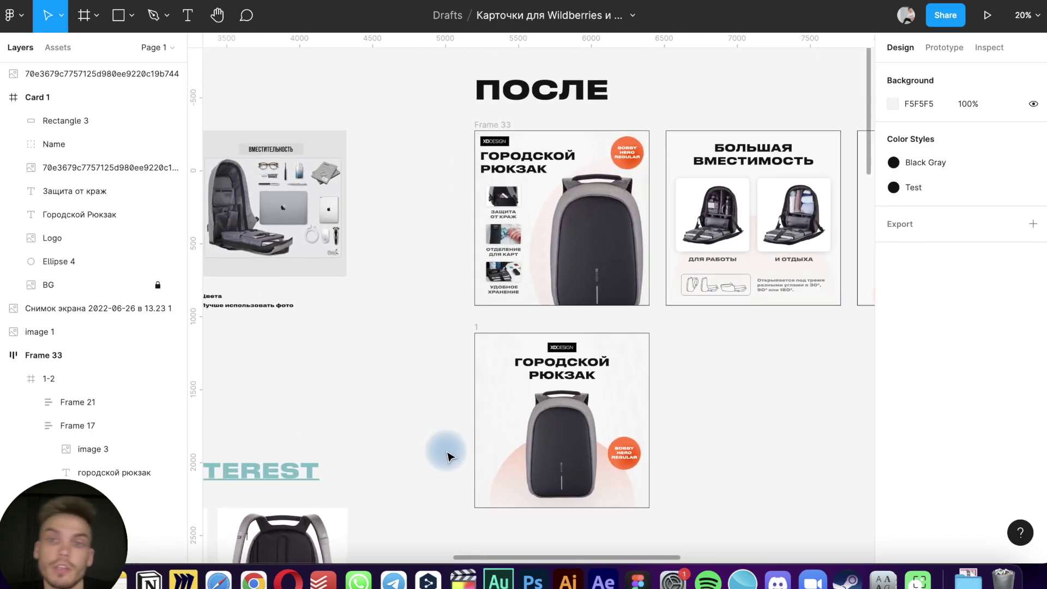
scroll(251, 469, "left", 9)
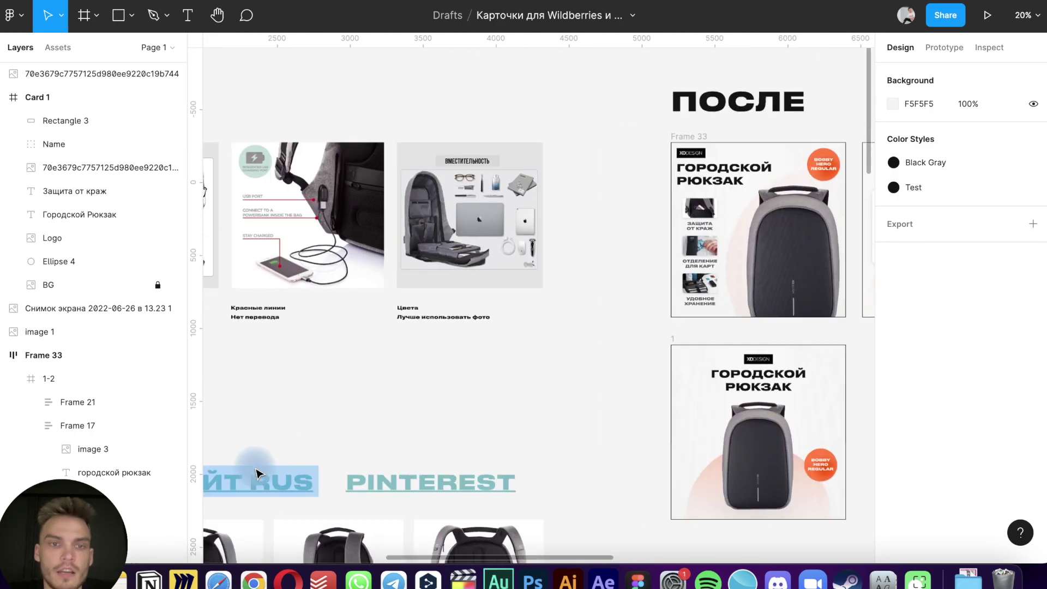
scroll(256, 469, "down", 3)
scroll(256, 472, "down", 5)
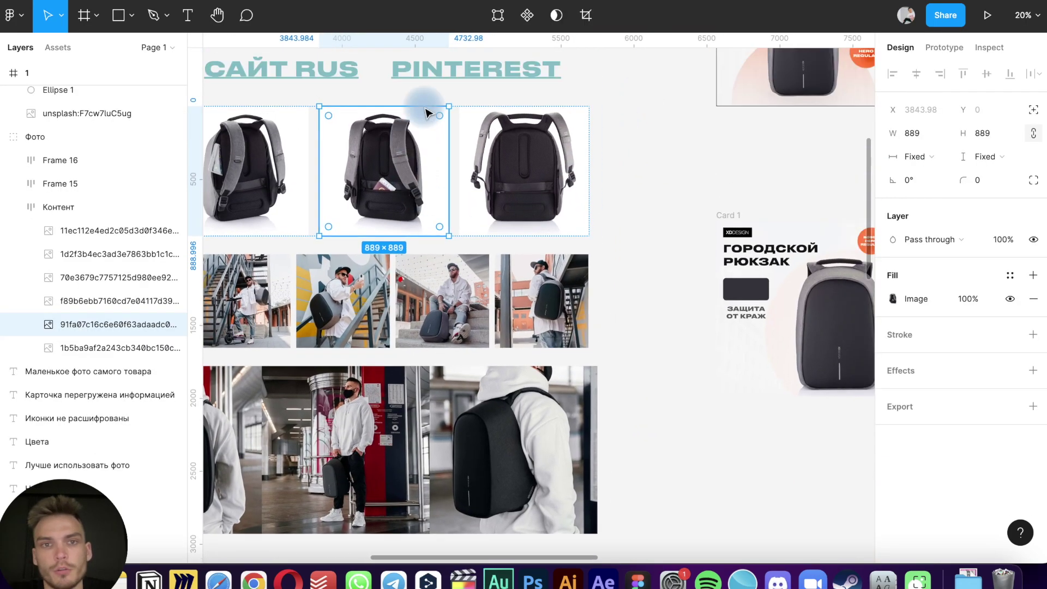
scroll(425, 113, "up", 1)
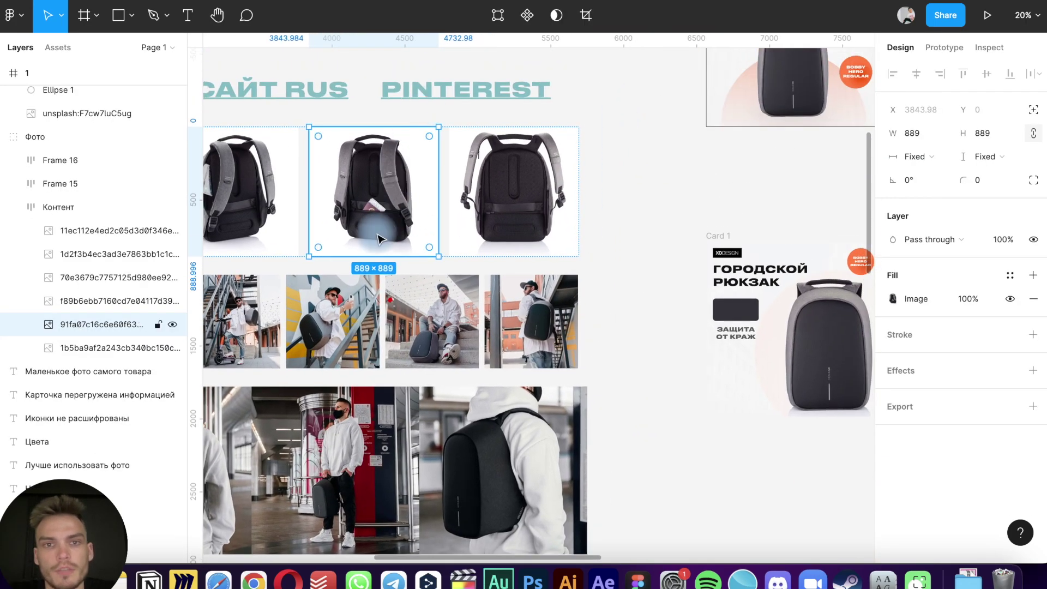
left_click(878, 304)
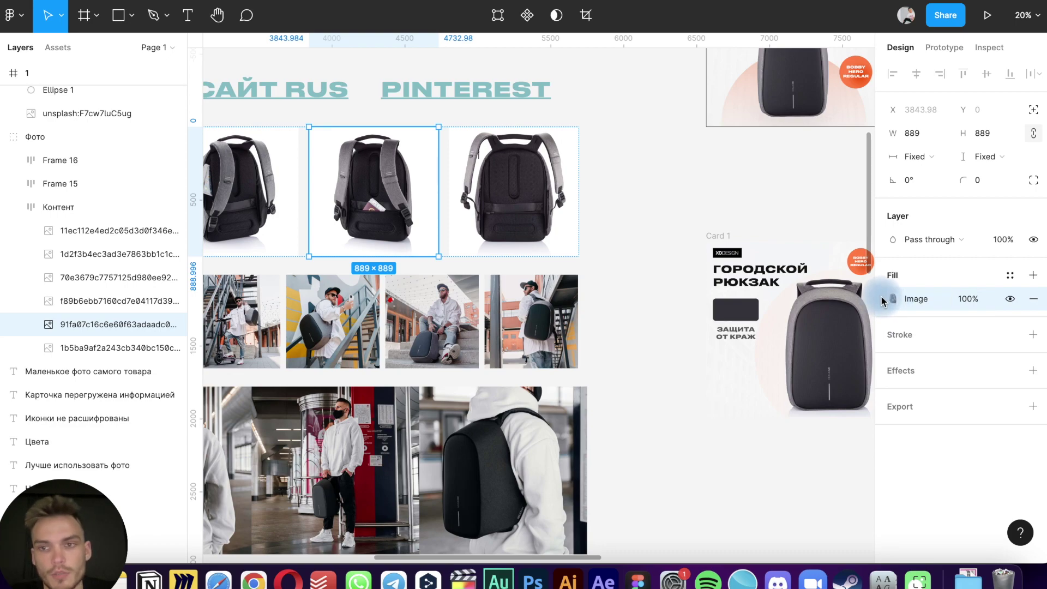
Paste the backpack photo fill into the dark rectangle on Card 1
left_click(747, 319)
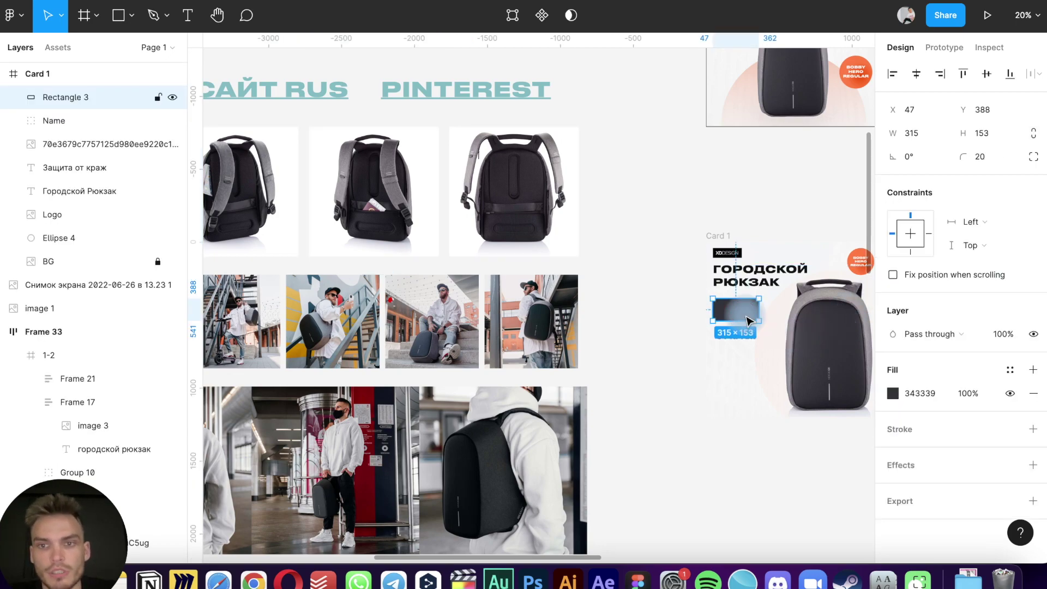
left_click(721, 319)
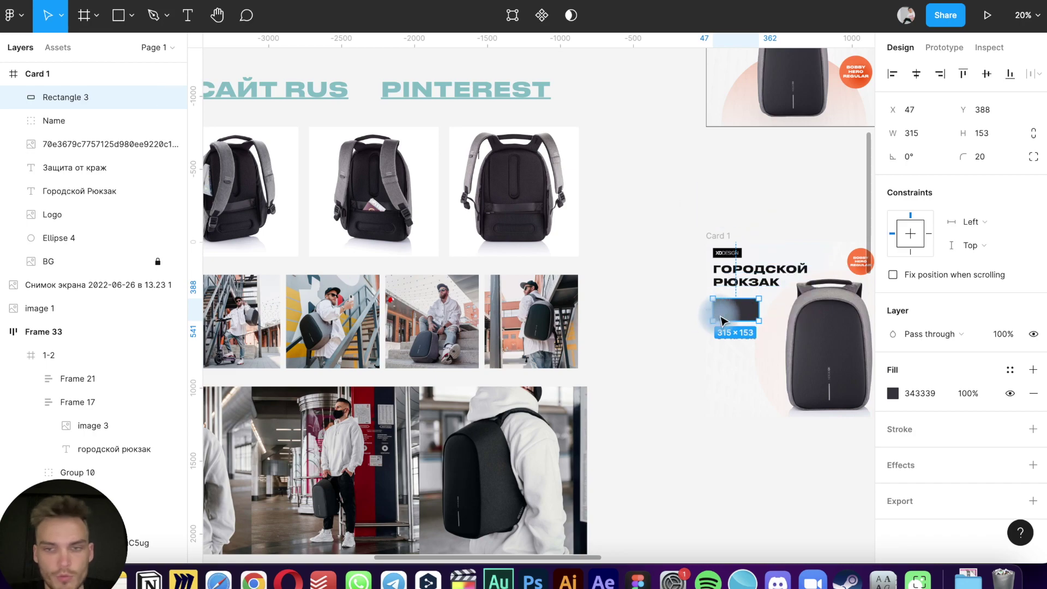
key("ctrl+v")
key("shift+2")
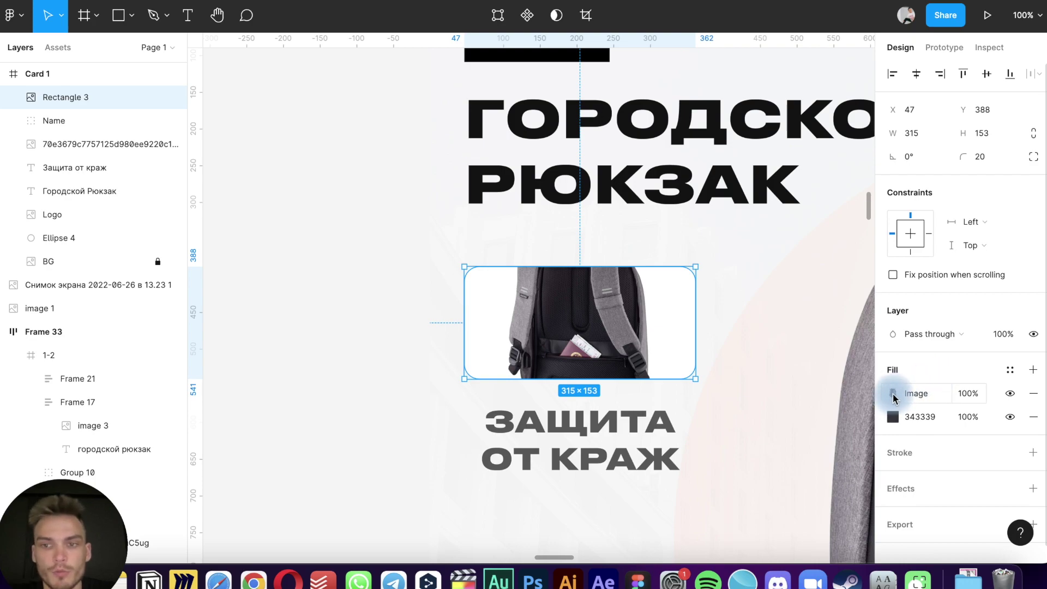
Switch the image fill to Crop and frame the open pocket with the passport
left_click(892, 394)
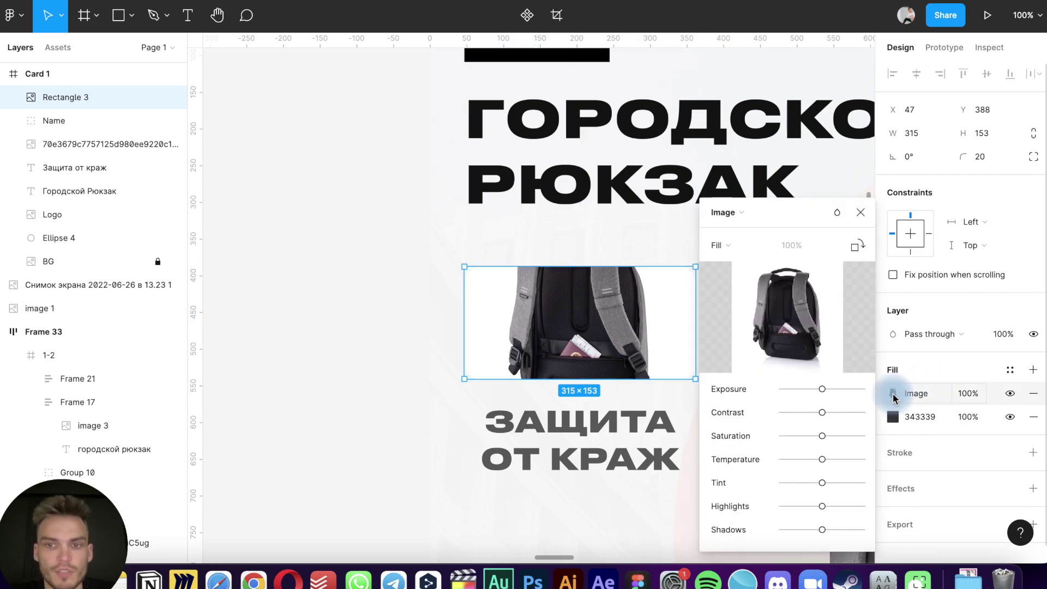
left_click(739, 214)
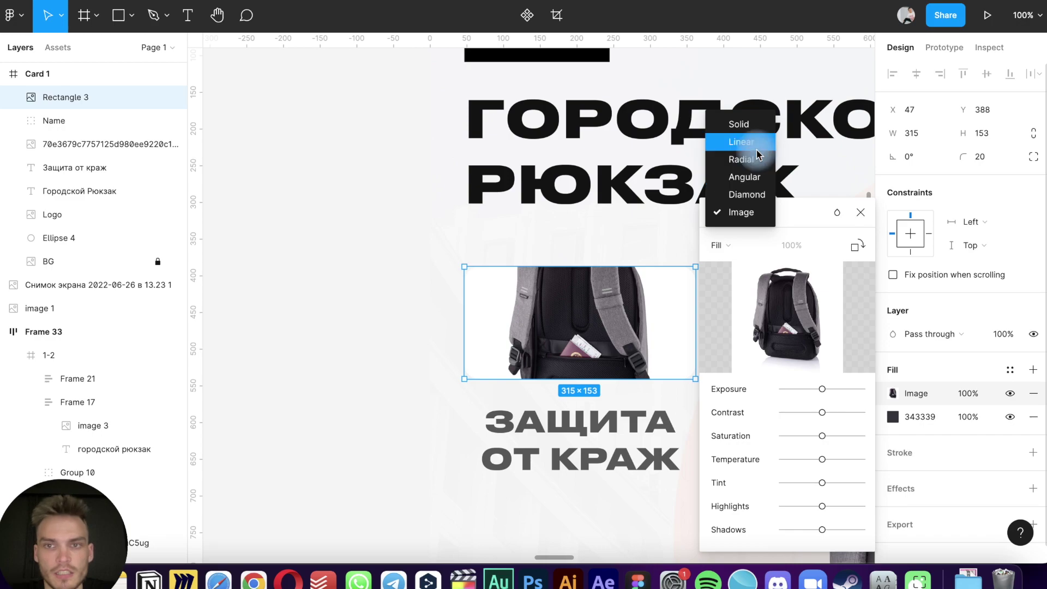
left_click(712, 243)
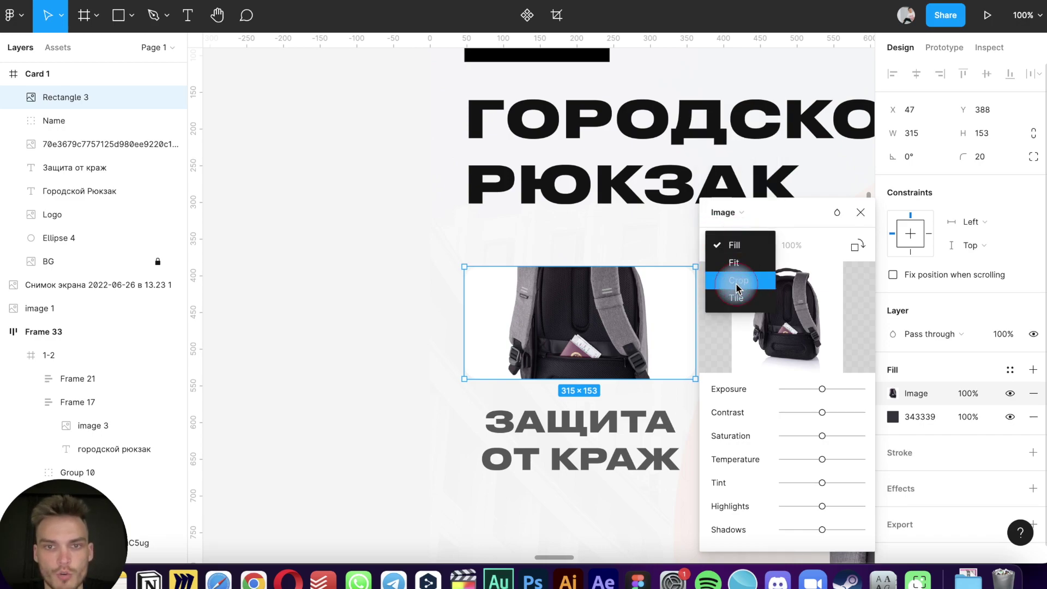
left_click(736, 281)
scroll(642, 226, "right", 2)
left_click_drag(642, 228, 706, 235)
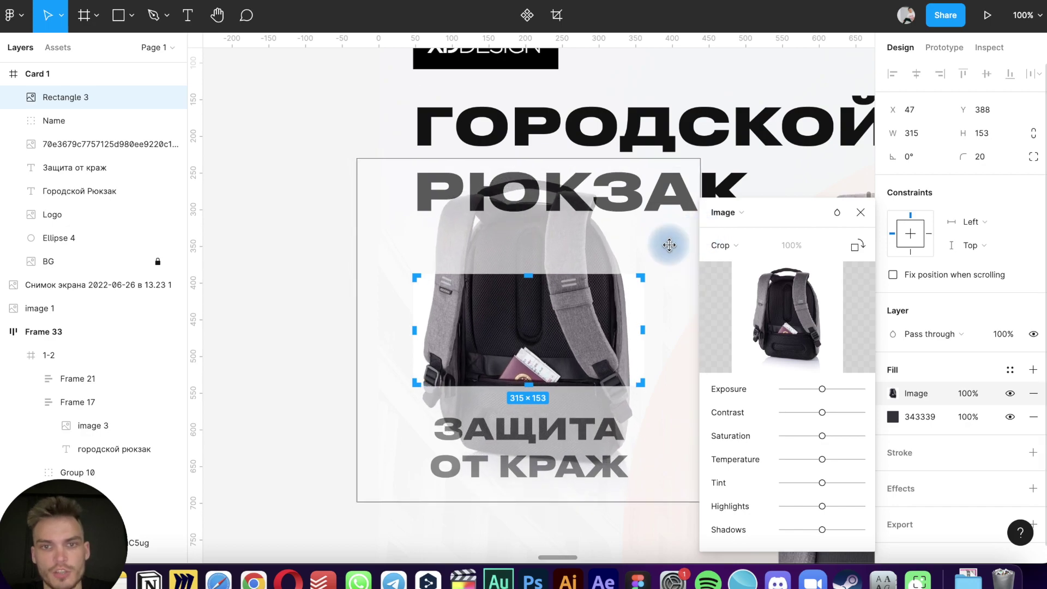
left_click_drag(706, 236, 665, 240)
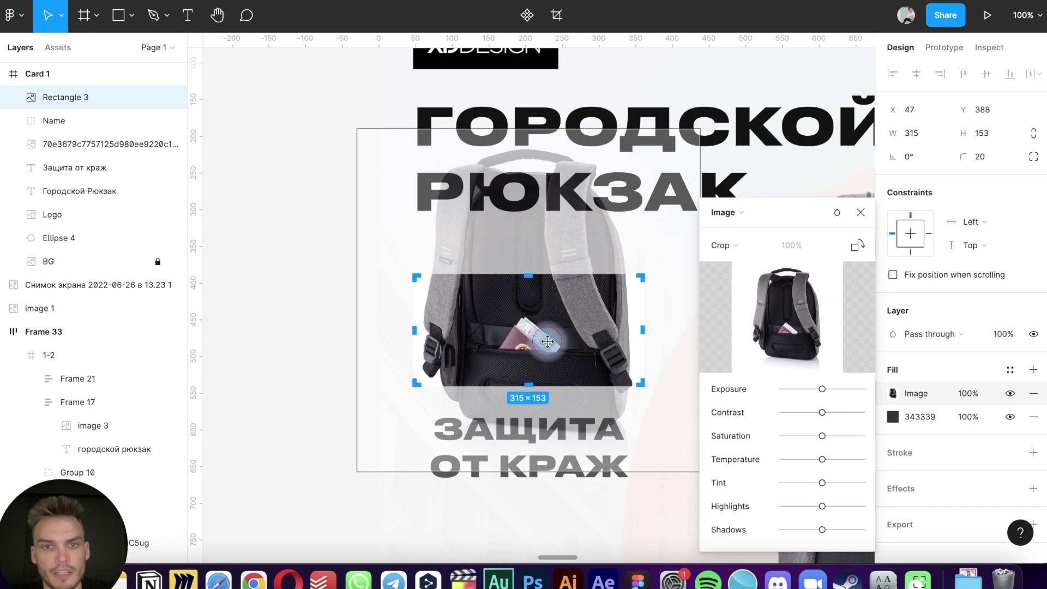
left_click_drag(547, 343, 547, 323)
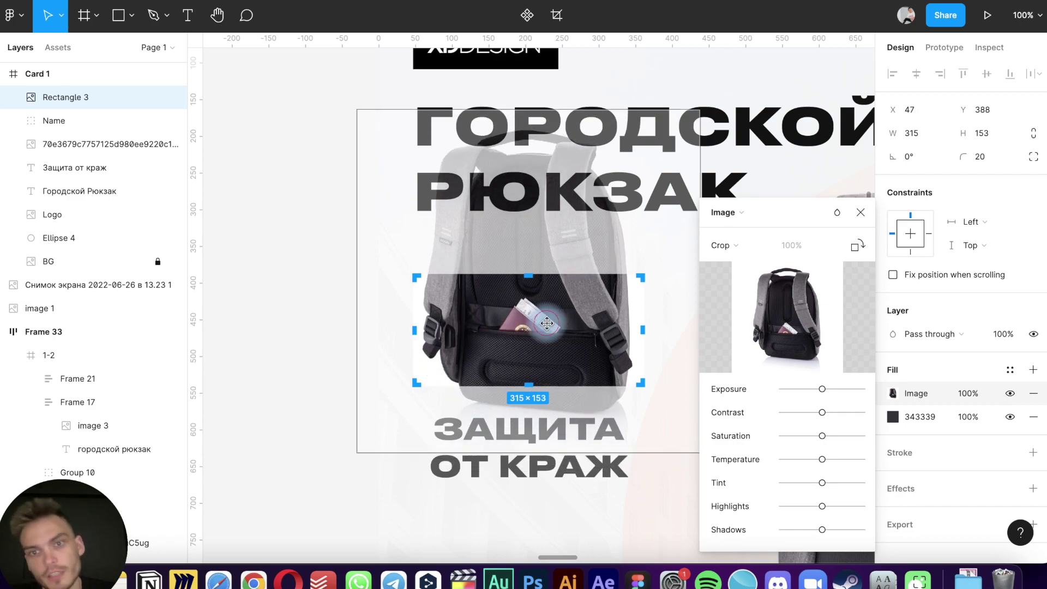
key("Return")
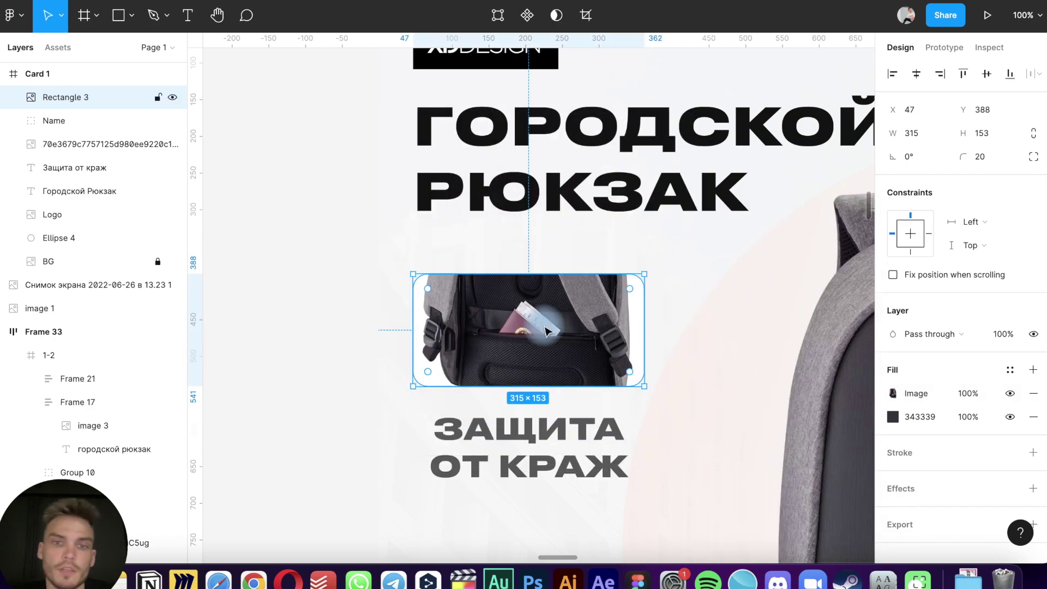
left_click(338, 352)
left_click(509, 283)
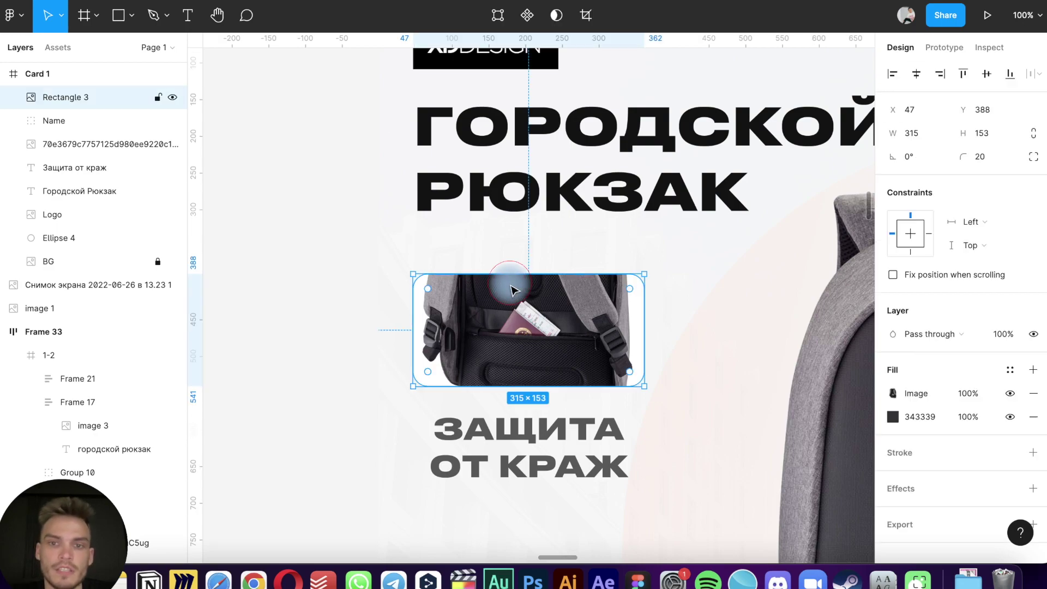
Add a drop shadow to the pocket photo with blur 20 at 15% opacity
scroll(958, 469, "down", 1)
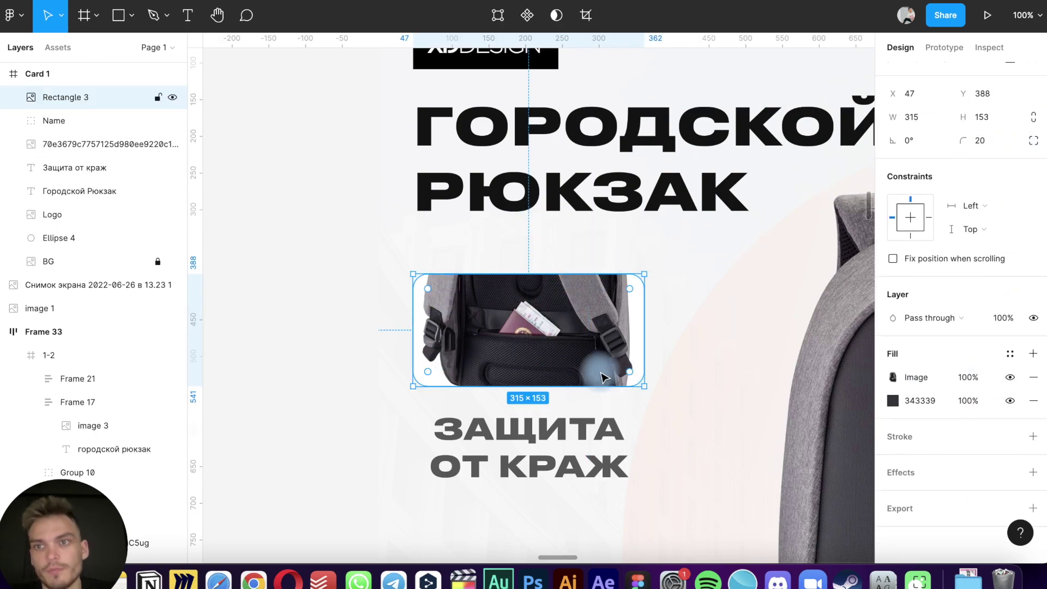
left_click(912, 472)
scroll(908, 471, "down", 1)
left_click(932, 472)
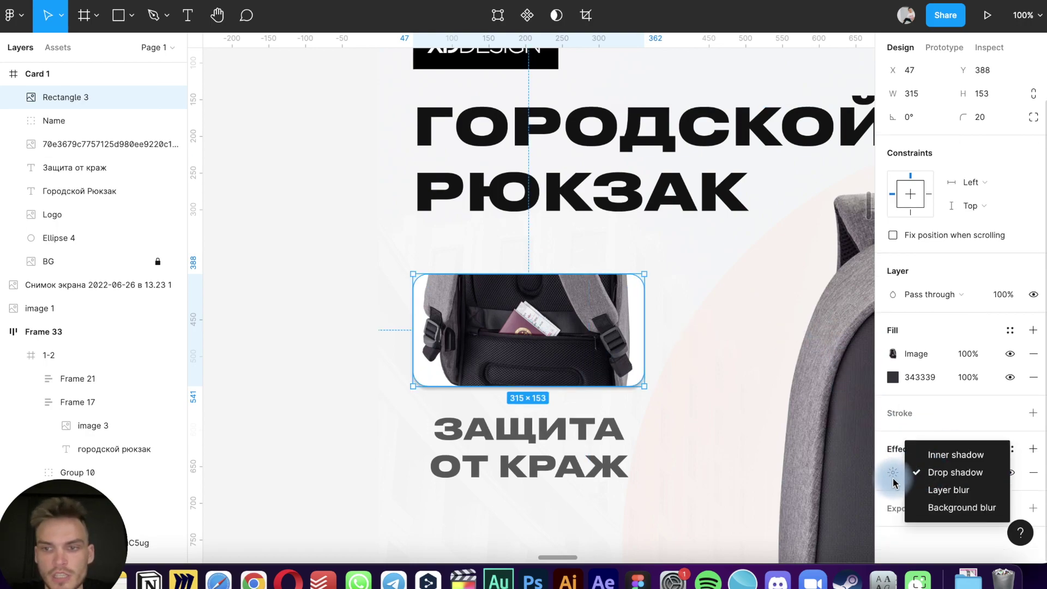
left_click(918, 479)
left_click(893, 472)
type("20")
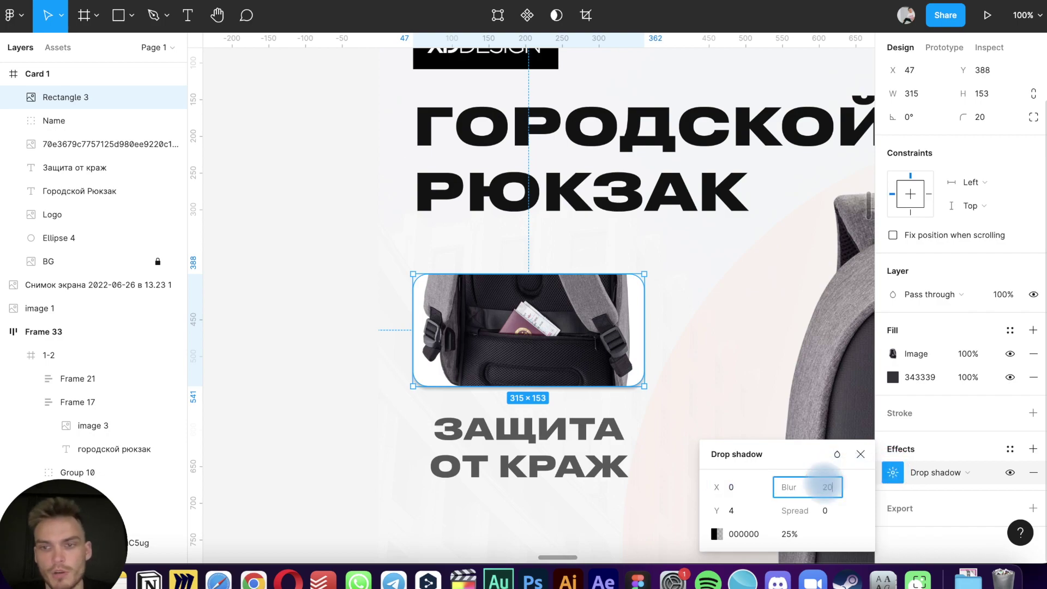
key("Return")
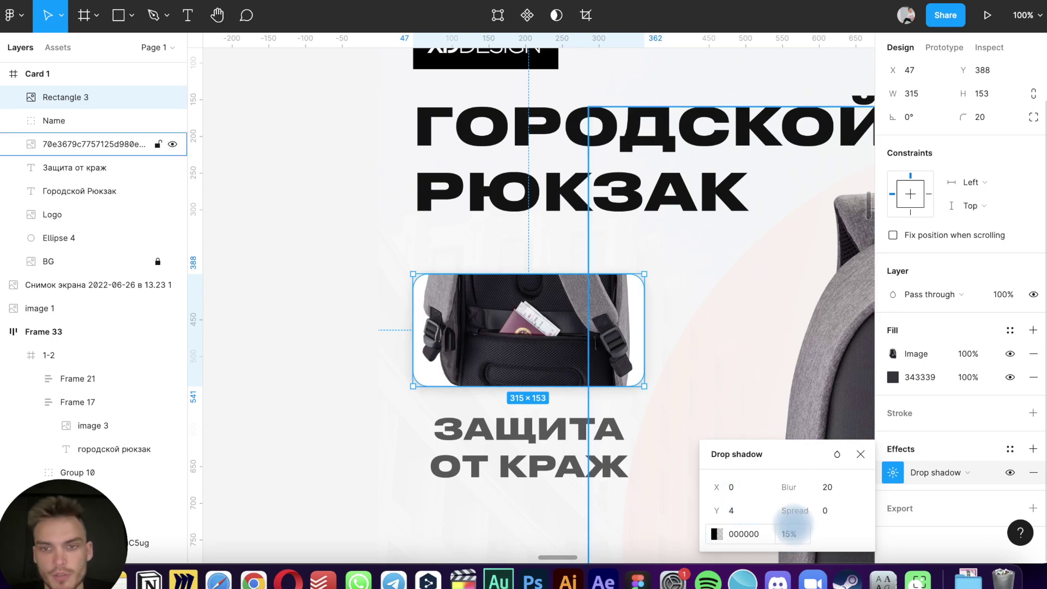
left_click(334, 498)
Scale the pocket photo and Защита от краж caption together to about 265 wide
scroll(333, 498, "down", 5)
scroll(333, 498, "down", 3)
scroll(333, 498, "down", 5)
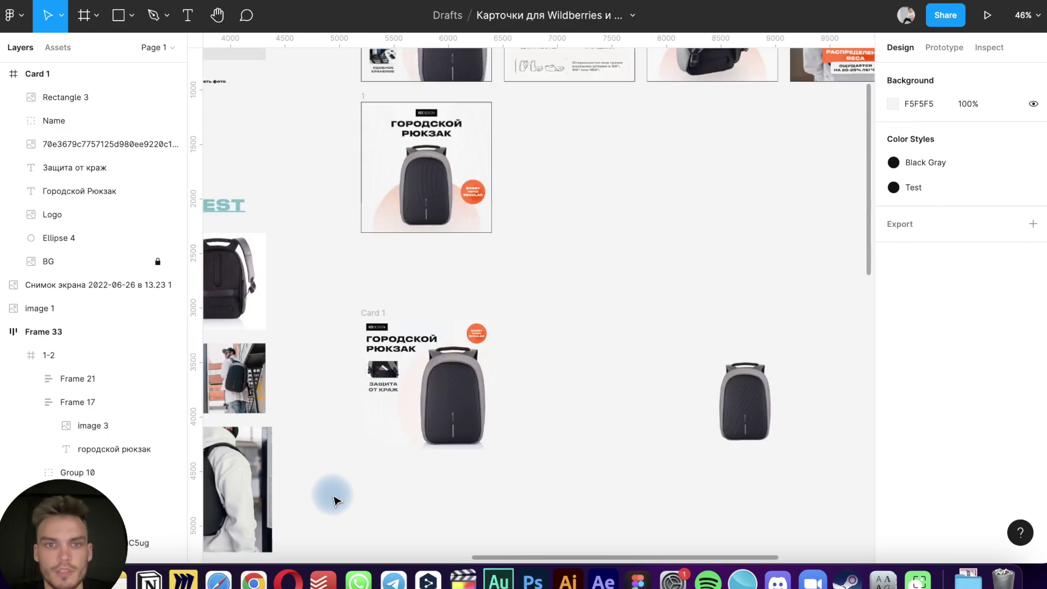
scroll(333, 498, "up", 2)
scroll(333, 498, "up", 2)
scroll(333, 498, "down", 1)
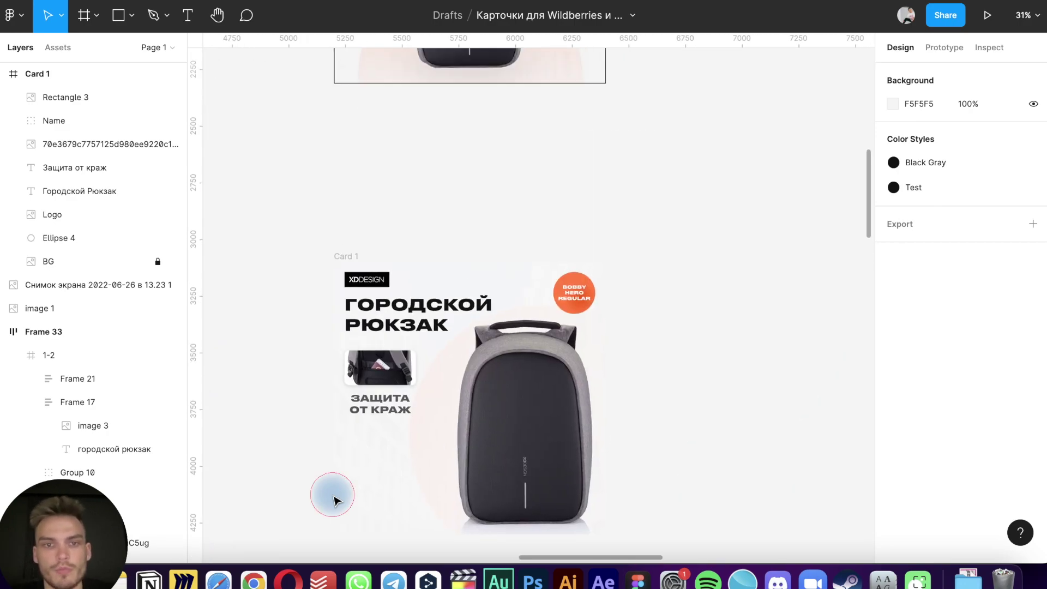
scroll(333, 498, "down", 3)
scroll(333, 498, "up", 2)
scroll(333, 498, "down", 1)
scroll(334, 498, "up", 3)
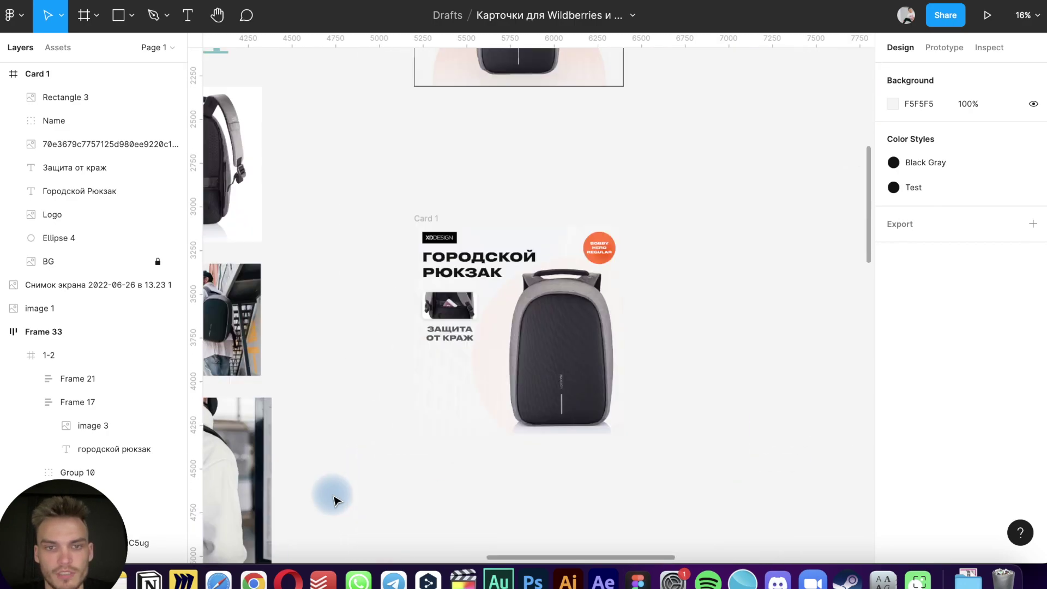
scroll(334, 498, "up", 3)
left_click(436, 207)
scroll(431, 229, "up", 3)
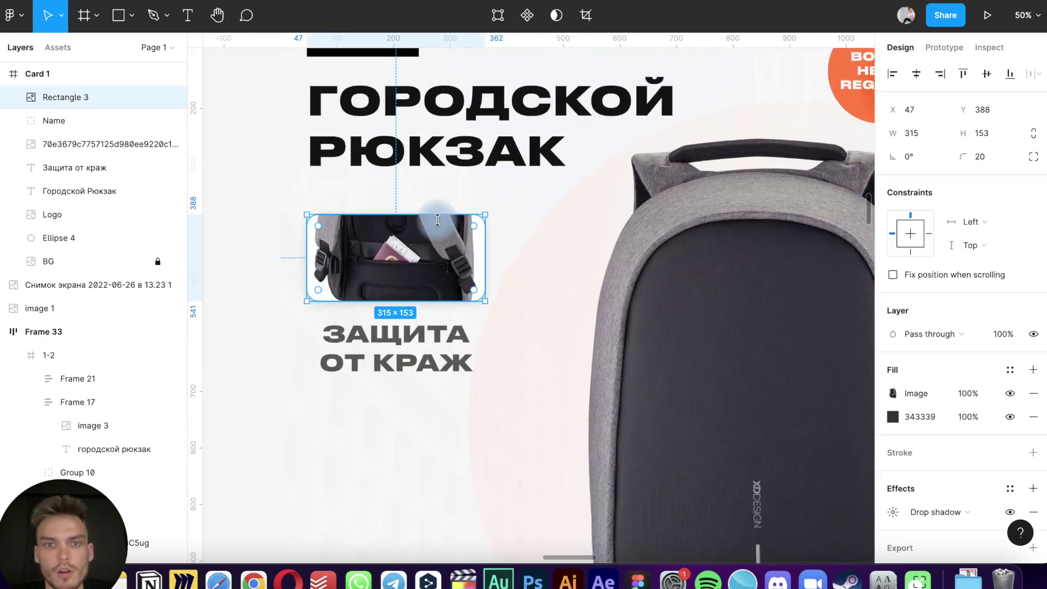
left_click(404, 360, "shift")
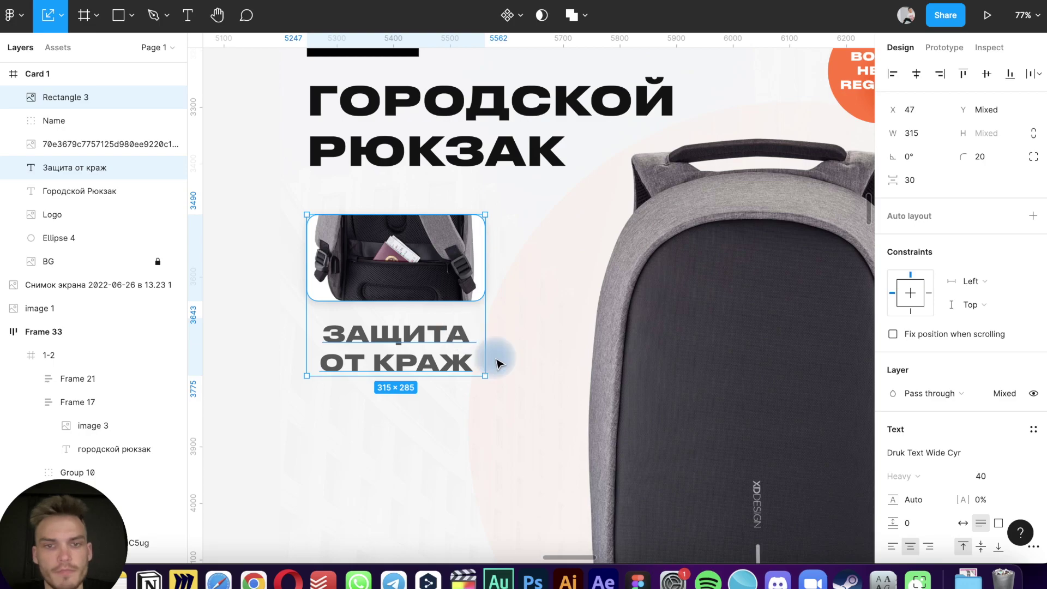
left_click_drag(485, 375, 450, 352)
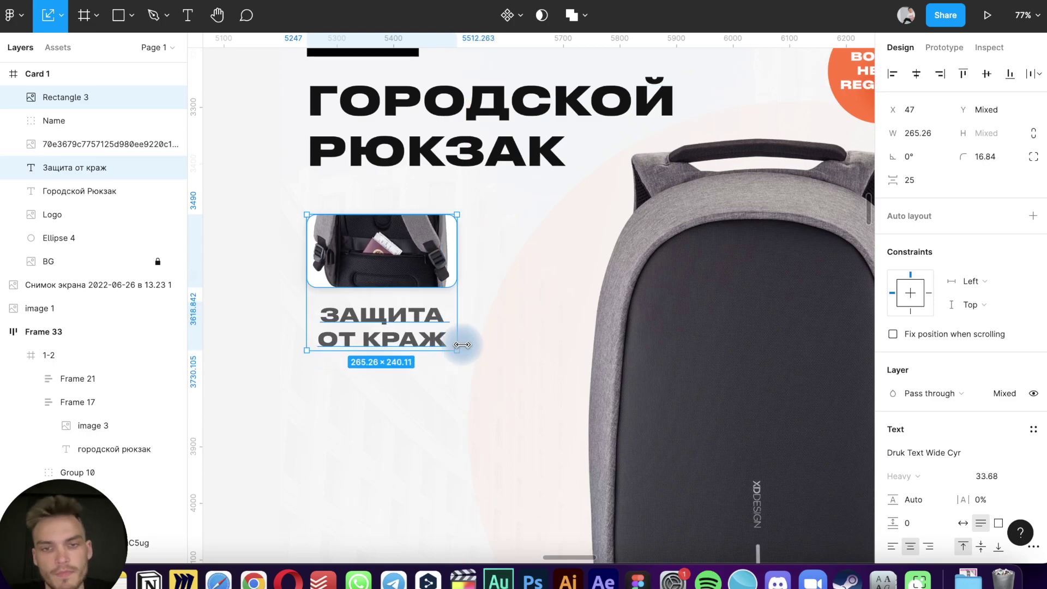
key("v")
Wrap the caption and photo in a vertical auto layout frame with 25 spacing
left_click(470, 310)
left_click(402, 327)
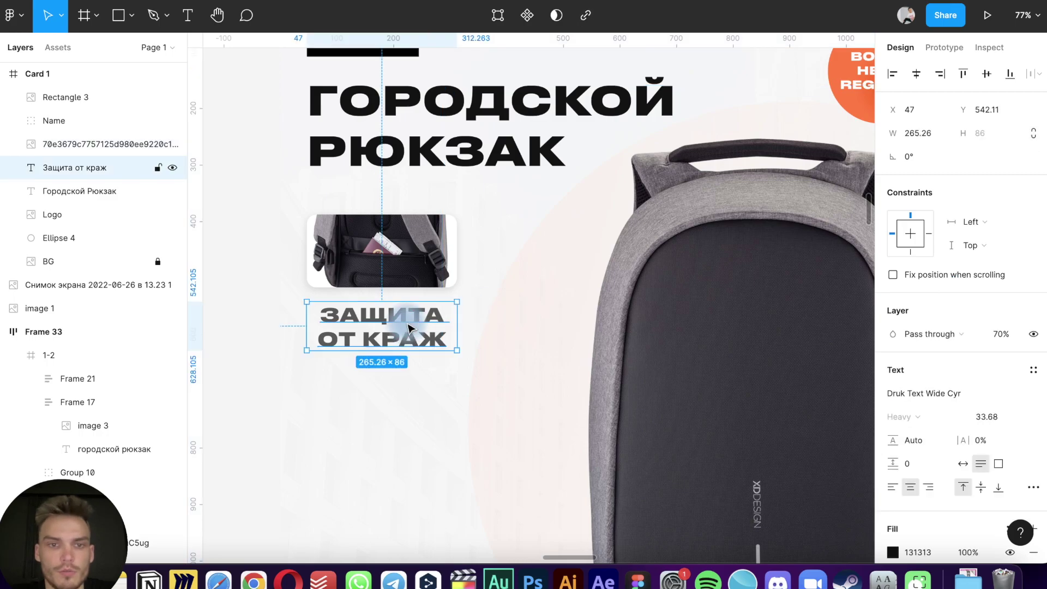
left_click(431, 244, "shift")
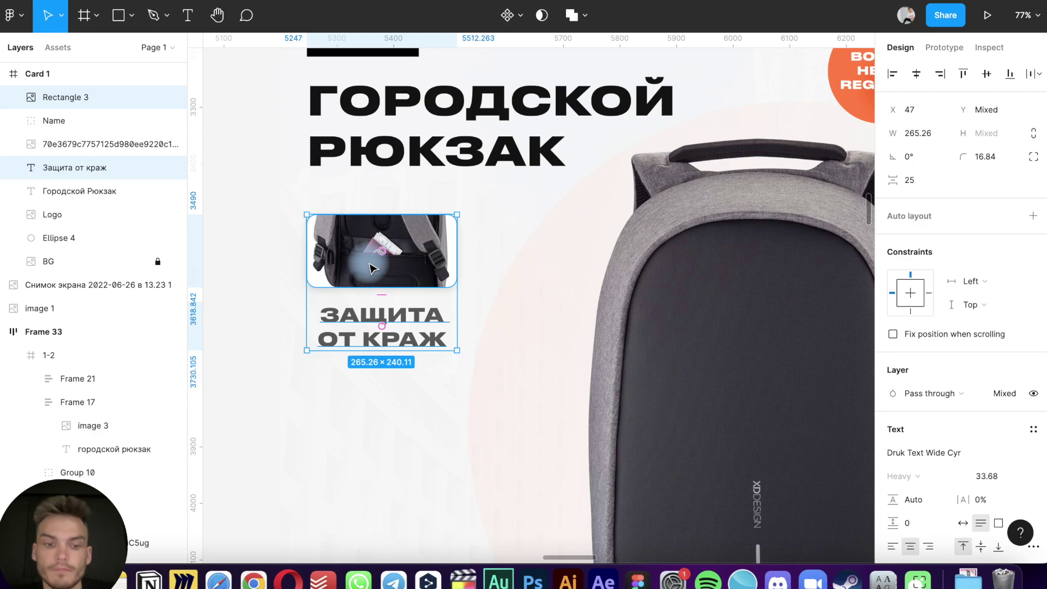
key("shift+a")
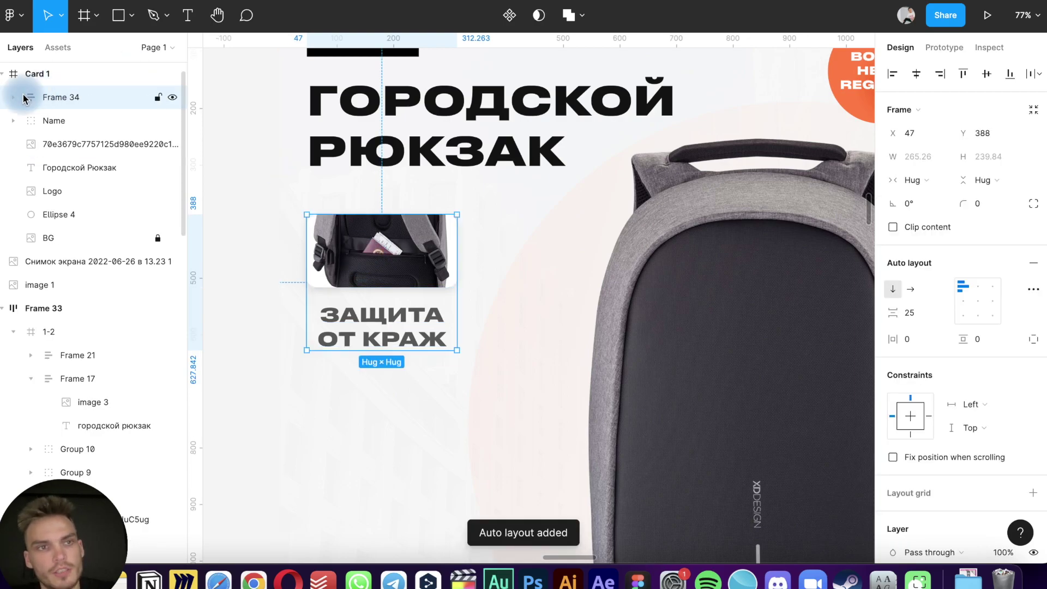
left_click(13, 97)
left_click(392, 286)
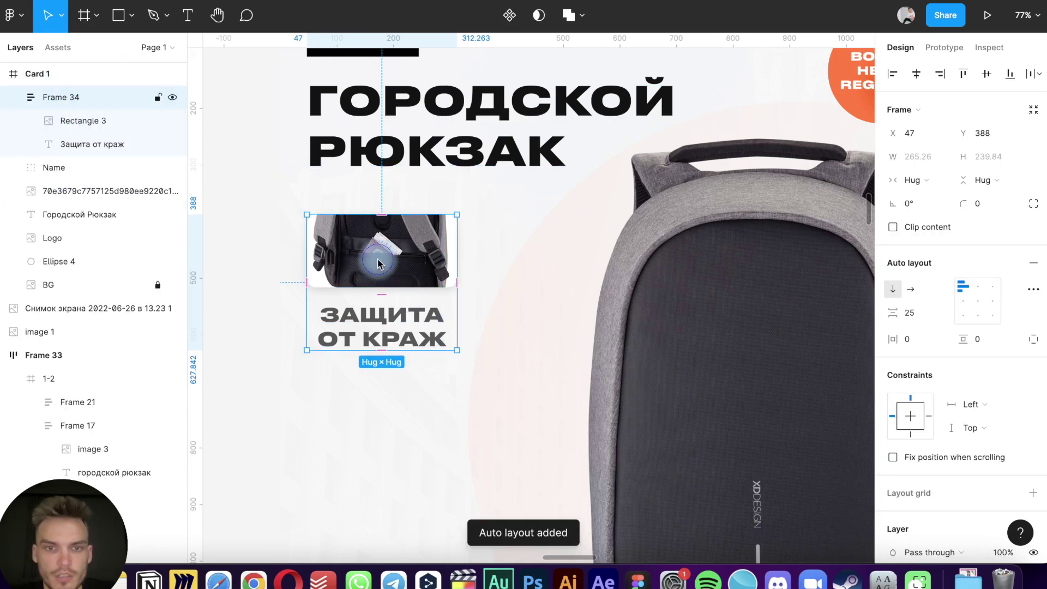
right_click(379, 263)
left_click(311, 350)
key("super+shift+g")
left_click(367, 329)
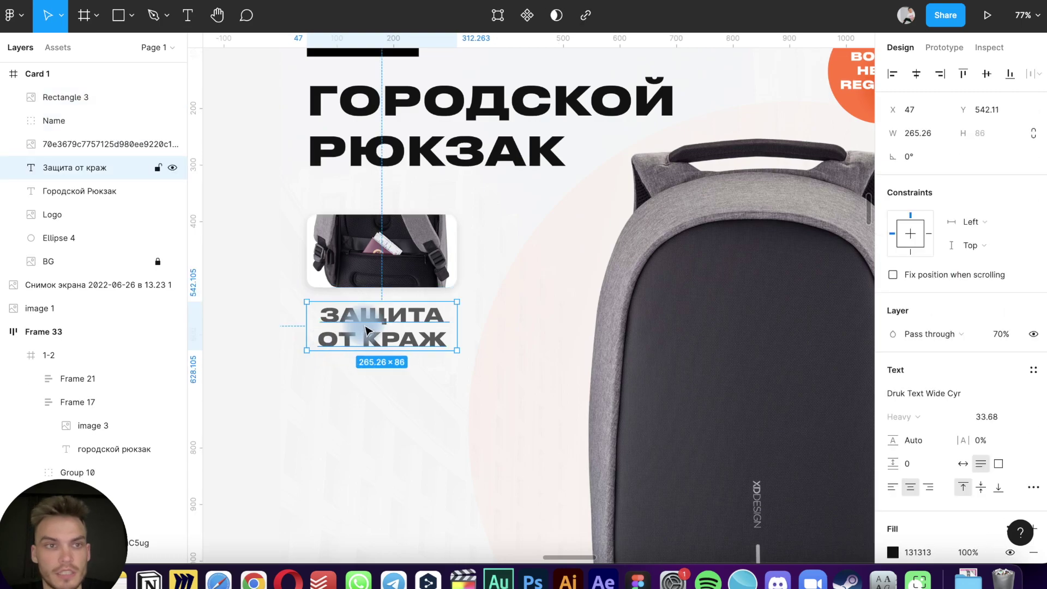
left_click(382, 251, "shift")
right_click(400, 284)
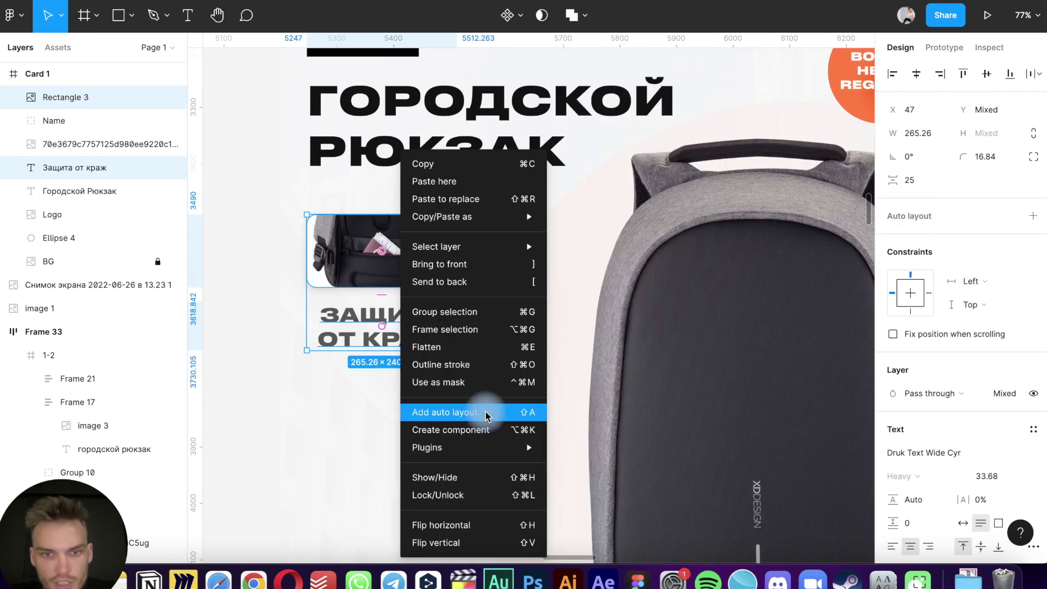
left_click(444, 413)
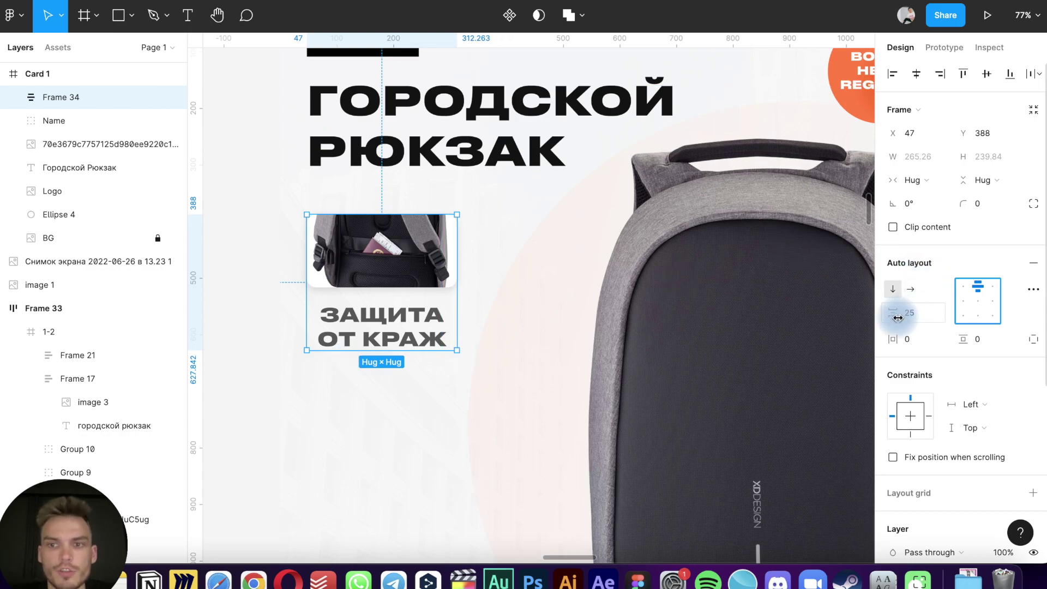
mouse_move(897, 318)
left_mouse_down()
mouse_move(2, 310)
mouse_move(971, 315)
left_mouse_up()
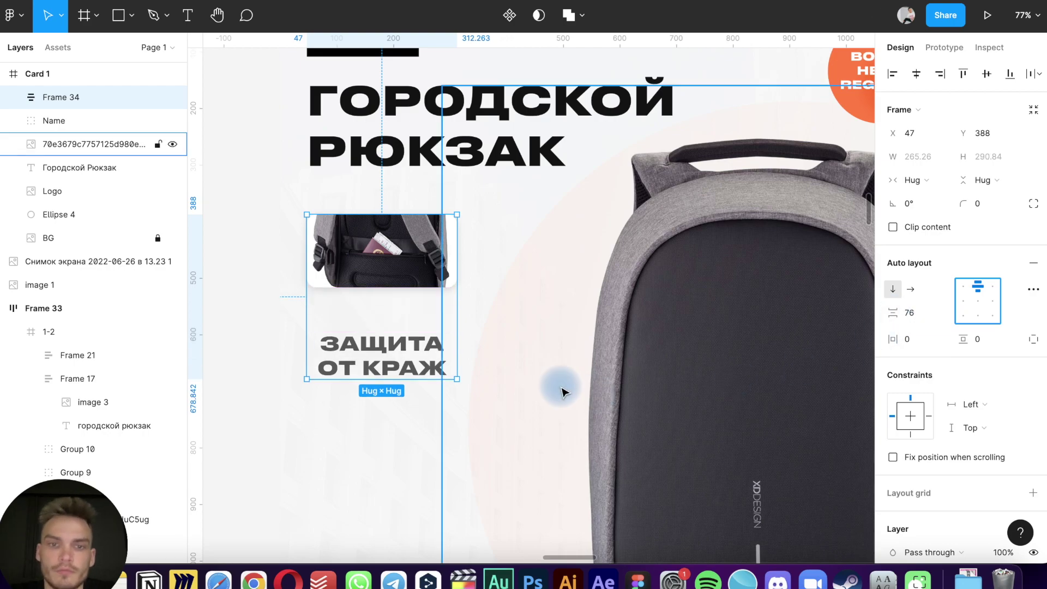
left_click(503, 367)
key("ctrl+z")
left_click(328, 408)
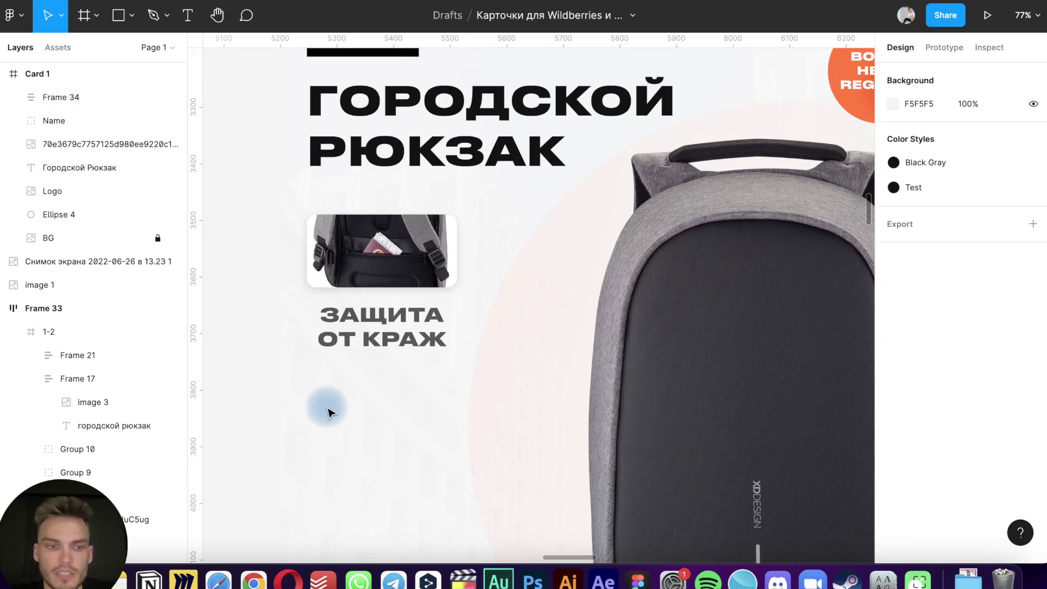
scroll(328, 412, "down", 5)
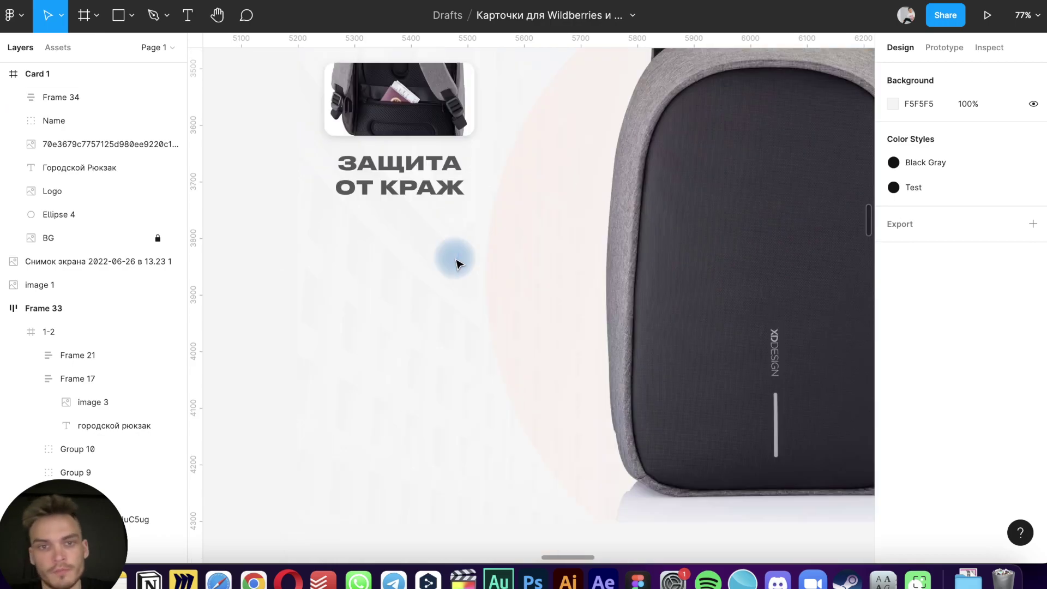
scroll(421, 238, "up", 5)
left_click(397, 254)
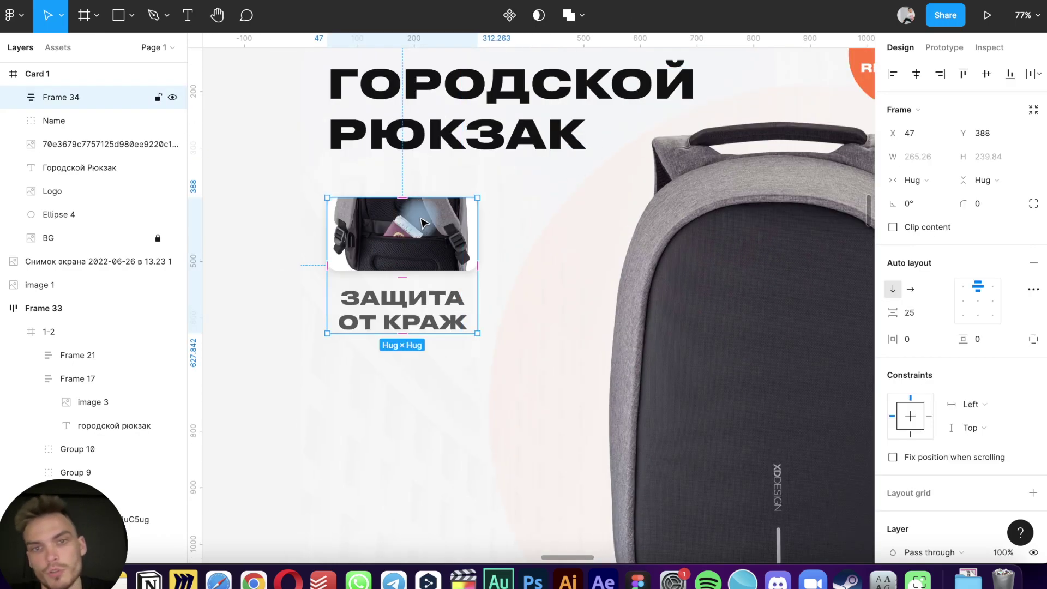
Duplicate the Frame 34 photo tile directly below the original
left_click_drag(440, 327, 437, 485)
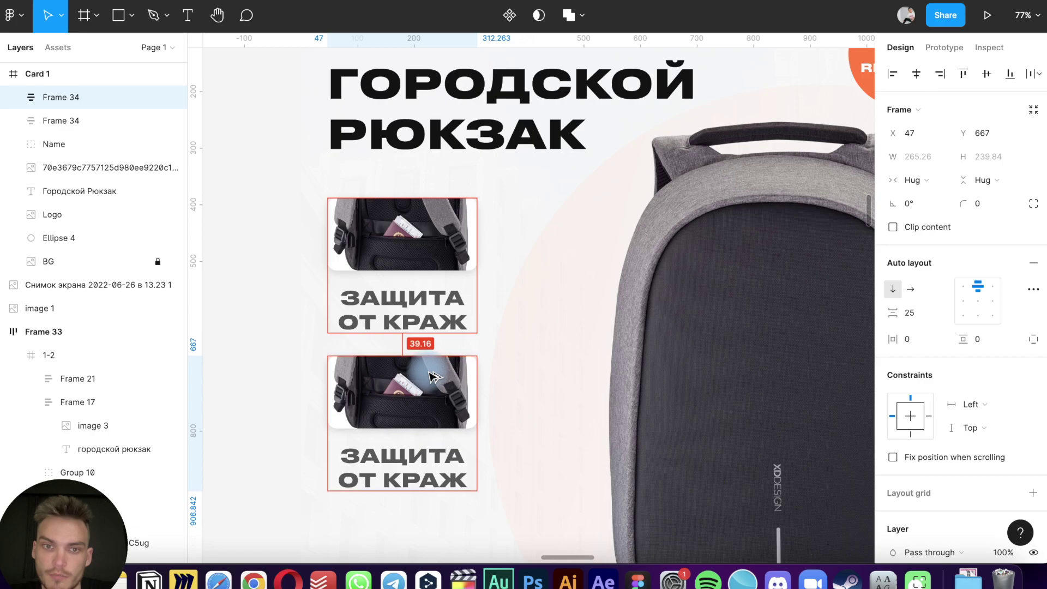
scroll(375, 467, "down", 5)
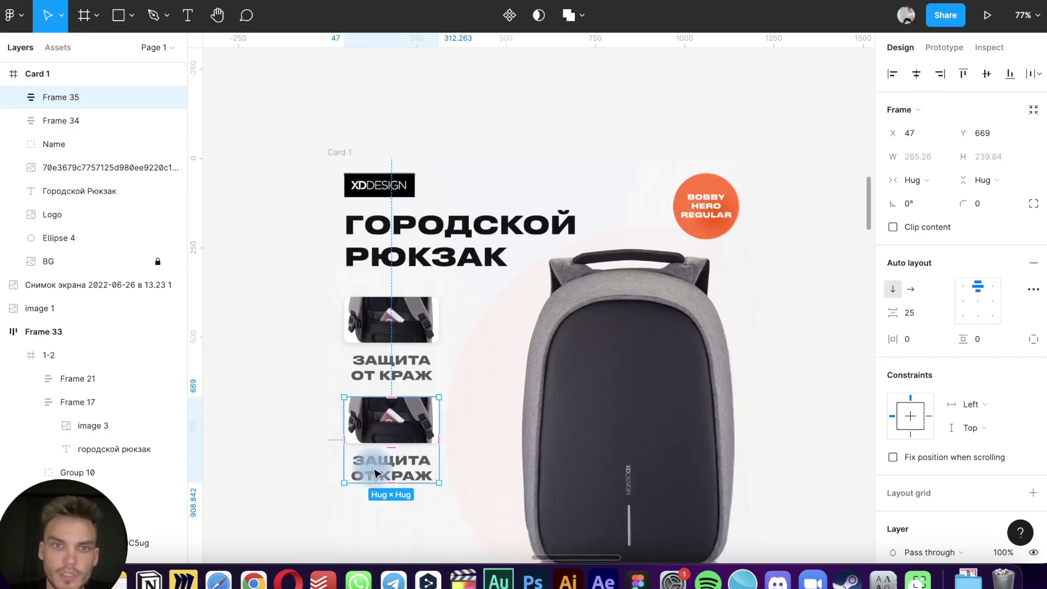
scroll(373, 468, "down", 5)
scroll(371, 467, "down", 3)
scroll(372, 467, "up", 2)
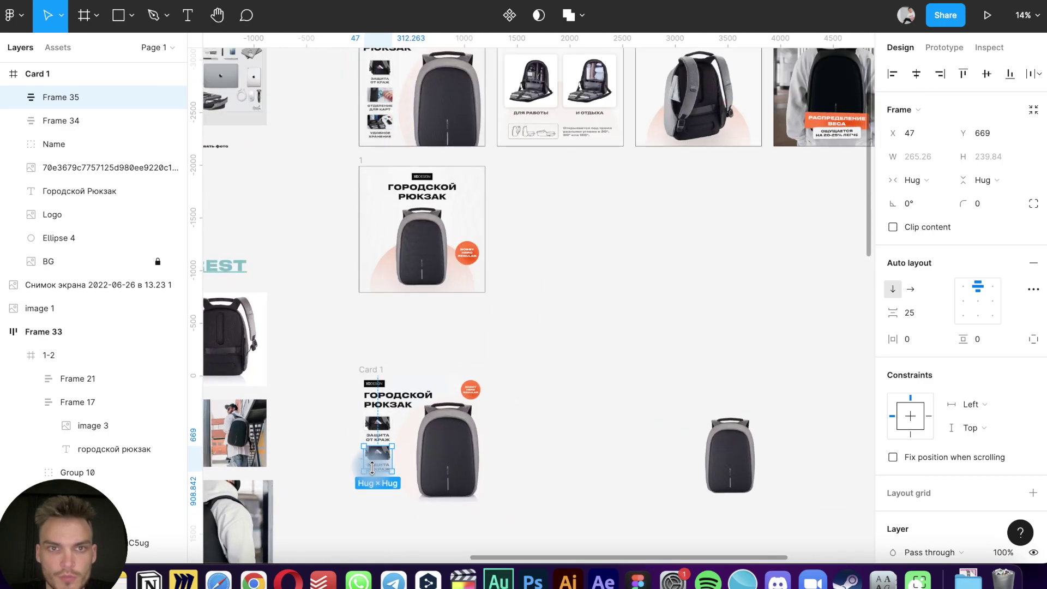
scroll(371, 467, "up", 5)
scroll(374, 471, "up", 3)
scroll(376, 469, "up", 2)
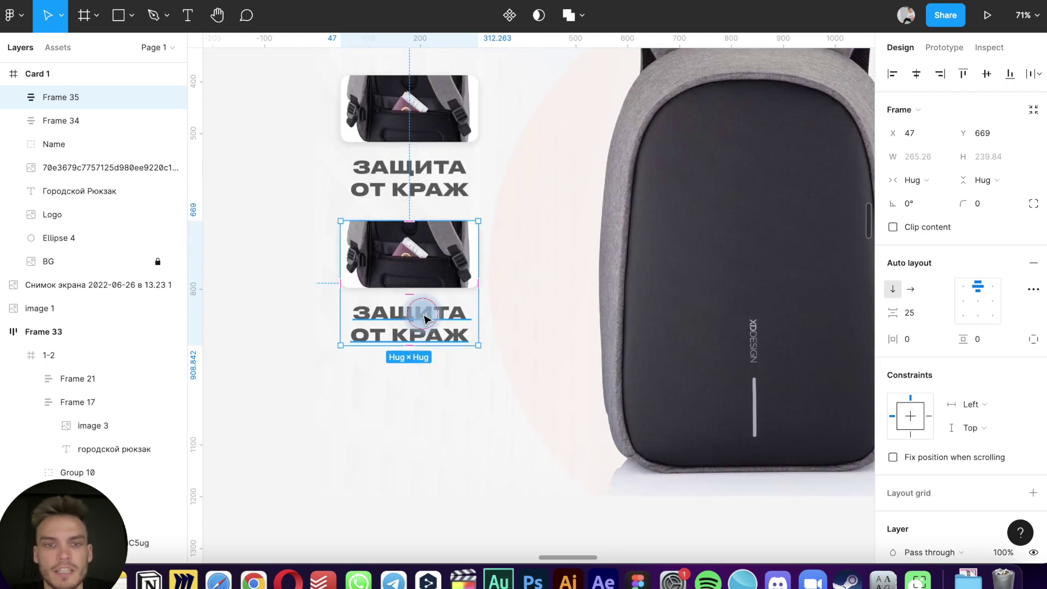
Retype the copied tile's caption as 'Отделение для карт'
double_click(423, 318)
type("ОТДЕЛЕНИЕ ДЛЯ КАРТ")
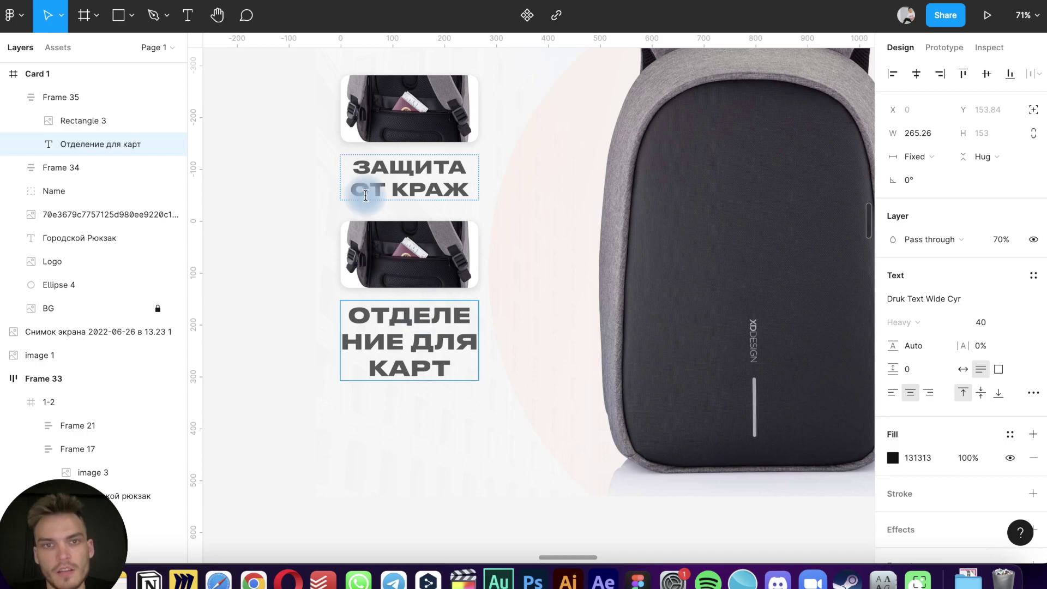
key("Escape")
scroll(272, 253, "down", 5)
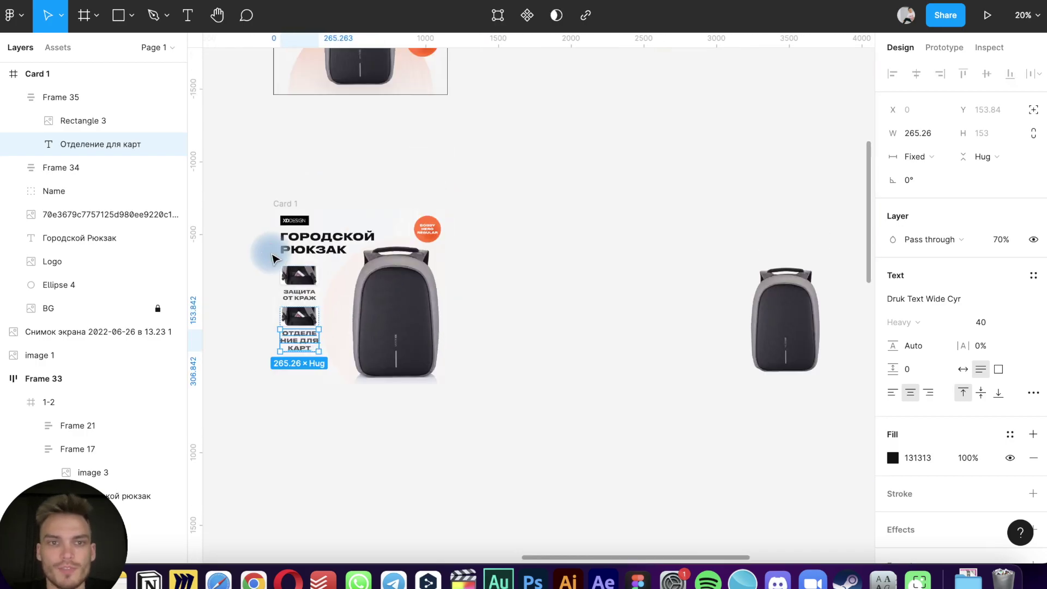
scroll(273, 253, "down", 3)
scroll(274, 256, "down", 3)
scroll(273, 258, "down", 5)
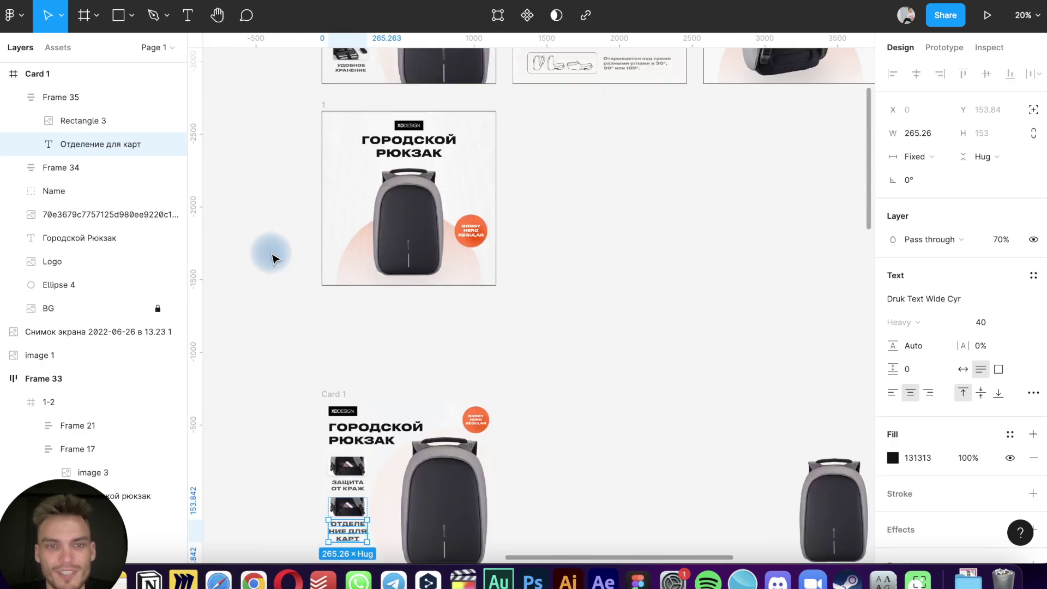
Match the Отделение для карт caption's font size to the first caption's 33.68
left_click(375, 349)
scroll(375, 349, "up", 3)
left_click(415, 330, "shift")
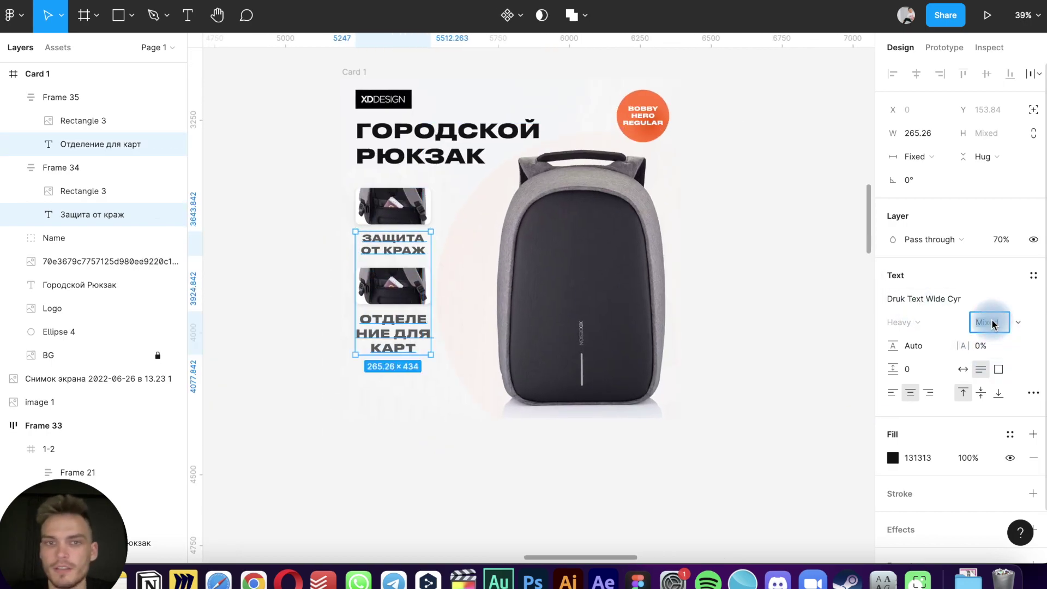
left_click(290, 475)
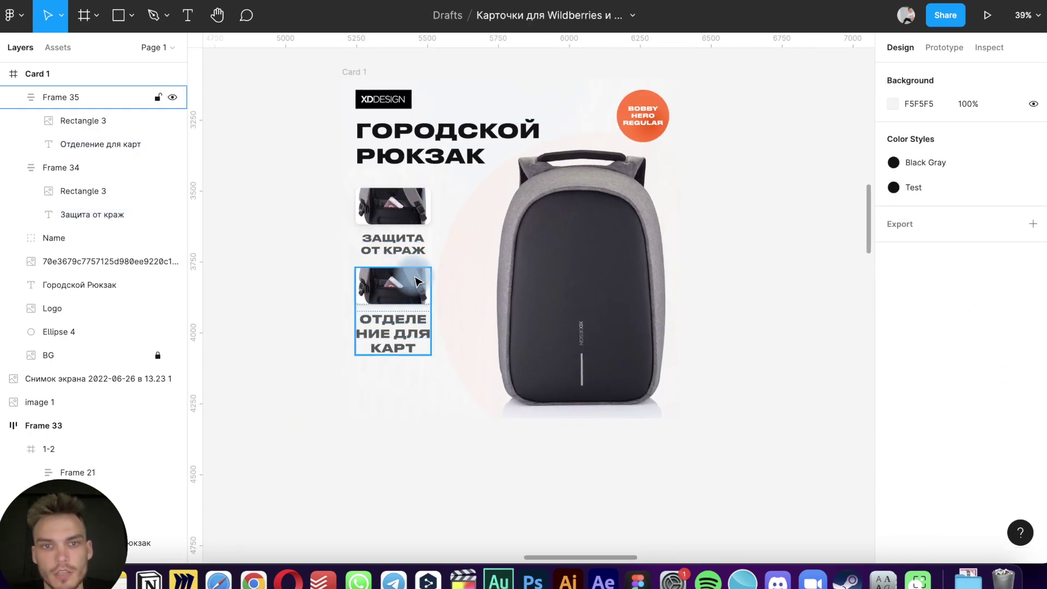
left_click(394, 251)
scroll(394, 251, "up", 5)
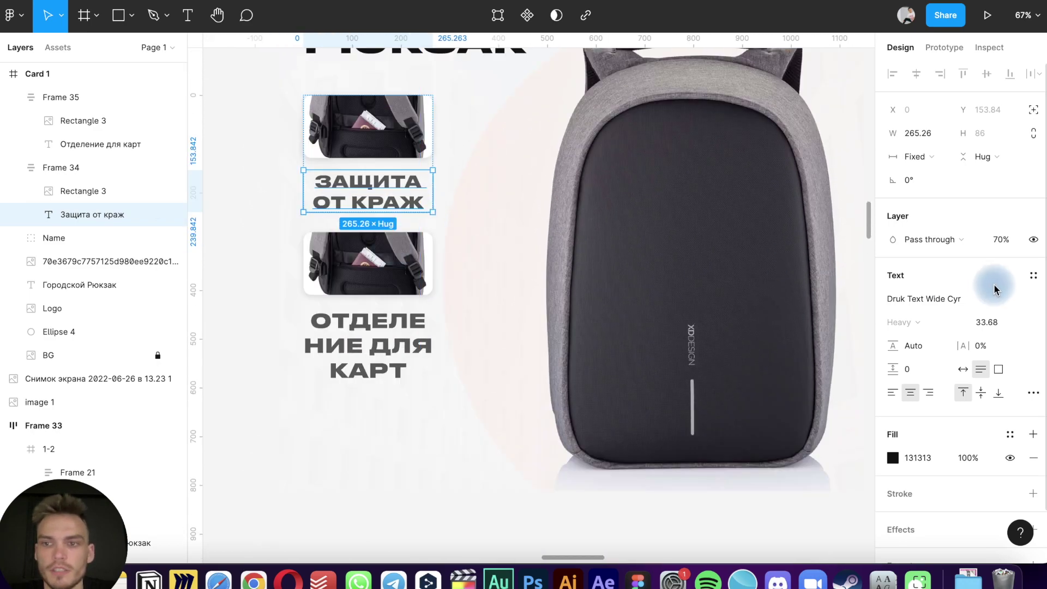
left_click(986, 324)
left_click(363, 340)
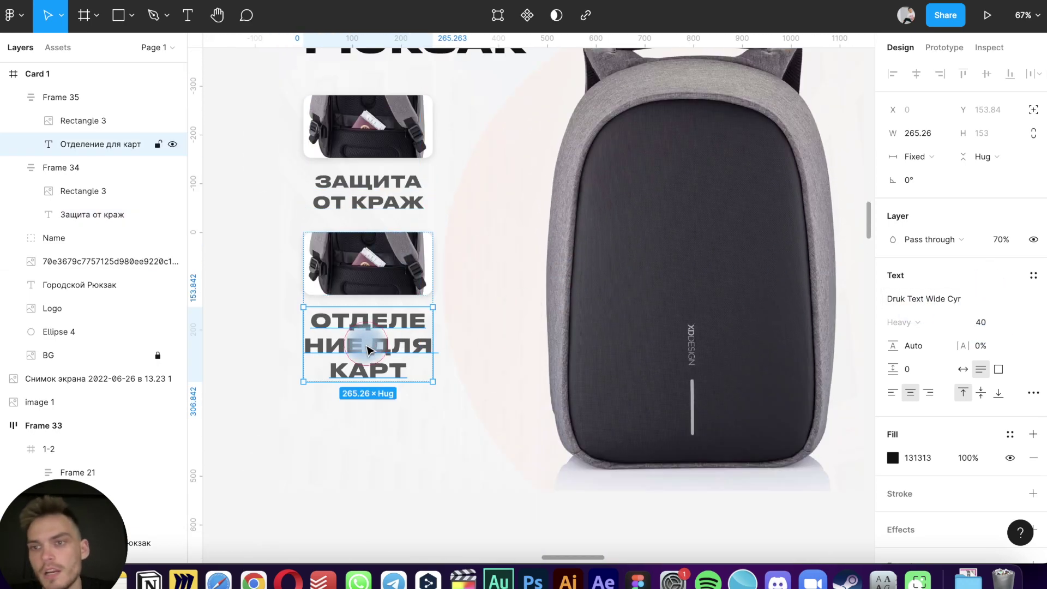
left_click(981, 322)
type("33.68")
key("Return")
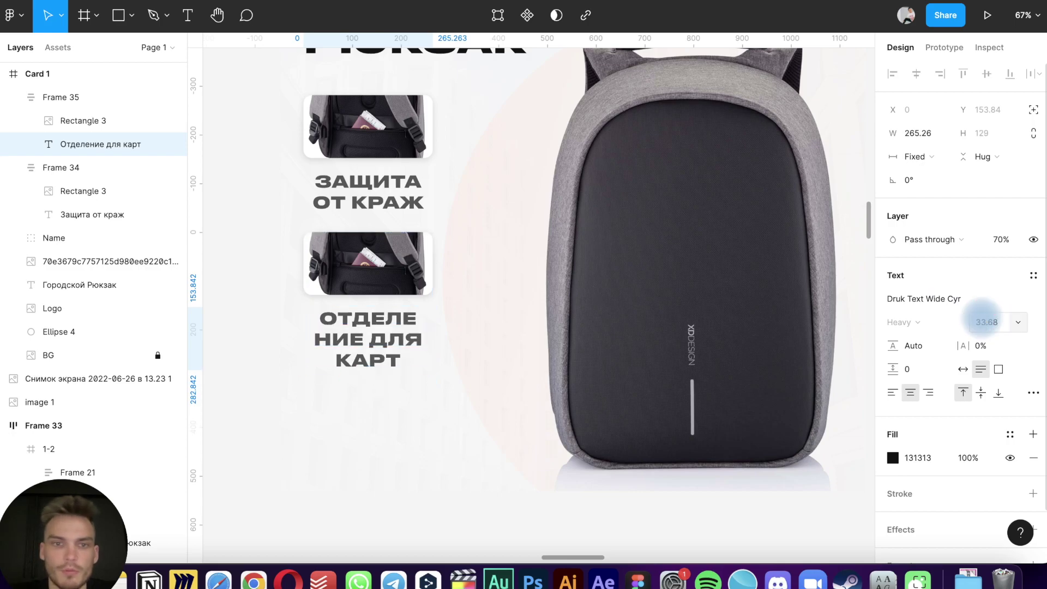
Reduce both tile captions to font size 24
key("shift+Down")
type("24")
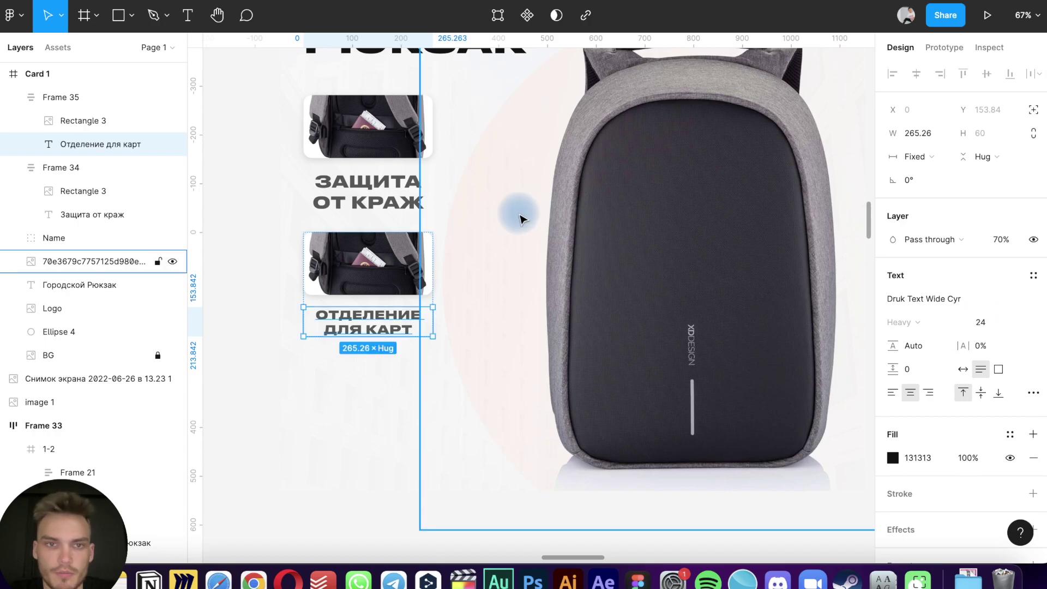
left_click(405, 192)
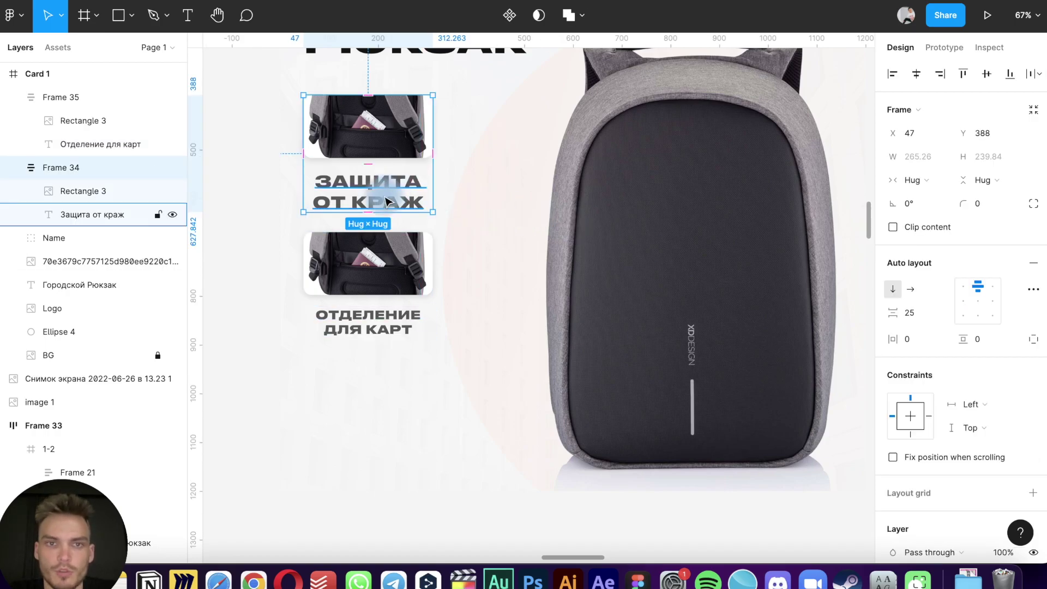
left_click(386, 201)
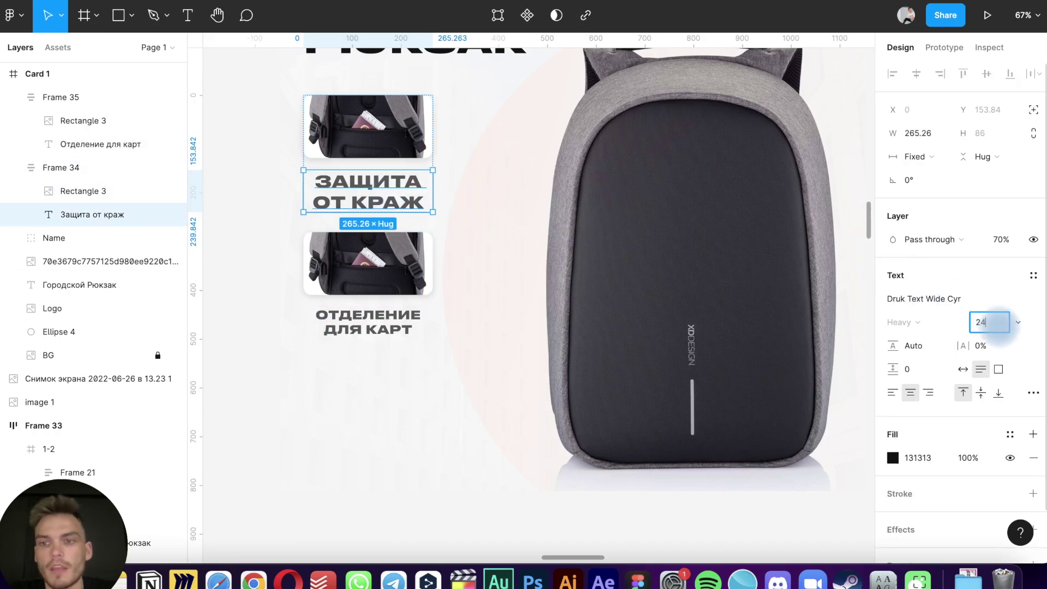
key("Return")
left_click(252, 344)
left_click(354, 272)
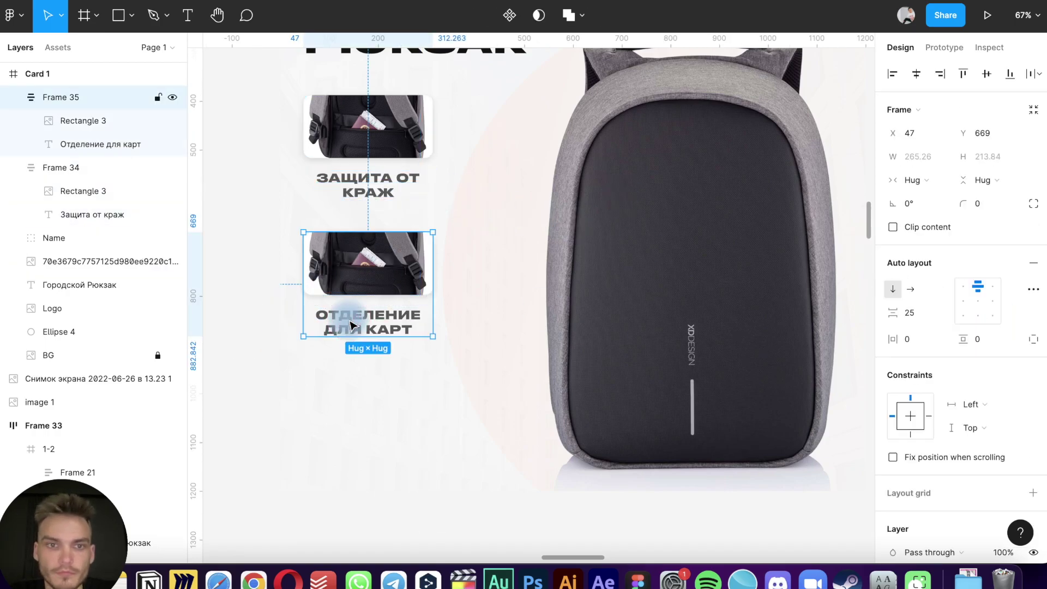
Break the Защита от краж caption onto two lines after ЗАЩИТА
left_click(320, 399)
scroll(304, 420, "up", 2)
scroll(409, 199, "up", 5)
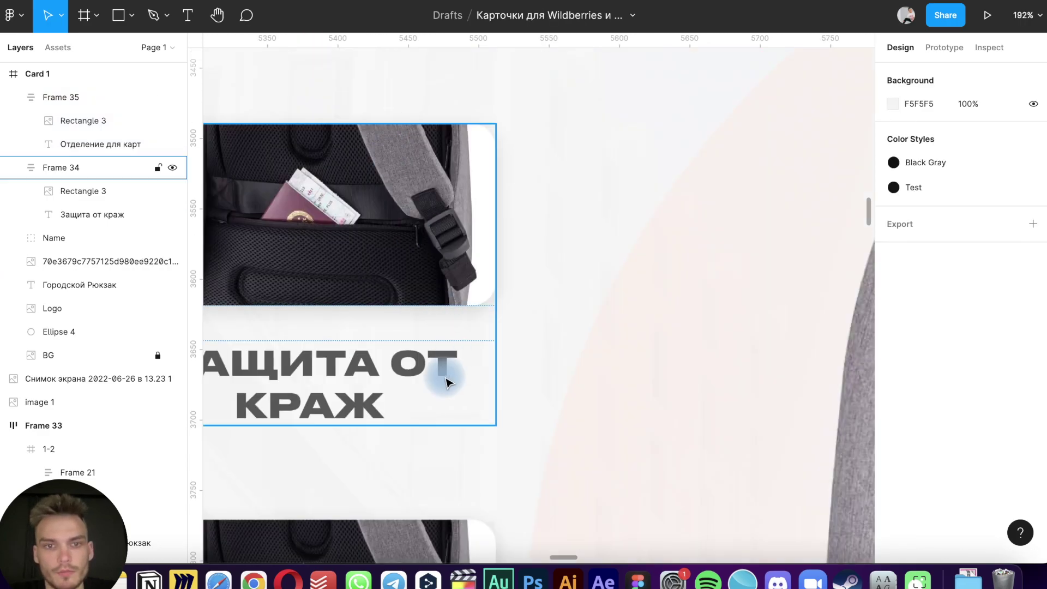
double_click(402, 381)
scroll(463, 338, "left", 5)
scroll(463, 339, "down", 2)
left_click(500, 314)
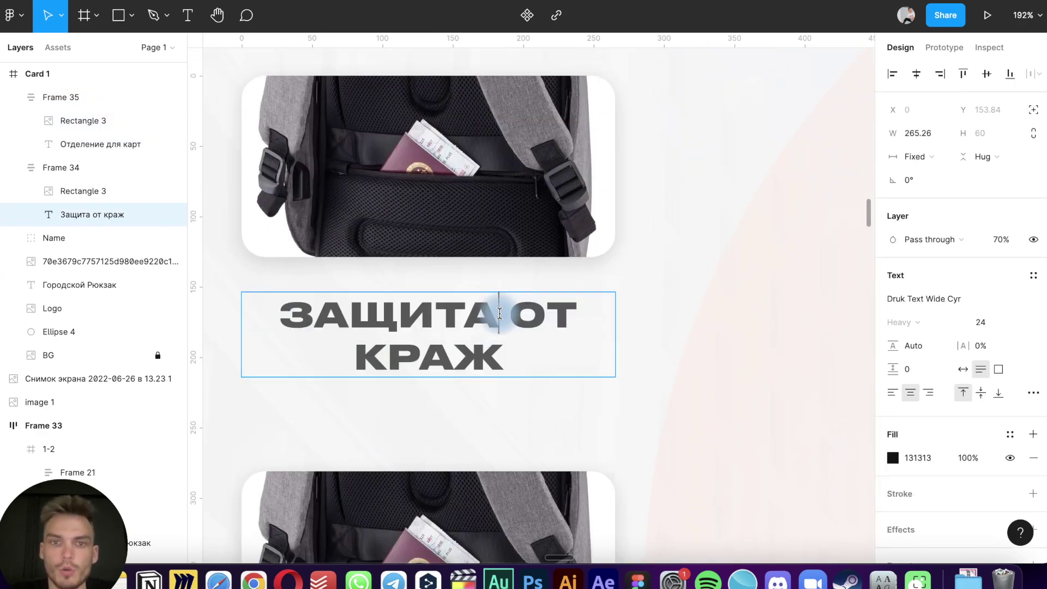
key("Delete")
key("Return")
scroll(329, 390, "down", 5)
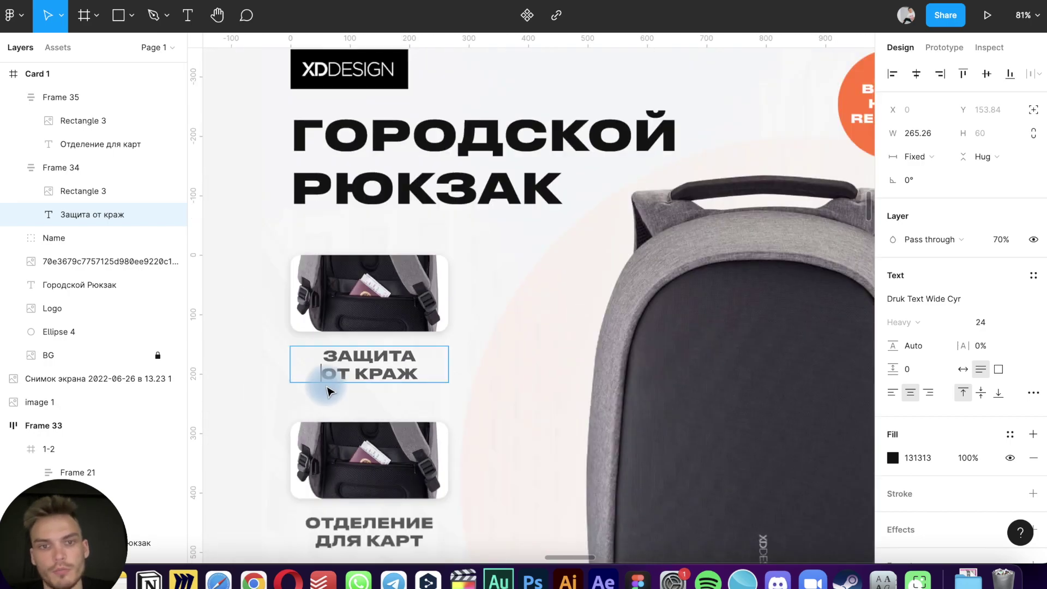
key("Escape")
scroll(283, 416, "down", 3)
scroll(283, 416, "down", 5)
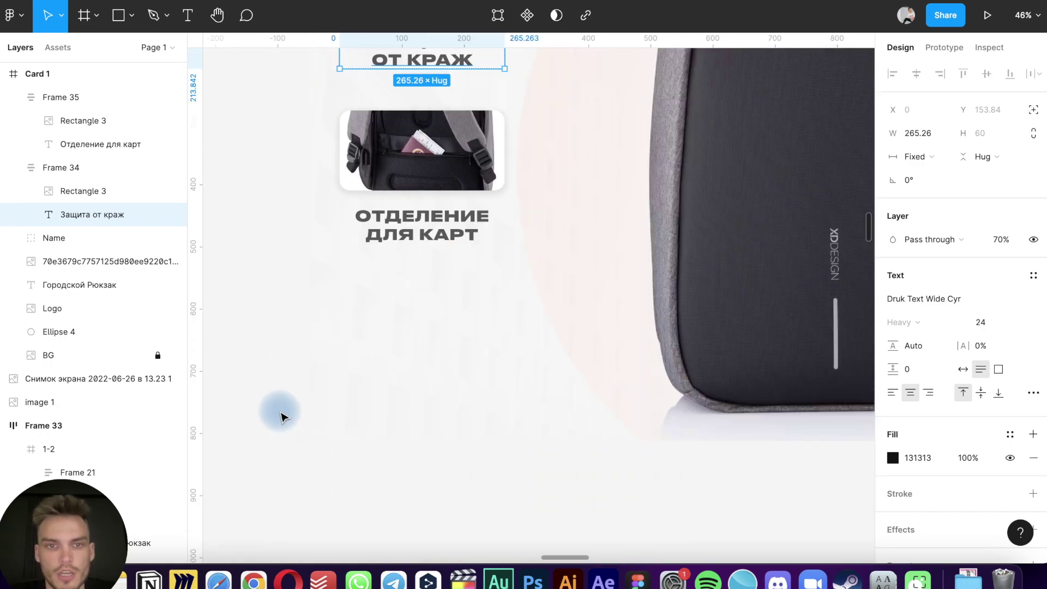
left_click(357, 312)
Wrap both photo tiles in a vertical auto layout with a 57 gap
scroll(373, 273, "up", 5)
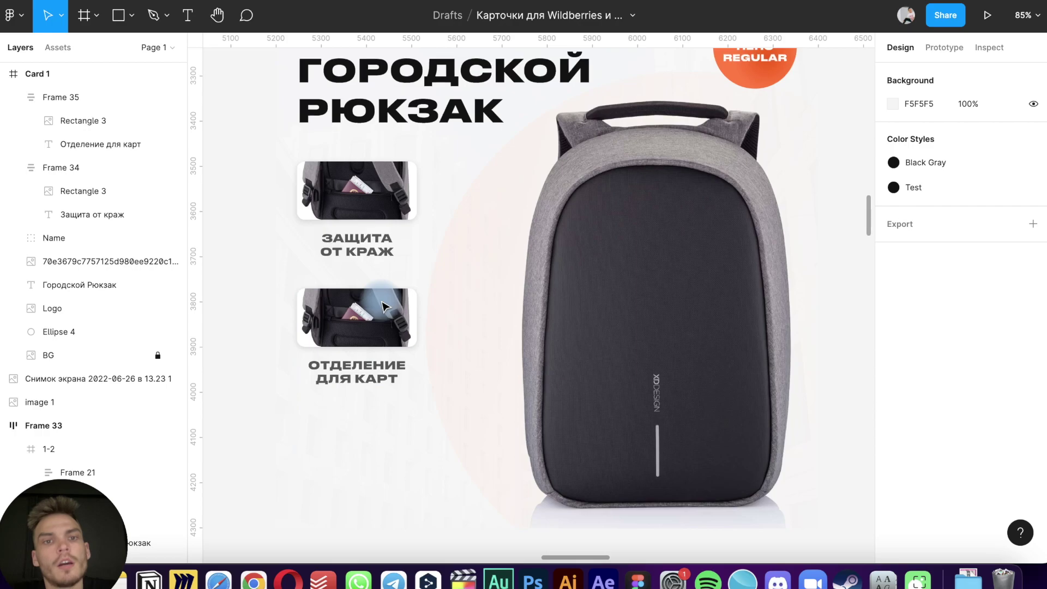
left_click(385, 307)
left_click(385, 225, "shift")
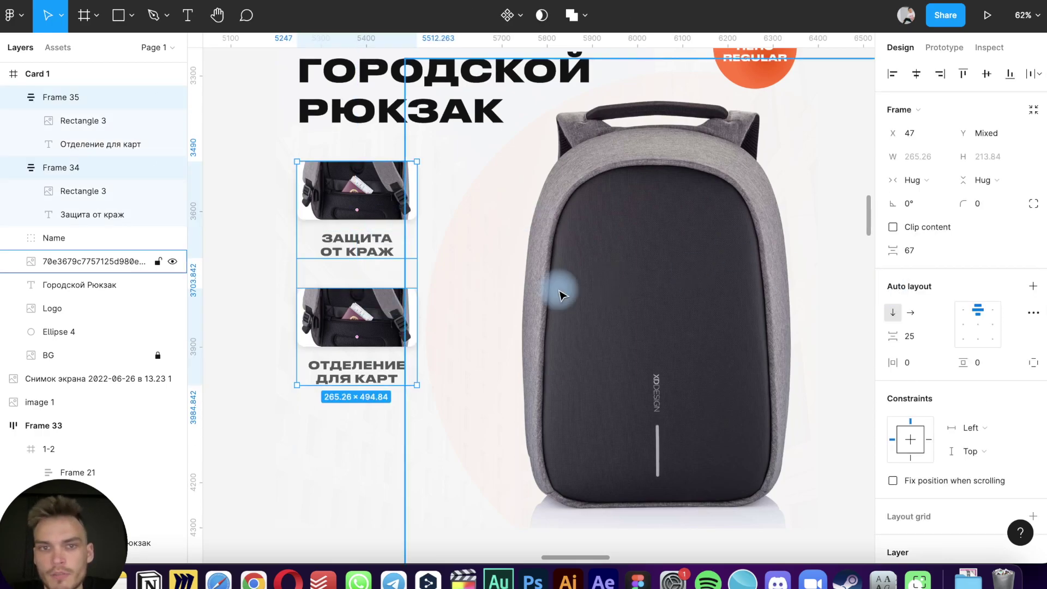
left_click(266, 198)
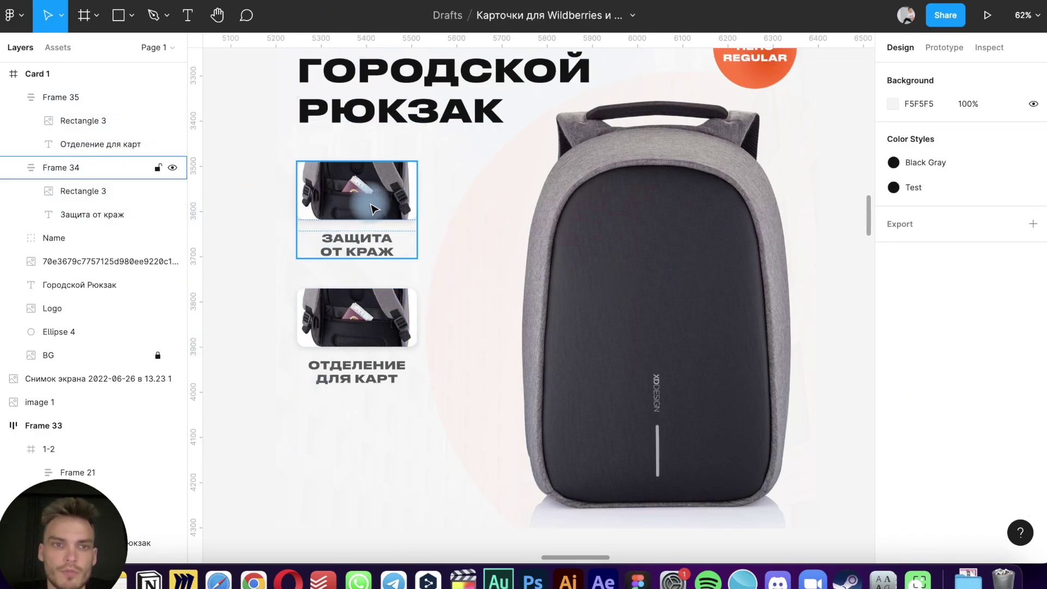
left_click(374, 209)
left_click(86, 95, "shift")
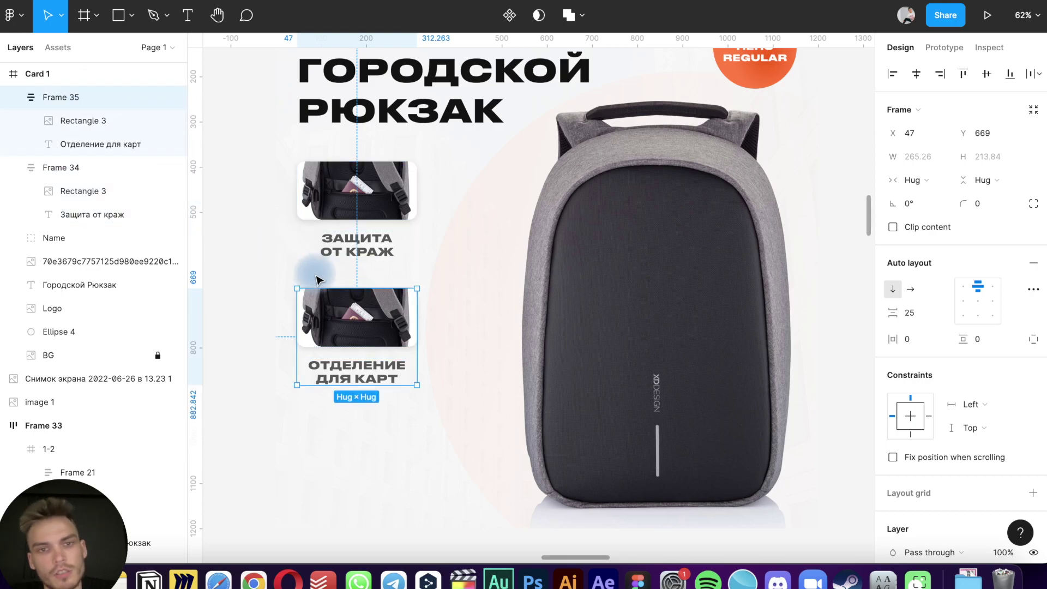
left_click(344, 184, "shift")
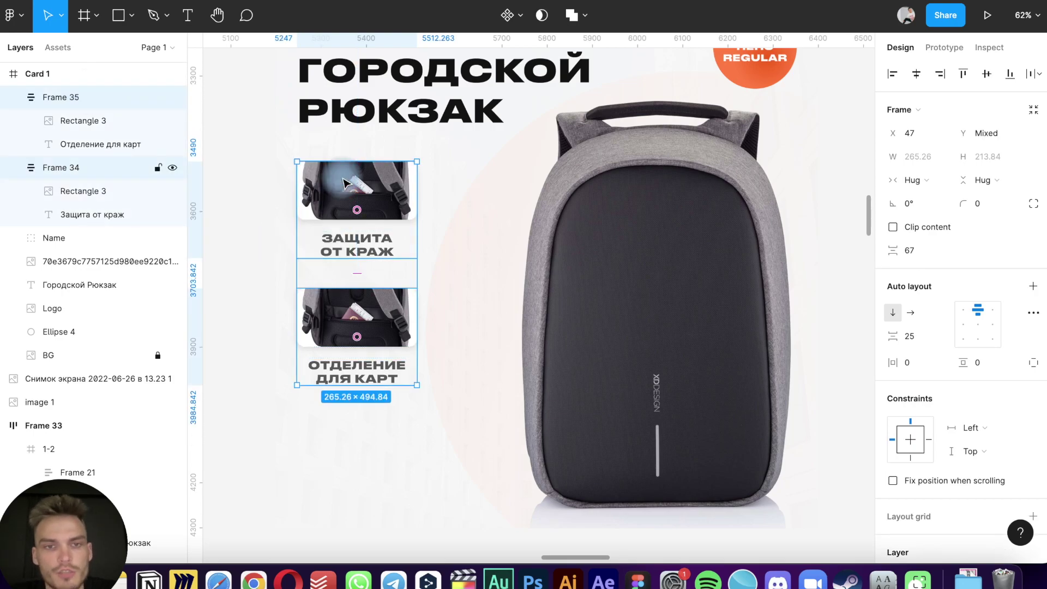
key("shift+a")
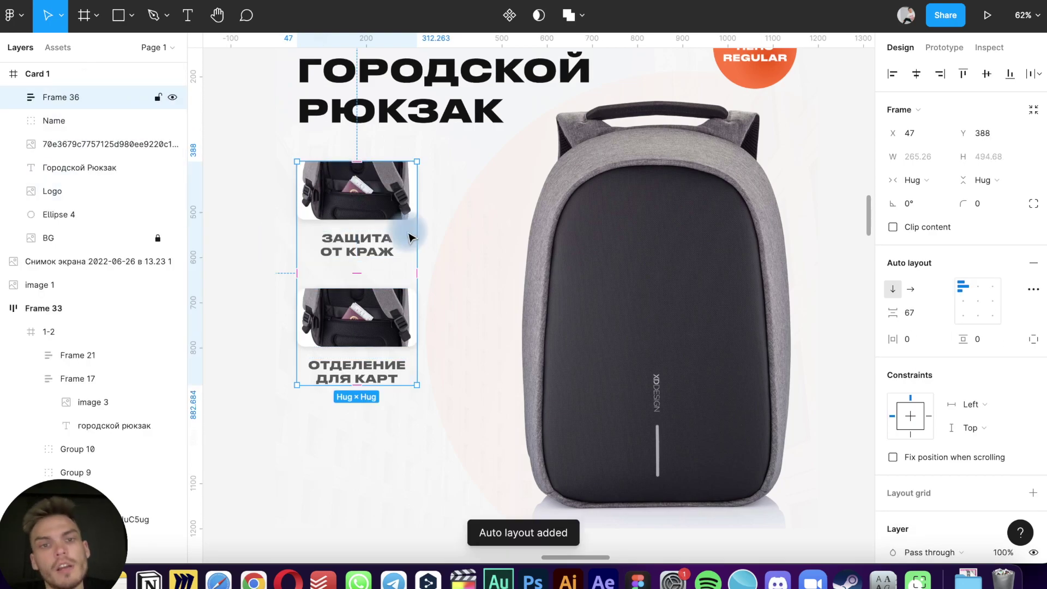
left_click_drag(358, 276, 358, 271)
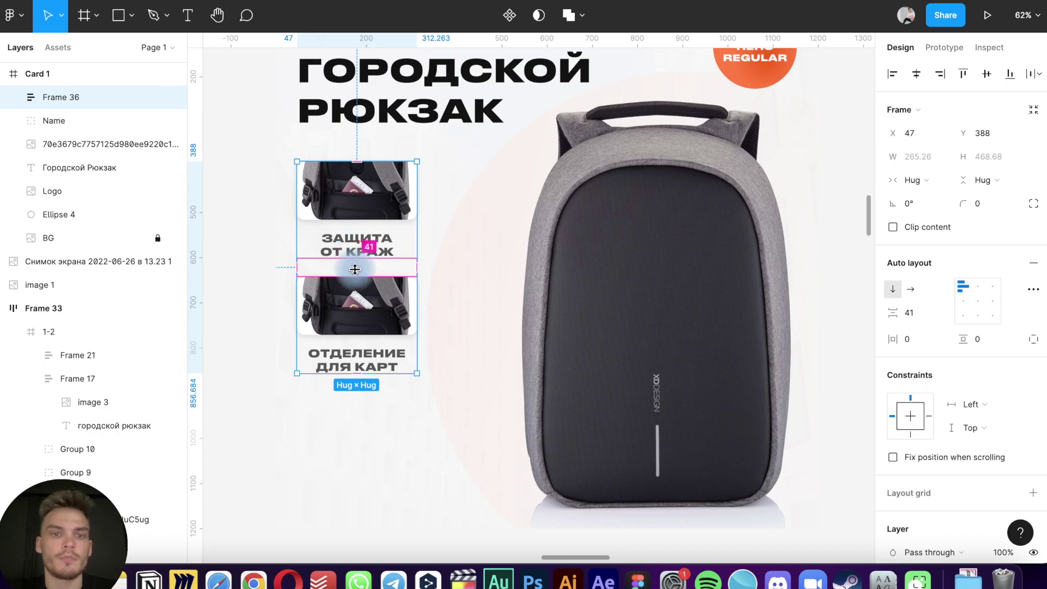
left_click_drag(355, 270, 355, 265)
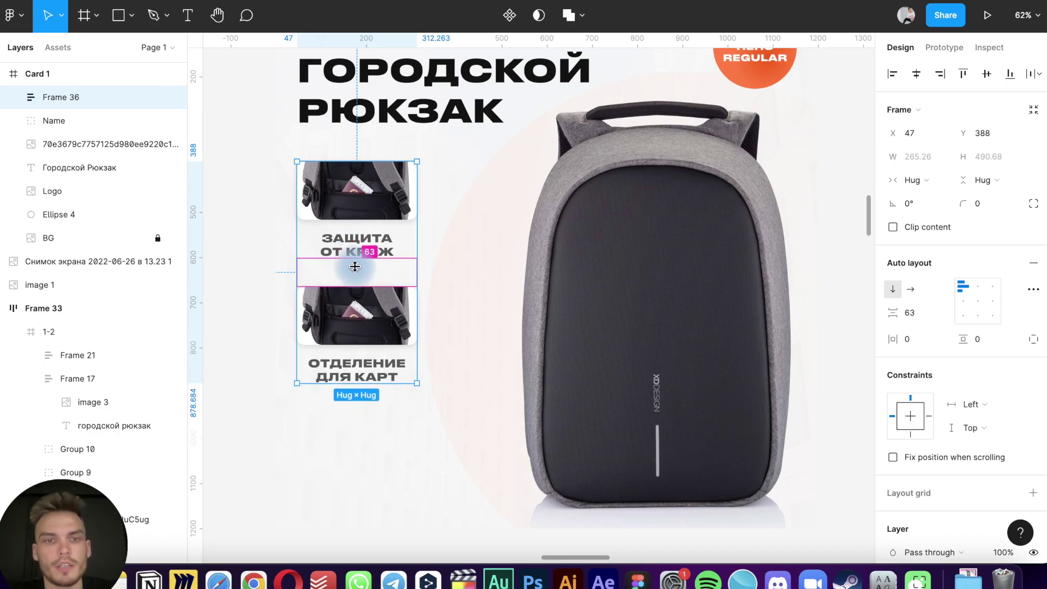
scroll(299, 314, "down", 3)
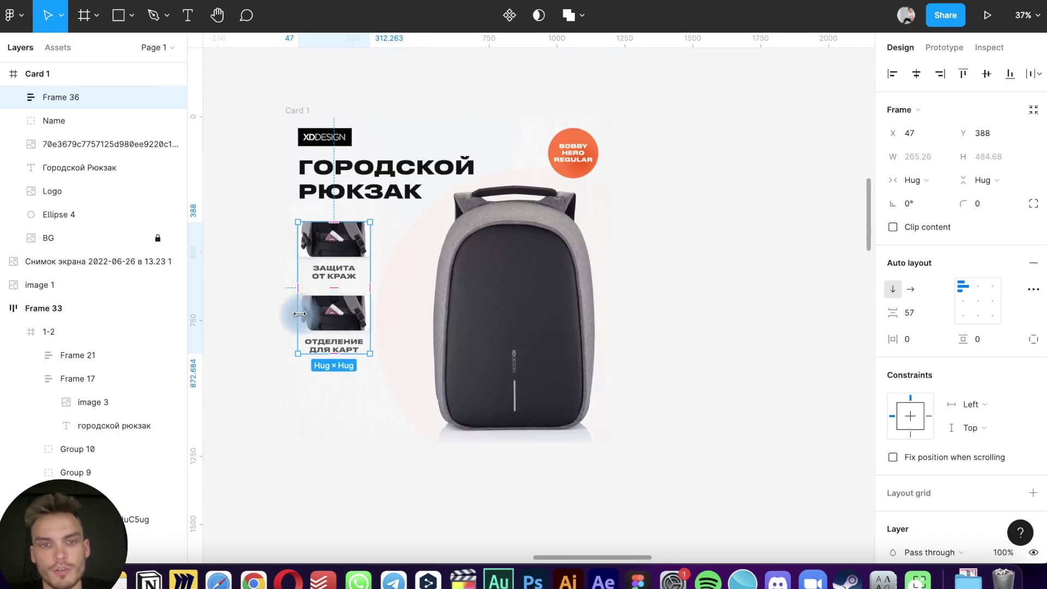
Select the hand-holding-card reference photo, then the second tile's photo
scroll(299, 313, "left", 15)
scroll(302, 316, "up", 4)
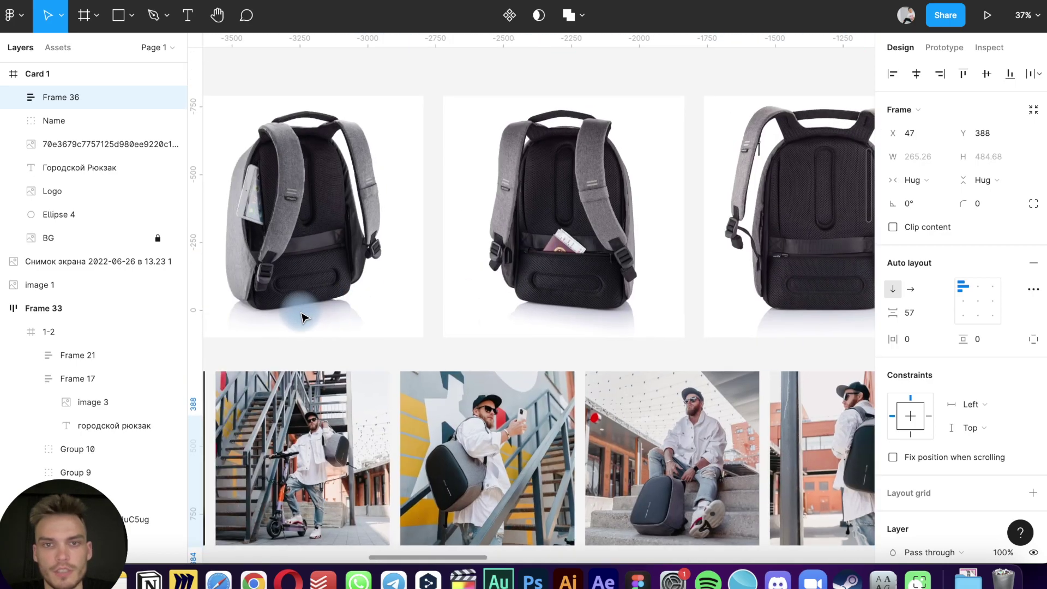
scroll(302, 316, "down", 5)
scroll(302, 316, "down", 5)
scroll(302, 317, "down", 3)
scroll(302, 316, "left", 10)
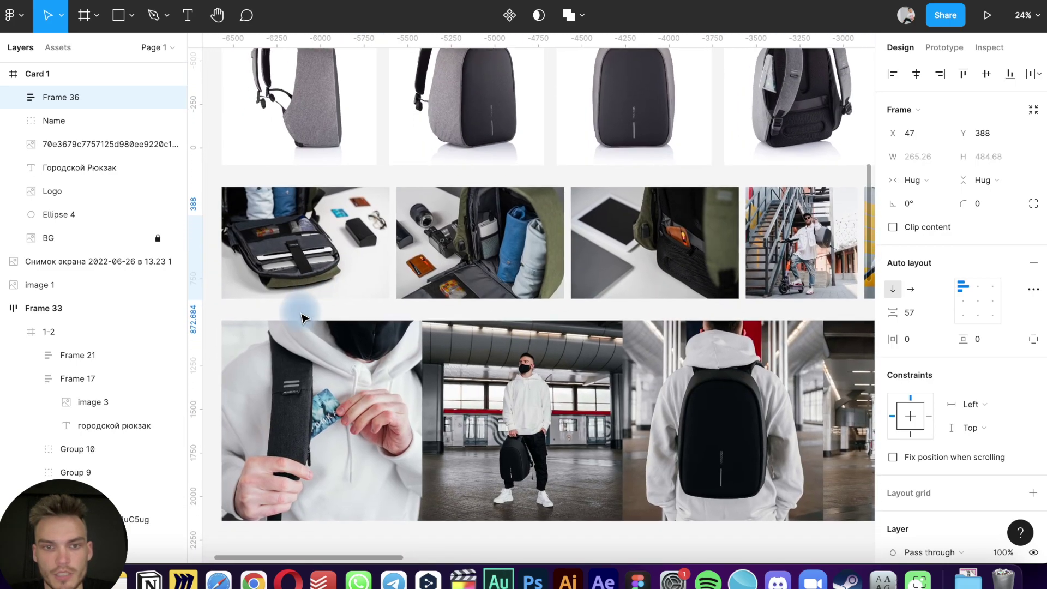
left_click(303, 416)
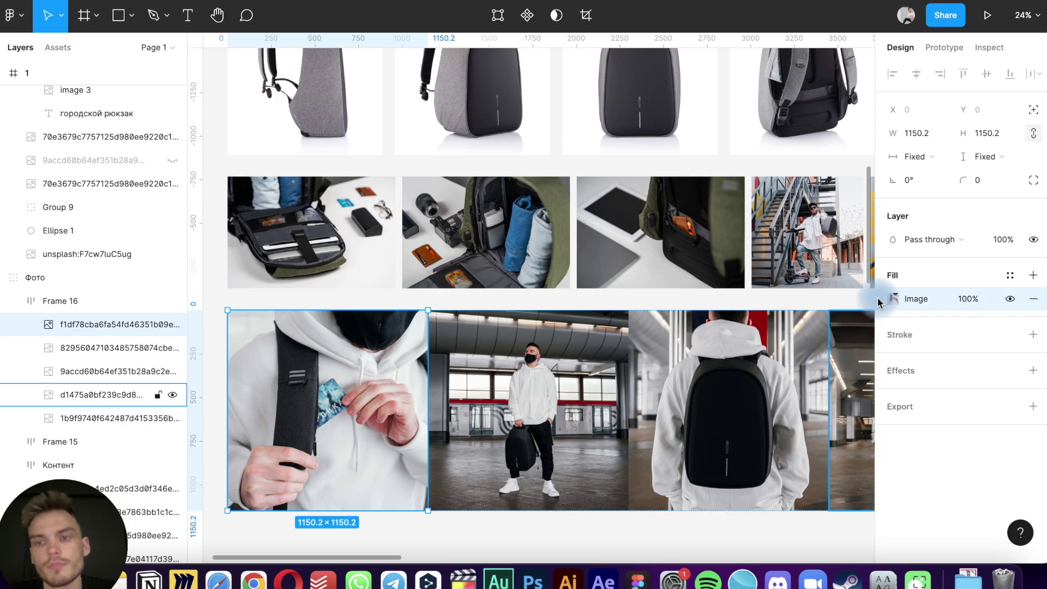
scroll(818, 321, "right", 15)
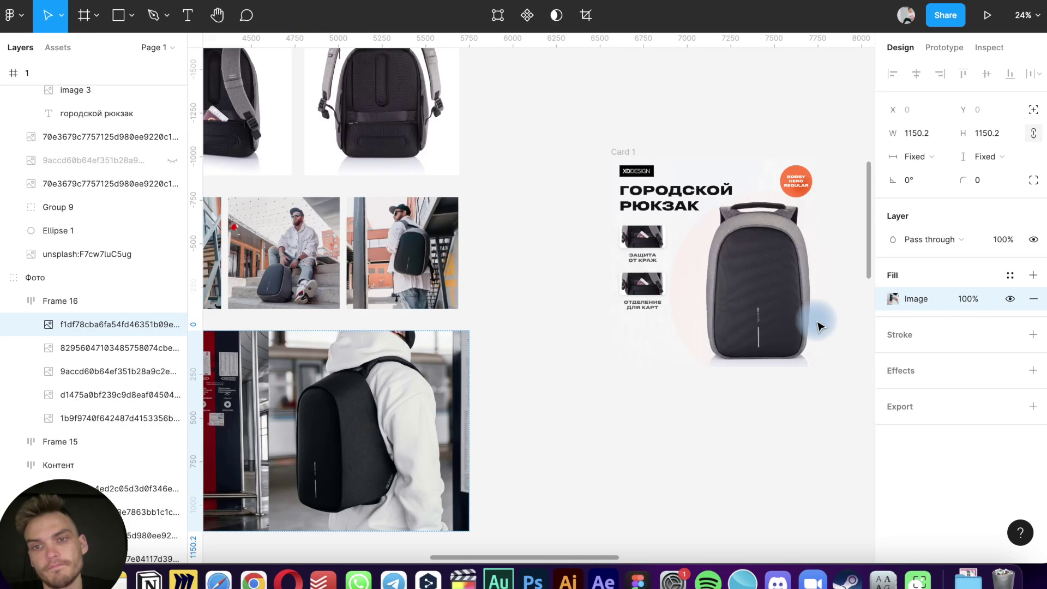
scroll(818, 321, "down", 5)
scroll(802, 327, "up", 8)
left_click(476, 281)
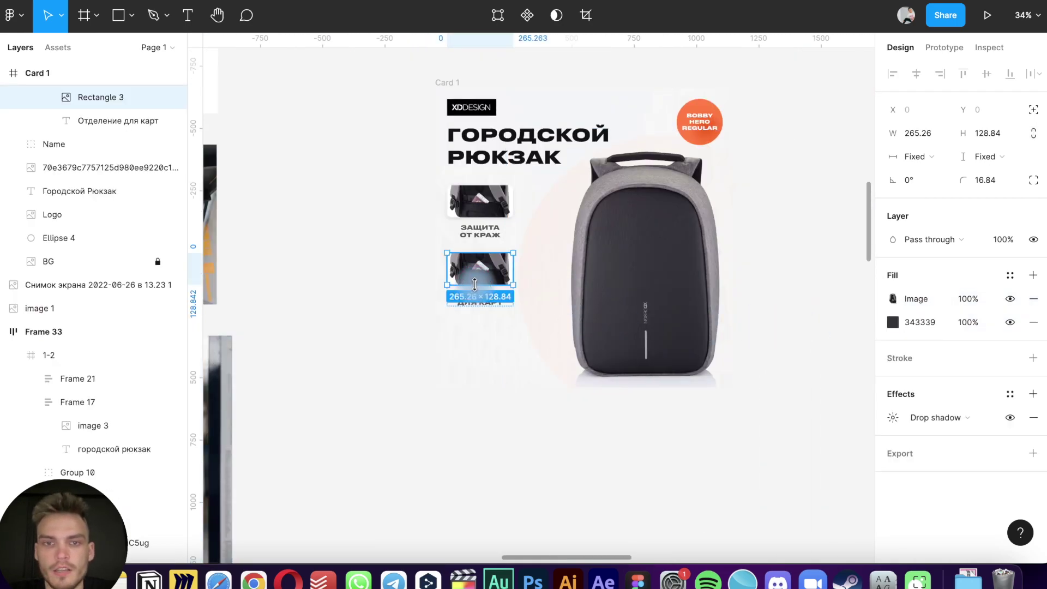
scroll(474, 284, "up", 5)
scroll(475, 284, "up", 7)
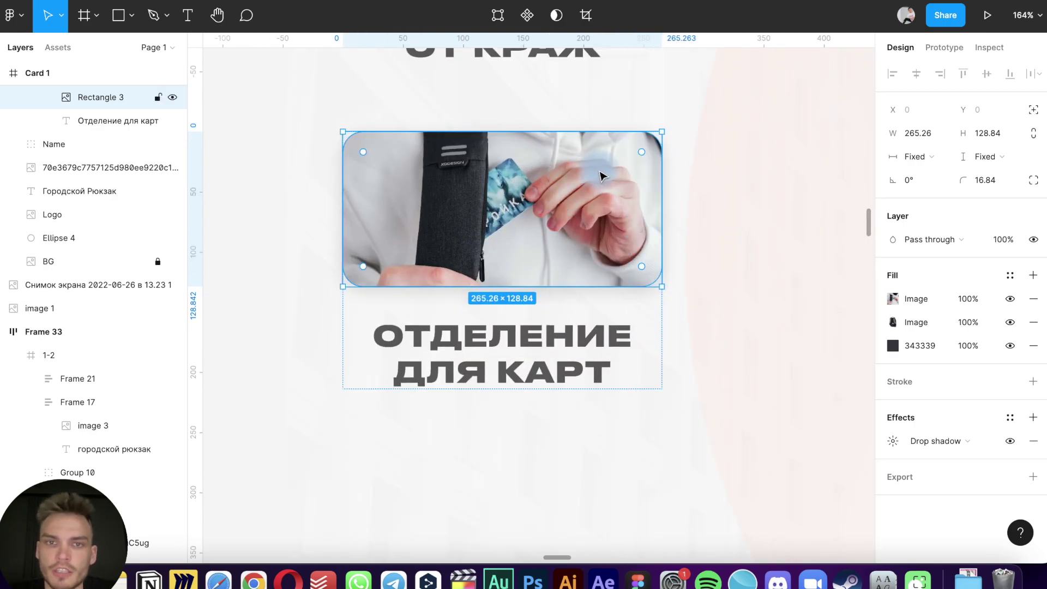
Crop the second tile's image, enlarging it to frame the hand sliding a card in
left_click(893, 299)
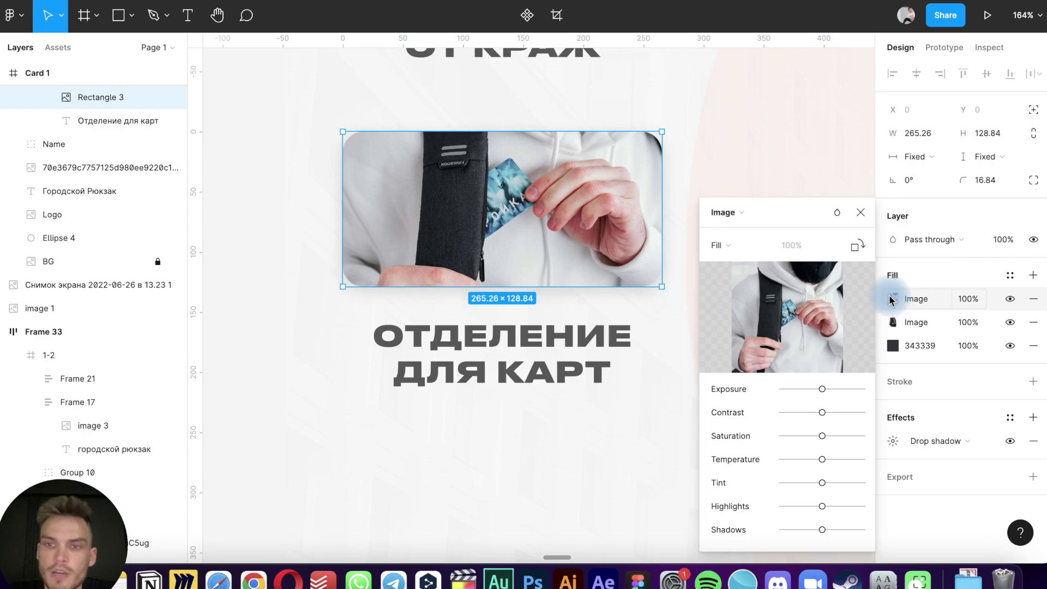
left_click(719, 246)
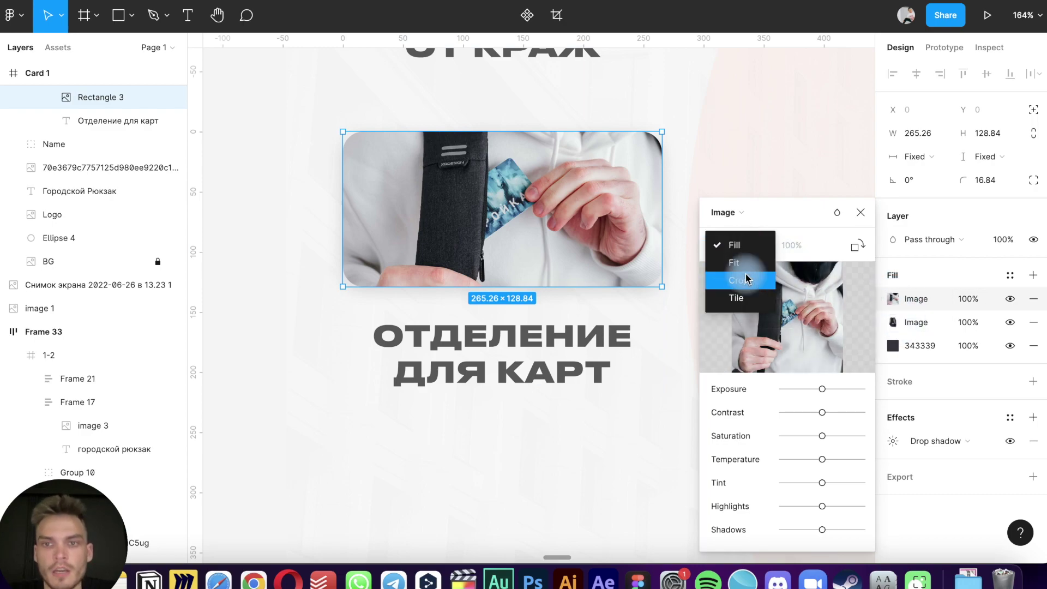
left_click(745, 276)
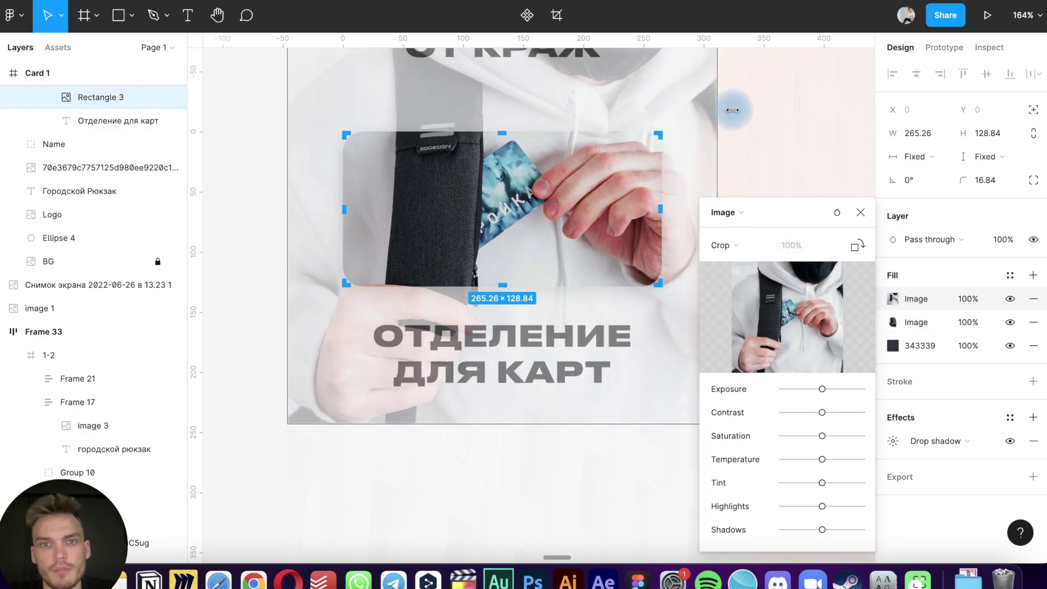
left_click_drag(666, 119, 742, 109)
key("Escape")
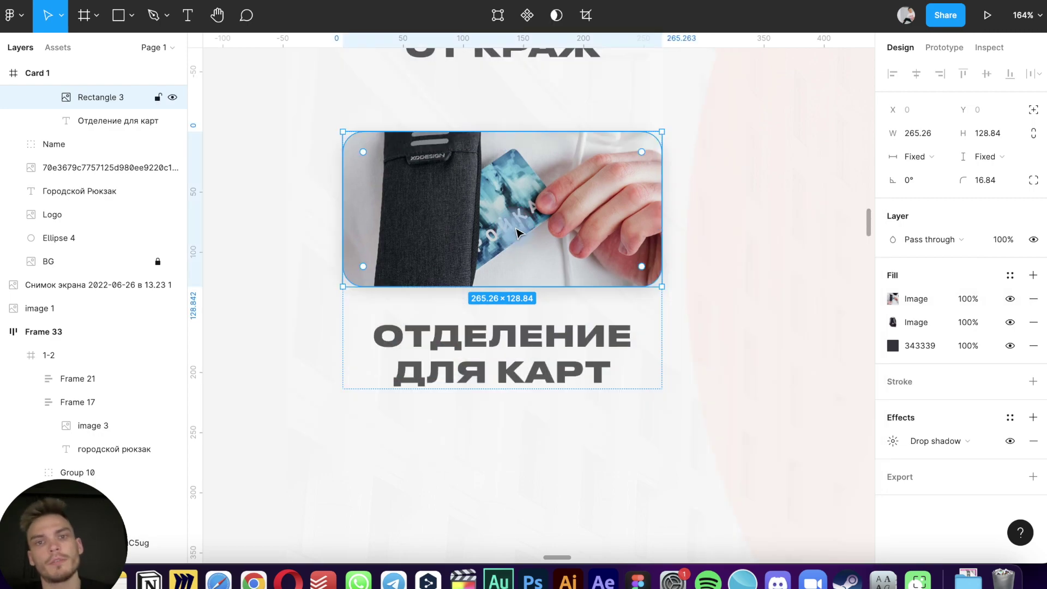
scroll(515, 228, "down", 5)
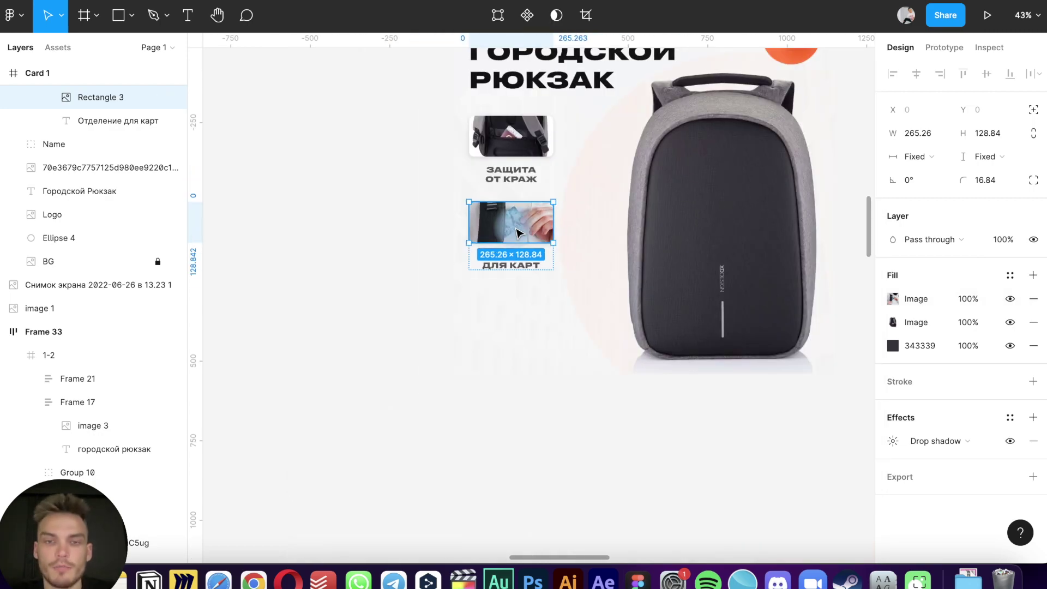
scroll(516, 233, "up", 5)
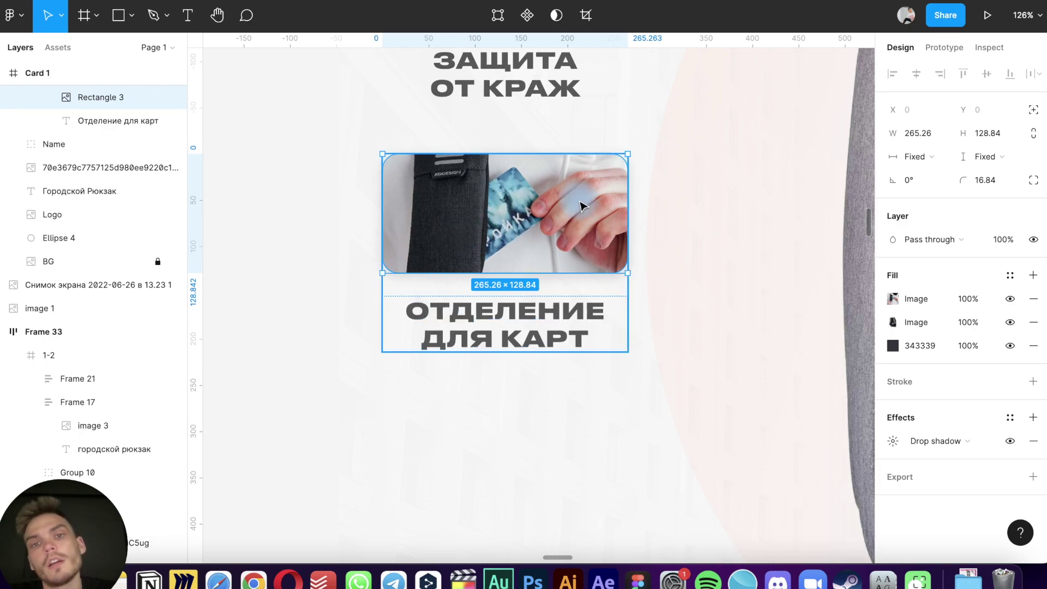
Duplicate the second photo tile to create a third tile below it
left_click(409, 475)
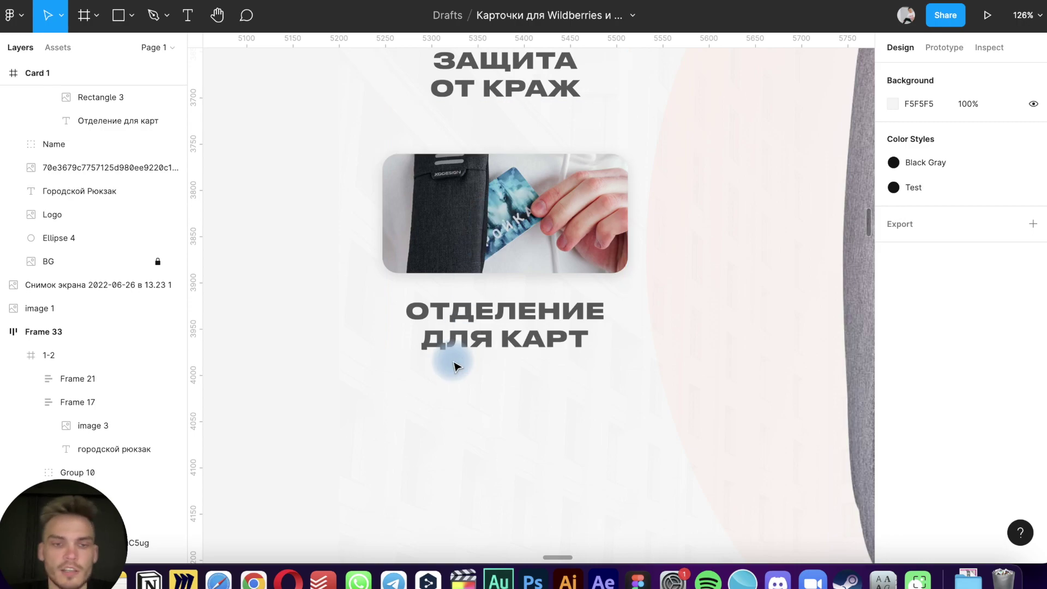
scroll(455, 366, "down", 5)
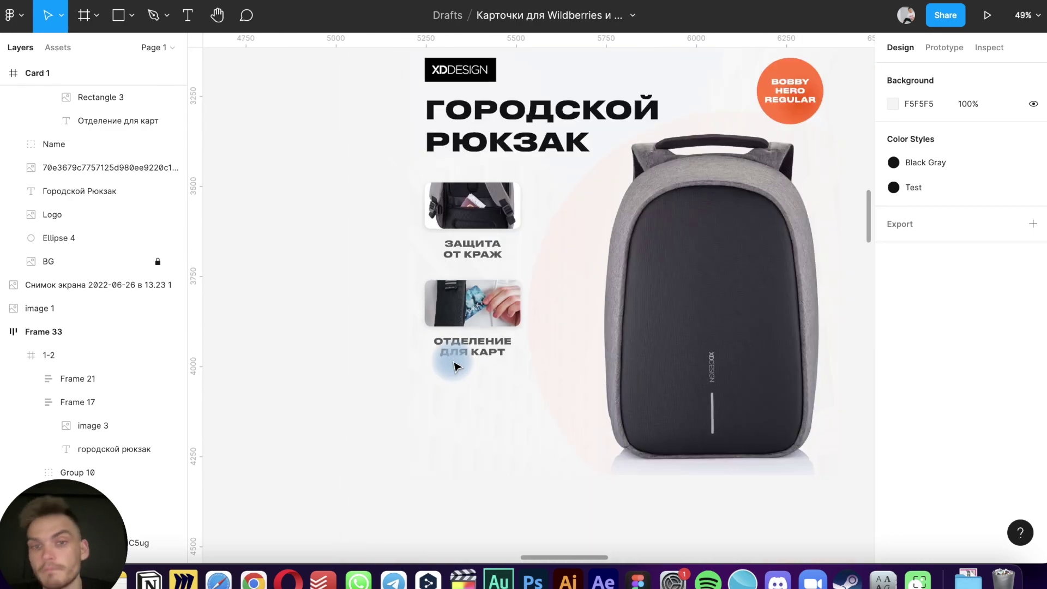
double_click(487, 303)
key("super+d")
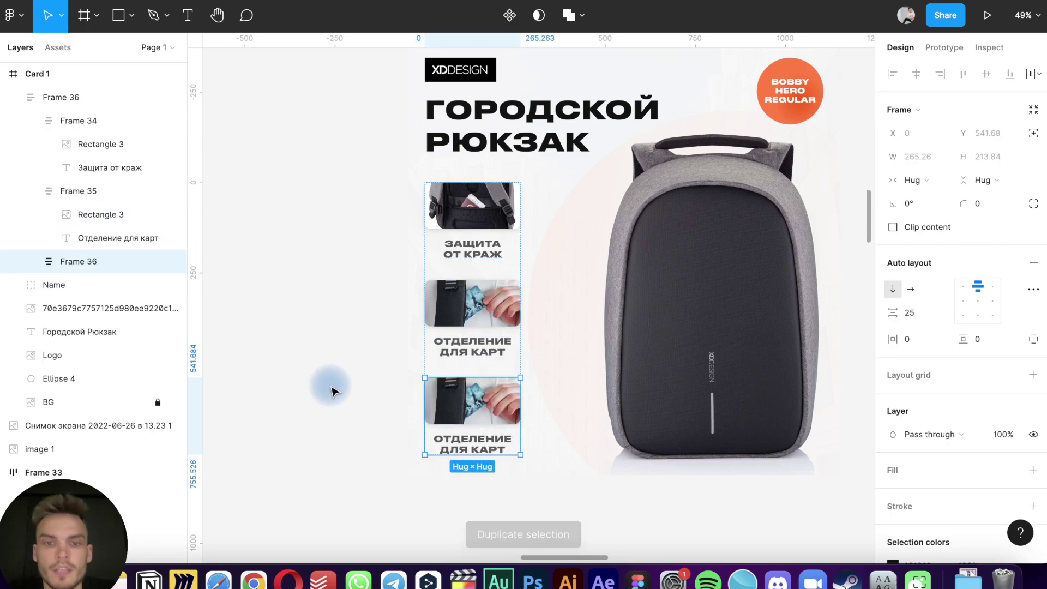
Change the third tile's caption to УДОБНОЕ ХРАНЕНИЕ
scroll(332, 392, "down", 5)
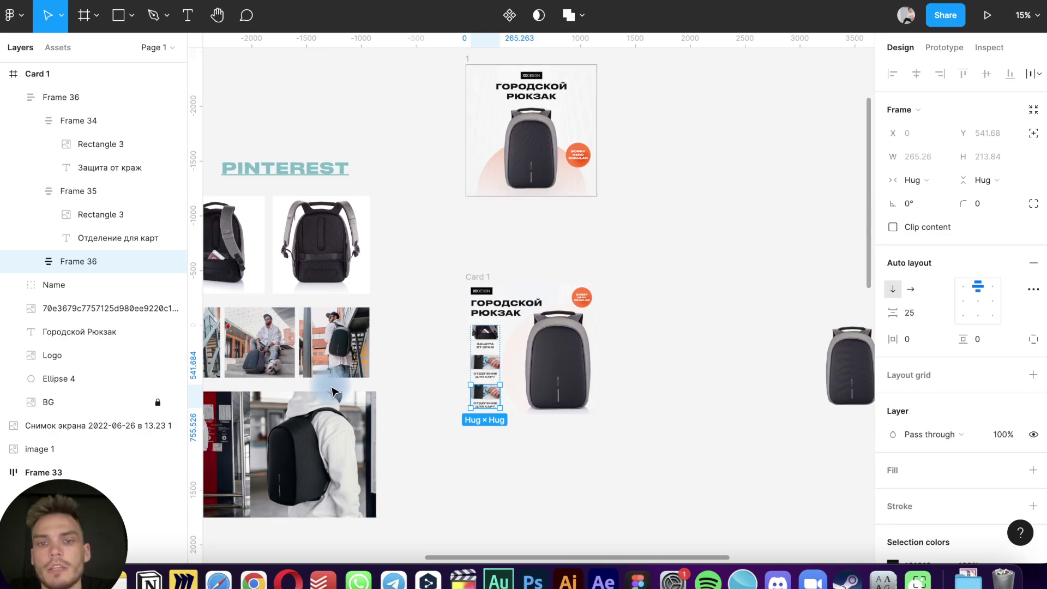
scroll(338, 413, "left", 3)
scroll(338, 413, "down", 3)
scroll(338, 412, "up", 5)
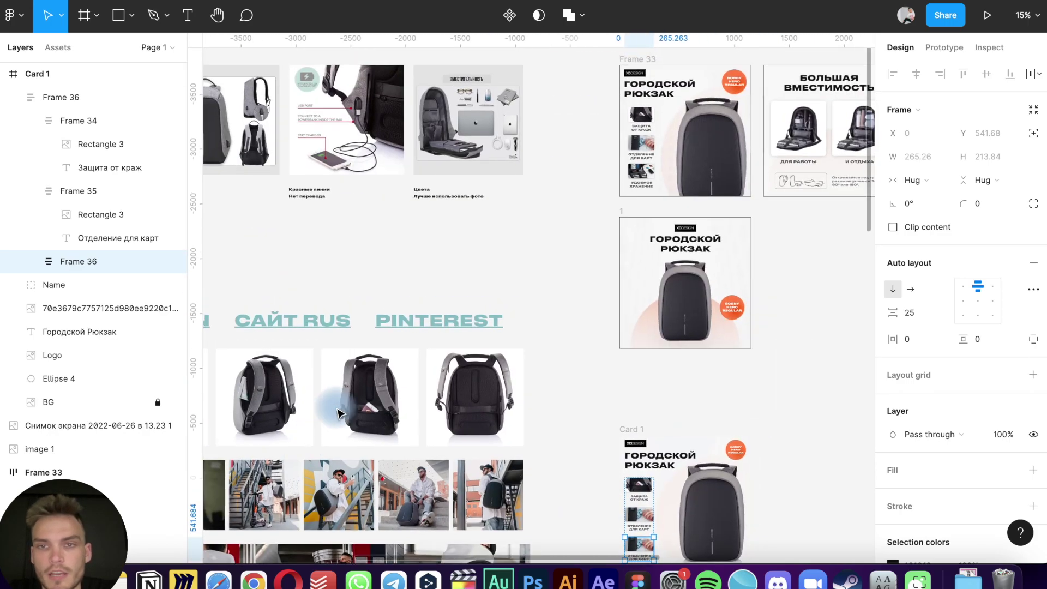
scroll(338, 413, "right", 2)
scroll(338, 412, "down", 10)
scroll(512, 251, "up", 8)
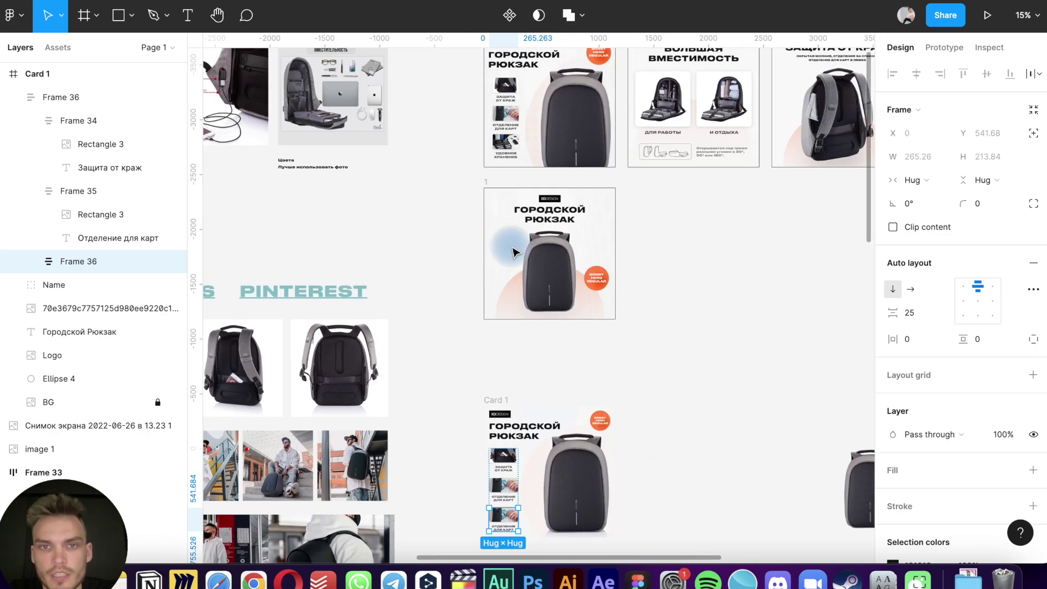
scroll(513, 251, "down", 5)
scroll(513, 250, "up", 5)
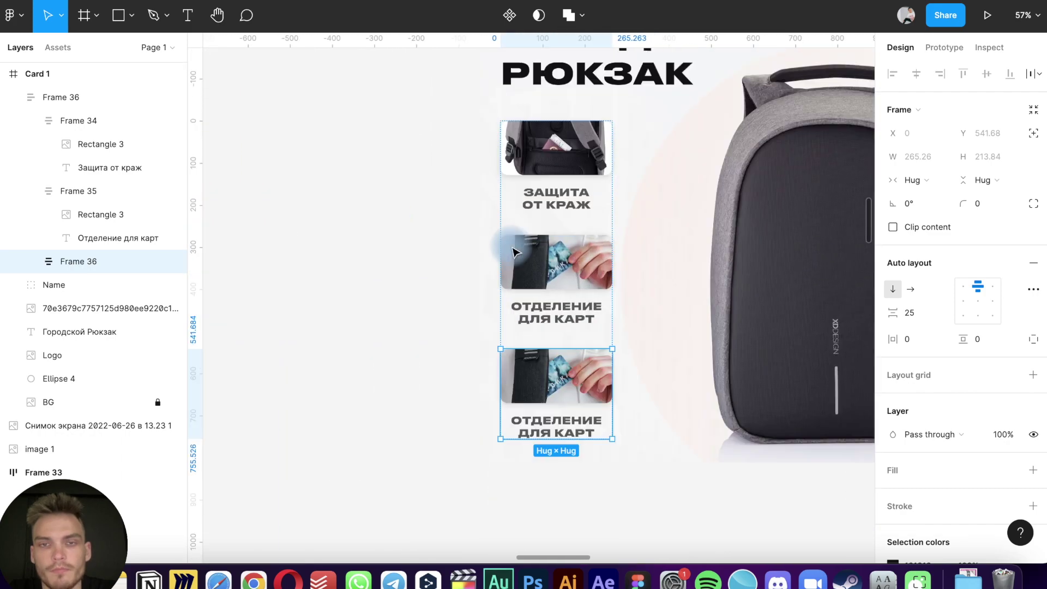
scroll(512, 251, "up", 5)
scroll(513, 251, "up", 3)
scroll(513, 251, "up", 8)
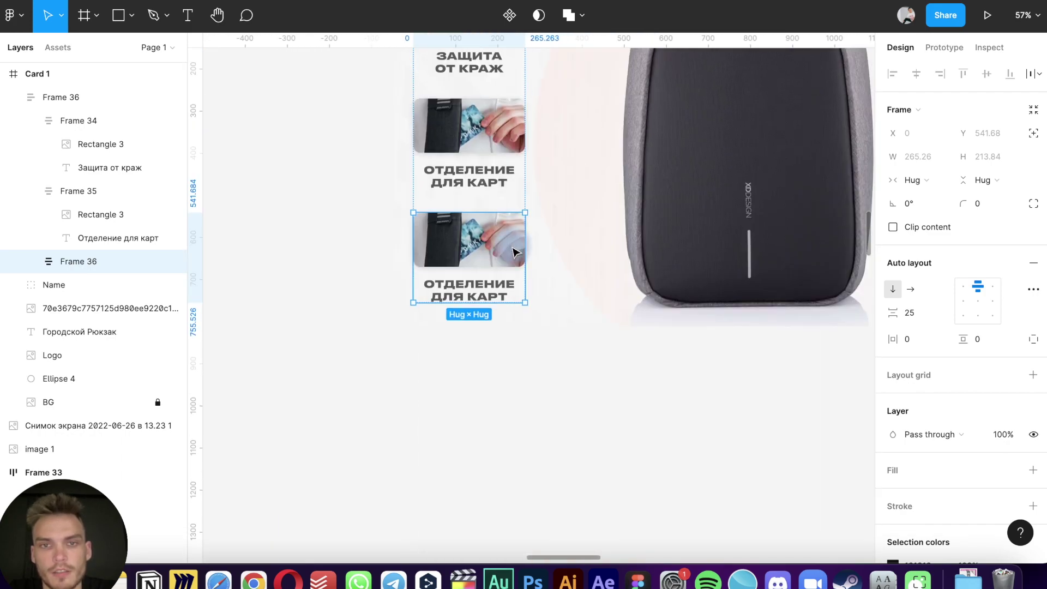
double_click(447, 289)
type("Удобное х")
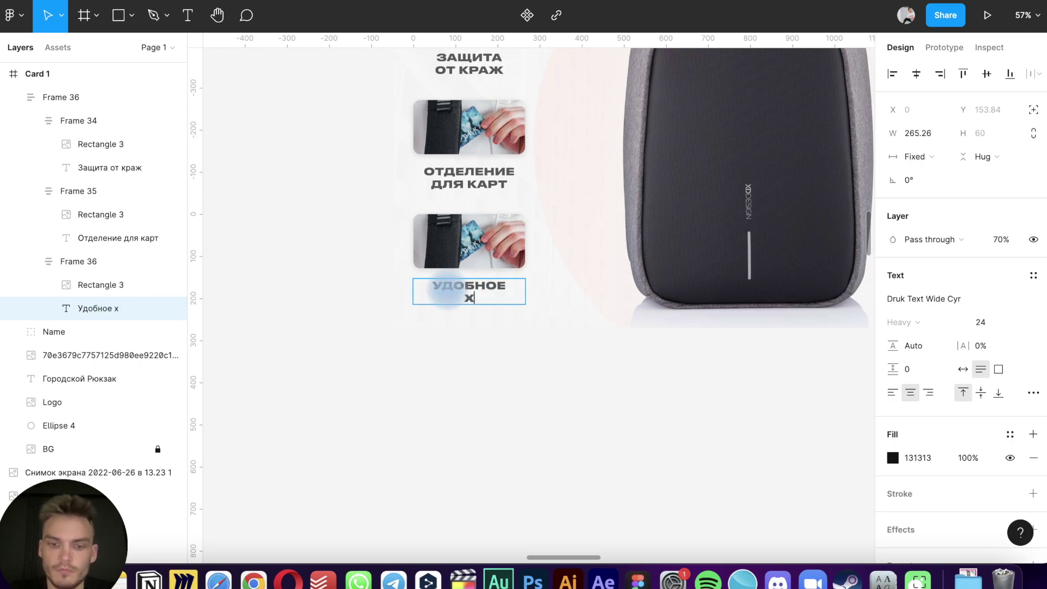
type("ие")
key("Escape")
scroll(405, 386, "up", 3)
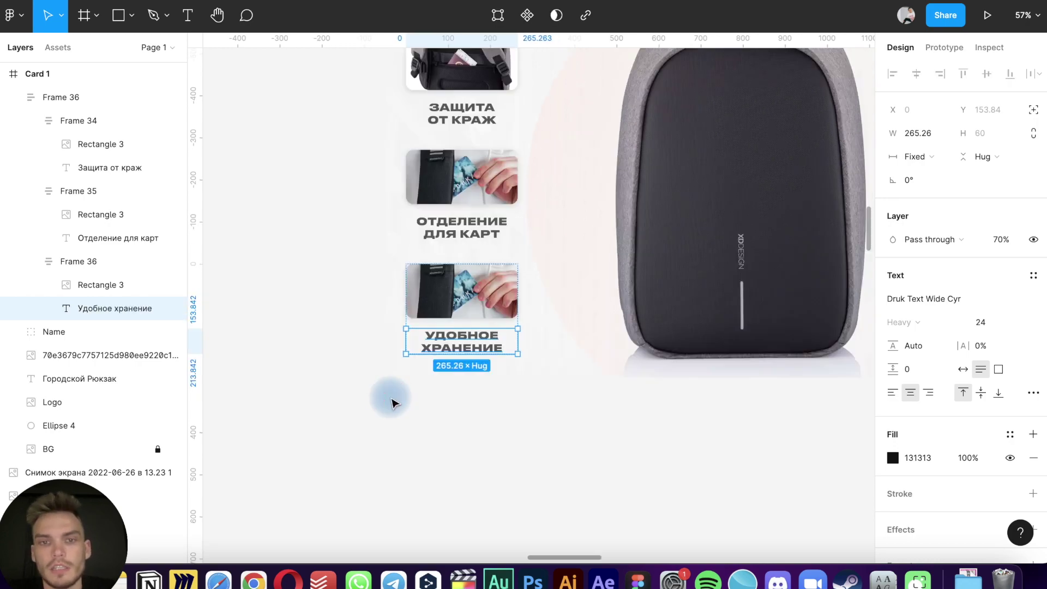
scroll(393, 403, "up", 5)
left_click(302, 345)
Look at the original card's storage photo for comparison
scroll(301, 346, "down", 3)
scroll(302, 346, "up", 5)
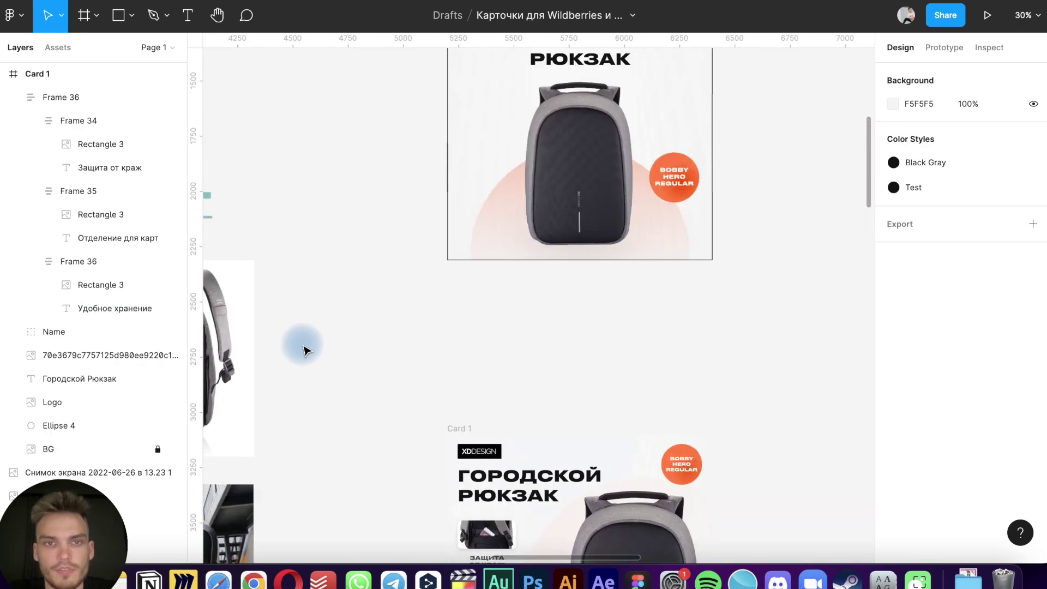
scroll(302, 345, "down", 5)
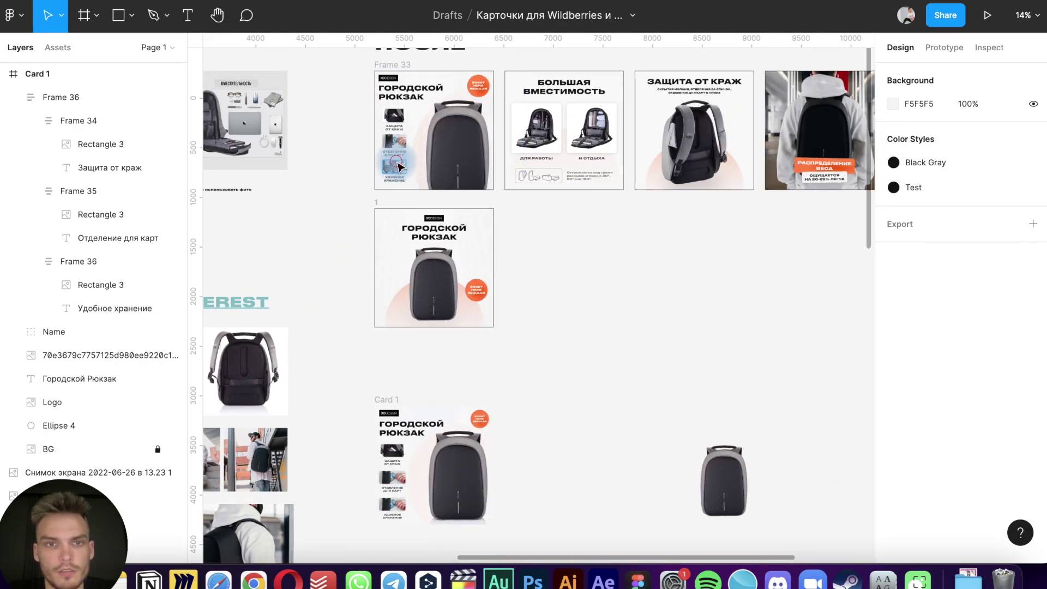
left_click(398, 165)
scroll(285, 269, "left", 10)
scroll(292, 269, "left", 5)
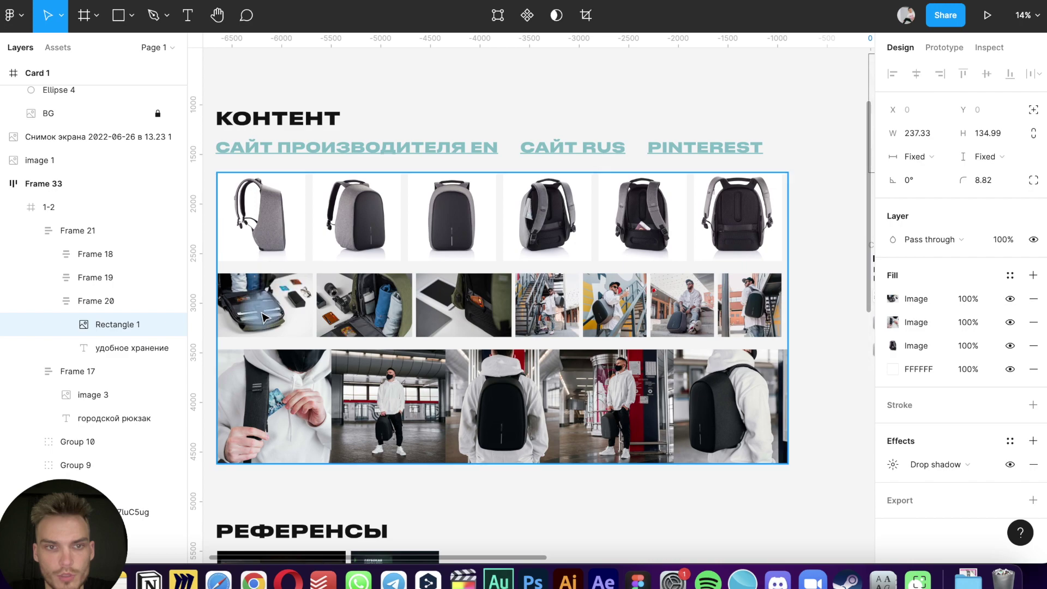
Check the open-backpack reference photo's fill, then select the storage tile's photo
left_click(262, 317)
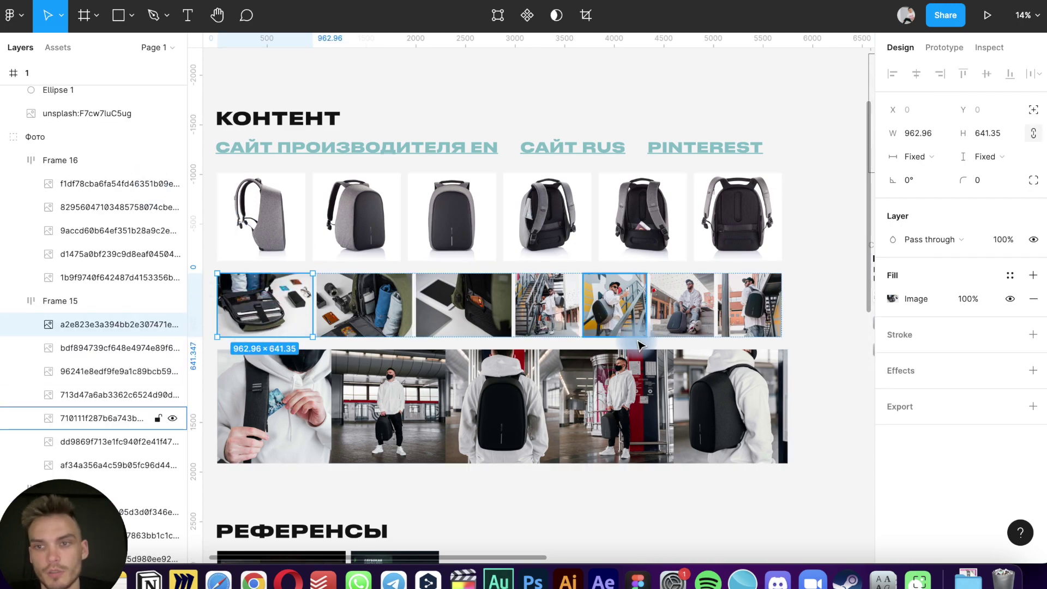
left_click(879, 299)
scroll(700, 323, "right", 8)
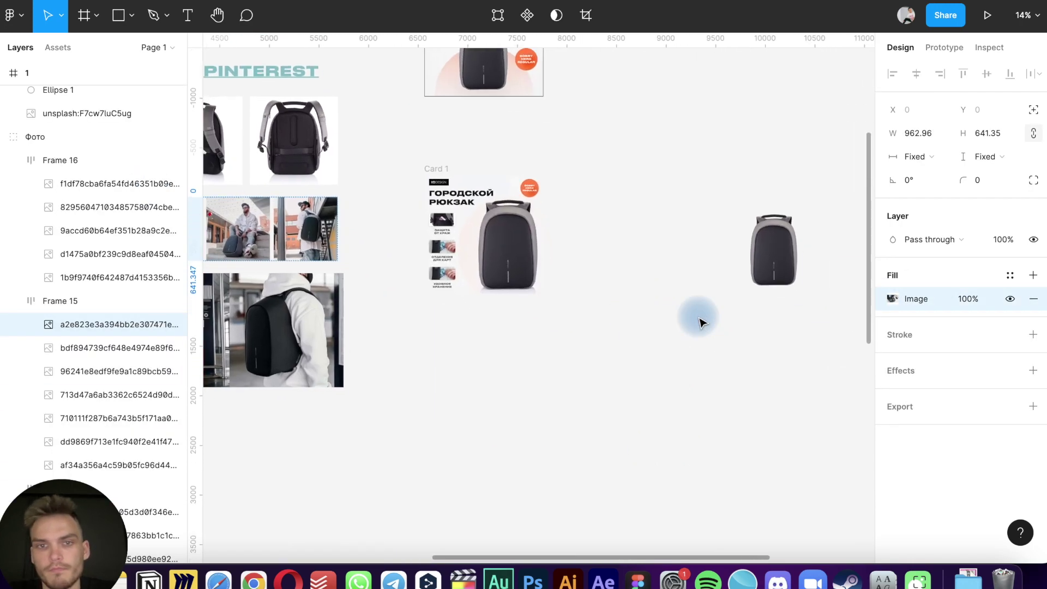
scroll(431, 289, "up", 10)
left_click(567, 139)
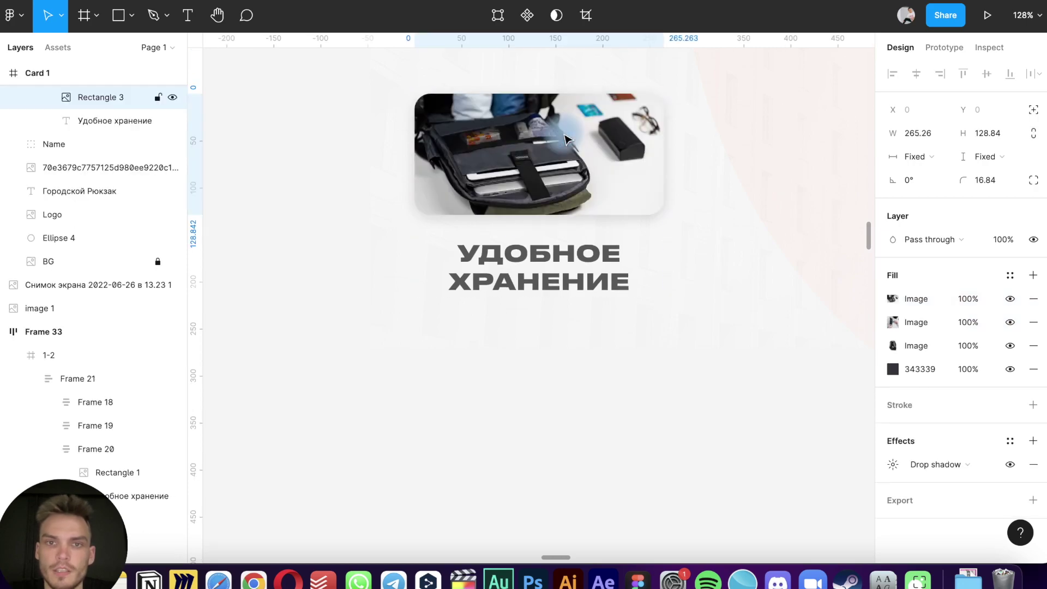
scroll(562, 136, "up", 2)
scroll(561, 135, "up", 5)
scroll(553, 164, "down", 2)
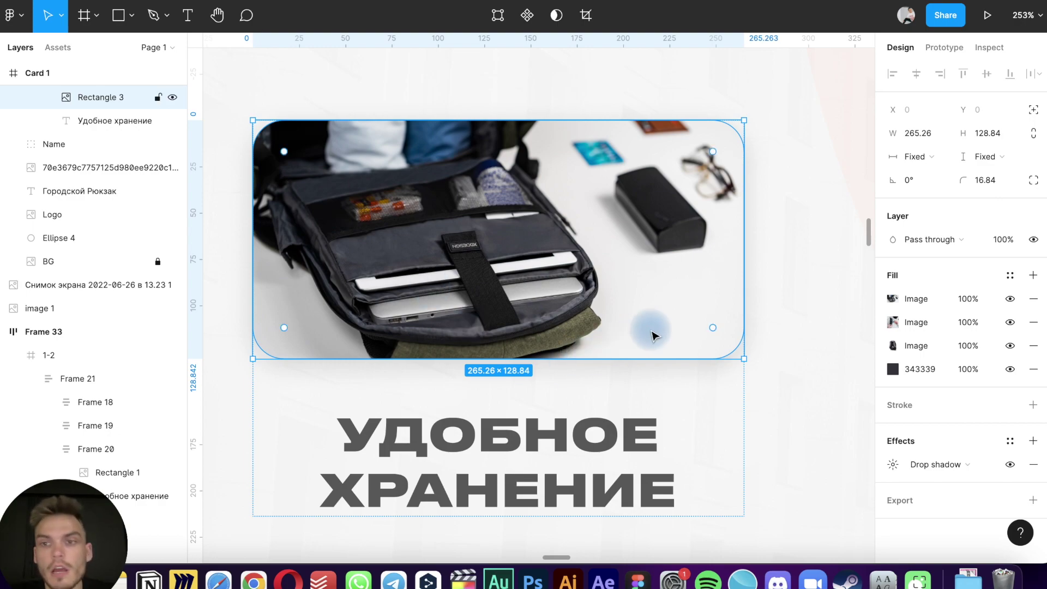
Crop the storage tile's photo, enlarging it and shifting it up onto the compartments
left_click(893, 299)
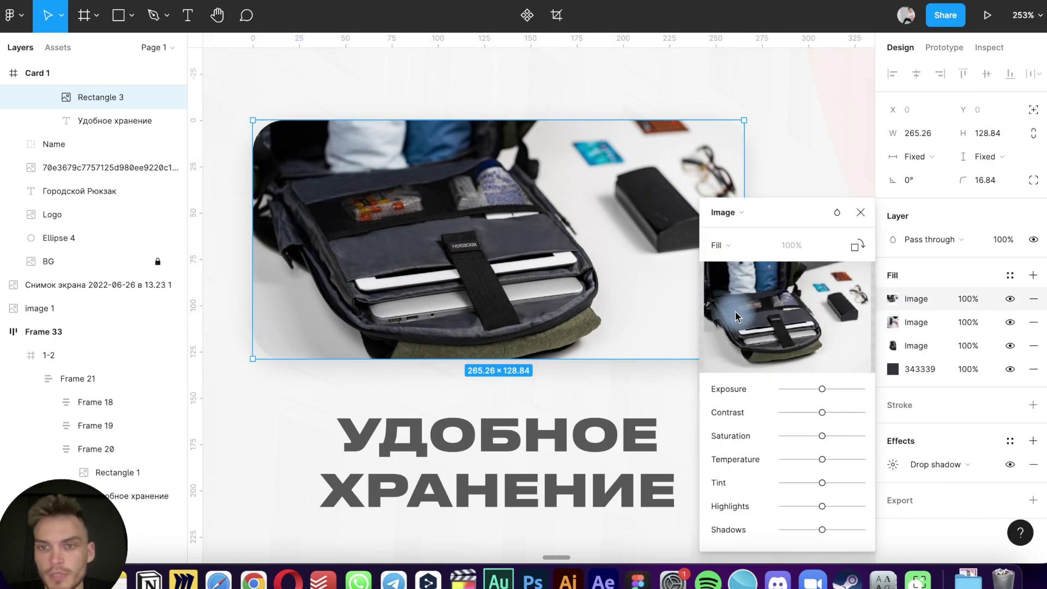
left_click(736, 246)
left_click(741, 281)
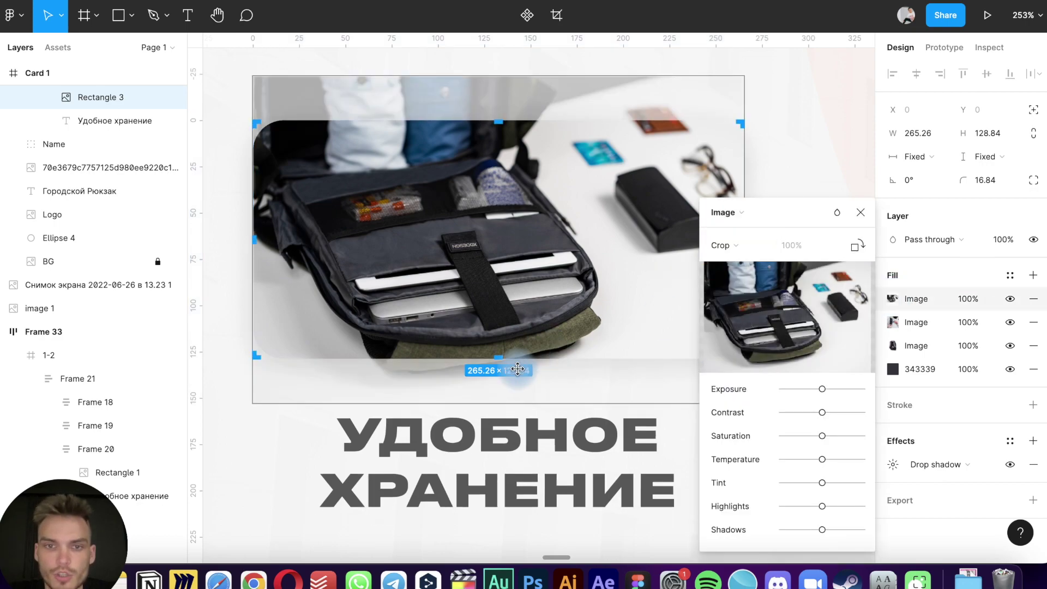
left_click_drag(508, 406, 504, 473)
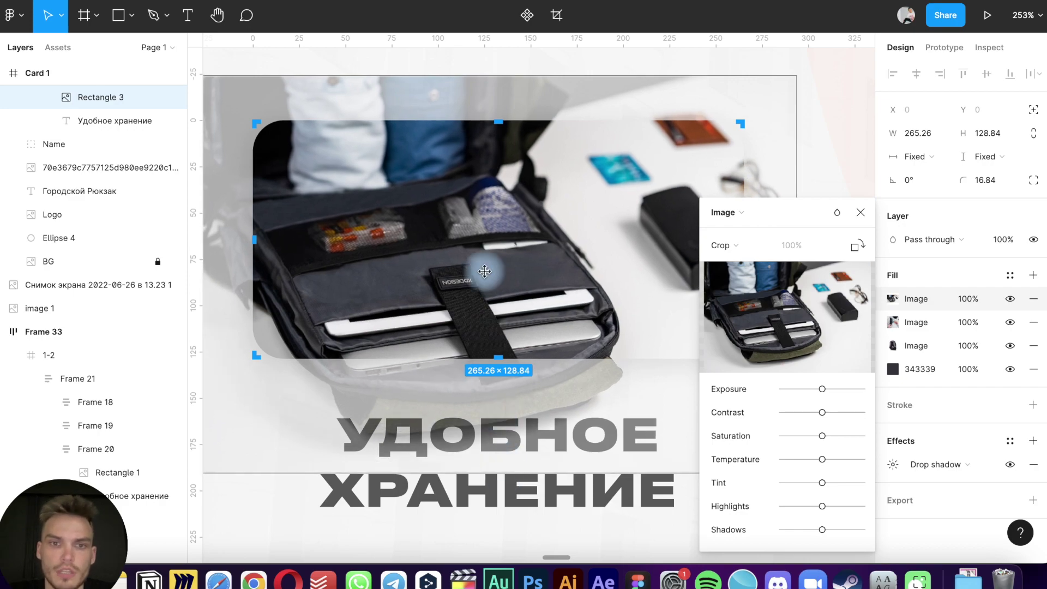
left_click_drag(484, 254, 495, 227)
key("Escape")
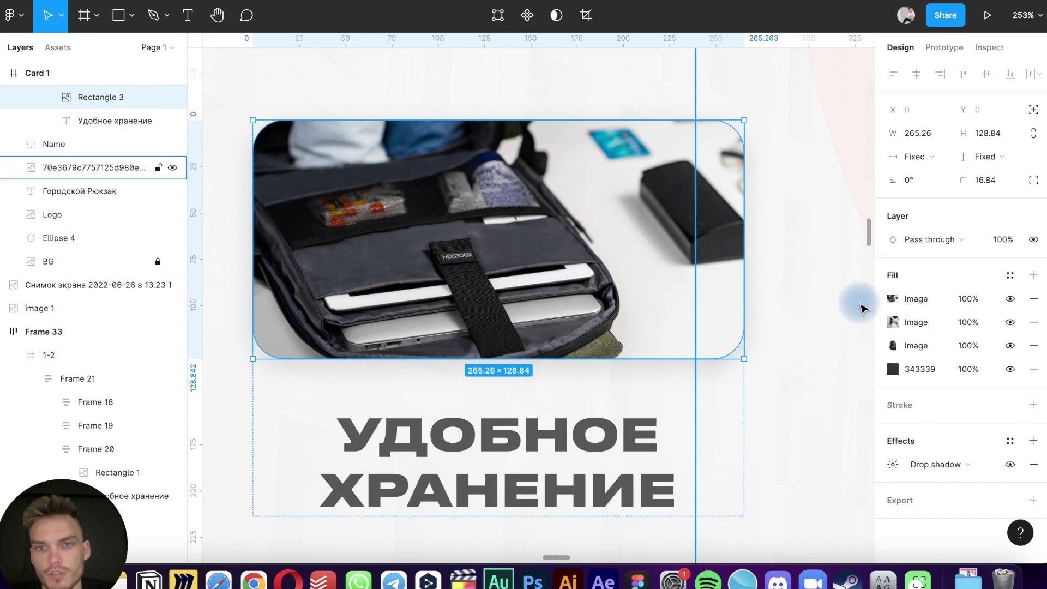
Move the three-tile column right to X 93
left_click(795, 330)
scroll(795, 329, "down", 5)
left_click(705, 363)
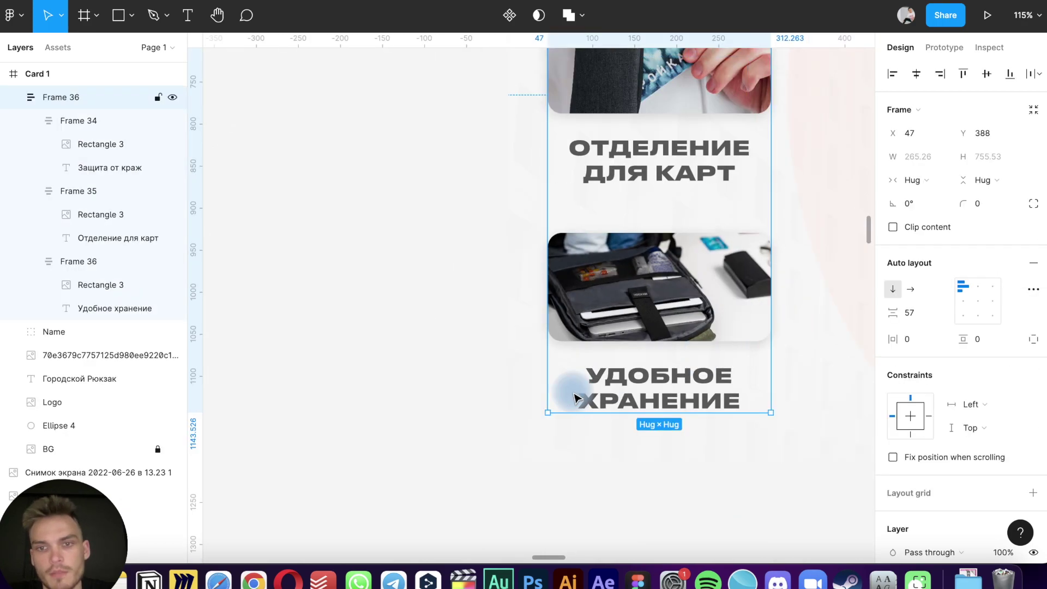
scroll(578, 399, "down", 3)
scroll(580, 403, "up", 3)
scroll(579, 401, "down", 5)
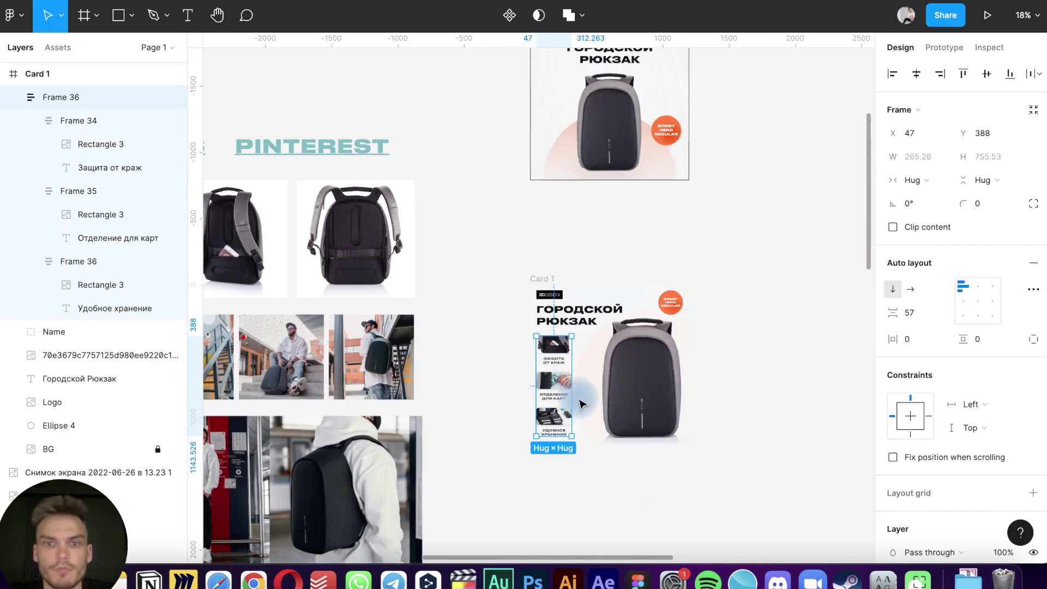
scroll(578, 395, "right", 1)
scroll(576, 386, "up", 3)
left_click(576, 386)
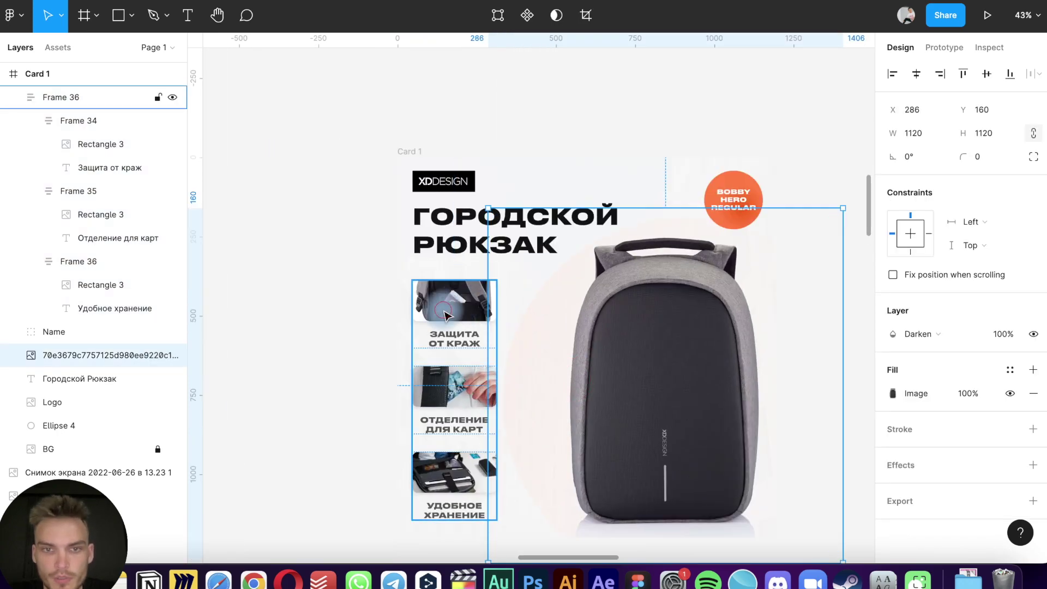
left_click_drag(434, 305, 448, 305)
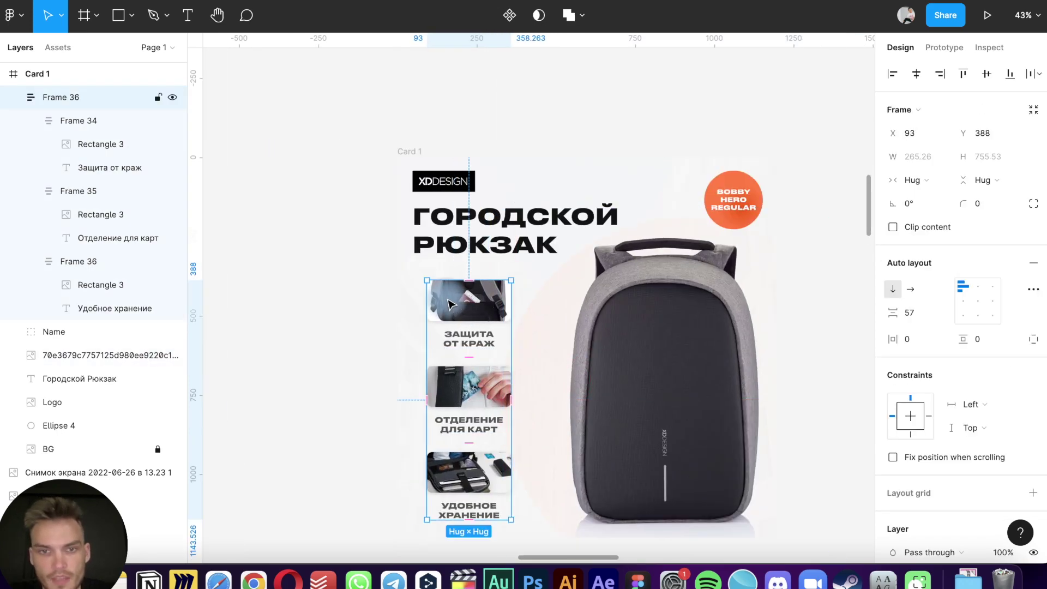
Nudge the tile column up to Y 380
left_click(212, 477)
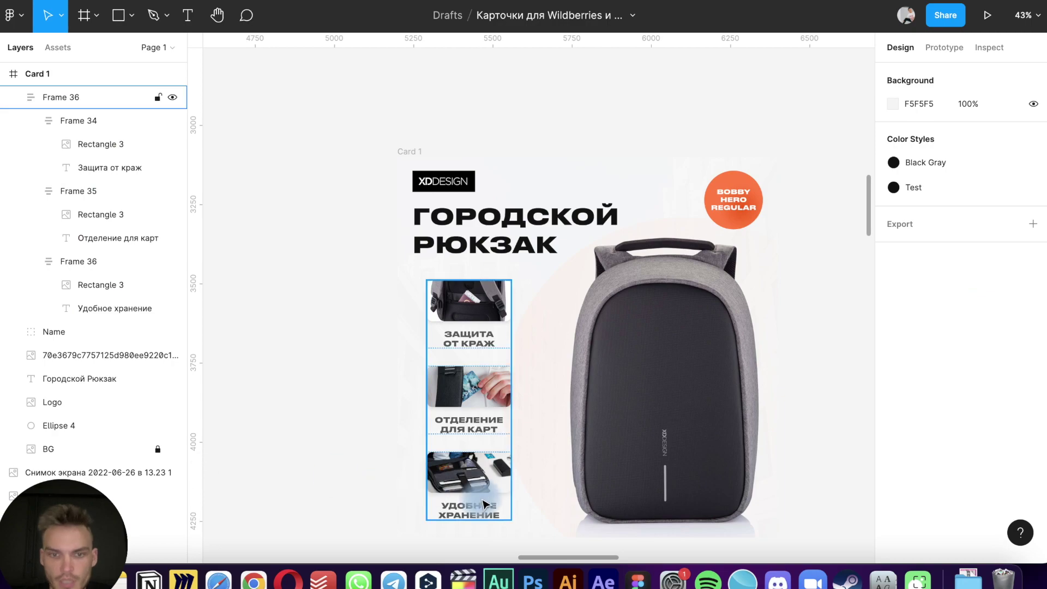
left_click(82, 97)
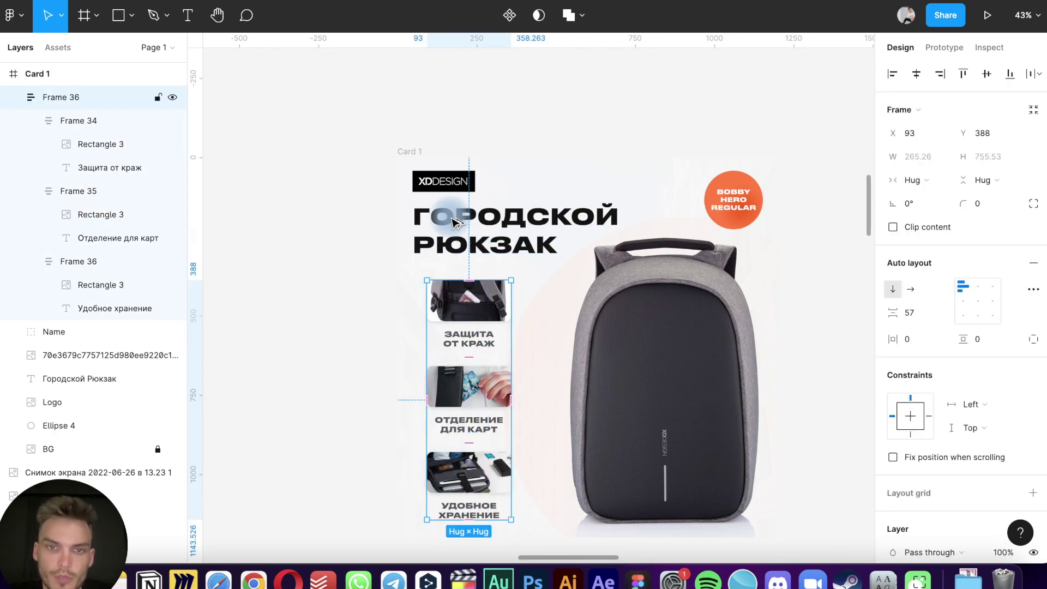
key("shift+Up")
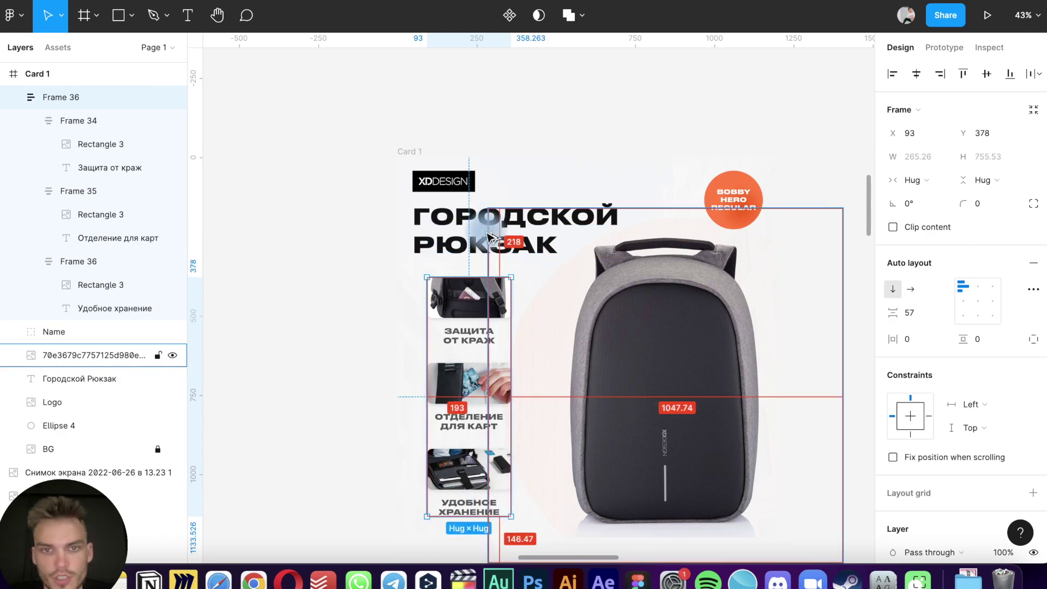
key("Down")
key("Down")
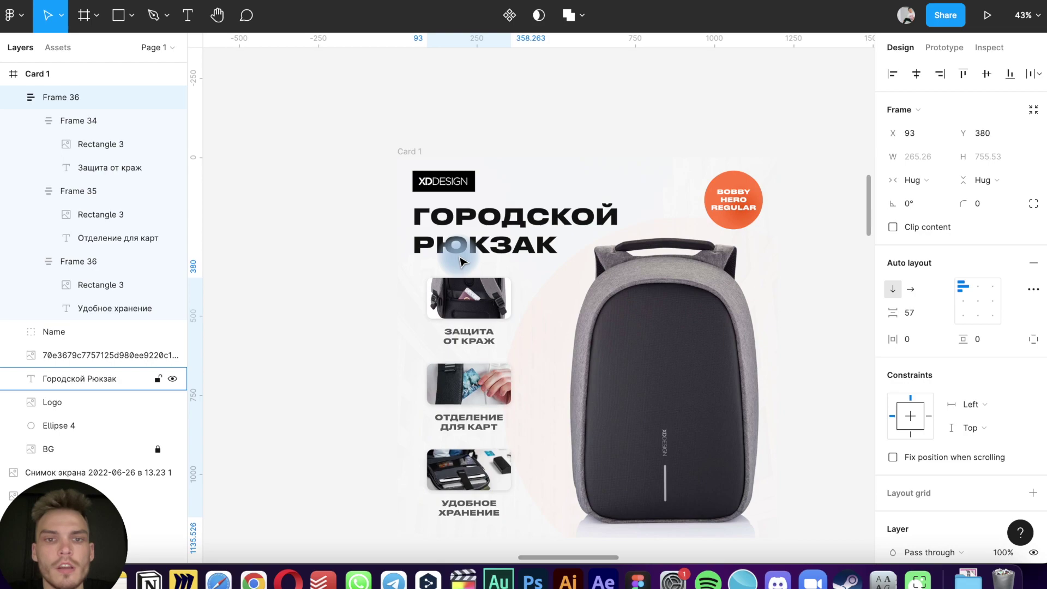
left_click(304, 320)
scroll(303, 320, "down", 5)
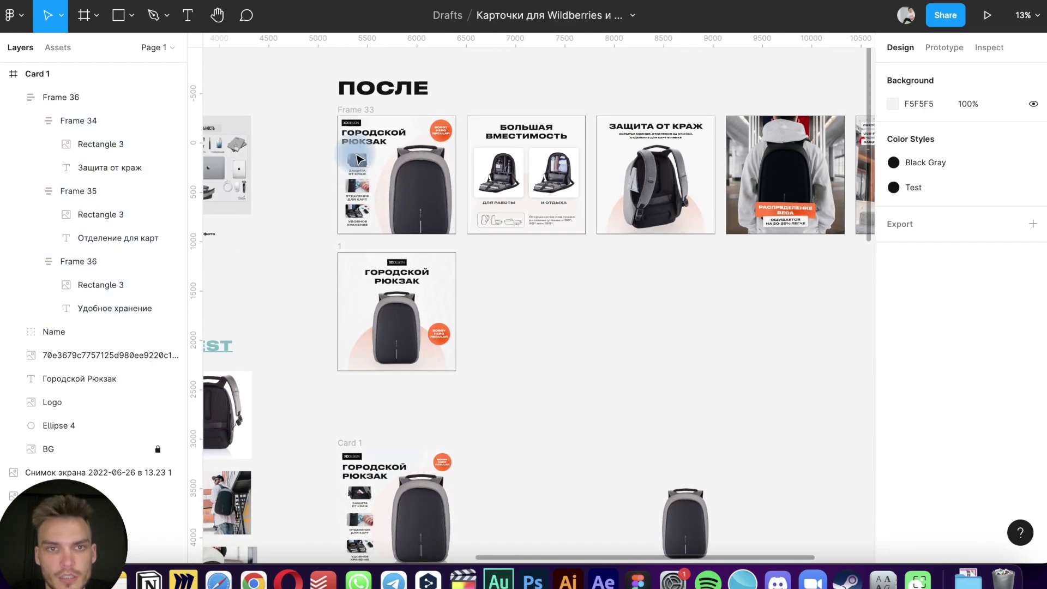
Move the original 1-2 card out of the row to sit beside Card 1
left_click(370, 114)
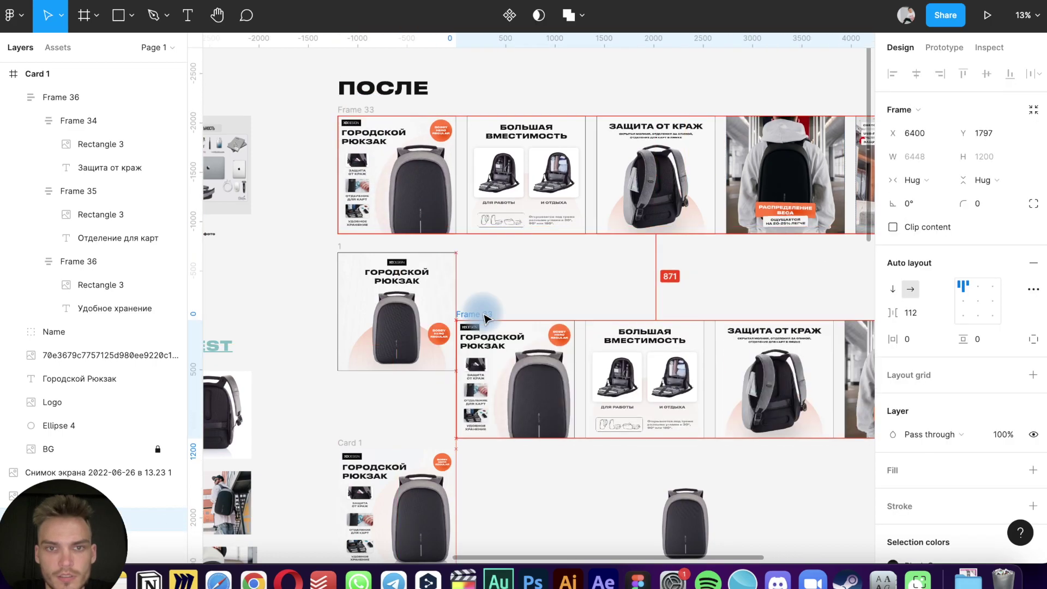
double_click(395, 142)
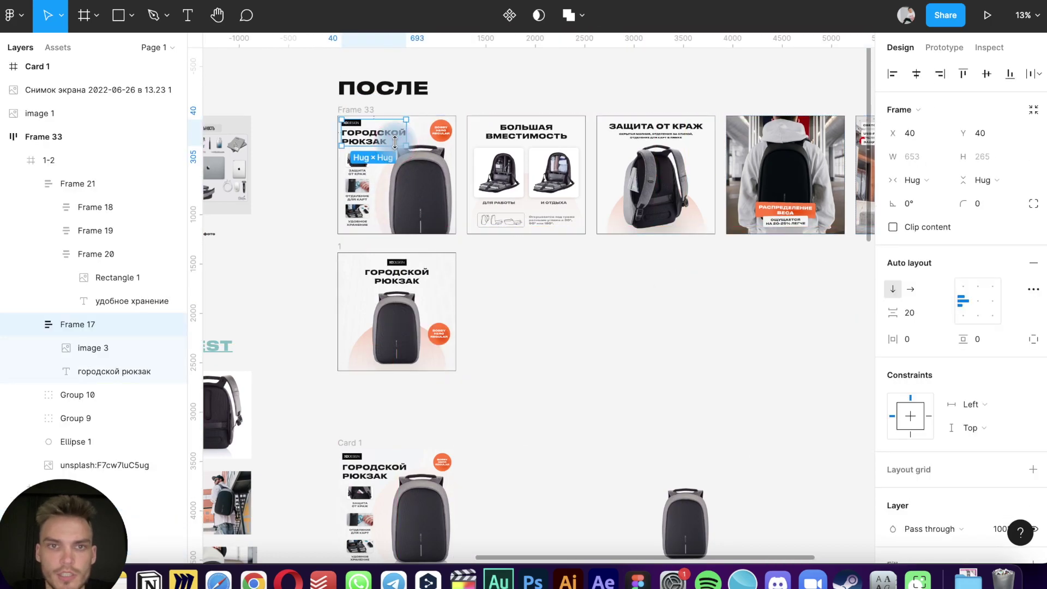
left_click(352, 109)
double_click(394, 148)
left_click_drag(395, 148, 520, 484)
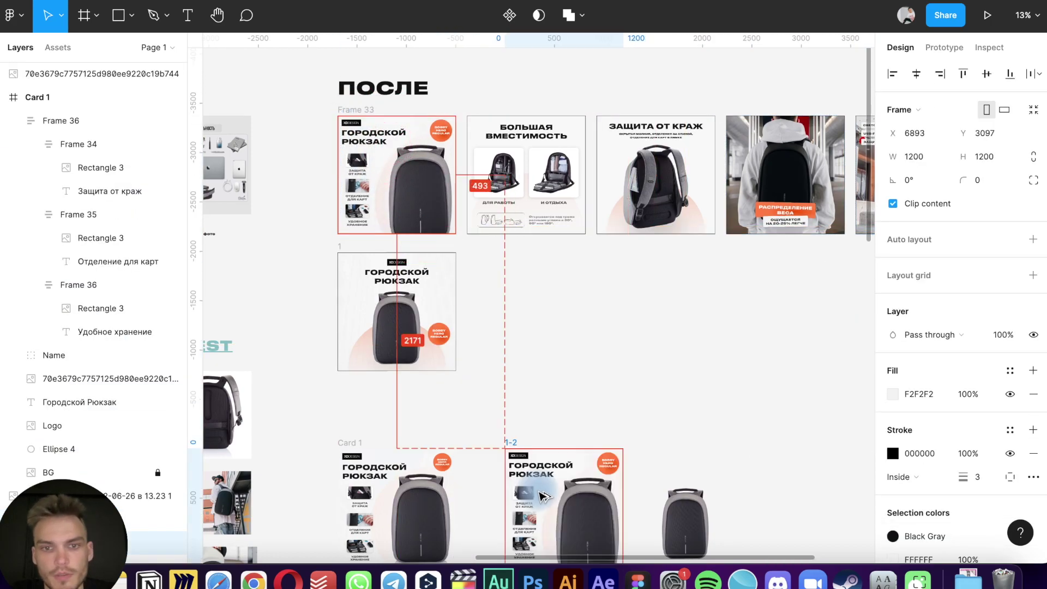
scroll(520, 484, "down", 5)
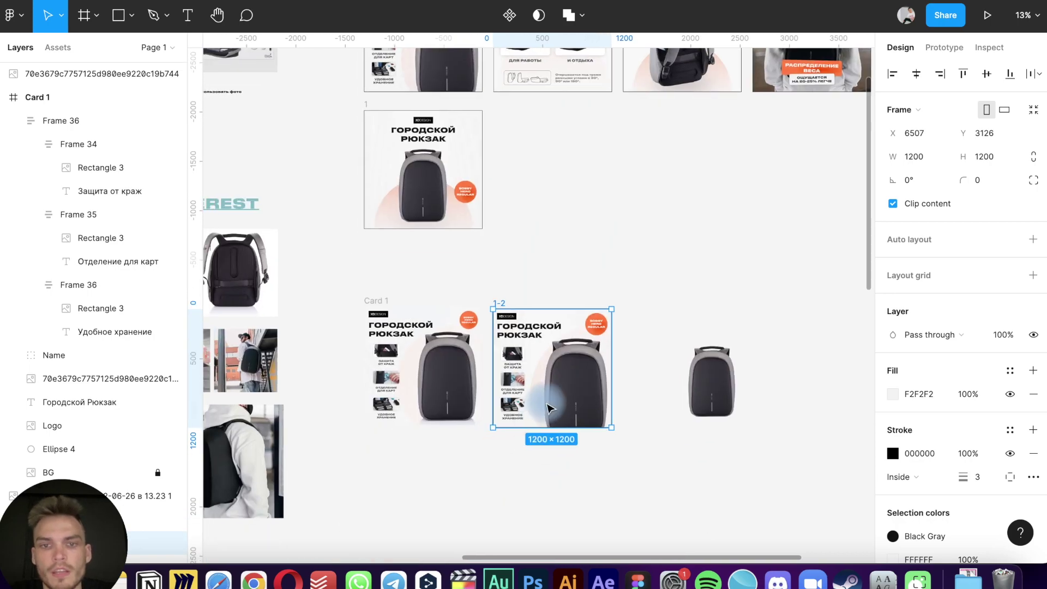
left_click_drag(546, 409, 547, 402)
key("shift+2")
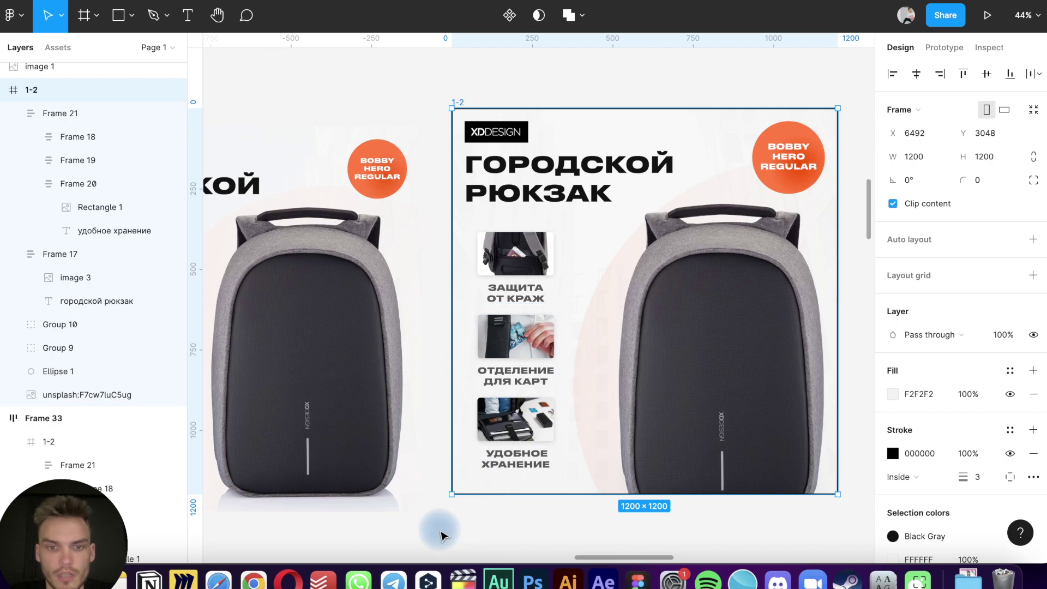
Review the image fill settings of Card 1's large backpack photo
left_click(442, 507)
left_click(343, 493)
double_click(341, 497)
scroll(341, 496, "down", 2)
scroll(340, 496, "left", 3)
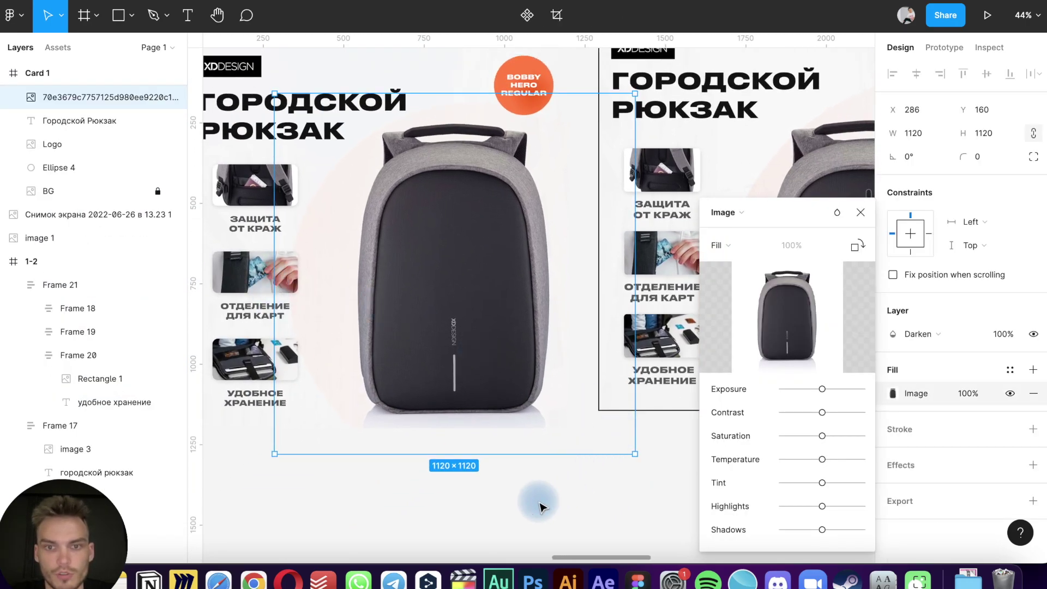
scroll(539, 498, "up", 1)
scroll(539, 497, "left", 2)
left_click(861, 213)
scroll(867, 215, "down", 5)
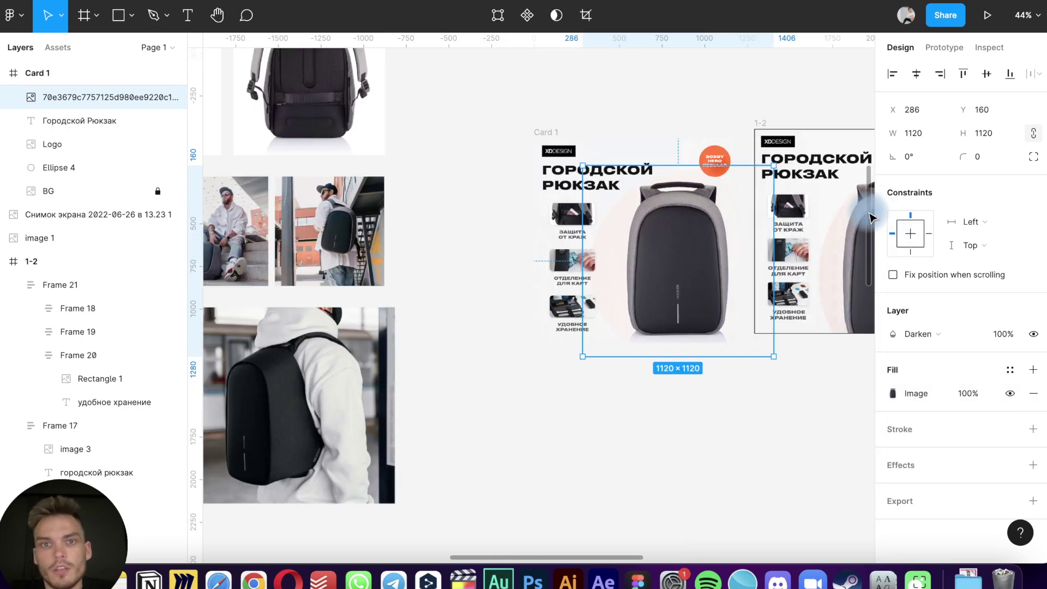
Align Card 1 and the 1-2 card by their vertical centres
left_click(545, 135)
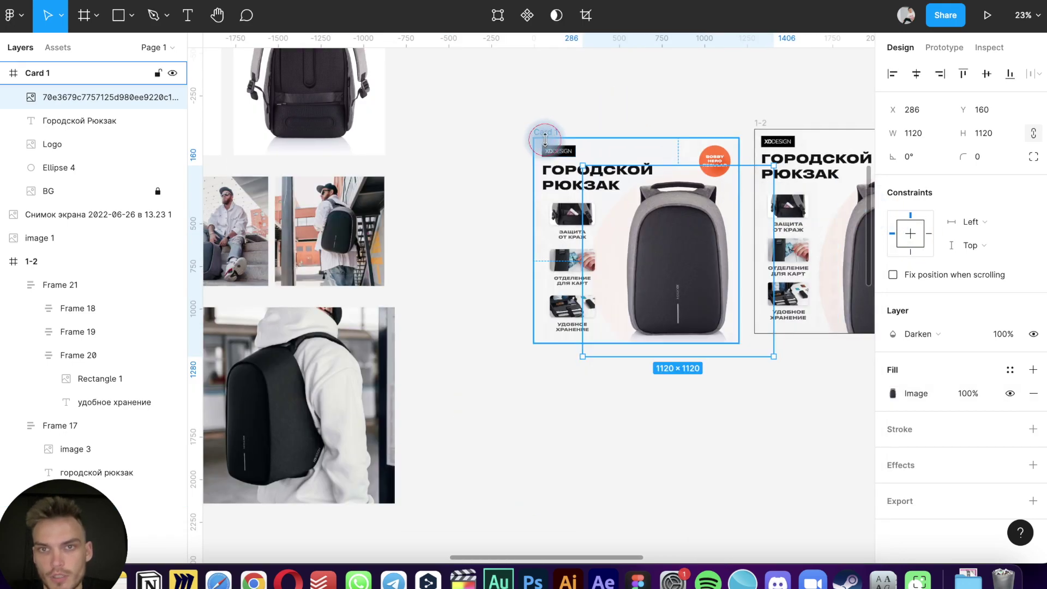
left_click(761, 124, "shift")
left_click(986, 74)
scroll(763, 371, "right", 2)
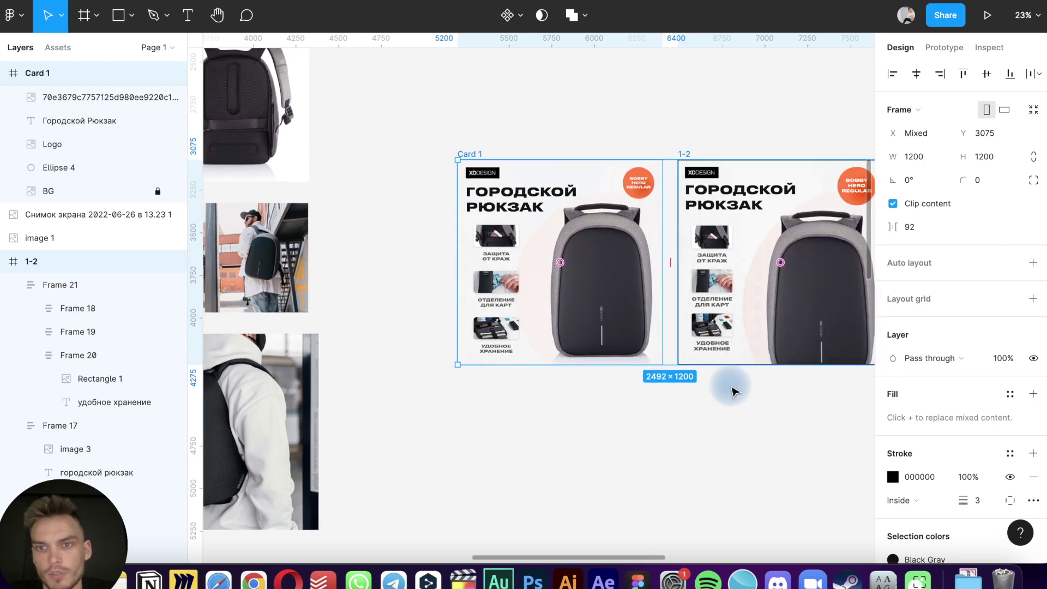
left_click(725, 394)
scroll(718, 397, "right", 2)
scroll(719, 401, "up", 3)
scroll(718, 402, "up", 2)
scroll(718, 402, "right", 1)
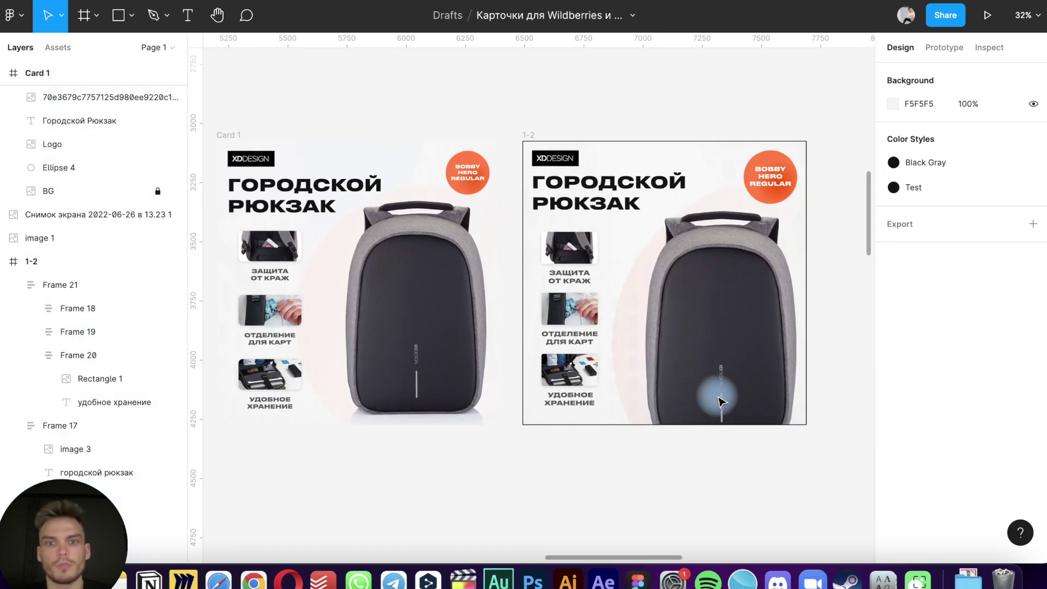
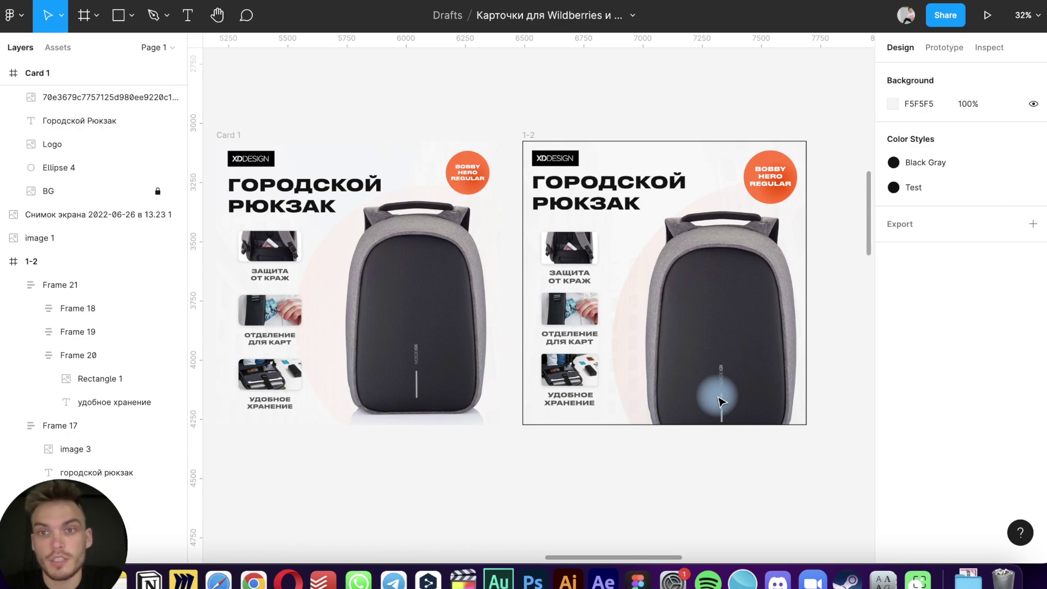
Copy the first ДО image beside card 1-2 and line it up with the cards
left_click(432, 308)
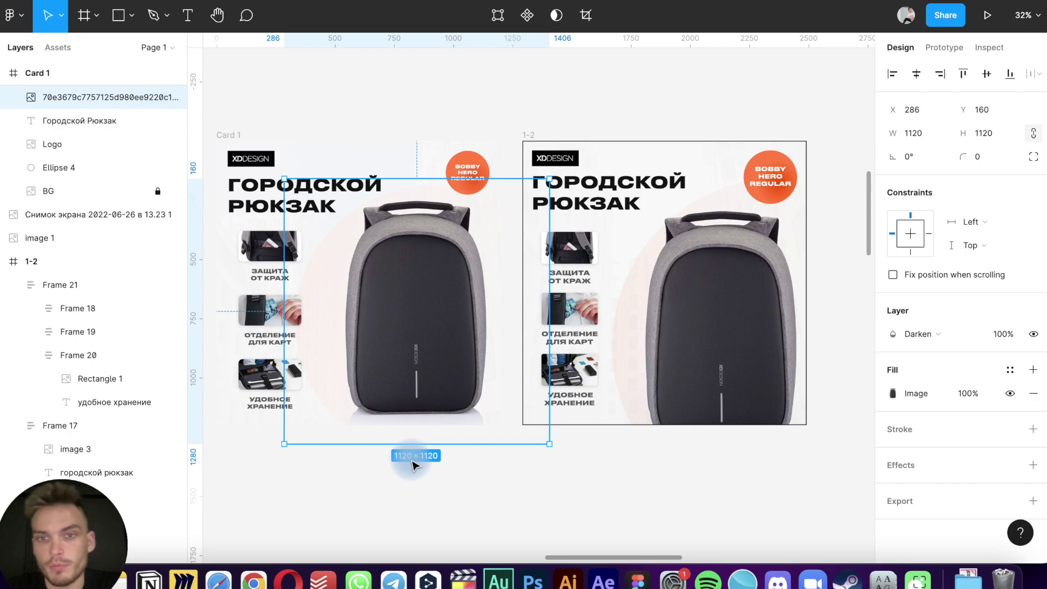
left_click(406, 504)
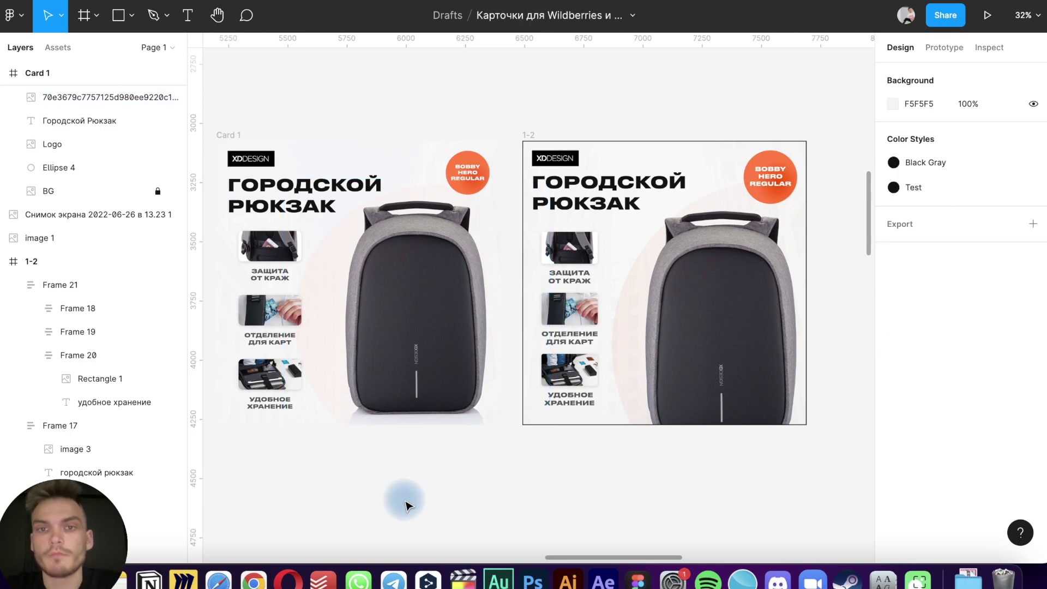
scroll(545, 284, "down", 5)
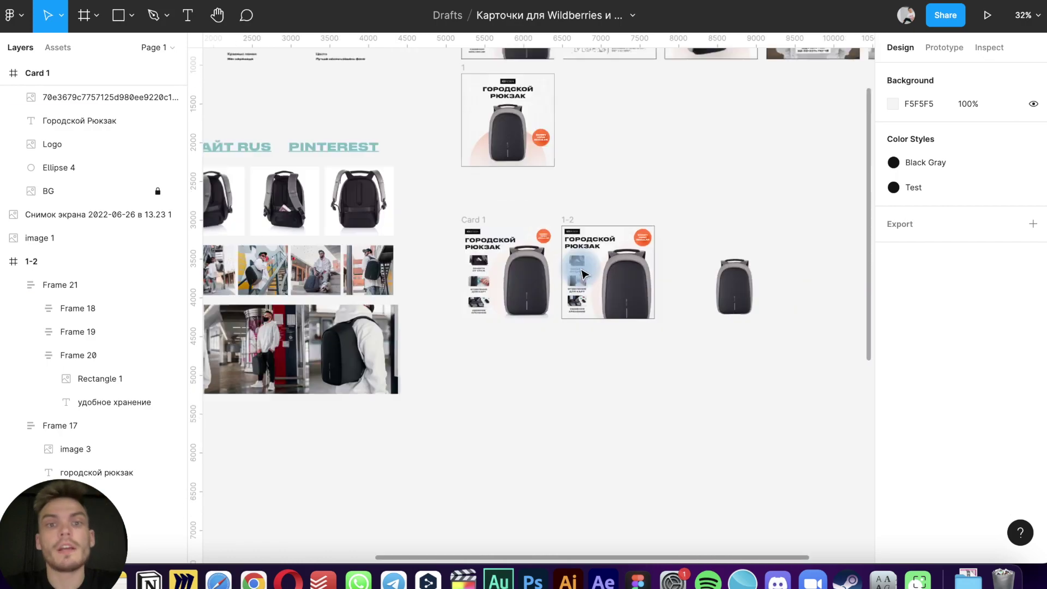
scroll(584, 272, "down", 3)
left_click(281, 170)
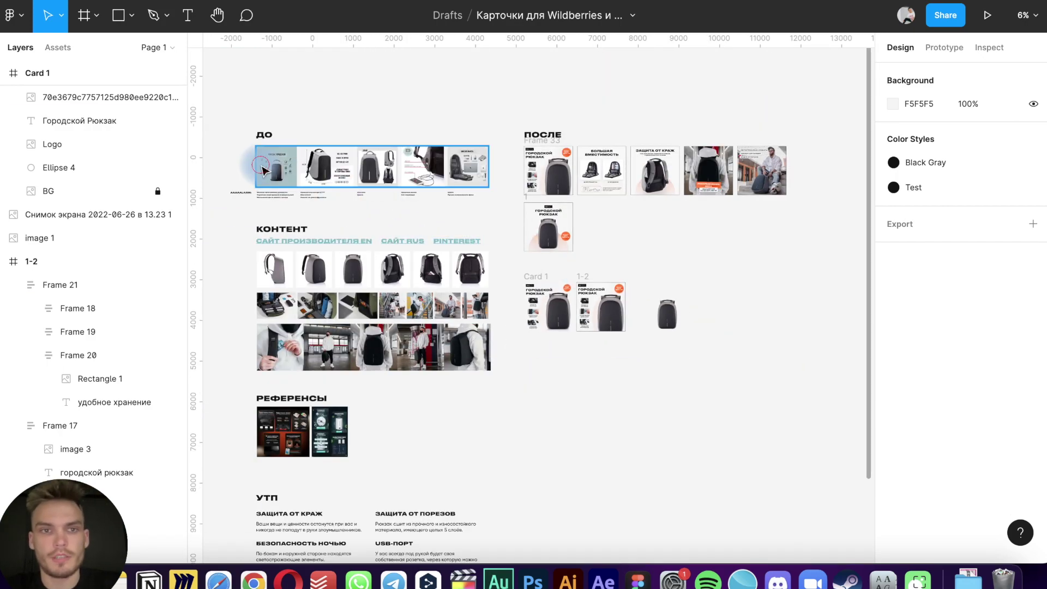
double_click(276, 167)
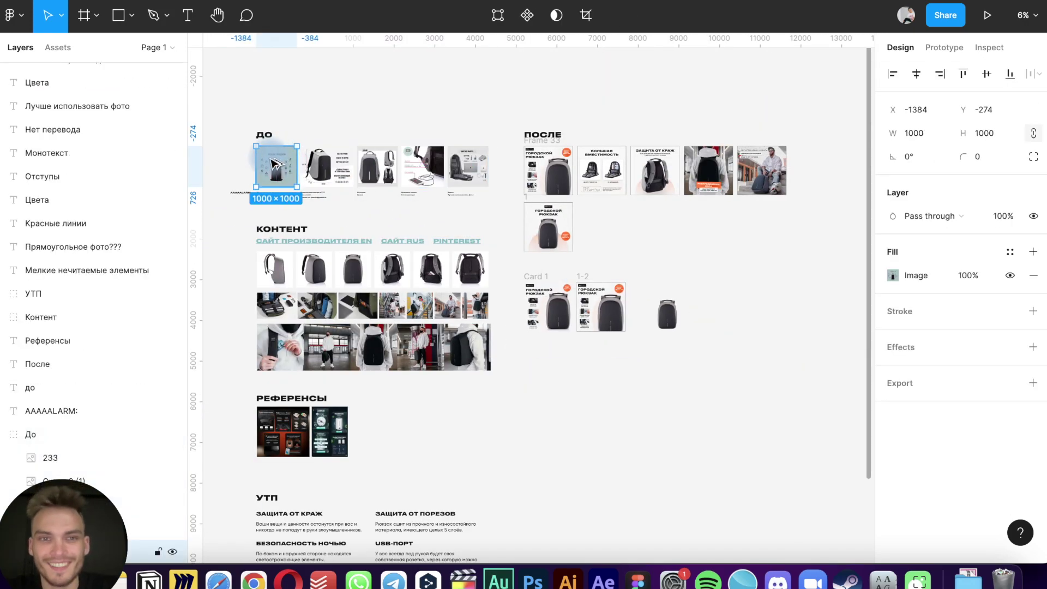
left_click_drag(276, 166, 652, 309)
scroll(653, 309, "up", 4)
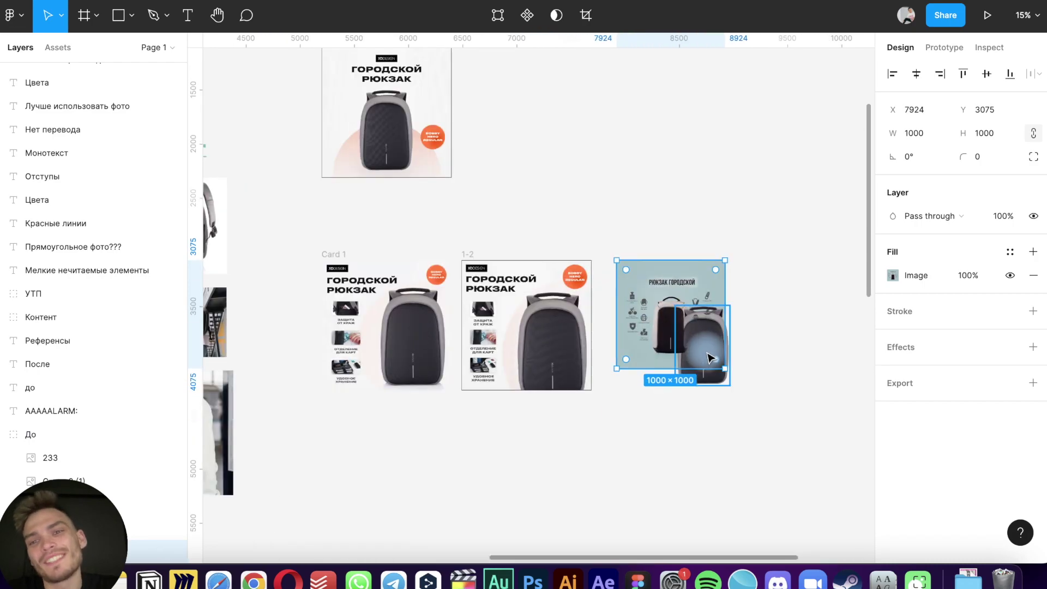
left_click(702, 319)
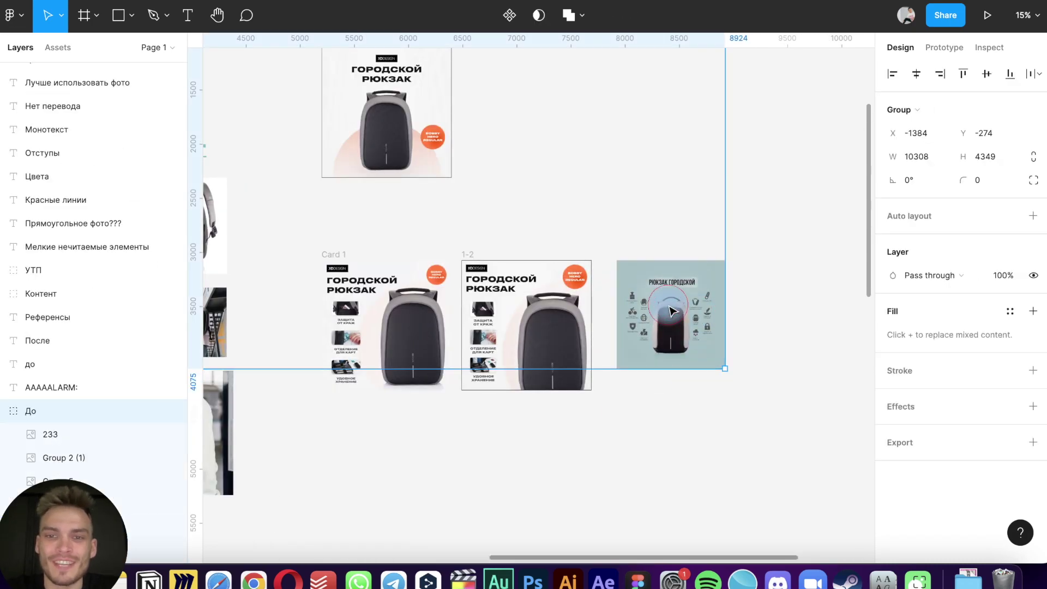
double_click(672, 311)
left_click_drag(672, 311, 682, 296)
Delete the copied ДО reference image from the canvas
scroll(681, 297, "up", 2)
scroll(681, 297, "up", 1)
mouse_move(686, 300)
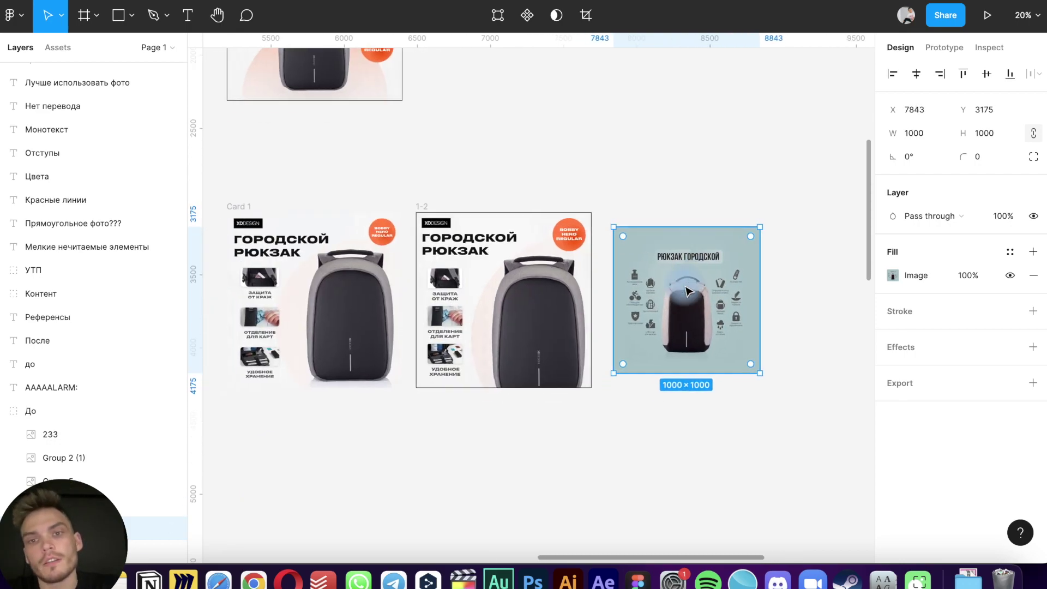
scroll(682, 295, "up", 1)
scroll(685, 293, "up", 1)
scroll(688, 291, "down", 2)
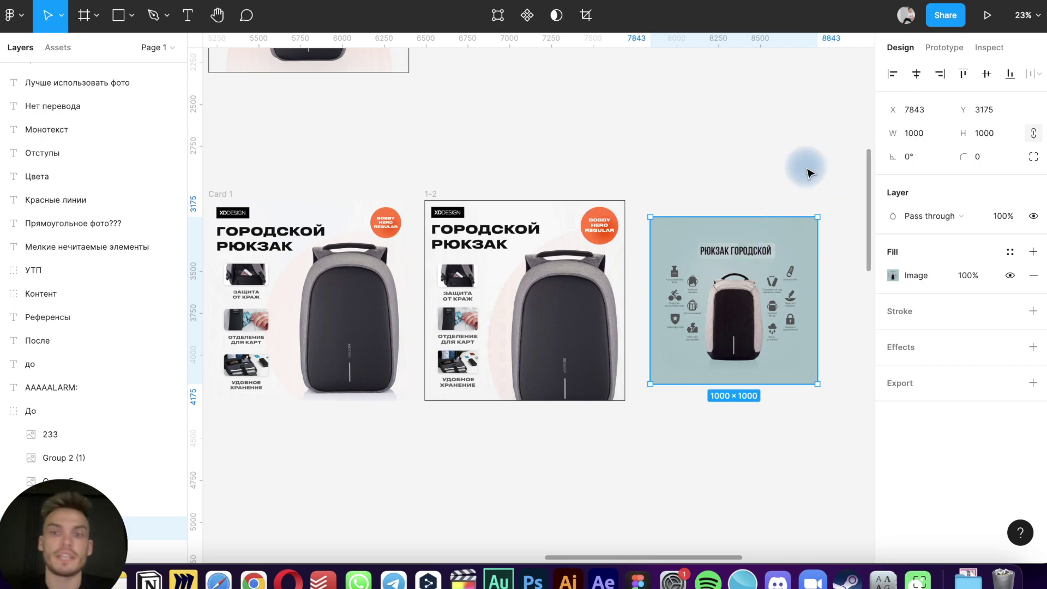
left_click(806, 210)
left_click(737, 302)
key("Delete")
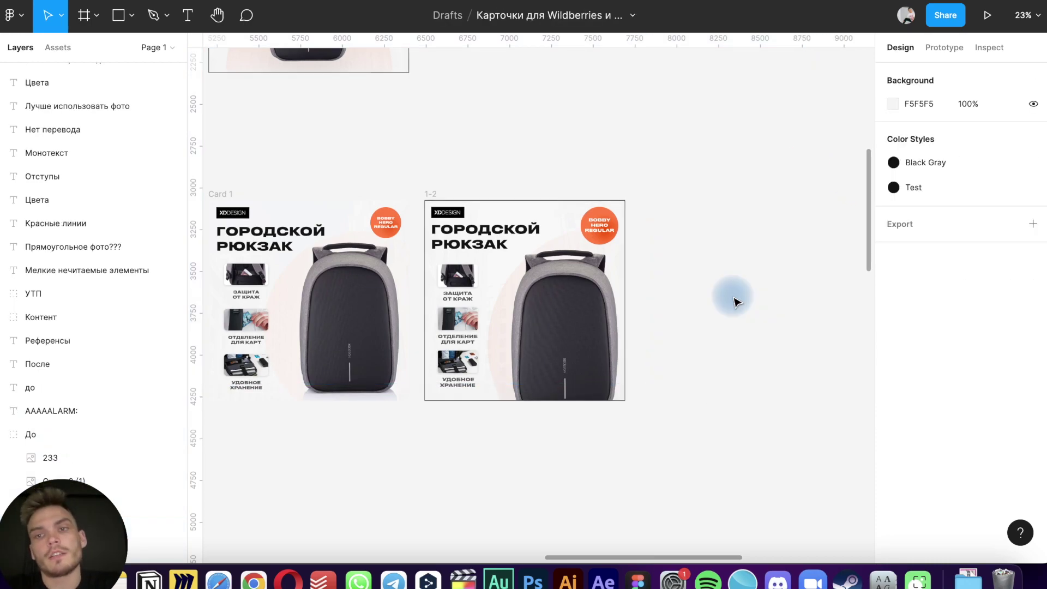
scroll(731, 297, "down", 5)
scroll(731, 297, "up", 1)
scroll(619, 227, "up", 5)
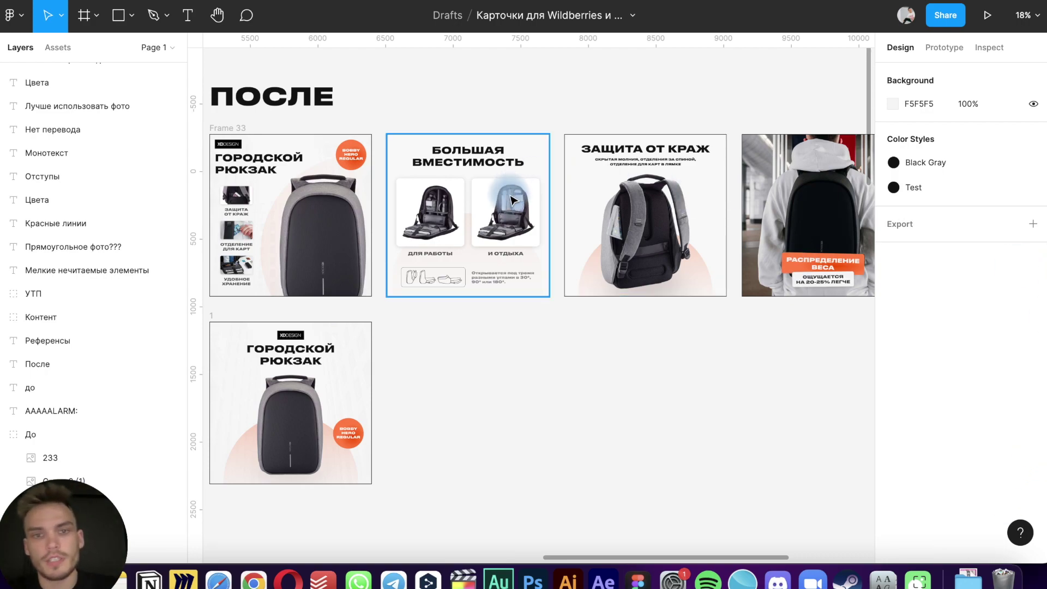
scroll(512, 201, "down", 5)
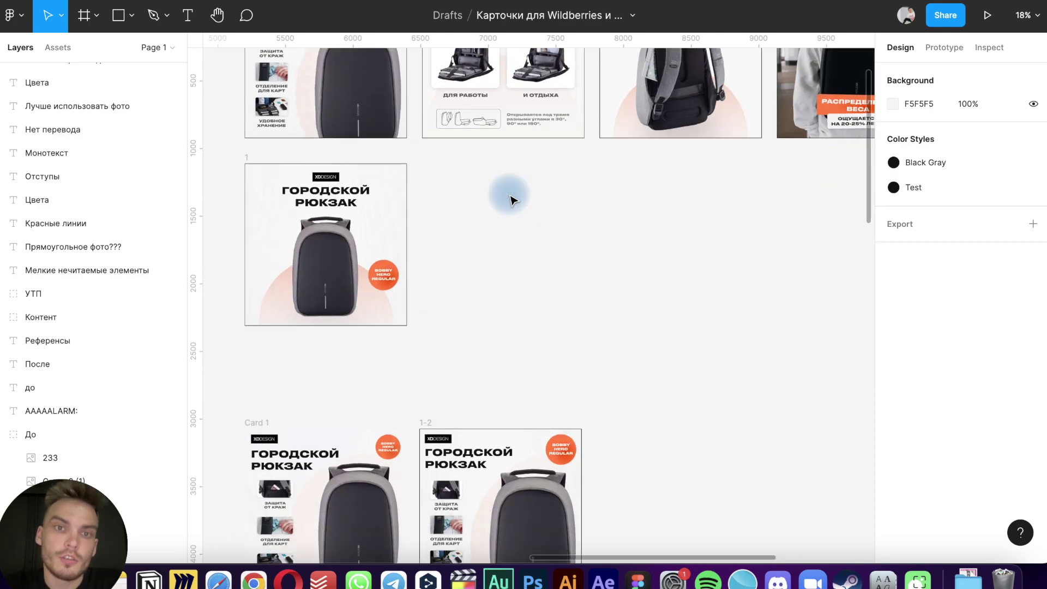
scroll(513, 201, "down", 5)
scroll(513, 201, "left", 4)
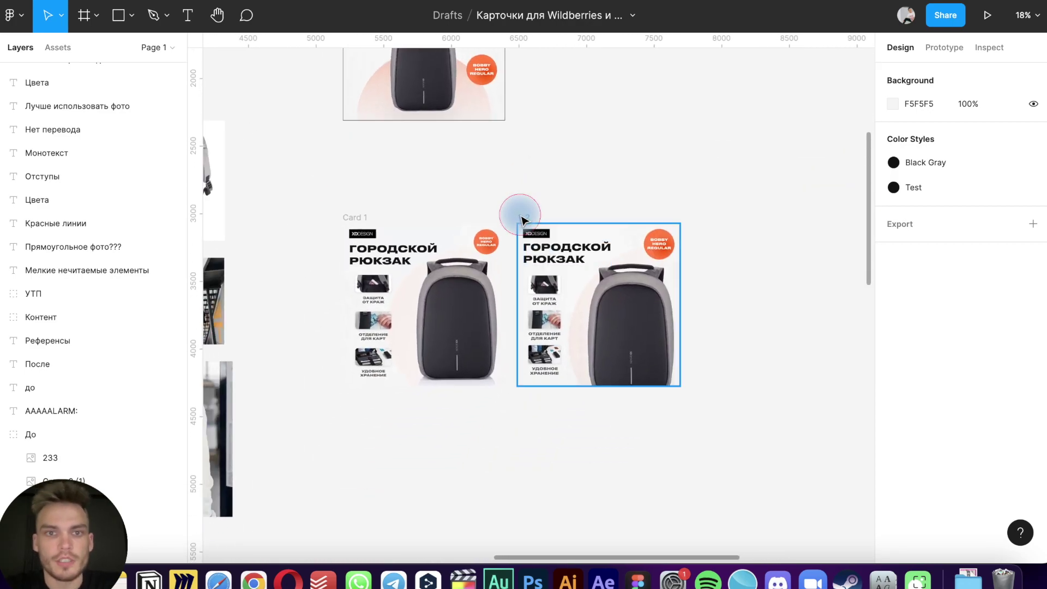
Remove card 1-2 and duplicate Card 1 to its right as Card 2
key("ctrl+z")
left_click(355, 217)
mouse_move(390, 222)
left_mouse_down()
mouse_move(610, 236)
mouse_move(513, 235)
left_mouse_up()
left_click(517, 236)
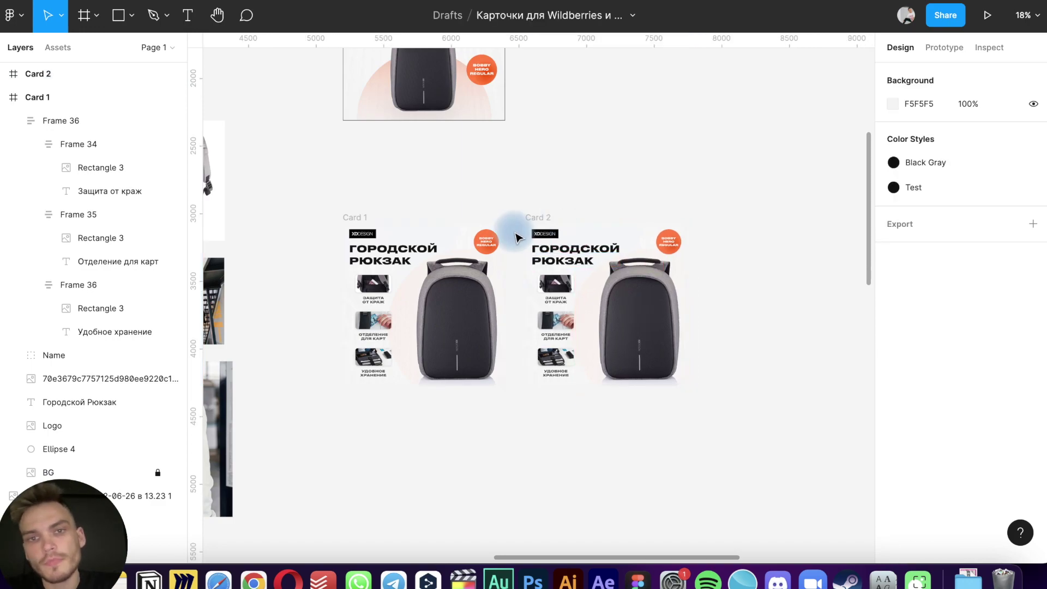
left_click(540, 217)
Delete all of Card 2's copied layers, including its BG image
left_click(2, 75)
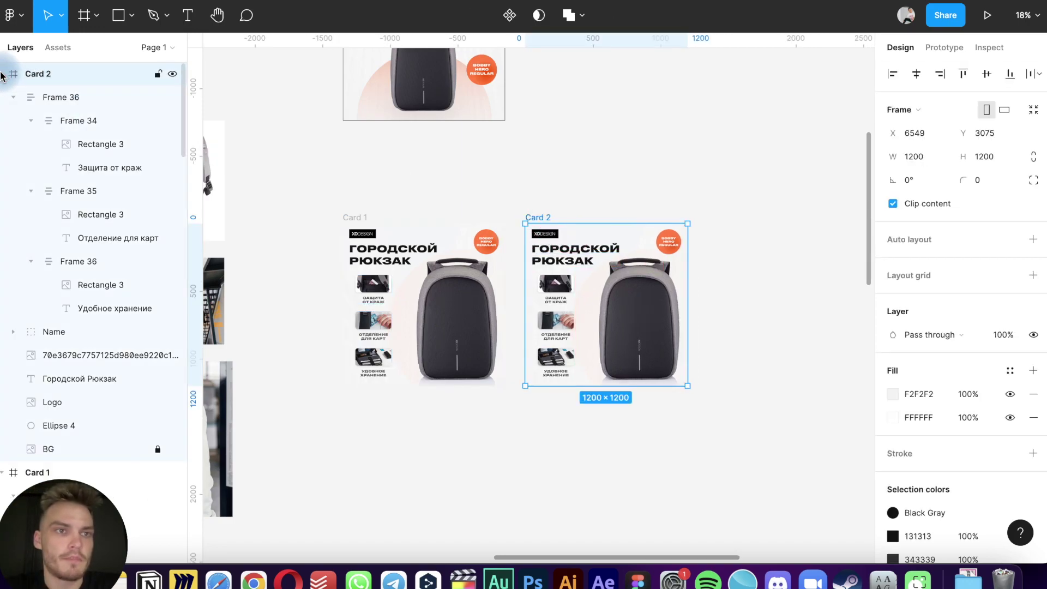
left_click(54, 97)
scroll(82, 245, "down", 3)
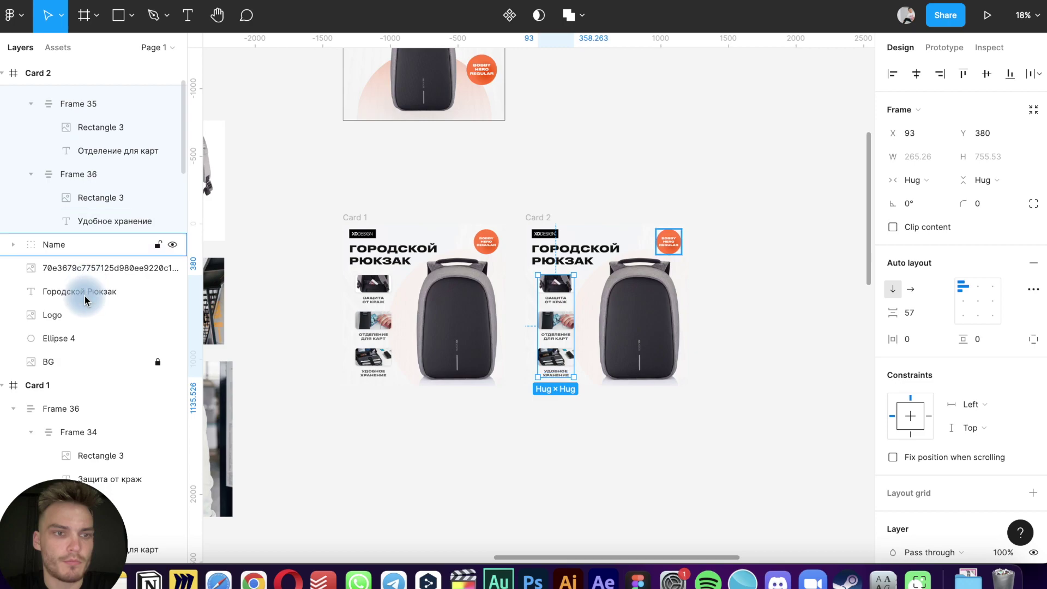
left_click(77, 343, "shift")
key("Delete")
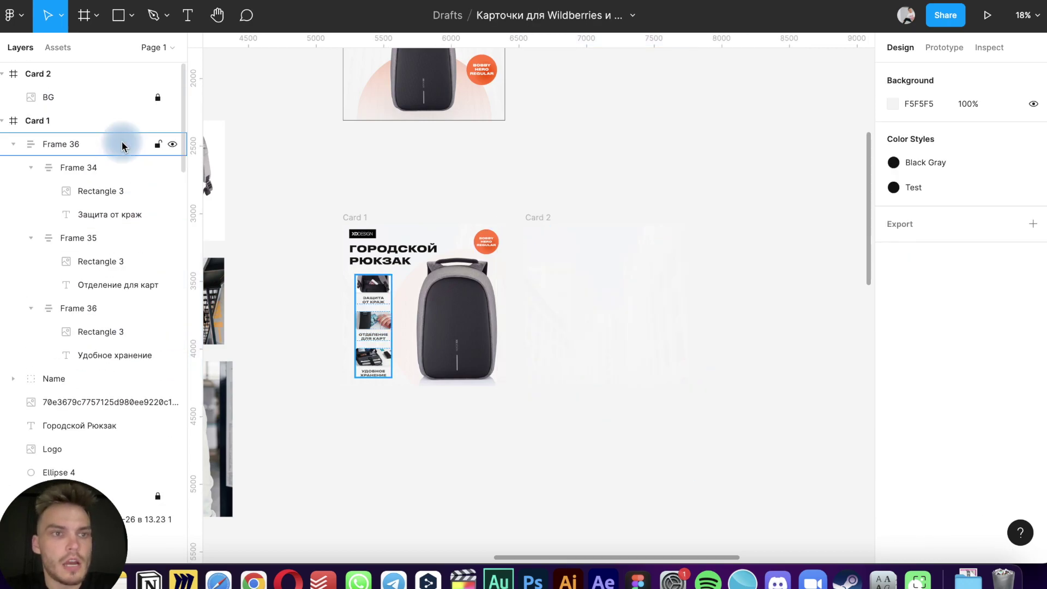
left_click(93, 97)
key("Delete")
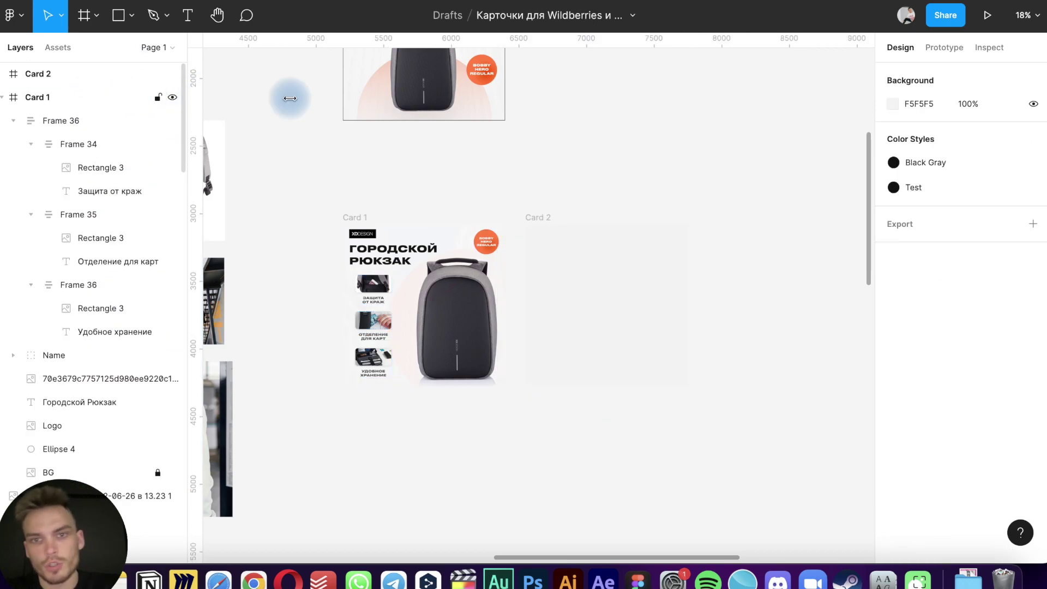
Copy Ellipse 4 from Card 1's layers
scroll(551, 90, "down", 5)
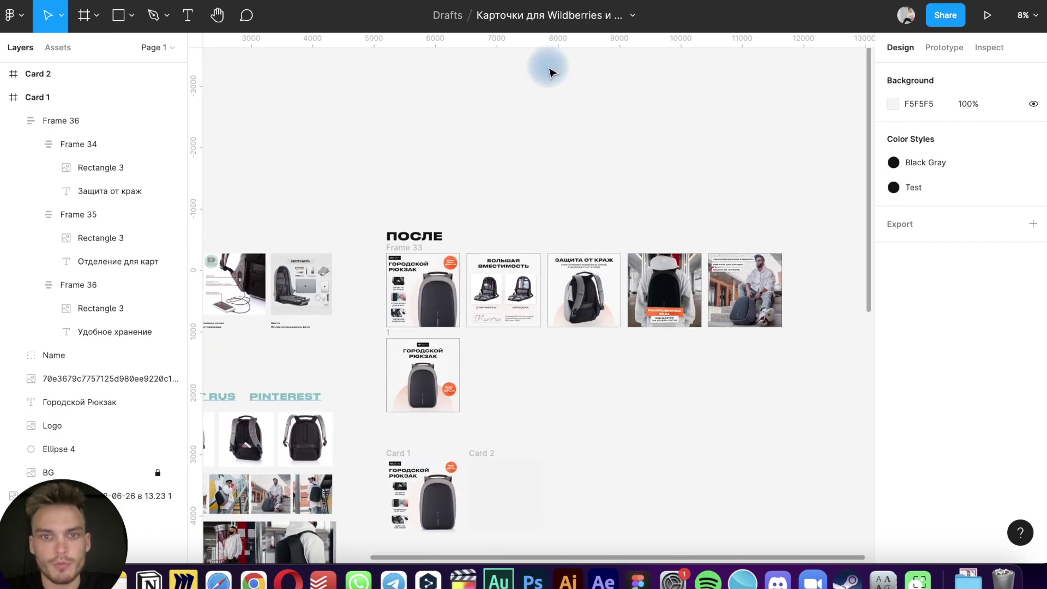
scroll(550, 71, "up", 3)
scroll(550, 71, "up", 3)
scroll(549, 71, "up", 3)
scroll(550, 71, "up", 3)
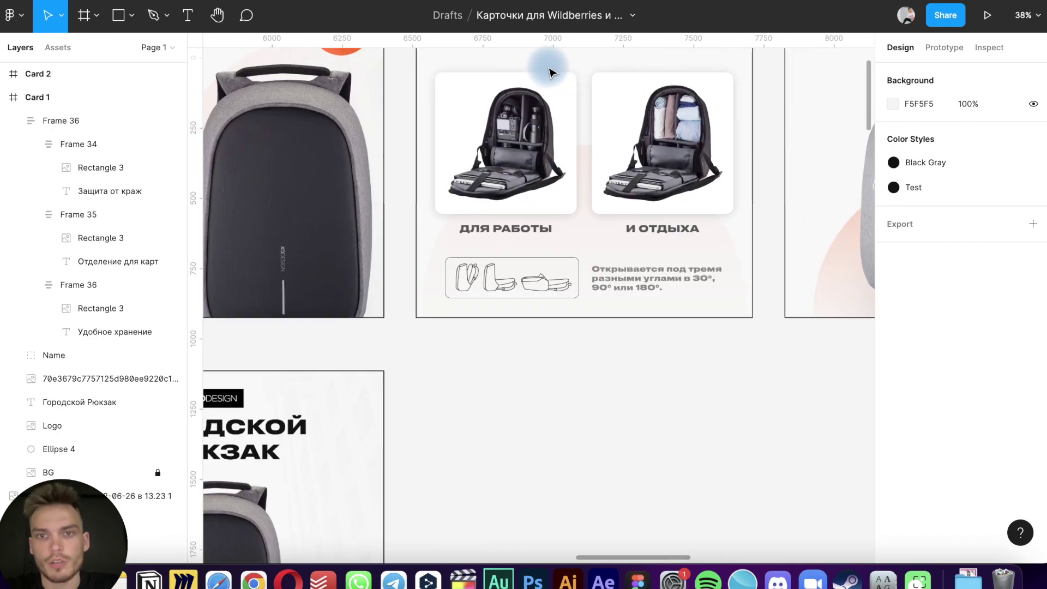
scroll(584, 154, "down", 3)
scroll(584, 154, "down", 3)
scroll(584, 155, "up", 2)
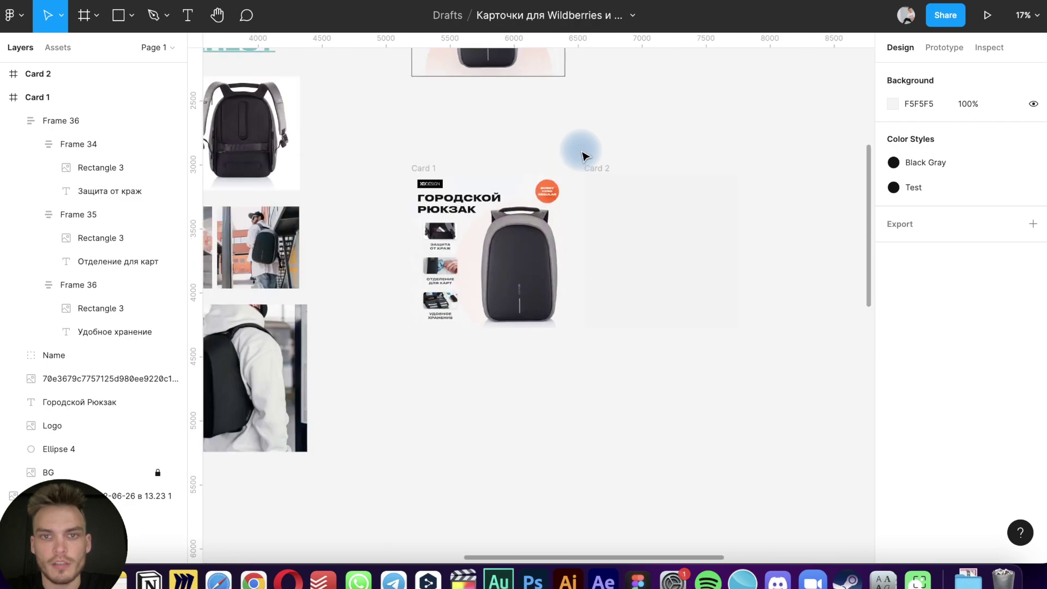
left_click(468, 236)
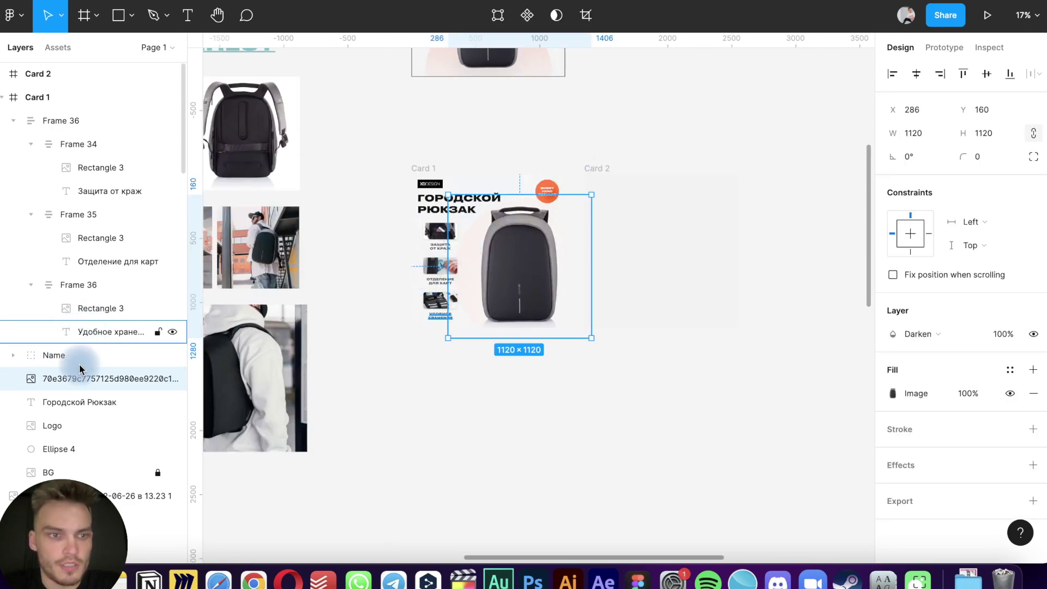
scroll(70, 401, "down", 3)
left_click(100, 382)
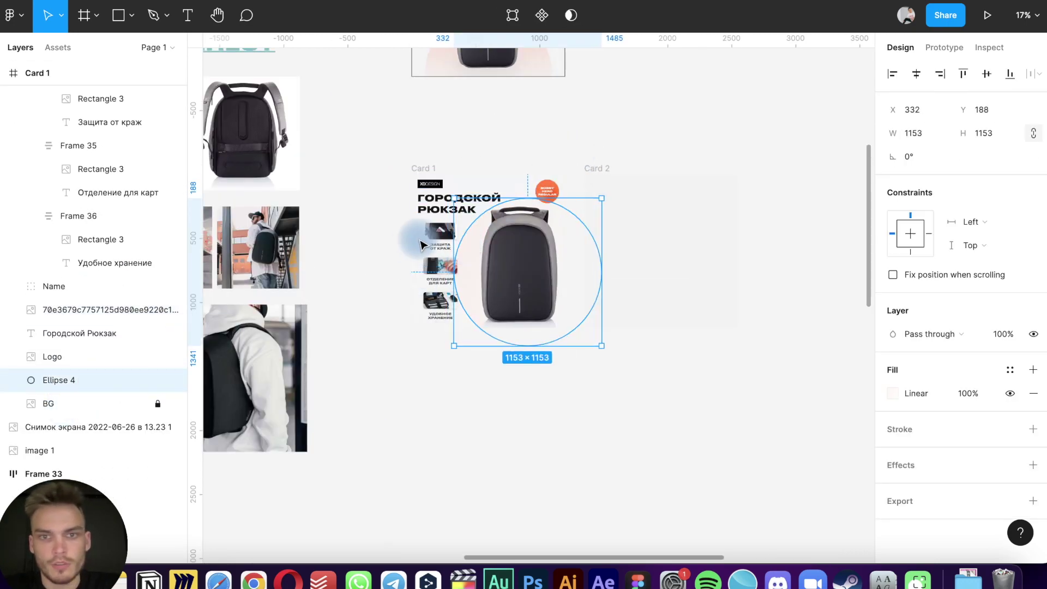
Paste Ellipse 4 into Card 2, align it to the left edge and move it lower
left_click(611, 174)
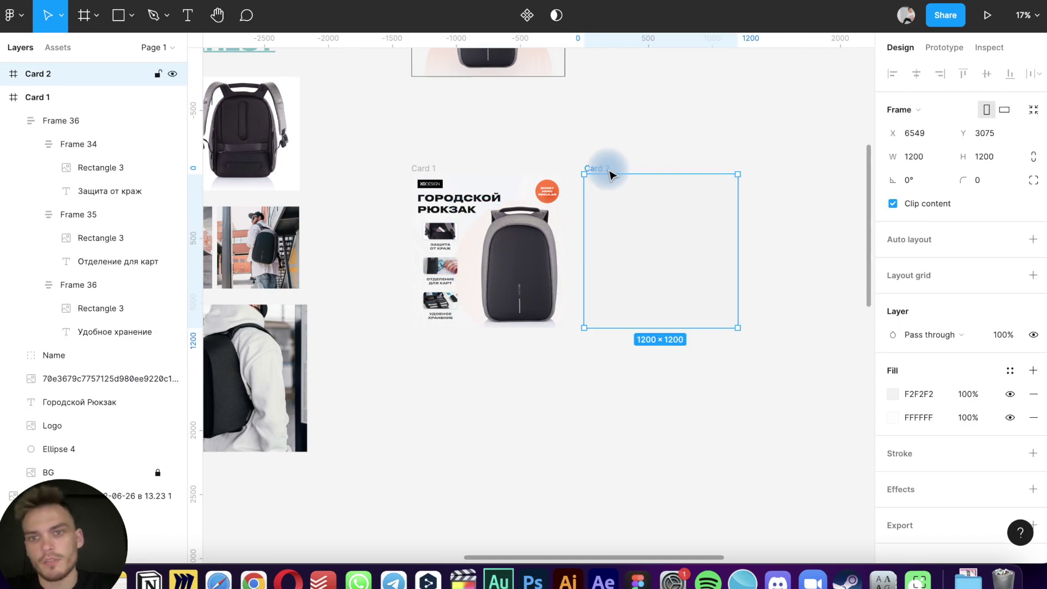
key("ctrl+v")
left_click(892, 74)
left_click_drag(587, 201, 557, 240)
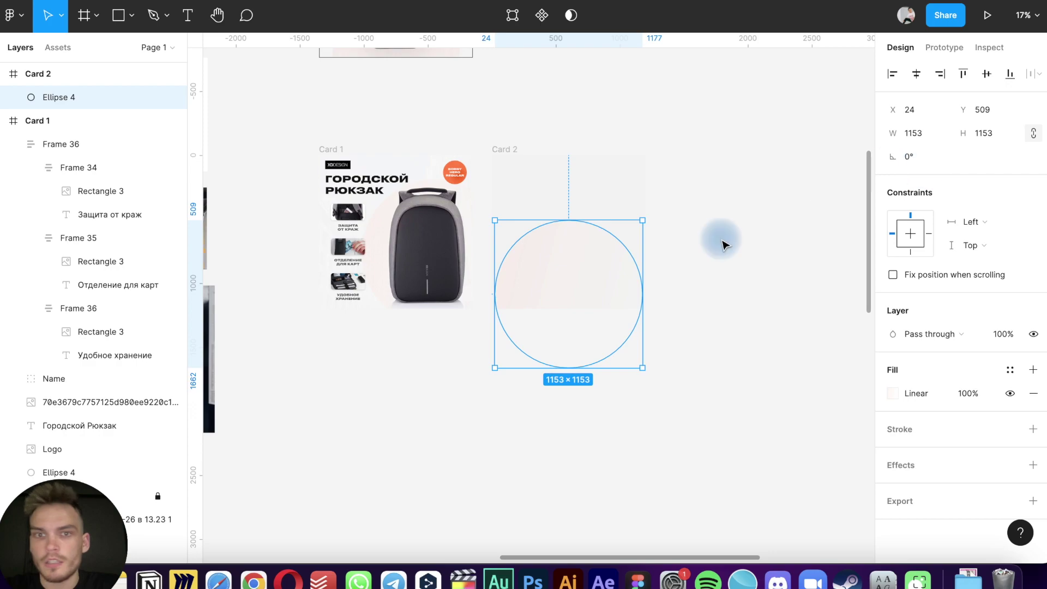
Rotate the gradient ellipse -90° and push it down so only its top half shows
mouse_move(487, 216)
left_mouse_down()
mouse_move(618, 172)
mouse_move(654, 186)
left_mouse_up()
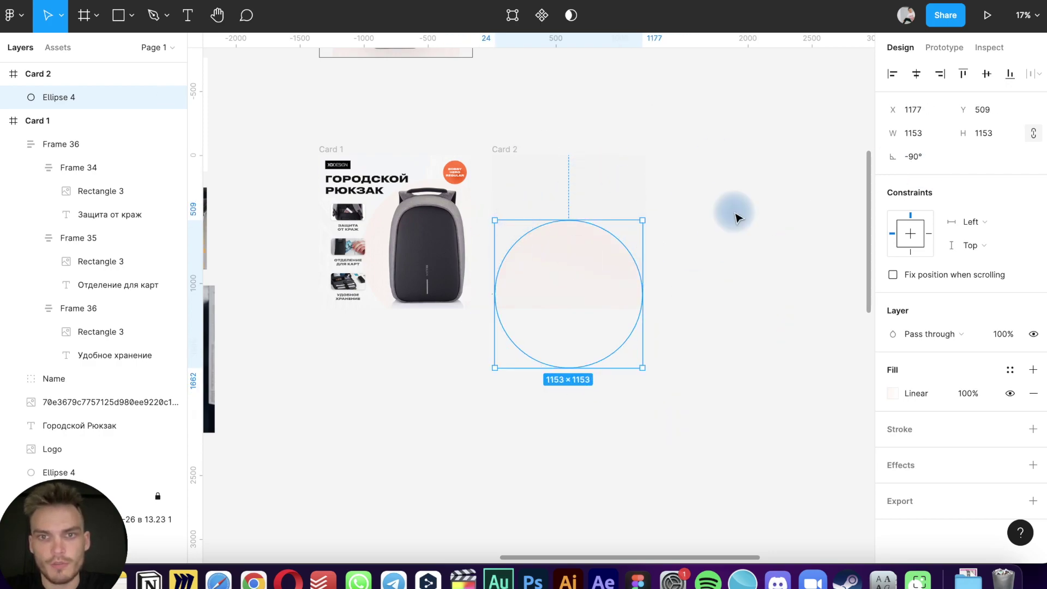
scroll(624, 238, "up", 5)
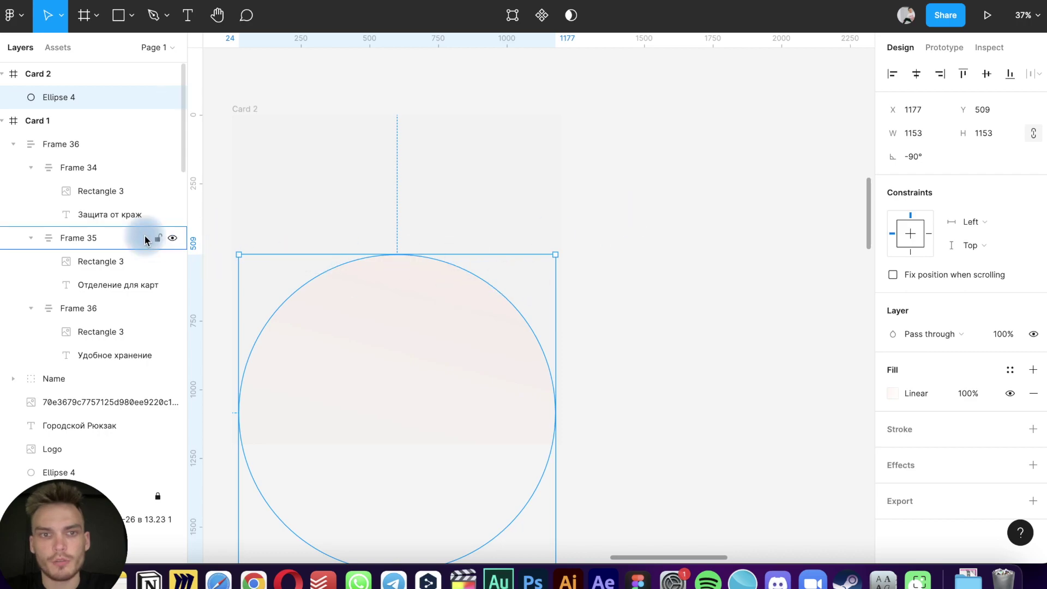
key("super+z")
key("super+z")
key("super+z")
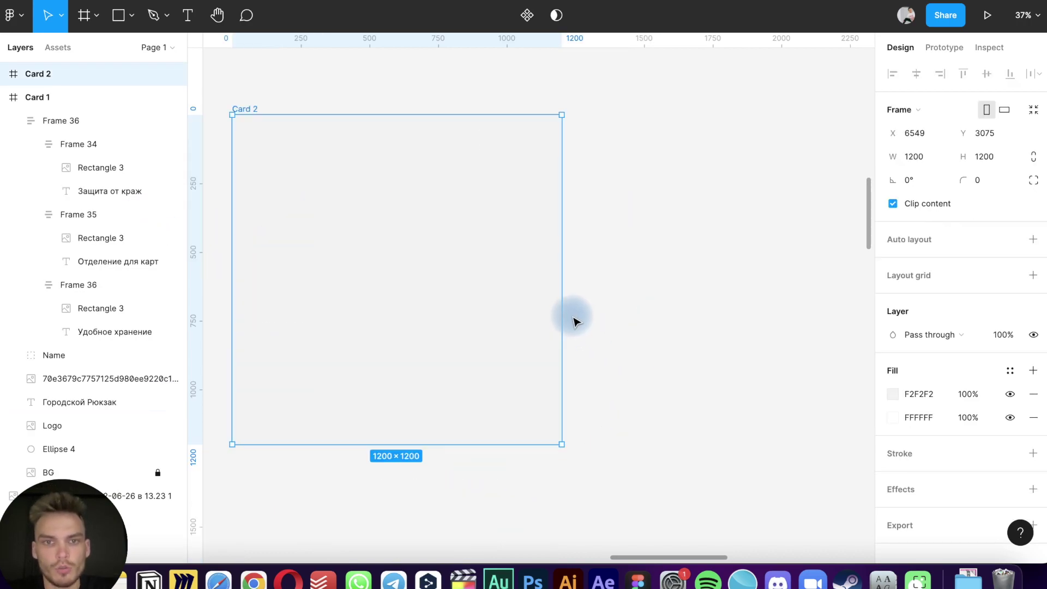
key("super+shift+z")
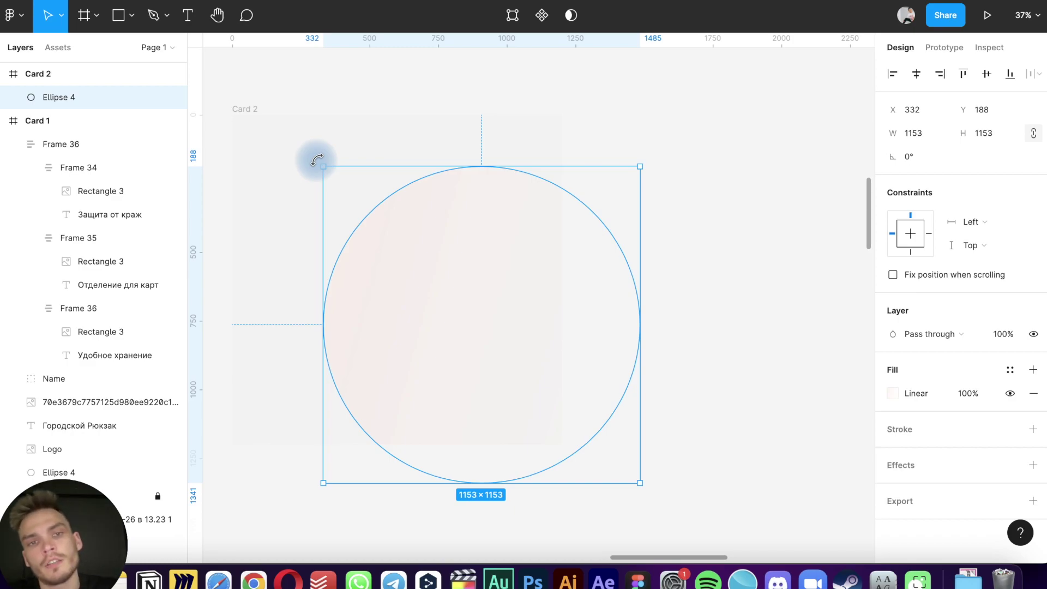
left_click_drag(316, 160, 656, 160)
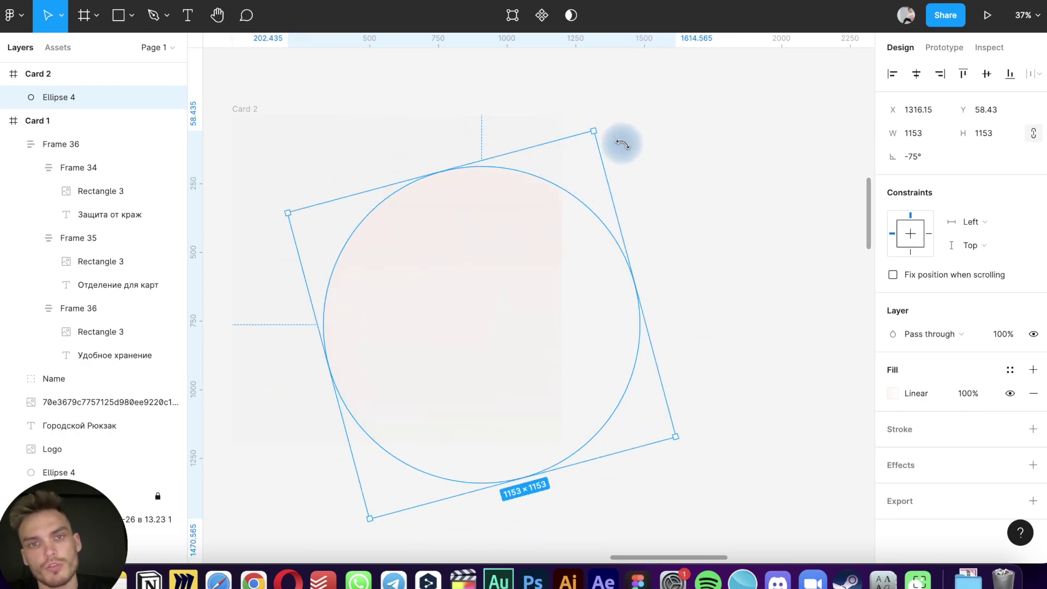
left_click_drag(479, 247, 395, 323)
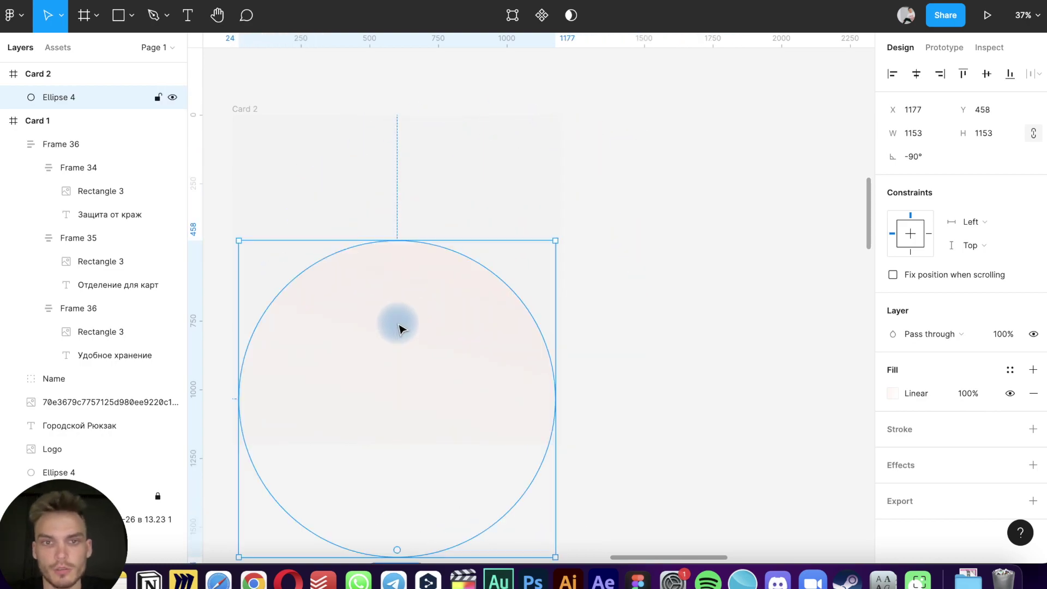
mouse_move(494, 269)
left_mouse_down()
mouse_move(567, 334)
mouse_move(540, 335)
left_mouse_up()
key("Escape")
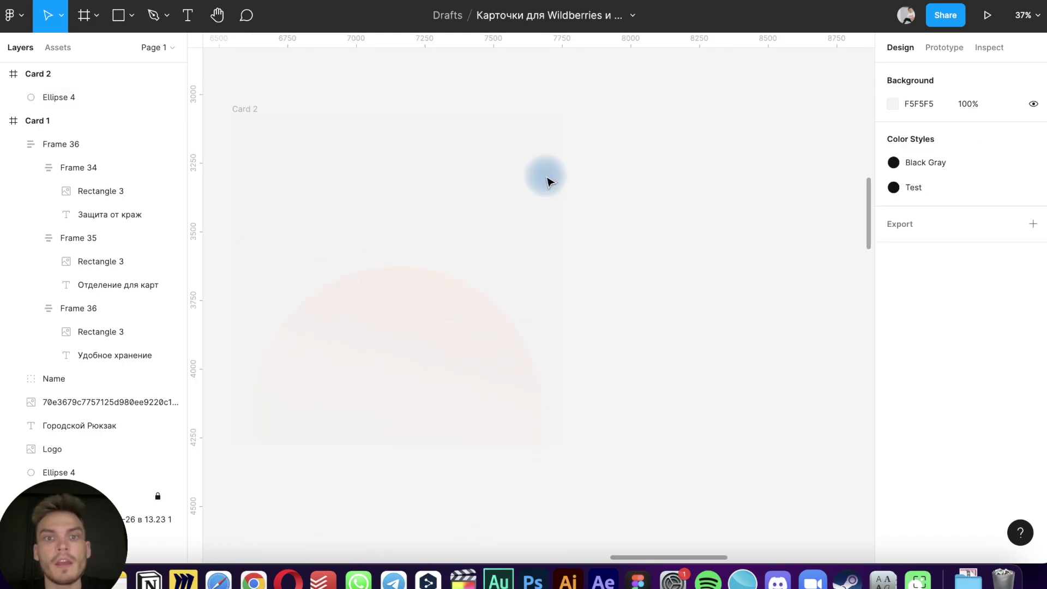
scroll(548, 182, "down", 3)
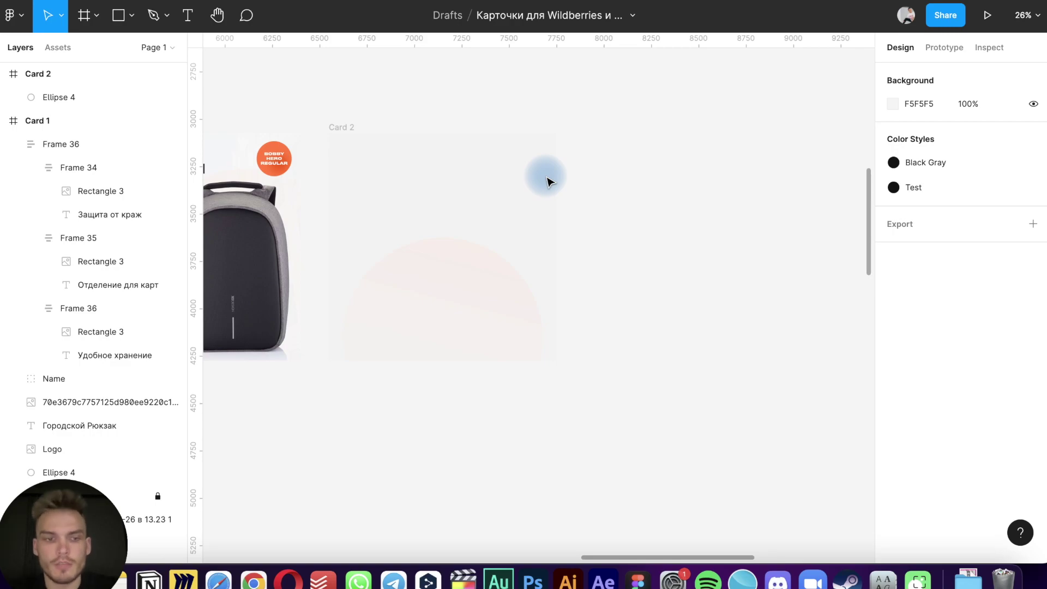
scroll(548, 181, "down", 5)
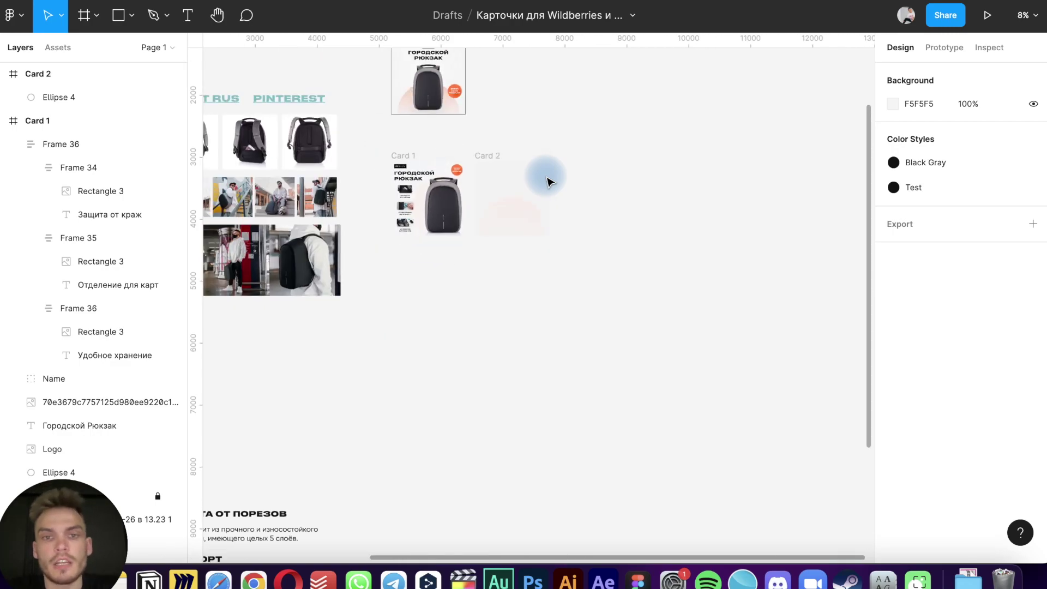
scroll(548, 182, "up", 4)
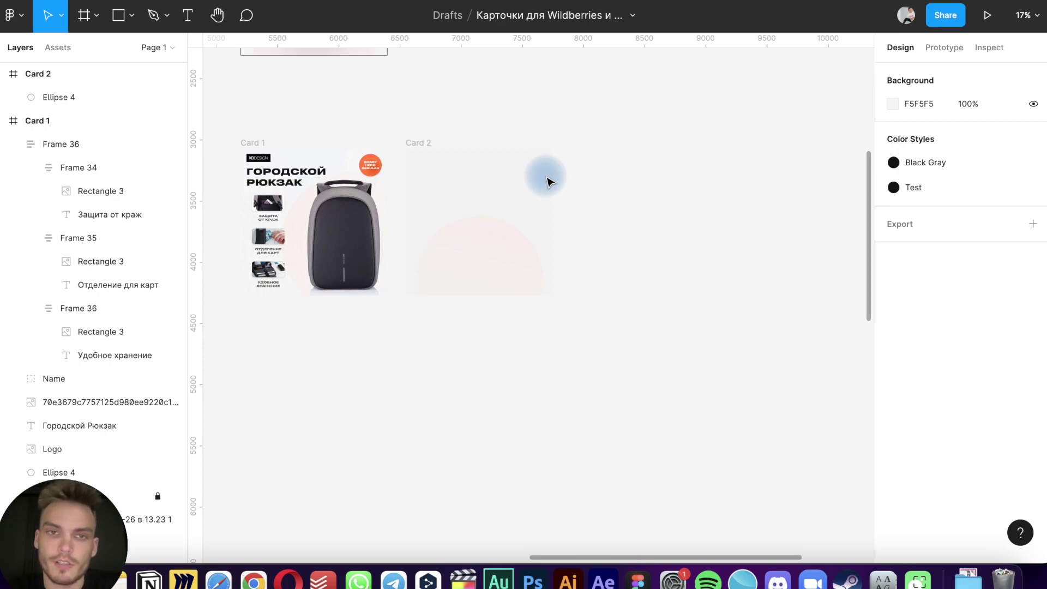
scroll(547, 180, "up", 2)
scroll(546, 175, "up", 5)
scroll(545, 175, "up", 3)
scroll(507, 180, "up", 2)
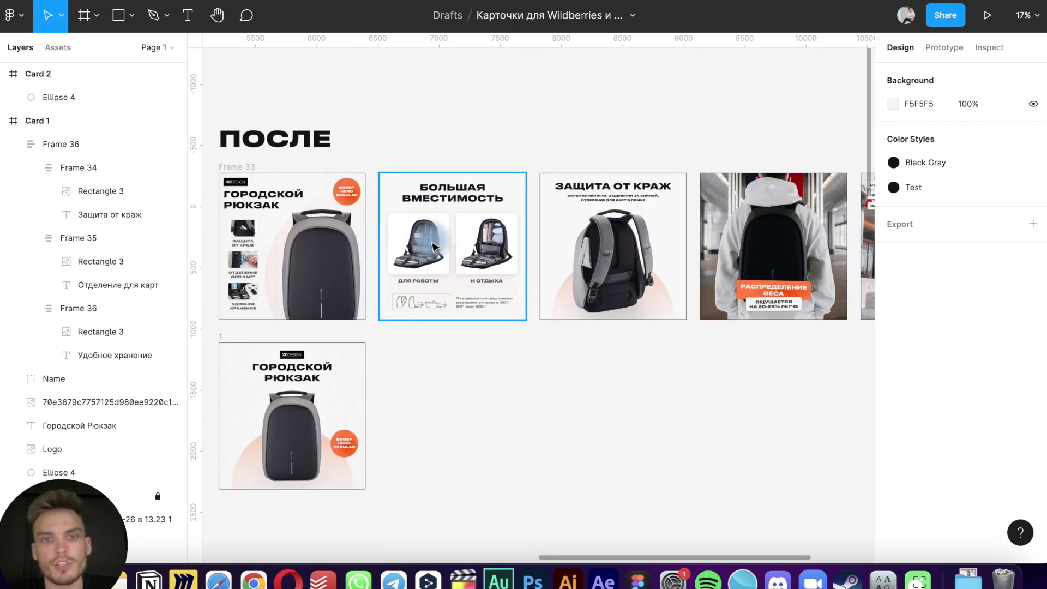
scroll(464, 240, "down", 7)
scroll(463, 240, "left", 2)
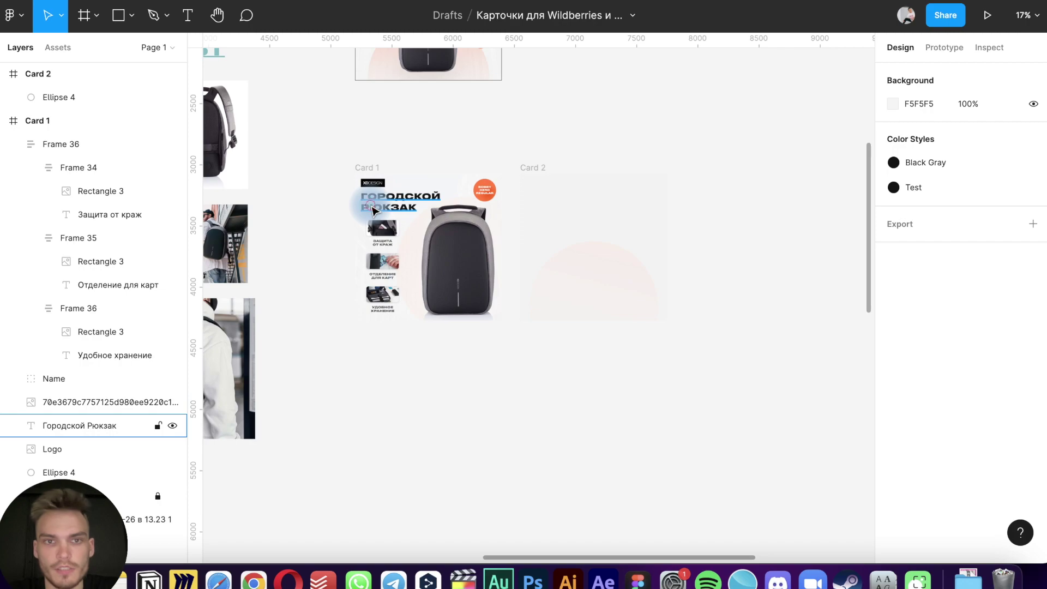
Copy Card 1's title into Card 2, centred horizontally and nudged higher
left_click(374, 211)
left_click_drag(374, 210, 568, 210)
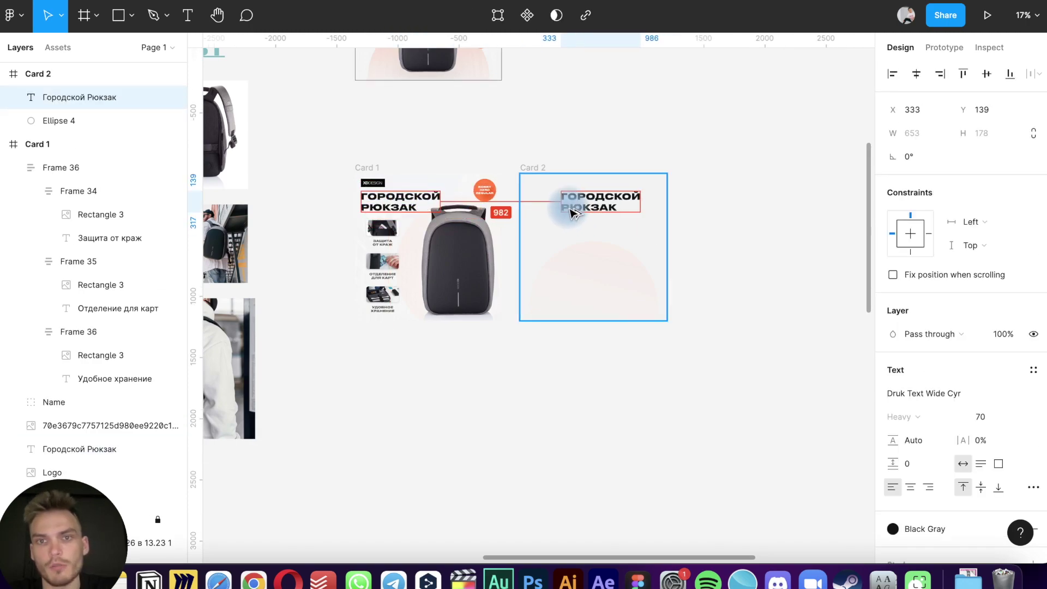
scroll(569, 211, "up", 5)
scroll(569, 212, "left", 3)
left_click(916, 73)
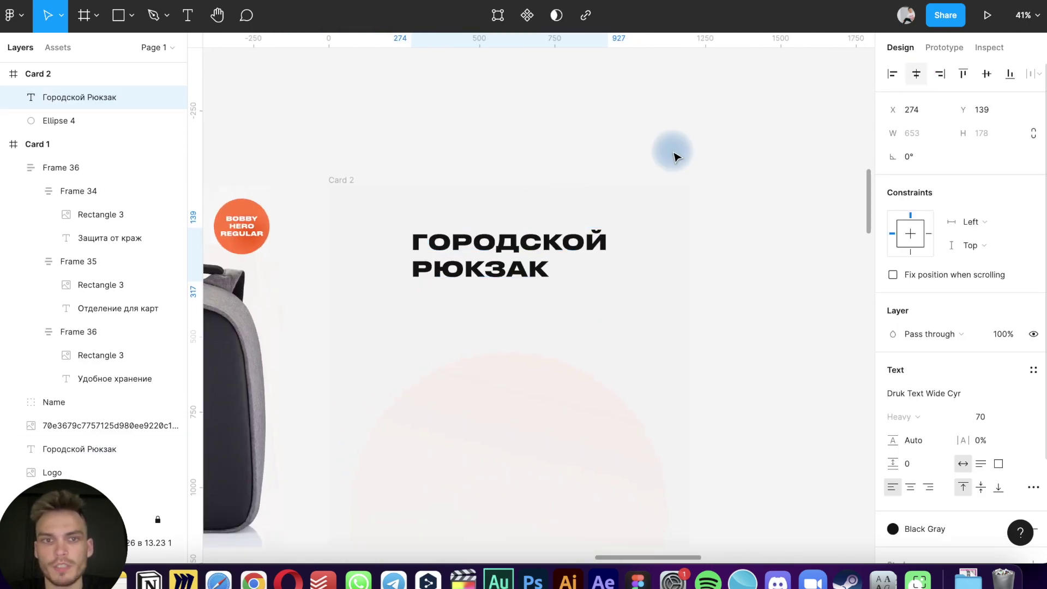
scroll(673, 155, "left", 4)
scroll(510, 192, "left", 2)
key("shift+Up")
key("shift+Up")
key("shift+Up")
key("shift+Up")
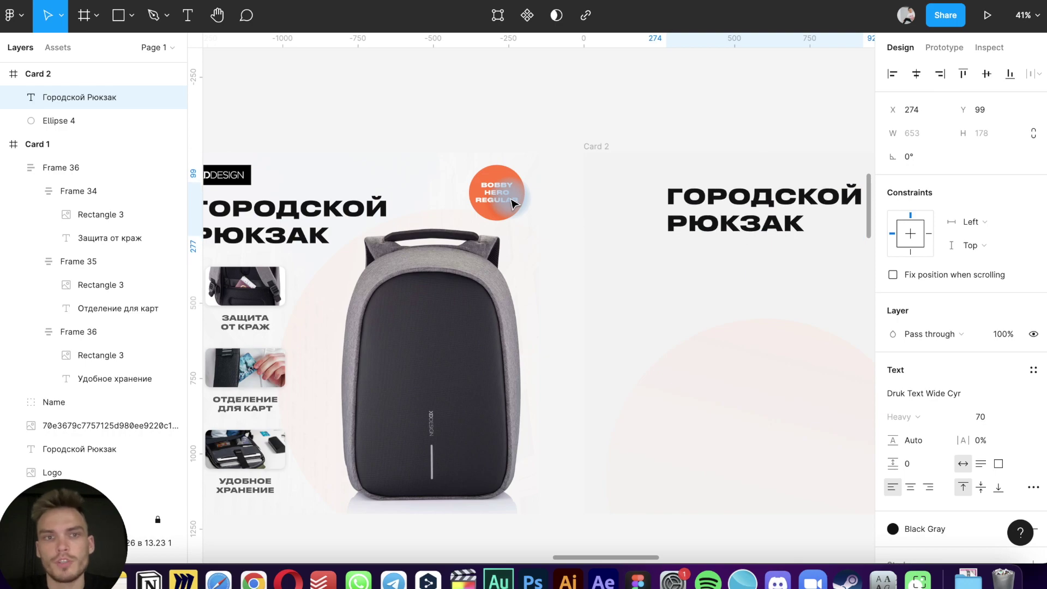
scroll(513, 203, "left", 3)
scroll(710, 248, "right", 4)
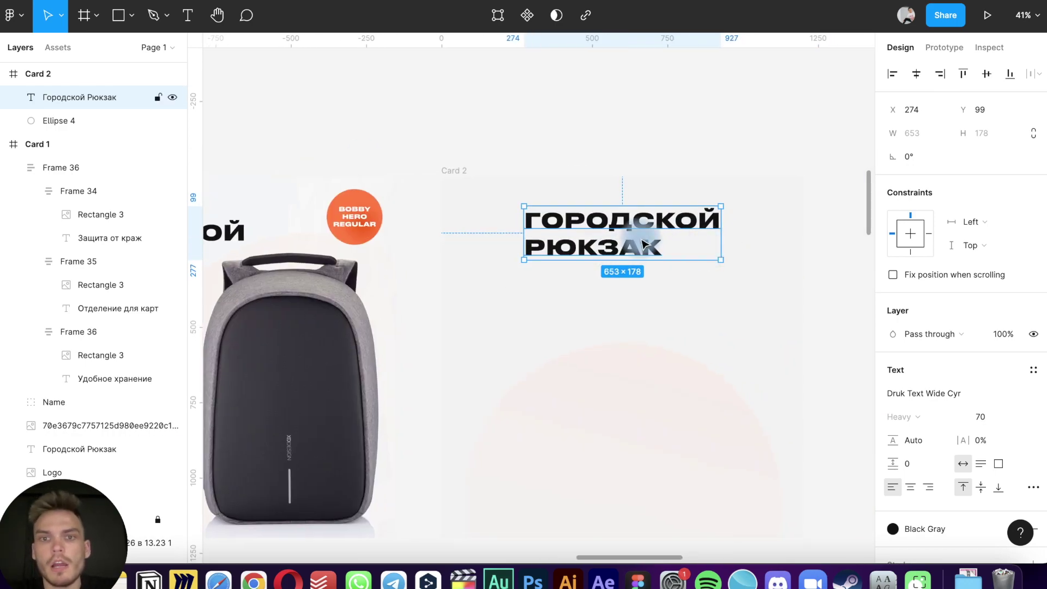
scroll(643, 238, "down", 5)
scroll(642, 235, "up", 3)
scroll(643, 235, "down", 3)
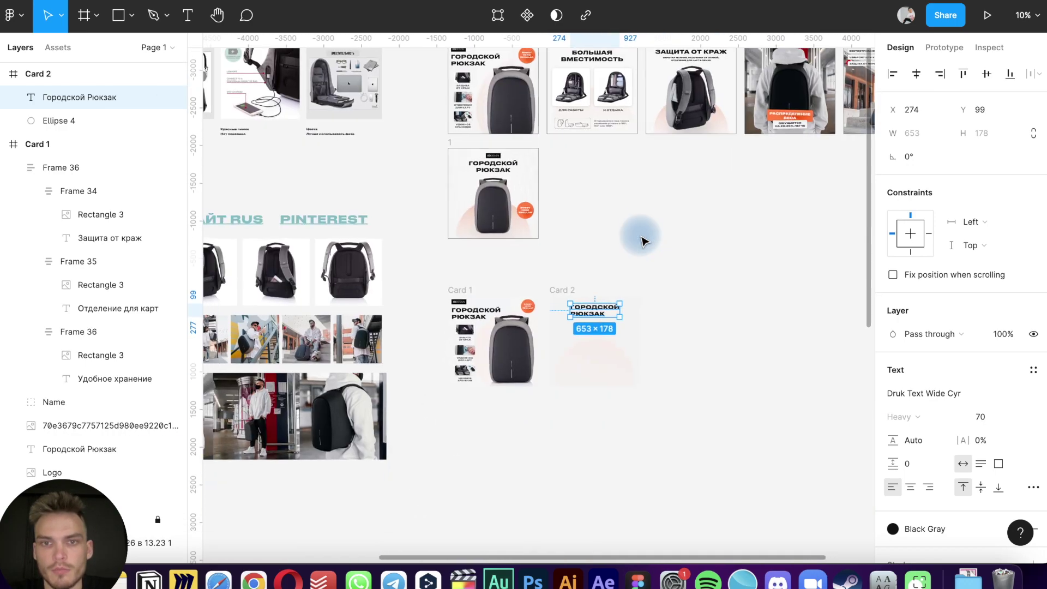
scroll(644, 231, "up", 2)
key("shift+2")
Retype the heading as БОЛЬШАЯ / ВМЕСТИМОСТЬ on two lines, text-centred and centred in Card 2
double_click(499, 213)
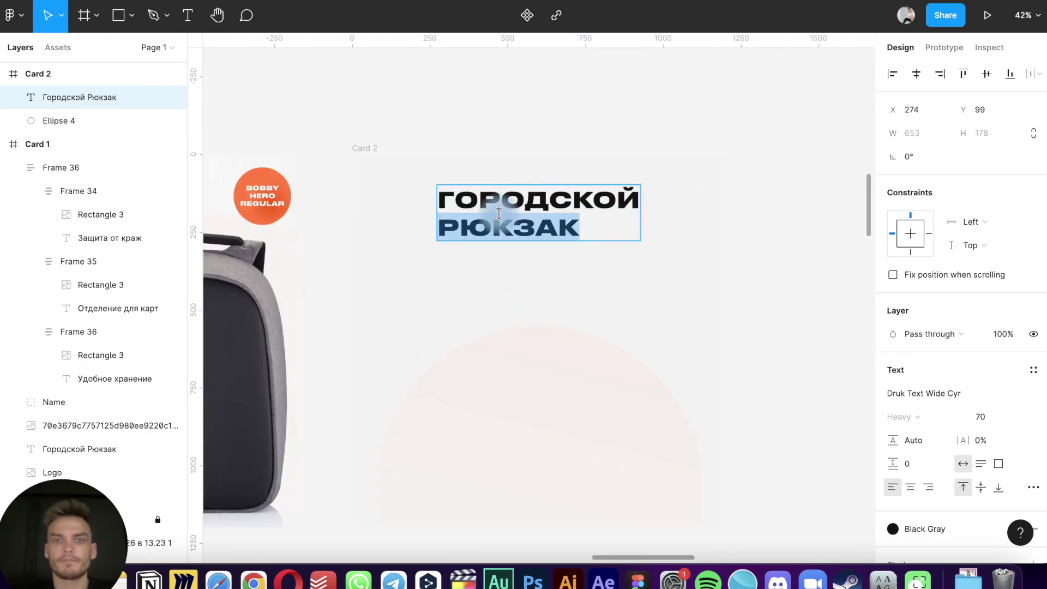
type("БОЛЬШАЯ ВМЕСТ")
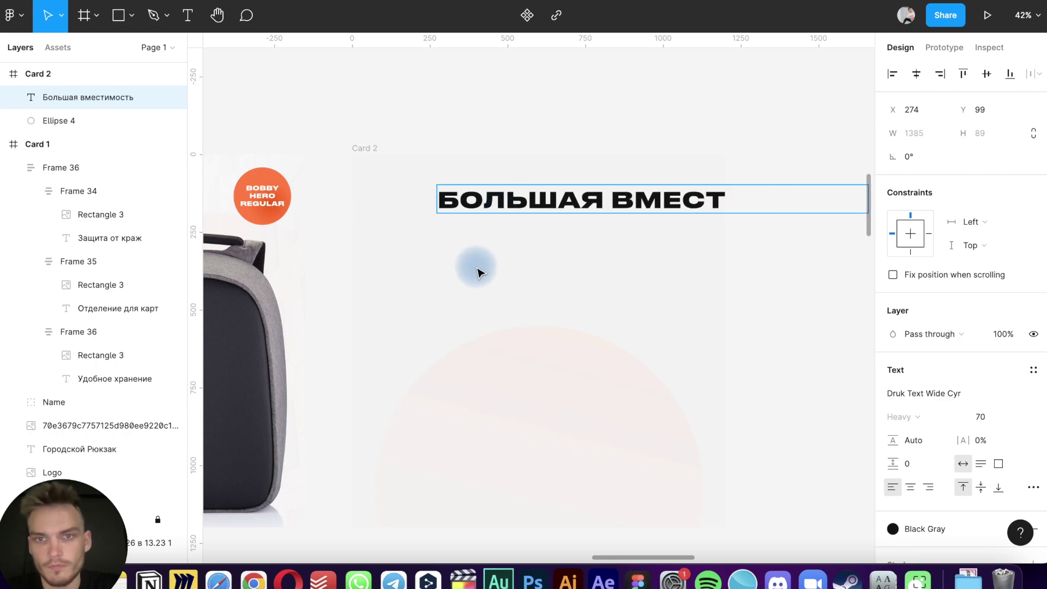
double_click(610, 197)
left_click(614, 199)
key("Return")
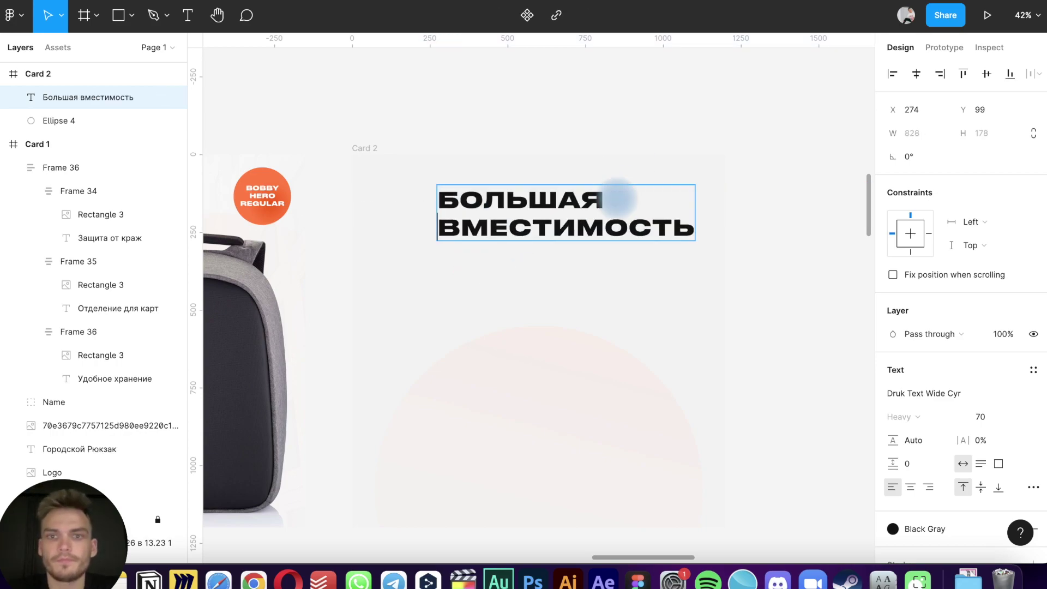
key("super+a")
left_click(916, 490)
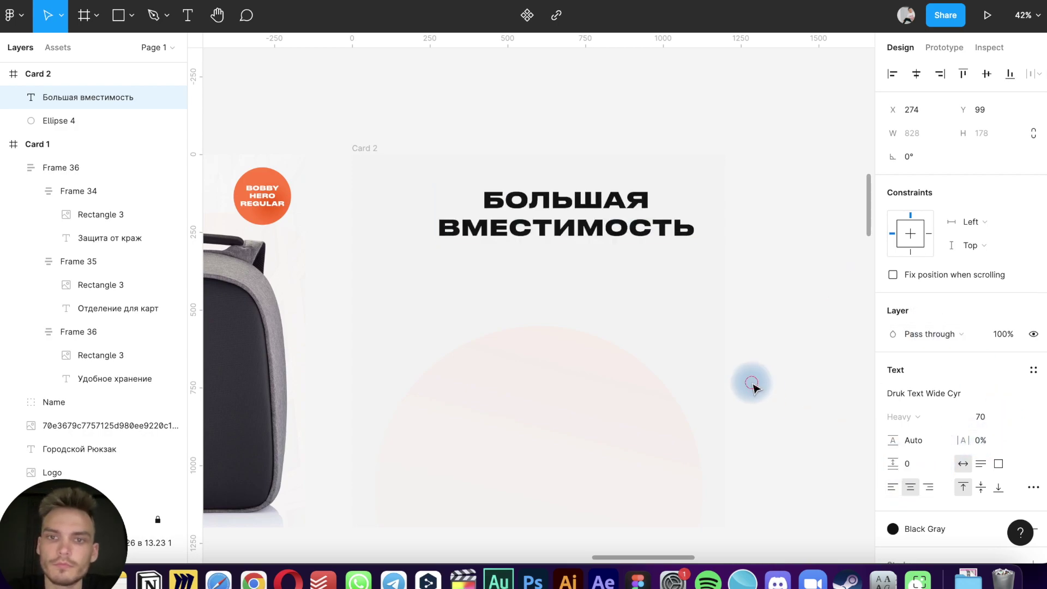
key("Escape")
left_click(917, 74)
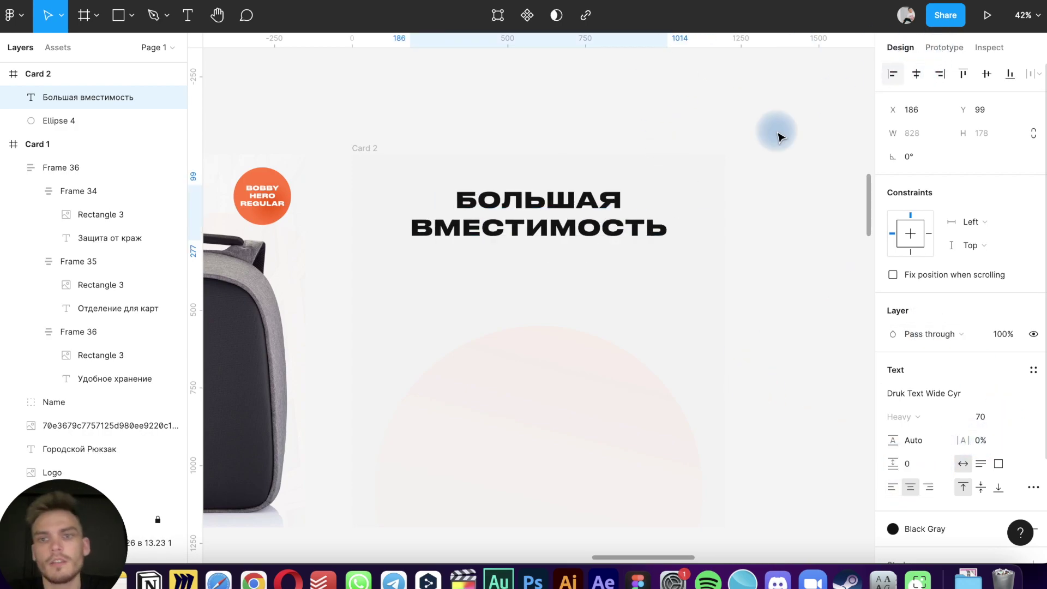
left_click(771, 225)
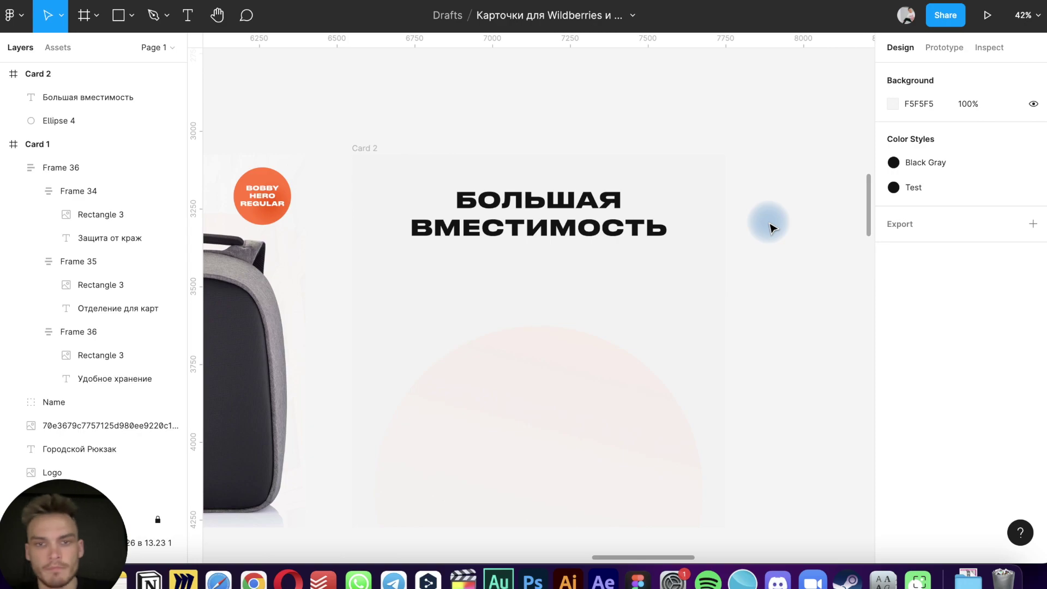
scroll(599, 269, "down", 3)
scroll(598, 269, "left", 5)
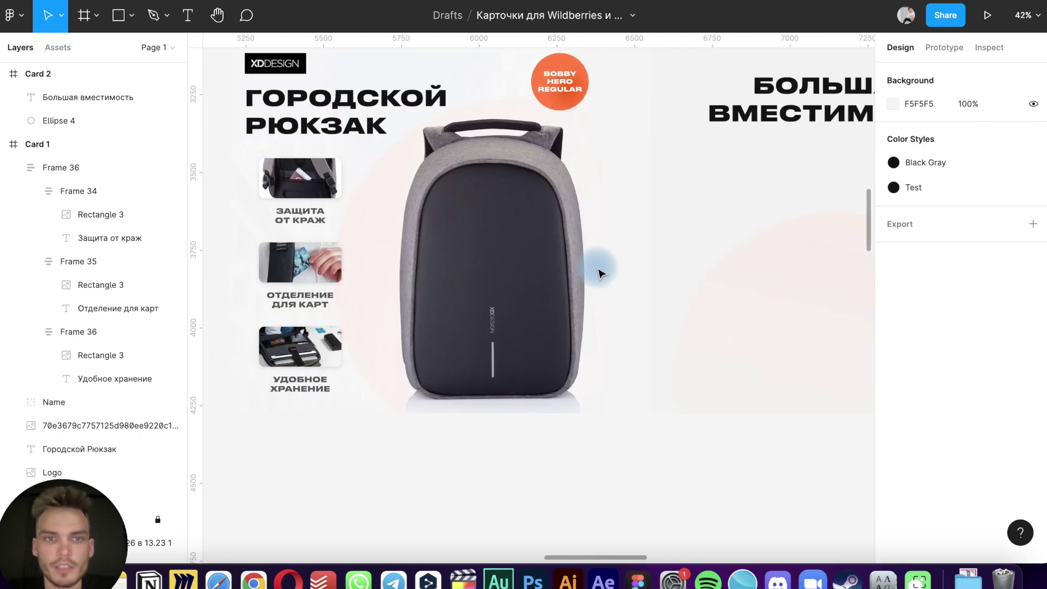
Copy Card 1's first feature photo into Card 2, sizing it 500×500 then 425×425
left_click(325, 203)
left_click(325, 179)
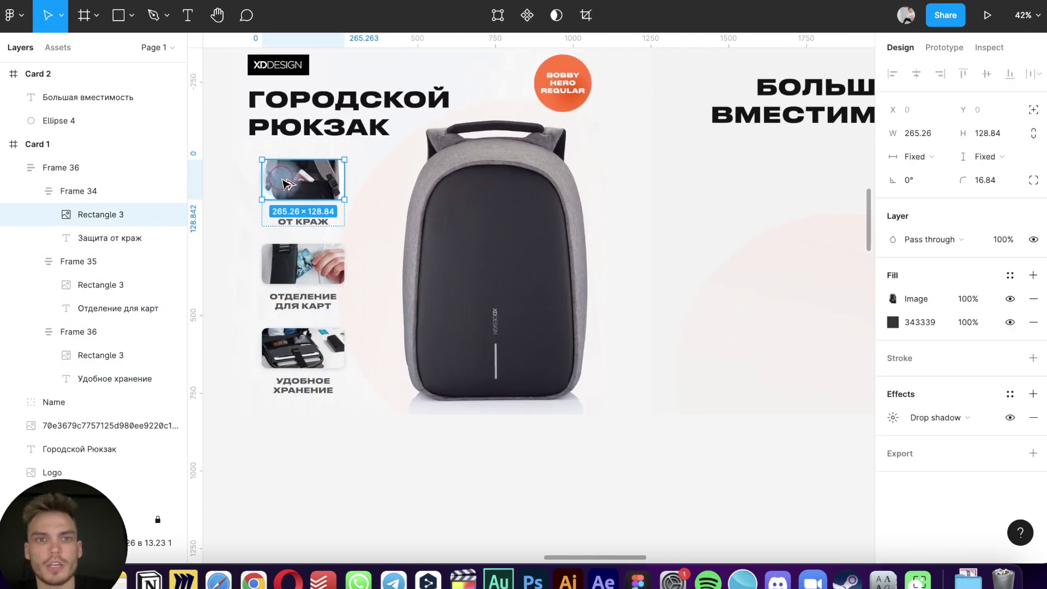
left_click_drag(325, 180, 741, 213)
scroll(740, 213, "right", 5)
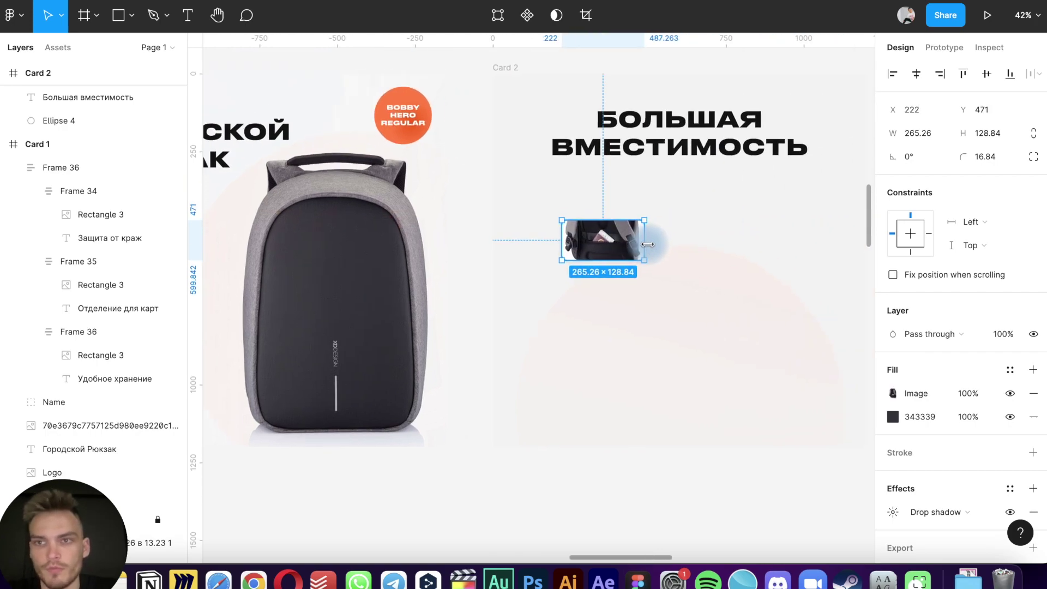
left_click(914, 132)
type("500")
key("Return")
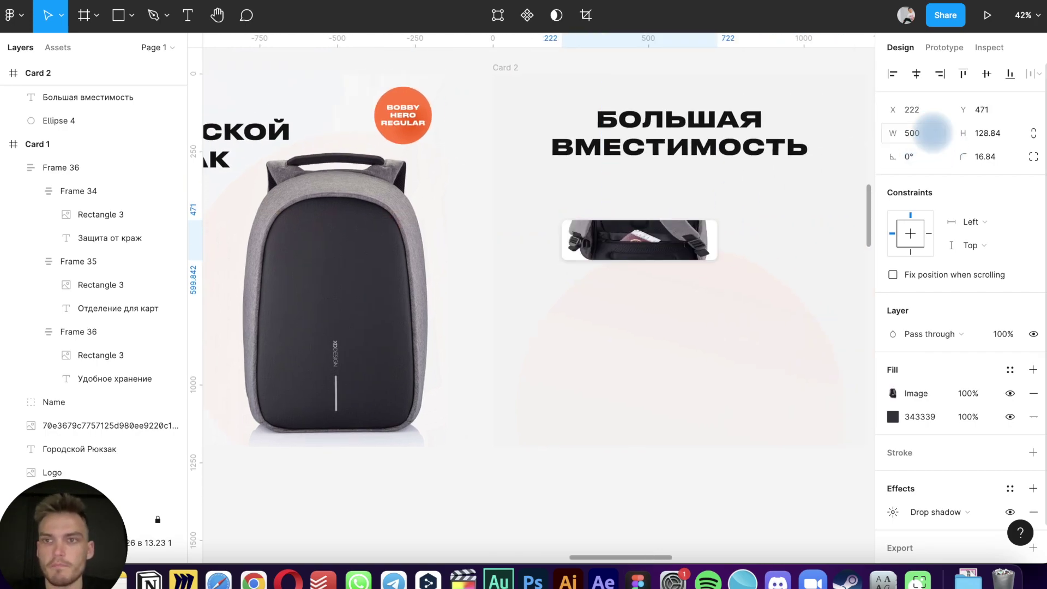
type("500")
key("Return")
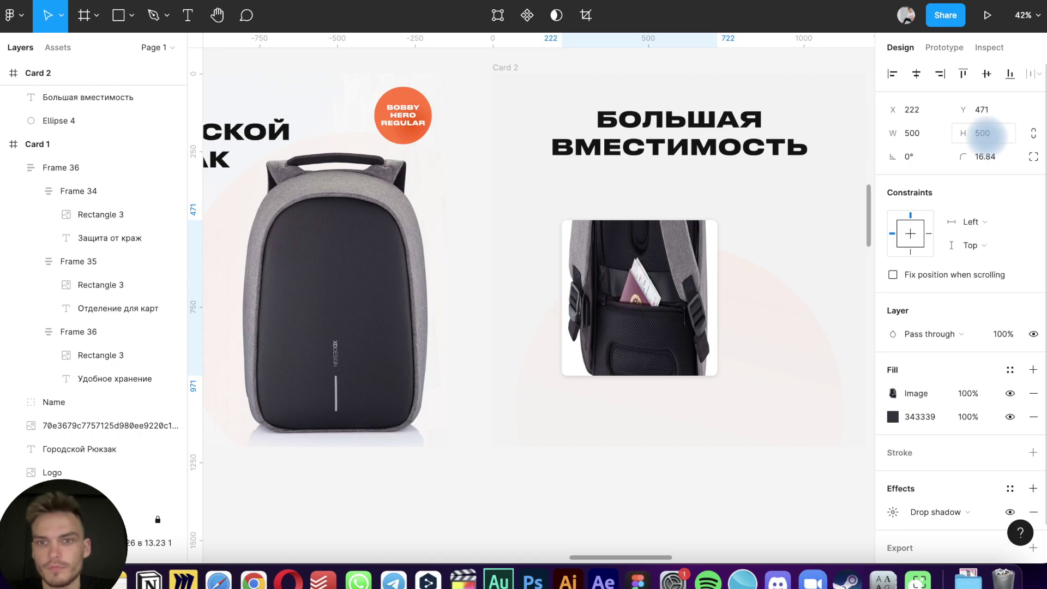
left_click_drag(717, 373, 690, 354)
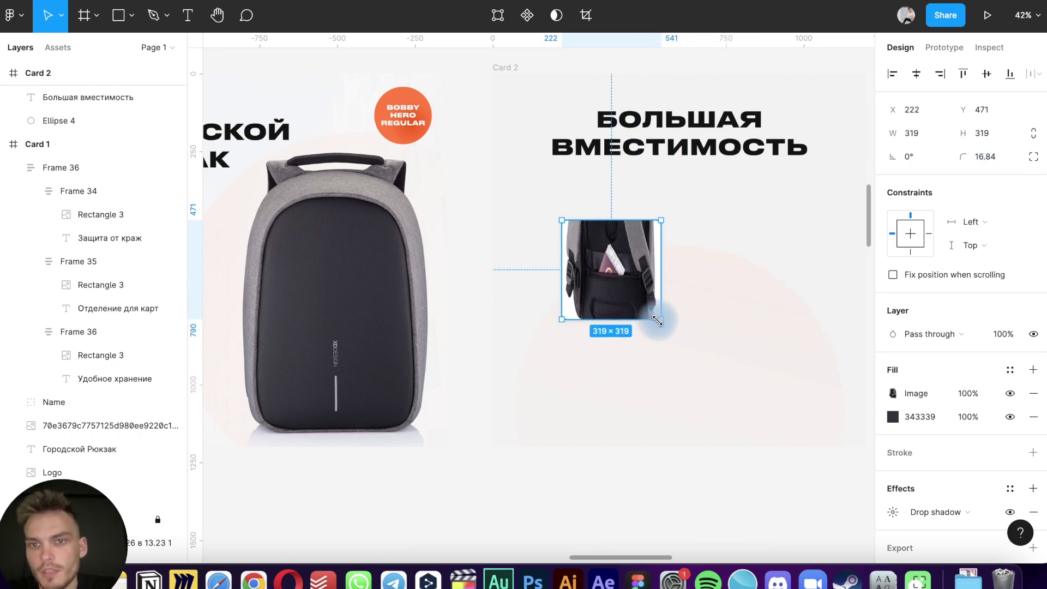
Remove the square's image and dark fills and move it up-left under the heading
left_click(1036, 397)
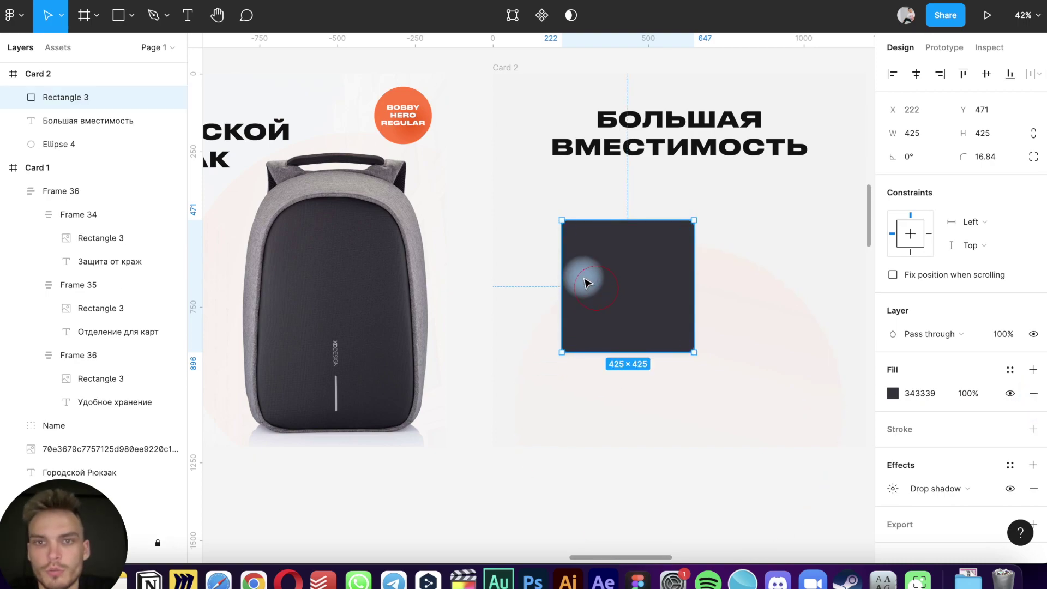
left_click_drag(582, 276, 547, 250)
left_click(1032, 393)
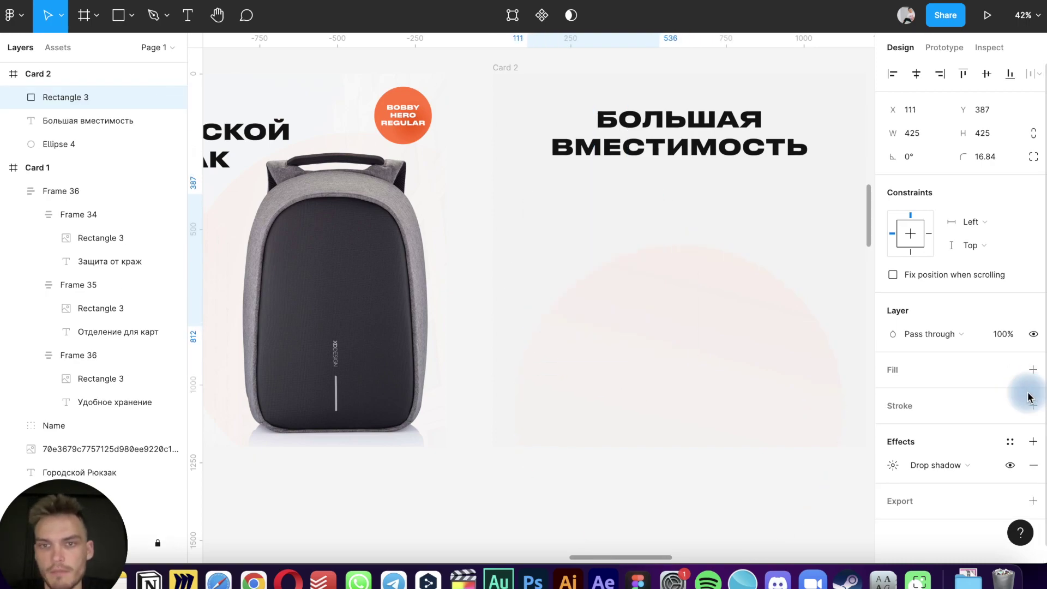
left_click(1032, 370)
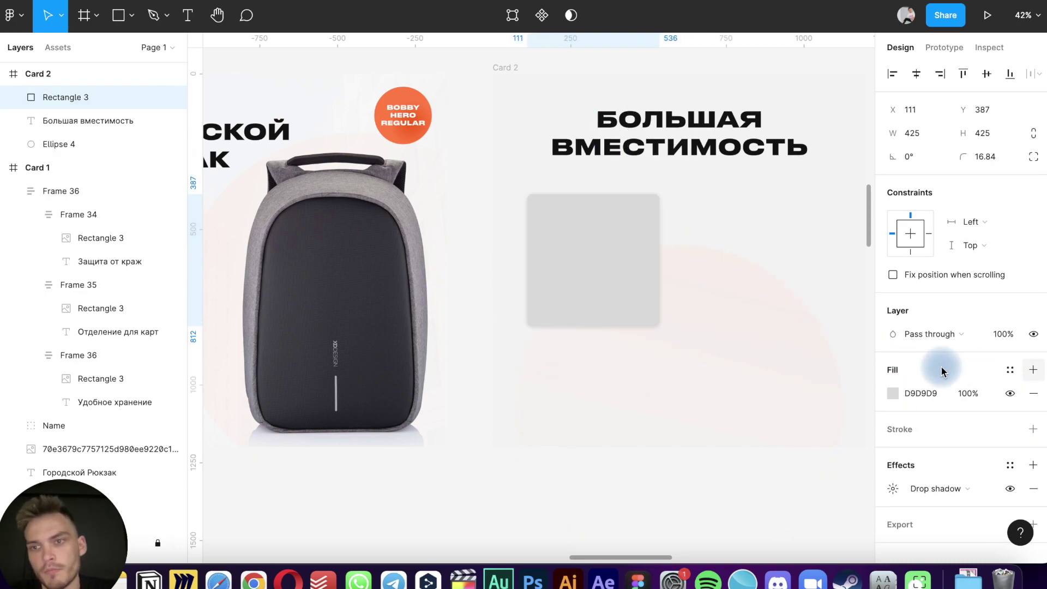
key("super+z")
key("super+z")
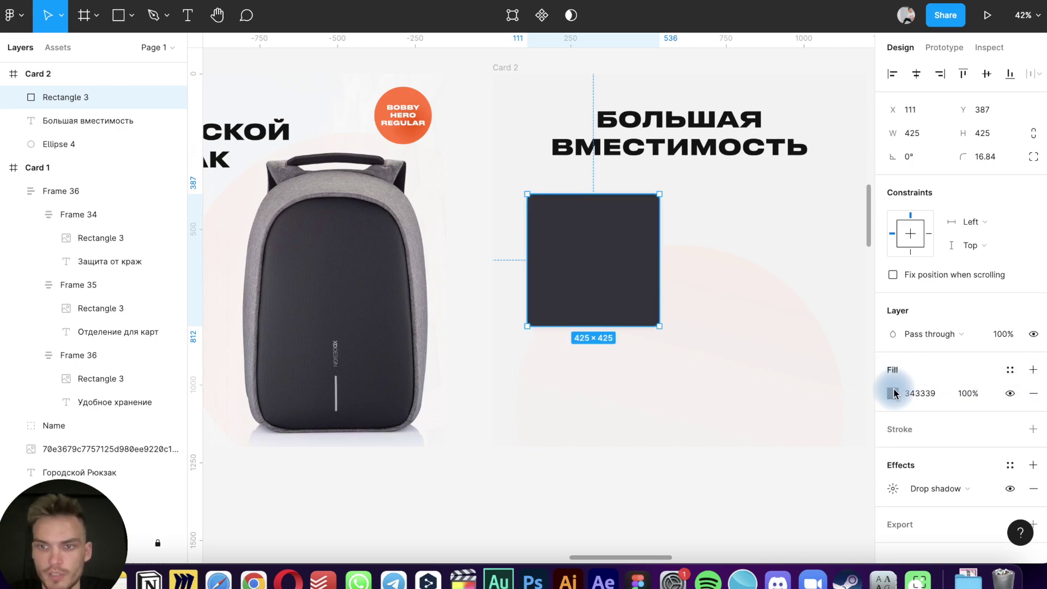
left_click(1034, 394)
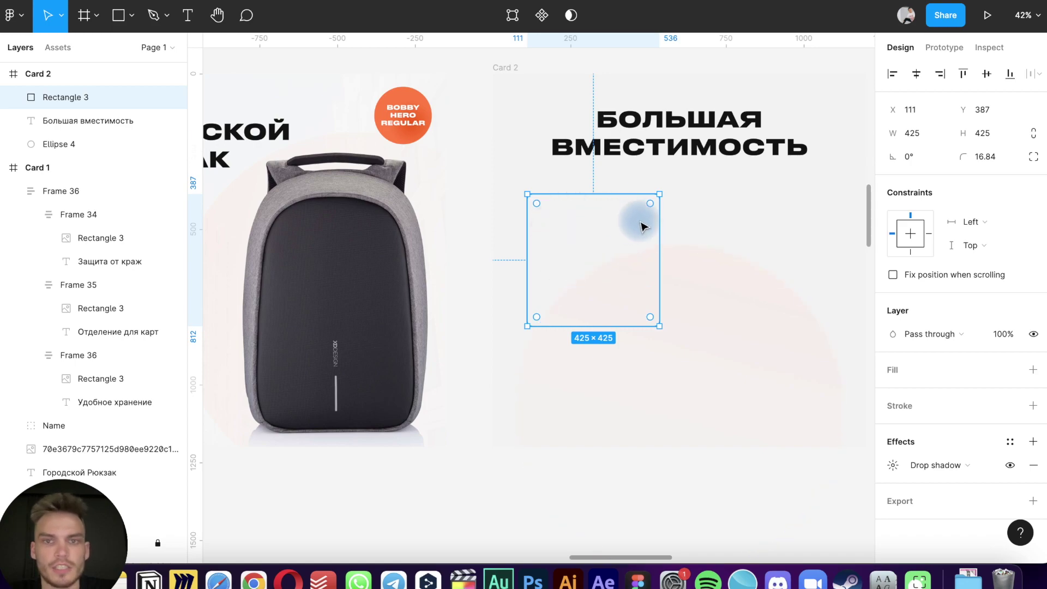
left_click(626, 236)
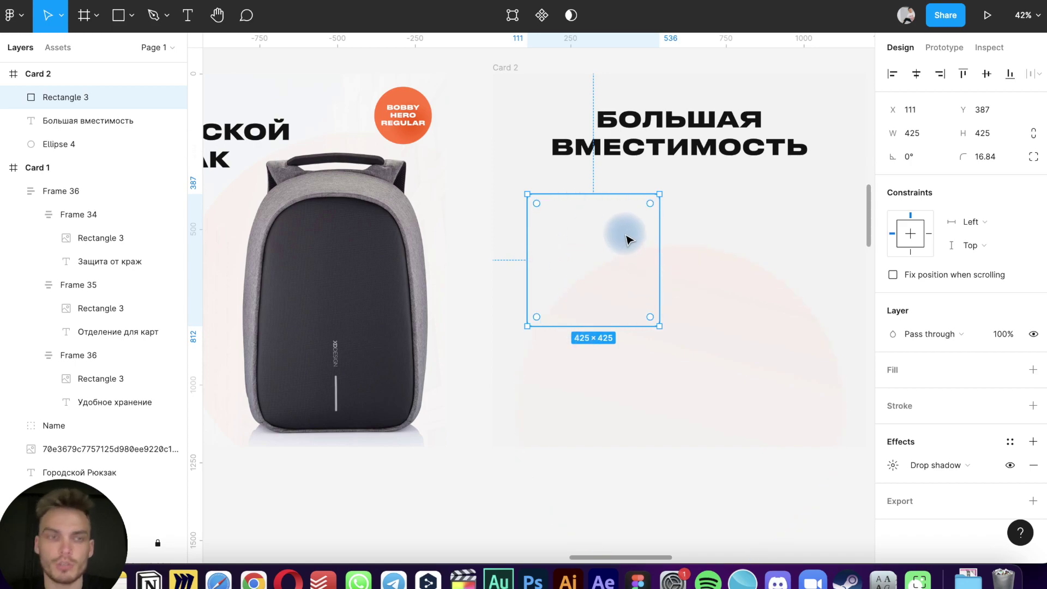
mouse_move(958, 370)
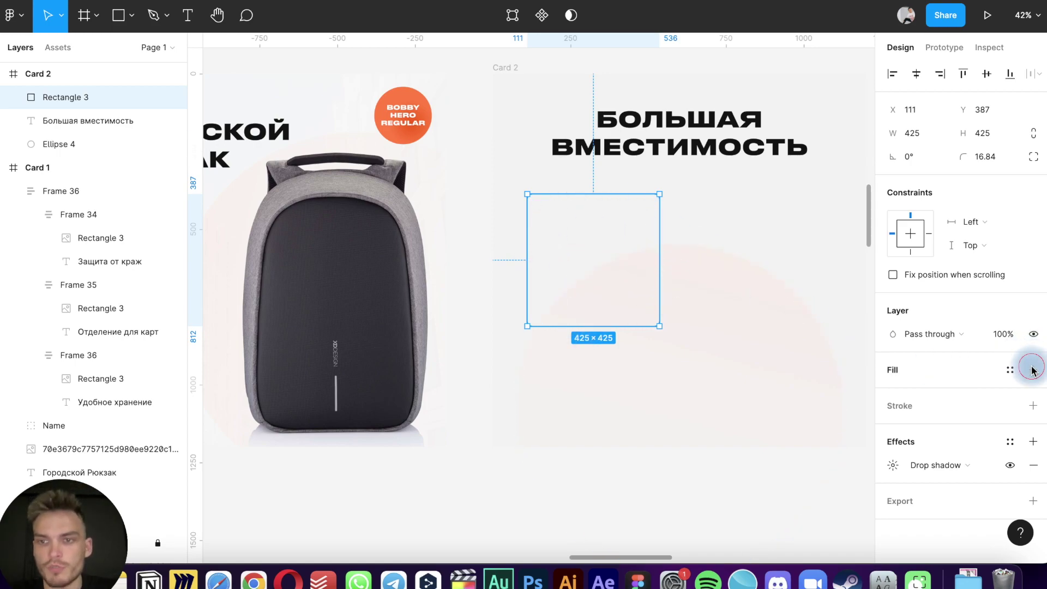
Give the Card 2 square a pure white FFFFFF fill
left_click(1032, 370)
left_click(887, 390)
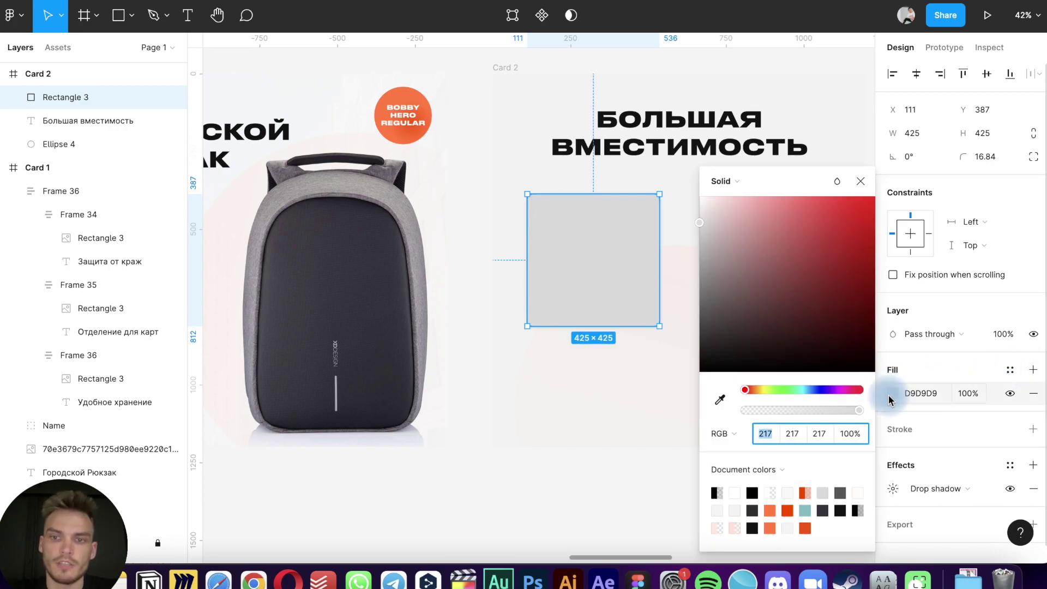
left_click_drag(727, 281, 605, 52)
left_click(492, 303)
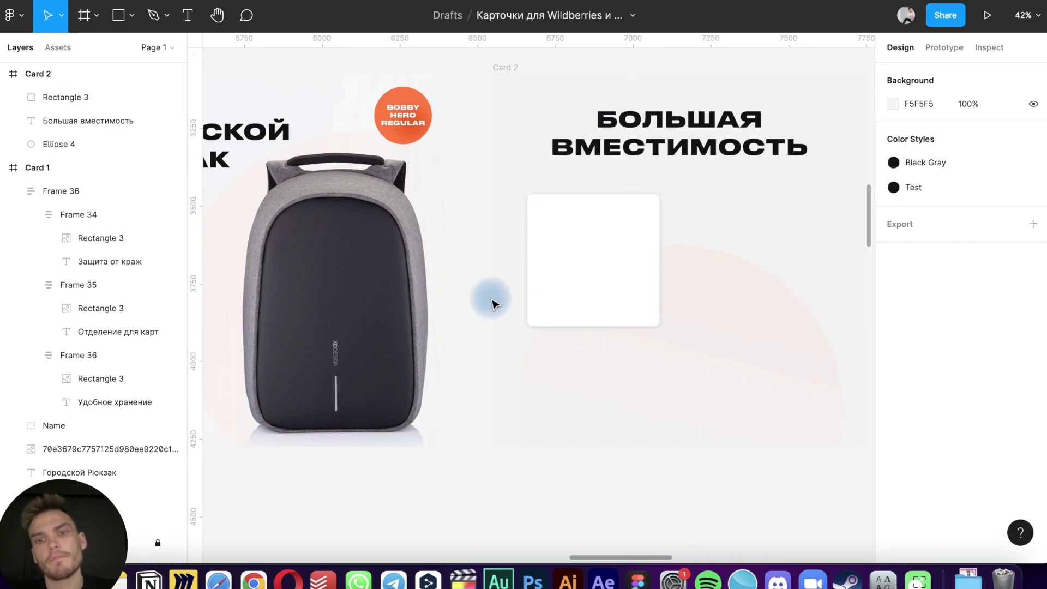
left_click(594, 300)
left_click(554, 465)
left_click(596, 246)
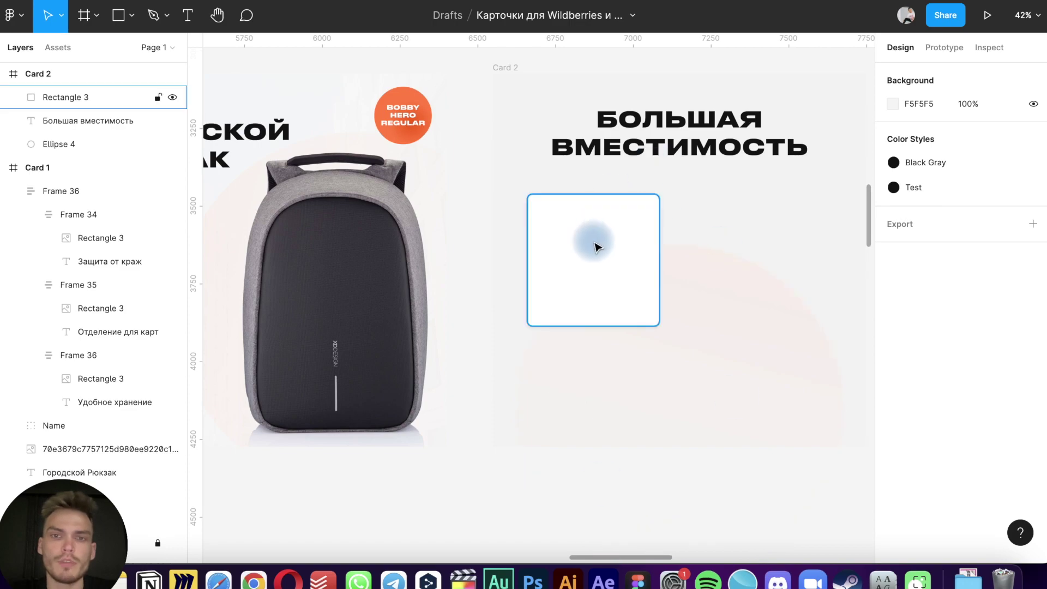
left_click(972, 378)
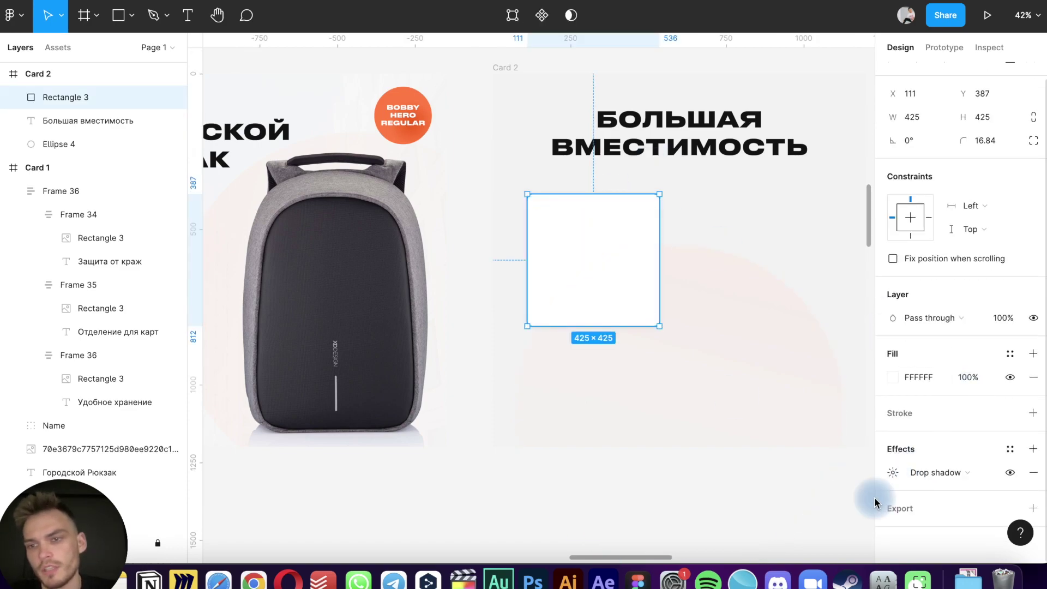
Set the square's drop shadow blur to 30
left_click(893, 473)
left_click(839, 483)
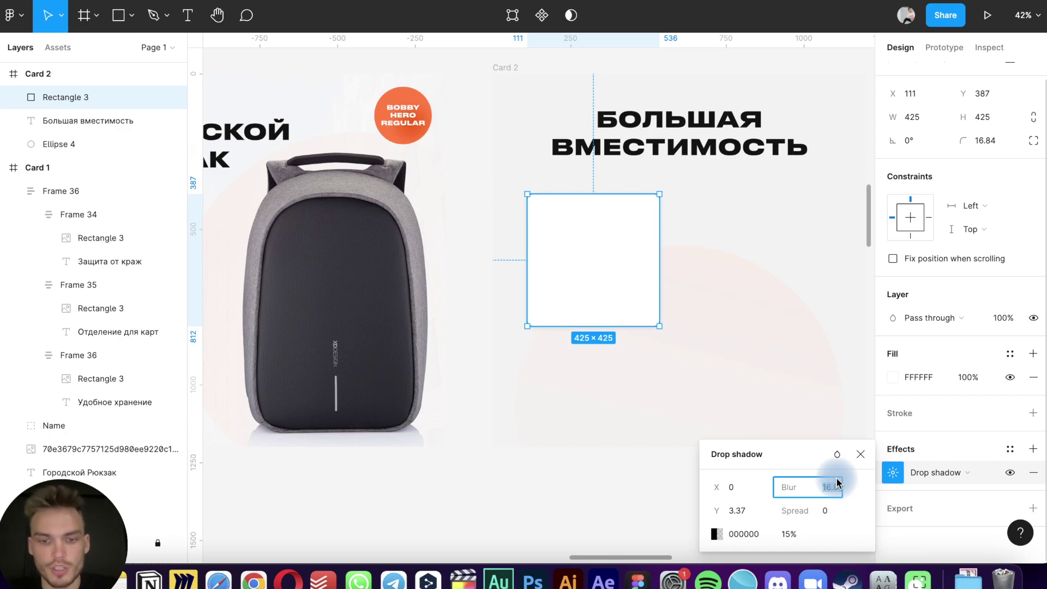
type("50")
key("Return")
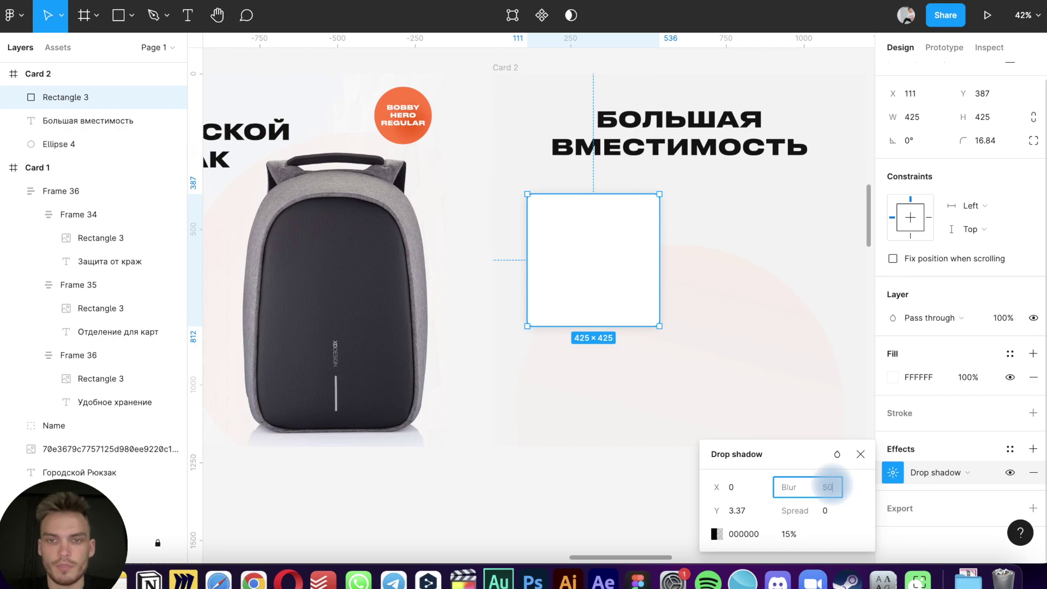
left_click(612, 518)
scroll(610, 521, "down", 5)
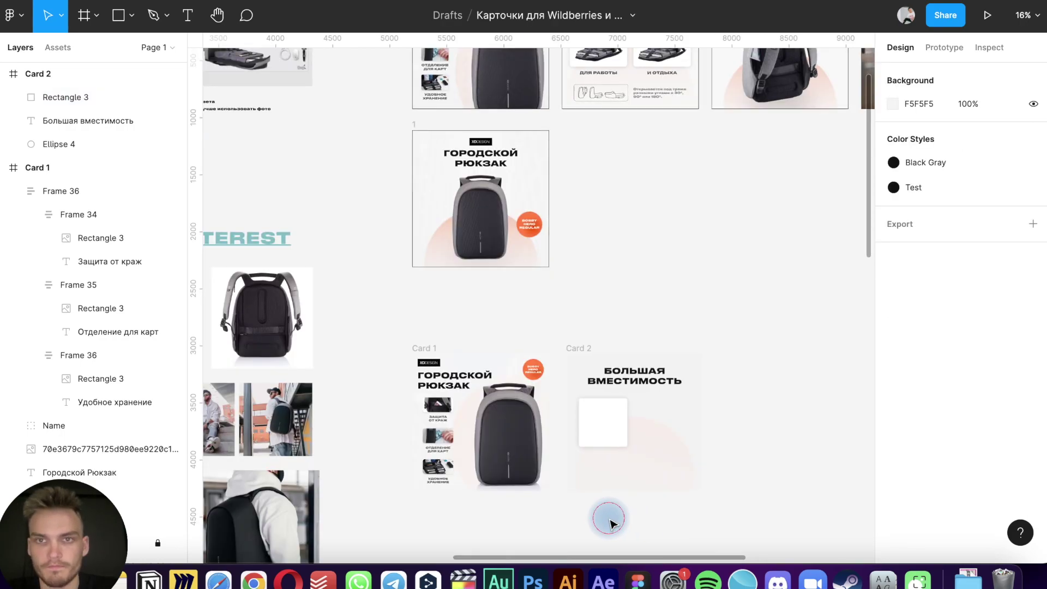
scroll(609, 519, "up", 2)
scroll(610, 519, "up", 3)
scroll(610, 519, "up", 5)
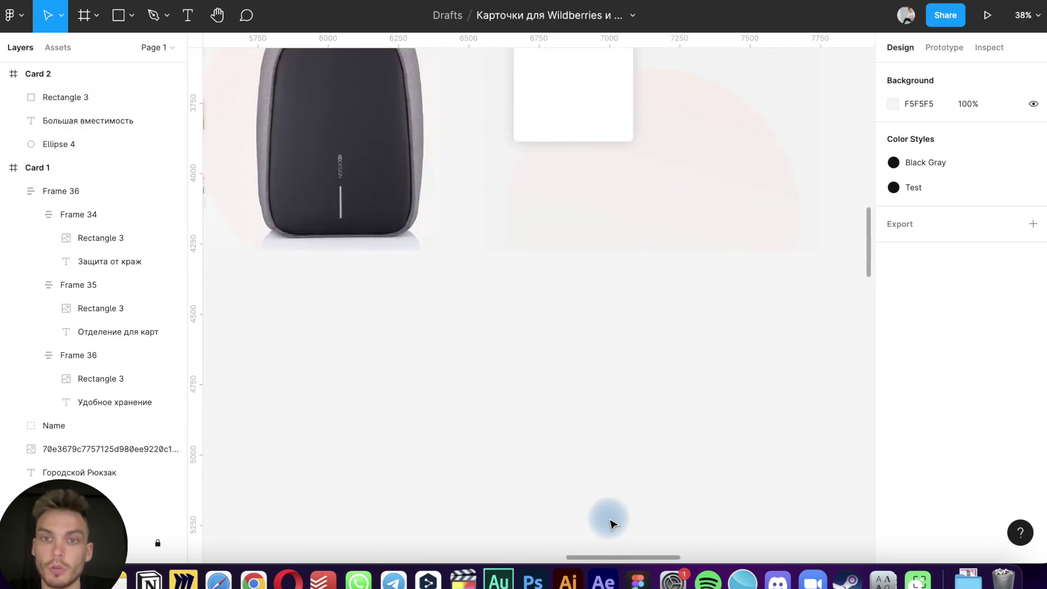
Adjust the square's drop shadow to blur 30 at 10% opacity
left_click(594, 82)
left_click(894, 473)
type("10")
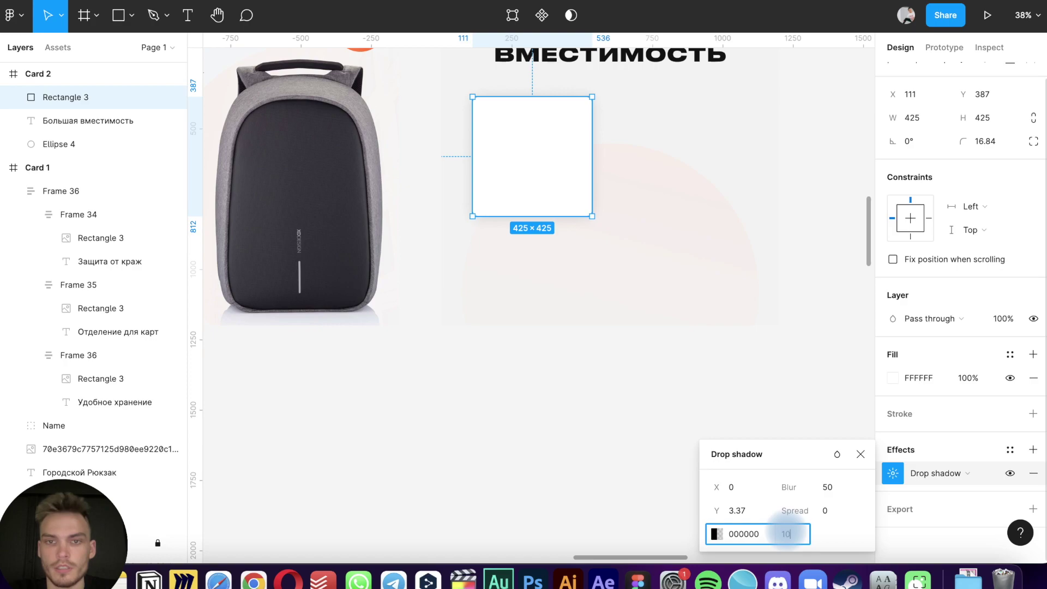
left_click(612, 437)
scroll(612, 437, "down", 3)
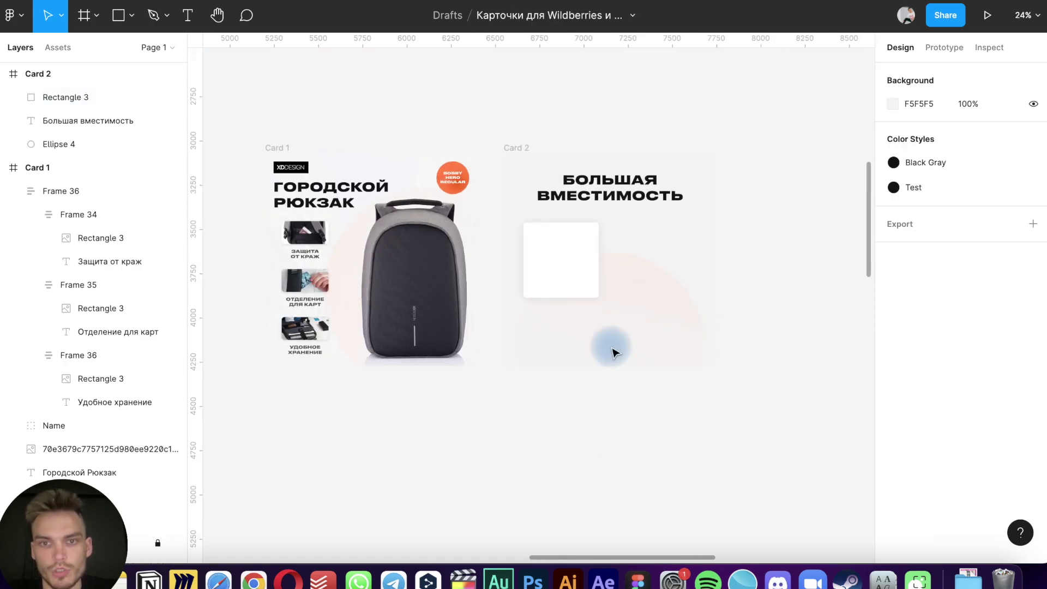
left_click(585, 278)
left_click(893, 488)
left_click(833, 487)
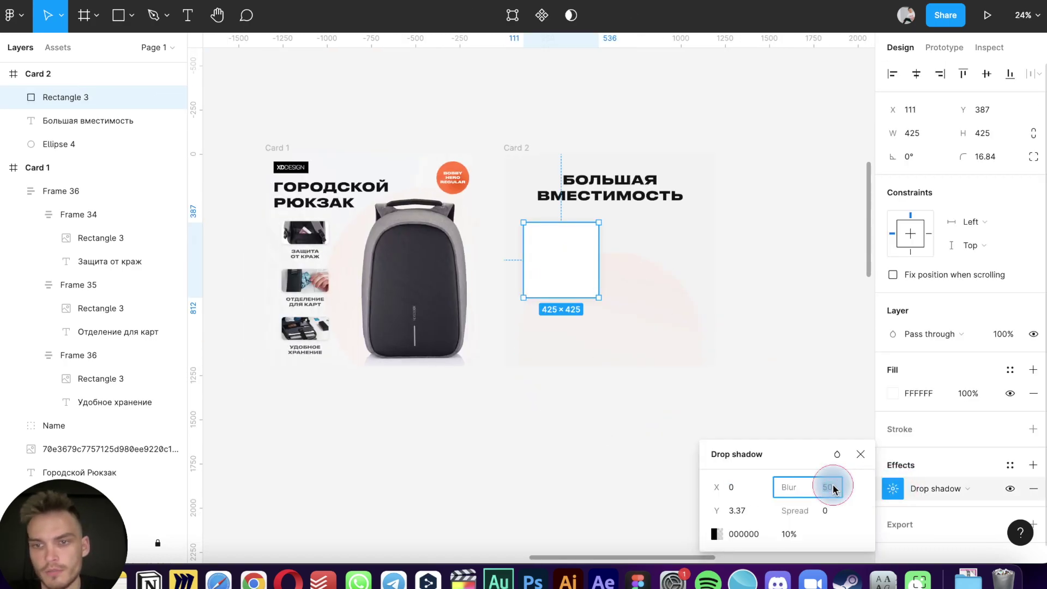
left_click(594, 416)
scroll(603, 239, "up", 5)
scroll(690, 229, "down", 5)
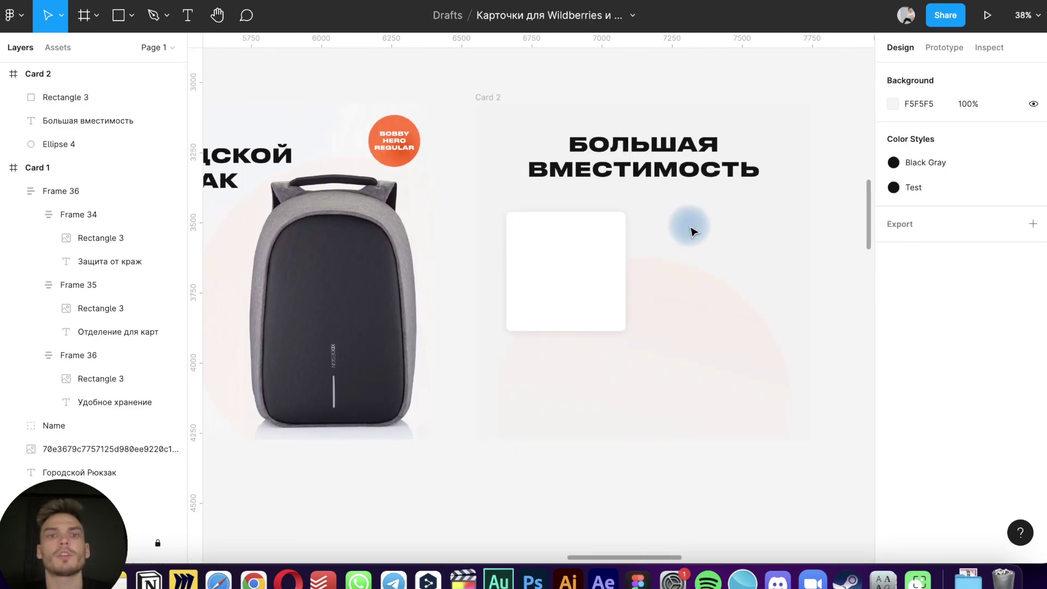
scroll(689, 229, "down", 3)
scroll(692, 232, "left", 5)
scroll(690, 229, "down", 5)
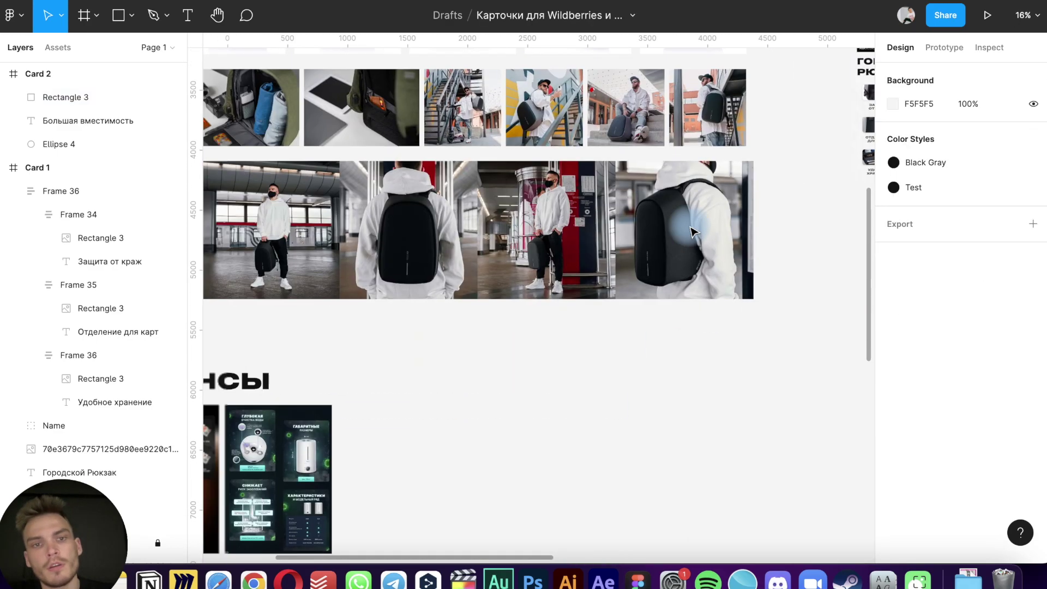
scroll(690, 229, "up", 2)
scroll(690, 228, "up", 3)
scroll(764, 246, "right", 5)
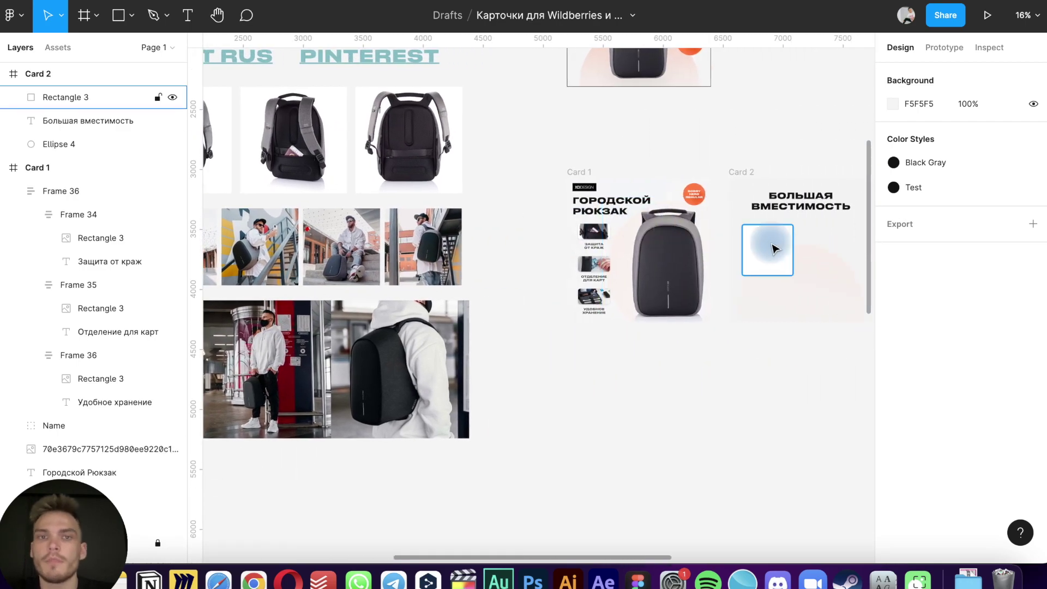
scroll(771, 244, "up", 5)
scroll(771, 243, "left", 10)
scroll(775, 248, "right", 3)
scroll(774, 248, "up", 1)
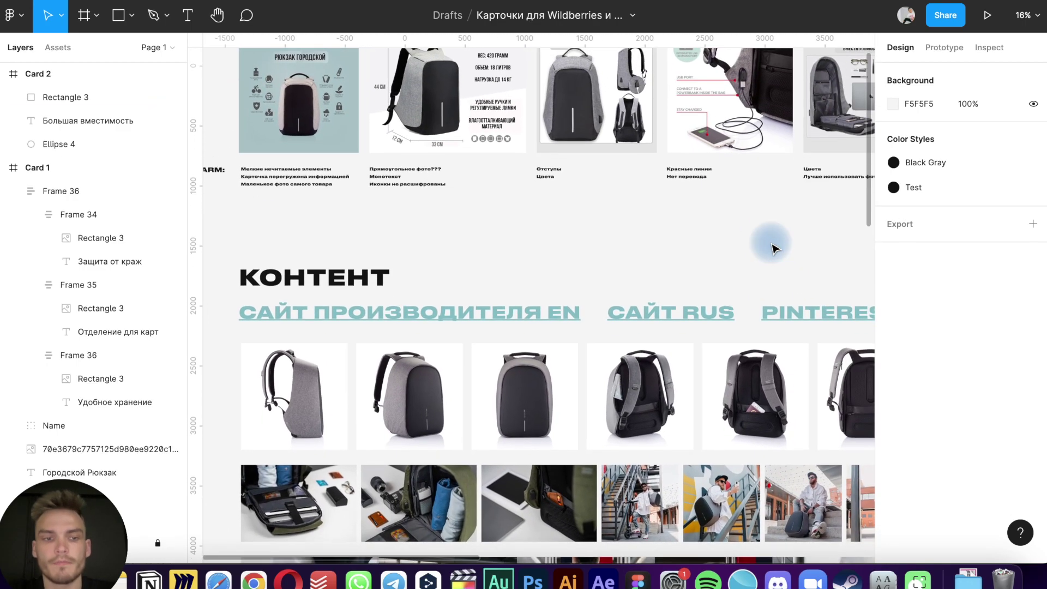
scroll(775, 249, "right", 7)
scroll(774, 248, "down", 3)
scroll(775, 248, "right", 2)
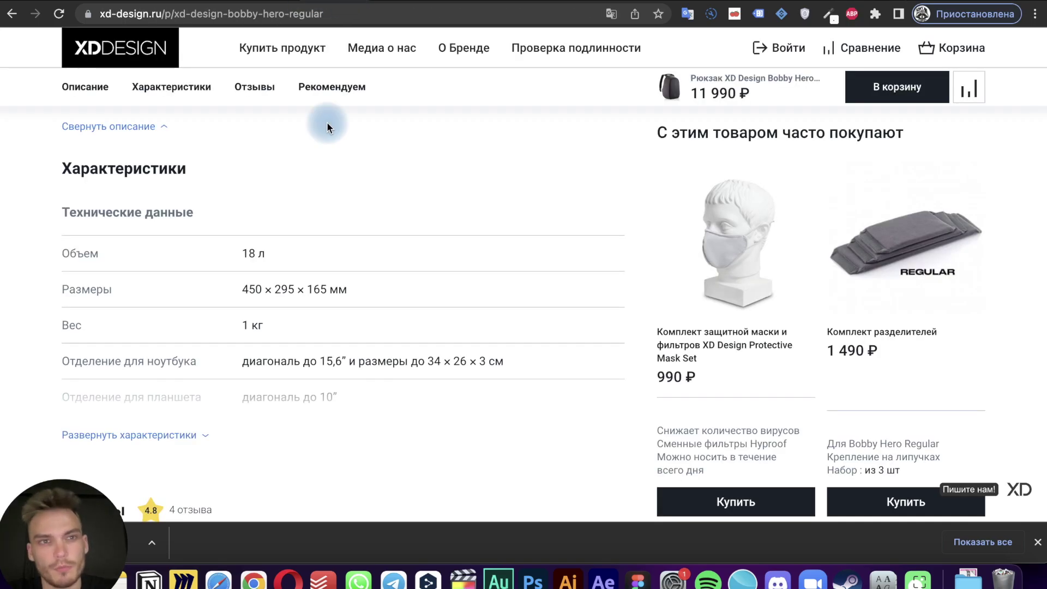
Copy the open camera-backpack photo from the product gallery with Копировать изображение
scroll(327, 126, "up", 5)
scroll(326, 126, "up", 5)
scroll(327, 126, "up", 5)
scroll(326, 127, "up", 5)
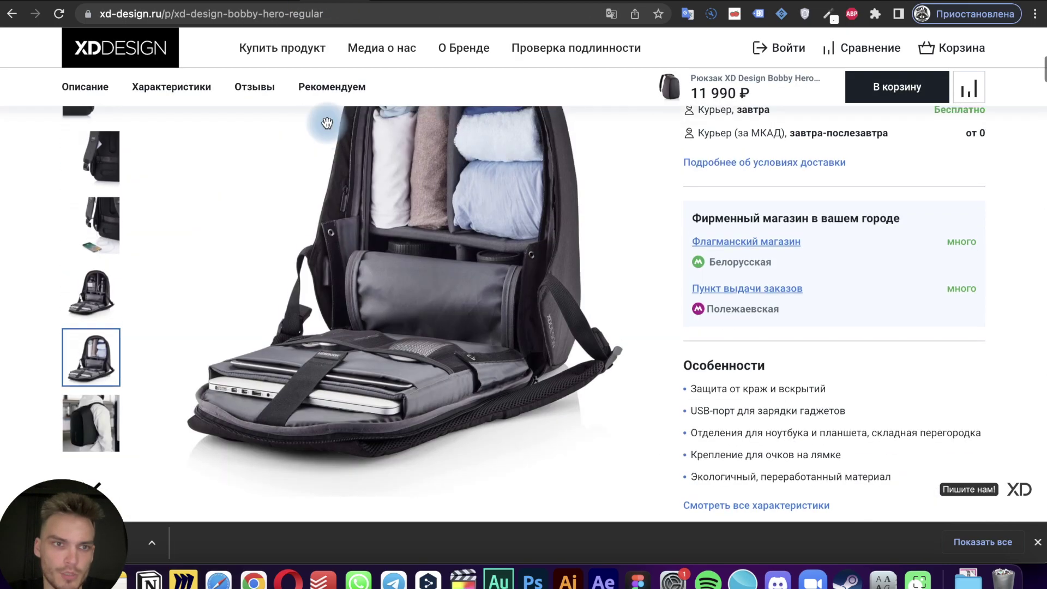
scroll(327, 122, "down", 1)
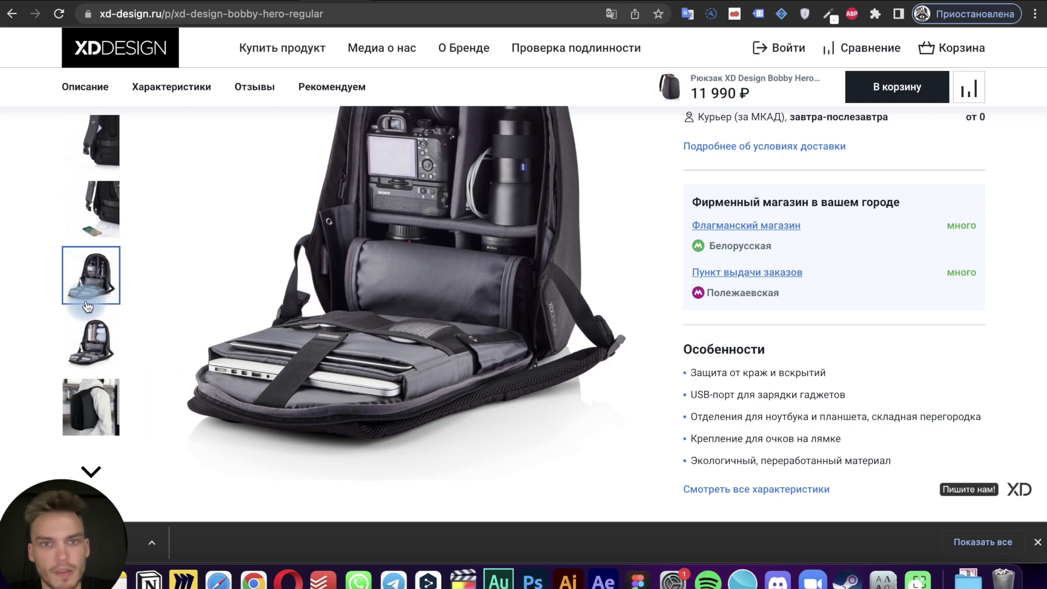
scroll(82, 344, "up", 1)
right_click(370, 347)
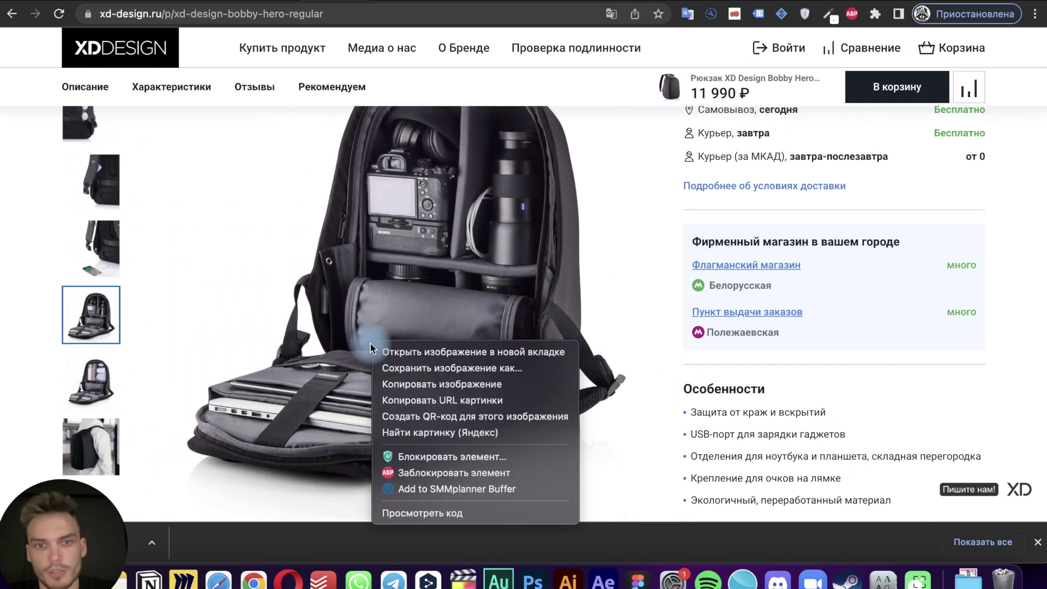
left_click(515, 384)
key("ctrl+Left")
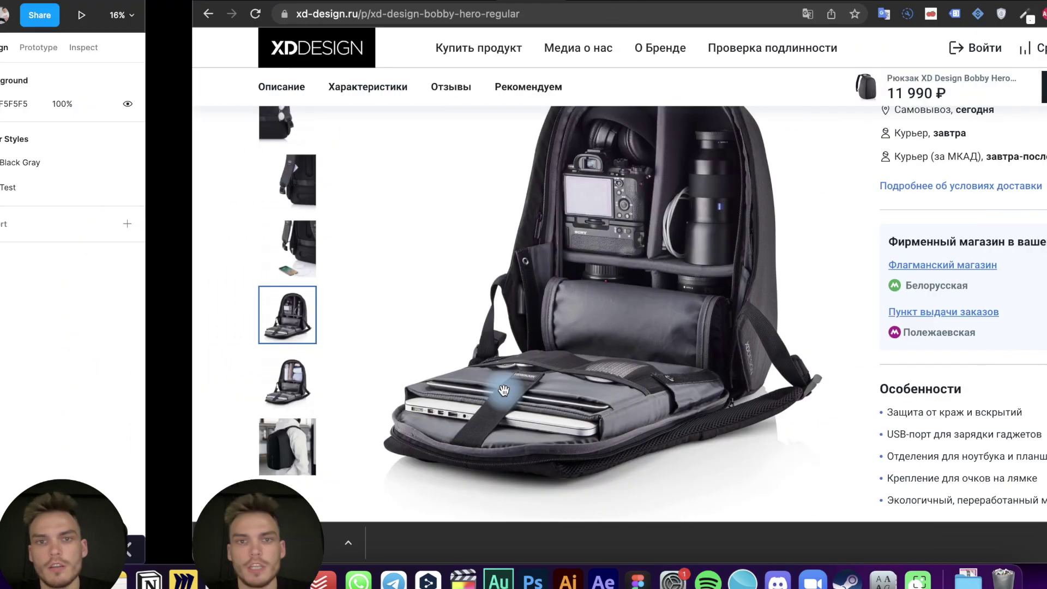
Fill Card 2's white square with the pasted camera-backpack photo
left_click(680, 377)
key("ctrl+v")
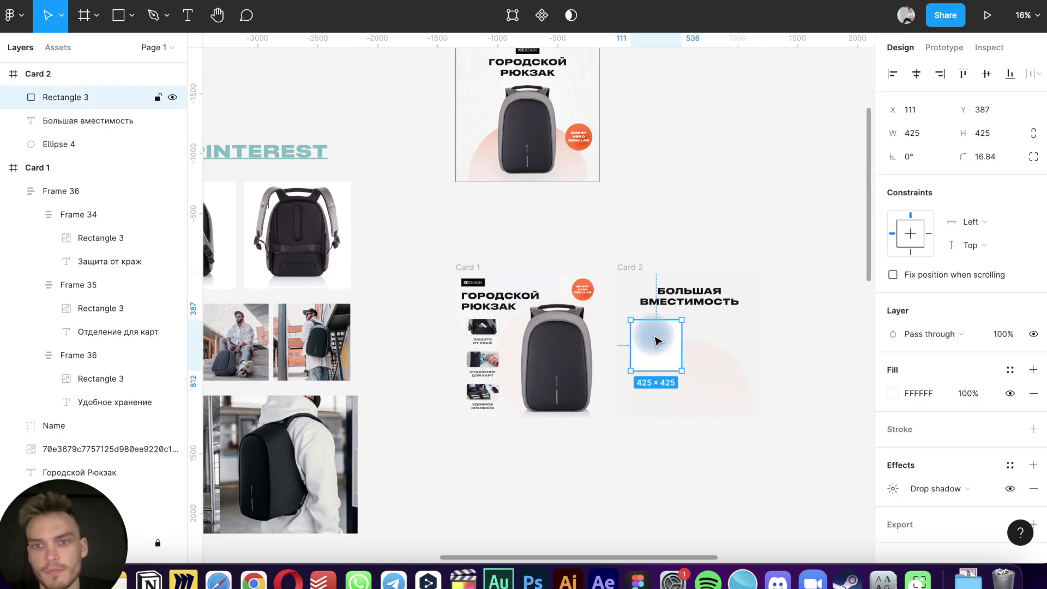
key("shift+2")
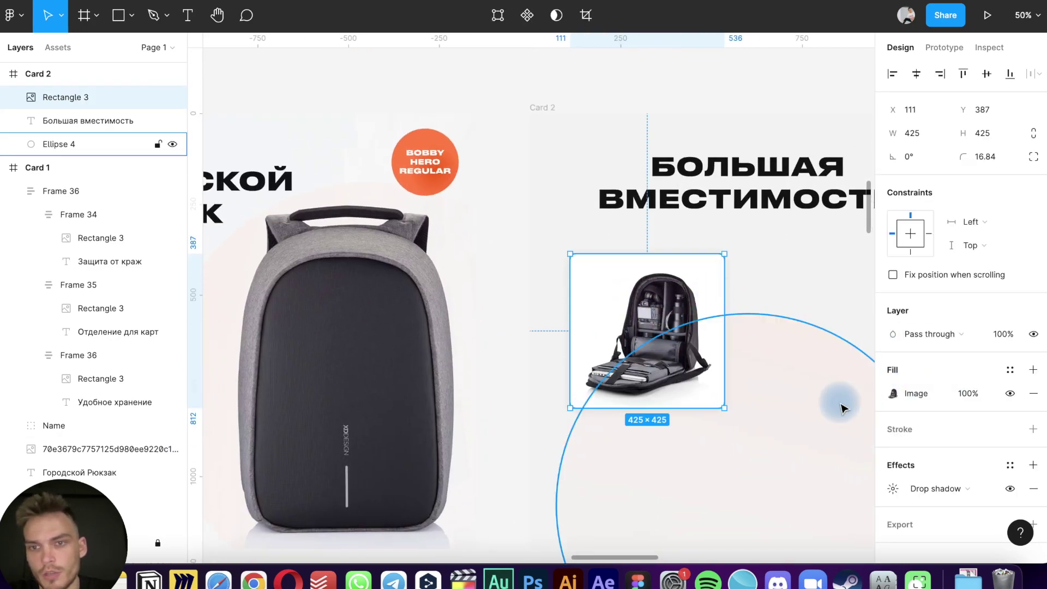
scroll(692, 376, "up", 5)
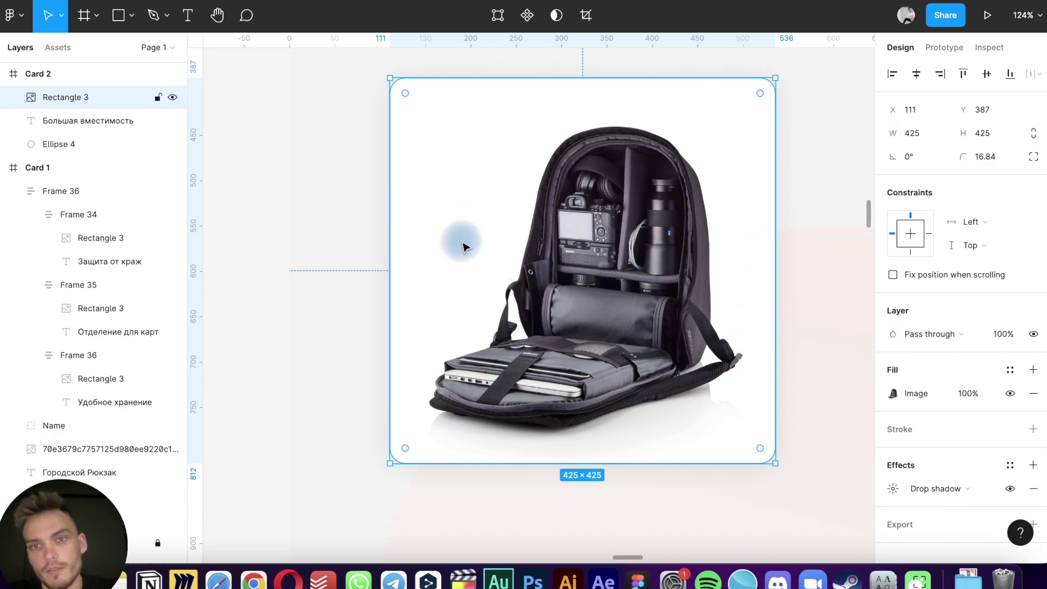
left_click(332, 290)
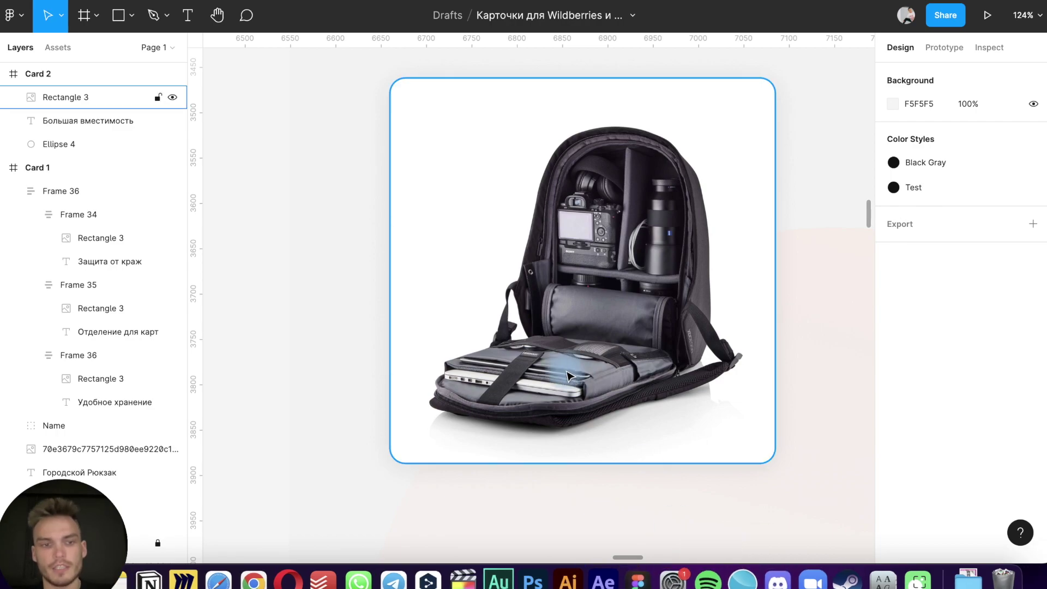
Duplicate the photo tile and place the copy to its right
scroll(580, 360, "down", 5)
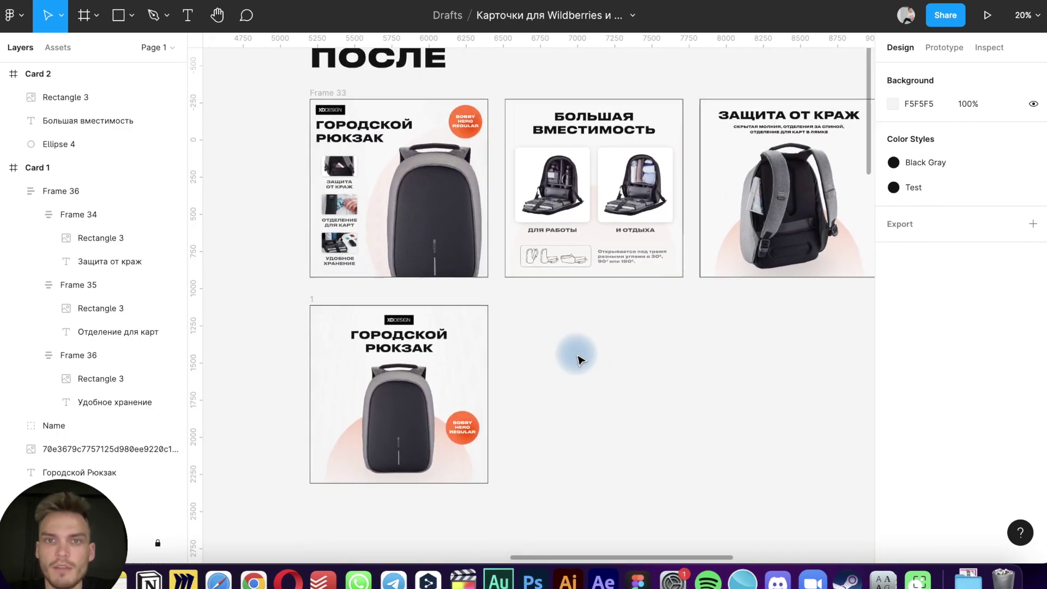
scroll(580, 360, "up", 5)
scroll(579, 360, "down", 3)
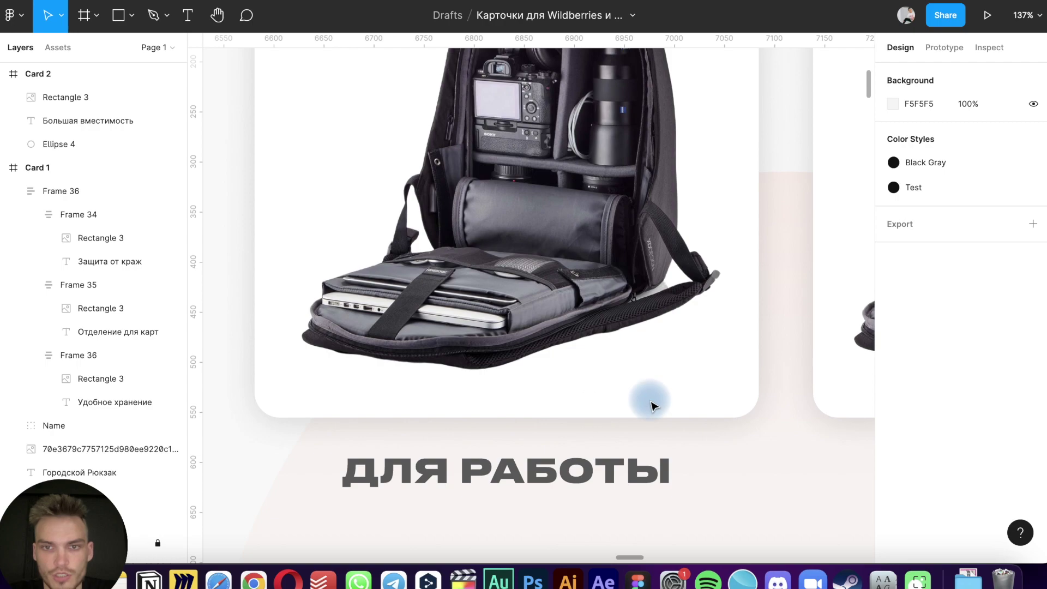
scroll(674, 329, "down", 5)
scroll(674, 305, "down", 5)
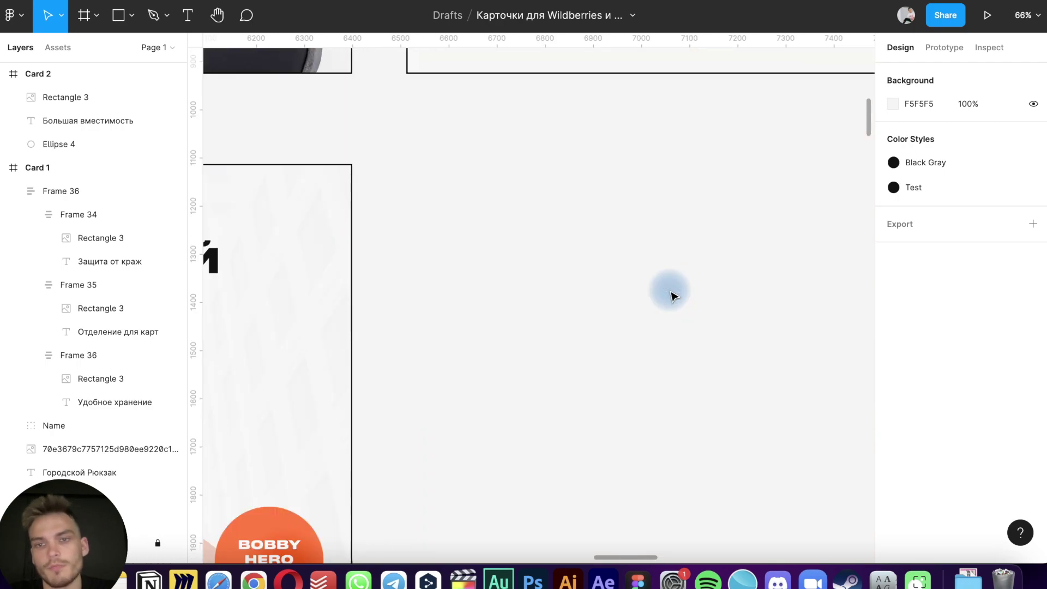
scroll(673, 297, "down", 5)
scroll(674, 296, "down", 5)
scroll(671, 295, "down", 4)
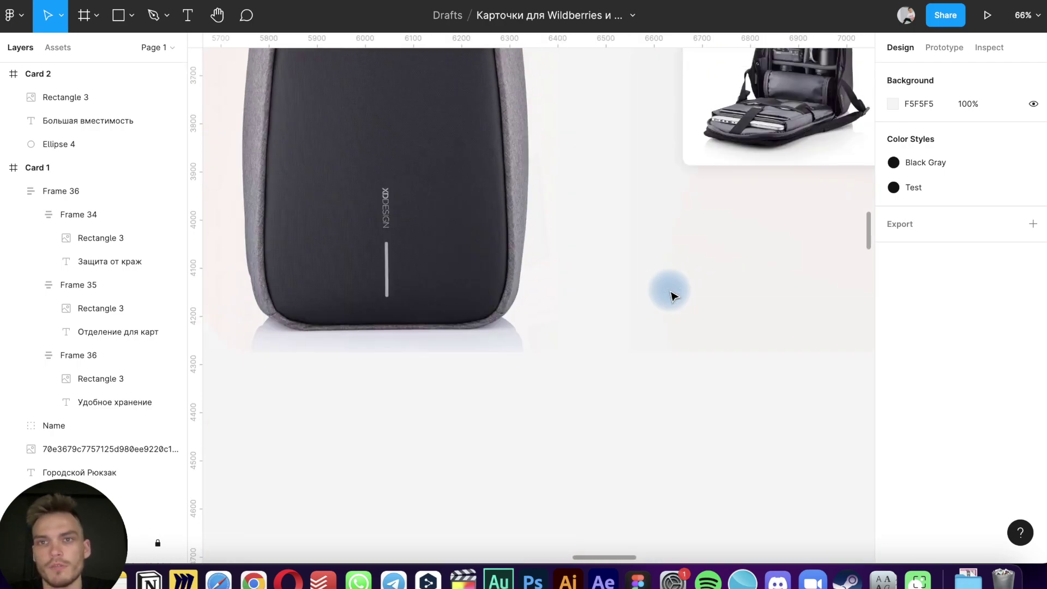
scroll(671, 295, "up", 4)
scroll(671, 295, "right", 5)
scroll(527, 315, "up", 3)
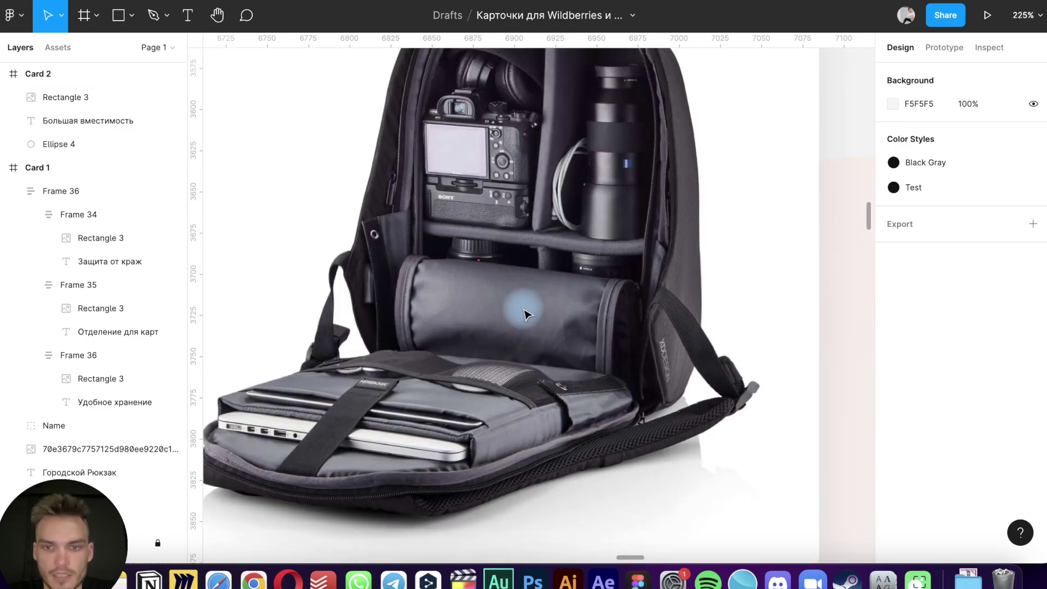
scroll(527, 315, "up", 3)
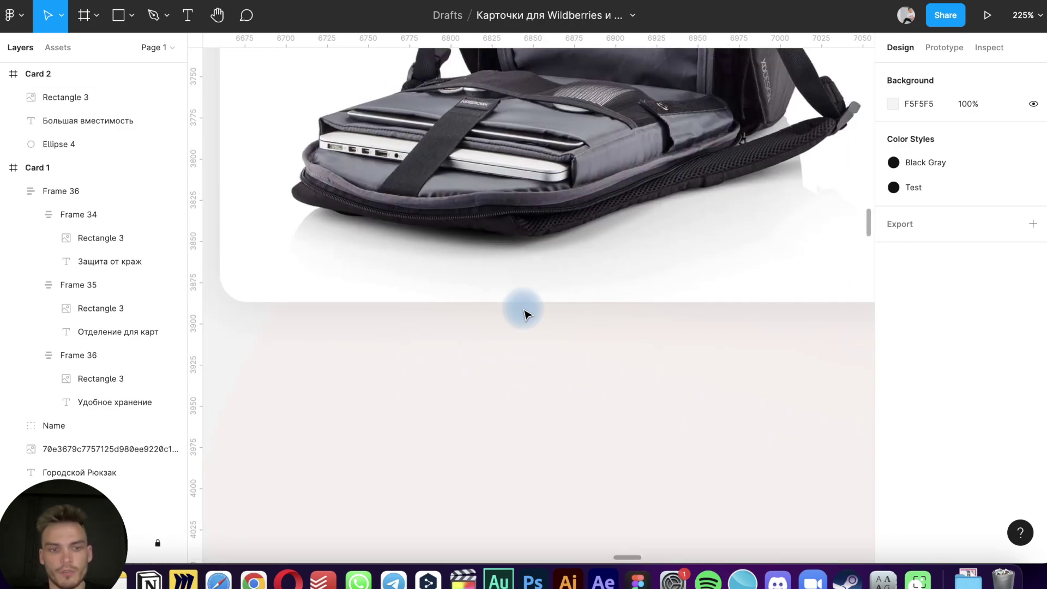
scroll(527, 315, "down", 2)
scroll(528, 315, "down", 2)
scroll(527, 315, "down", 2)
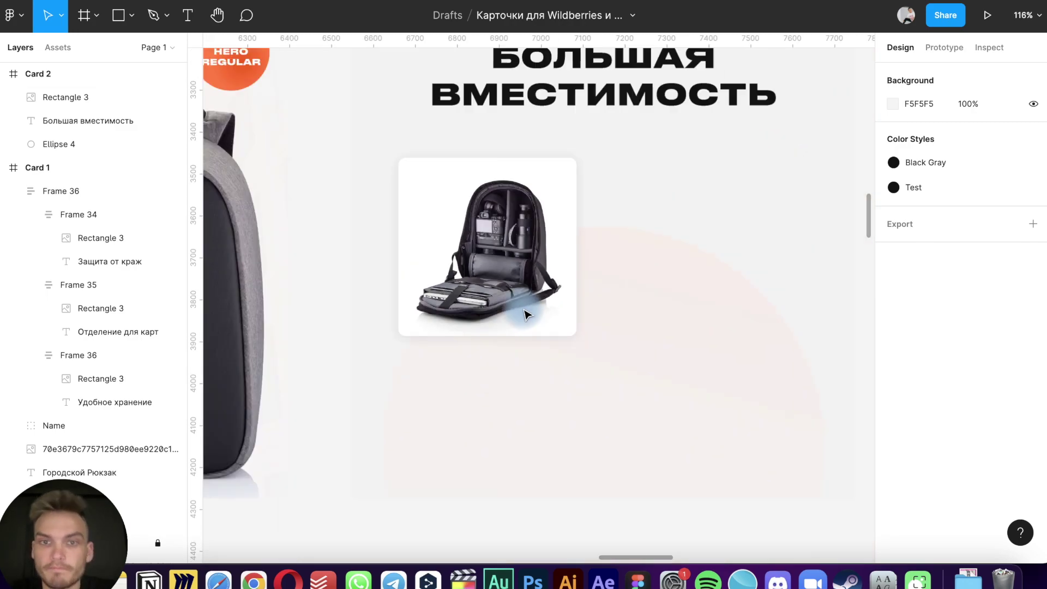
mouse_move(611, 233)
left_mouse_down()
mouse_move(674, 269)
mouse_move(633, 276)
mouse_move(643, 273)
left_mouse_up()
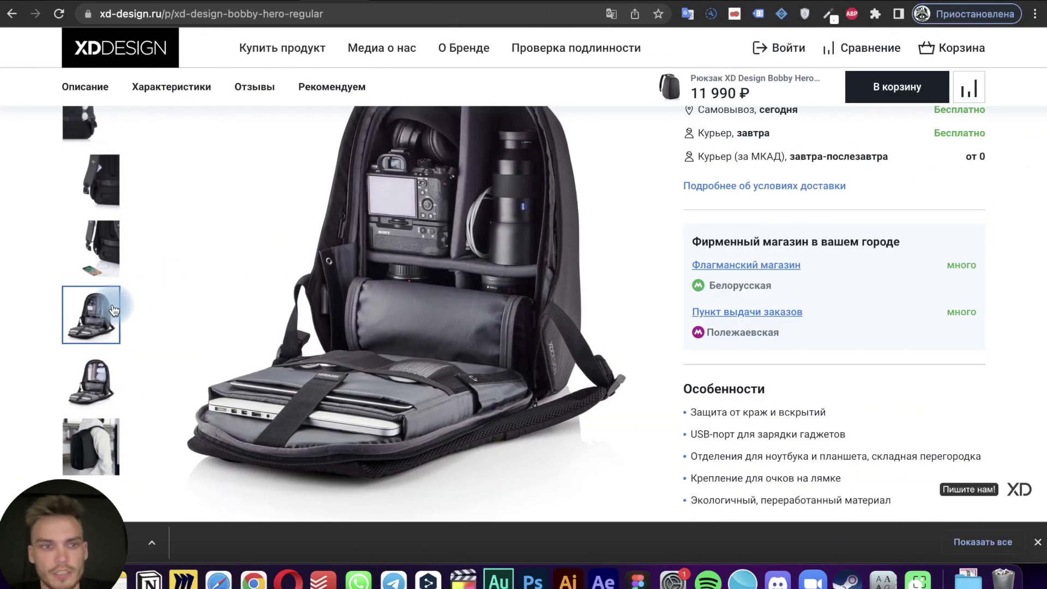
Copy the packed-clothes backpack photo and reposition the right photo tile
left_click(99, 401)
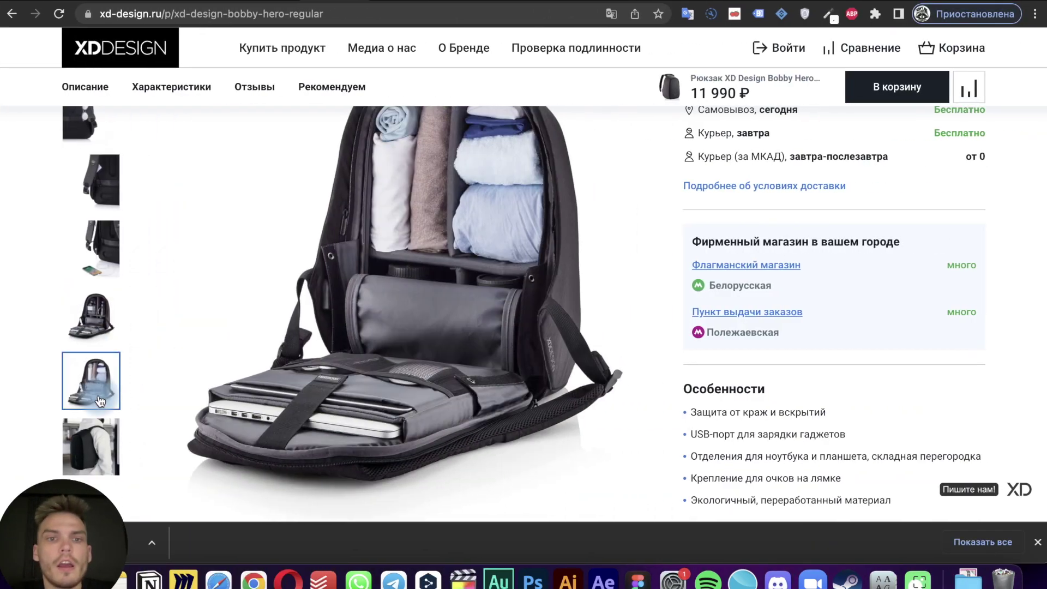
right_click(469, 360)
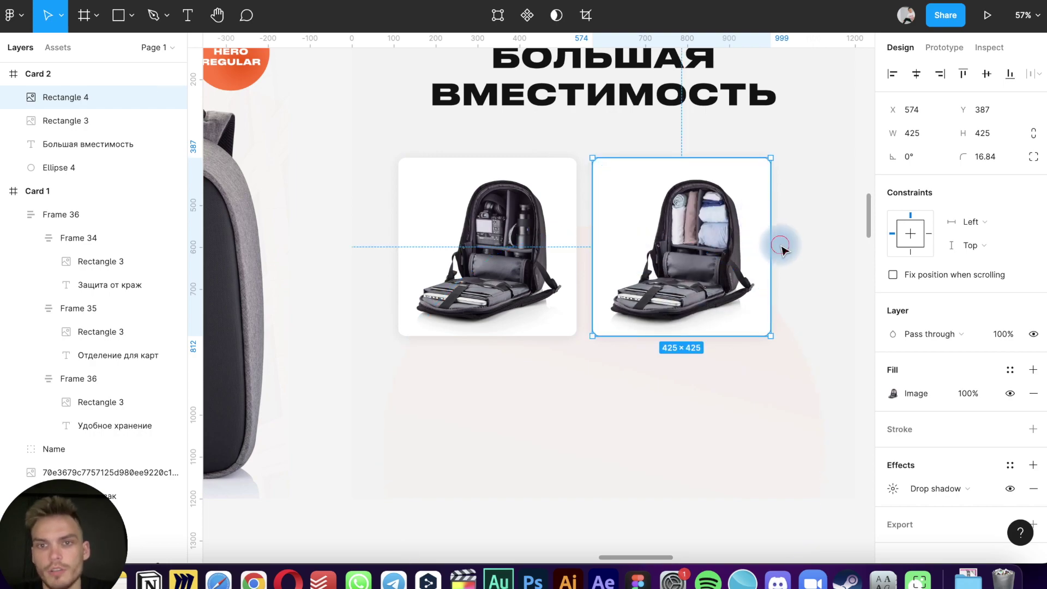
left_click(783, 243)
left_click(475, 215)
left_click(690, 224, "shift")
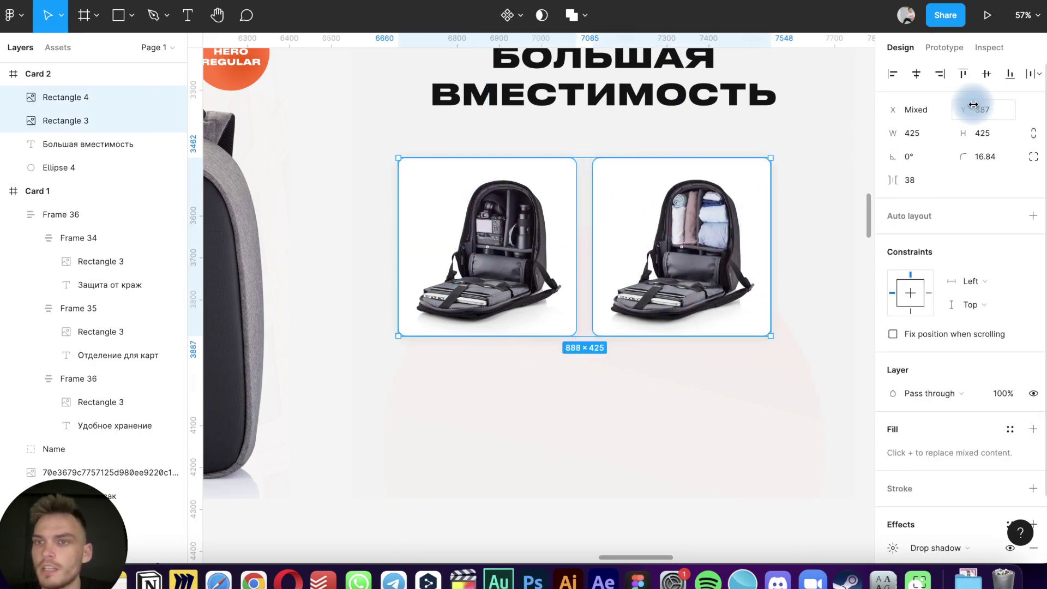
left_click(987, 79)
left_click(682, 403)
left_click(638, 207)
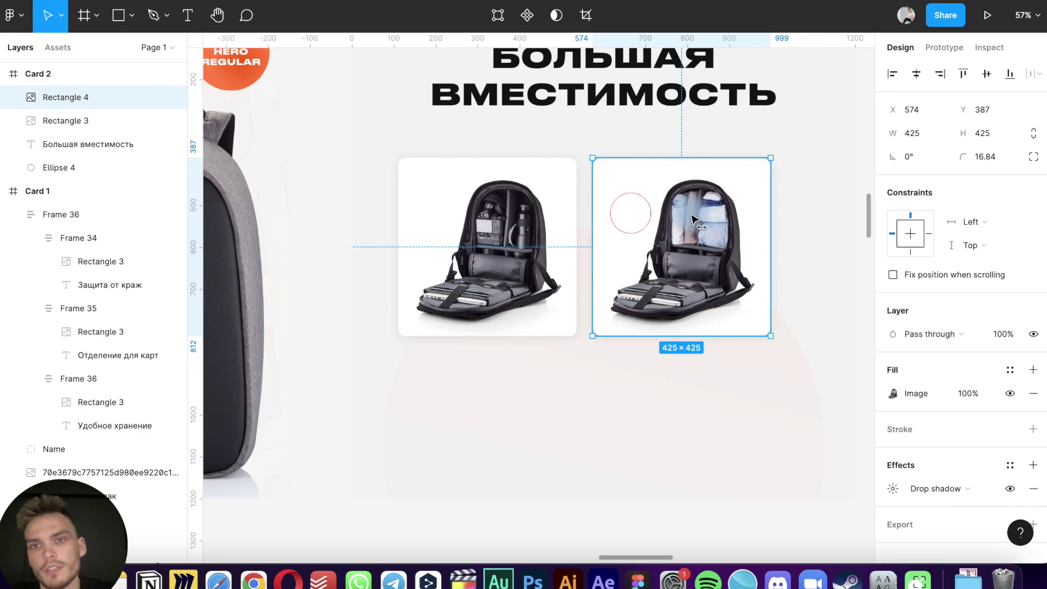
left_click_drag(693, 219, 653, 220)
Scale both photo tiles up together to about 490 px
left_click(458, 241, "shift")
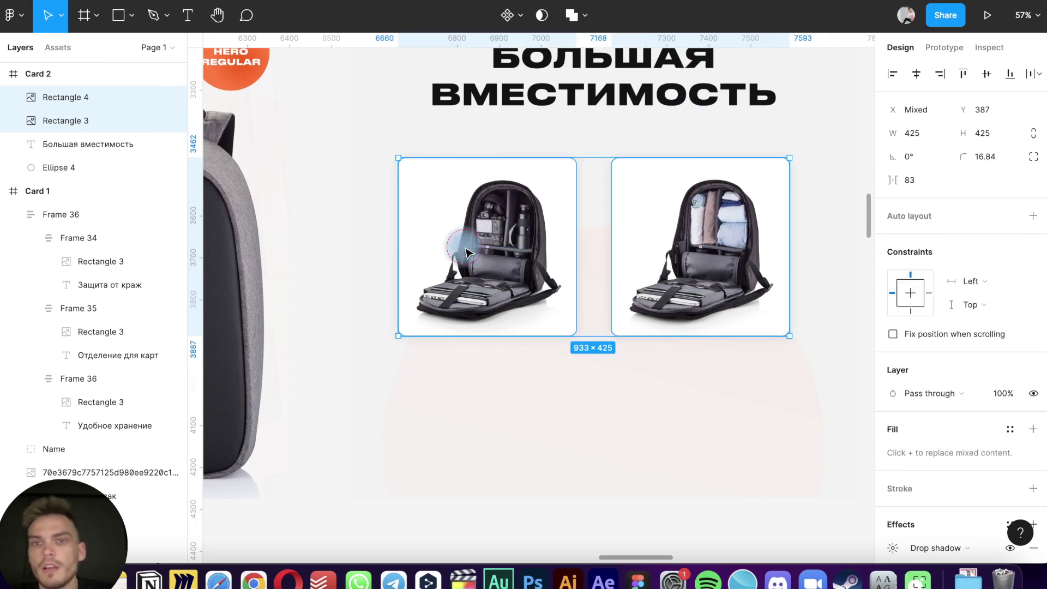
left_click(640, 238)
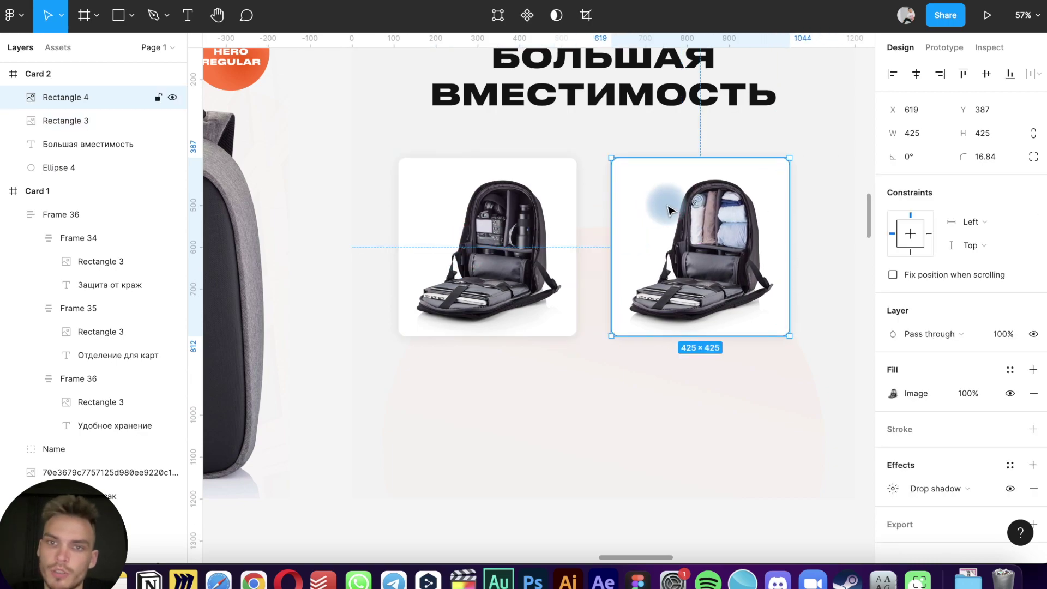
left_click(523, 234)
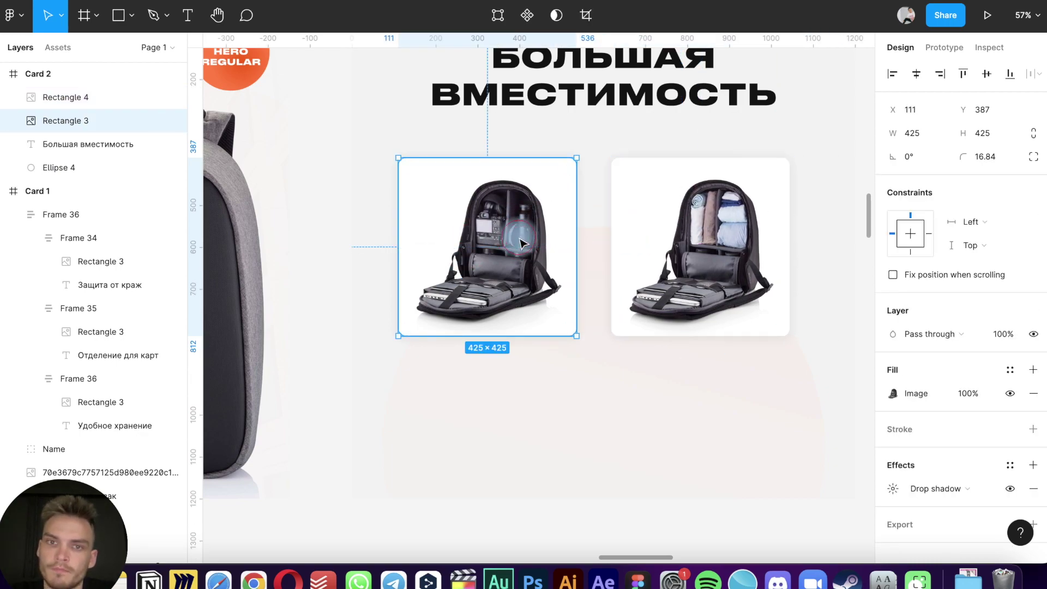
left_click(693, 232, "shift")
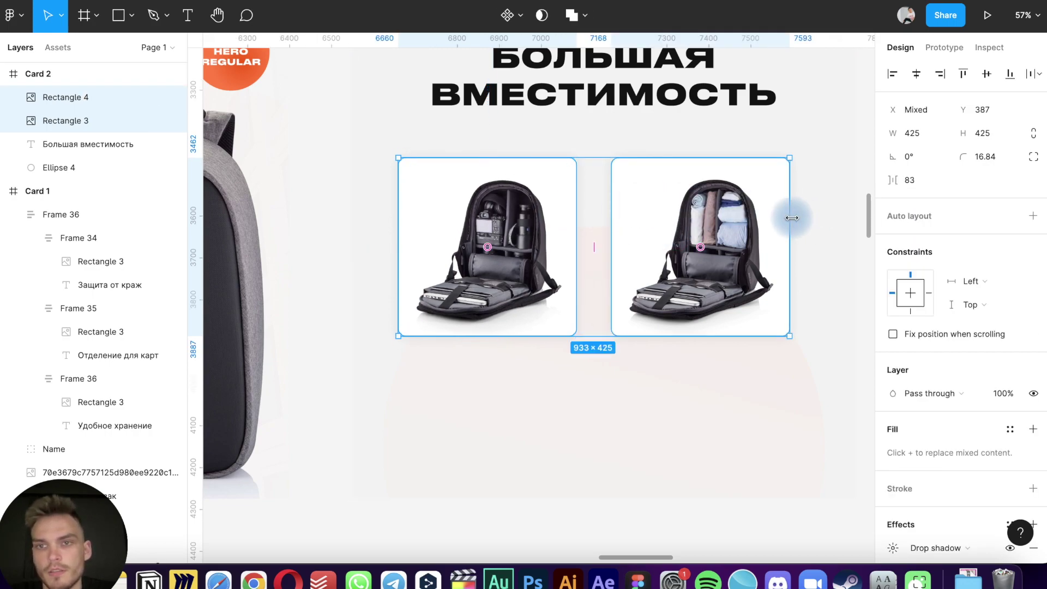
left_click_drag(791, 217, 850, 217)
Shift the pair of photos left to centre them under the heading
left_click(741, 369)
left_click(773, 226)
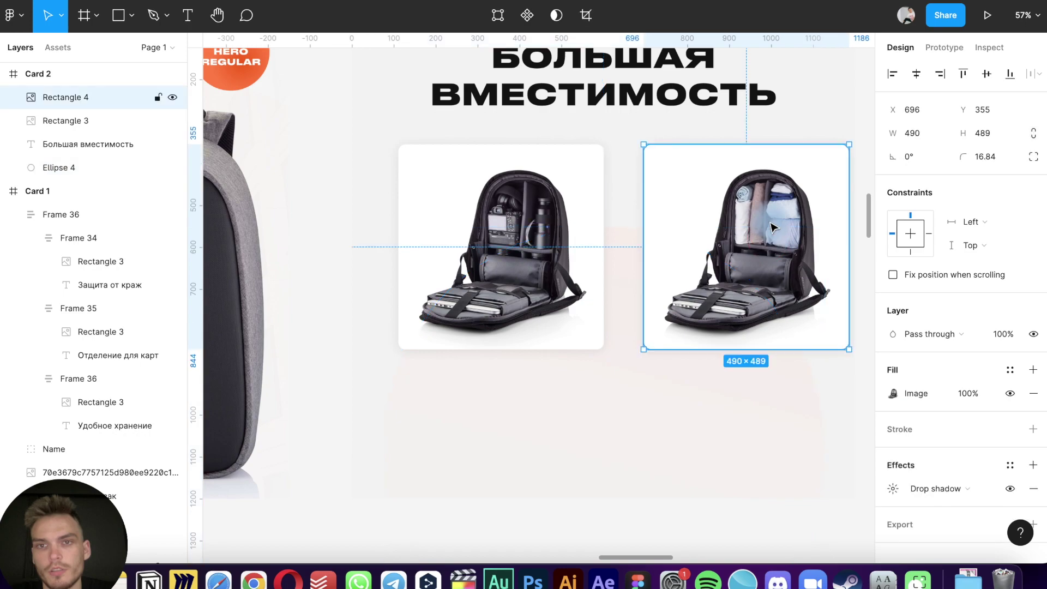
left_click(445, 244, "shift")
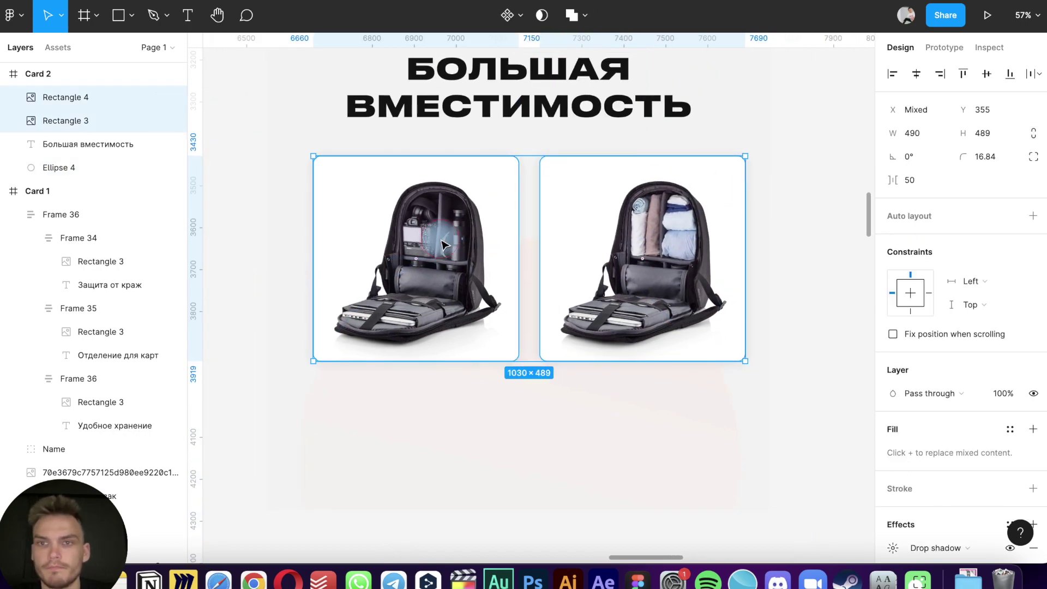
mouse_move(643, 245)
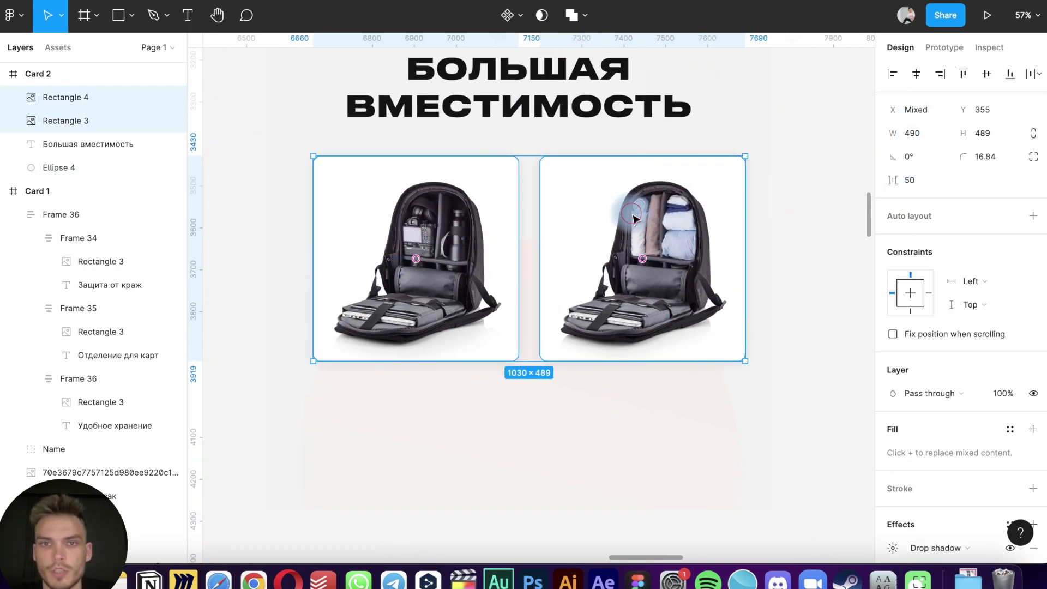
left_click_drag(633, 217, 621, 218)
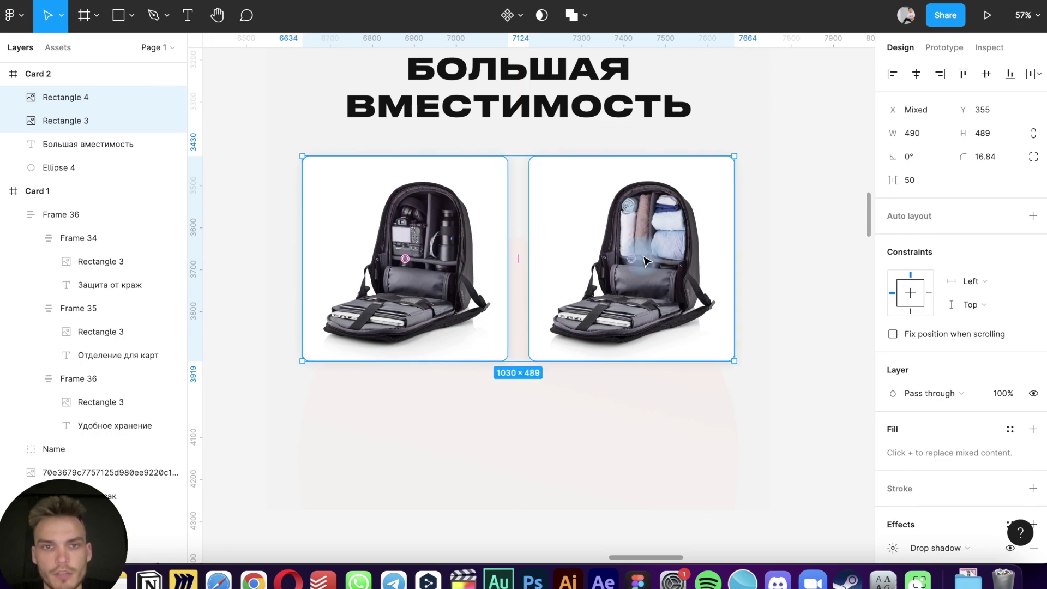
left_click(666, 437)
scroll(668, 436, "down", 5)
left_click(764, 327)
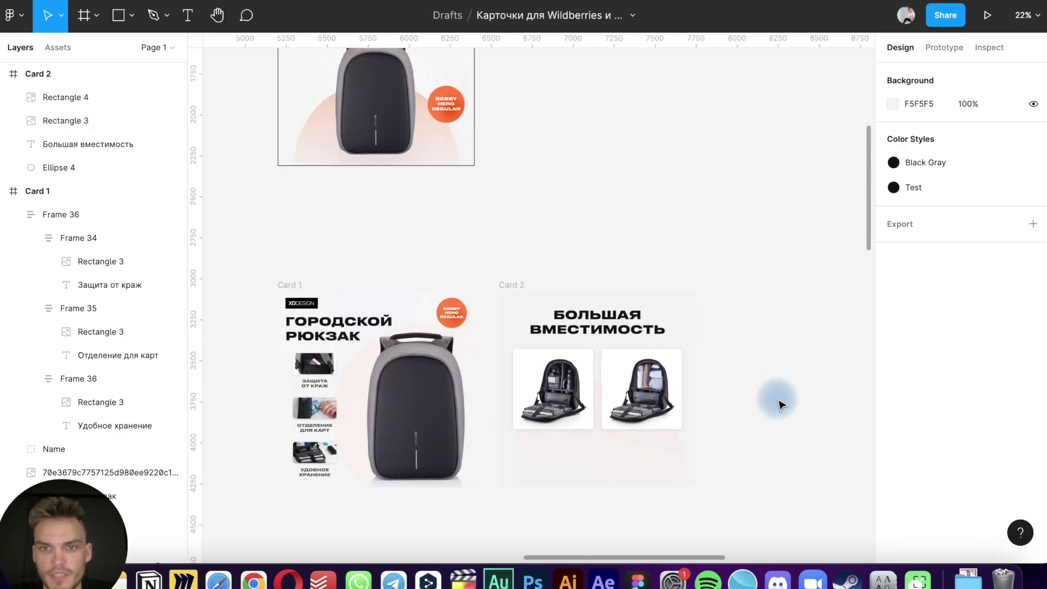
Shrink both photo tiles slightly together to 433×433
scroll(779, 404, "down", 2)
scroll(592, 303, "up", 5)
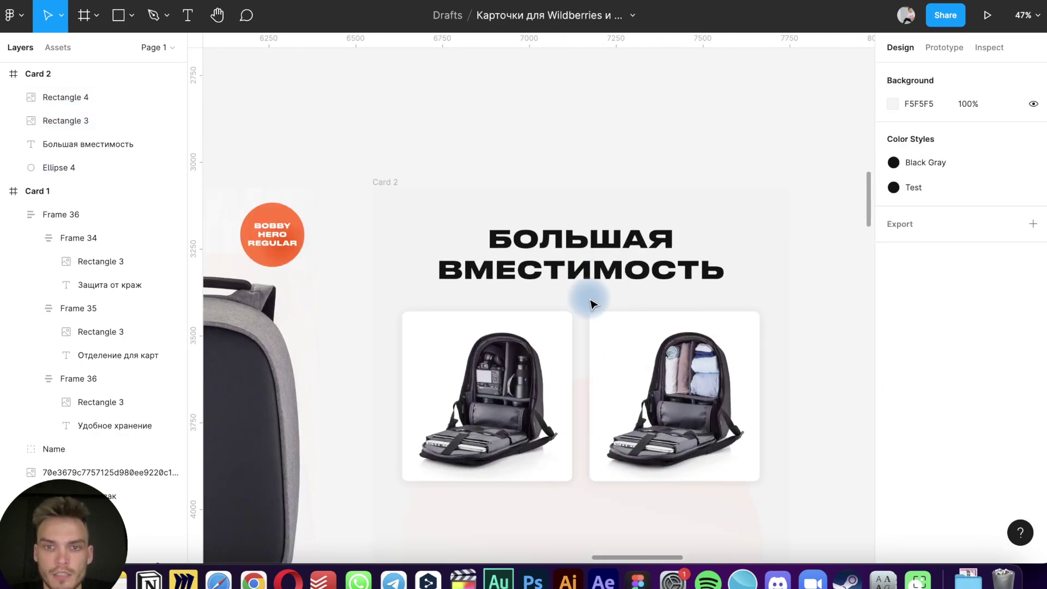
left_click(516, 398)
left_click(622, 387, "shift")
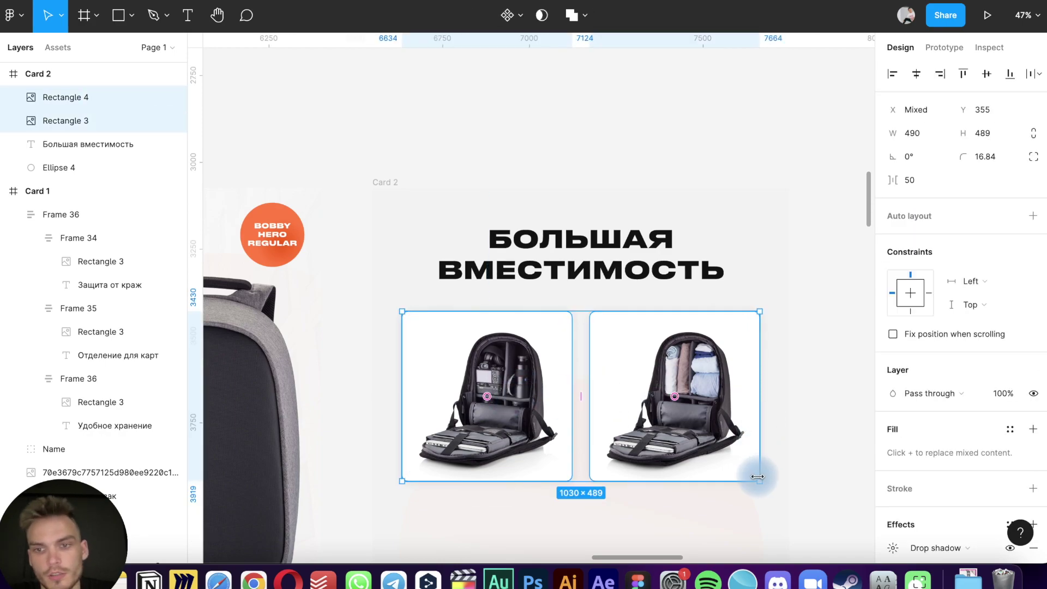
mouse_move(758, 477)
left_mouse_down()
mouse_move(740, 470)
mouse_move(749, 478)
left_mouse_up()
left_click(827, 347)
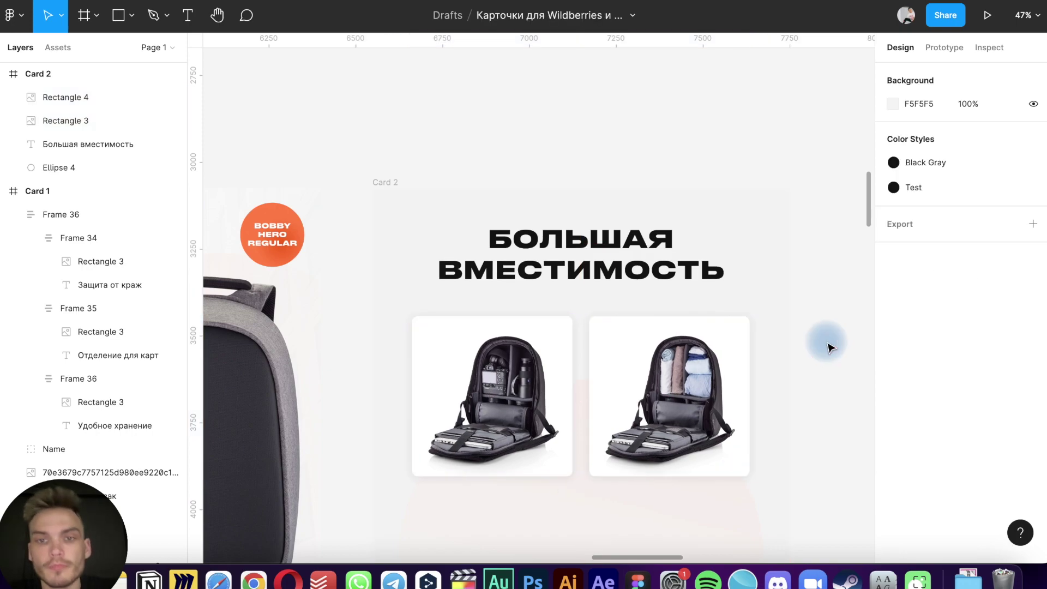
scroll(827, 347, "down", 2)
Duplicate the Большая вместимость heading below the photos and retype it as 'Для работы'
left_click(627, 117)
mouse_move(626, 116)
left_mouse_down()
mouse_move(550, 396)
mouse_move(565, 397)
left_mouse_up()
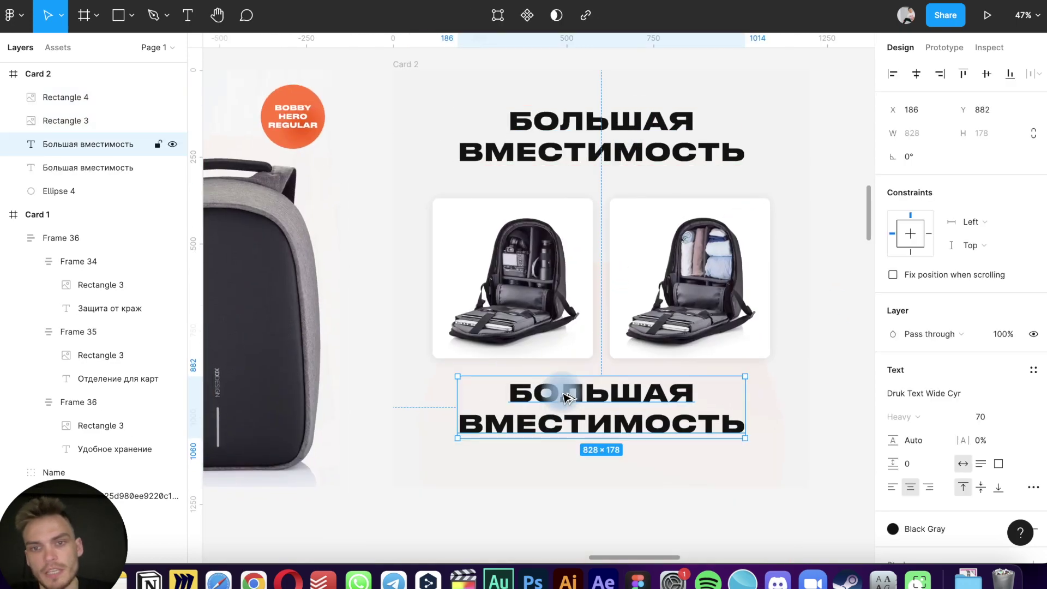
double_click(622, 397)
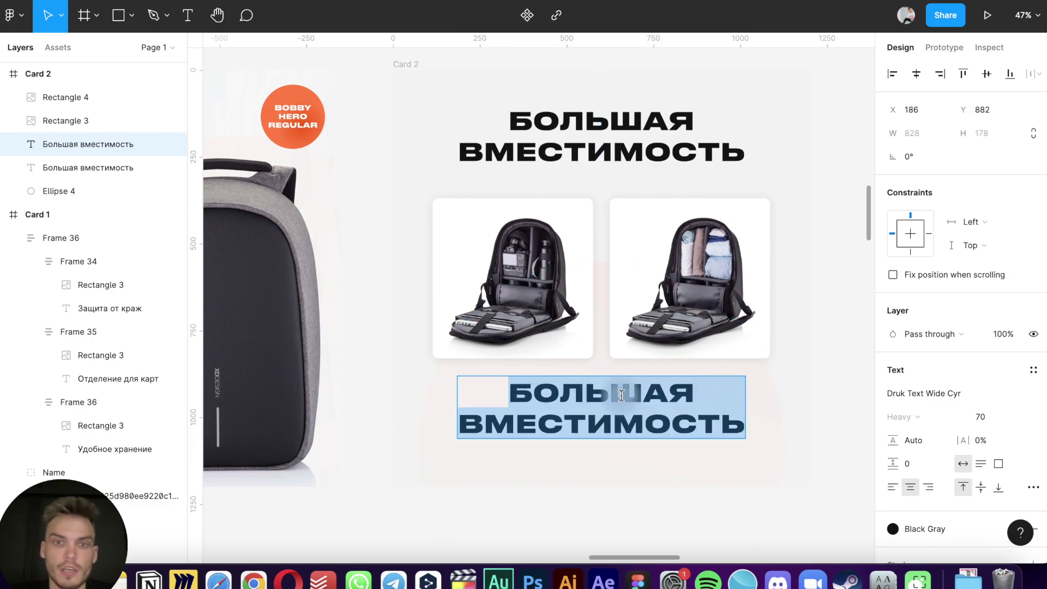
type("Для")
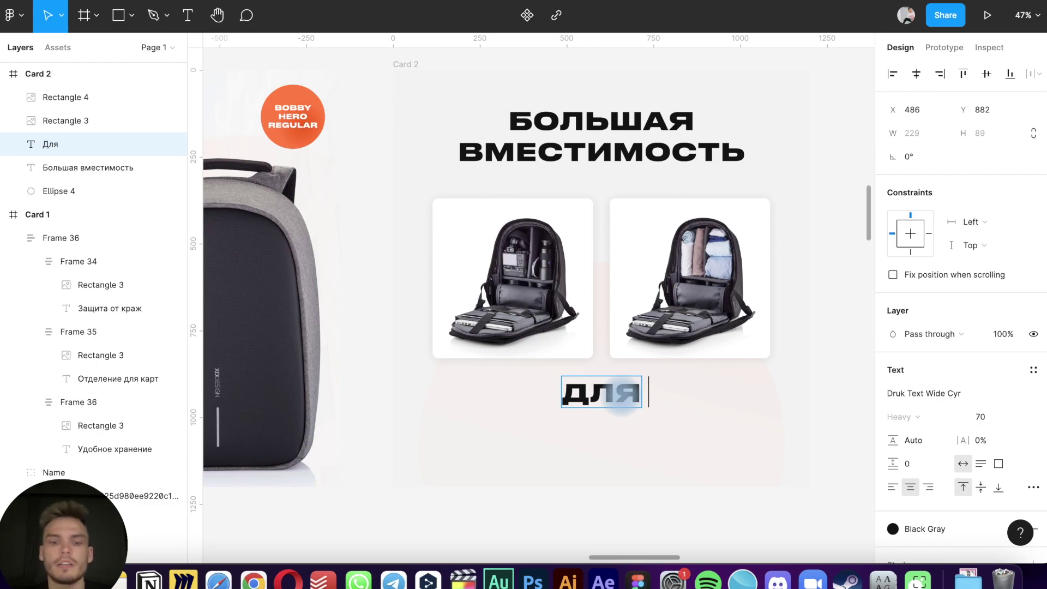
type("оты")
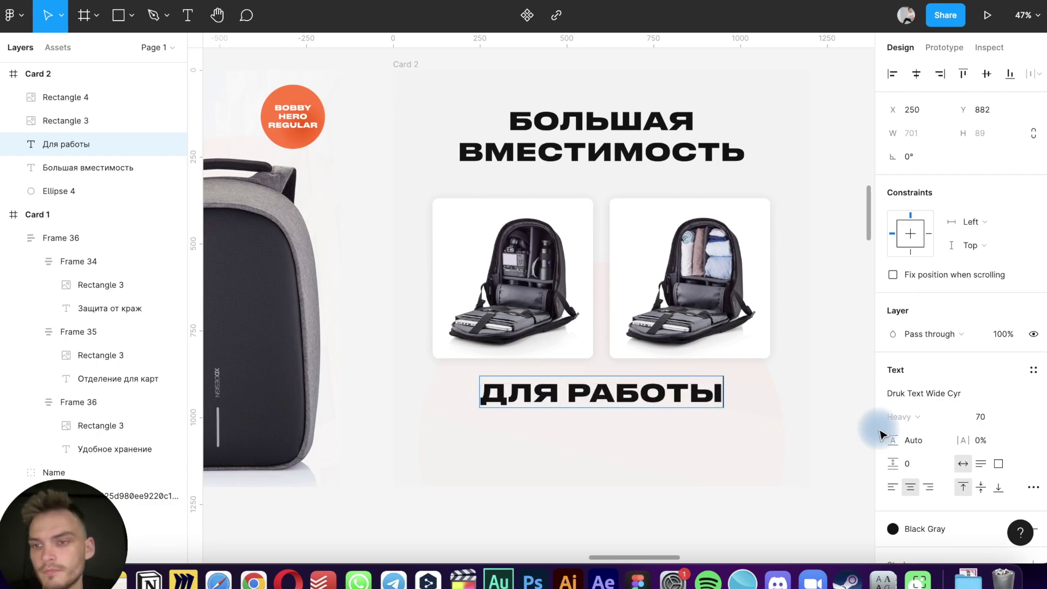
Give the caption font size 30 and 80% opacity, placed under the left photo
left_click(989, 417)
type("50")
key("Return")
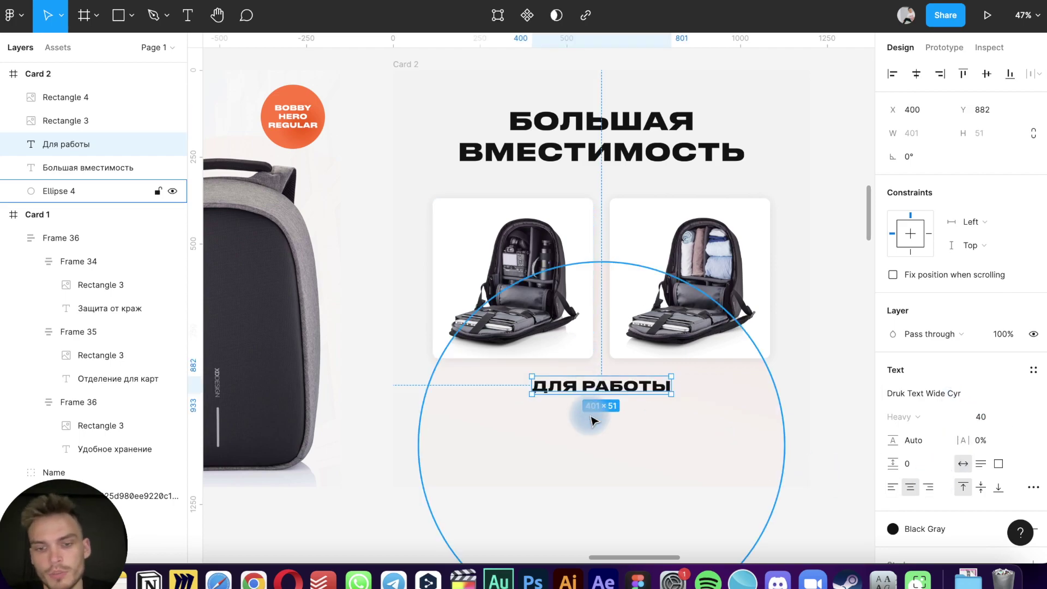
key("5")
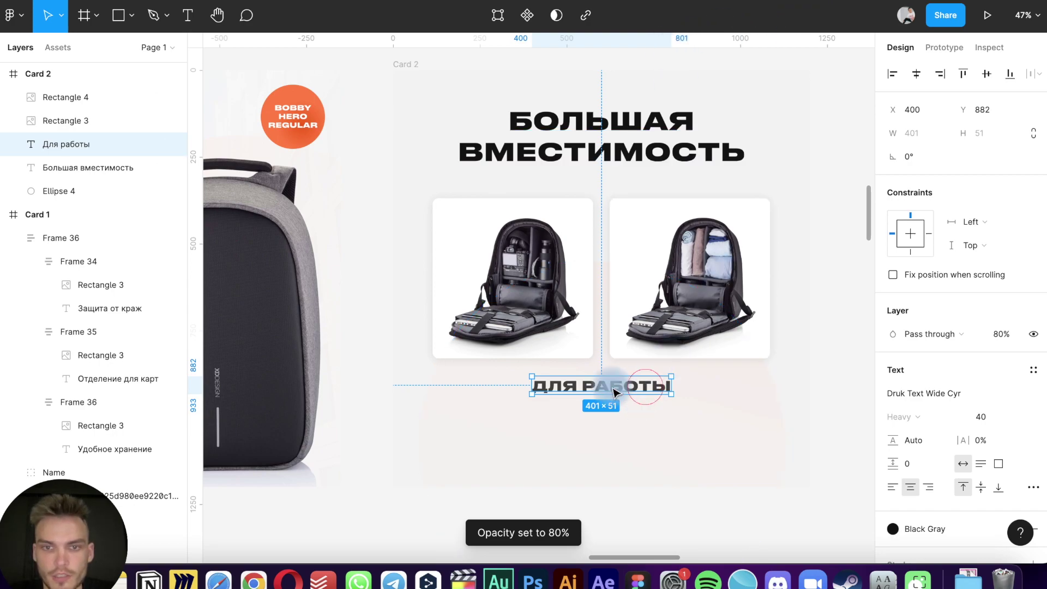
left_click_drag(615, 392, 557, 378)
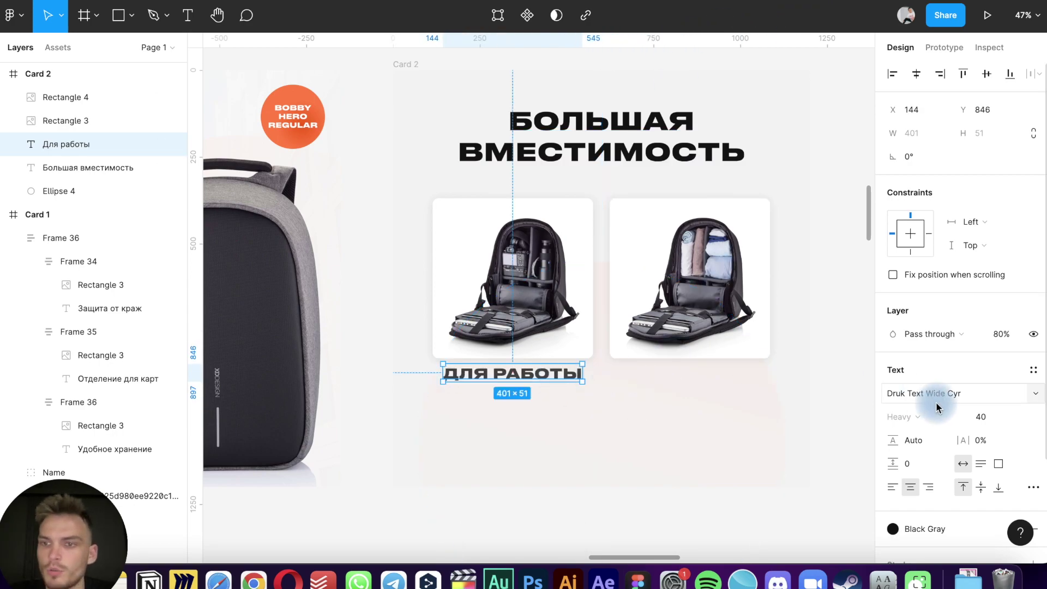
left_click(974, 415)
type("30")
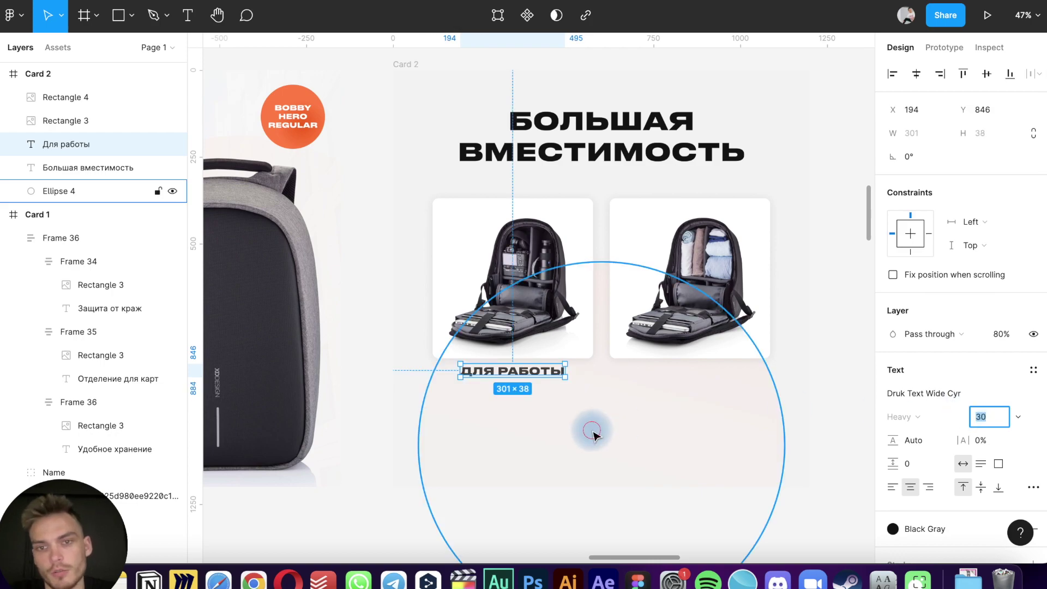
left_click(591, 432)
left_click(527, 374)
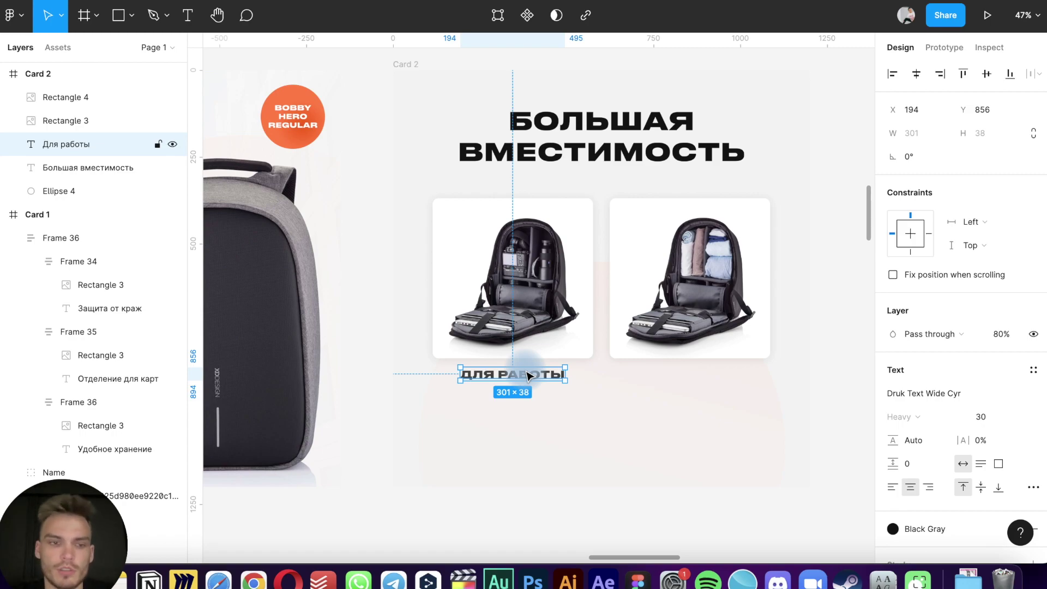
Wrap the left photo and its caption in an auto-layout column with 30 spacing
left_click(535, 312, "shift")
key("shift+a")
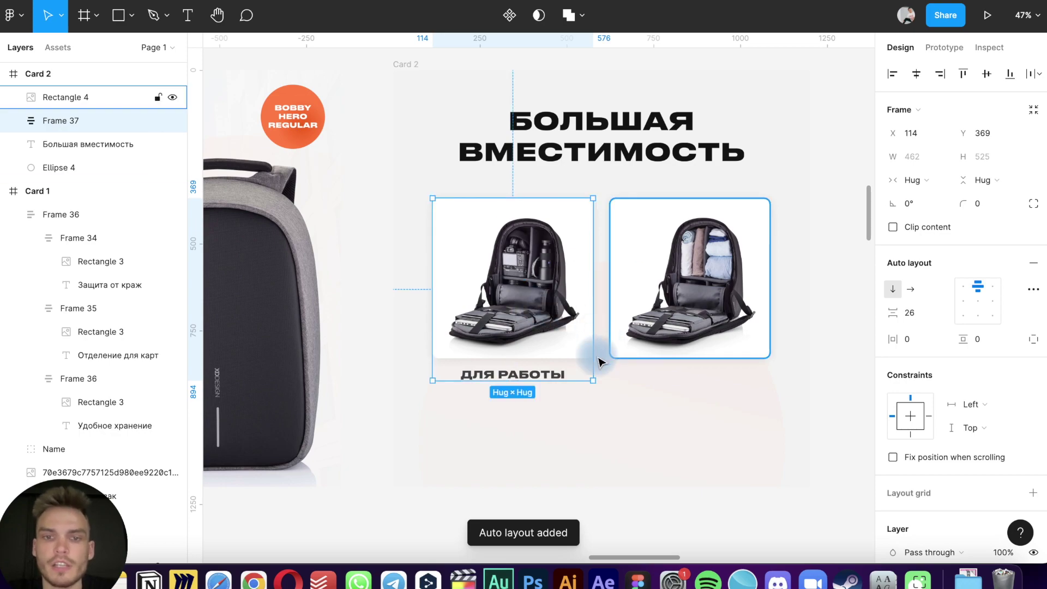
left_click(920, 326)
type("20")
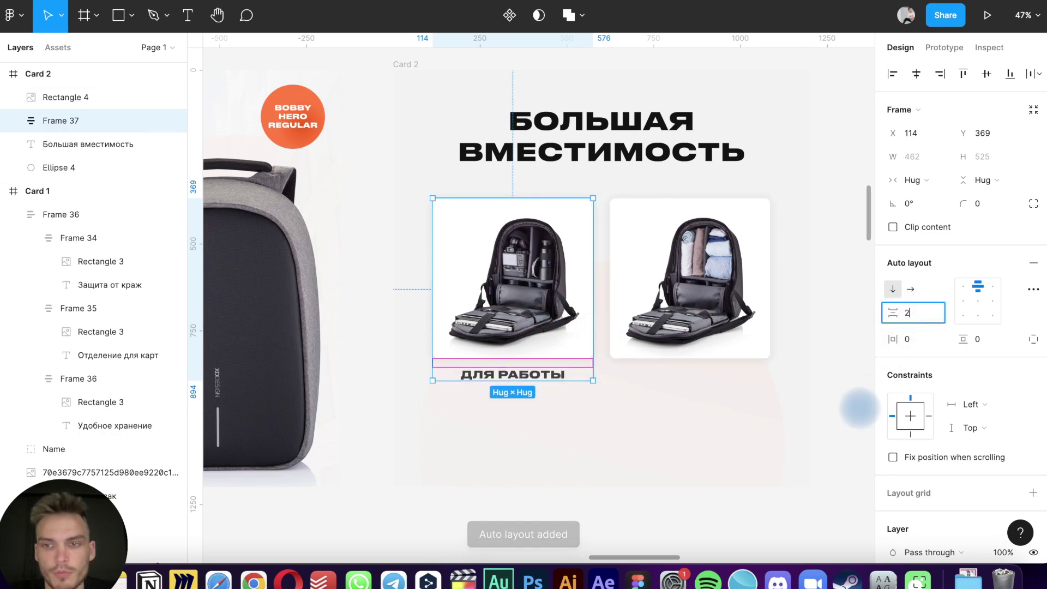
type("30")
key("Return")
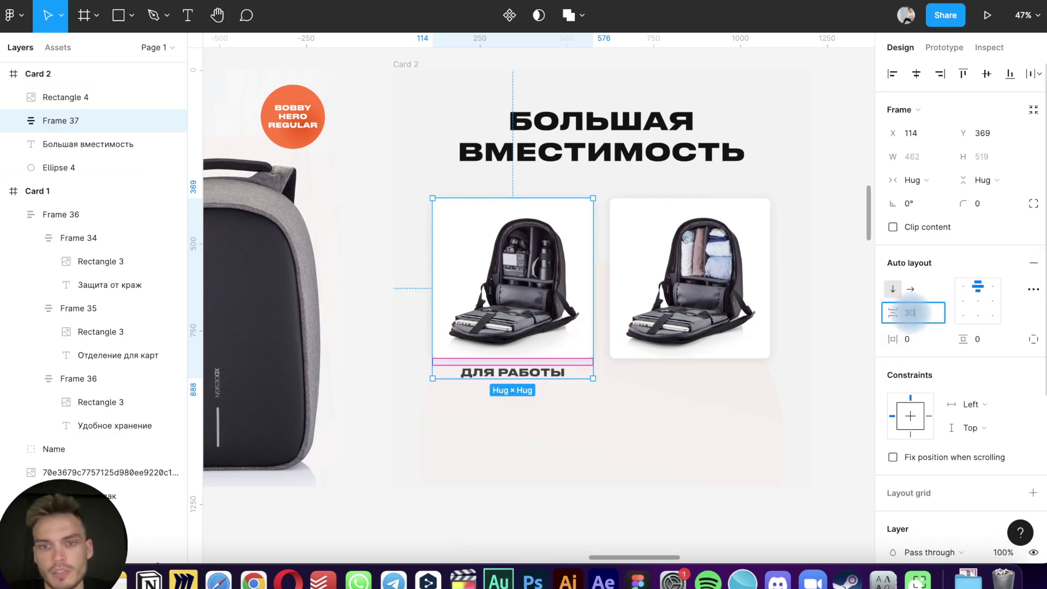
key("Return")
left_click(720, 349)
Copy the caption beneath the right photo as the И ПУТЕШЕСТВИЙ caption
left_click(553, 364)
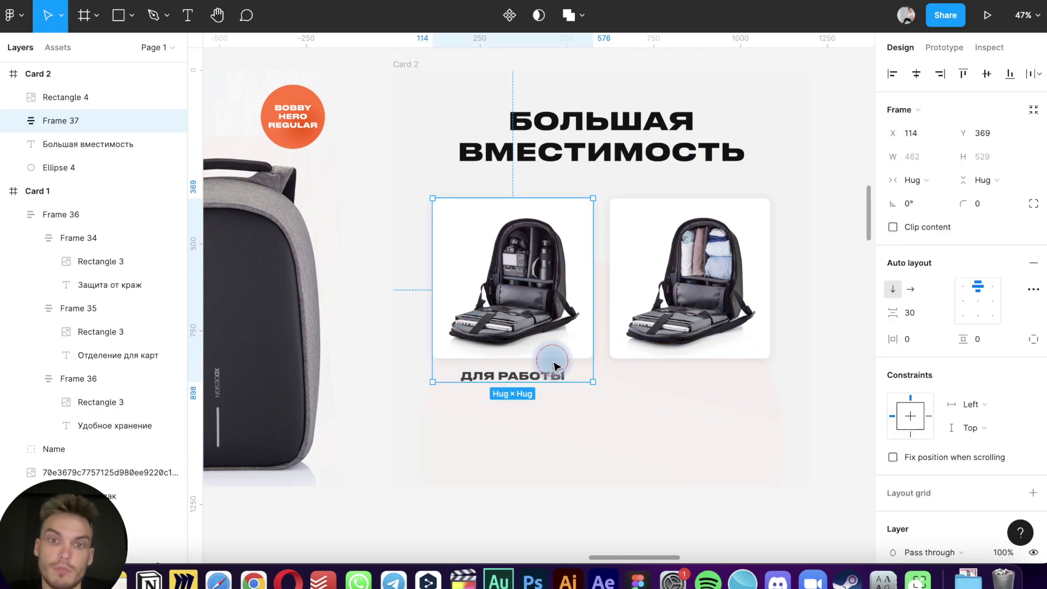
left_click(662, 281)
left_click(529, 371)
double_click(519, 380)
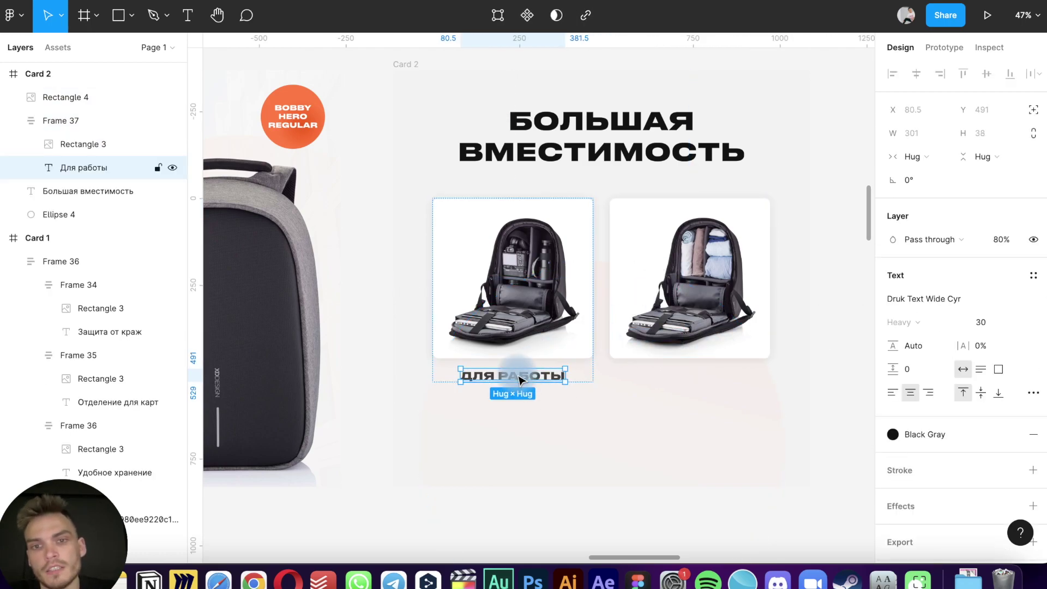
mouse_move(520, 380)
left_mouse_down()
mouse_move(686, 386)
mouse_move(755, 375)
mouse_move(705, 378)
left_mouse_up()
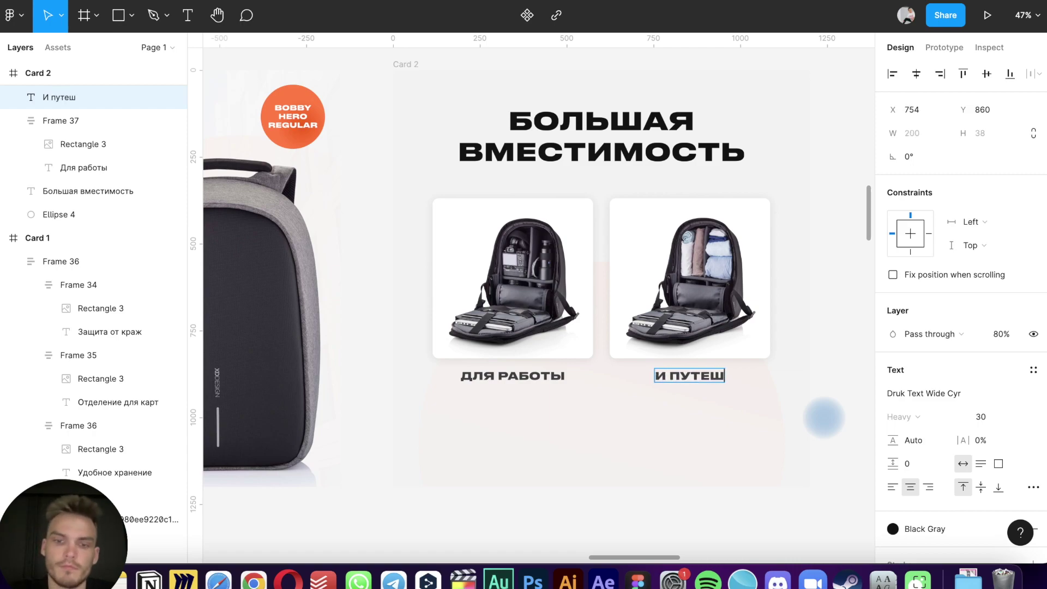
left_click(824, 474)
Retype the right caption so it reads 'И ОТДЫХА' instead of 'И путешествий'
scroll(824, 473, "down", 5)
scroll(825, 478, "down", 3)
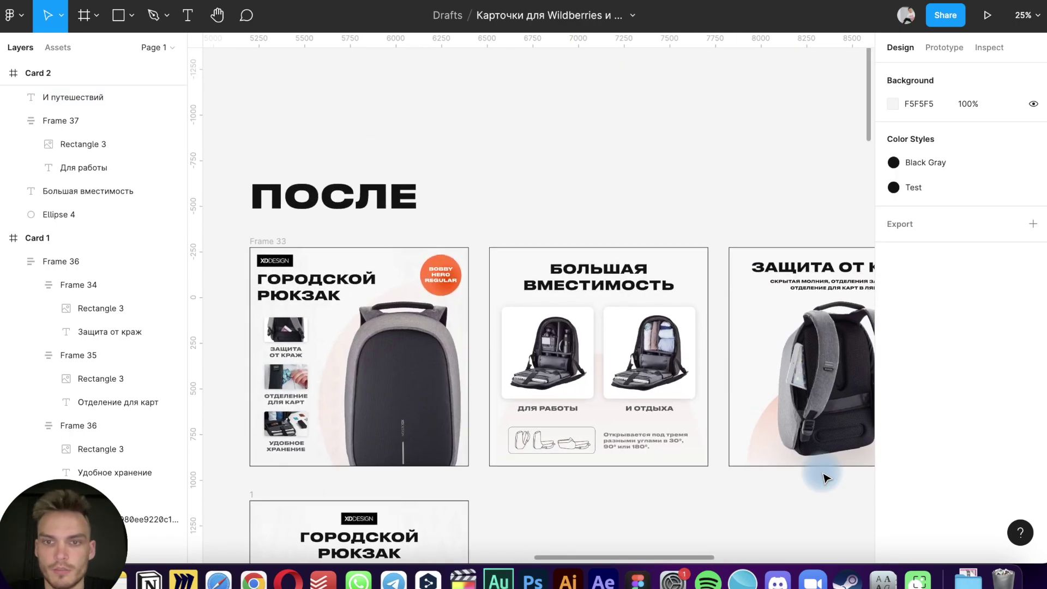
scroll(710, 297, "up", 5)
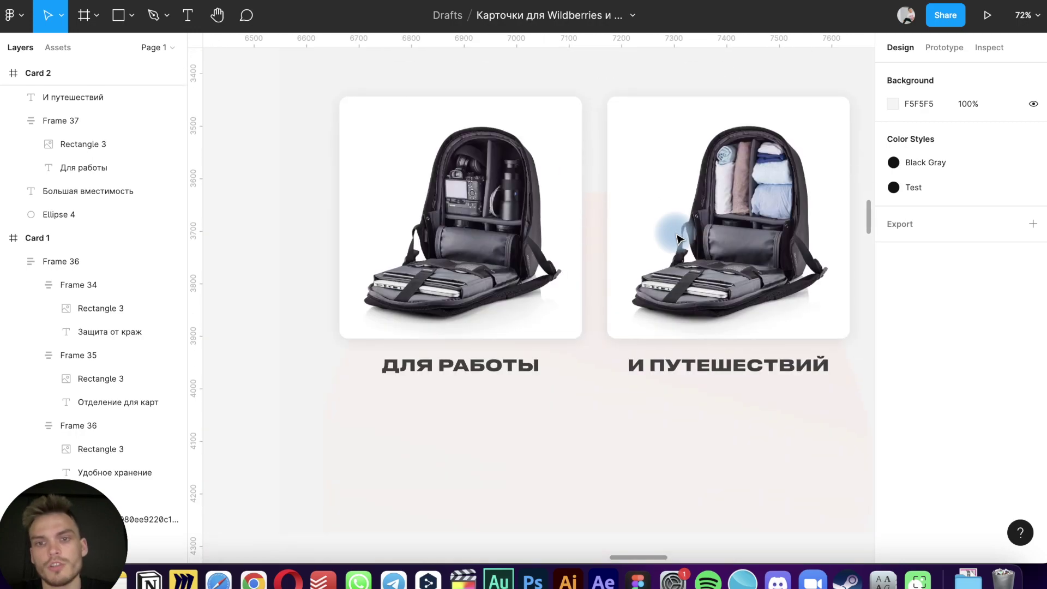
left_click(679, 240)
left_click(622, 426)
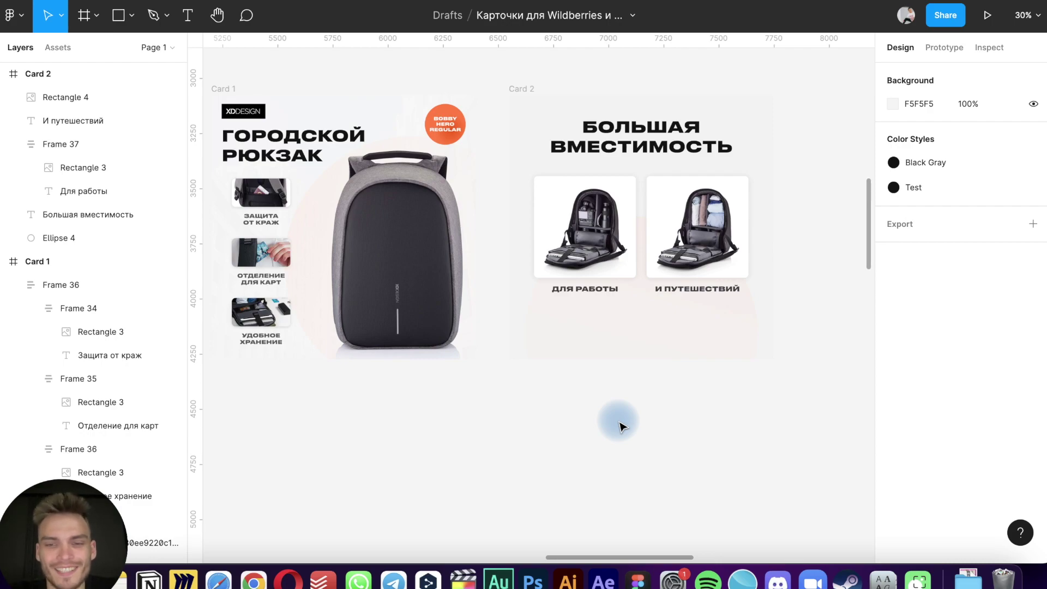
left_click(696, 289)
scroll(691, 294, "up", 2)
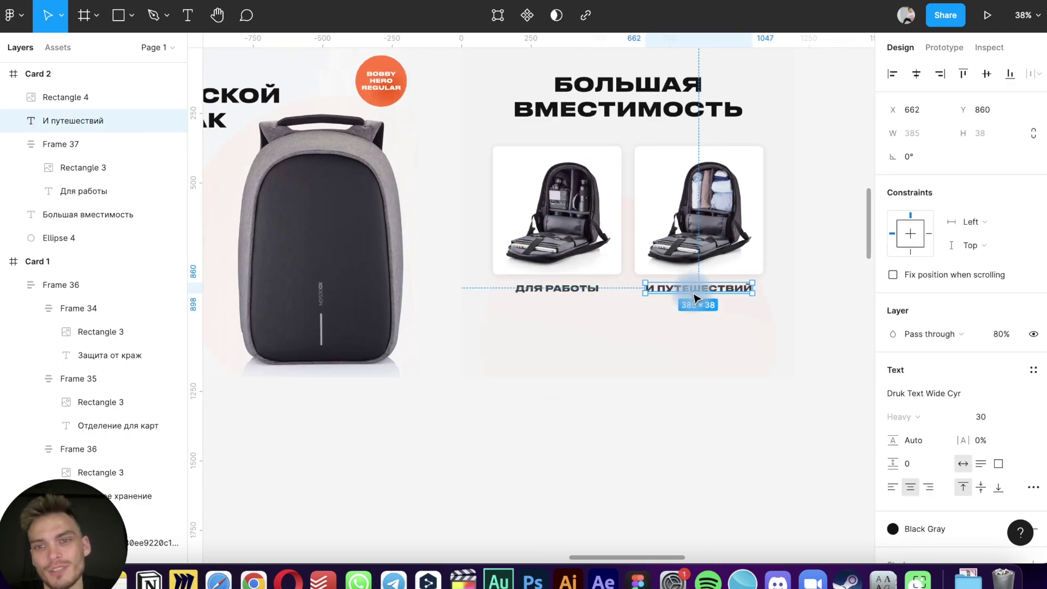
double_click(691, 285)
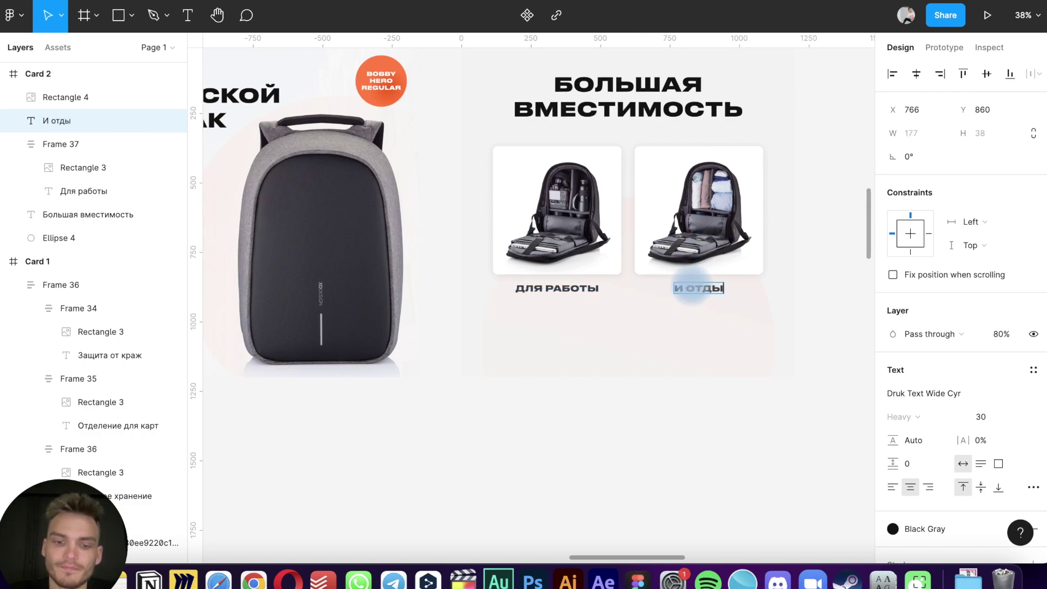
type("ха")
key("Escape")
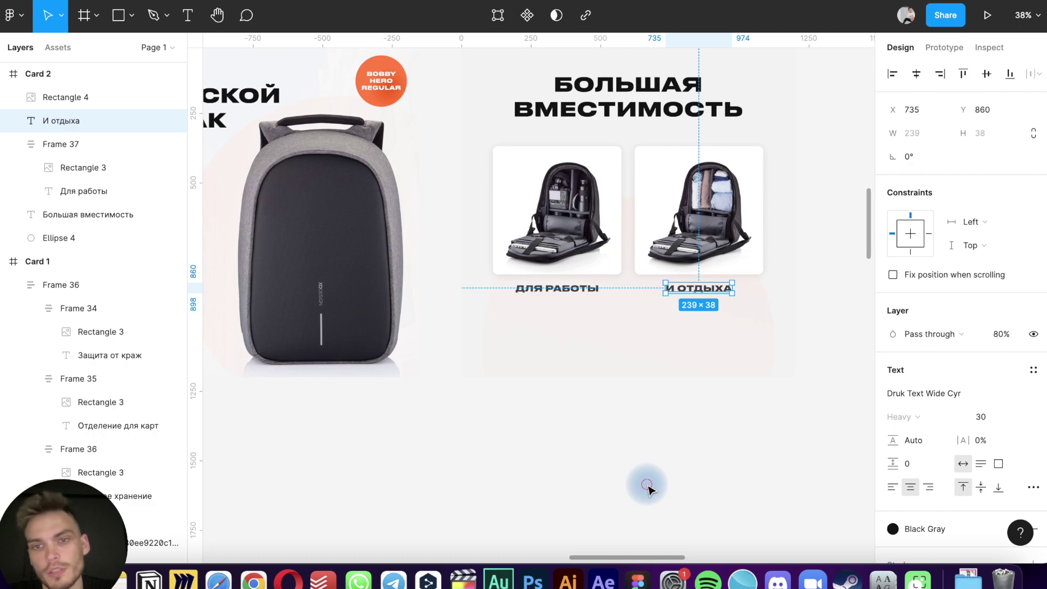
left_click(647, 487)
scroll(647, 486, "down", 2)
scroll(651, 358, "down", 5)
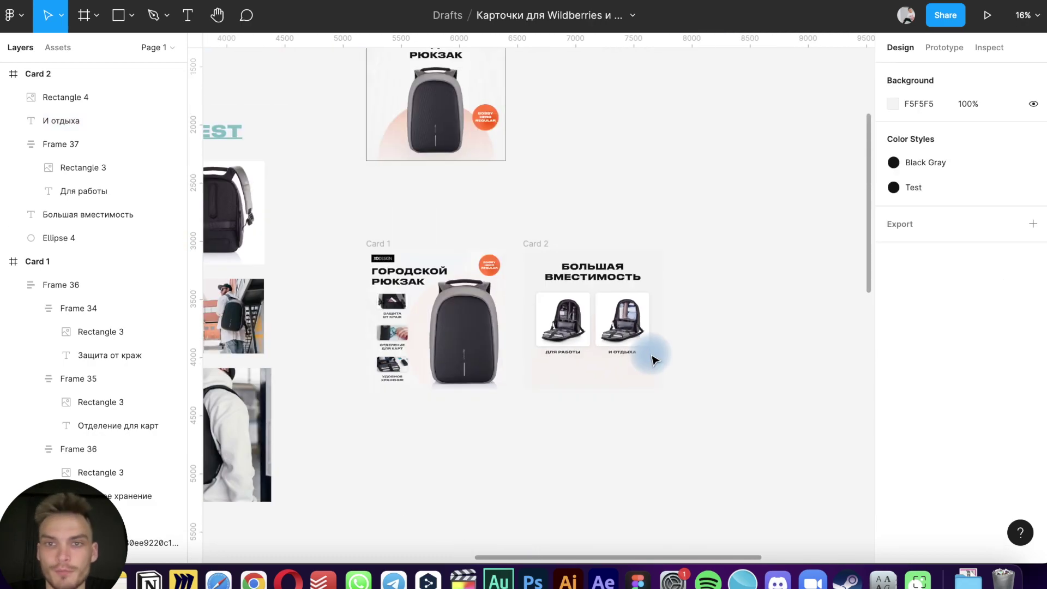
scroll(655, 360, "up", 5)
scroll(531, 280, "up", 2)
scroll(607, 458, "down", 4)
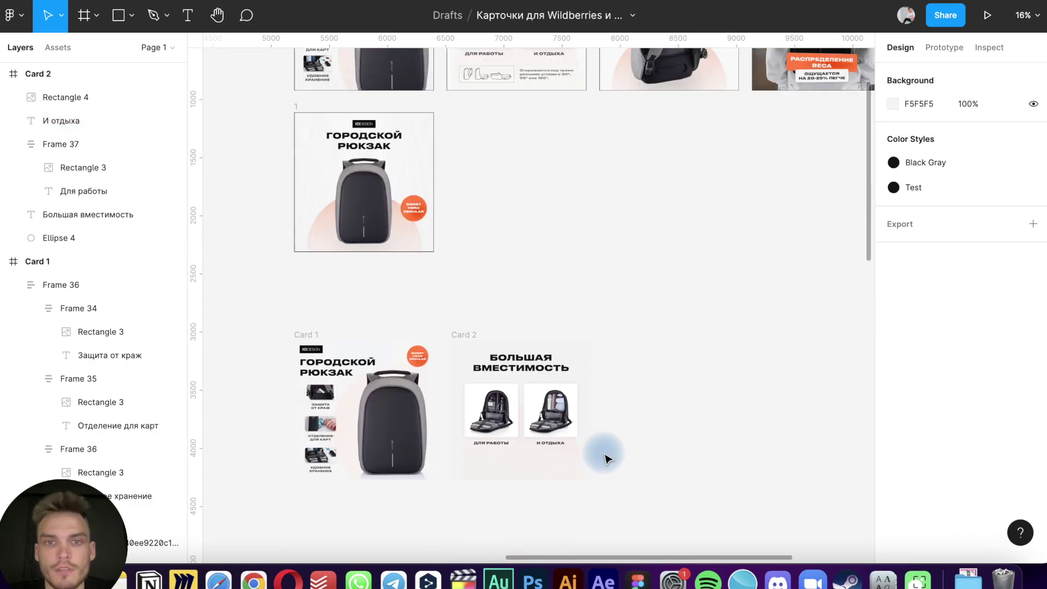
scroll(604, 457, "down", 5)
Copy the backpack opening-angles diagram image from the Pinterest pin
scroll(604, 457, "up", 4)
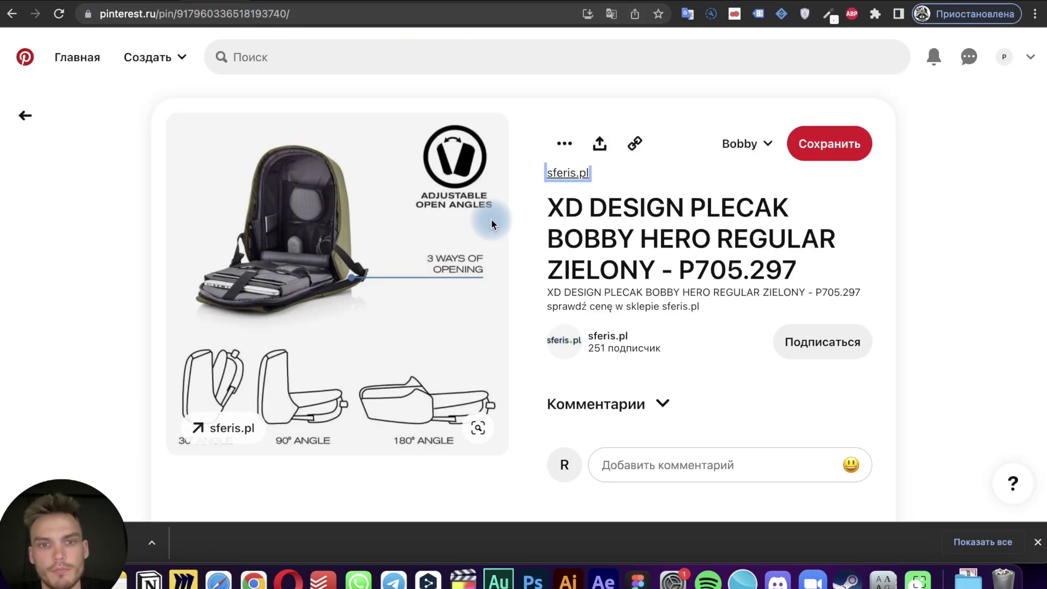
right_click(339, 293)
left_click(402, 333)
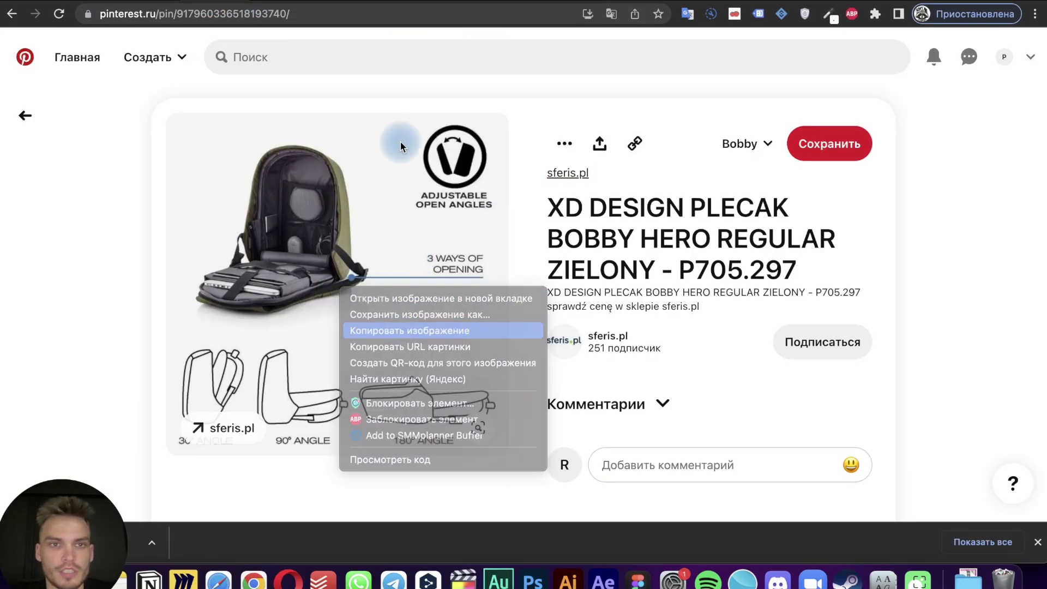
Rerun the 'XD Design Bobby Hero Regular' search and scroll through the results
left_click(355, 59)
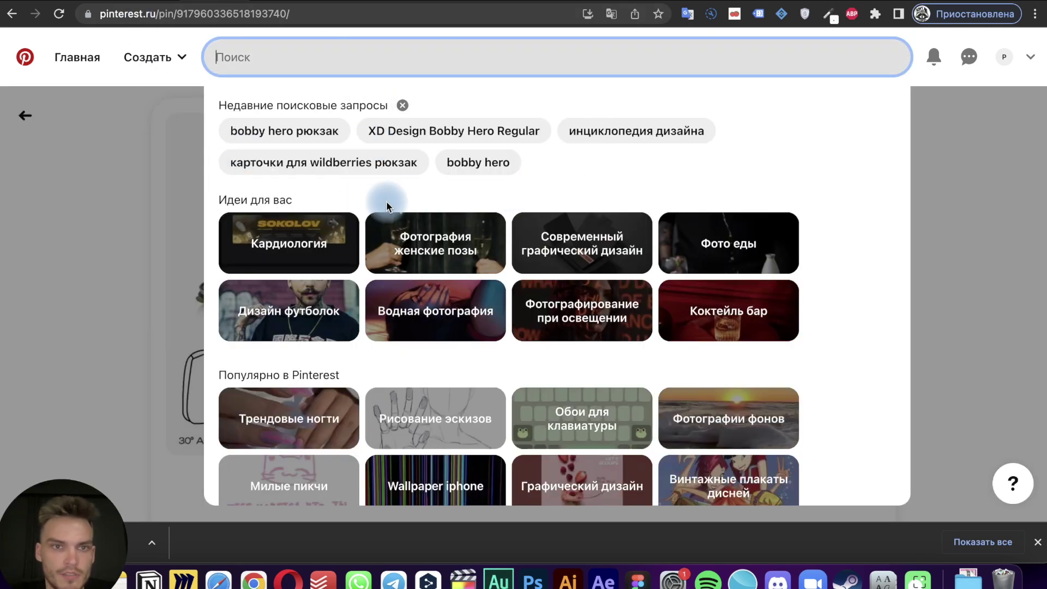
left_click(467, 131)
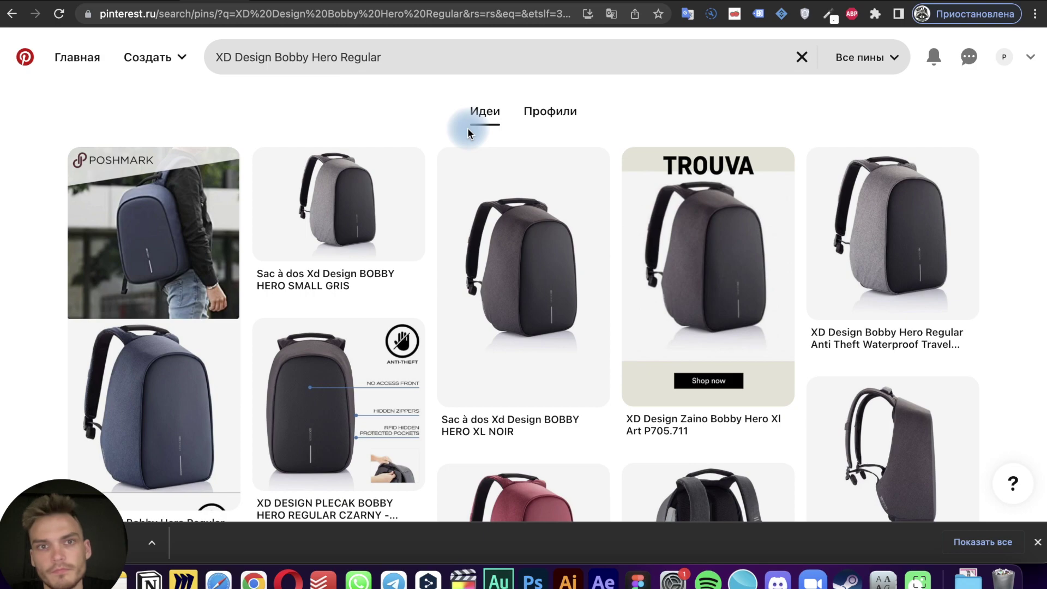
scroll(536, 305, "down", 5)
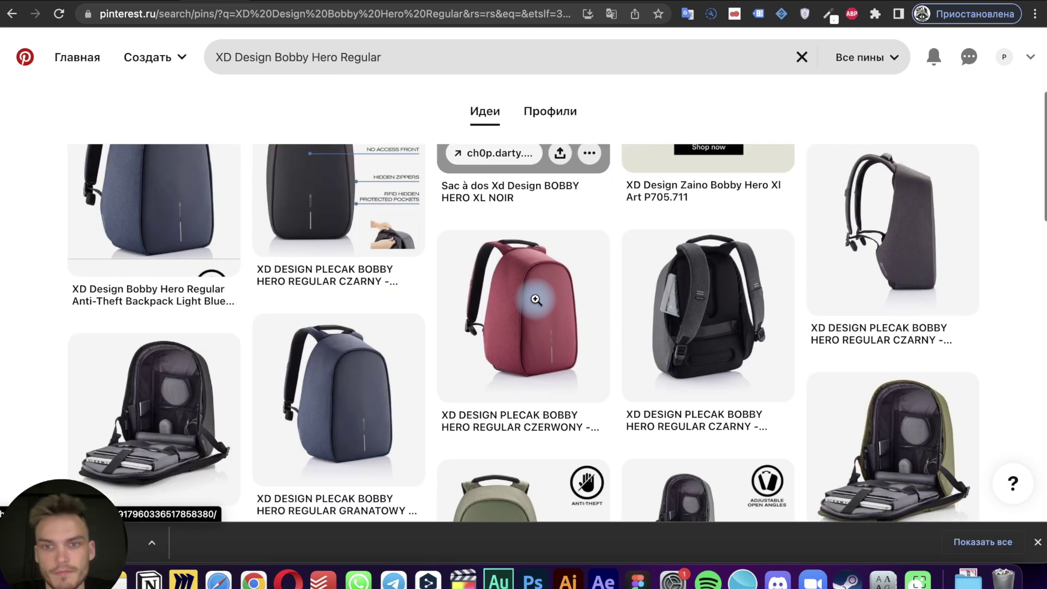
scroll(536, 299, "down", 4)
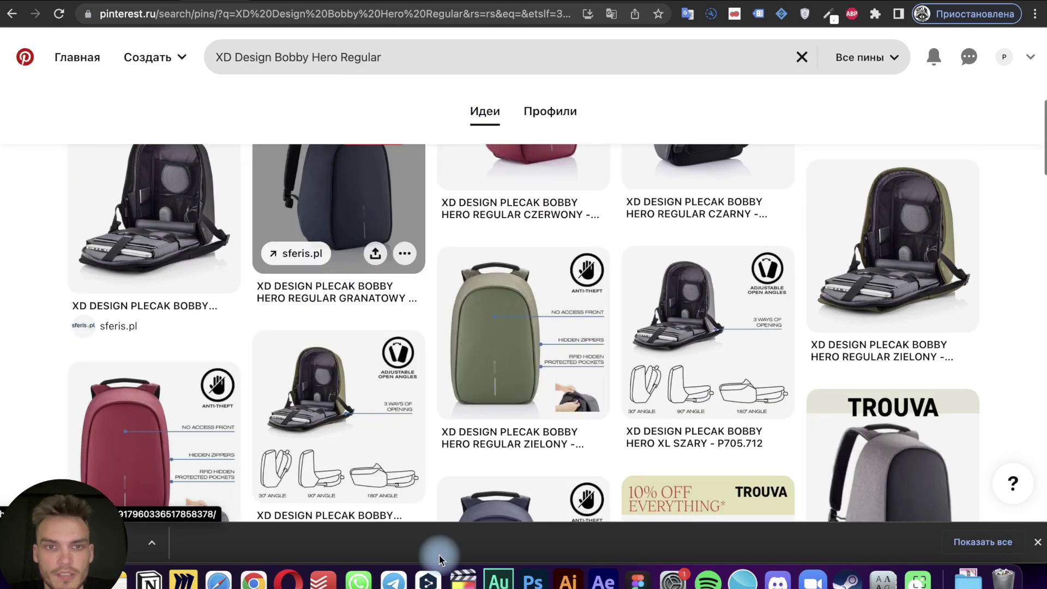
scroll(820, 329, "down", 4)
scroll(423, 311, "up", 1)
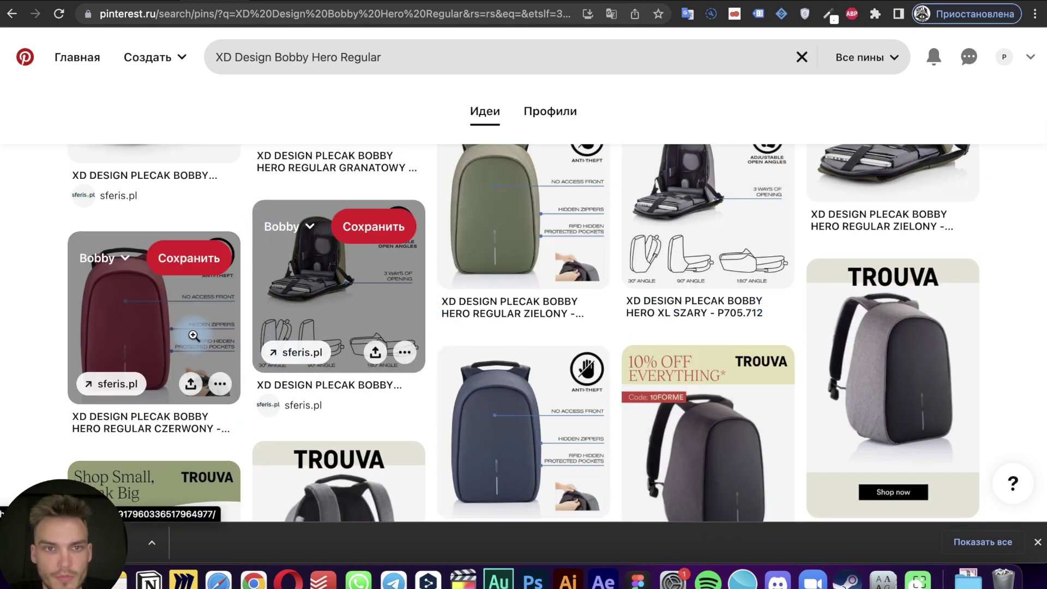
mouse_move(523, 332)
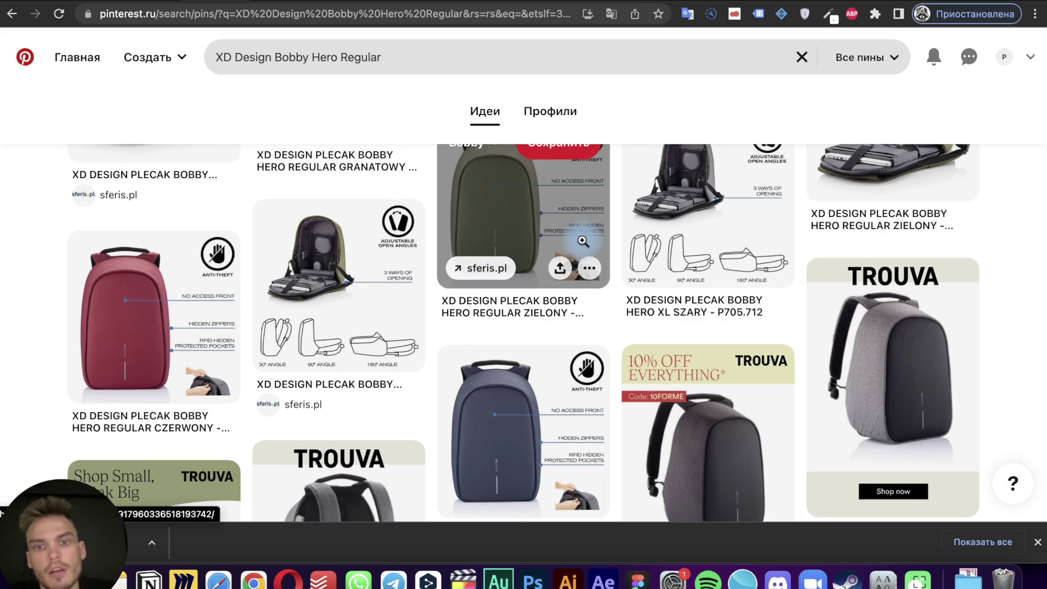
scroll(578, 245, "down", 5)
scroll(583, 240, "down", 3)
scroll(583, 240, "down", 2)
scroll(583, 240, "down", 1)
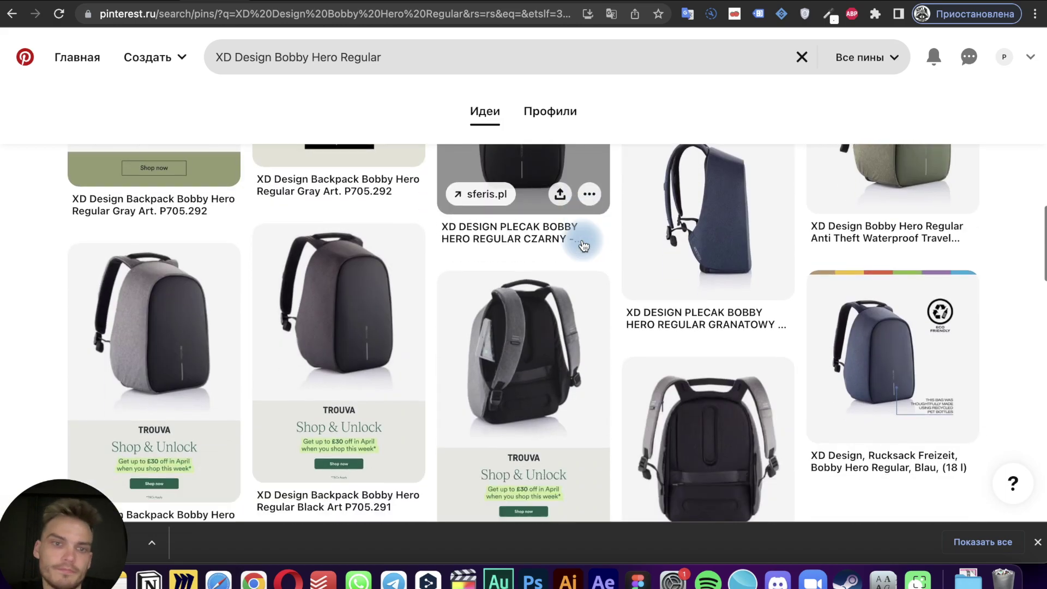
scroll(583, 241, "down", 1)
scroll(583, 241, "down", 3)
scroll(583, 240, "down", 1)
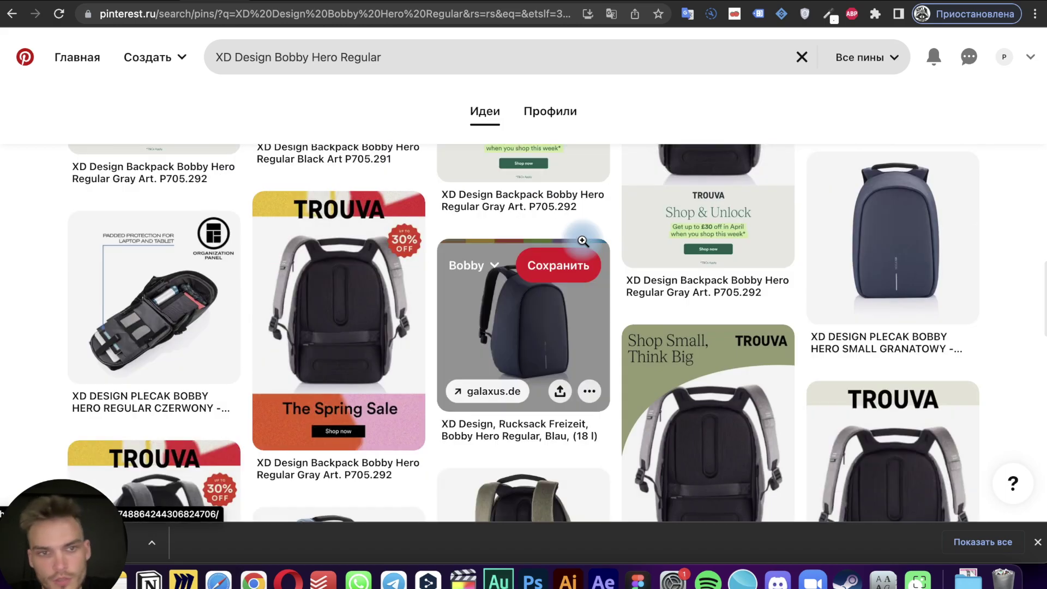
scroll(583, 241, "down", 3)
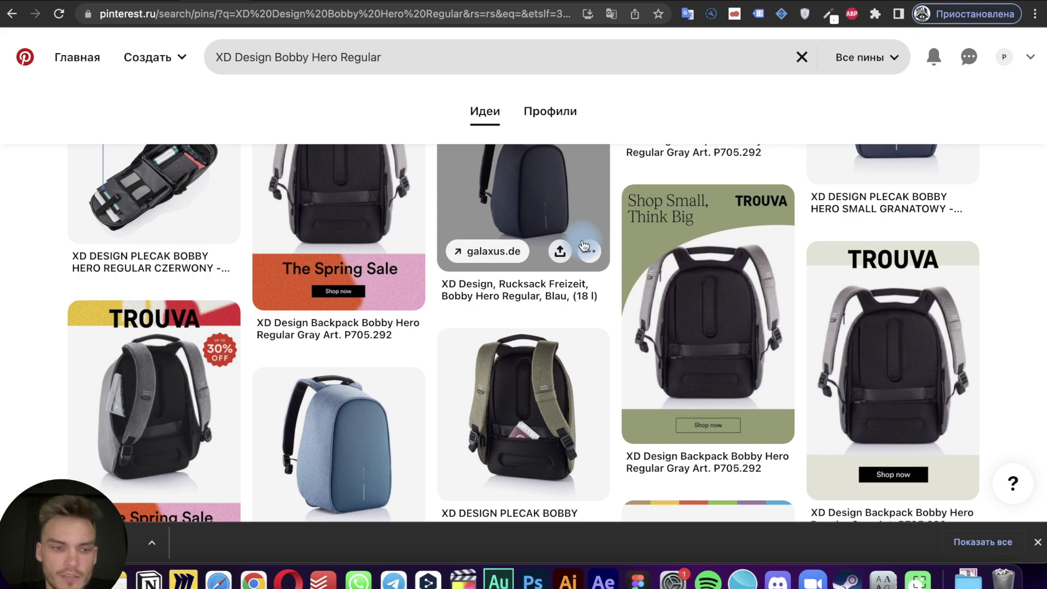
key("ctrl+Left")
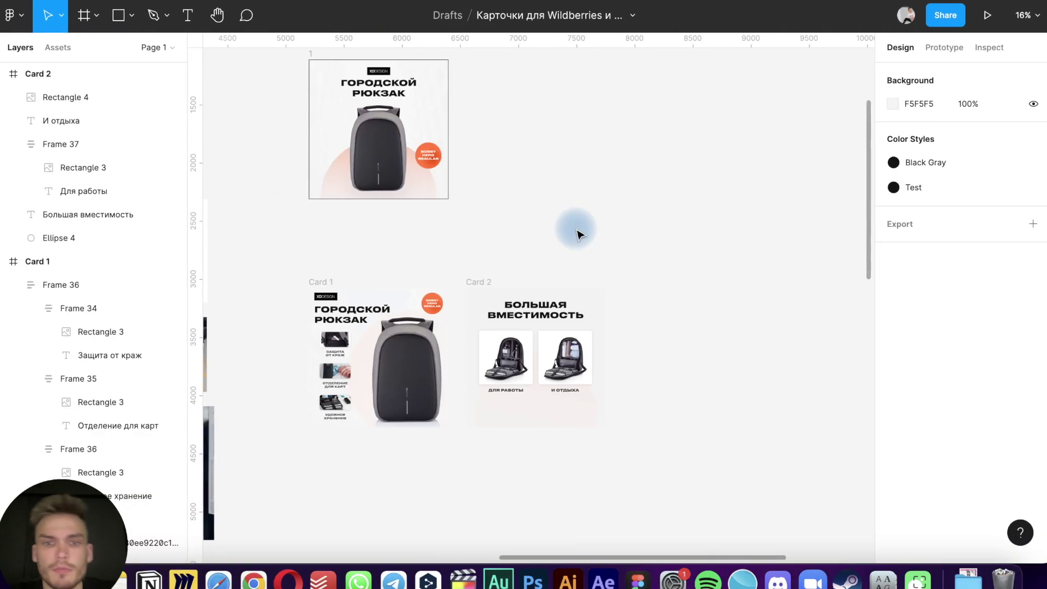
Paste the diagram below the photos and crop it to a 560×201 angle-drawings strip
scroll(482, 422, "up", 10)
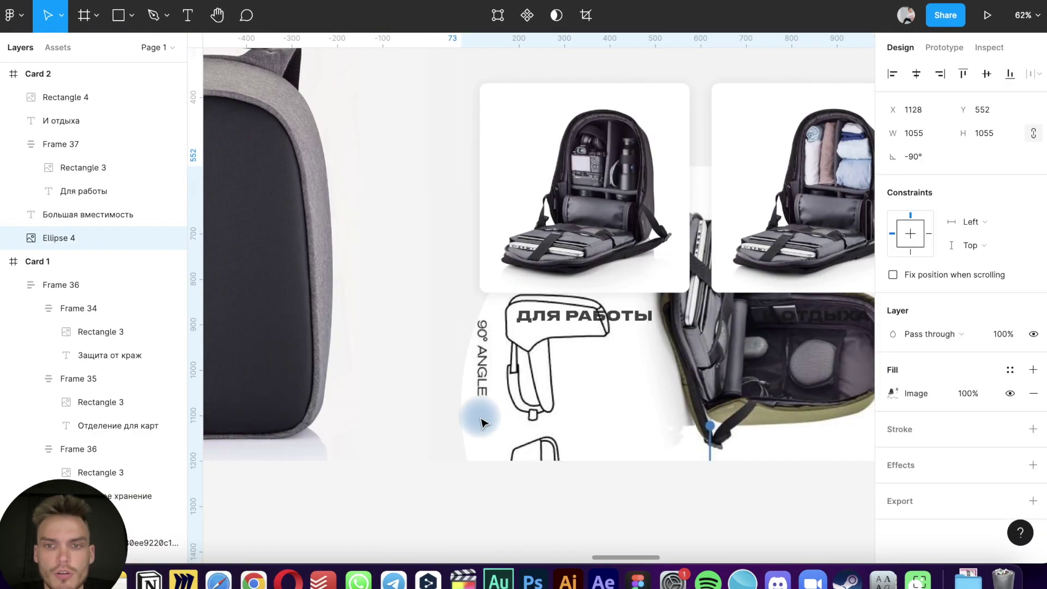
key("super+v")
left_click_drag(404, 349, 499, 368)
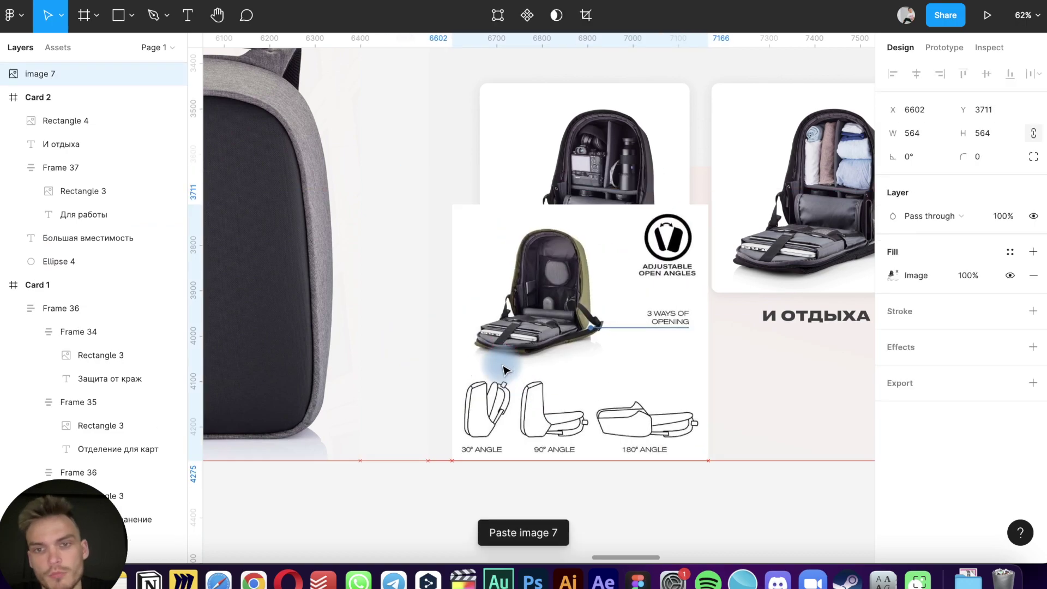
left_click_drag(612, 188, 690, 145)
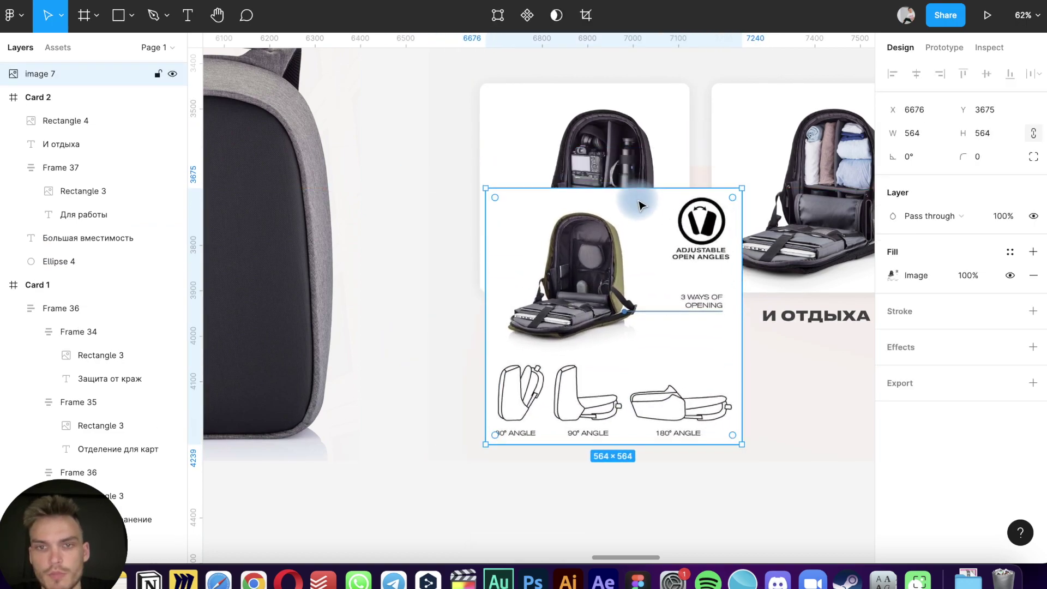
mouse_move(690, 145)
left_mouse_down()
mouse_move(611, 192)
mouse_move(581, 312)
mouse_move(590, 284)
left_mouse_up()
key("ctrl+z")
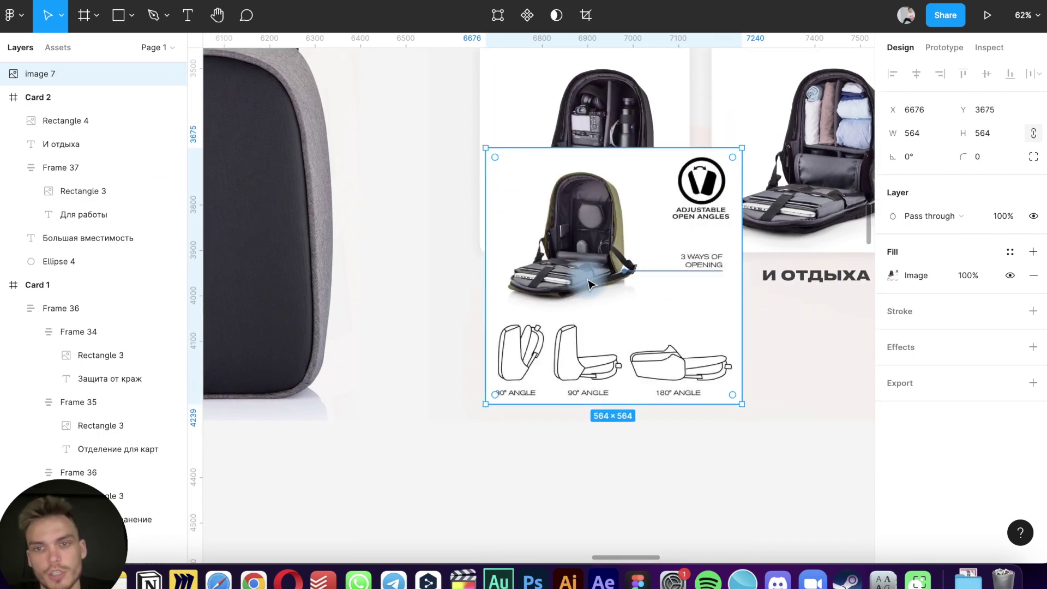
left_click_drag(616, 148, 593, 312)
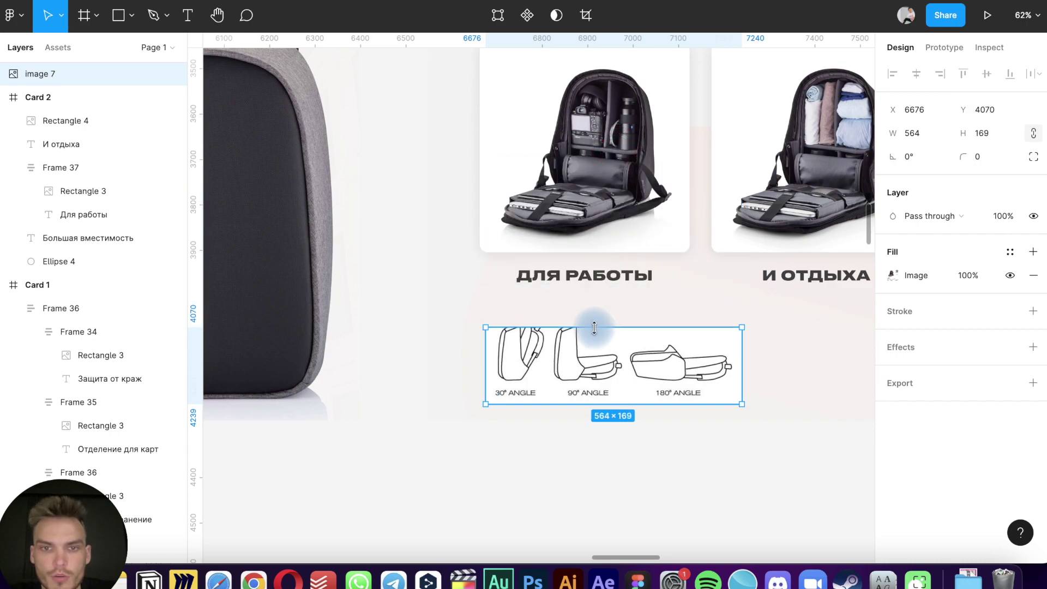
scroll(567, 395, "up", 3)
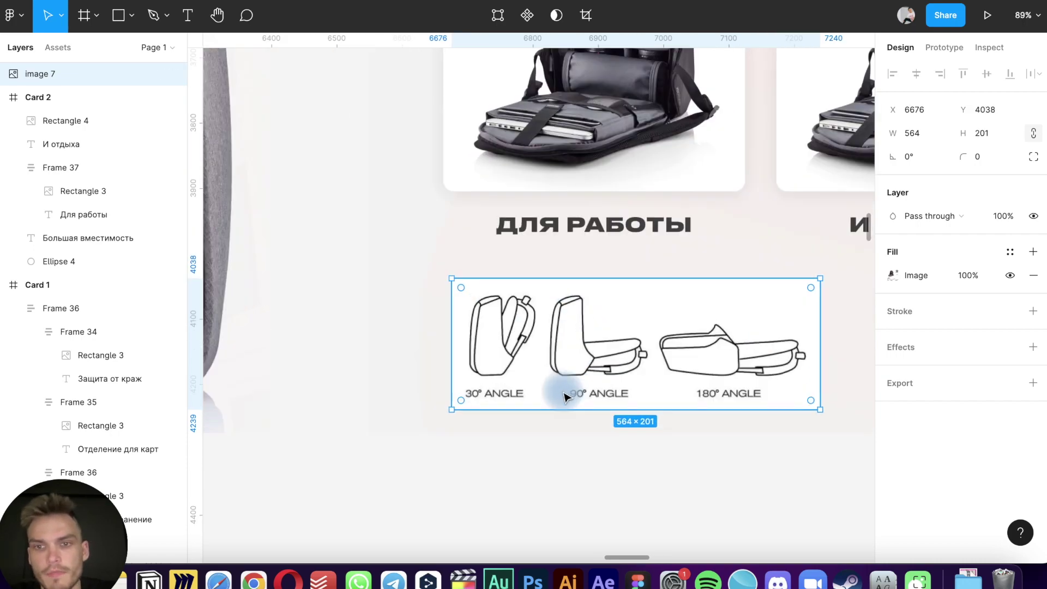
scroll(624, 369, "up", 2)
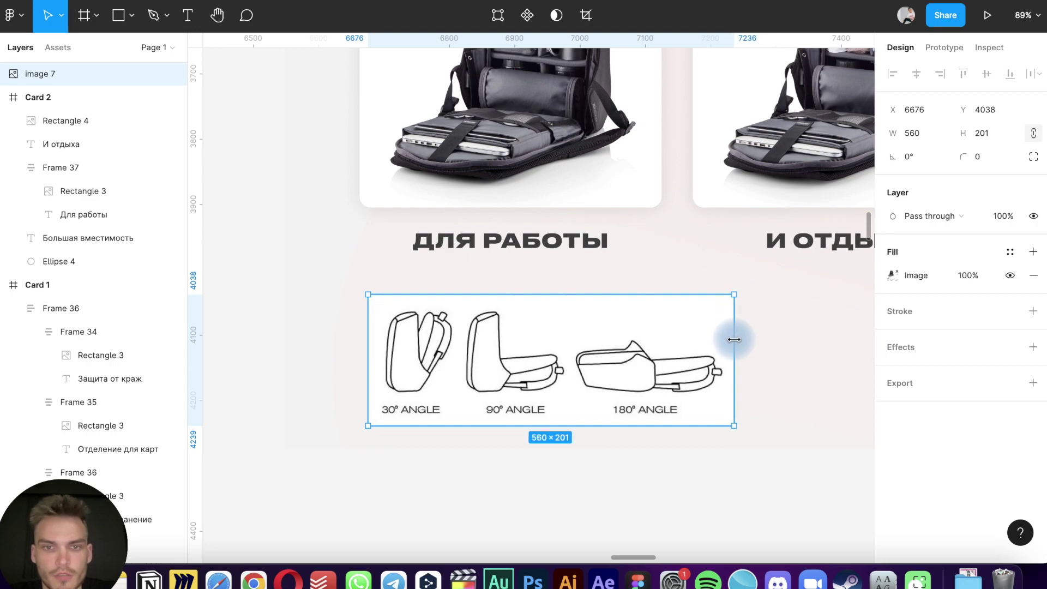
mouse_move(594, 344)
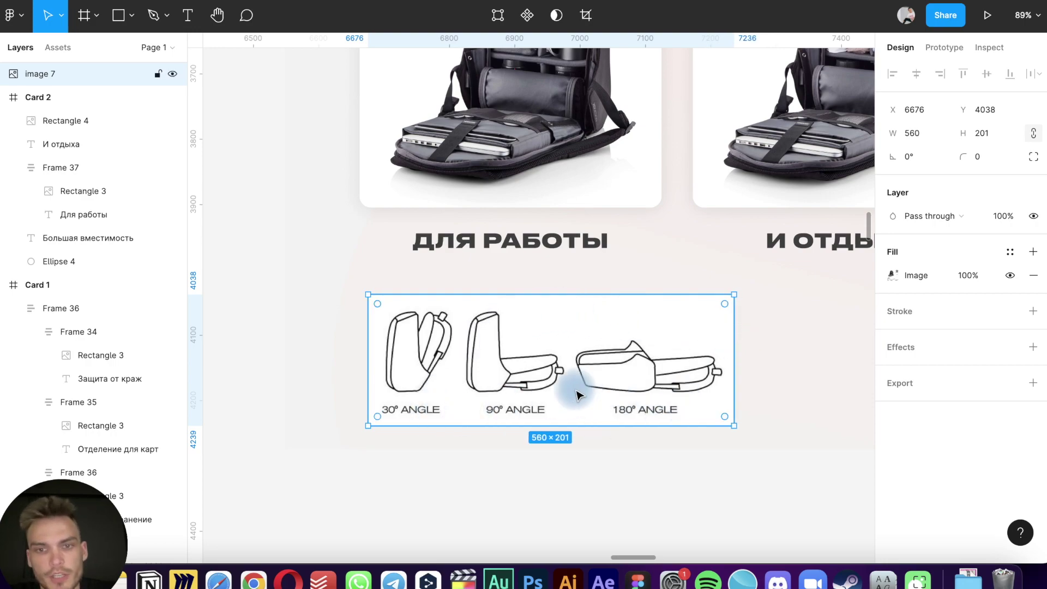
Draw a 476×26 grey rectangle across the diagram's angle labels
key("r")
scroll(403, 418, "up", 5, "ctrl")
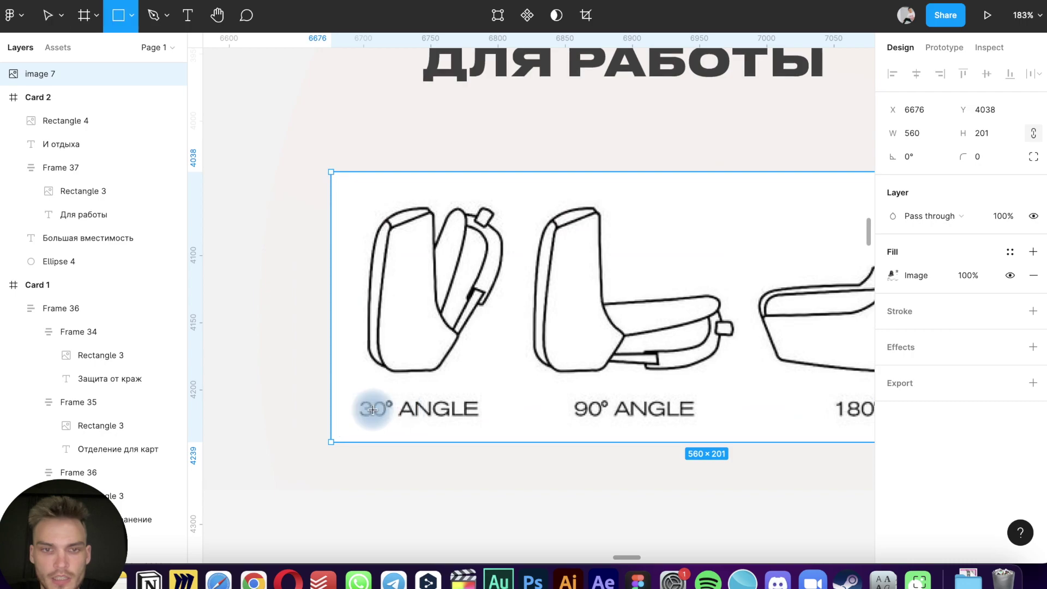
left_click_drag(354, 393, 835, 429)
Fill the new rectangle with white sampled from the diagram, and move the diagram image into Card 2
left_click(893, 393)
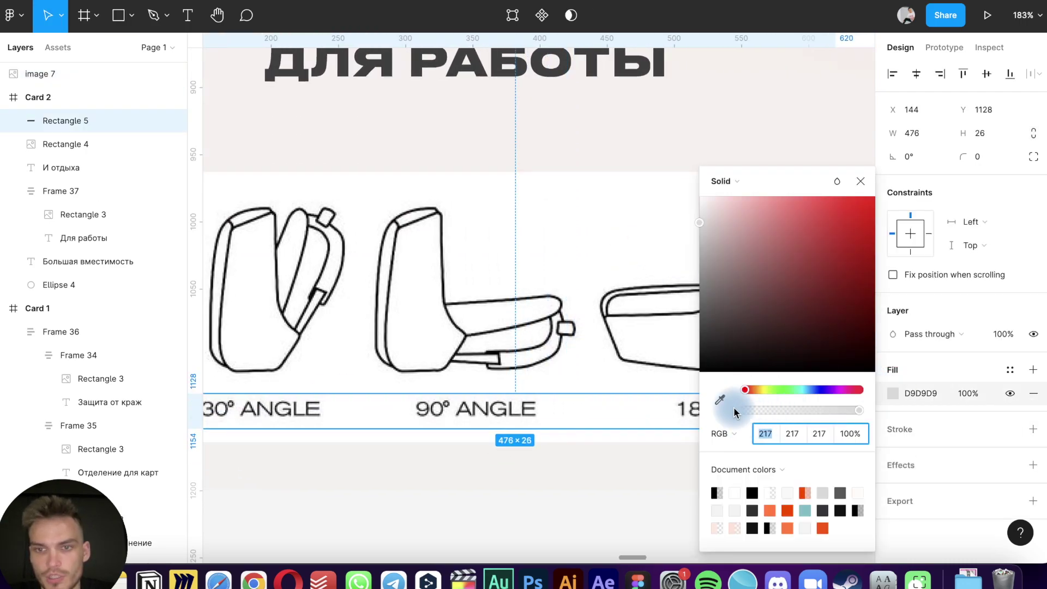
left_click(720, 400)
left_click(545, 228)
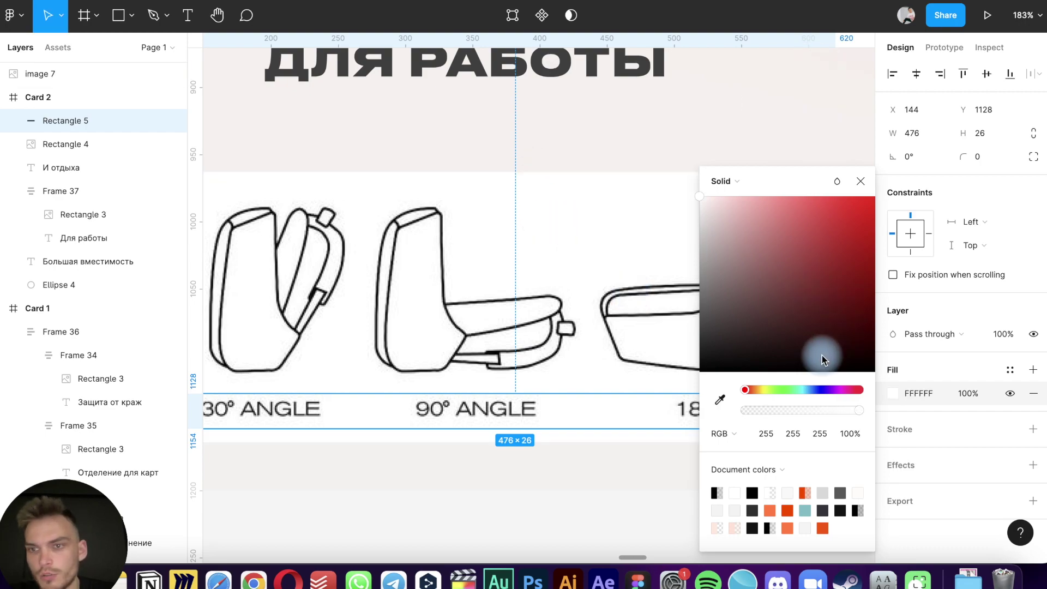
left_click(55, 75)
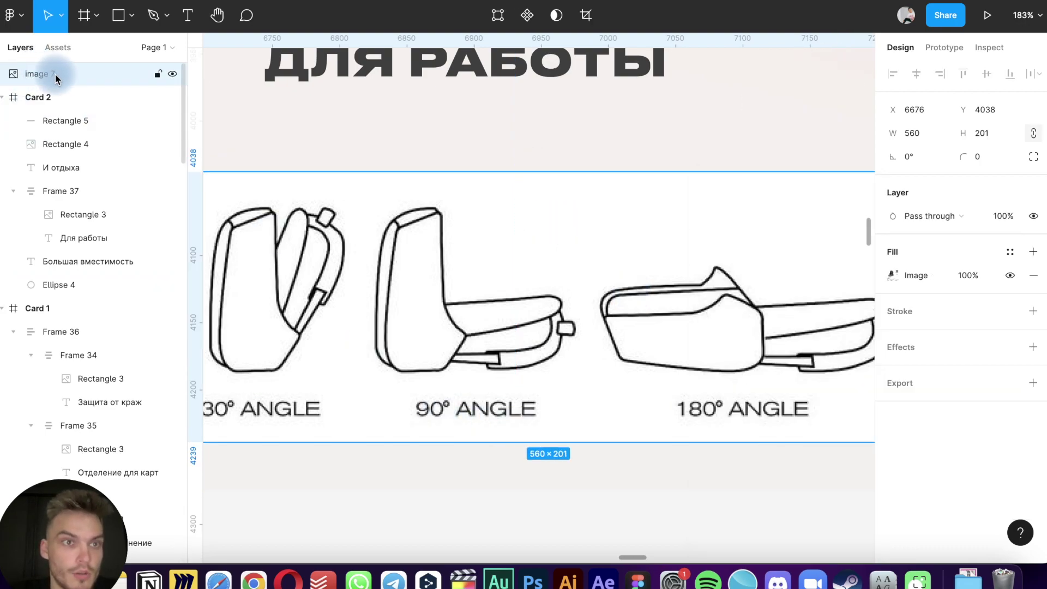
left_click_drag(58, 129, 58, 128)
Group the backpack sketch image with the white caption bar
left_click(94, 96)
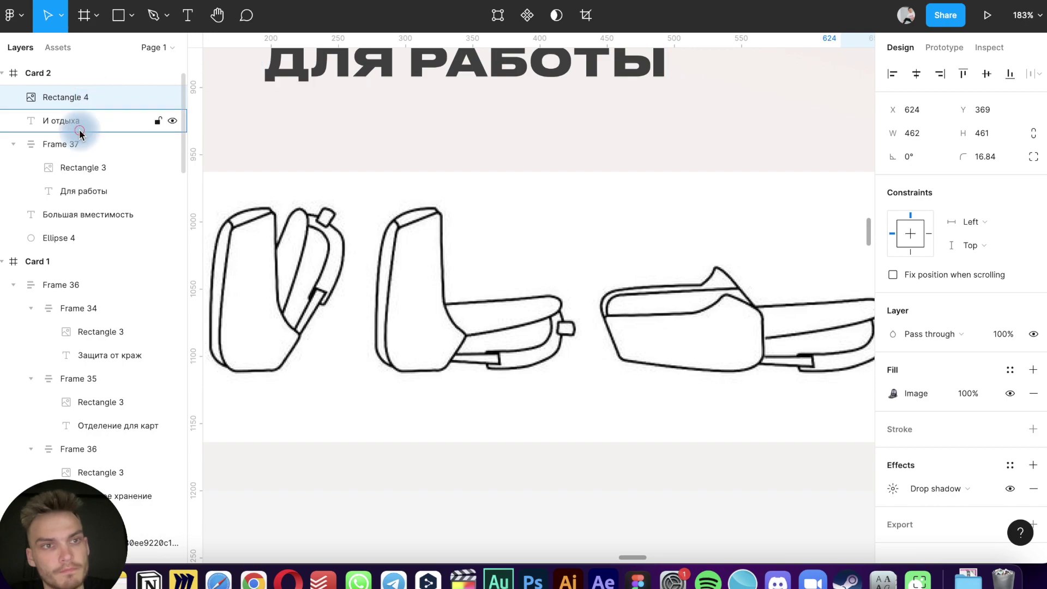
left_click(71, 120, "shift")
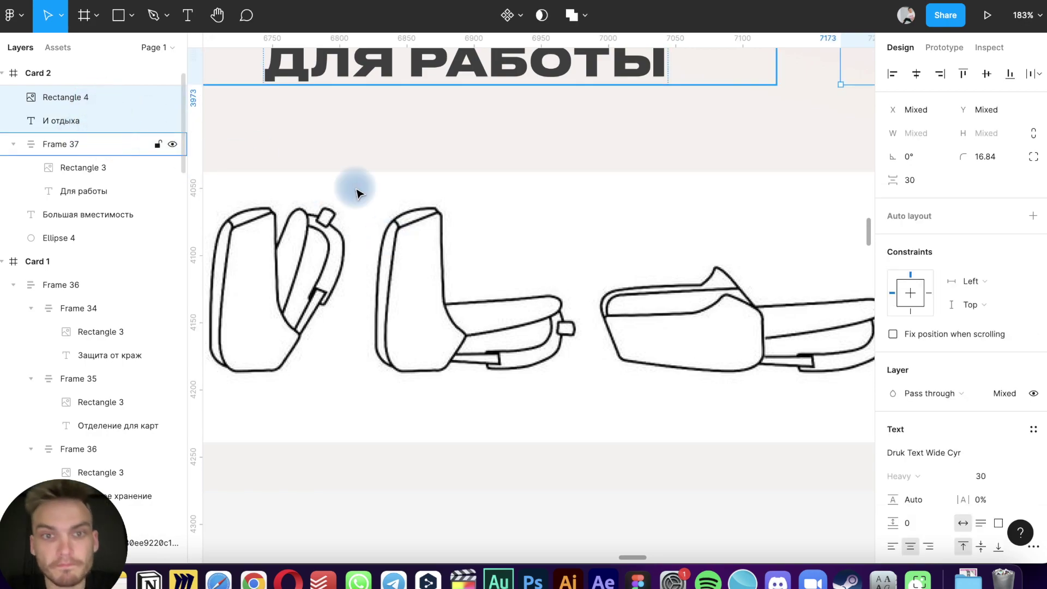
scroll(397, 200, "down", 5)
scroll(397, 199, "down", 3)
left_click(396, 199)
scroll(393, 196, "up", 2)
scroll(349, 185, "up", 4)
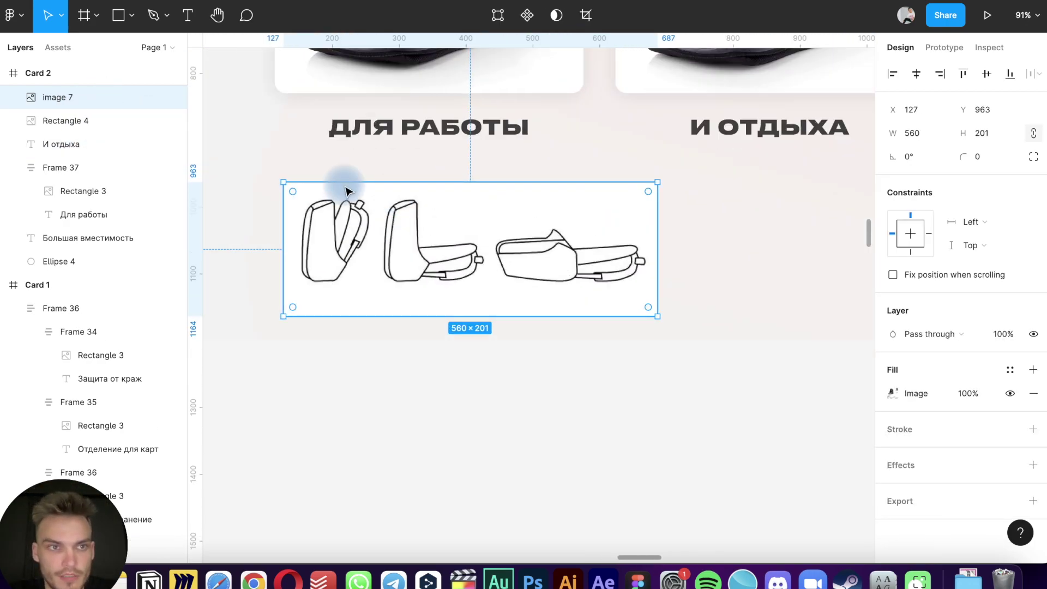
left_click(77, 97, "shift")
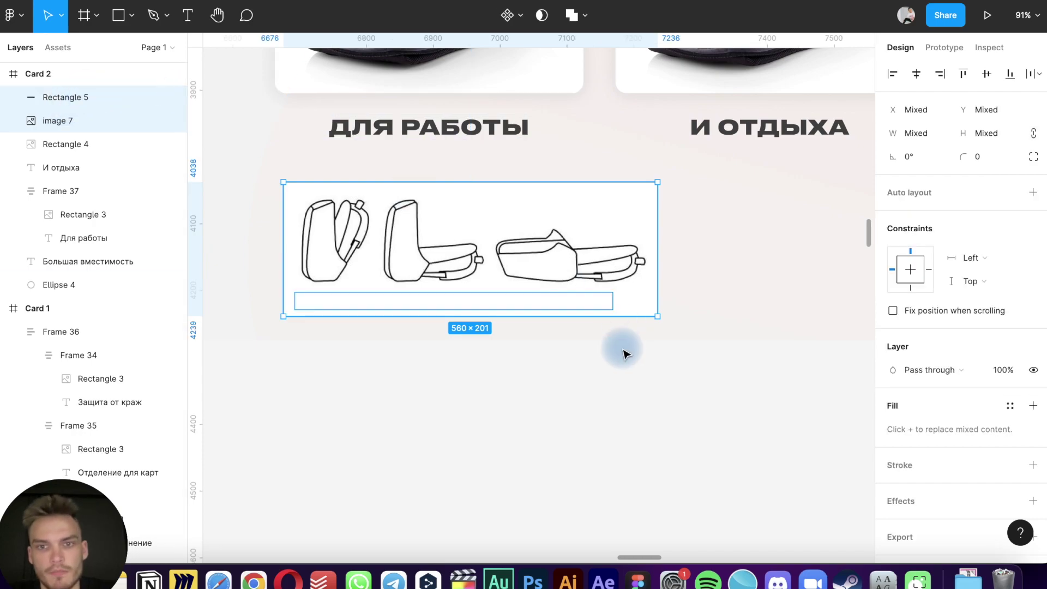
key("ctrl+g")
Shorten the sketch image inside the group to 181 px tall
left_click(601, 486)
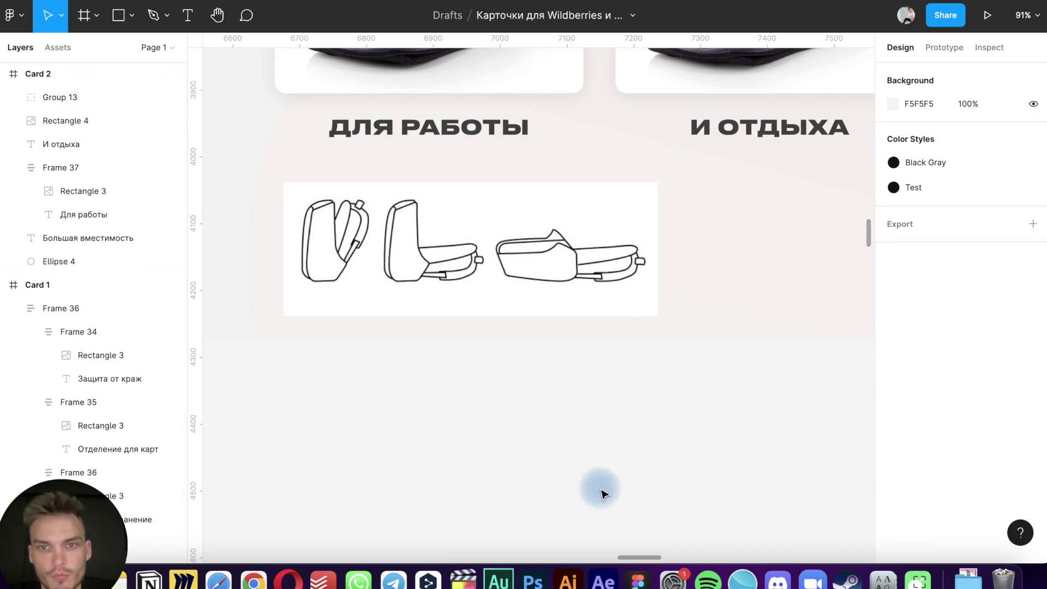
left_click(567, 238)
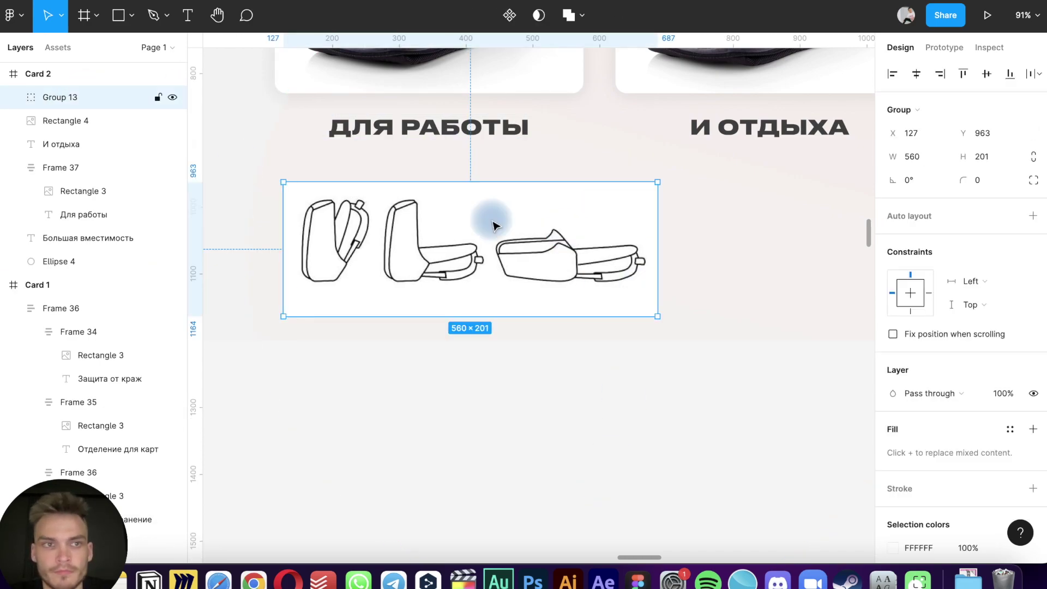
left_click(13, 97)
left_click(107, 128)
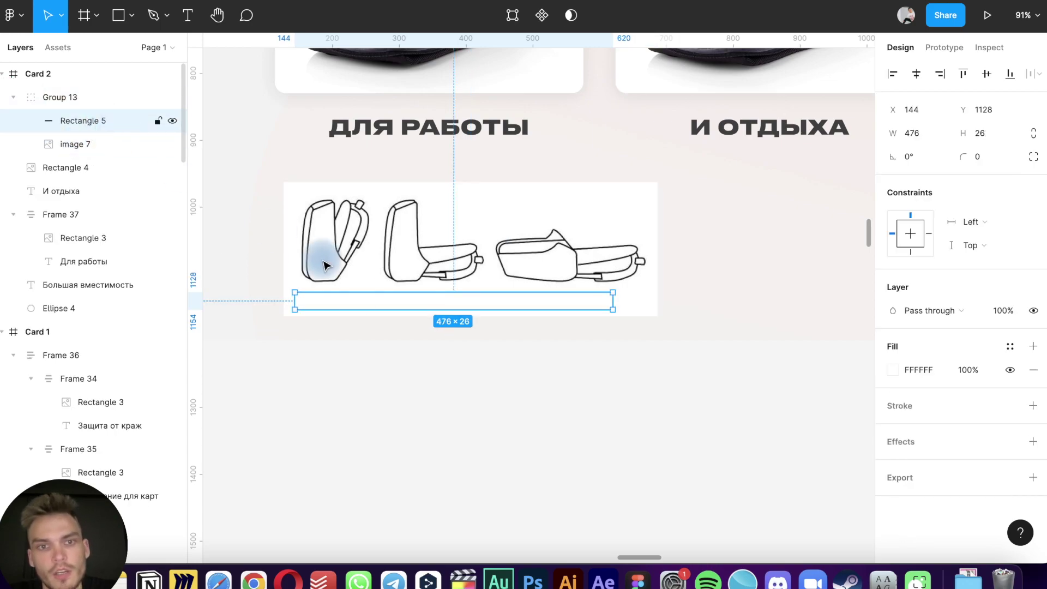
left_click(511, 273)
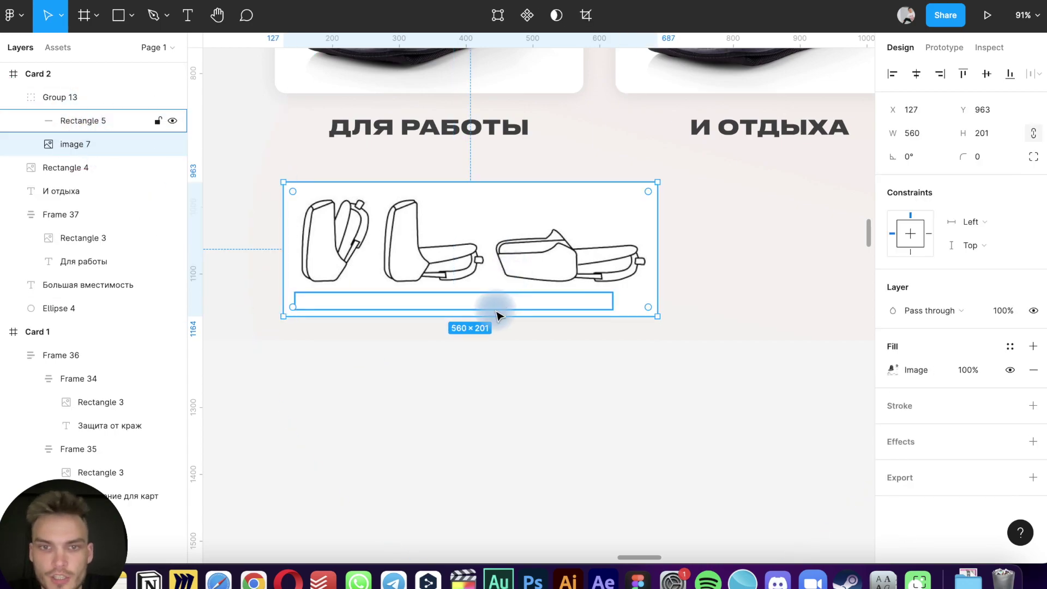
left_click_drag(490, 316, 493, 304)
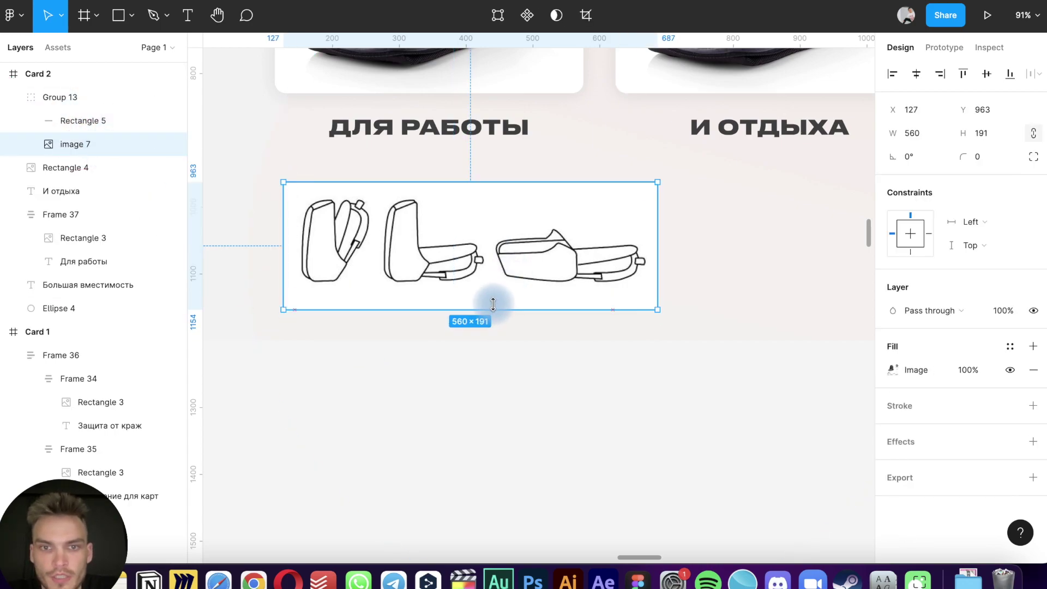
Bottom-align the sketch image with the caption bar
left_click(96, 126)
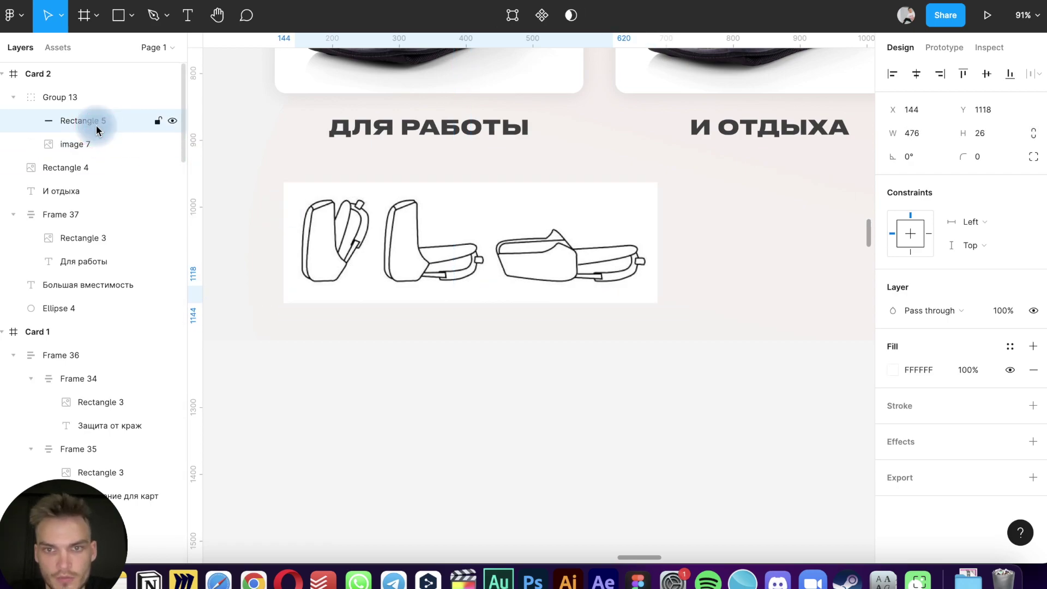
left_click(595, 203, "shift")
left_click(1011, 77)
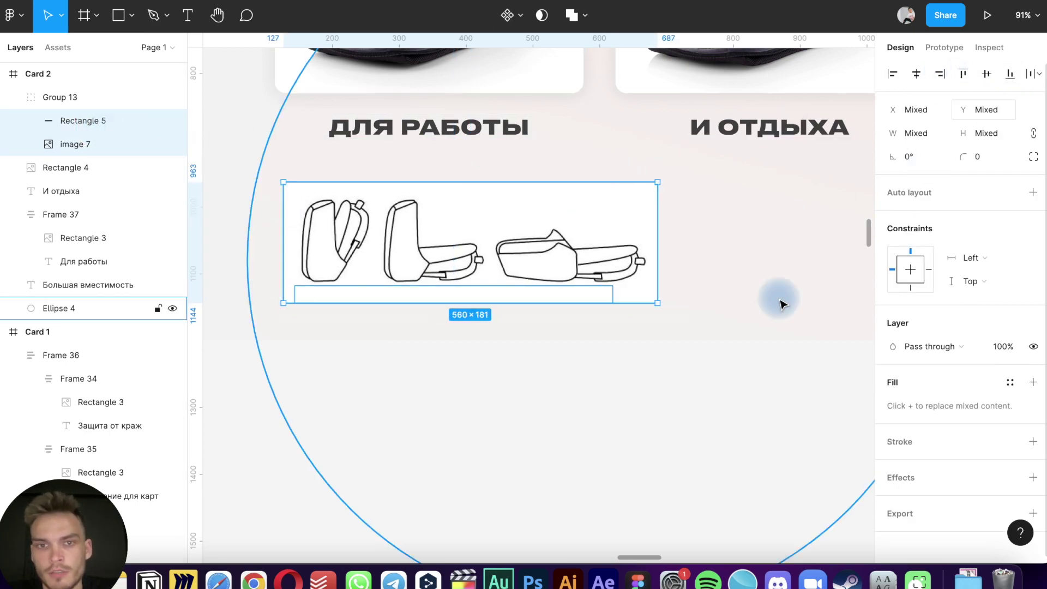
left_click(628, 435)
scroll(629, 435, "down", 5)
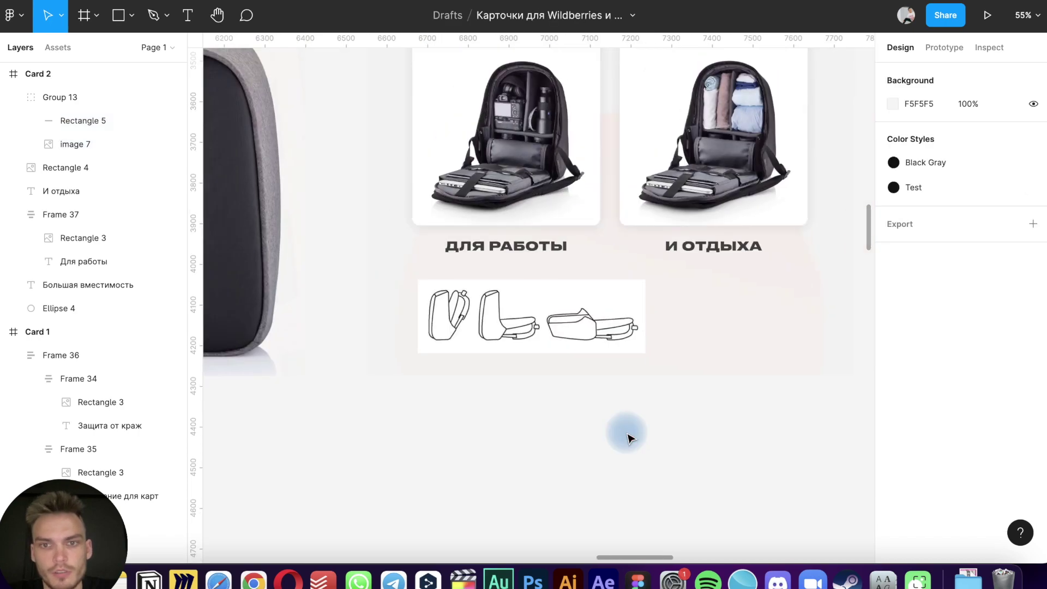
Give the sketch group a corner radius of 20
left_click(501, 279)
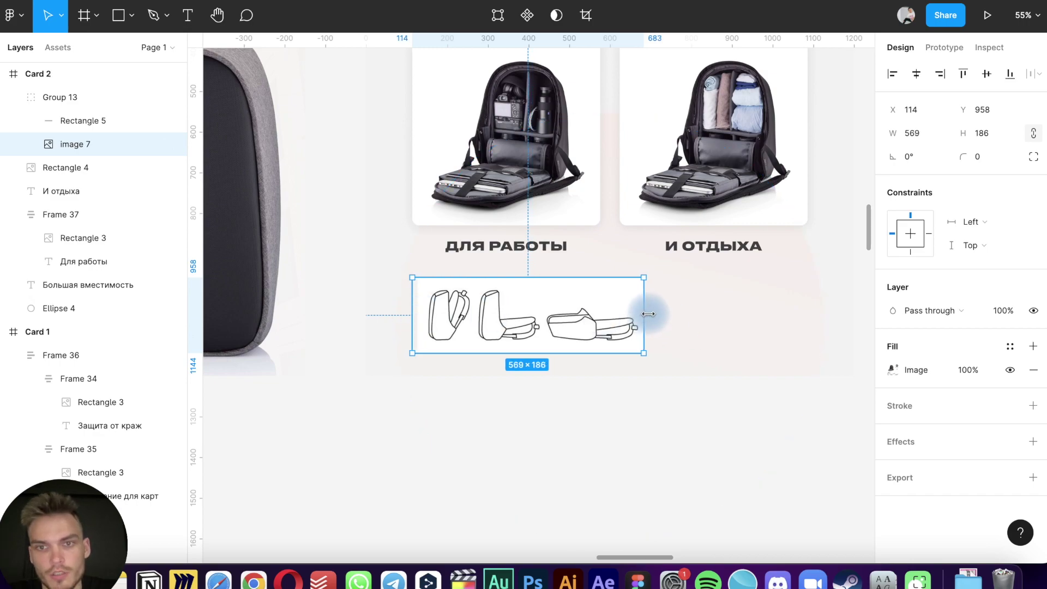
left_click(627, 402)
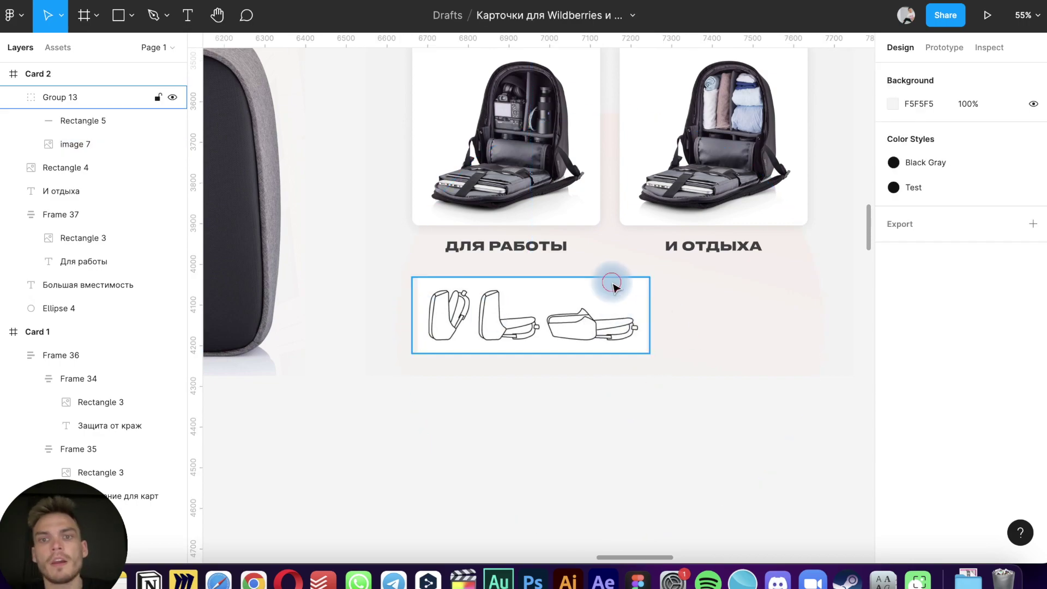
left_click(612, 280)
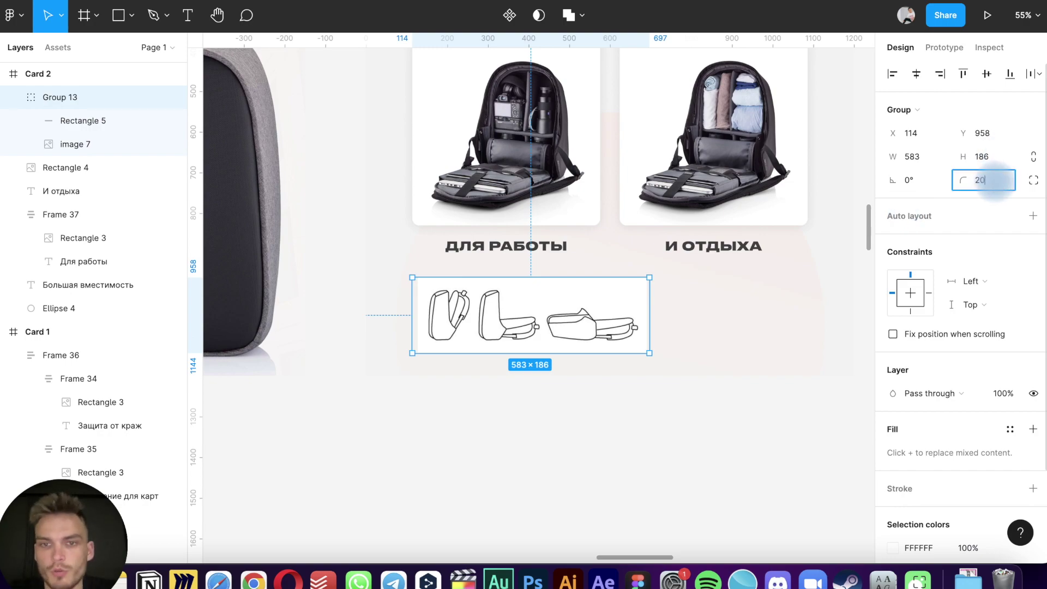
left_click(666, 346)
left_click(544, 304)
left_click(499, 319)
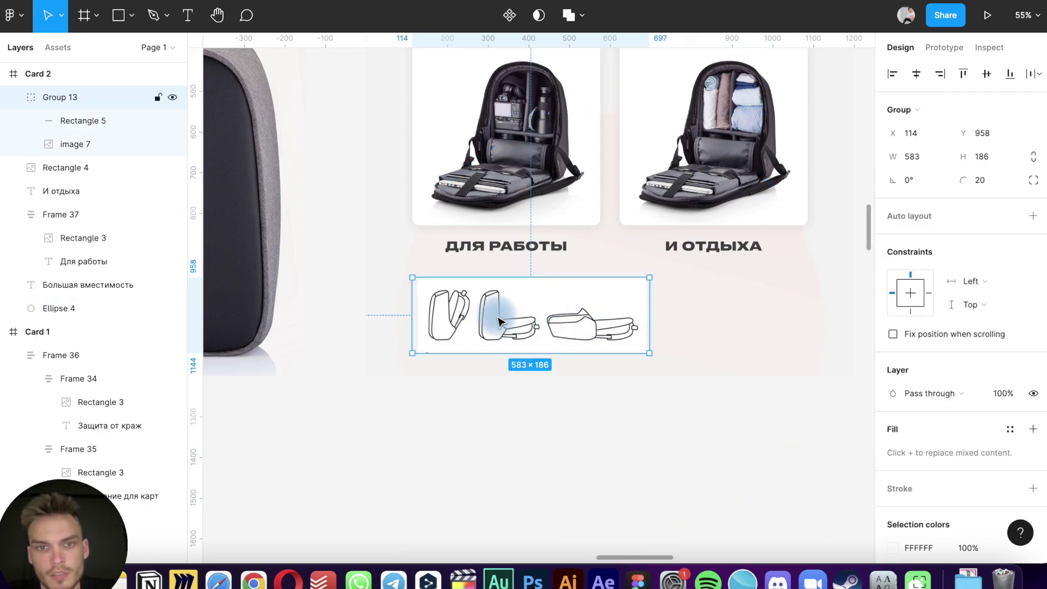
Set the caption bar's corner radius back to 0 for square corners
scroll(499, 319, "up", 3)
scroll(499, 320, "up", 3)
left_click(491, 496)
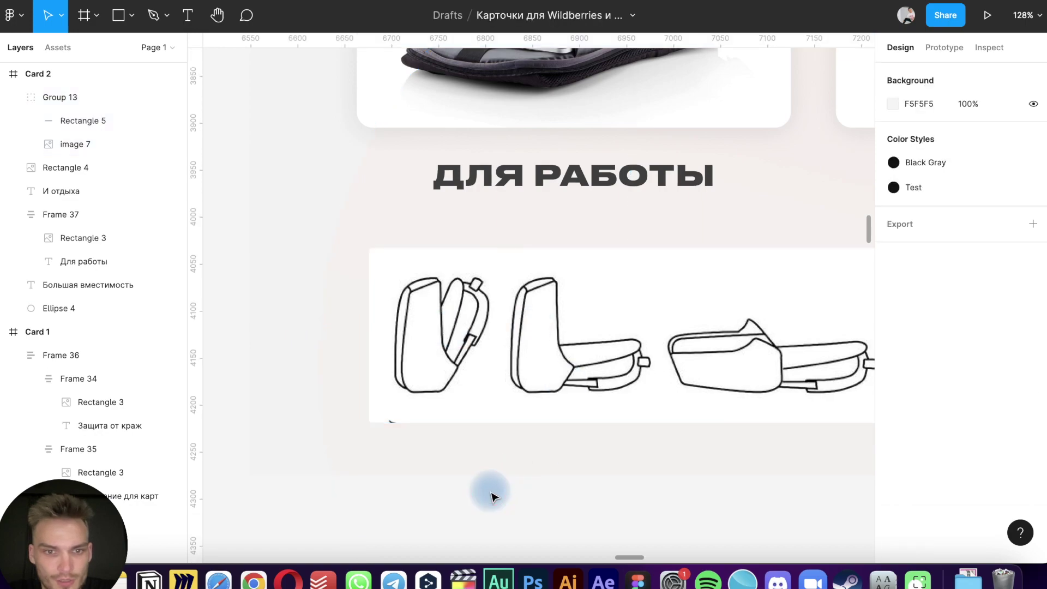
scroll(491, 496, "up", 2)
left_click(369, 391)
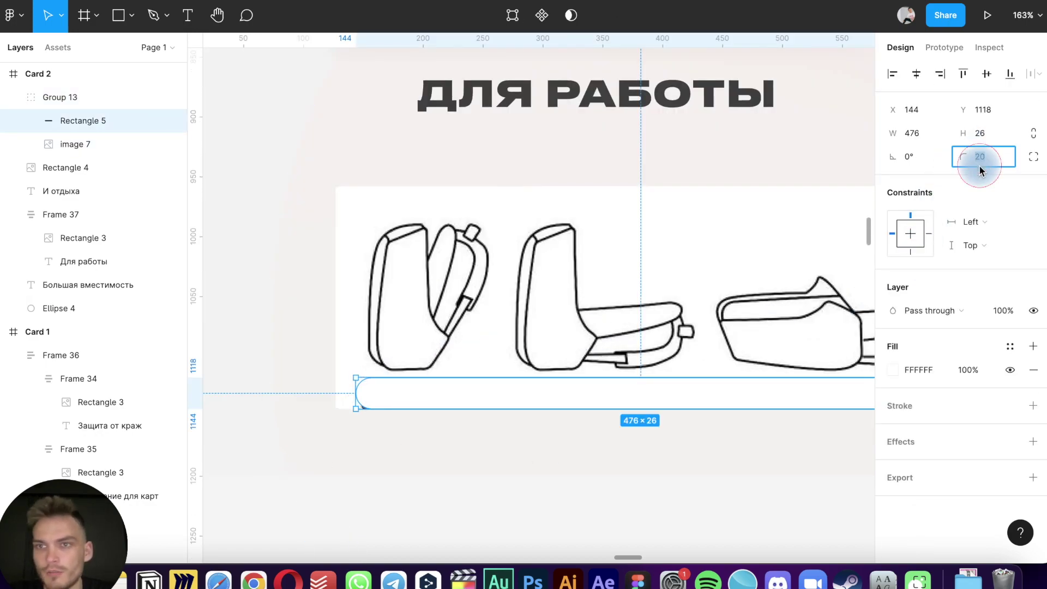
type("0")
key("Return")
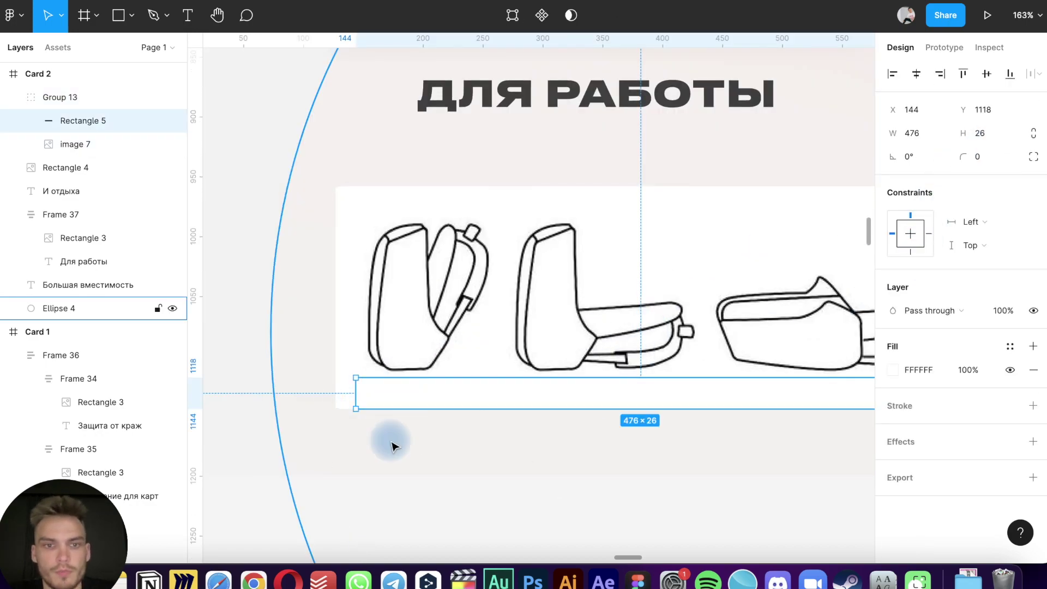
Narrow the sketch image to 561 px wide, left edge at x 127
left_click(410, 282)
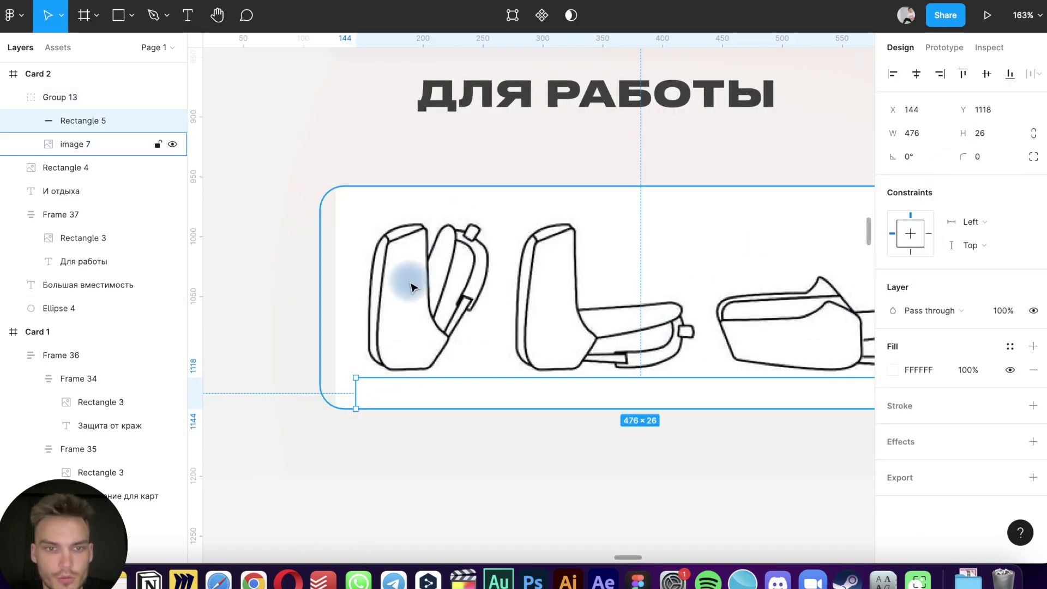
left_click(75, 121)
left_click(79, 144)
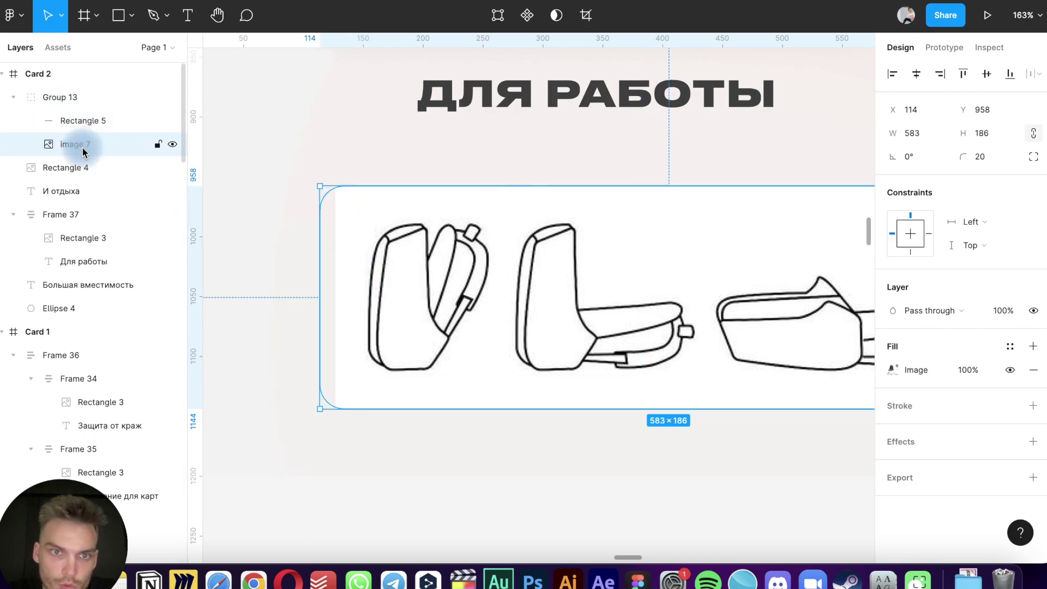
left_click_drag(320, 234, 335, 235)
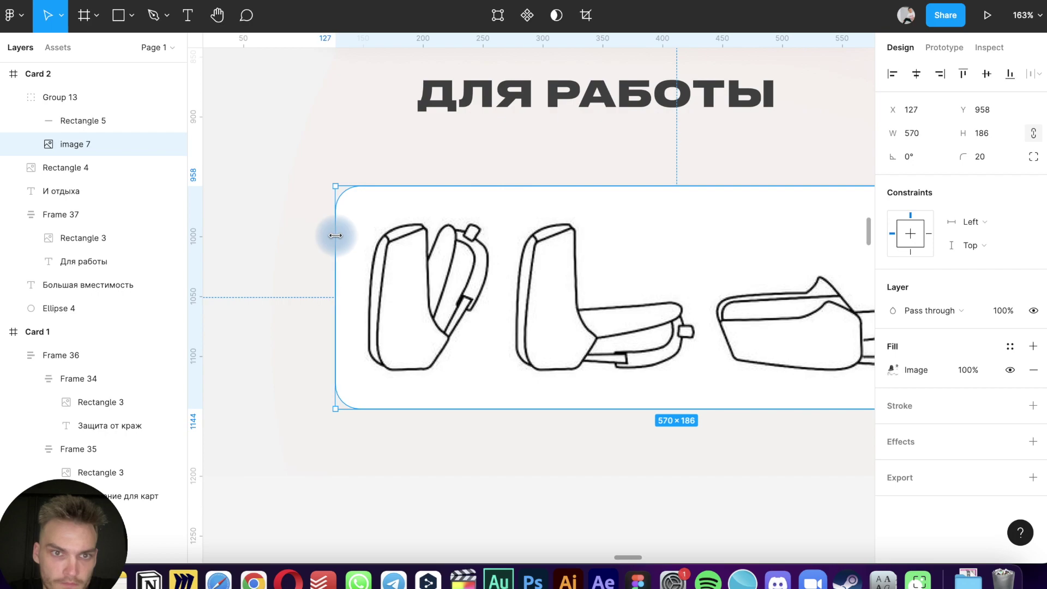
scroll(338, 235, "right", 6)
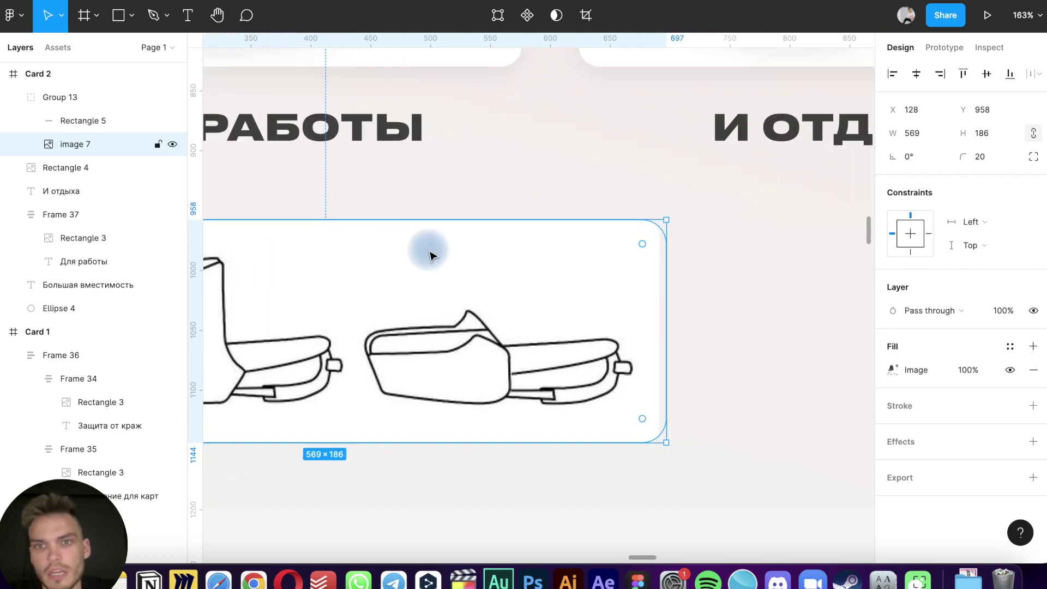
left_click_drag(664, 253, 657, 256)
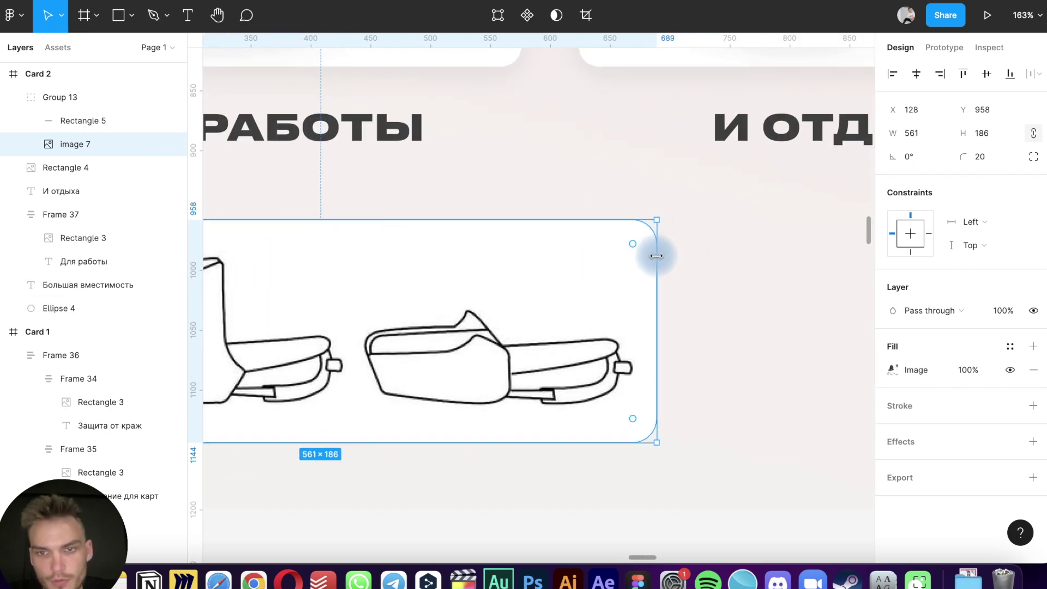
left_click(591, 491)
scroll(591, 491, "down", 5)
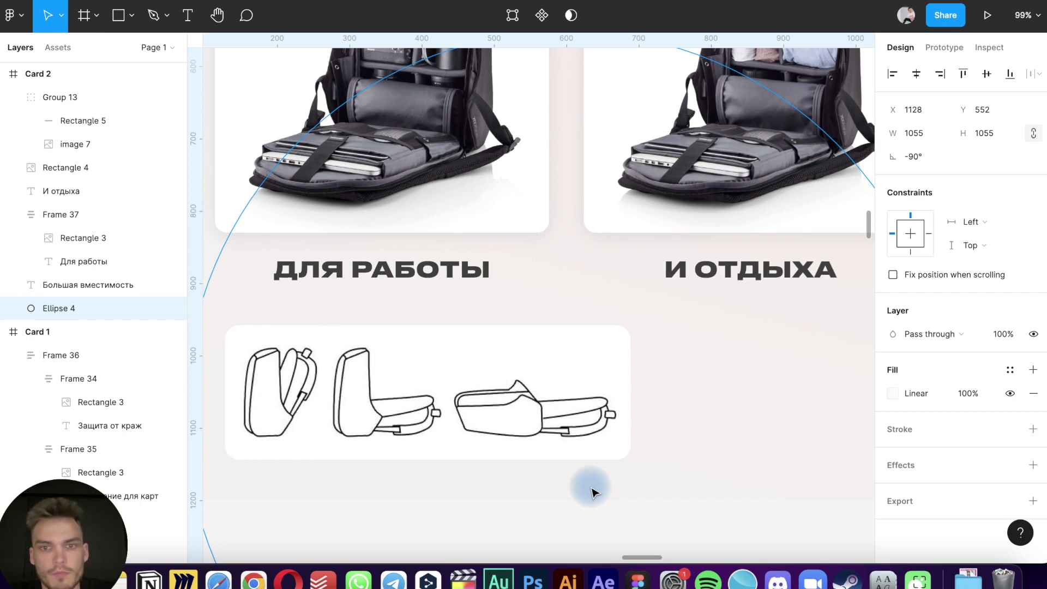
left_click_drag(591, 491, 606, 554)
key("ctrl+z")
scroll(528, 458, "down", 5)
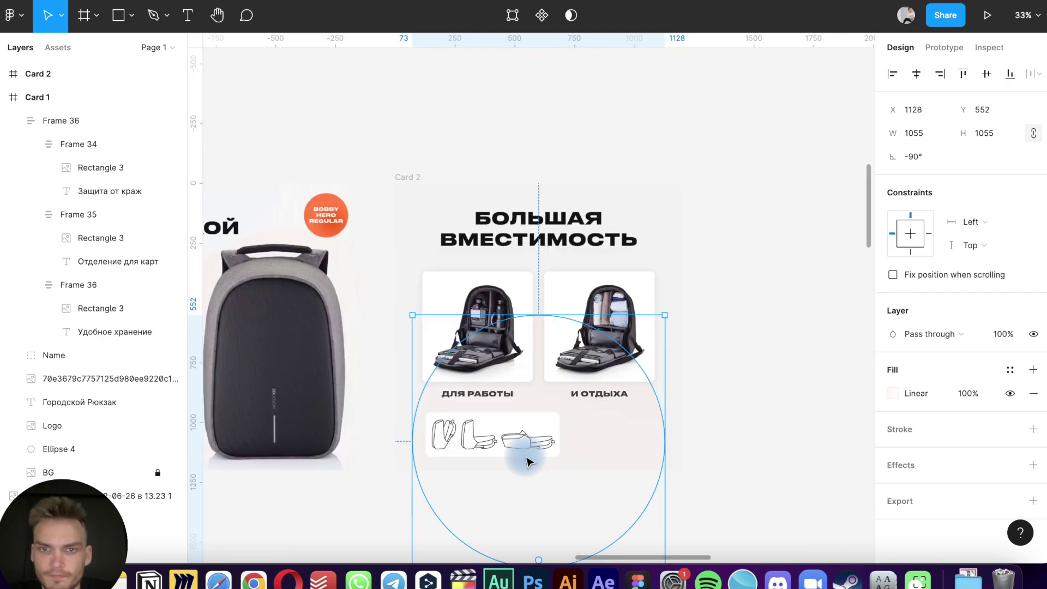
key("ctrl+z")
key("ctrl+z")
scroll(536, 470, "up", 3)
left_click(495, 389)
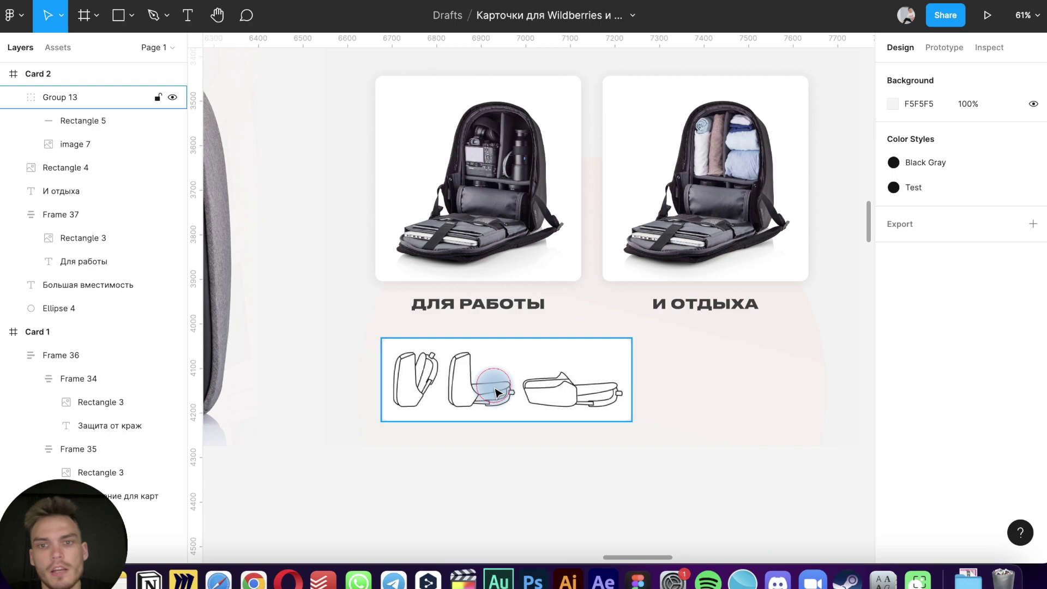
scroll(495, 389, "up", 3)
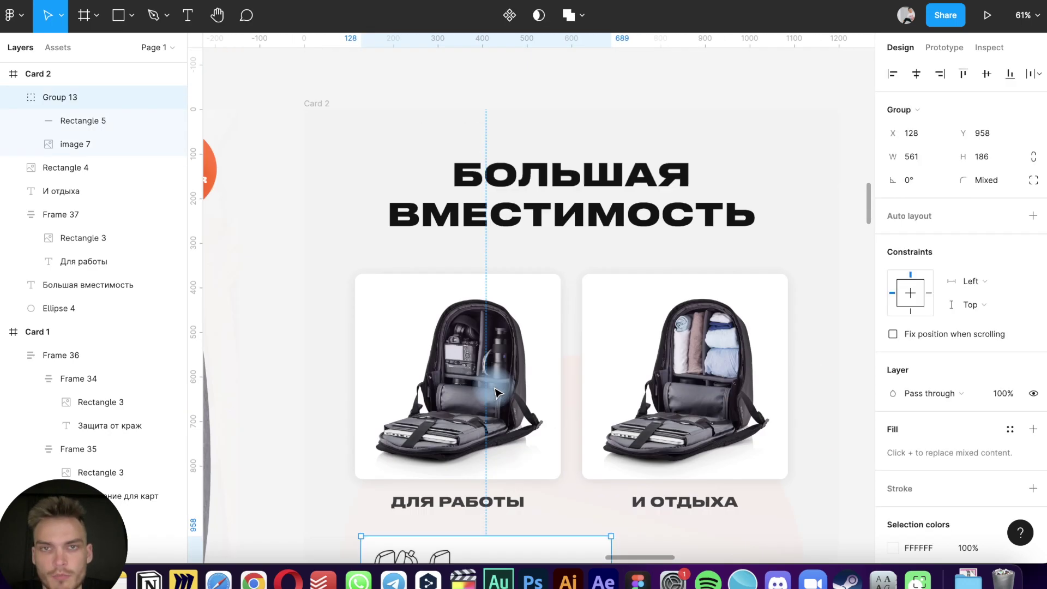
scroll(495, 390, "down", 2)
scroll(495, 390, "down", 5)
scroll(496, 390, "up", 5)
scroll(495, 390, "up", 3)
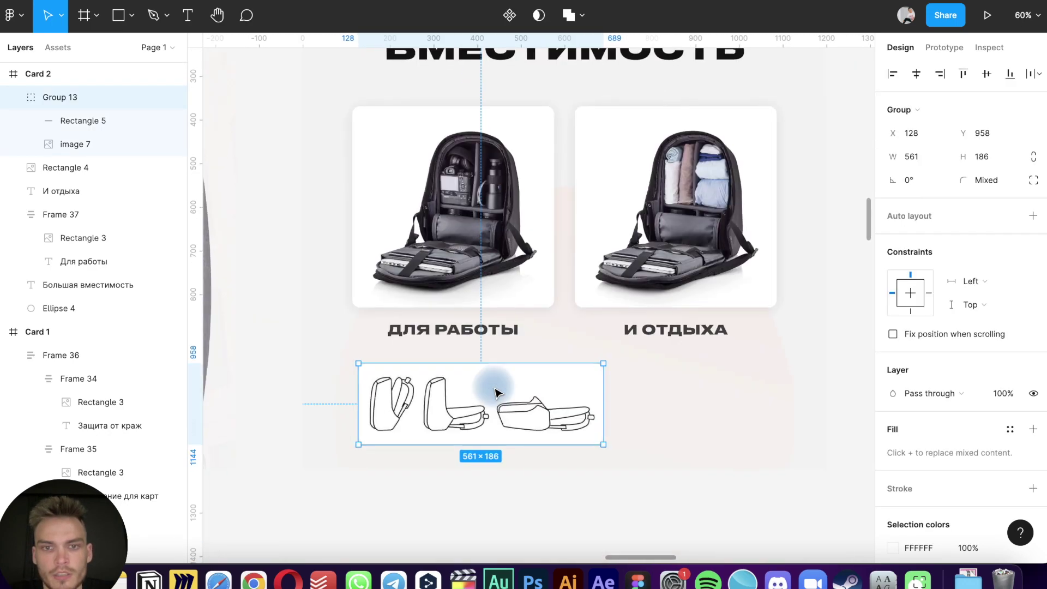
scroll(495, 390, "up", 2)
scroll(495, 391, "up", 2)
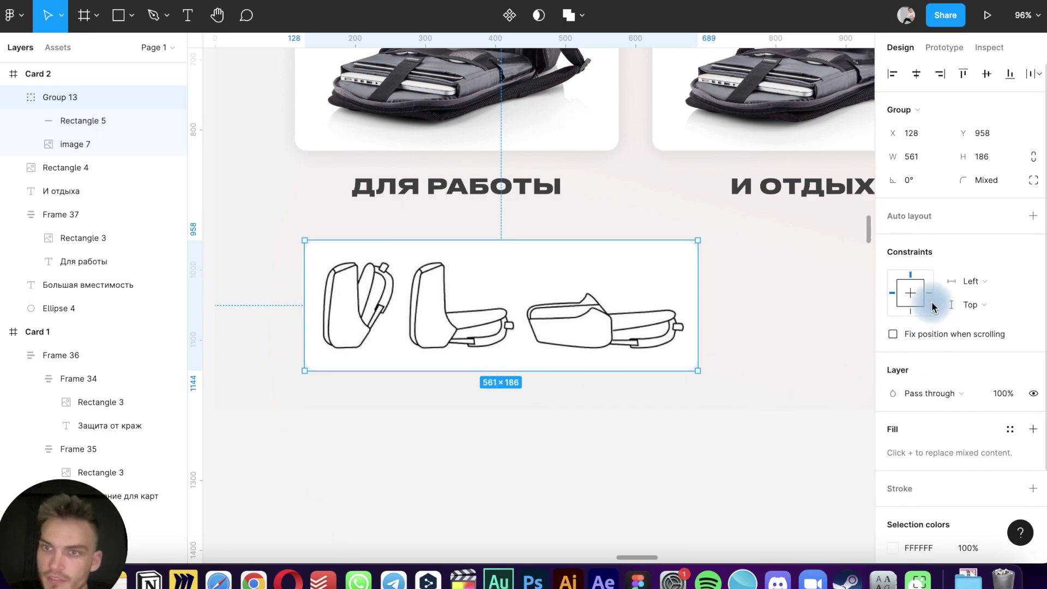
scroll(931, 307, "down", 3)
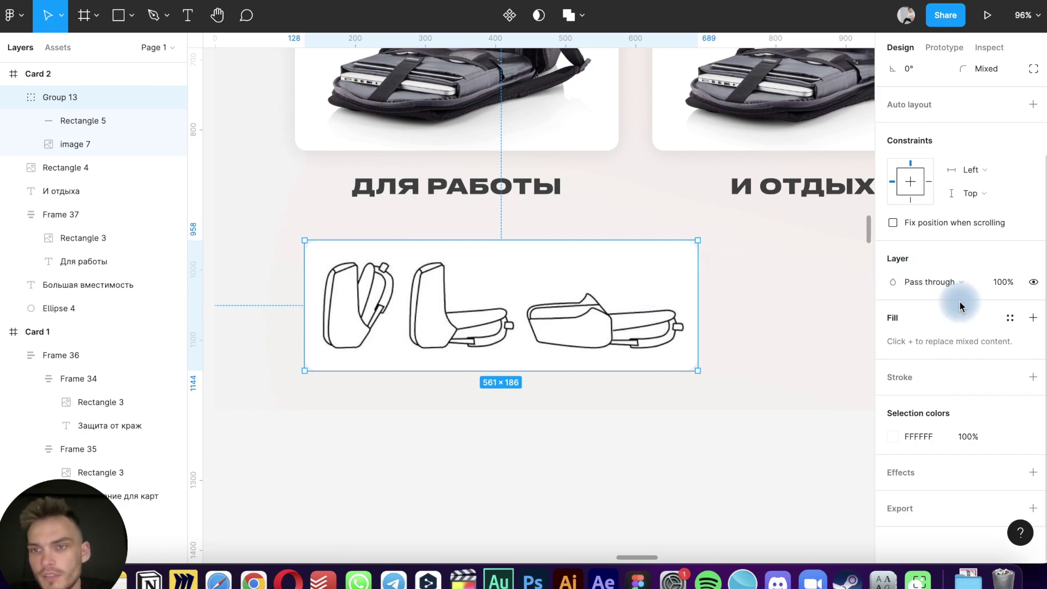
left_click(591, 132)
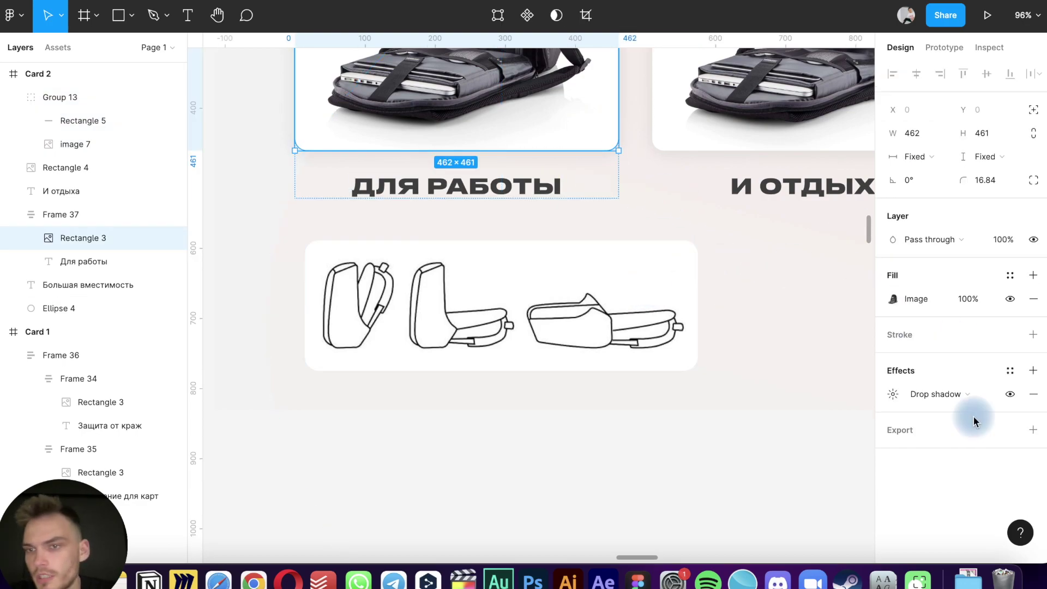
Add a 1 px black inside stroke to the diagram image, undoing a stray fill paste
left_click(880, 396)
key("super+v")
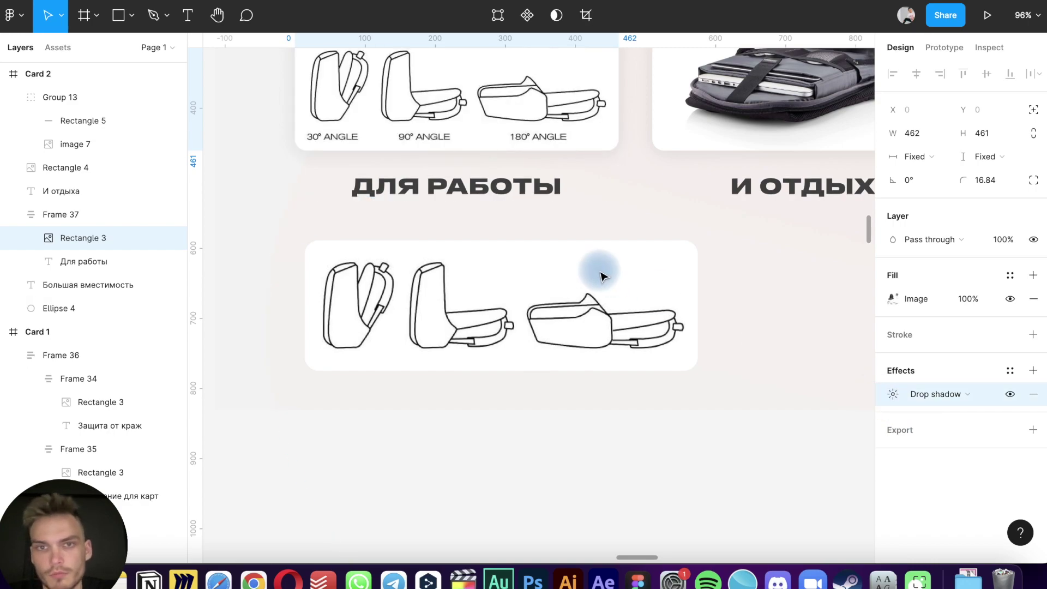
key("super+z")
left_click(600, 273)
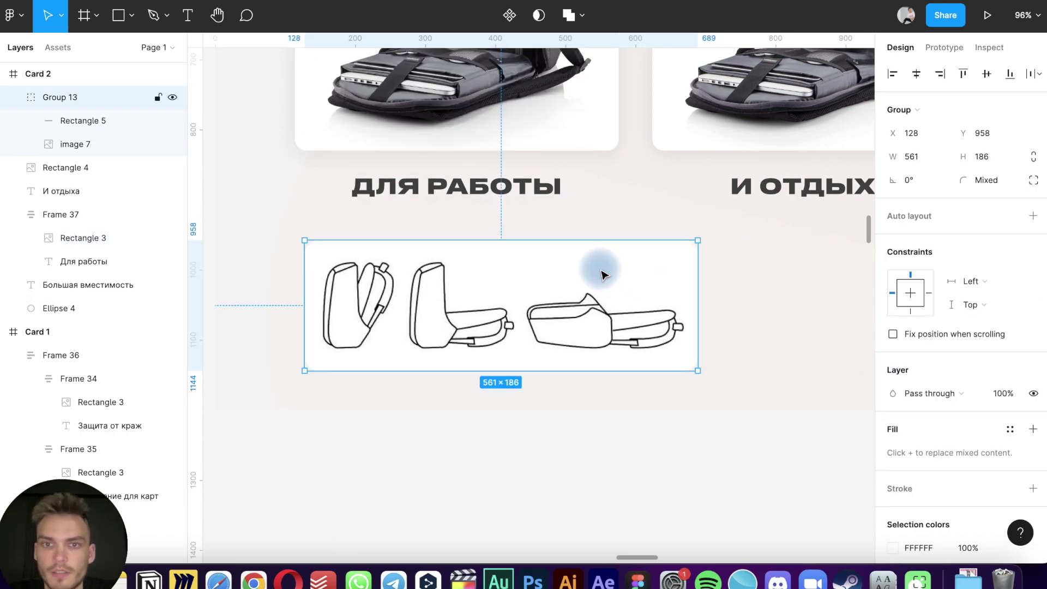
left_click(639, 449)
left_click(608, 281, "super")
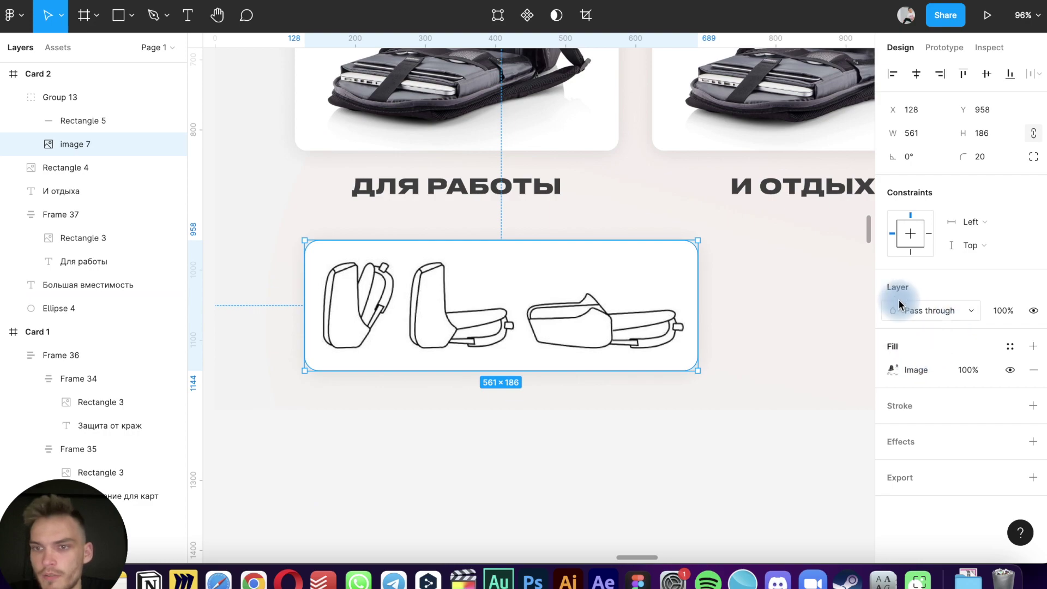
left_click(1034, 405)
Nudge the white caption bar in the diagram group down 1 px
left_click(685, 460)
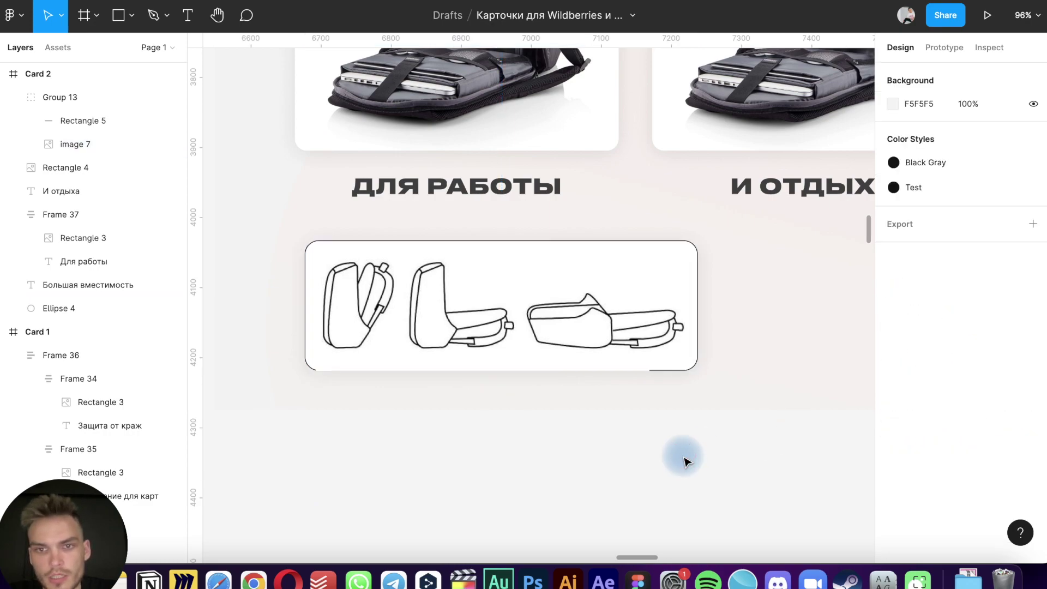
left_click(611, 357)
double_click(606, 359)
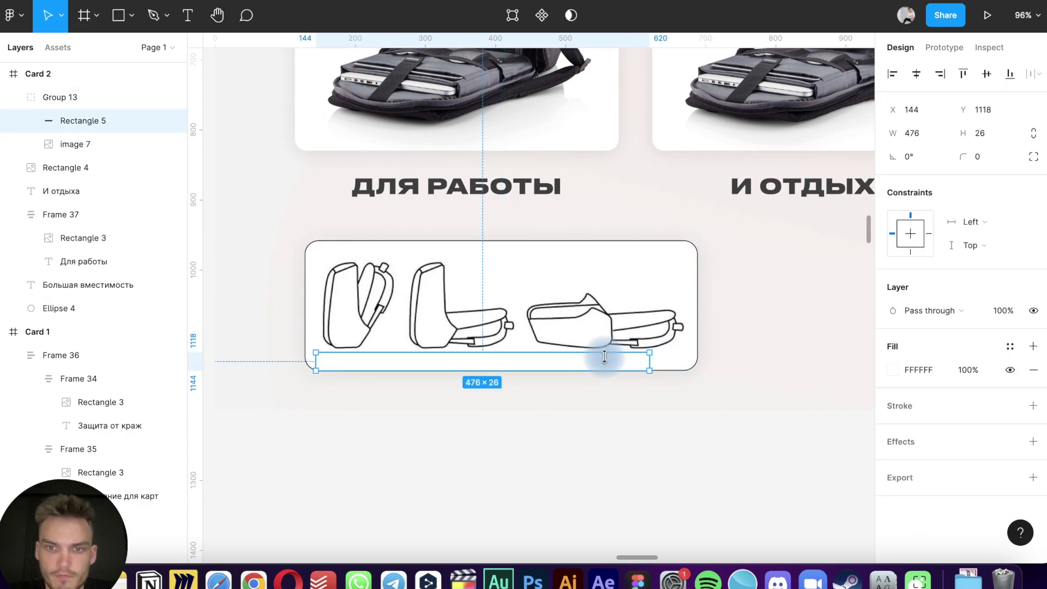
key("Down")
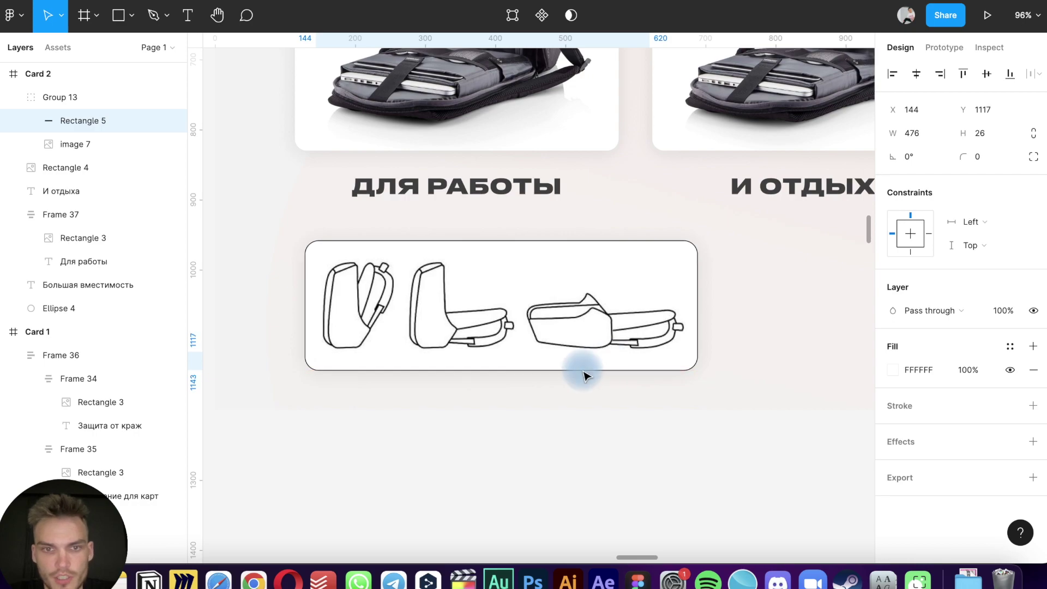
left_click(495, 465)
scroll(496, 465, "down", 5)
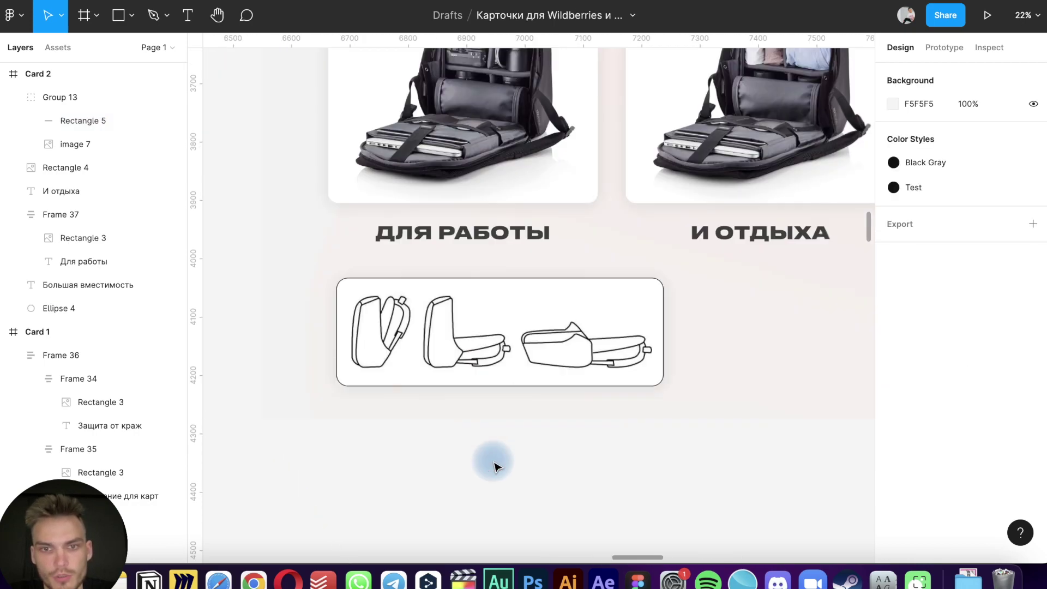
left_click(540, 315)
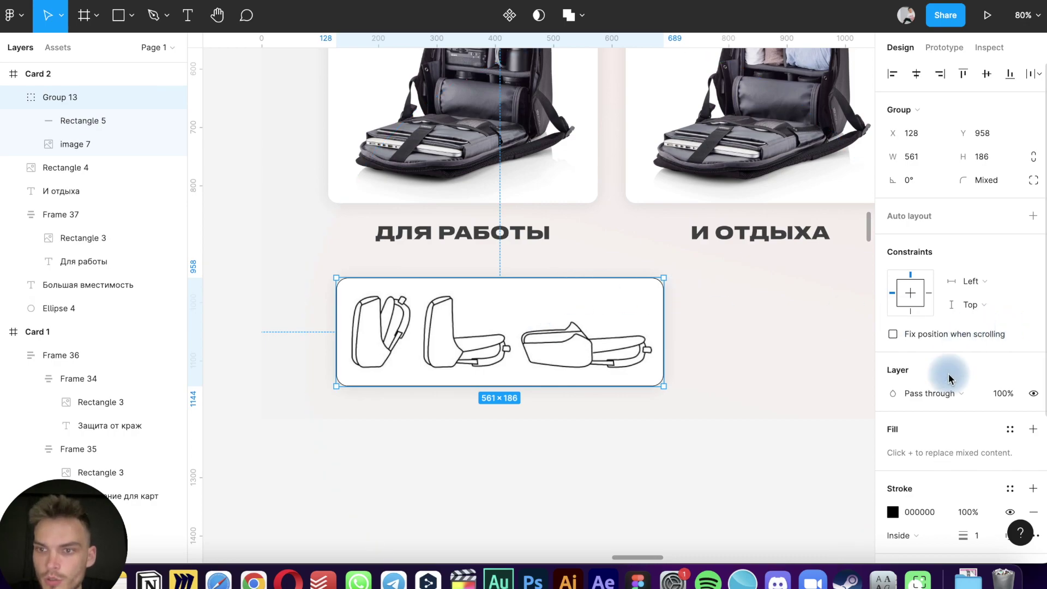
scroll(948, 377, "down", 3)
Set the diagram group's blend mode to Darken and scale it down proportionally
left_click(961, 227)
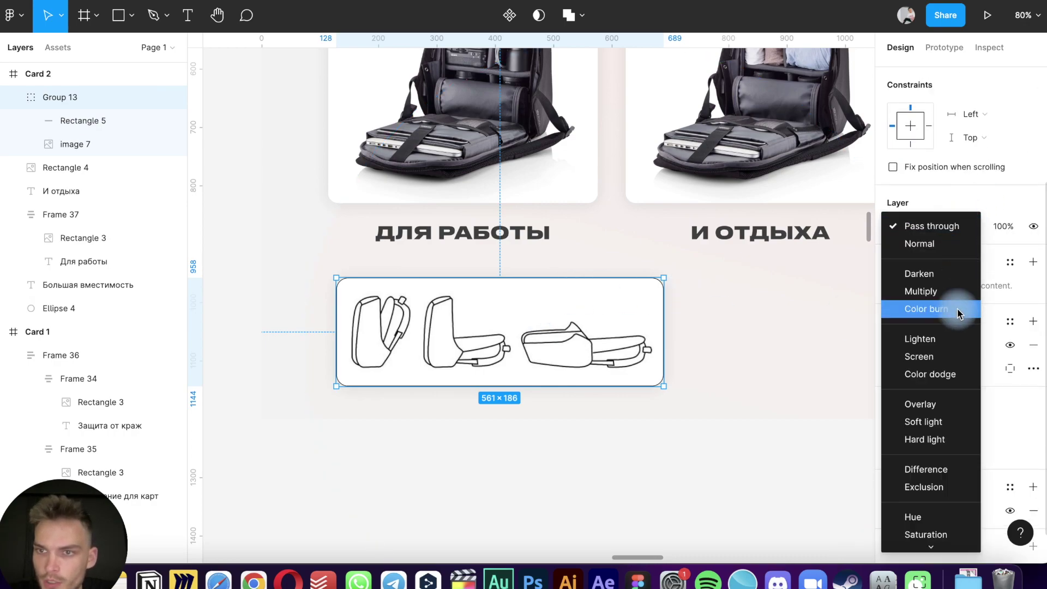
left_click(959, 273)
left_click(750, 453)
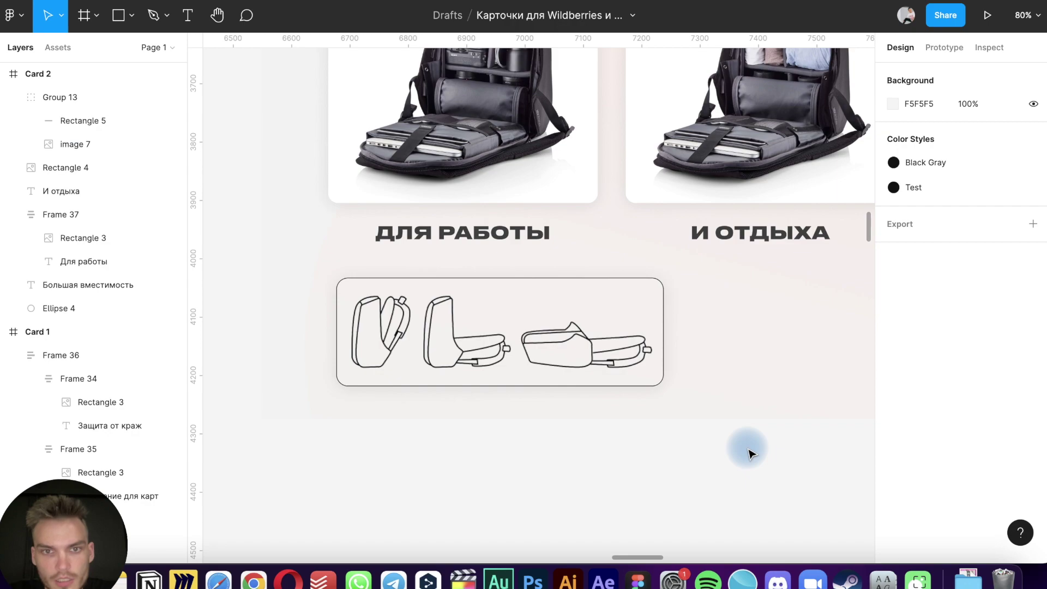
left_click(620, 373)
left_click_drag(660, 341, 600, 338)
left_click(562, 470)
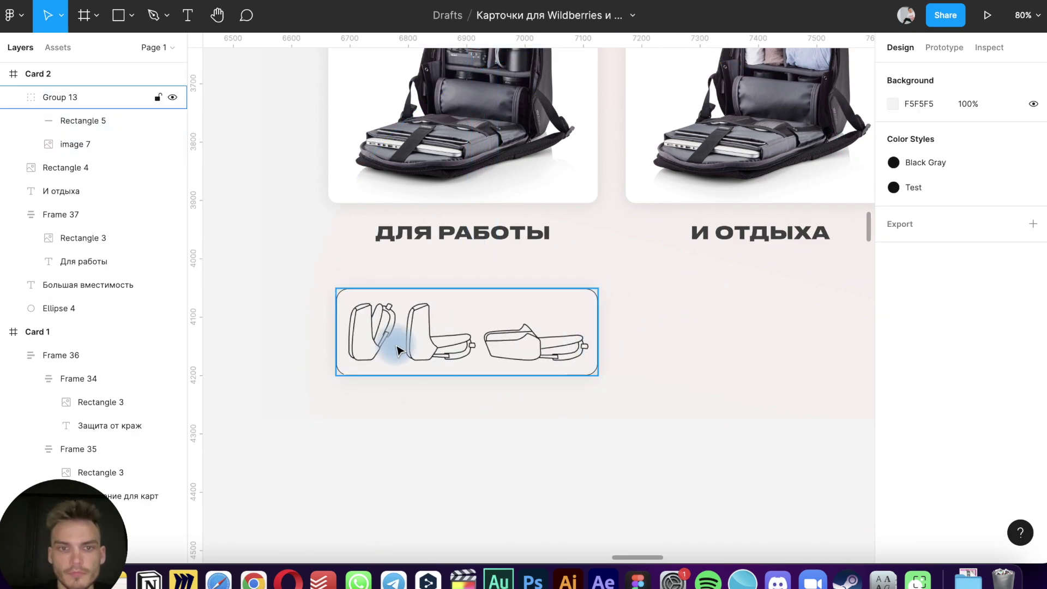
Pull the white bar's left edge inward, undoing an accidental move off the captions
scroll(397, 345, "up", 3)
scroll(398, 346, "up", 3)
scroll(397, 349, "up", 3)
left_click(442, 259)
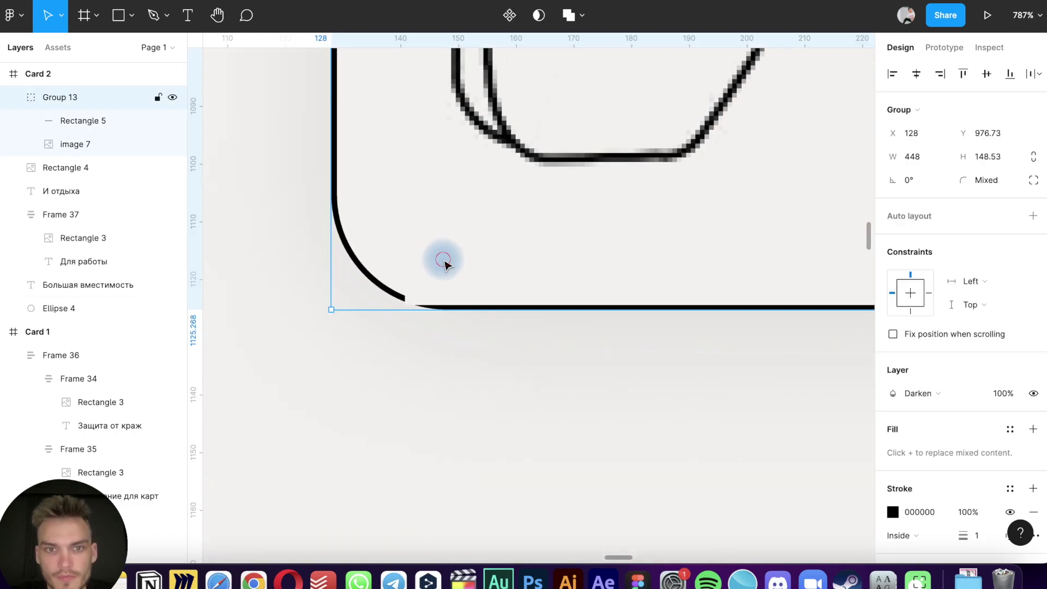
left_click(397, 299)
left_click_drag(434, 262, 432, 261)
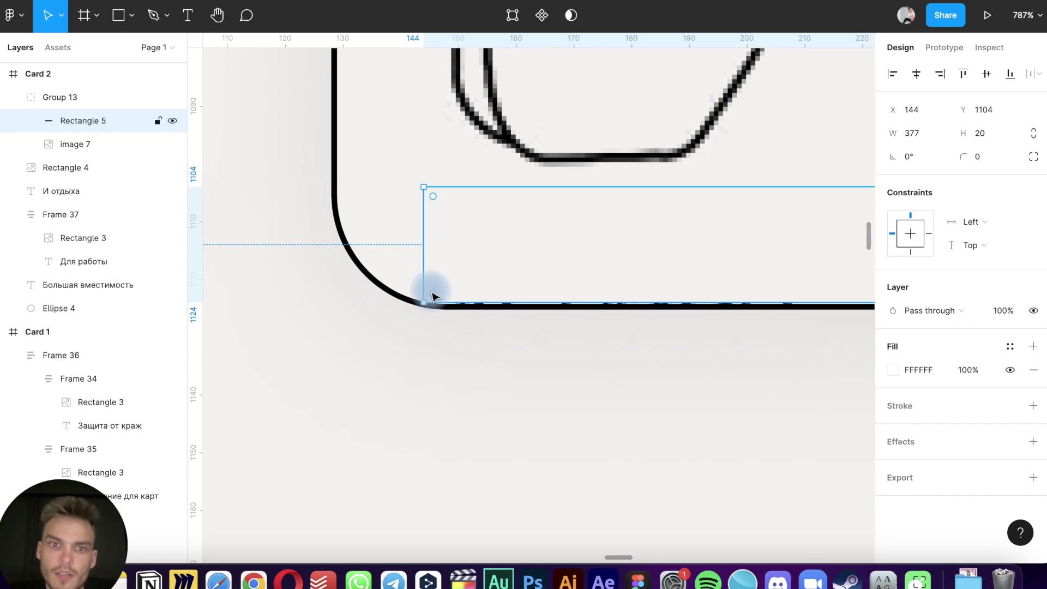
scroll(433, 298, "up", 3)
left_click_drag(529, 175, 603, 72)
scroll(604, 72, "down", 5)
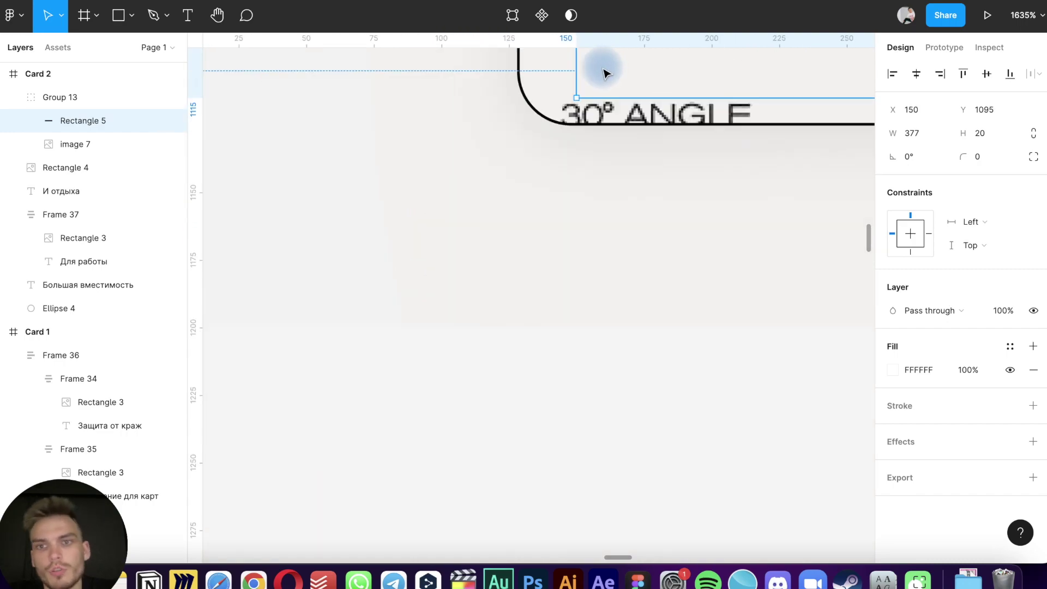
scroll(604, 72, "down", 5)
scroll(604, 73, "down", 3)
key("ctrl+z")
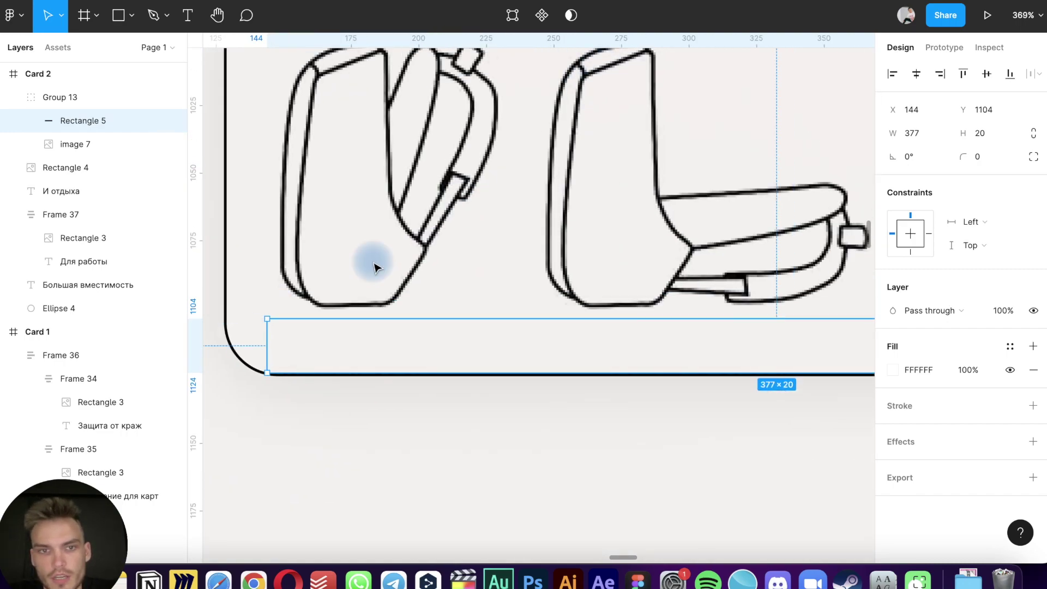
Nudge the white bar into place at 377×20, x 145, y 1105
left_click(437, 312)
left_click(349, 431)
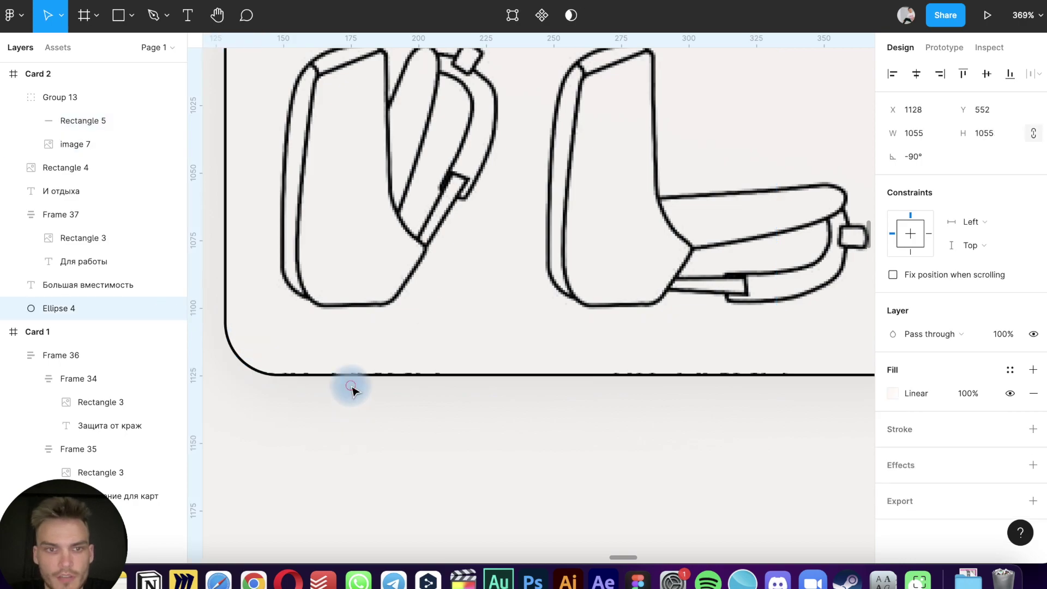
left_click(370, 341)
scroll(369, 341, "up", 5)
scroll(371, 342, "up", 3)
key("Right")
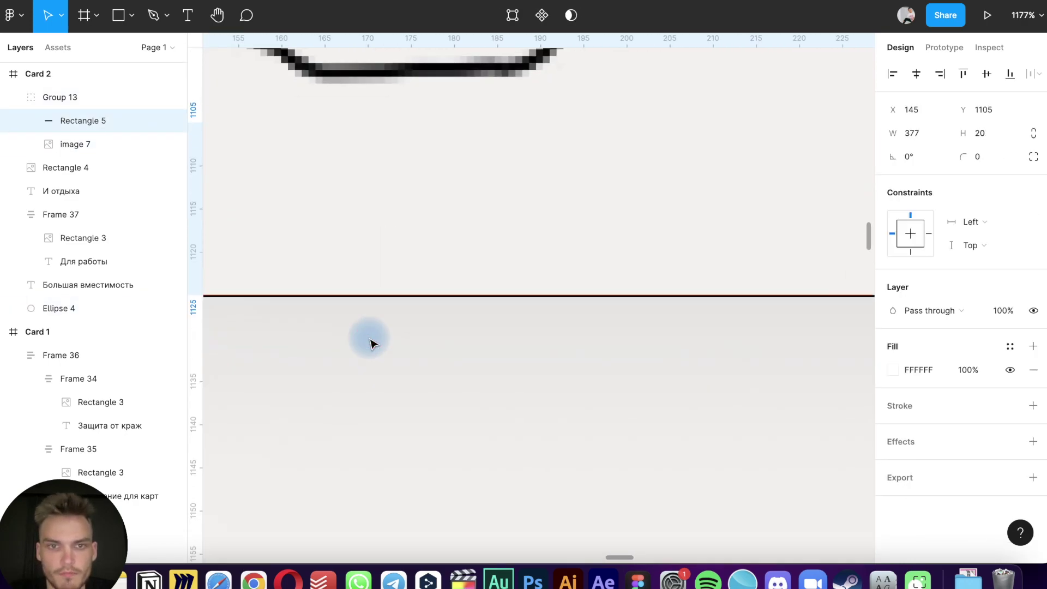
key("Up")
key("Up")
key("Down")
key("Down")
key("Down")
key("Down")
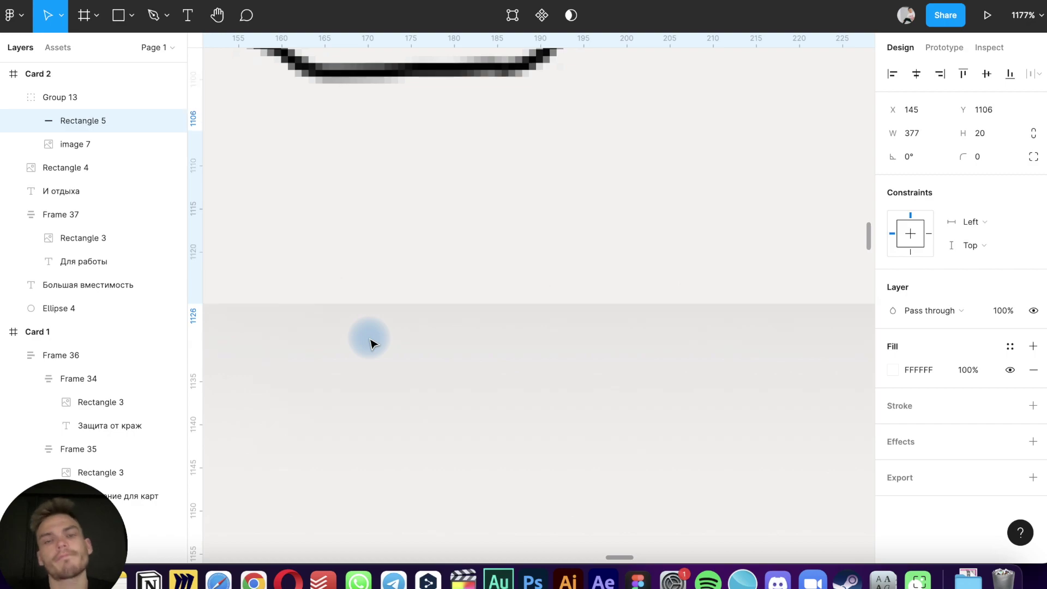
key("Up")
key("Up")
key("Down")
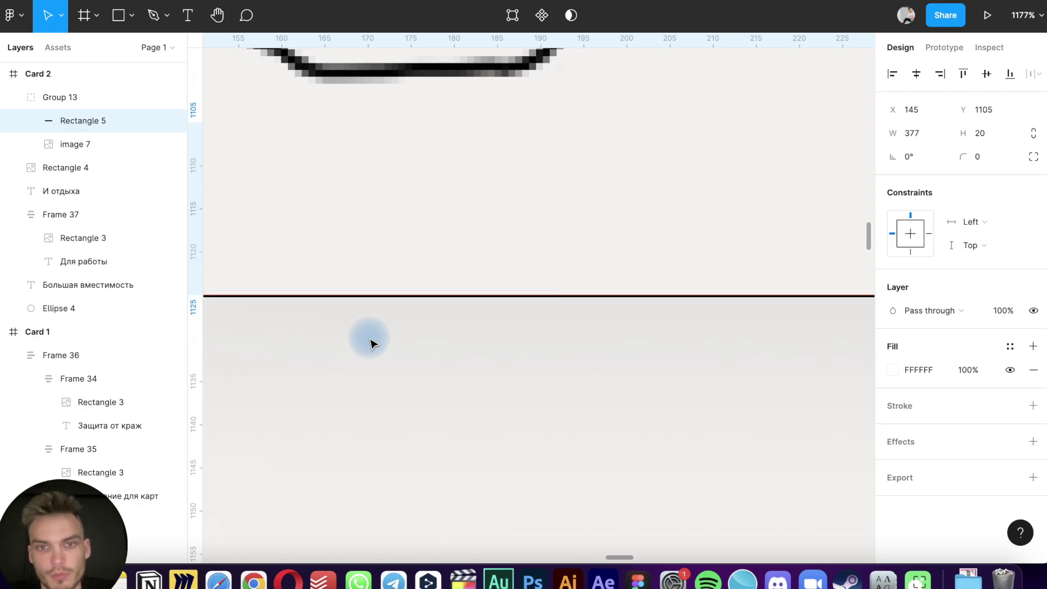
key("Up")
Crop the diagram image's bottom so the angle captions are hidden, leaving 448×128
scroll(370, 343, "down", 10)
left_click(369, 341)
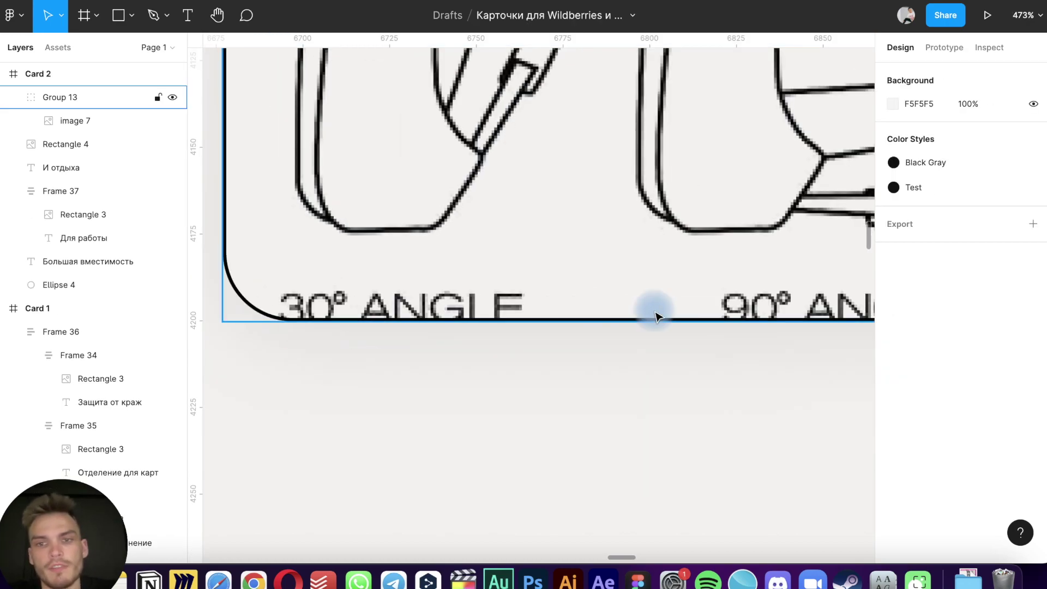
scroll(657, 313, "right", 5)
scroll(658, 313, "up", 2)
left_click(569, 374)
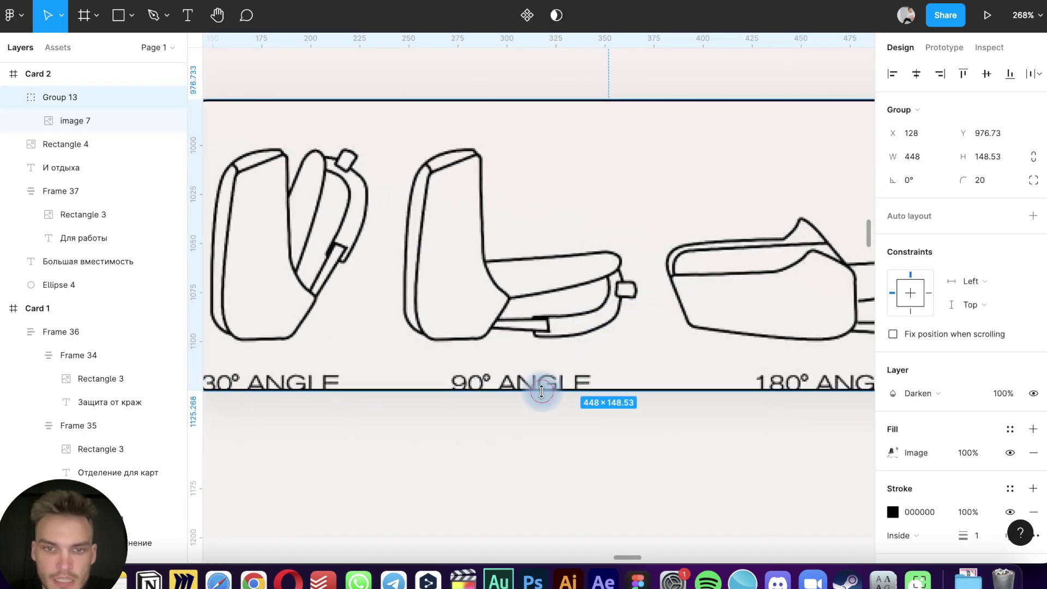
left_click_drag(545, 372, 545, 390)
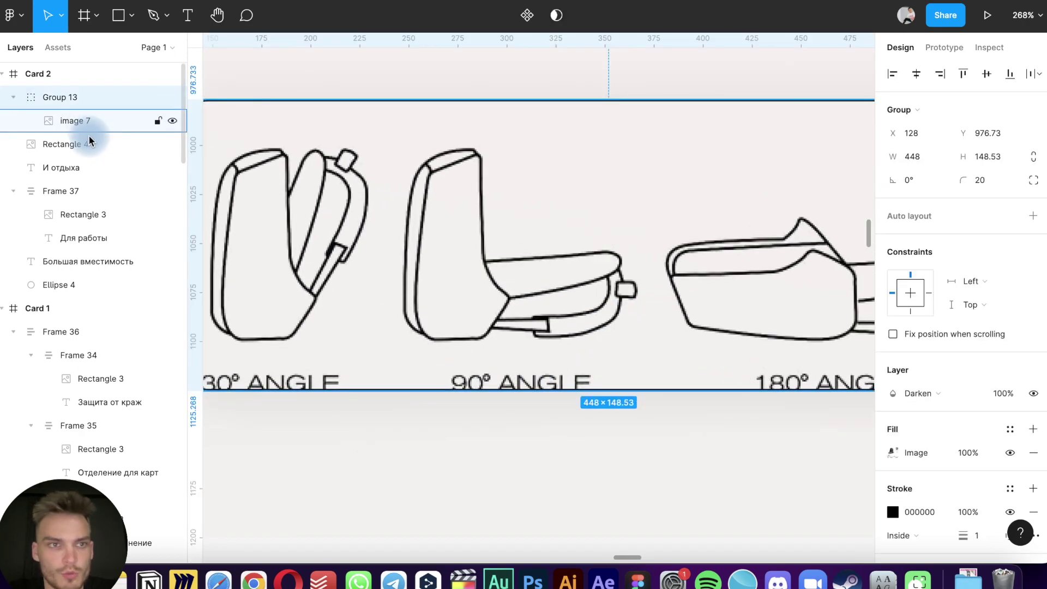
left_click(75, 116)
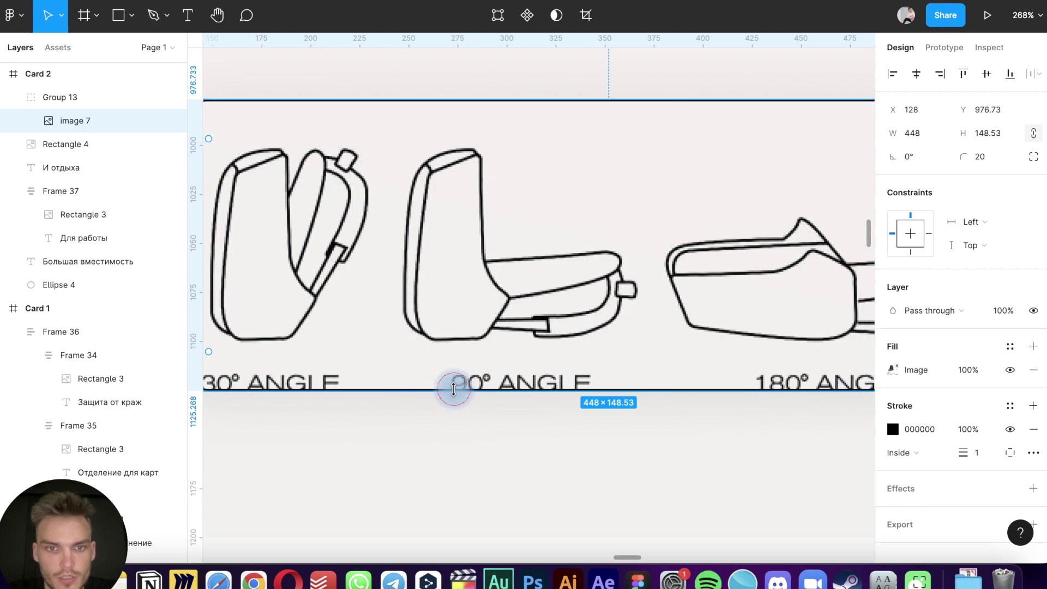
left_click_drag(453, 390, 454, 367)
scroll(454, 367, "down", 5)
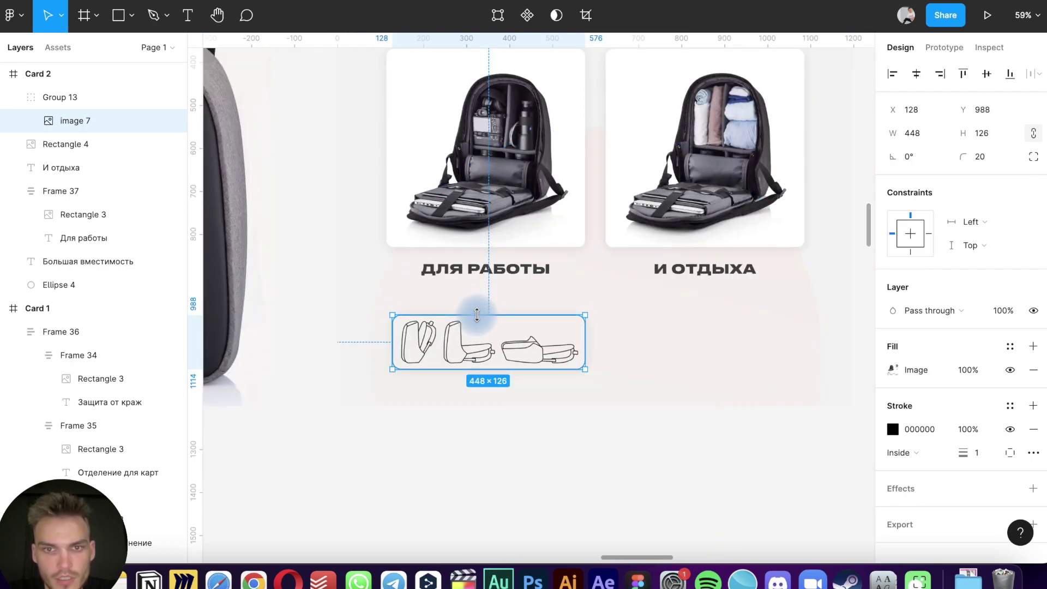
left_click(412, 467)
Shift the diagram strip left to x 114, y 992 under the ДЛЯ РАБОТЫ photo
scroll(411, 467, "up", 3)
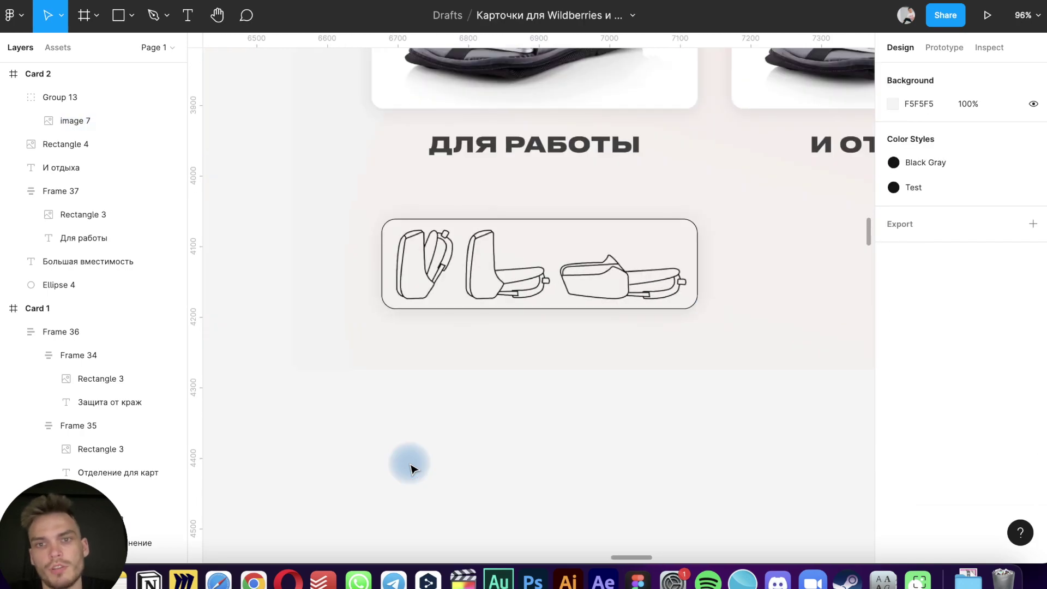
left_click_drag(480, 268, 470, 271)
left_click(404, 437)
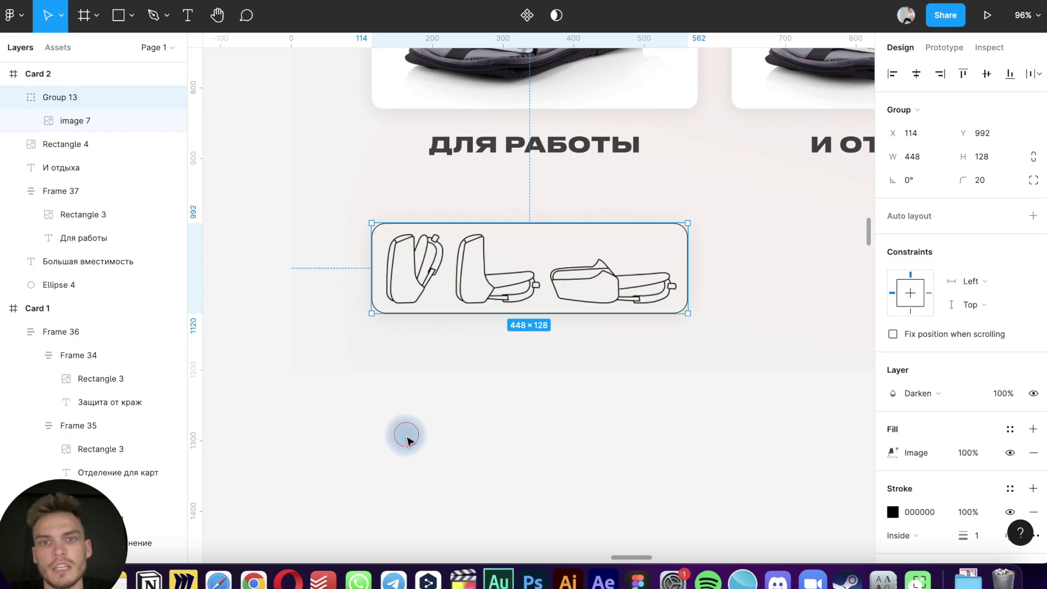
scroll(405, 436, "down", 10)
scroll(406, 437, "up", 1)
scroll(406, 438, "up", 2)
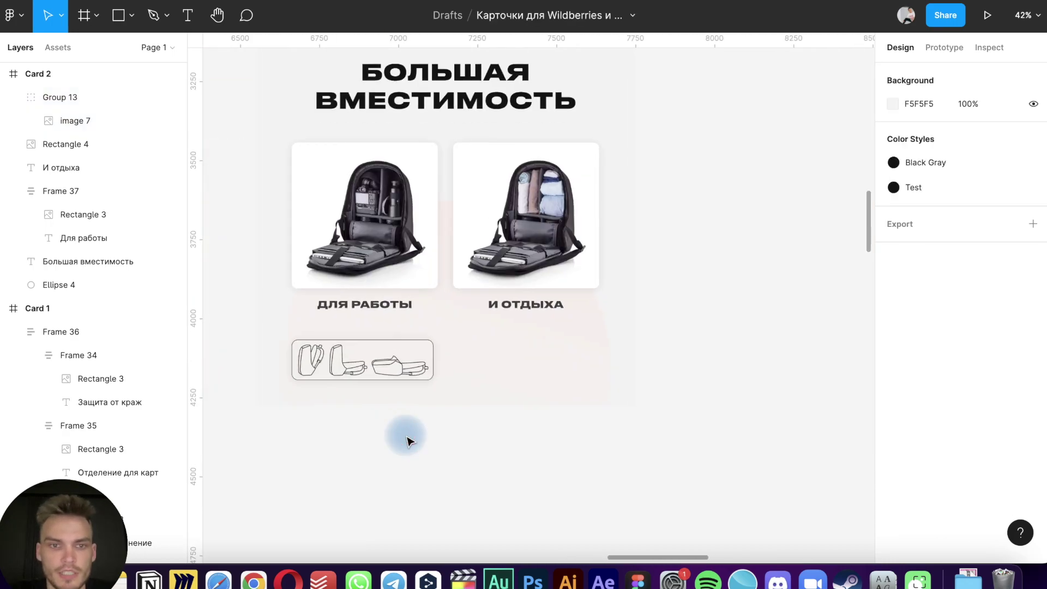
scroll(406, 438, "up", 2)
scroll(408, 441, "up", 2)
Place a copy of the ДЛЯ РАБОТЫ caption, undoing an accidental flip
left_click(350, 208)
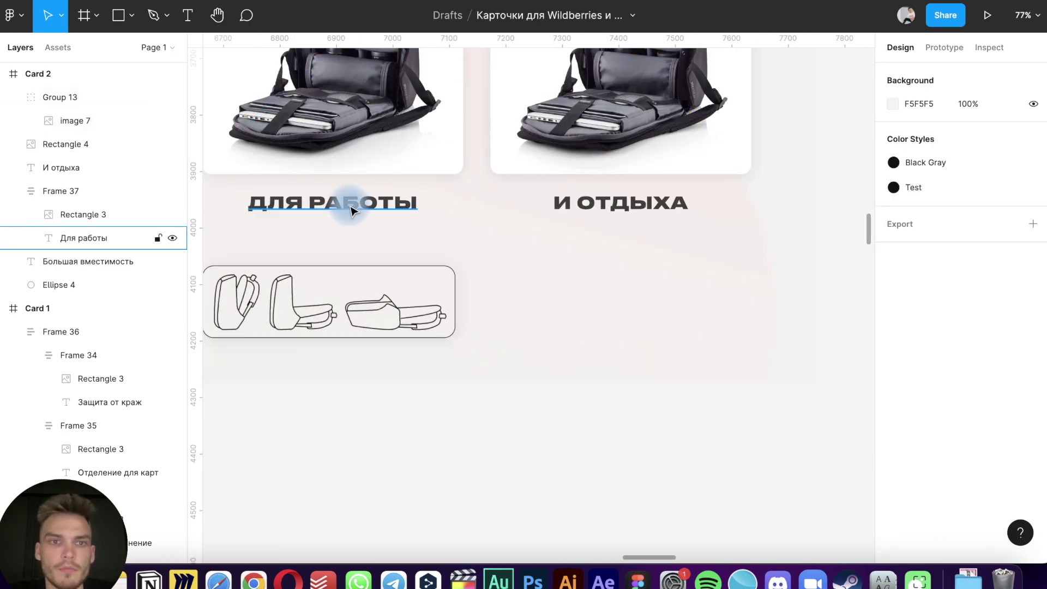
left_click_drag(387, 214, 508, 240)
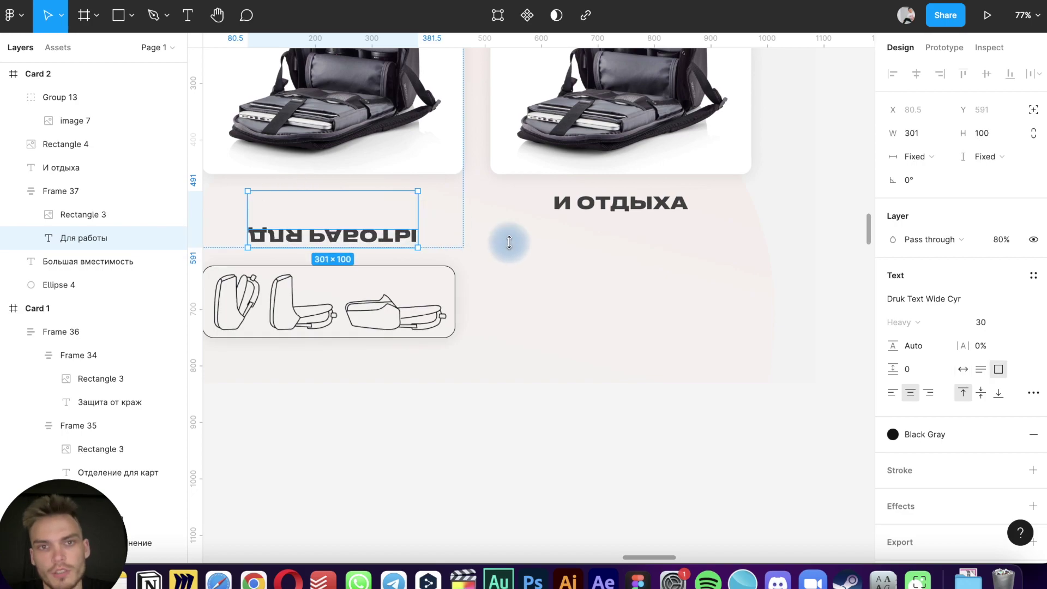
key("ctrl+z")
mouse_move(276, 205)
left_mouse_down()
mouse_move(529, 316)
mouse_move(511, 289)
left_mouse_up()
scroll(512, 292, "down", 10)
scroll(513, 292, "down", 5)
scroll(512, 292, "left", 4)
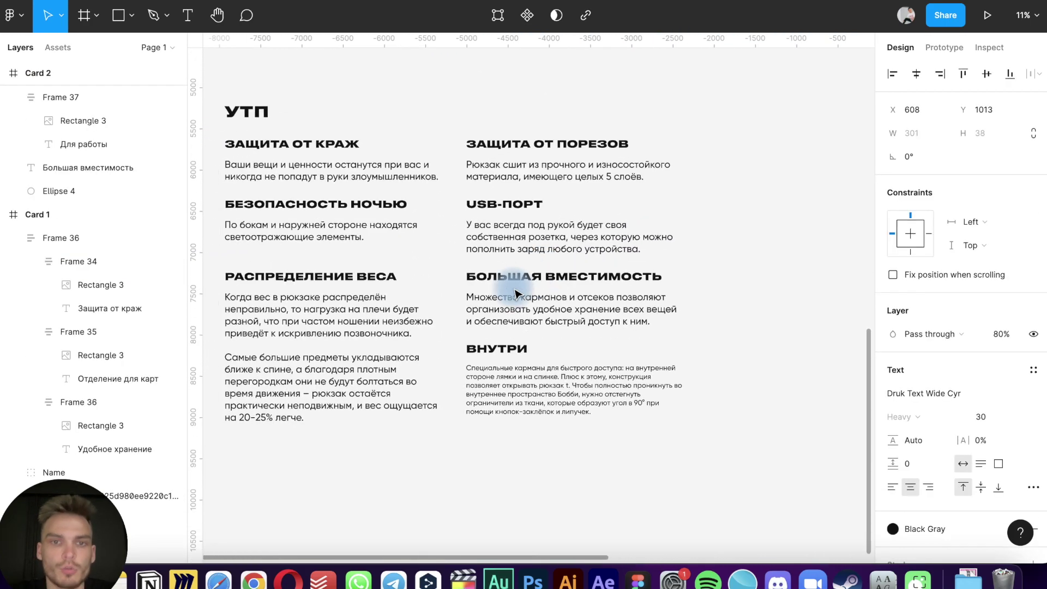
scroll(513, 292, "left", 2)
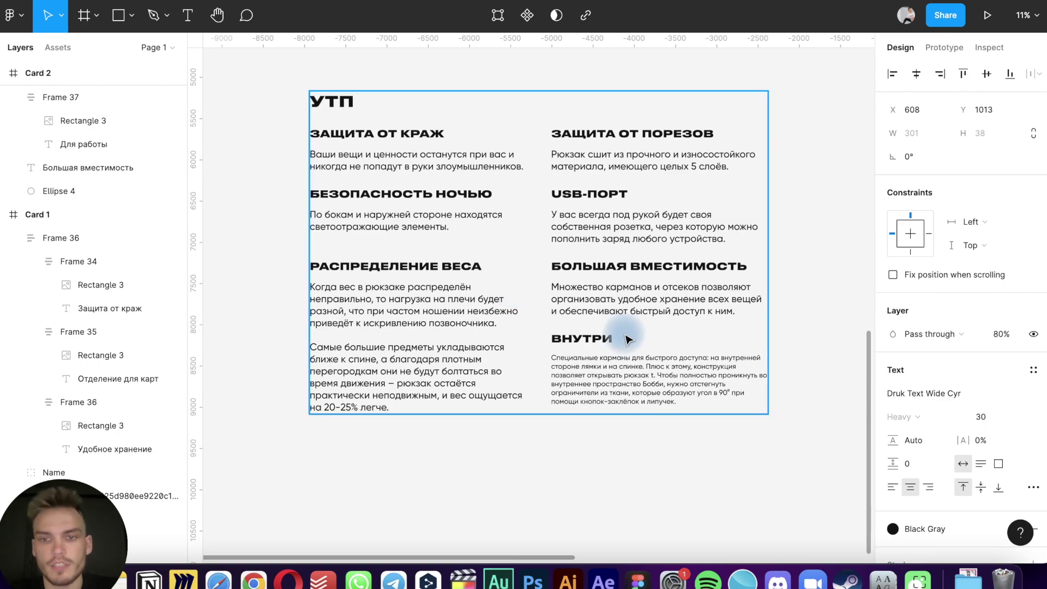
Select the sentence about opening the backpack in the УТП 'Внутри' description
scroll(627, 334, "up", 5)
scroll(613, 334, "down", 2)
scroll(624, 339, "down", 3)
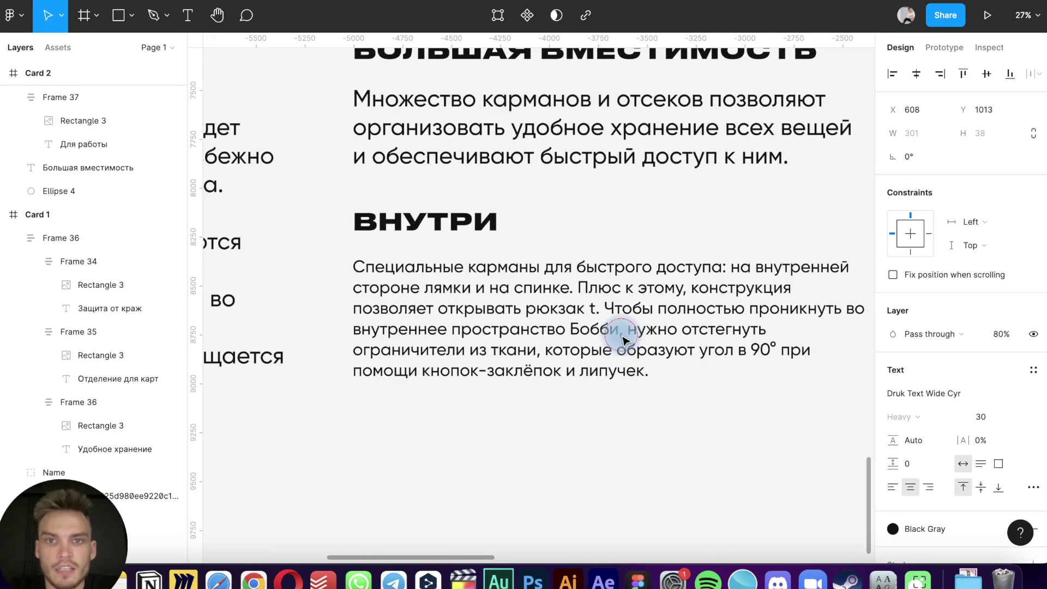
left_click(623, 339)
scroll(647, 241, "down", 2)
scroll(648, 241, "down", 3)
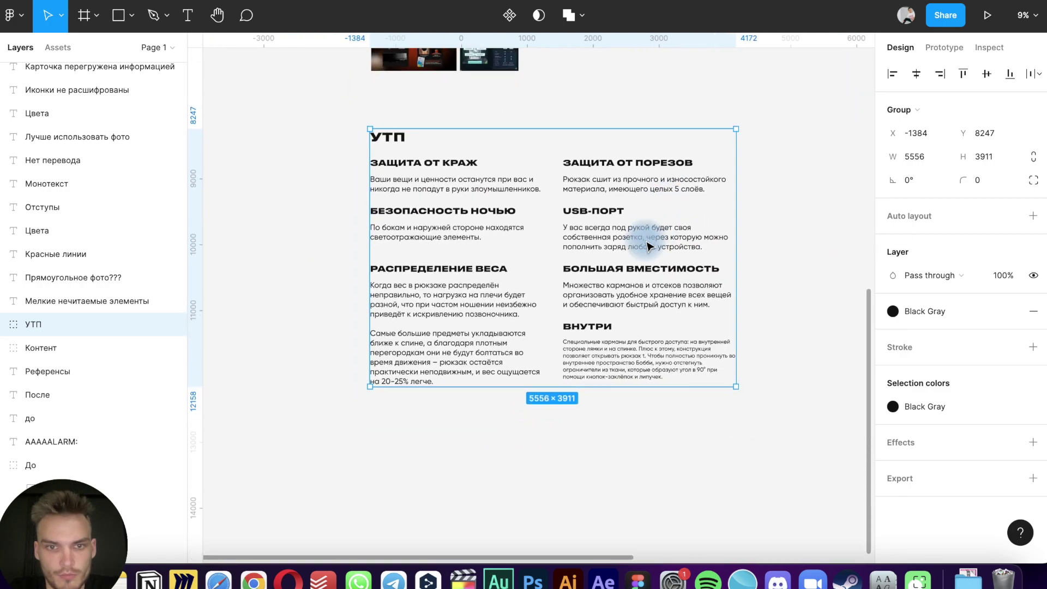
scroll(449, 355, "up", 5)
scroll(449, 355, "right", 8)
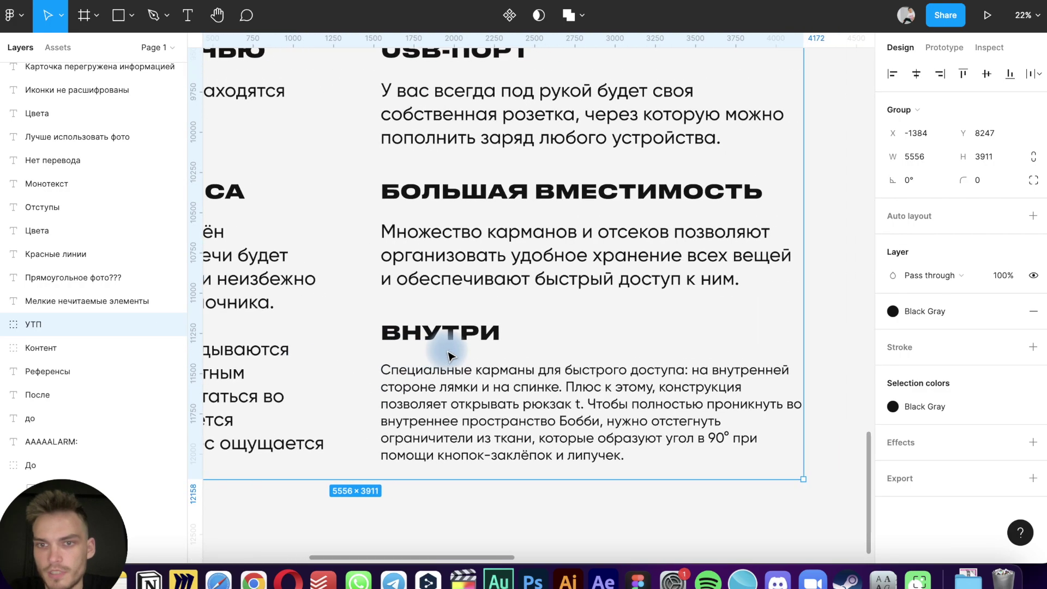
scroll(448, 355, "right", 2)
scroll(448, 356, "down", 3)
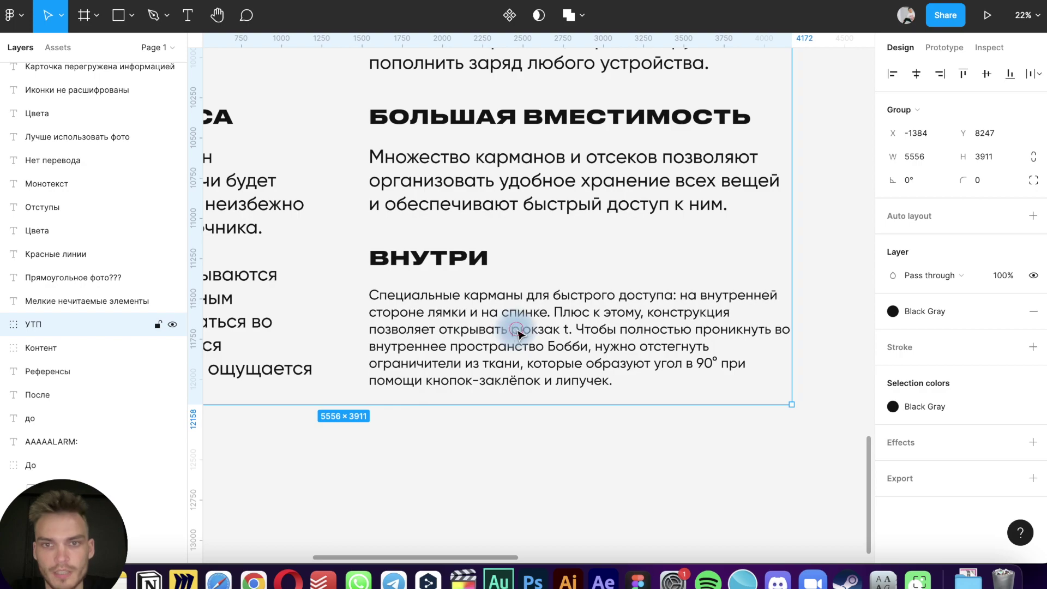
double_click(517, 331)
left_click(536, 315)
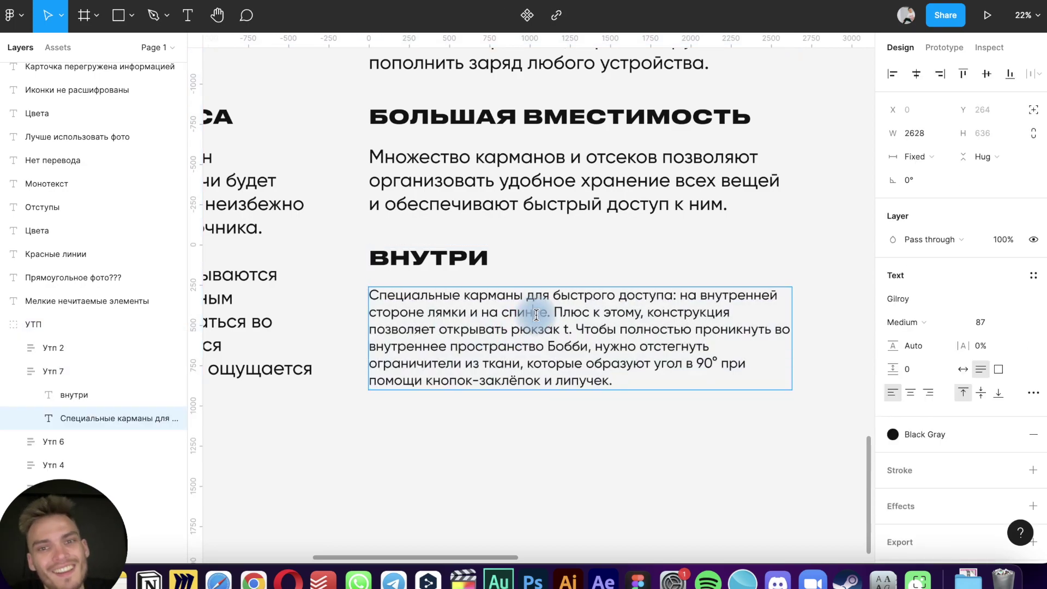
left_click_drag(551, 314, 613, 327)
left_click(614, 325)
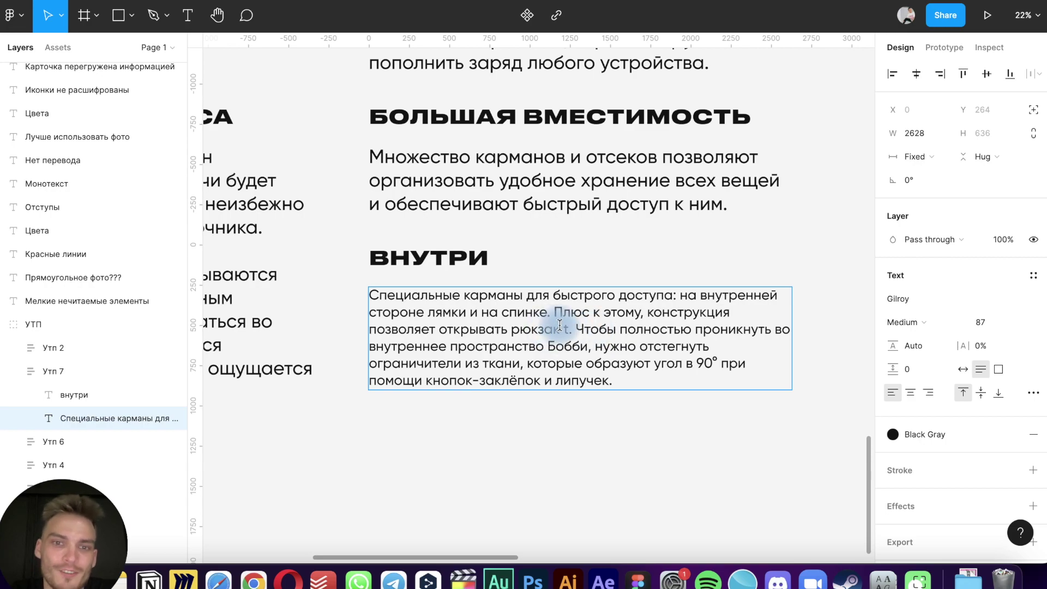
left_click_drag(570, 324, 614, 309)
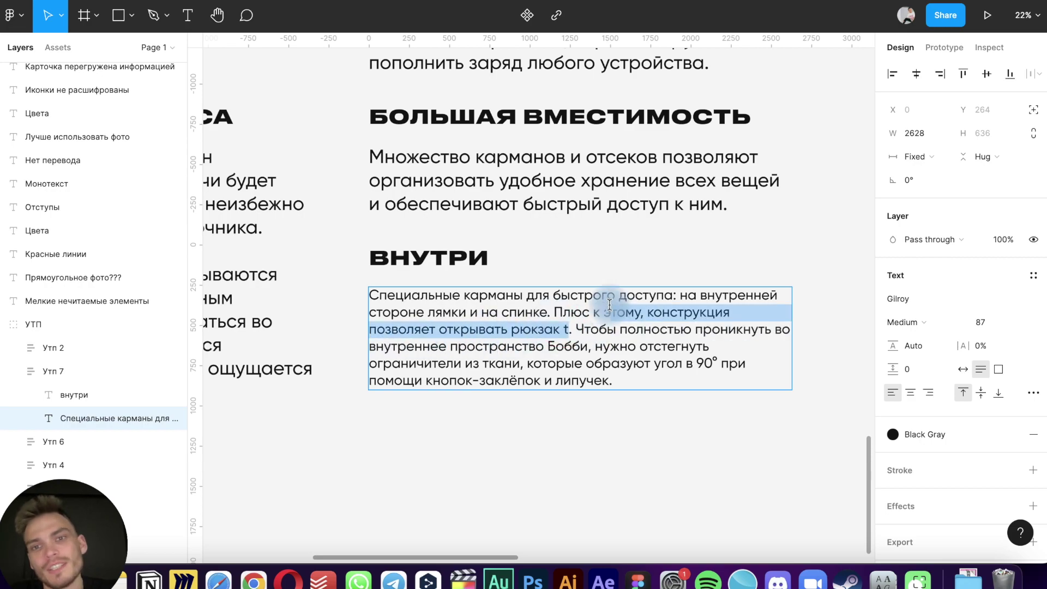
key("Escape")
scroll(516, 466, "down", 3)
Open the reference card's angle caption for editing to copy its sentence
scroll(518, 466, "down", 3)
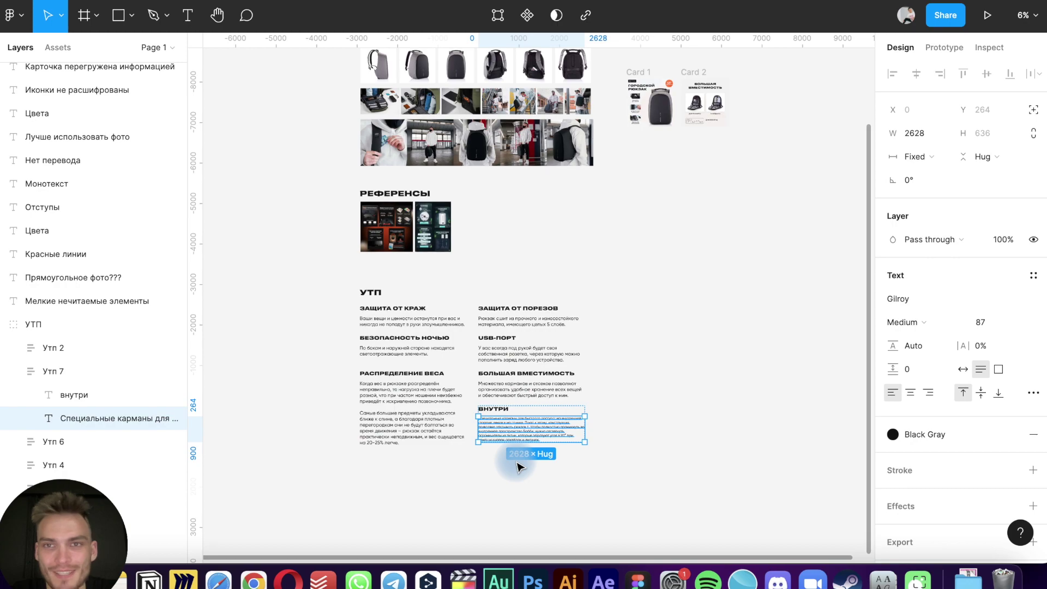
scroll(518, 467, "up", 5)
scroll(518, 464, "up", 3)
scroll(631, 339, "up", 5)
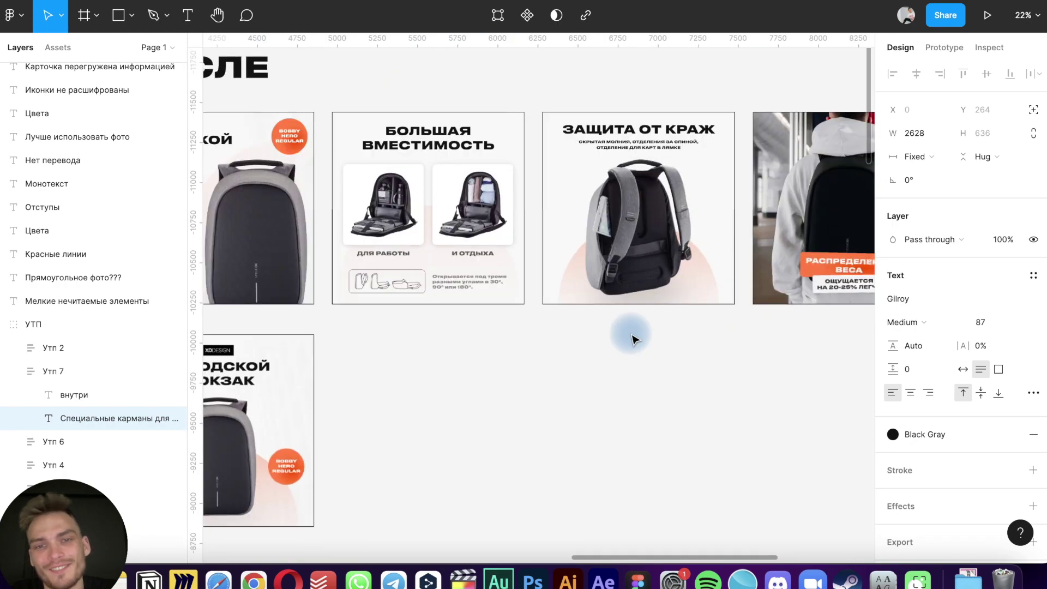
scroll(631, 333, "left", 3)
scroll(631, 327, "up", 2)
double_click(499, 256)
key("super+c")
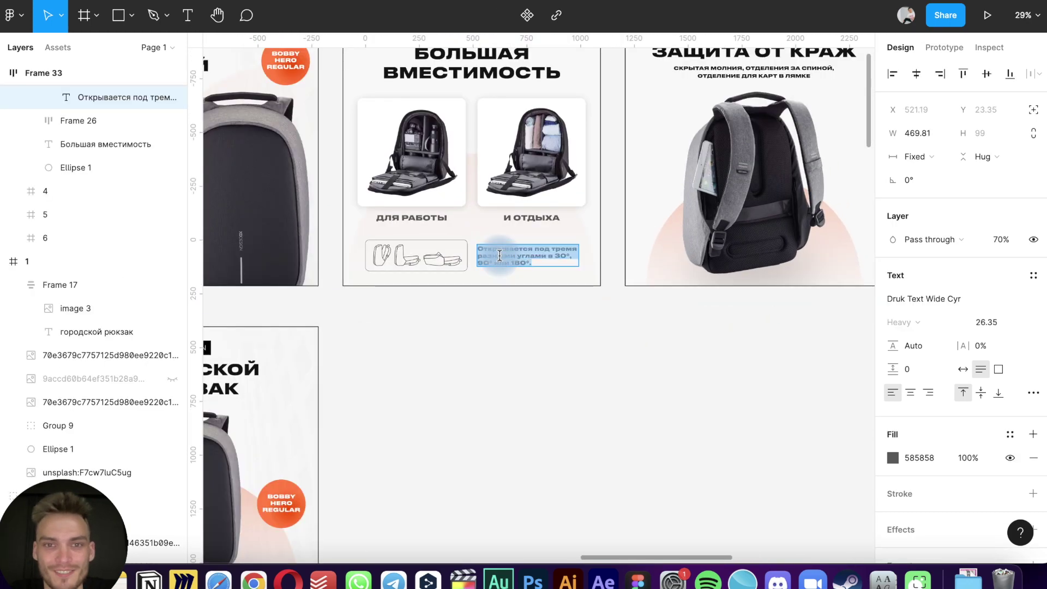
scroll(499, 256, "up", 5)
scroll(499, 257, "up", 2)
scroll(498, 258, "up", 5)
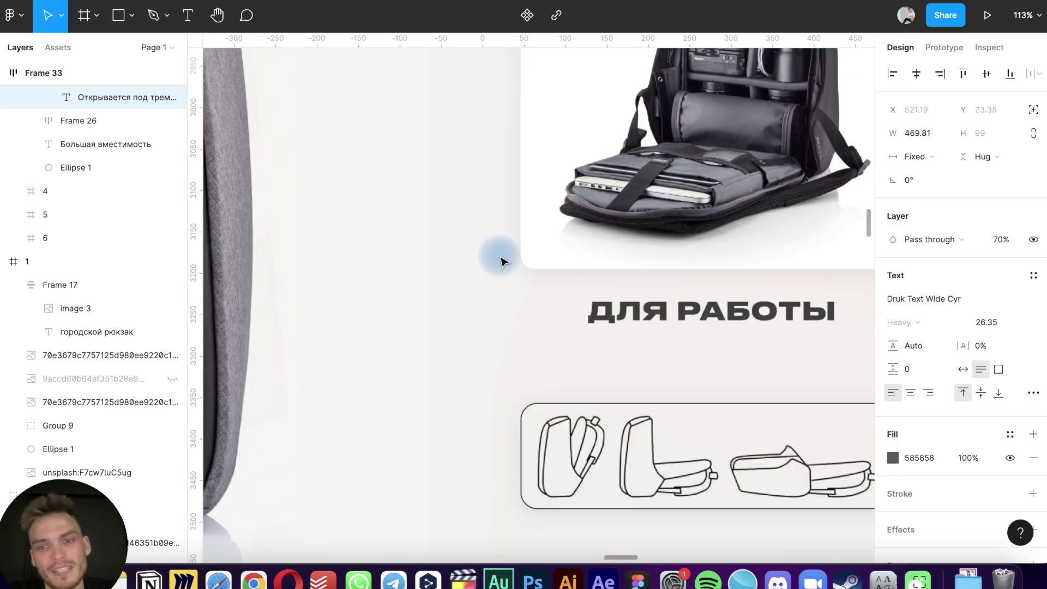
scroll(501, 260, "up", 3)
scroll(501, 260, "right", 3)
Replace the duplicate 'ДЛЯ РАБОТЫ' text with 'Открывается под тремя разными углами в 30°, 90° или 180°.'
double_click(604, 434)
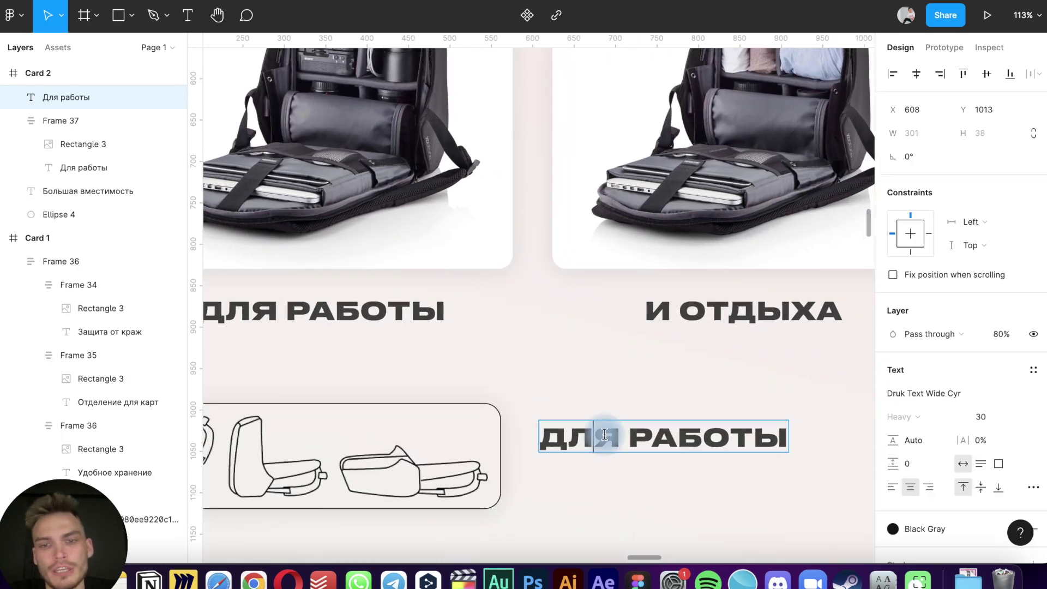
key("super+v")
key("super+z")
scroll(605, 437, "right", 5)
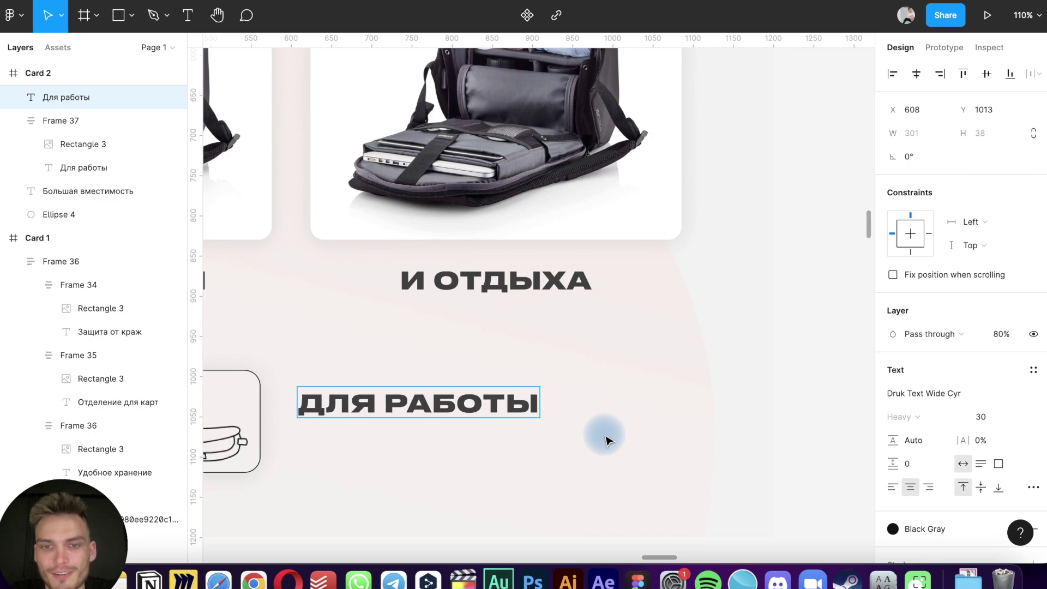
scroll(605, 440, "down", 5)
scroll(578, 349, "left", 4)
key("super+v")
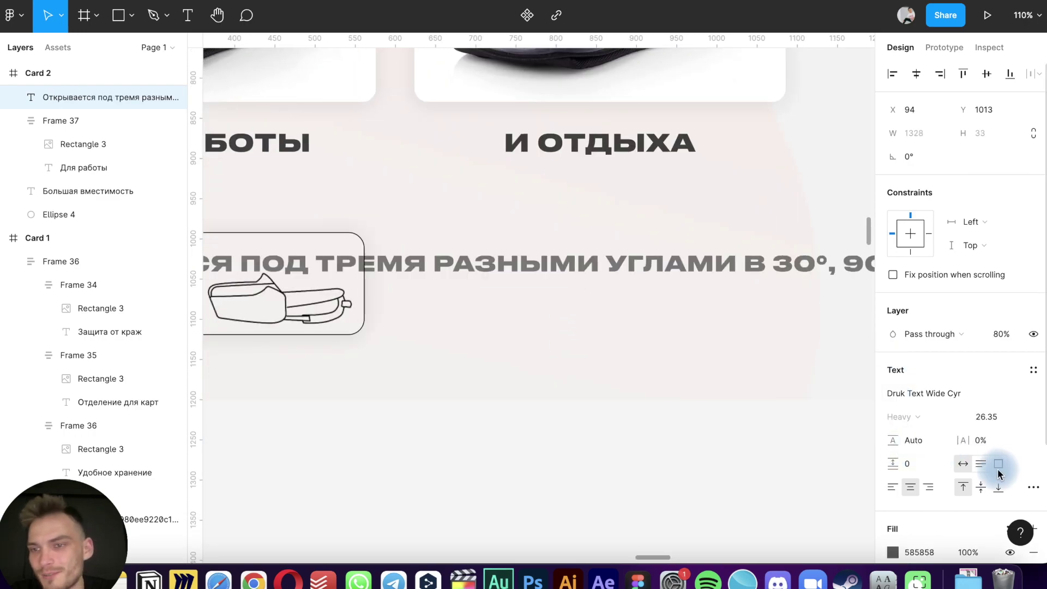
key("super+z")
key("Escape")
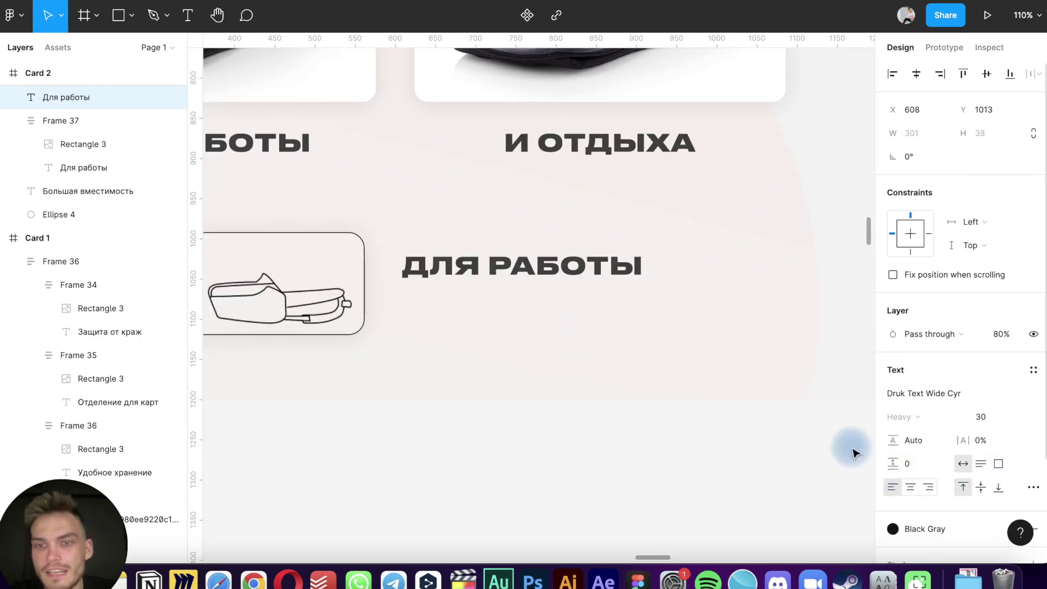
double_click(574, 271)
key("super+v")
key("Escape")
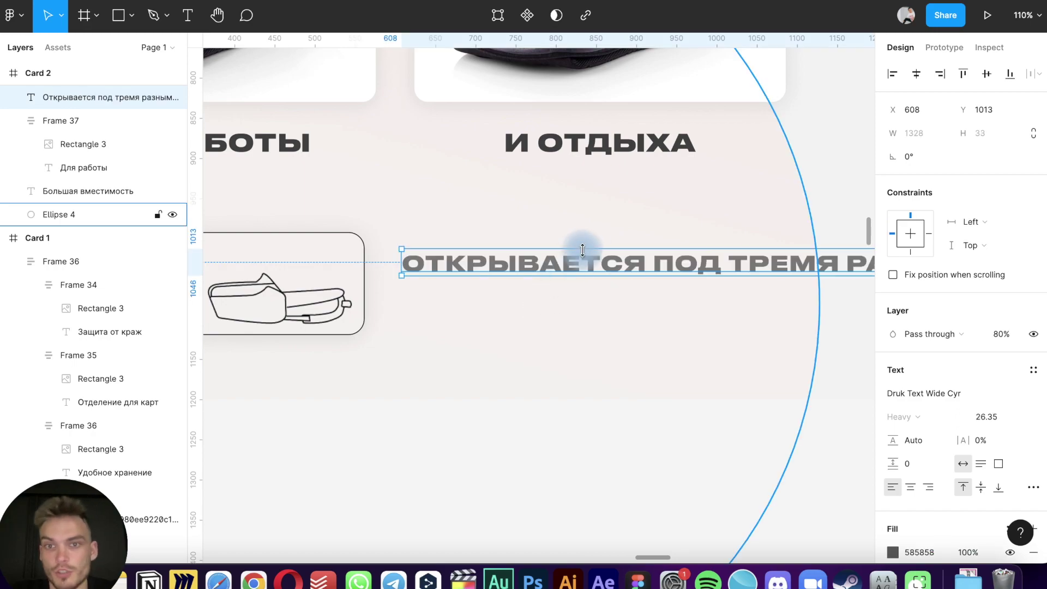
Narrow the new caption's text box so the sentence wraps
scroll(676, 326, "down", 5)
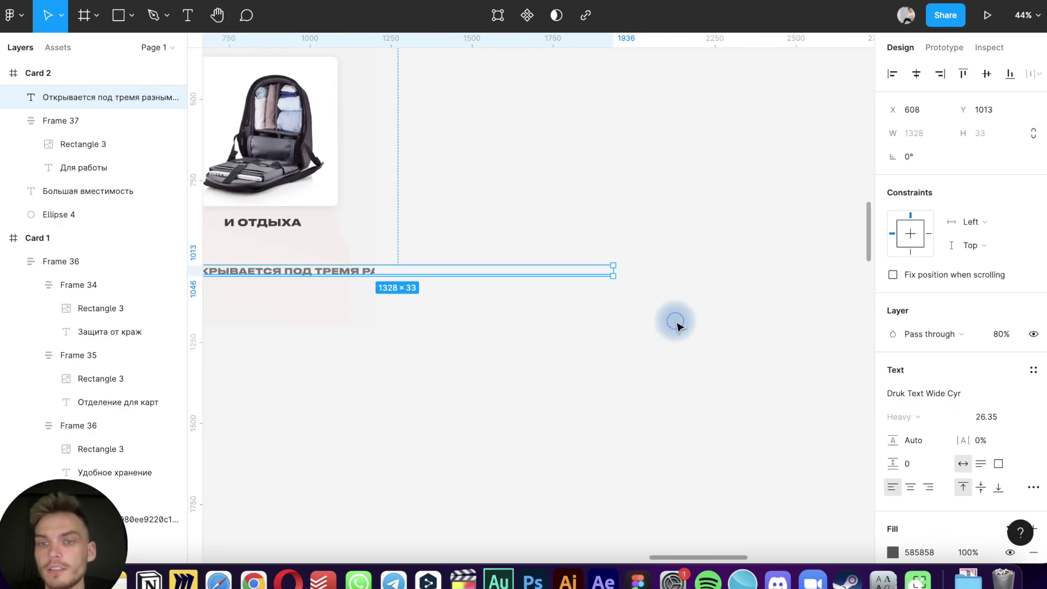
right_click(677, 319)
left_click(589, 256)
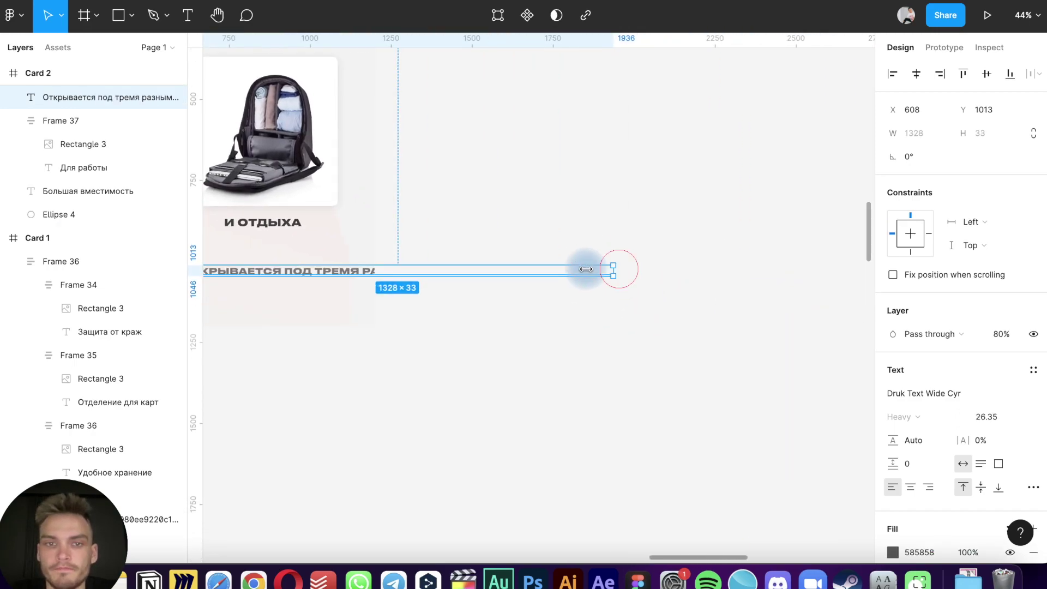
left_click_drag(586, 269, 352, 270)
scroll(355, 281, "up", 5)
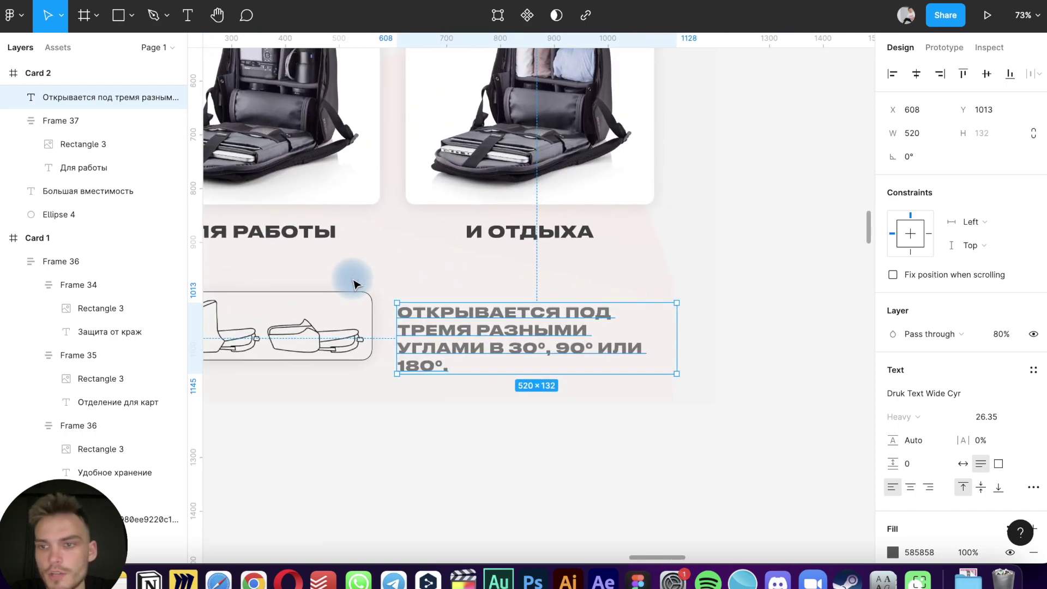
Switch the caption's Case from uppercase to original in type settings
left_click(1031, 486)
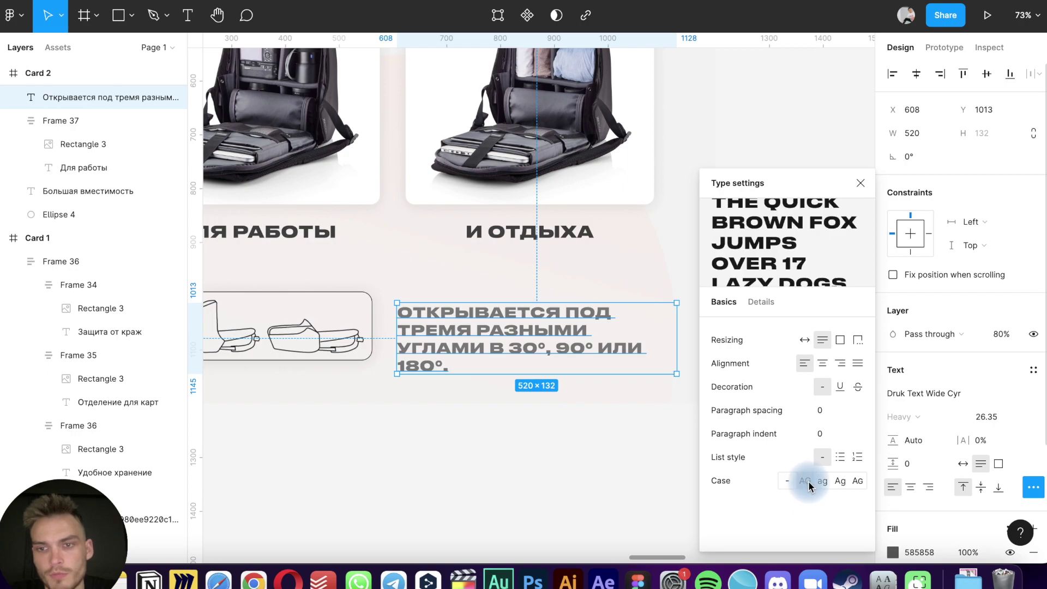
left_click(786, 487)
left_click(567, 402)
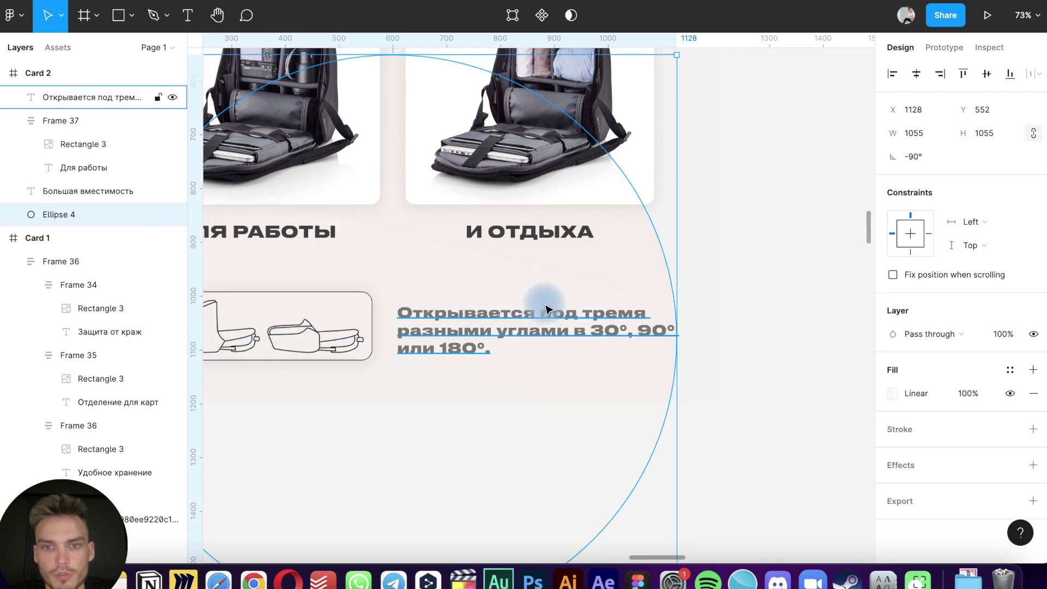
left_click(532, 328)
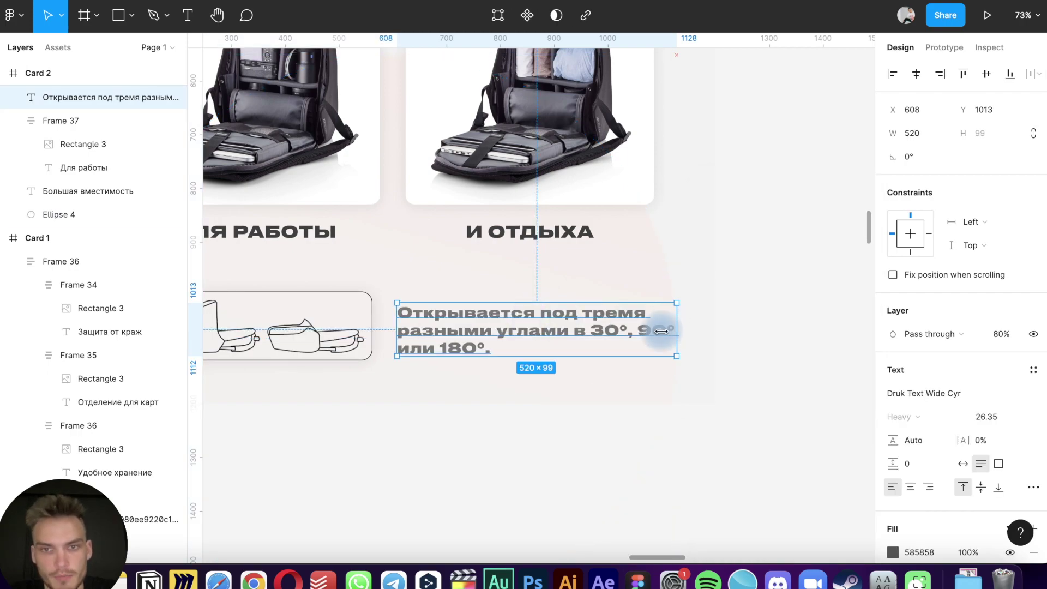
Make the caption 478 wide, align it with the diagram, and set font size 25.35
left_click_drag(661, 331, 655, 333)
left_click_drag(478, 345, 479, 334)
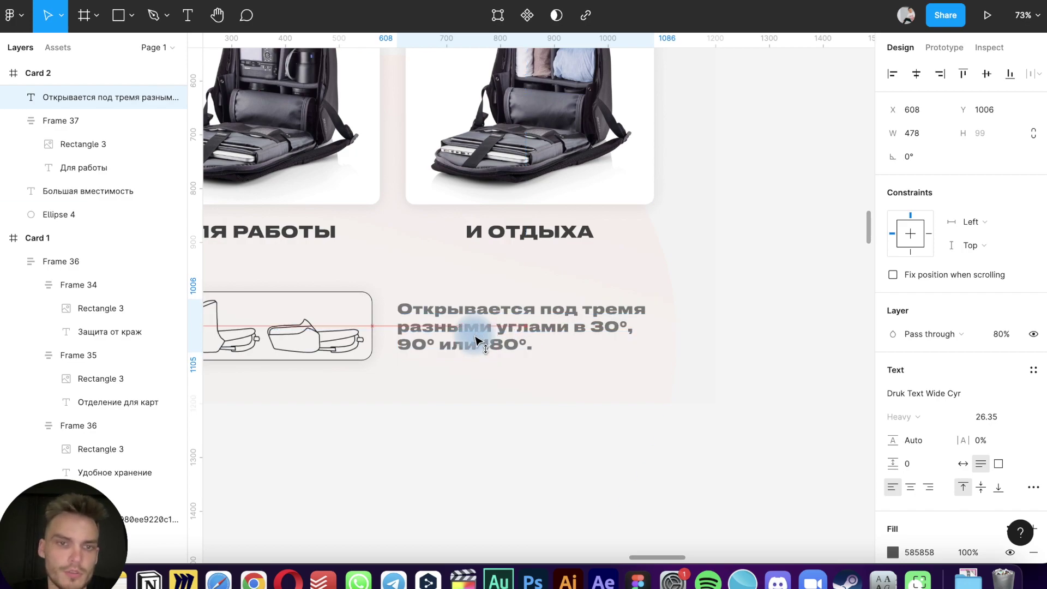
left_click(995, 420)
key("Down")
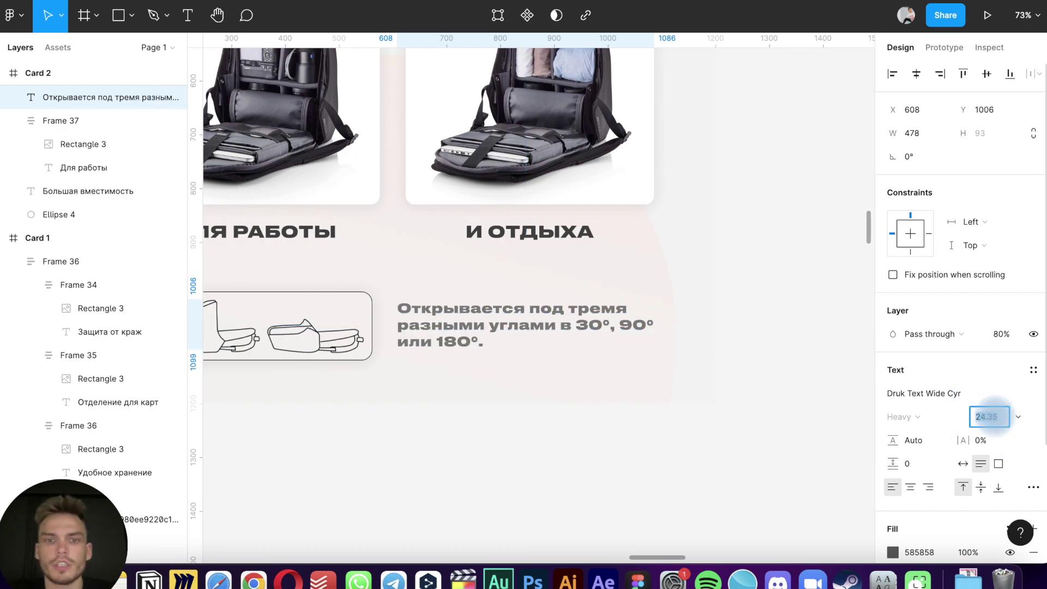
key("Down")
key("Up")
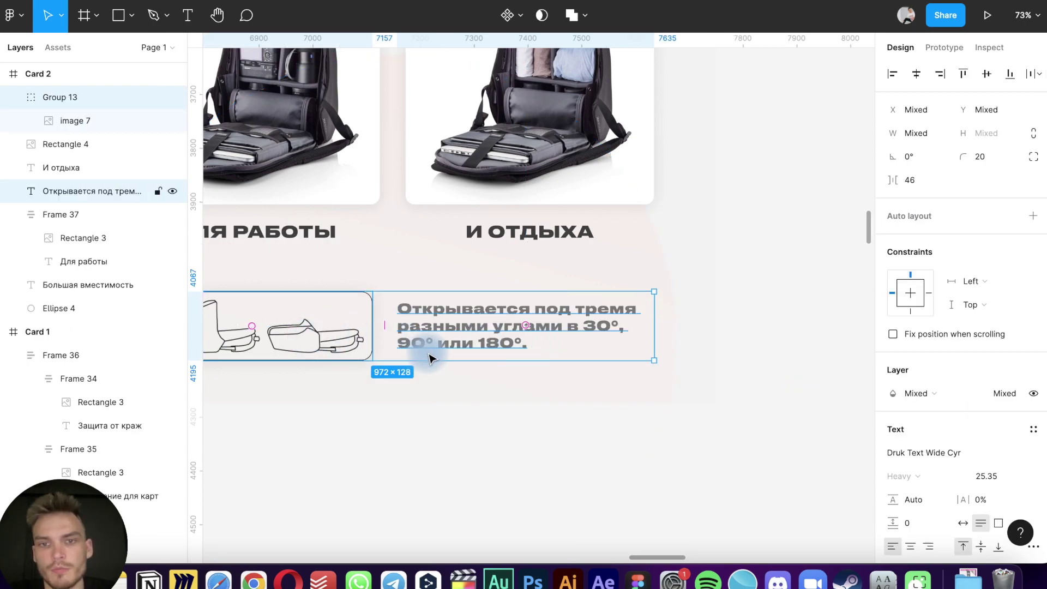
Wrap the diagram strip and caption in a horizontal auto-layout row
key("shift+a")
left_click(498, 461)
scroll(498, 460, "down", 5)
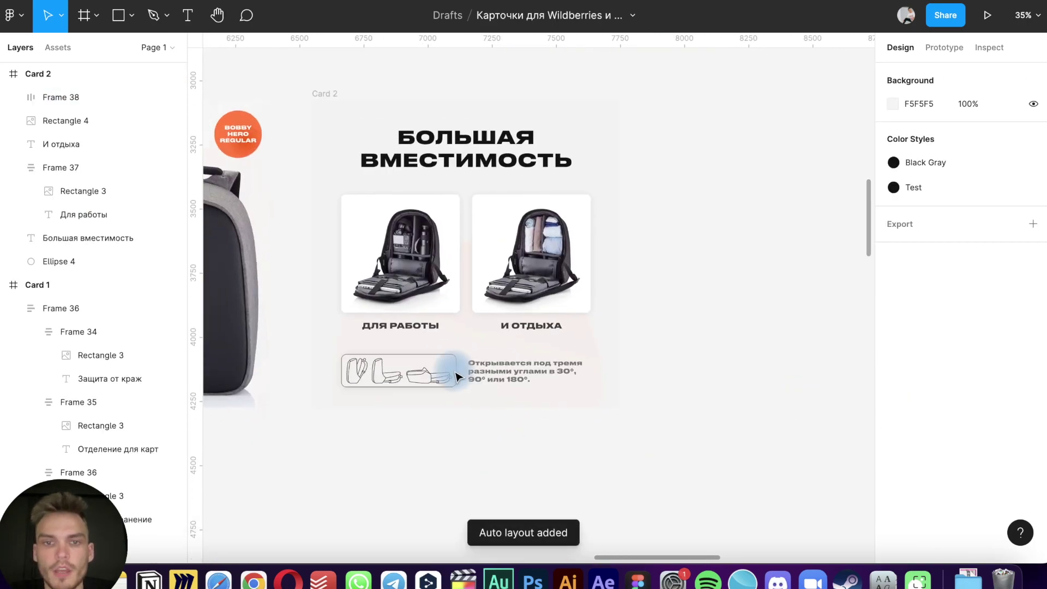
left_click(457, 377)
left_click(744, 317)
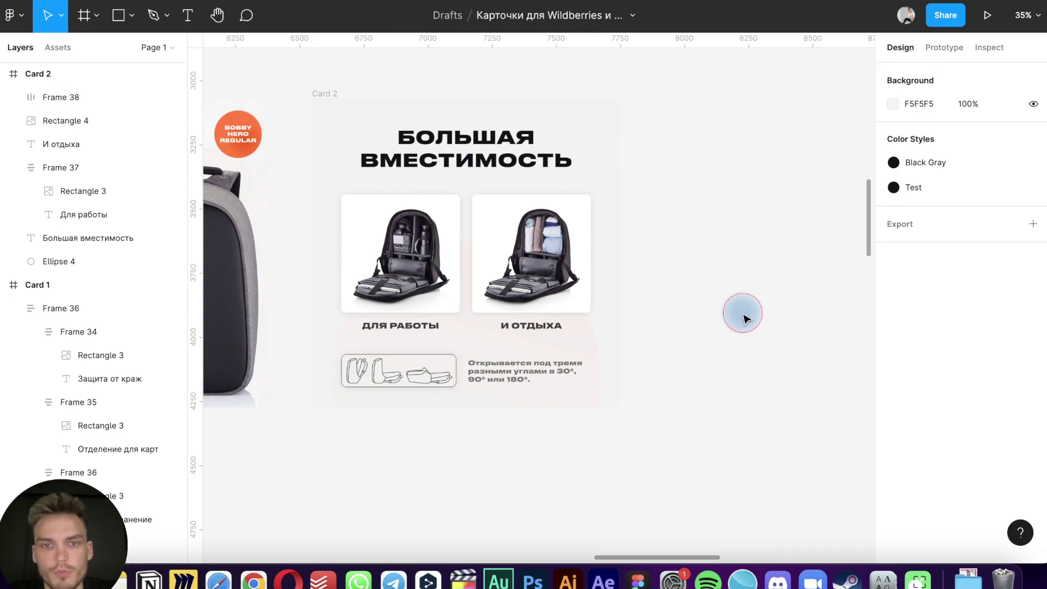
scroll(496, 346, "up", 3)
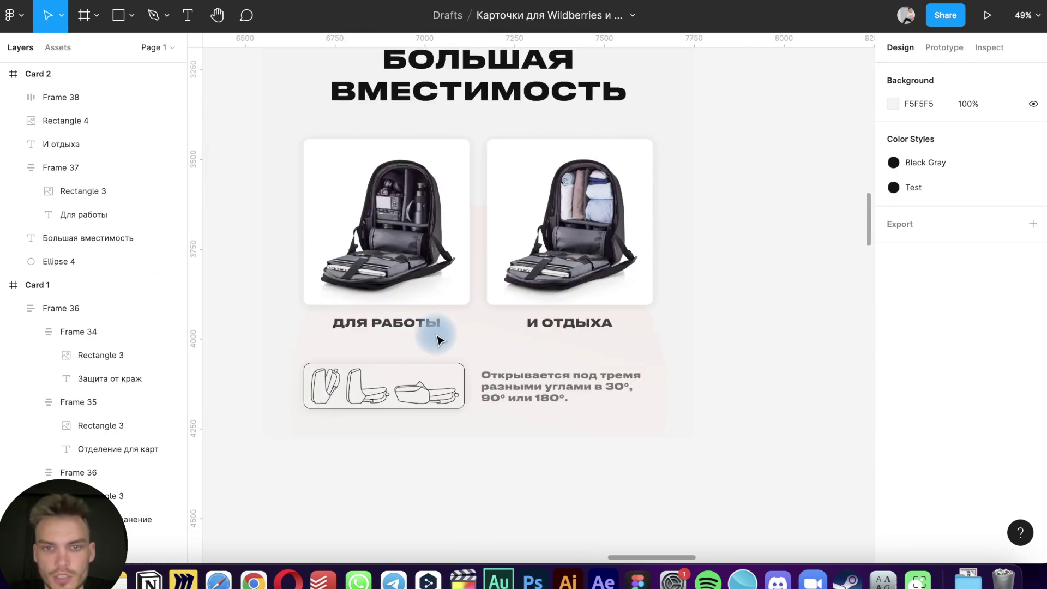
left_click(386, 404)
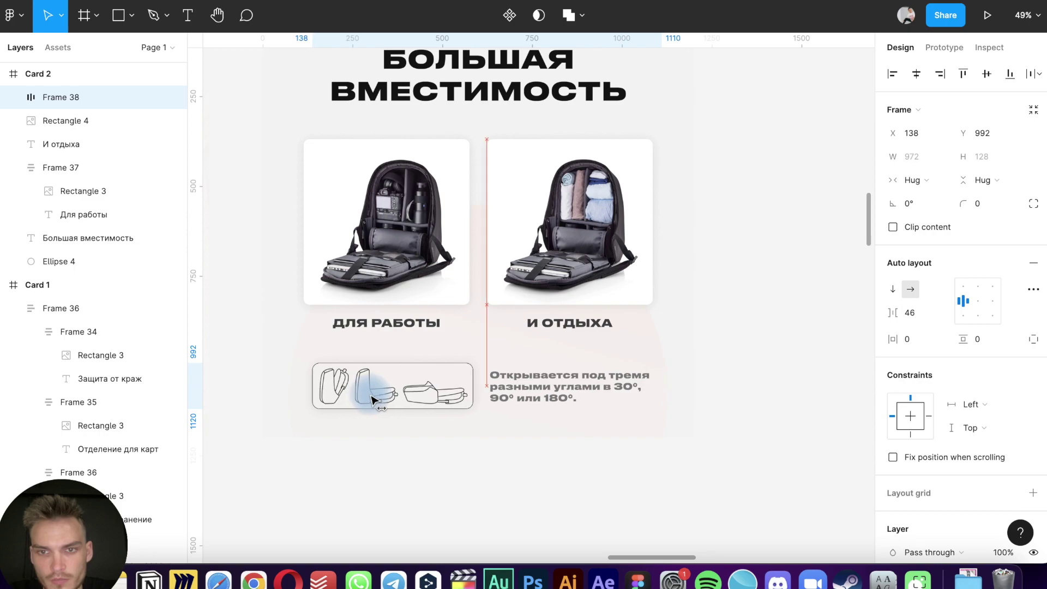
Give the caption Auto height with a fixed width of about 449 so it wraps
left_click(631, 383)
scroll(632, 385, "up", 5)
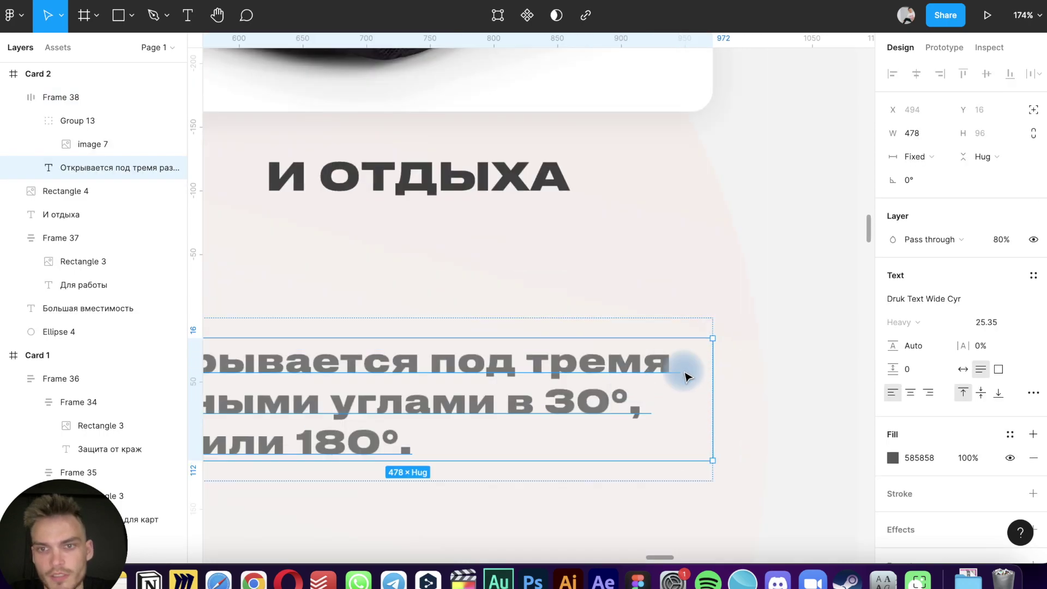
left_click_drag(713, 374, 690, 377)
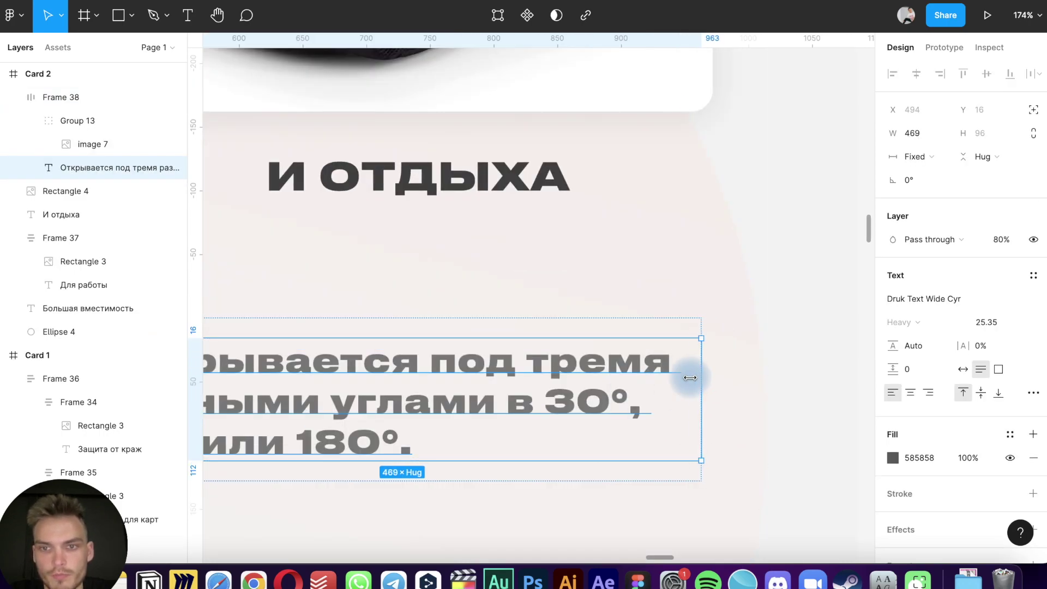
scroll(678, 393, "down", 5)
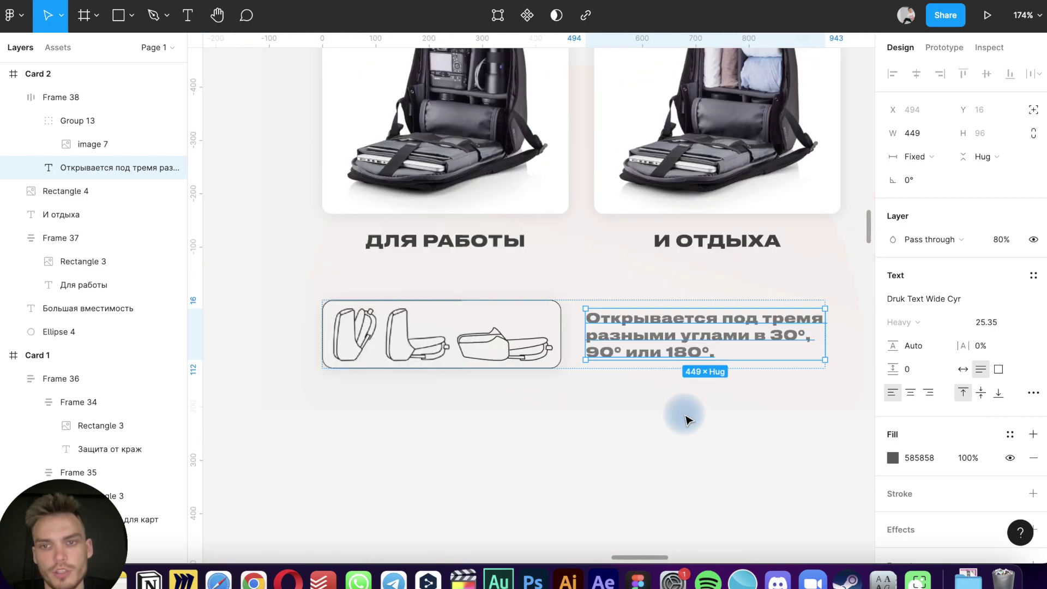
left_click(963, 371)
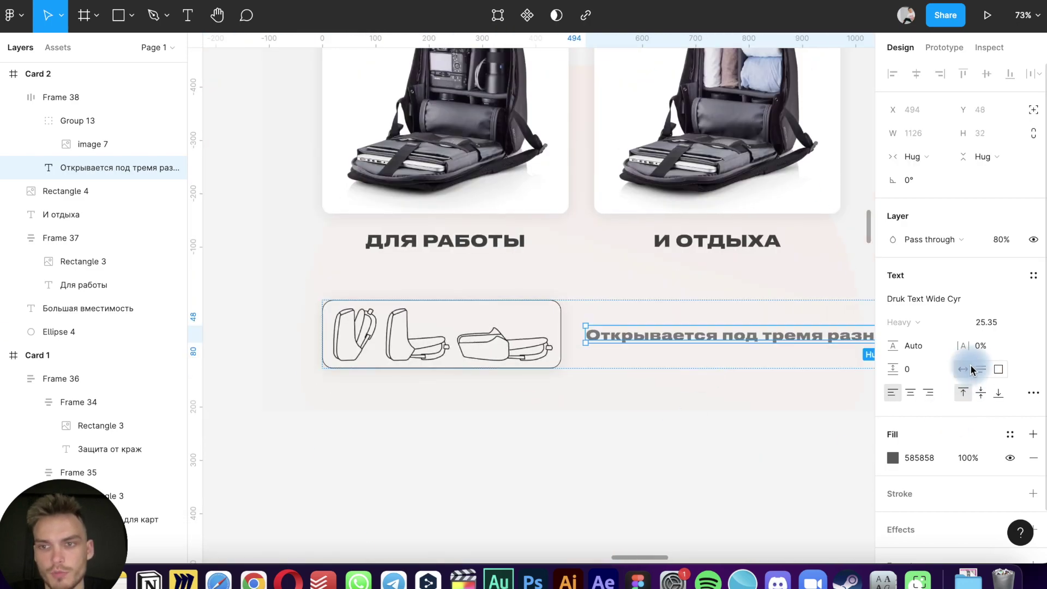
left_click(981, 370)
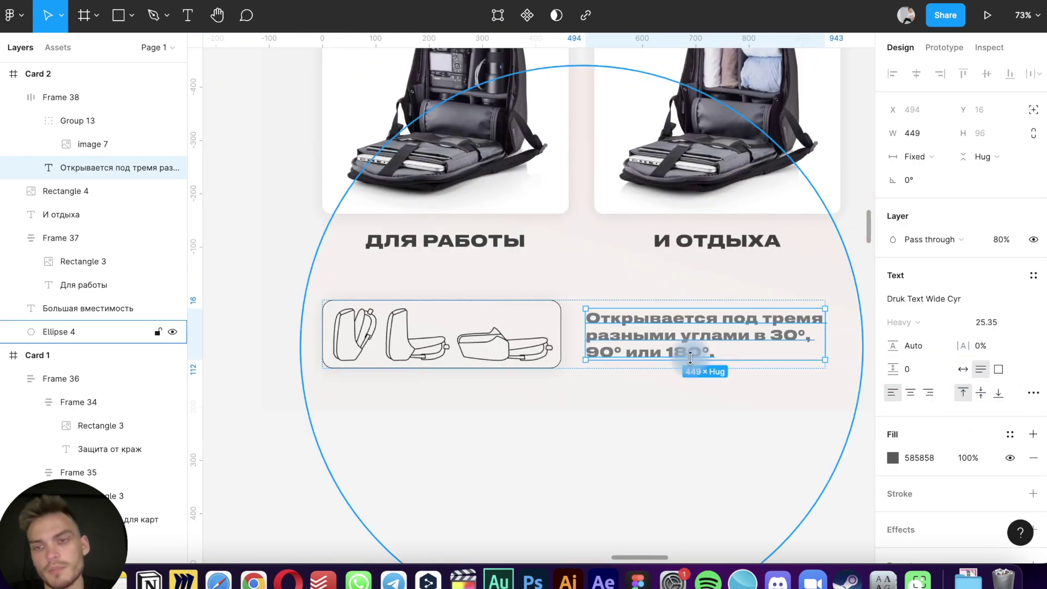
scroll(694, 364, "right", 3)
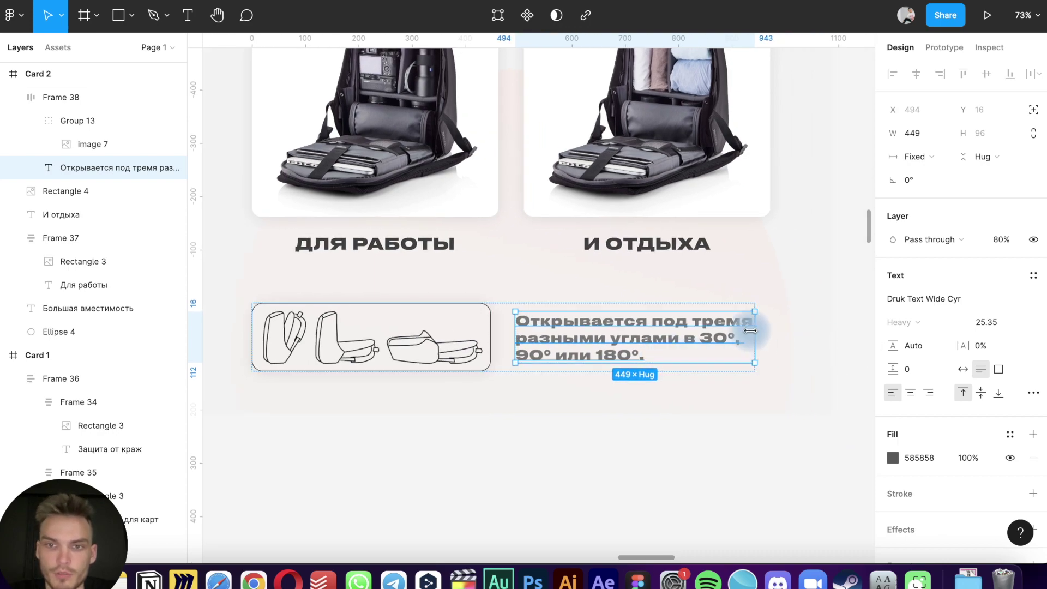
left_click_drag(751, 331, 761, 329)
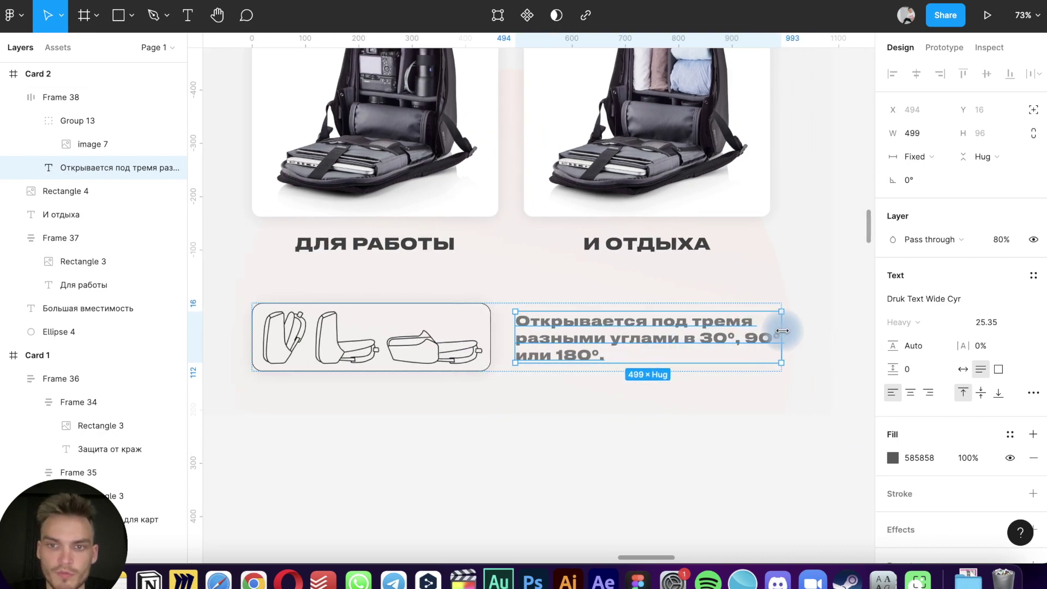
Reselect the 943×128 diagram-and-caption row with its 46 gap to check it
left_click(596, 482)
left_click(479, 304)
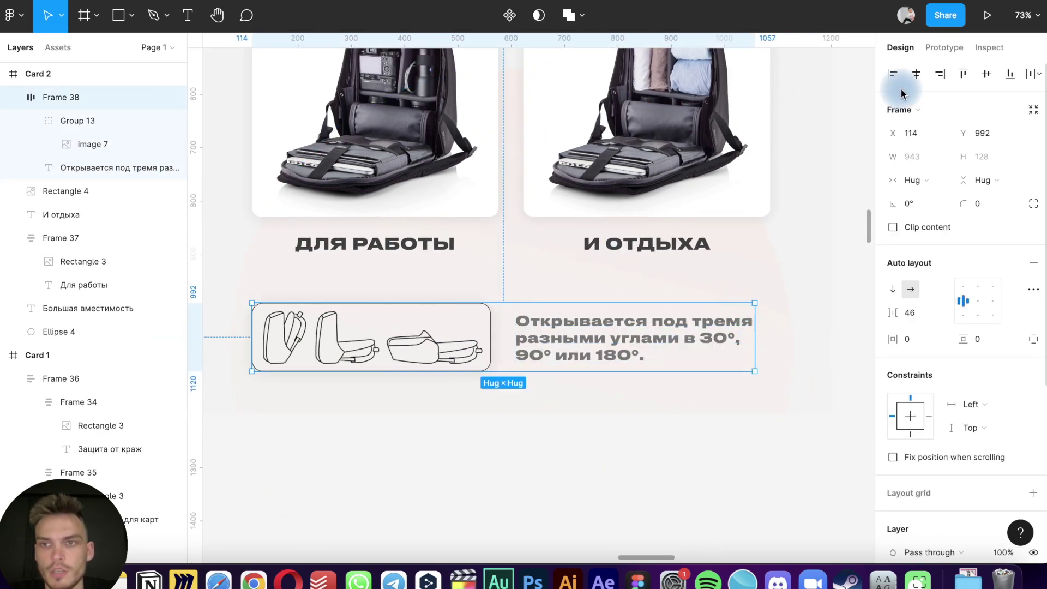
left_click(623, 436)
scroll(624, 436, "down", 5)
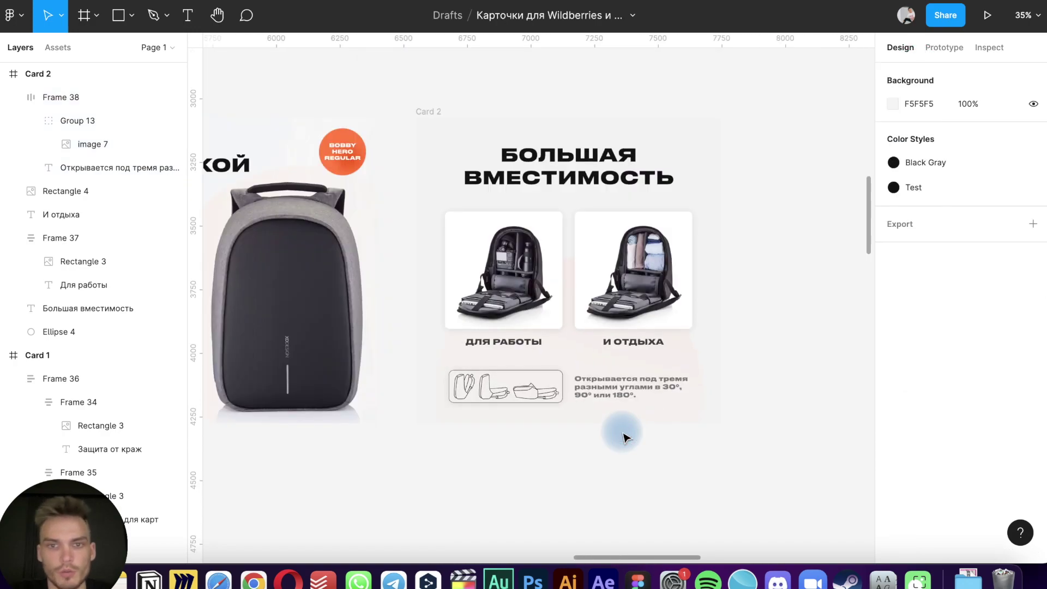
left_click(631, 398)
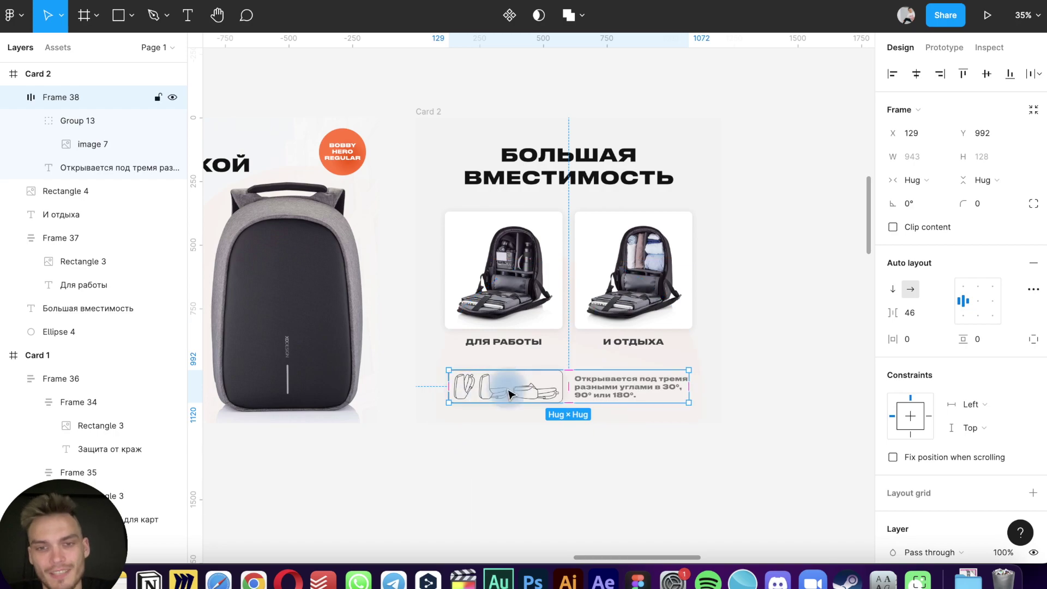
Nudge the 'Большая вместимость' heading to Y 100
scroll(509, 391, "up", 5)
scroll(436, 360, "down", 2)
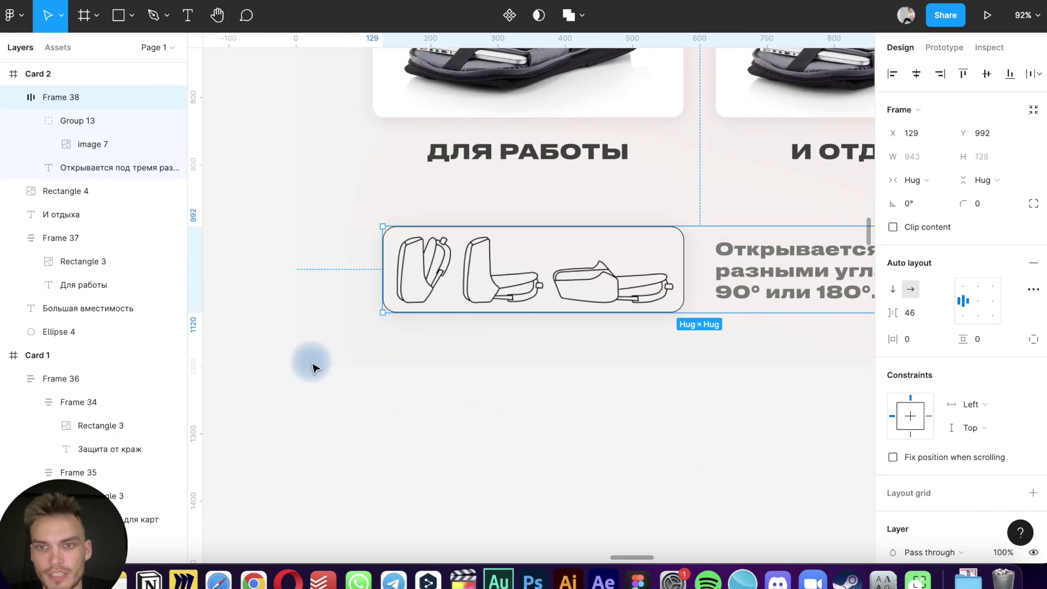
scroll(313, 365, "up", 6)
left_click(491, 169)
scroll(540, 112, "up", 3)
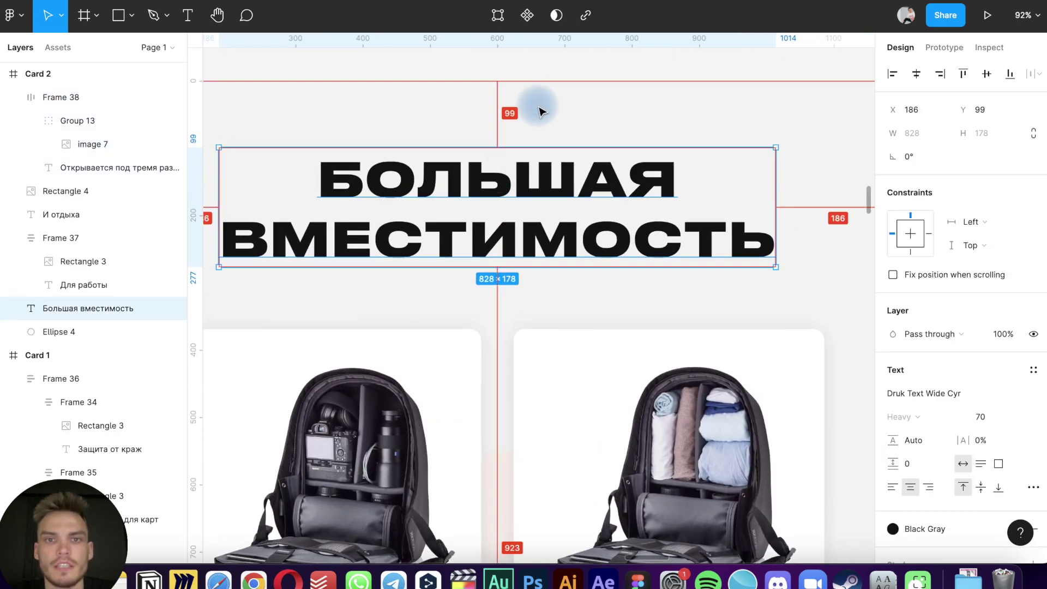
key("shift+Up")
key("shift+Up")
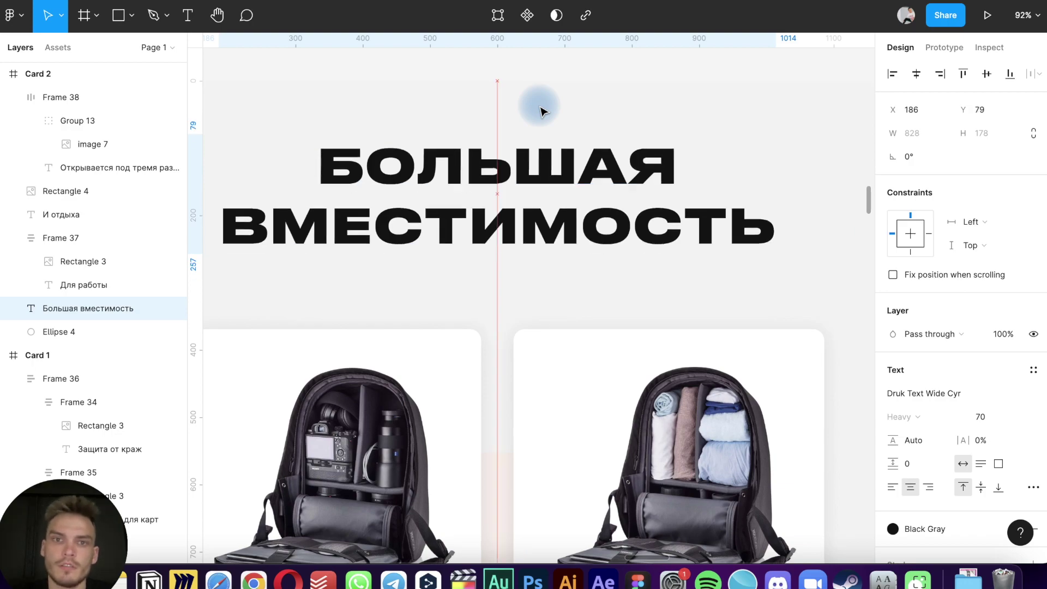
scroll(540, 112, "down", 5)
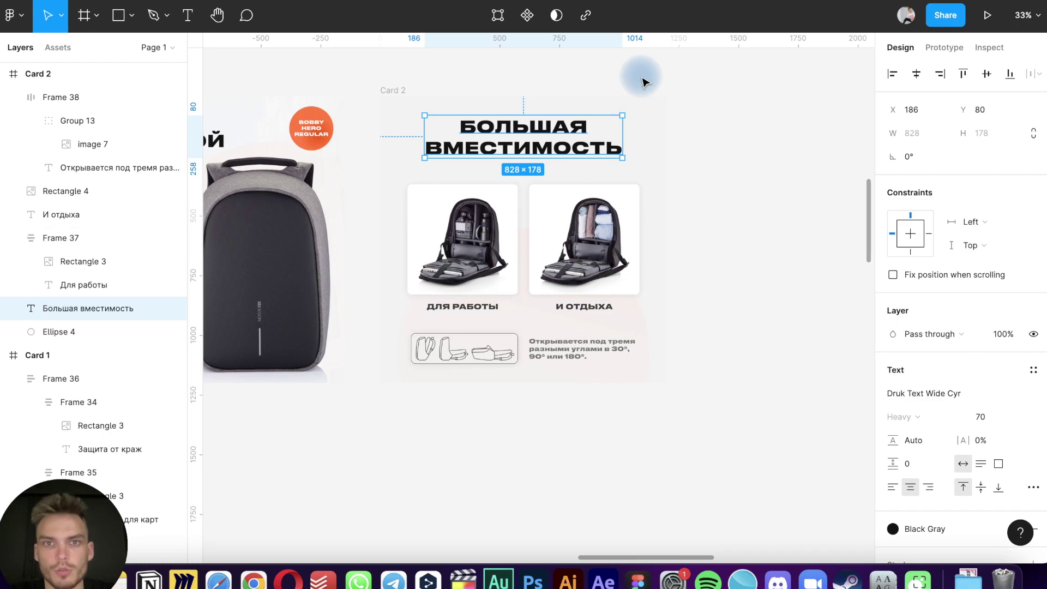
key("shift+Down")
key("shift+Down")
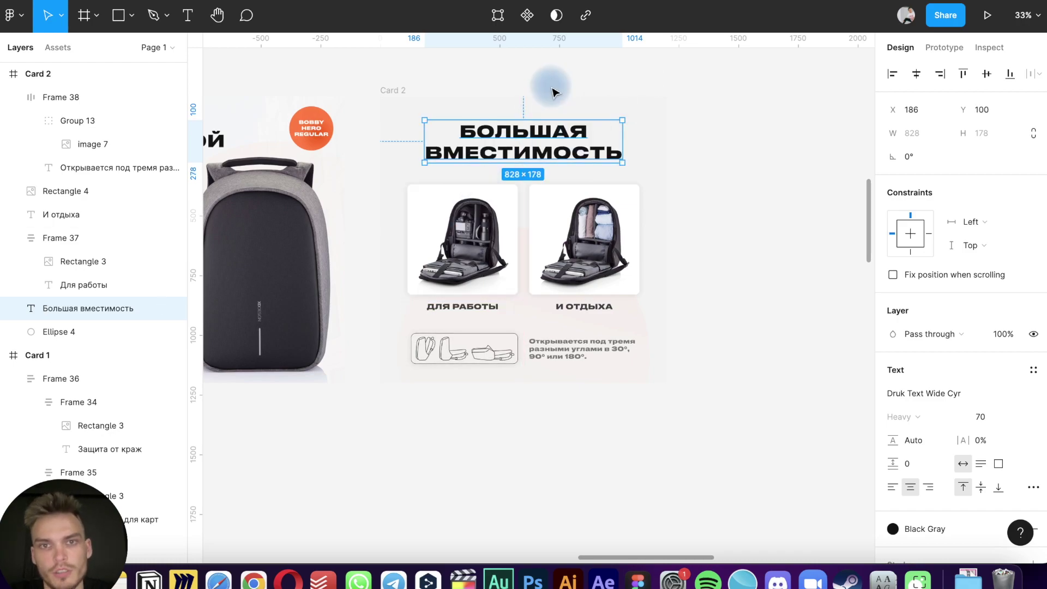
Move the icon-and-caption row (Frame 38) down to Y 992 and review Card 2
left_click(459, 348)
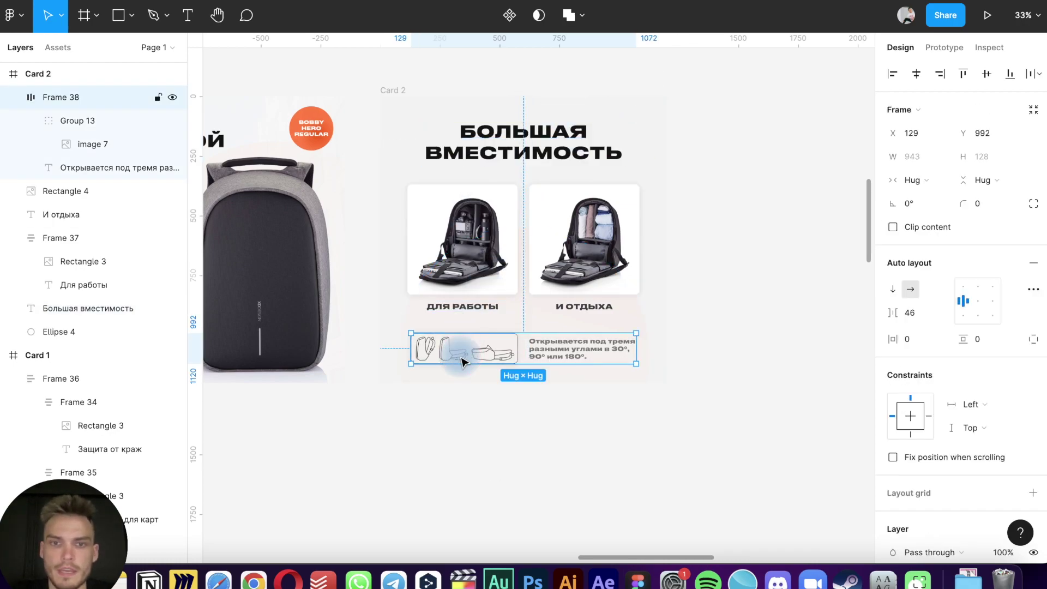
left_click_drag(459, 357, 463, 381)
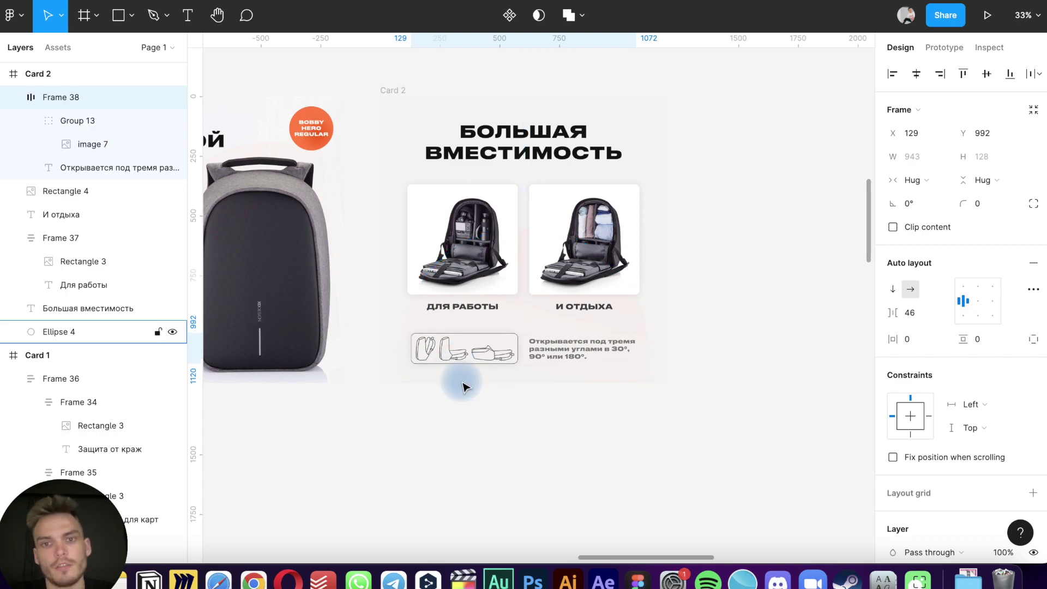
left_click(683, 281)
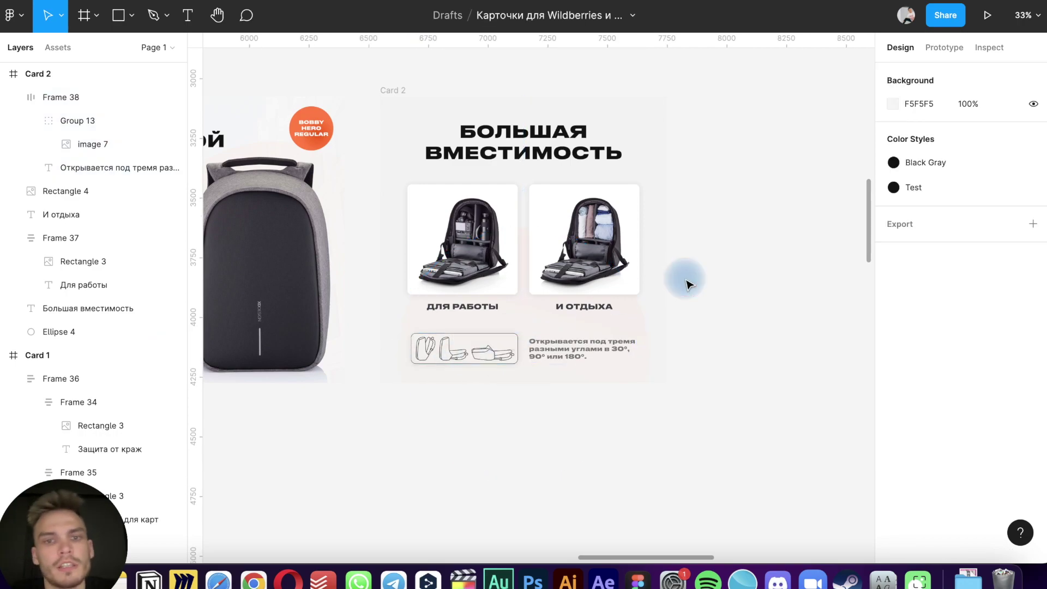
scroll(687, 284, "down", 2)
left_click(494, 333)
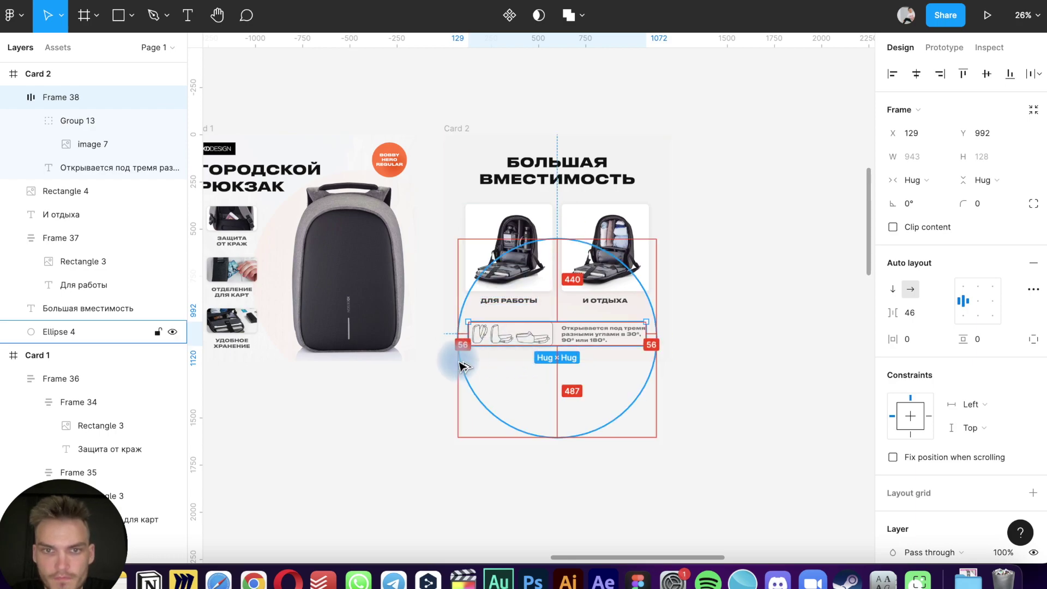
left_click(488, 383)
scroll(488, 387, "down", 3)
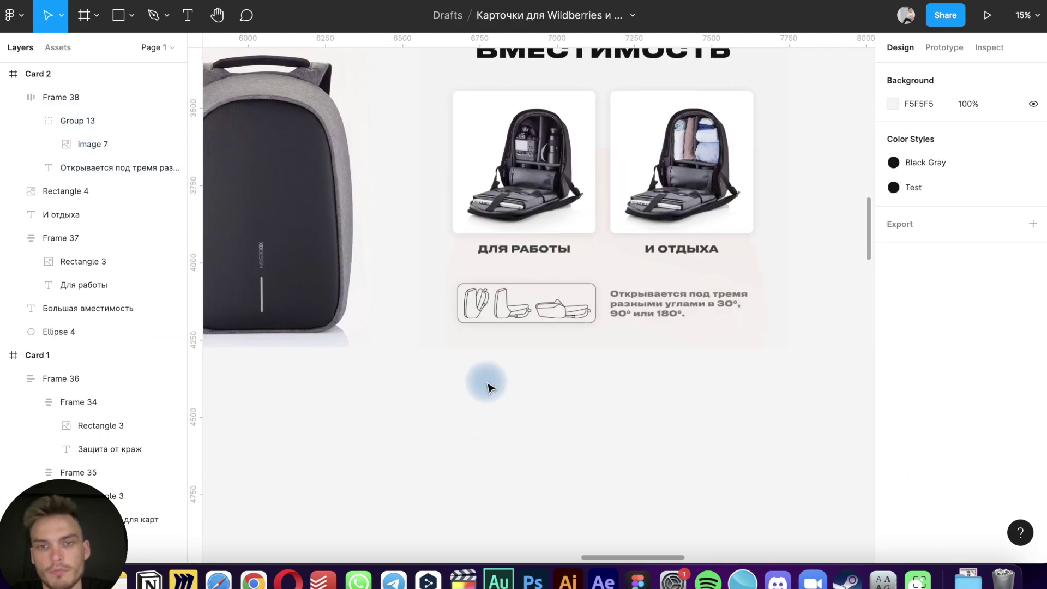
scroll(488, 388, "right", 3)
scroll(487, 387, "down", 2)
scroll(488, 387, "down", 5)
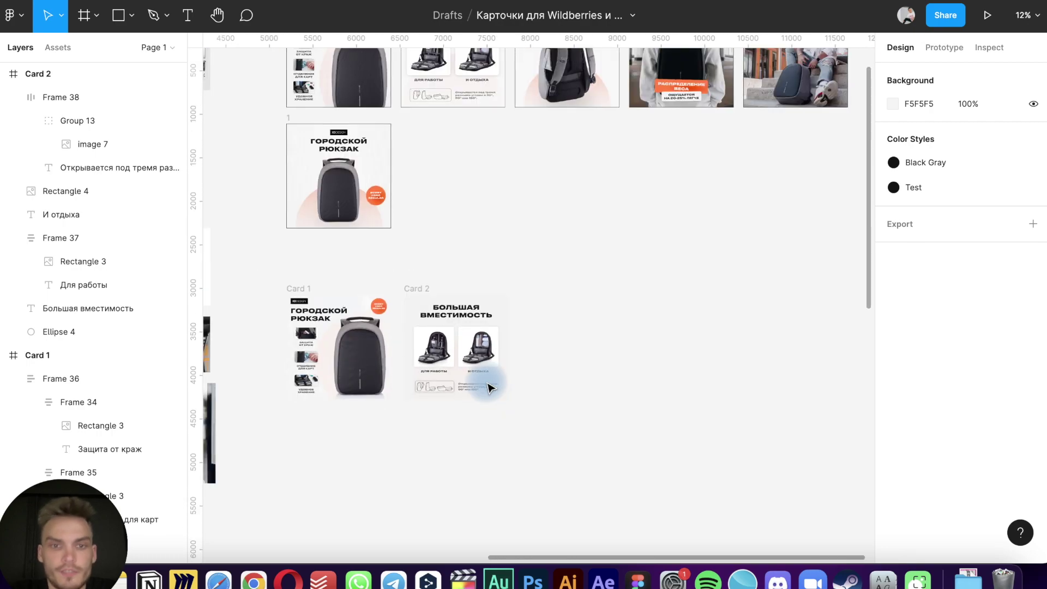
scroll(489, 384, "up", 5)
scroll(491, 382, "left", 3)
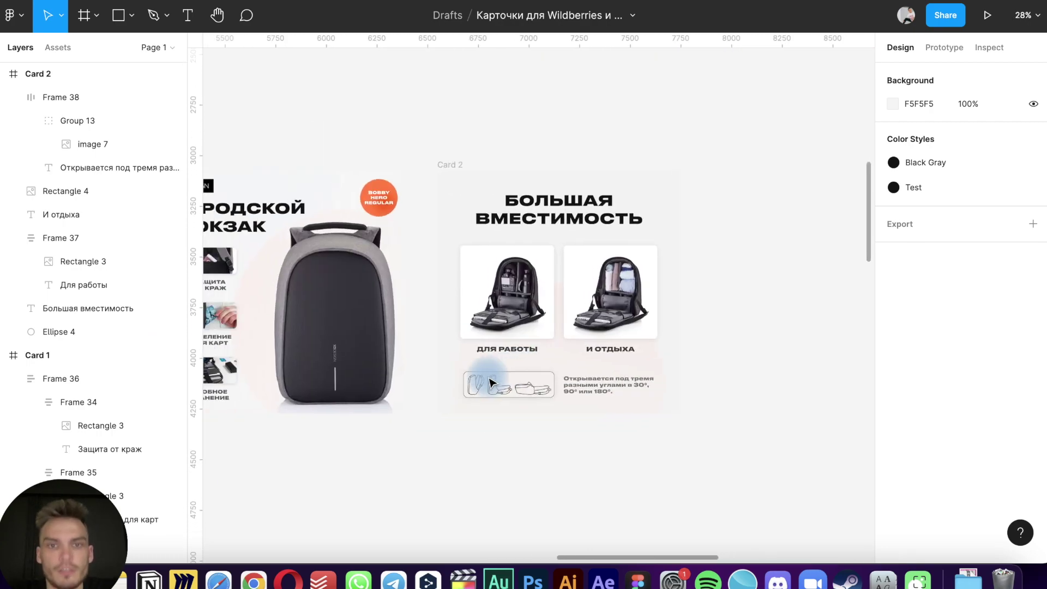
left_click(461, 166)
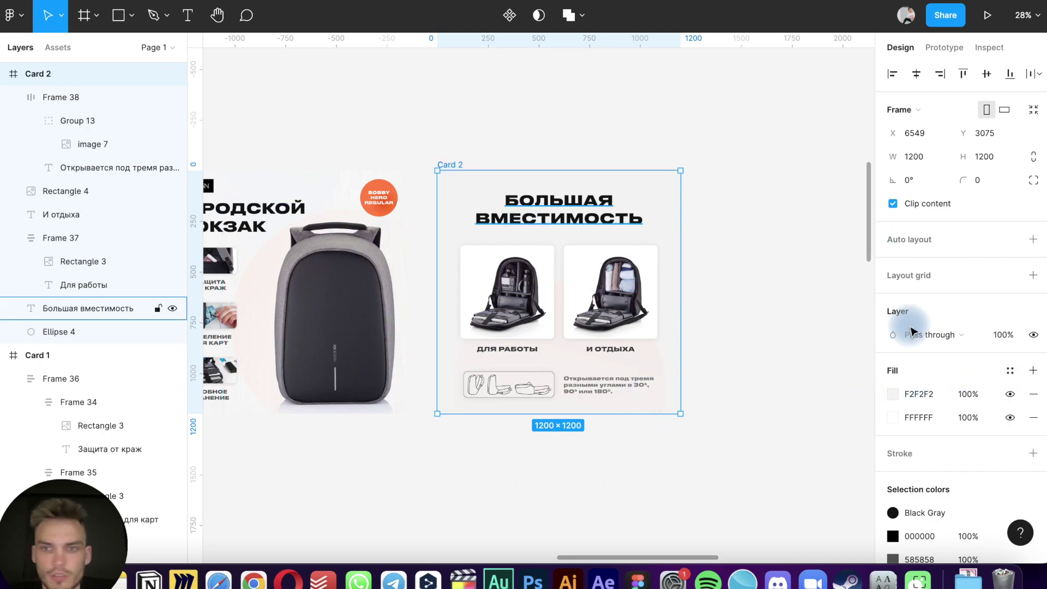
left_click(893, 396)
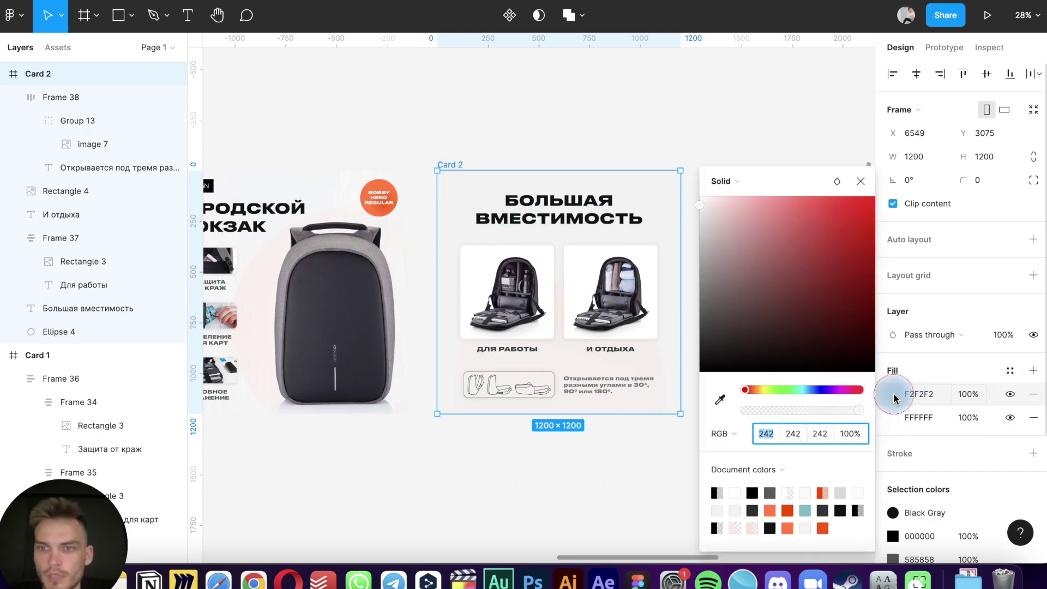
left_click(720, 400)
left_click(270, 177)
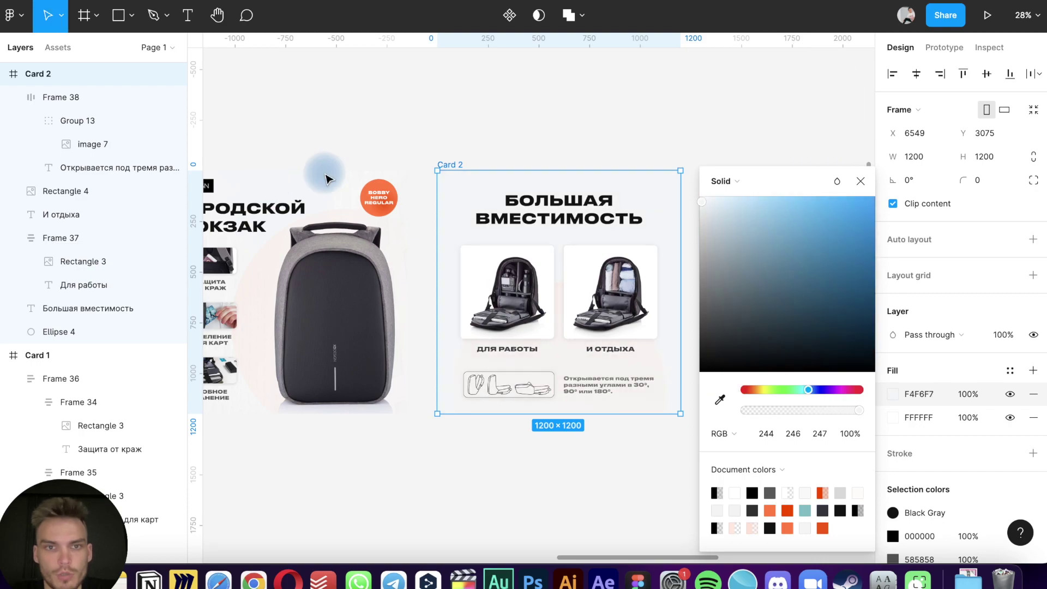
left_click(762, 131)
left_click(711, 112)
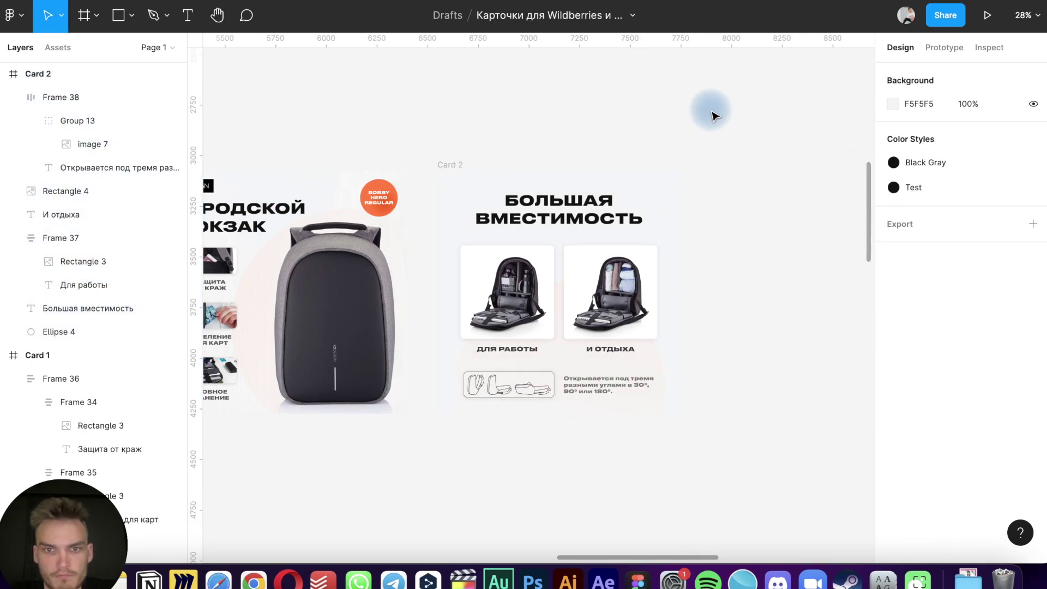
key("ctrl+z")
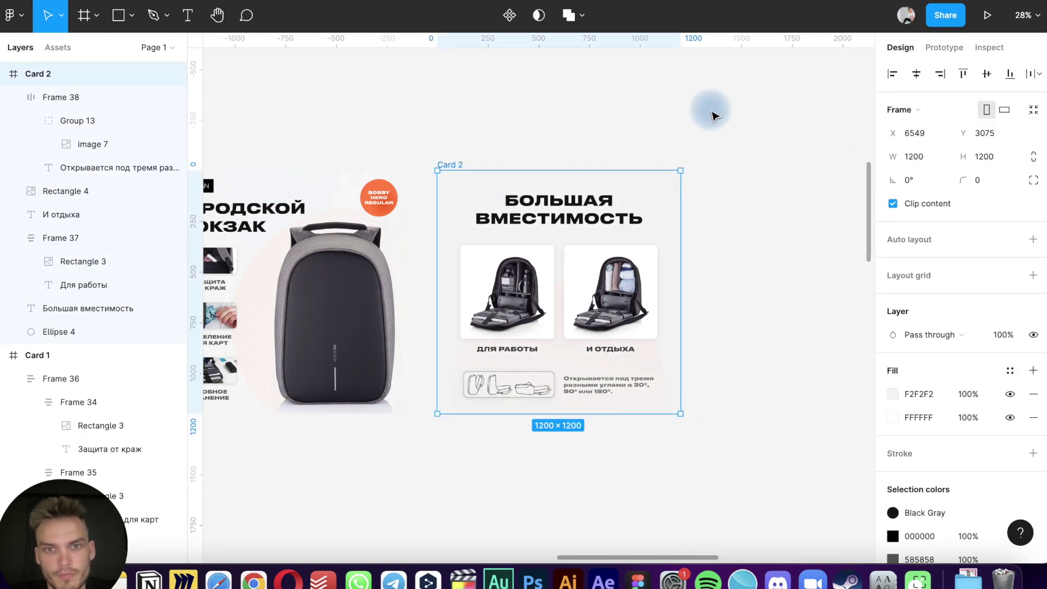
left_click(711, 115)
key("shift+1")
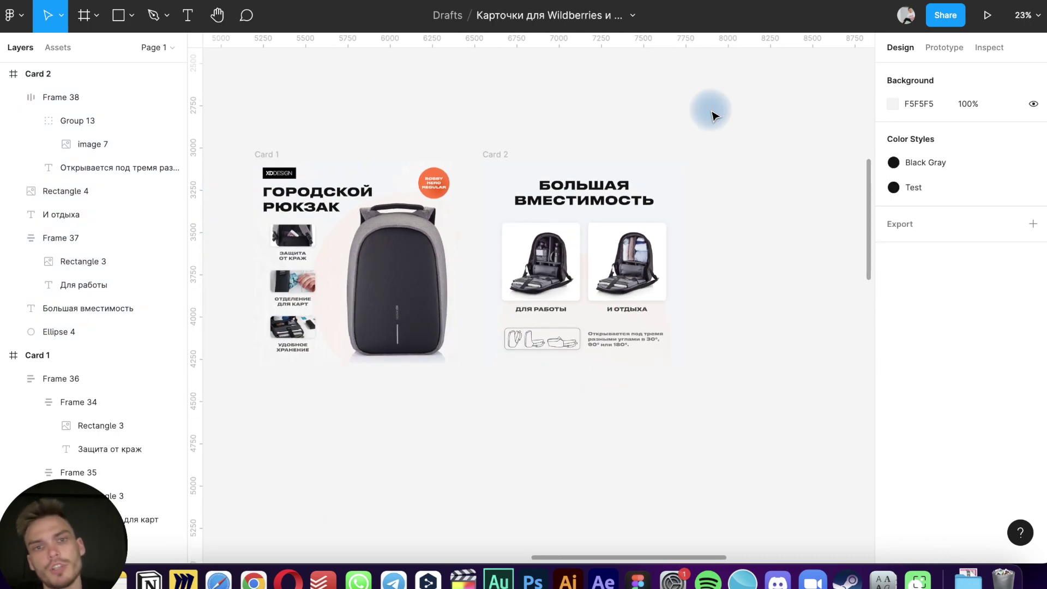
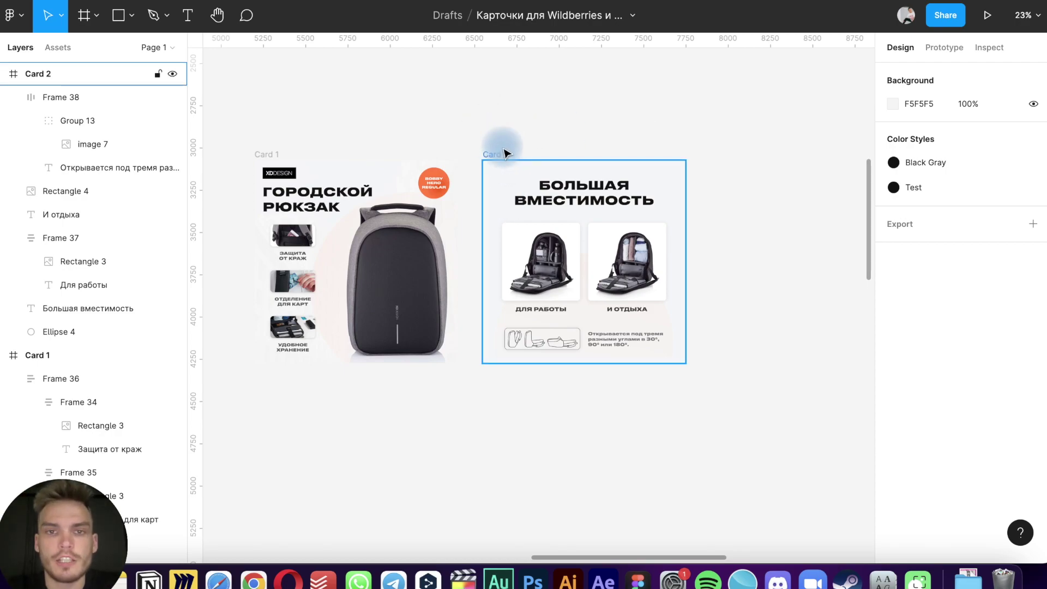
Alt-drag Card 2 to create a duplicate Card 3 beside it
left_click_drag(497, 159, 720, 199)
left_click(721, 199)
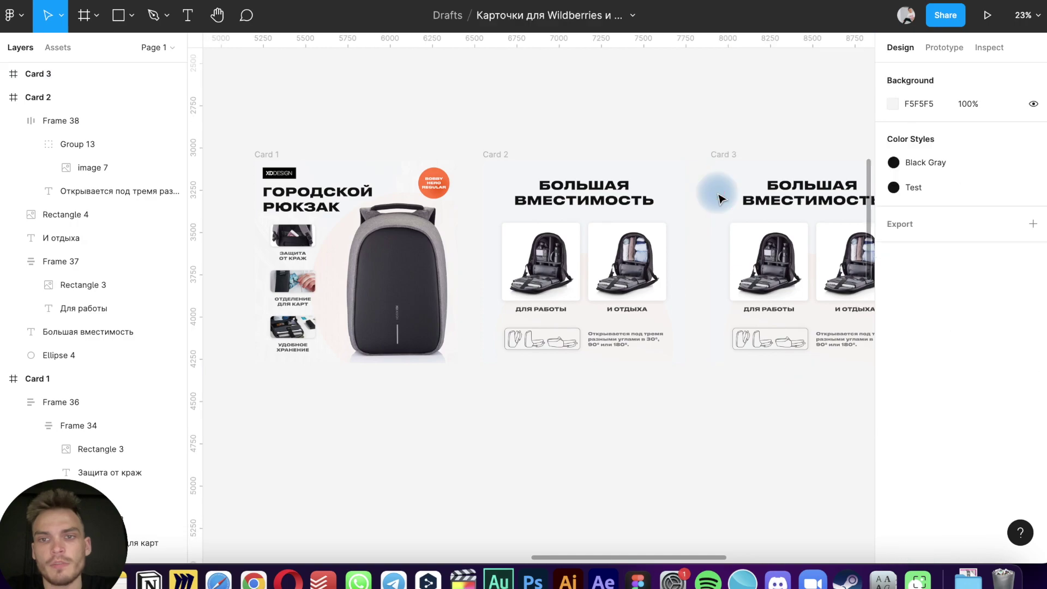
scroll(682, 107, "right", 3)
scroll(682, 107, "up", 1)
Delete the Большая вместимость heading from Card 3
left_click(630, 242)
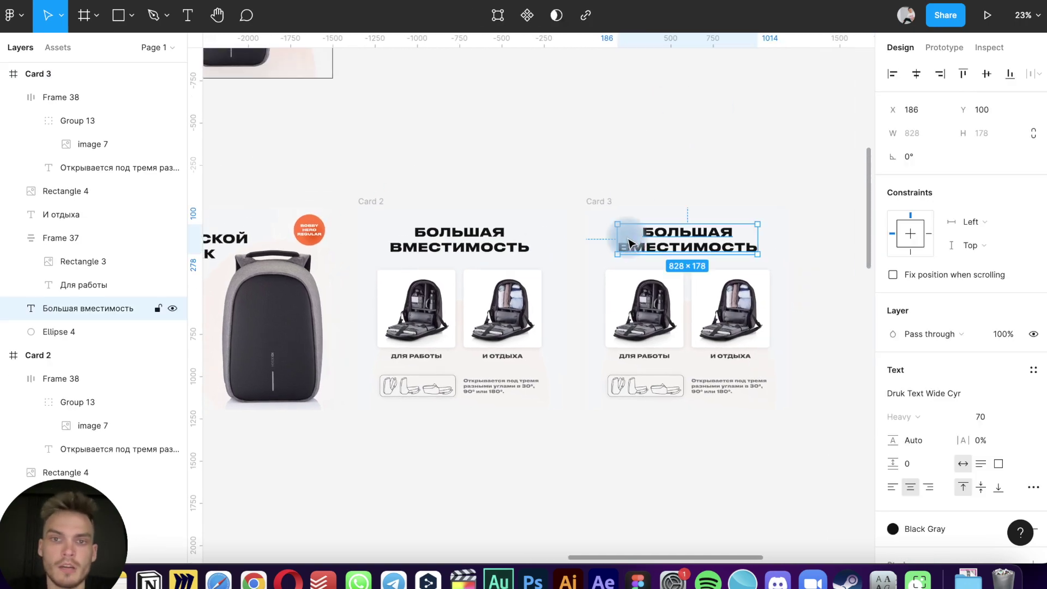
key("Delete")
scroll(632, 305, "down", 5)
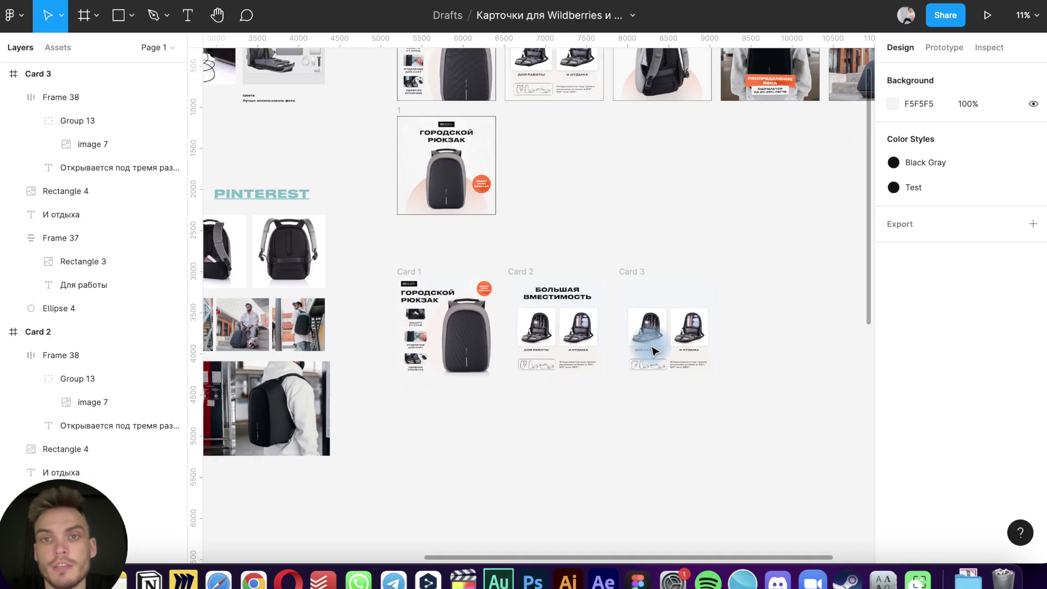
scroll(652, 349, "up", 3)
scroll(654, 351, "up", 2)
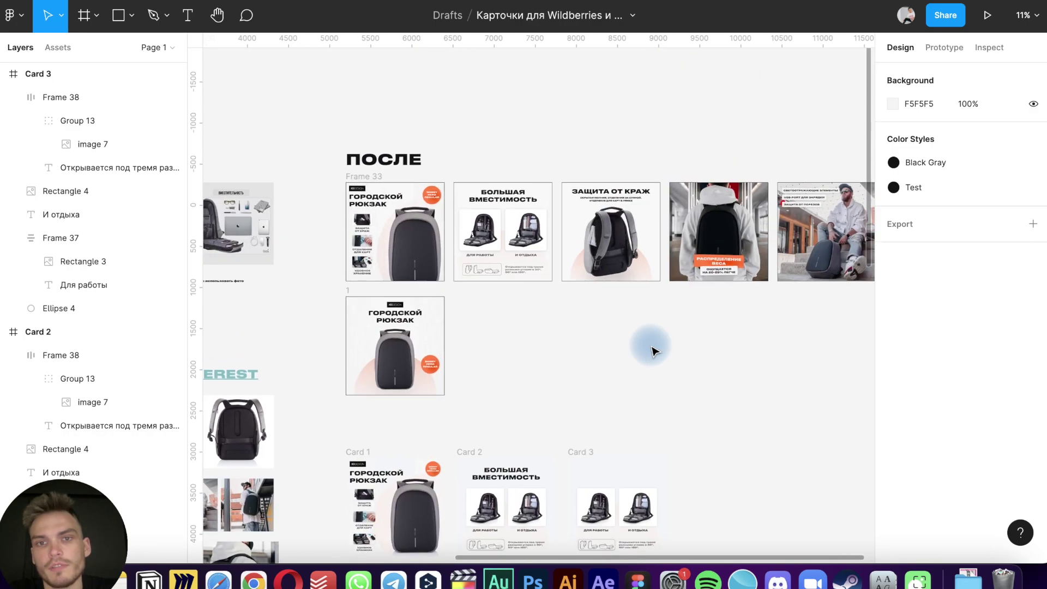
scroll(655, 351, "up", 2)
scroll(654, 350, "up", 2)
Delete Card 3's backpack images and the Для работы label
left_click(644, 240)
left_click(545, 240)
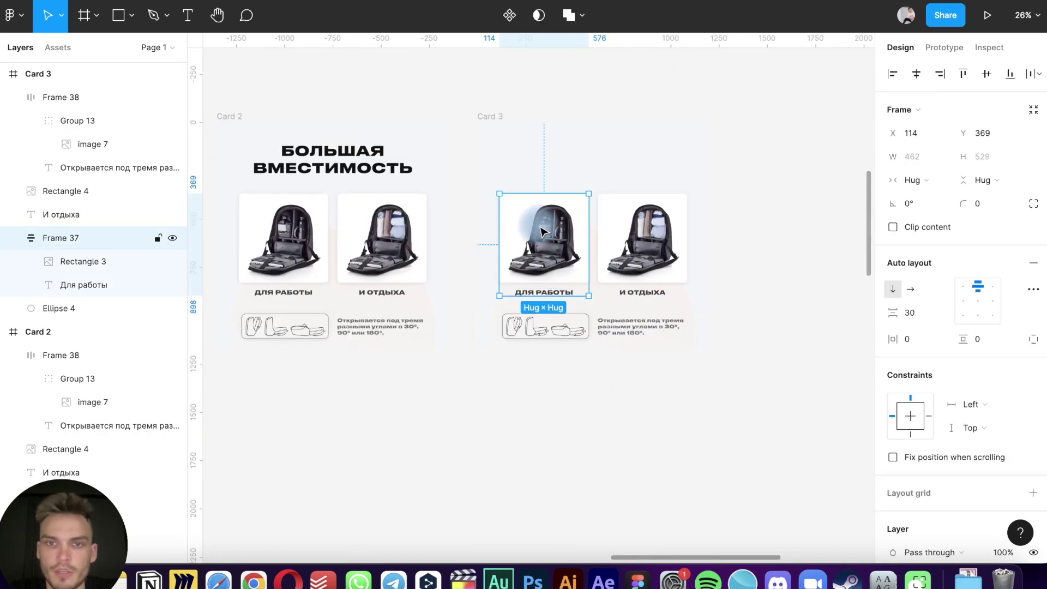
key("Delete")
left_click(646, 240)
key("Delete")
Delete Card 3's icon row and the И отдыха text, leaving only Ellipse 4
left_click(563, 330)
key("Delete")
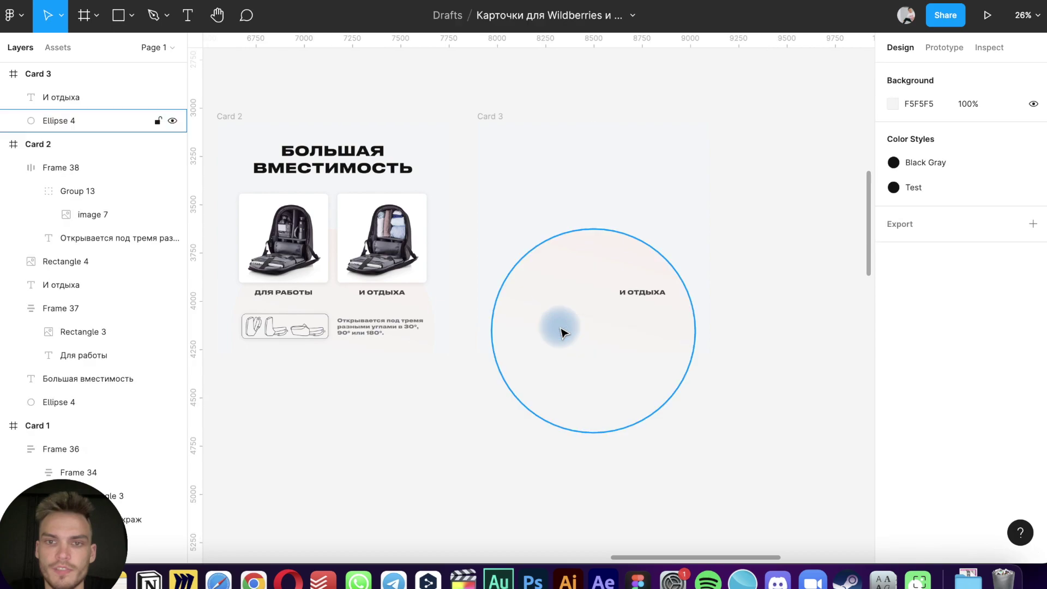
left_click(633, 294)
key("Delete")
left_click(586, 299)
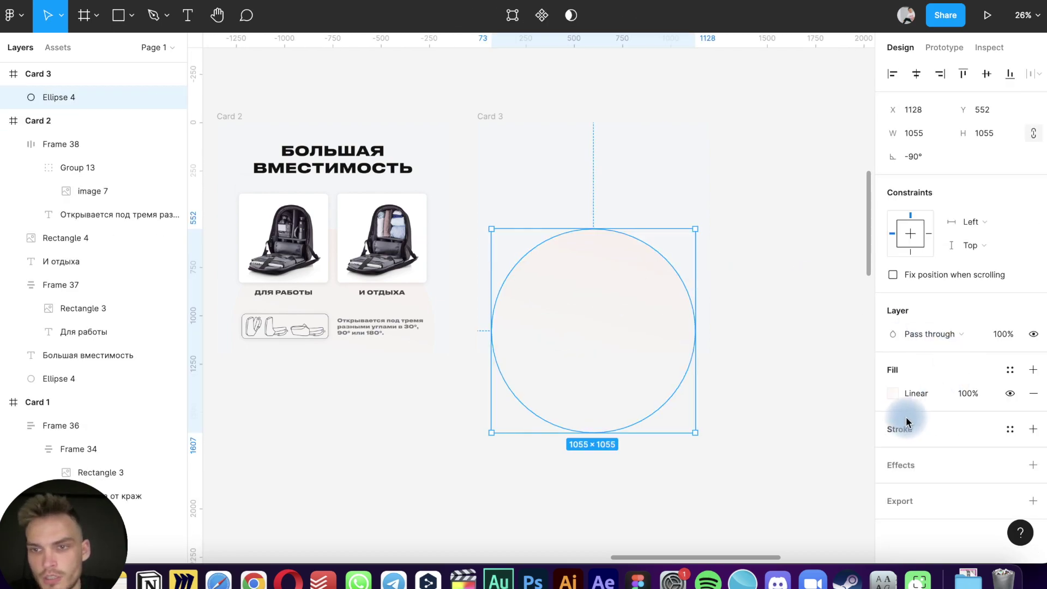
Make the circle's linear gradient run vertically, with the top stop at 100% alpha
left_click(892, 393)
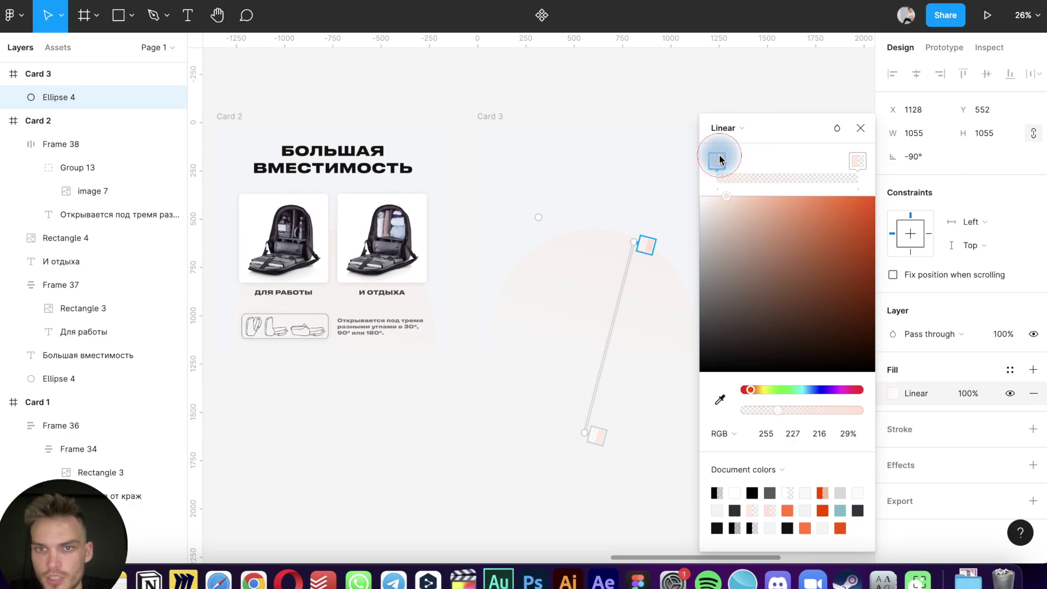
left_click_drag(633, 243, 593, 238)
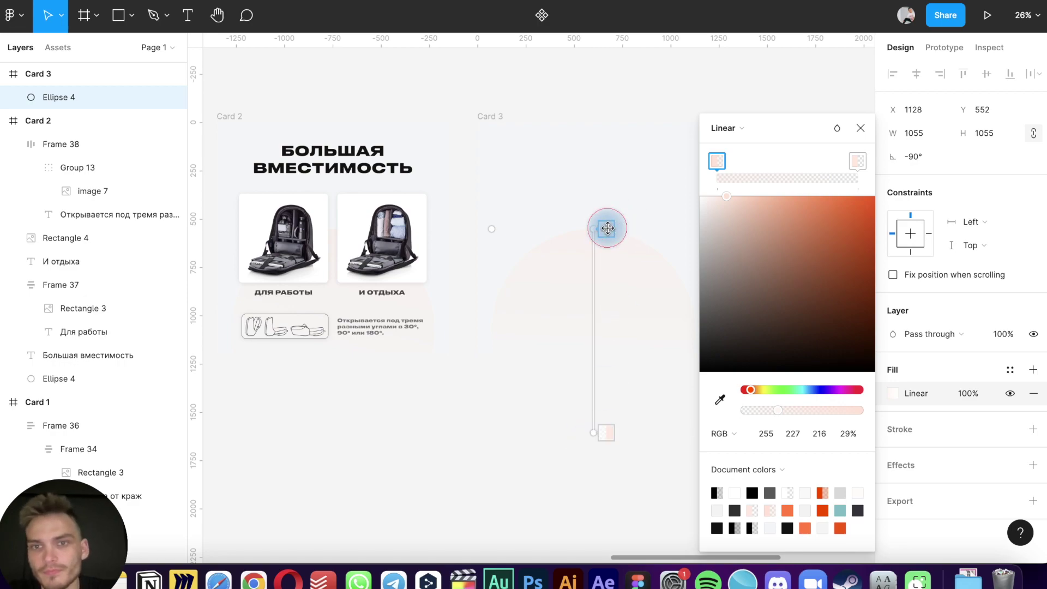
left_click_drag(797, 410, 815, 410)
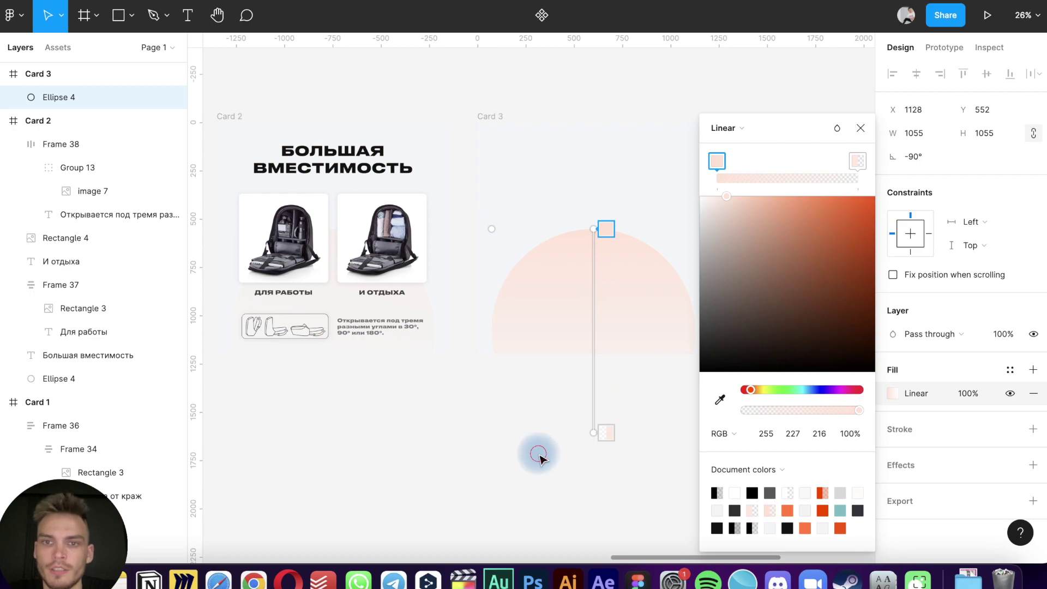
left_click(664, 328)
left_click(860, 130)
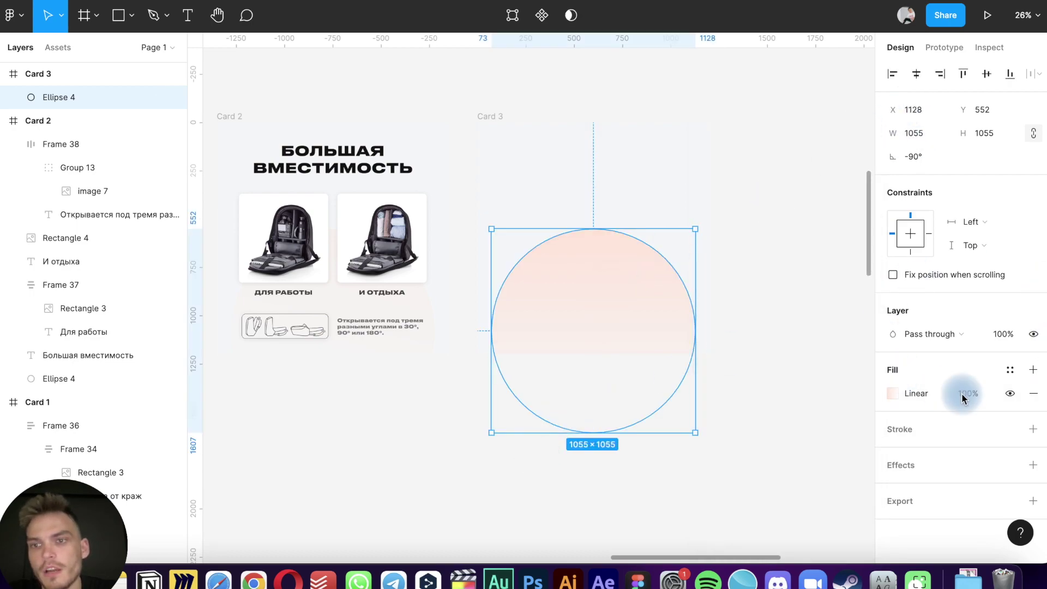
Set the circle's layer opacity to 40%
key("3")
key("4")
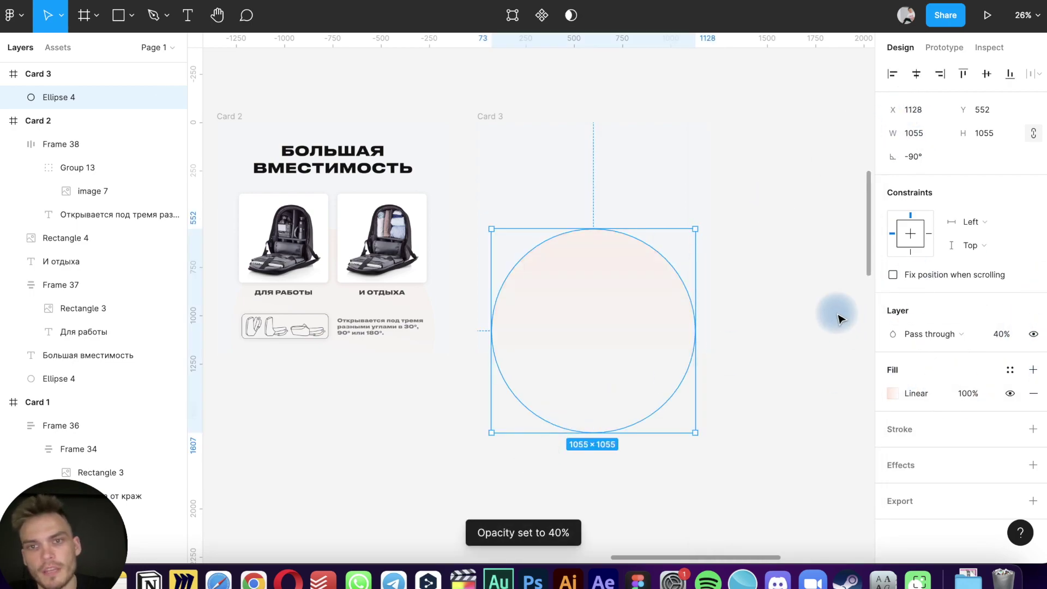
key("6")
key("4")
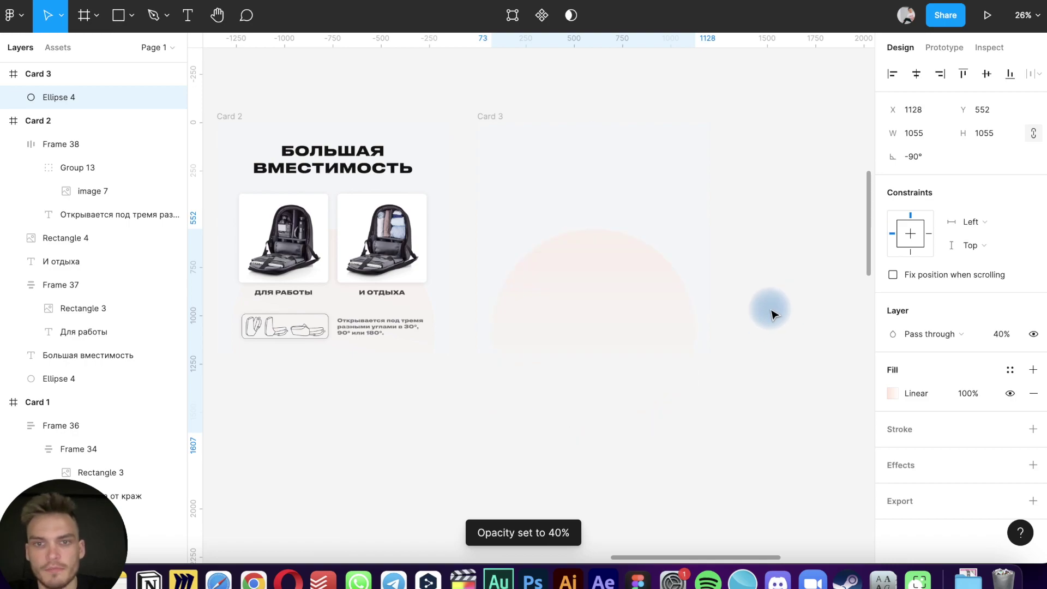
left_click(770, 312)
Copy a backpack photo from the content images and paste it into Card 3
scroll(771, 313, "down", 5)
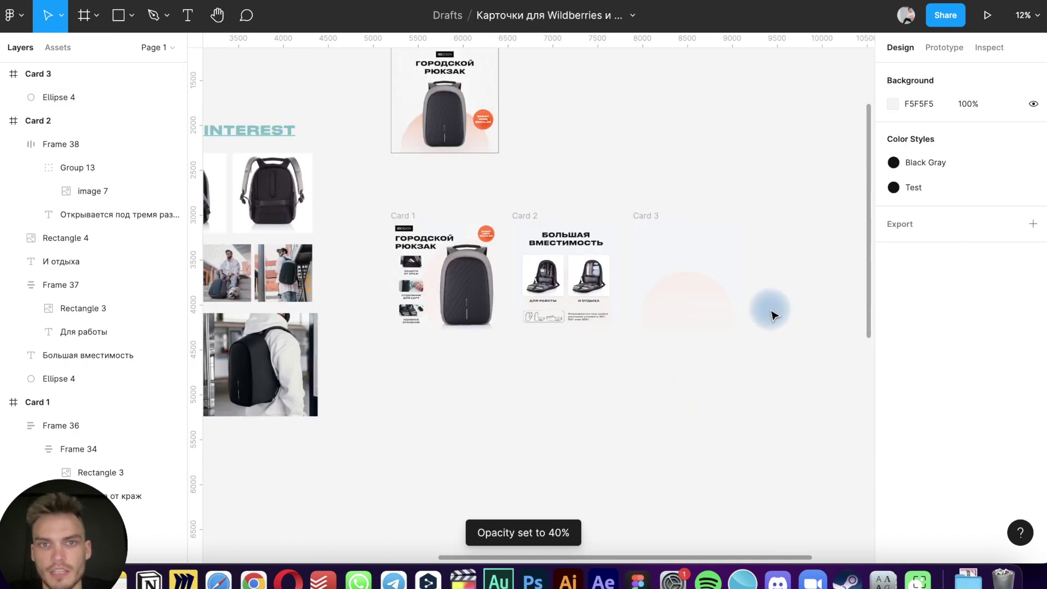
scroll(771, 311, "down", 3)
scroll(382, 256, "left", 3)
left_click(399, 268)
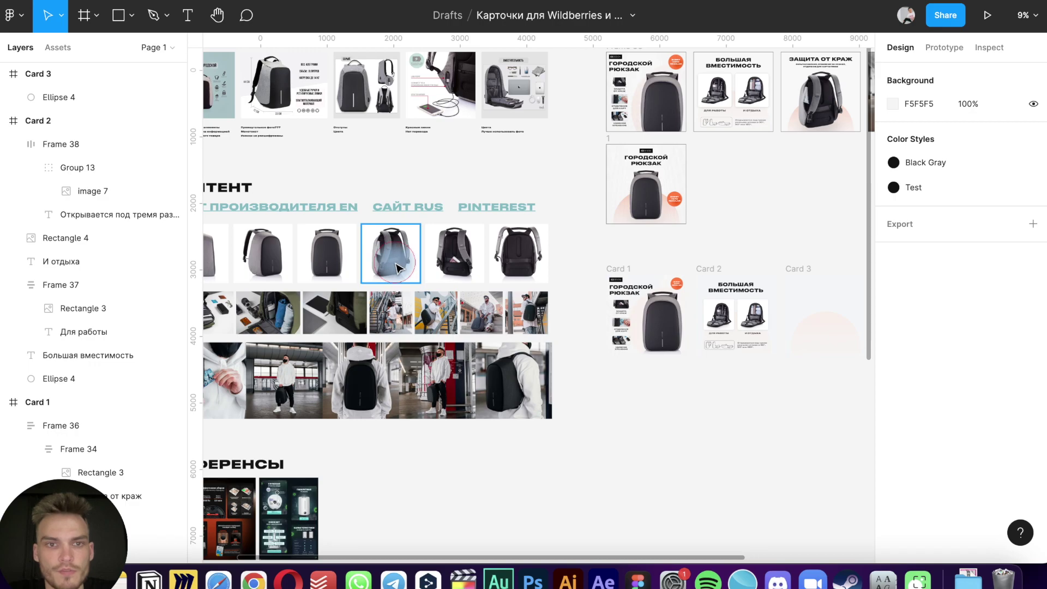
scroll(400, 267, "up", 5)
scroll(400, 264, "up", 5)
scroll(554, 362, "right", 1)
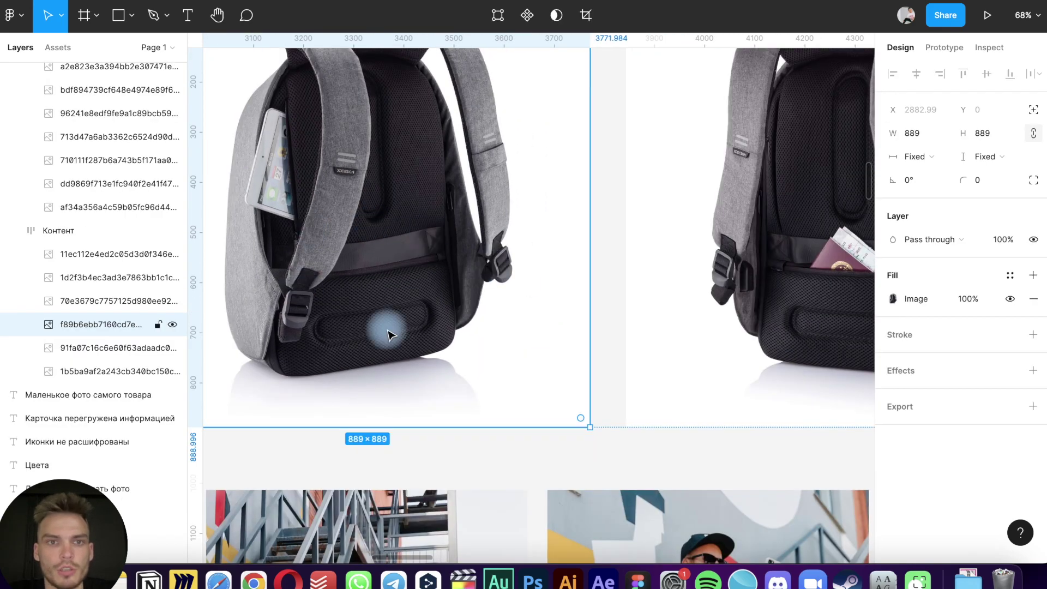
scroll(409, 182, "down", 5)
scroll(409, 182, "down", 3)
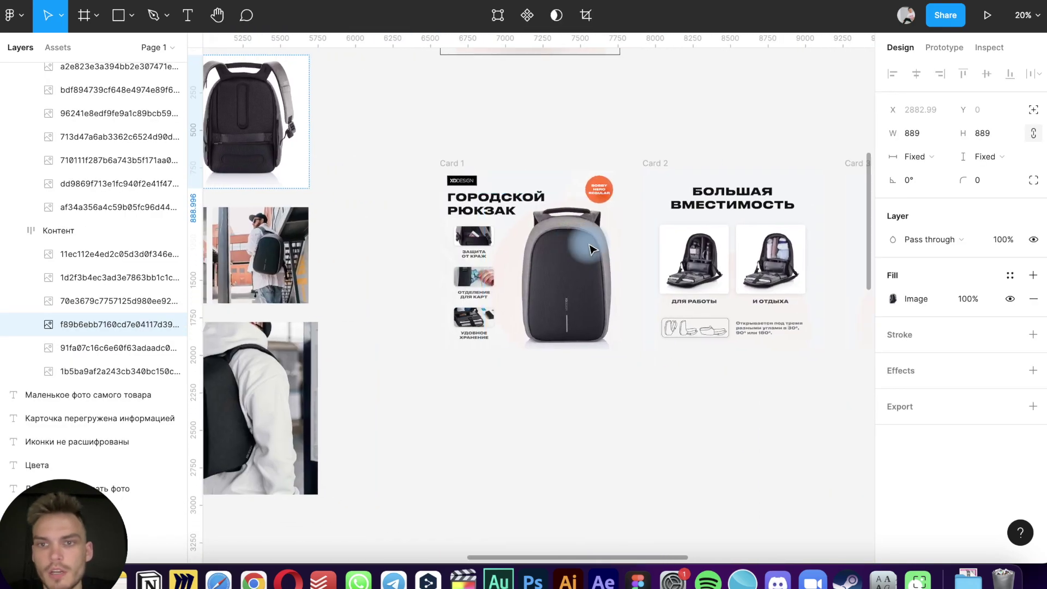
scroll(593, 249, "right", 5)
key("ctrl+v")
left_click_drag(551, 296, 672, 273)
Centre the photo in Card 3, blend it with Darken, enlarge it and shift it lower
scroll(665, 272, "up", 5)
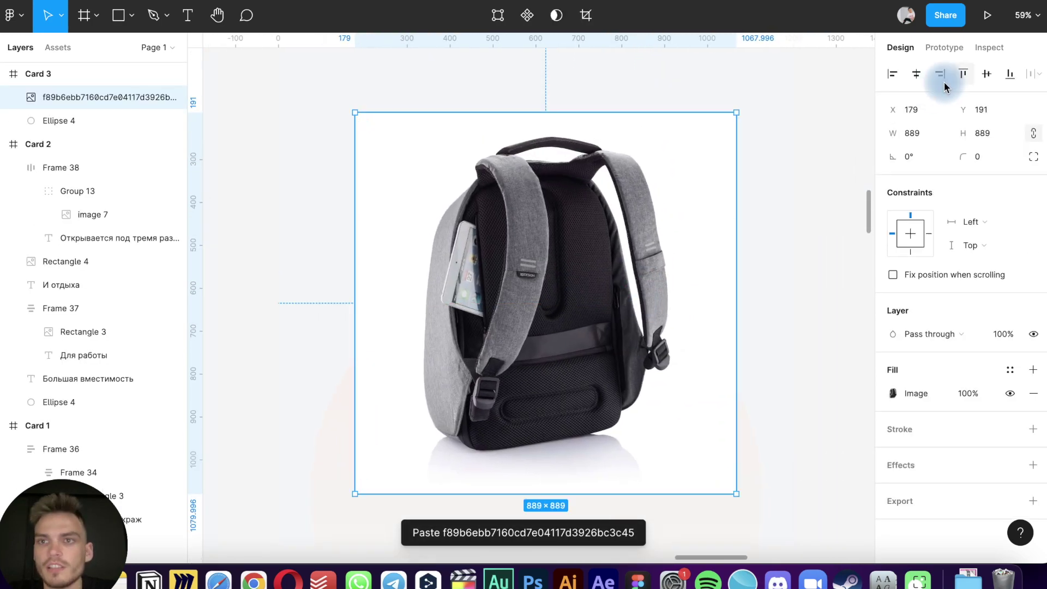
left_click(916, 73)
left_click(987, 74)
left_click(958, 334)
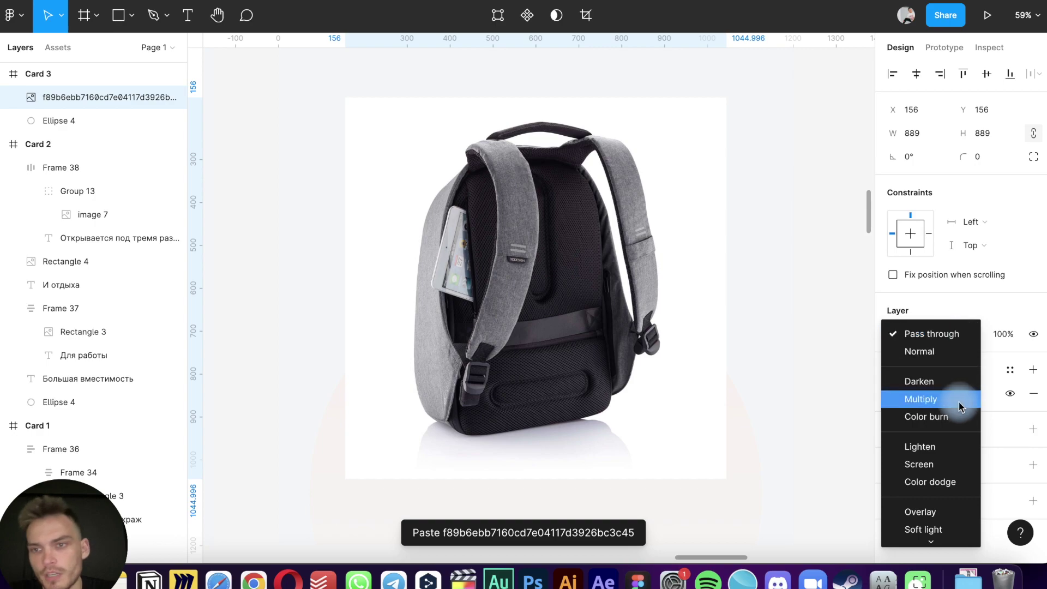
left_click(927, 381)
scroll(831, 335, "down", 3)
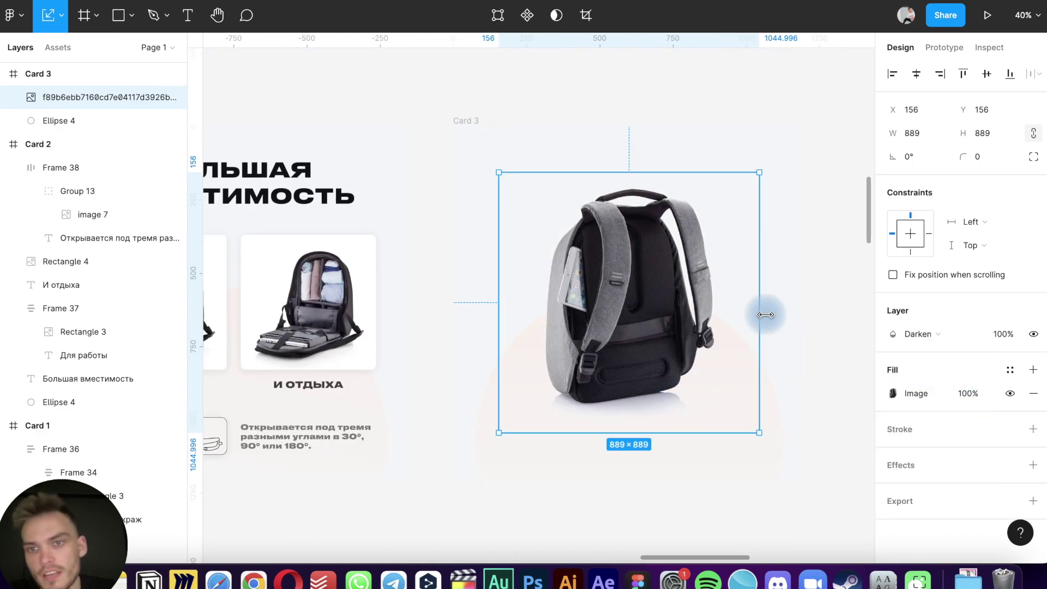
left_click_drag(758, 294, 805, 293)
left_click_drag(591, 210, 586, 255)
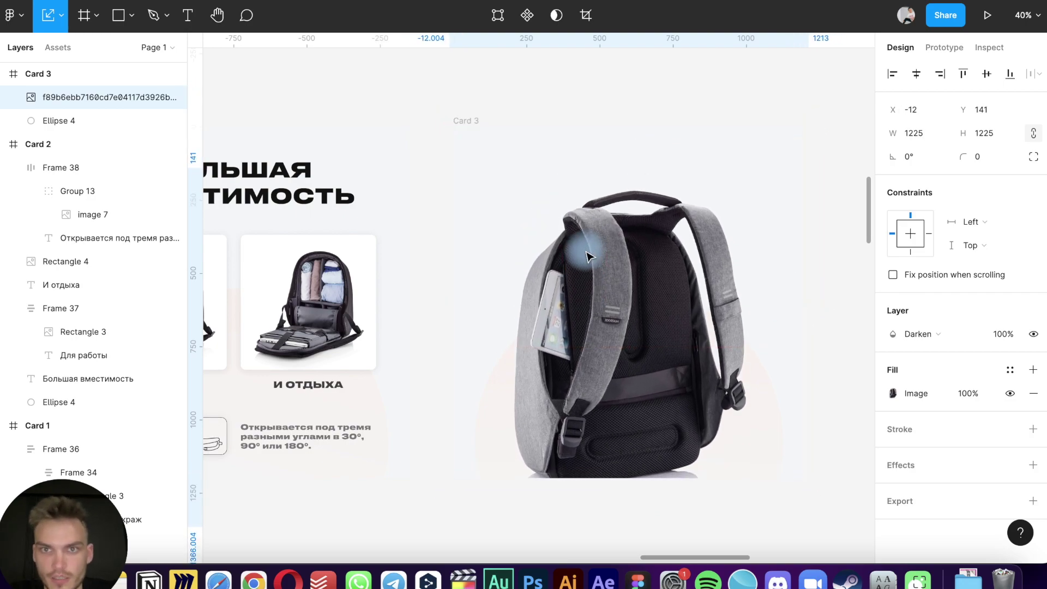
Add a black outline stroke to the Card 3 frame
left_click(455, 117)
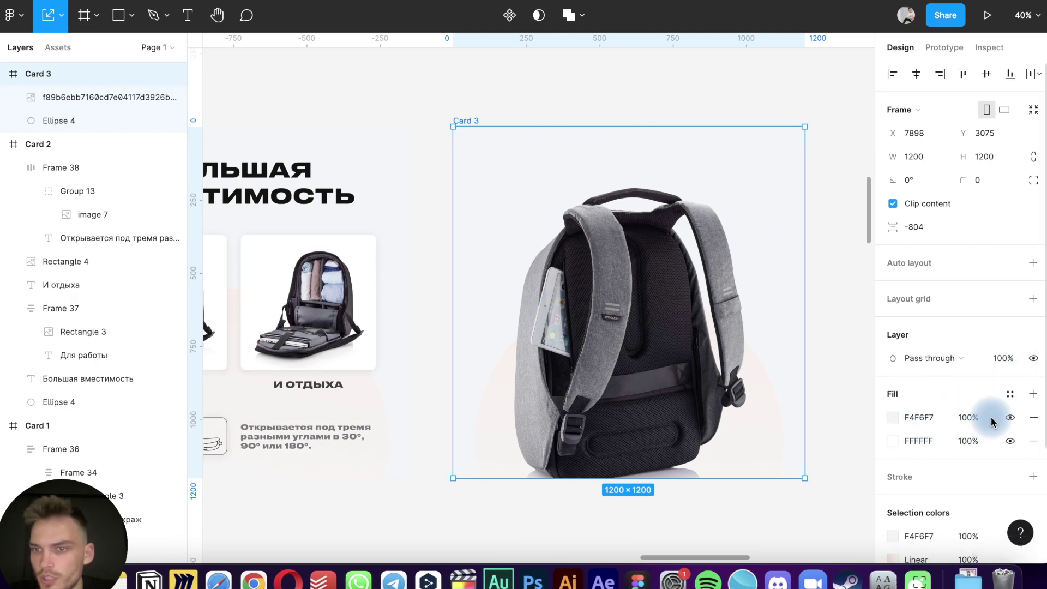
scroll(949, 436, "down", 5)
left_click(1033, 330)
Inspect the backpack photo's image fill mode options, then close them
left_click(609, 57)
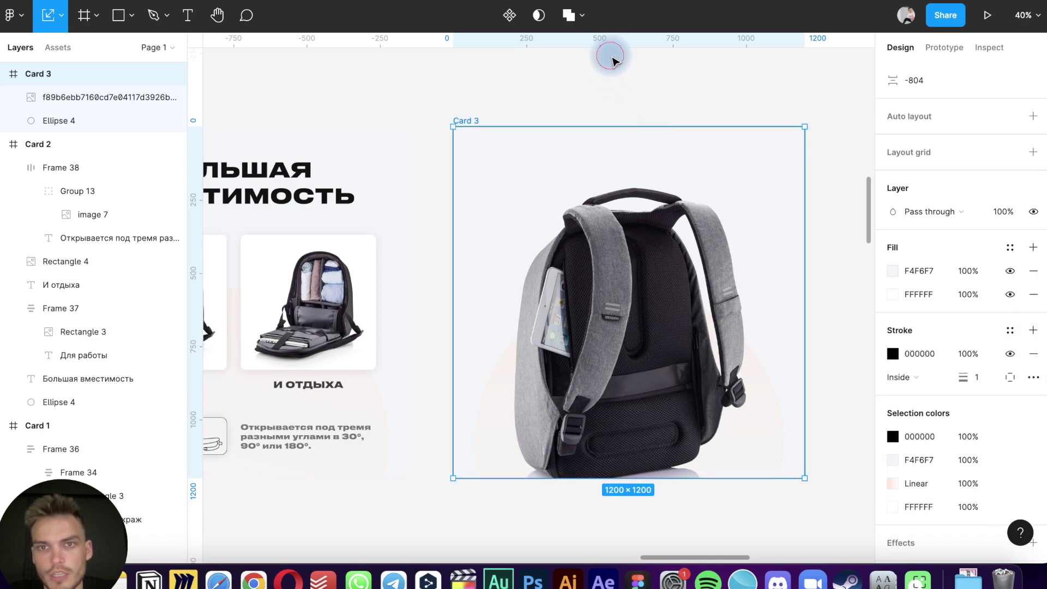
double_click(610, 382)
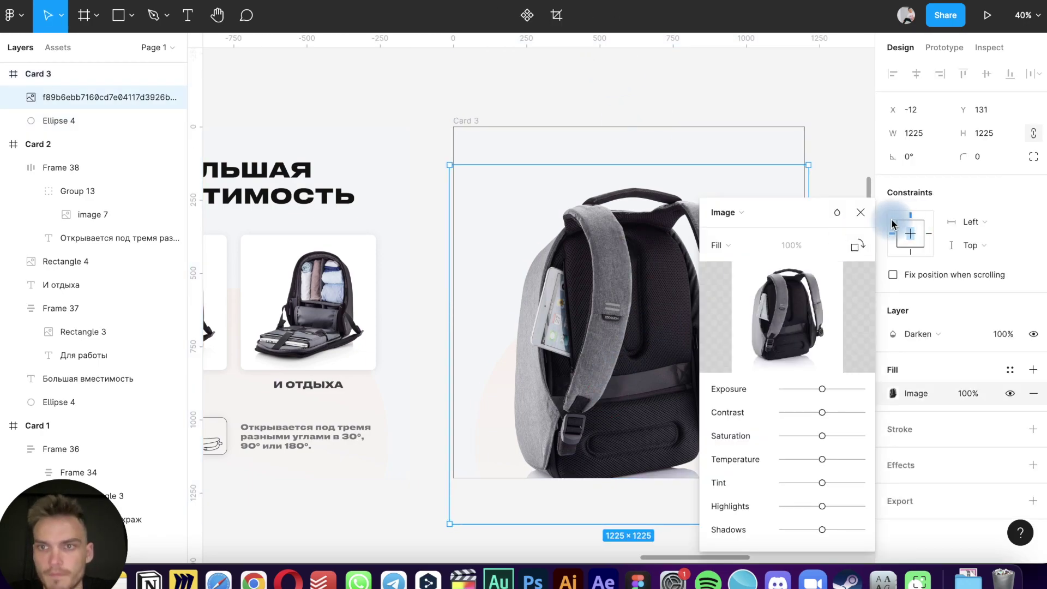
left_click(838, 212)
left_click(864, 213)
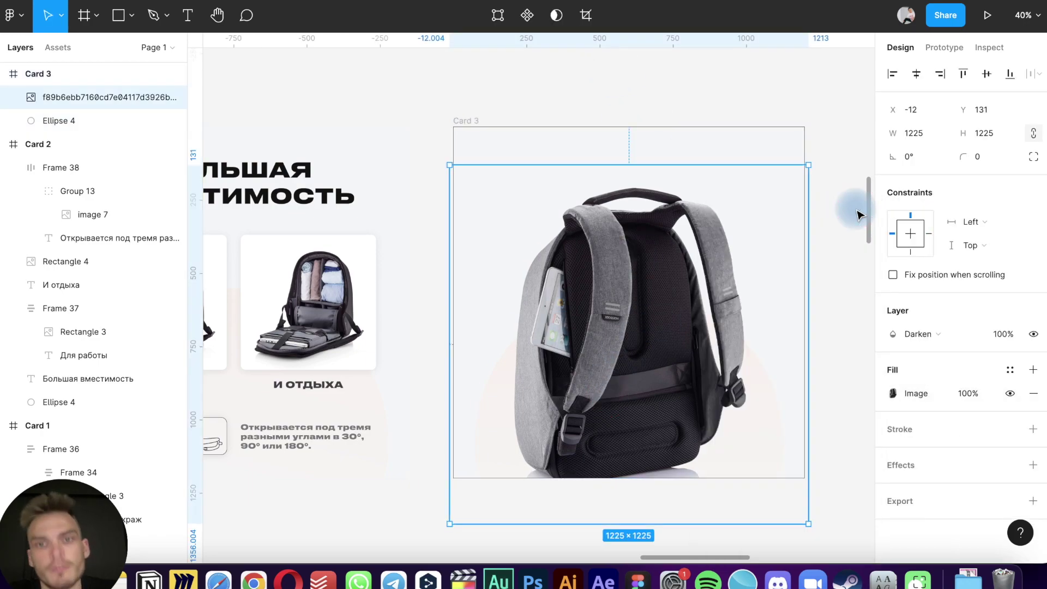
key("shift+Up")
key("shift+Up")
key("shift+Up")
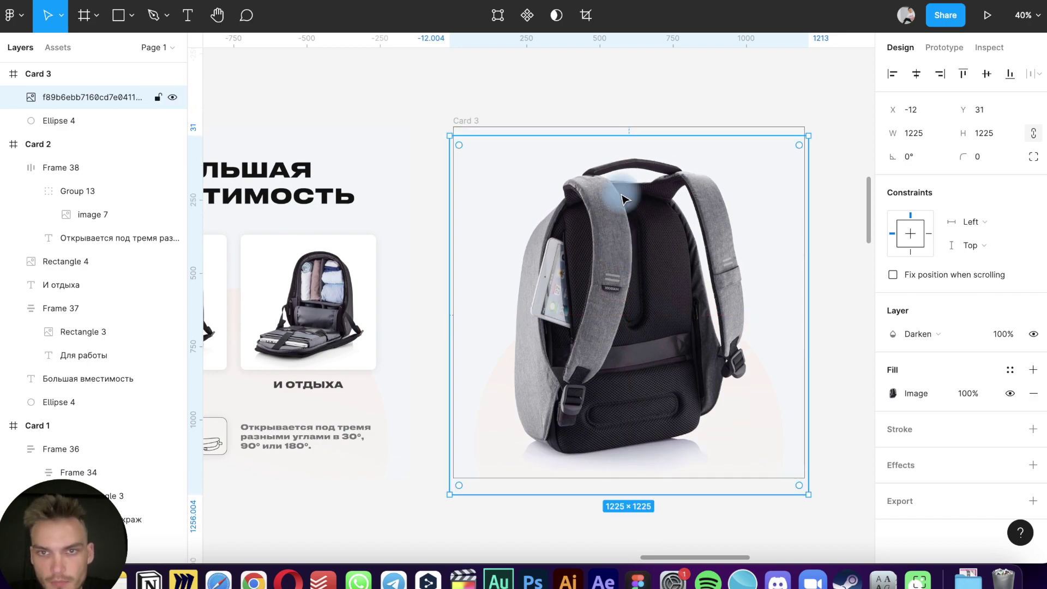
Shrink the backpack photo slightly and reposition it within Card 3
left_click_drag(628, 135, 629, 162, "shift")
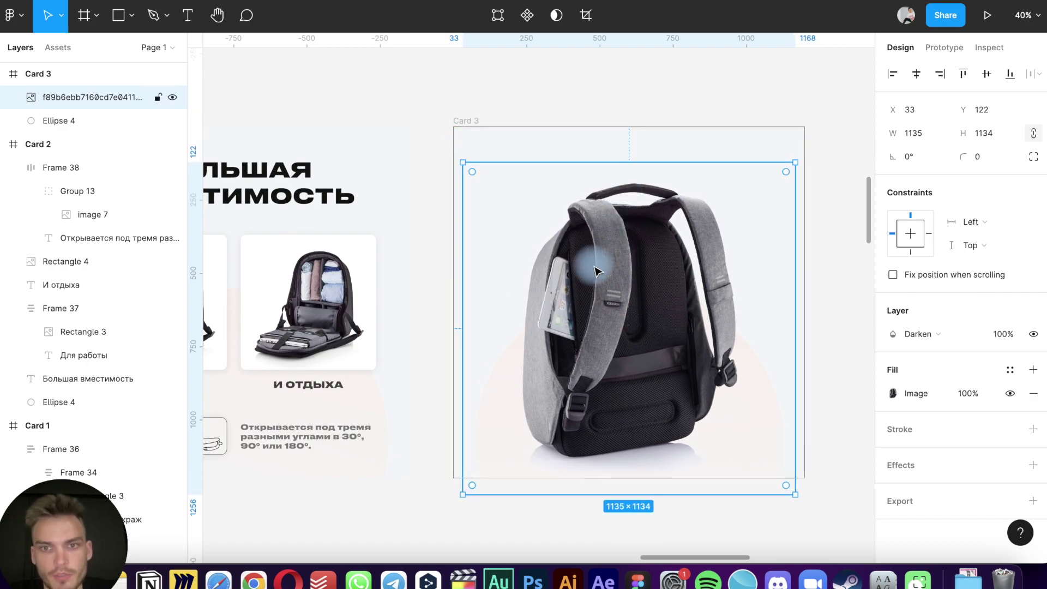
left_click_drag(596, 271, 596, 255)
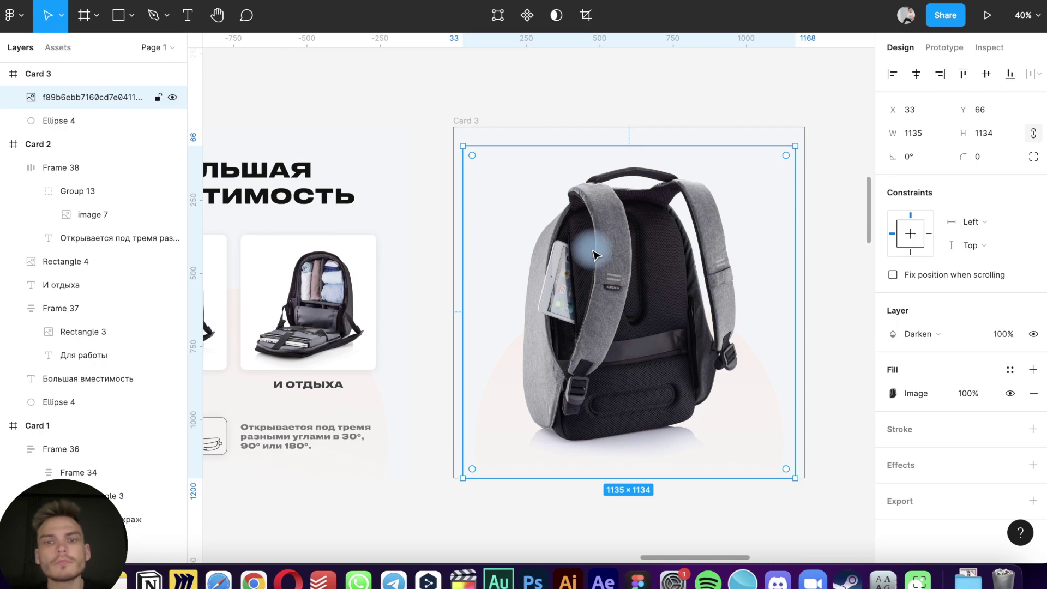
left_click_drag(659, 242, 665, 254)
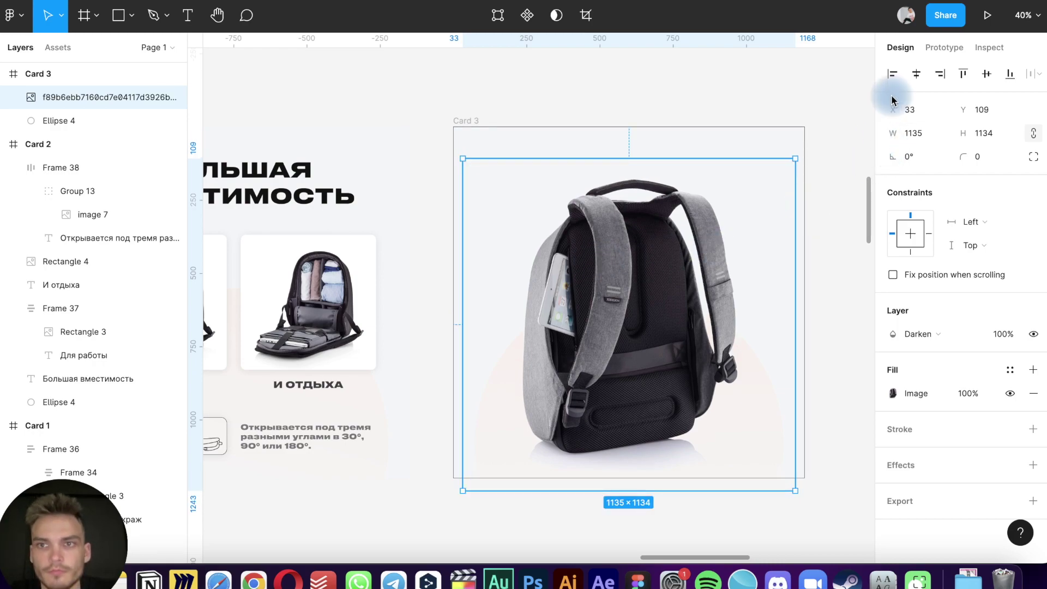
left_click(628, 89)
Shrink the photo from its top edge to 1065×1064 at Y 179
scroll(630, 95, "down", 5)
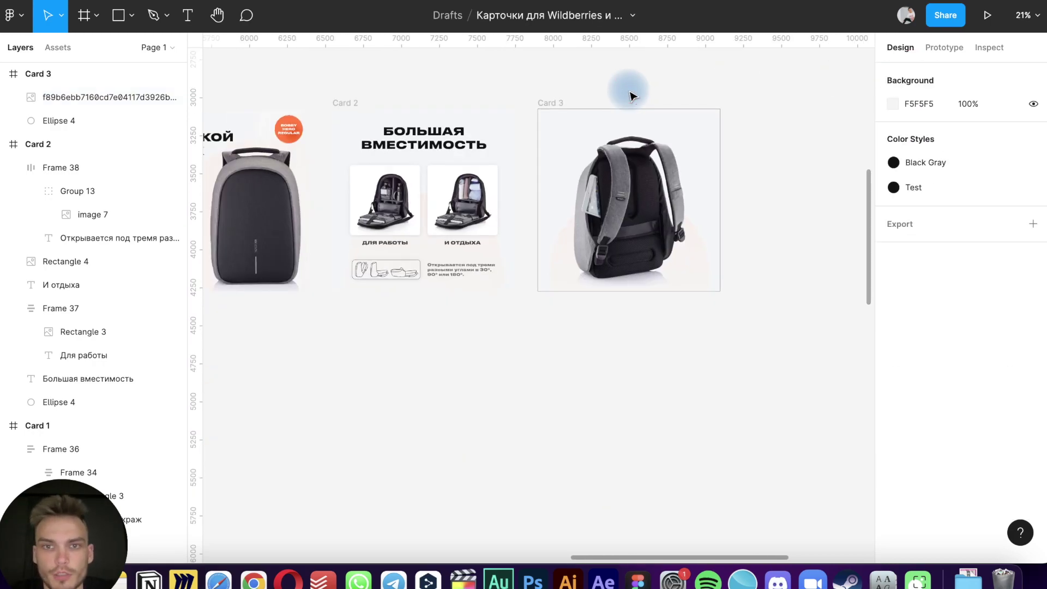
right_click(630, 96)
left_click(561, 224)
scroll(558, 223, "up", 5)
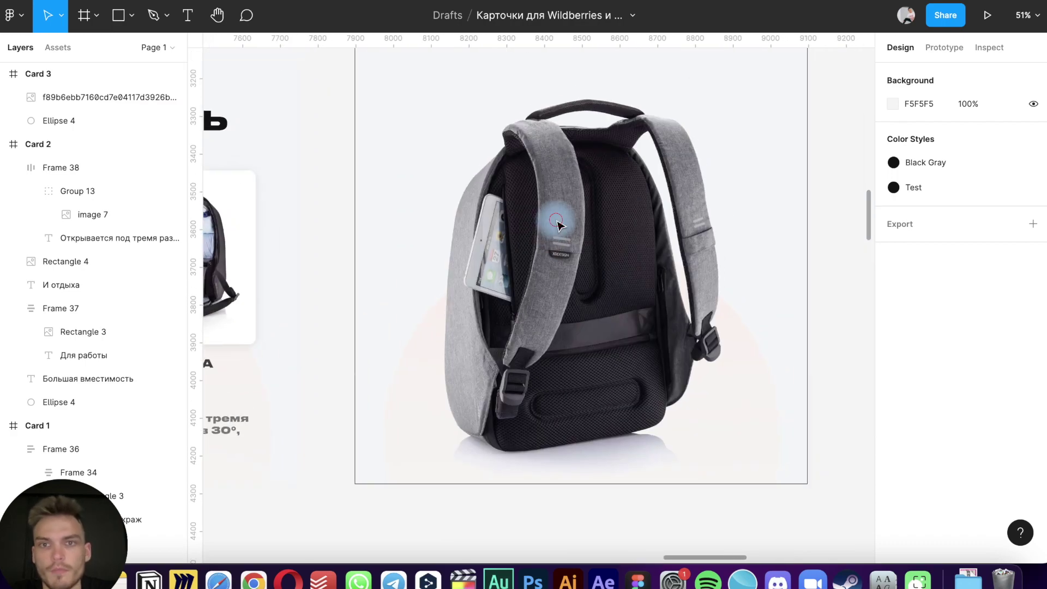
left_click(558, 224)
left_click_drag(571, 77, 573, 99)
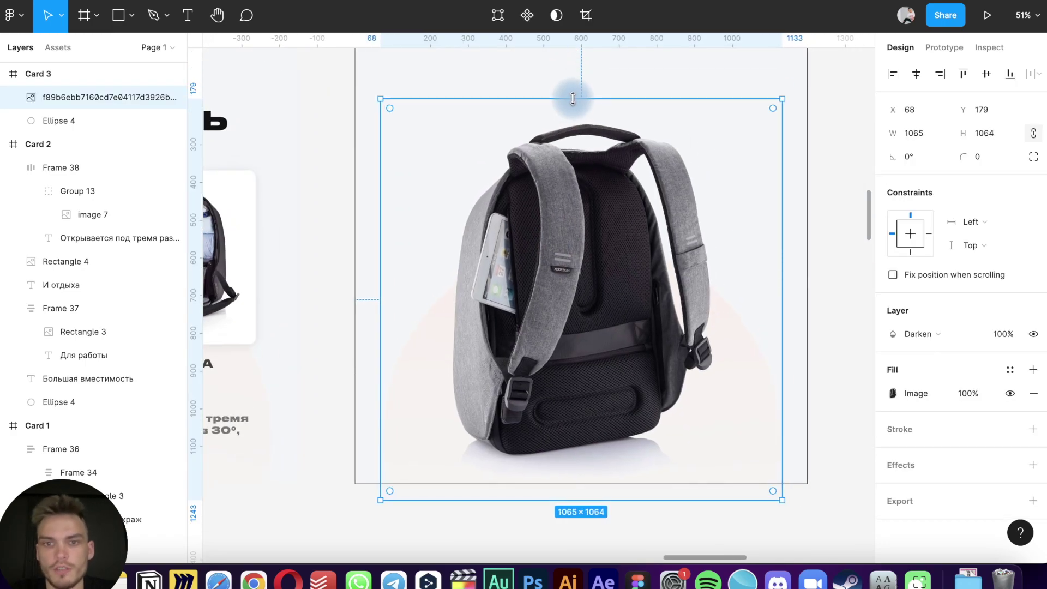
scroll(567, 107, "up", 3)
left_click(499, 241)
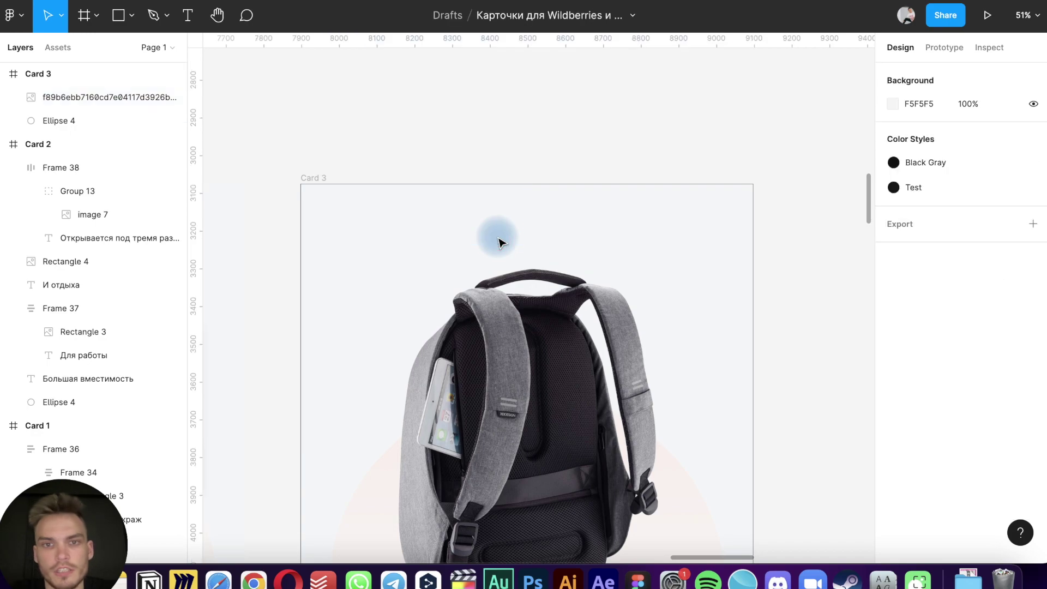
scroll(498, 235, "down", 3)
scroll(496, 233, "left", 3)
Alt-drag a copy of the Большая вместимость heading into Card 3 and retype it as ЗАЩИТА ОТ КРАЖ
left_click(445, 224)
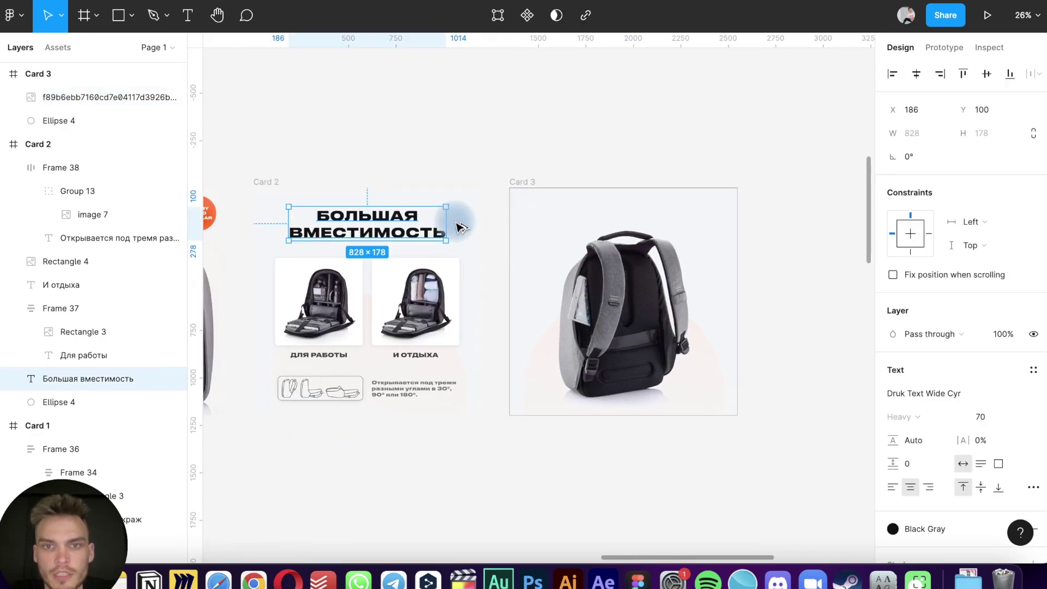
left_click_drag(457, 223, 716, 222)
double_click(595, 225)
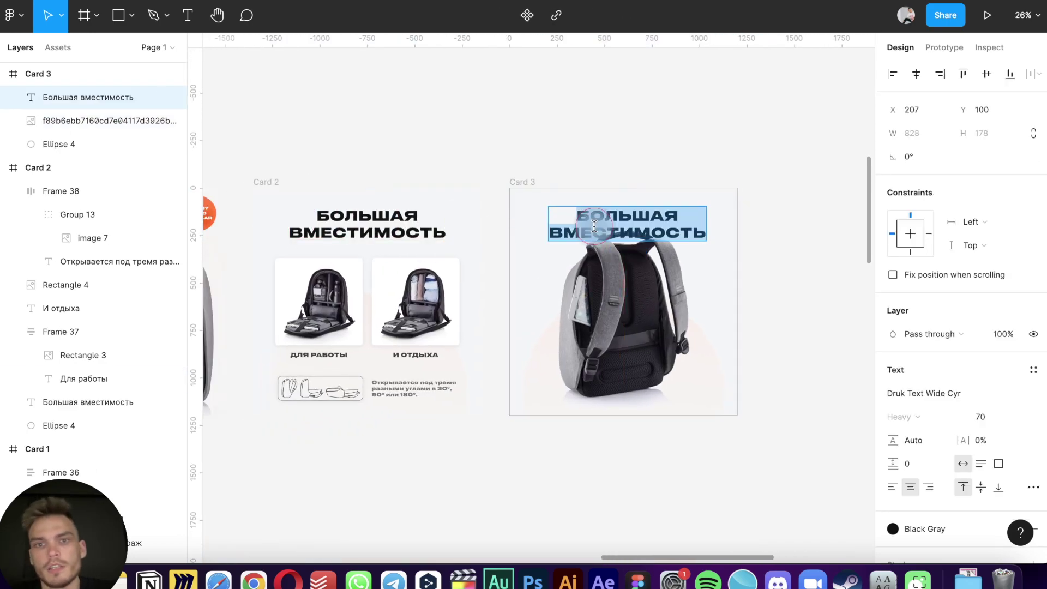
type("Защита от краж")
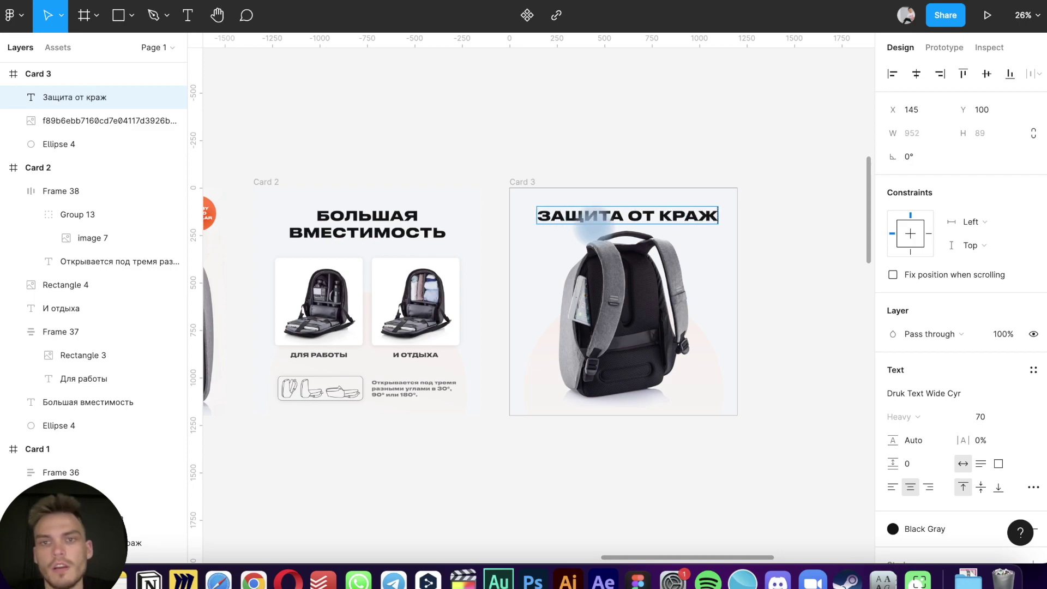
key("Escape")
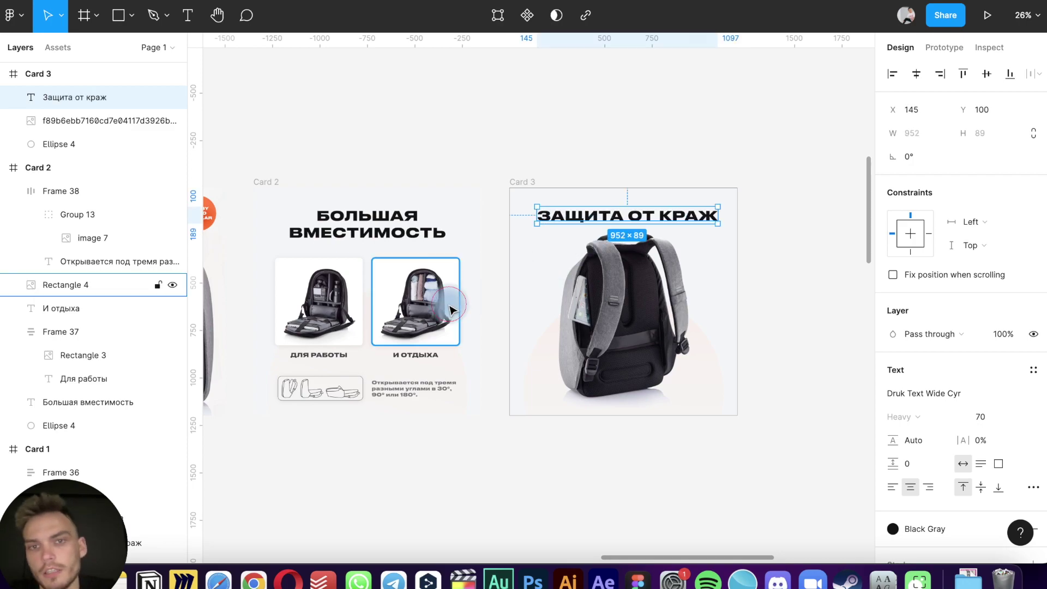
key("shift+Up")
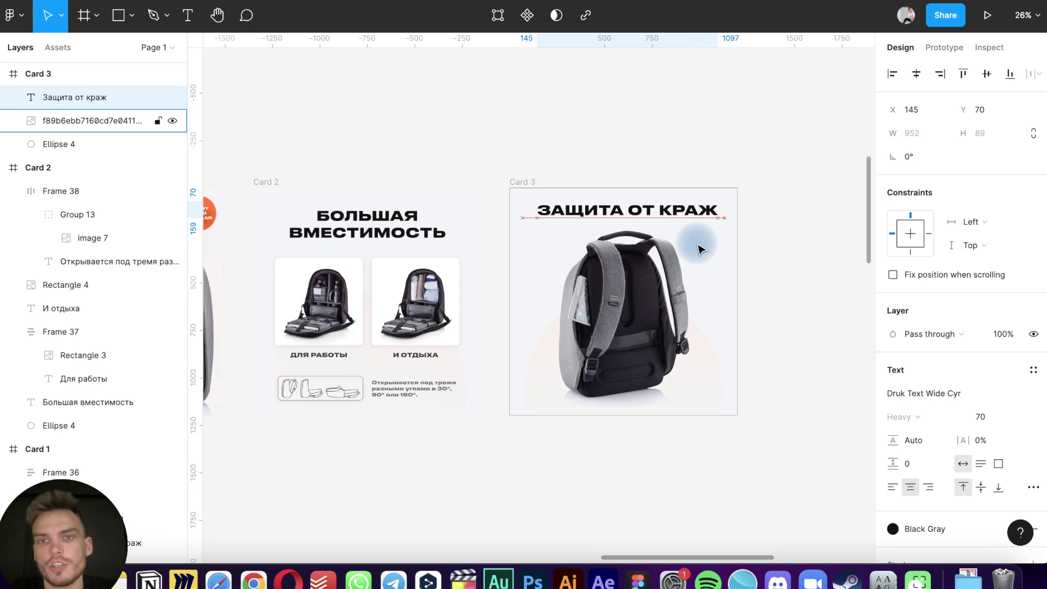
left_click(741, 195)
Select and copy the reference design's subtitle text
scroll(743, 197, "down", 1)
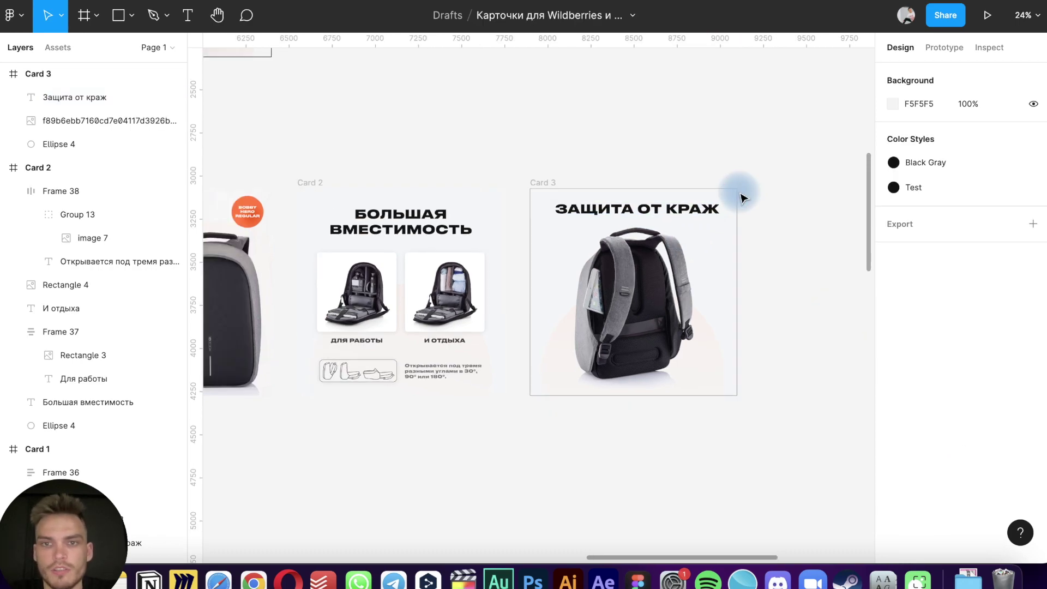
scroll(741, 195, "down", 5)
scroll(740, 195, "up", 1)
scroll(741, 195, "up", 3)
scroll(740, 195, "up", 2)
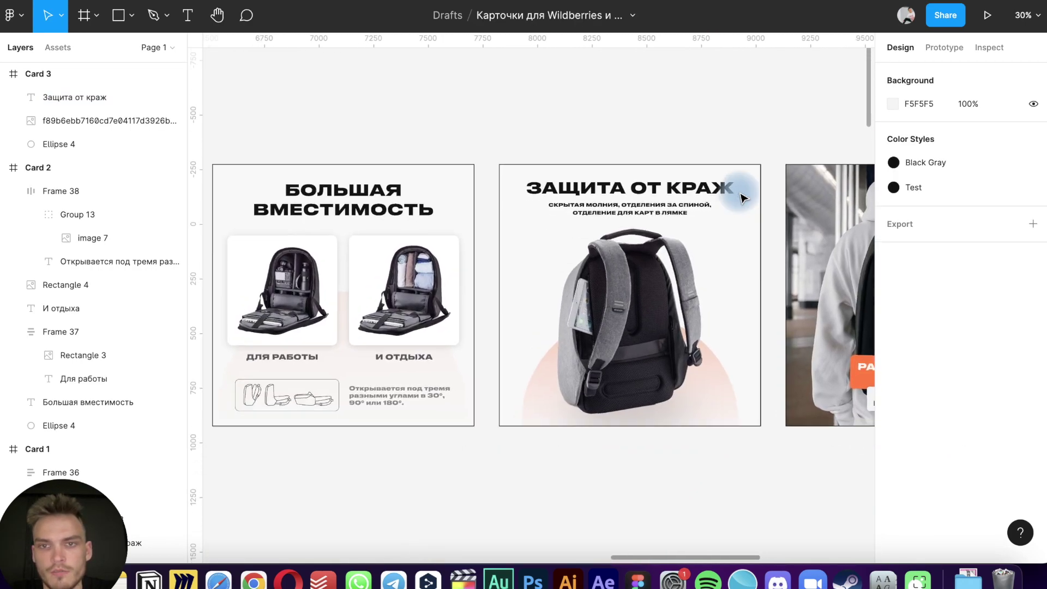
scroll(741, 195, "up", 4)
left_click(628, 172)
double_click(617, 171)
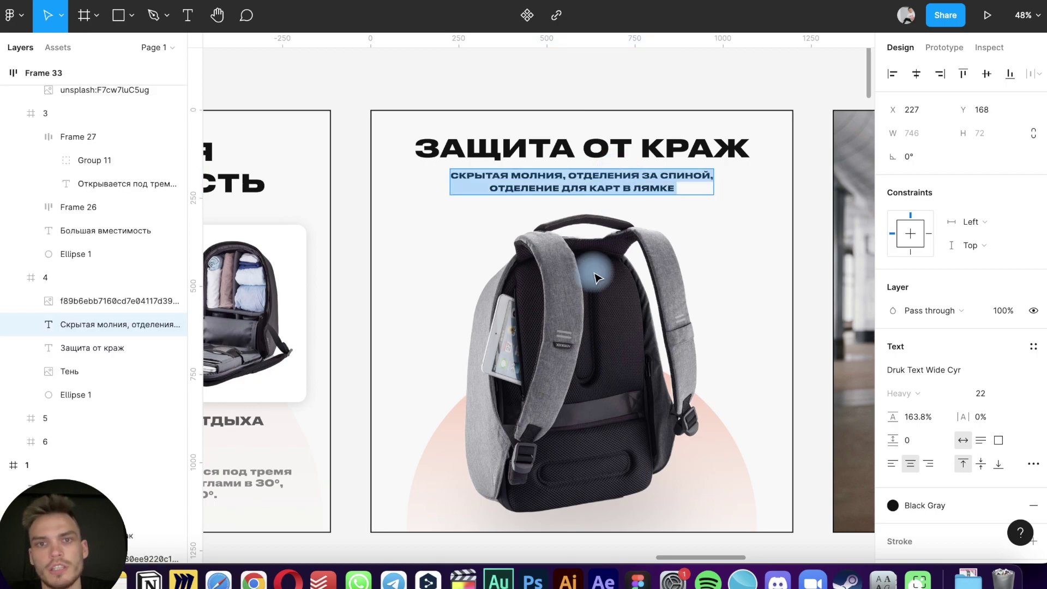
Top-align the Большая вместимость and ЗАЩИТА ОТ КРАЖ headings
scroll(597, 277, "down", 5)
scroll(590, 292, "up", 3)
scroll(590, 293, "down", 4)
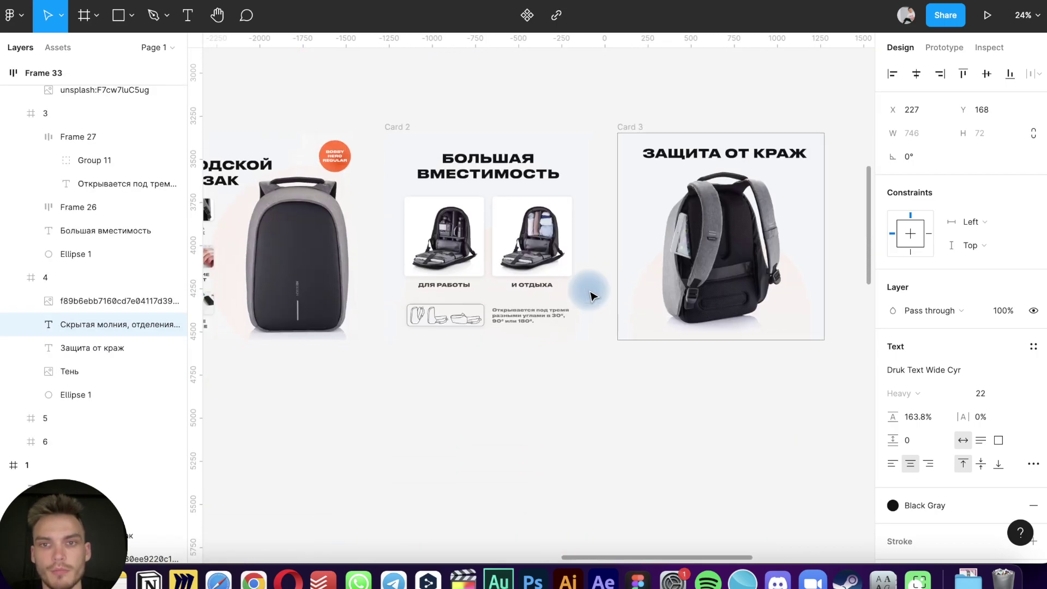
left_click(495, 161)
left_click(752, 156, "shift")
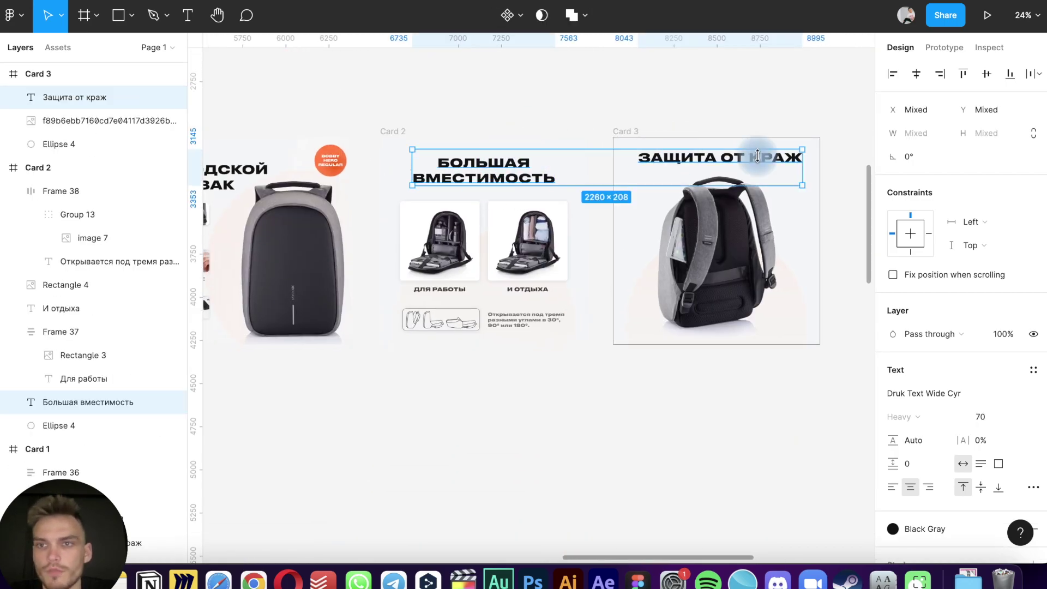
left_click(962, 75)
scroll(263, 184, "left", 5)
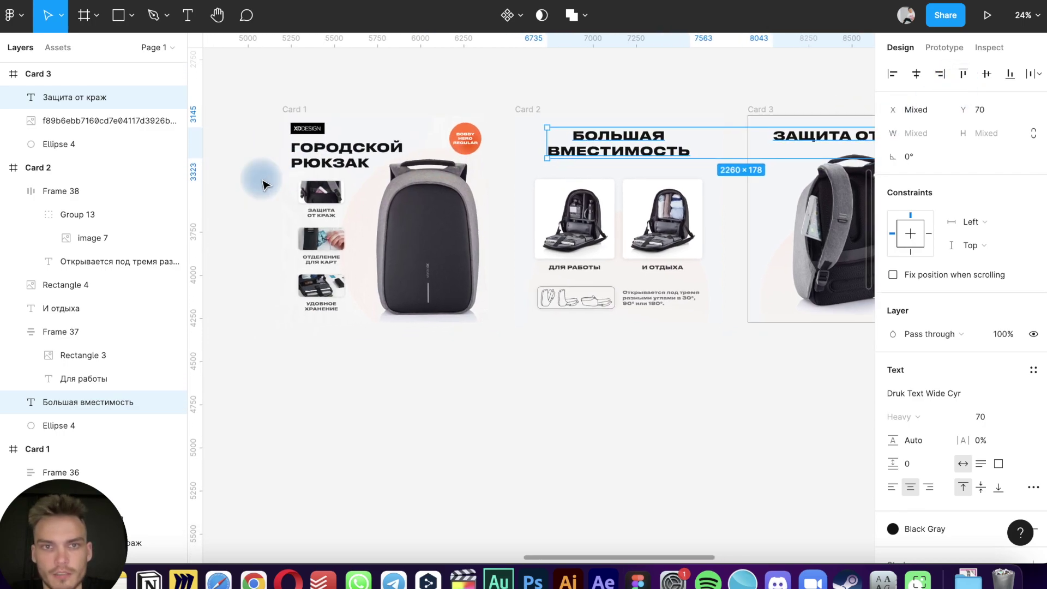
scroll(262, 185, "right", 5)
Shrink Card 3's backpack photo to about 955×954
left_click(399, 219)
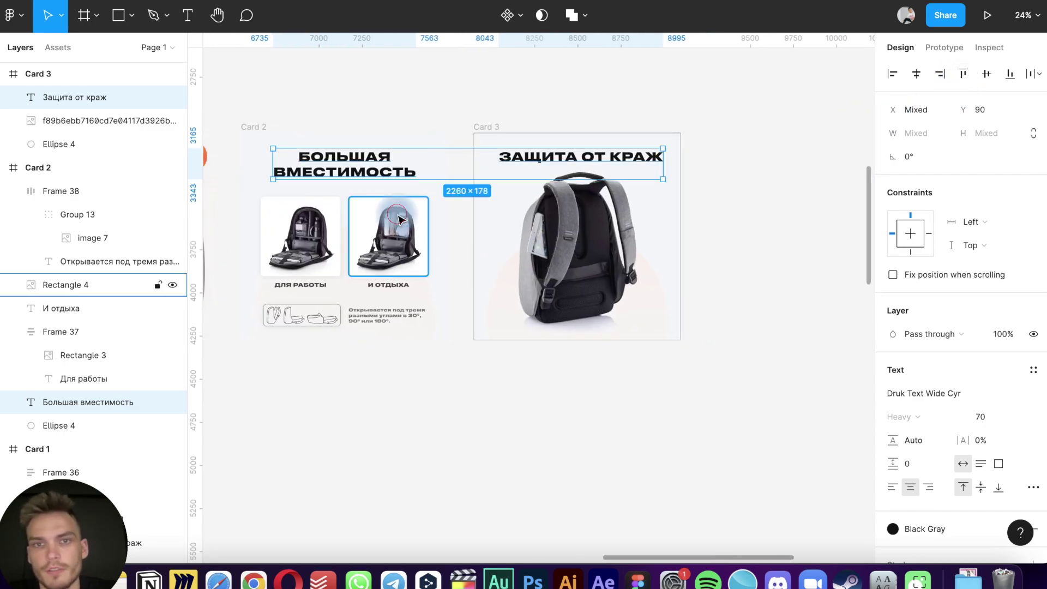
scroll(399, 220, "up", 3)
scroll(436, 221, "right", 3)
scroll(437, 221, "up", 2)
left_click(574, 260)
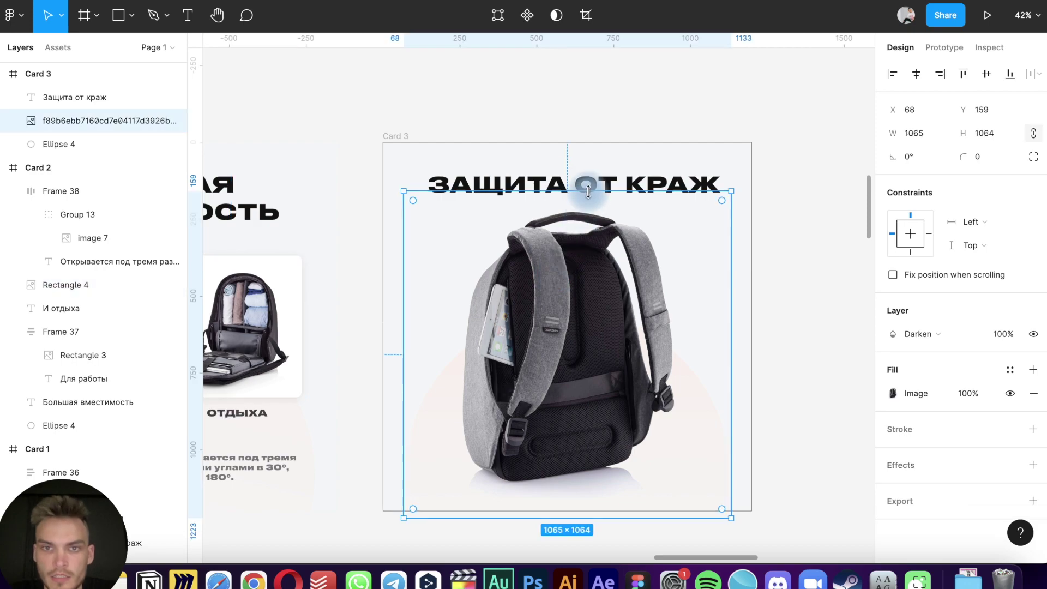
left_click_drag(588, 191, 587, 228)
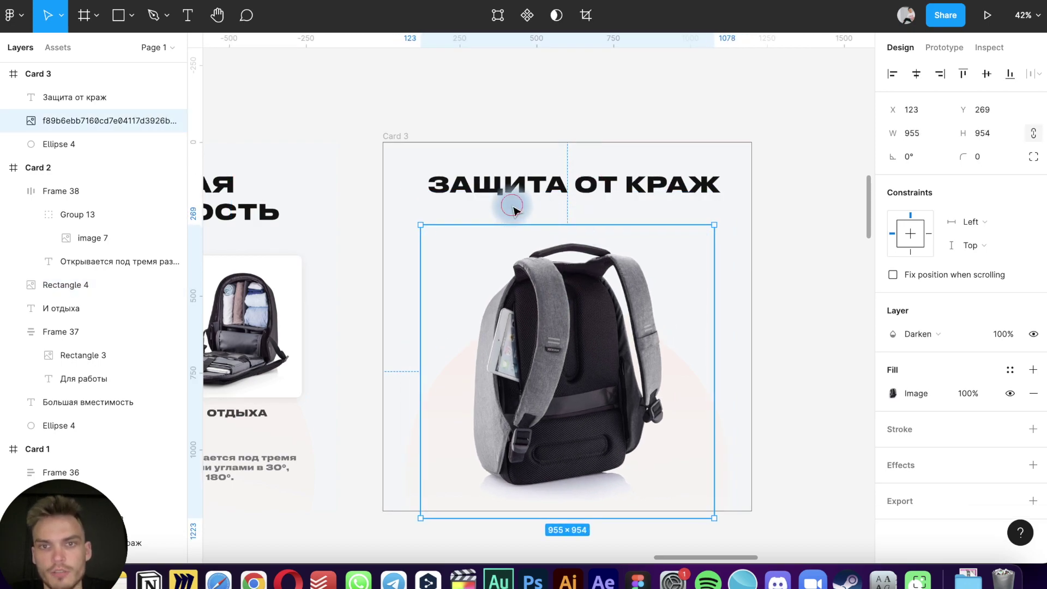
Duplicate the heading below itself and replace its text with the copied subtitle
left_click(514, 205)
left_click_drag(542, 184, 543, 217, "alt")
key("ctrl+shift+r")
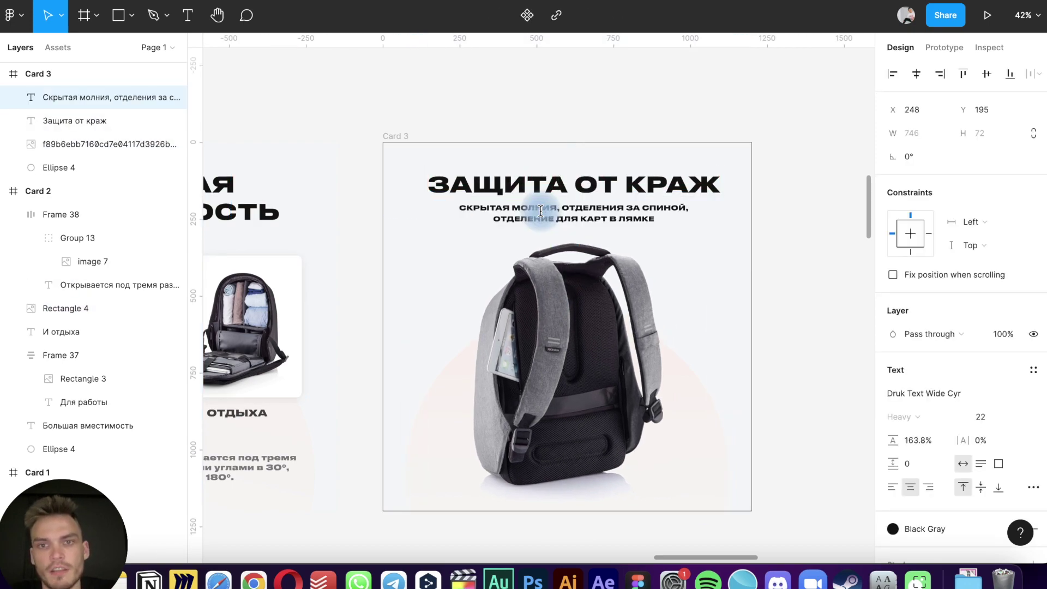
key("Return")
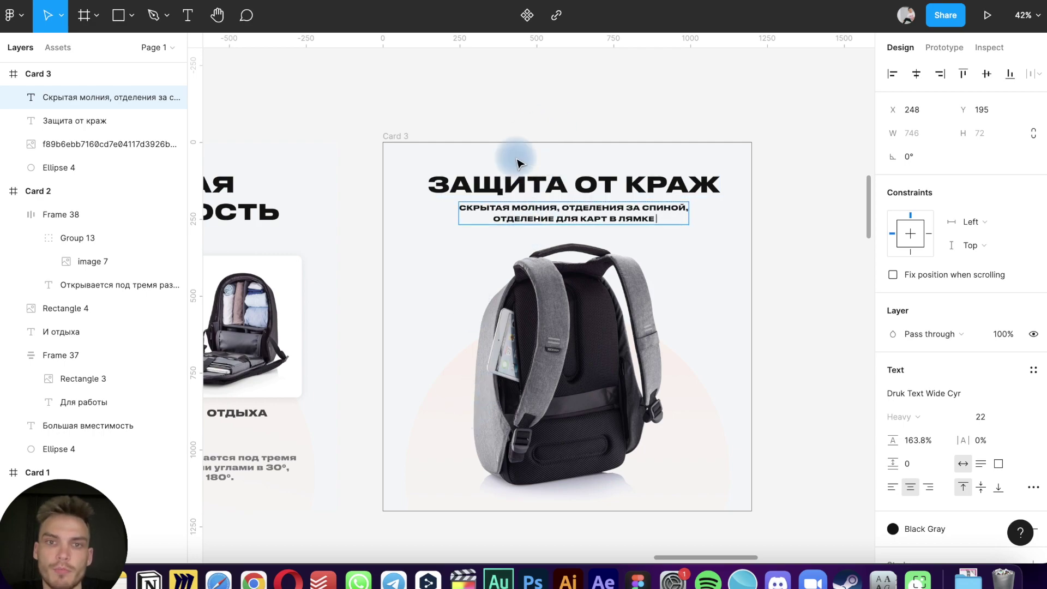
key("Right")
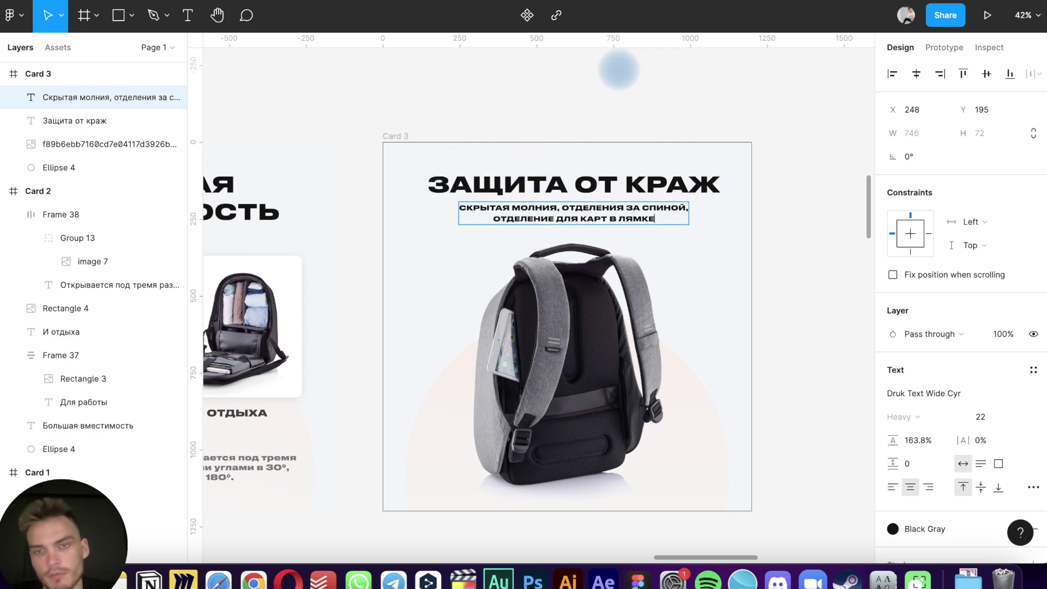
Undo an accidental paste over the ЗАЩИТА ОТ КРАЖ heading and reselect the subtitle
left_click(600, 173)
double_click(599, 173)
left_click(599, 174)
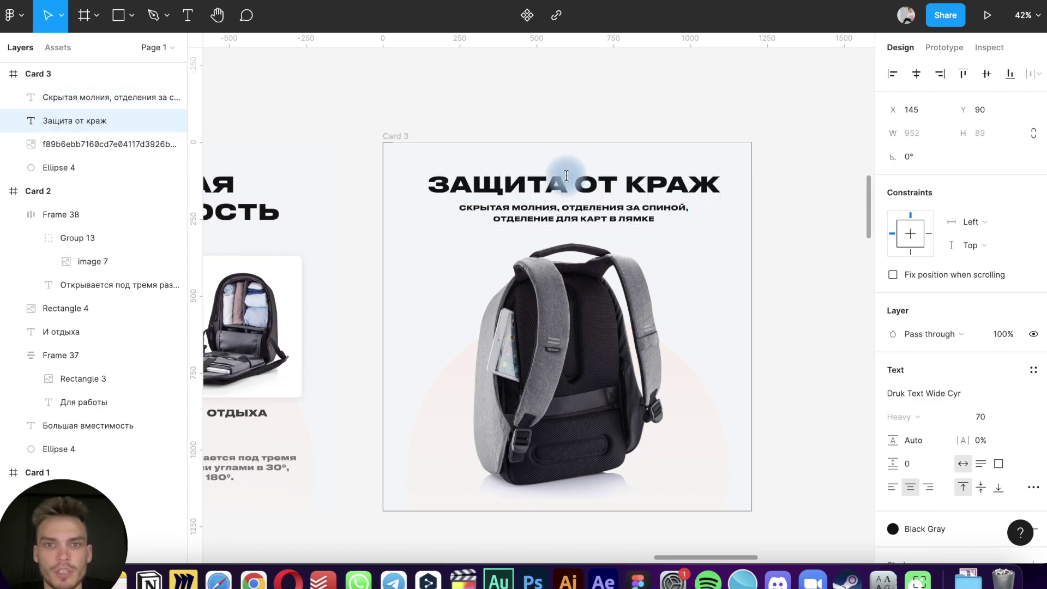
double_click(536, 187)
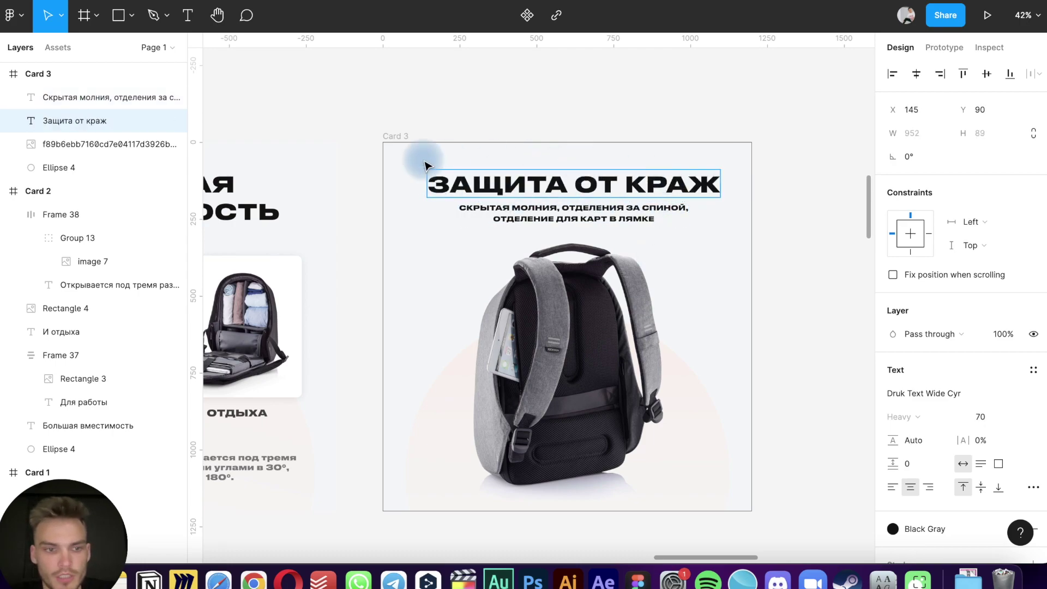
triple_click(479, 174)
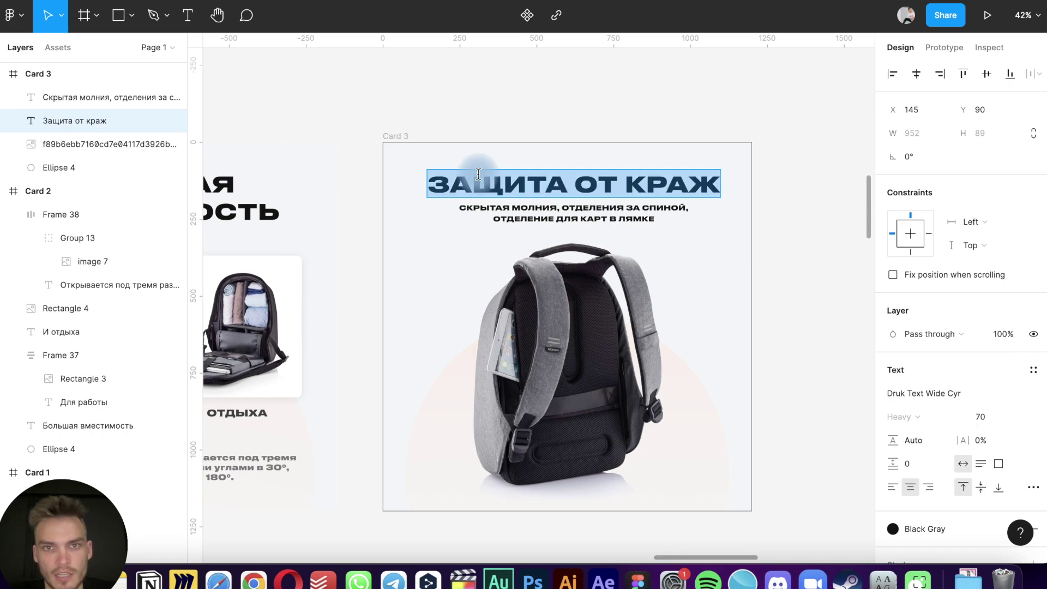
right_click(623, 179)
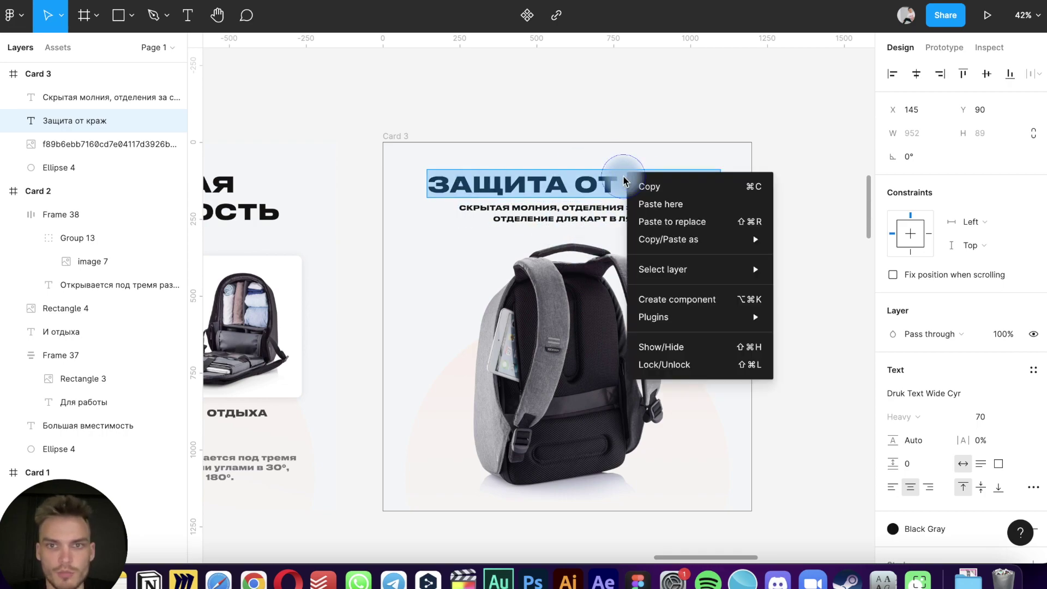
left_click(712, 204)
key("ctrl+z")
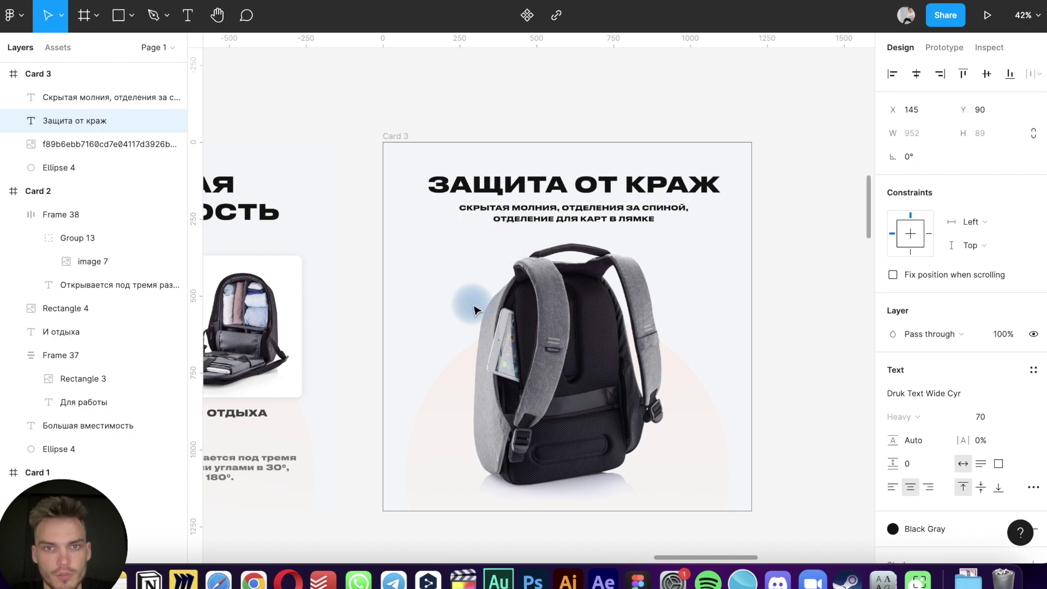
left_click(546, 213)
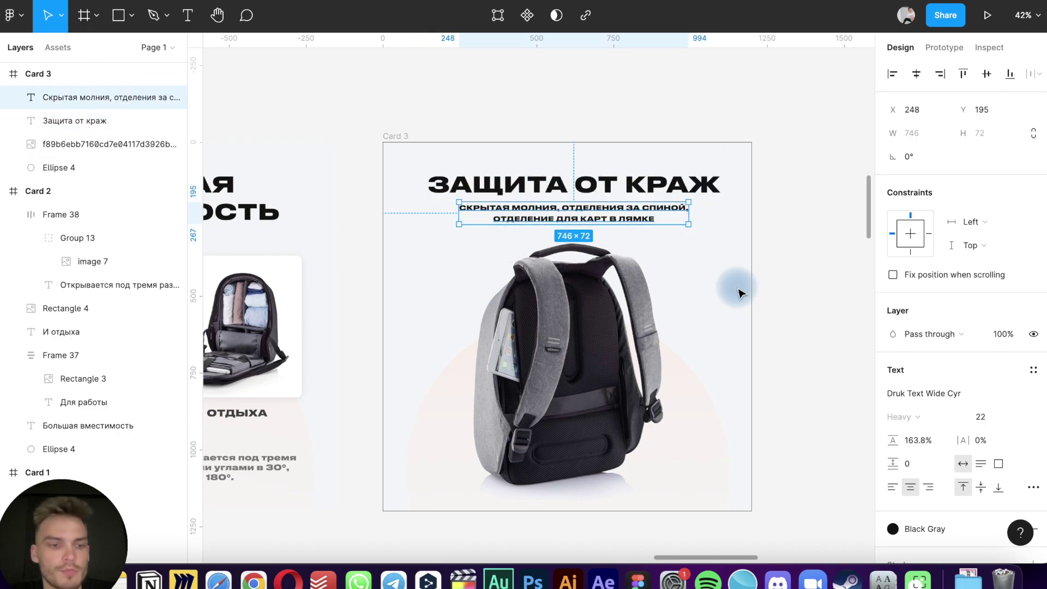
left_click(760, 229)
left_click(665, 212)
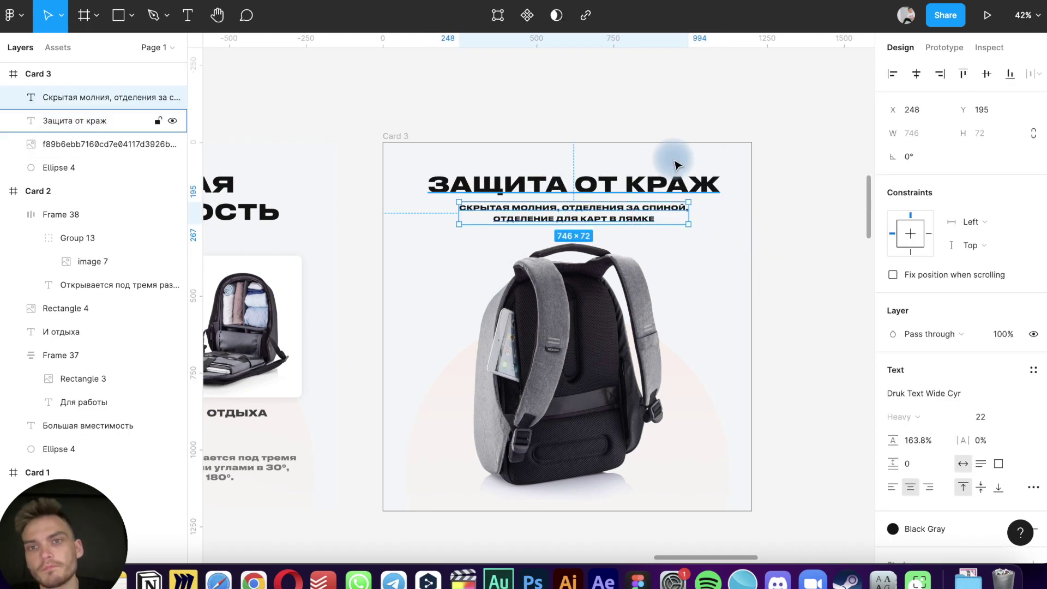
Wrap heading and subtitle in an auto-layout frame with gap 20, centred horizontally in Card 3
left_click(667, 168, "shift")
key("shift+a")
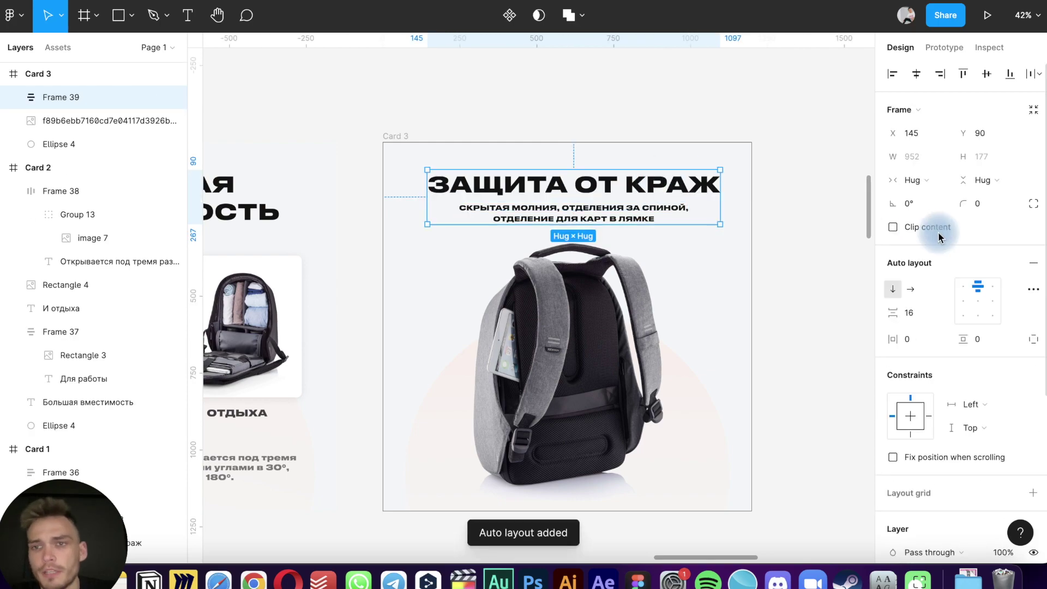
type("20")
key("Return")
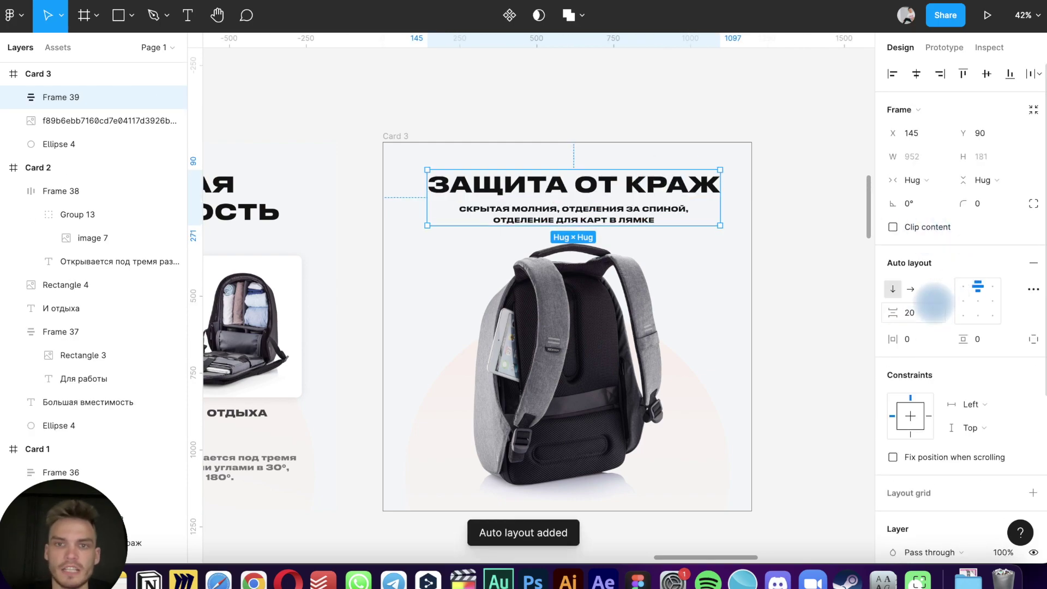
left_click(792, 338)
left_click(635, 201)
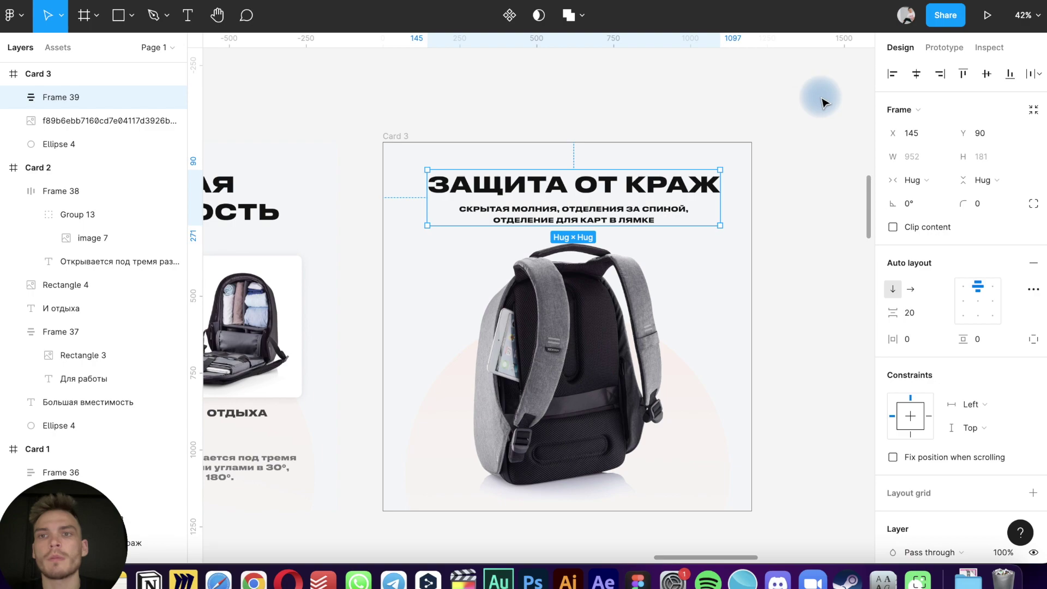
left_click(916, 74)
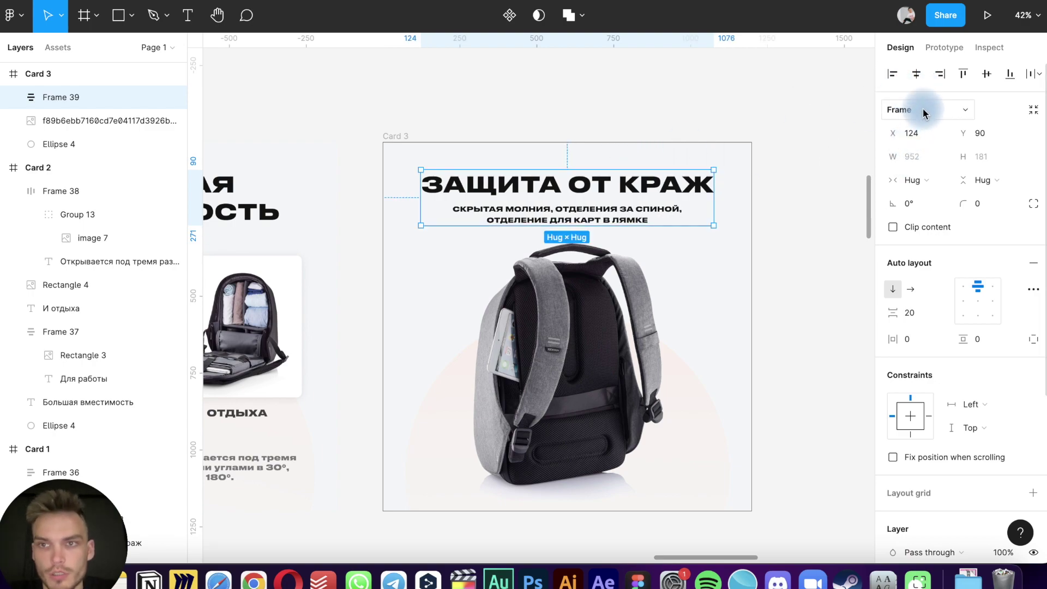
key("alt")
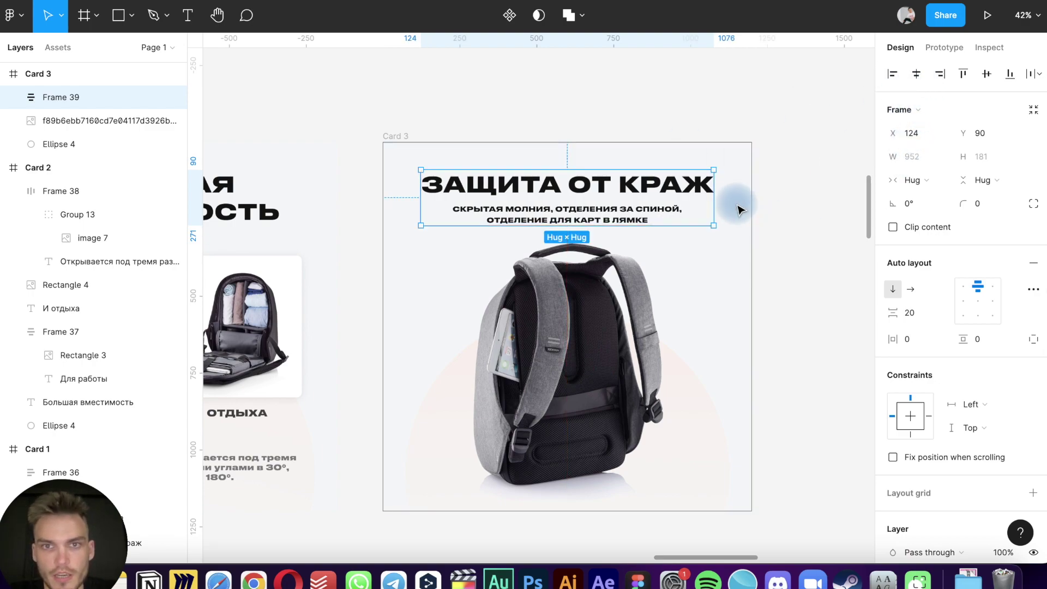
key("alt")
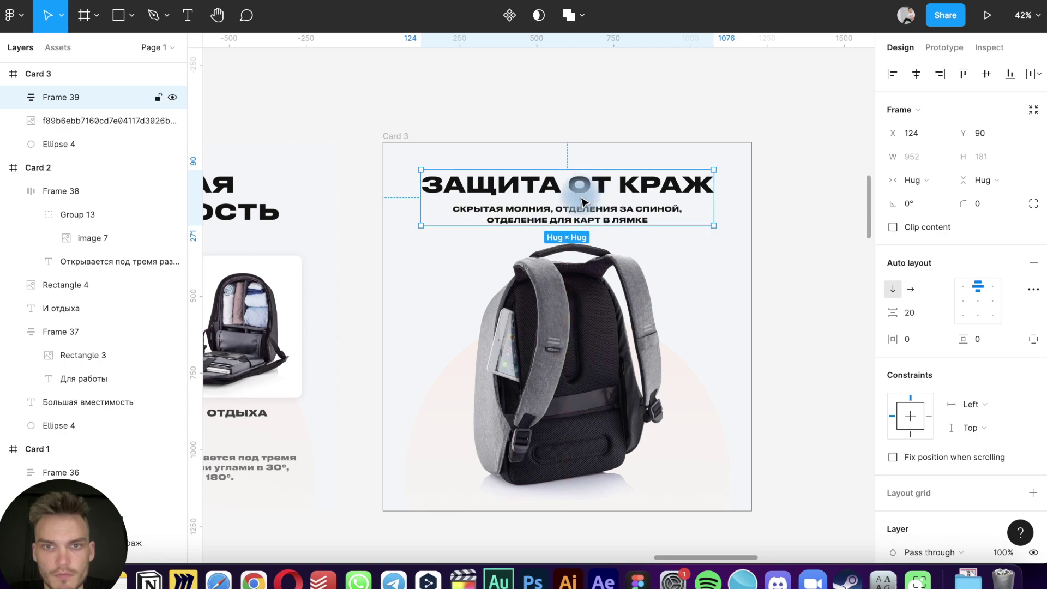
Shorten the backpack photo from its top edge to 955×902 below the heading frame
left_click(551, 269)
left_click_drag(570, 227, 573, 240)
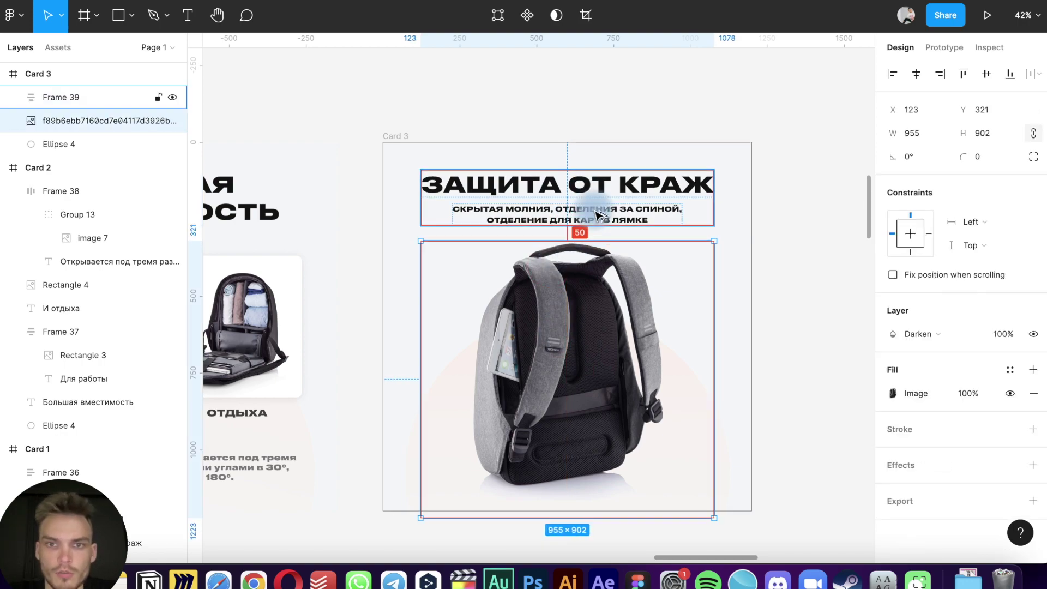
left_click(586, 216)
left_click(614, 97)
Nudge Card 3's ЗАЩИТА ОТ КРАЖ heading block up slightly
scroll(614, 97, "down", 5)
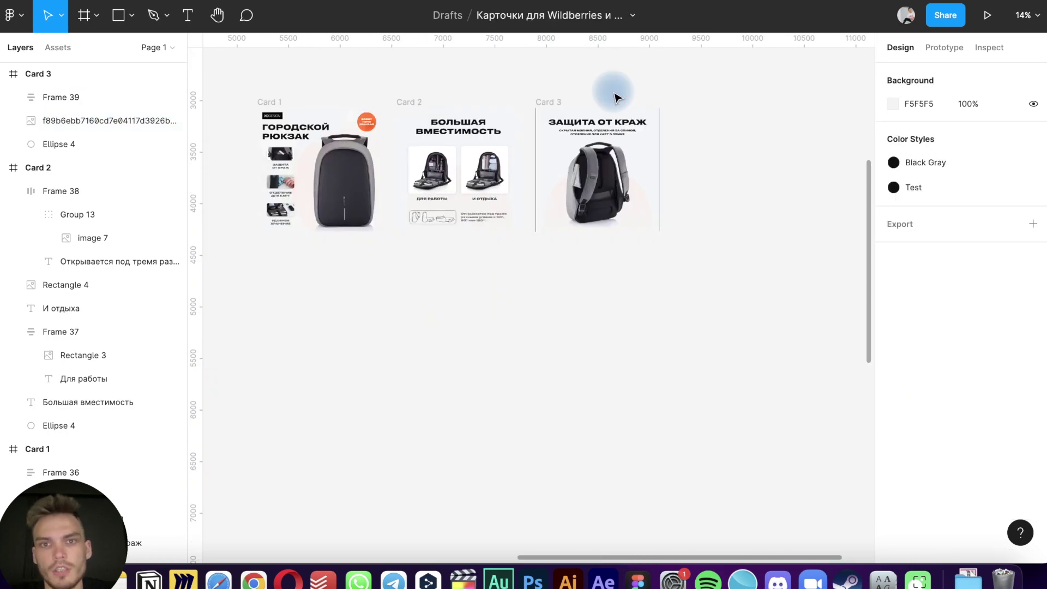
scroll(614, 97, "up", 3)
left_click(587, 168)
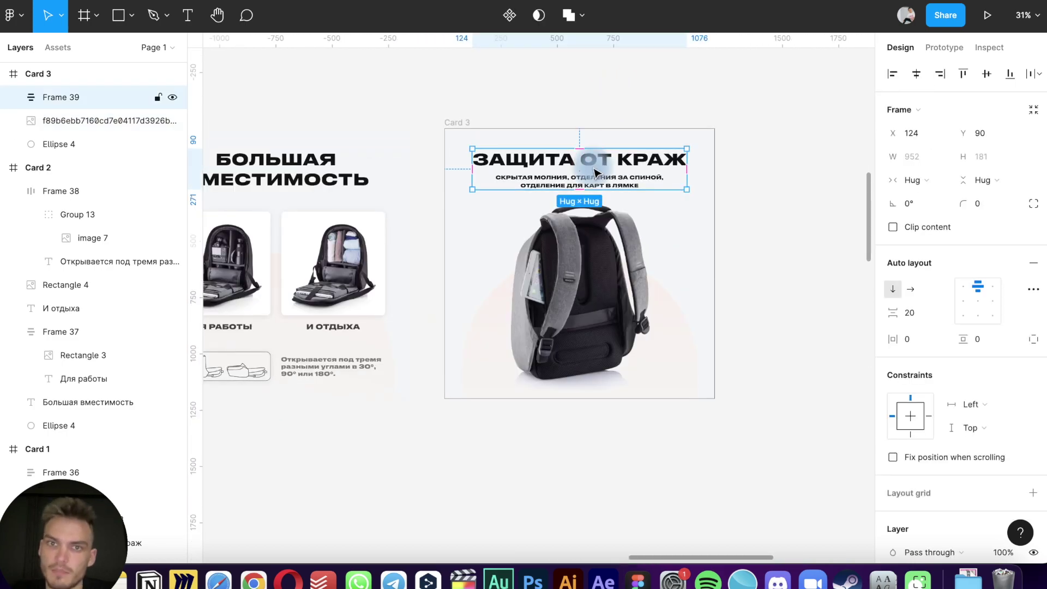
left_click_drag(587, 168, 587, 166)
left_click(475, 89)
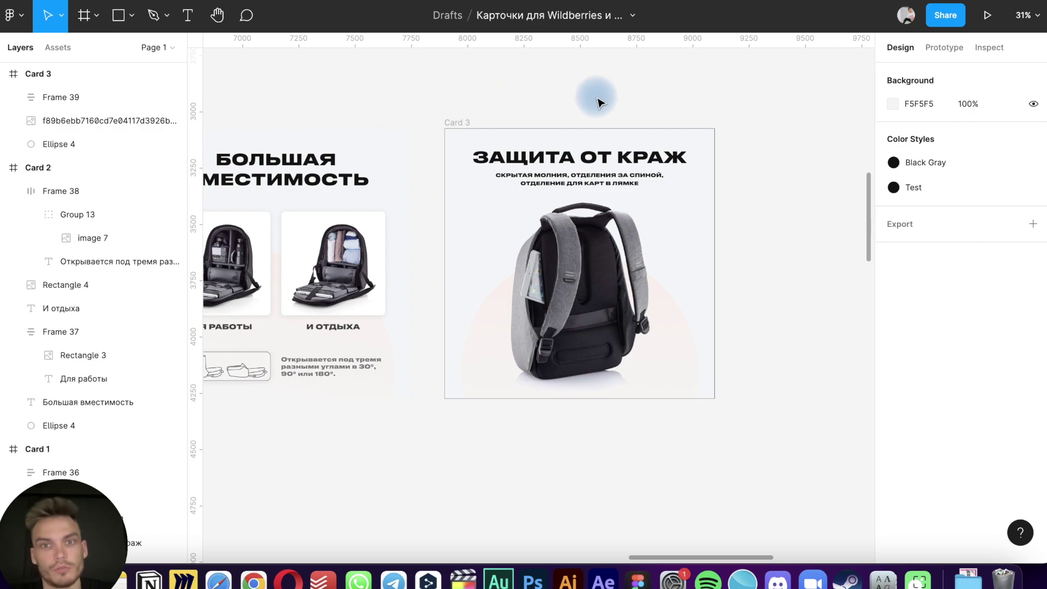
Set the peach circle behind Card 3's backpack to 100% opacity
scroll(703, 133, "down", 3)
scroll(703, 134, "up", 5)
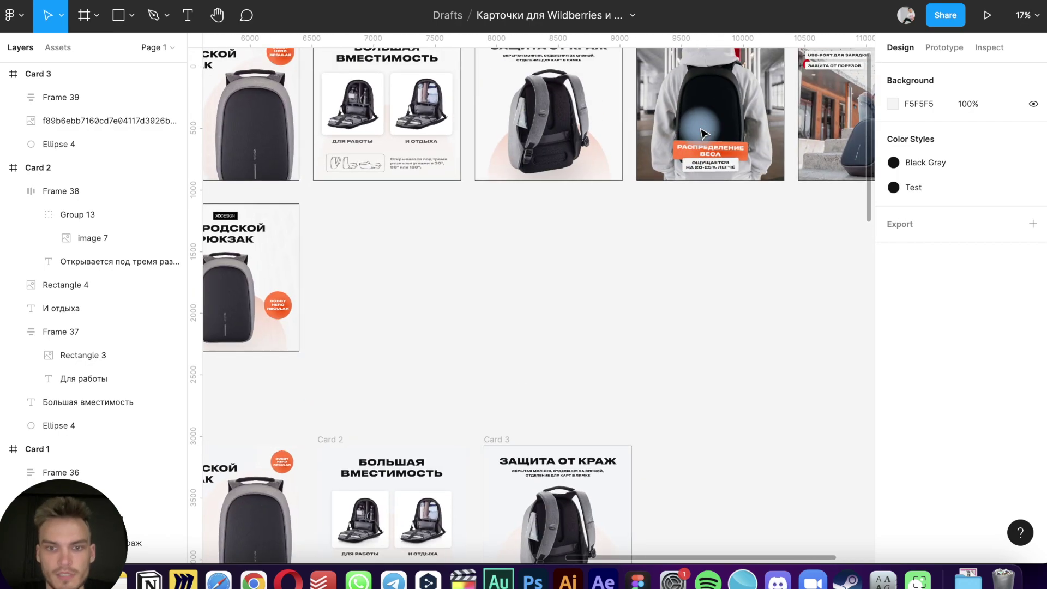
scroll(704, 140, "up", 2)
scroll(704, 139, "down", 3)
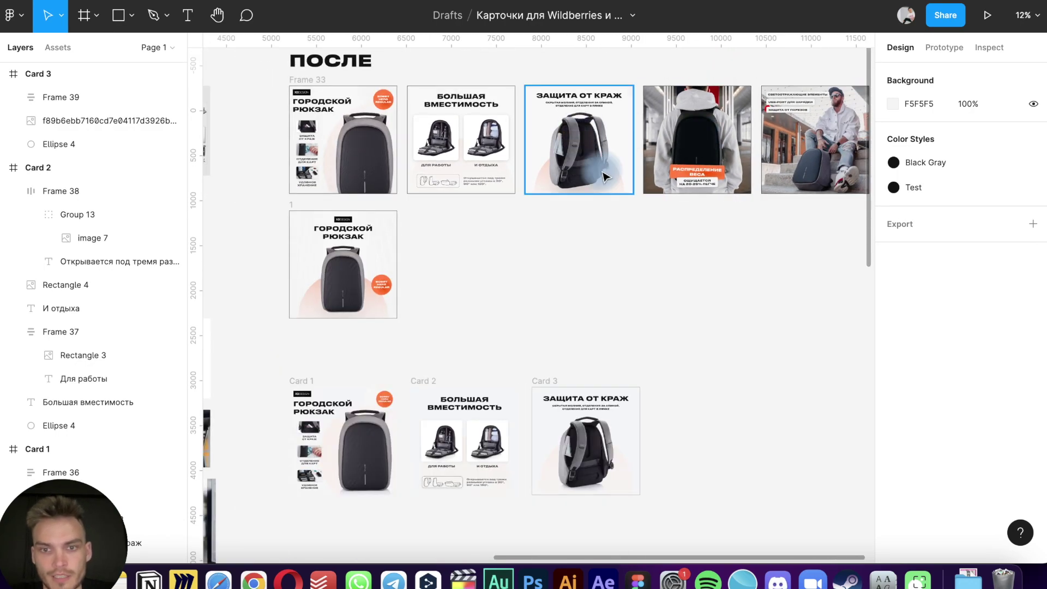
left_click(625, 467)
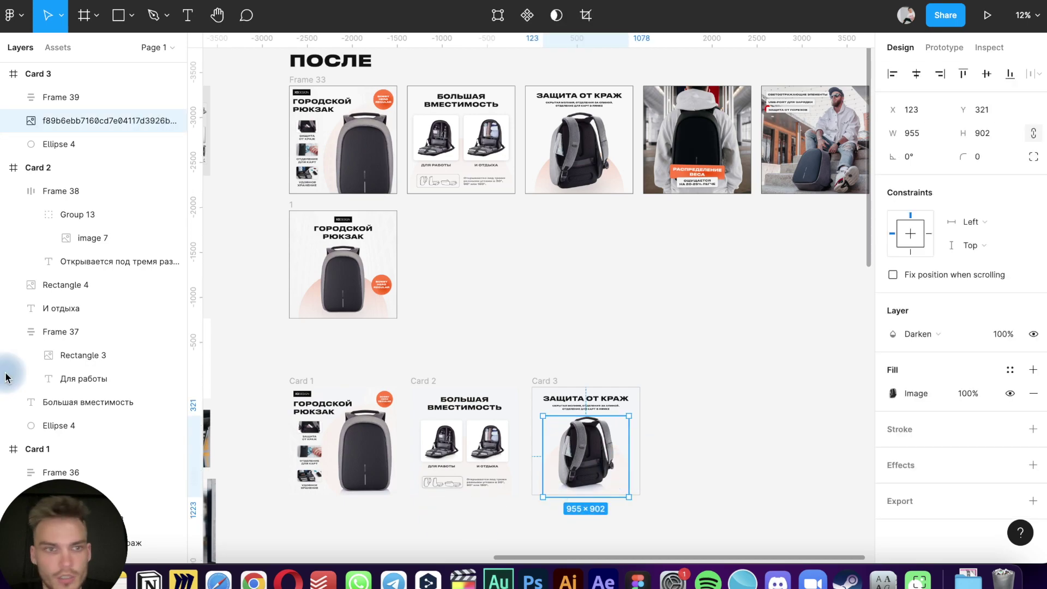
left_click(64, 143)
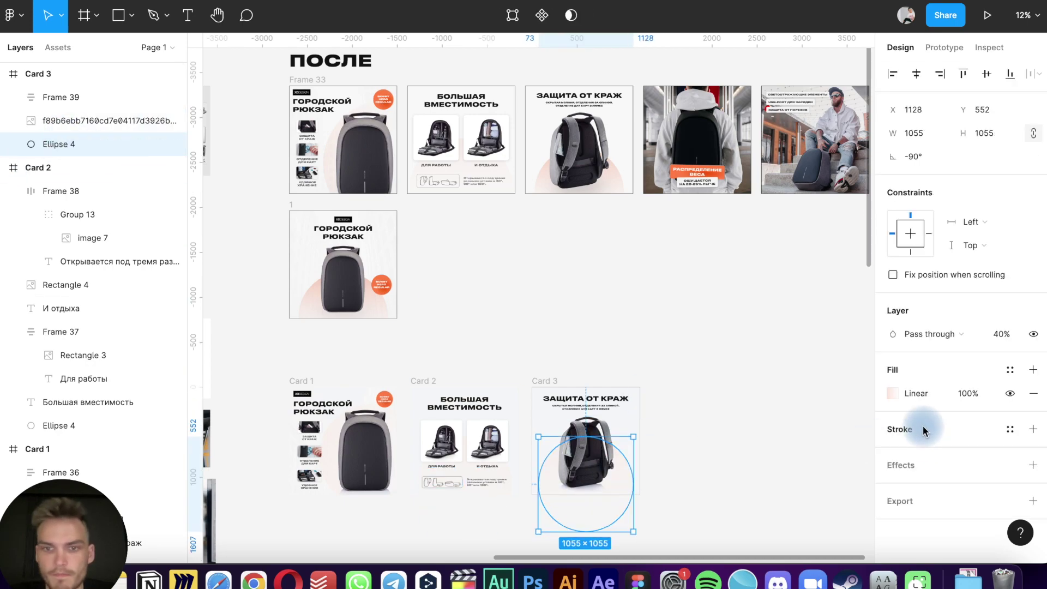
key("0")
left_click(783, 460)
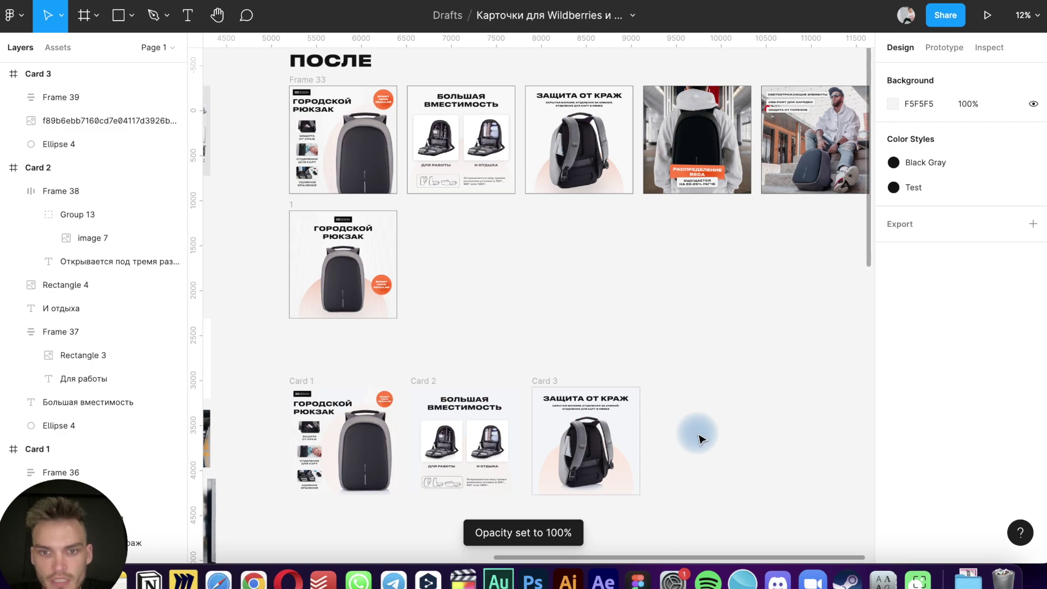
Enlarge Card 3's backpack photo to about 1021×965
scroll(701, 440, "up", 5)
scroll(701, 439, "up", 3)
scroll(701, 439, "up", 2)
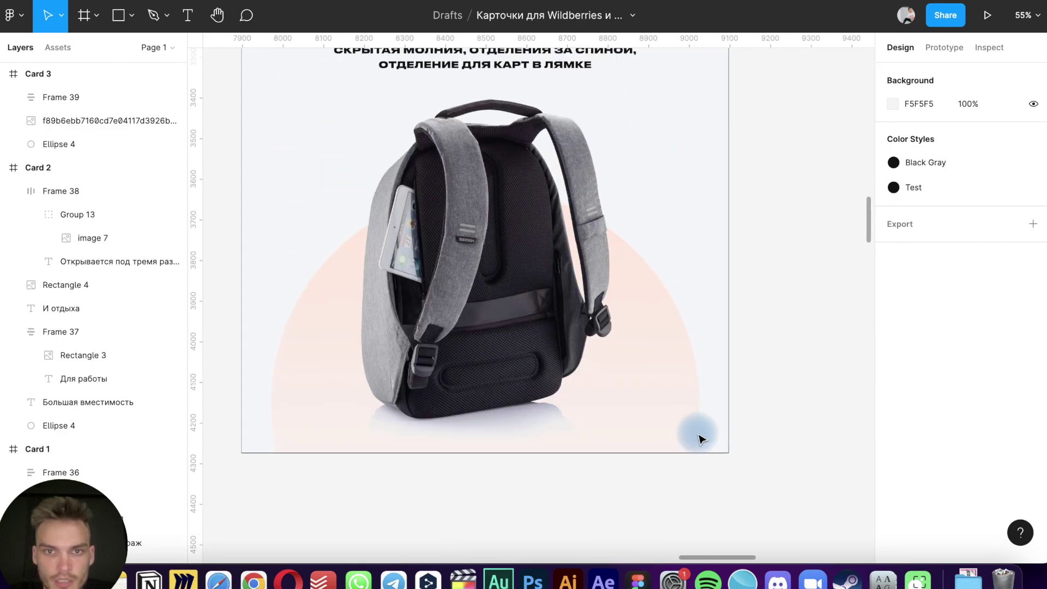
scroll(702, 439, "up", 3)
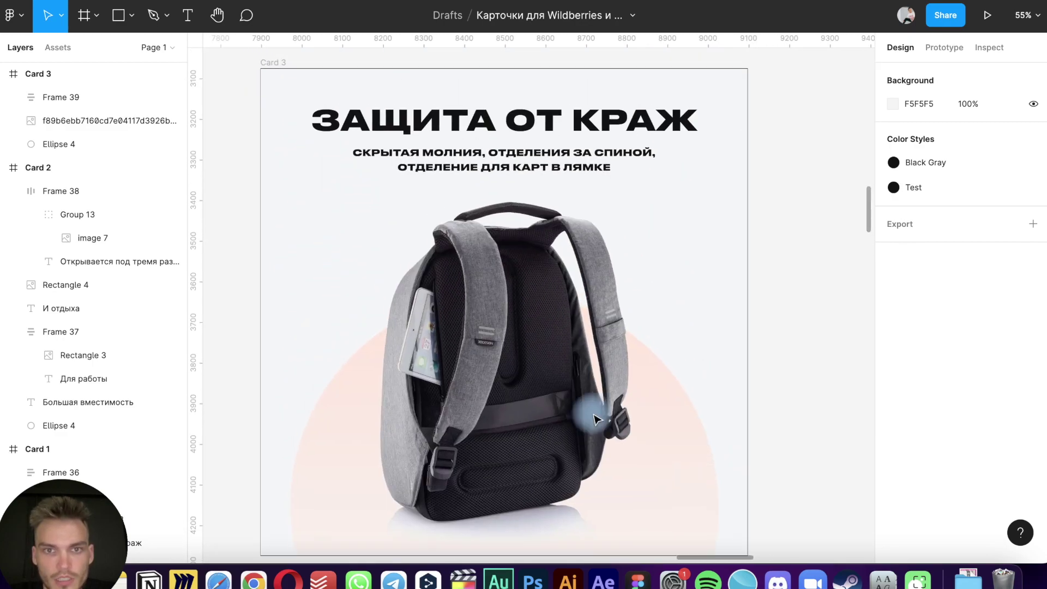
scroll(596, 416, "down", 2)
scroll(508, 402, "down", 3)
scroll(507, 391, "down", 5)
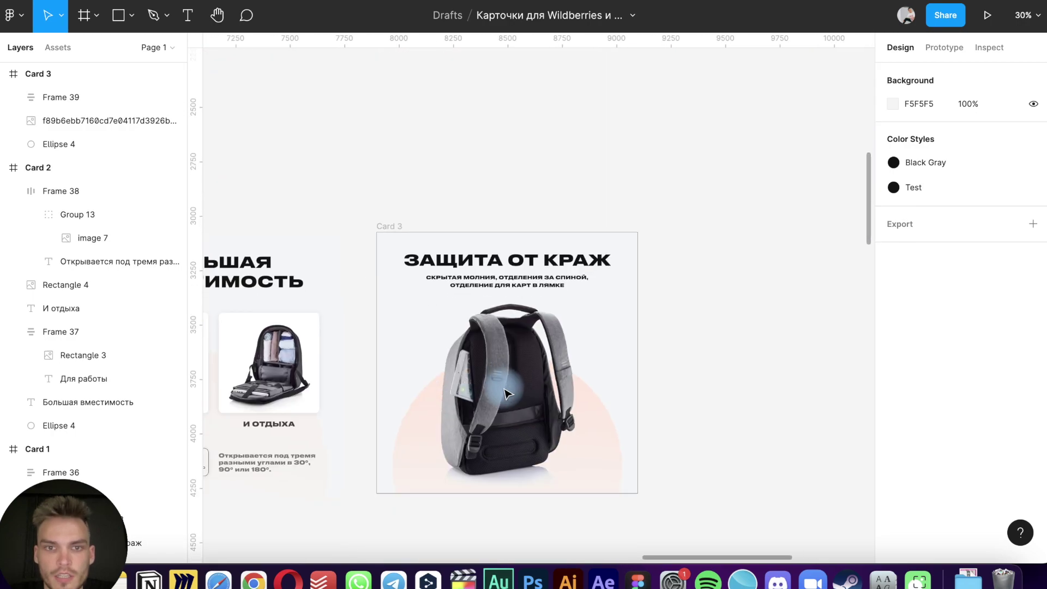
left_click(527, 459)
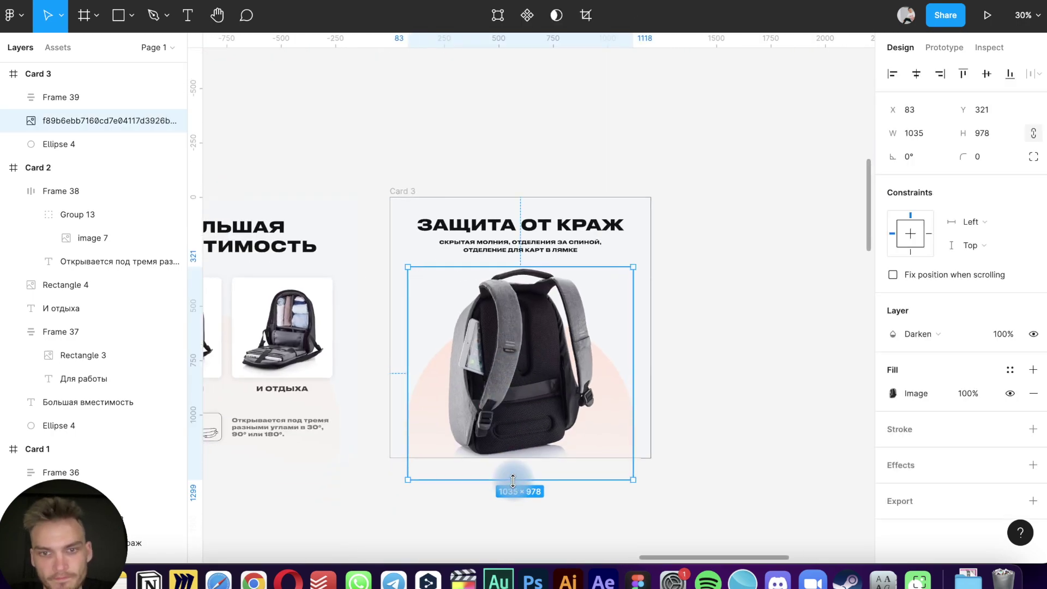
left_click_drag(513, 466, 513, 478)
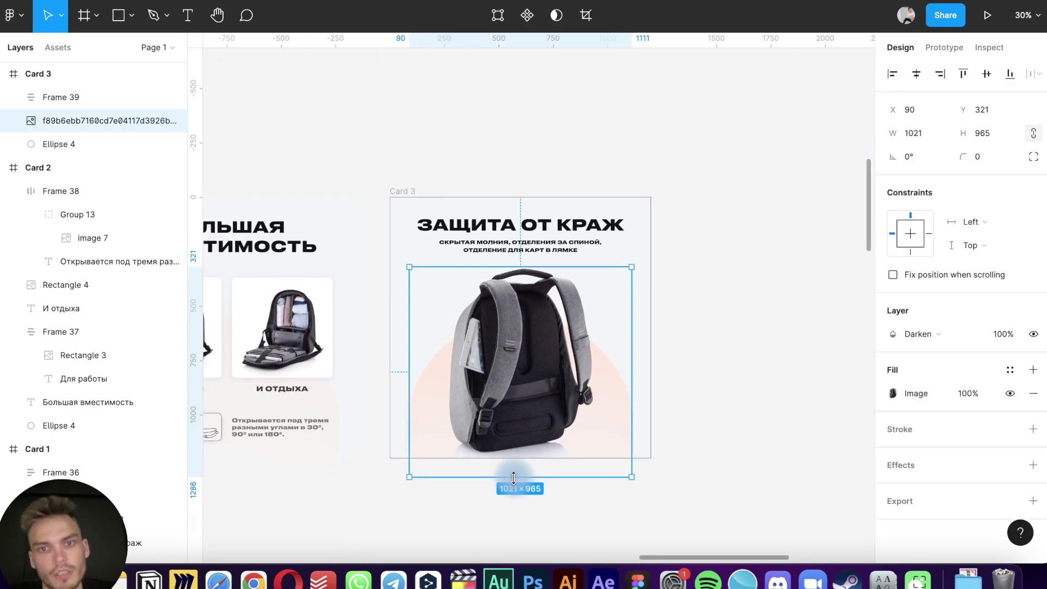
left_click(743, 296)
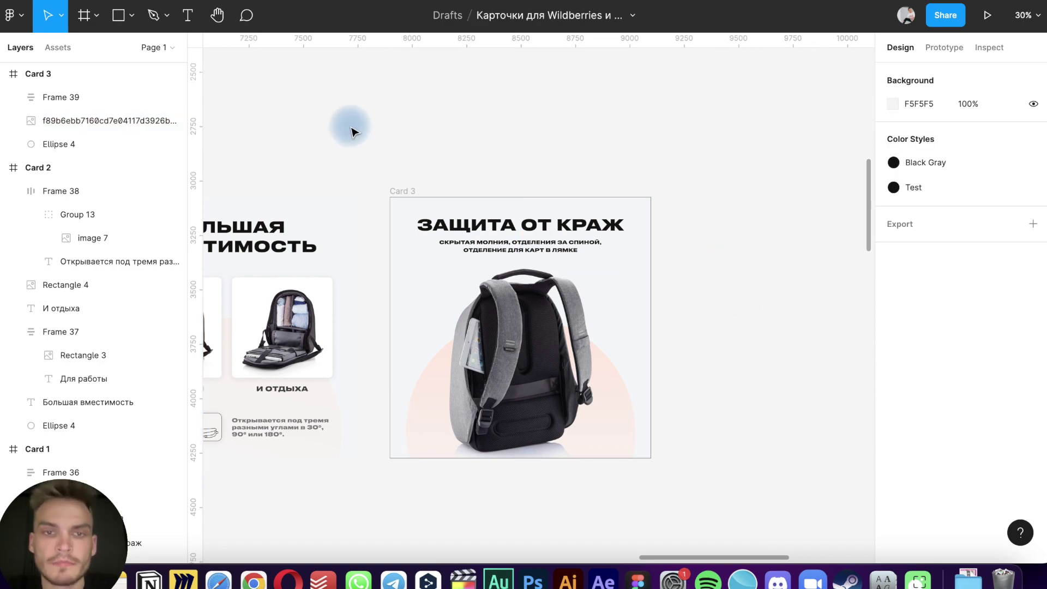
left_click(414, 192)
scroll(984, 444, "down", 5)
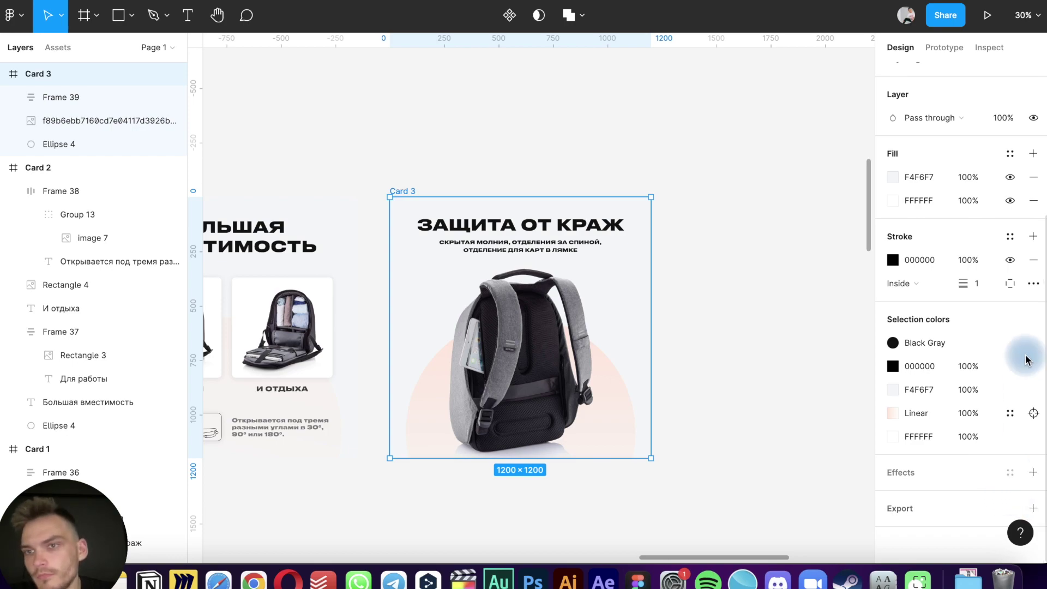
Remove Card 3's black outline and duplicate it as Card 4 beside it
left_click(1034, 260)
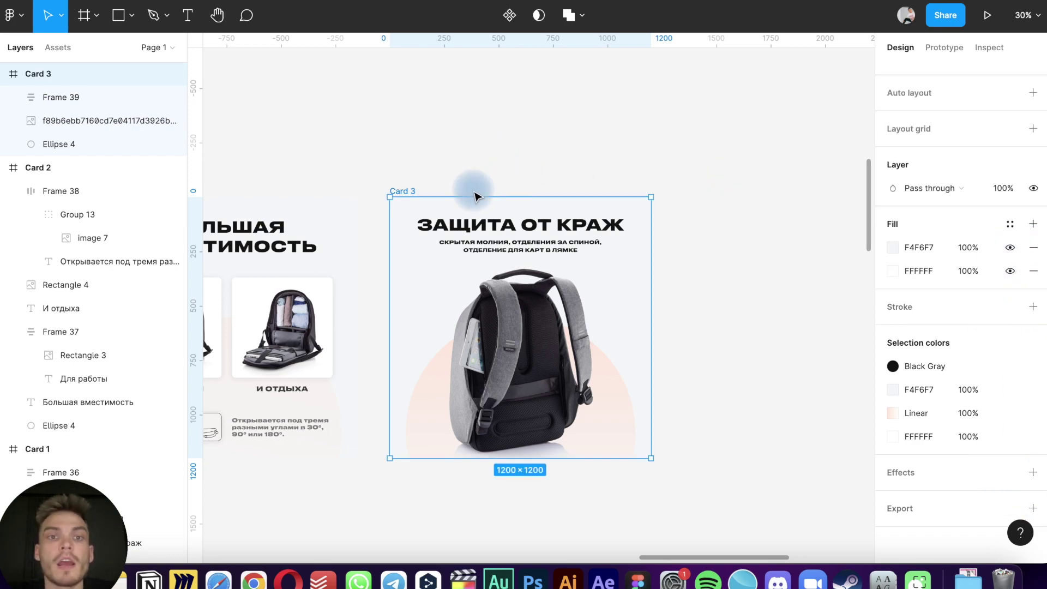
left_click_drag(406, 228, 703, 223)
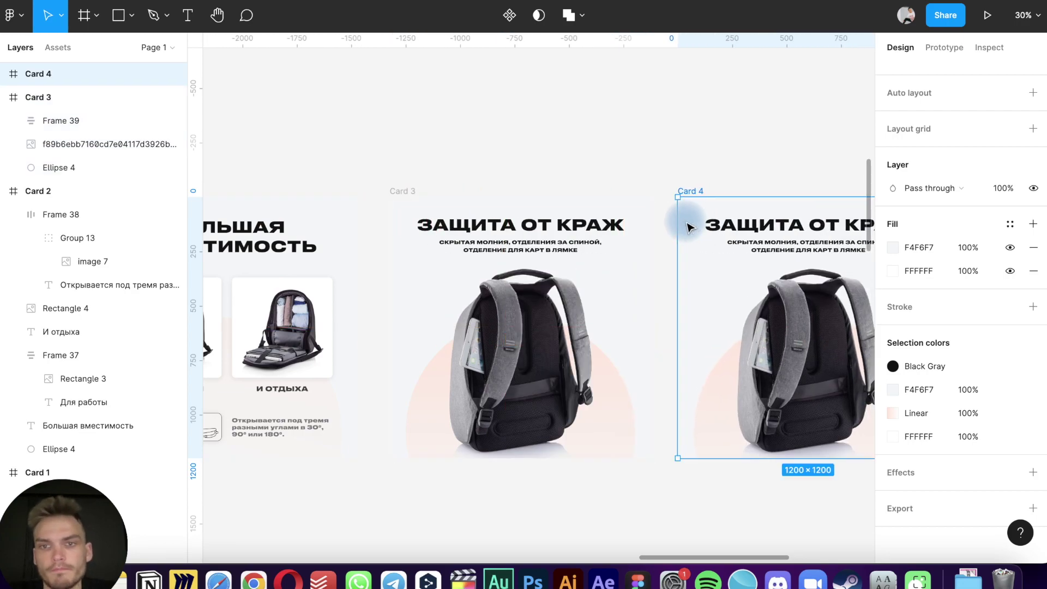
left_click(709, 172)
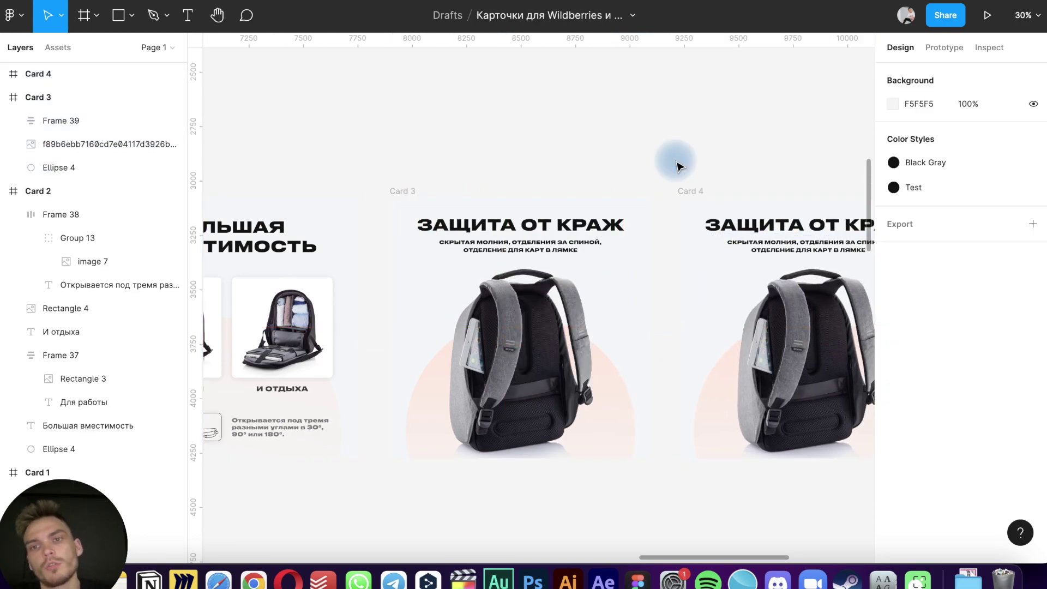
scroll(676, 166, "down", 5)
scroll(676, 166, "down", 3)
scroll(677, 166, "up", 2)
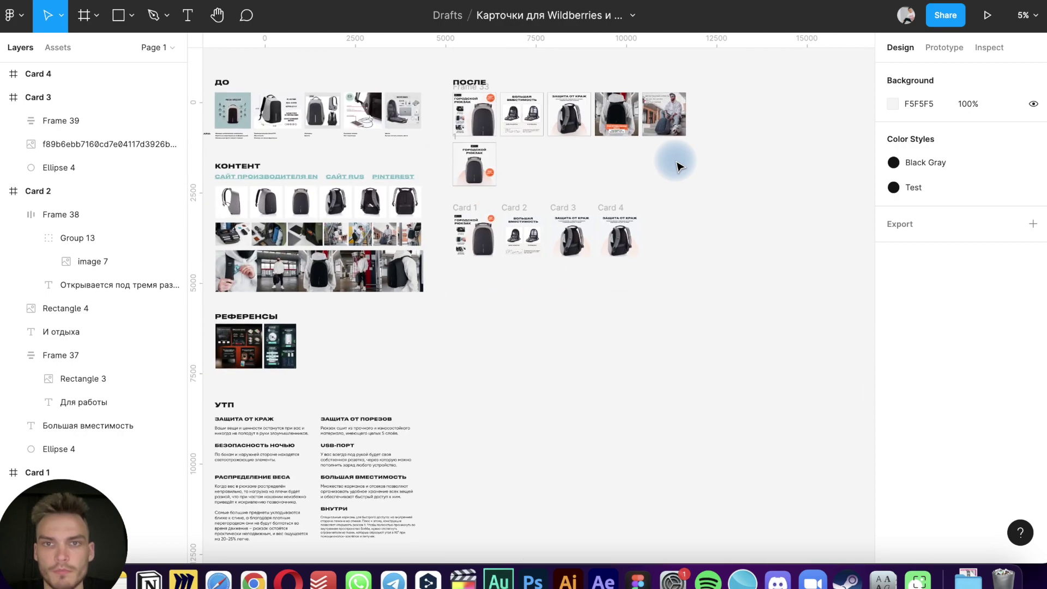
scroll(676, 166, "up", 5)
scroll(678, 166, "up", 3)
scroll(551, 166, "up", 4)
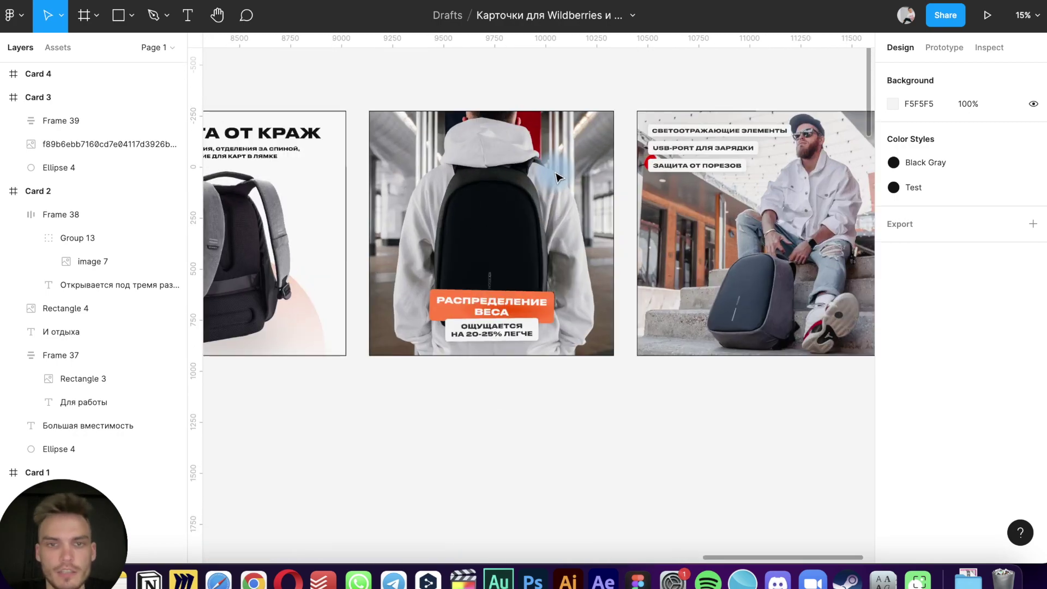
scroll(510, 385, "down", 5)
scroll(508, 384, "down", 5)
scroll(508, 385, "down", 5)
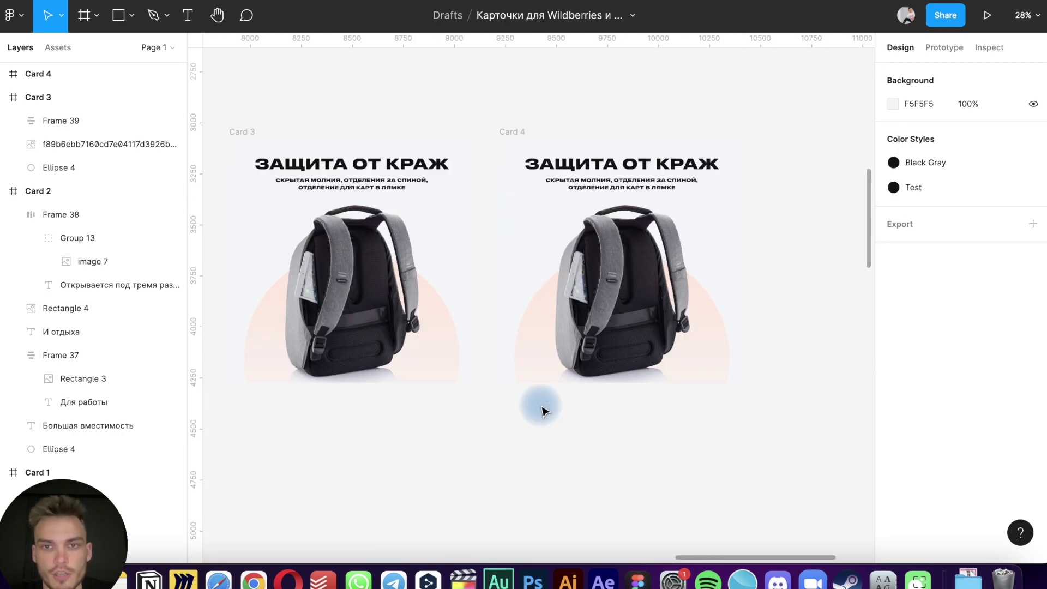
Delete the backpack photo, peach circle and heading block from Card 4
left_click(570, 365)
key("Delete")
key("Delete")
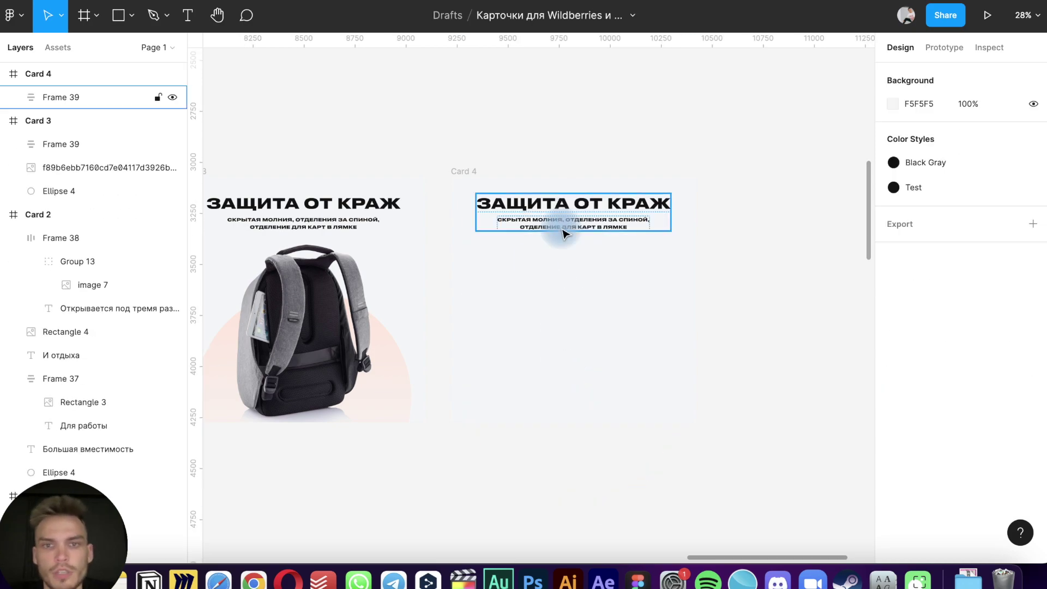
left_click(588, 232)
key("Delete")
scroll(630, 201, "down", 10)
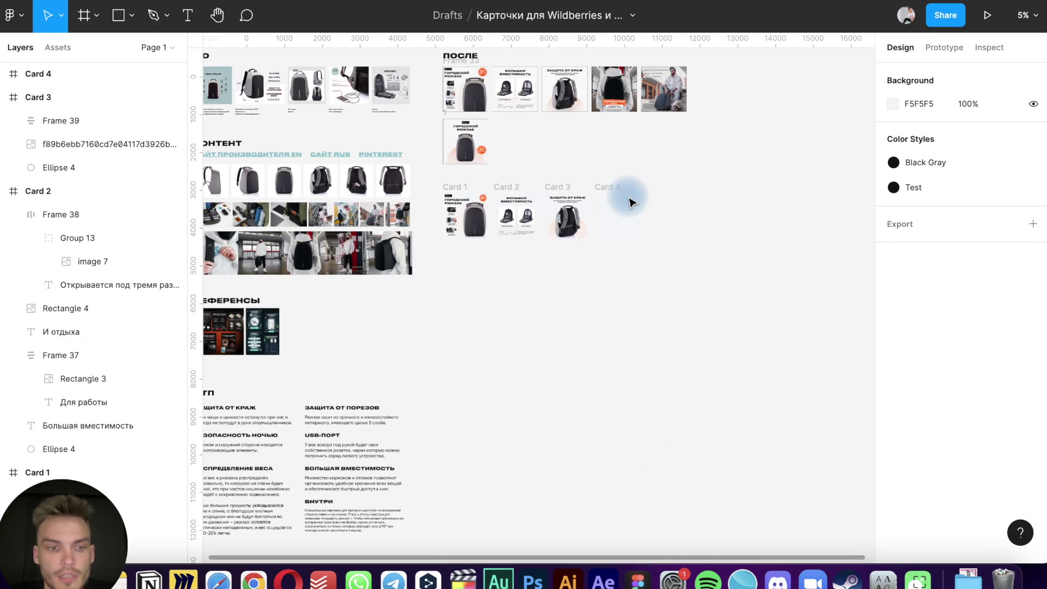
scroll(627, 193, "up", 3)
scroll(626, 193, "up", 3)
scroll(626, 205, "up", 3)
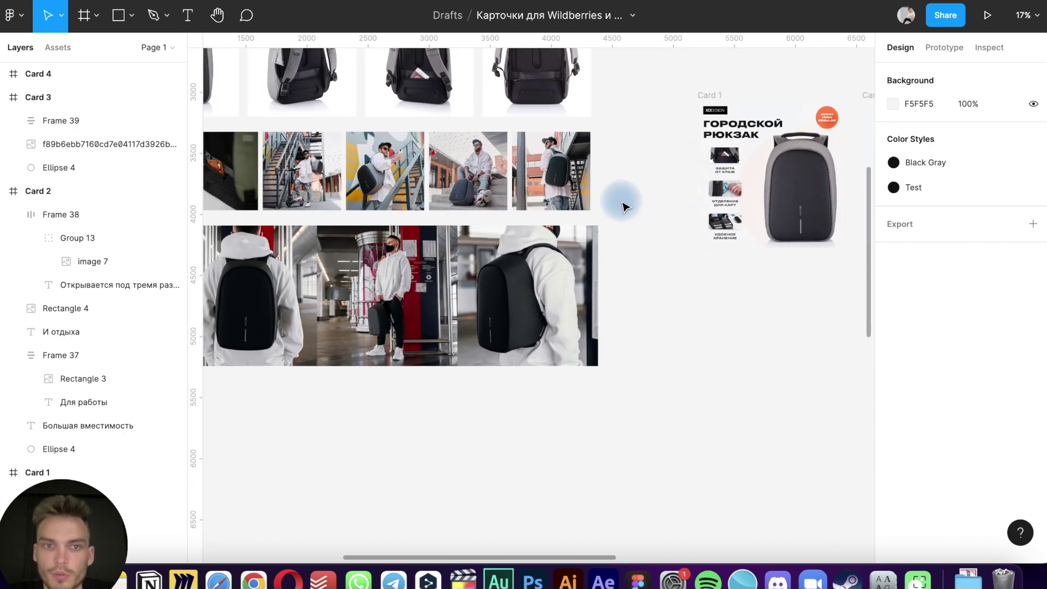
scroll(491, 229, "up", 2)
Pick the photo of the man in a hoodie and select Card 4 to receive it
left_click(357, 259)
scroll(380, 211, "up", 10)
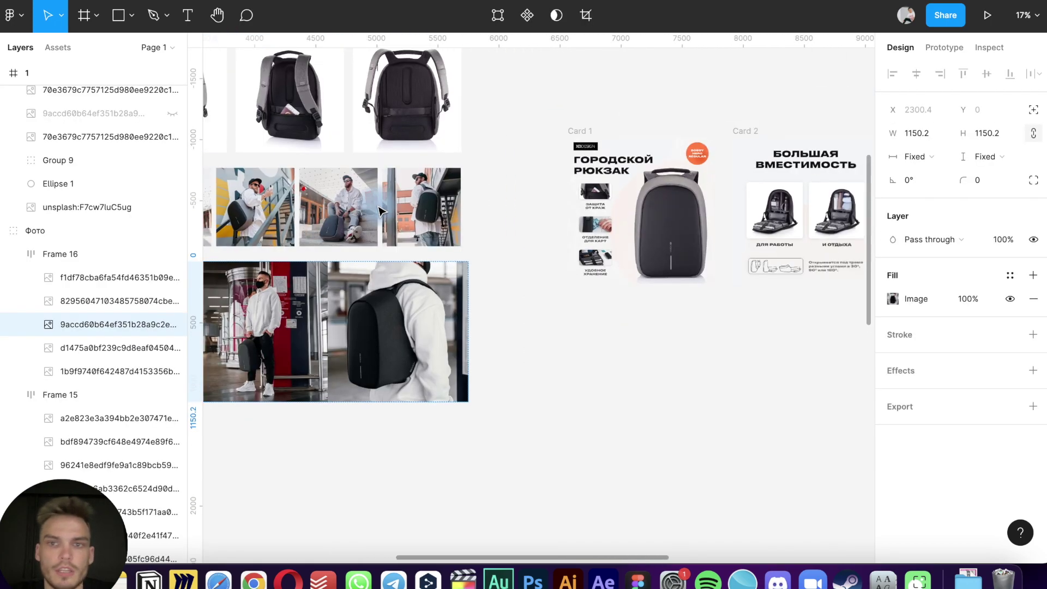
scroll(380, 212, "right", 5)
scroll(380, 212, "right", 5)
left_click(631, 264)
Paste the hoodie photo into Card 4, enlarge it to 1285×1285 and centre it vertically
key("ctrl+v")
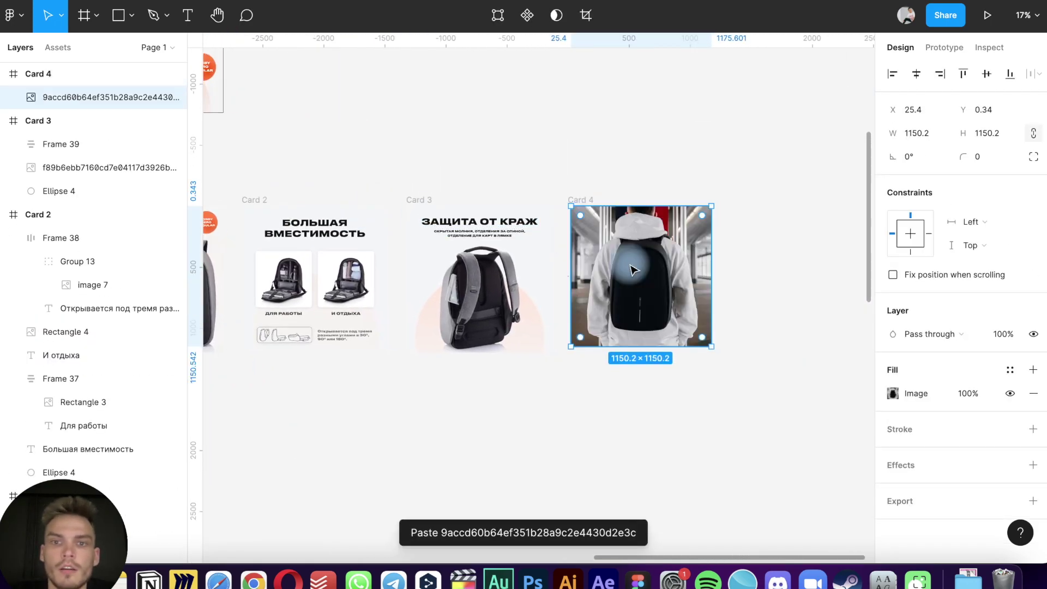
scroll(633, 269, "up", 5)
scroll(633, 269, "right", 3)
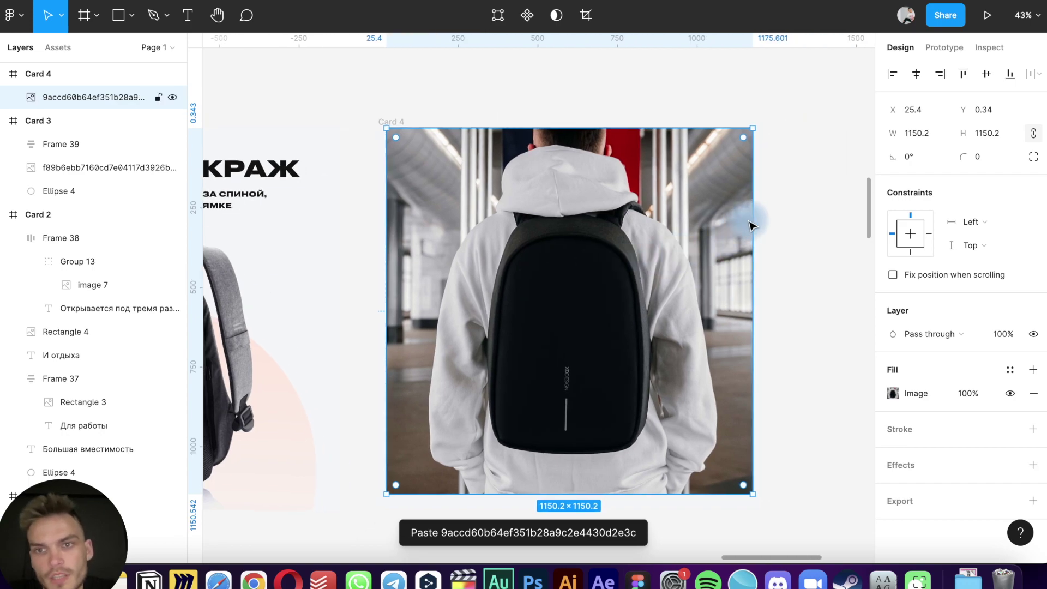
left_click_drag(751, 218, 774, 219)
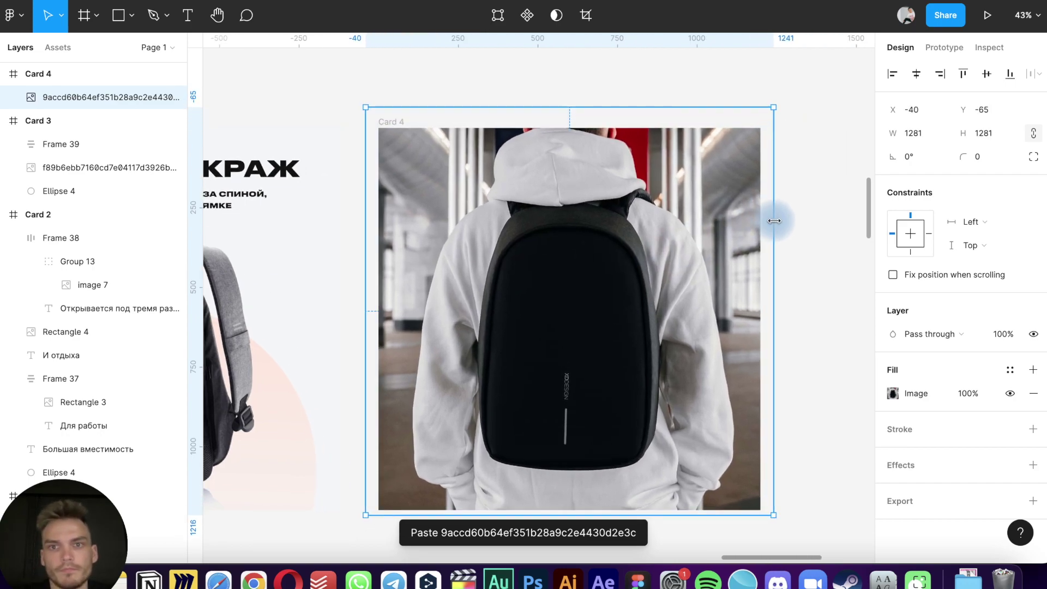
left_click(979, 75)
left_click(848, 163)
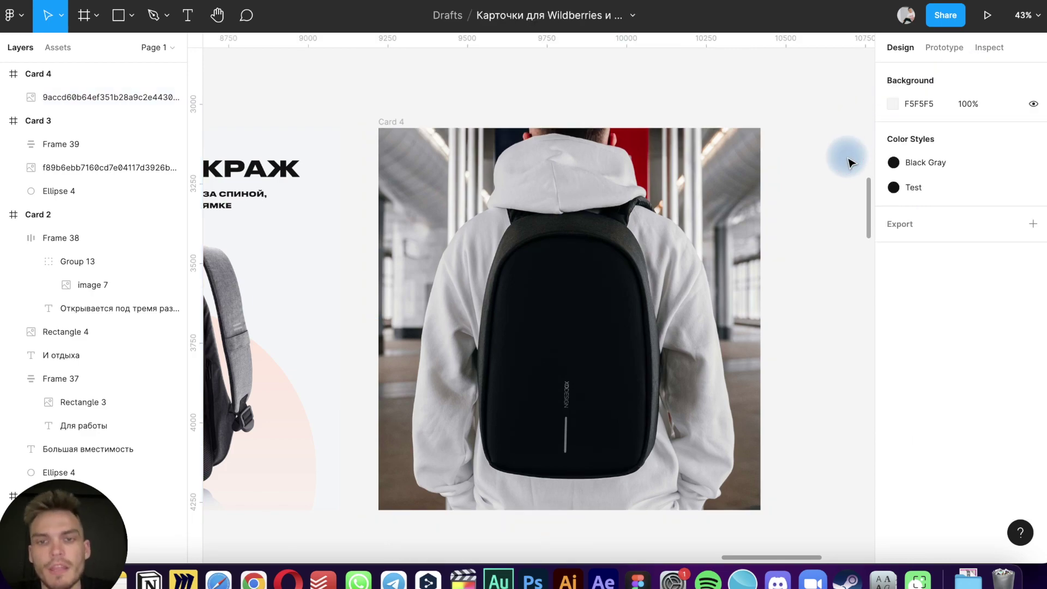
Inspect Card 3's Защита от краж heading text and navigate back to Card 4
scroll(702, 203, "down", 3)
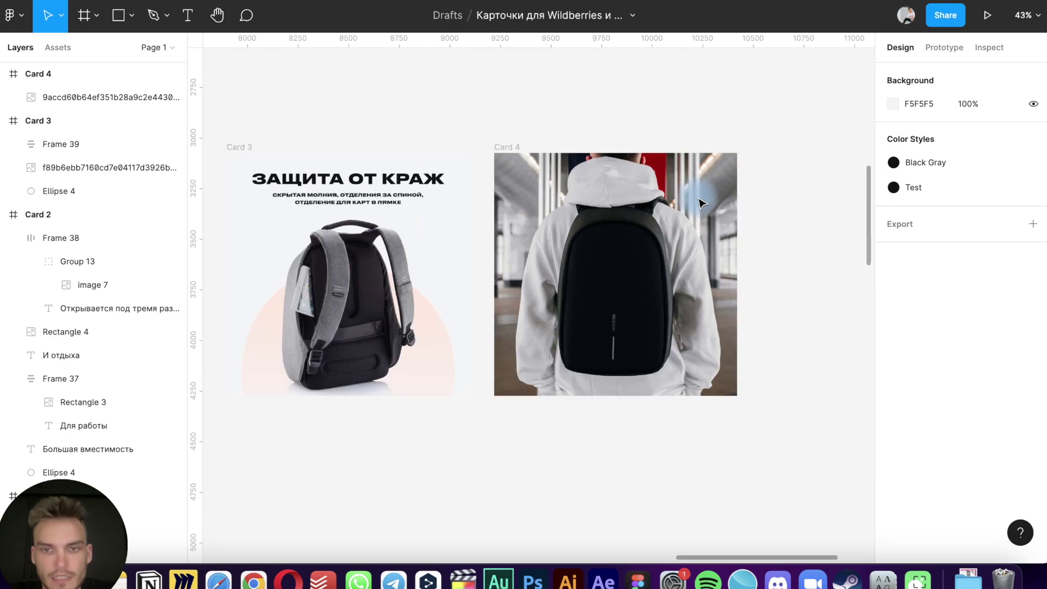
double_click(330, 170)
left_click(448, 236)
scroll(463, 252, "left", 5)
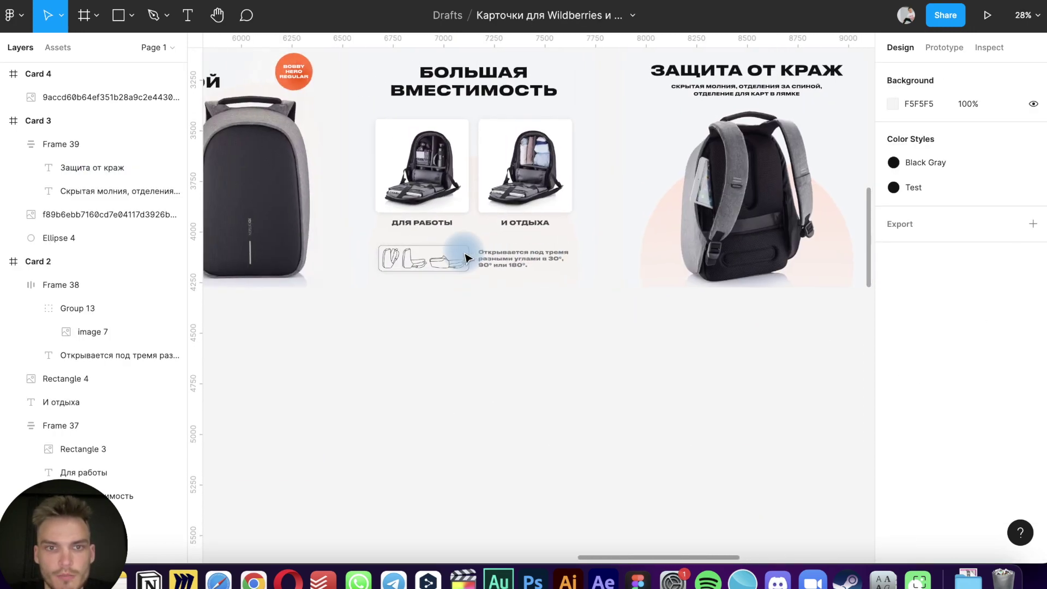
scroll(468, 257, "down", 3)
scroll(467, 257, "right", 5)
scroll(468, 257, "up", 5)
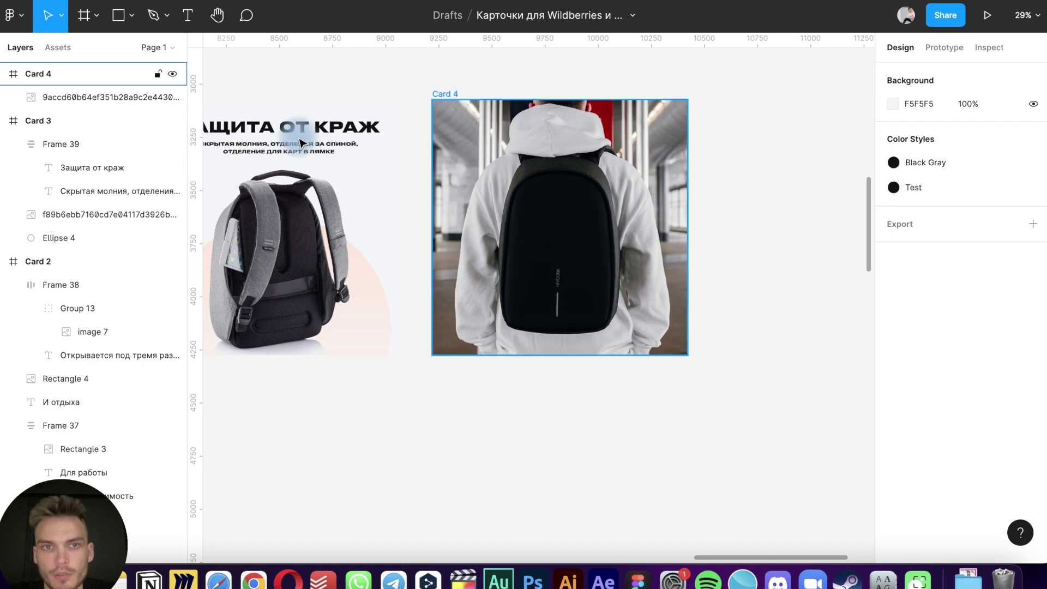
scroll(648, 386, "up", 3)
Draw a grey box over Card 4's lower photo with corner radius 20
key("r")
left_click_drag(454, 253, 673, 323)
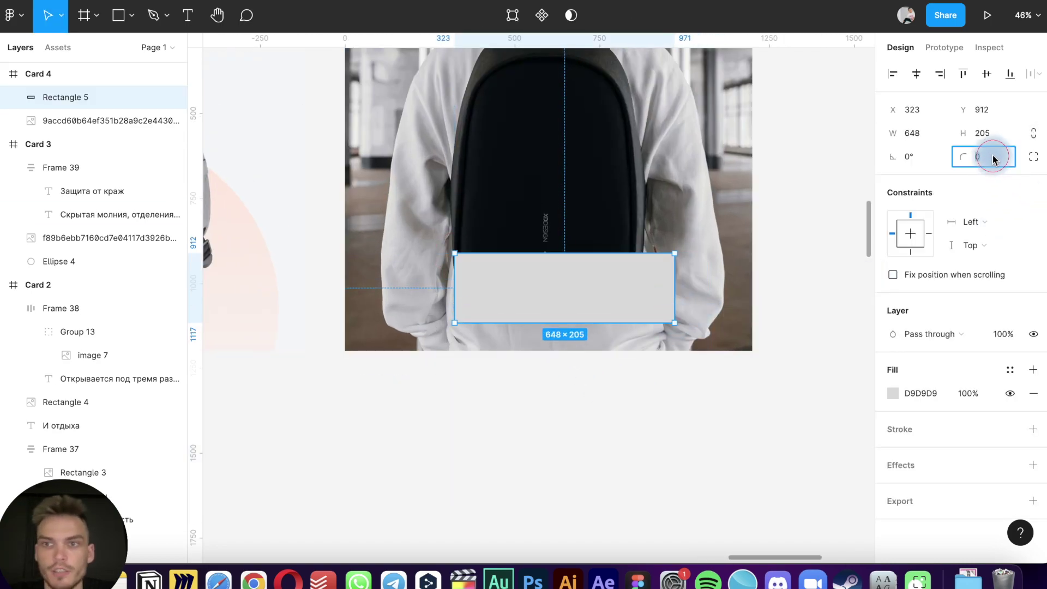
type("0")
key("Return")
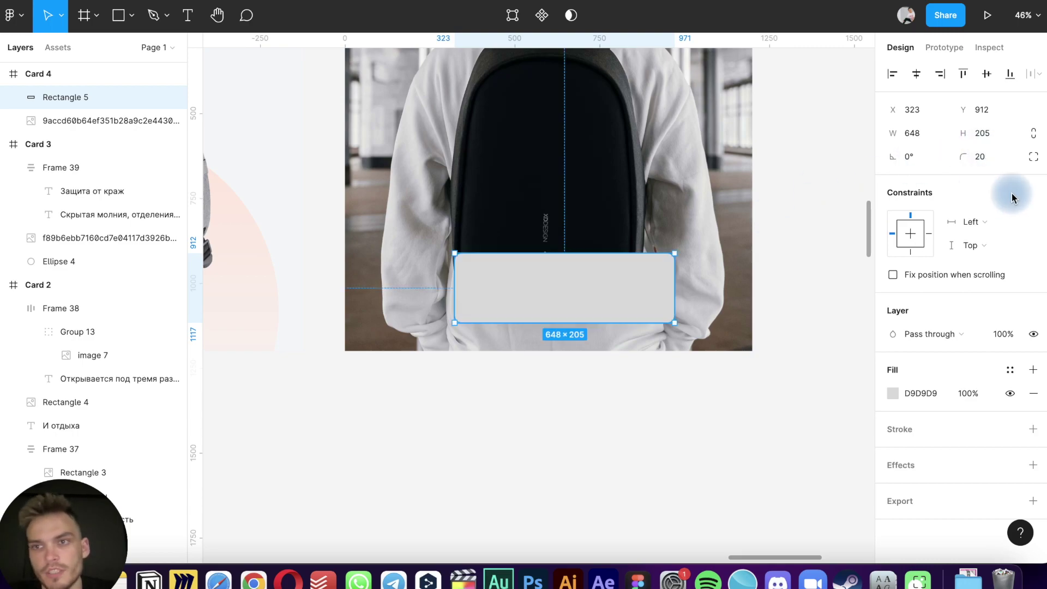
left_click(493, 443)
scroll(491, 440, "left", 10)
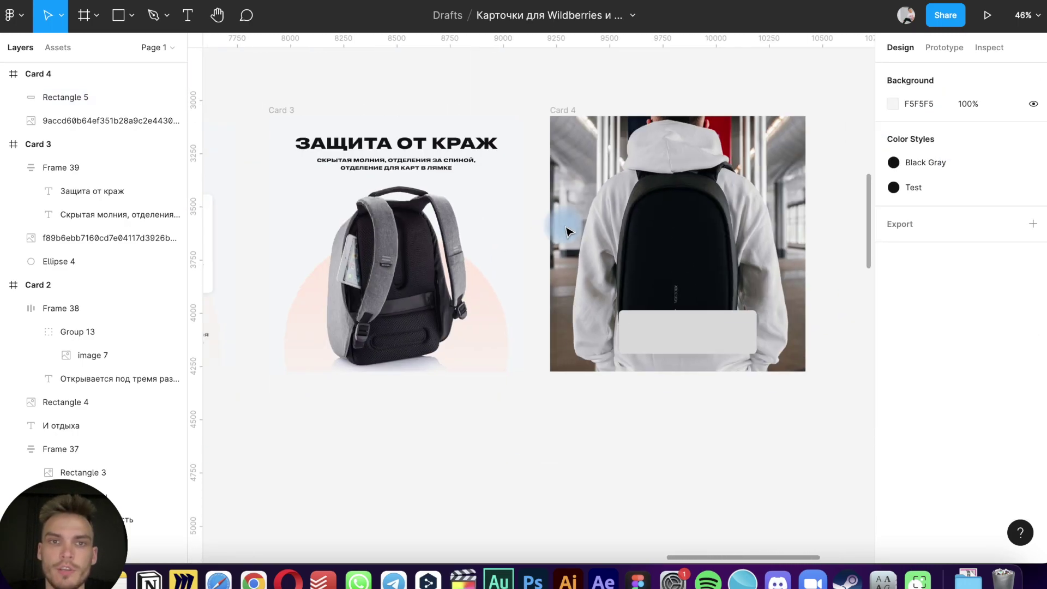
Copy Card 3's Защита от краж heading onto the bottom of Card 4
left_click(390, 147, "super")
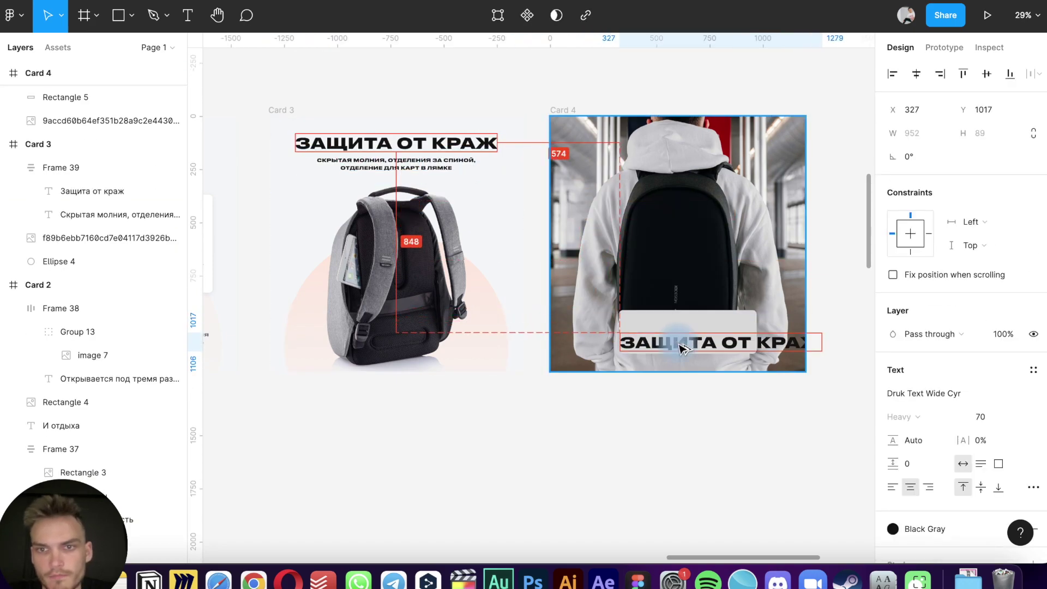
left_click_drag(595, 215, 660, 329)
key("shift+1")
scroll(658, 192, "up", 3, "ctrl")
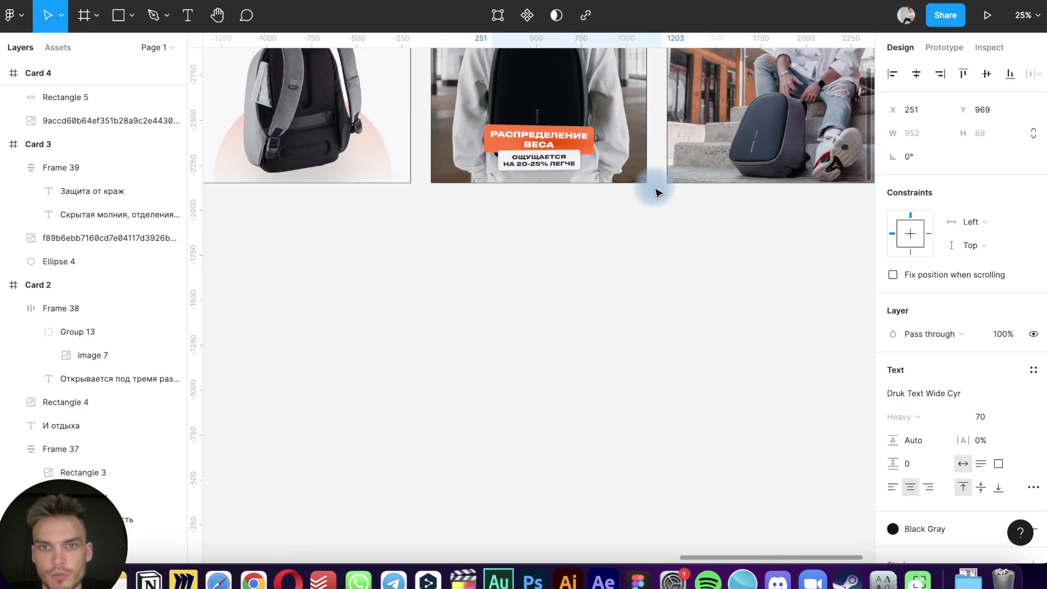
scroll(658, 192, "down", 5)
scroll(659, 192, "down", 3)
Retype the copied heading as РАСПРЕДЕЛЕНИЕ ВЕСА
double_click(596, 244)
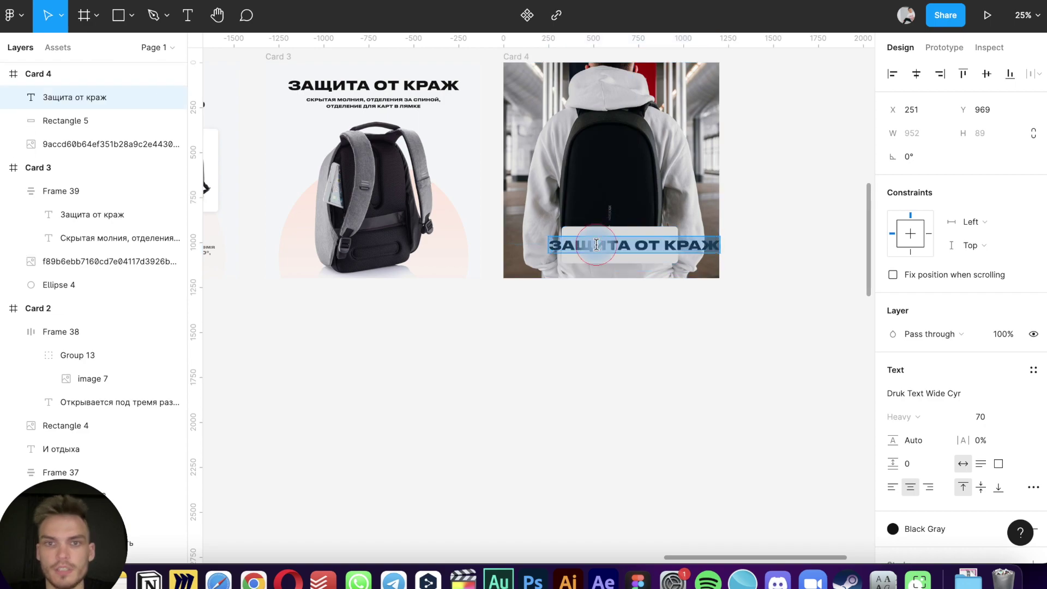
type("Распределение веса")
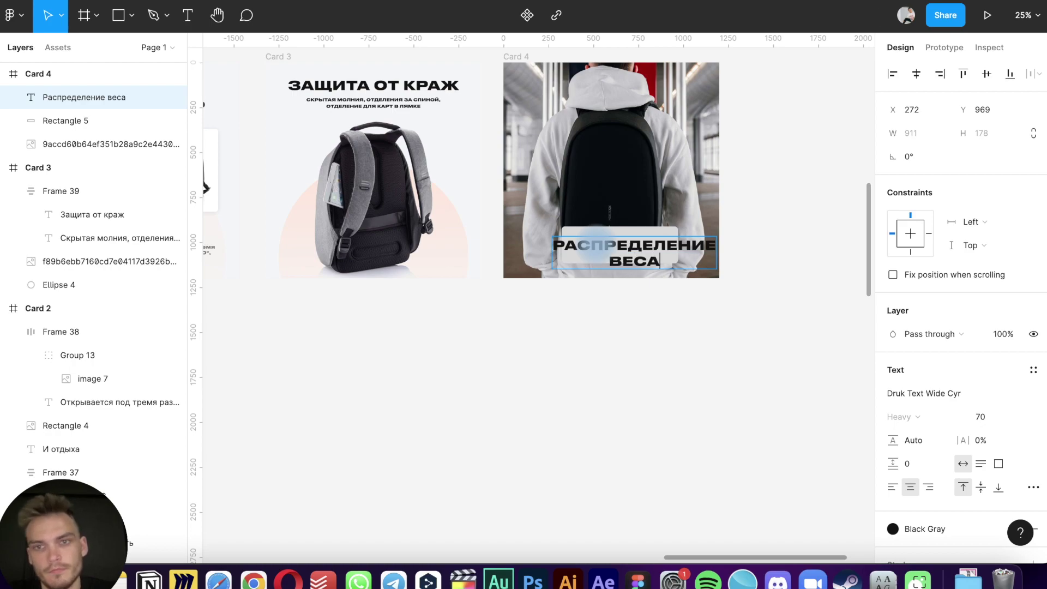
key("Escape")
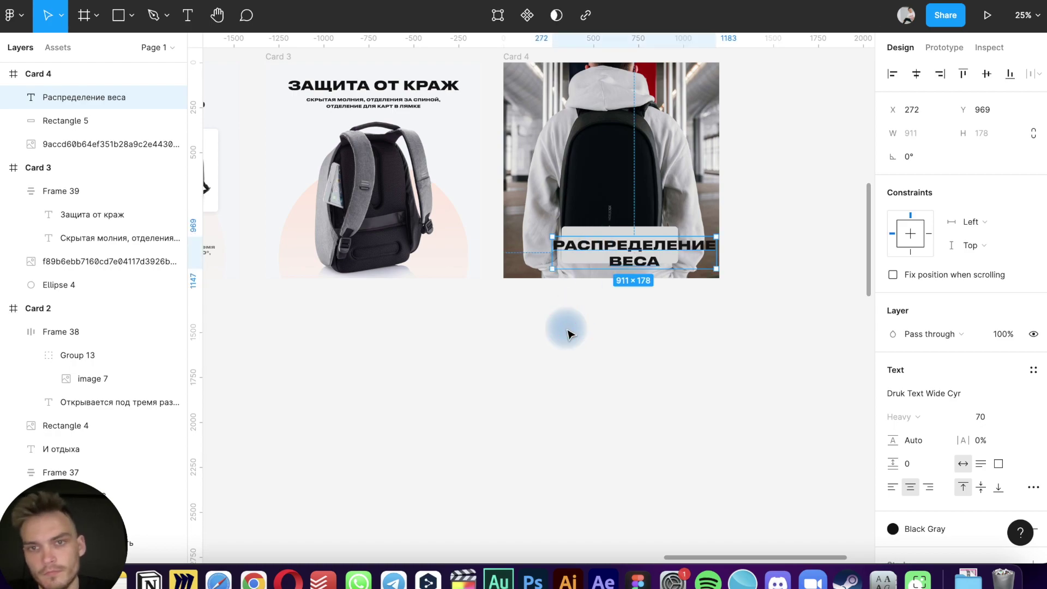
scroll(567, 331, "up", 2, "ctrl")
scroll(568, 331, "right", 3)
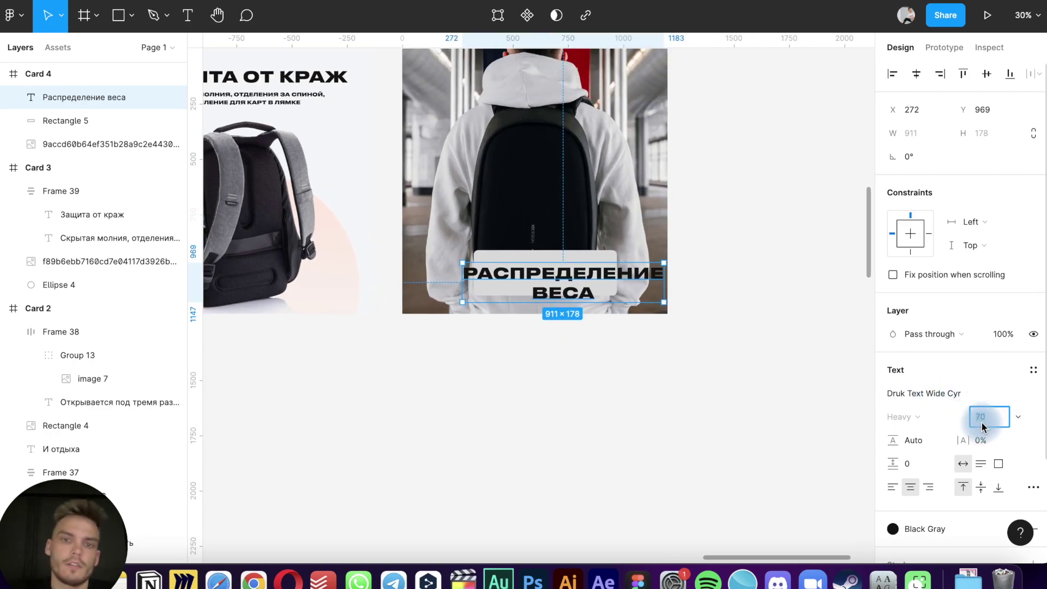
Set the РАСПРЕДЕЛЕНИЕ ВЕСА heading's font size to 55, after trying 50 and 60
type("50")
key("Return")
left_click(899, 275)
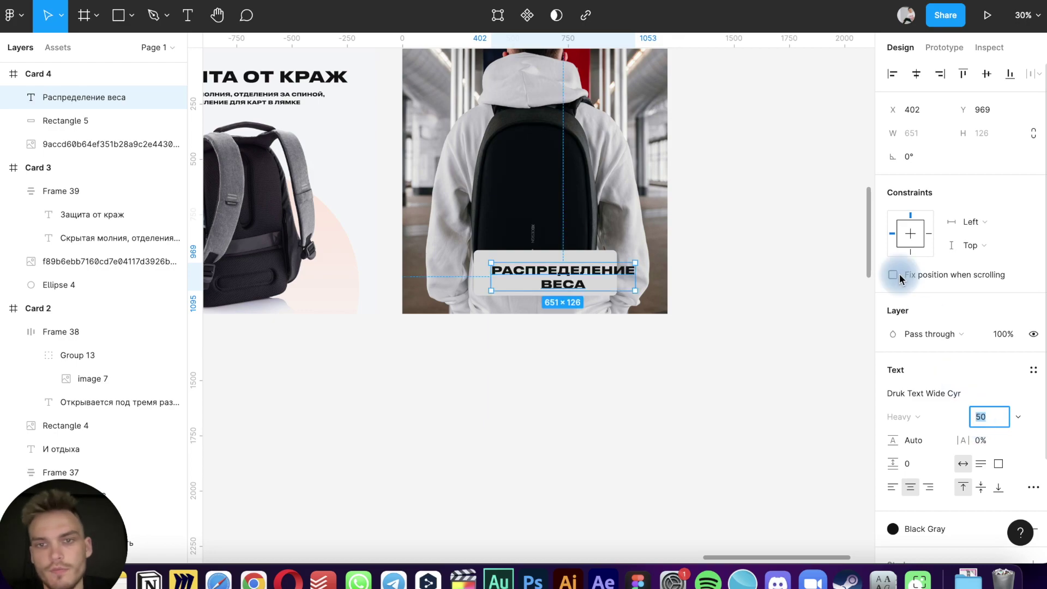
scroll(649, 199, "up", 5, "ctrl")
scroll(649, 200, "left", 4)
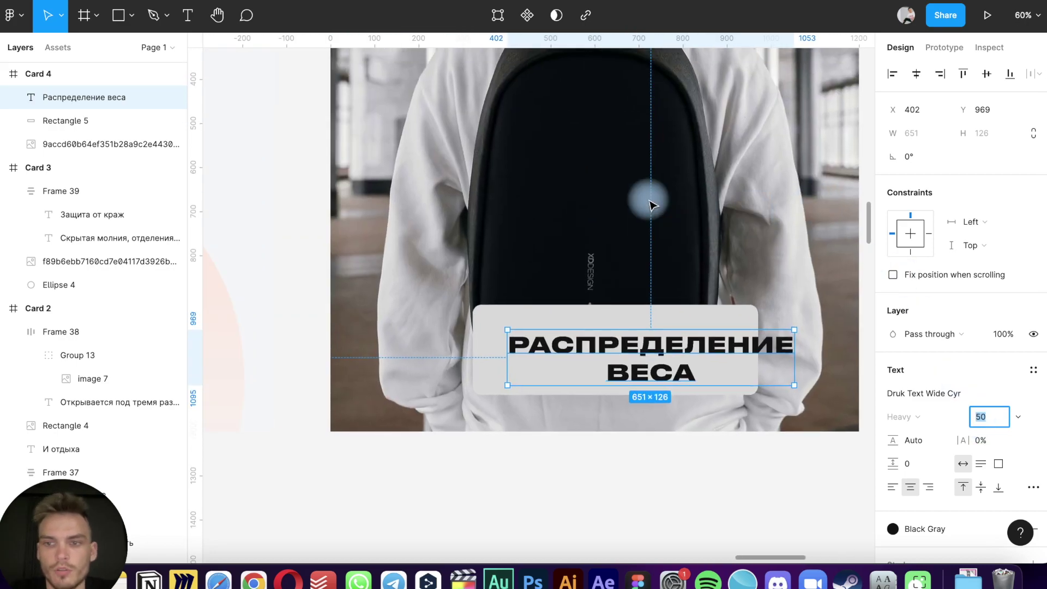
type("60")
key("Return")
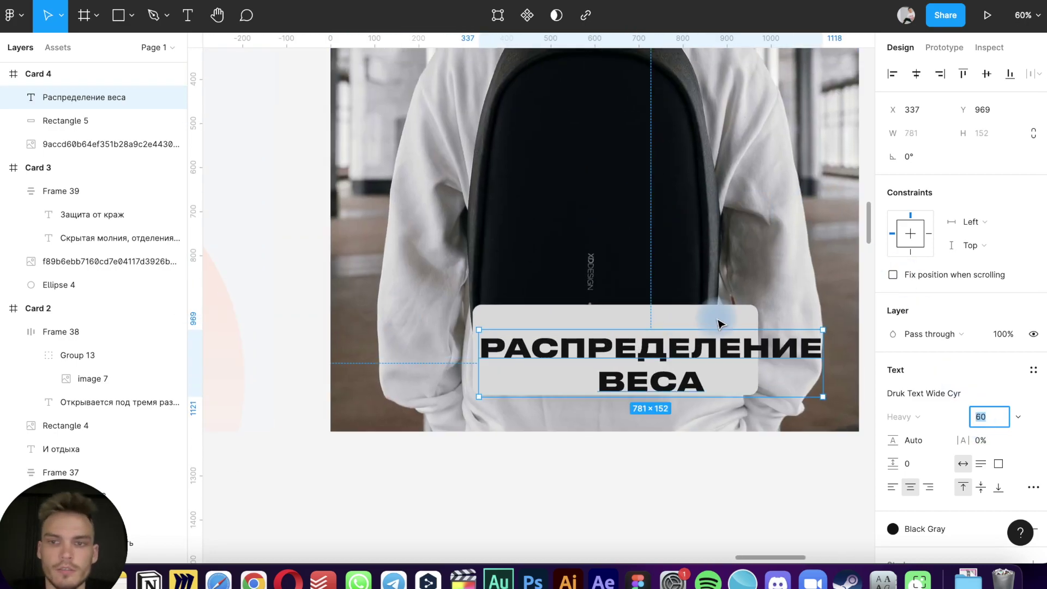
type("50")
key("Return")
key("Up")
key("Up")
key("Up")
key("Up")
key("Up")
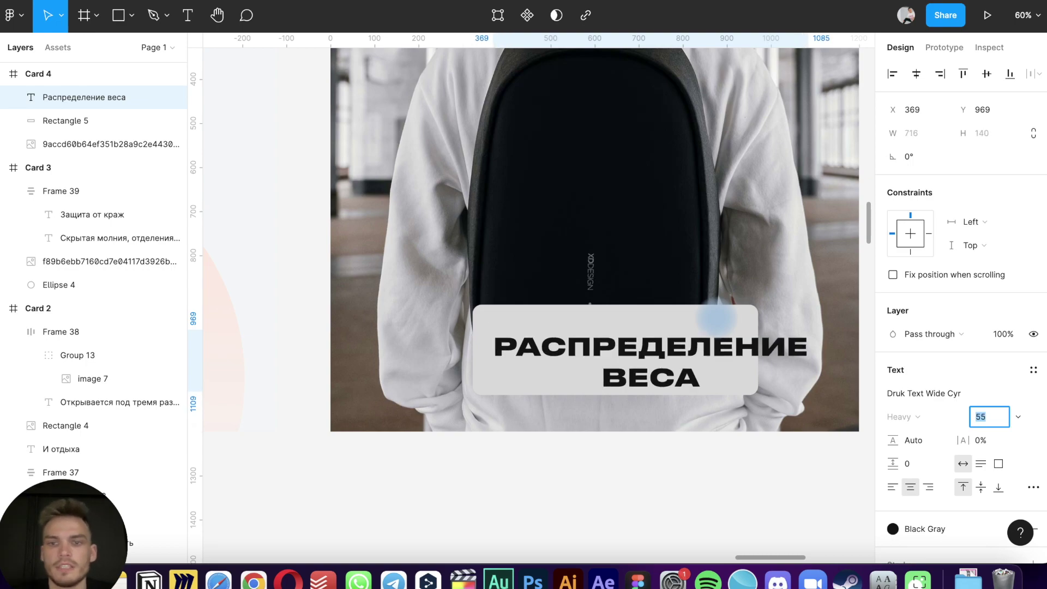
key("Escape")
key("Escape")
double_click(675, 347)
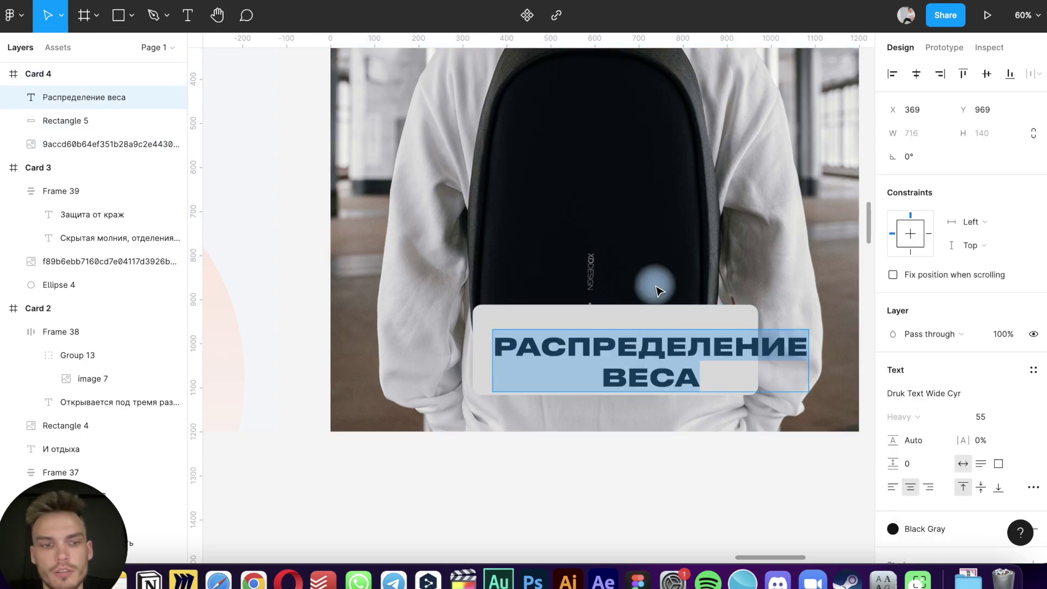
key("Escape")
Move the heading onto the grey box and wrap both in an auto-layout frame
mouse_move(739, 380)
left_mouse_down()
mouse_move(685, 360)
mouse_move(649, 374)
mouse_move(749, 327)
mouse_move(780, 327)
left_mouse_up()
left_click(684, 385)
left_click(680, 345, "shift")
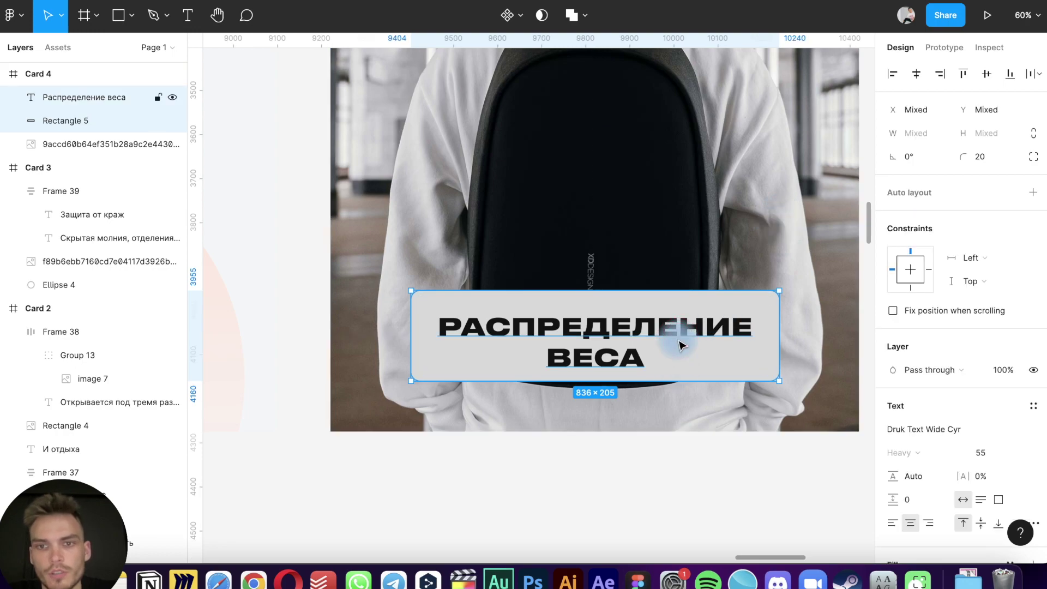
key("shift+a")
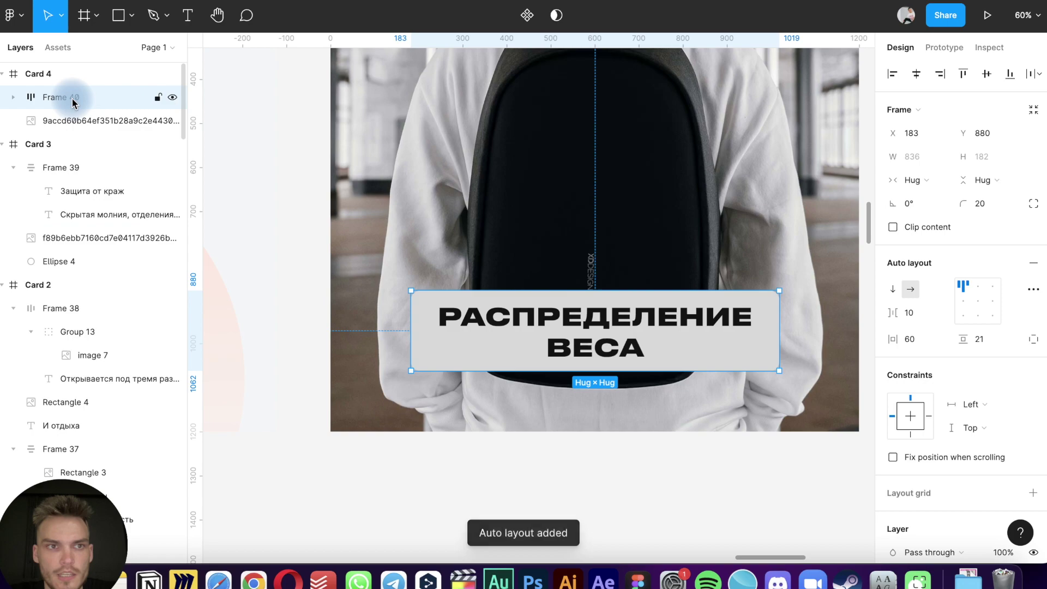
Test the label's hugging with placeholder text, then restore the РАСПРЕДЕЛЕНИЕ ВЕСА heading
double_click(518, 330)
type("фывфывфыв")
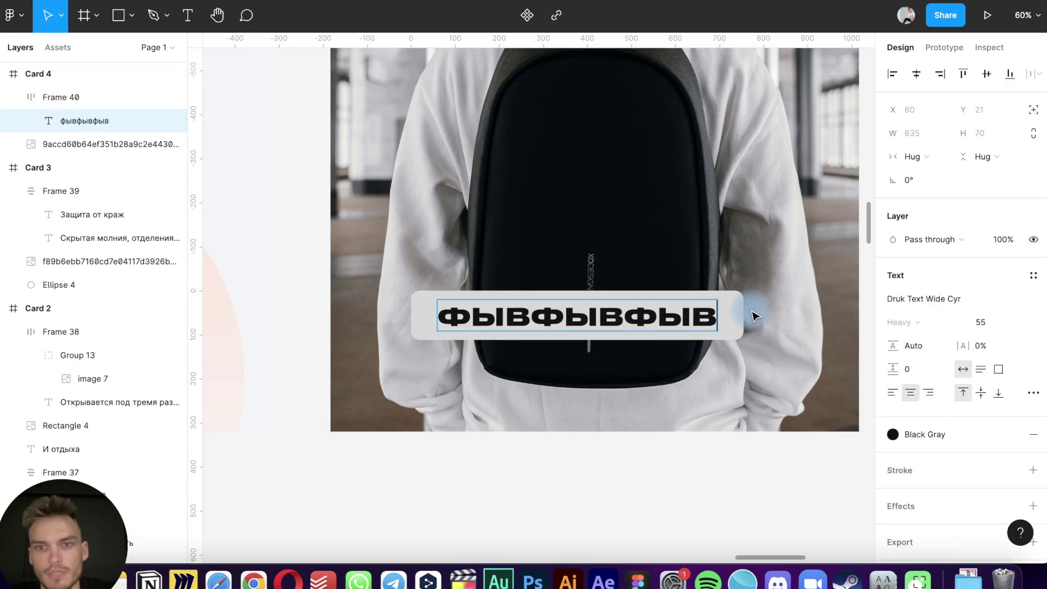
type("вфы")
key("super+a")
key("super+v")
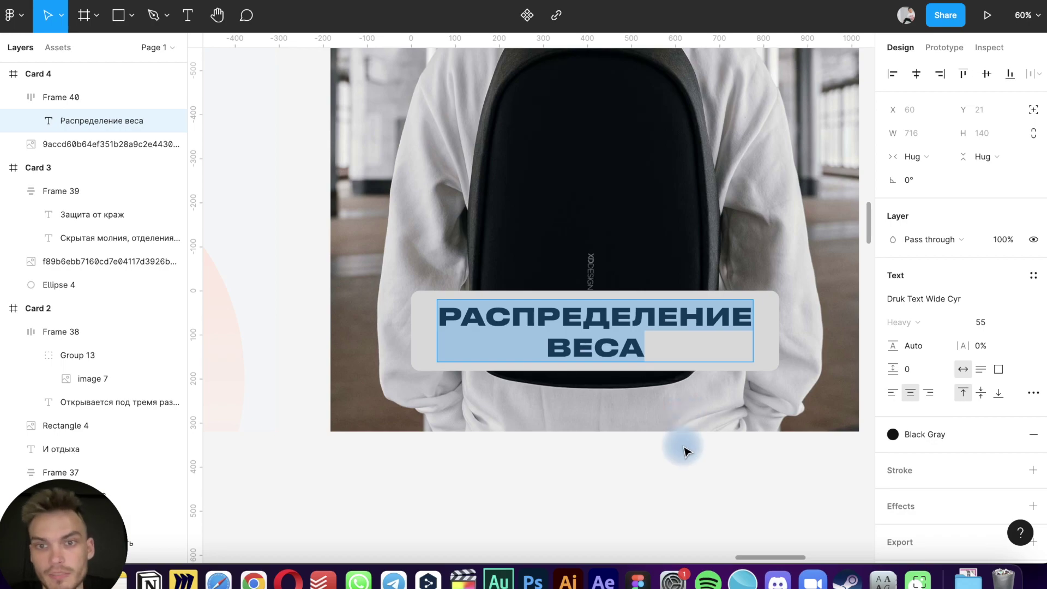
key("Escape")
left_click(649, 450)
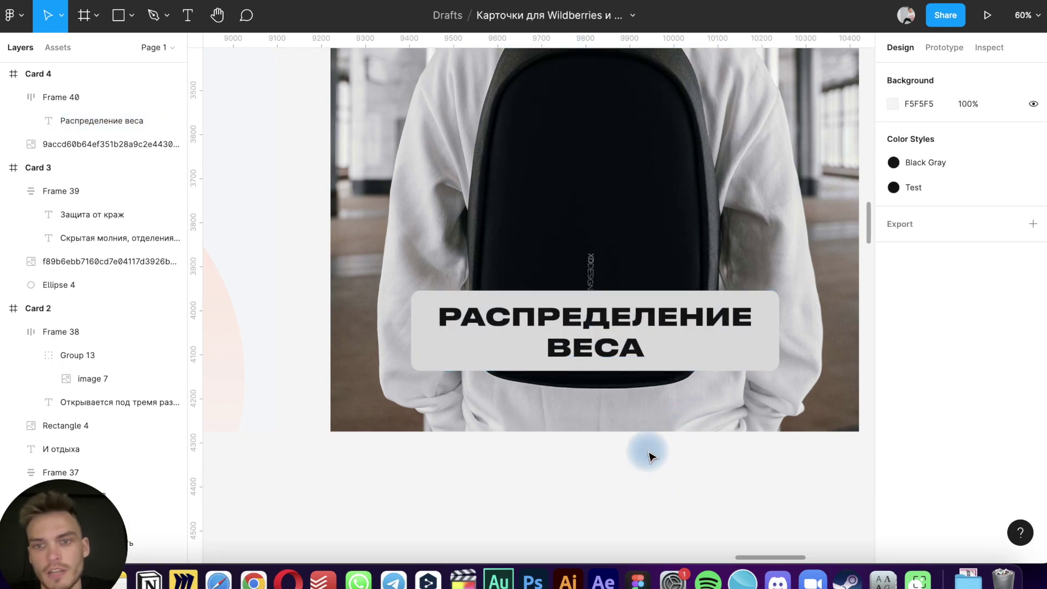
scroll(711, 316, "down", 5)
left_click(720, 317)
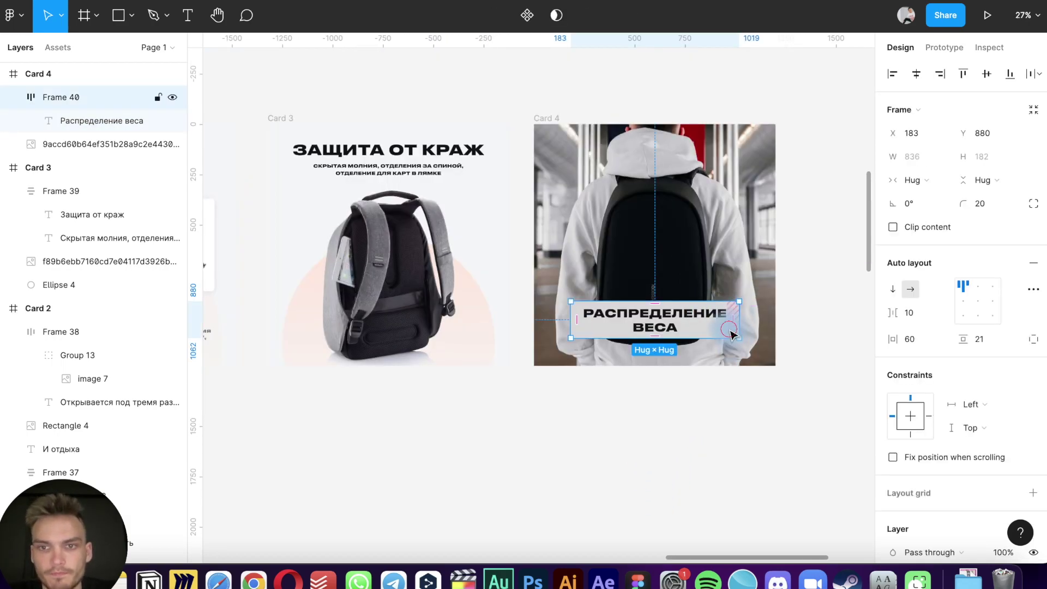
left_click(120, 169)
left_click(88, 120)
Copy the orange radial fill from Card 1's round badge
left_click(101, 97)
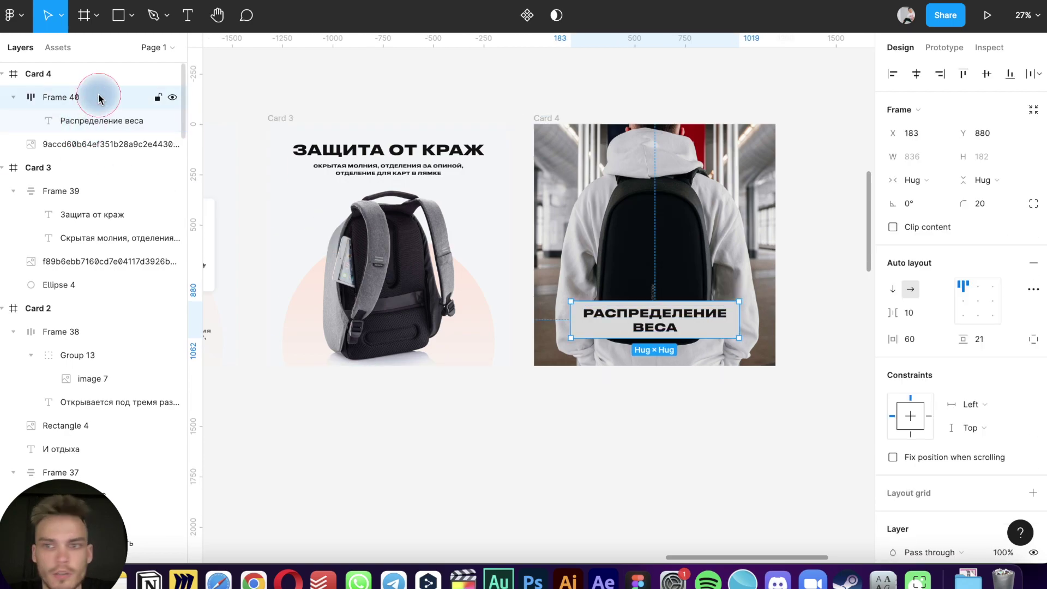
scroll(655, 306, "left", 8)
scroll(491, 262, "left", 4)
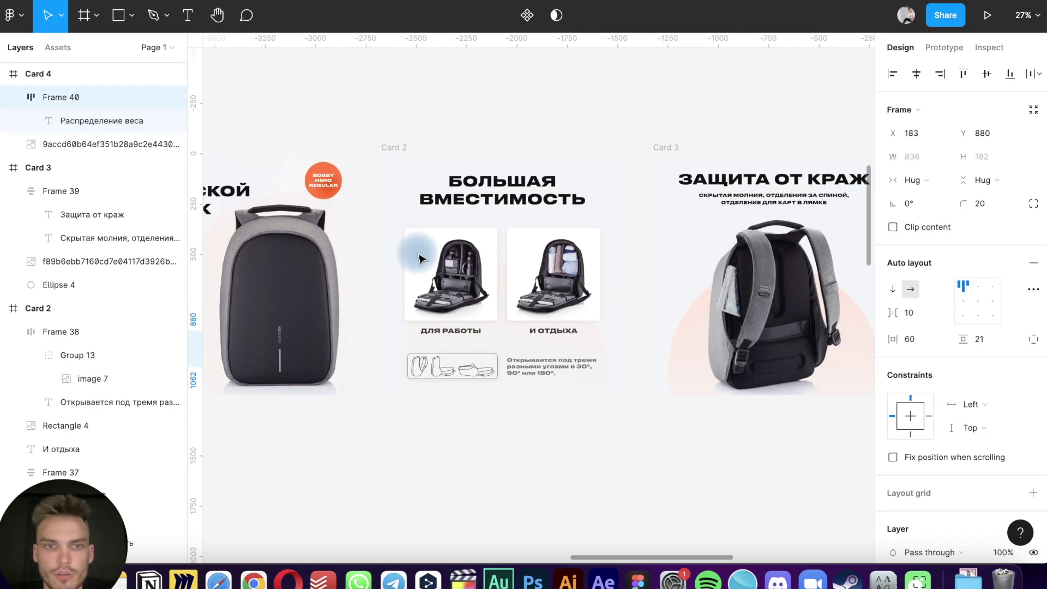
left_click(322, 174)
left_click(919, 372)
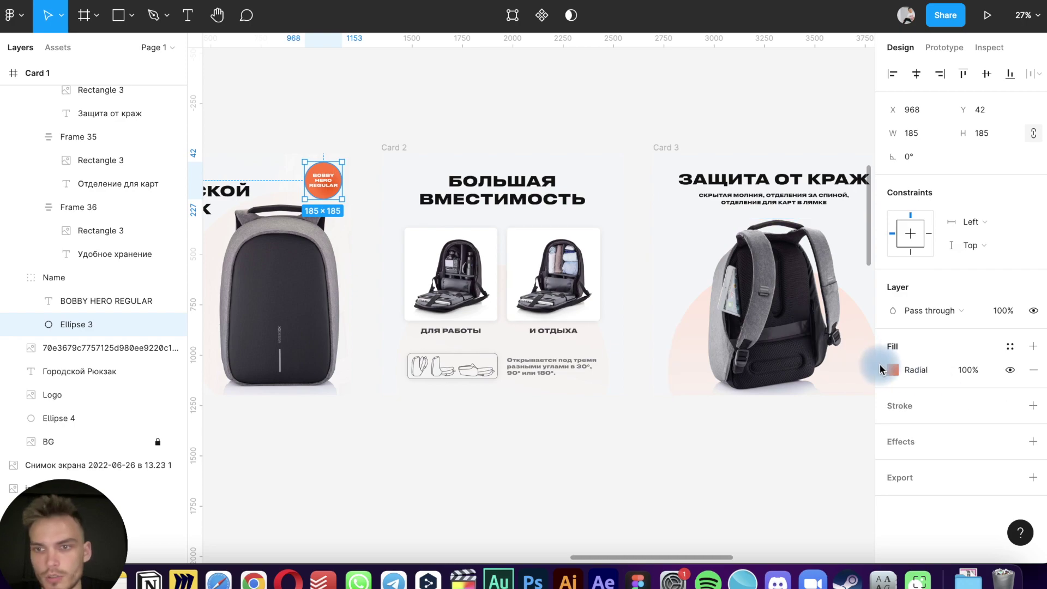
scroll(668, 376, "right", 5)
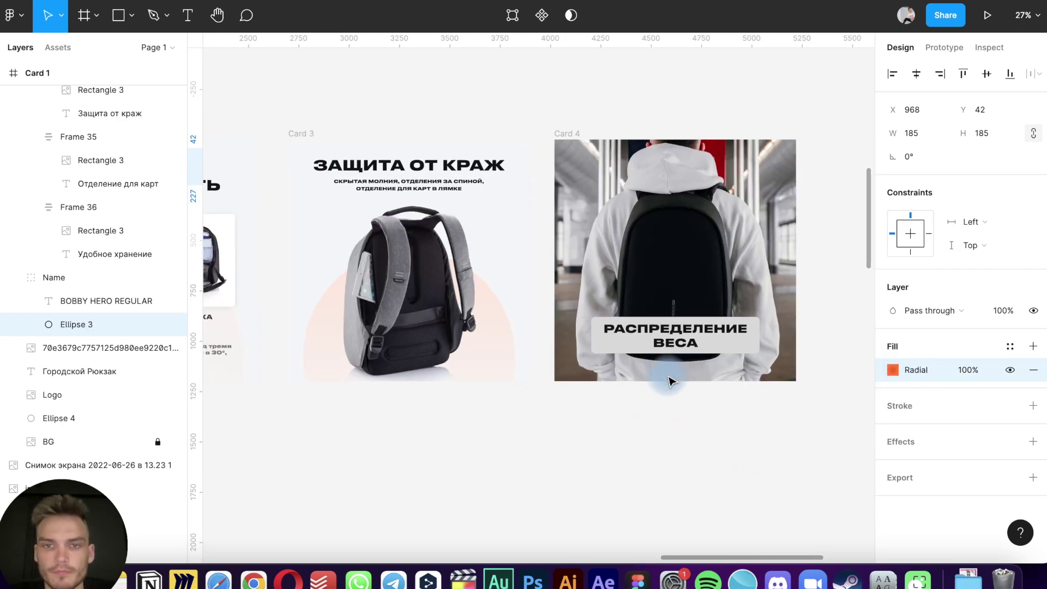
scroll(669, 380, "left", 5)
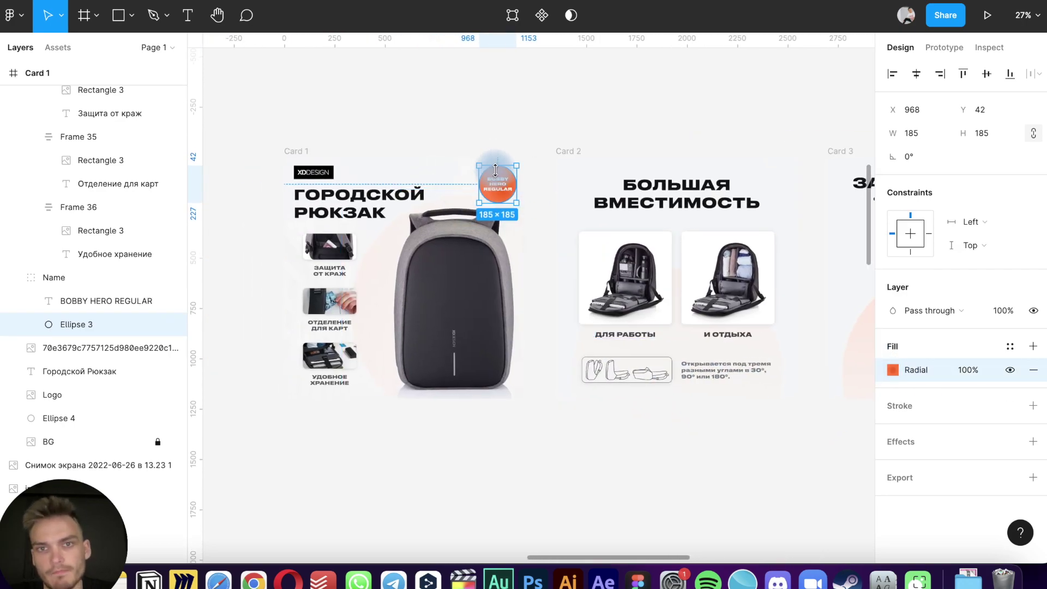
scroll(587, 294, "right", 3)
scroll(617, 306, "right", 3)
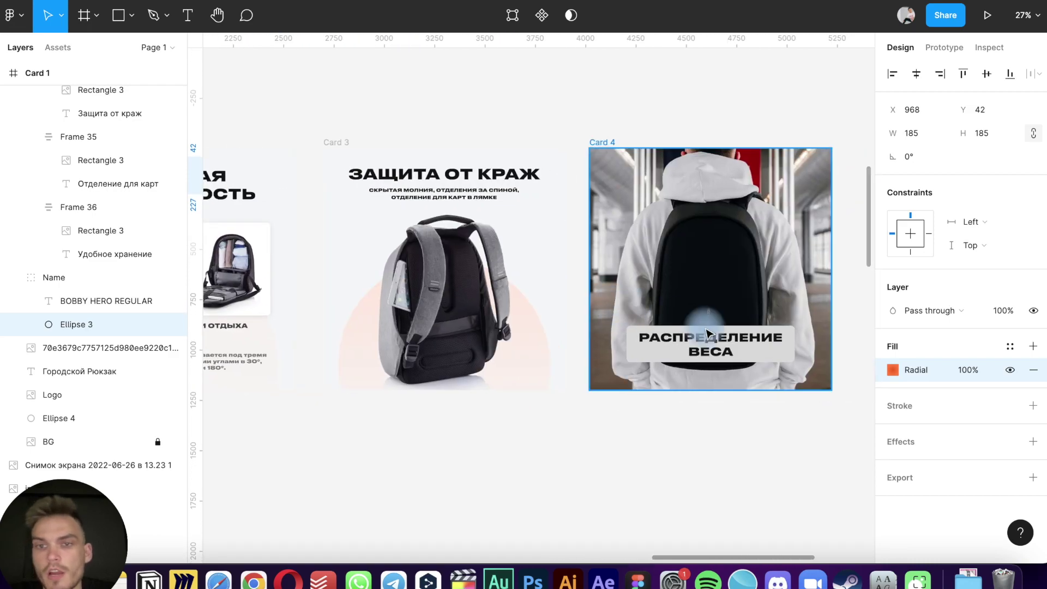
Paste the orange radial fill onto Card 4's РАСПРЕДЕЛЕНИЕ ВЕСА label
mouse_move(707, 333)
left_mouse_down()
mouse_move(635, 358)
mouse_move(741, 392)
left_mouse_up()
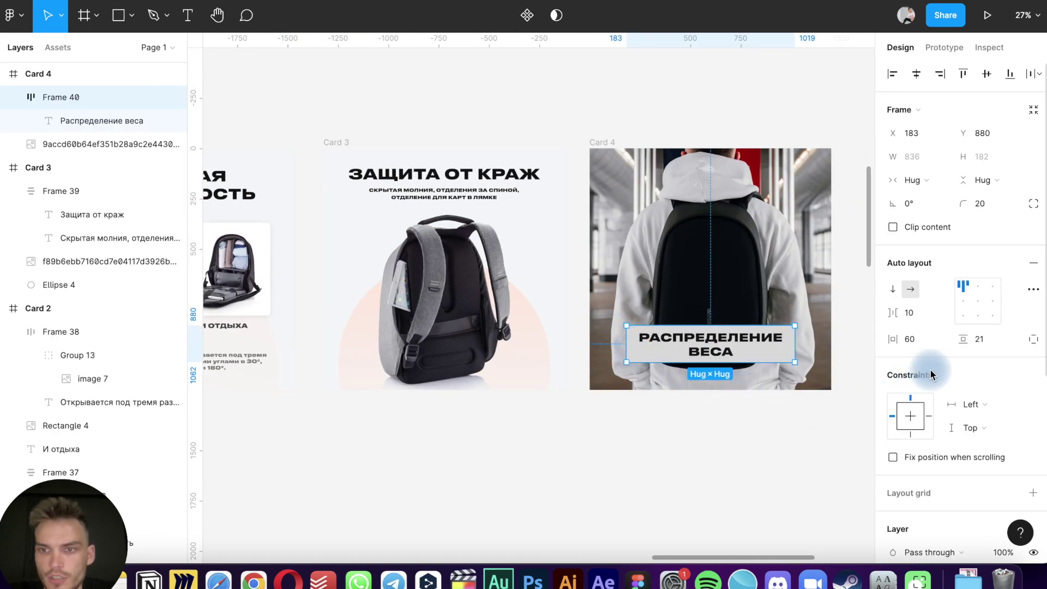
scroll(931, 374, "down", 5)
key("super+alt+v")
scroll(706, 316, "up", 5)
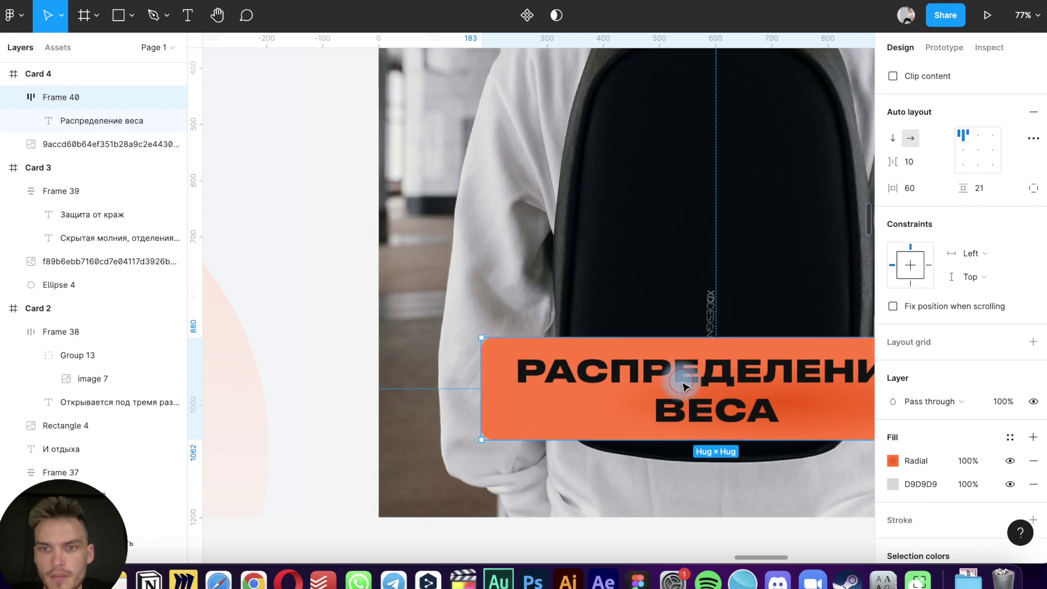
left_click(682, 386)
scroll(682, 385, "down", 5)
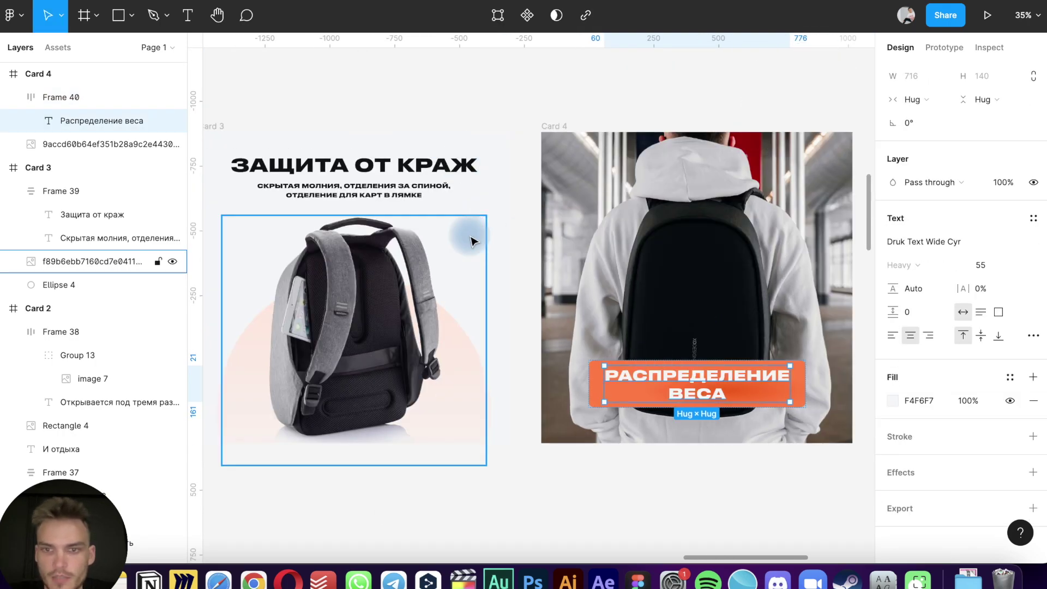
left_click(838, 472)
scroll(840, 469, "down", 5)
scroll(783, 371, "up", 5)
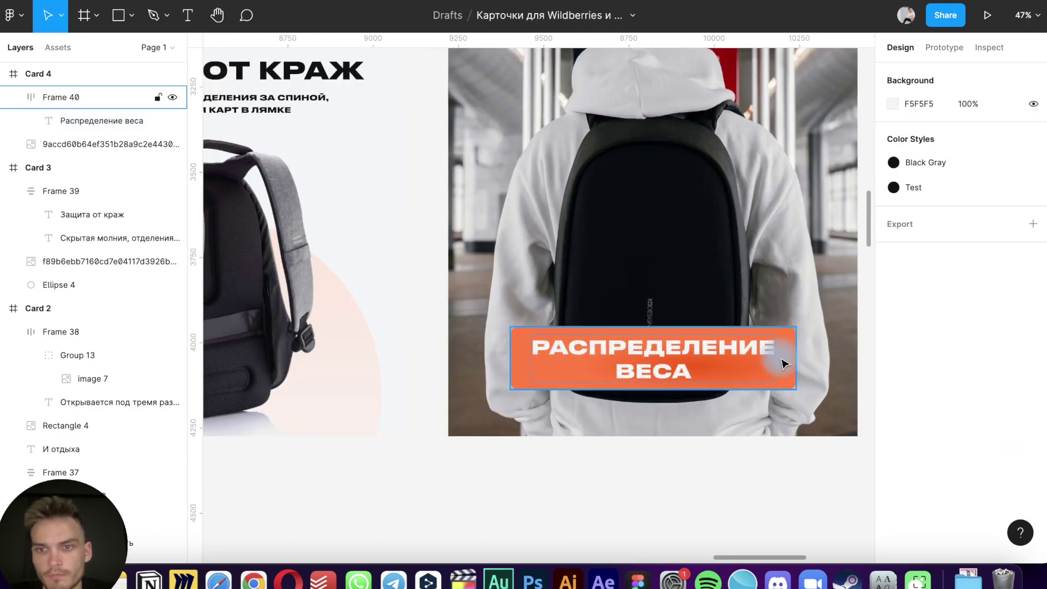
left_click(783, 362)
Add a drop shadow to Card 2's second backpack photo, Rectangle 4
scroll(281, 306, "down", 5)
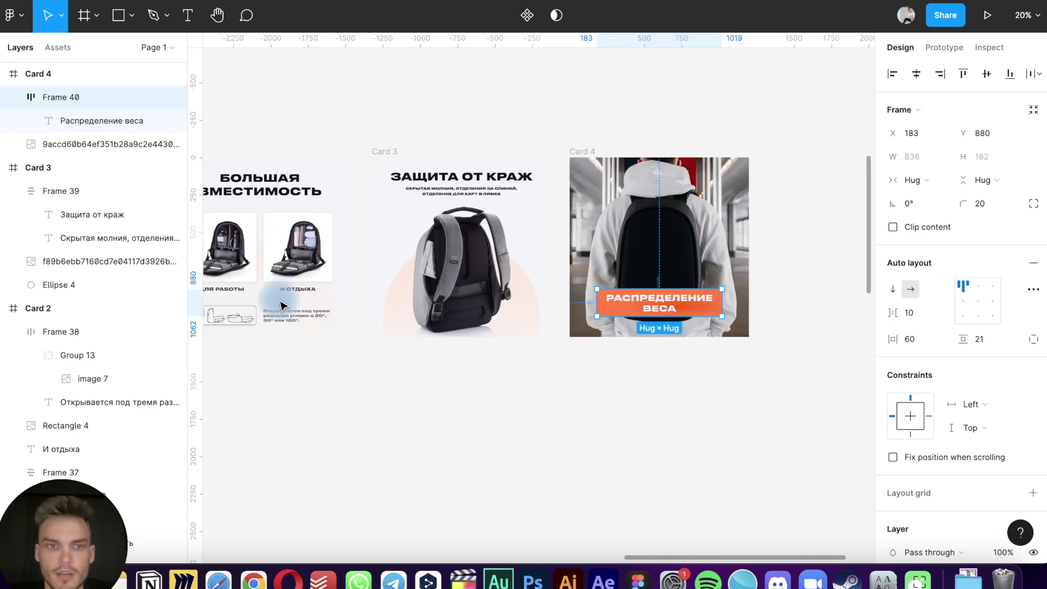
left_click(322, 245)
scroll(927, 414, "down", 1)
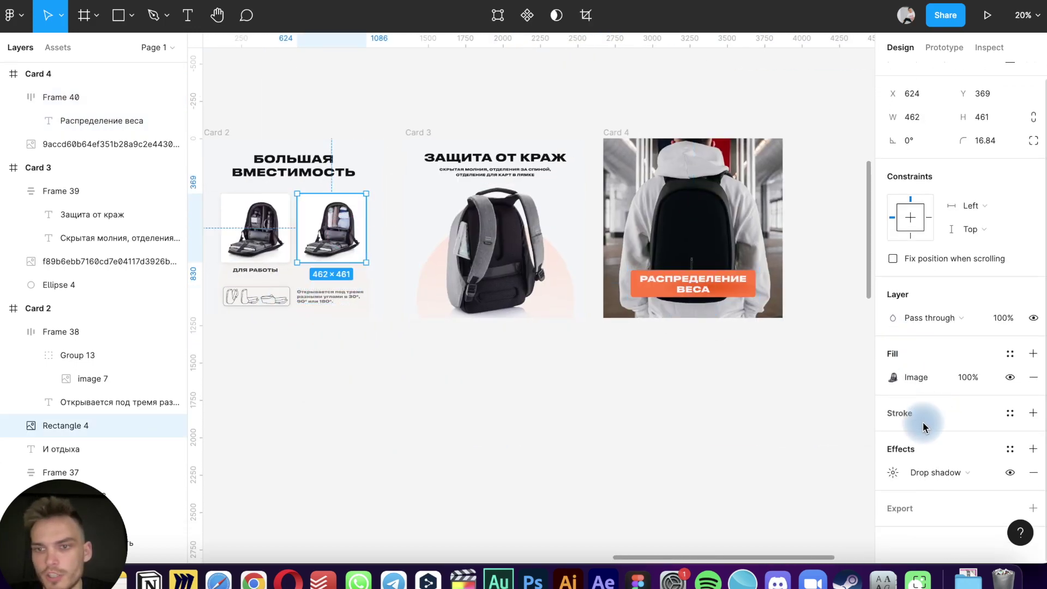
left_click(881, 473)
left_click(738, 294)
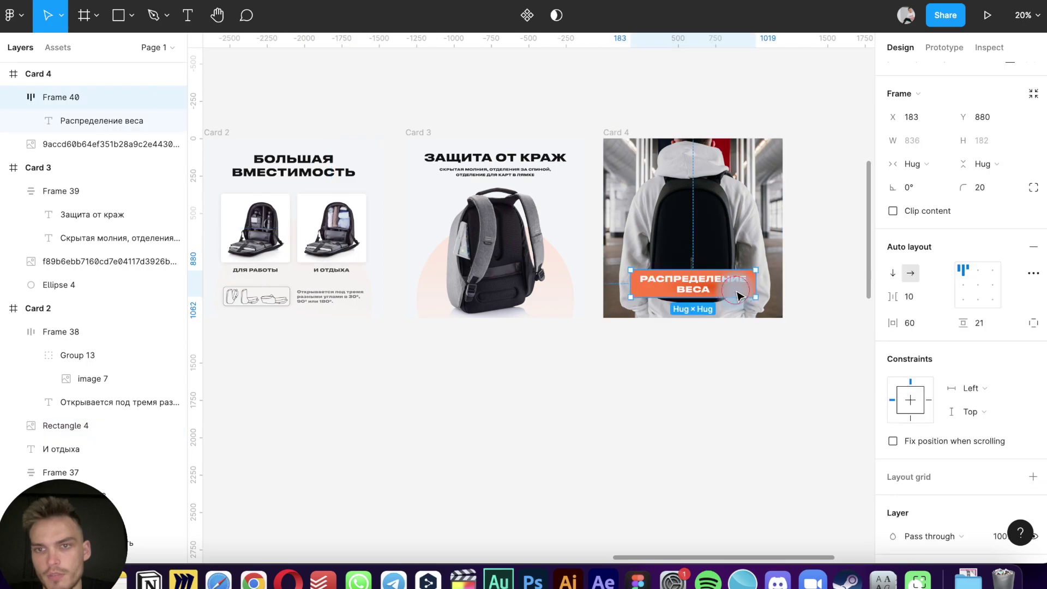
left_click(702, 372)
scroll(702, 372, "up", 3)
scroll(702, 372, "down", 8)
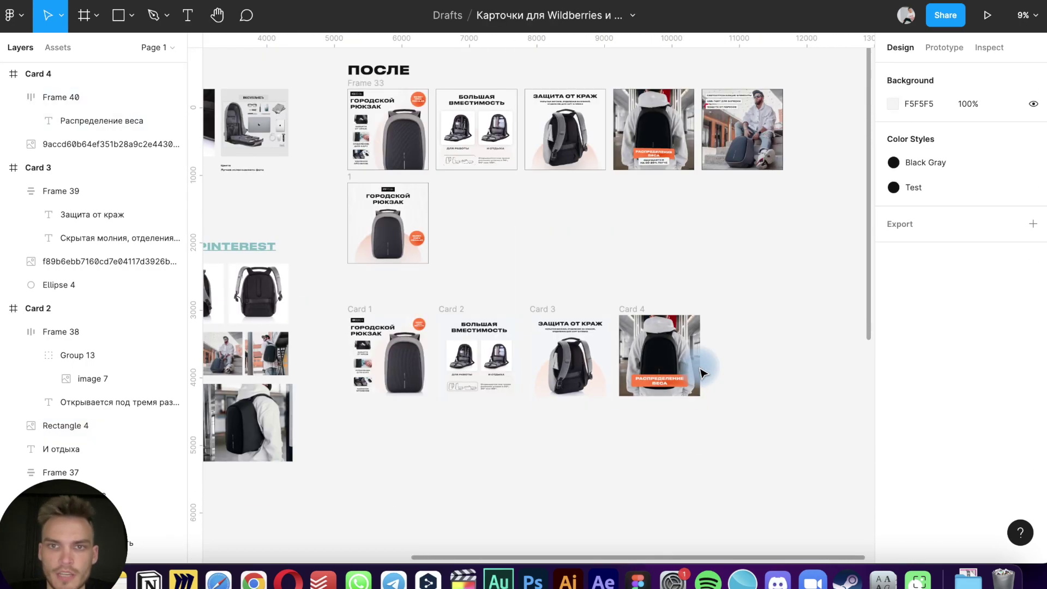
scroll(700, 372, "up", 2)
scroll(698, 368, "down", 5)
scroll(702, 370, "up", 5)
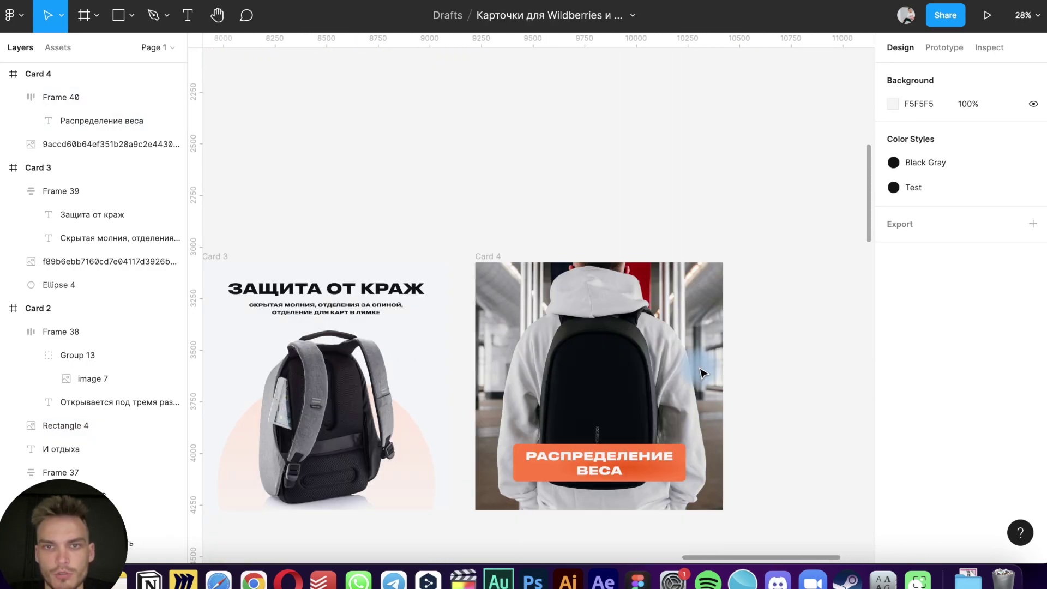
scroll(671, 373, "down", 2)
left_click(639, 377)
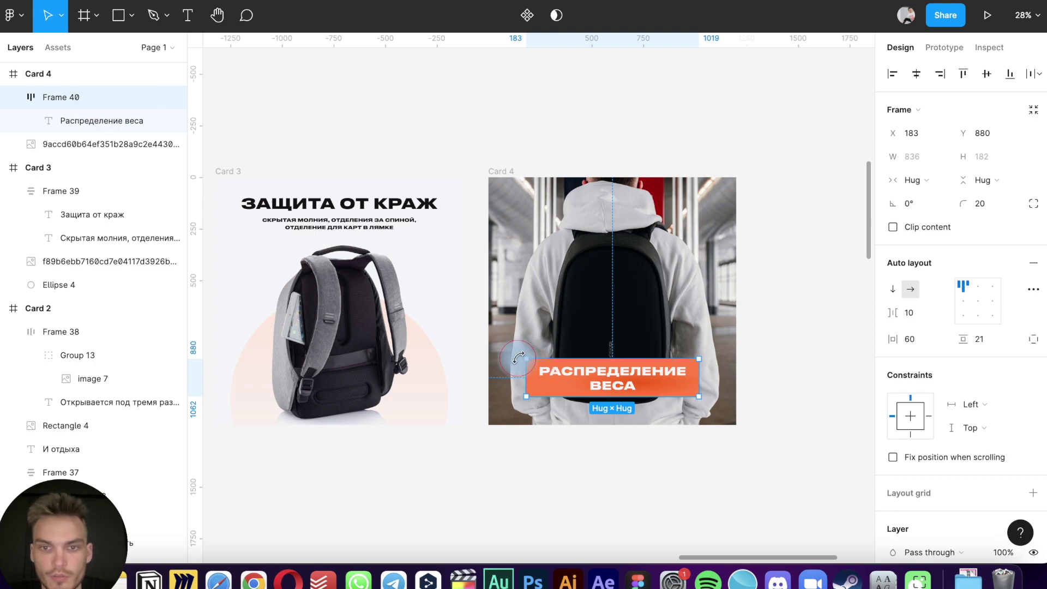
Level Card 4's orange label, scale it down proportionally, and nudge it upward
left_click_drag(518, 358, 519, 353)
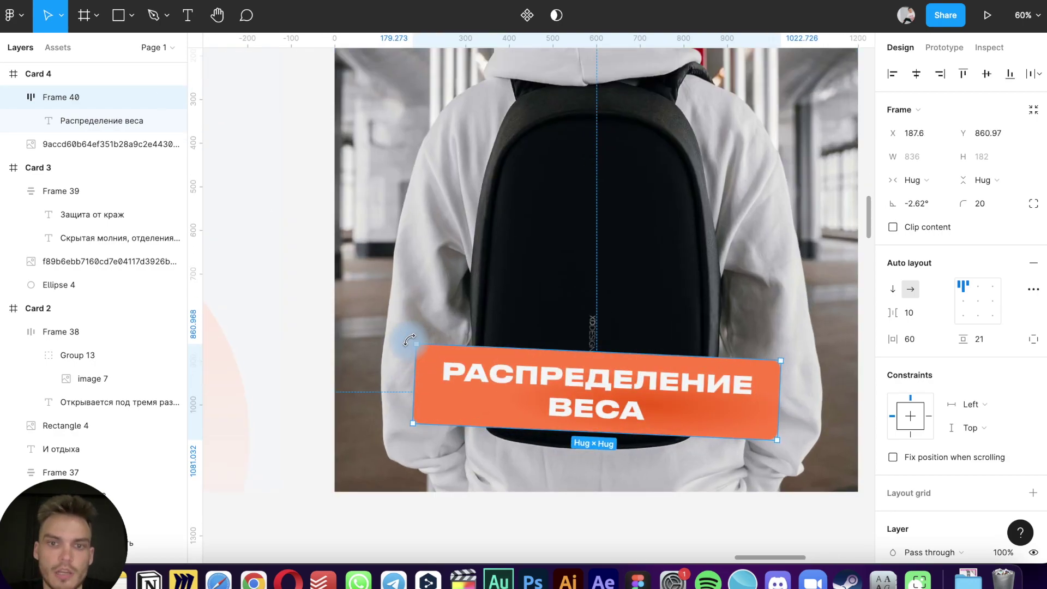
left_click_drag(409, 341, 407, 345)
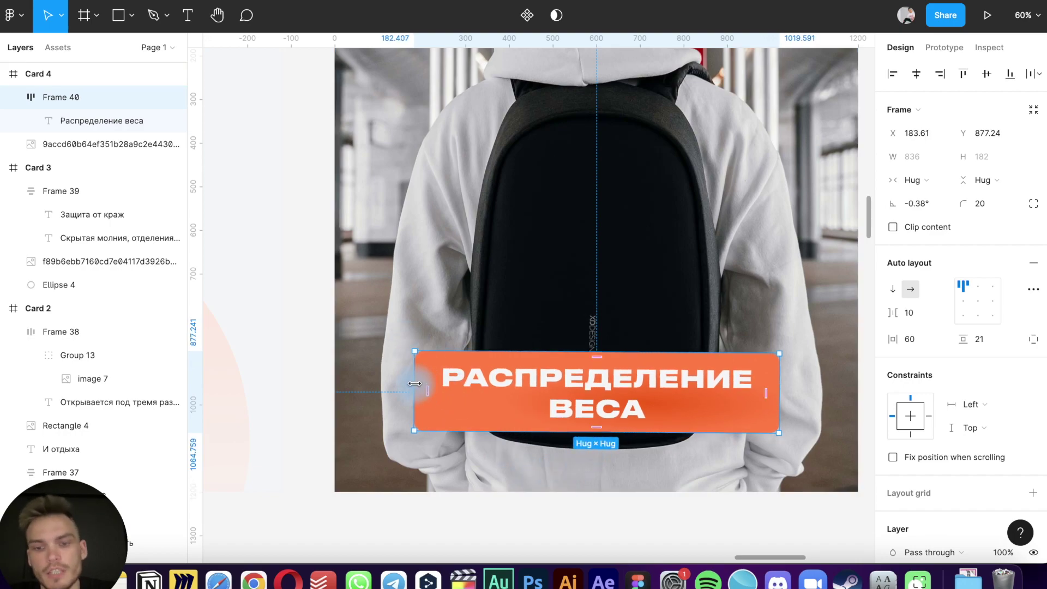
key("k")
mouse_move(414, 383)
left_mouse_down()
mouse_move(467, 381)
mouse_move(451, 380)
left_mouse_up()
key("shift+Up")
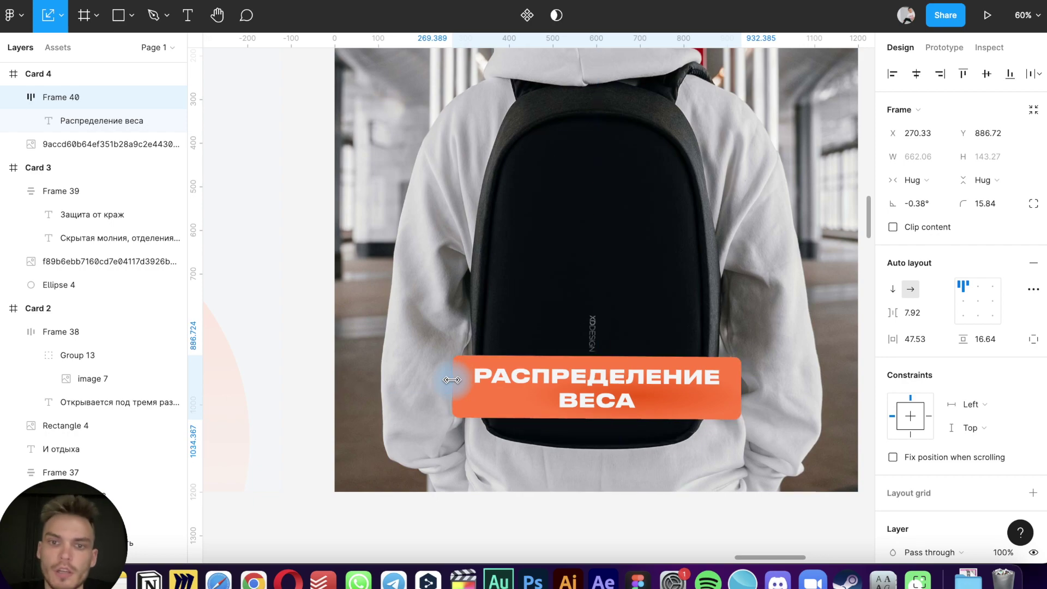
key("shift+Up")
key("shift+Up")
key("shift+Up")
key("Escape")
Place a copy of the orange label below it and pick the reference 'ощущается на 20-25% легче' text
left_click(557, 373)
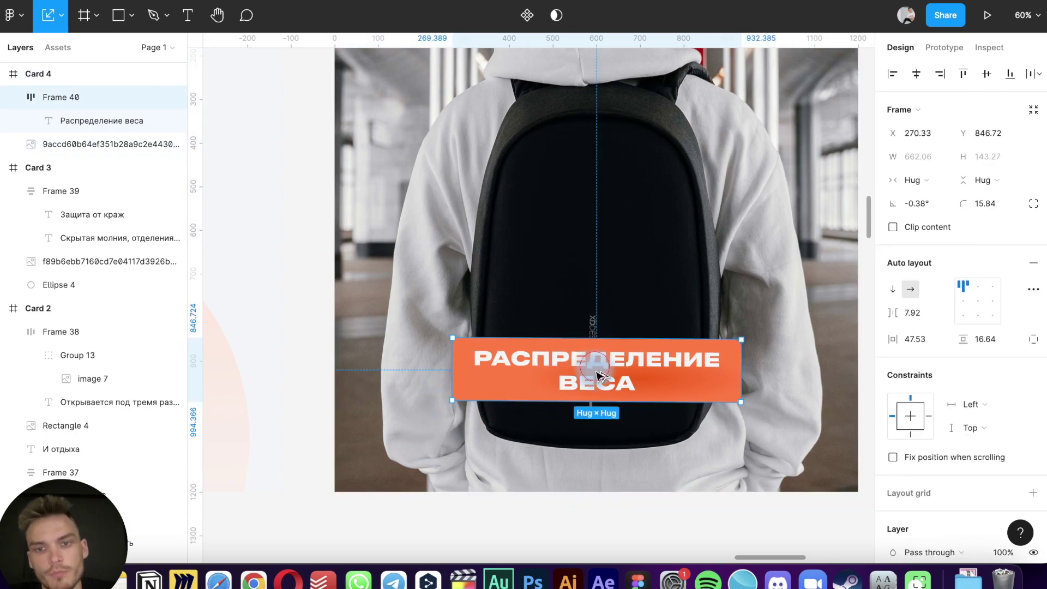
left_click_drag(557, 373, 597, 442)
scroll(603, 436, "down", 10)
scroll(602, 435, "up", 4)
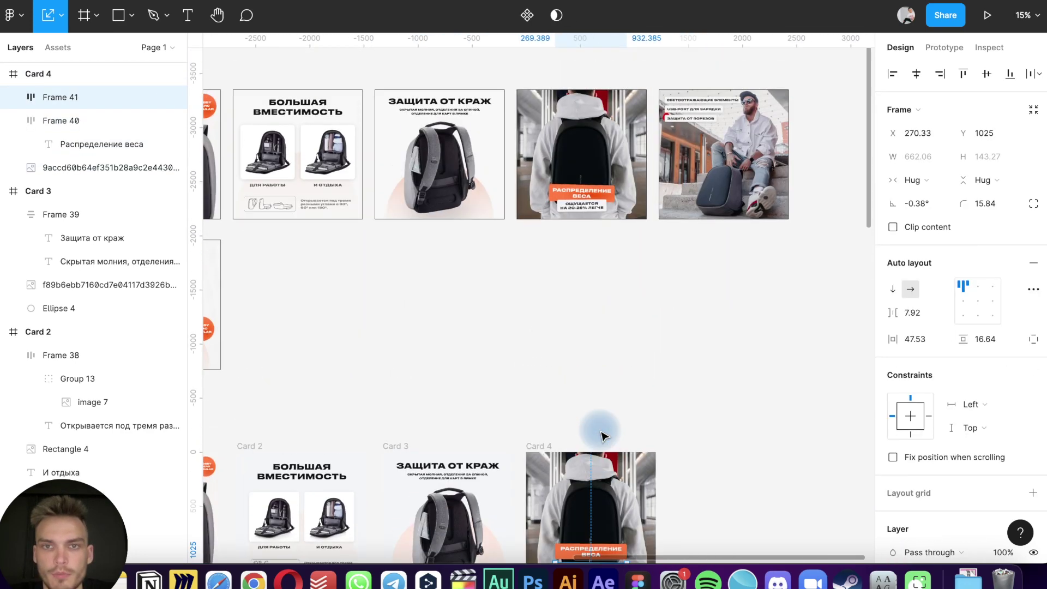
left_click(580, 271)
scroll(580, 271, "down", 3)
scroll(580, 271, "down", 3)
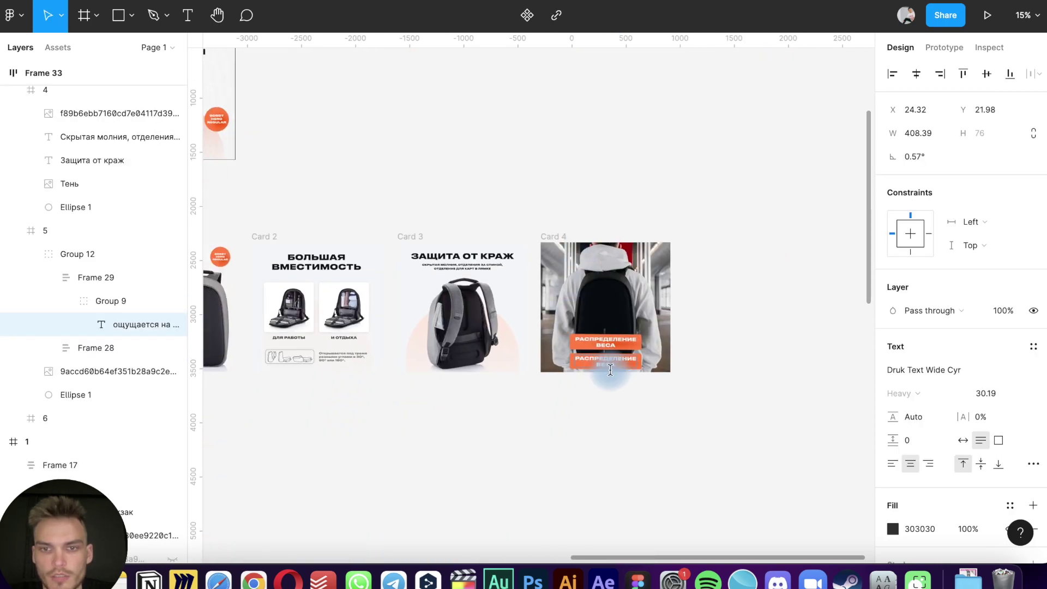
scroll(610, 365, "up", 5)
Replace the duplicated label's text with ОЩУЩАЕТСЯ НА 20-25% ЛЕГЧЕ
left_click(612, 372)
key("ctrl+shift+r")
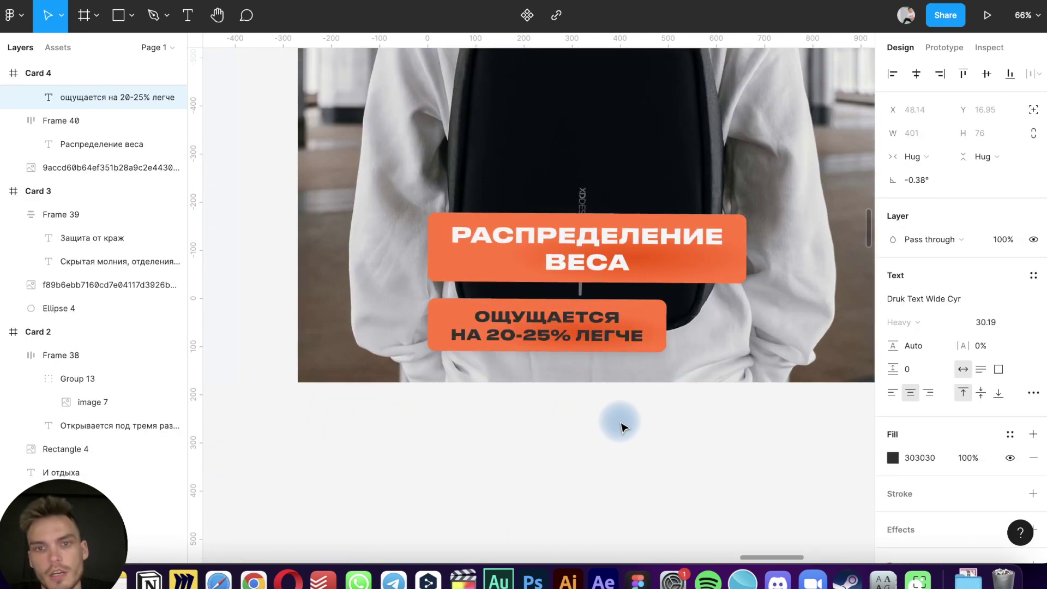
left_click(589, 440)
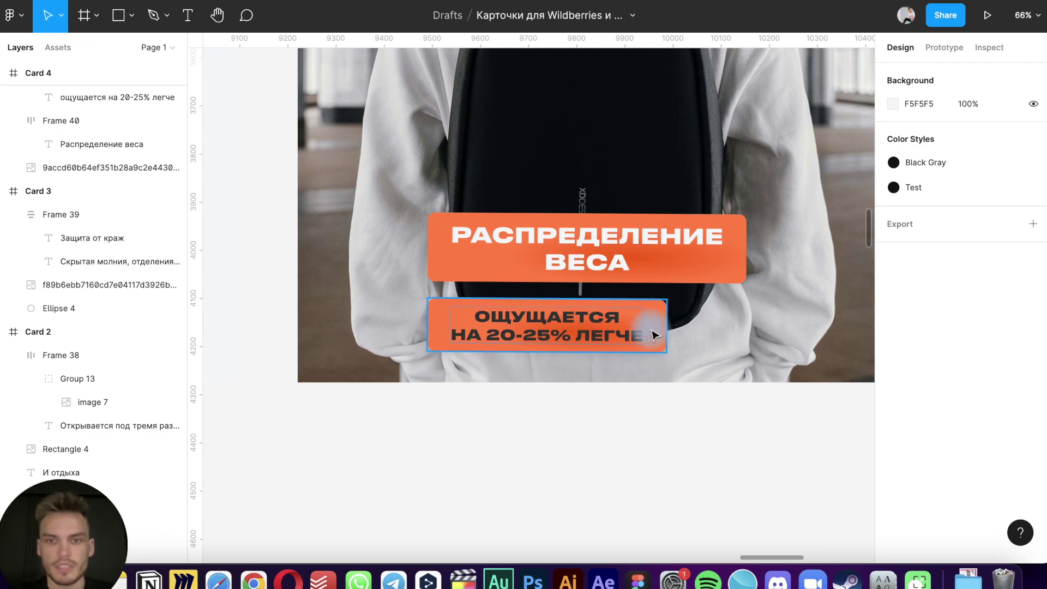
left_click(660, 306)
scroll(894, 374, "down", 5)
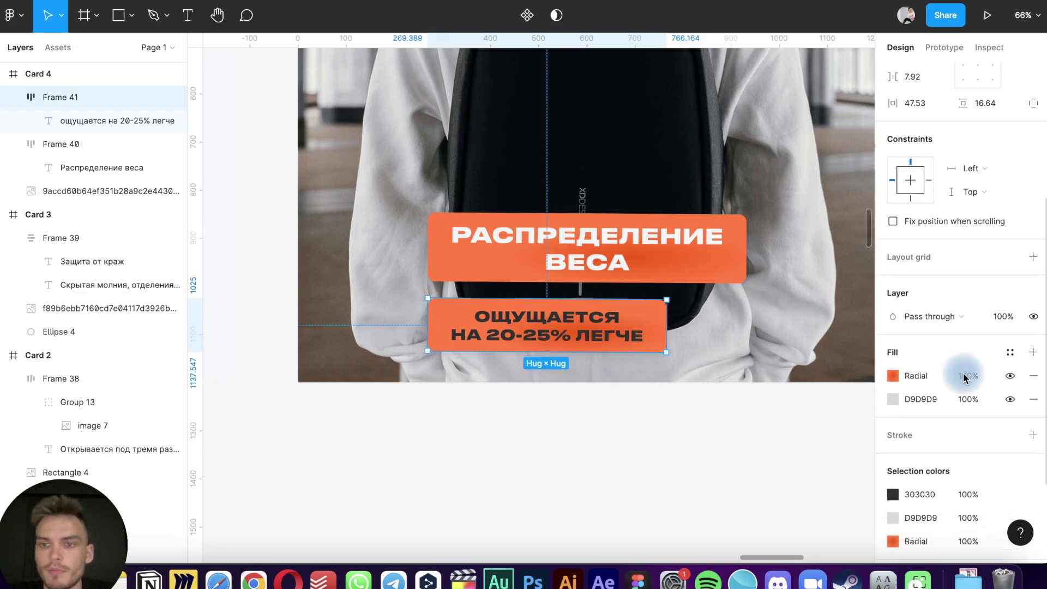
scroll(895, 372, "down", 1)
scroll(894, 374, "down", 2)
scroll(894, 371, "down", 1)
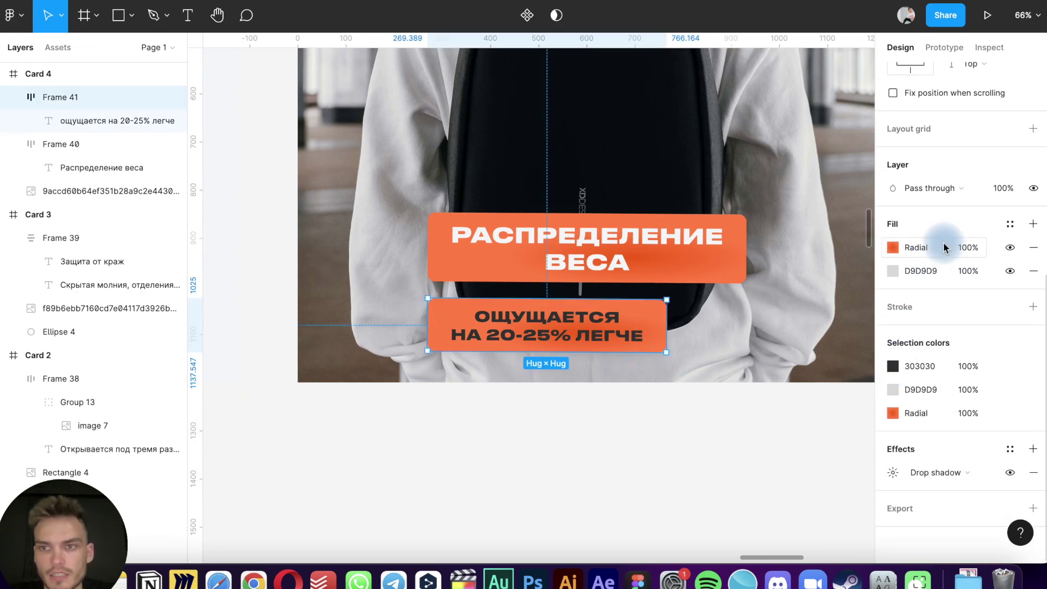
Set both radial gradient stops of the label's fill to near-white, faintly peach tones
left_click(893, 248)
left_click(724, 211)
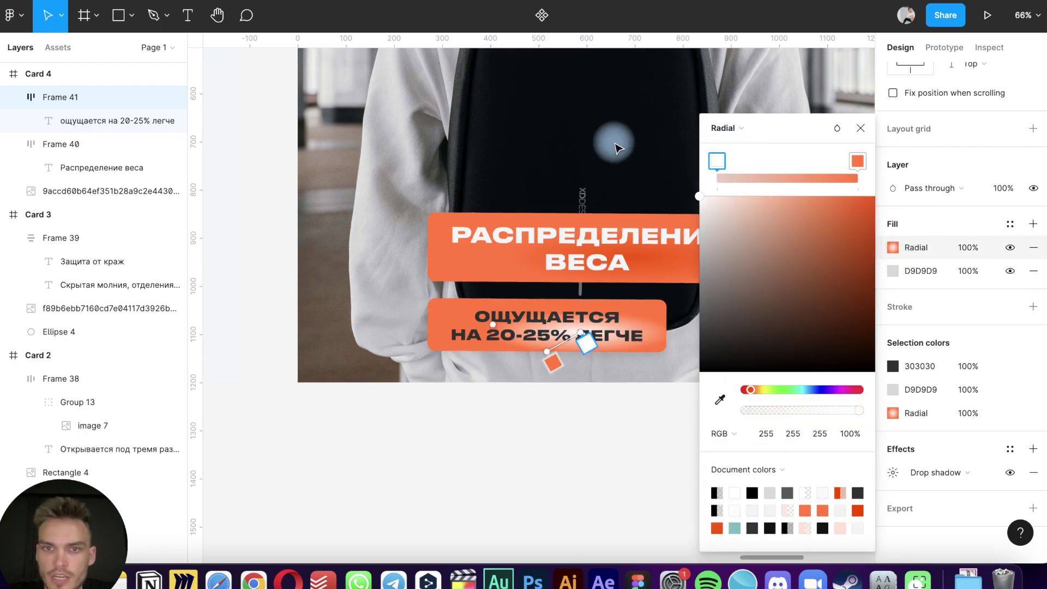
left_click(858, 162)
left_click(716, 240)
left_click_drag(717, 240, 644, 205)
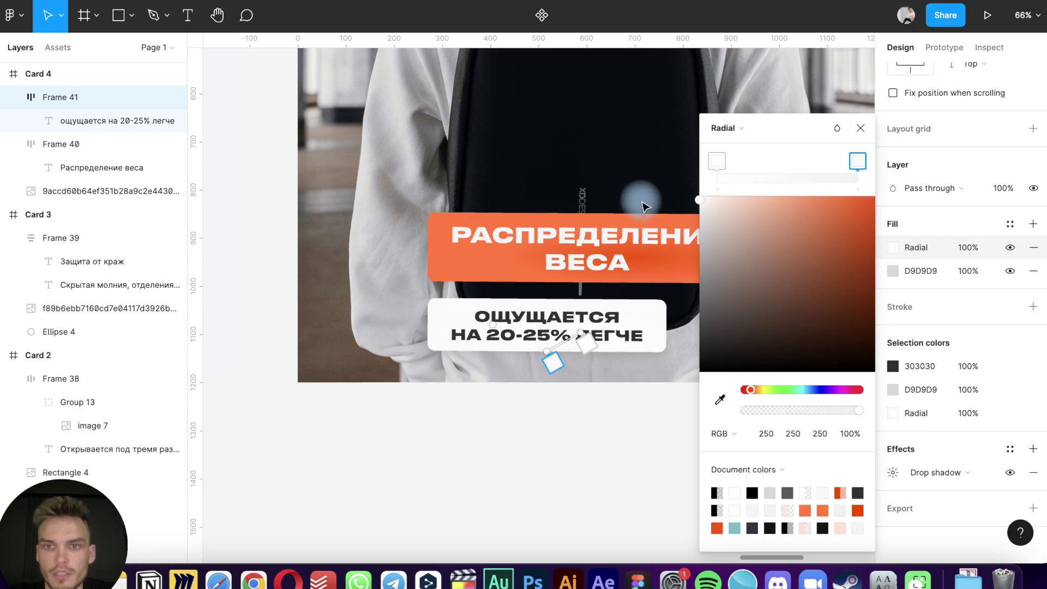
left_click(719, 163)
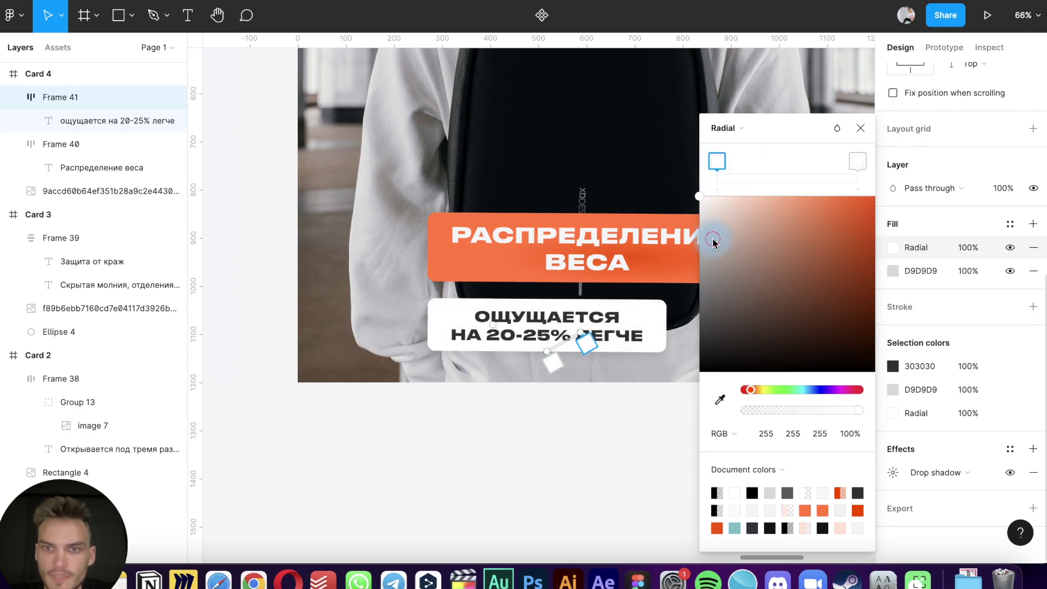
mouse_move(713, 240)
left_mouse_down()
mouse_move(679, 219)
mouse_move(682, 210)
left_mouse_up()
left_click_drag(837, 230, 718, 176)
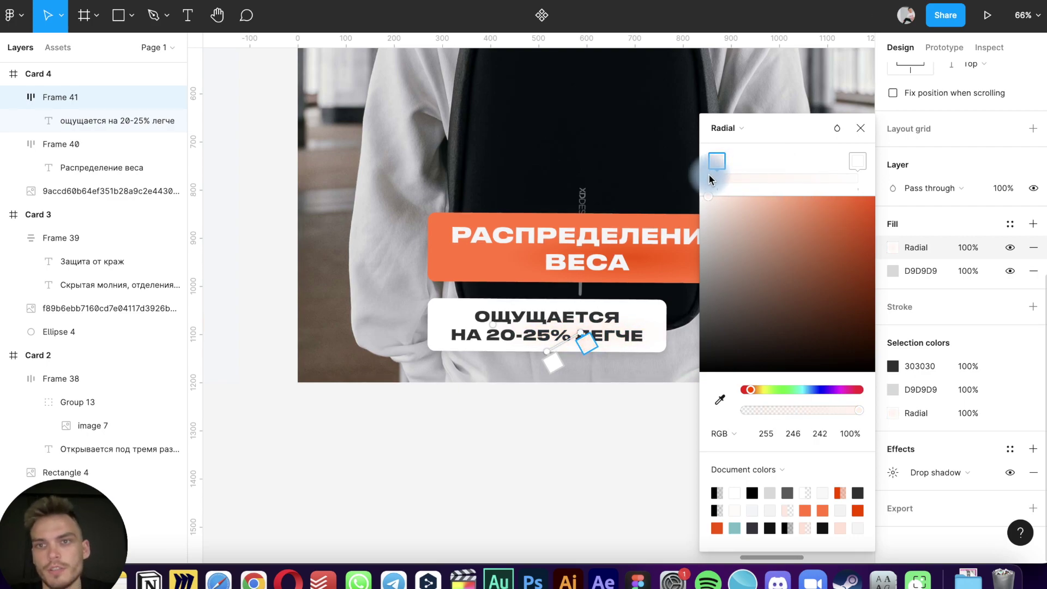
left_click(861, 127)
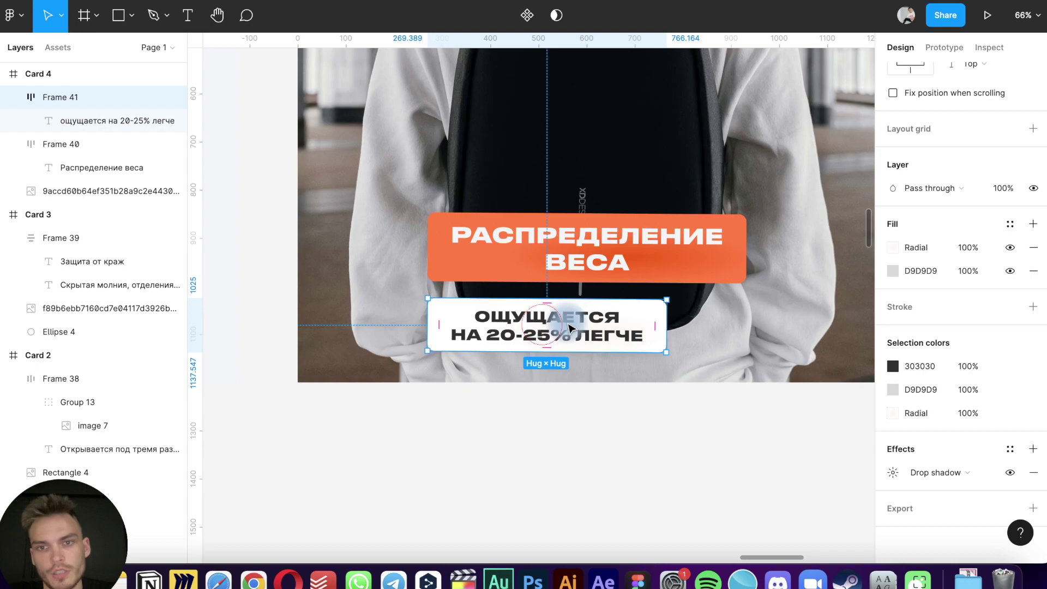
Tuck the white label under the orange bar and centre it horizontally in Card 4
left_click_drag(568, 328, 614, 322)
left_click_drag(465, 286, 464, 291)
left_click_drag(528, 319, 513, 302)
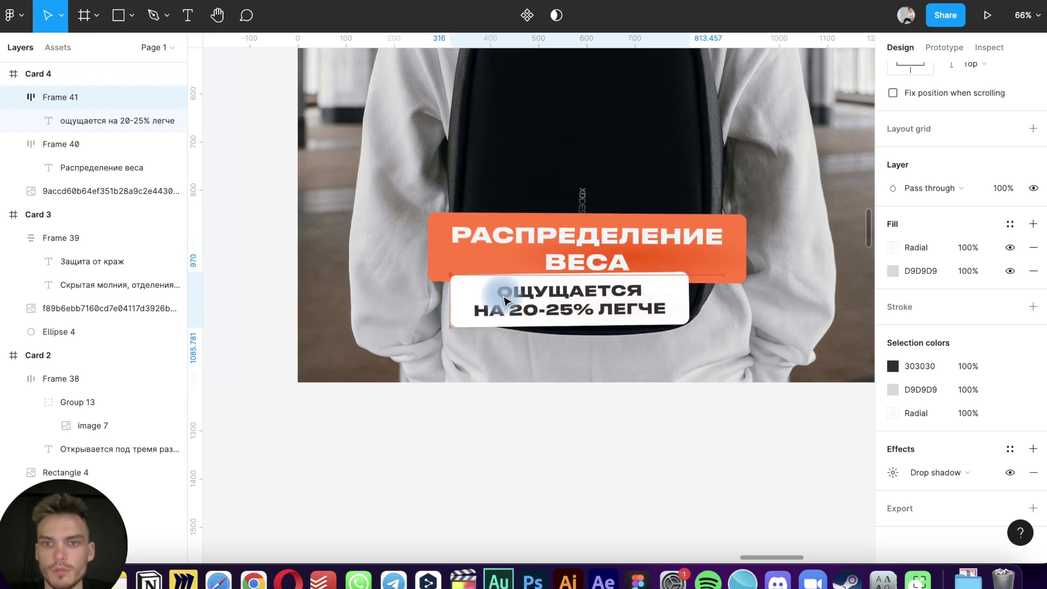
scroll(919, 87, "up", 5)
left_click(916, 74)
Group the orange and white labels together as Group 14
left_click(668, 225)
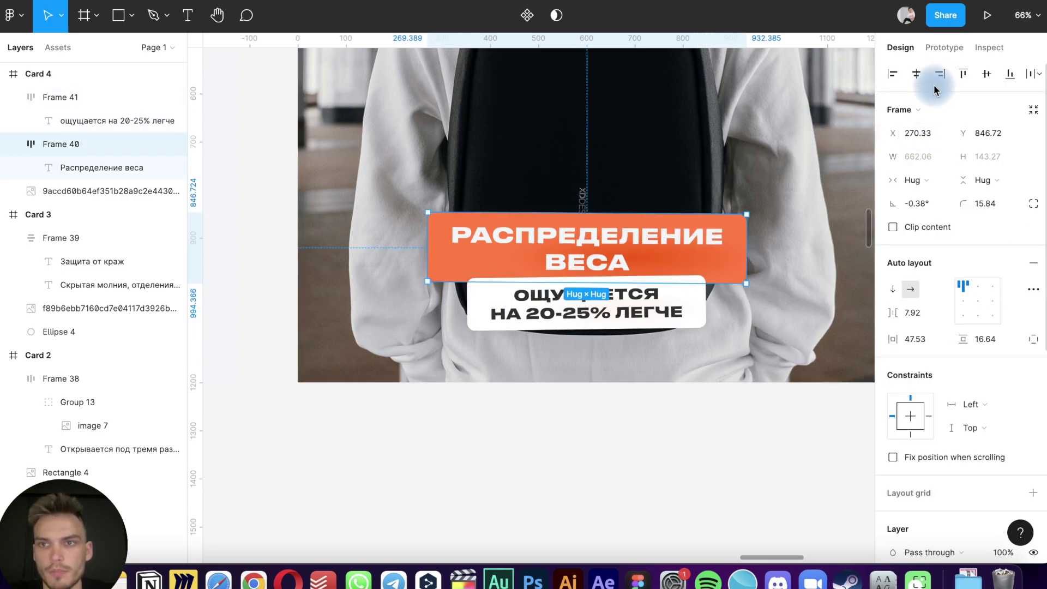
left_click(658, 318, "shift")
key("ctrl+g")
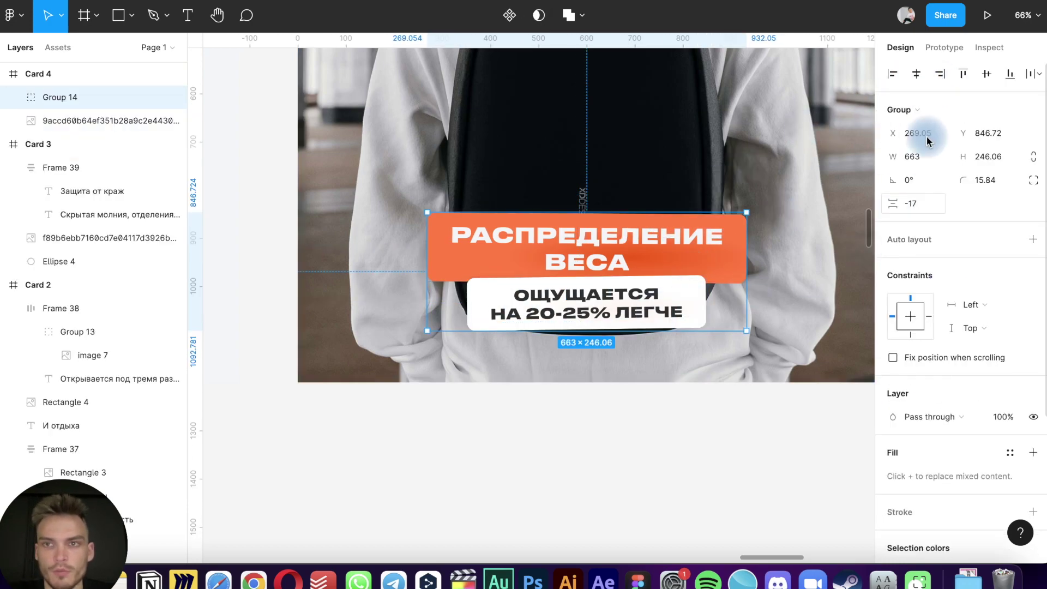
left_click(630, 461)
scroll(630, 461, "down", 5)
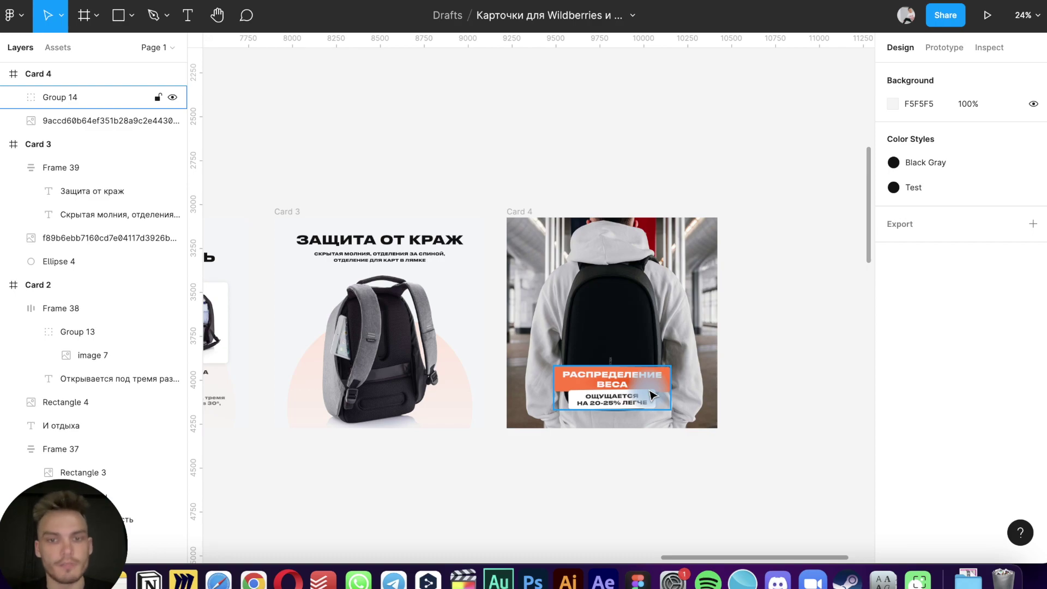
Duplicate Card 4 to its right to create Card 5
left_click(515, 213)
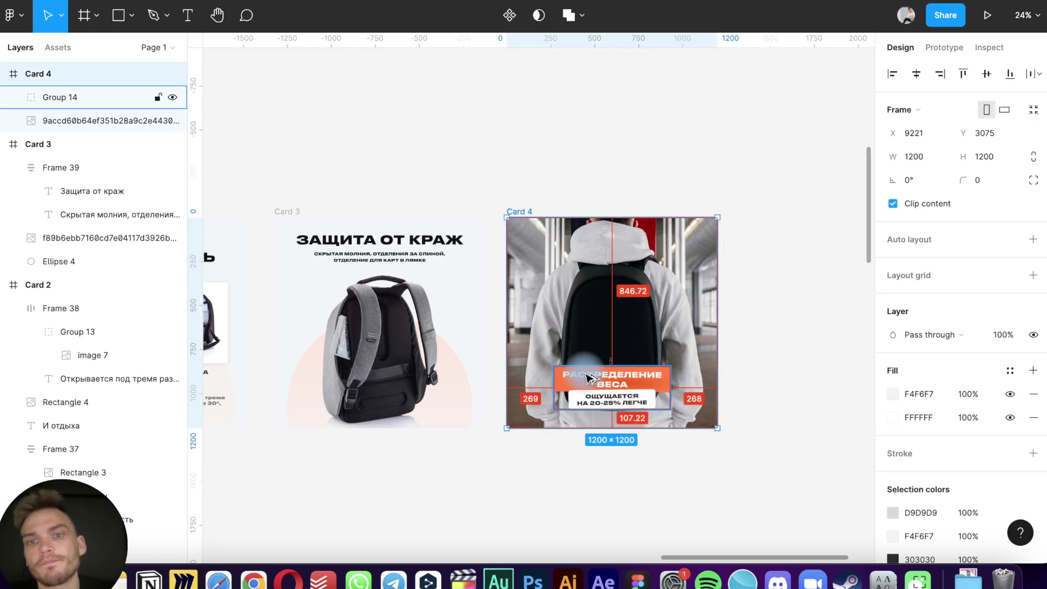
left_click_drag(582, 326, 815, 322, "alt")
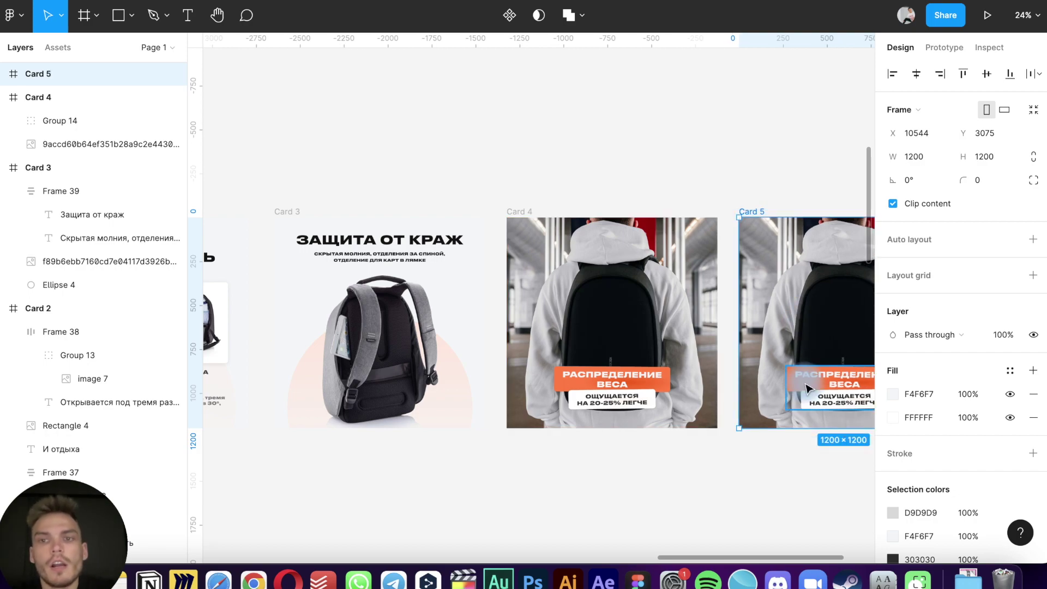
scroll(807, 389, "right", 2)
scroll(807, 388, "right", 3)
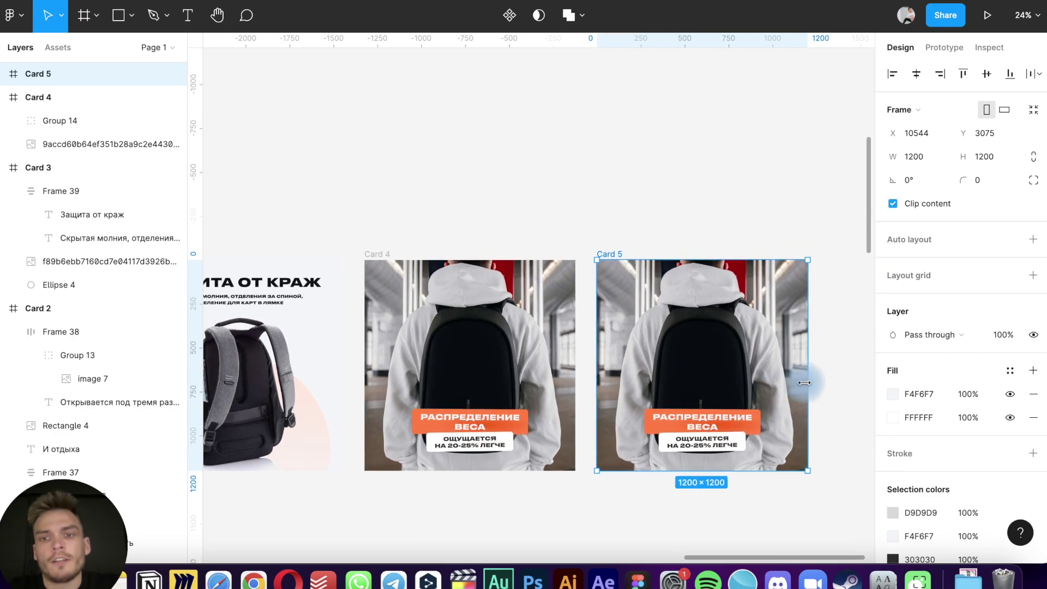
Delete Card 5's orange label, move the white label near the top, and ungroup it
left_click(652, 425)
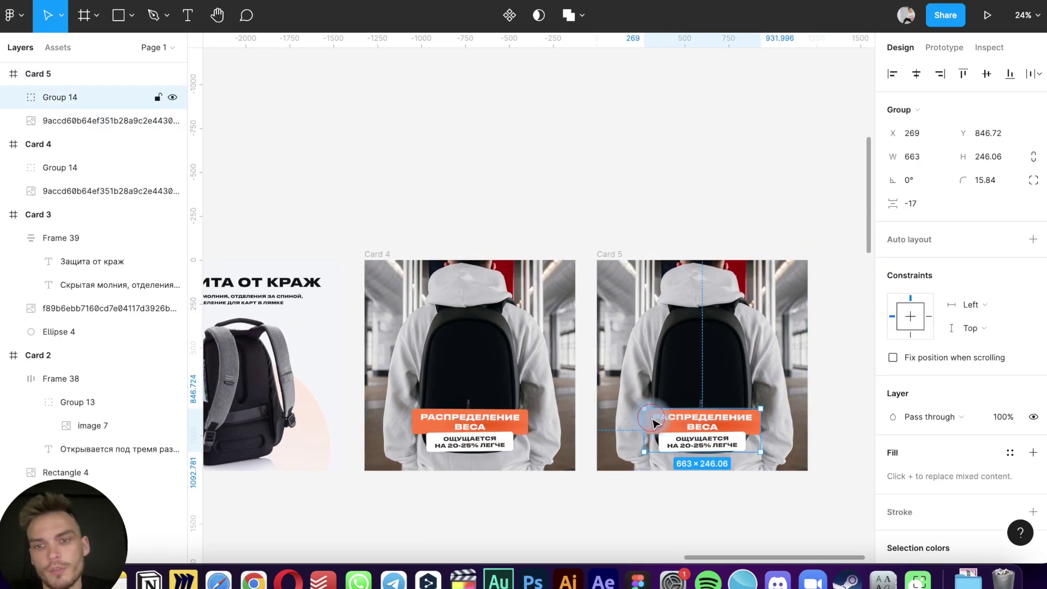
double_click(653, 425)
key("Delete")
left_click(704, 443)
left_click_drag(709, 444, 671, 319)
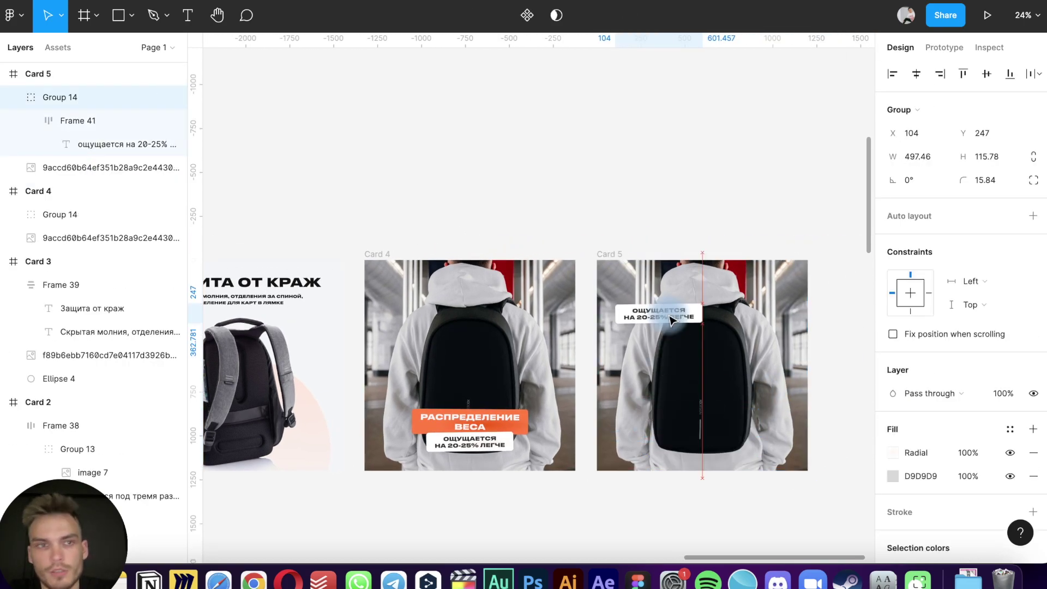
left_click(96, 121)
left_click(68, 97)
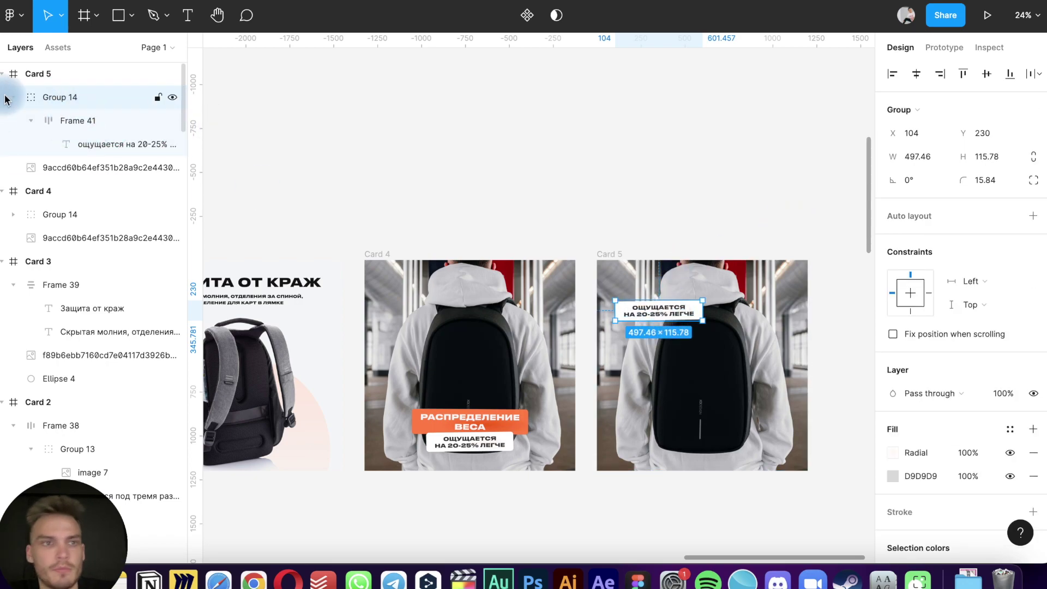
right_click(681, 315)
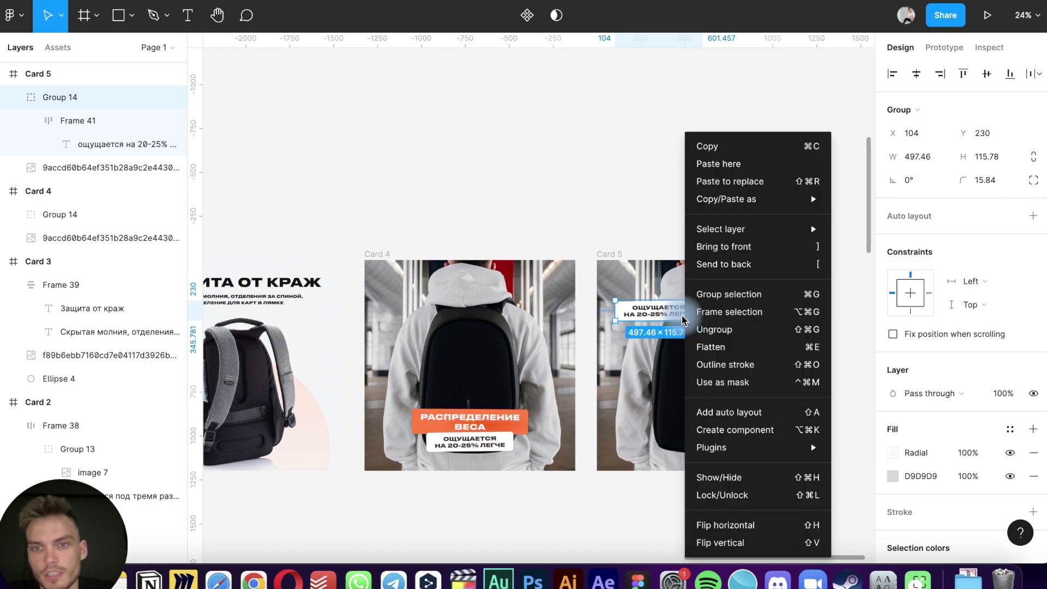
left_click(725, 334)
Delete the old backpack photo from Card 5
left_click(718, 333)
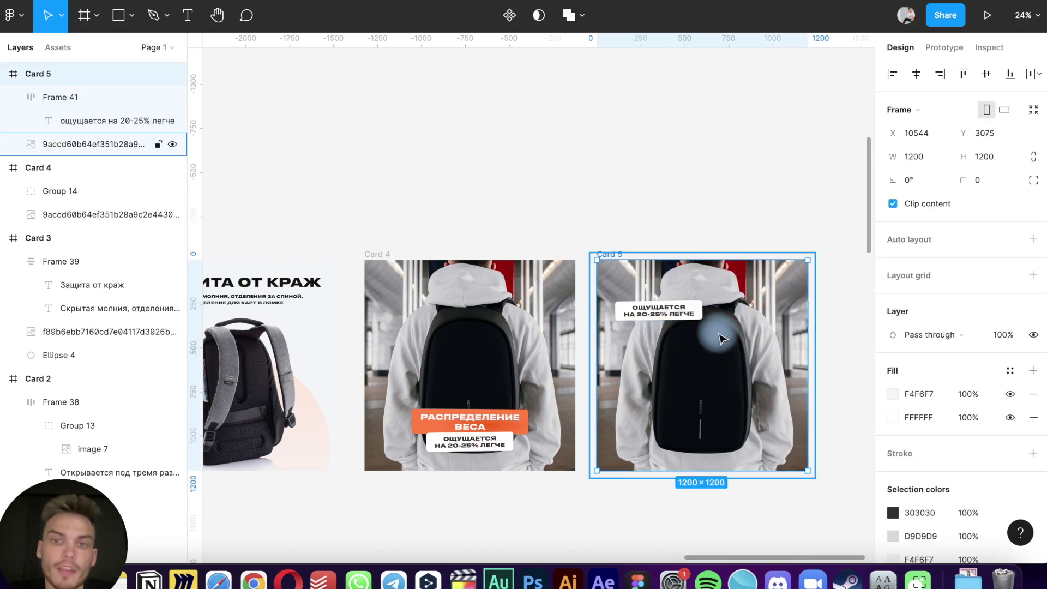
key("Delete")
scroll(724, 340, "down", 5)
Copy the КОНТЕНТ grid photo of the man sitting on steps with the backpack
scroll(723, 339, "left", 10)
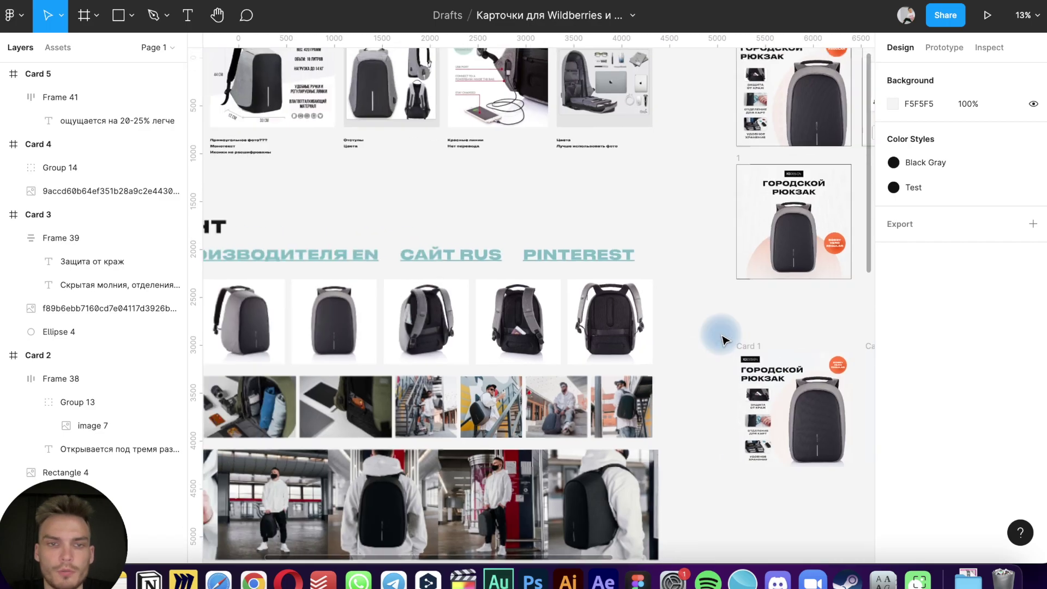
scroll(722, 339, "left", 5)
scroll(723, 339, "right", 5)
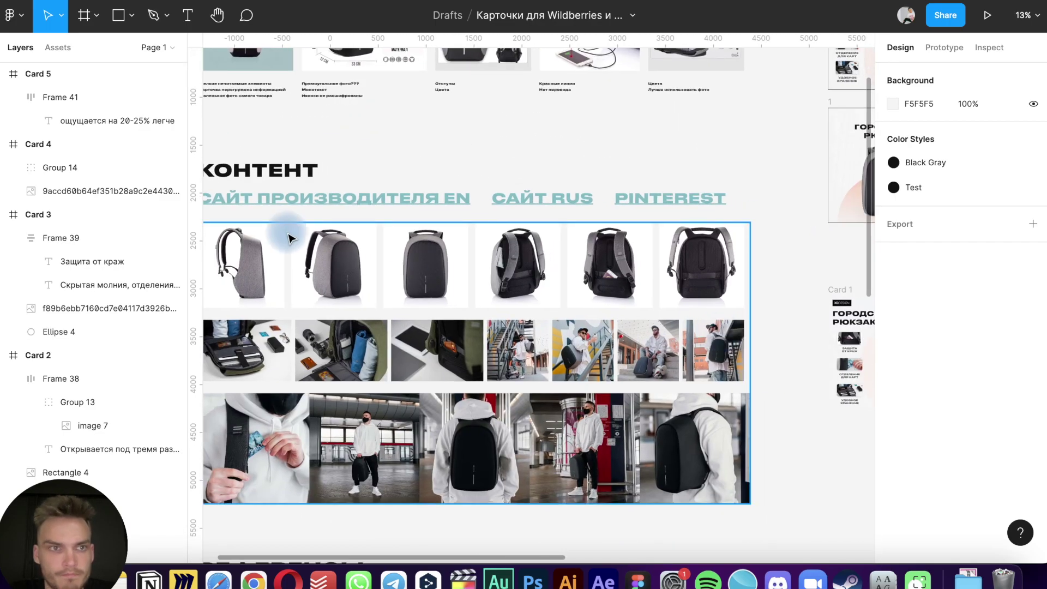
scroll(481, 291, "down", 5)
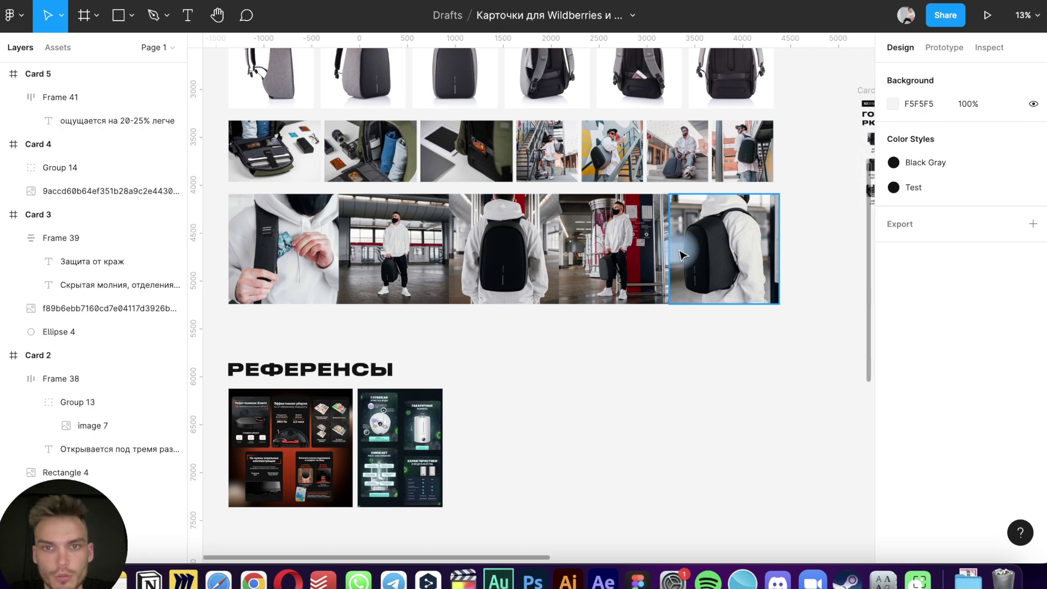
left_click(691, 170)
scroll(691, 170, "up", 2)
scroll(691, 170, "left", 2)
scroll(682, 169, "right", 10)
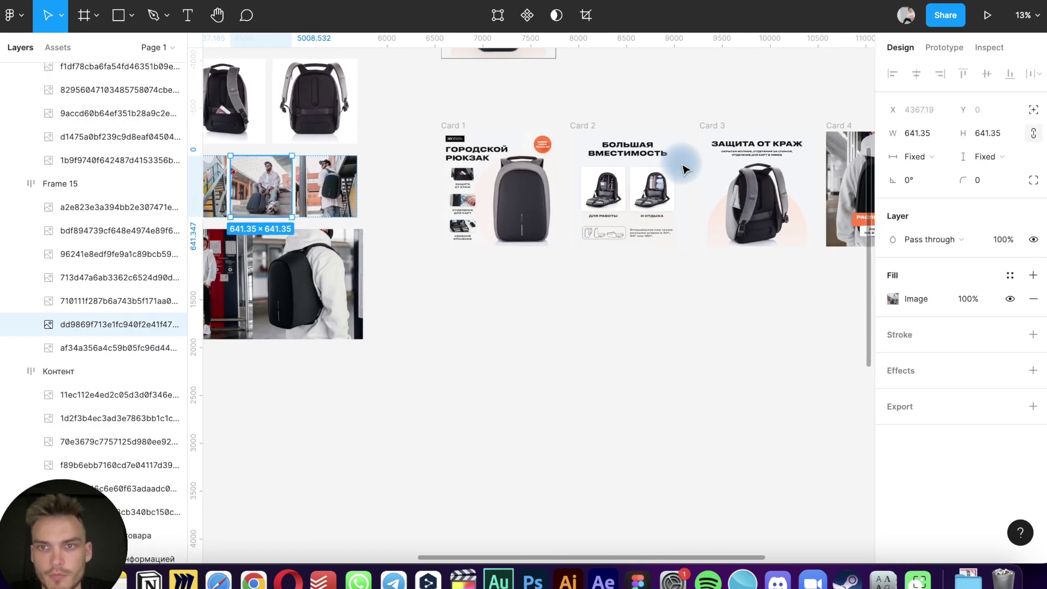
scroll(682, 169, "up", 3)
scroll(682, 166, "up", 2)
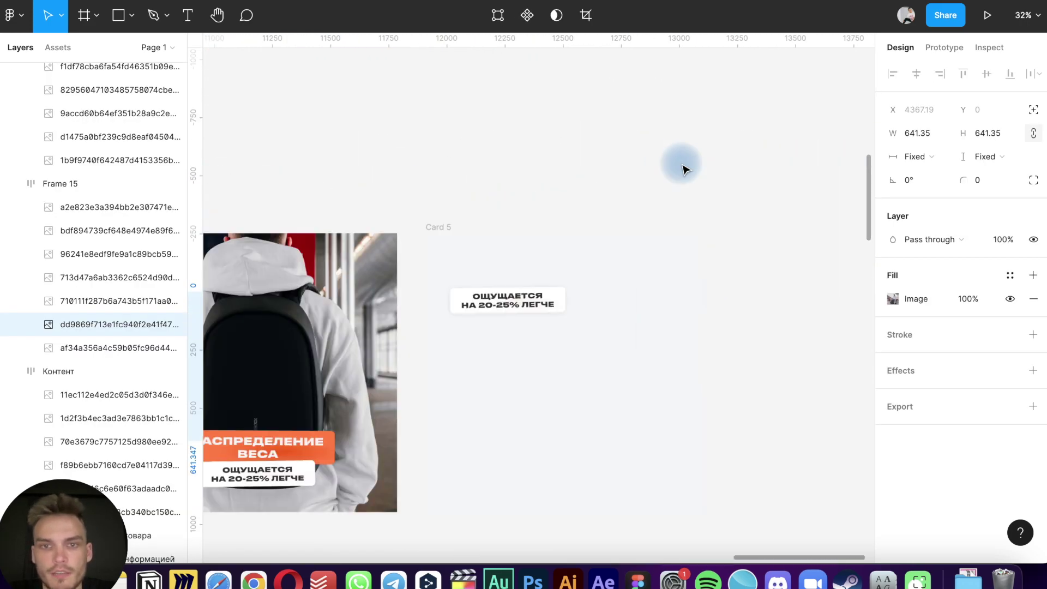
Paste the sitting-man photo into Card 5 at 1242×1242, centred and behind the label
left_click(439, 243)
key("super+v")
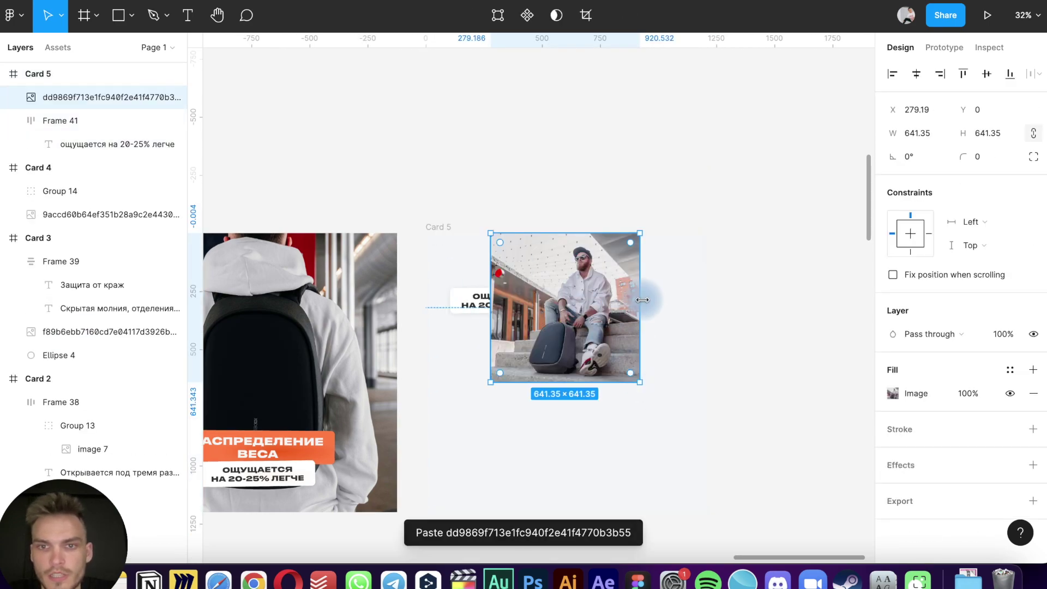
left_click_drag(642, 300, 709, 300)
left_click_drag(565, 305, 565, 363)
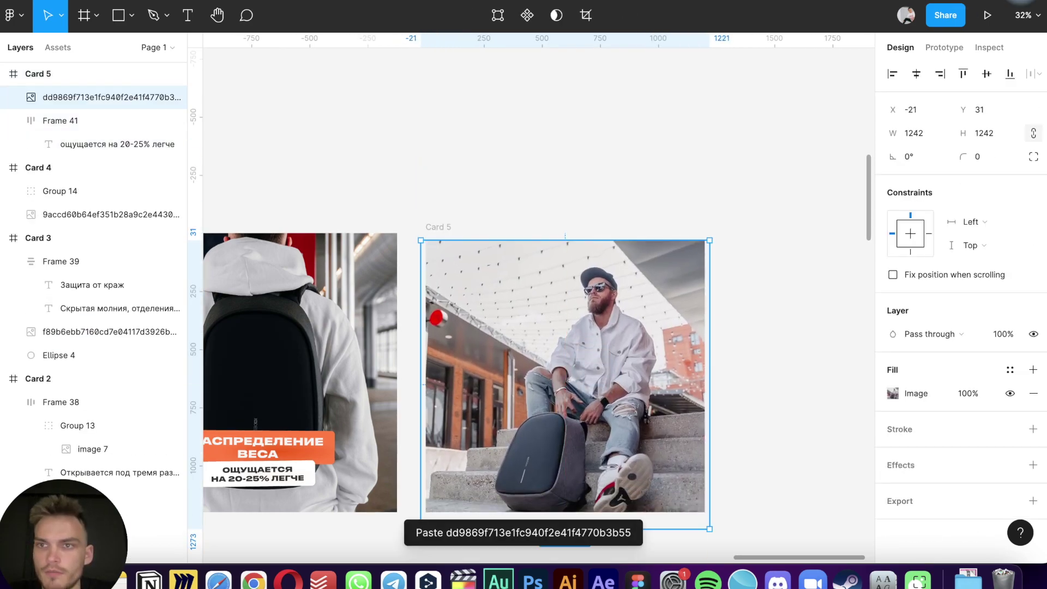
left_click(923, 75)
left_click(994, 75)
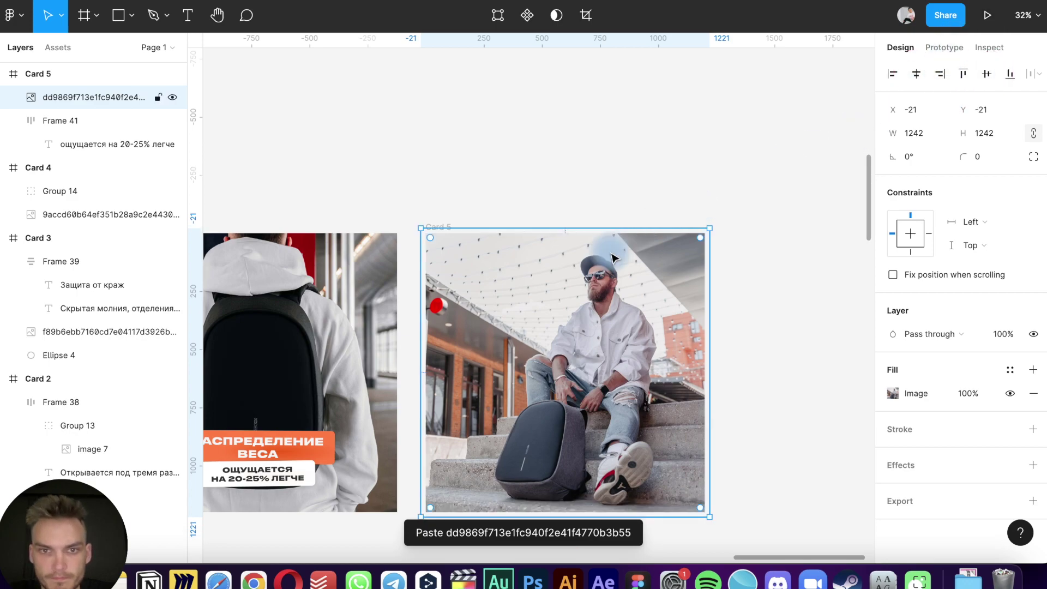
scroll(614, 257, "up", 3)
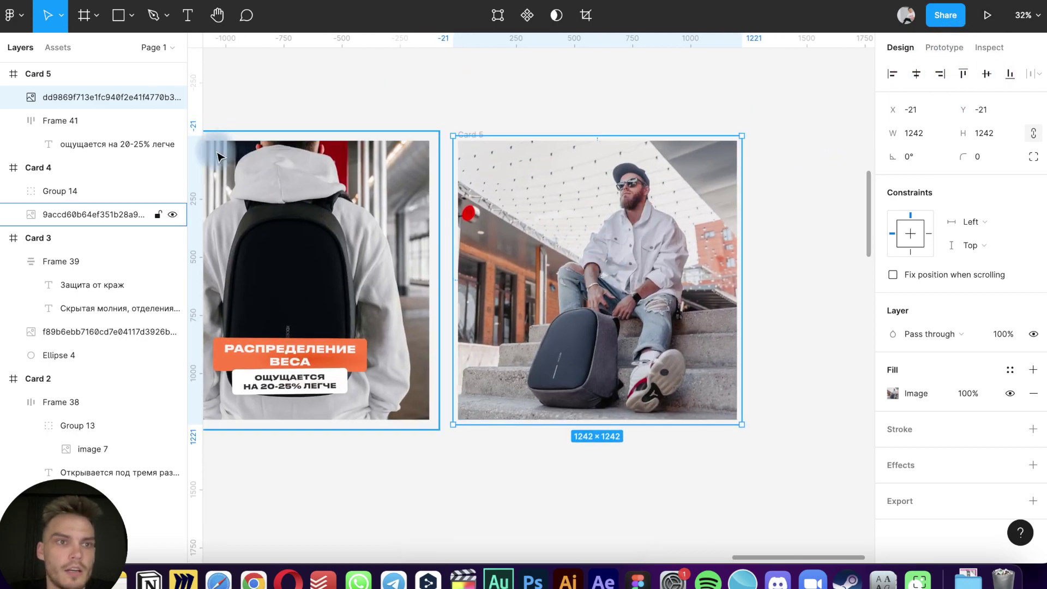
key("ctrl+bracketleft")
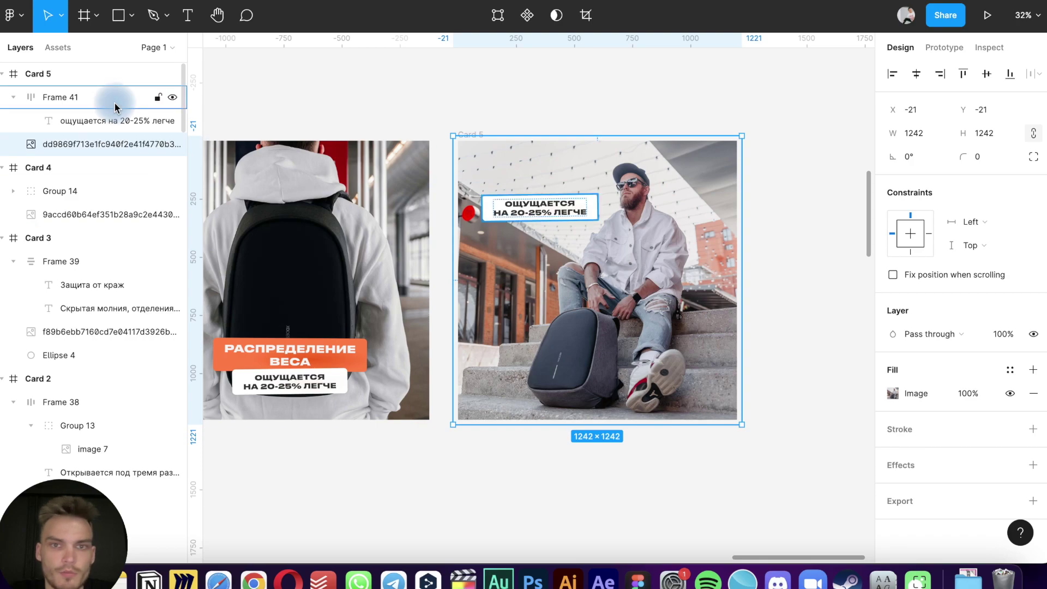
Copy the reflective elements label text from the reference card
scroll(656, 222, "up", 3)
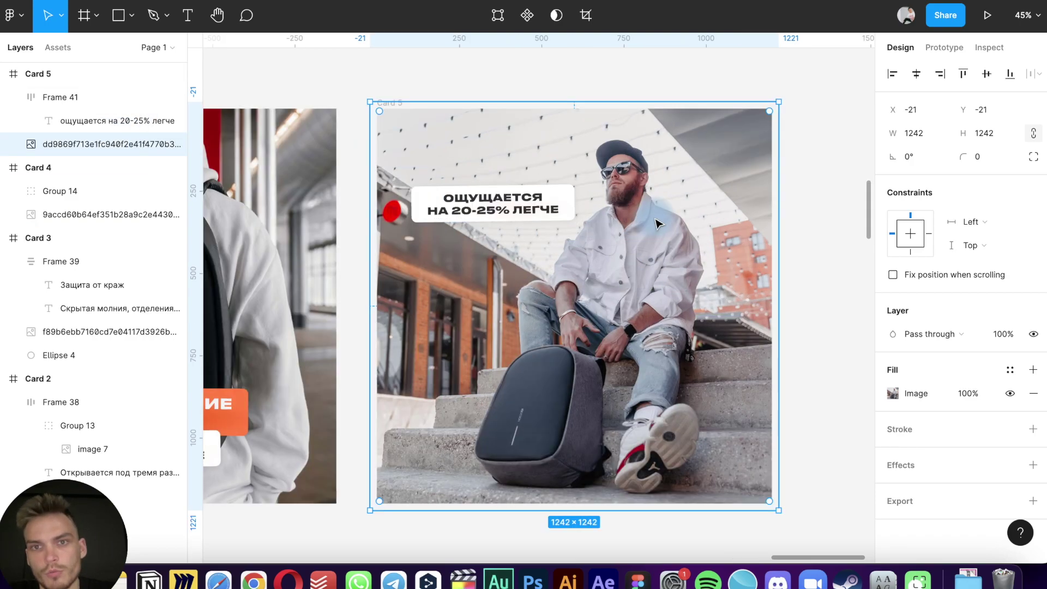
double_click(570, 204)
scroll(514, 204, "down", 3)
scroll(515, 205, "down", 3)
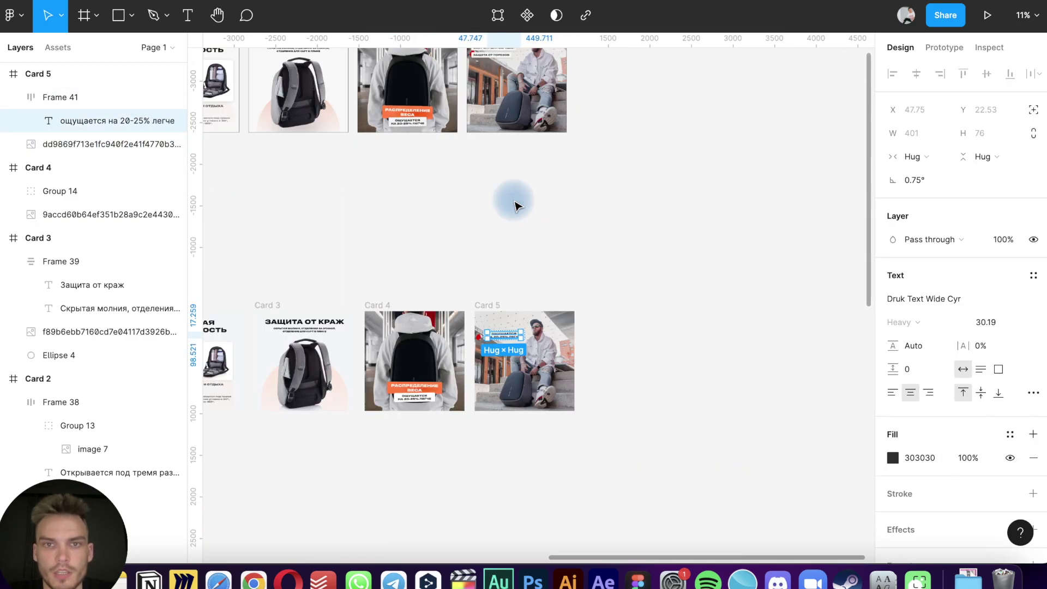
scroll(514, 205, "up", 3)
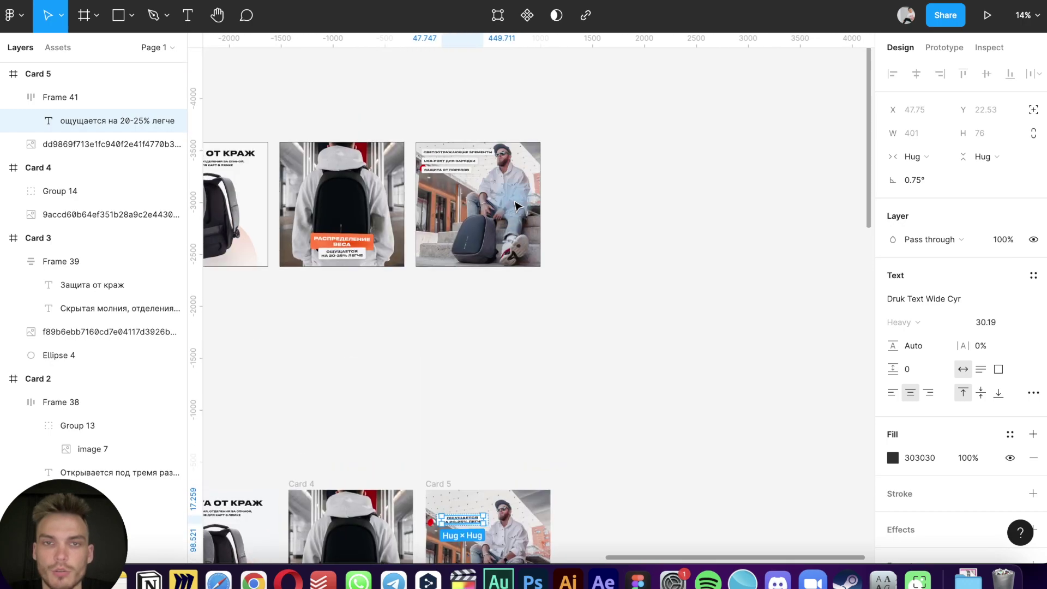
left_click(459, 155)
scroll(459, 152, "up", 3)
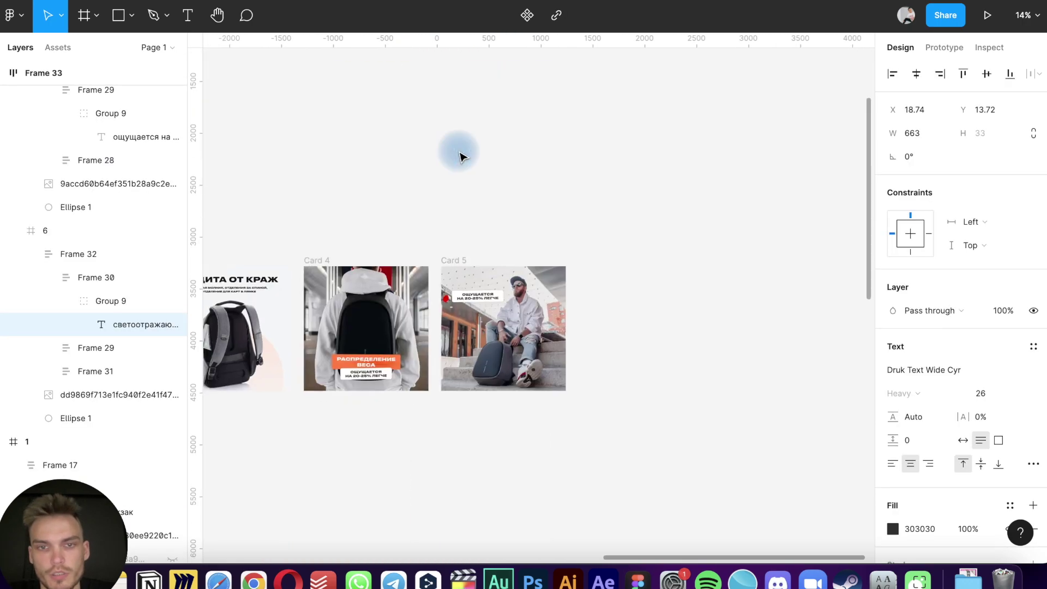
key("super+c")
key("super+c")
left_click(453, 190)
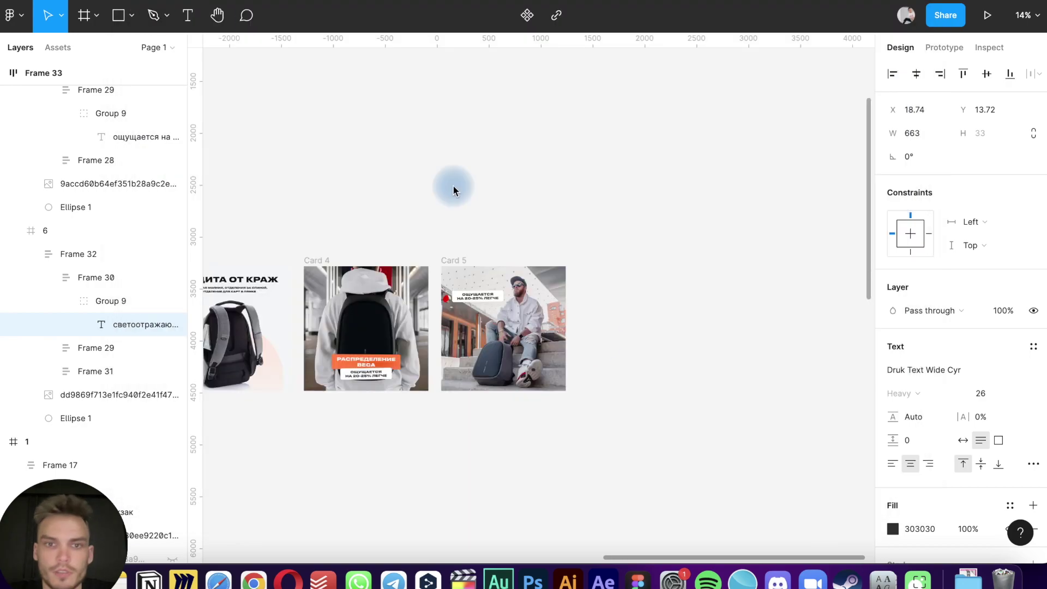
Paste the СВЕТООТРАЖАЮЩИЕ ЭЛЕМЕНТЫ label into Card 5 and duplicate it just below
scroll(458, 267, "up", 5)
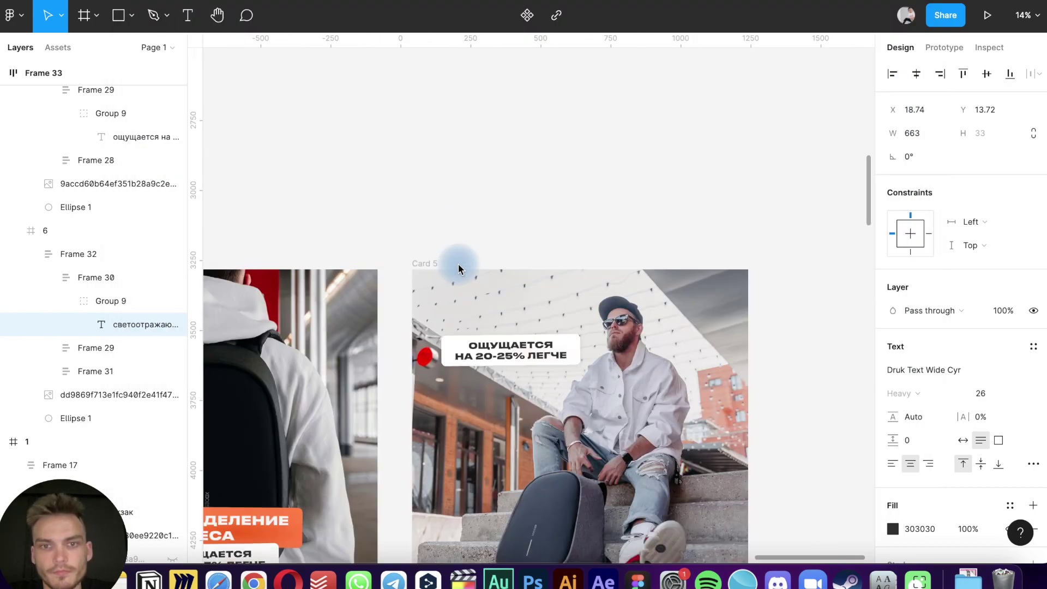
key("super+v")
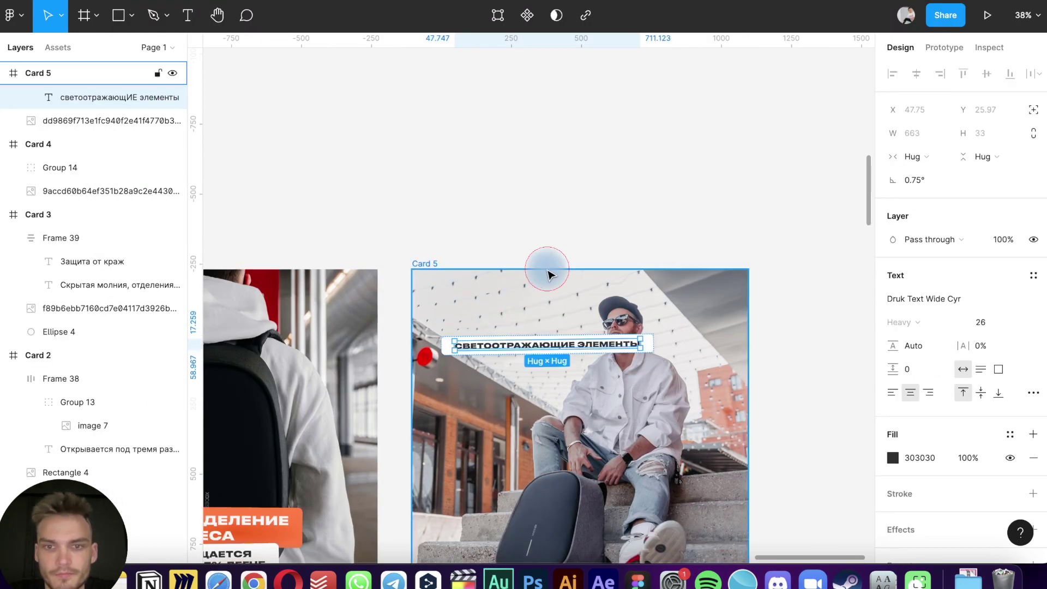
left_click(524, 361)
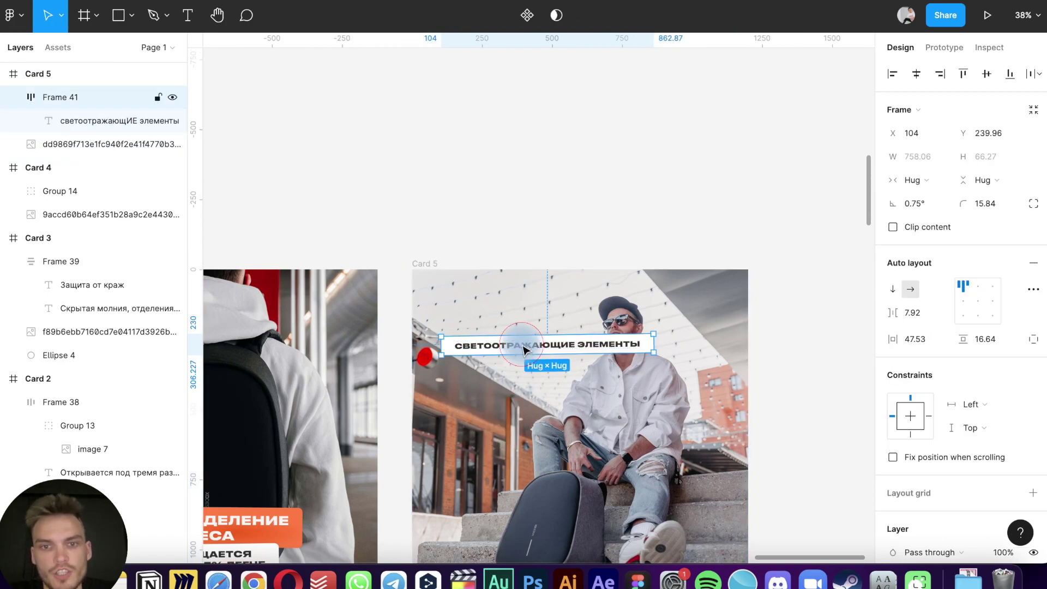
left_click_drag(516, 353, 518, 374)
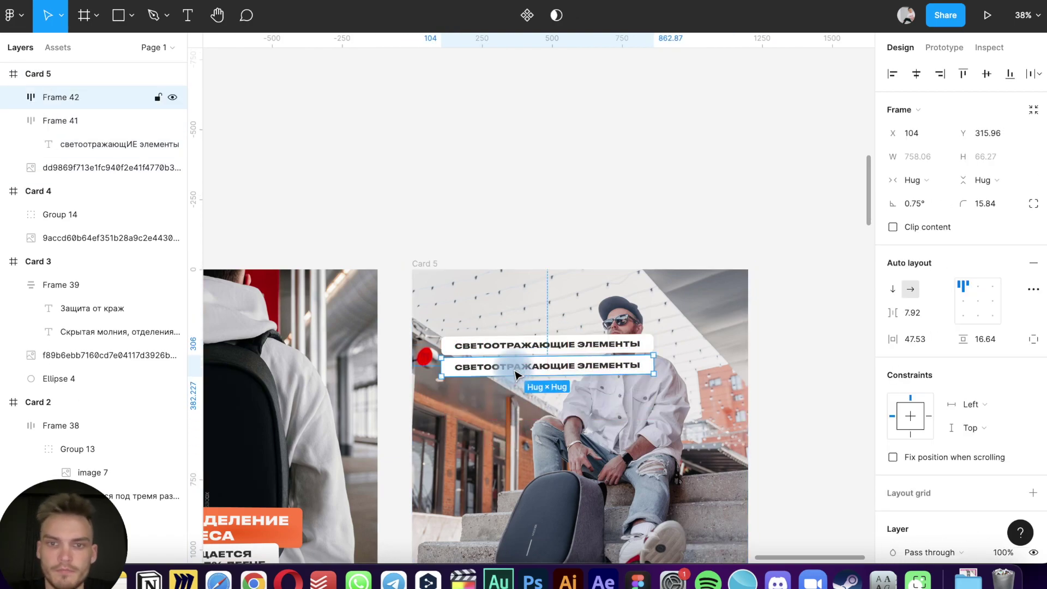
key("shift+Down")
key("shift+Down")
Replace the second label's text with USB-ПОРТ ДЛЯ ЗАРЯДКИ copied from the reference card
scroll(583, 34, "down", 10)
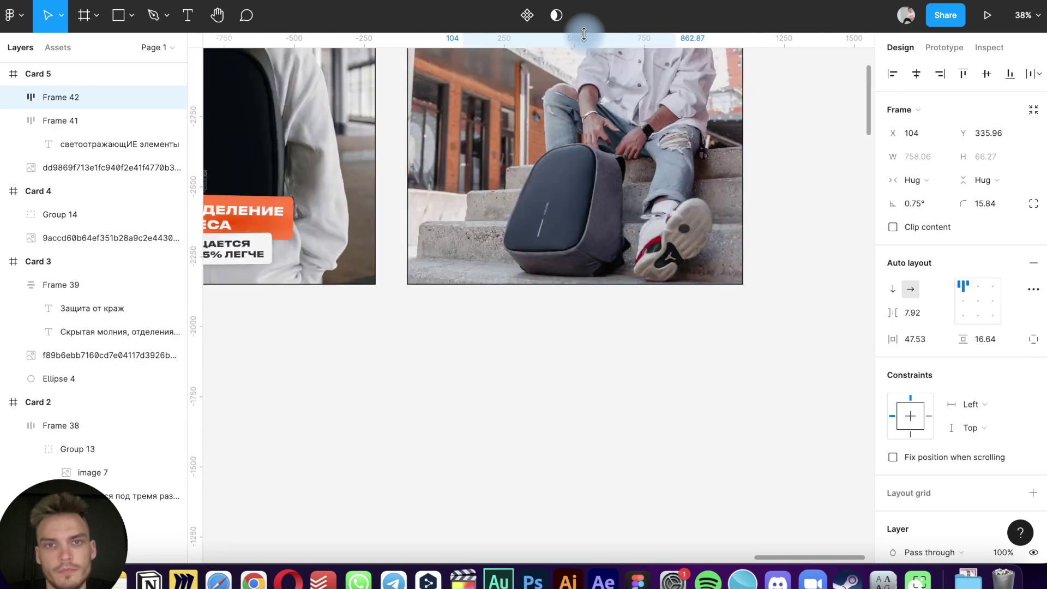
double_click(455, 237)
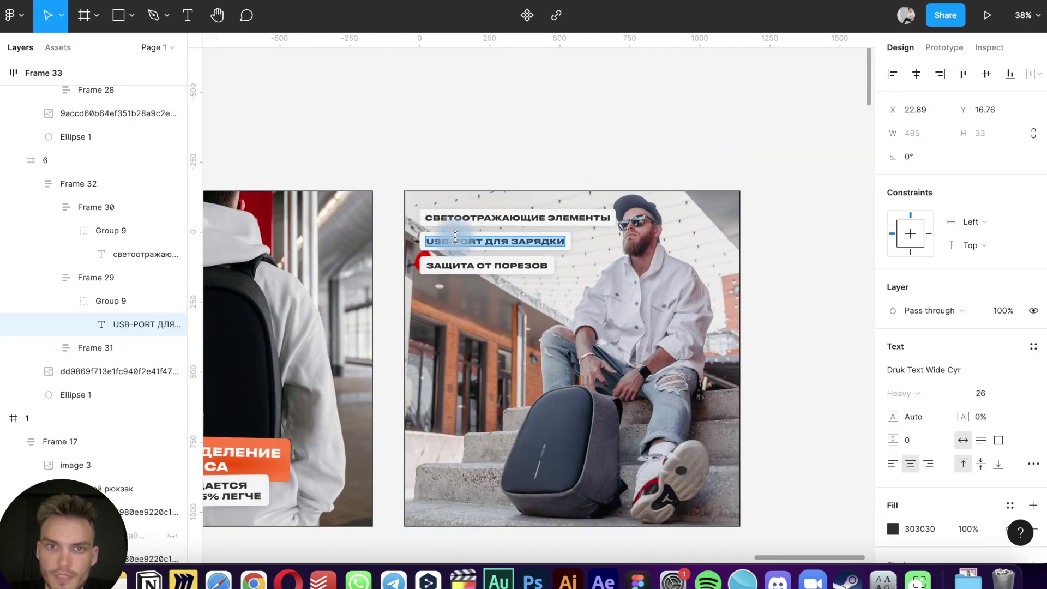
scroll(455, 238, "down", 10)
scroll(456, 240, "down", 5)
scroll(455, 240, "down", 3)
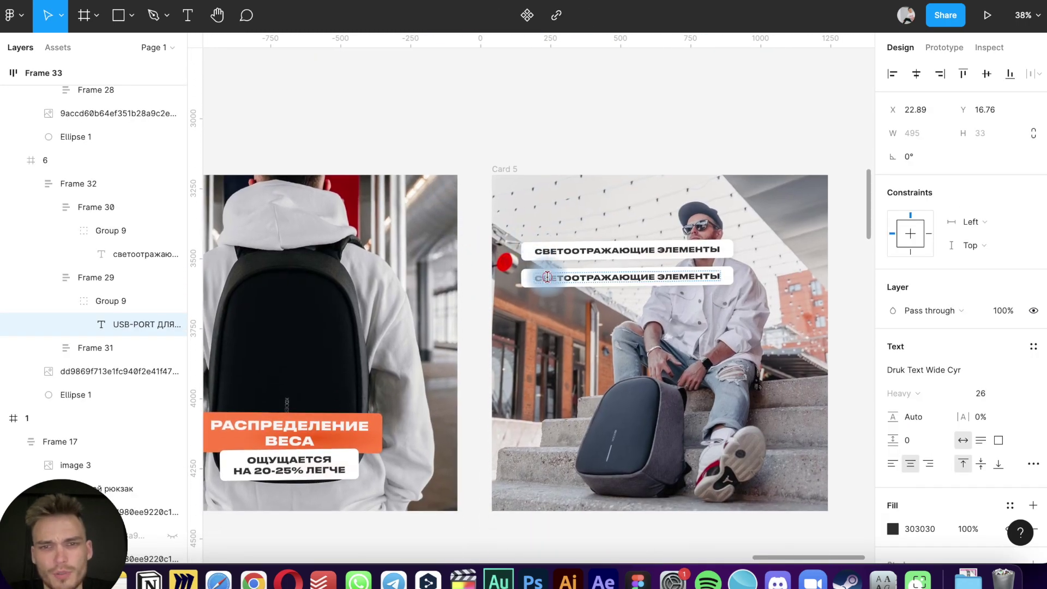
double_click(547, 277)
key("ctrl+v")
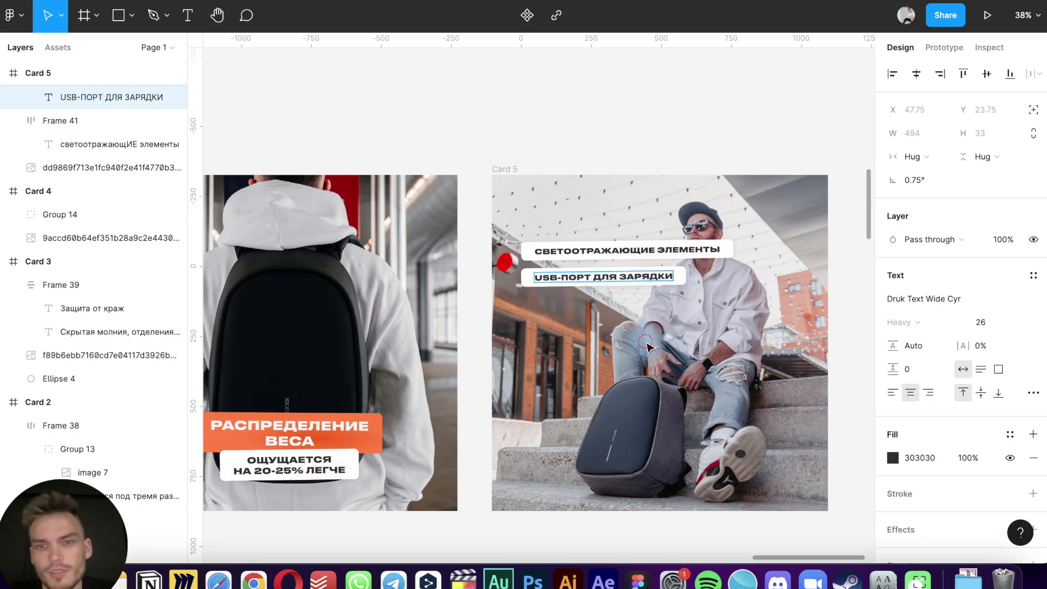
key("Escape")
Duplicate the USB label below it and retype the copy as 'Защита от Порезов'
scroll(649, 348, "up", 10)
scroll(652, 350, "up", 5)
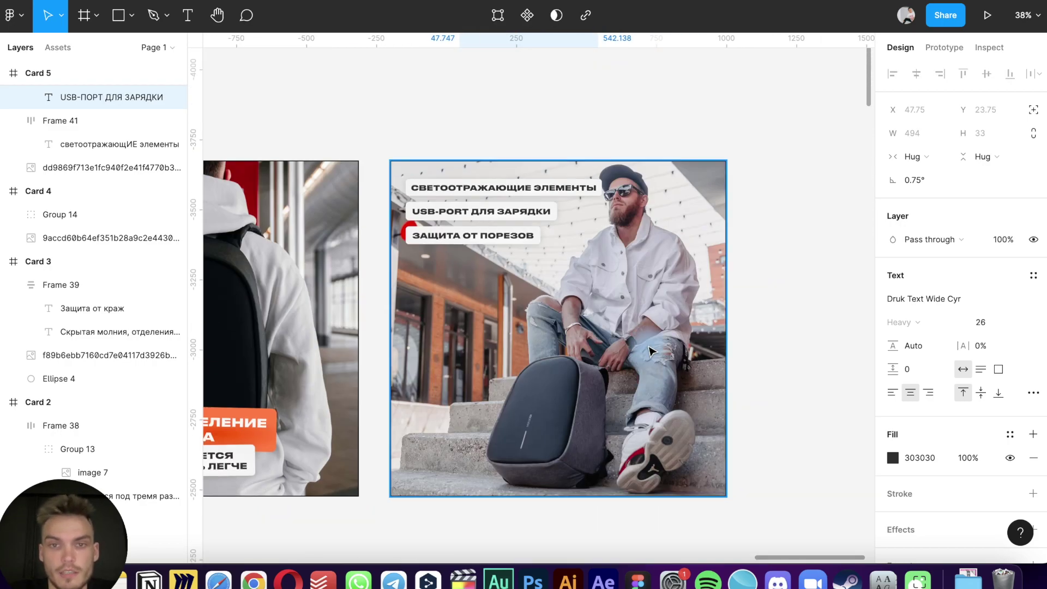
double_click(480, 241)
double_click(467, 241)
scroll(468, 240, "up", 5)
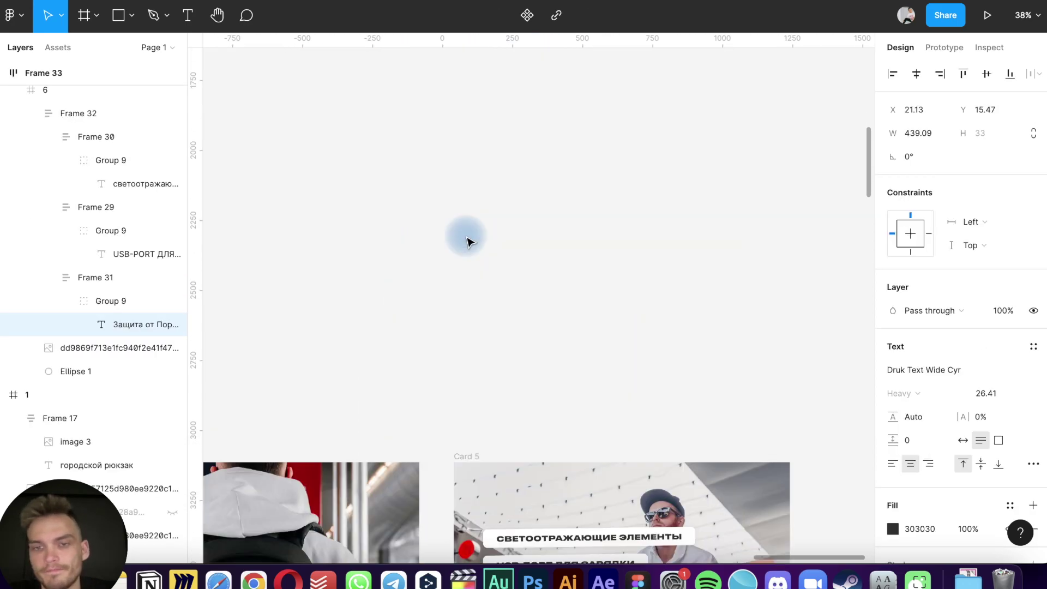
scroll(467, 241, "down", 7)
left_click(541, 188)
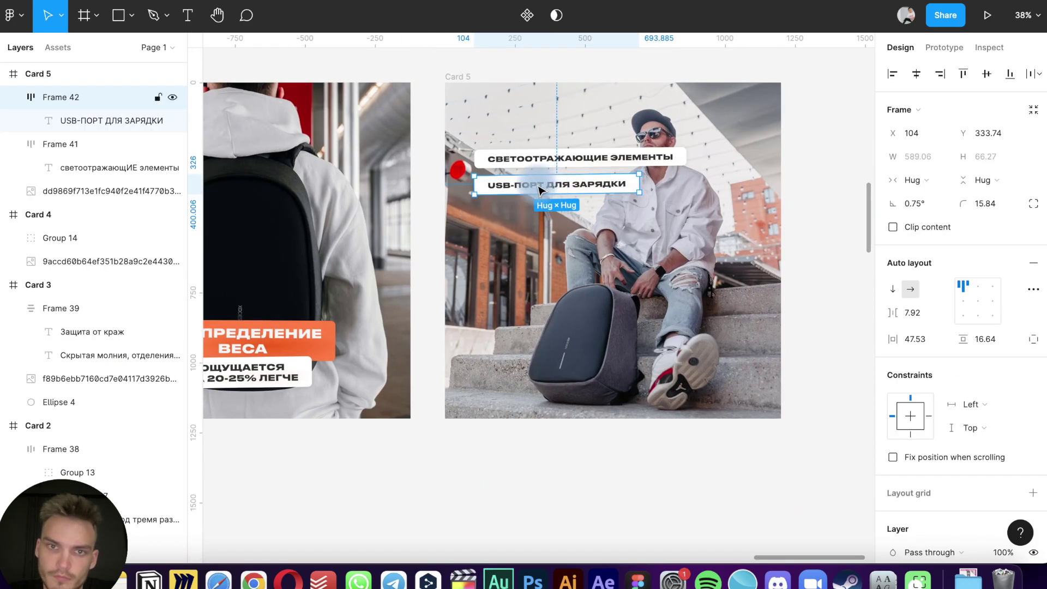
left_click_drag(528, 240, 528, 214)
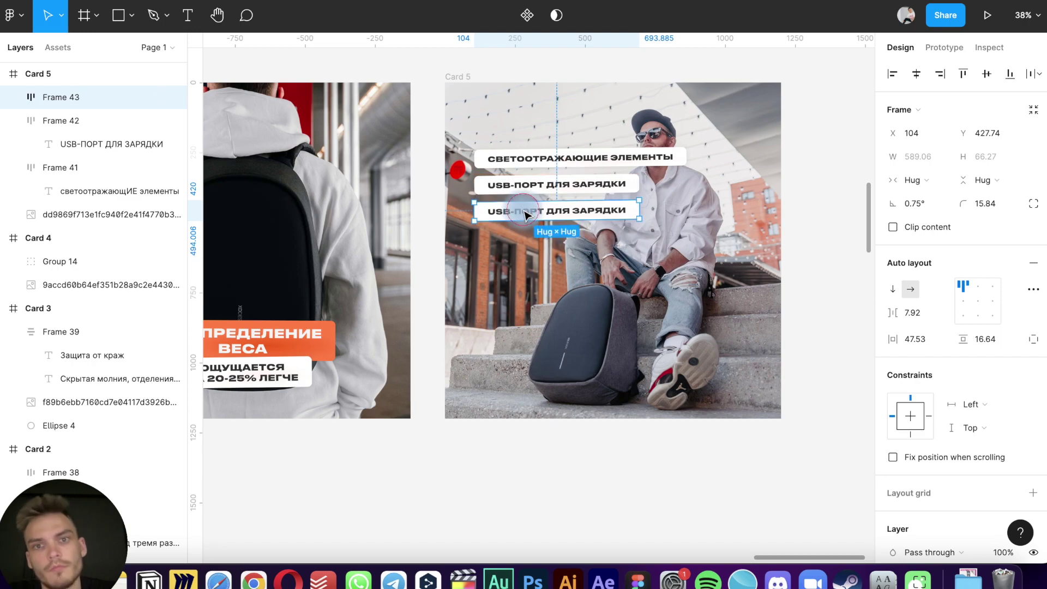
double_click(525, 214)
type("Защита от Порезов")
left_click(521, 283)
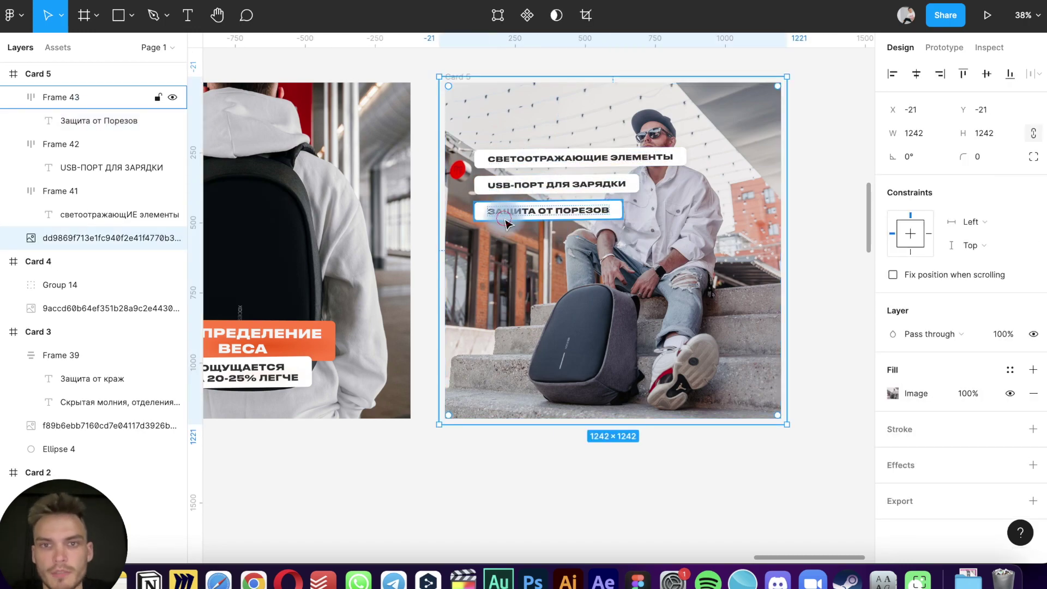
Straighten all three labels to 0° rotation and move them to the photo's top left
left_click(545, 210)
left_click(553, 185, "shift")
left_click(554, 164, "shift")
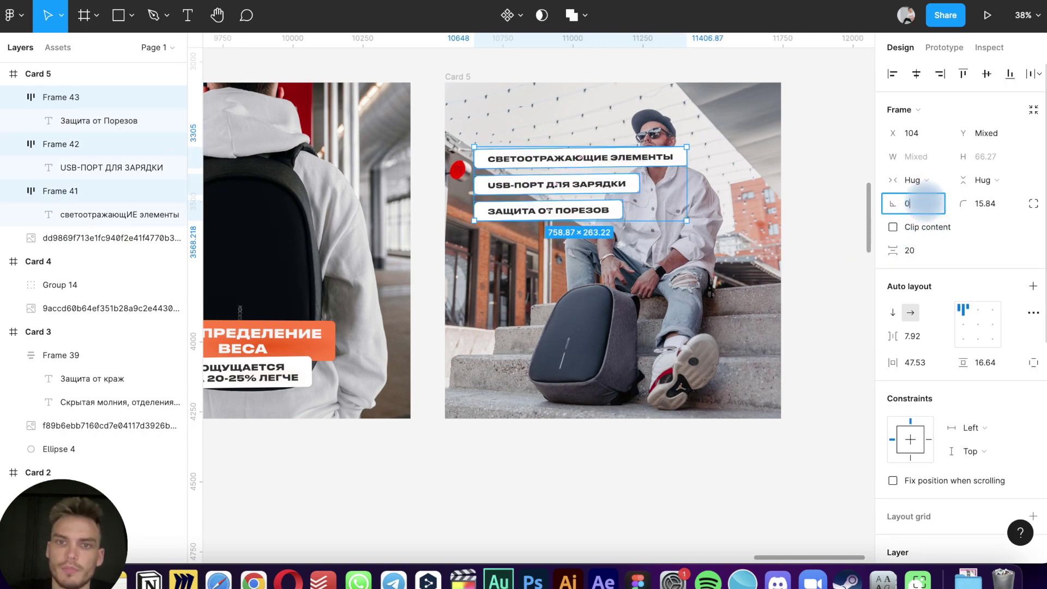
key("Return")
mouse_move(581, 194)
left_mouse_down()
mouse_move(567, 150)
mouse_move(542, 143)
left_mouse_up()
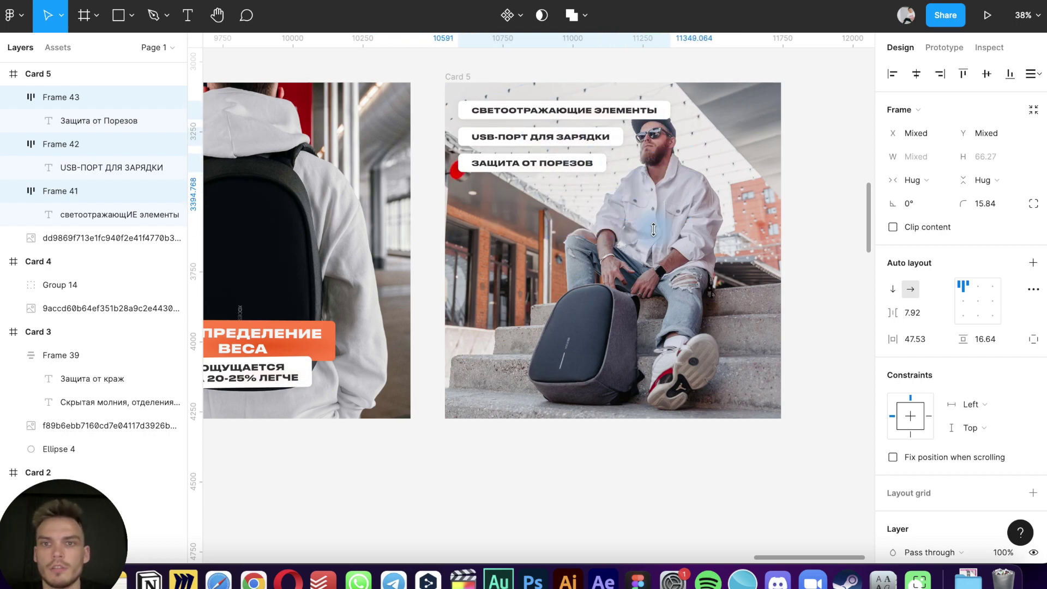
key("Escape")
left_click(744, 171)
Enlarge Card 5's background photo toward 1508×1508 and reposition it slightly lower
scroll(676, 144, "right", 3)
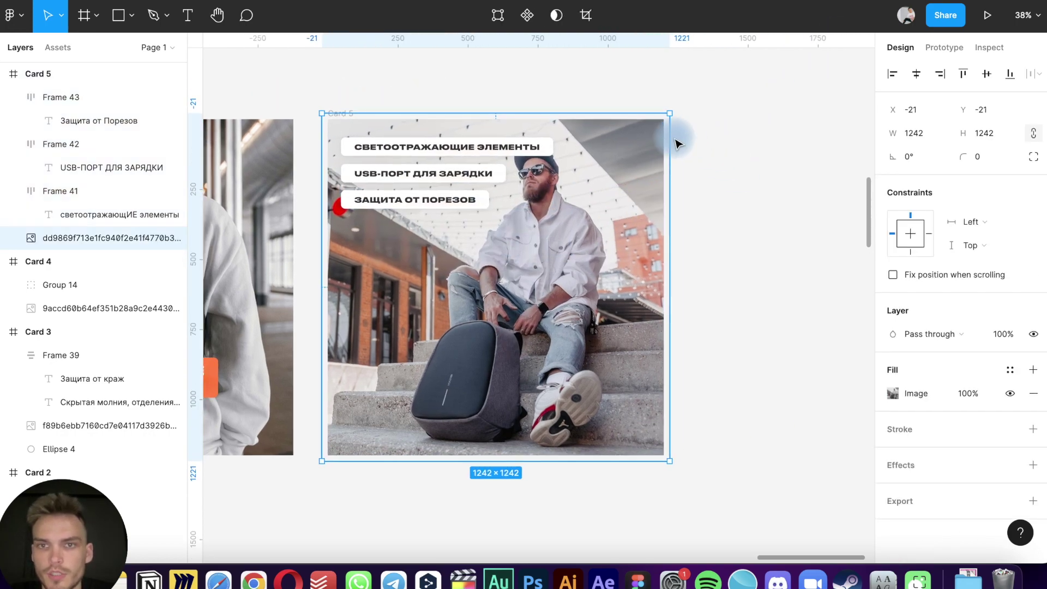
left_click_drag(671, 140, 745, 141)
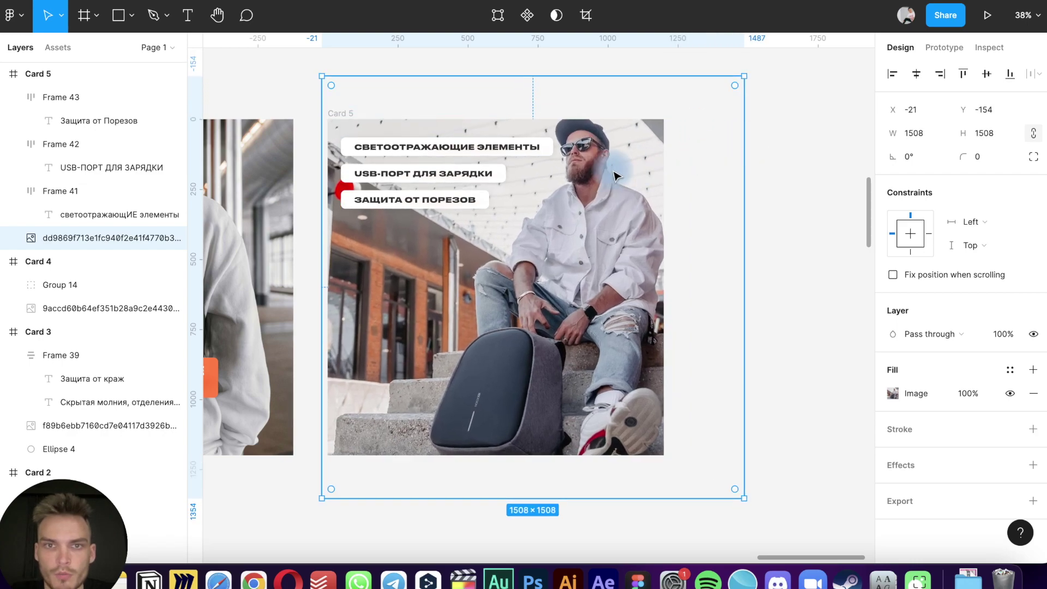
mouse_move(610, 218)
left_mouse_down()
mouse_move(669, 186)
mouse_move(612, 203)
left_mouse_up()
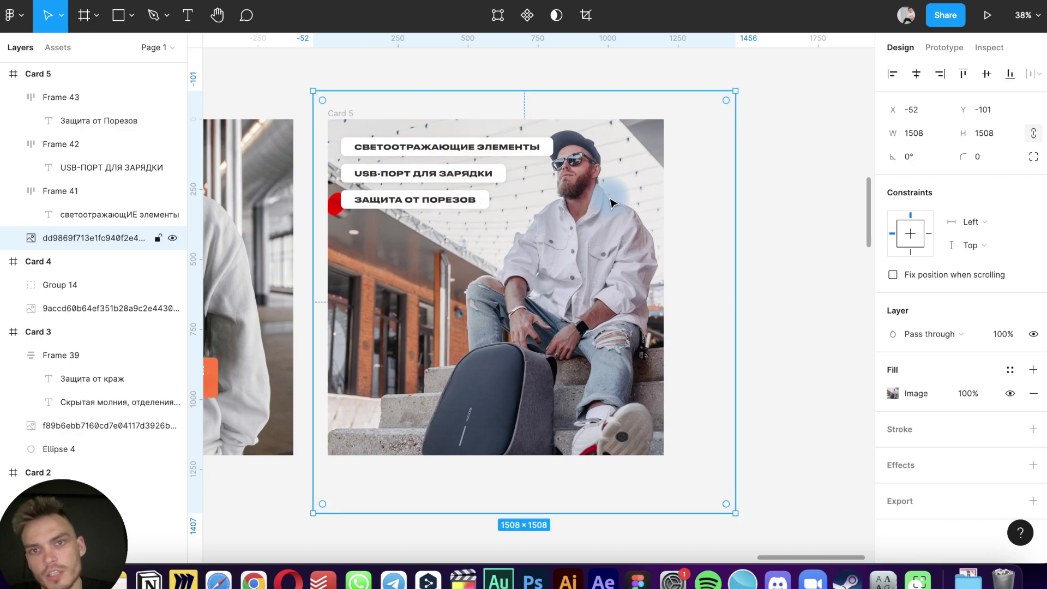
key("ctrl+z")
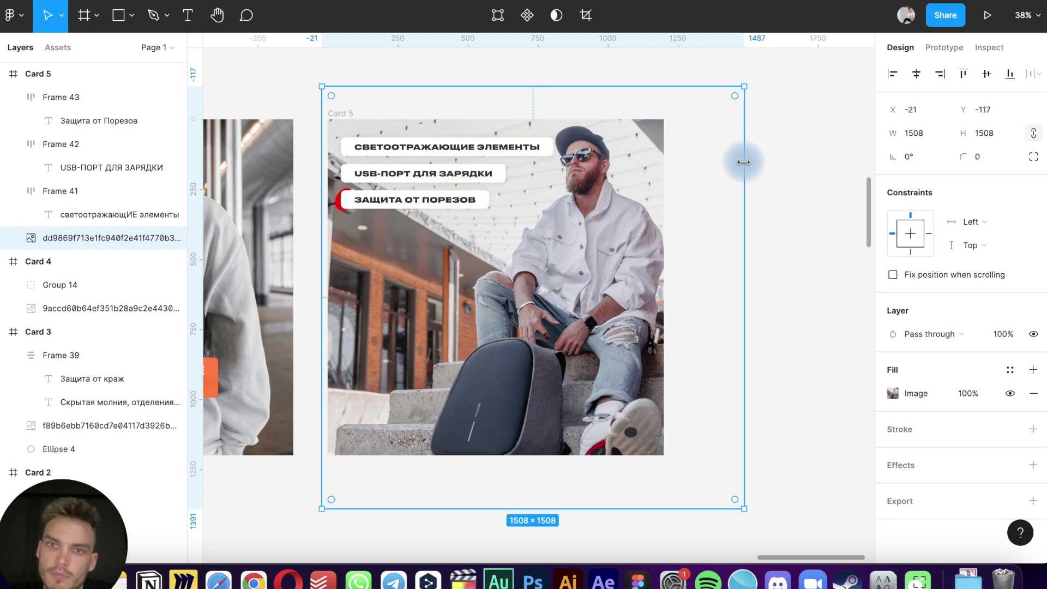
left_click_drag(743, 162, 768, 162)
left_click(544, 375)
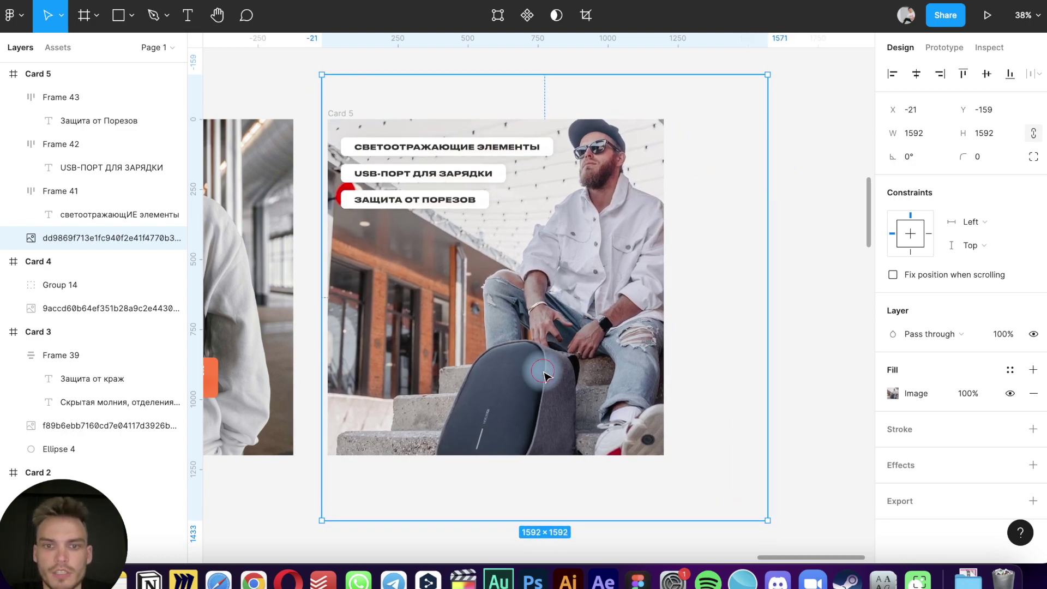
left_click_drag(544, 375, 543, 357)
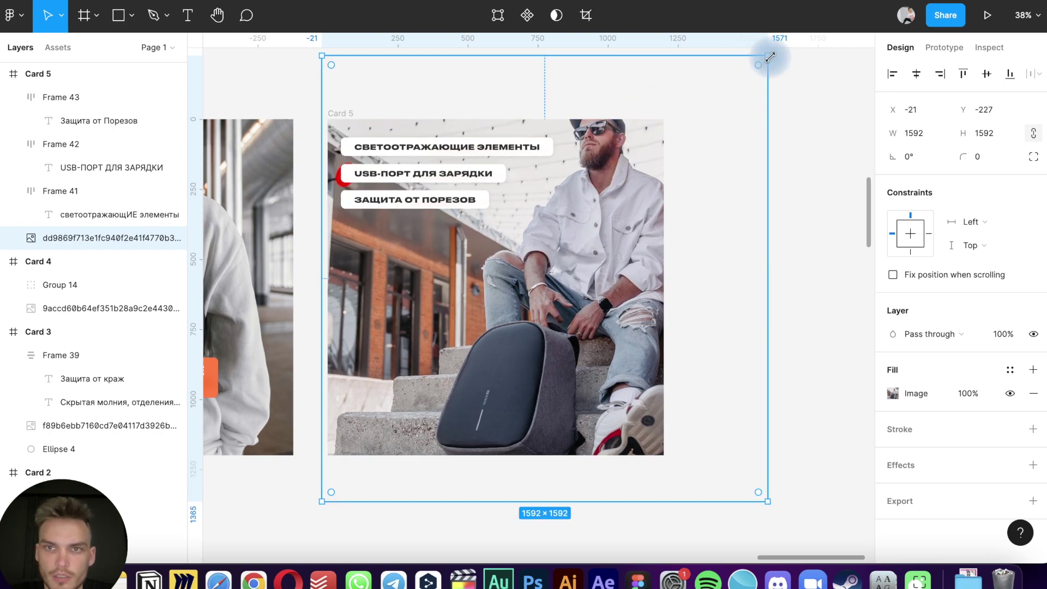
left_click_drag(770, 57, 741, 82)
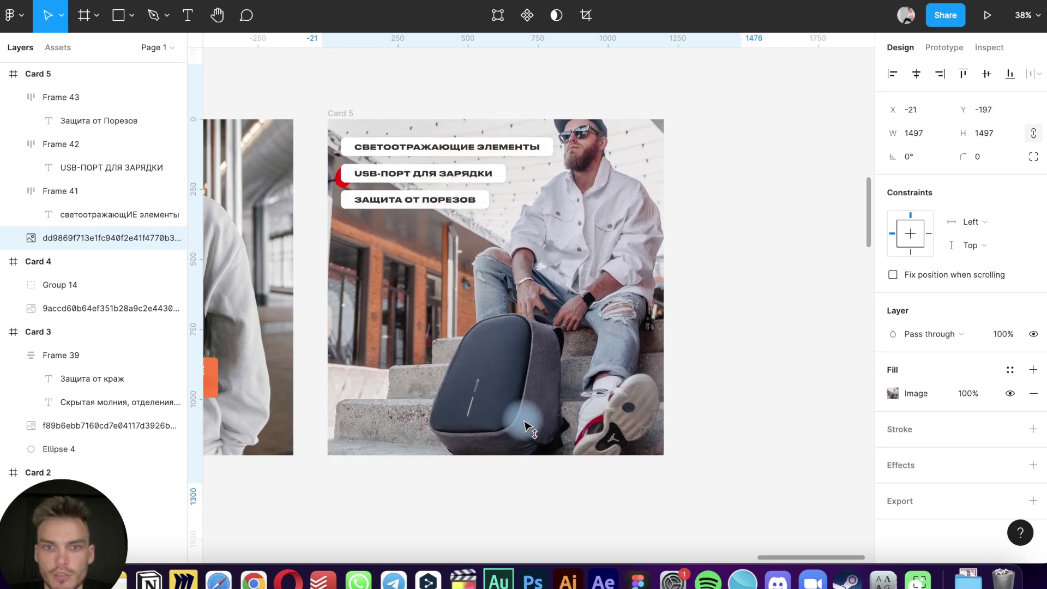
left_click_drag(528, 427, 528, 433)
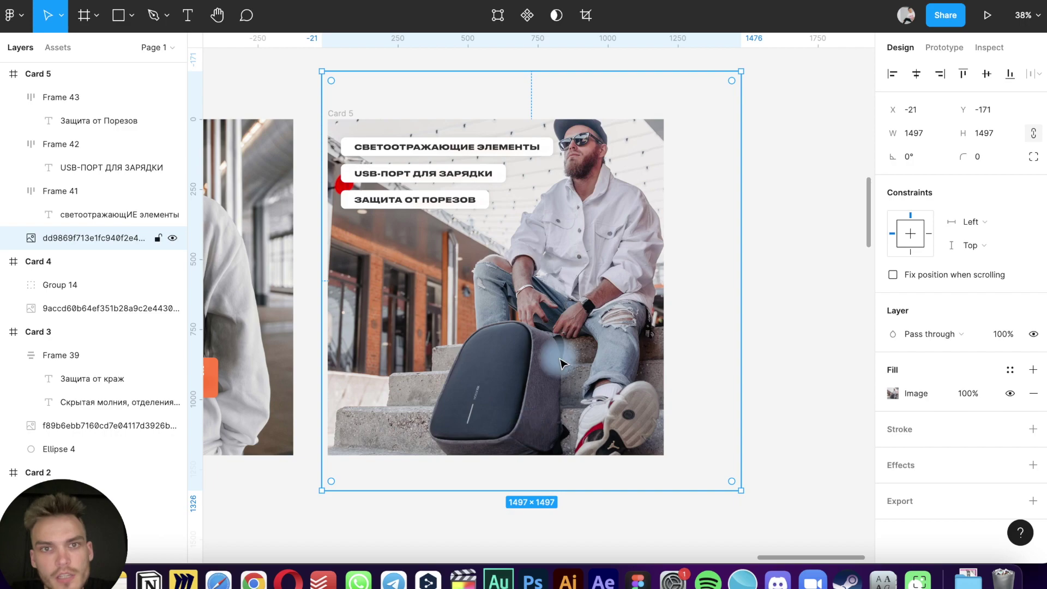
Scale the three feature labels down to about 725×244 and nudge them up 10 units
left_click(488, 146)
left_click(465, 179, "shift")
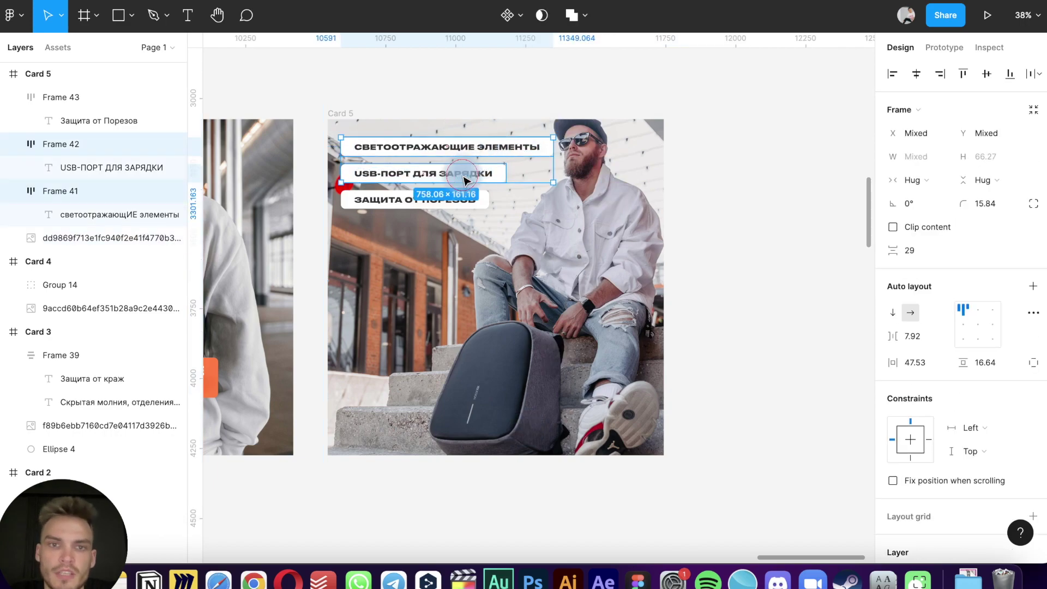
left_click(443, 204, "shift")
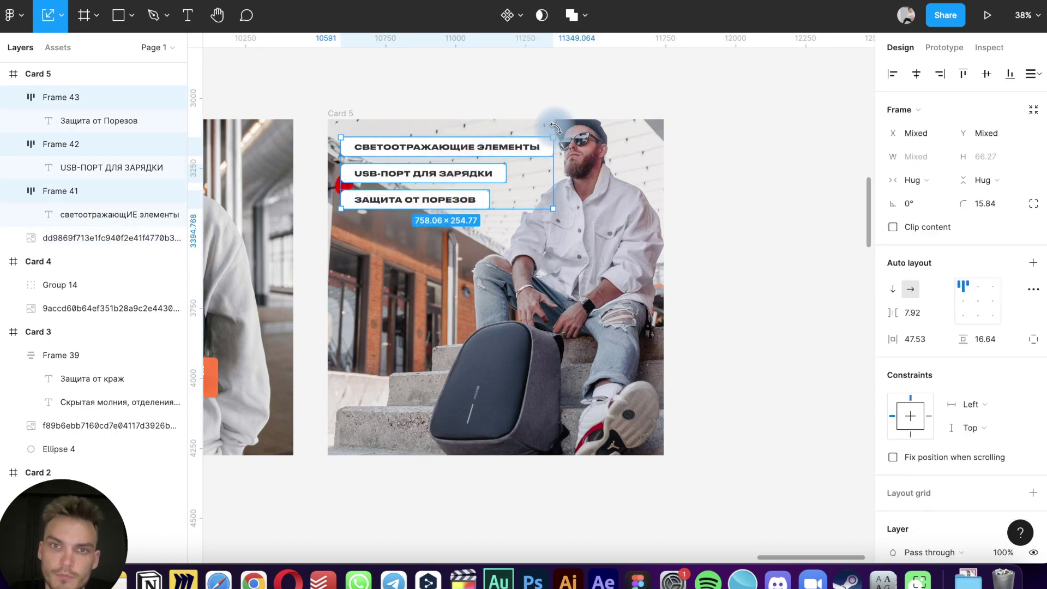
left_click_drag(554, 136, 545, 144)
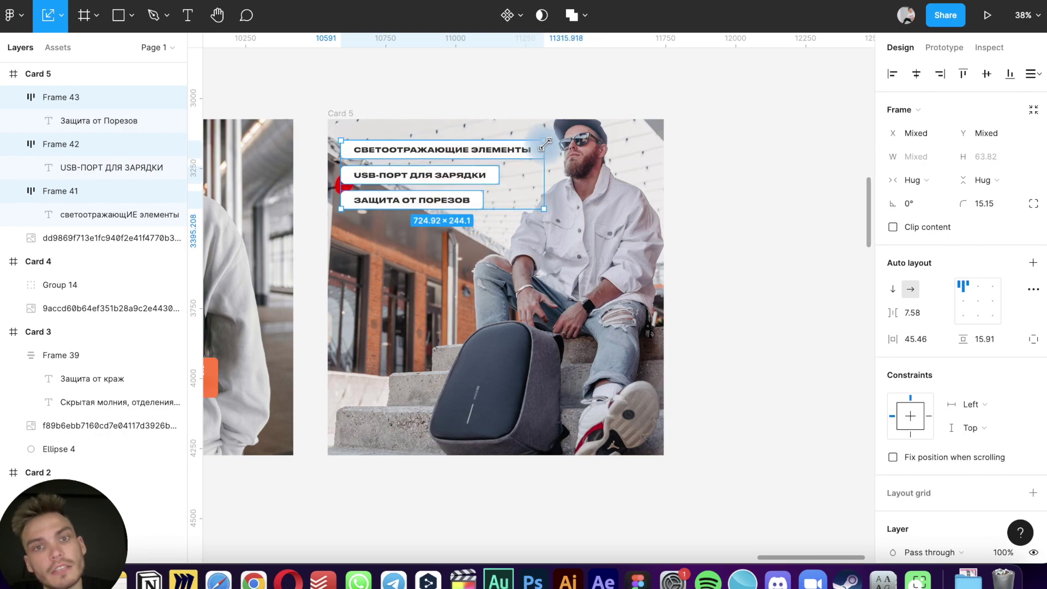
key("shift+Up")
key("Escape")
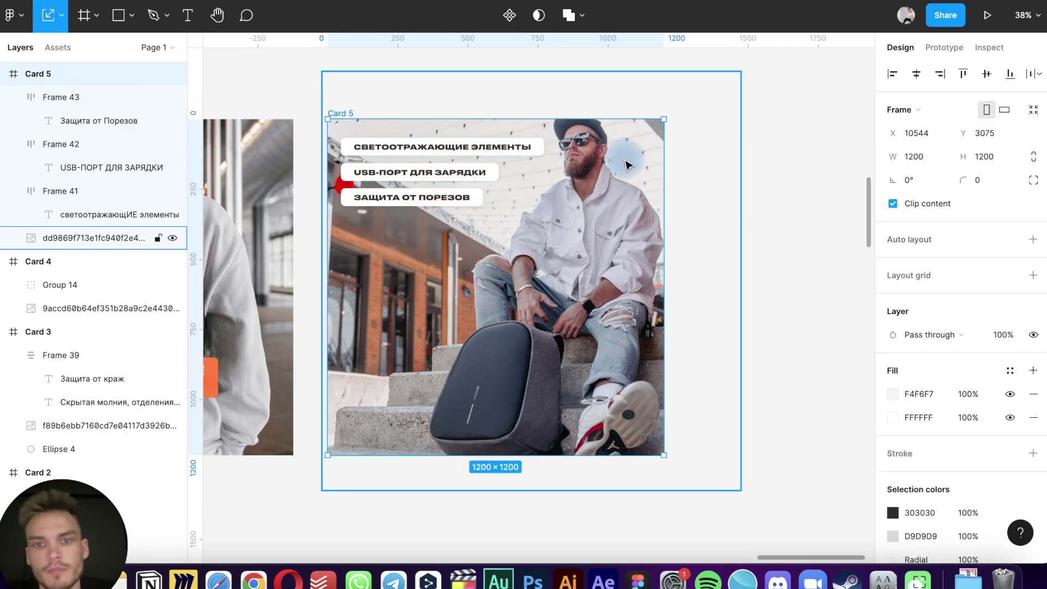
scroll(627, 166, "down", 3)
Alt-drag a copy of Card 1's XD DESIGN logo across the canvas into Card 5
left_click(473, 408)
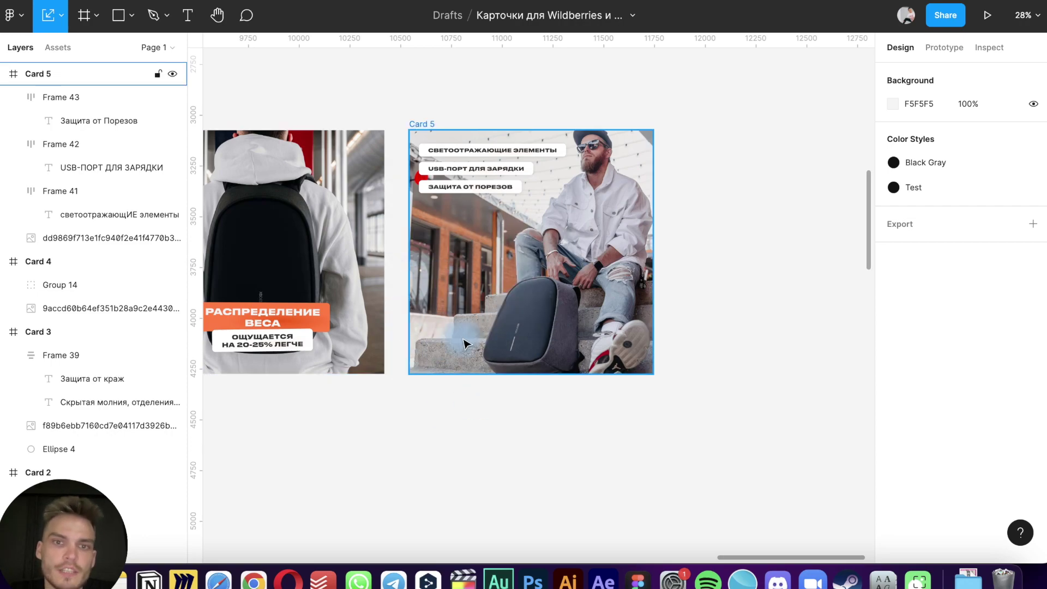
left_click(675, 544)
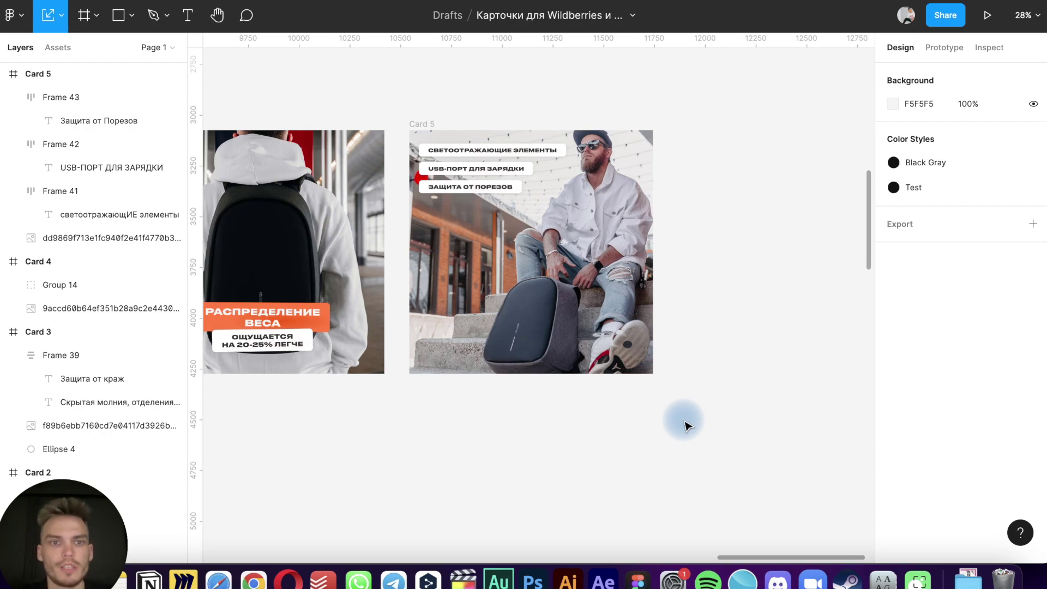
scroll(686, 425, "left", 4)
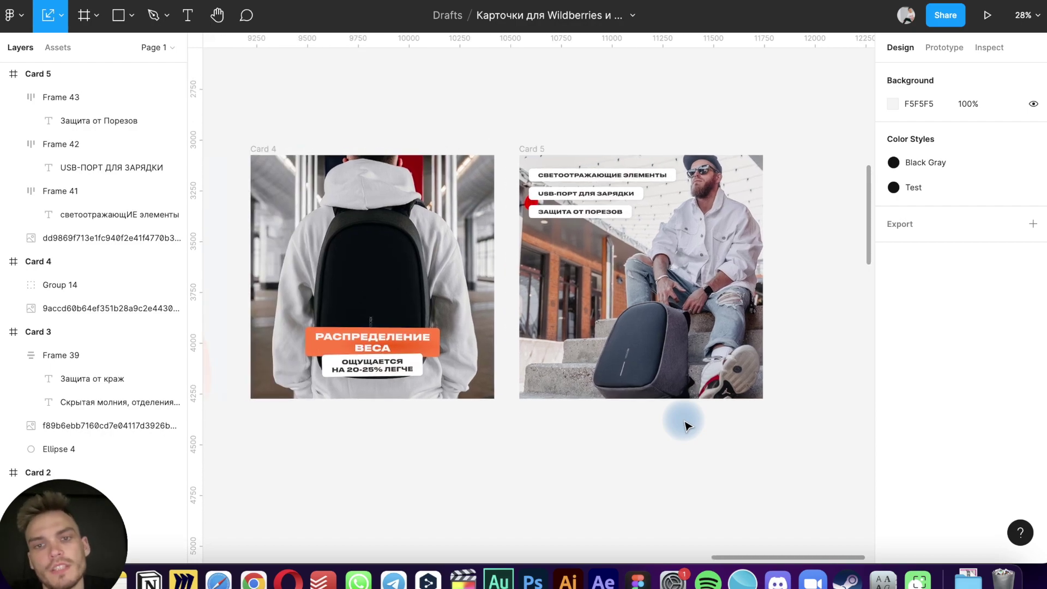
scroll(685, 424, "left", 5)
scroll(682, 420, "down", 5)
scroll(682, 421, "left", 5)
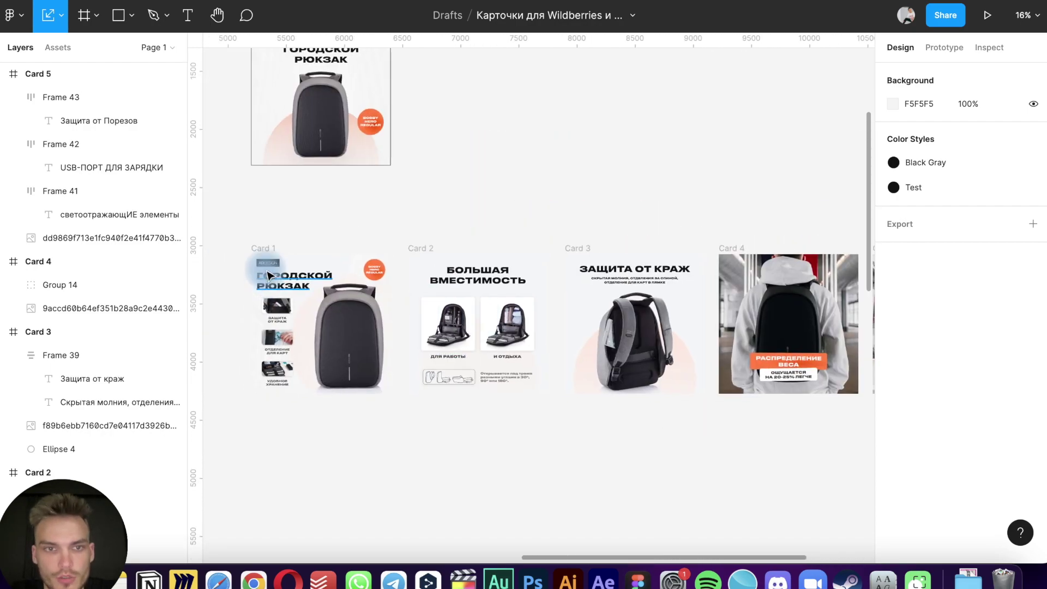
left_click_drag(271, 267, 668, 388)
Place the XD DESIGN logo at X 47, Y 1039 and enlarge it to 272×92
scroll(655, 384, "up", 10)
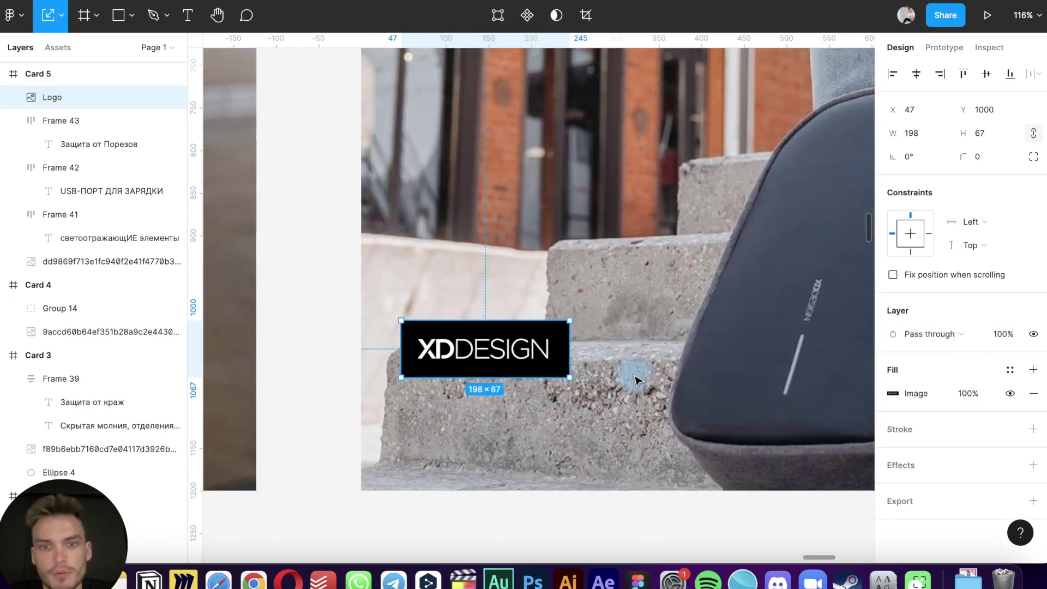
scroll(635, 380, "down", 5)
double_click(561, 369)
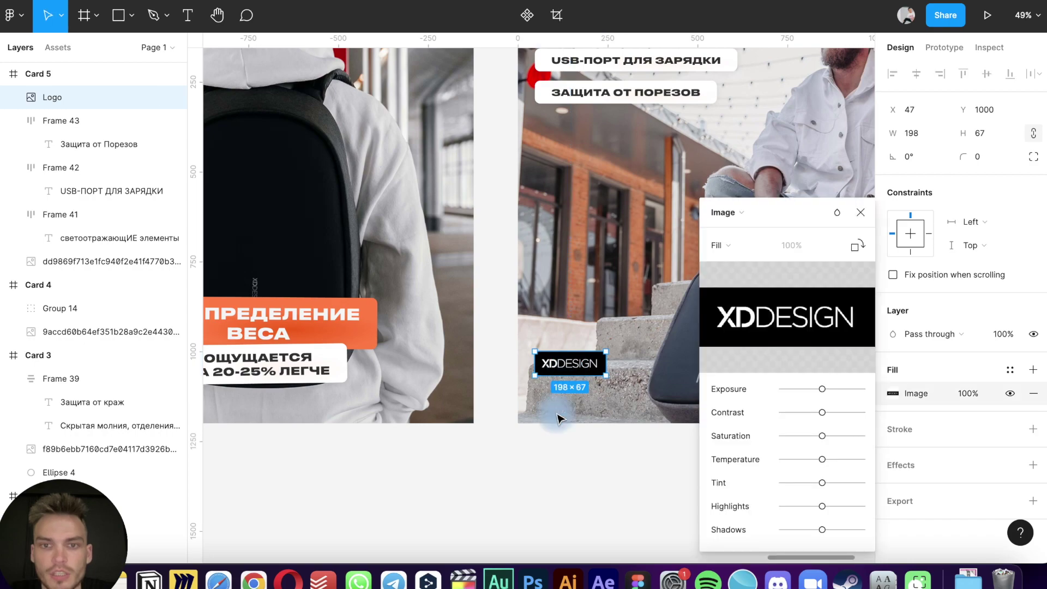
left_click(538, 476)
mouse_move(570, 364)
left_click_drag(570, 374, 577, 401)
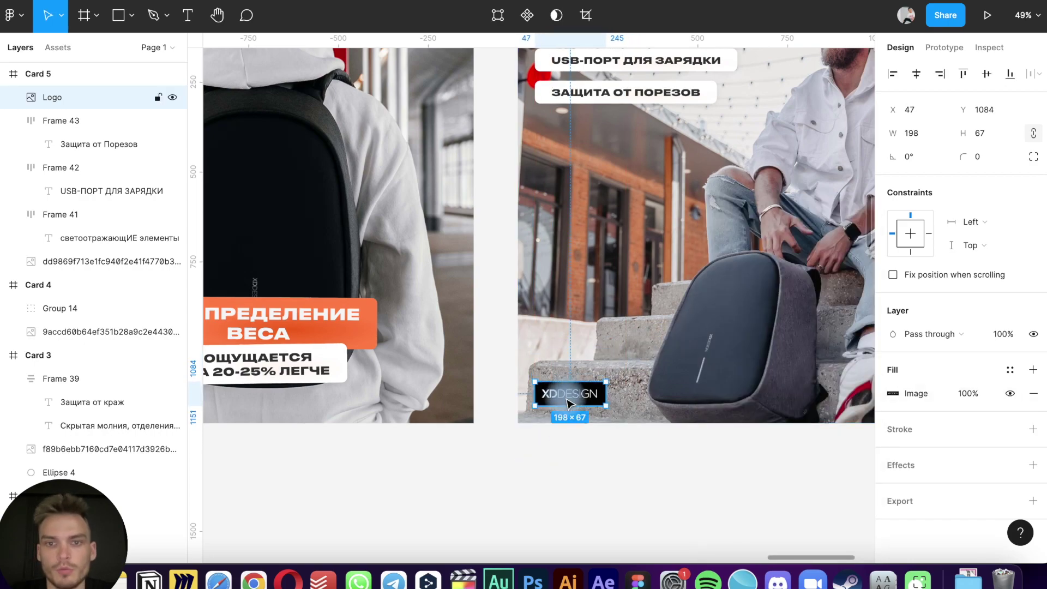
left_click_drag(606, 383, 617, 367)
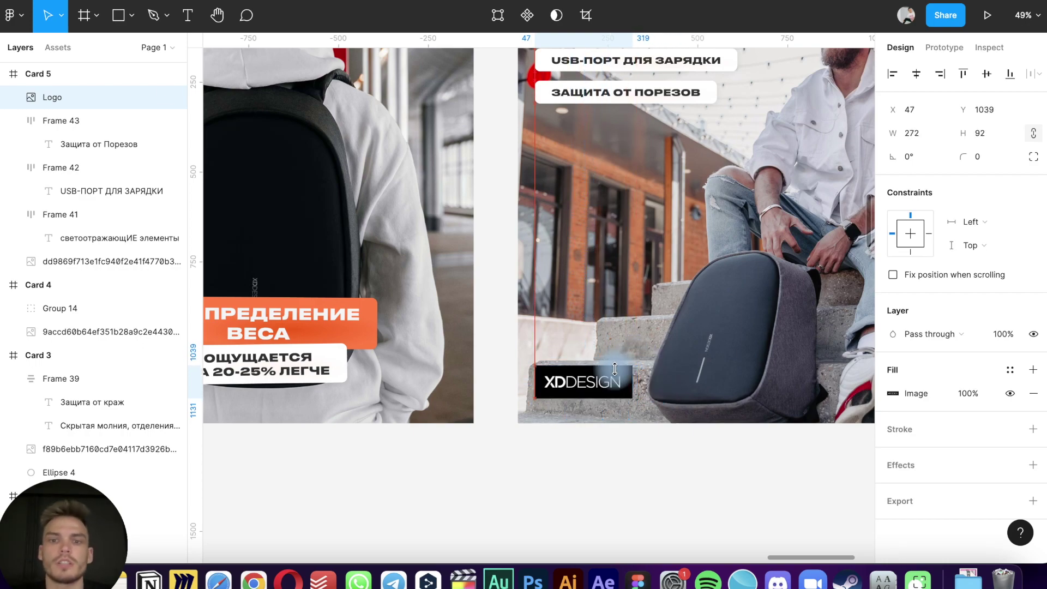
left_click(533, 461)
scroll(533, 461, "down", 5)
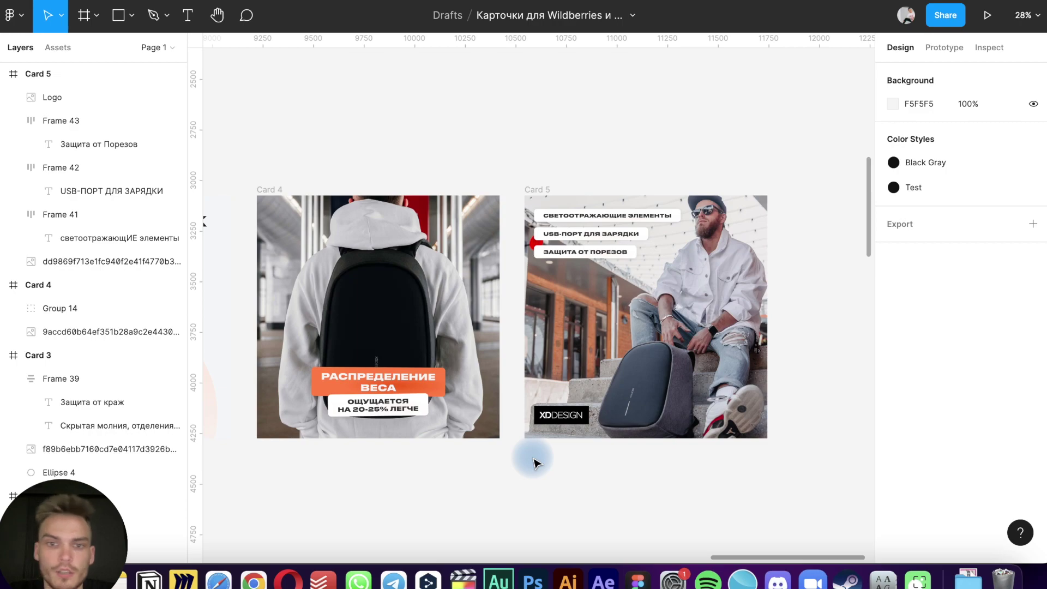
Zoom out to view all five cards and marquee-select Card 1 through Card 5
scroll(534, 462, "down", 4)
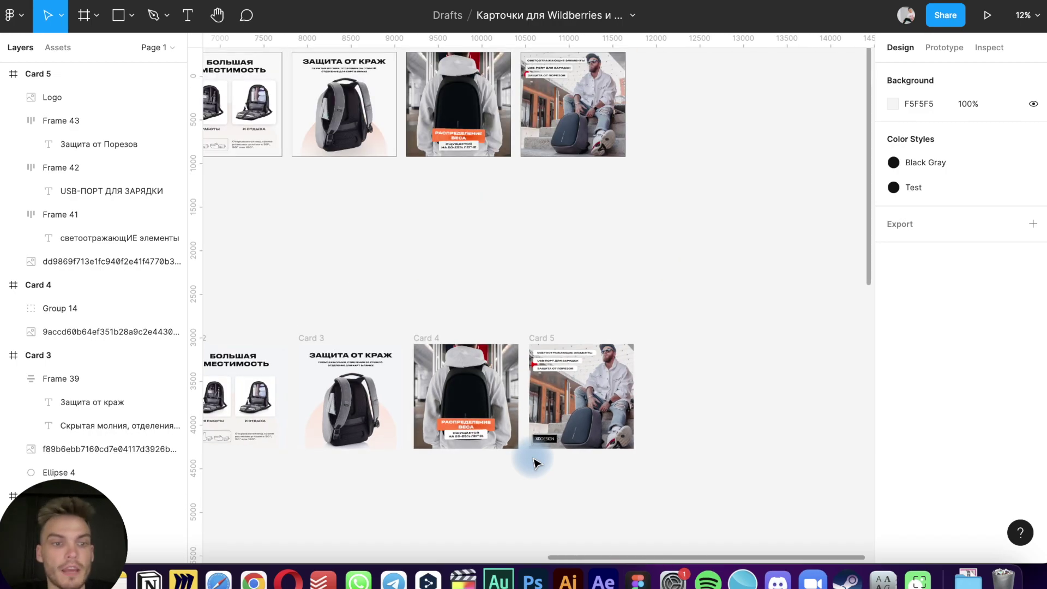
scroll(534, 463, "left", 5)
scroll(534, 463, "down", 3)
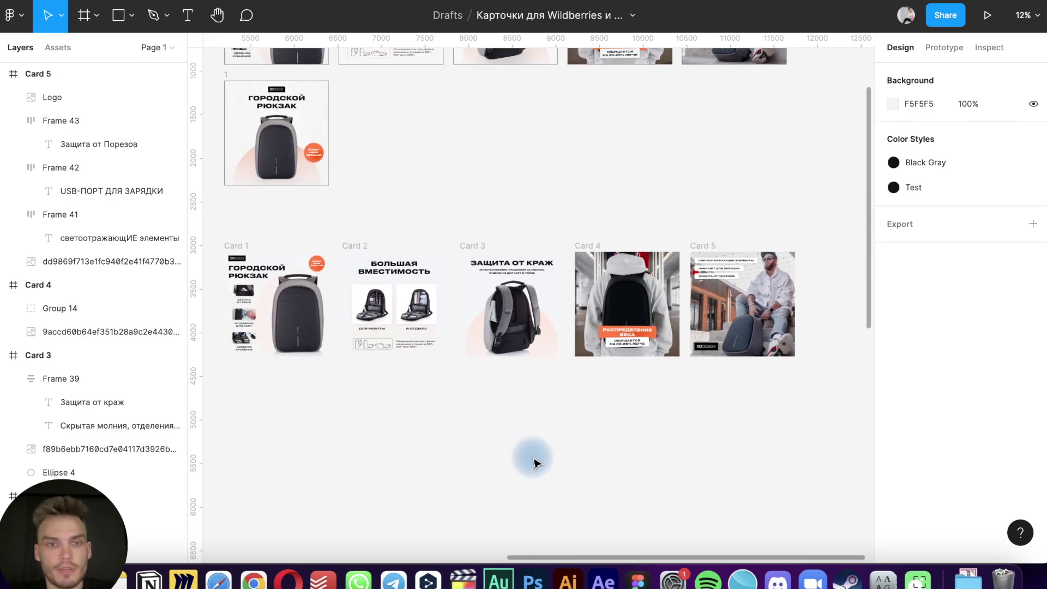
scroll(533, 463, "down", 3)
scroll(533, 462, "up", 5)
scroll(533, 463, "down", 4)
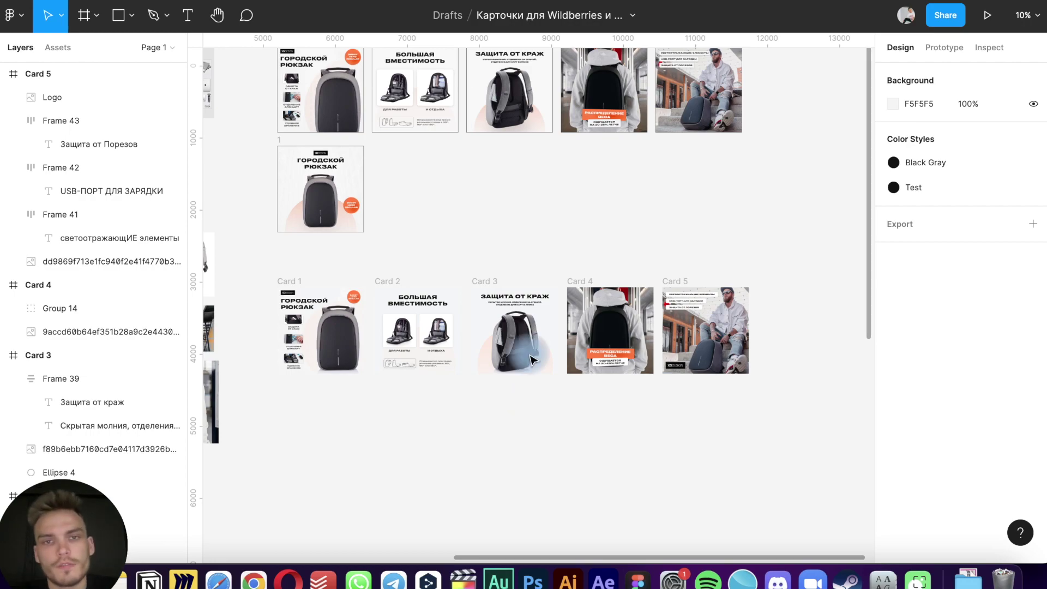
scroll(528, 355, "up", 2)
left_click_drag(219, 128, 772, 381)
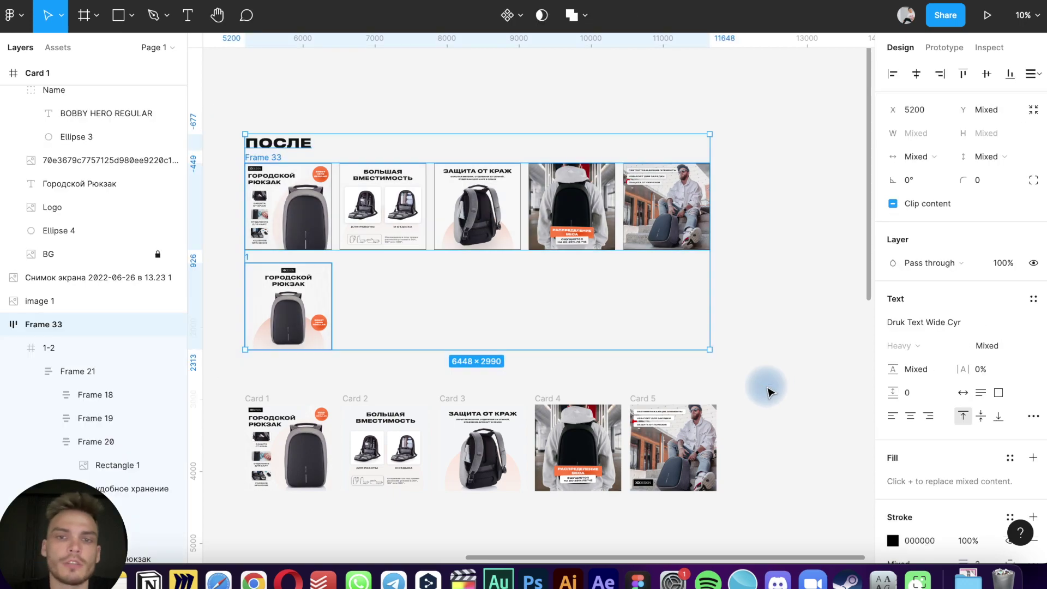
left_click(769, 391)
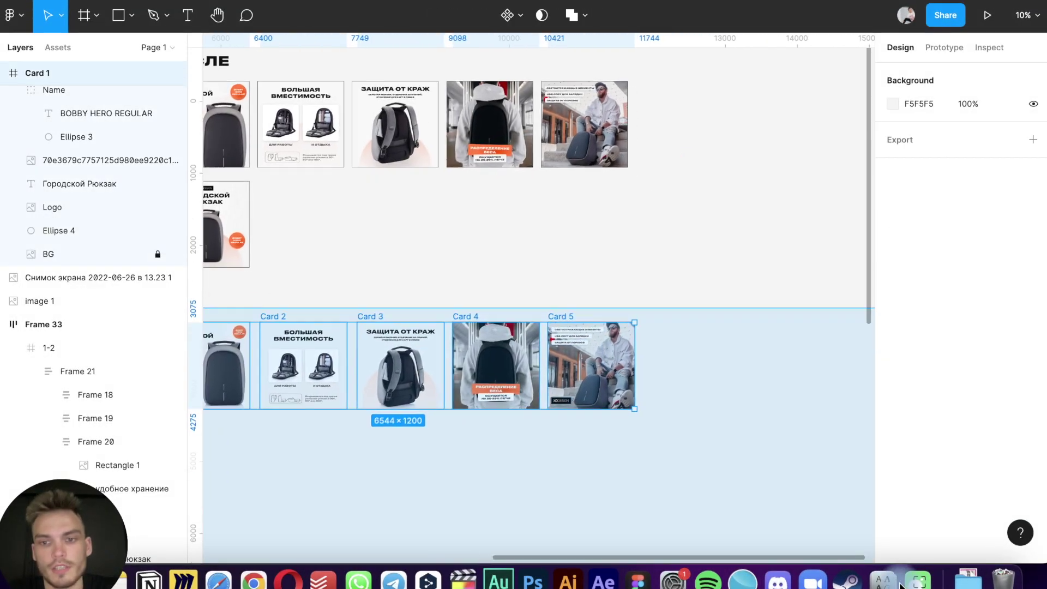
Export the five cards at 1x PNG as Card 1.png–Card 5.png into Downloads
scroll(631, 374, "left", 5)
scroll(631, 375, "up", 2)
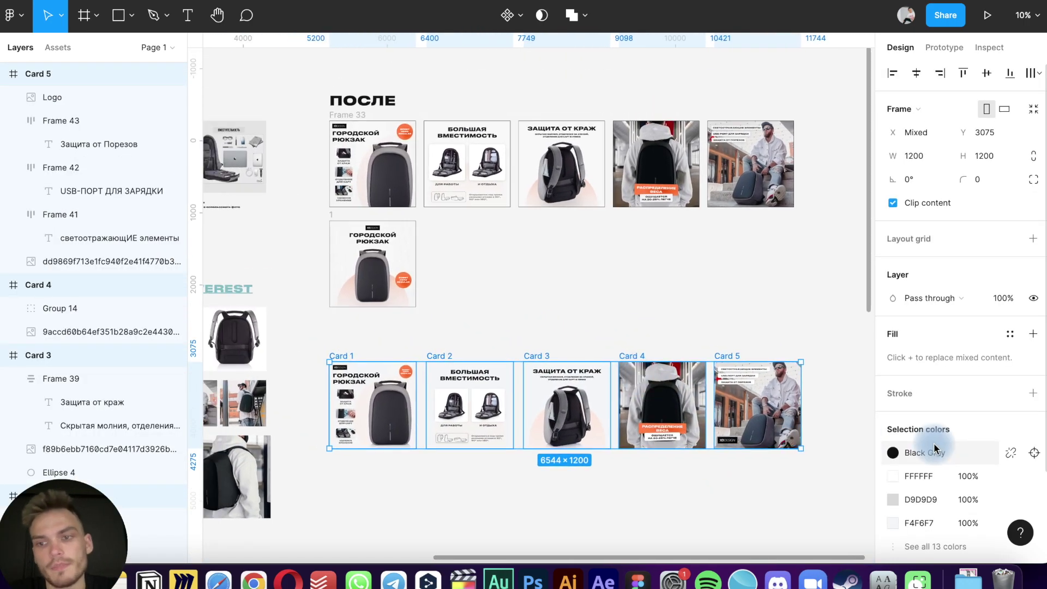
scroll(936, 445, "down", 2)
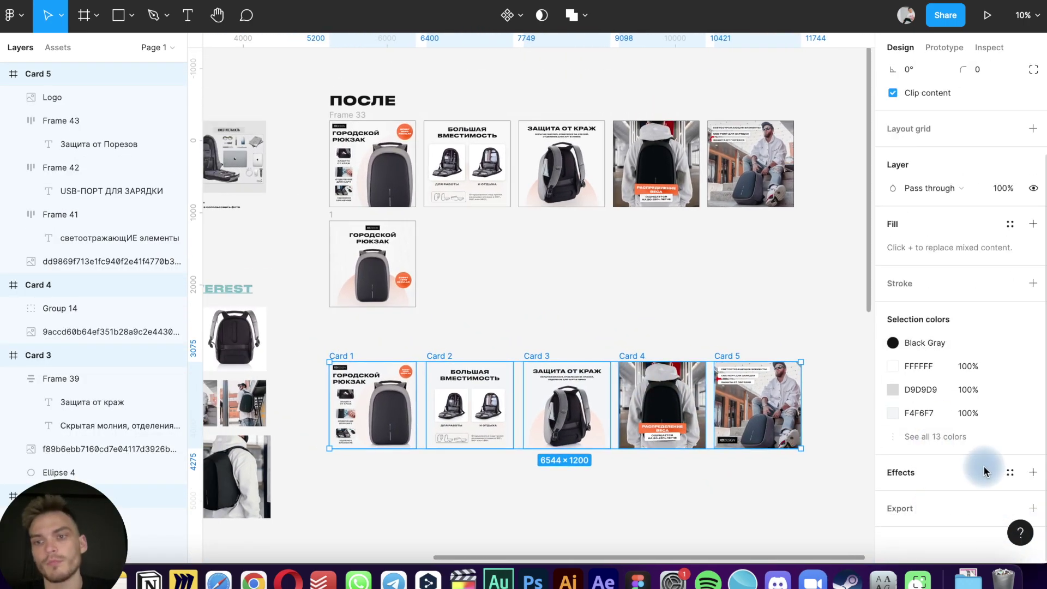
left_click(919, 505)
scroll(919, 505, "down", 3)
left_click(941, 502)
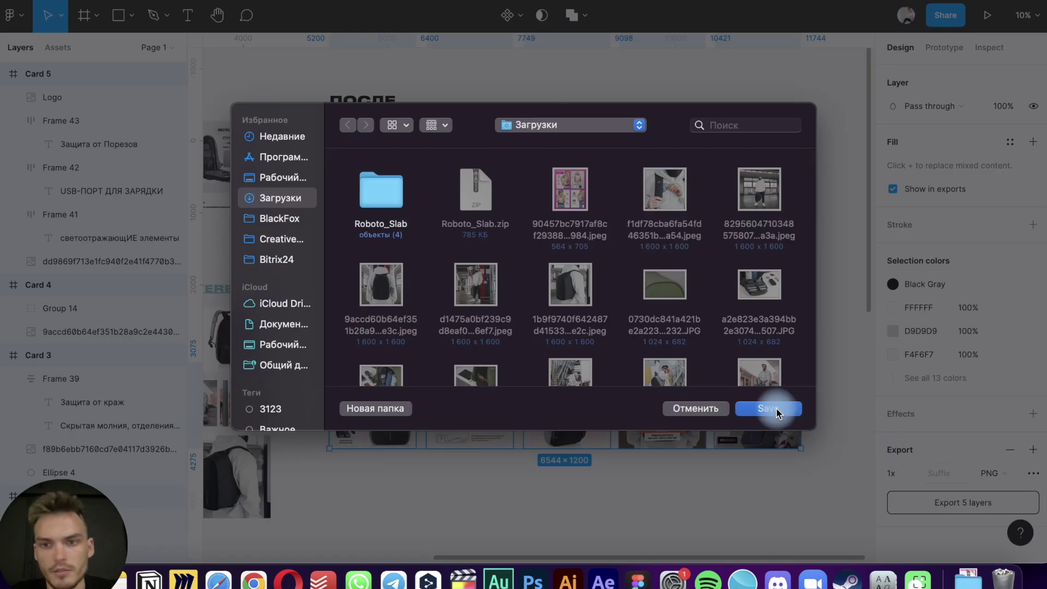
left_click(777, 412)
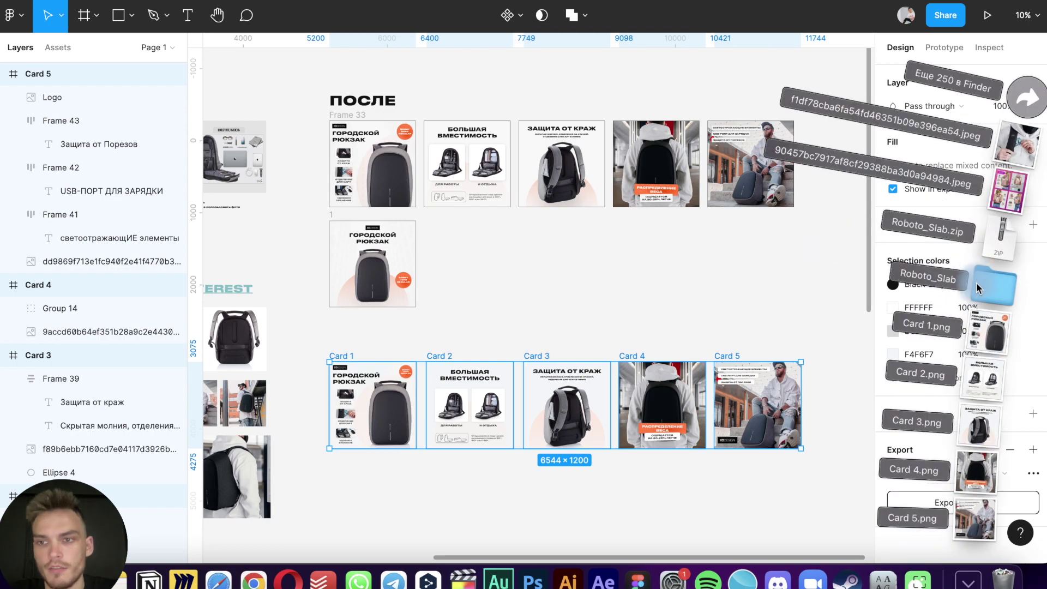
left_click(997, 336)
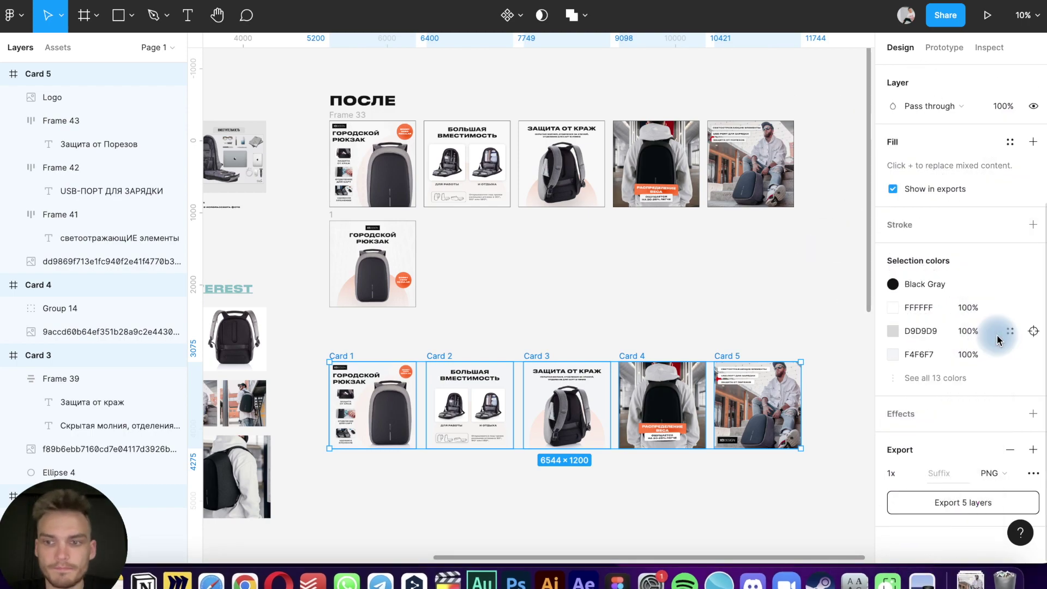